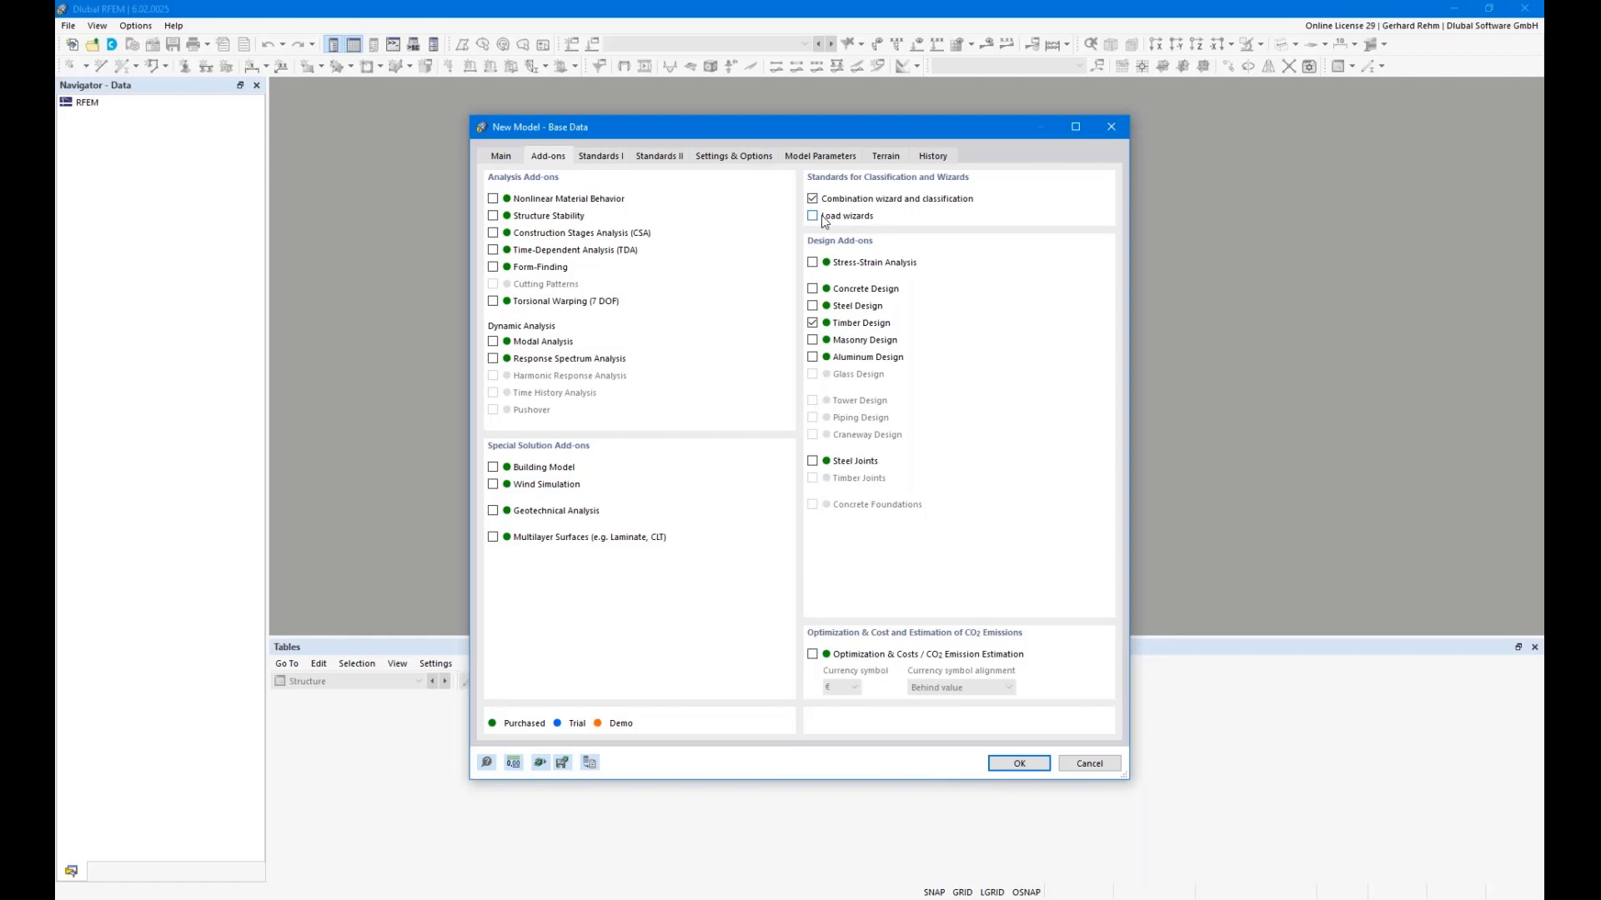
# Set the load combination standard group to EN 1990 | Timber with timber design annex CEN | 2014-05, and create the model.
pyautogui.click(597, 157)
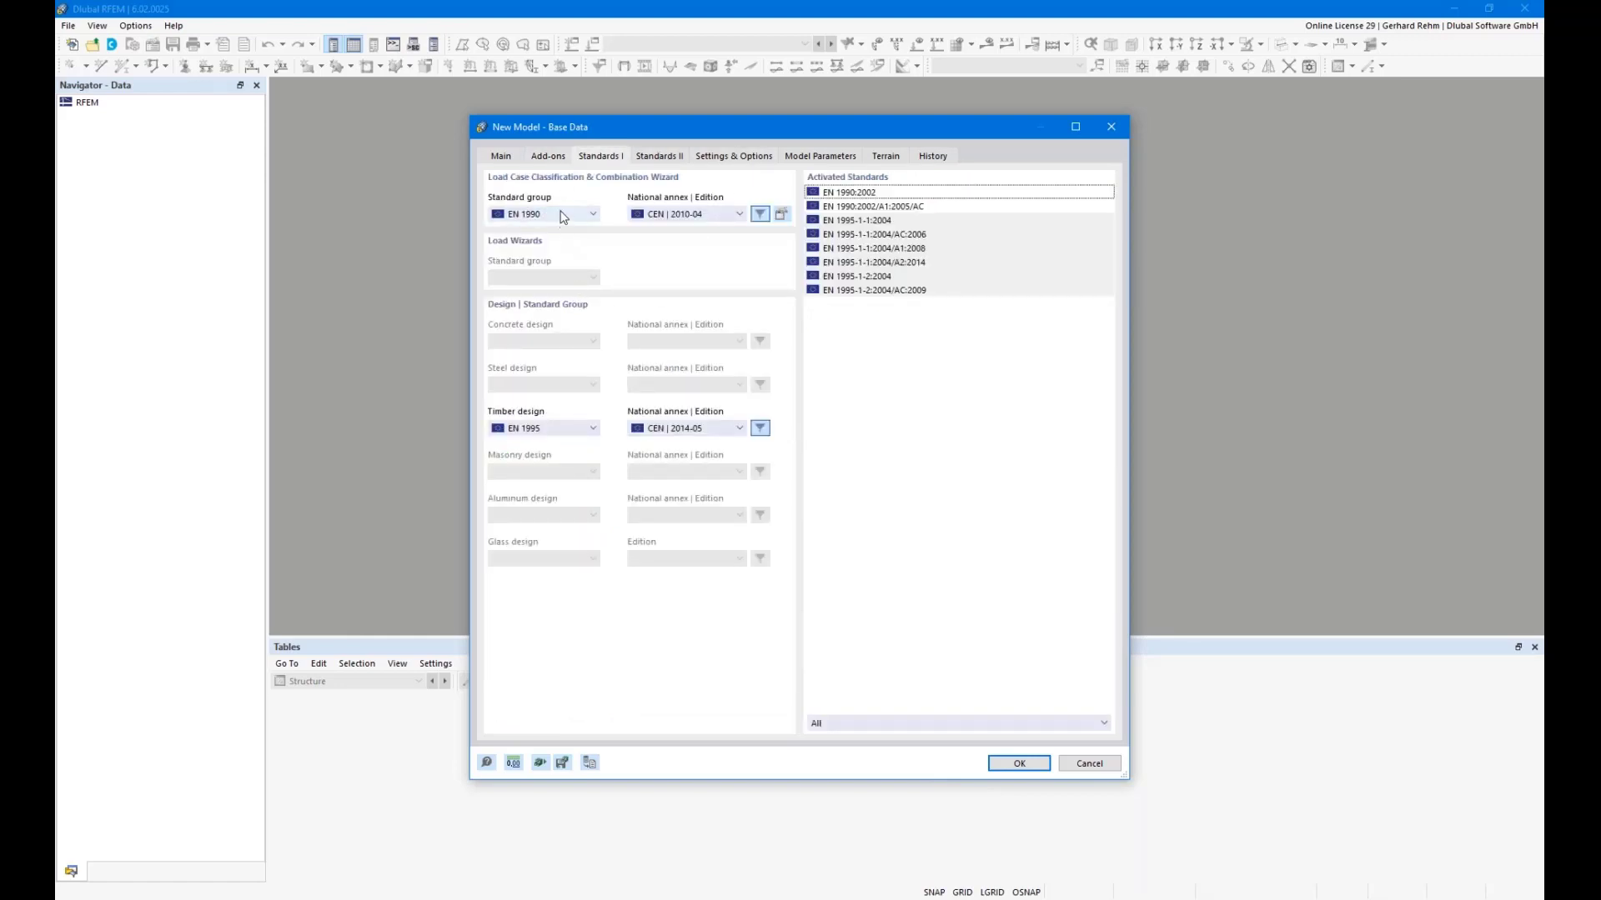
pyautogui.scroll(-1, 563, 216)
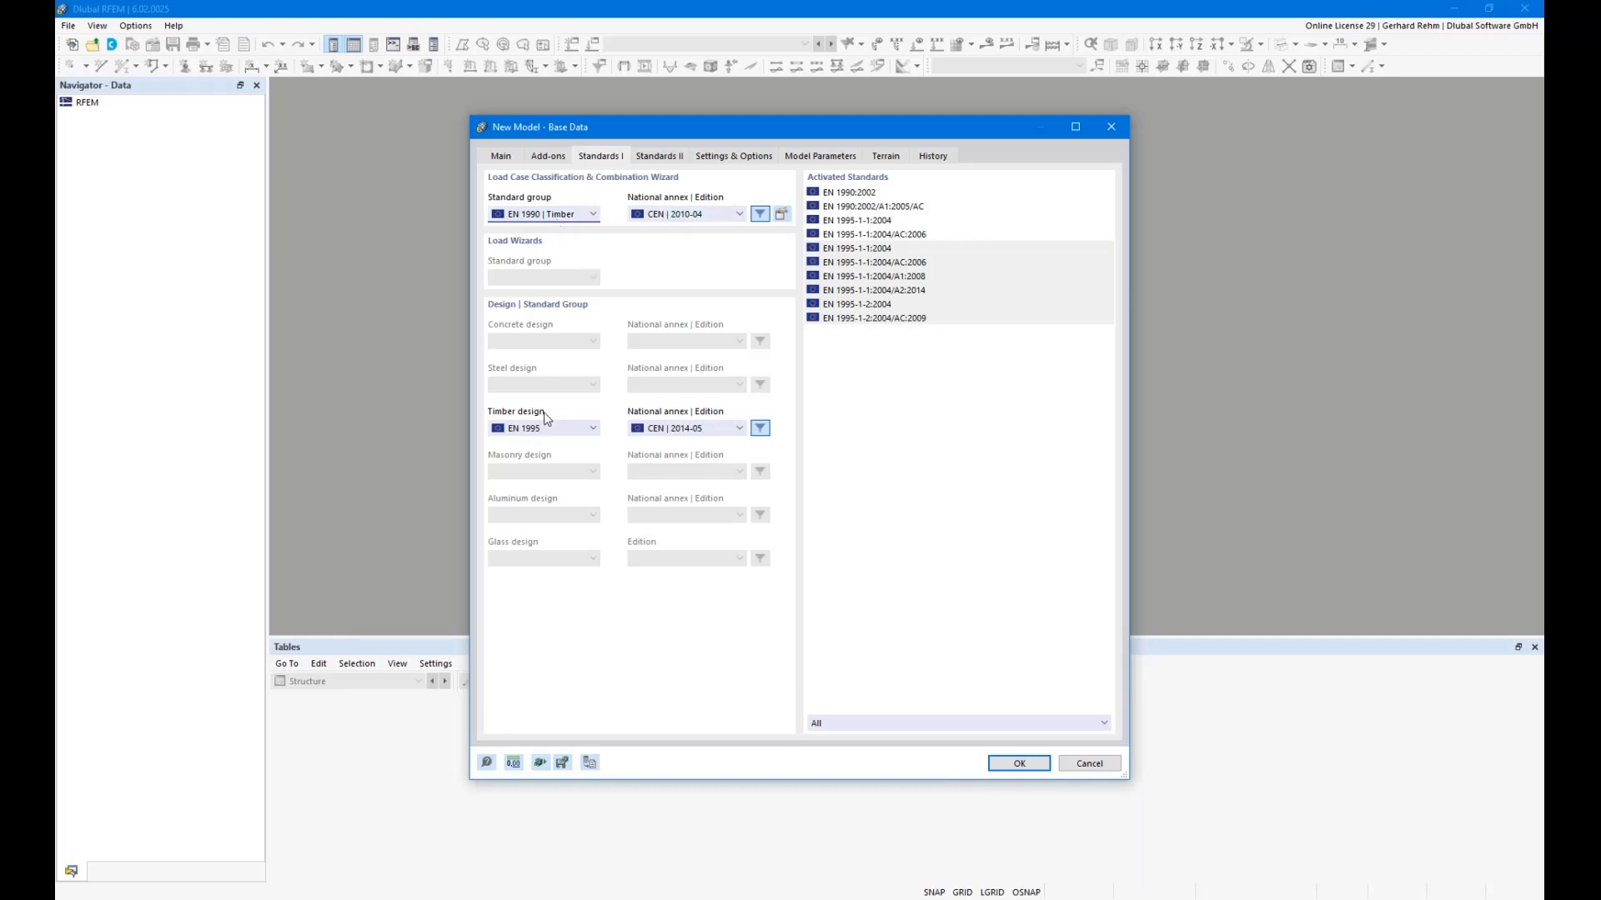
pyautogui.click(669, 429)
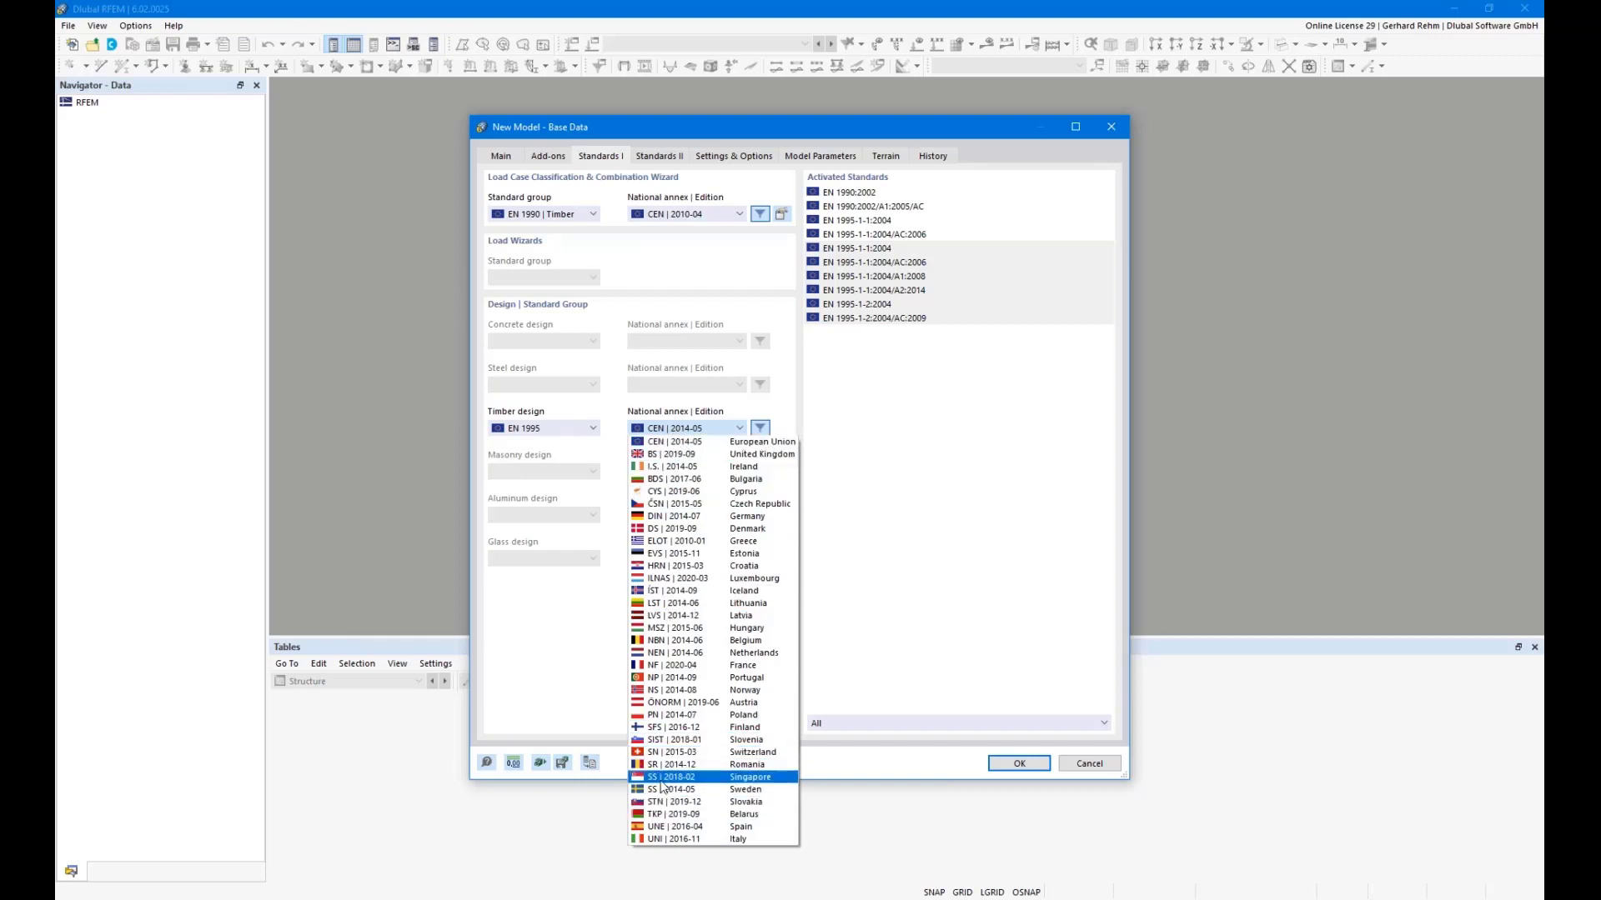
pyautogui.click(652, 426)
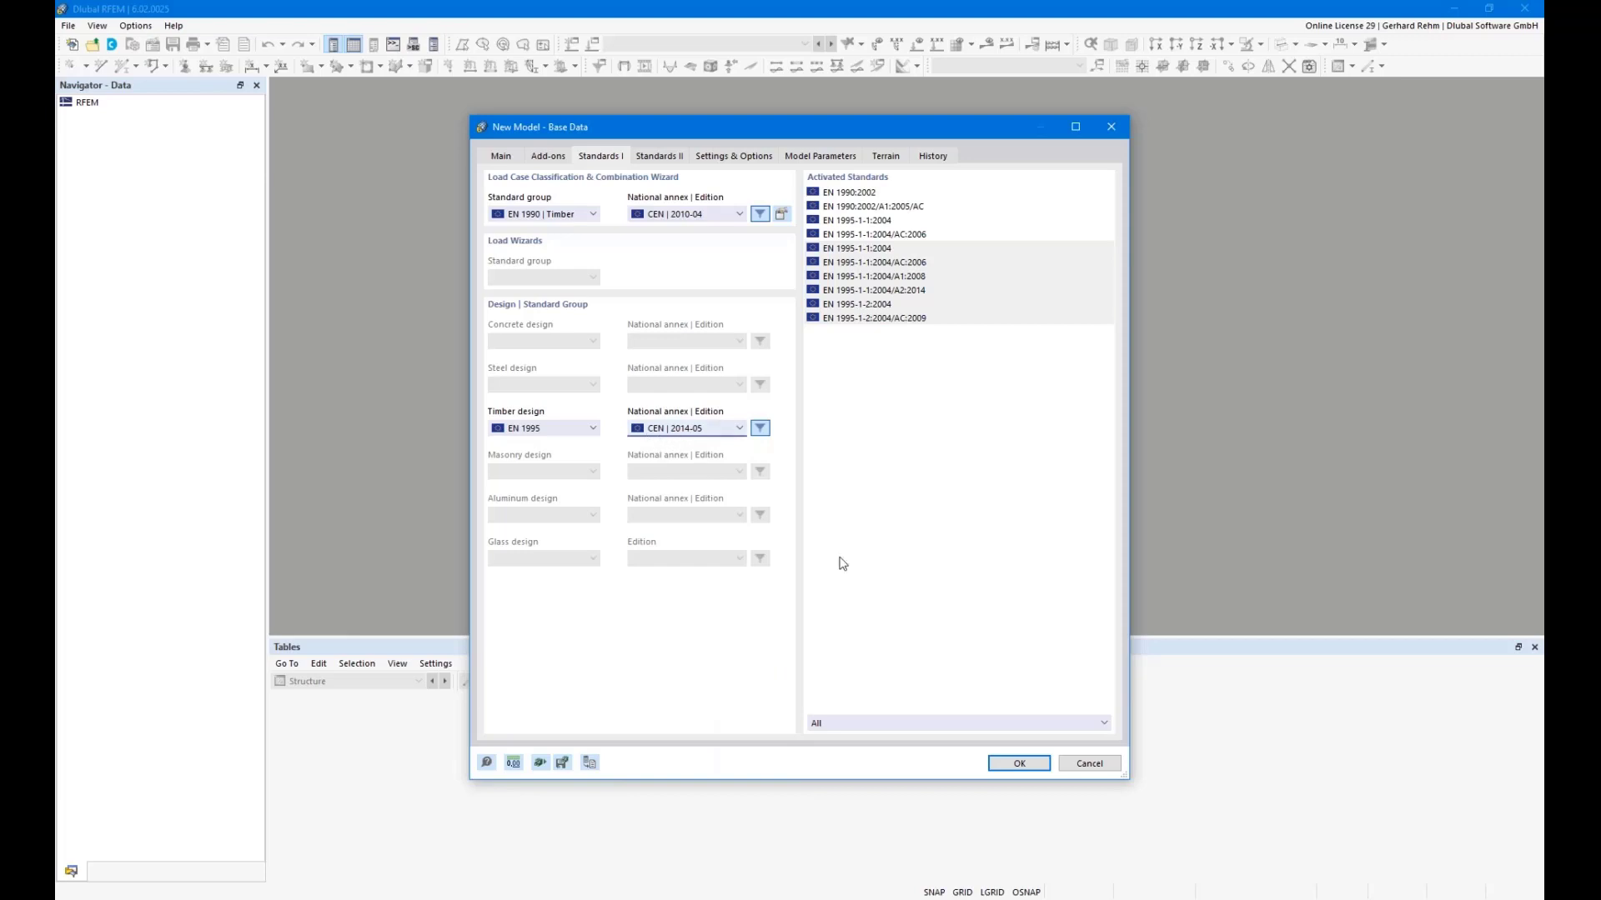
pyautogui.click(1012, 766)
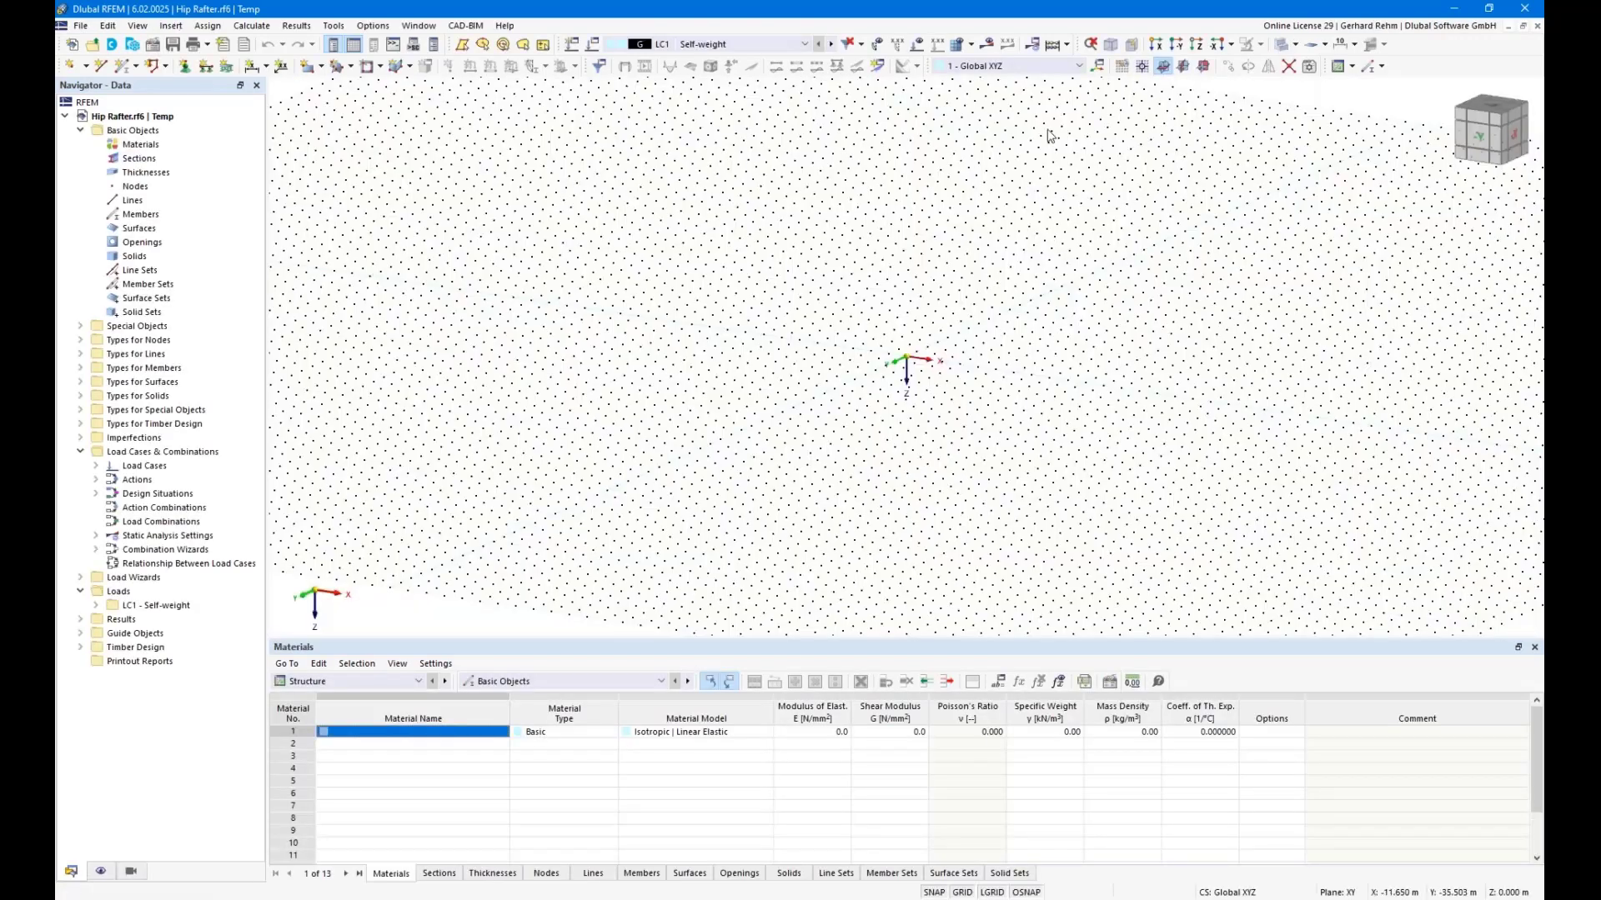
# Draw a single line in the XZ work plane starting at the origin, 10 m long at an in-plane angle of 120°.
pyautogui.click(1203, 66)
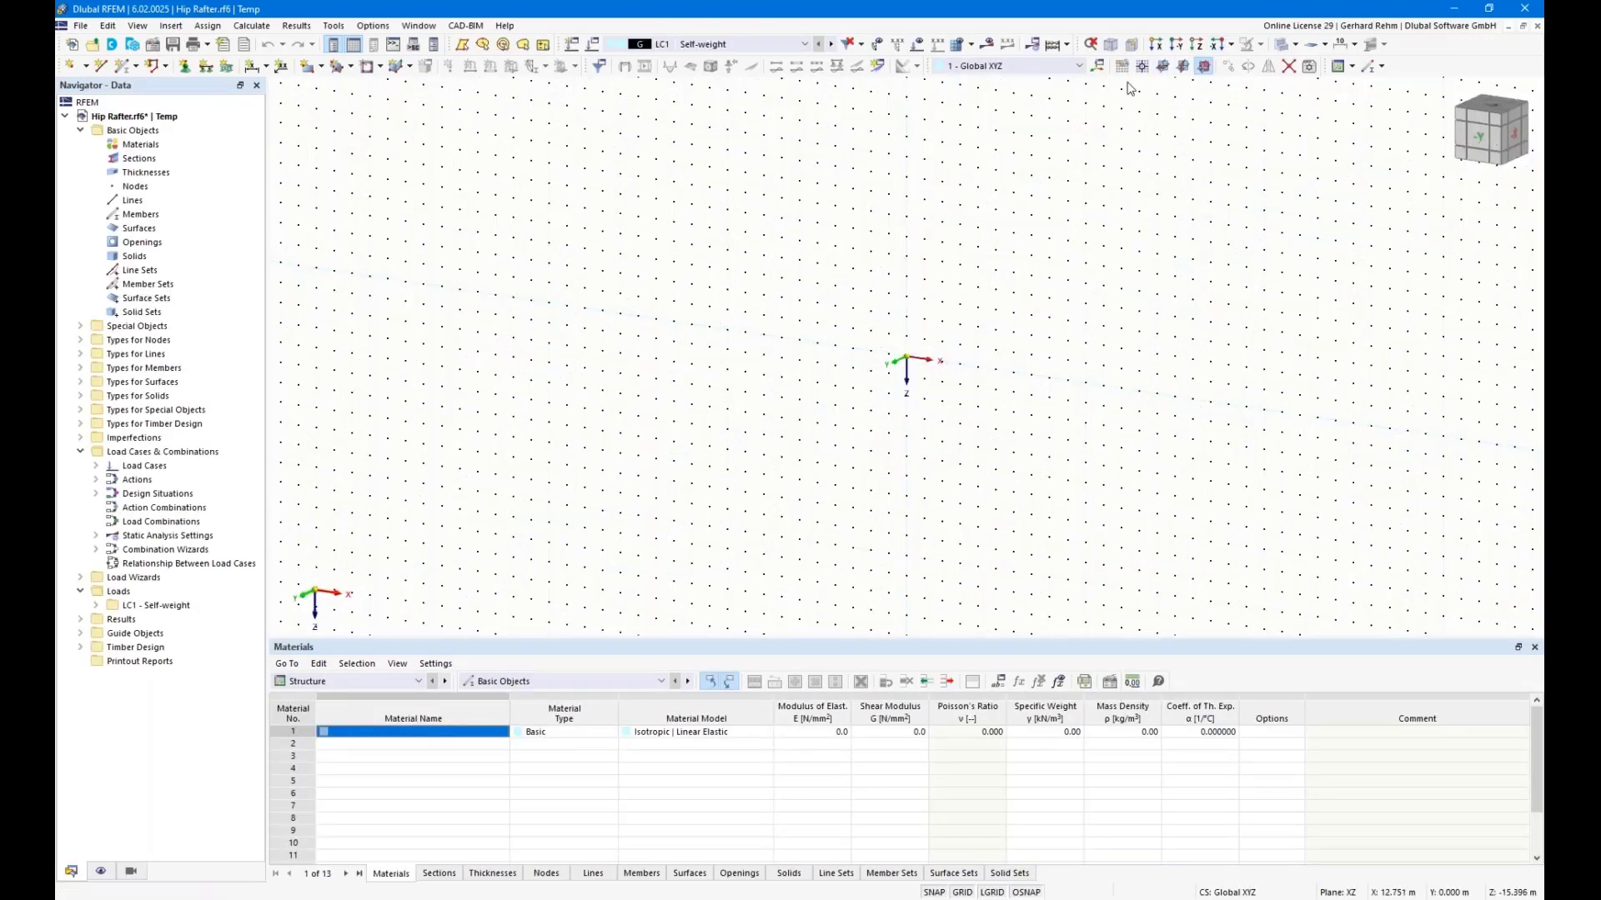
pyautogui.click(1164, 66)
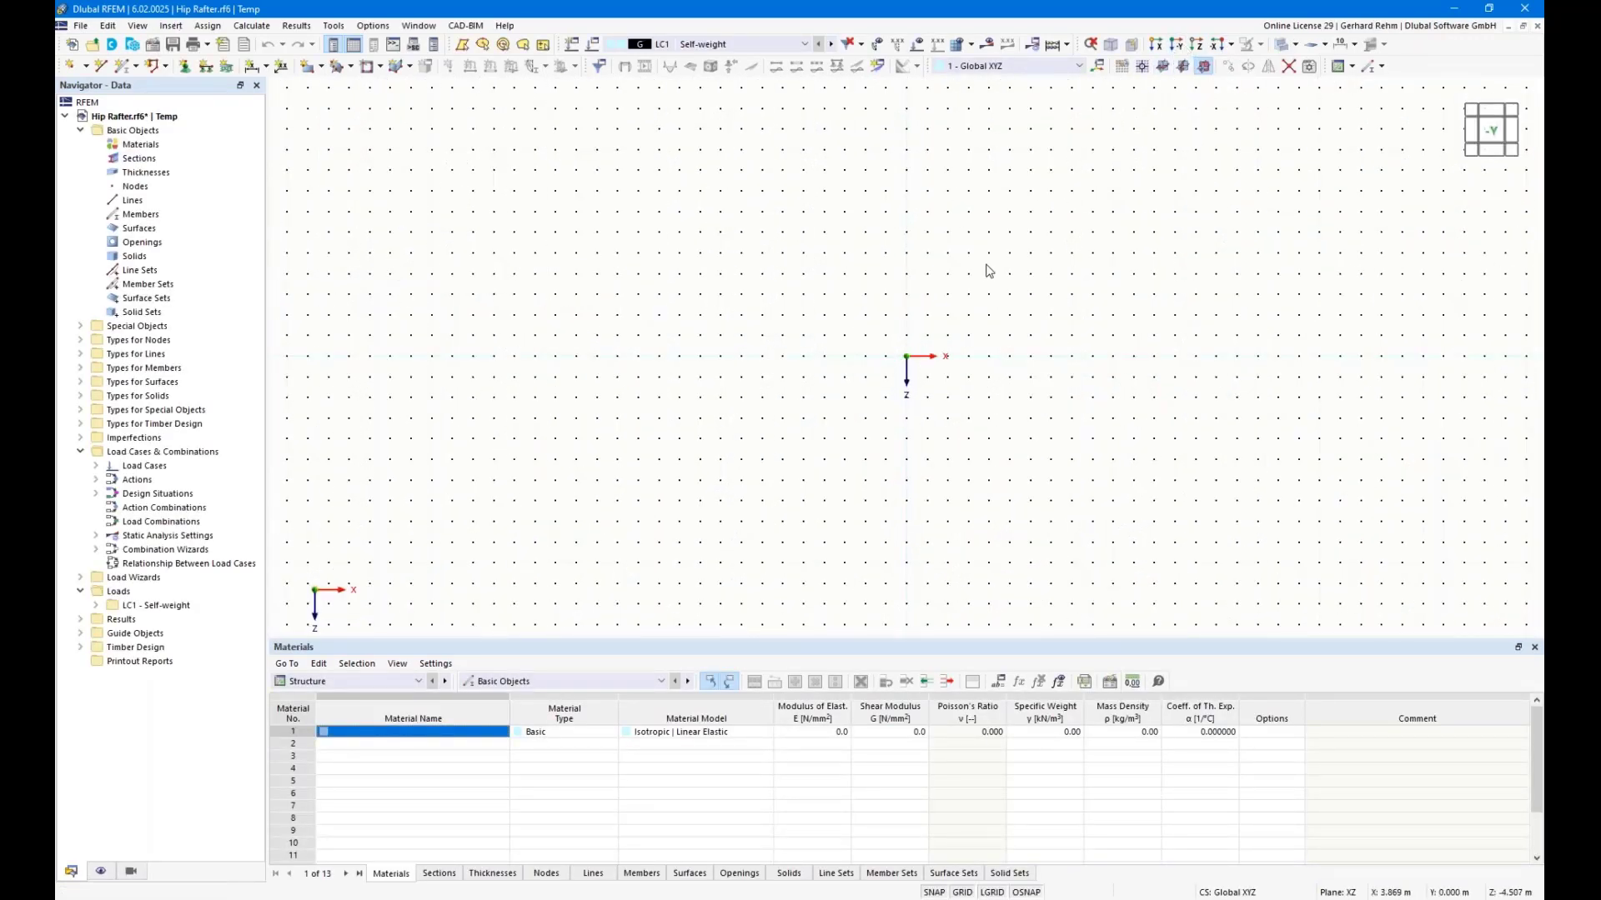
pyautogui.click(100, 66)
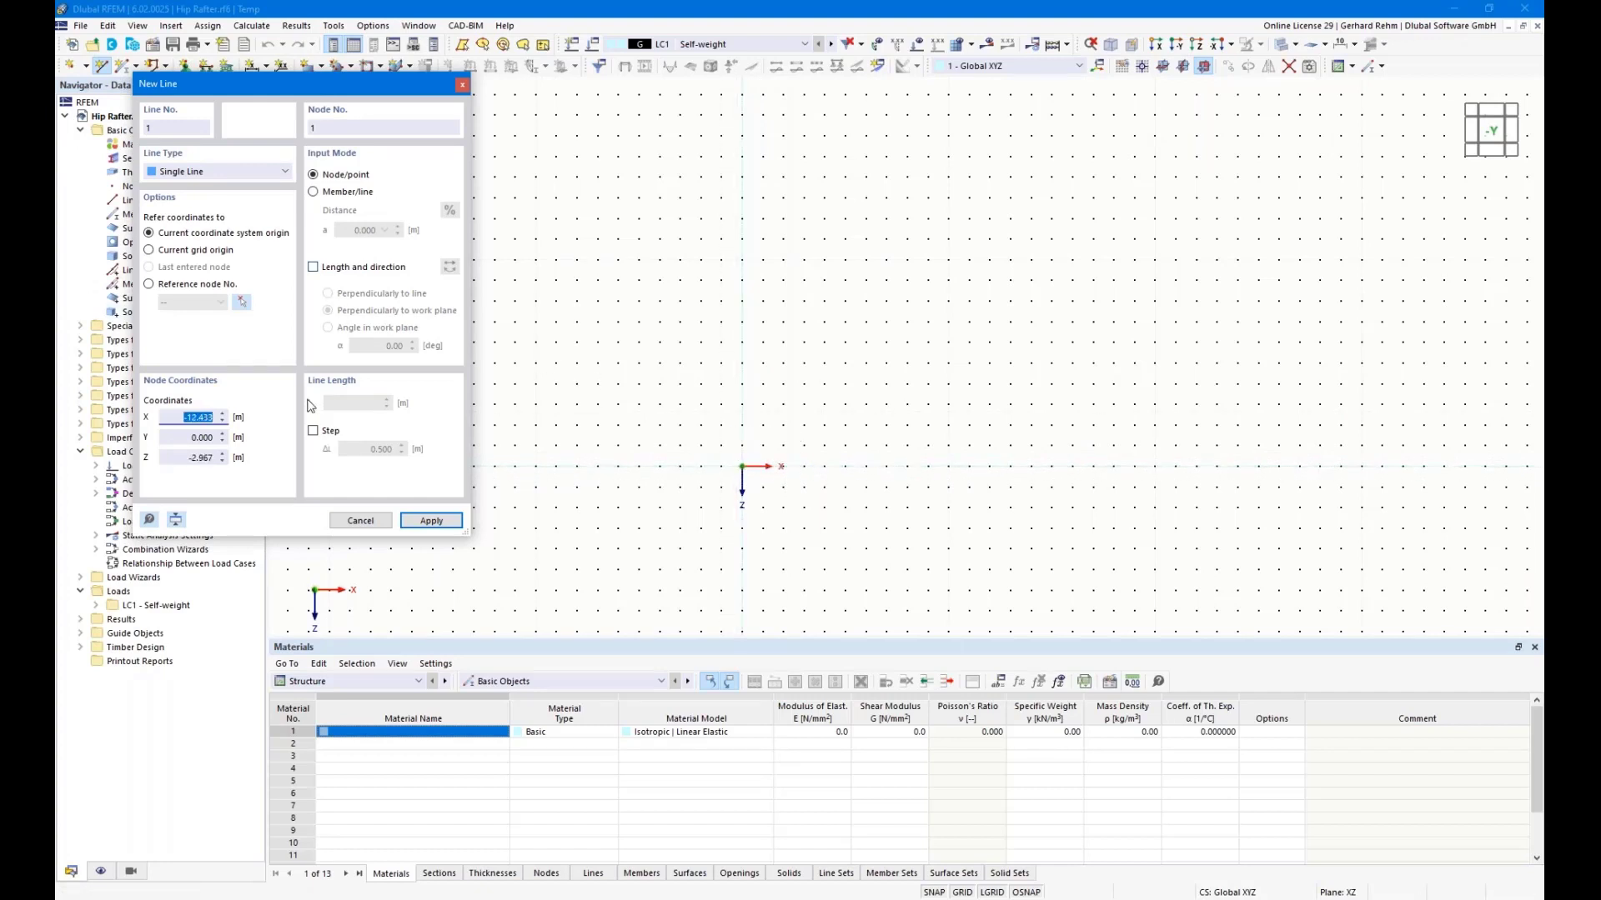
pyautogui.click(313, 267)
pyautogui.click(328, 328)
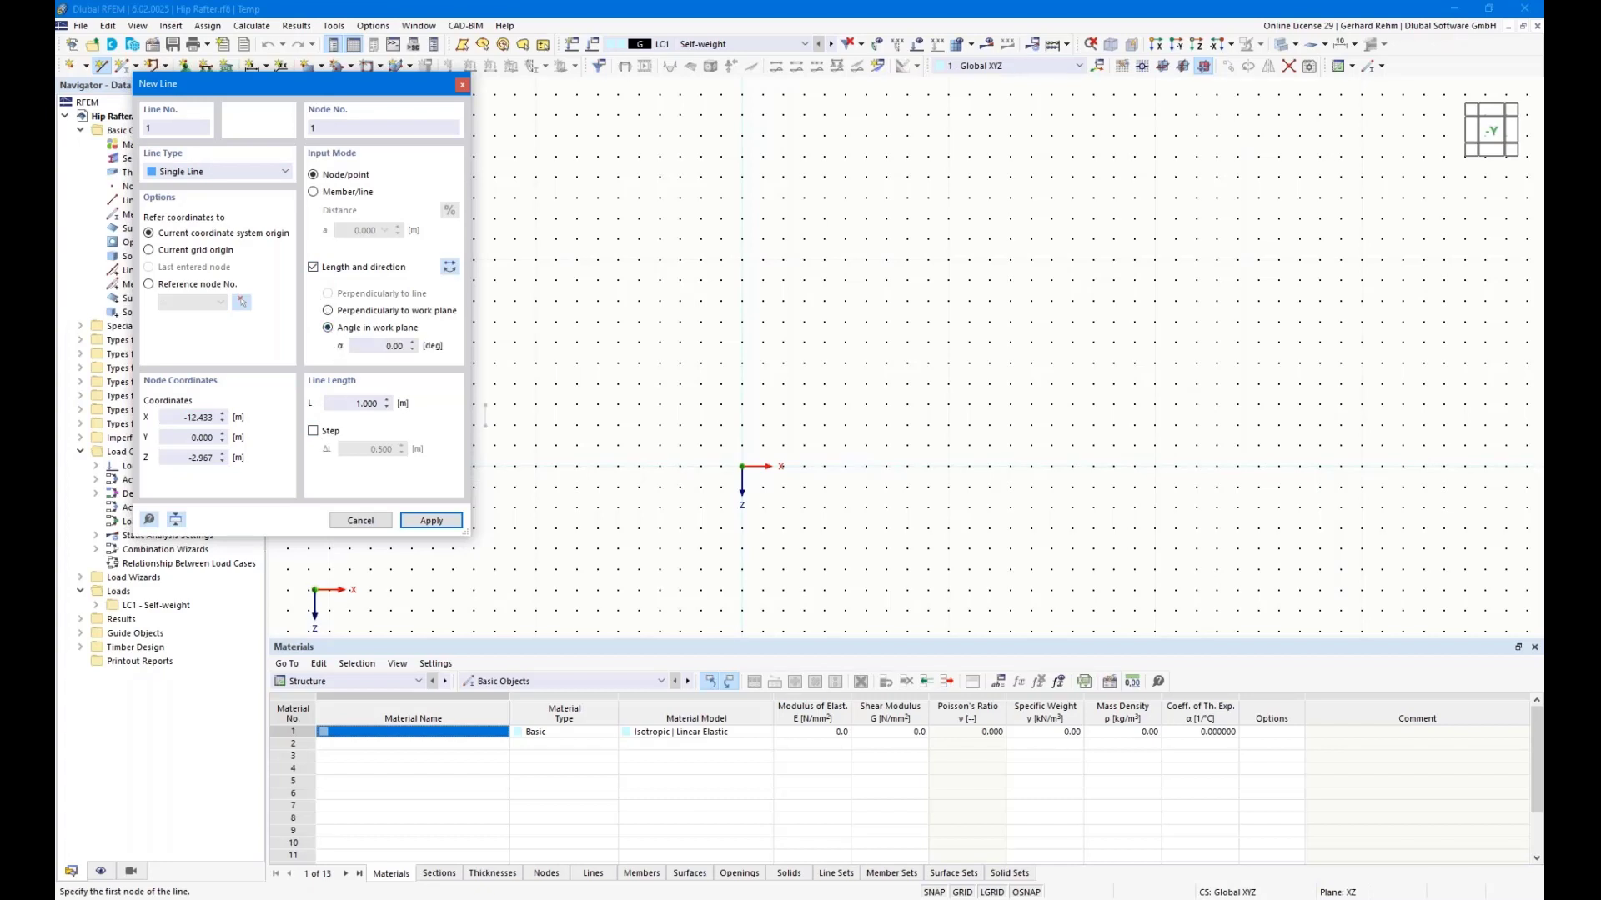
pyautogui.doubleClick(355, 404)
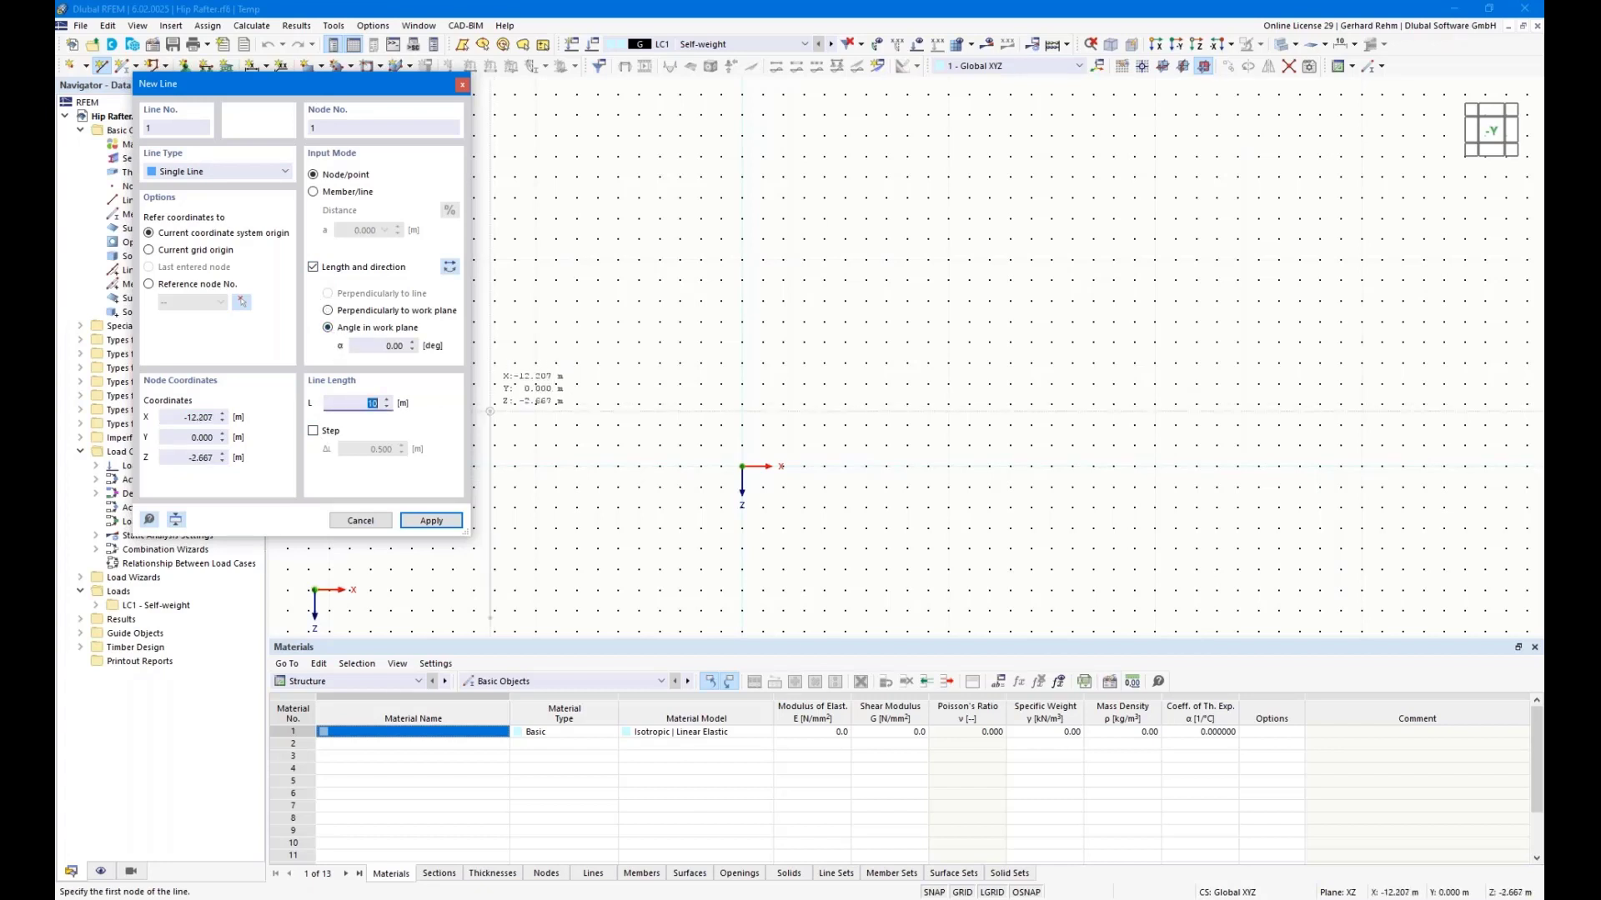
pyautogui.write('10')
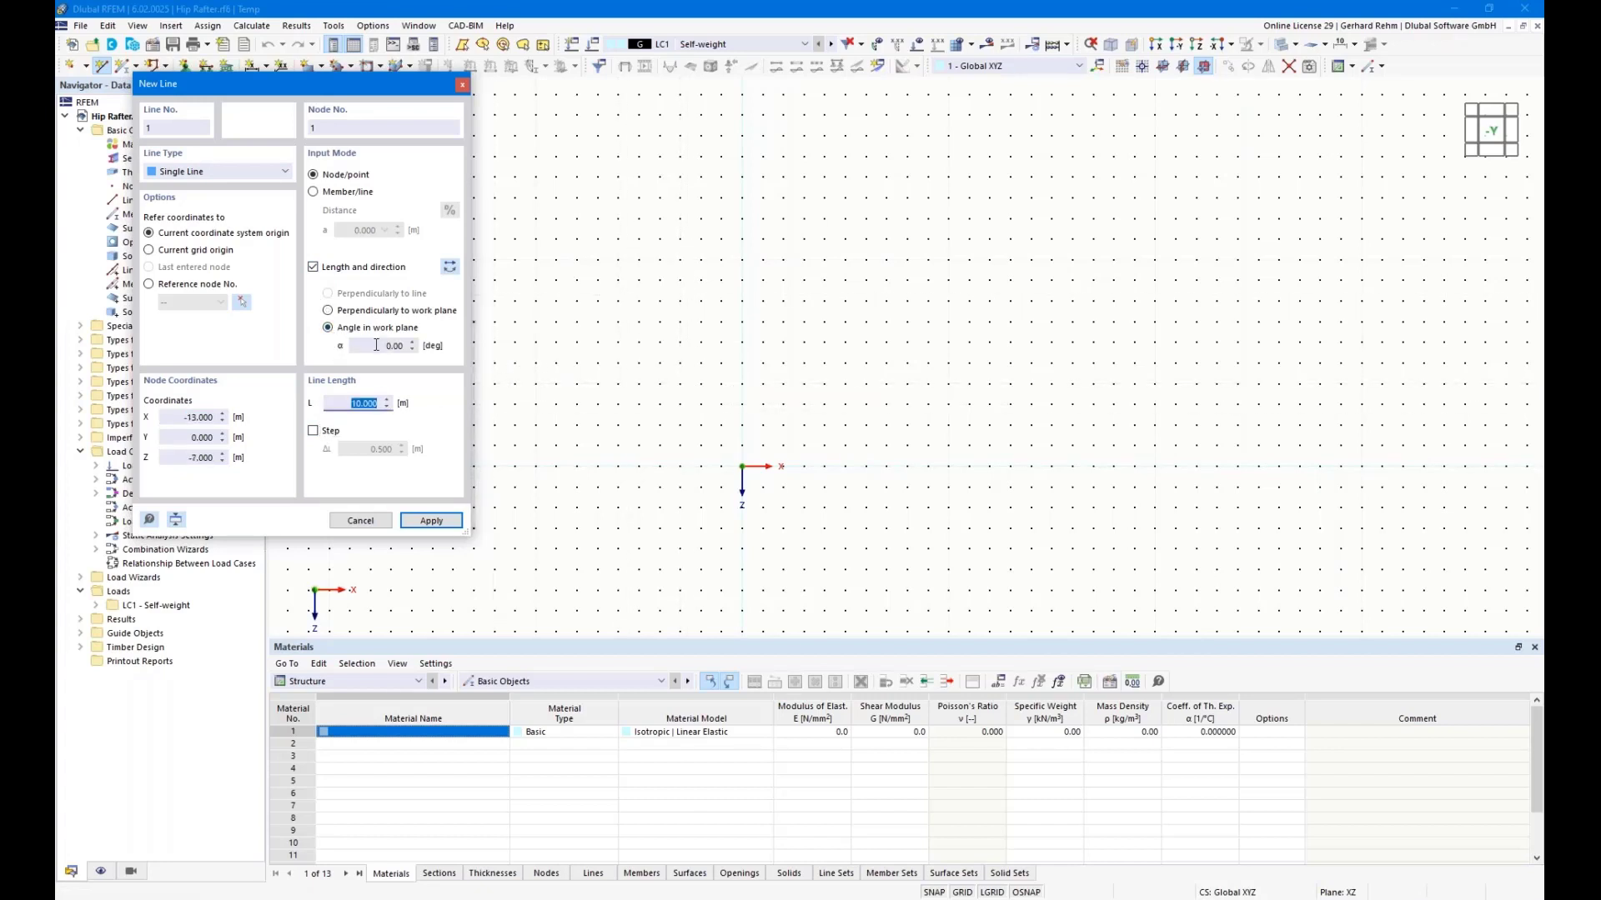
pyautogui.doubleClick(388, 345)
pyautogui.write('120')
pyautogui.press('Tab')
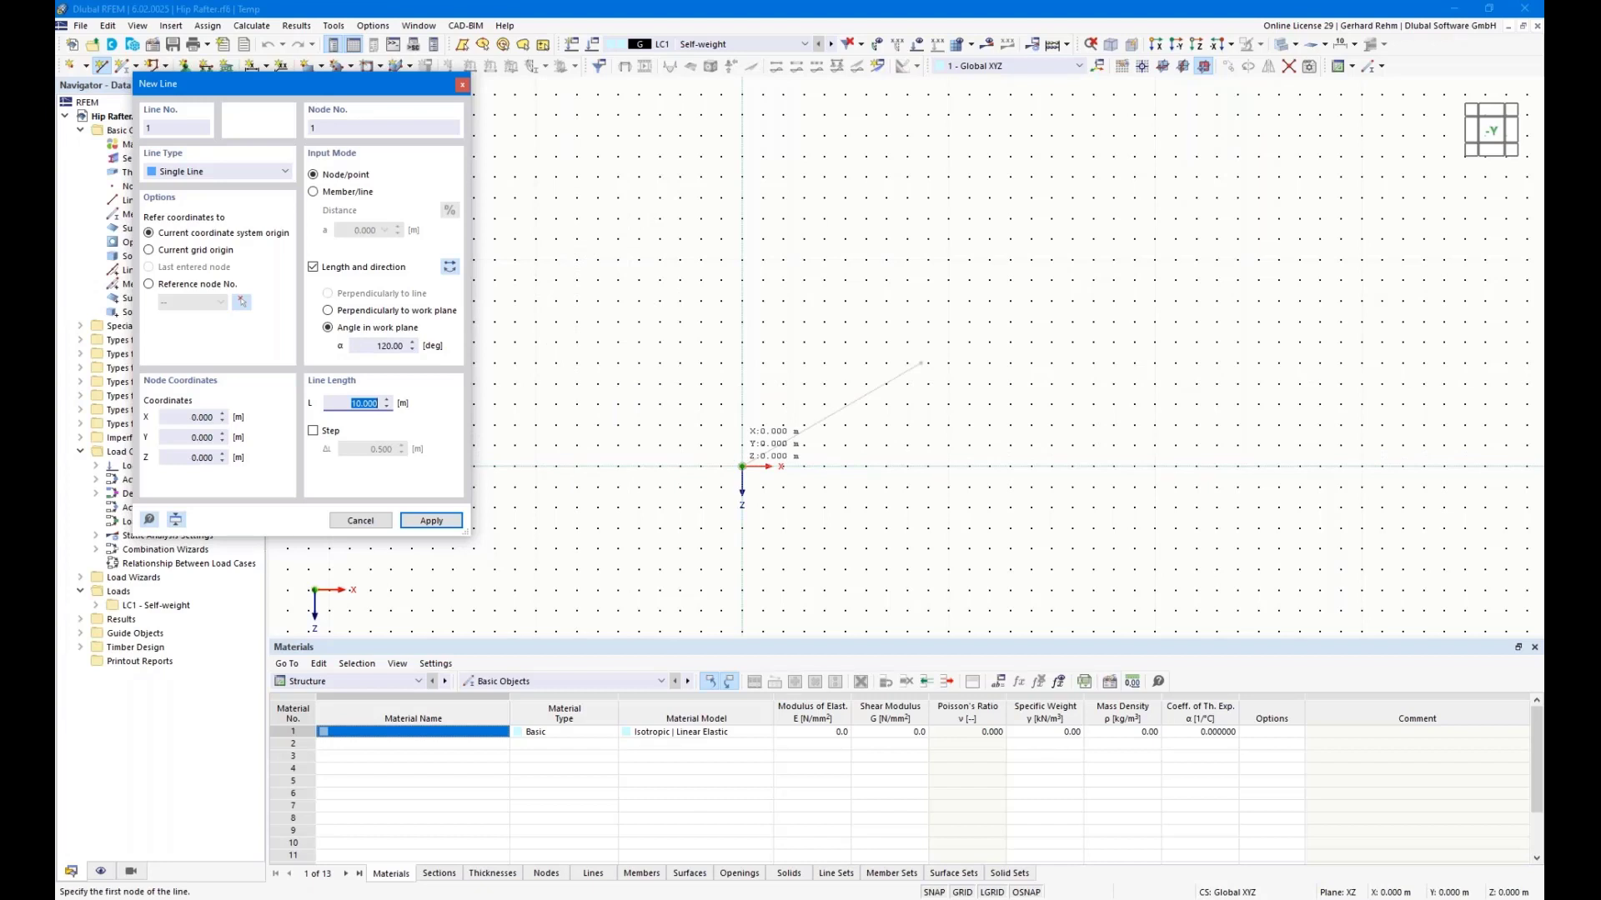
pyautogui.click(742, 466)
pyautogui.press('Escape')
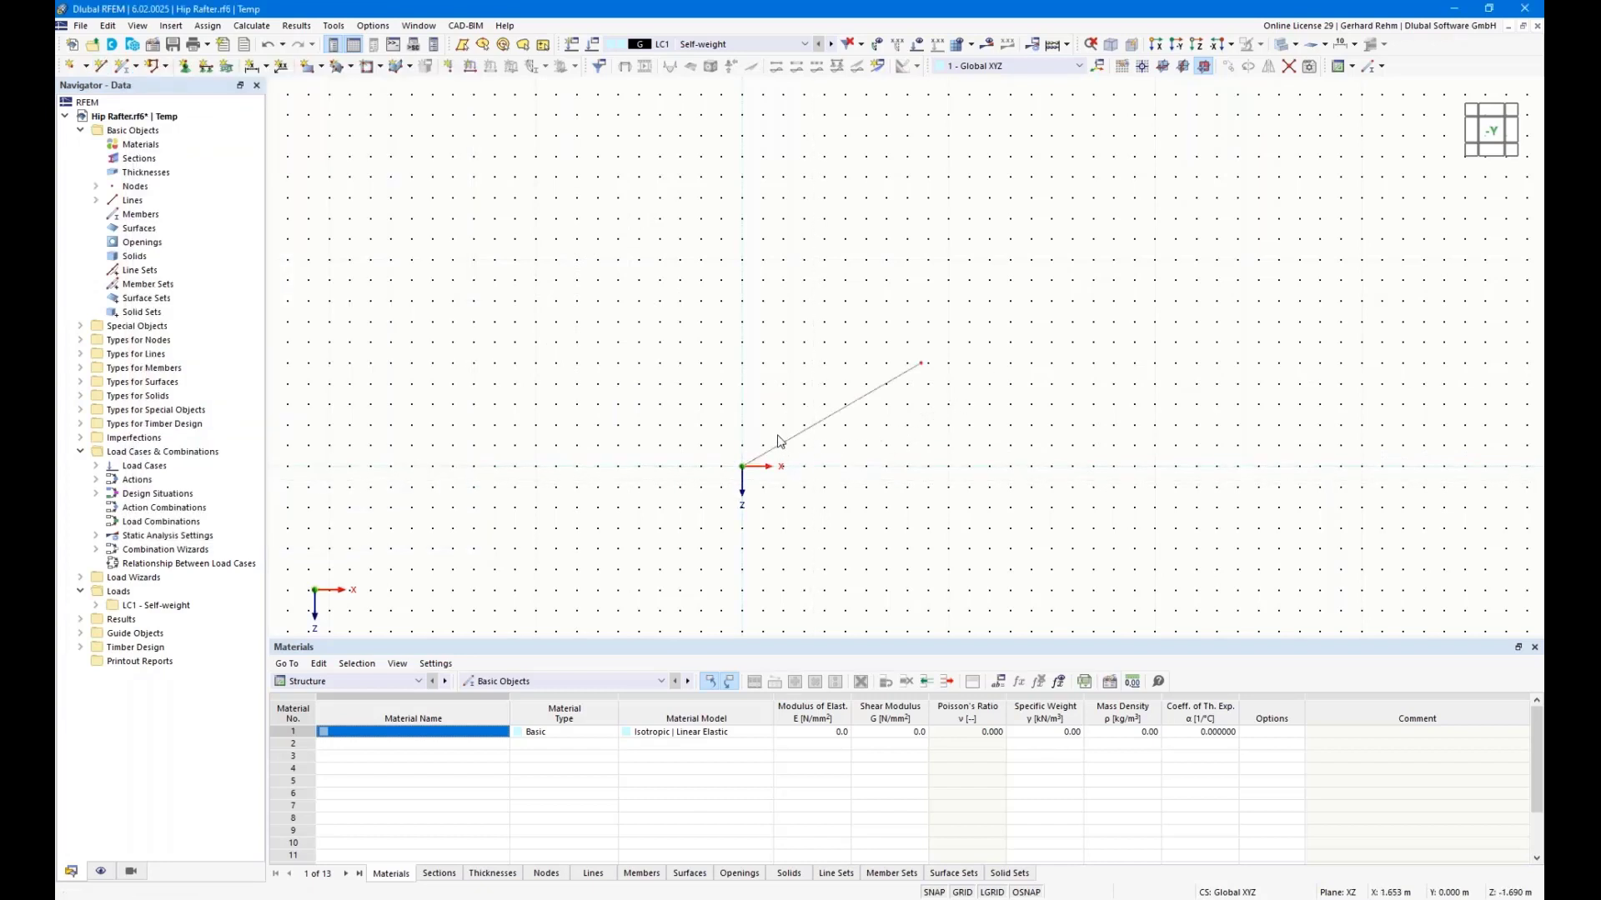
# Examine the divide-line commands and their assigned shortcuts in the customization settings.
pyautogui.scroll(3, 778, 441)
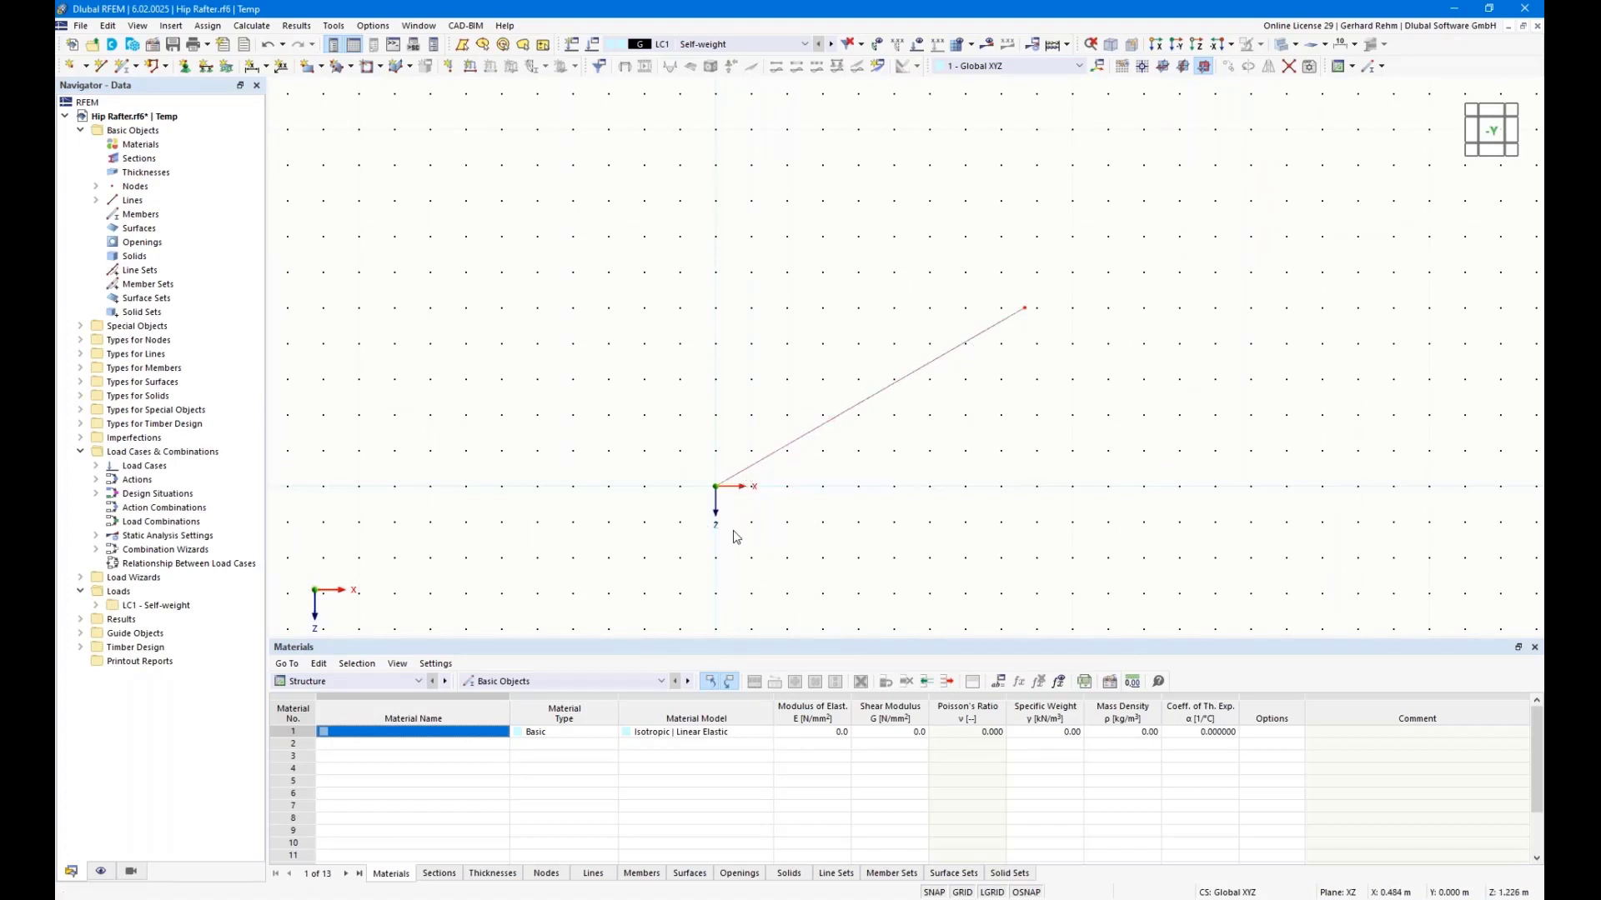
pyautogui.rightClick(774, 461)
pyautogui.moveTo(843, 169)
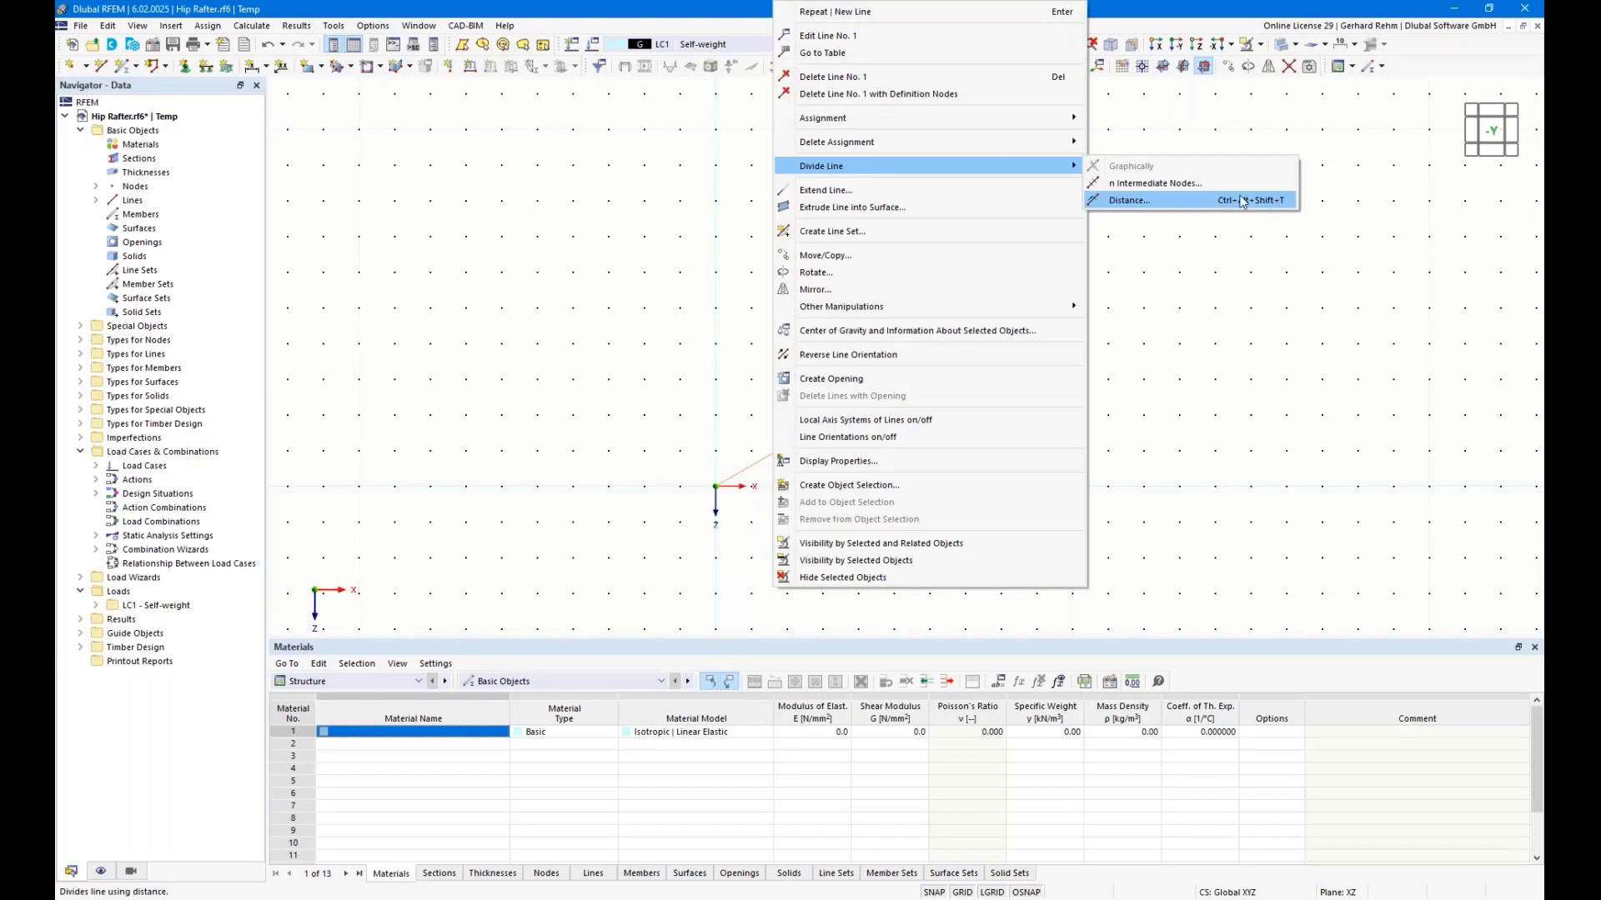
pyautogui.click(138, 26)
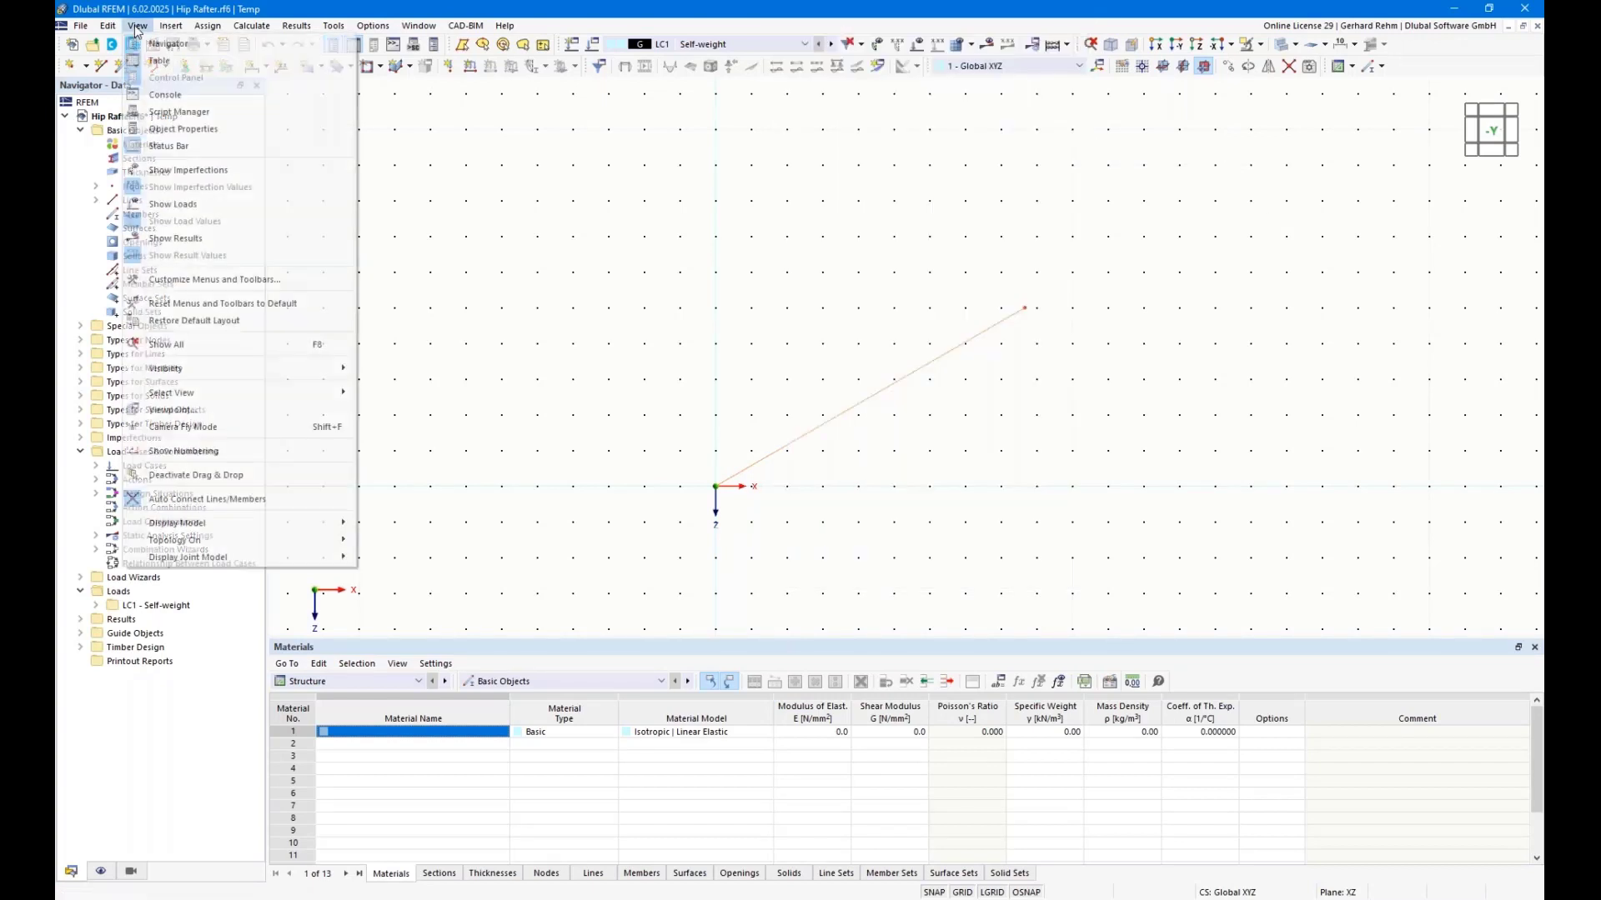
pyautogui.click(158, 281)
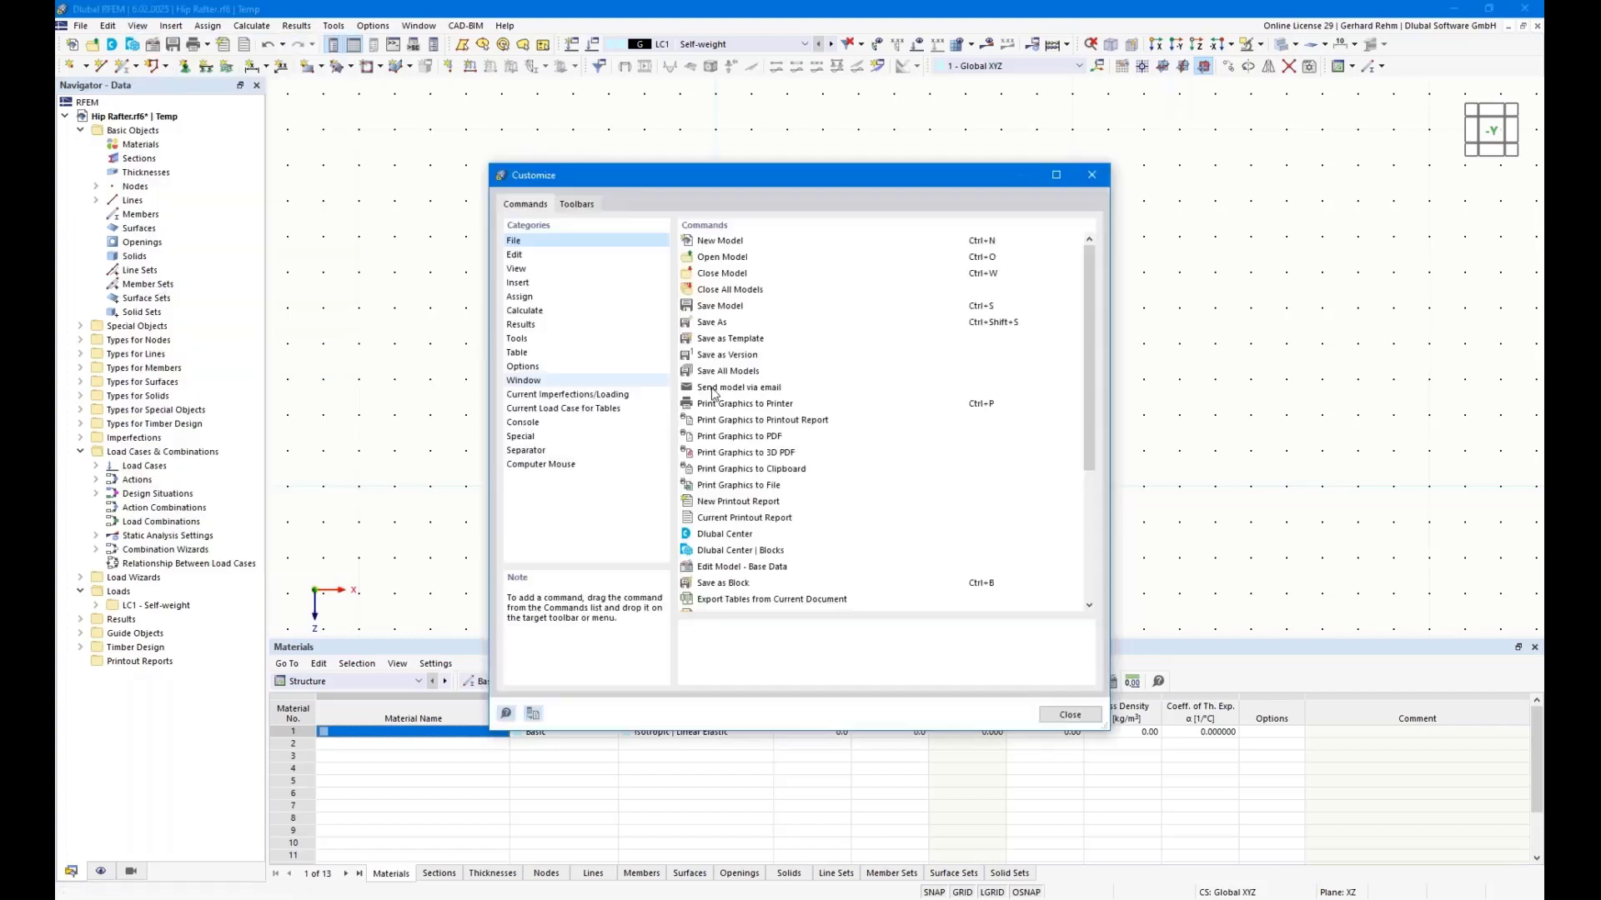
pyautogui.scroll(-5, 989, 378)
pyautogui.click(516, 339)
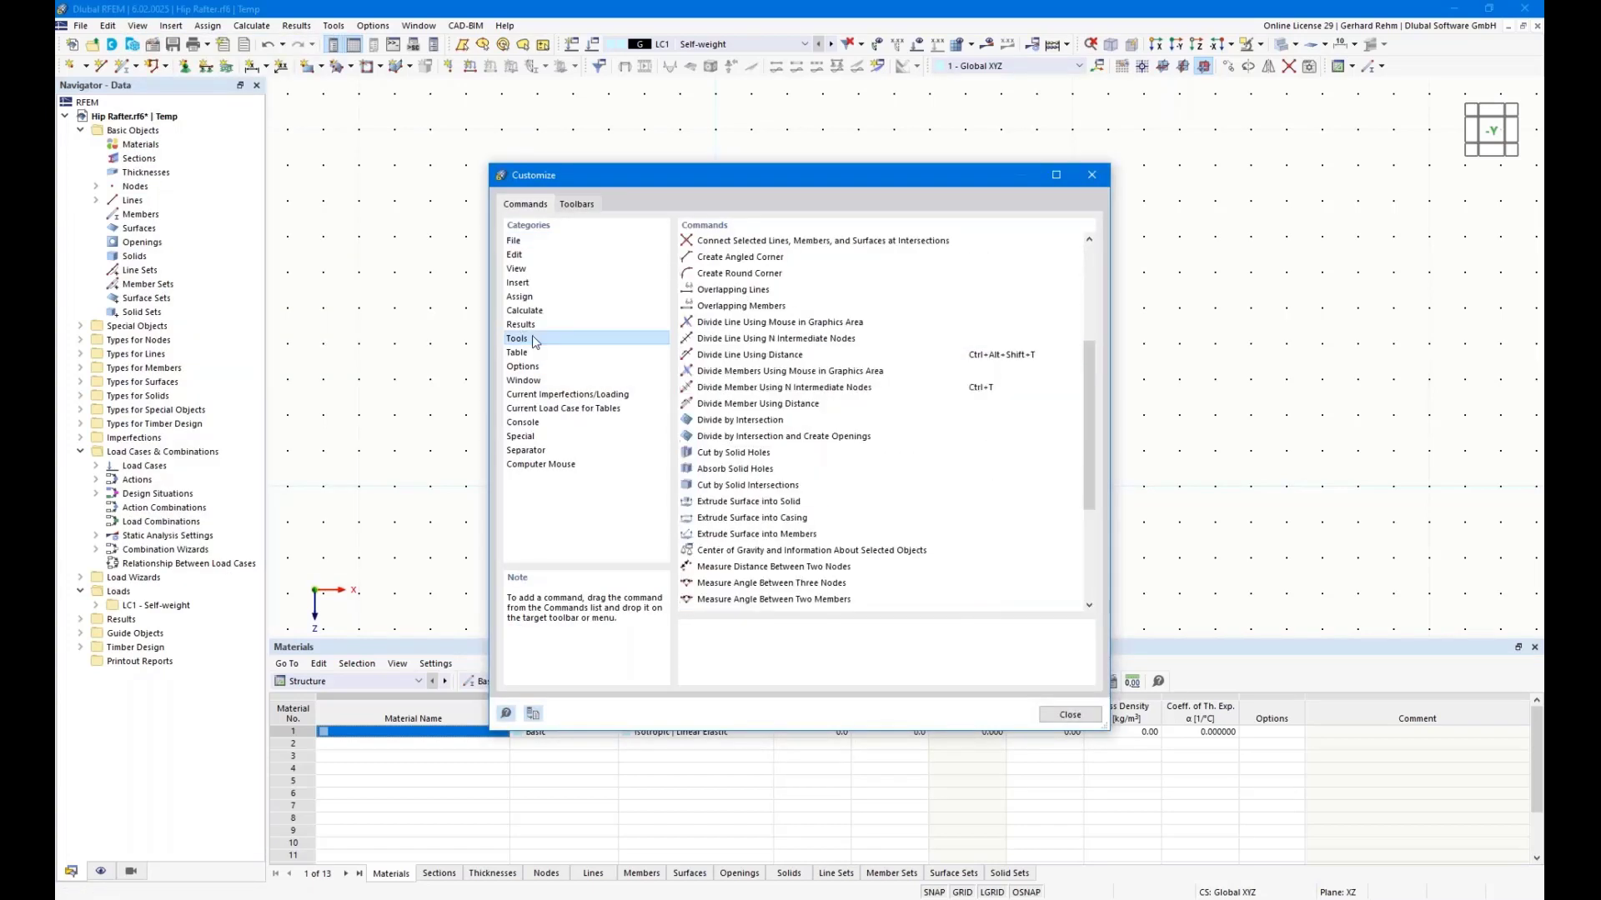
pyautogui.scroll(-5, 871, 484)
pyautogui.scroll(6, 871, 492)
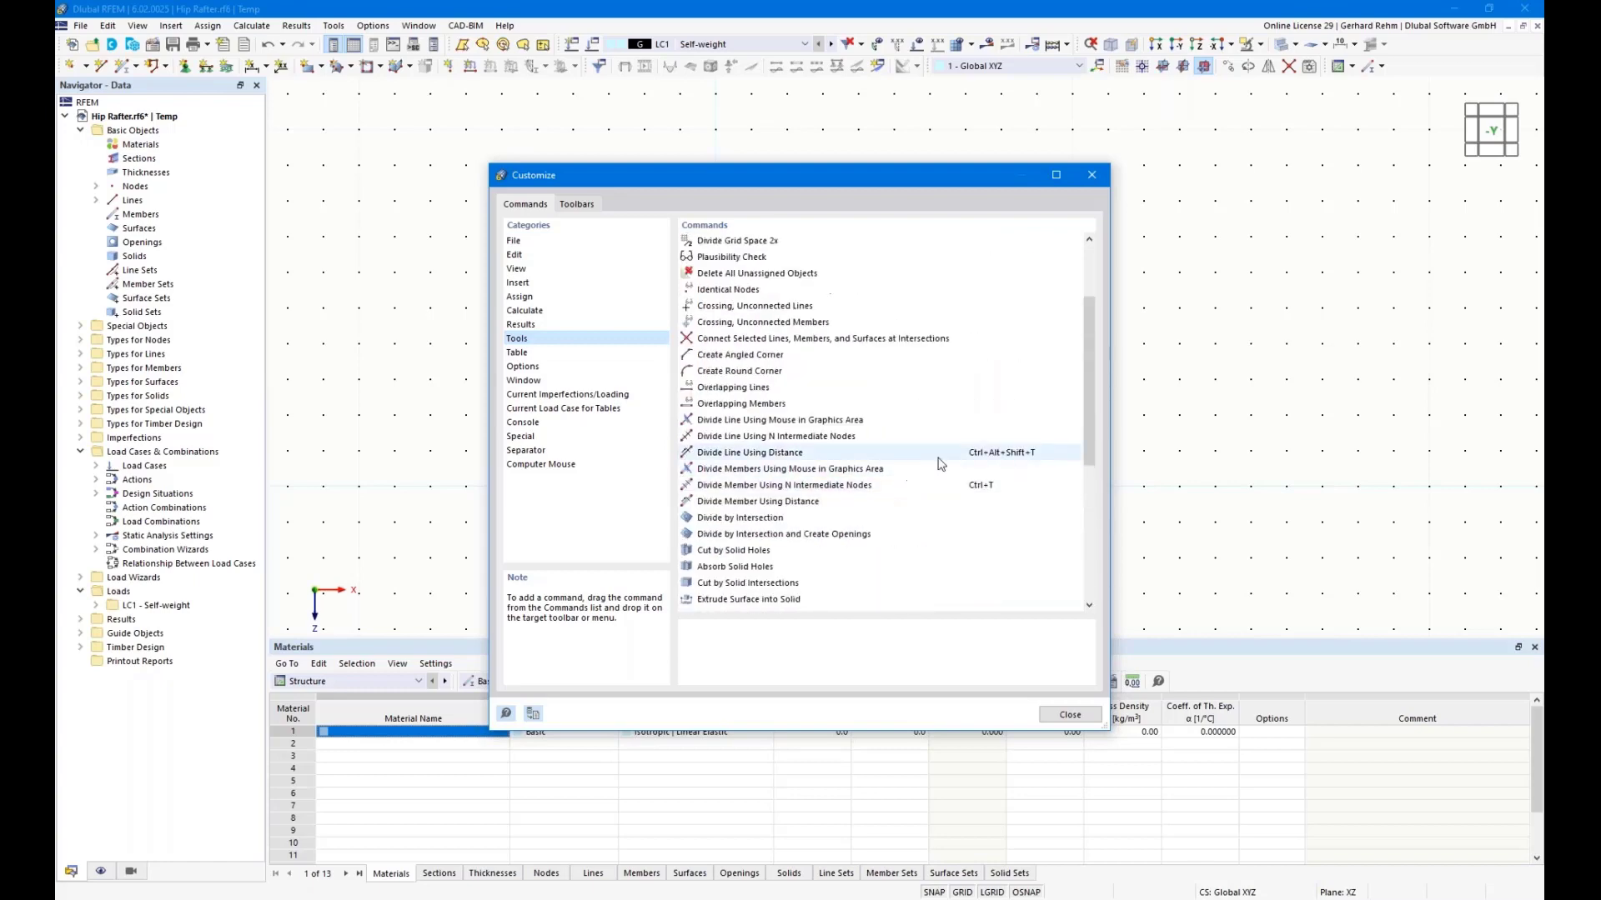
pyautogui.click(982, 420)
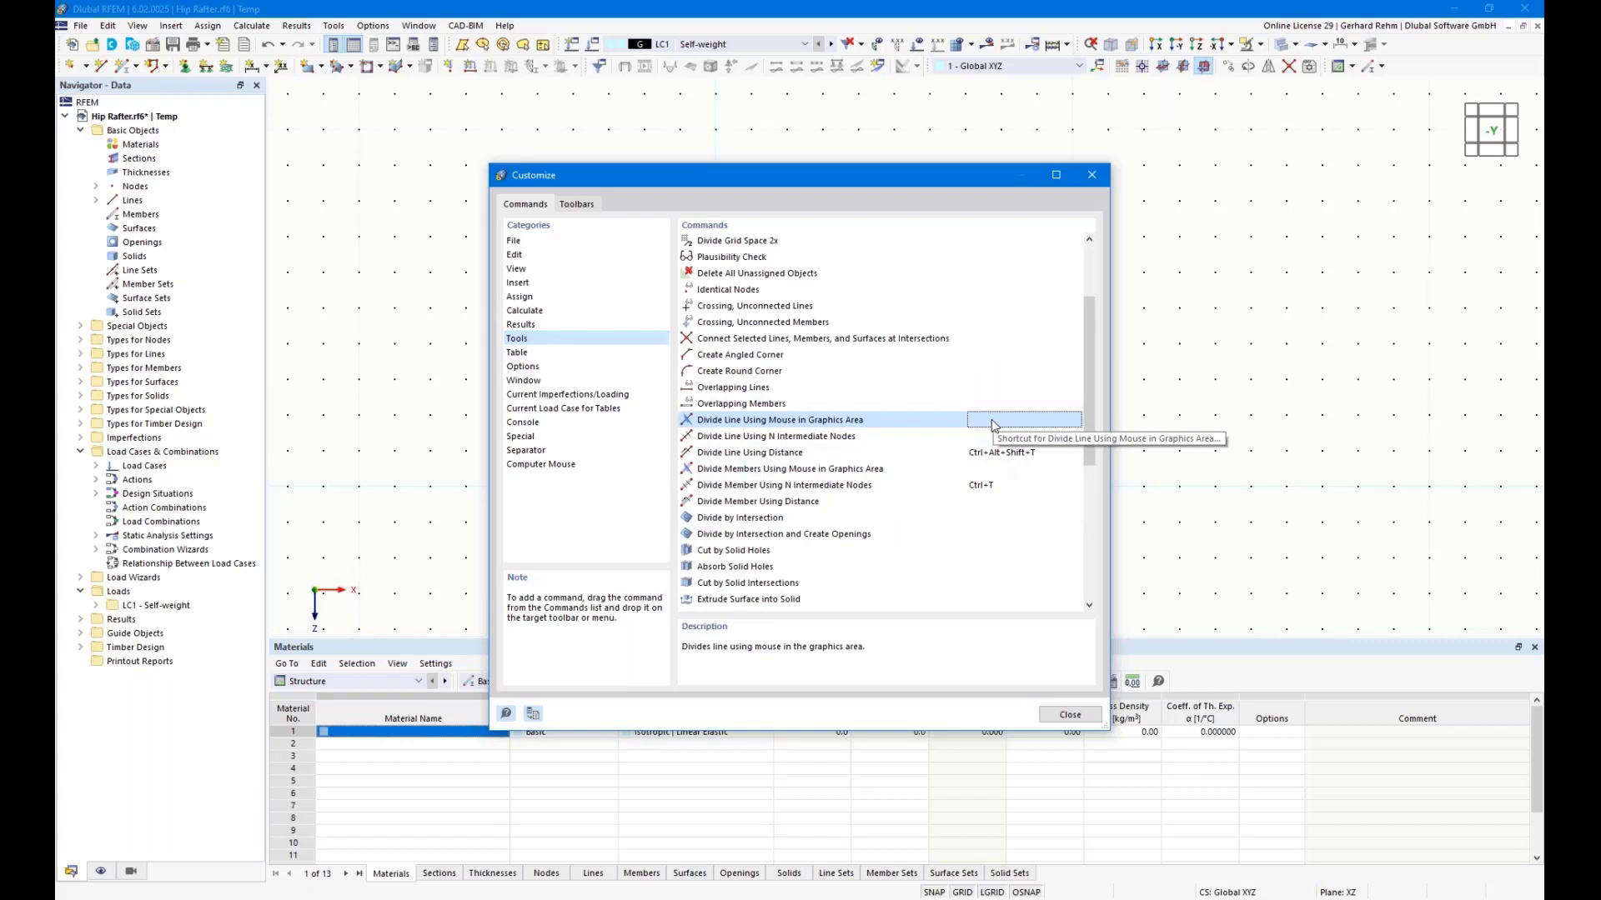
pyautogui.click(1070, 715)
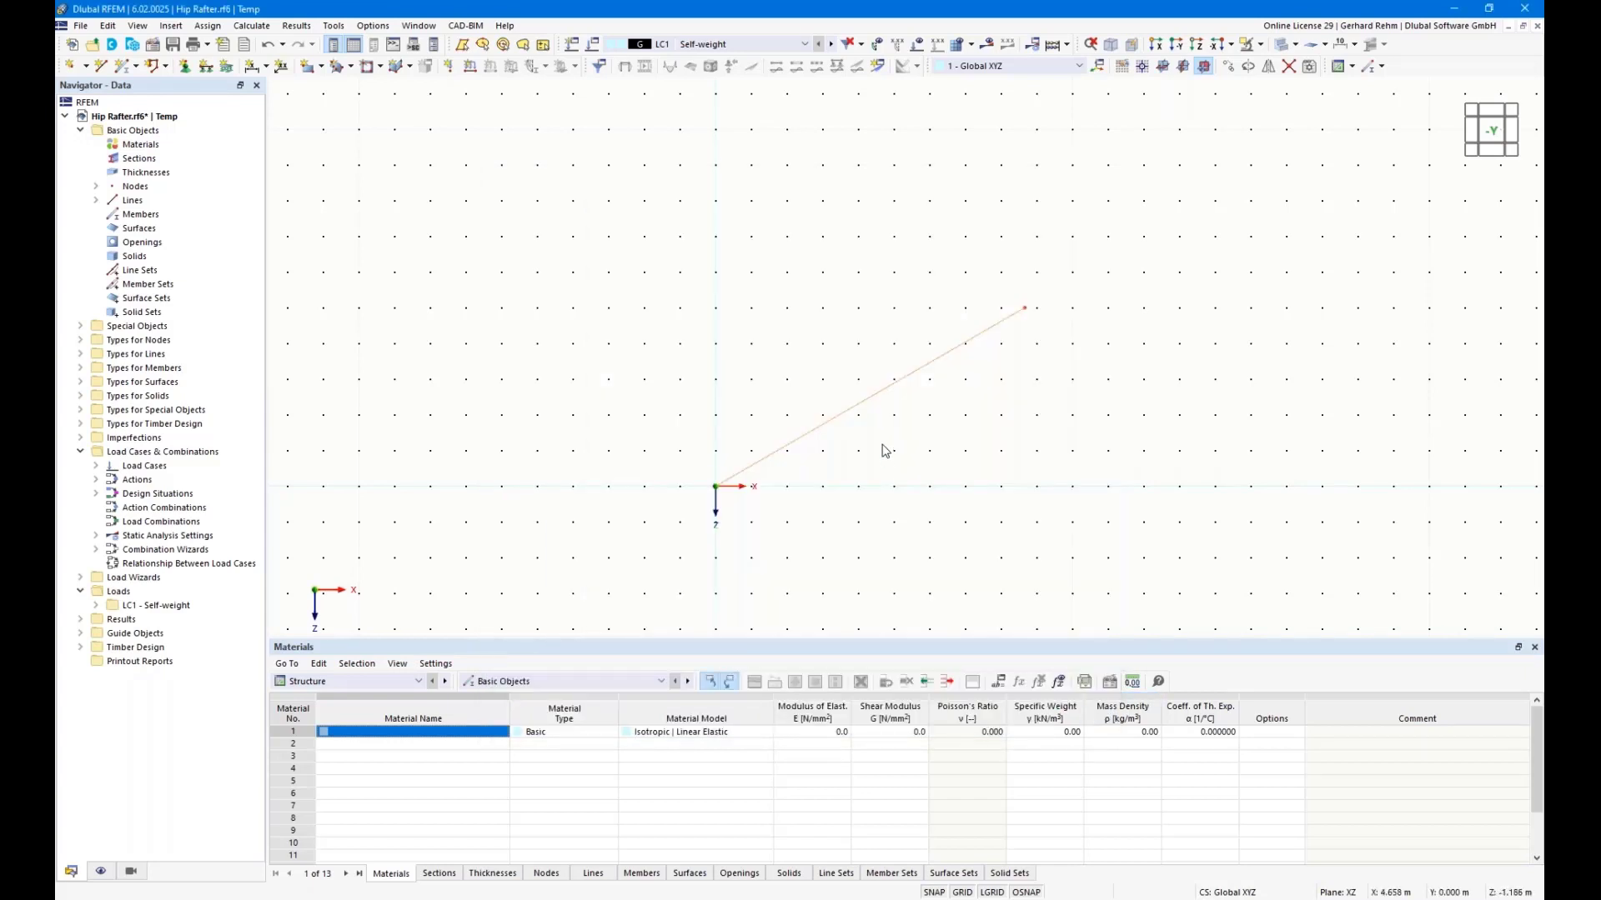
# Divide the 10 m line by distance, 0.8 m from its start measured along the X projection.
pyautogui.hotkey('ctrl', 'd')
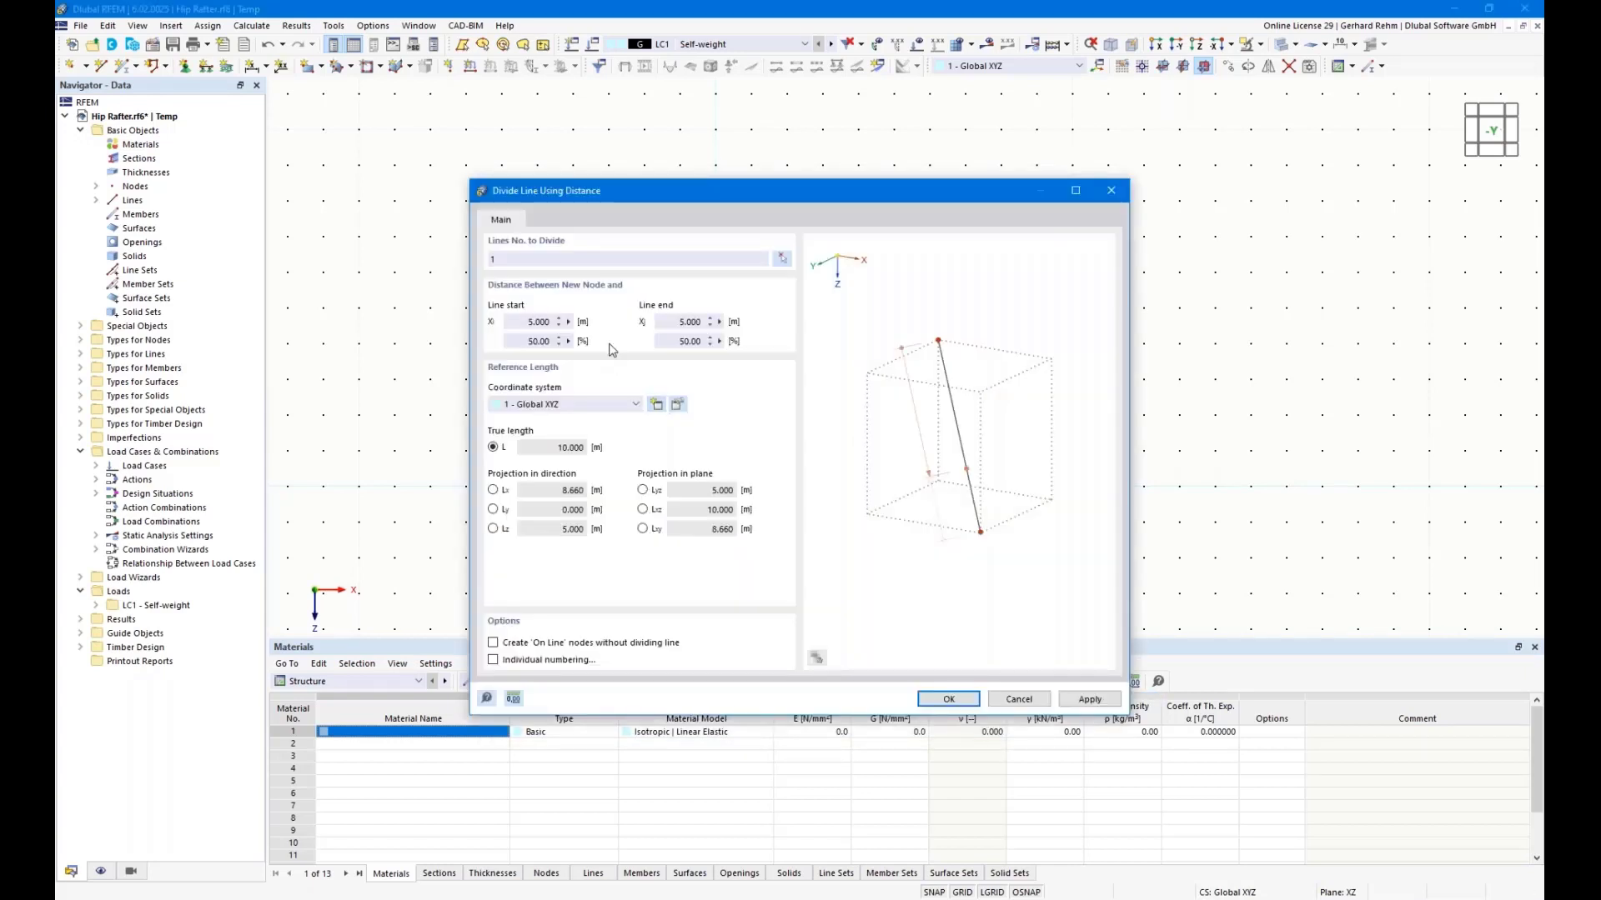
pyautogui.click(493, 490)
pyautogui.doubleClick(516, 327)
pyautogui.write('0,8')
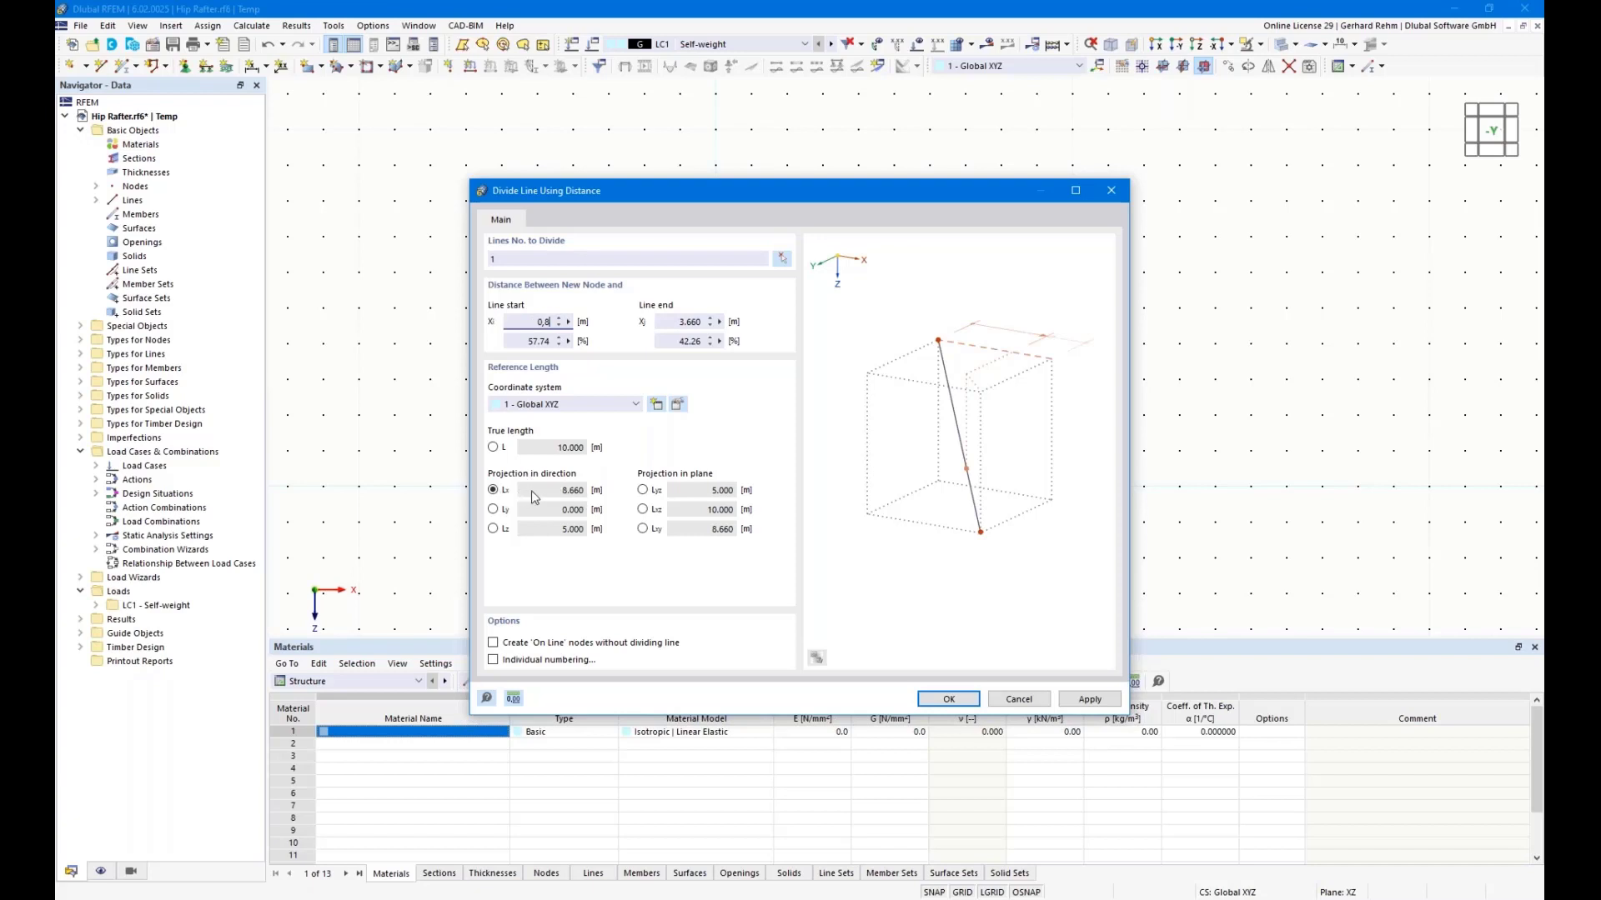
pyautogui.click(946, 700)
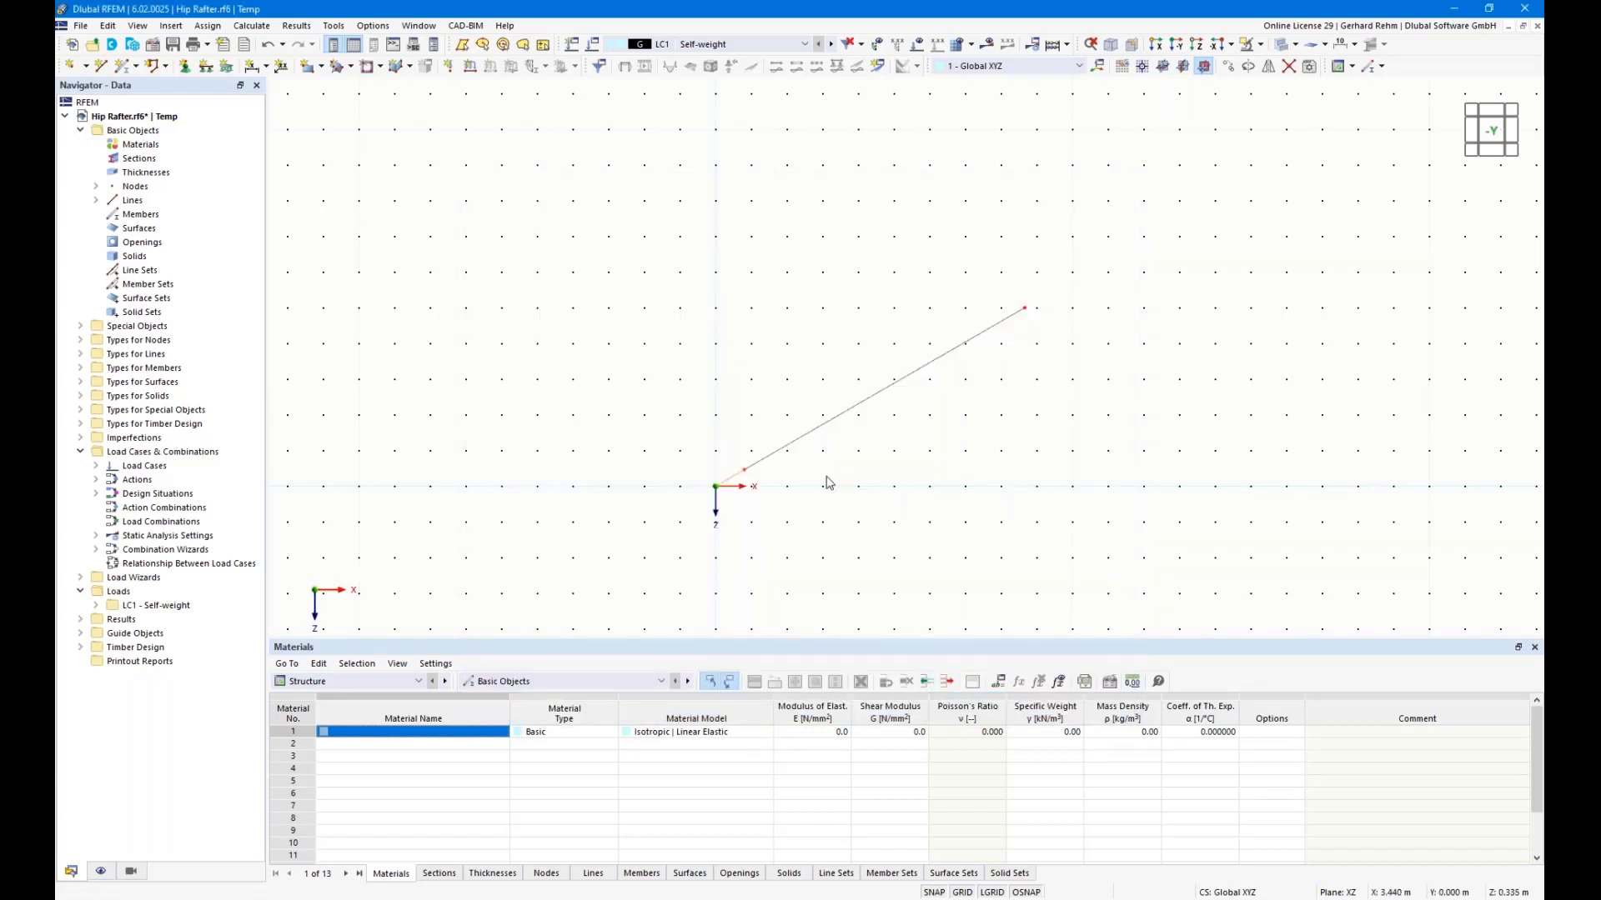
# Divide the longer line 6 m from its start along the X projection and delete the leftover upper segment.
pyautogui.click(811, 432)
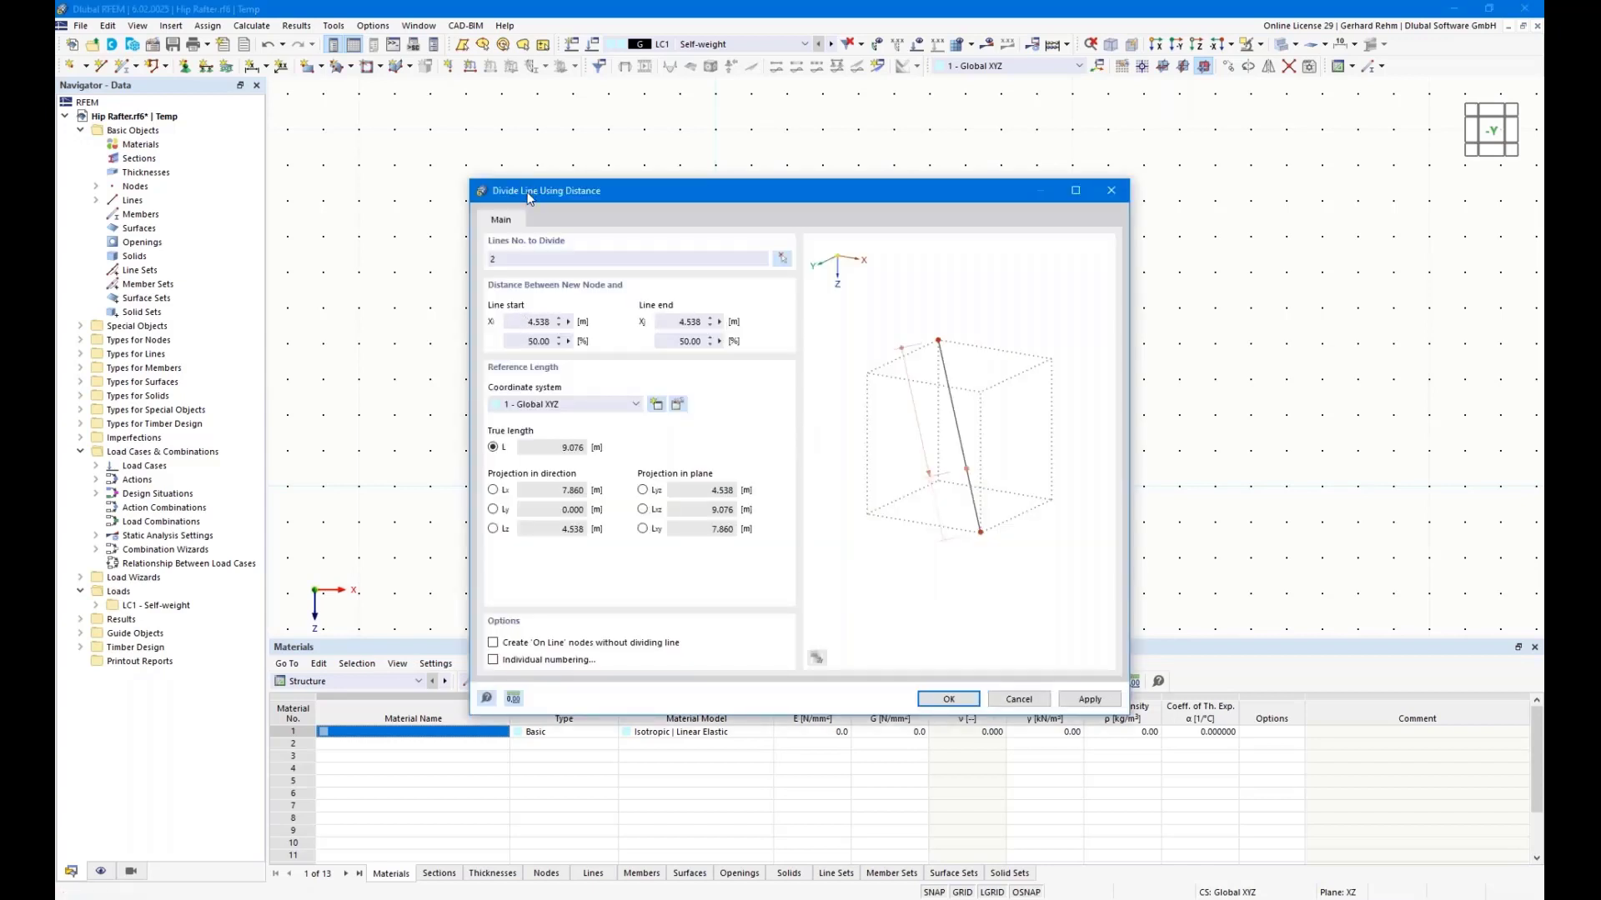
pyautogui.moveTo(527, 198); pyautogui.dragTo(756, 119)
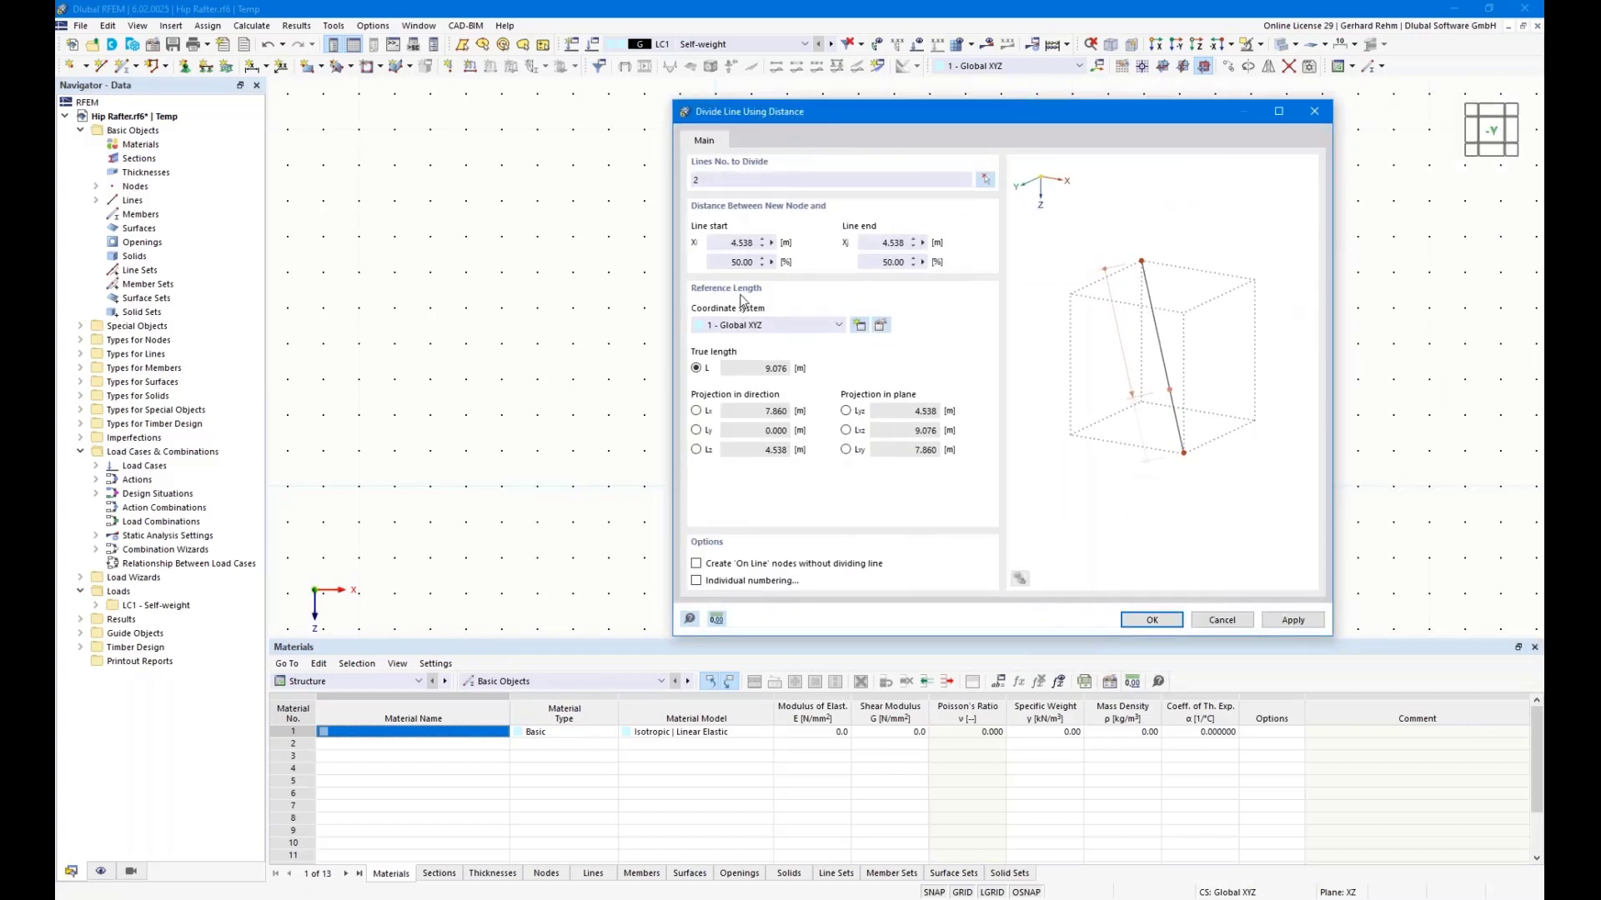
pyautogui.click(696, 410)
pyautogui.click(732, 242)
pyautogui.write('6')
pyautogui.click(1151, 620)
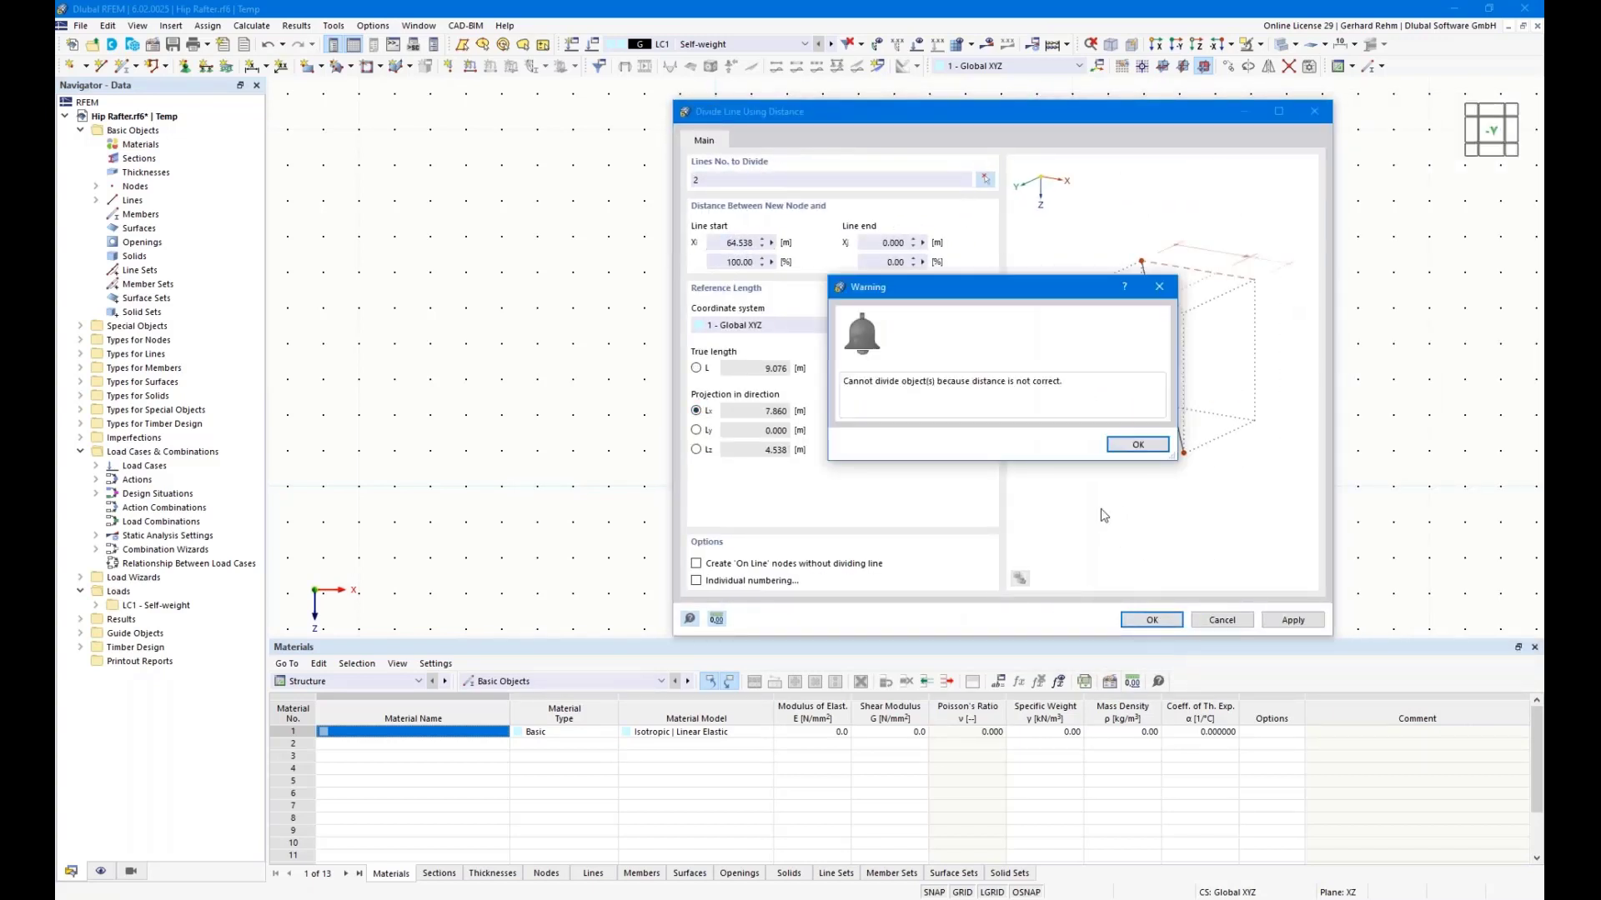
pyautogui.click(1132, 447)
pyautogui.doubleClick(747, 244)
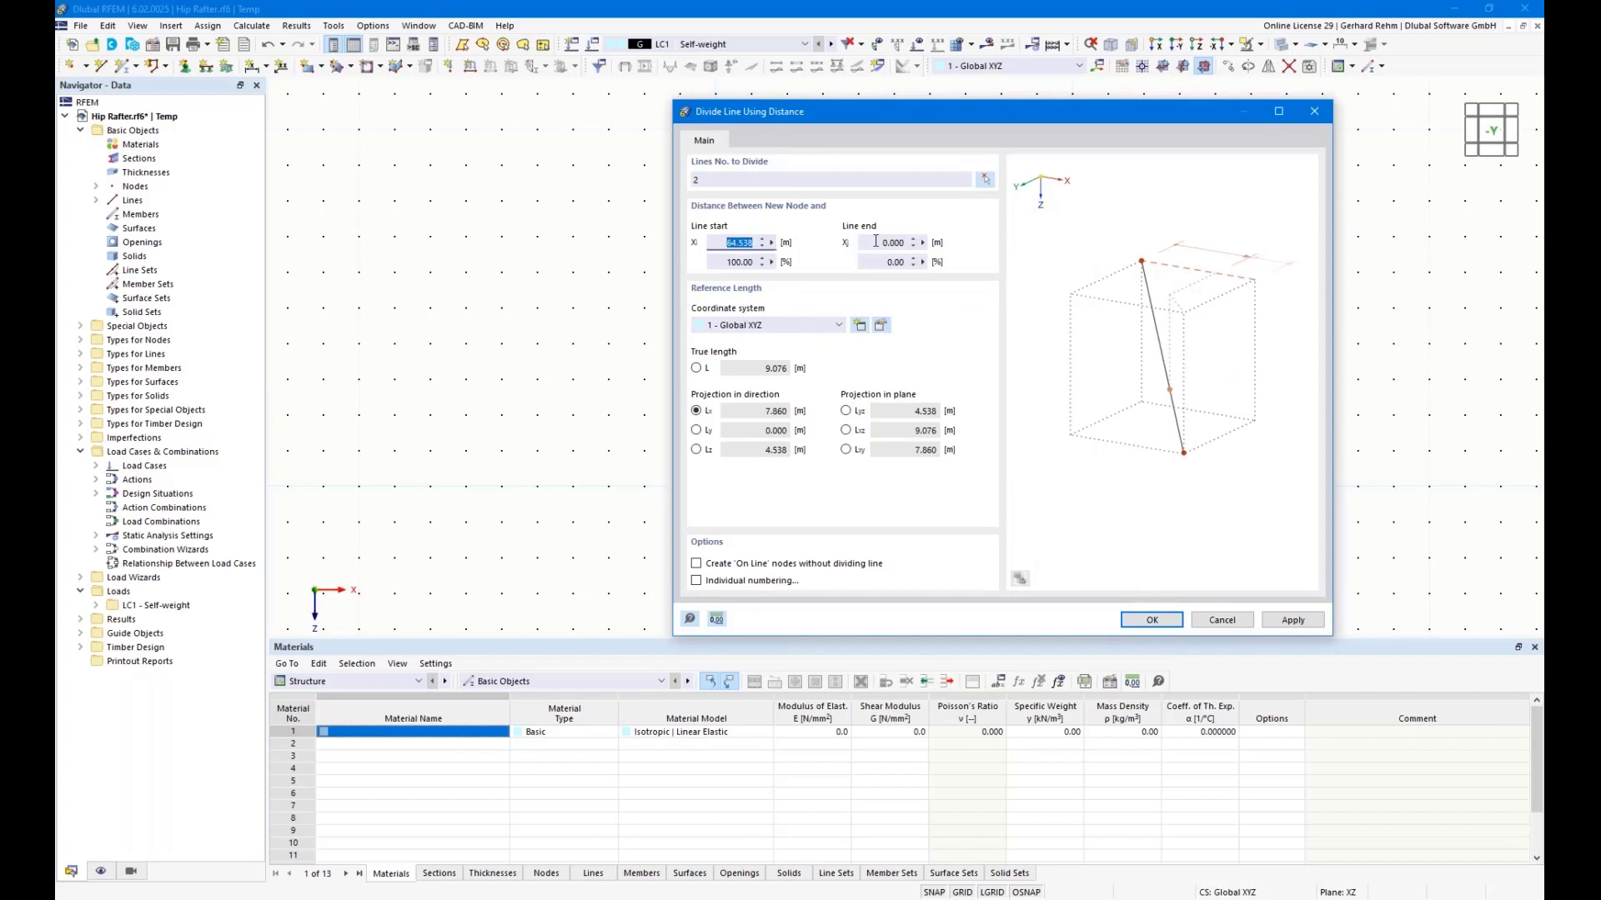
pyautogui.write('6')
pyautogui.click(1151, 619)
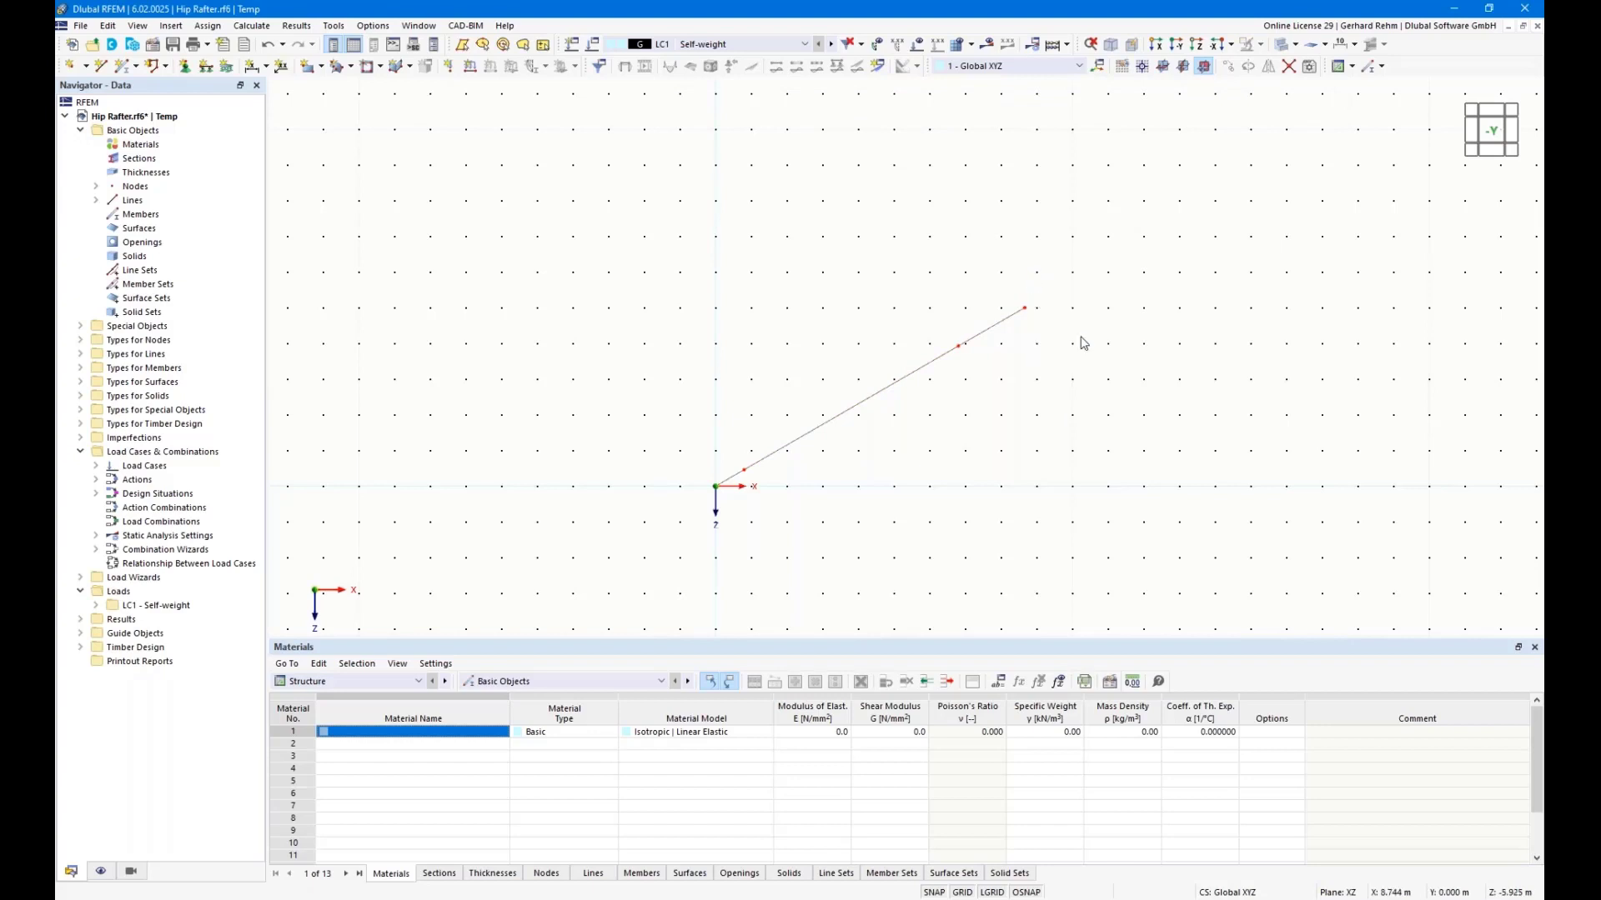
pyautogui.click(1017, 272)
pyautogui.press('Delete')
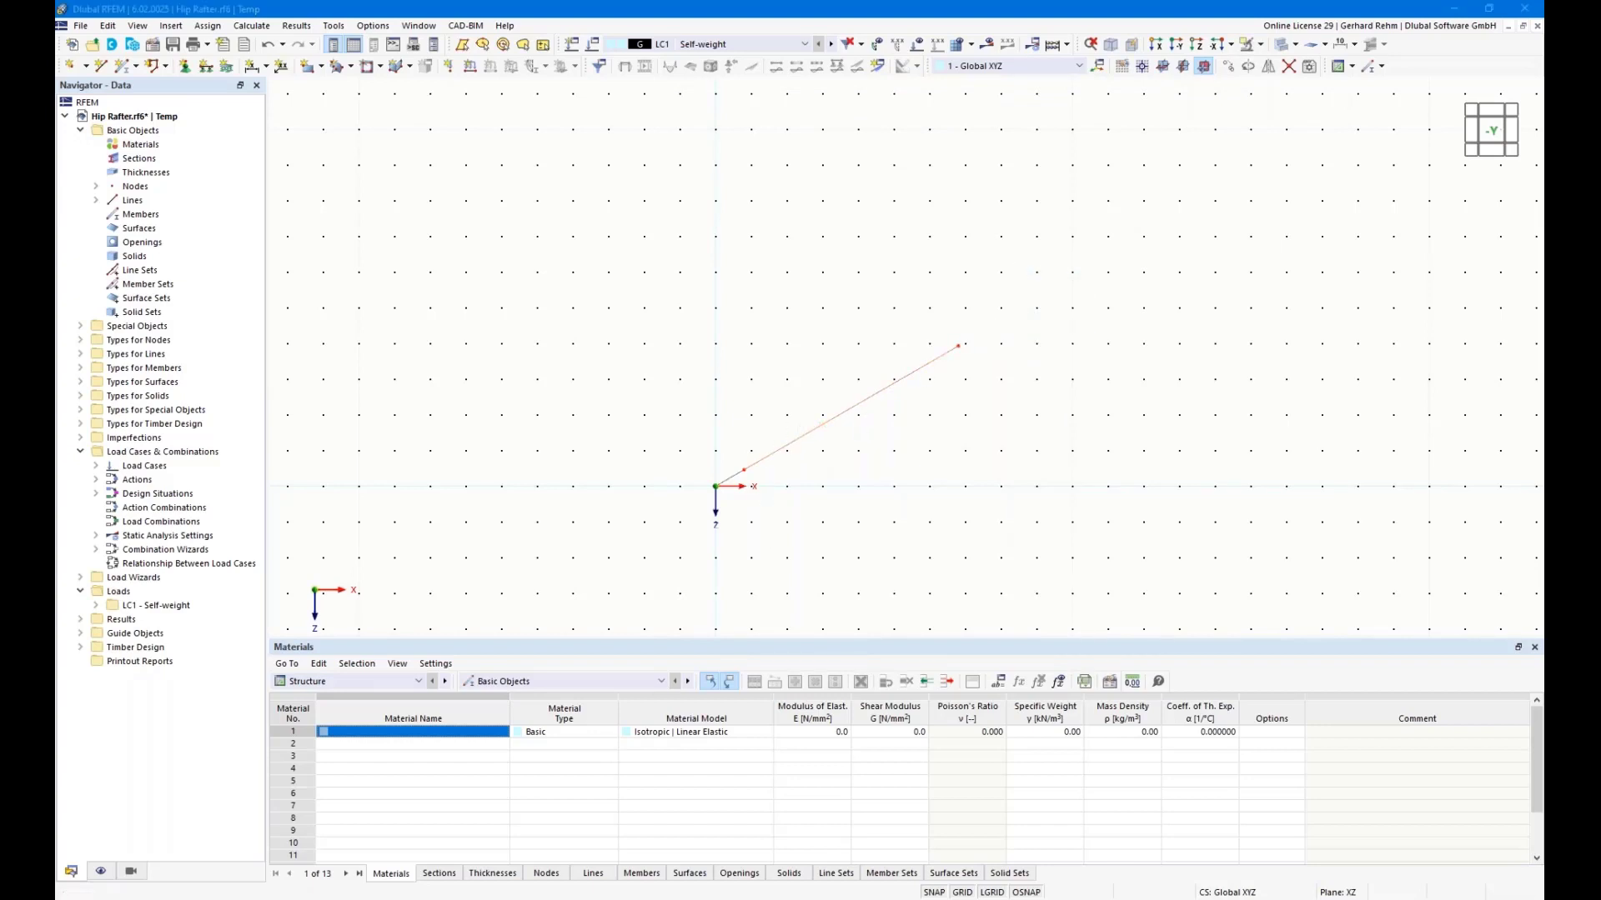
# Check the hip rafter illustration on the PowerPoint content slide and return to RFEM.
pyautogui.hotkey('alt', 'Tab')
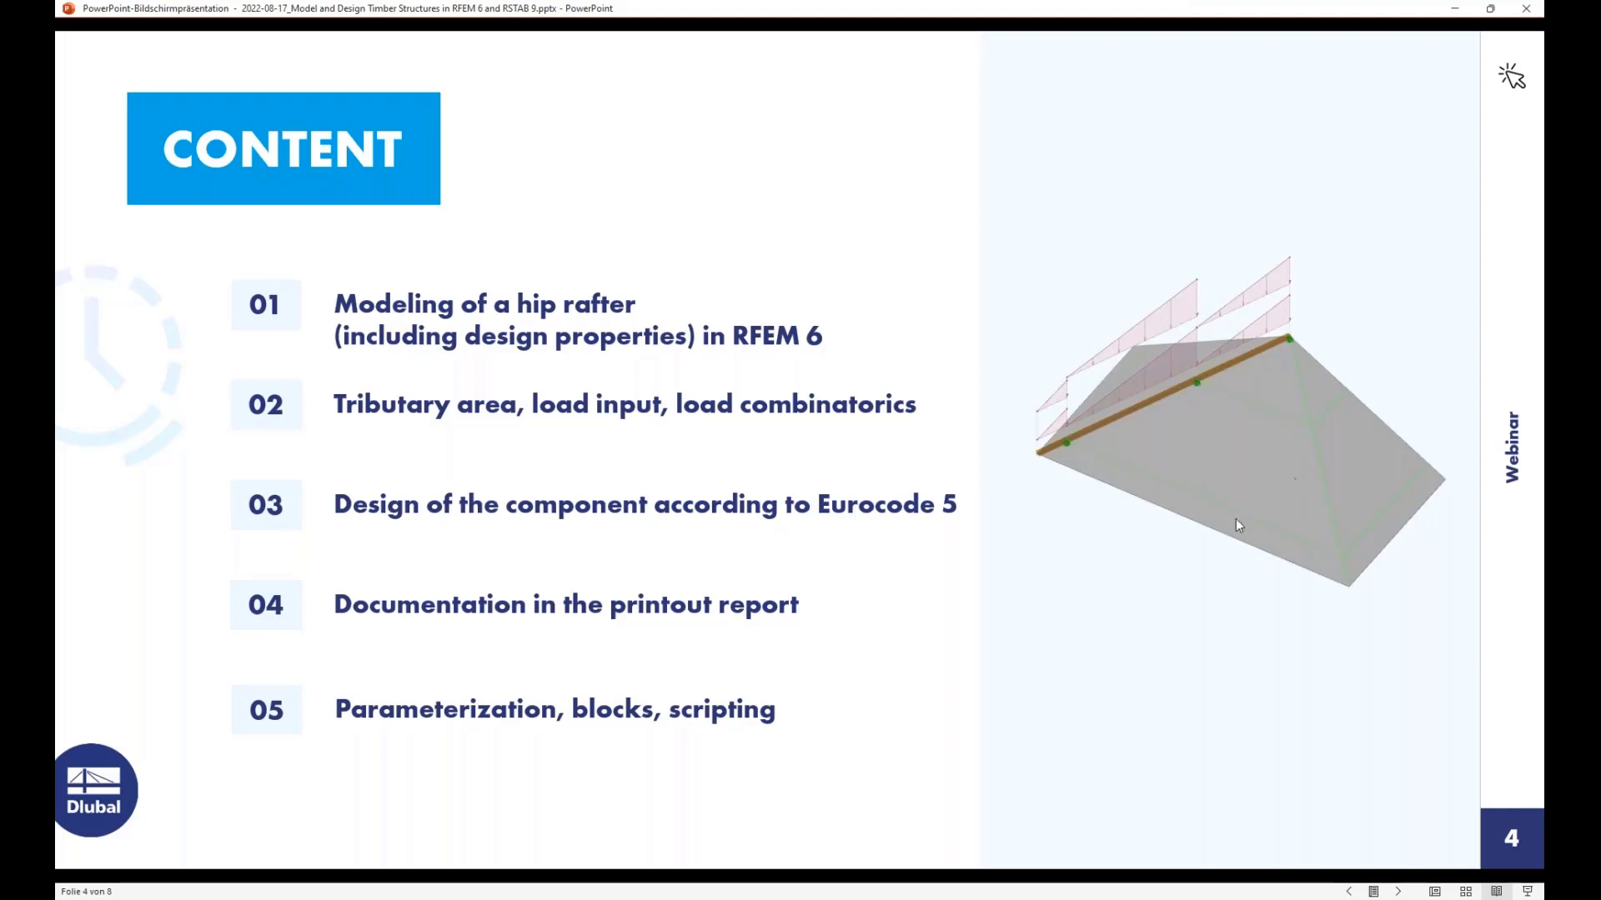
pyautogui.hotkey('alt', 'Tab')
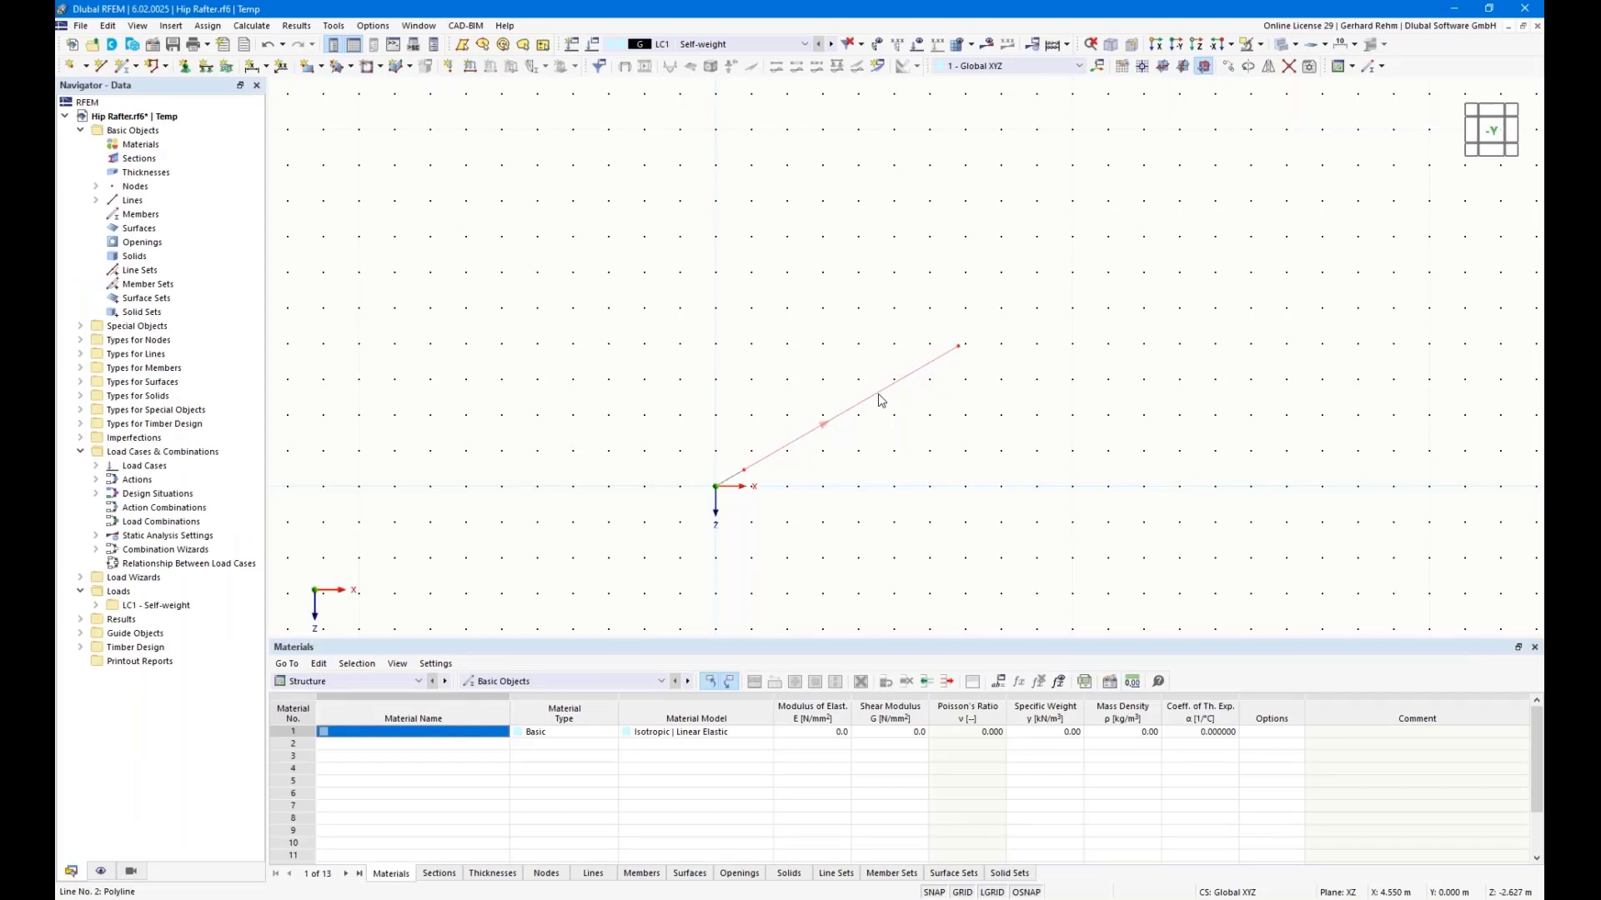
# Divide the remaining upper line by a distance from its start measured along the X projection.
pyautogui.click(881, 399)
pyautogui.click(493, 490)
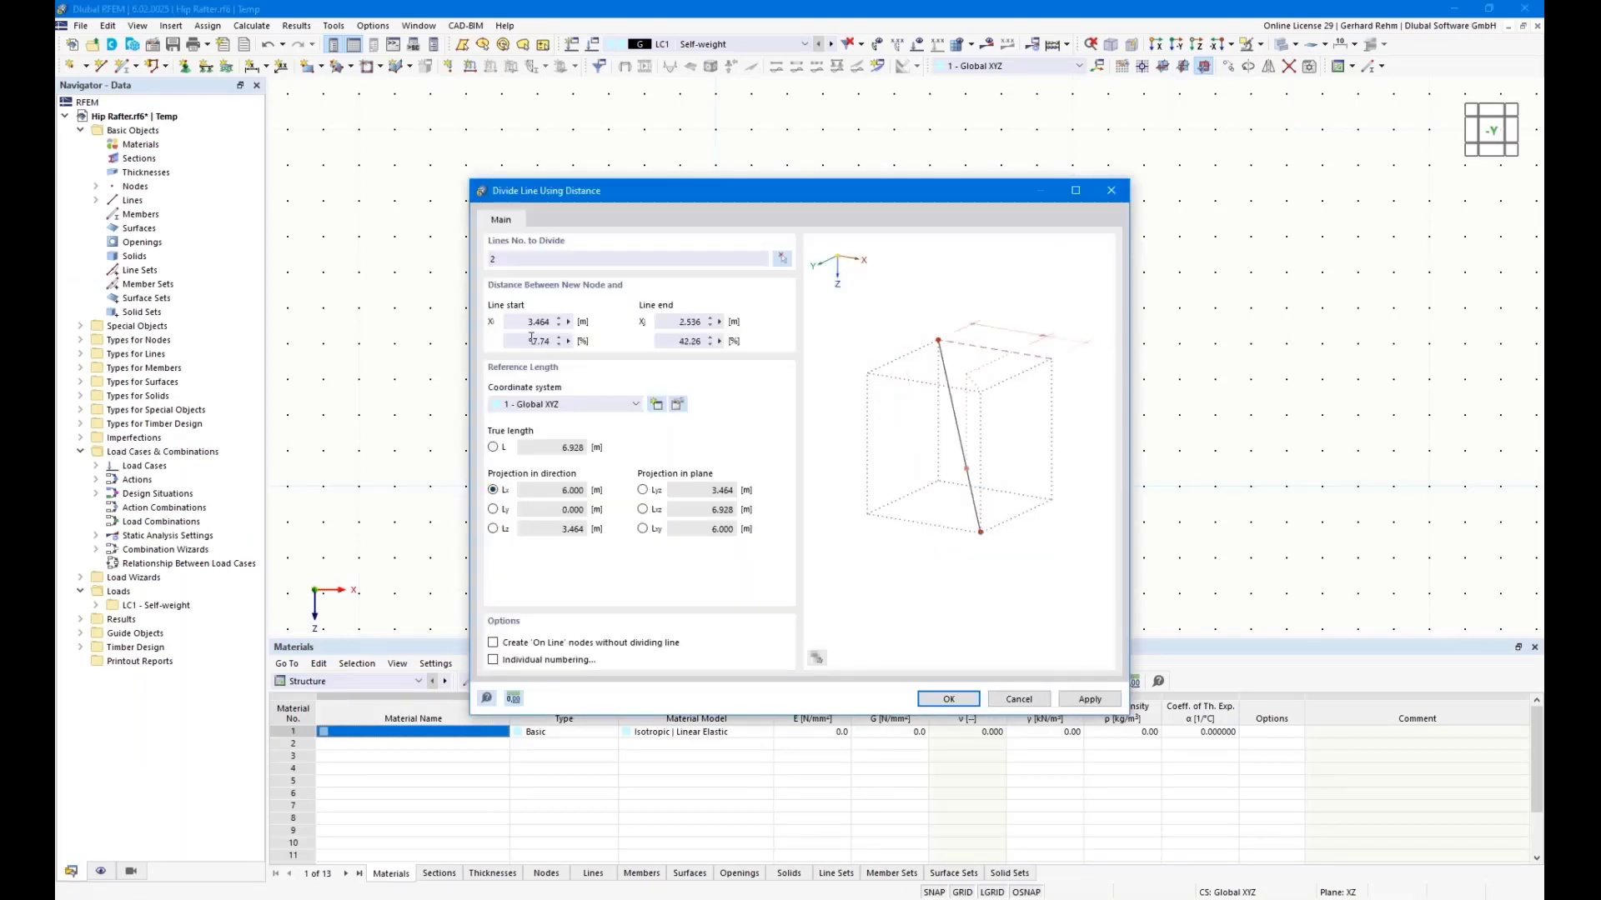
pyautogui.doubleClick(538, 322)
pyautogui.click(933, 703)
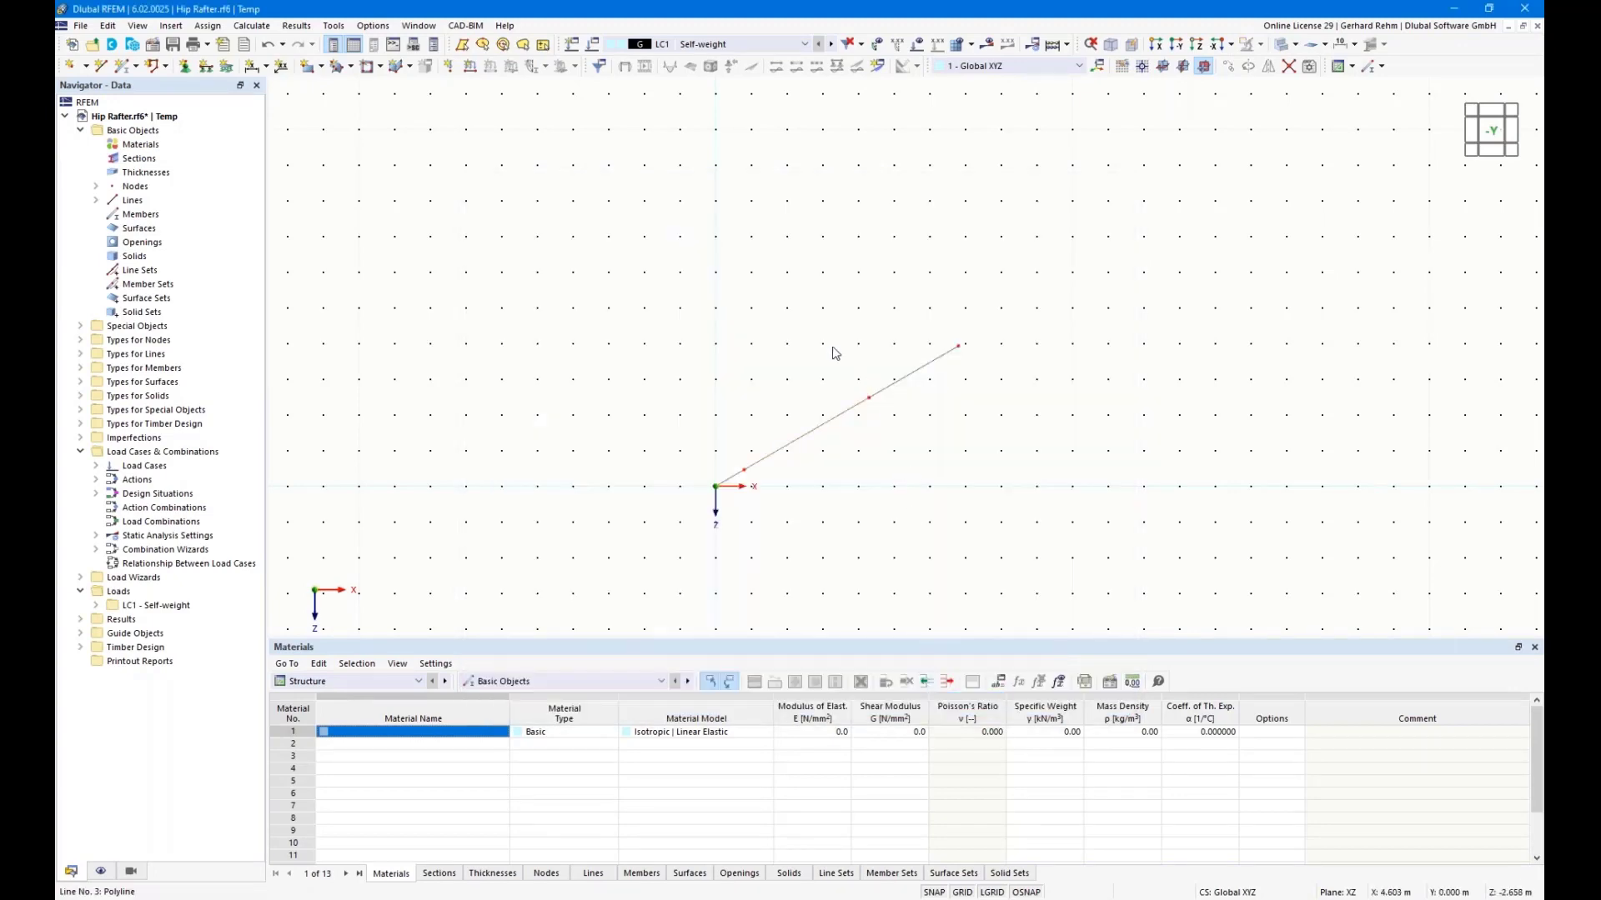
pyautogui.moveTo(833, 351)
pyautogui.keyDown('ctrl'); pyautogui.mouseDown(button='middle')
pyautogui.moveTo(683, 278)
pyautogui.moveTo(855, 361)
pyautogui.mouseUp(button='middle'); pyautogui.keyUp('ctrl')
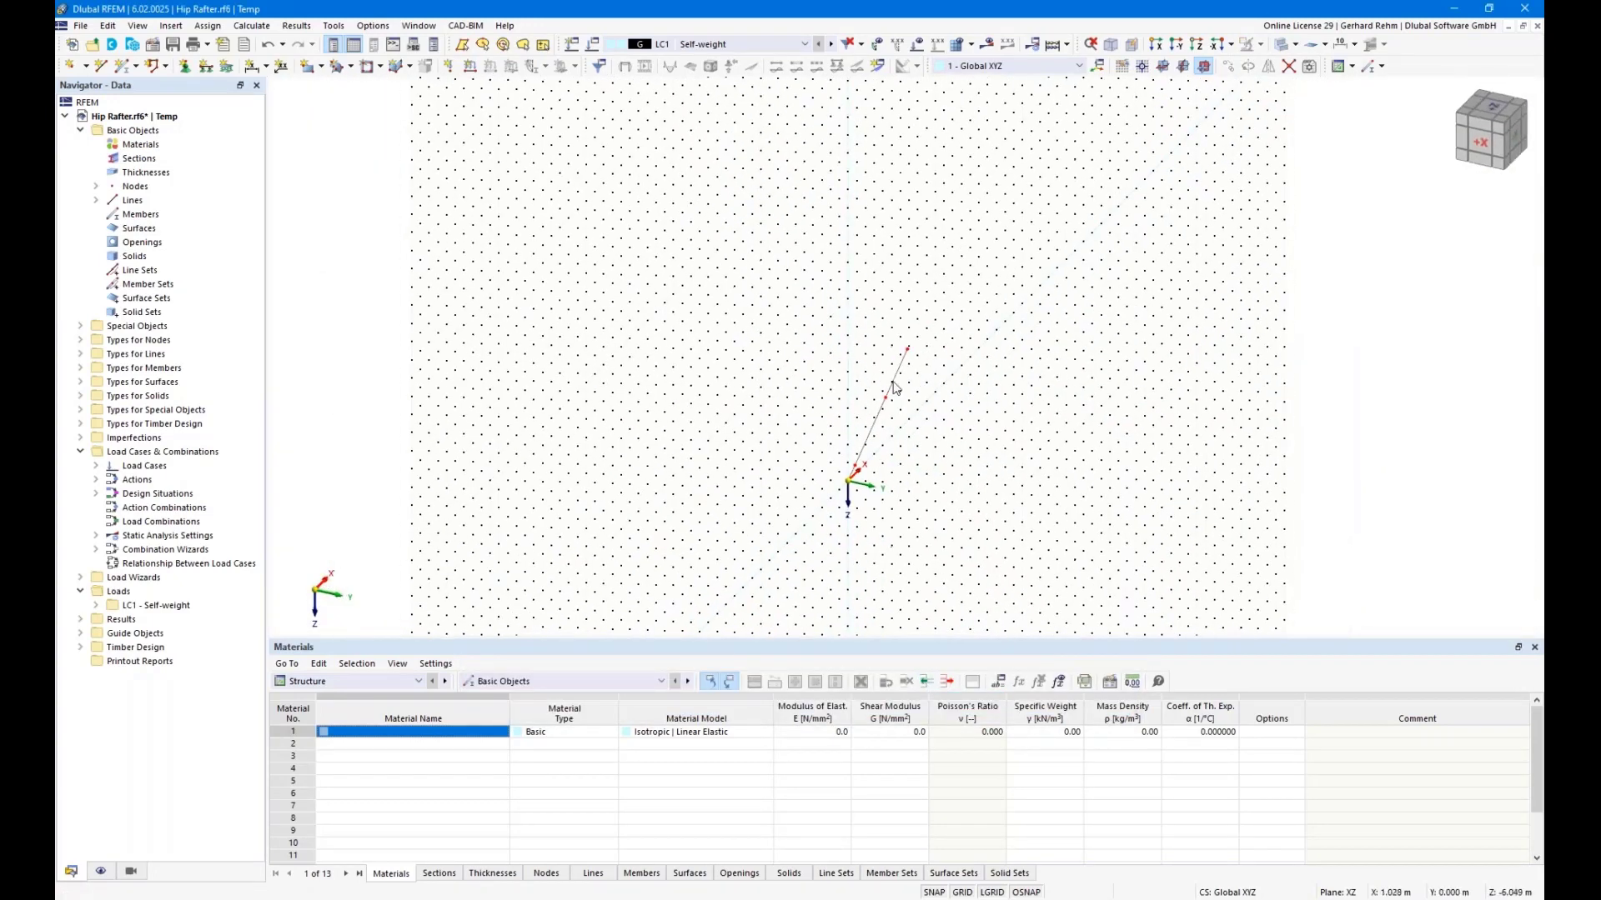
# Copy the divided rafter line once by 10 m in Y, linking the original and copied nodes with lines.
pyautogui.rightClick(856, 361)
pyautogui.click(753, 415)
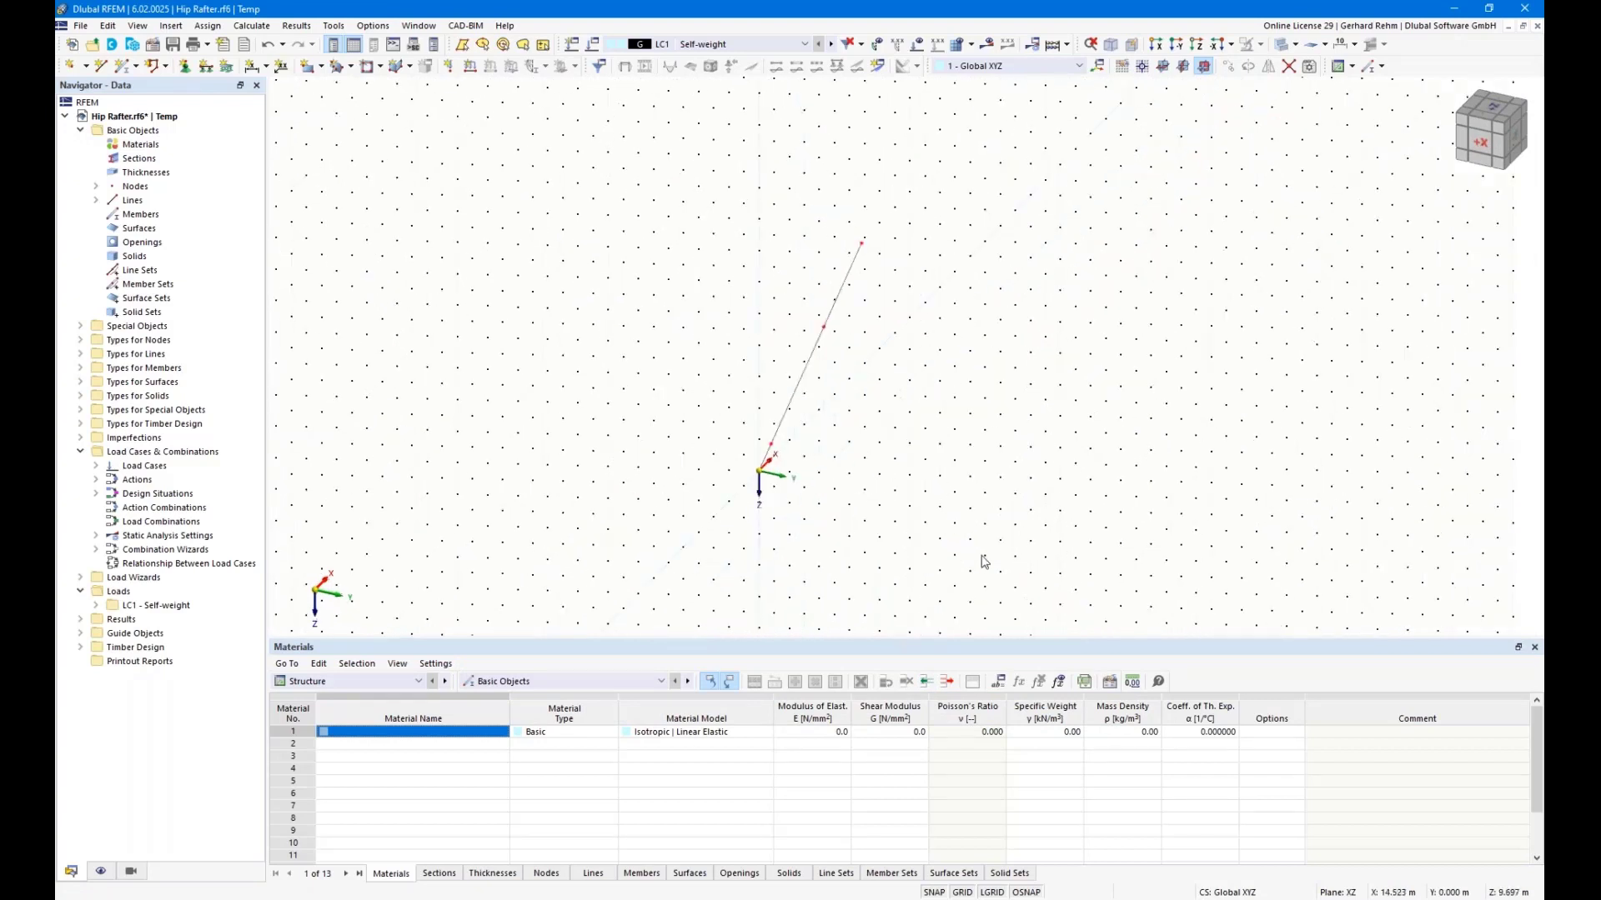
pyautogui.moveTo(983, 557); pyautogui.dragTo(679, 212)
pyautogui.click(1228, 66)
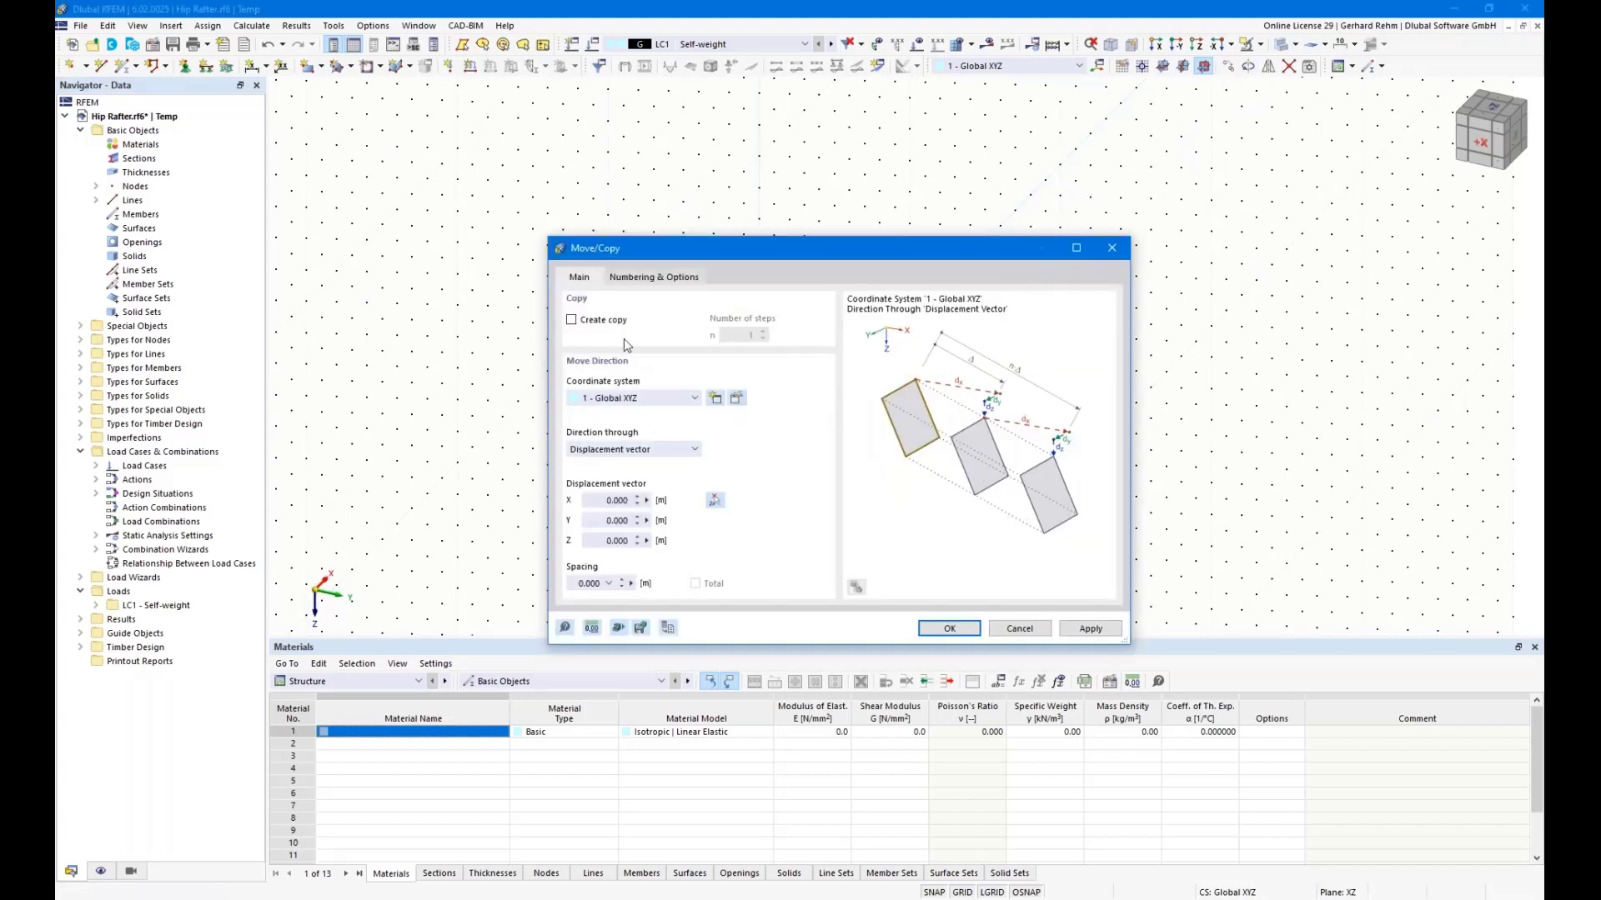
pyautogui.click(571, 319)
pyautogui.moveTo(643, 256); pyautogui.dragTo(1054, 195)
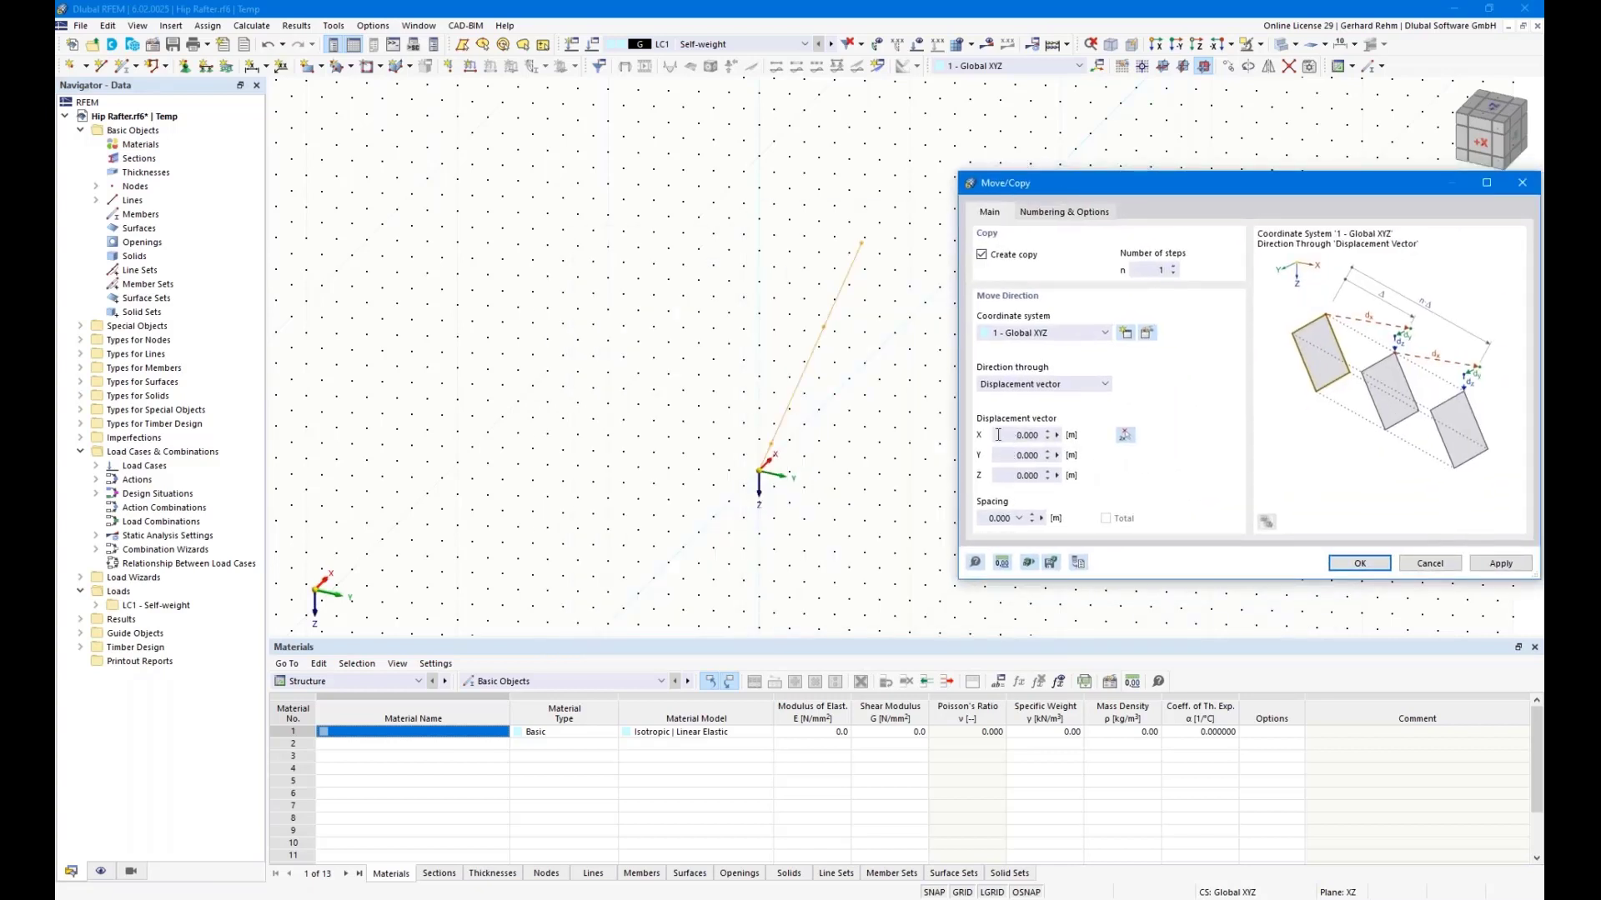
pyautogui.click(1005, 456)
pyautogui.write('10')
pyautogui.click(1052, 213)
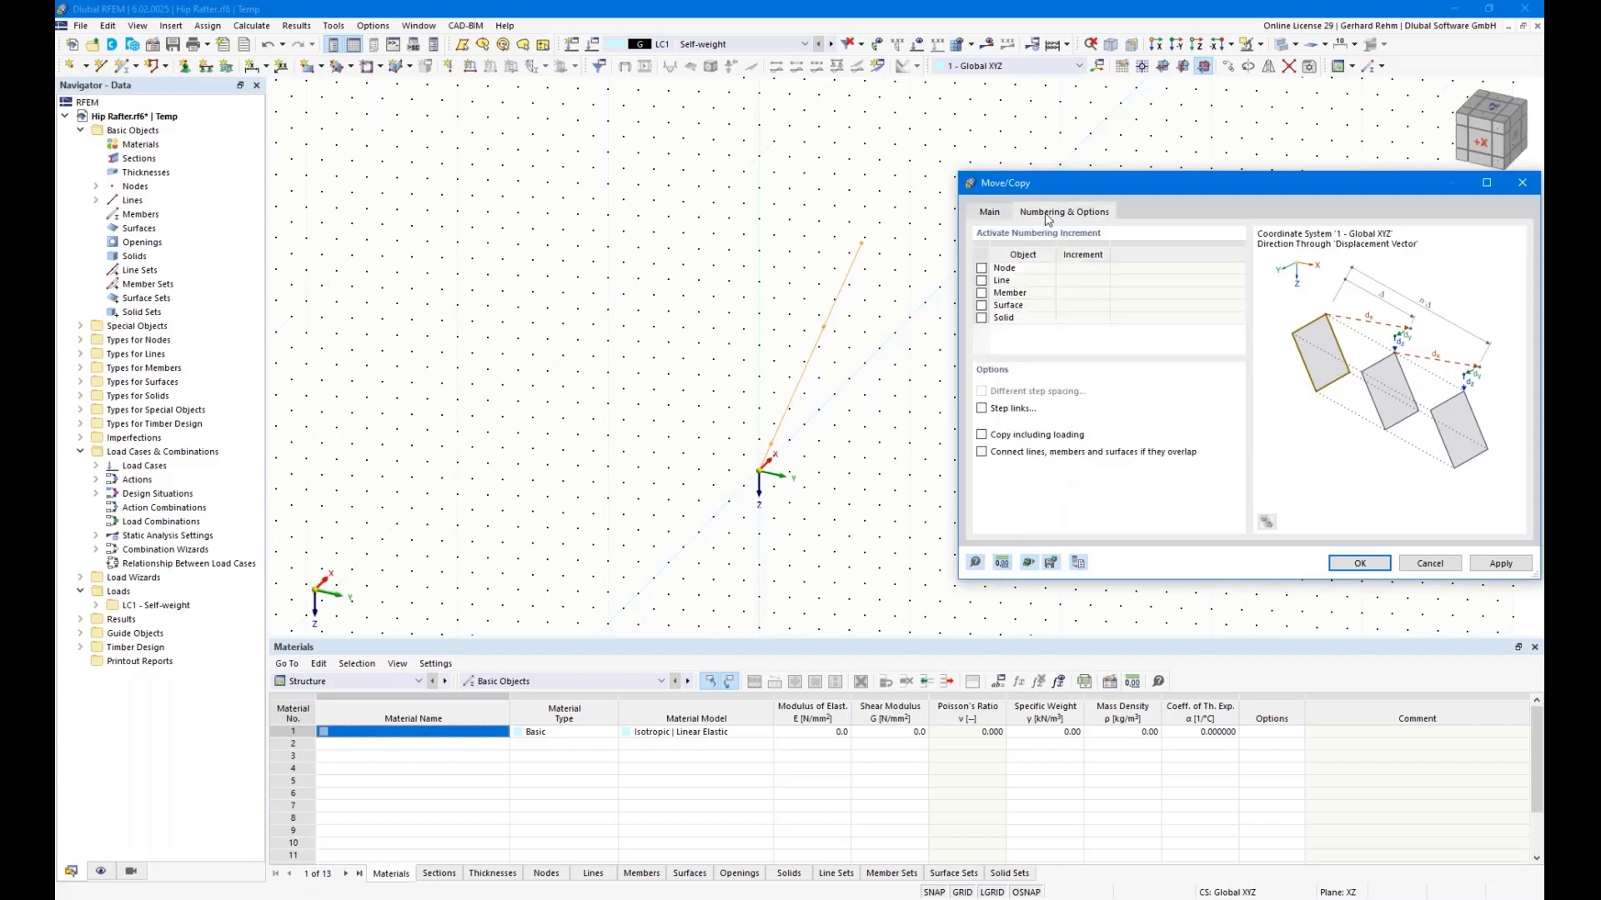
pyautogui.click(982, 408)
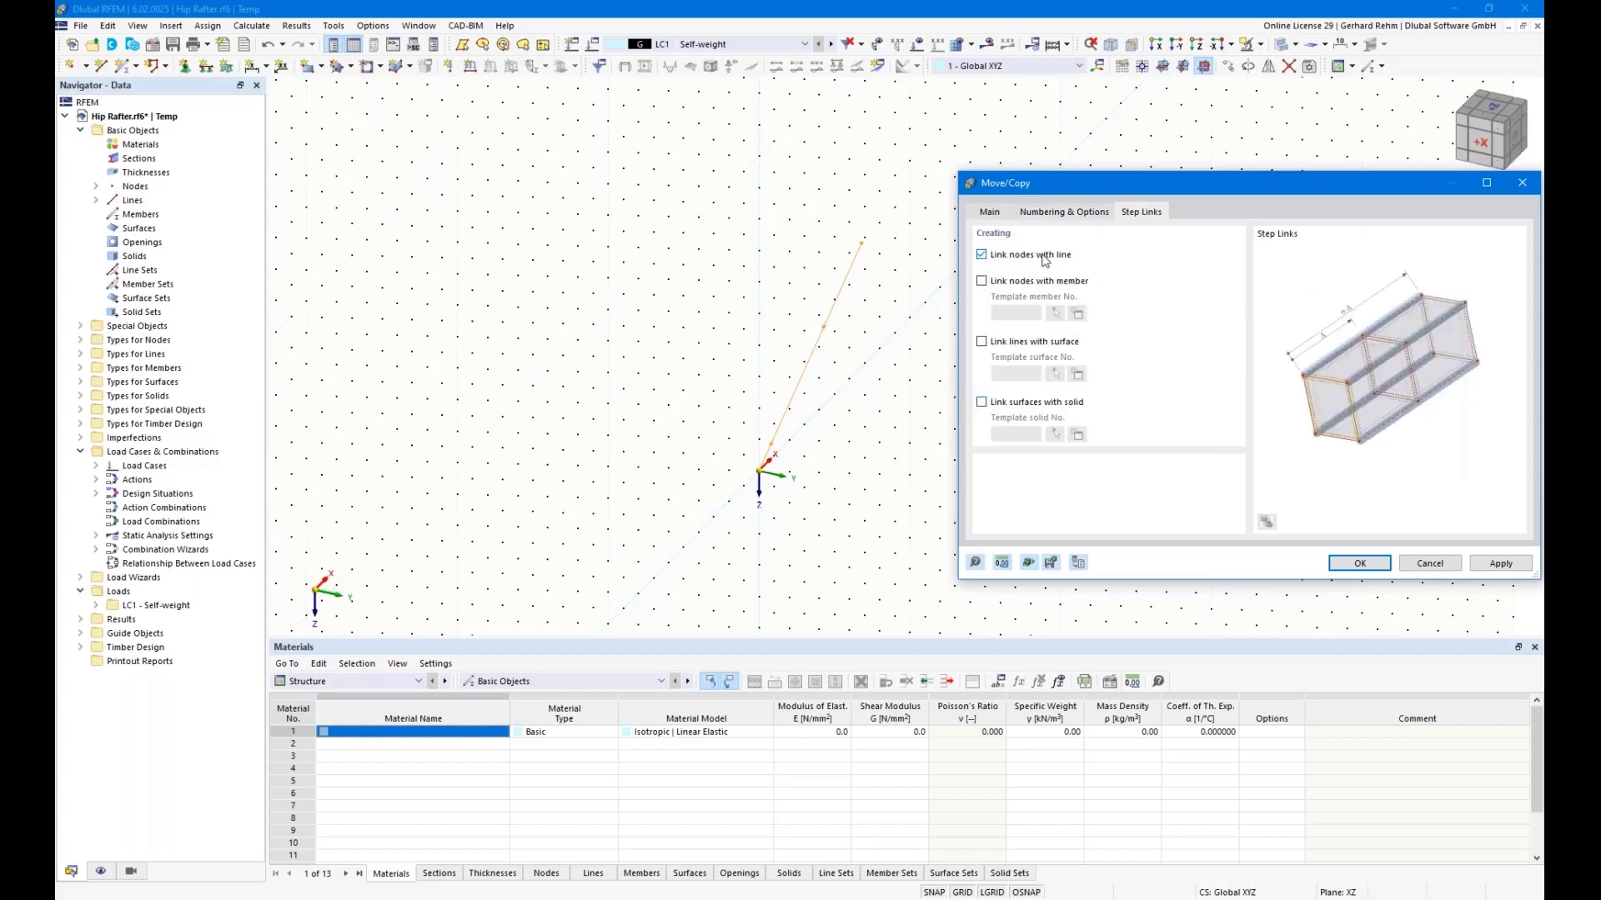
pyautogui.click(1331, 563)
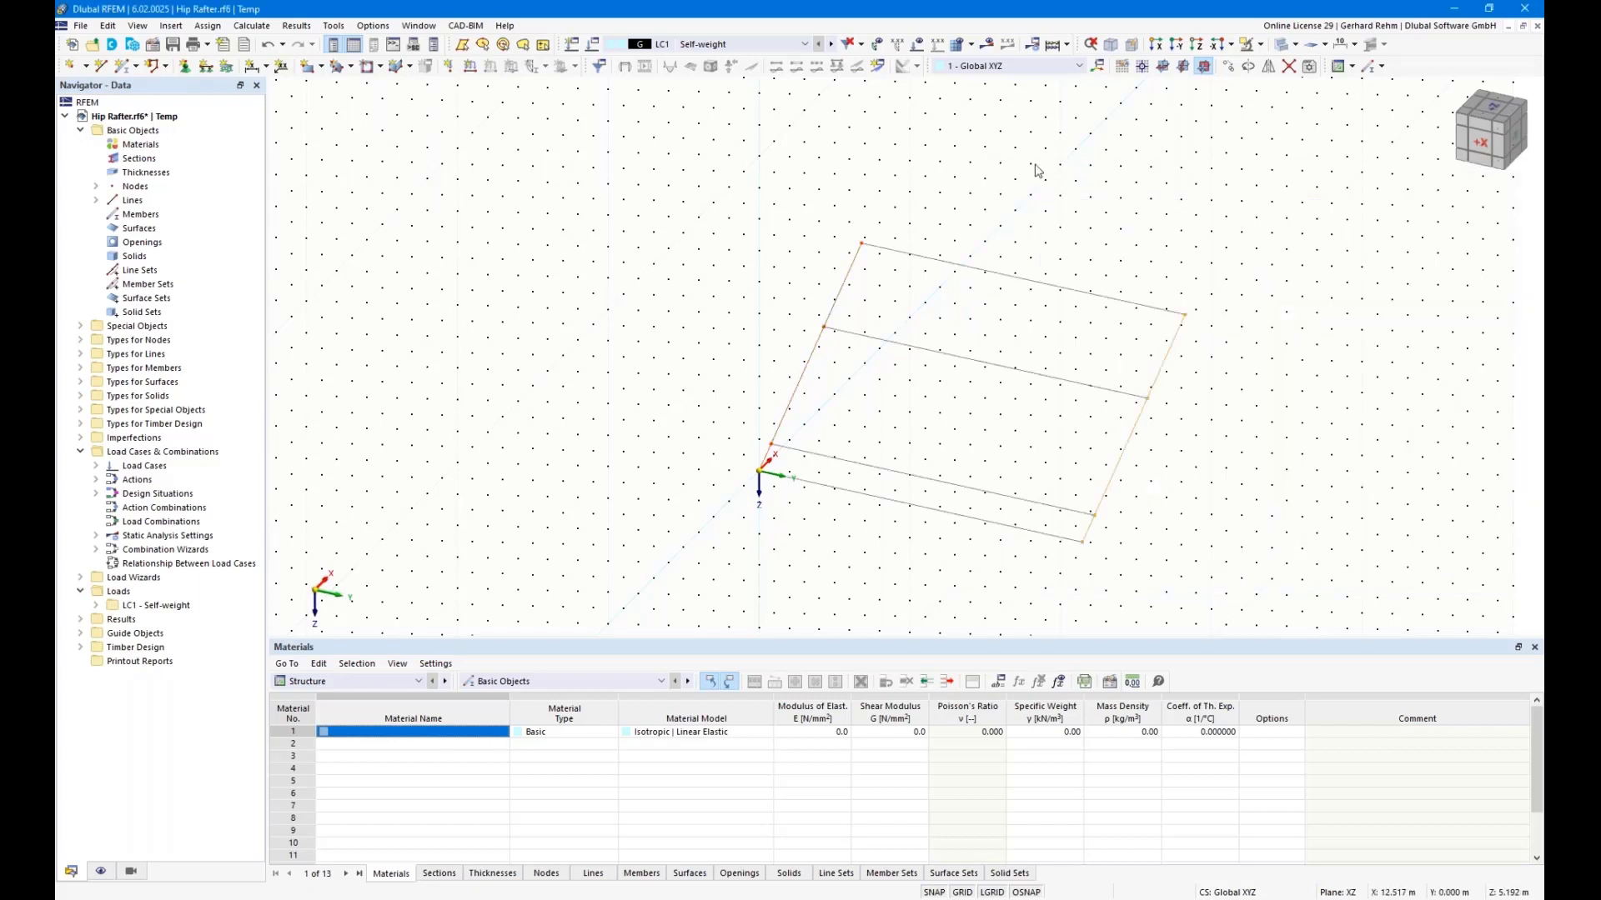
# Create a copy of the original rafter line rotated by -90° about the Z axis through its upper end node.
pyautogui.moveTo(622, 131); pyautogui.dragTo(913, 576)
pyautogui.click(1261, 71)
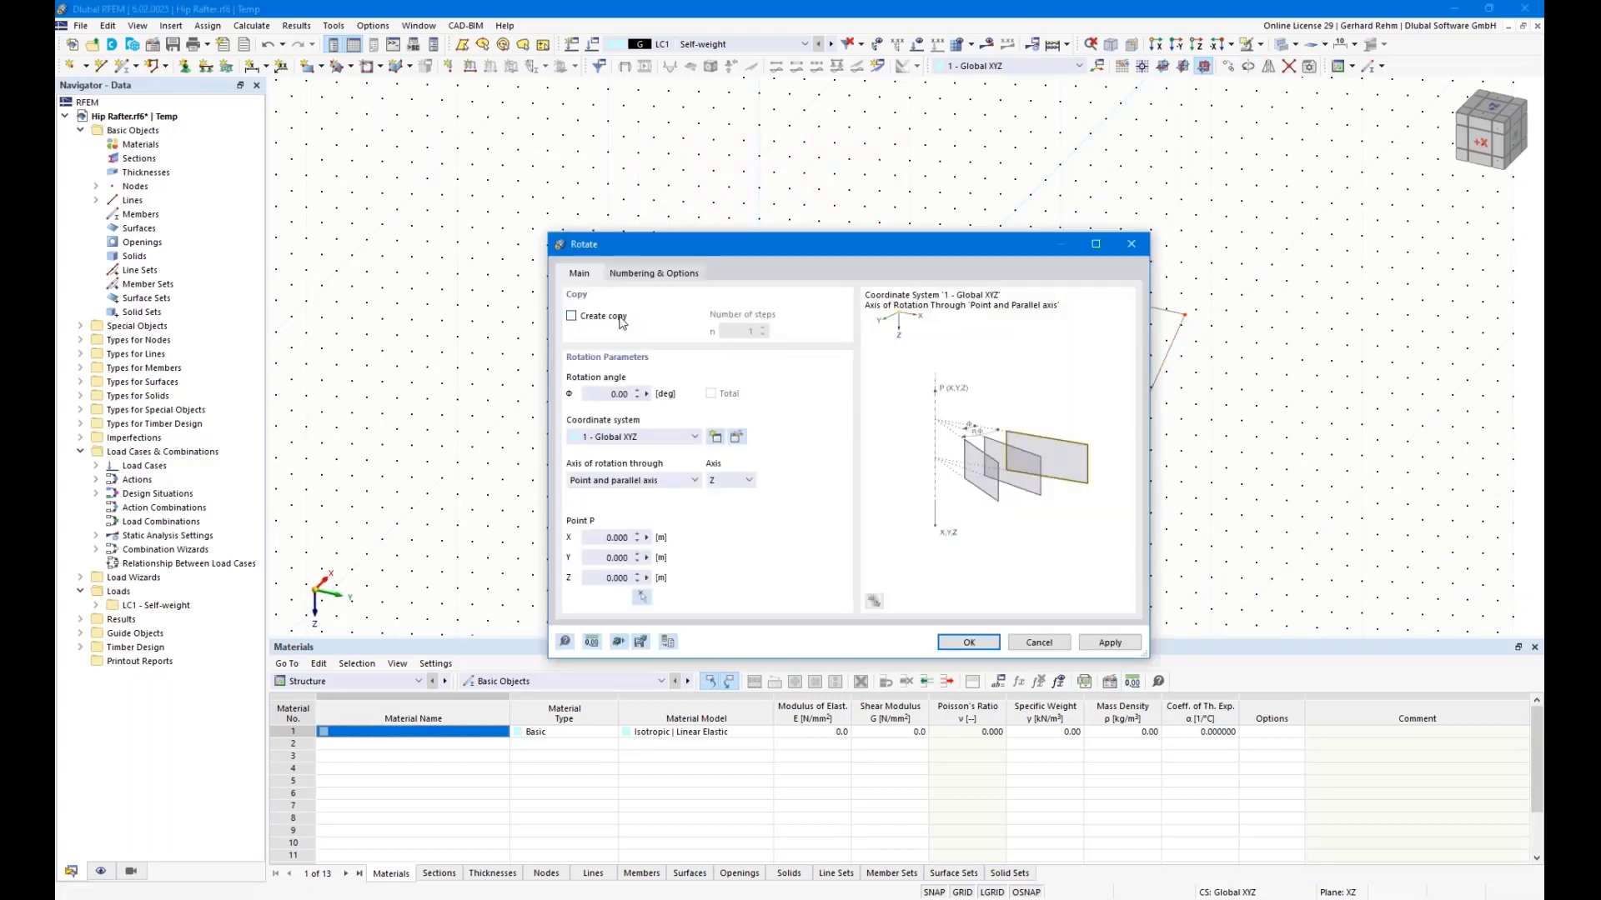
pyautogui.click(597, 393)
pyautogui.write('-90')
pyautogui.click(641, 596)
pyautogui.click(862, 243)
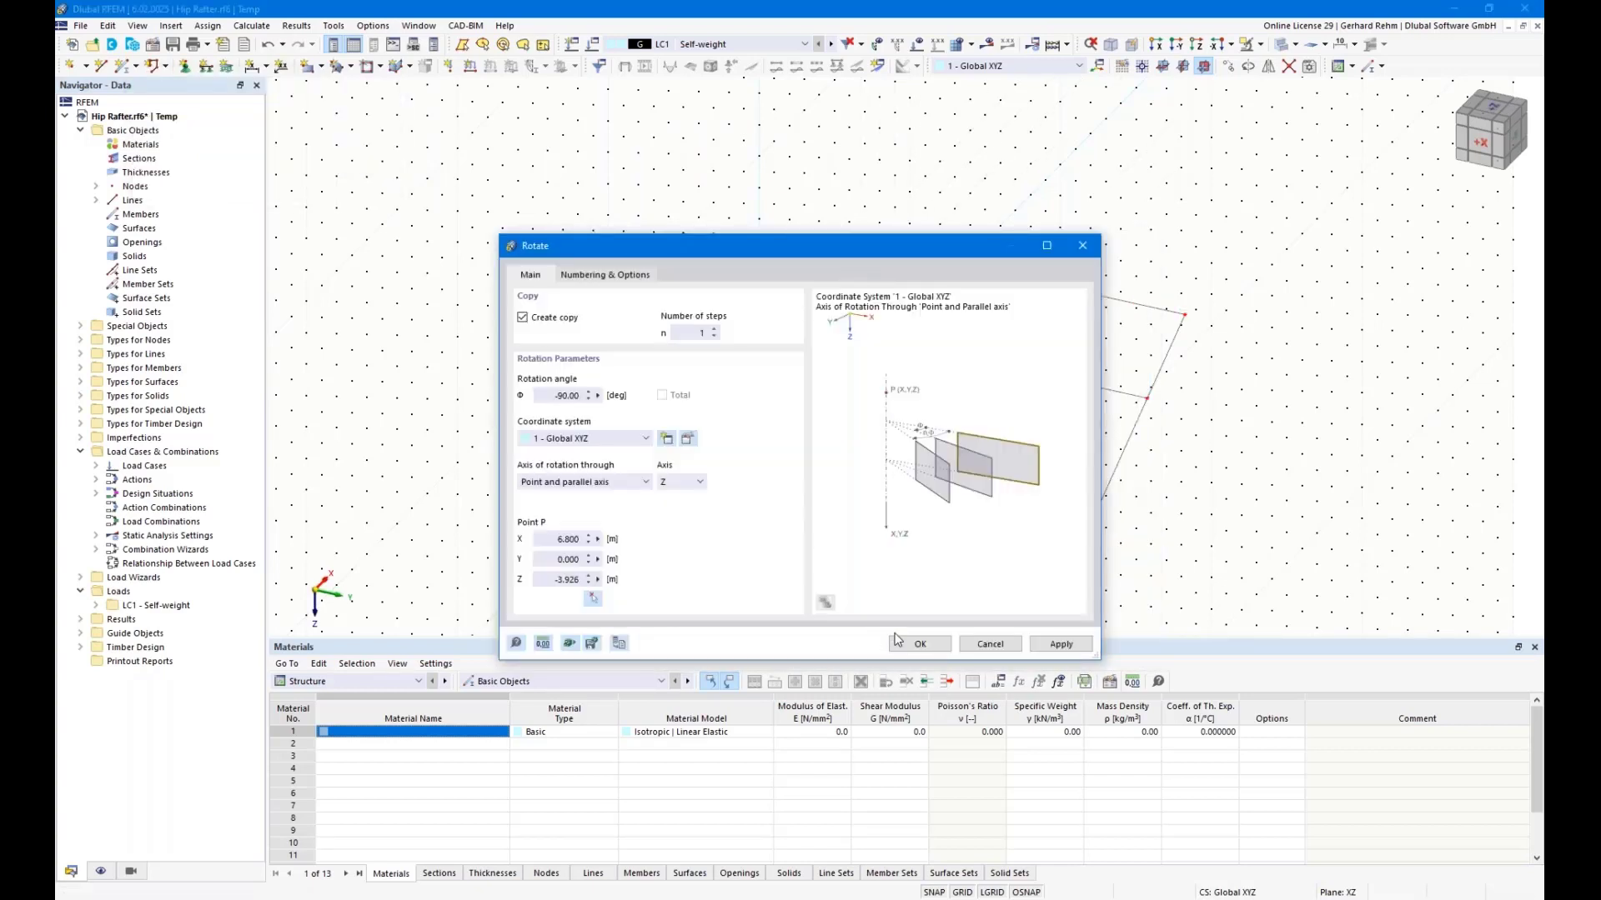
pyautogui.click(922, 644)
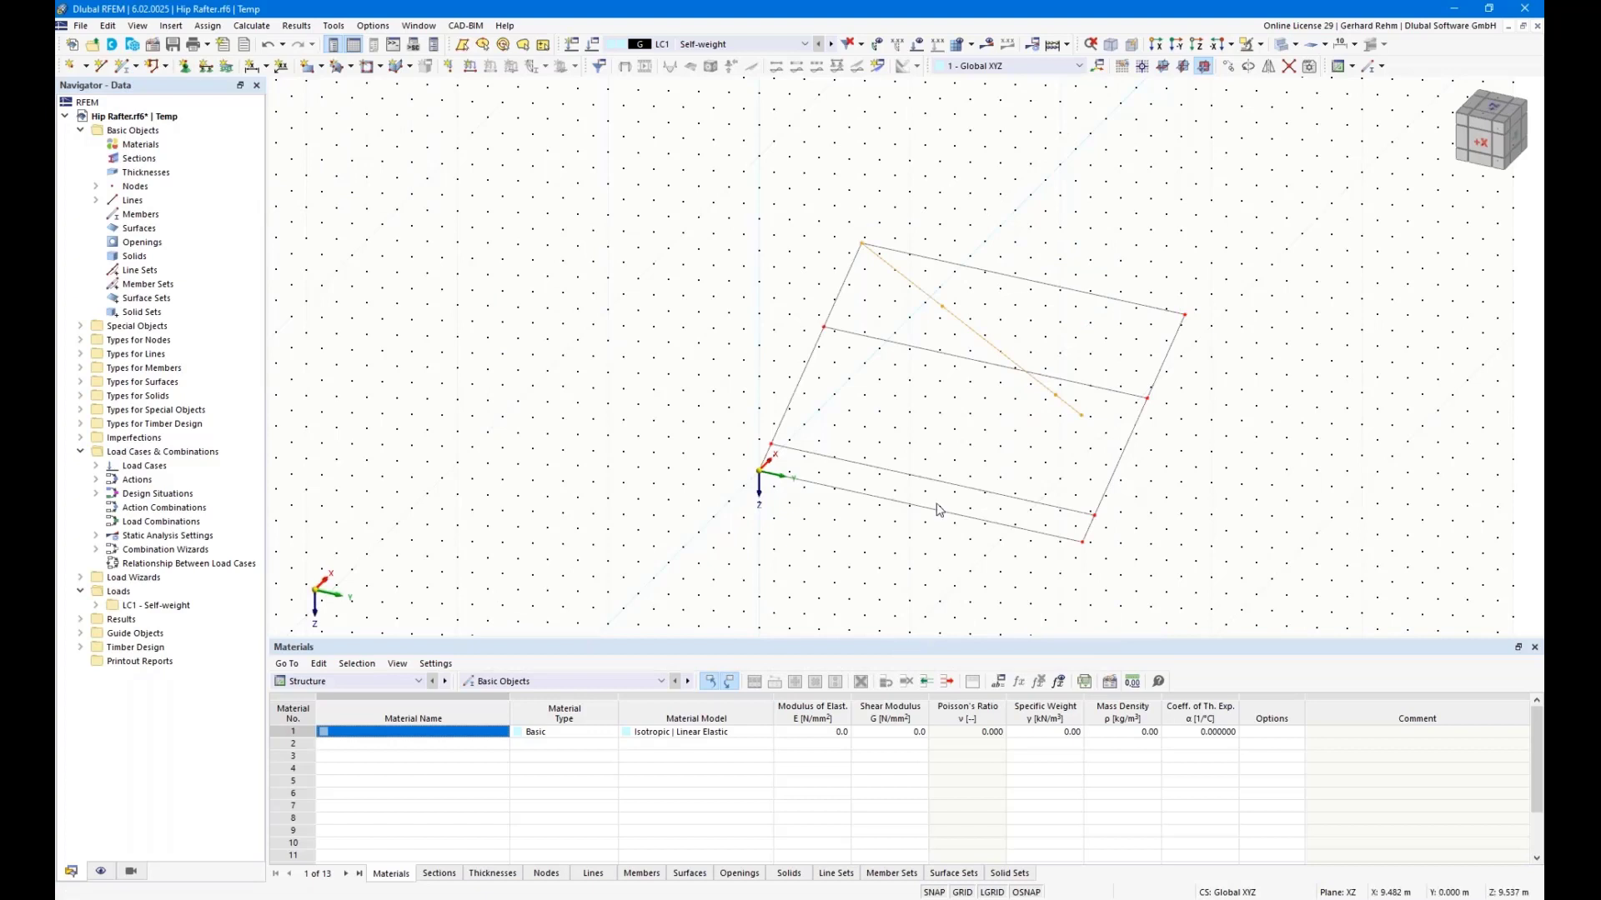
# Copy the rotated rafter line with linked nodes by -10 m in X and 0 m in Y.
pyautogui.click(1228, 66)
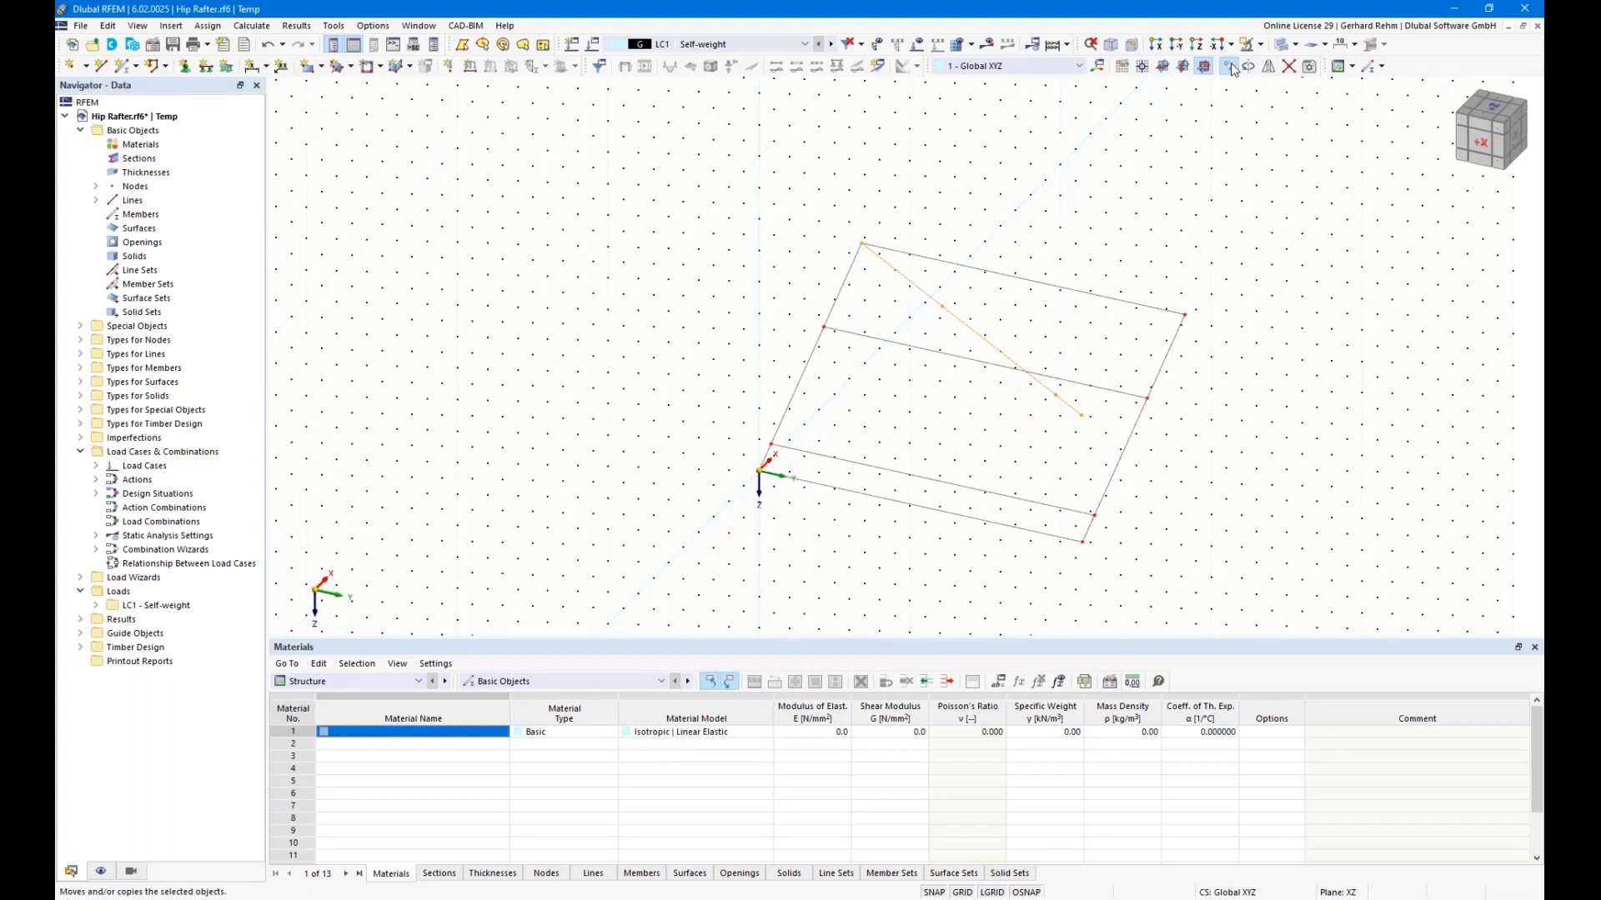
pyautogui.moveTo(754, 261); pyautogui.dragTo(453, 162)
pyautogui.click(291, 399)
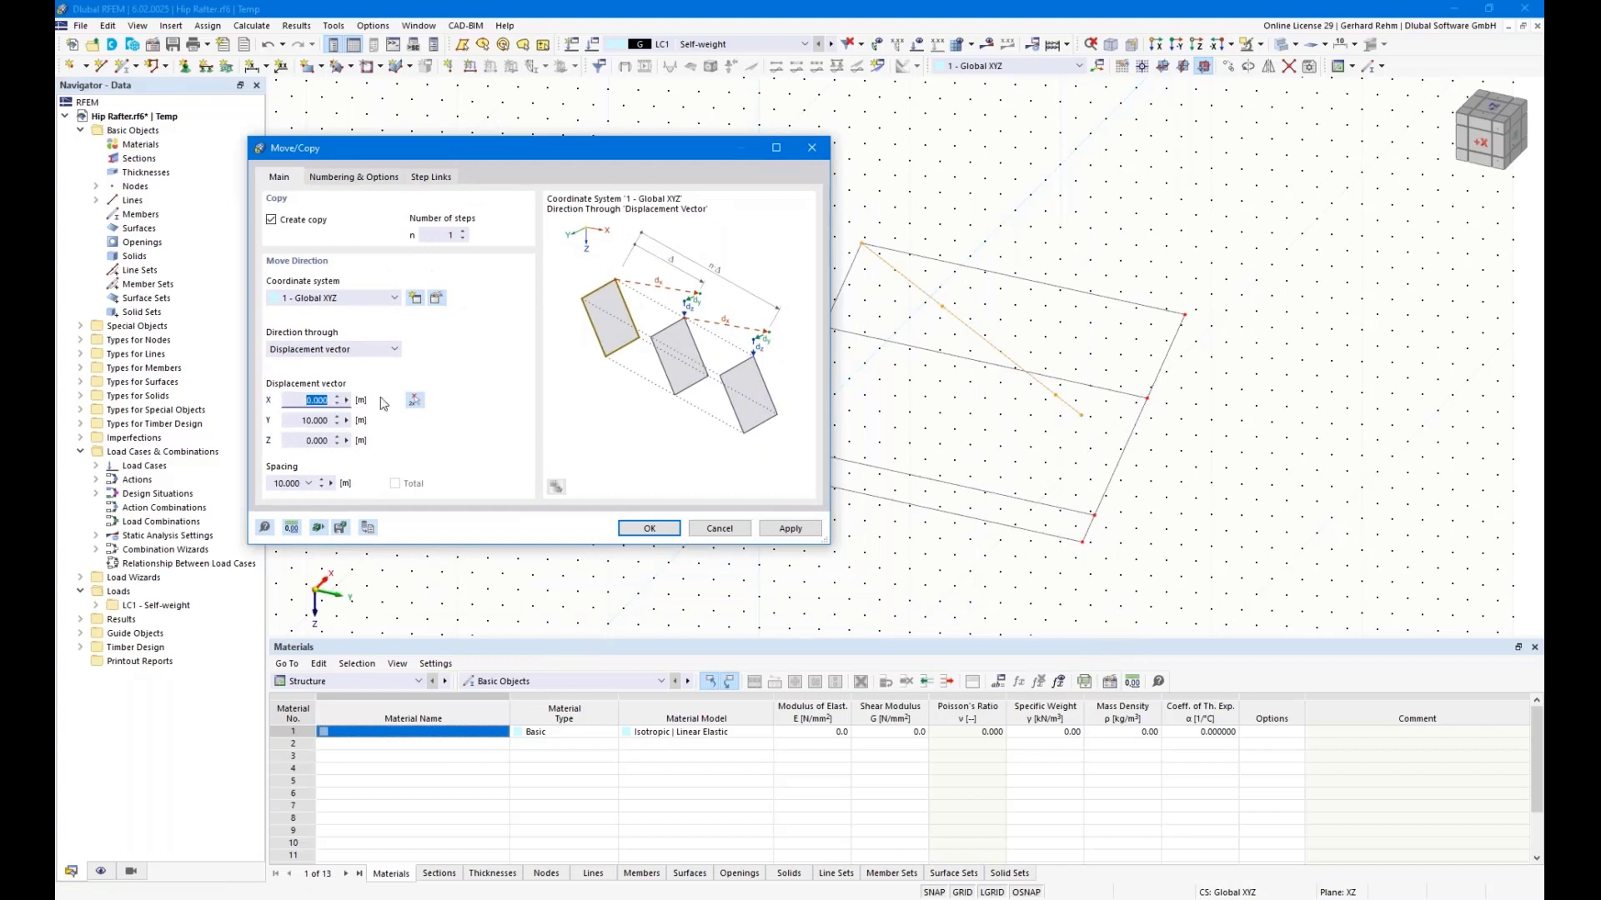
pyautogui.write('-10')
pyautogui.click(294, 424)
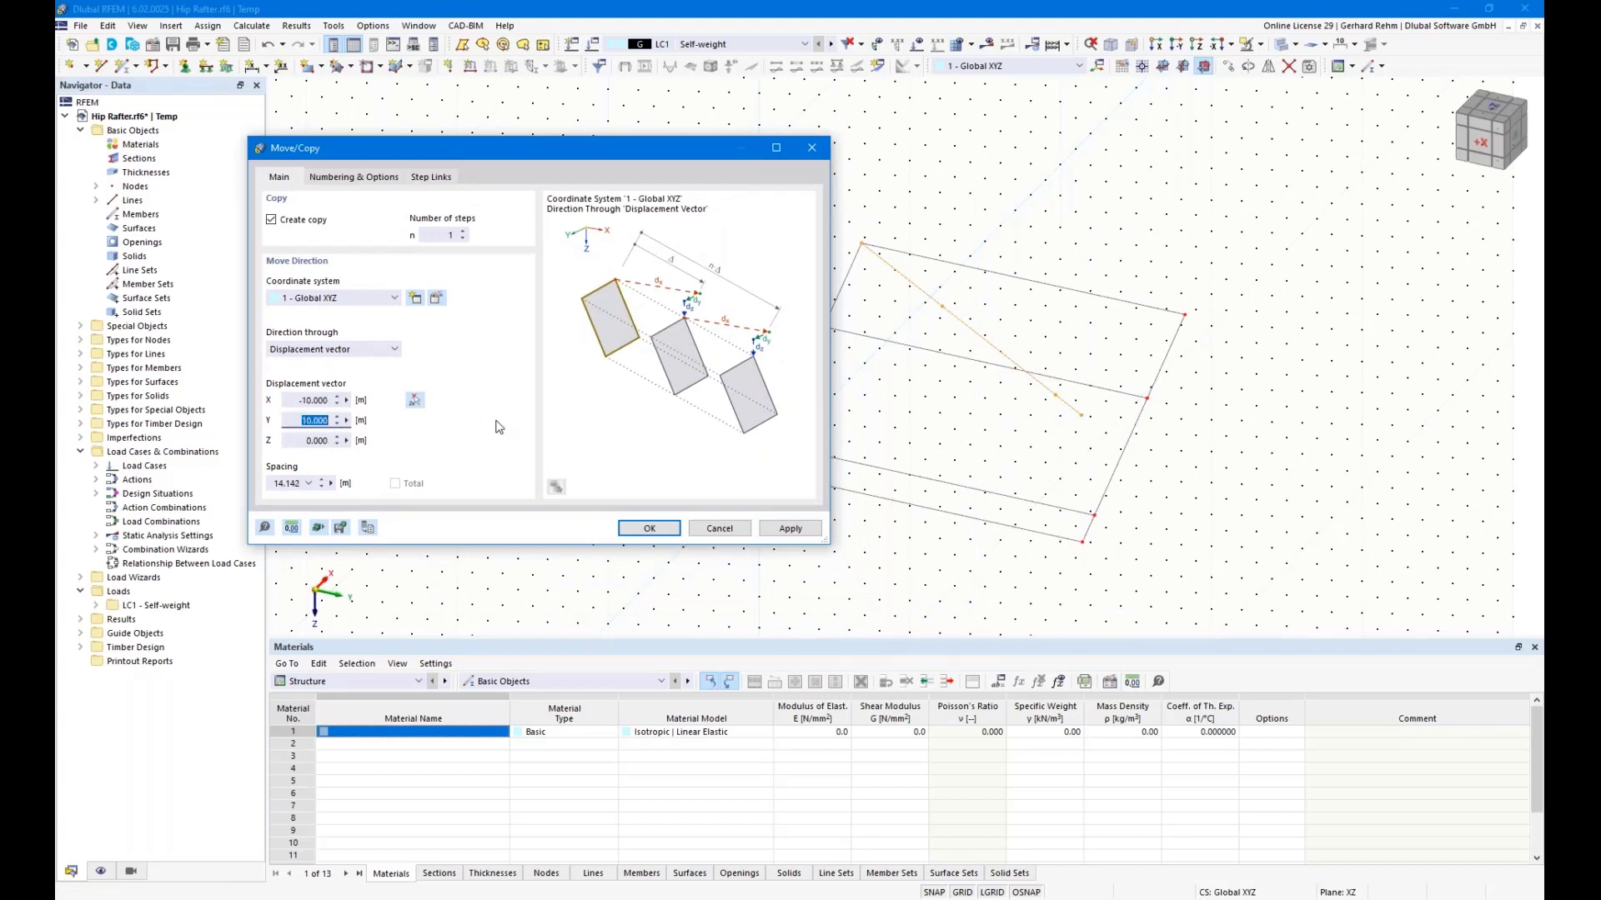
pyautogui.write('0')
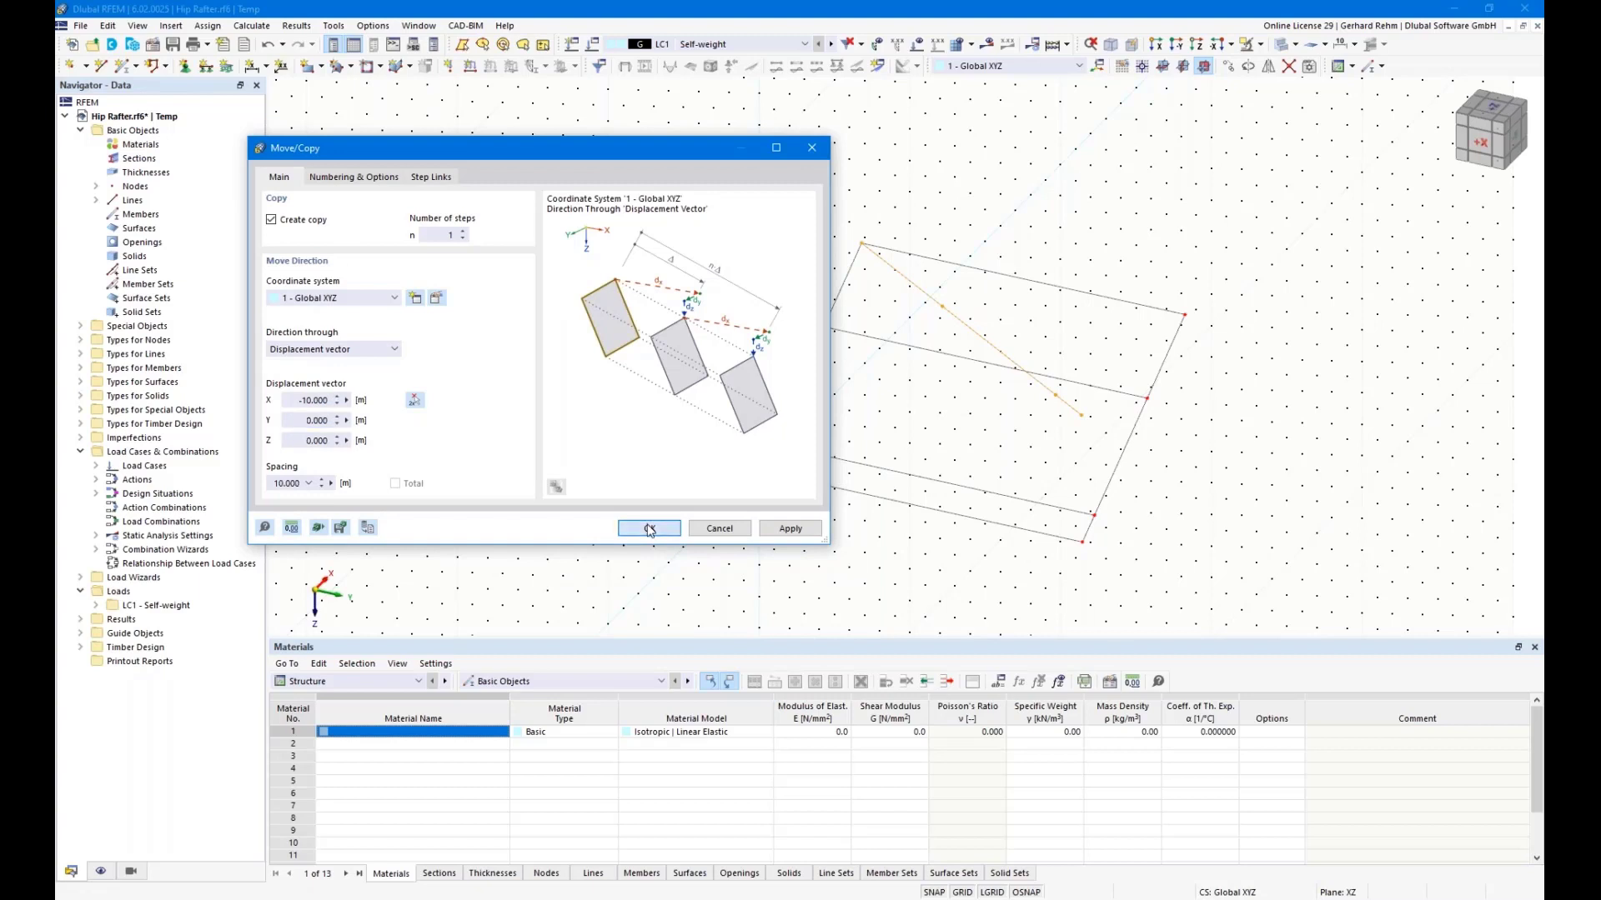
pyautogui.click(659, 528)
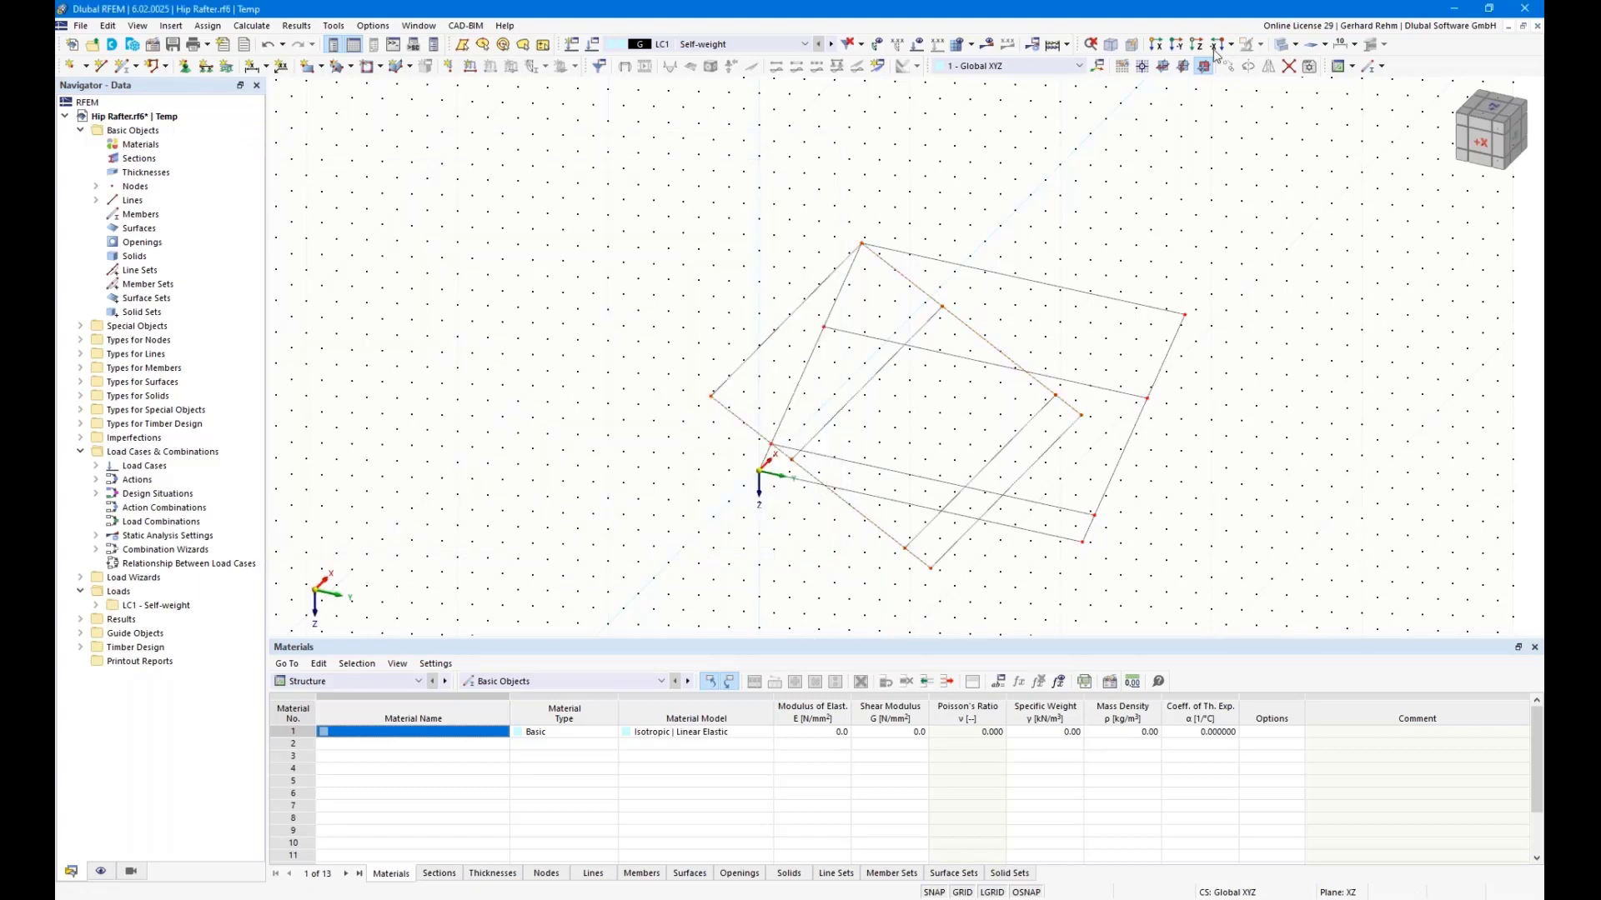
# Connect all lines at their intersections and delete the surplus lines extending beyond the hip on both roof planes.
pyautogui.click(1290, 67)
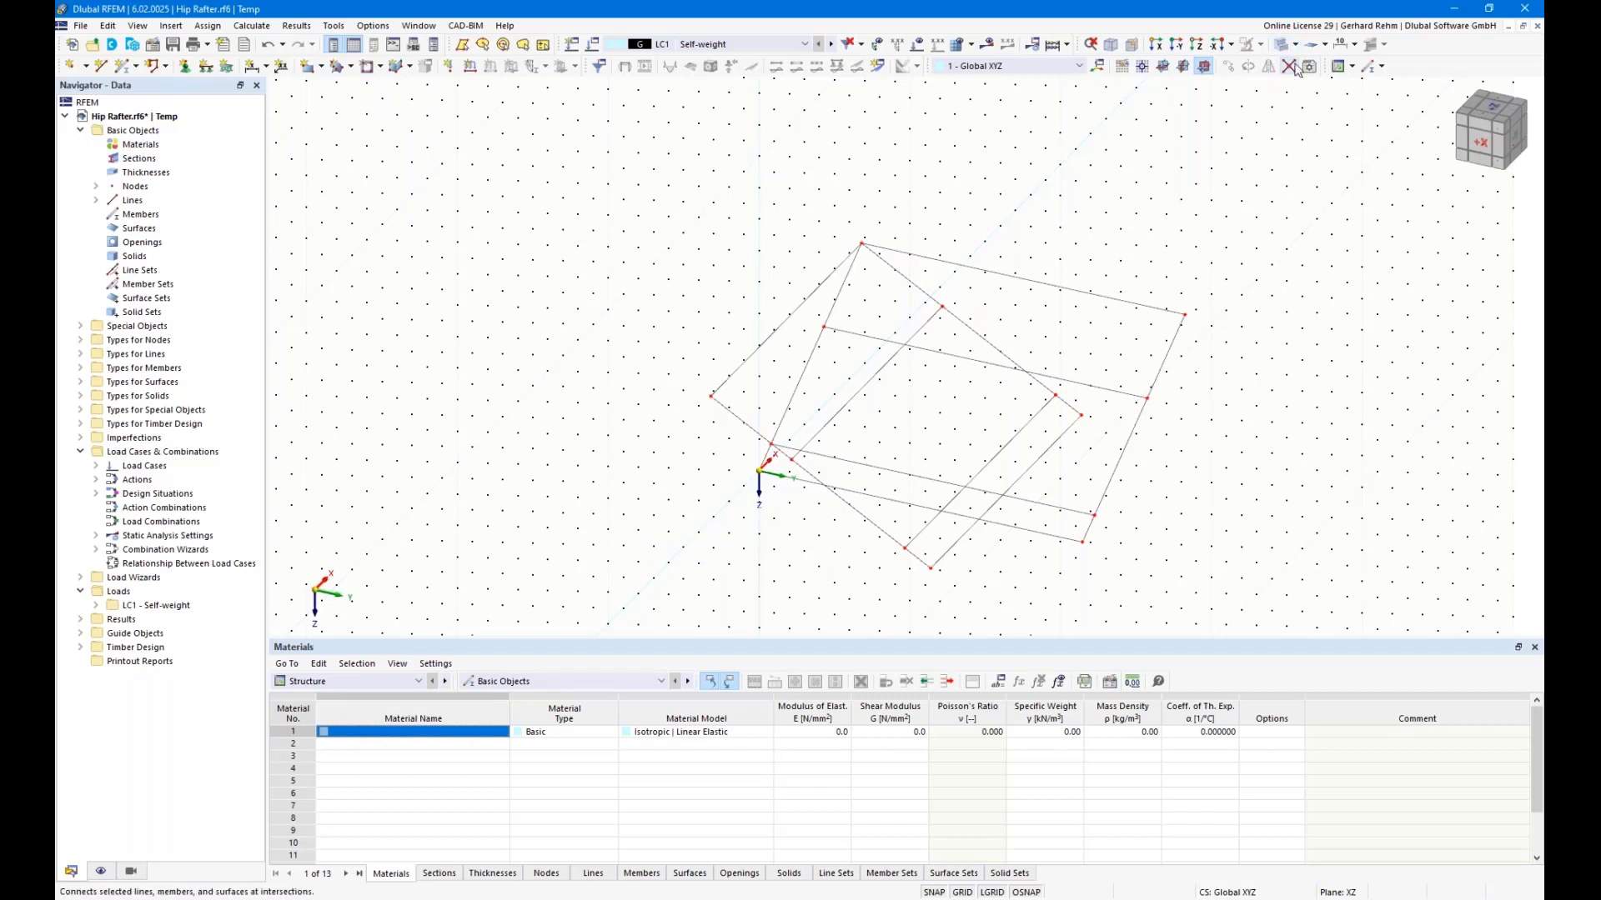
pyautogui.moveTo(1281, 611); pyautogui.dragTo(682, 163)
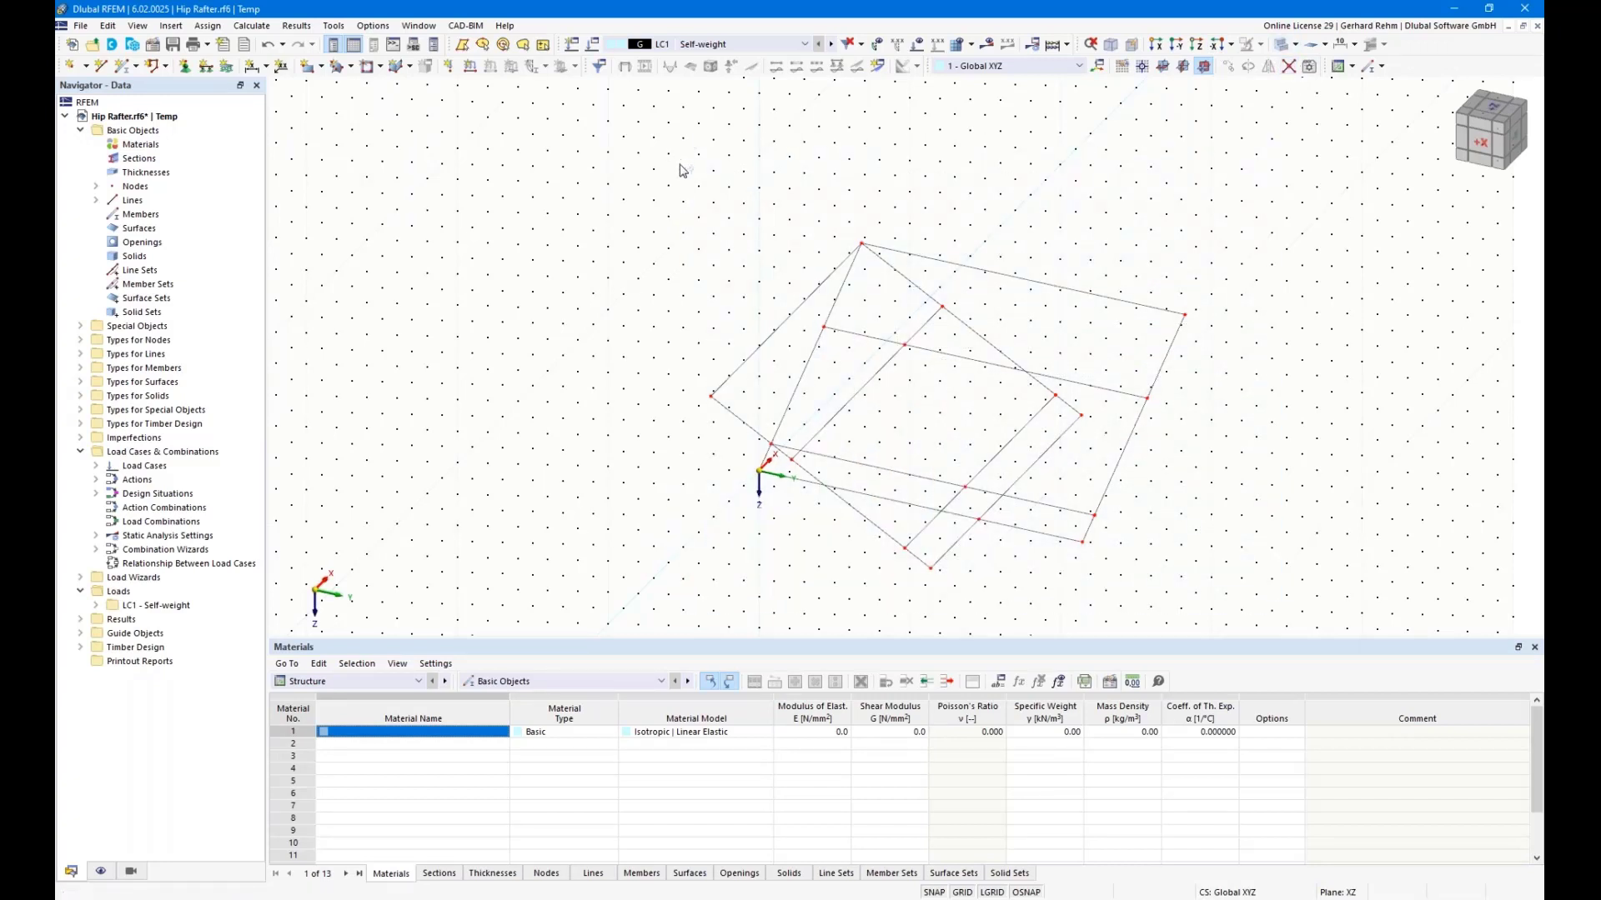
pyautogui.keyDown('ctrl'); pyautogui.moveTo(611, 408); pyautogui.dragTo(675, 529, button='middle'); pyautogui.keyUp('ctrl')
pyautogui.moveTo(750, 551); pyautogui.dragTo(620, 290)
pyautogui.press('Delete')
pyautogui.keyDown('ctrl'); pyautogui.moveTo(682, 411); pyautogui.dragTo(1050, 332, button='middle'); pyautogui.keyUp('ctrl')
pyautogui.moveTo(1164, 544); pyautogui.dragTo(1047, 243)
pyautogui.press('Delete')
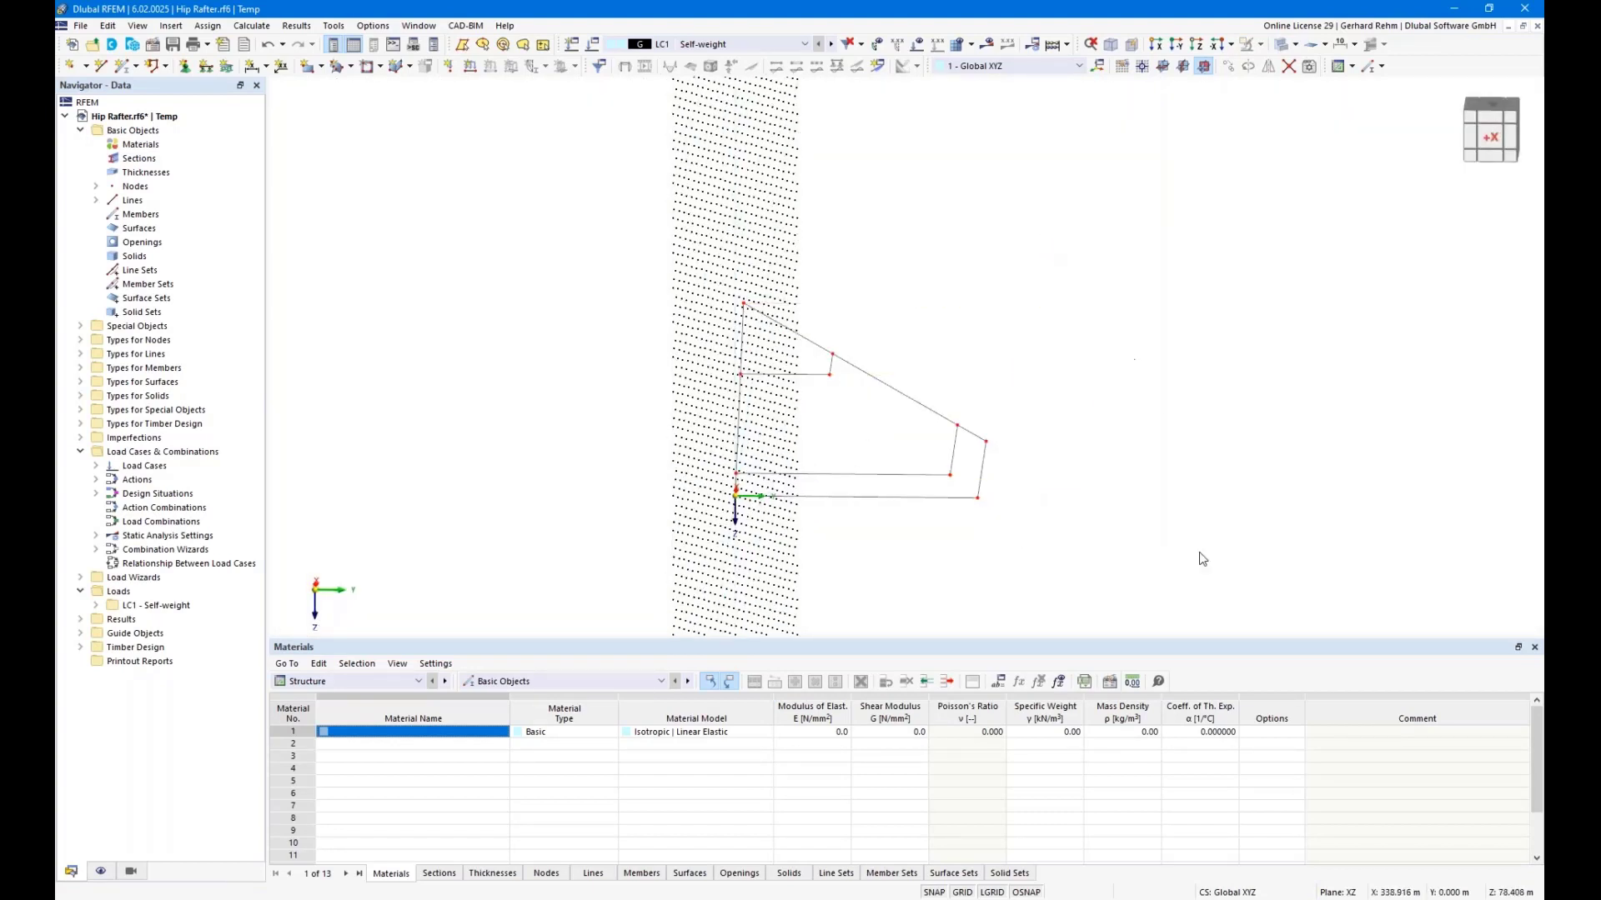
# Turn off the grid and draw a single hip line from the outer eaves corner to the roof apex.
pyautogui.click(963, 893)
pyautogui.keyDown('ctrl'); pyautogui.moveTo(1042, 517); pyautogui.dragTo(917, 534, button='middle'); pyautogui.keyUp('ctrl')
pyautogui.click(101, 65)
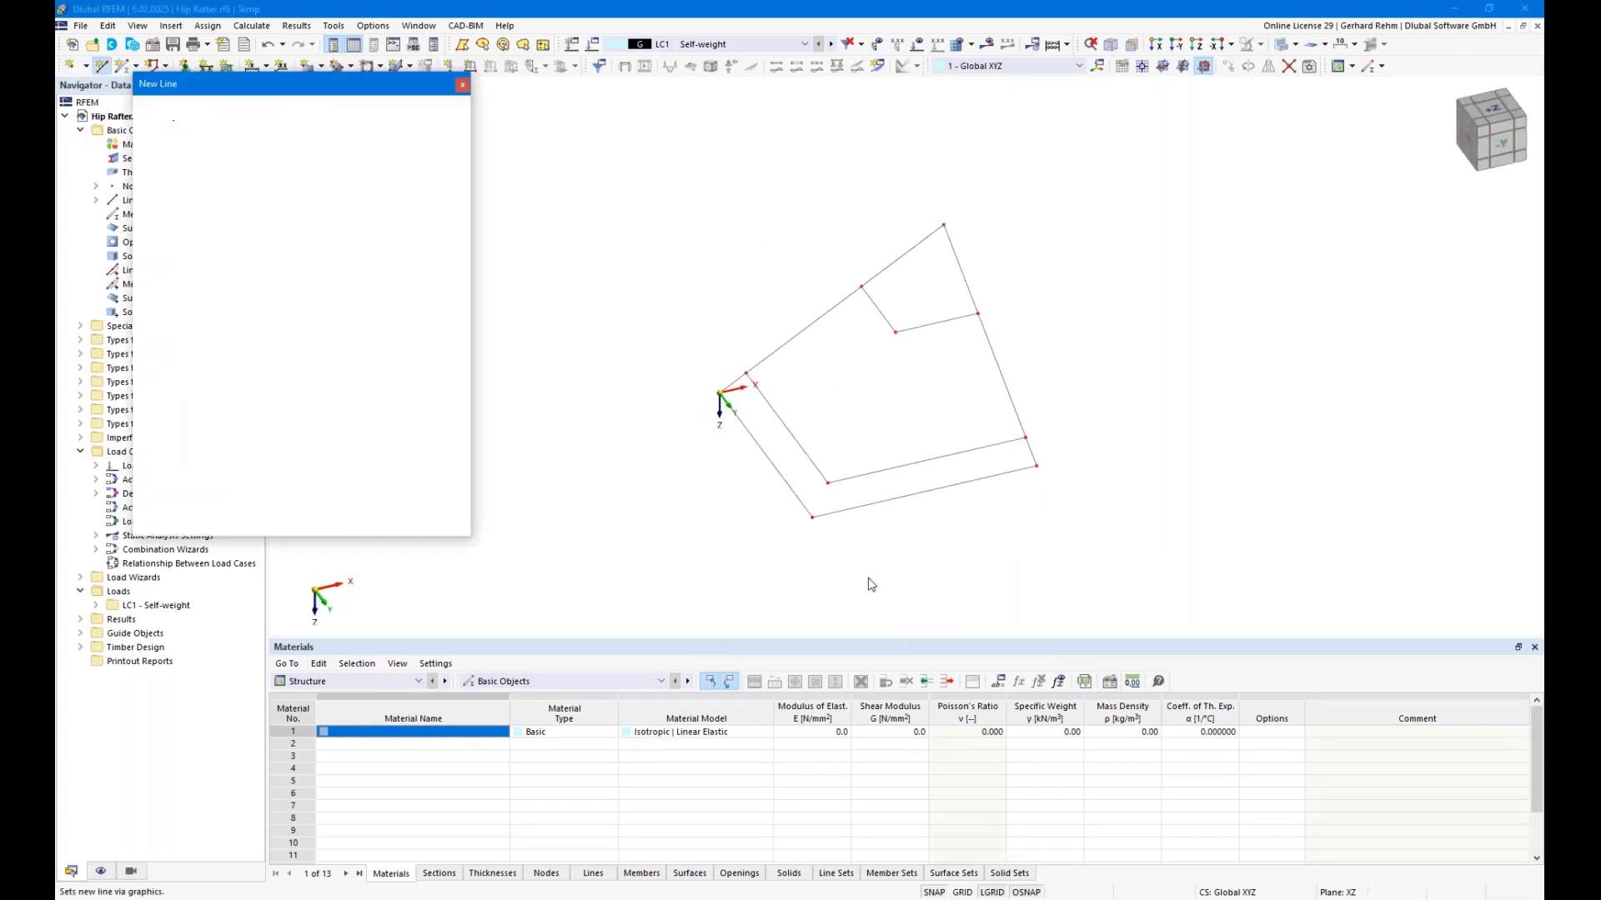
pyautogui.click(811, 517)
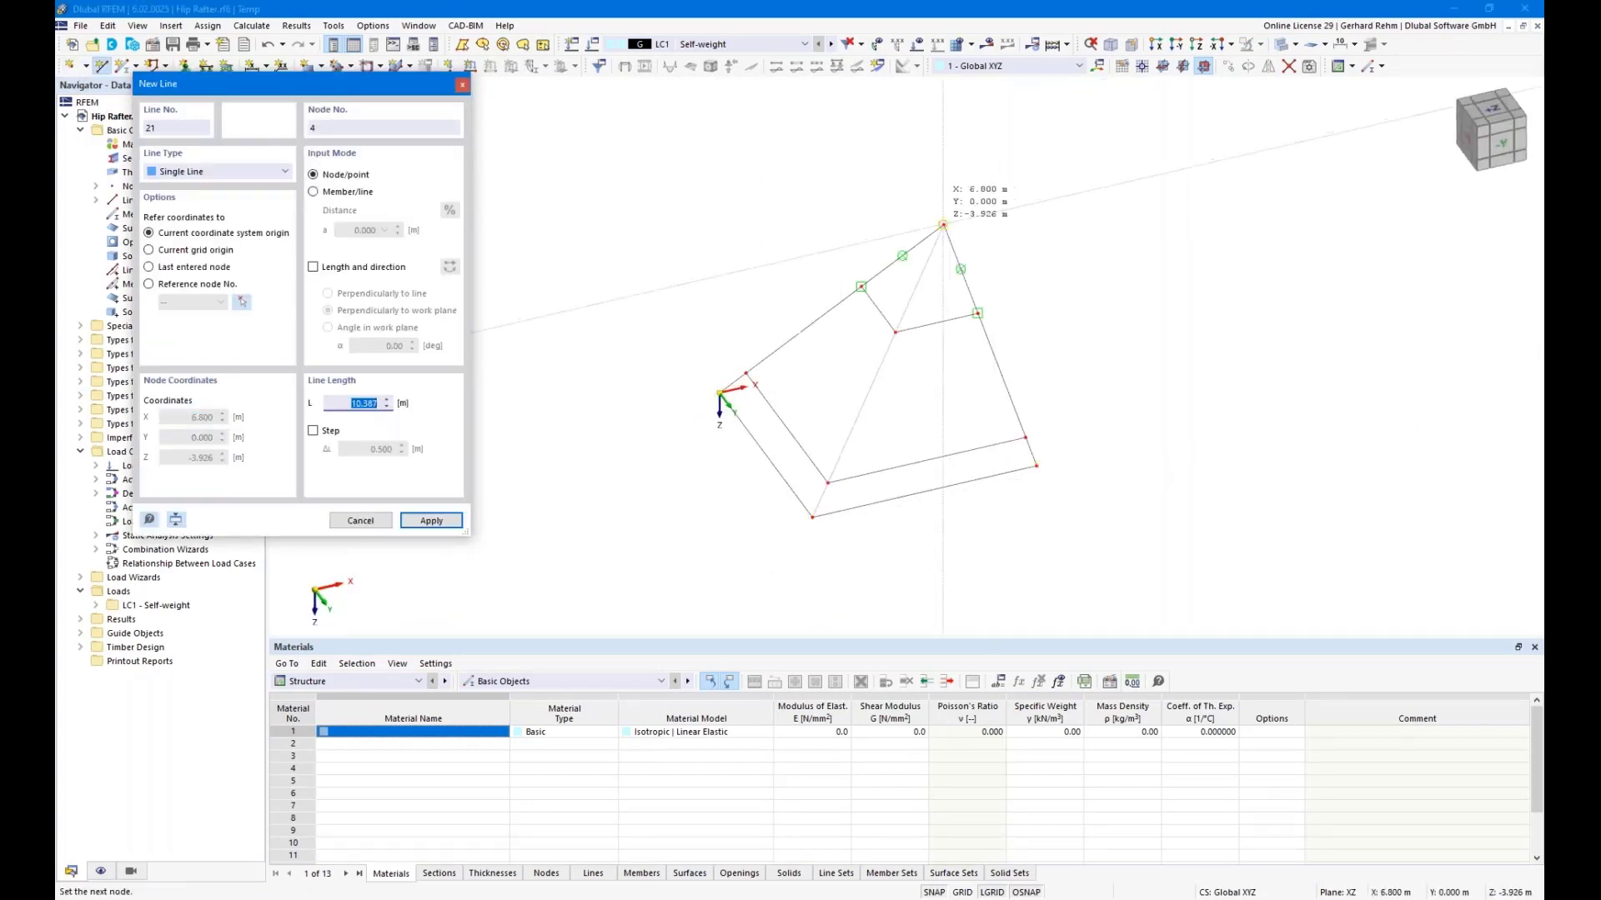
pyautogui.click(943, 225)
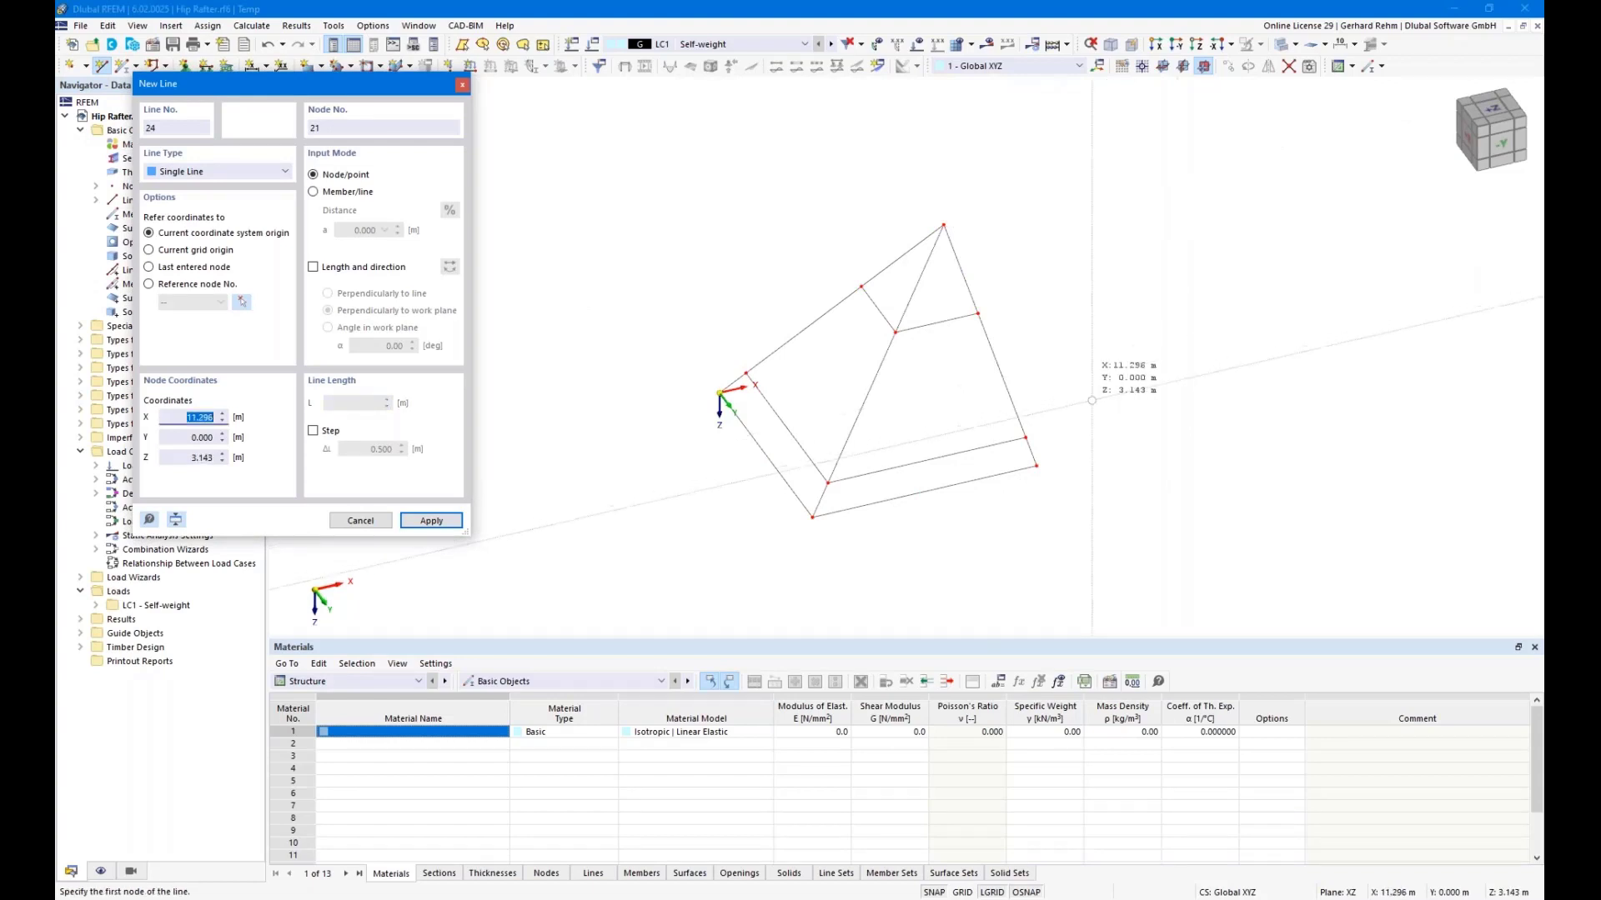
pyautogui.press('Escape')
# Mirror a copy of all the lines about a YZ-parallel plane through the roof apex node.
pyautogui.moveTo(1081, 542); pyautogui.dragTo(657, 169)
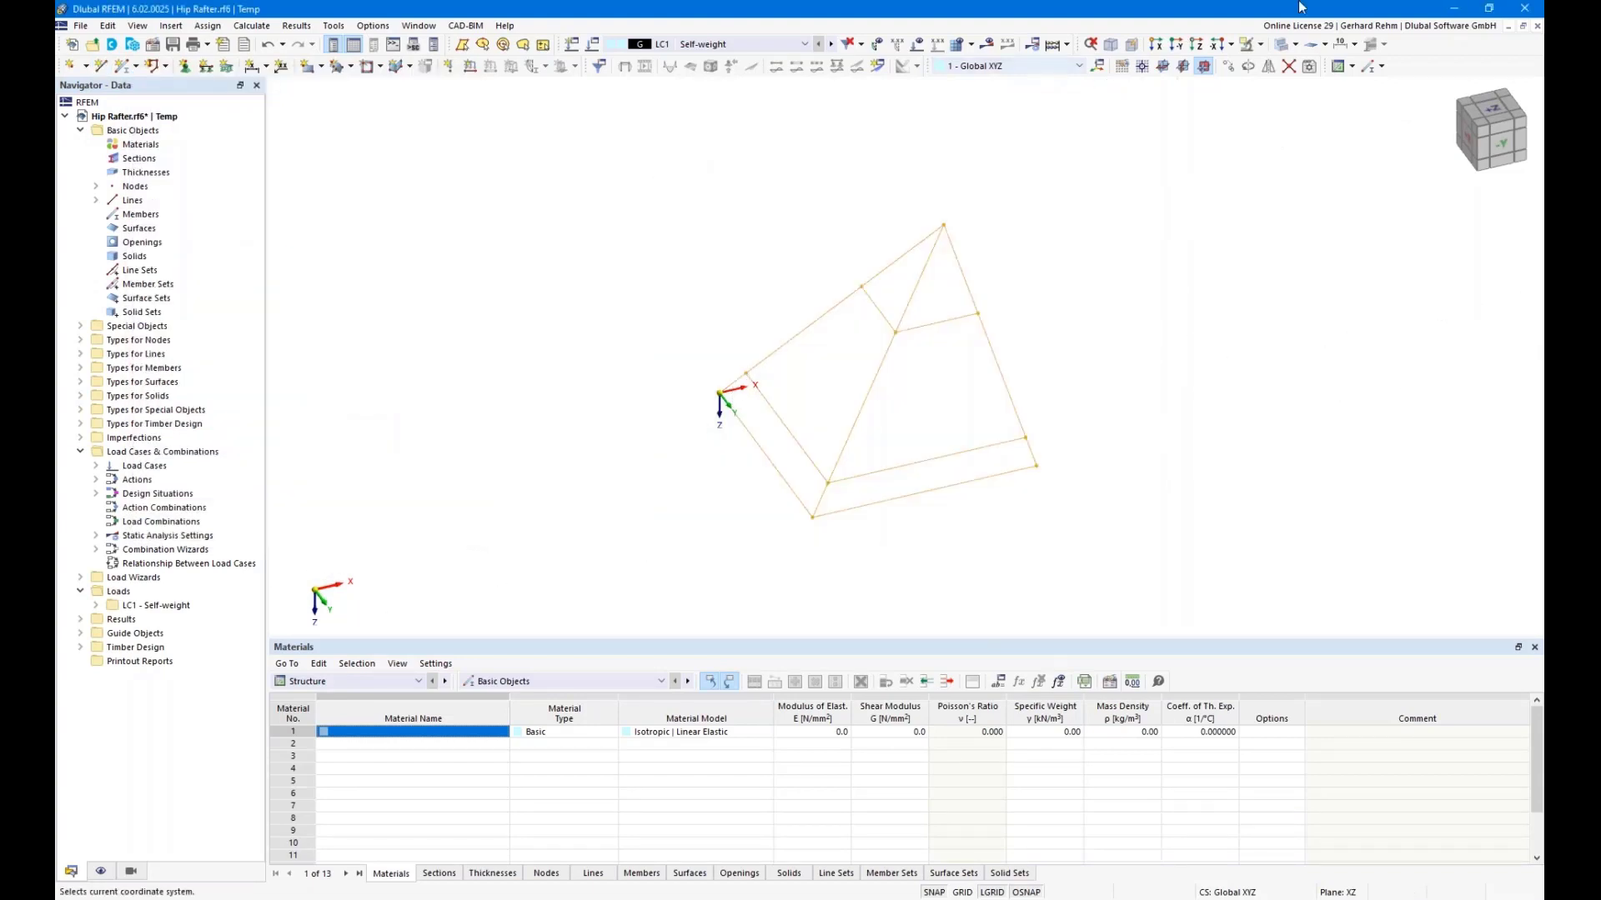
pyautogui.click(1268, 66)
pyautogui.click(567, 319)
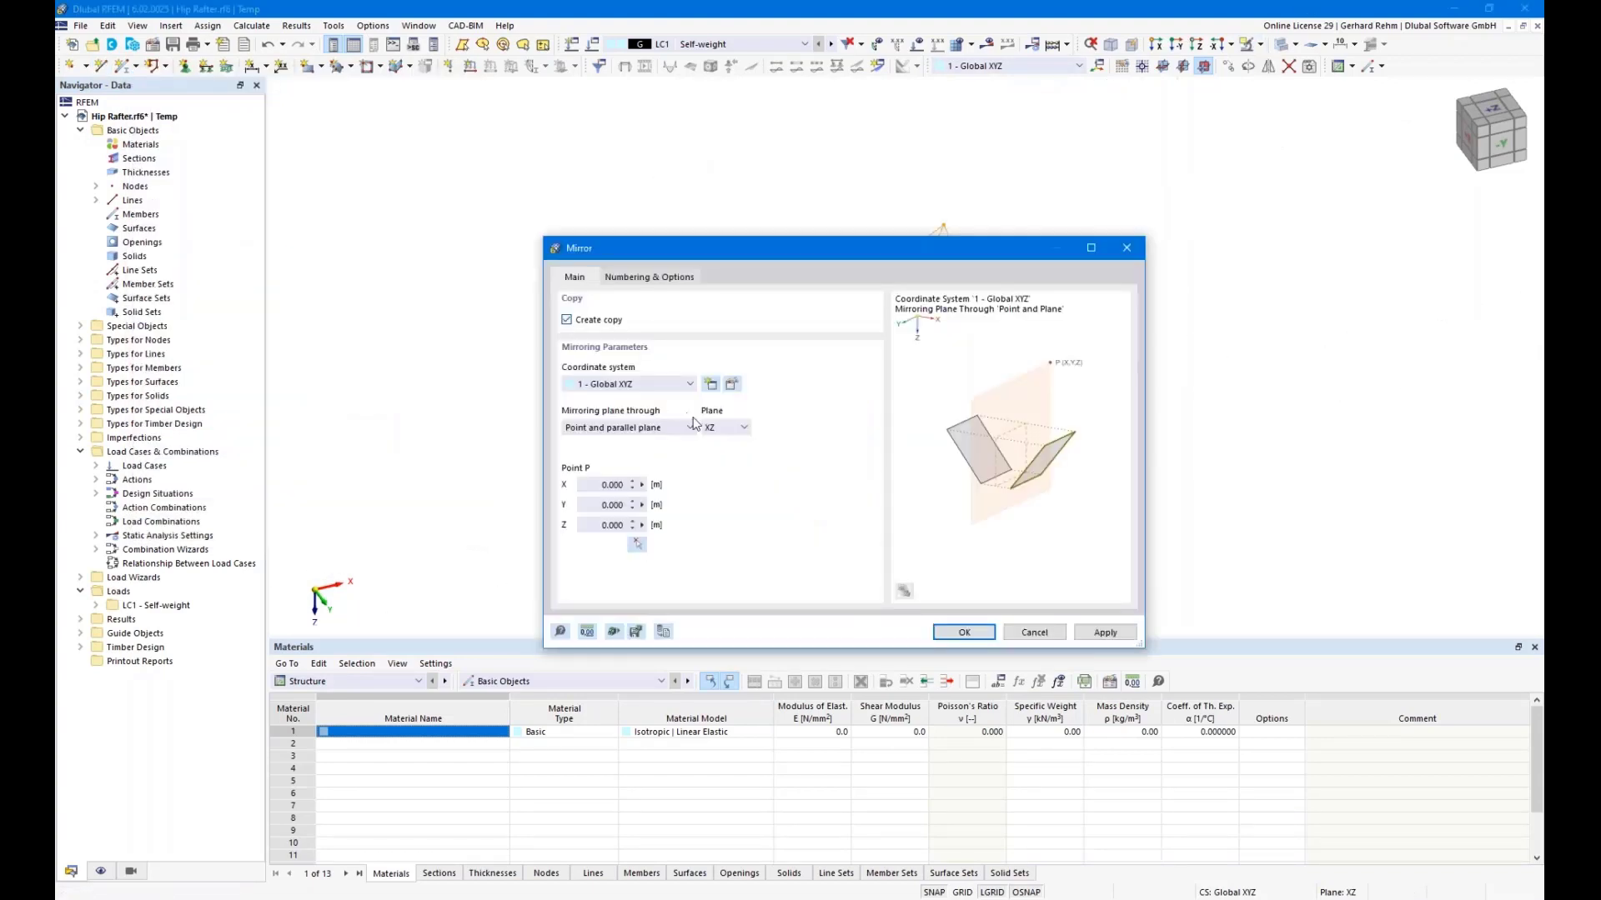
pyautogui.click(721, 428)
pyautogui.click(714, 454)
pyautogui.click(637, 543)
pyautogui.click(942, 222)
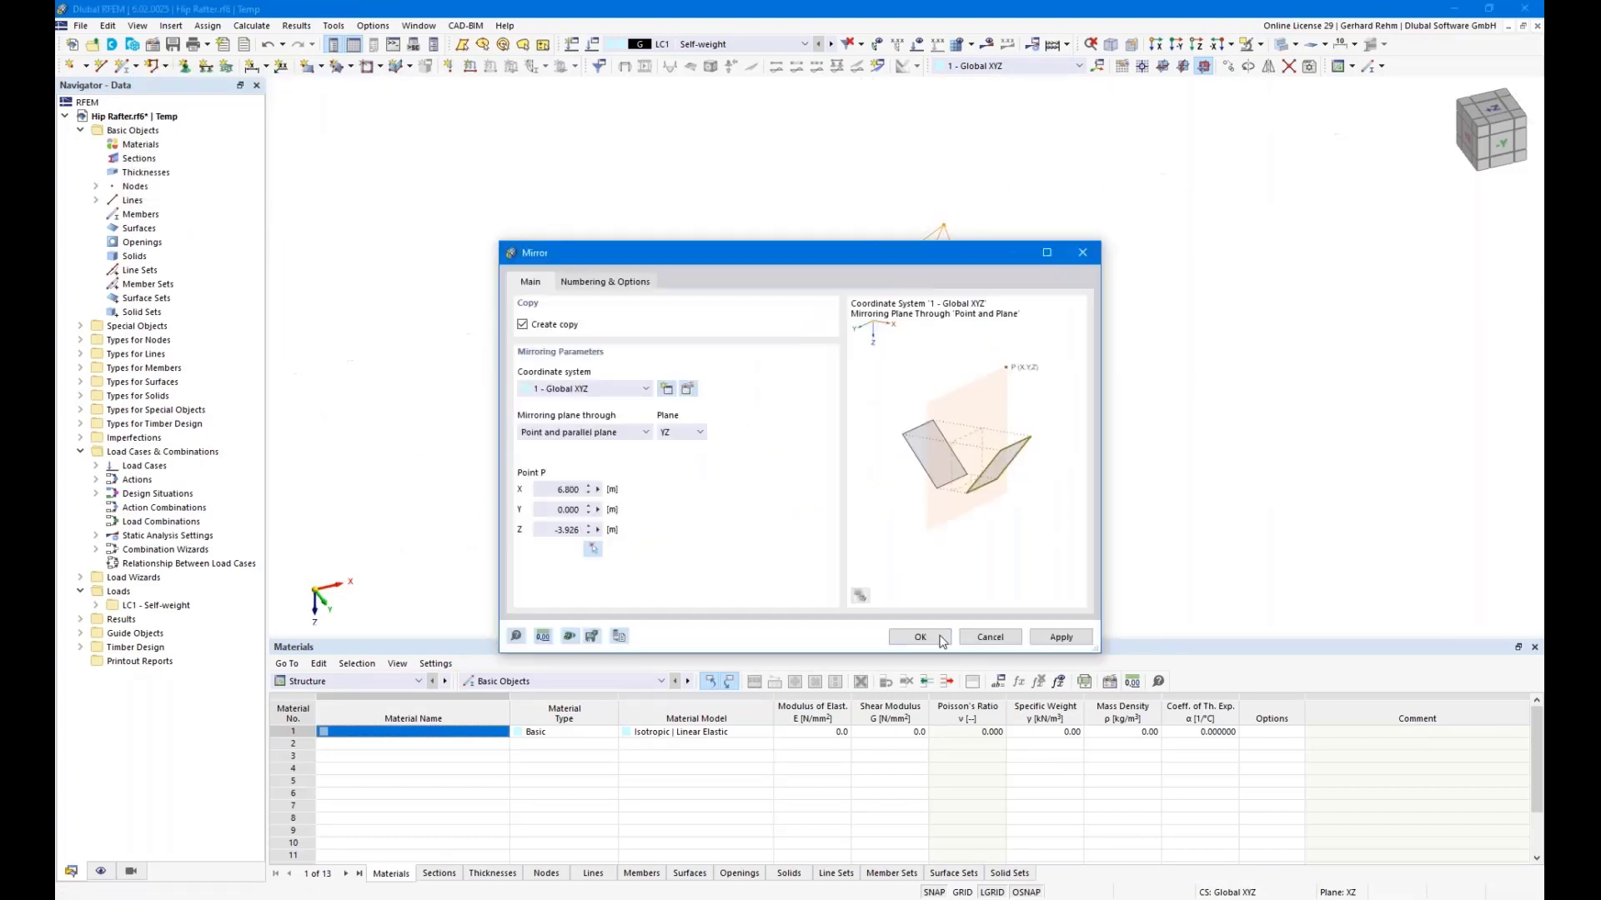
pyautogui.moveTo(902, 257); pyautogui.dragTo(546, 81)
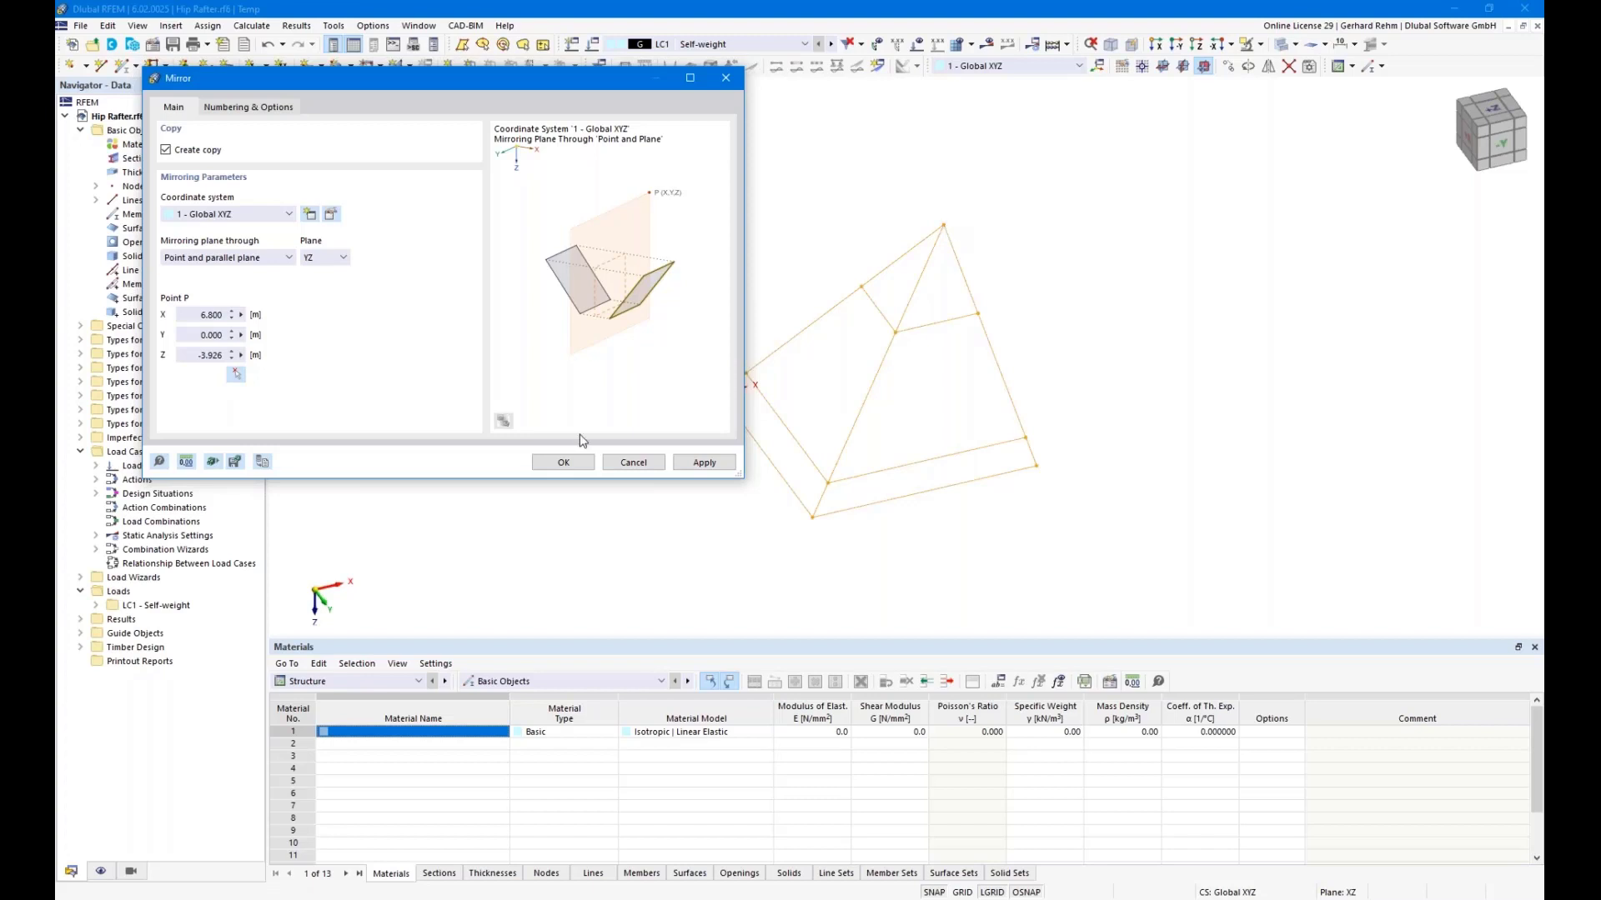
pyautogui.click(569, 464)
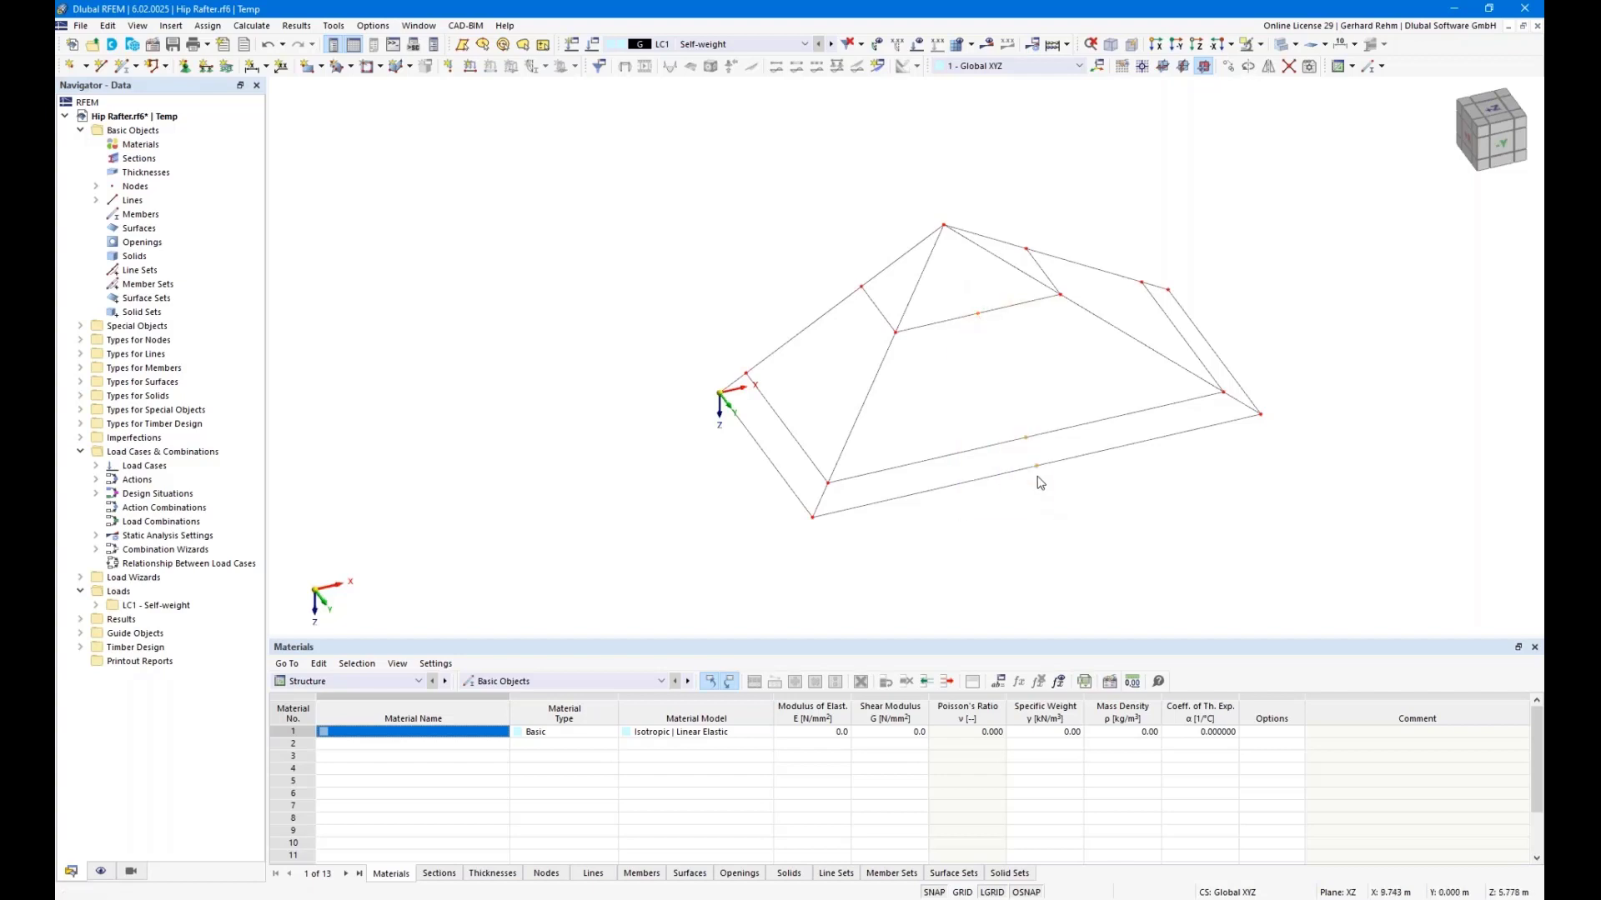
# Delete the nodes in the middle of the three horizontal hip-side lines, merging the joined lines.
pyautogui.rightClick(1036, 465)
pyautogui.moveTo(1242, 540)
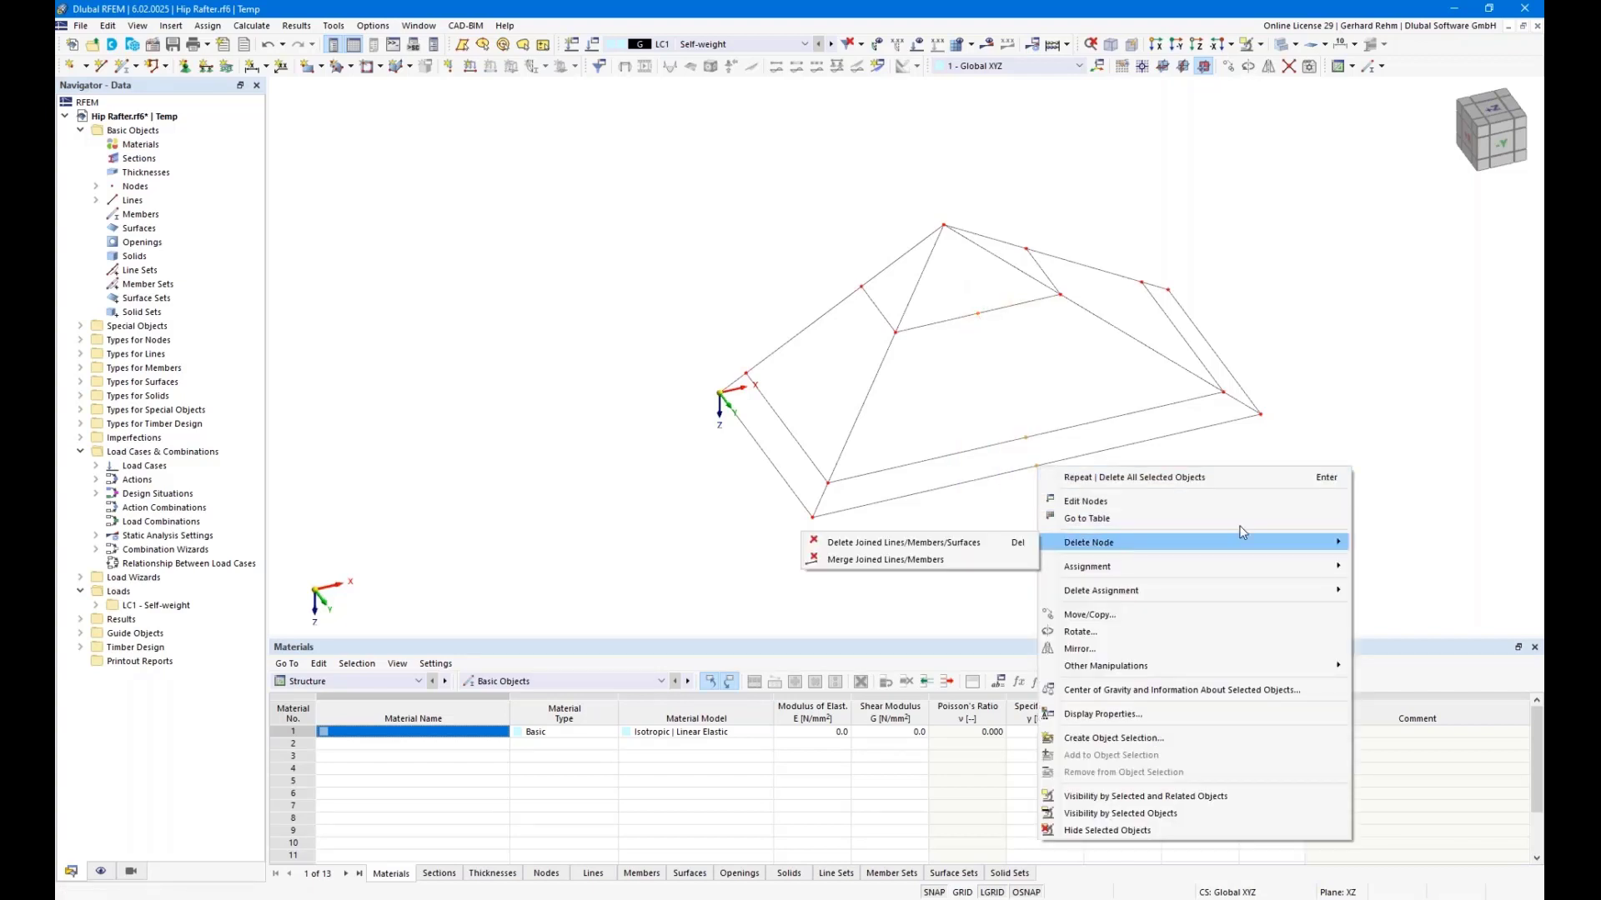
pyautogui.click(927, 564)
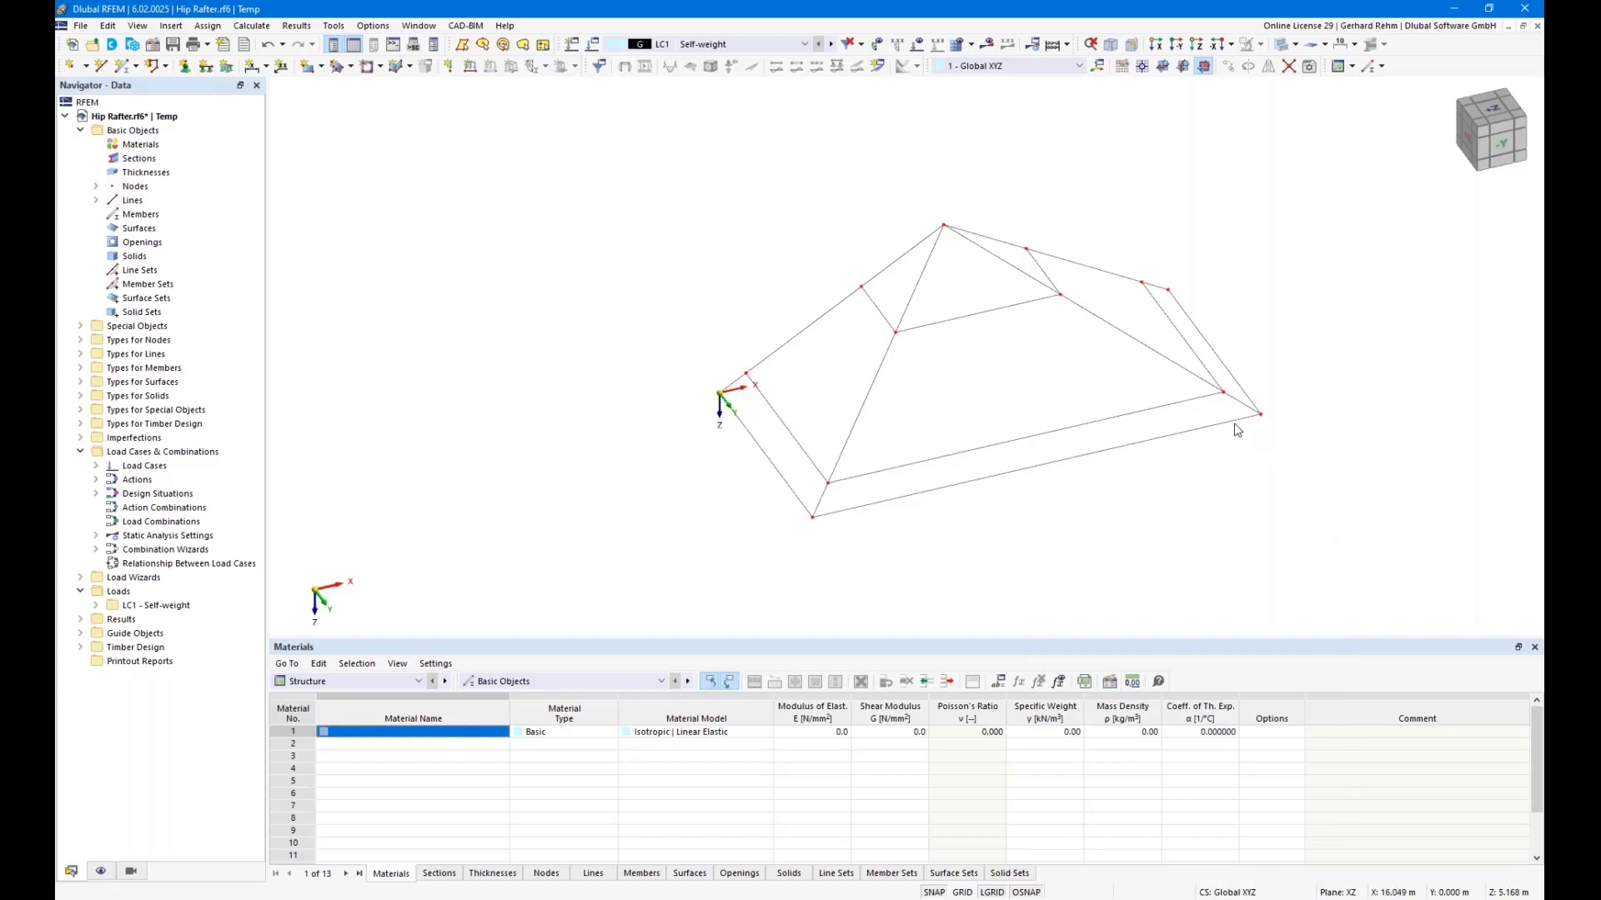
# Select the three segments of the first hip line and assign a new member to them, opening its section settings.
pyautogui.keyDown('ctrl'); pyautogui.moveTo(1296, 478); pyautogui.dragTo(907, 525, button='middle'); pyautogui.keyUp('ctrl')
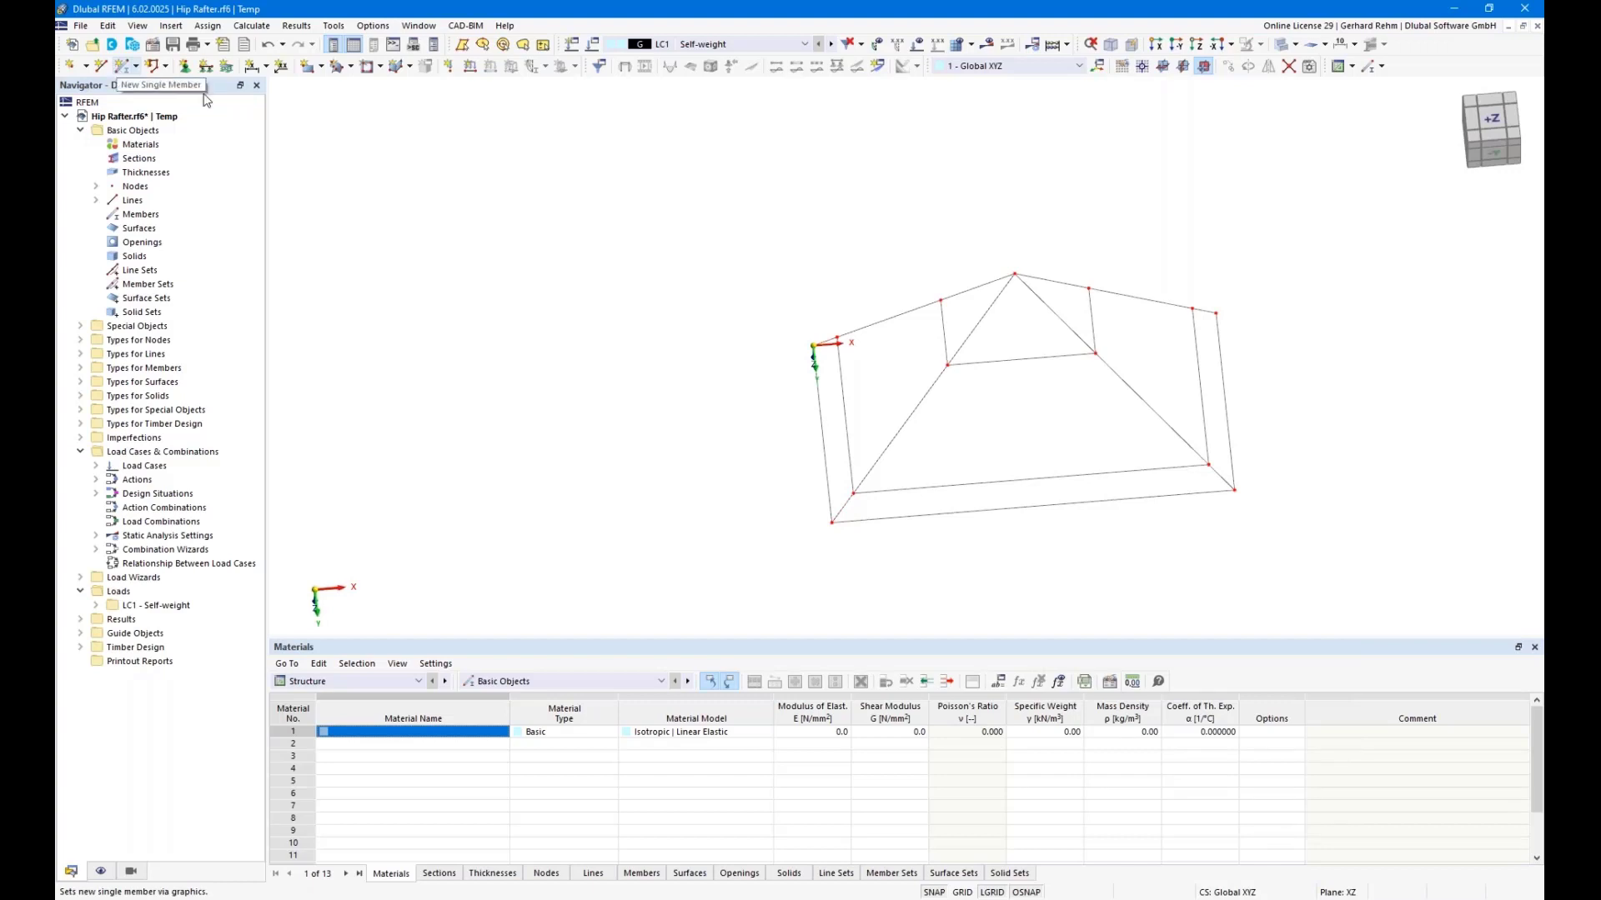
pyautogui.keyDown('ctrl'); pyautogui.click(885, 454); pyautogui.keyUp('ctrl')
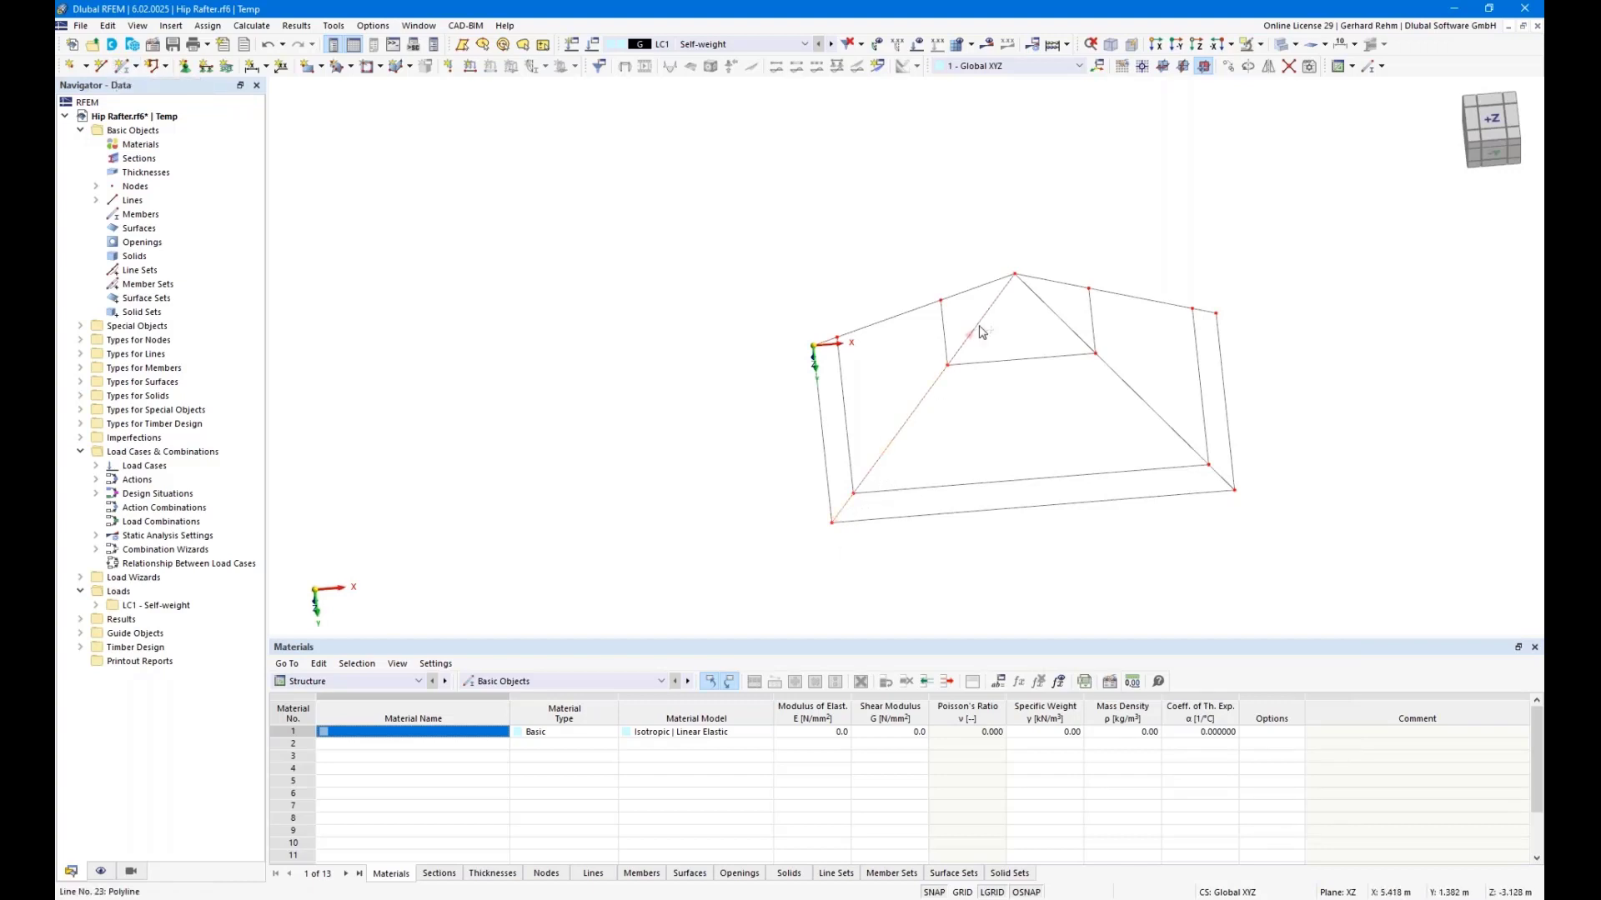
pyautogui.keyDown('ctrl'); pyautogui.doubleClick(844, 326); pyautogui.keyUp('ctrl')
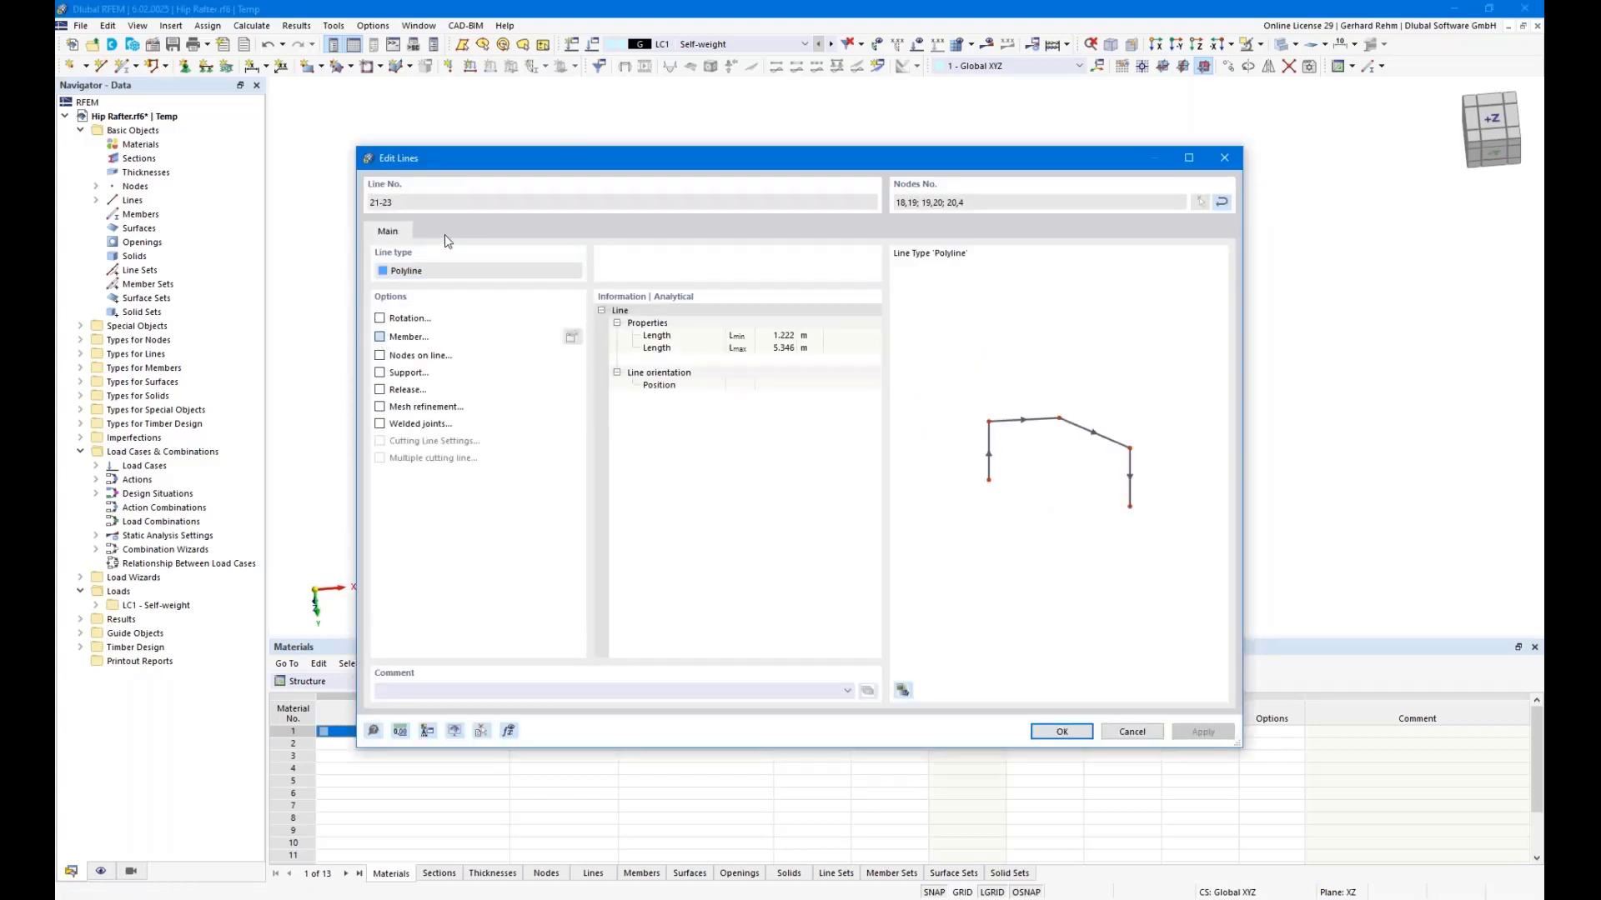
pyautogui.click(422, 208)
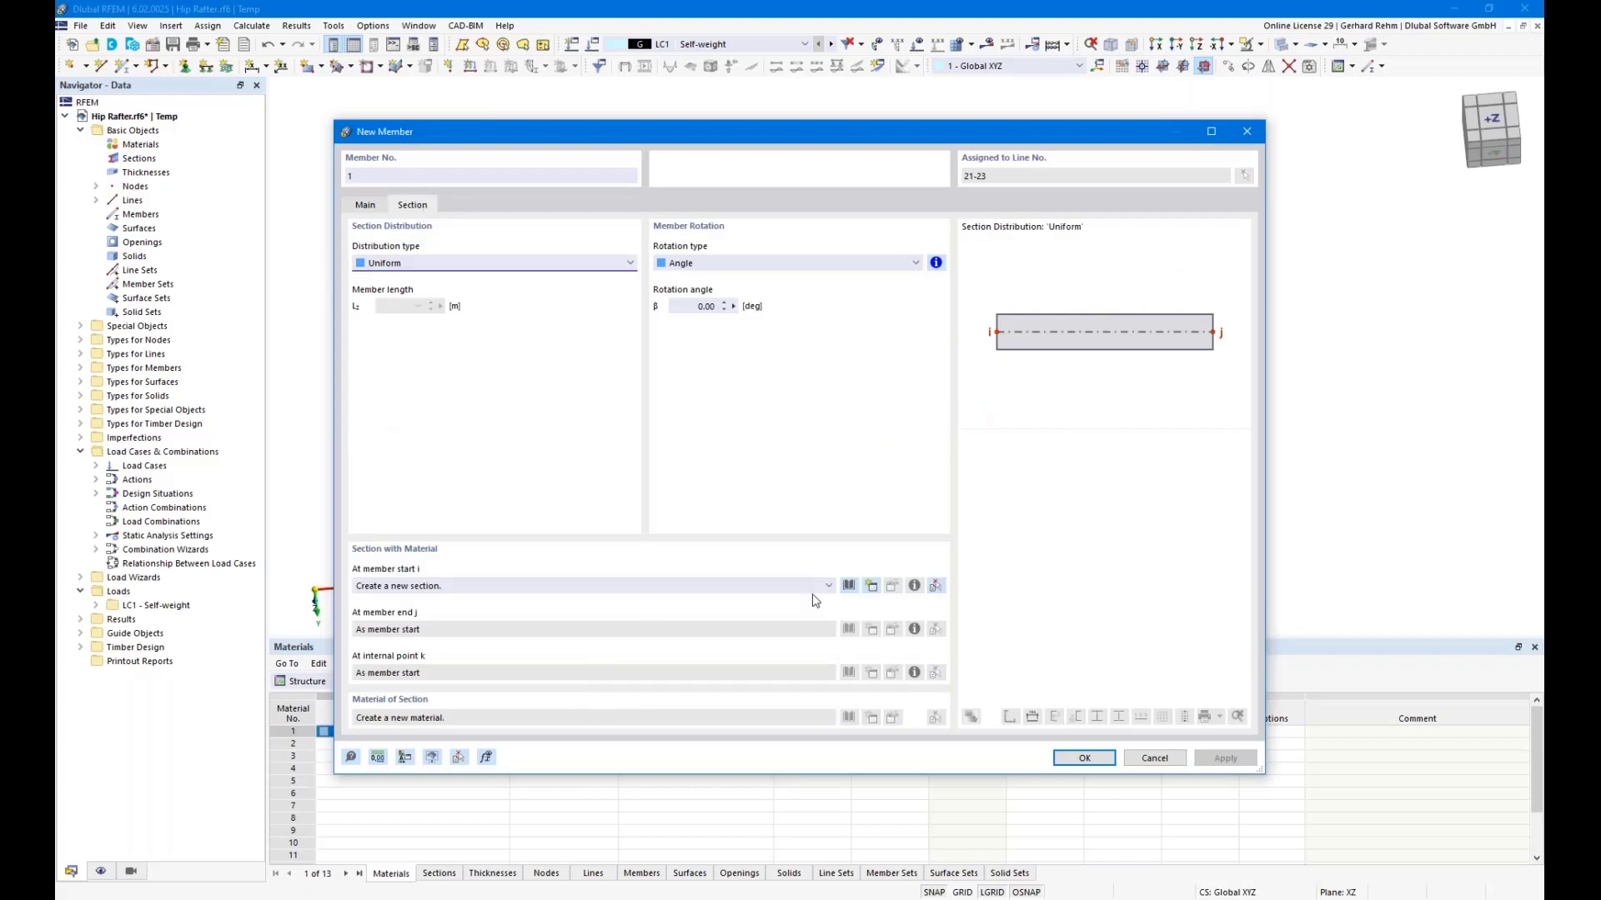
# Define the member's section as a parametric massive rectangle with b 100 mm and h 240 mm.
pyautogui.click(849, 587)
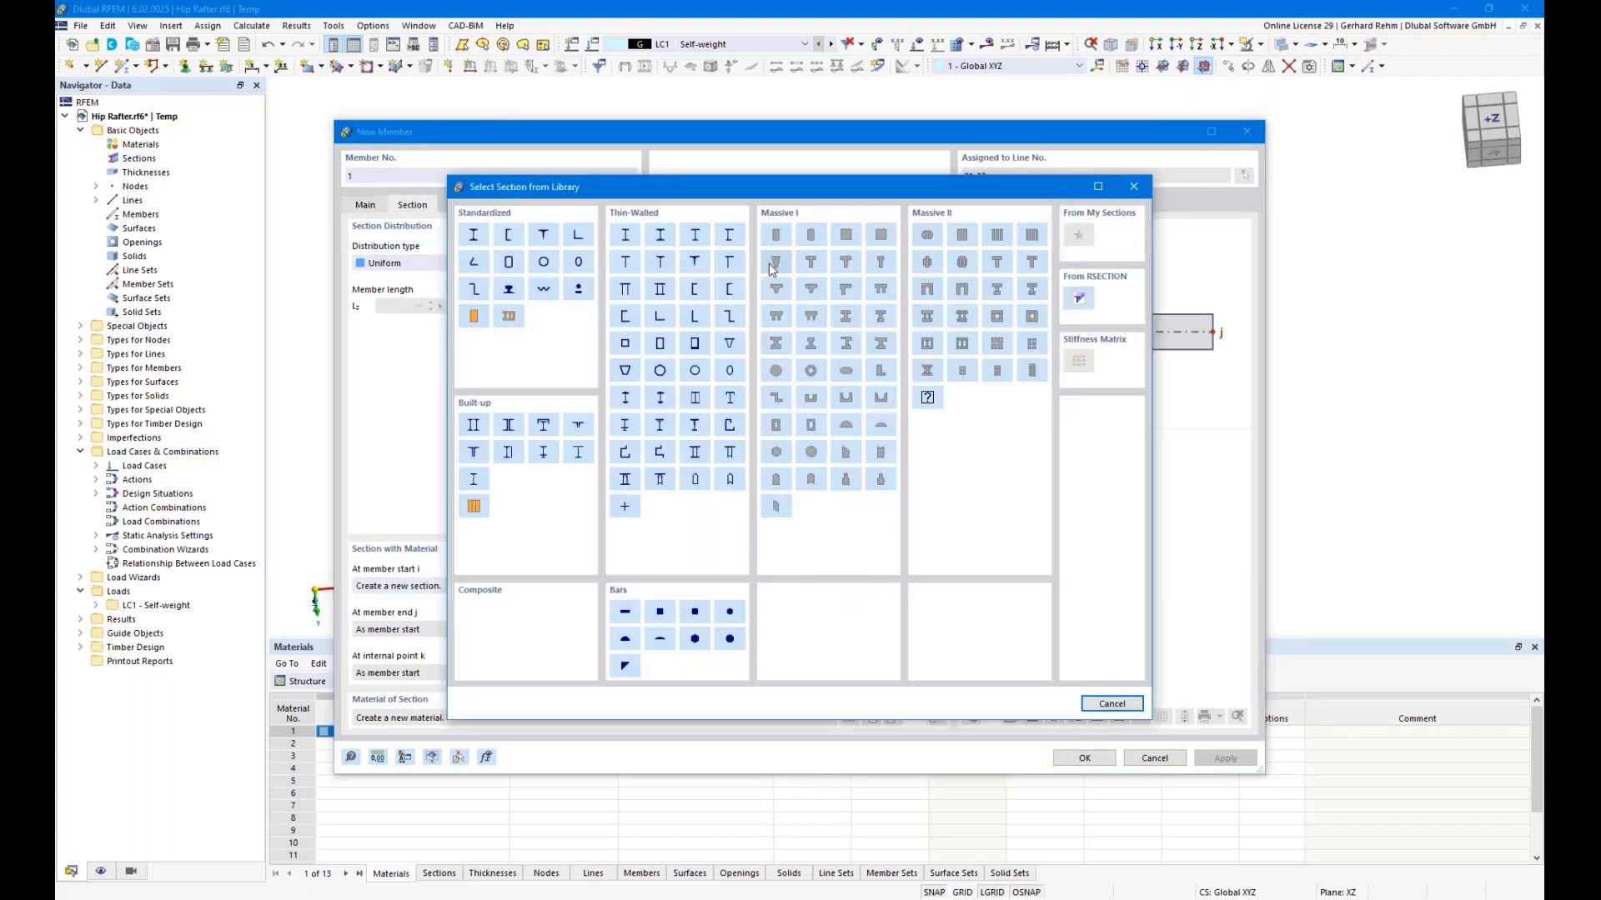
pyautogui.press('Escape')
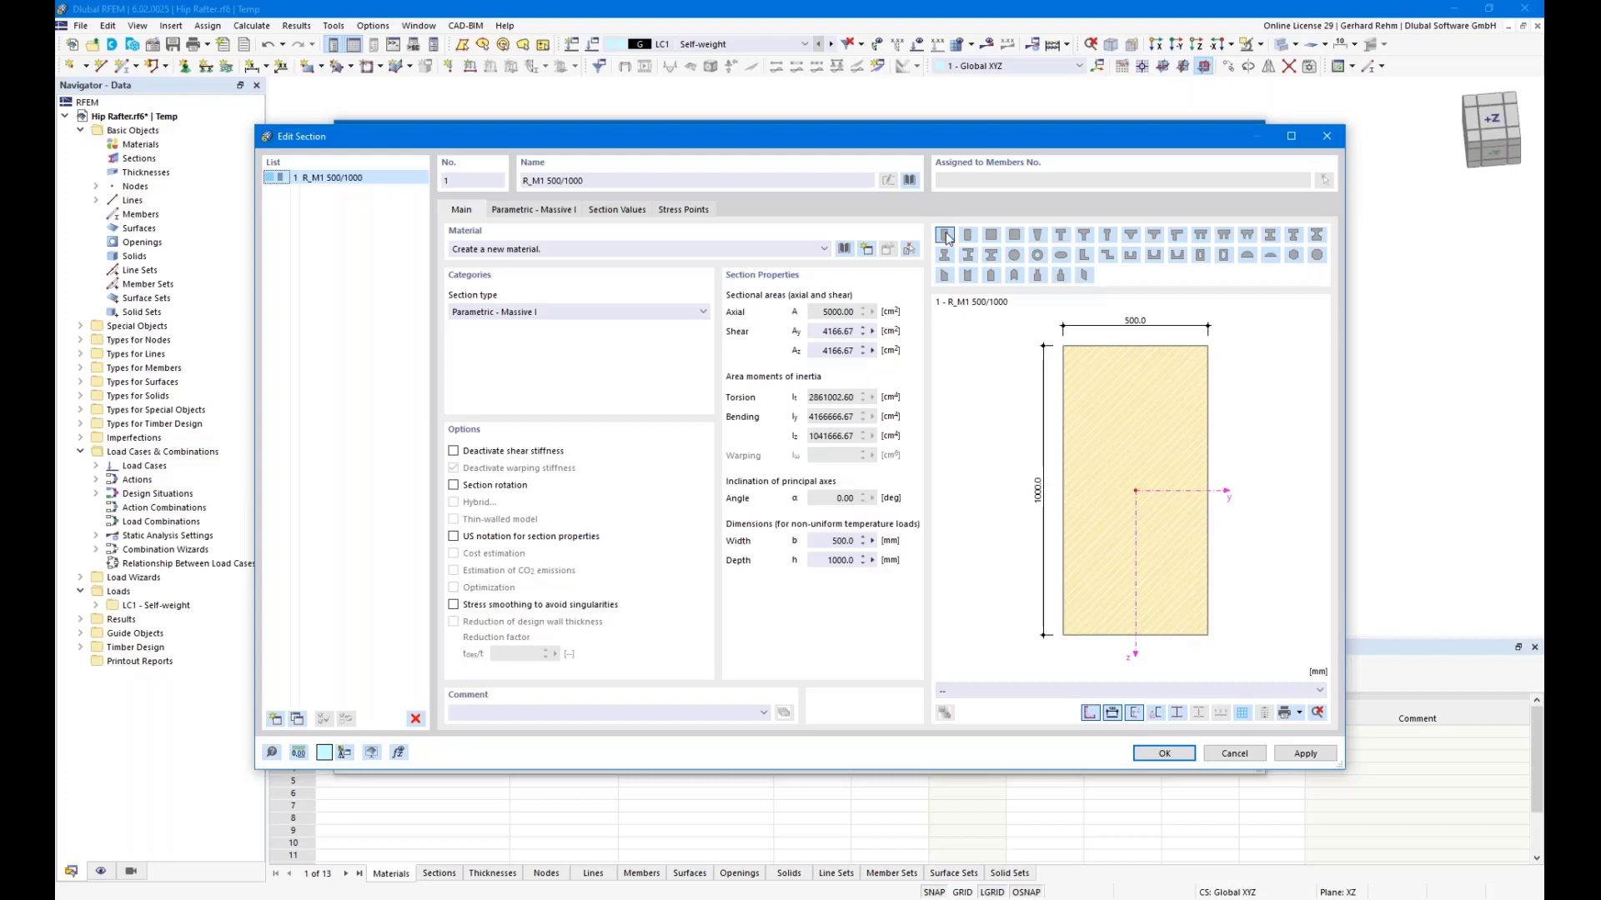
pyautogui.click(536, 211)
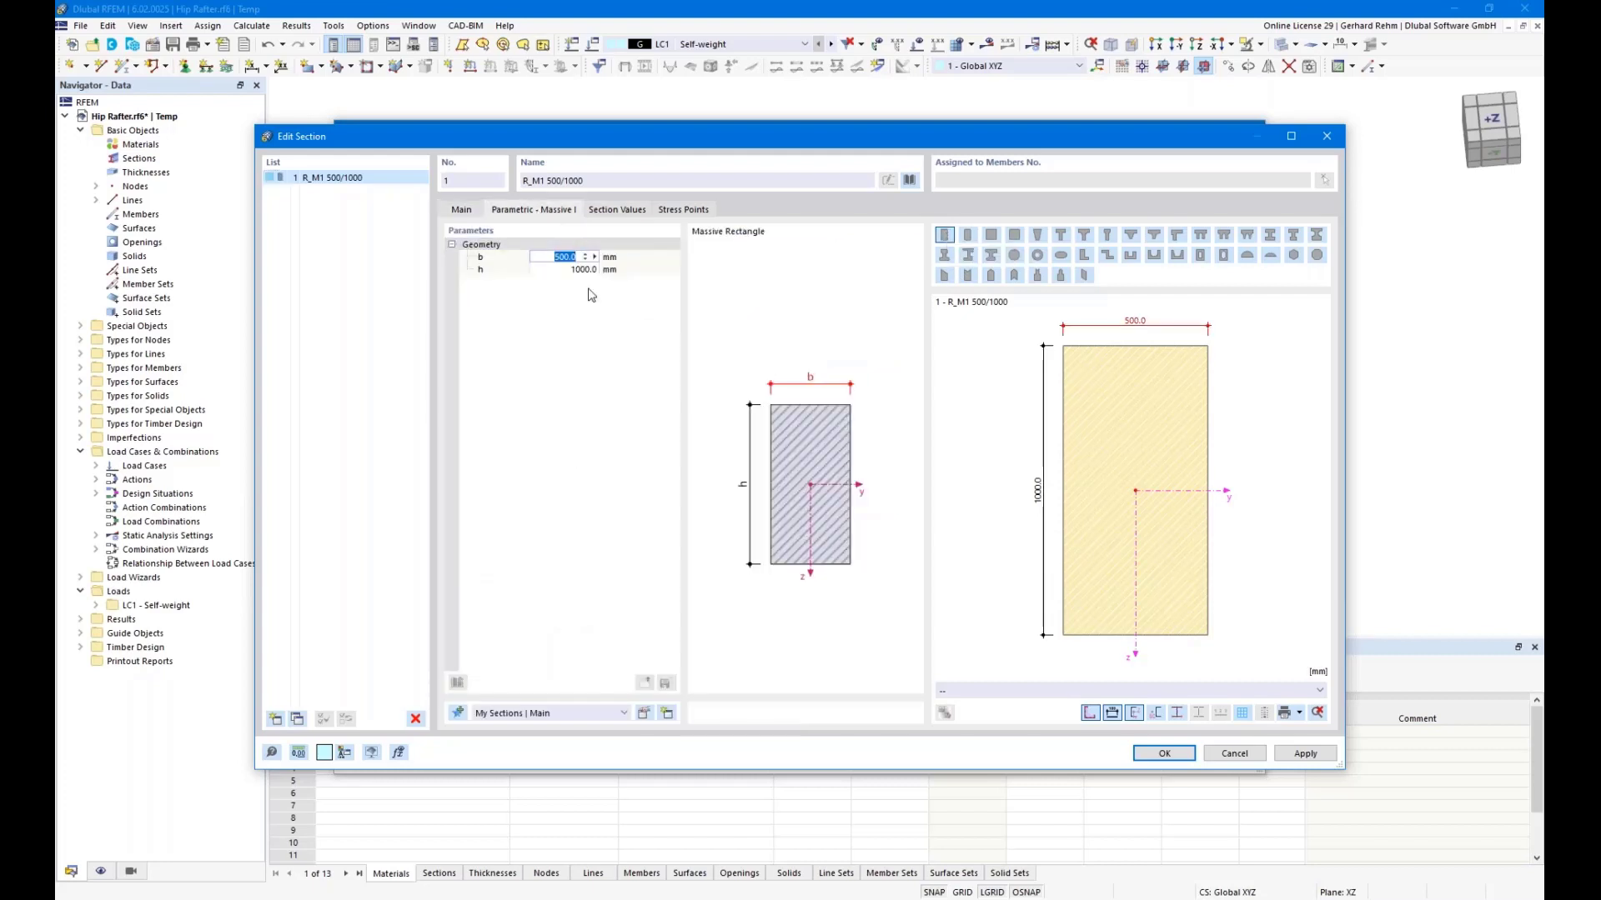
pyautogui.write('100')
pyautogui.press('Tab')
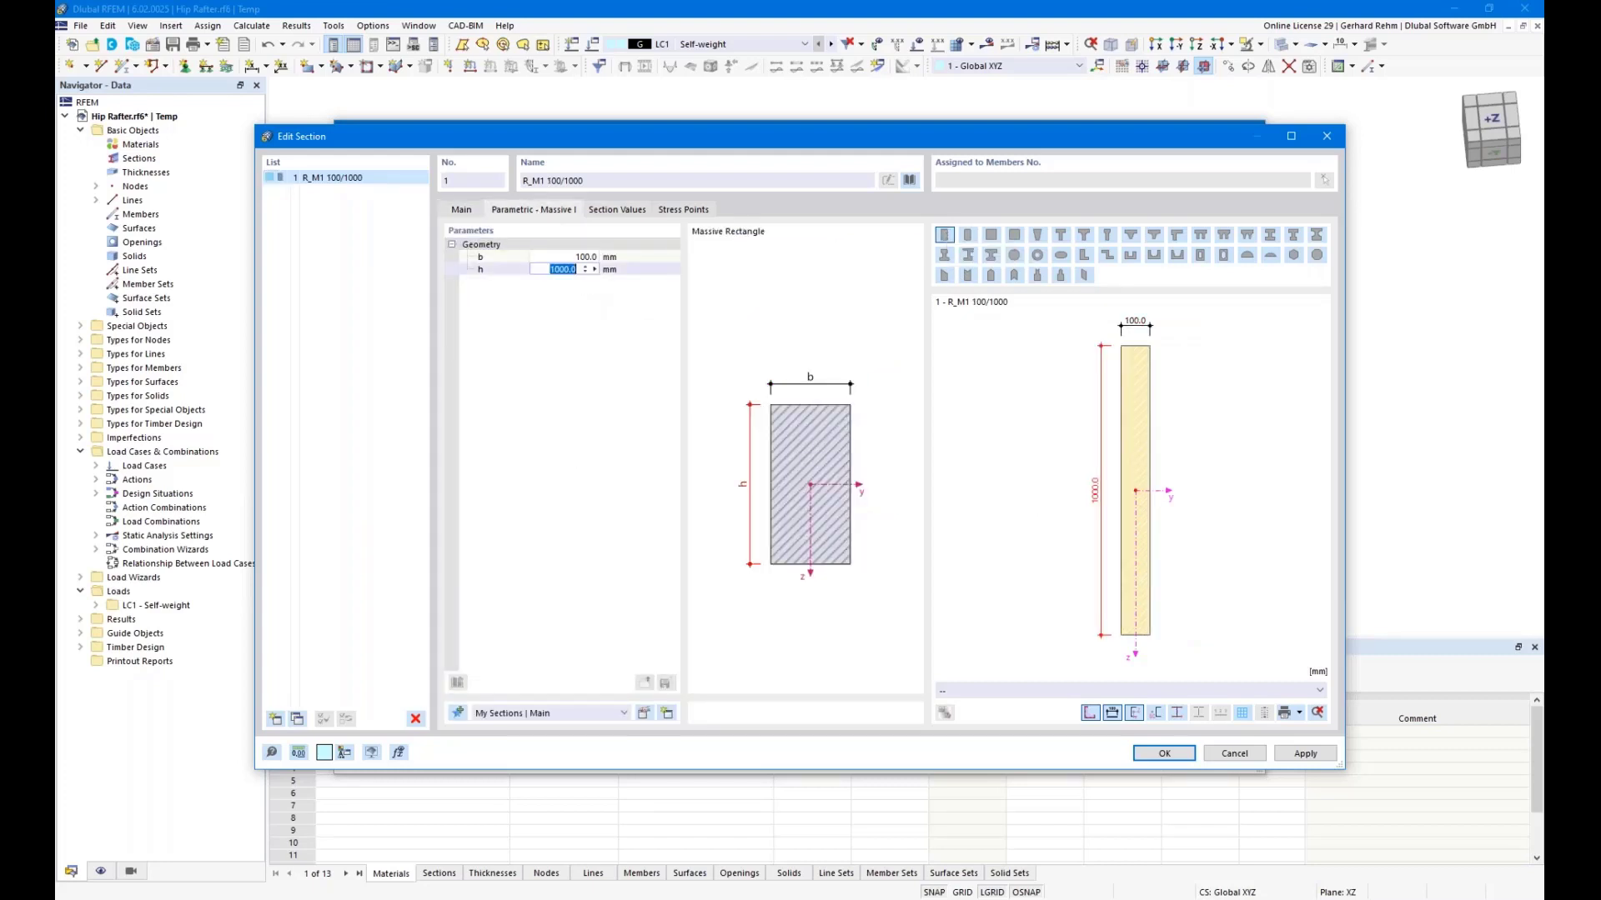
pyautogui.write('240')
pyautogui.click(462, 211)
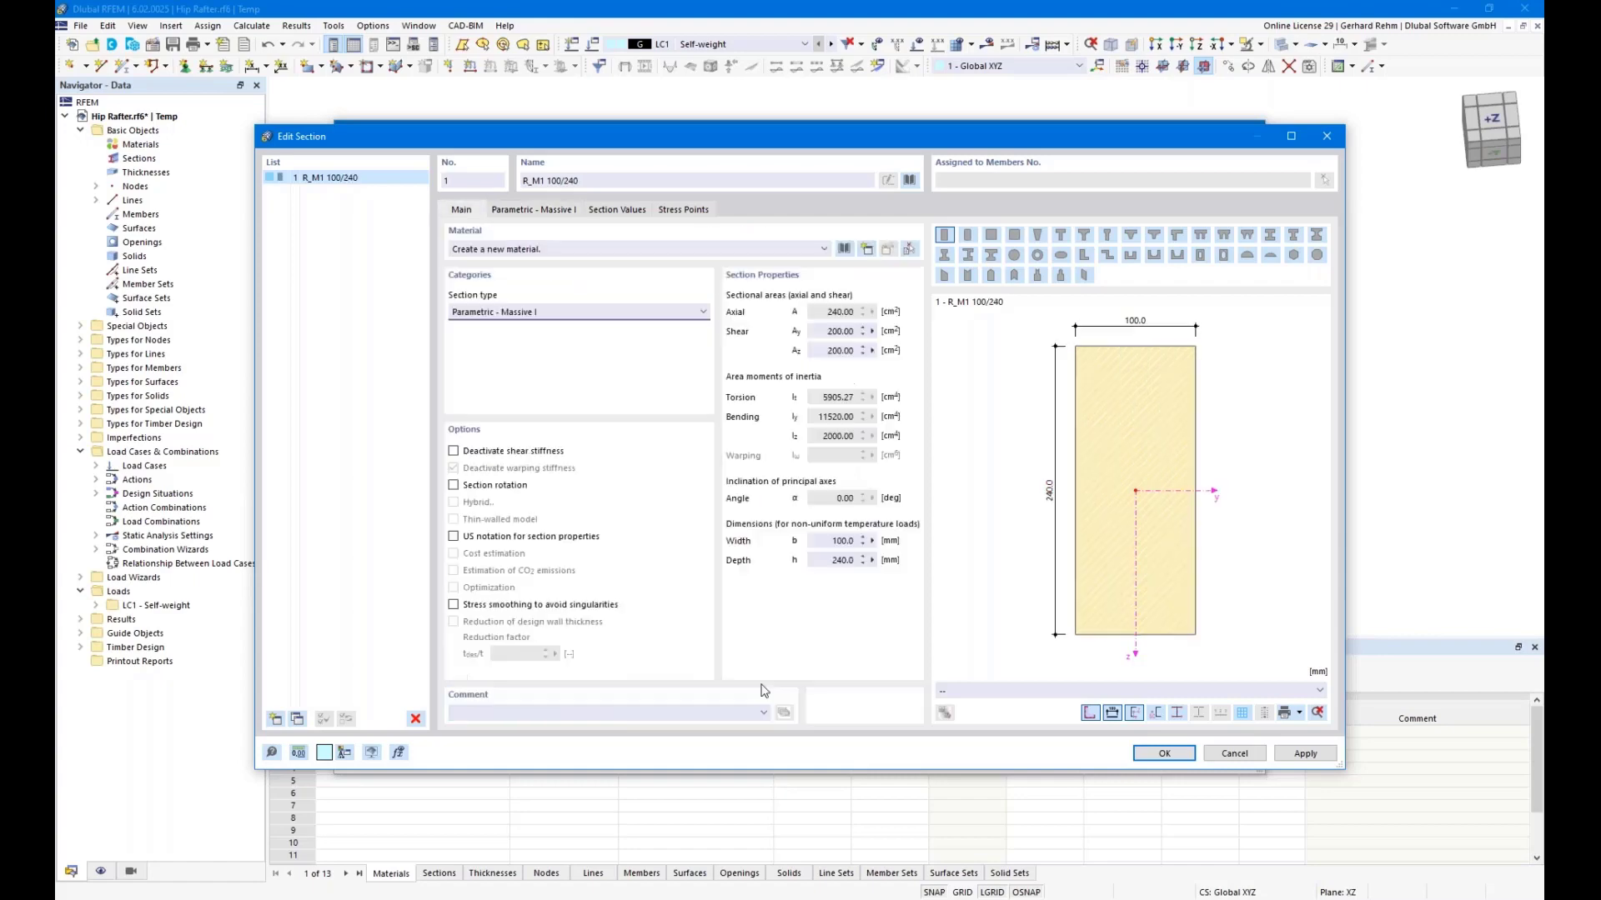
# Assign the glulam timber material GL24h to EN 14080:2013-08 to the section and create the member on the hip line.
pyautogui.click(844, 249)
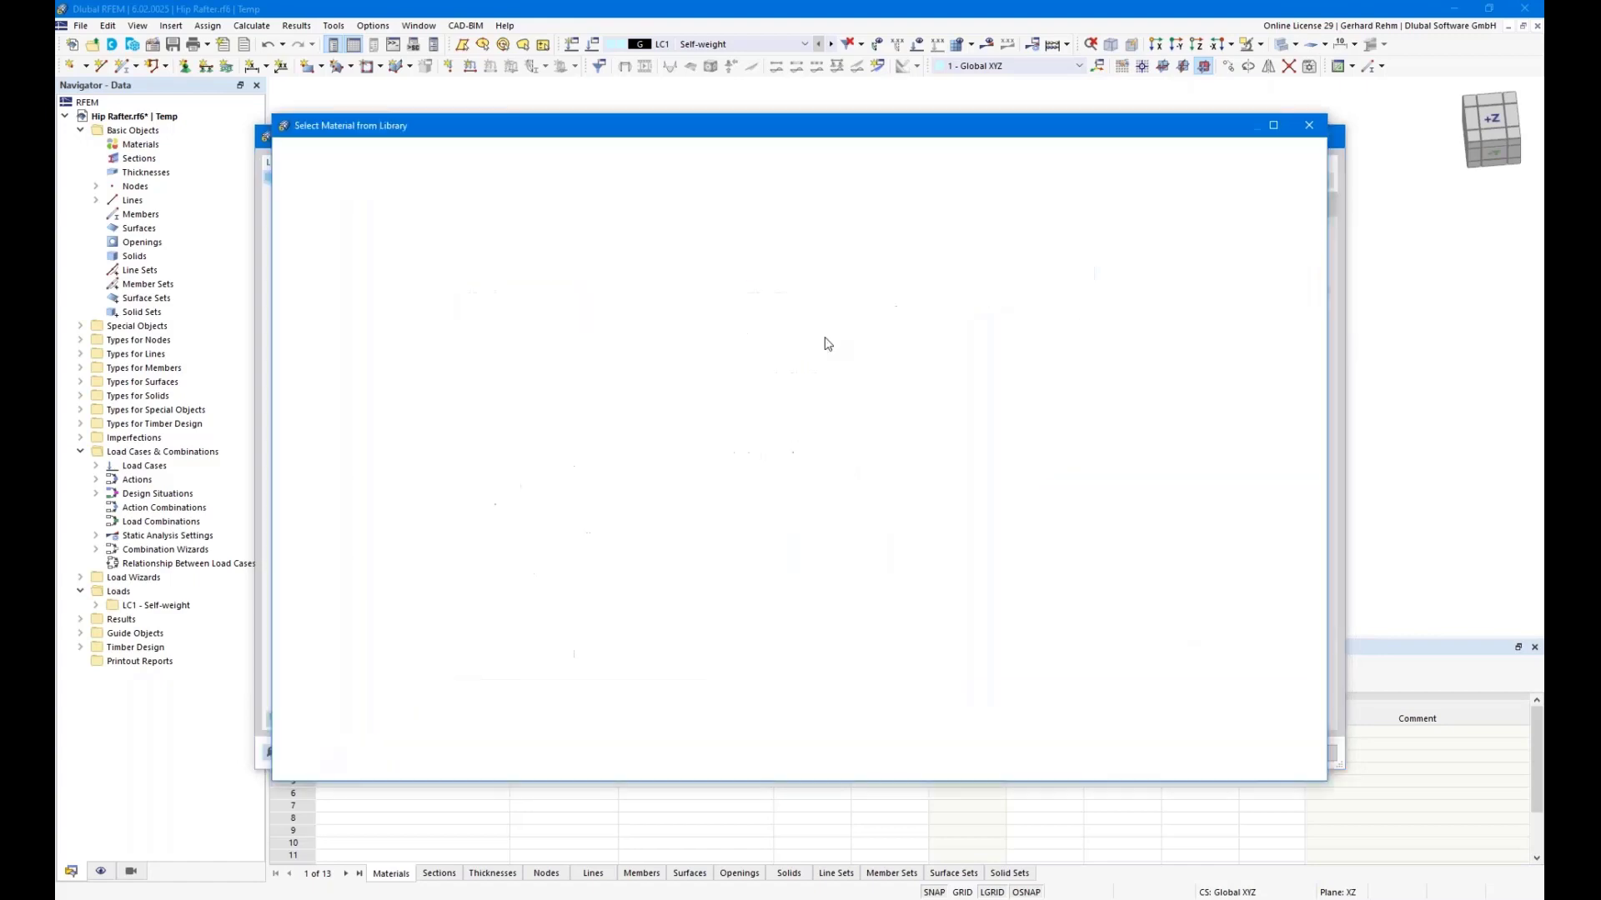
pyautogui.click(509, 731)
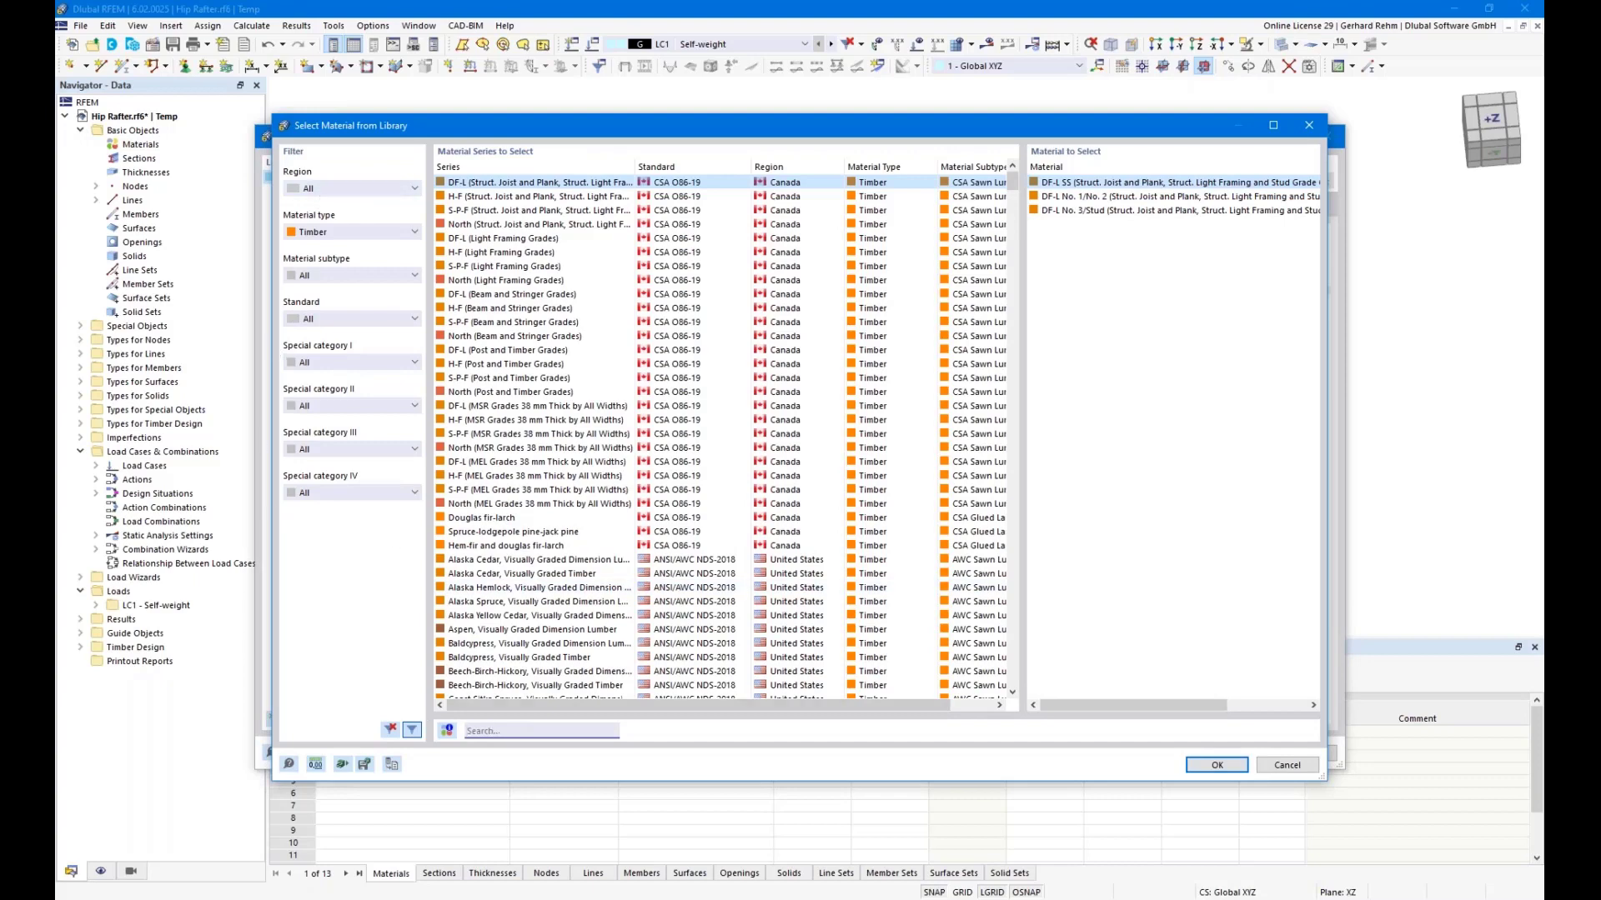
pyautogui.write('gl24h')
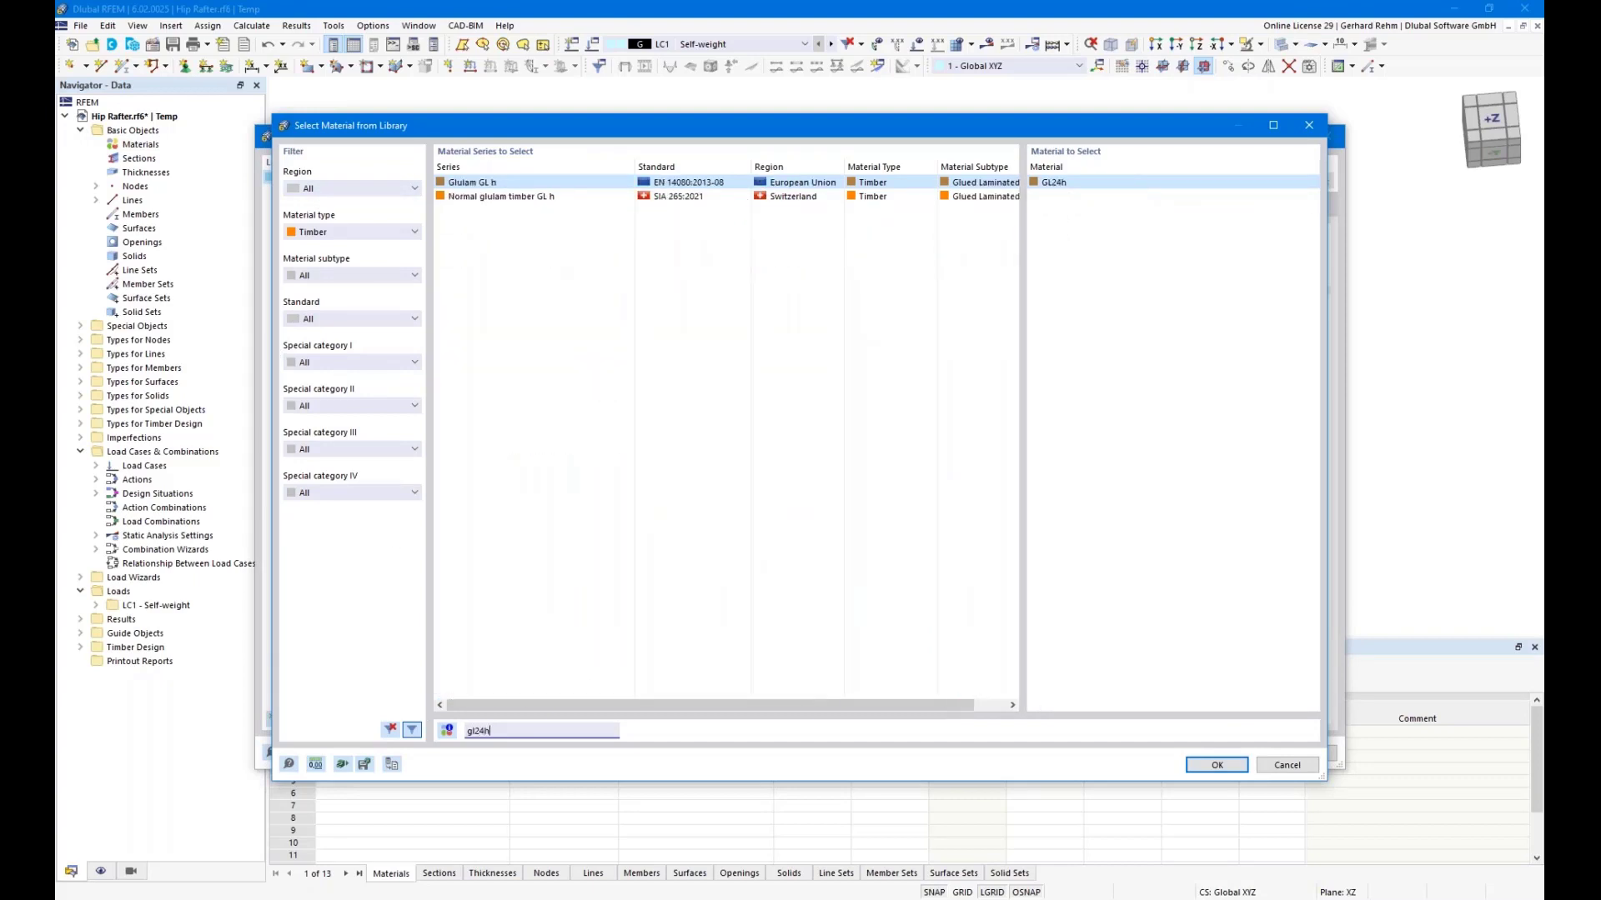
pyautogui.doubleClick(1064, 186)
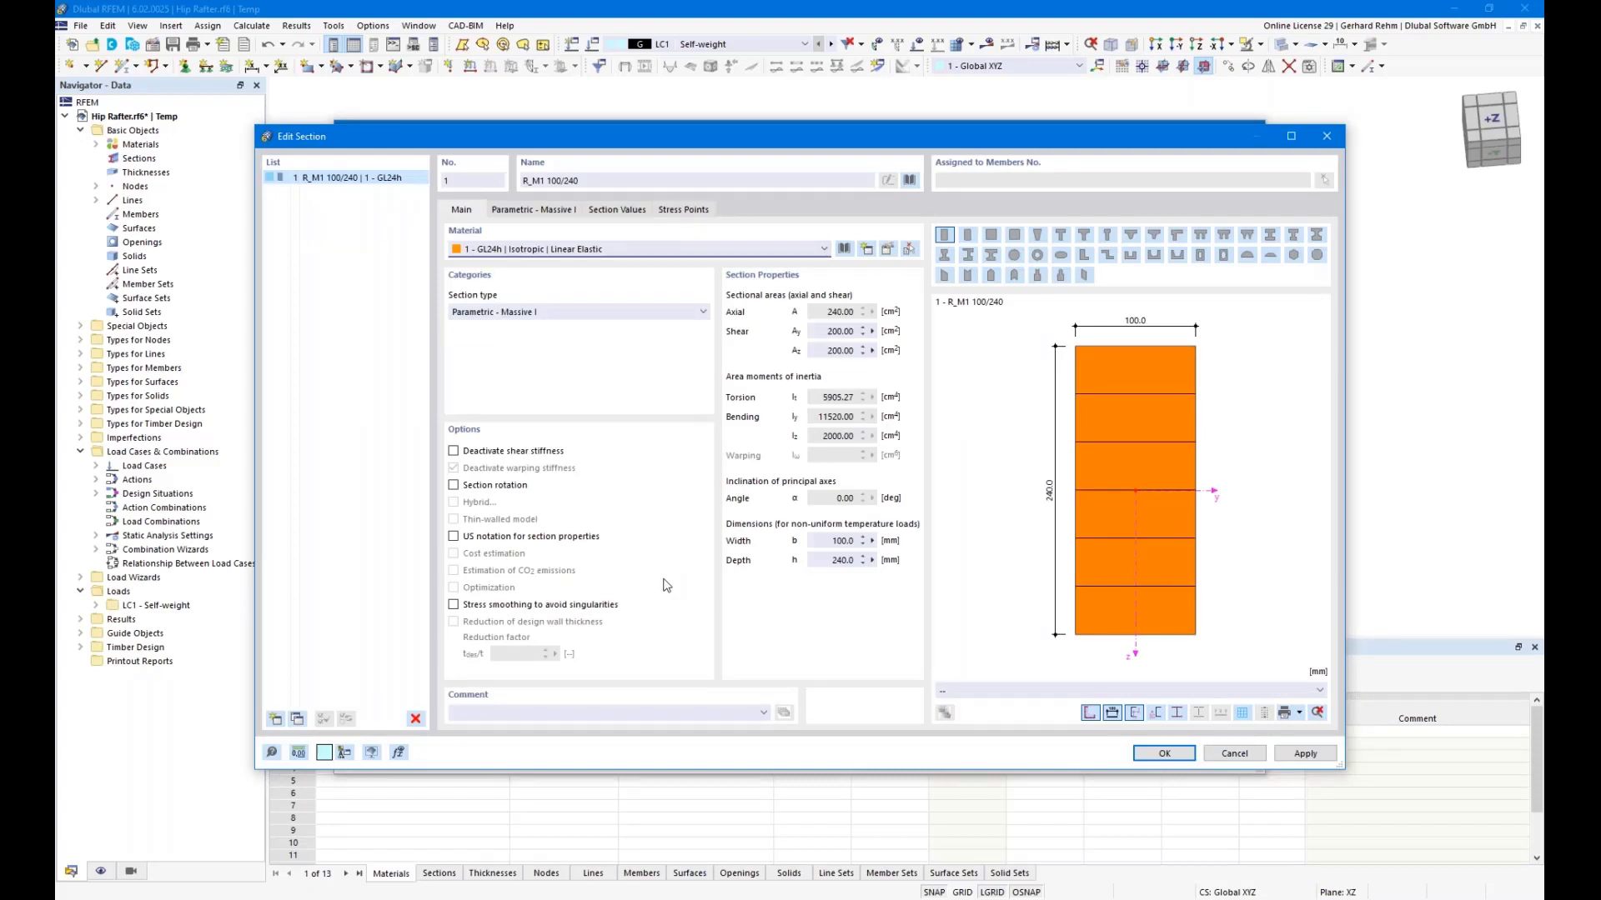
pyautogui.click(1164, 754)
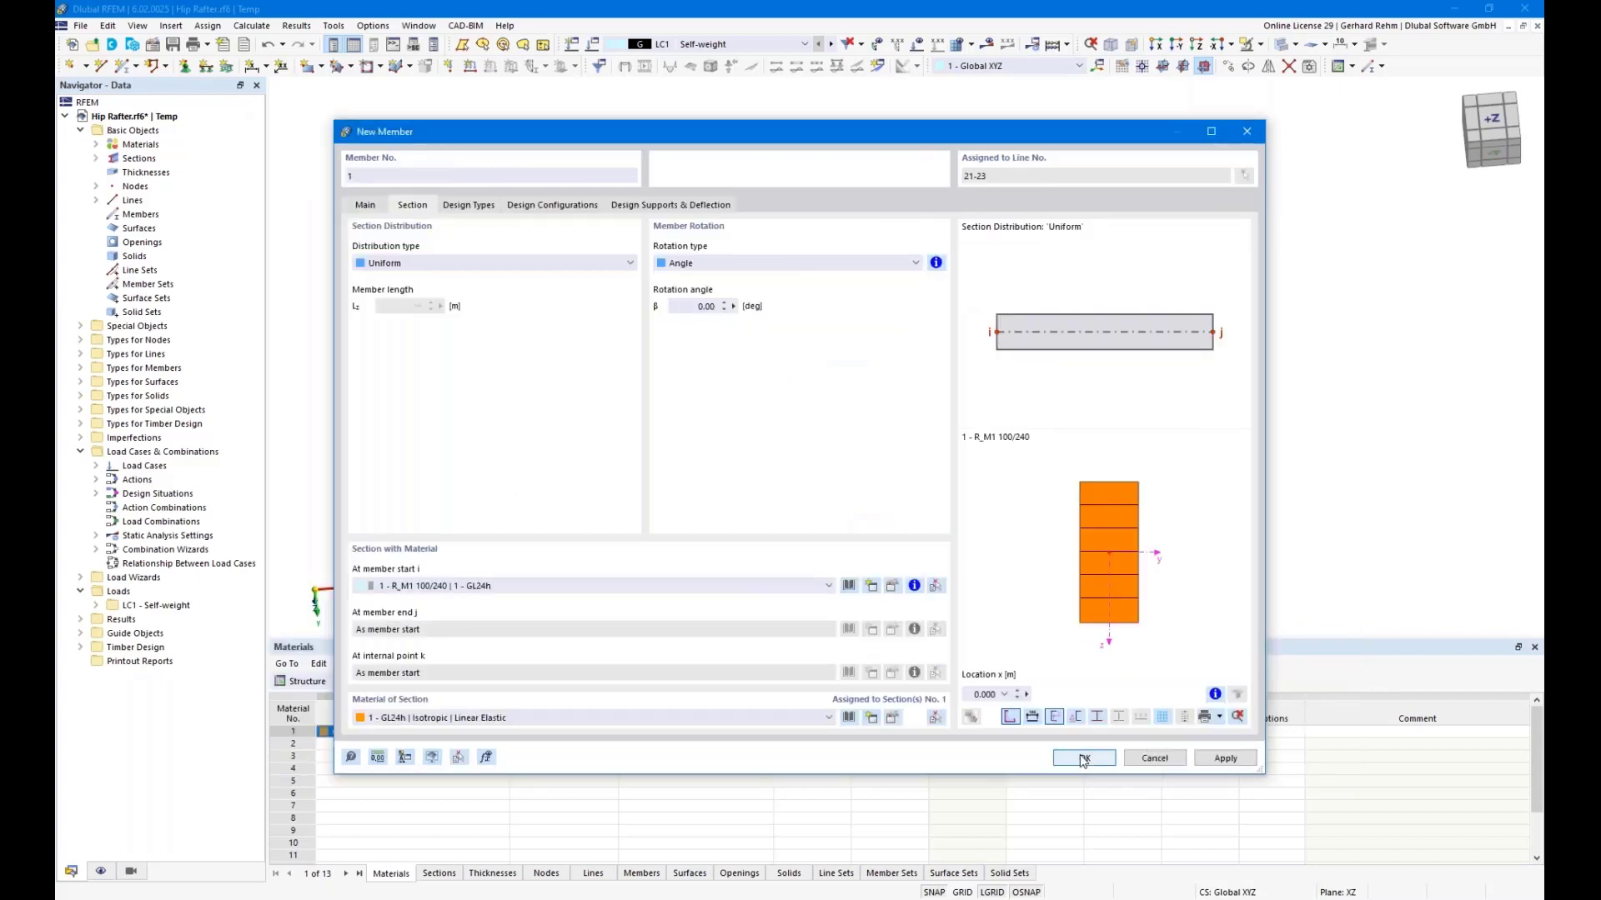
pyautogui.click(1083, 759)
pyautogui.click(1062, 732)
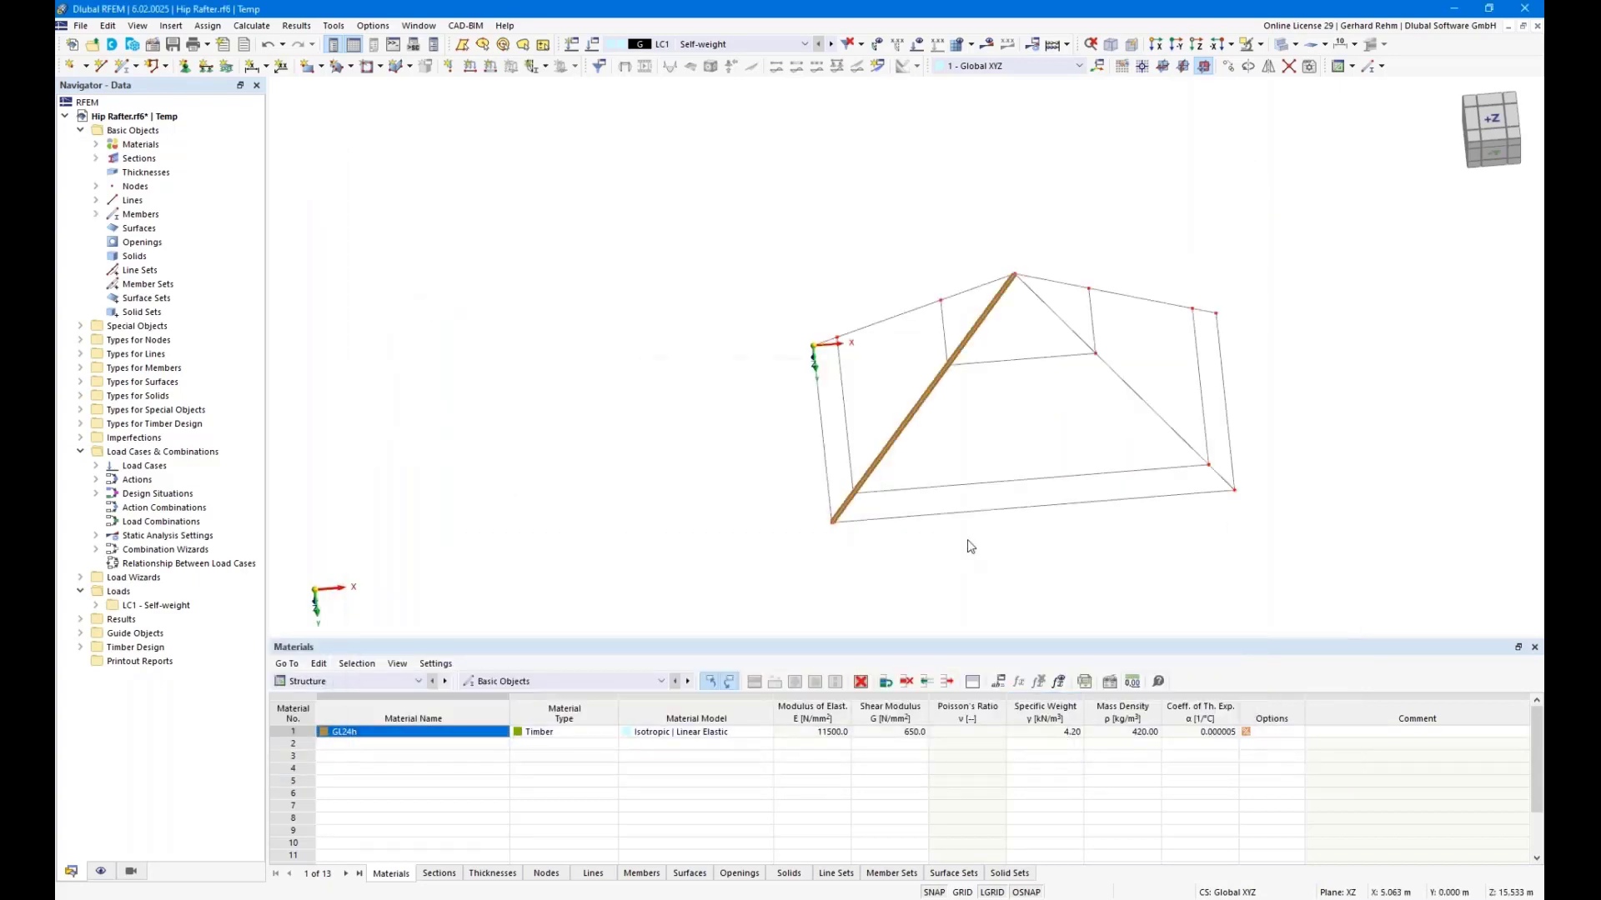
pyautogui.moveTo(1093, 558); pyautogui.dragTo(987, 450, button='middle')
pyautogui.rightClick(986, 450)
pyautogui.click(950, 417)
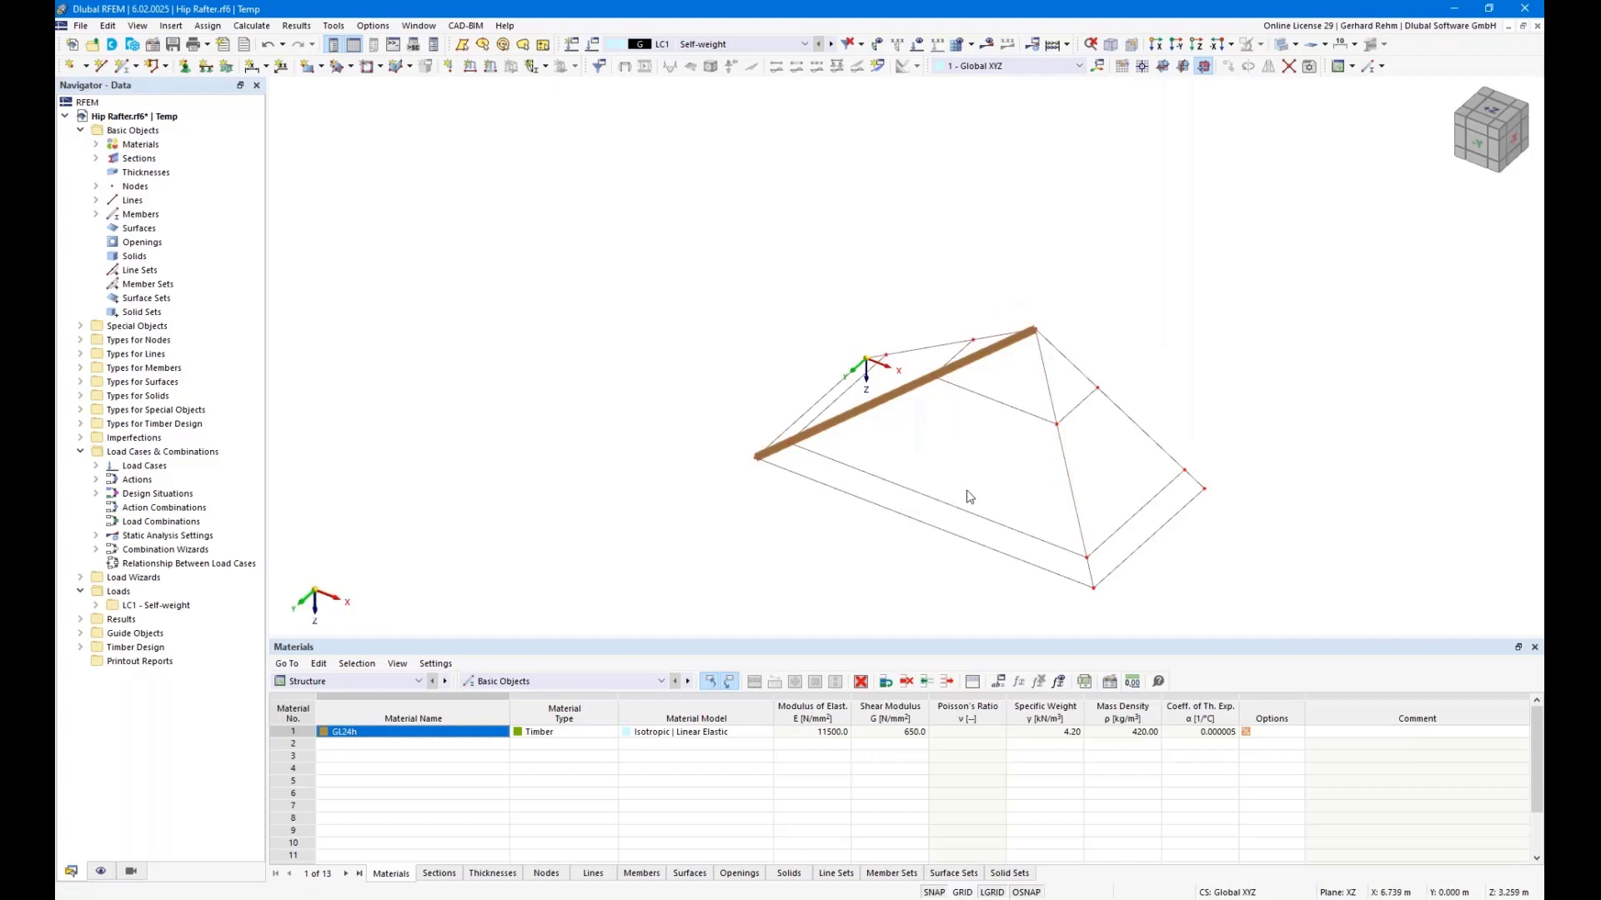
pyautogui.moveTo(966, 482); pyautogui.dragTo(1168, 450, button='right')
pyautogui.click(1054, 419)
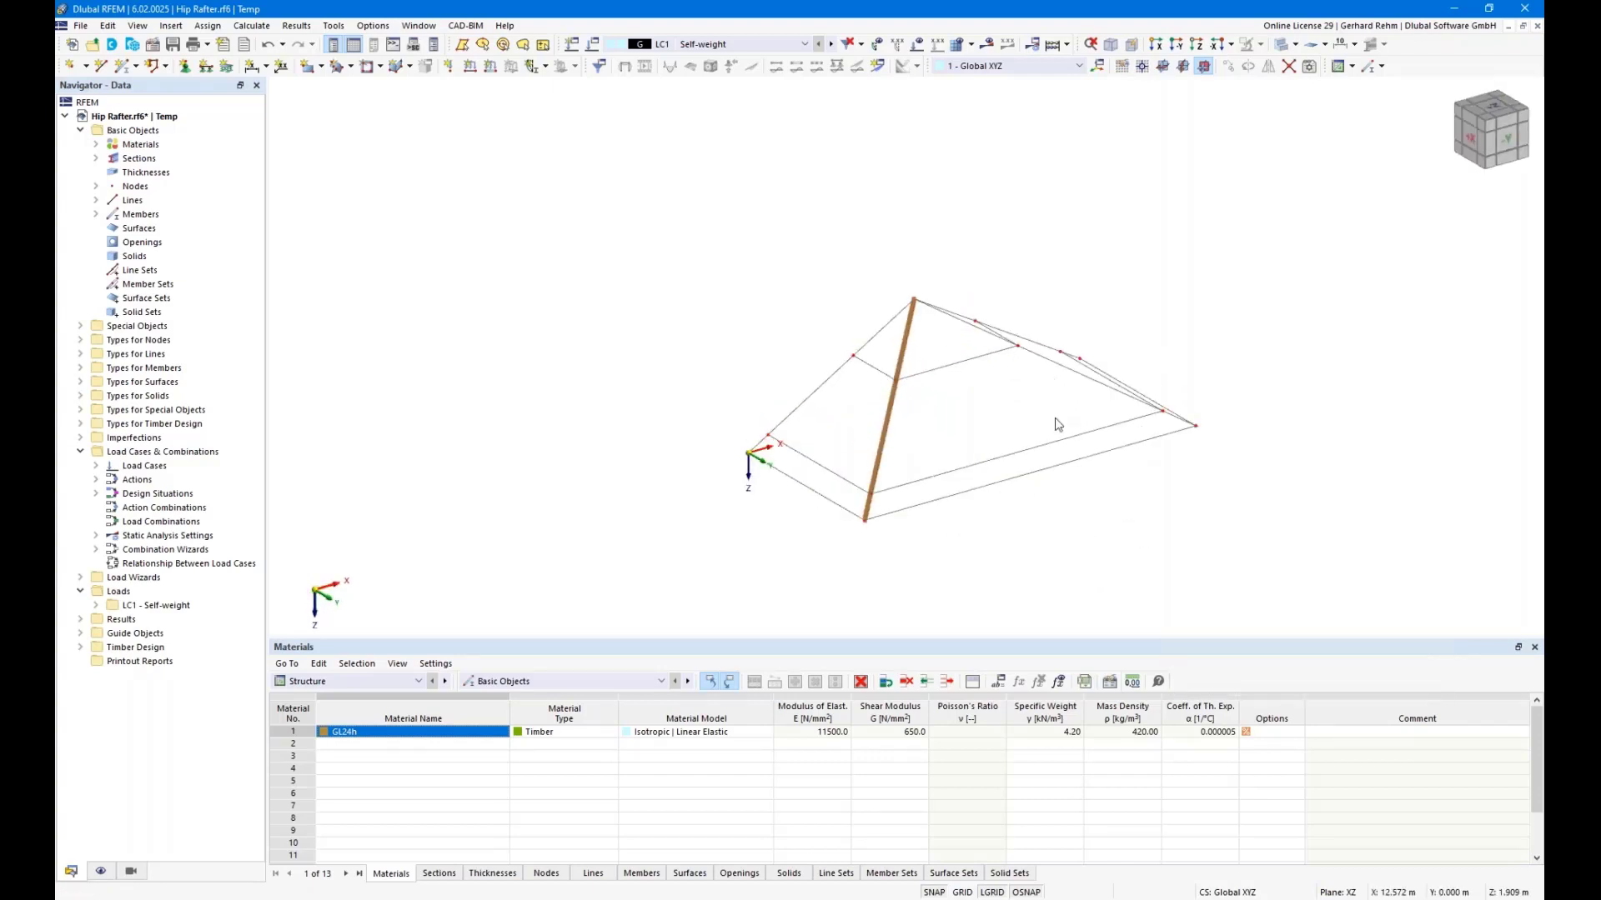
pyautogui.moveTo(1314, 368); pyautogui.dragTo(1067, 444, button='right')
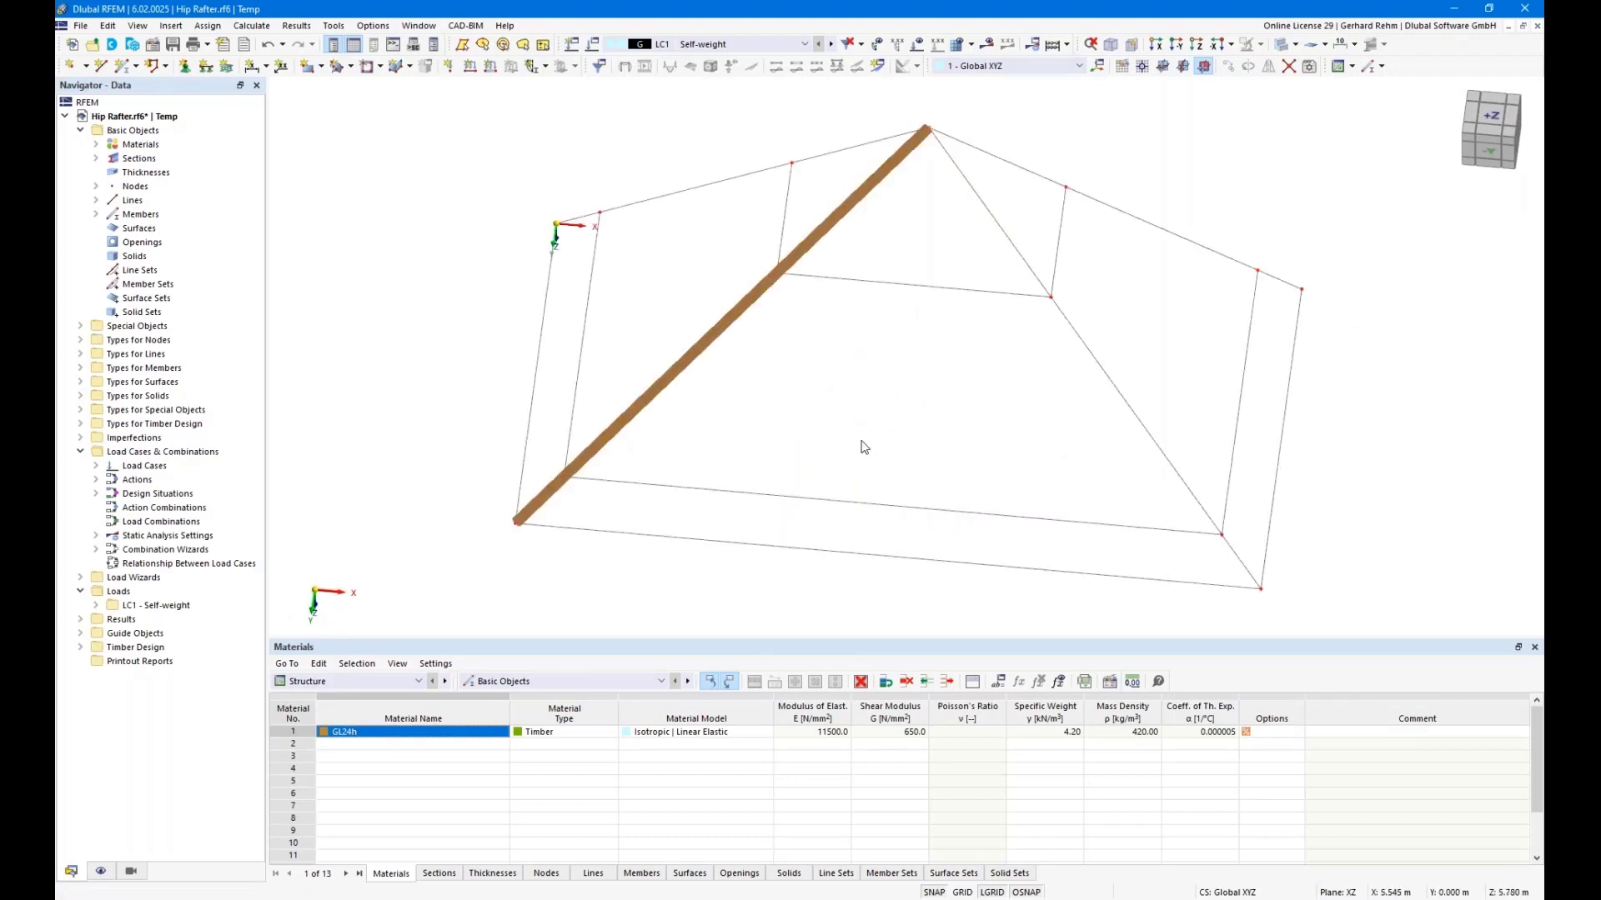
# Create a nodal support restraining all translations and rotation about X, rotated -45° about Z', and assign it to the rafter's lower inner node.
pyautogui.click(185, 67)
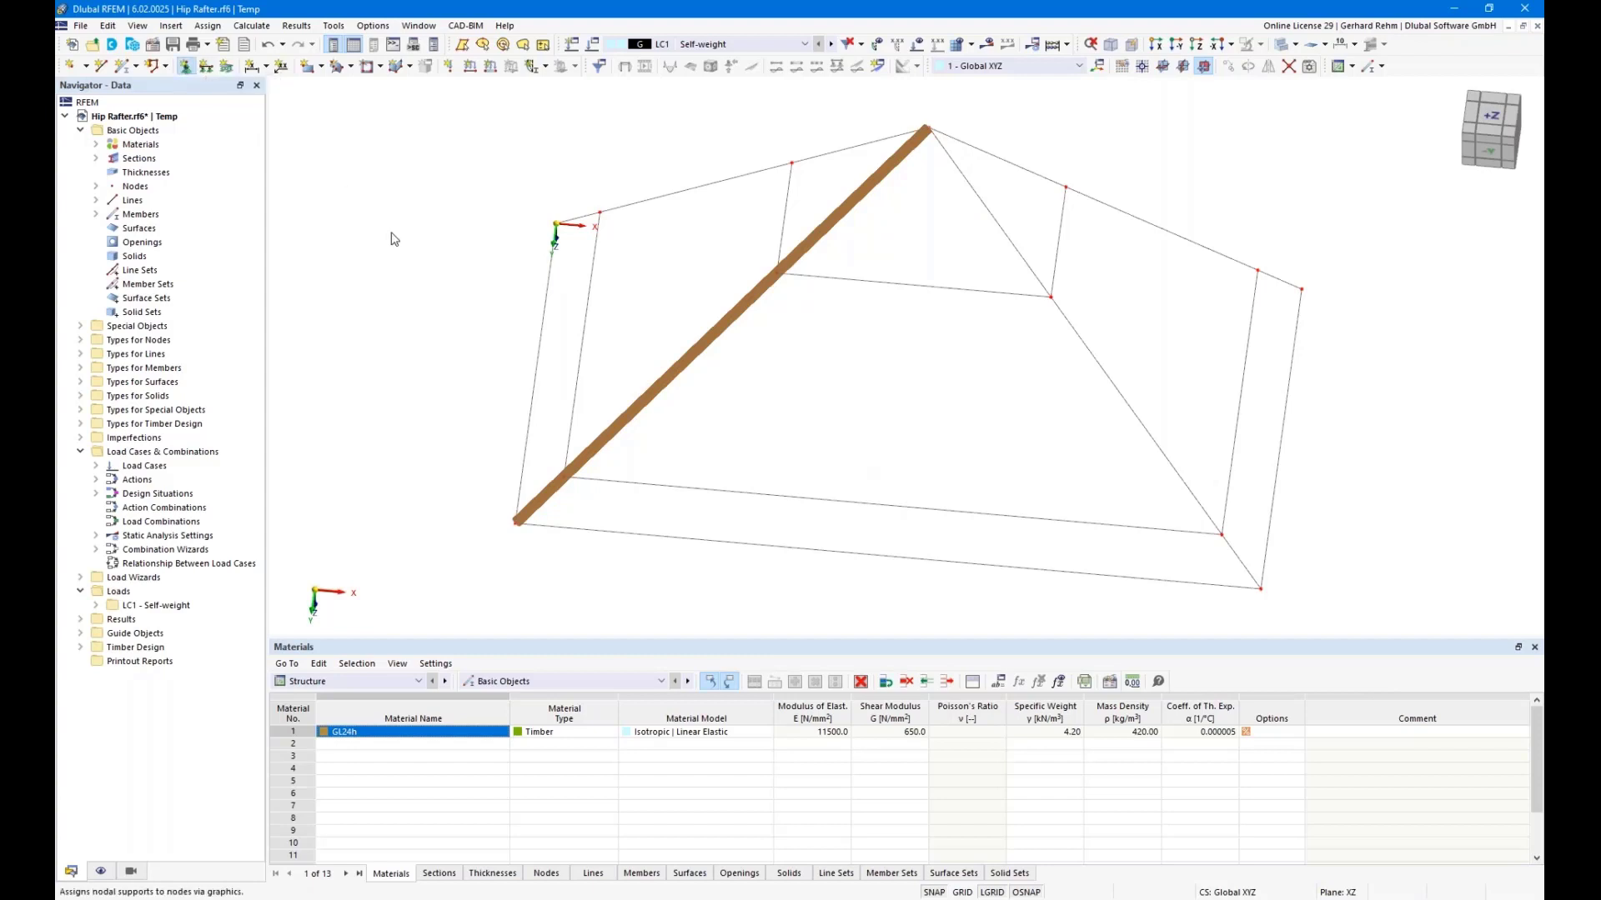
pyautogui.click(719, 403)
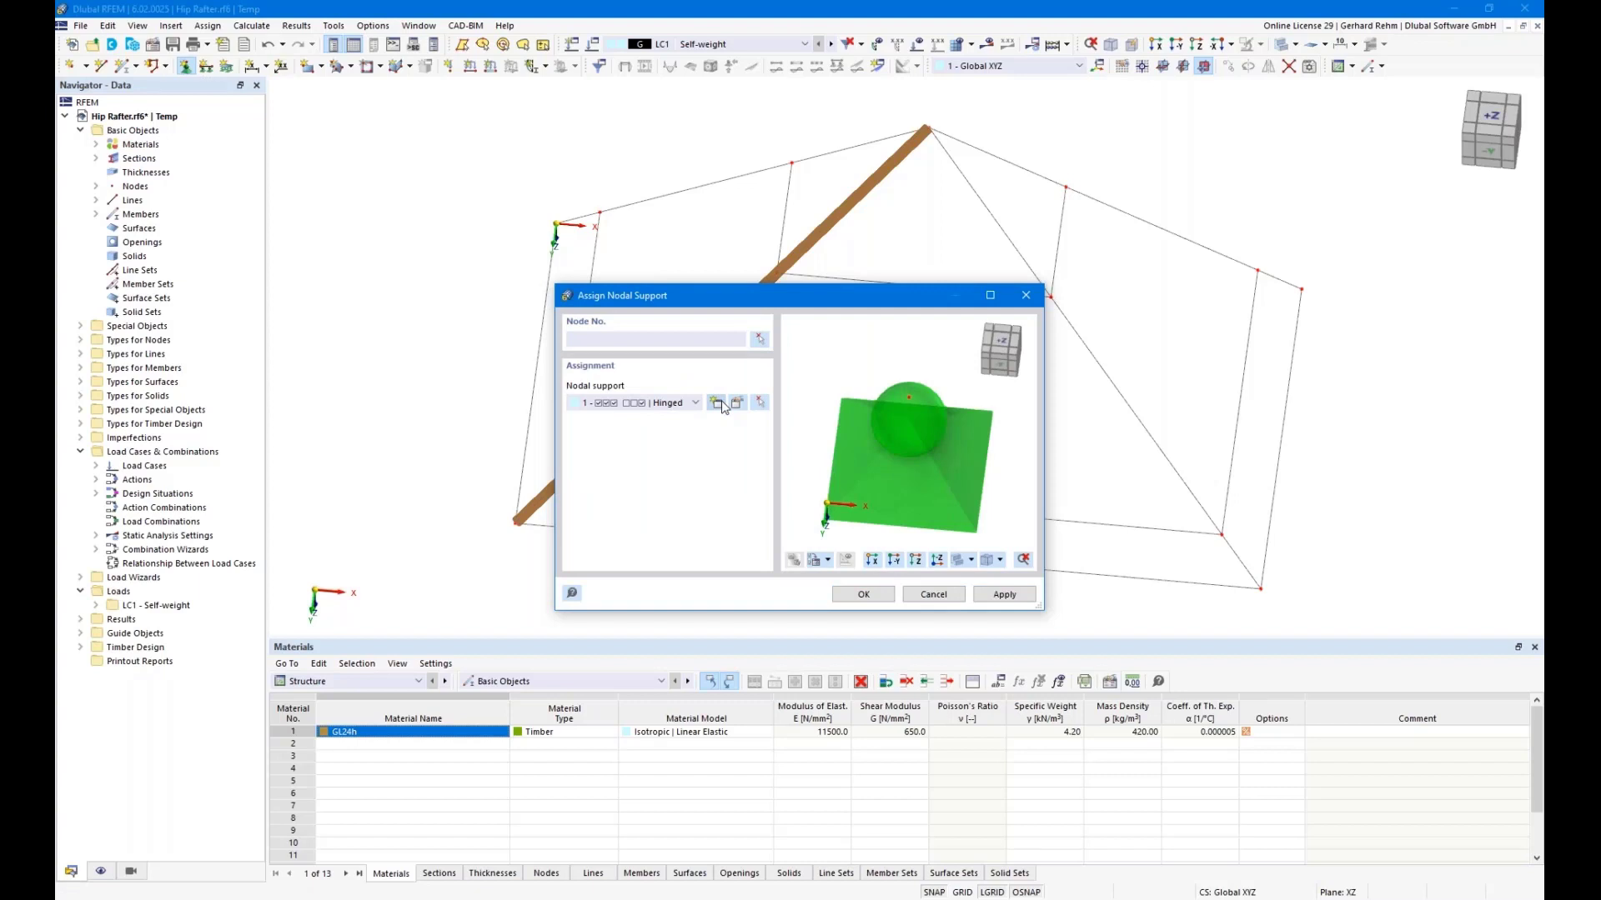
pyautogui.click(530, 396)
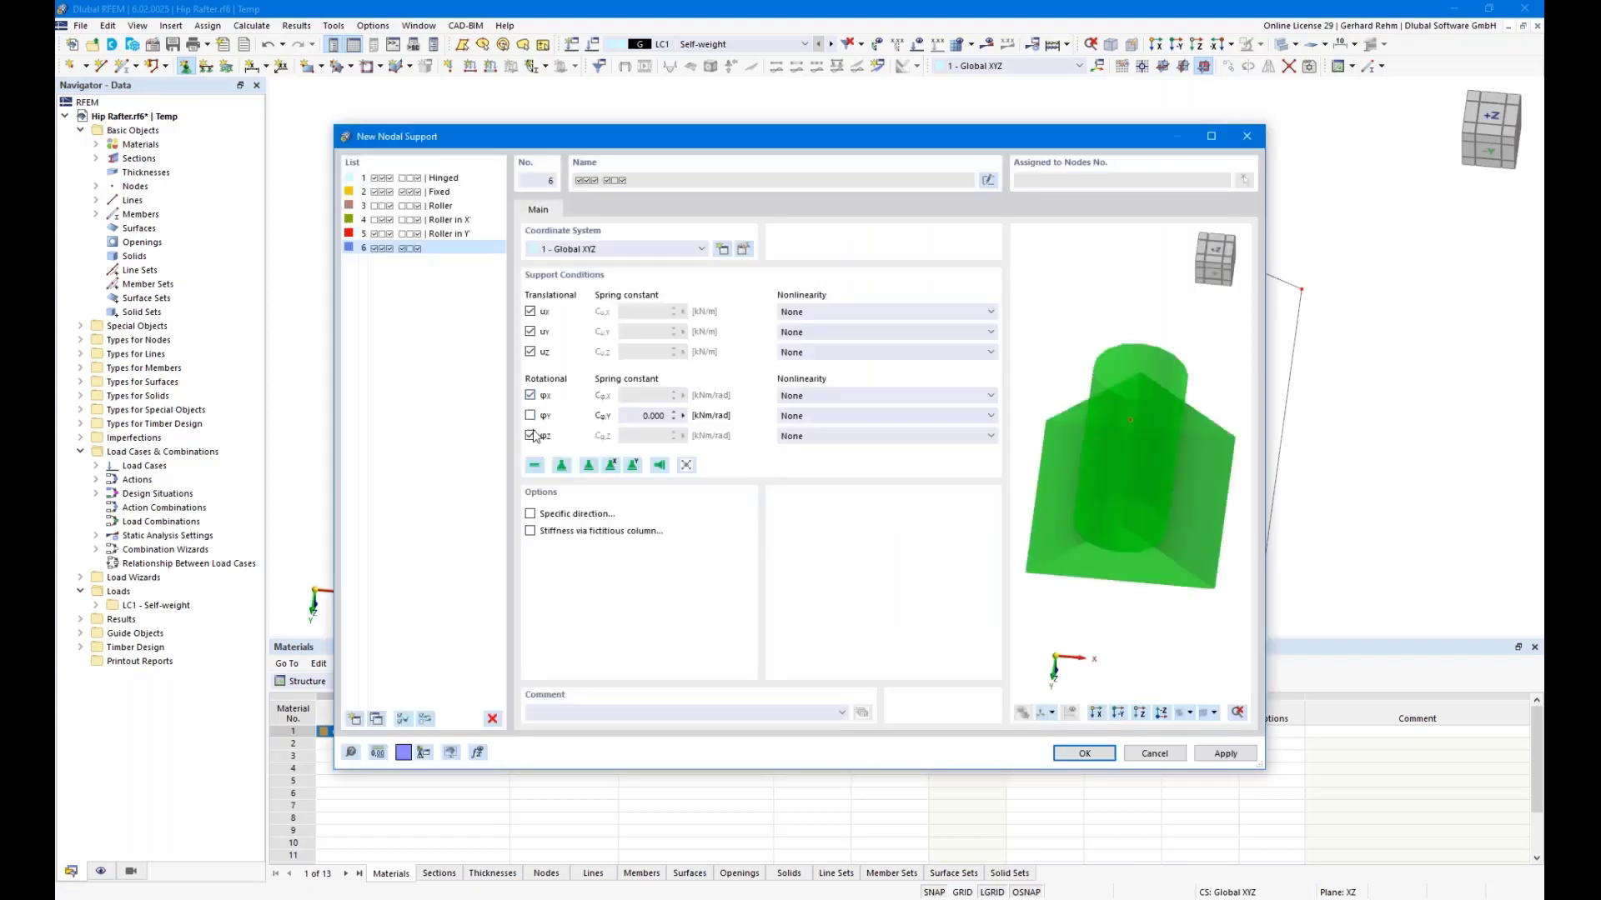
pyautogui.click(530, 513)
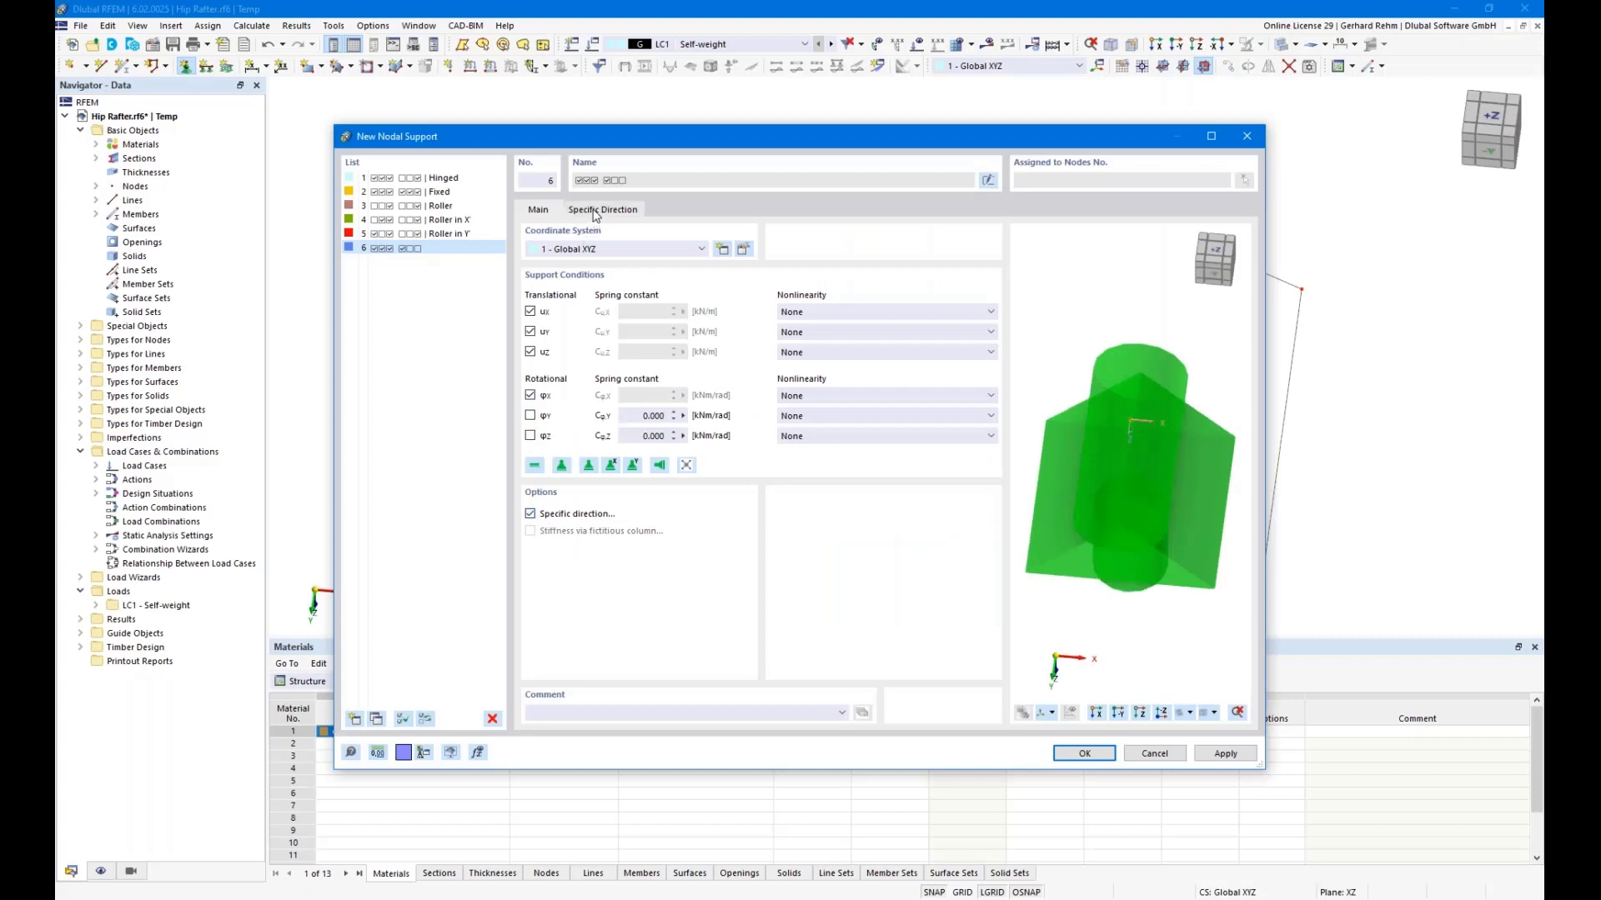
pyautogui.click(821, 351)
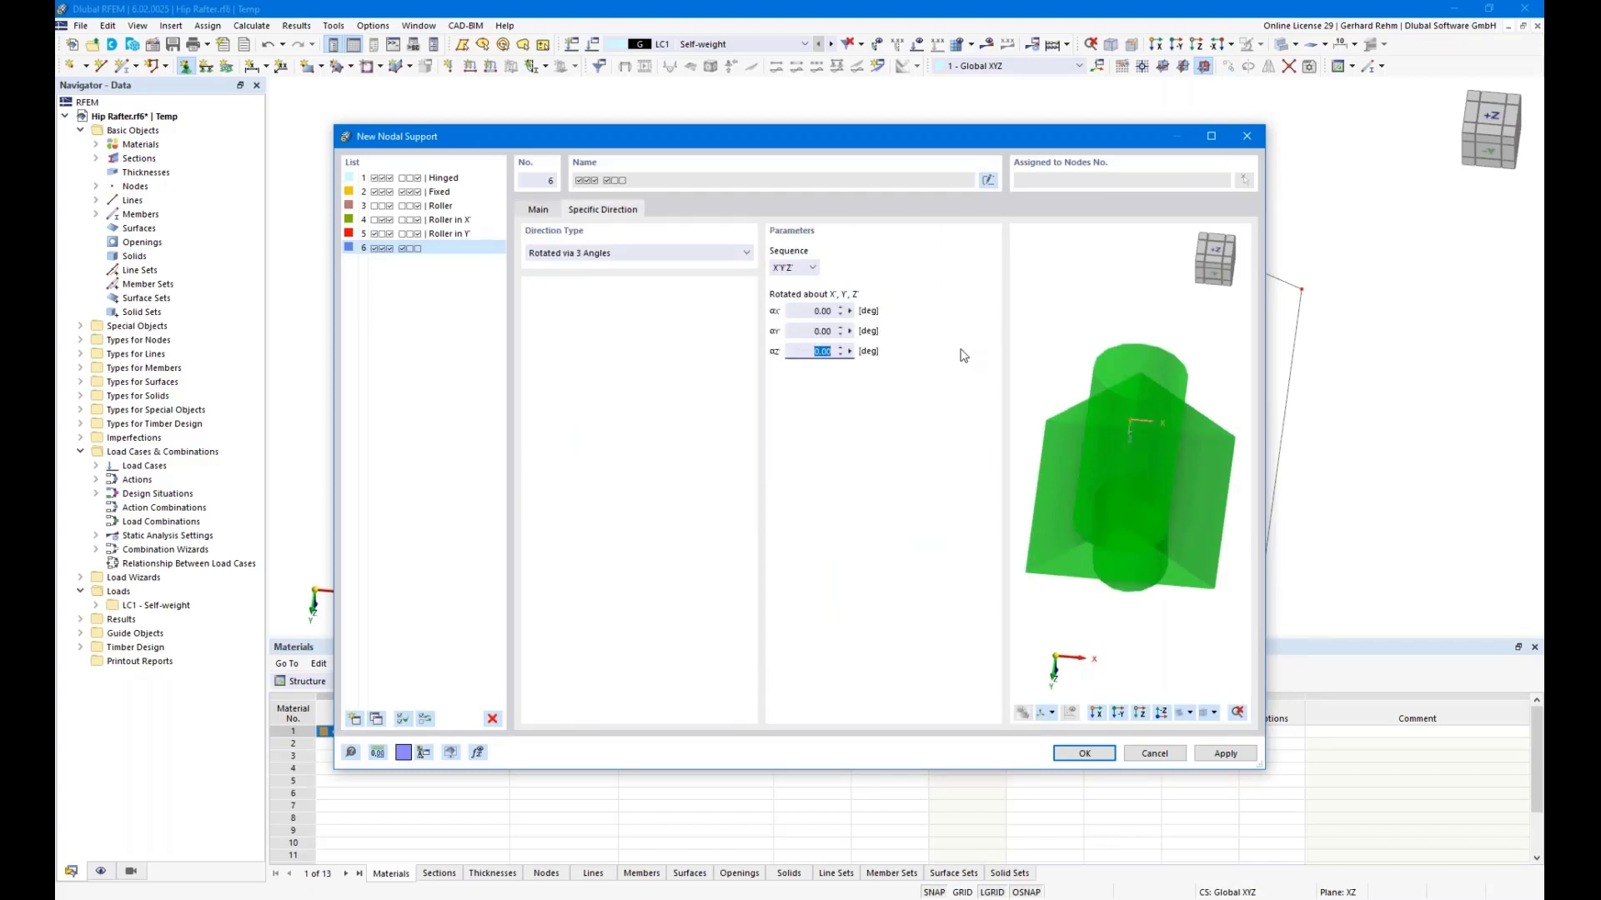
pyautogui.write('-45')
pyautogui.press('Return')
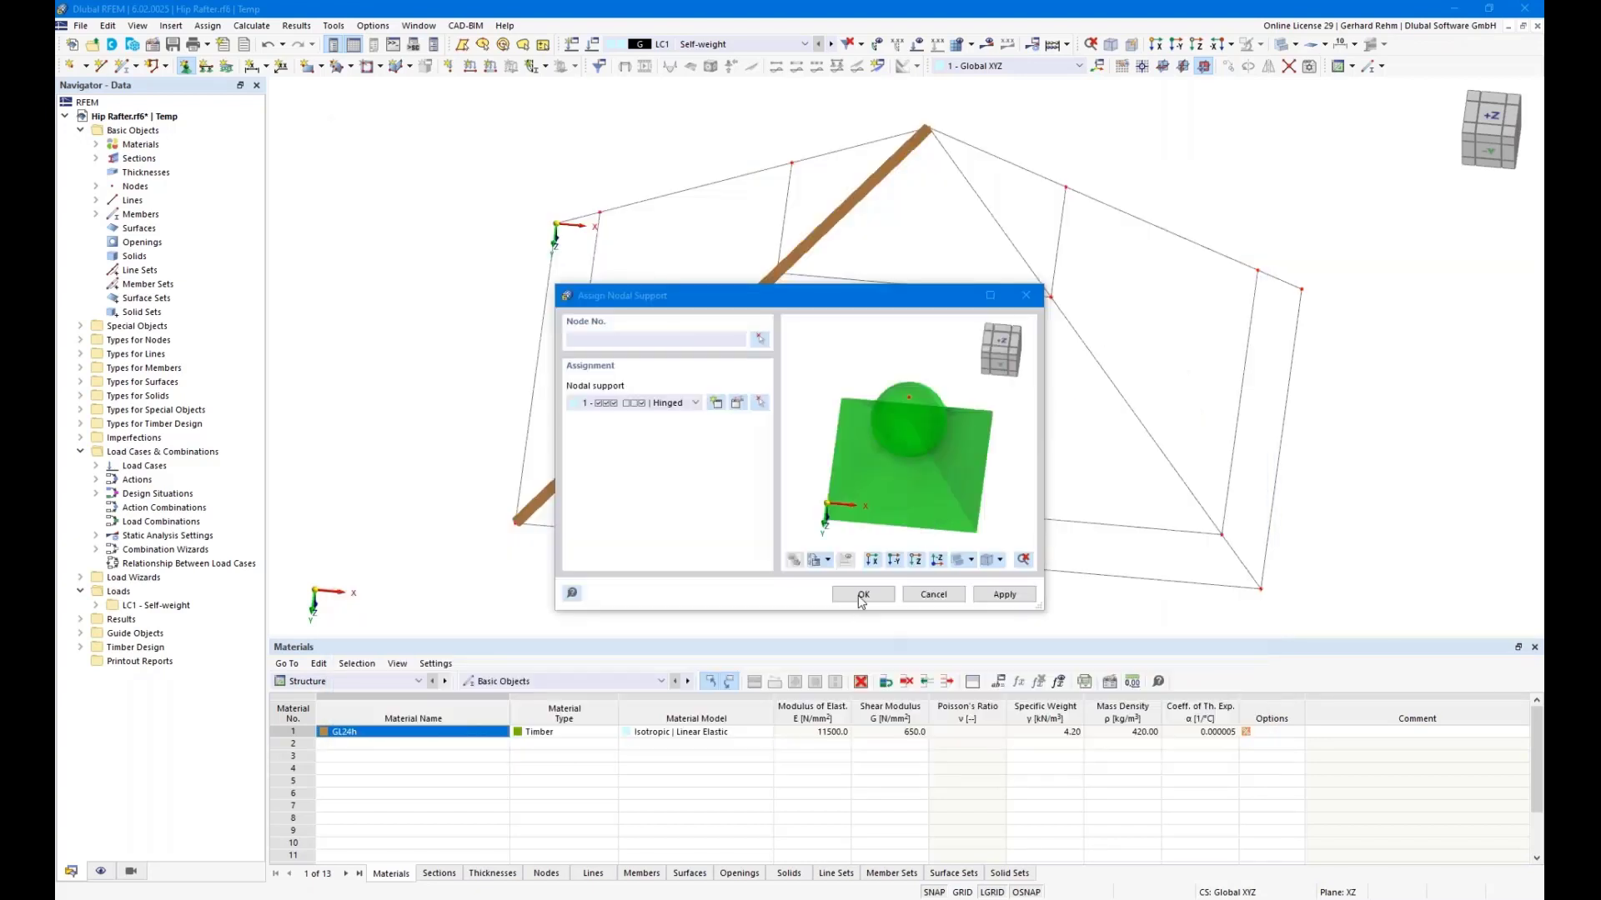
pyautogui.click(863, 596)
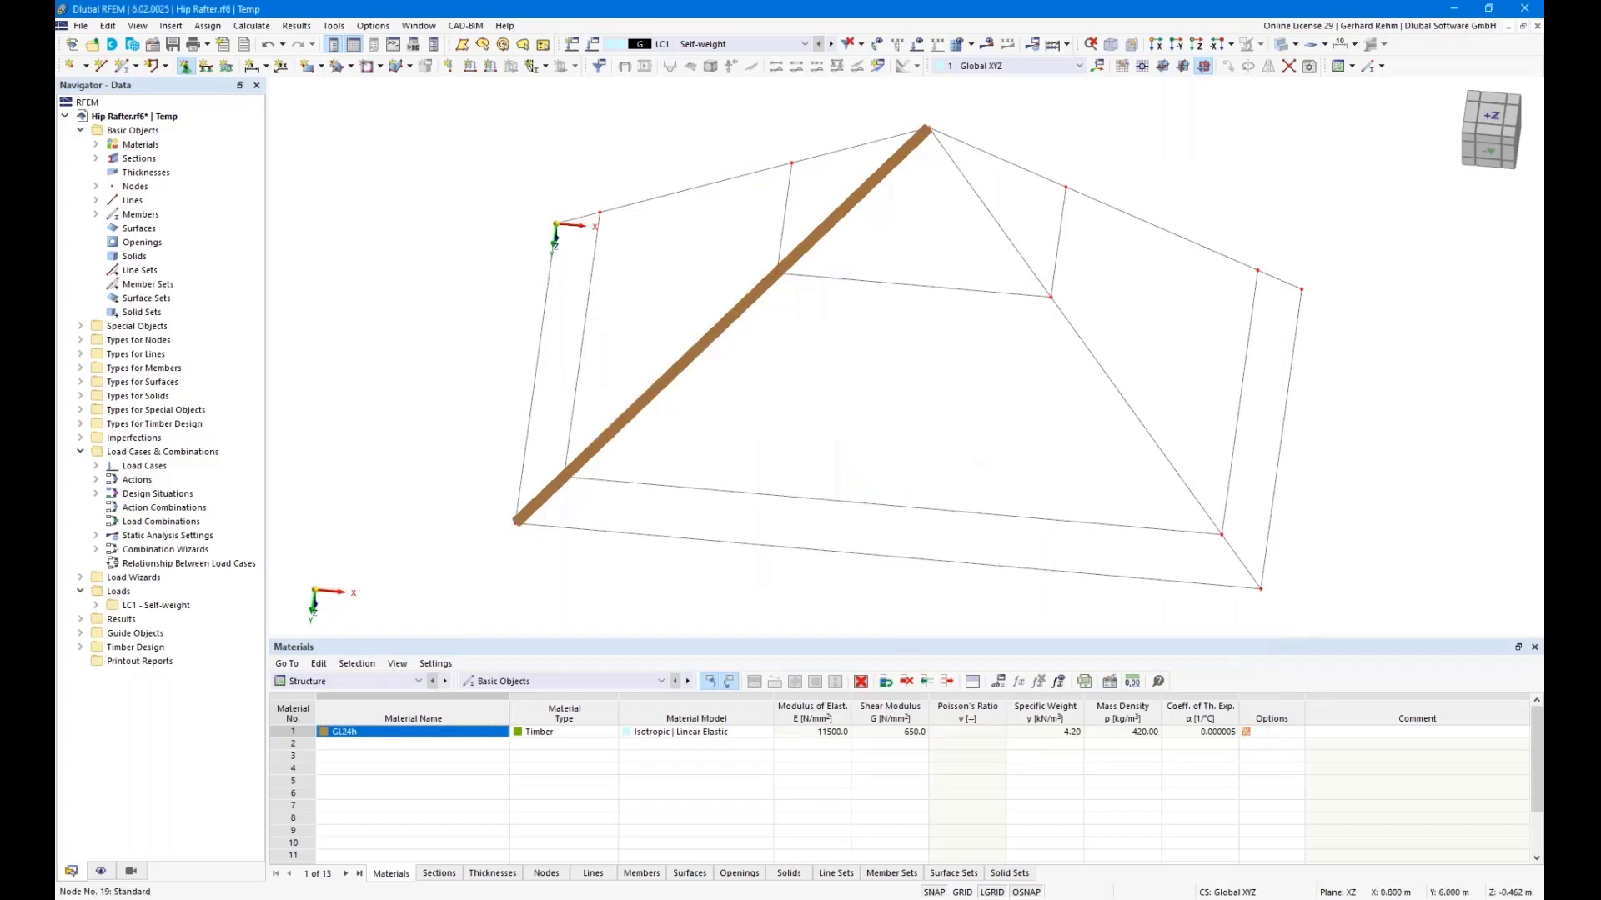
pyautogui.click(564, 472)
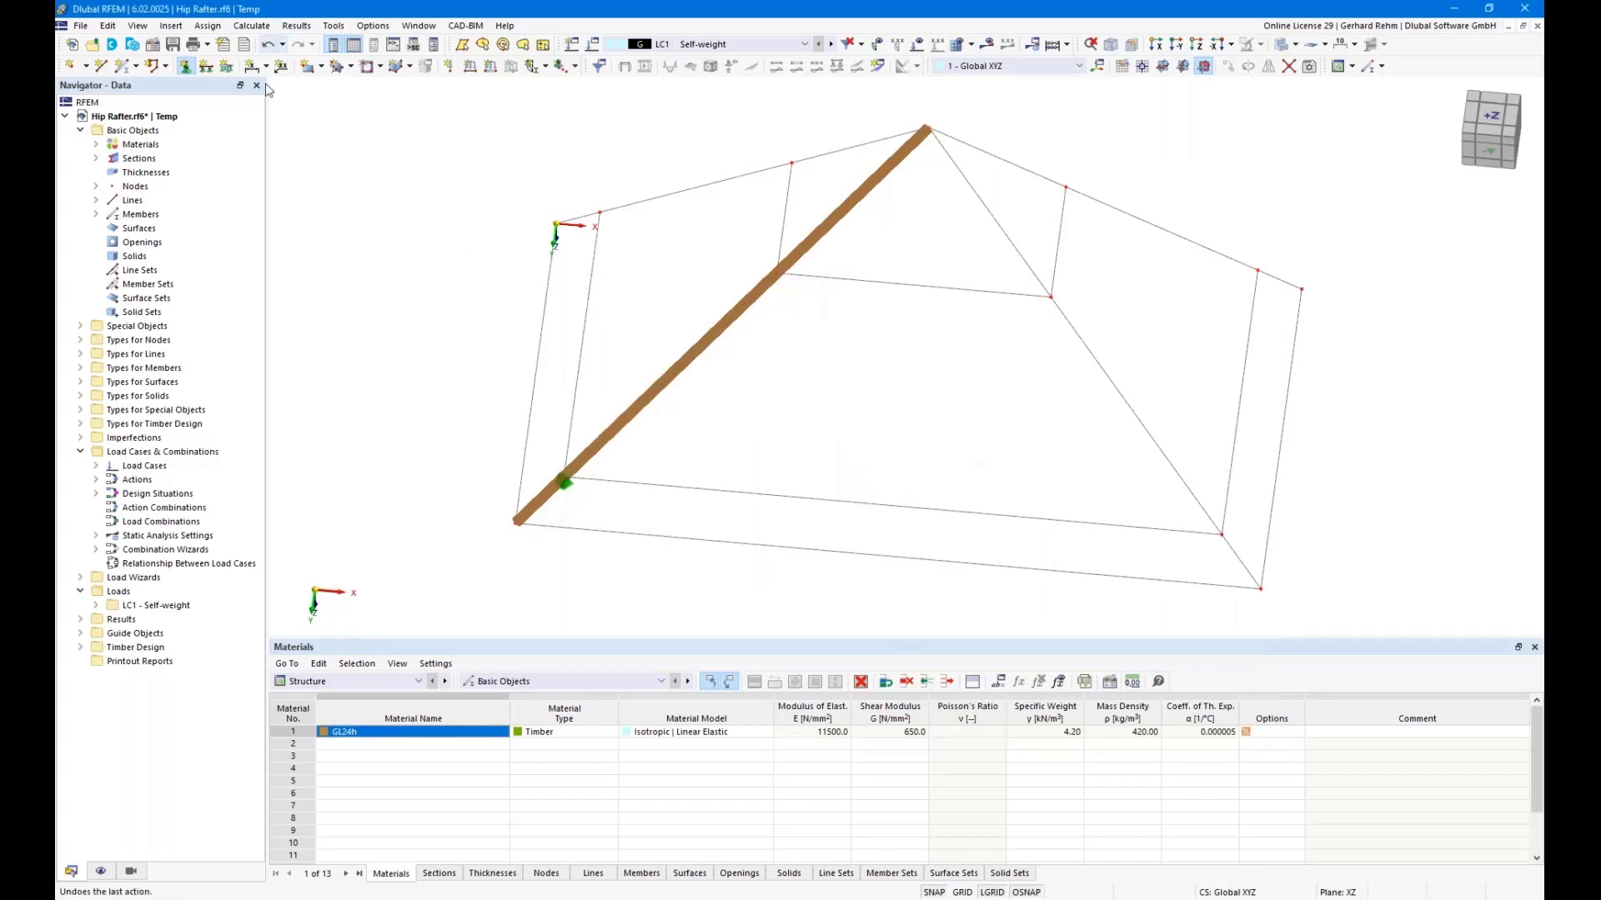
# Create another nodal support with uY, uZ and rotation about X restrained, uX and the other rotations free, rotated -45° about Z'.
pyautogui.click(185, 66)
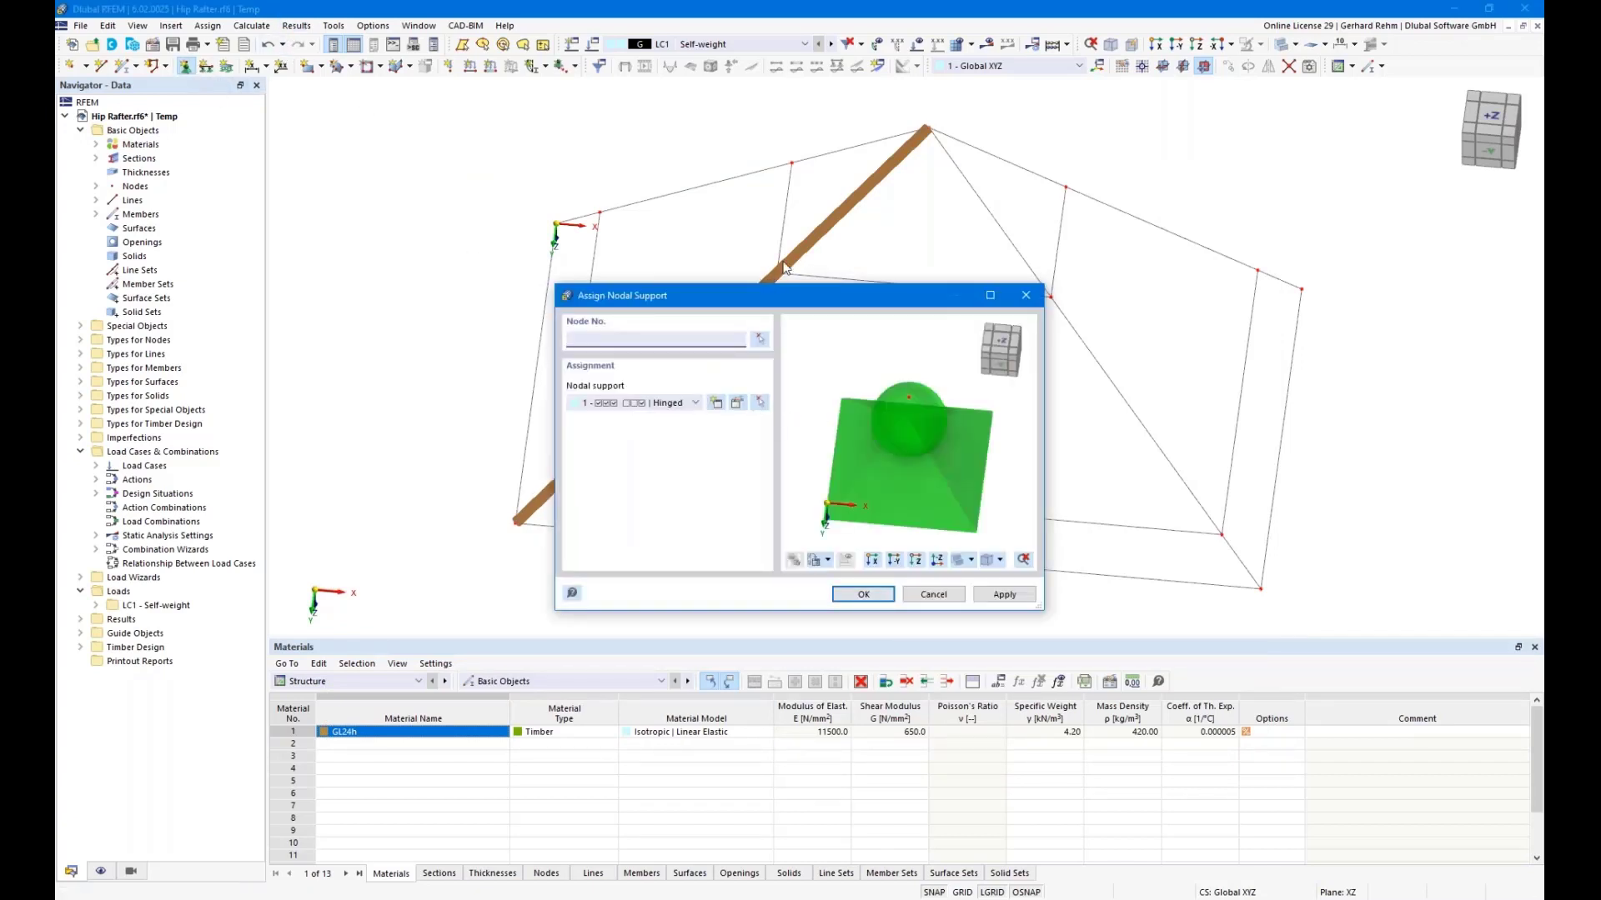
pyautogui.click(718, 406)
pyautogui.click(531, 435)
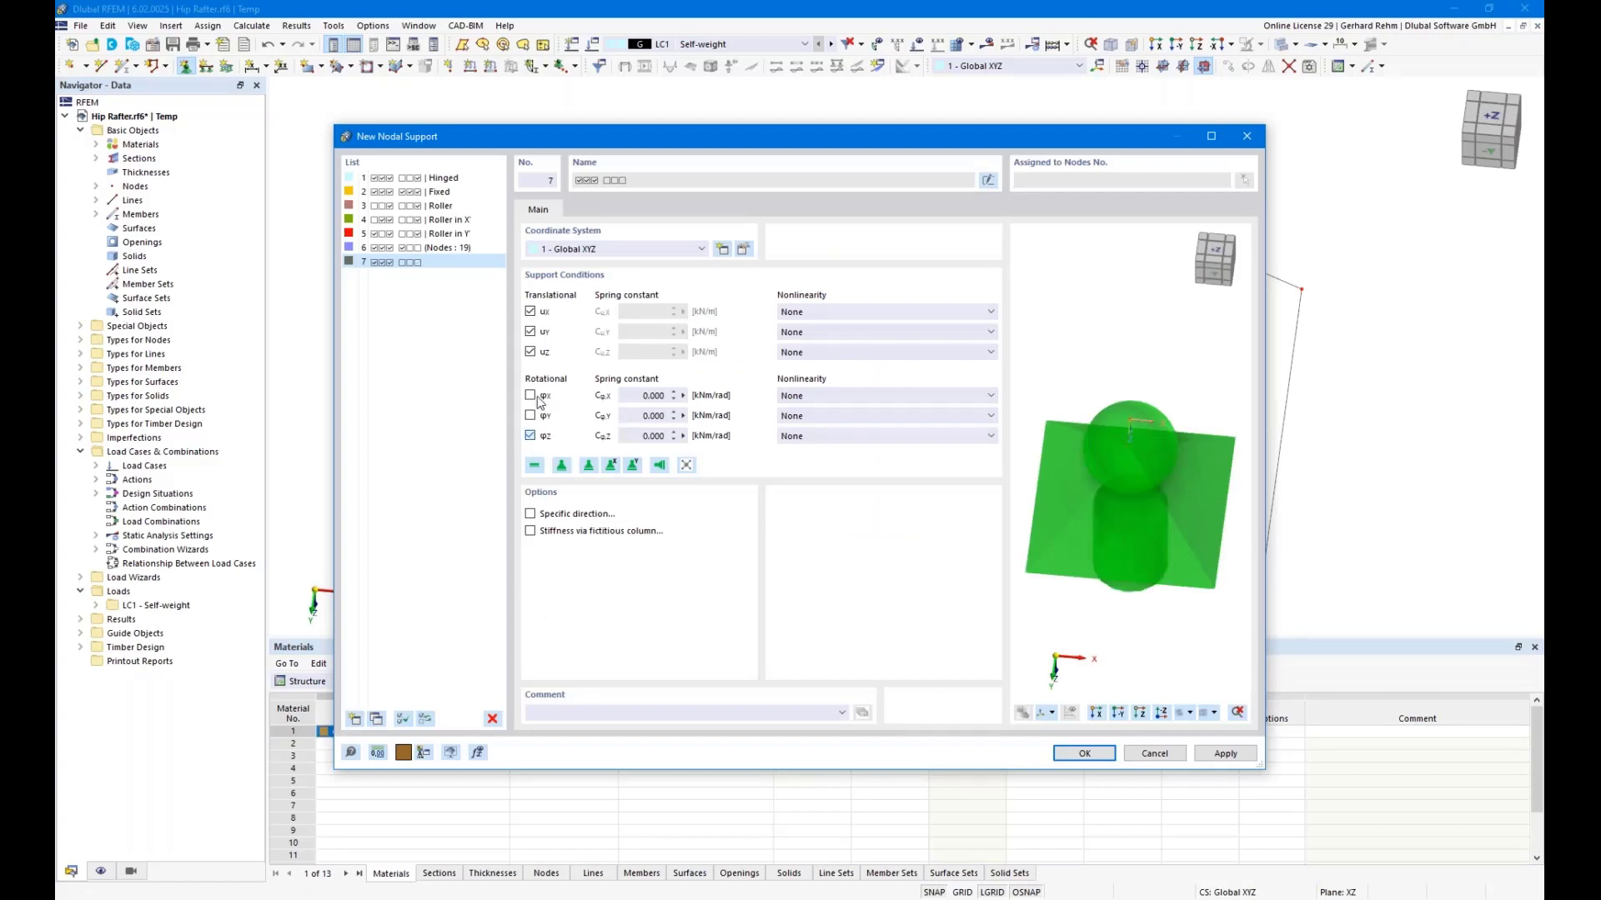
pyautogui.click(530, 395)
pyautogui.click(531, 514)
pyautogui.click(602, 210)
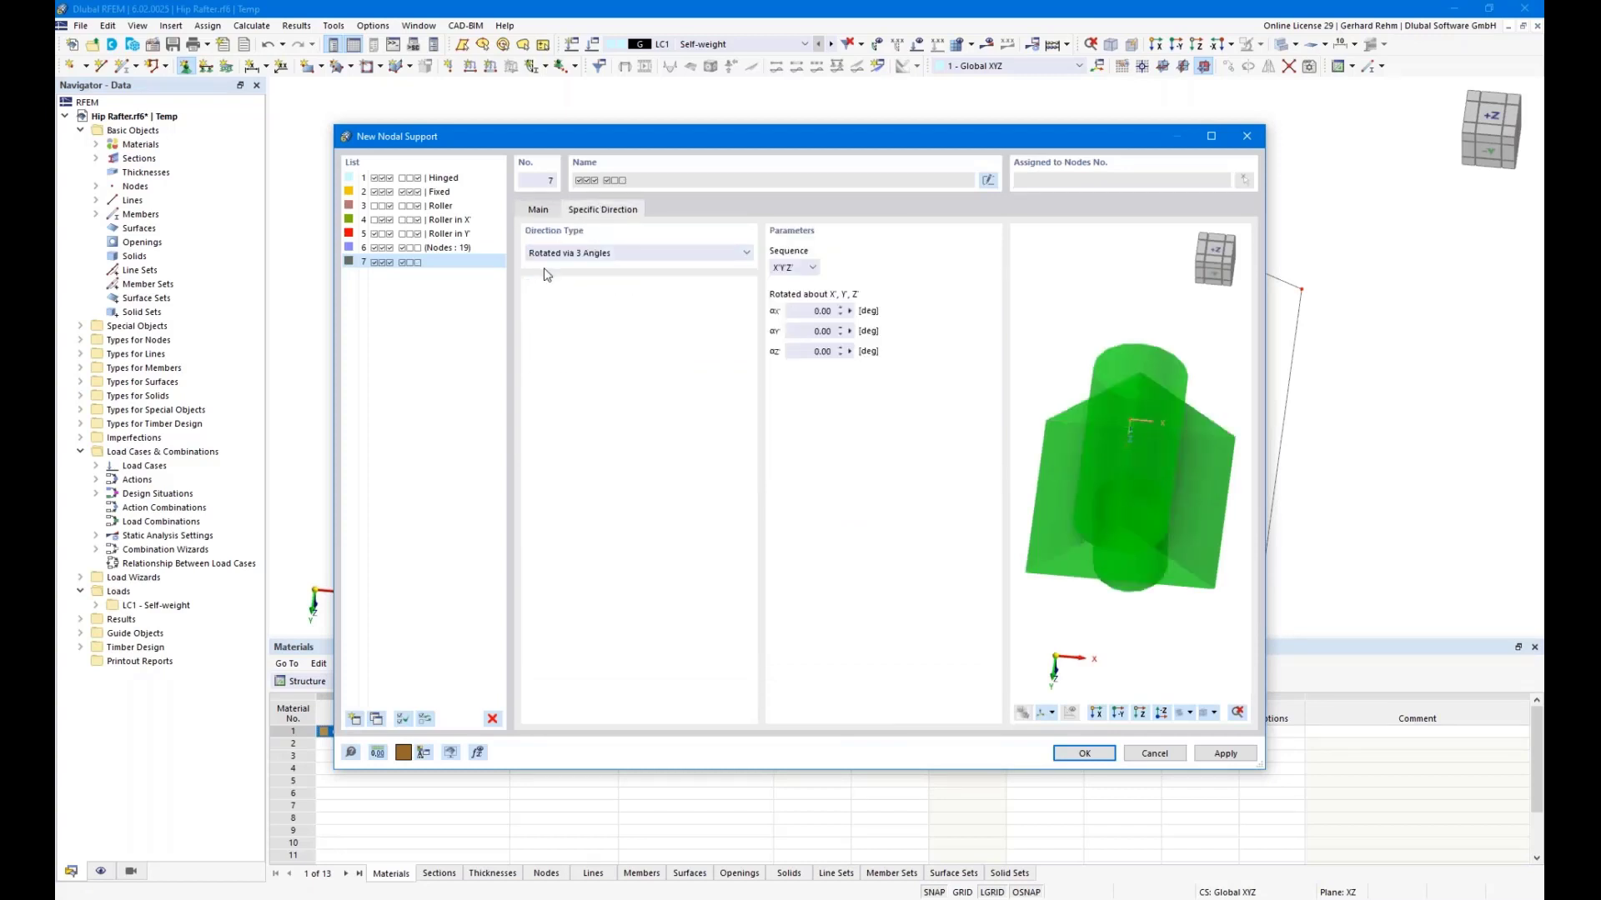
pyautogui.click(821, 351)
pyautogui.press('BackSpace')
pyautogui.write('-45')
pyautogui.click(537, 210)
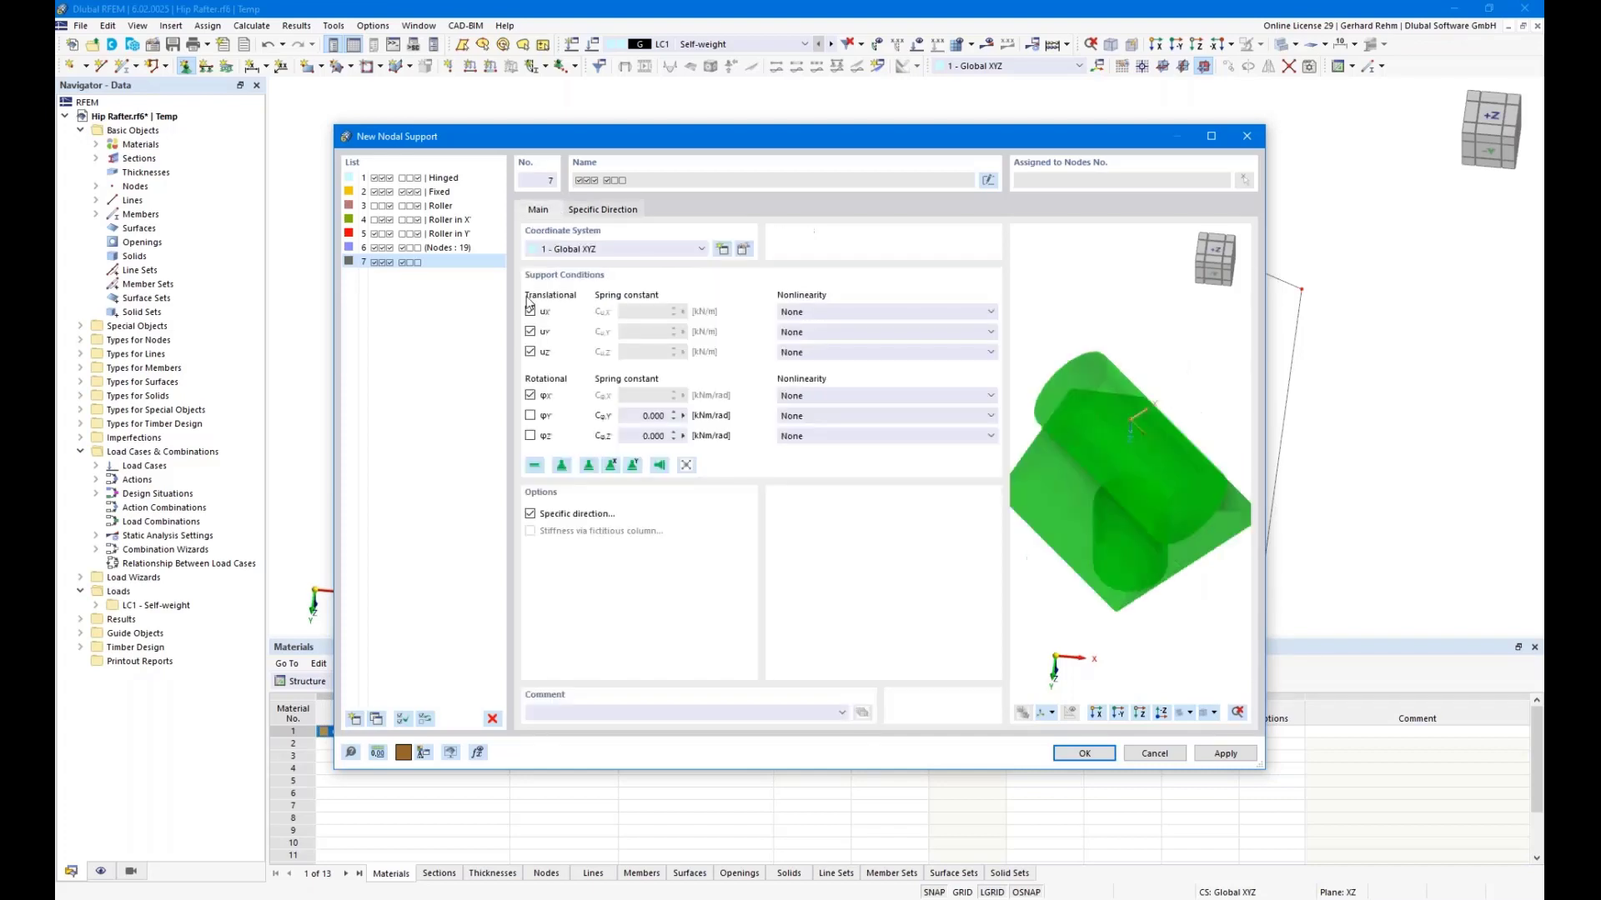
pyautogui.click(531, 312)
pyautogui.click(1105, 755)
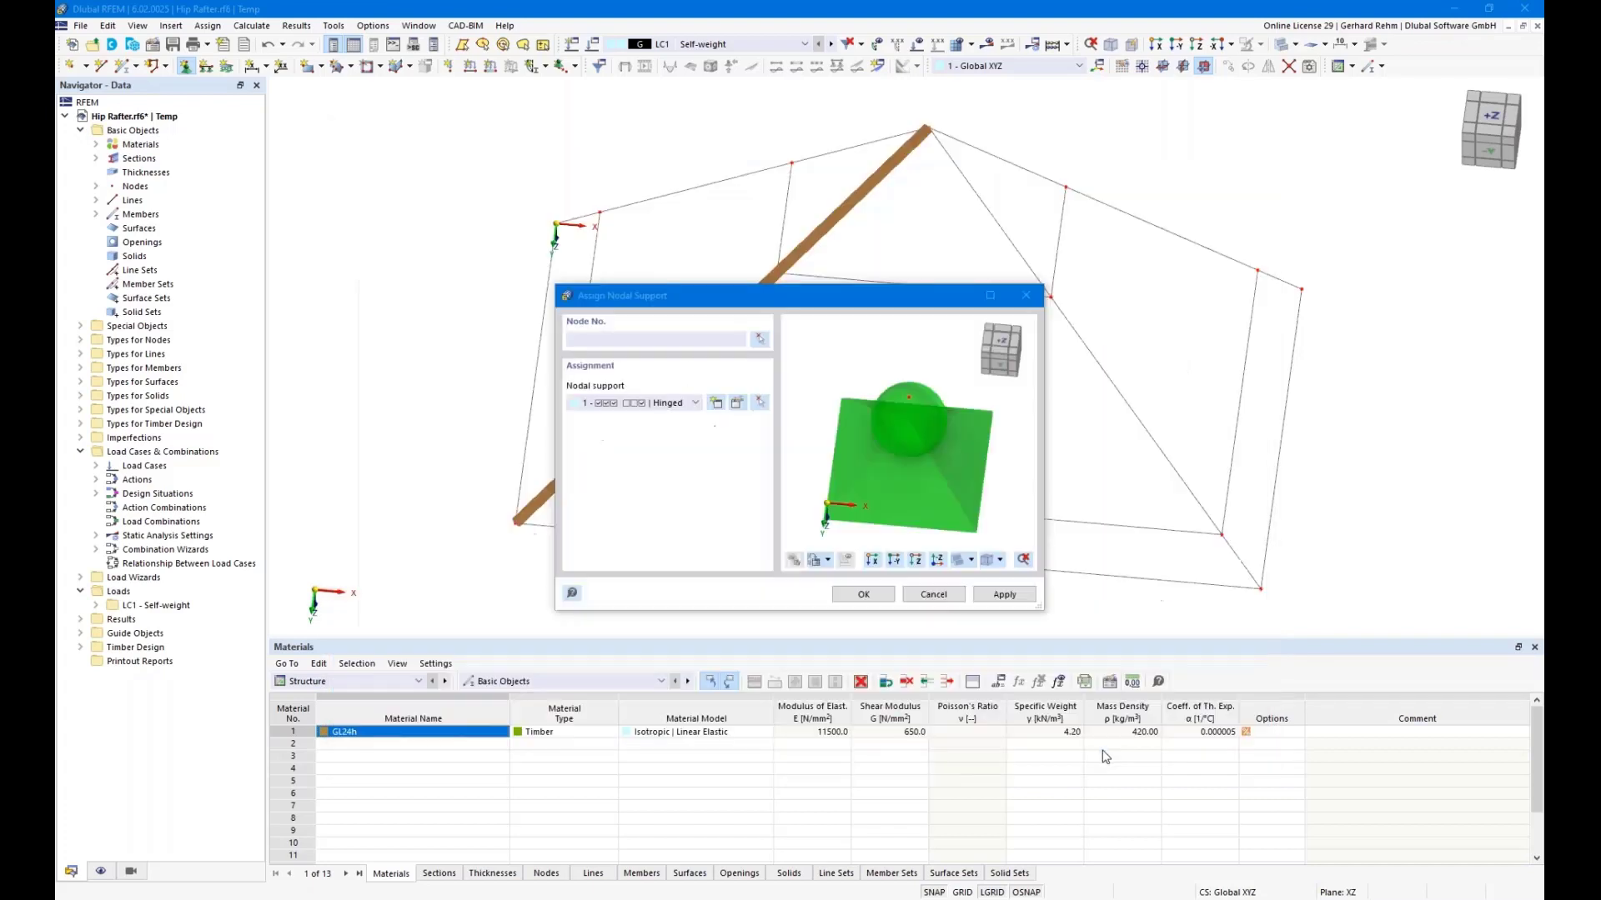
# Assign the new sliding support to the hip rafter's intermediate node and its apex node.
pyautogui.click(863, 595)
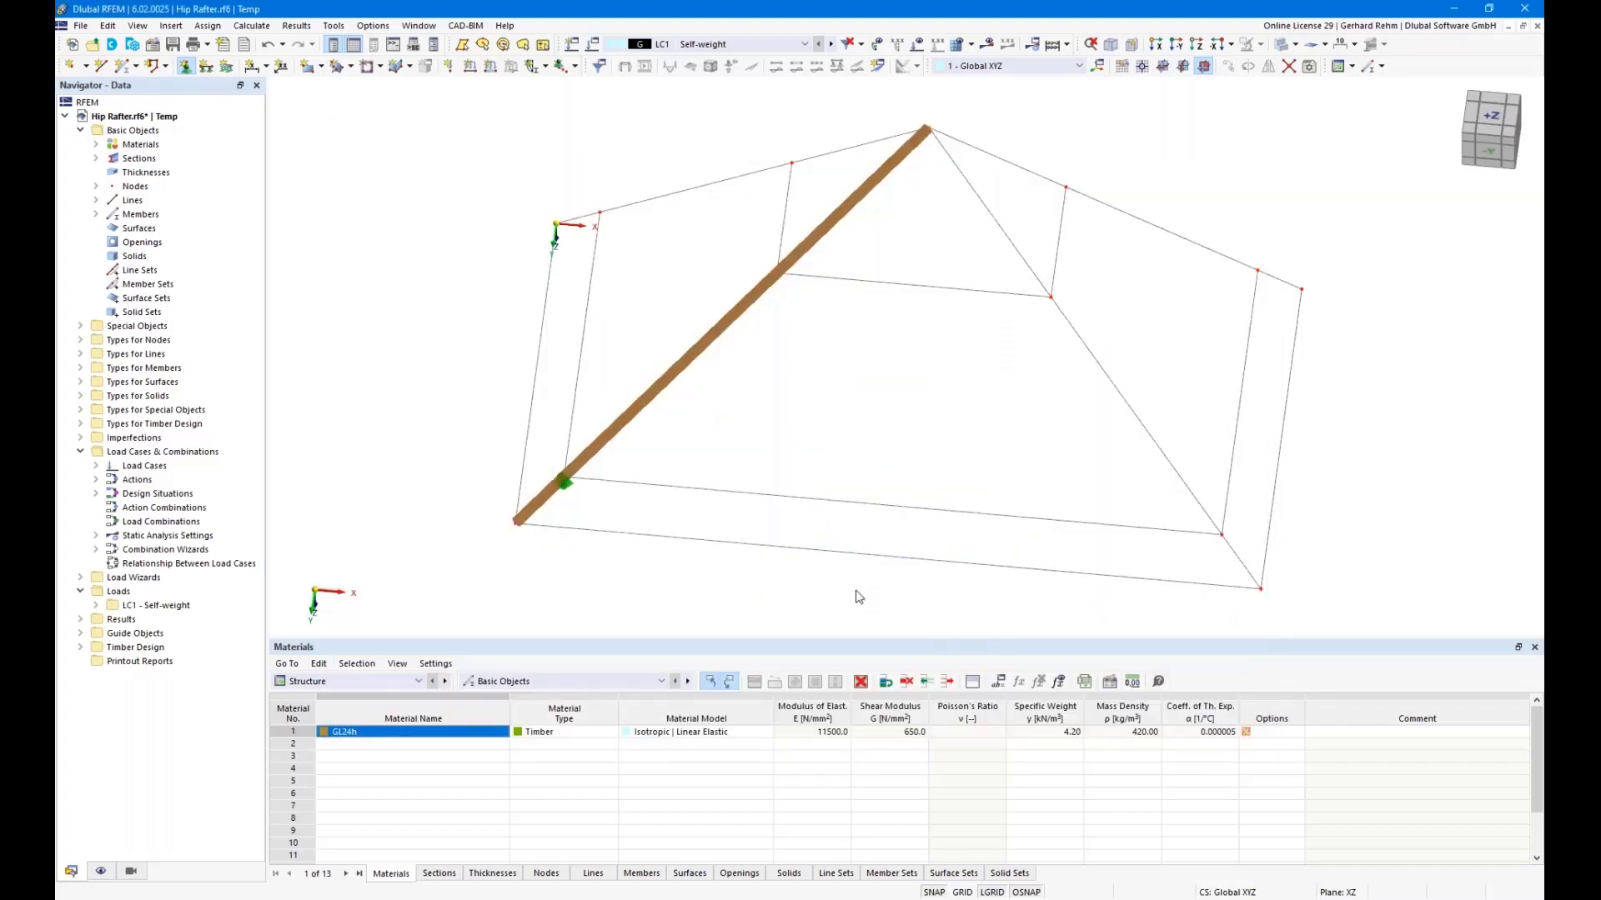
pyautogui.click(777, 275)
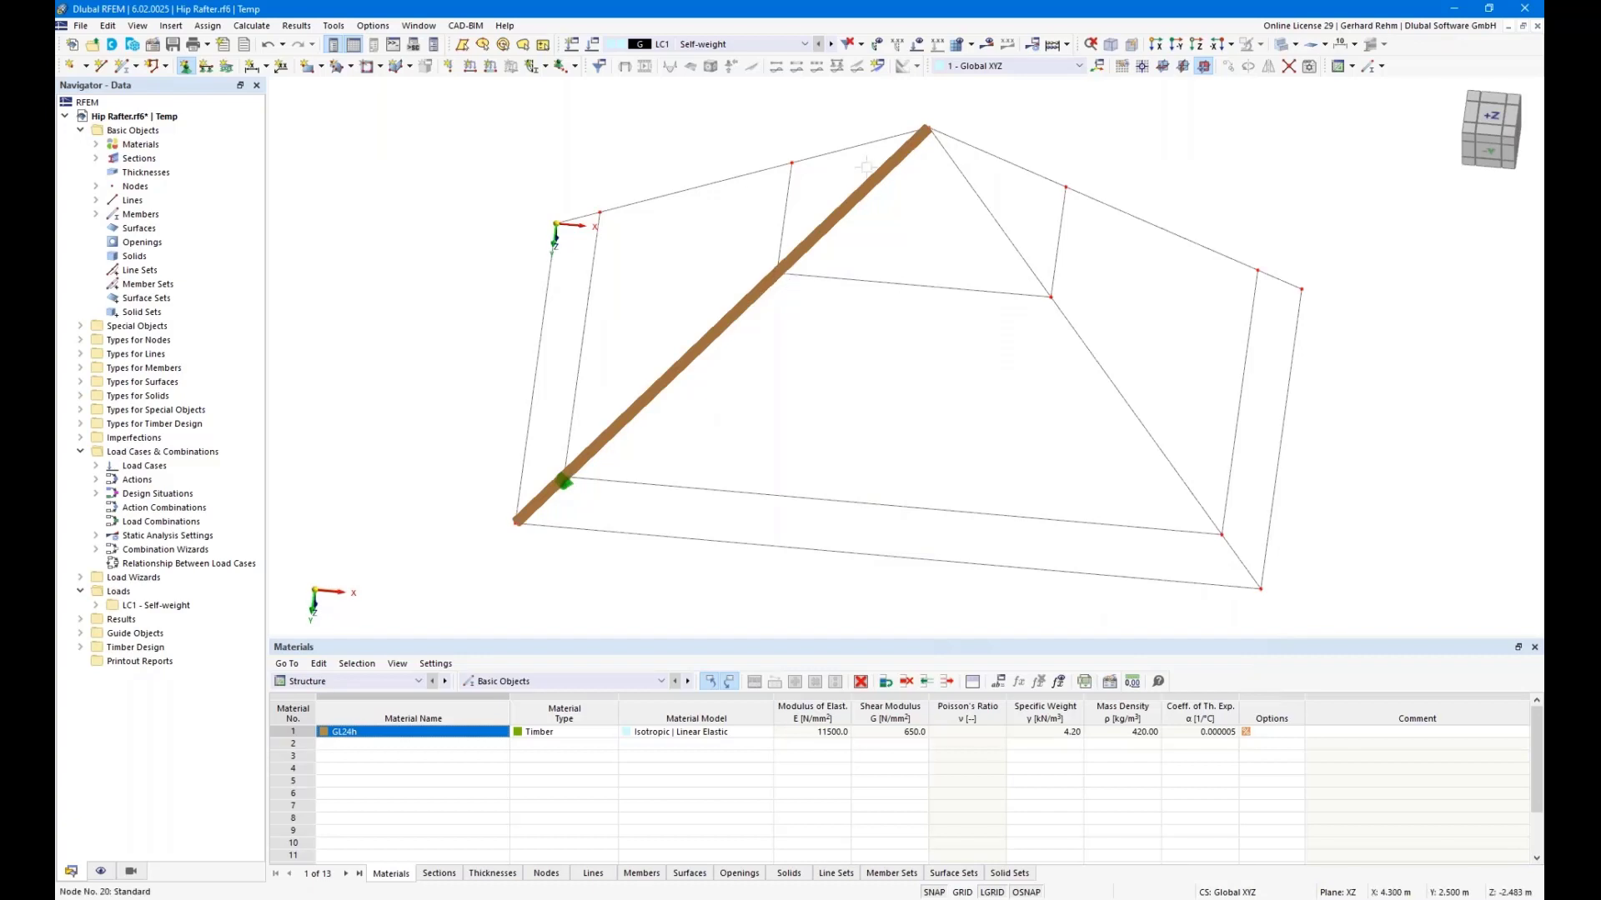
pyautogui.click(925, 129)
pyautogui.scroll(-2, 972, 347)
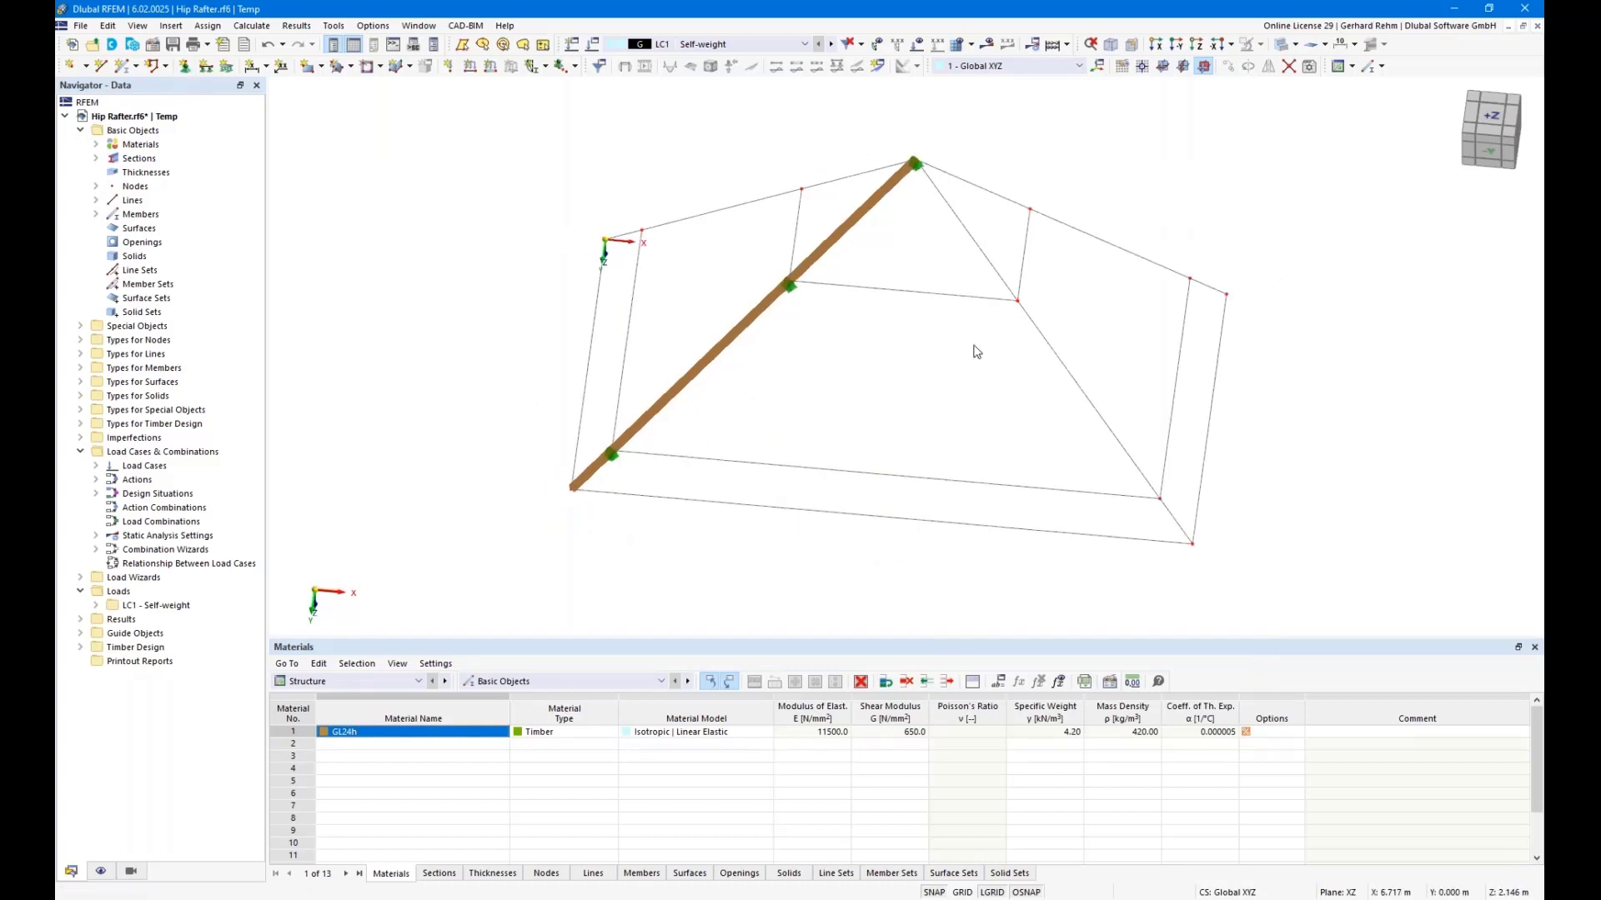
# Examine the hip rafter, its three rotated supports and the adjoining roof lines in 3D and in plan view along Z.
pyautogui.keyDown('ctrl'); pyautogui.moveTo(953, 426); pyautogui.dragTo(984, 383, button='middle'); pyautogui.keyUp('ctrl')
pyautogui.click(1195, 44)
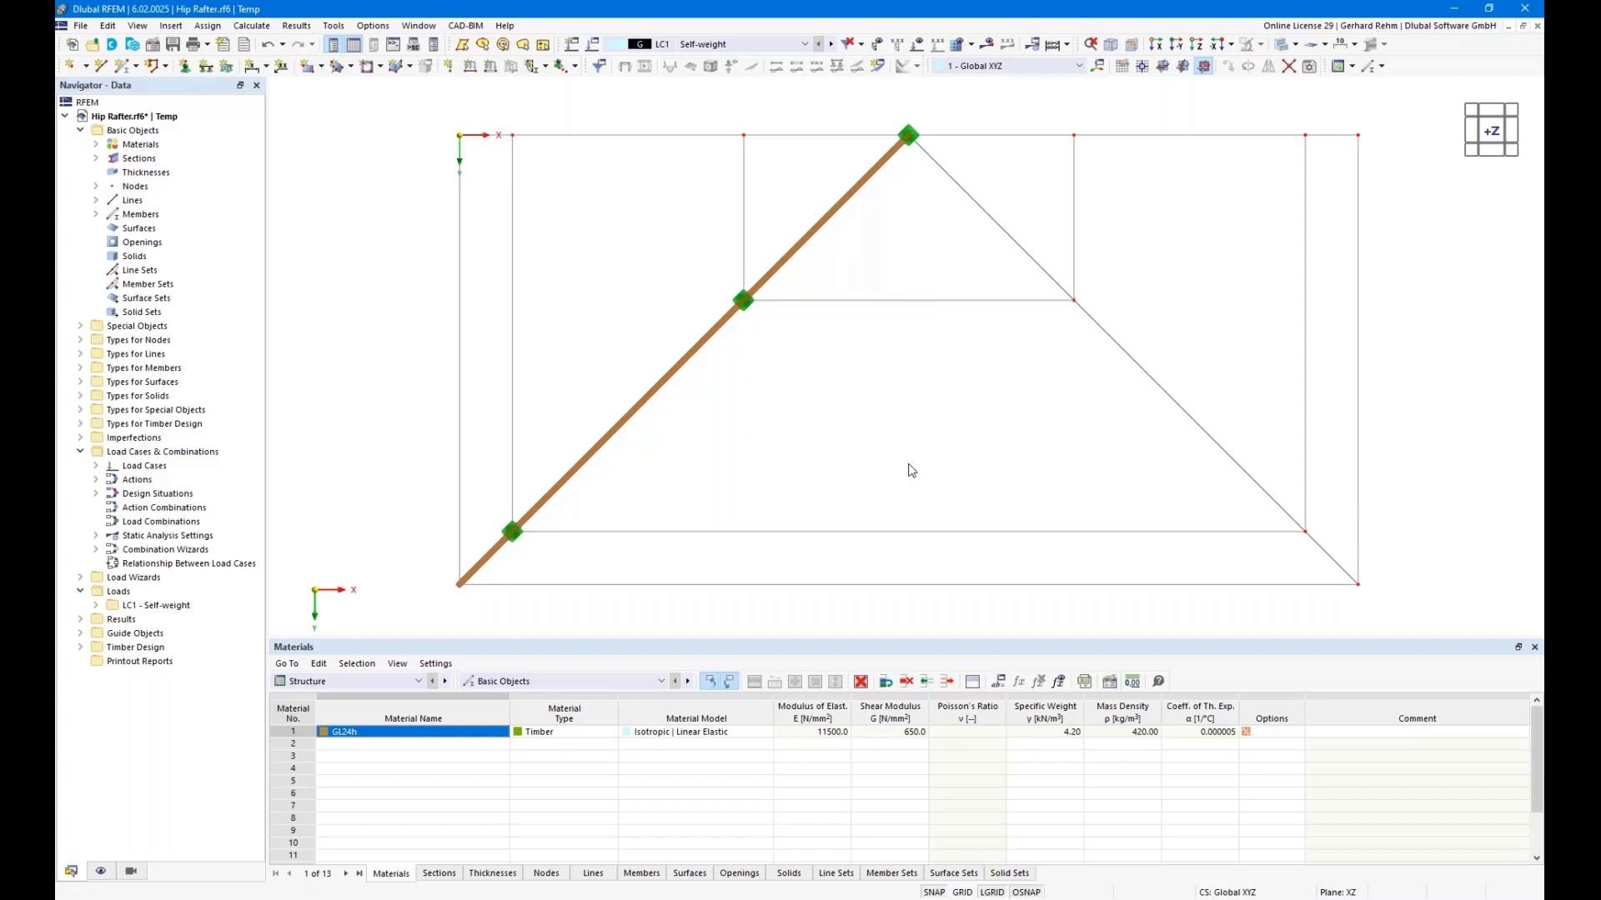
pyautogui.scroll(-1, 882, 432)
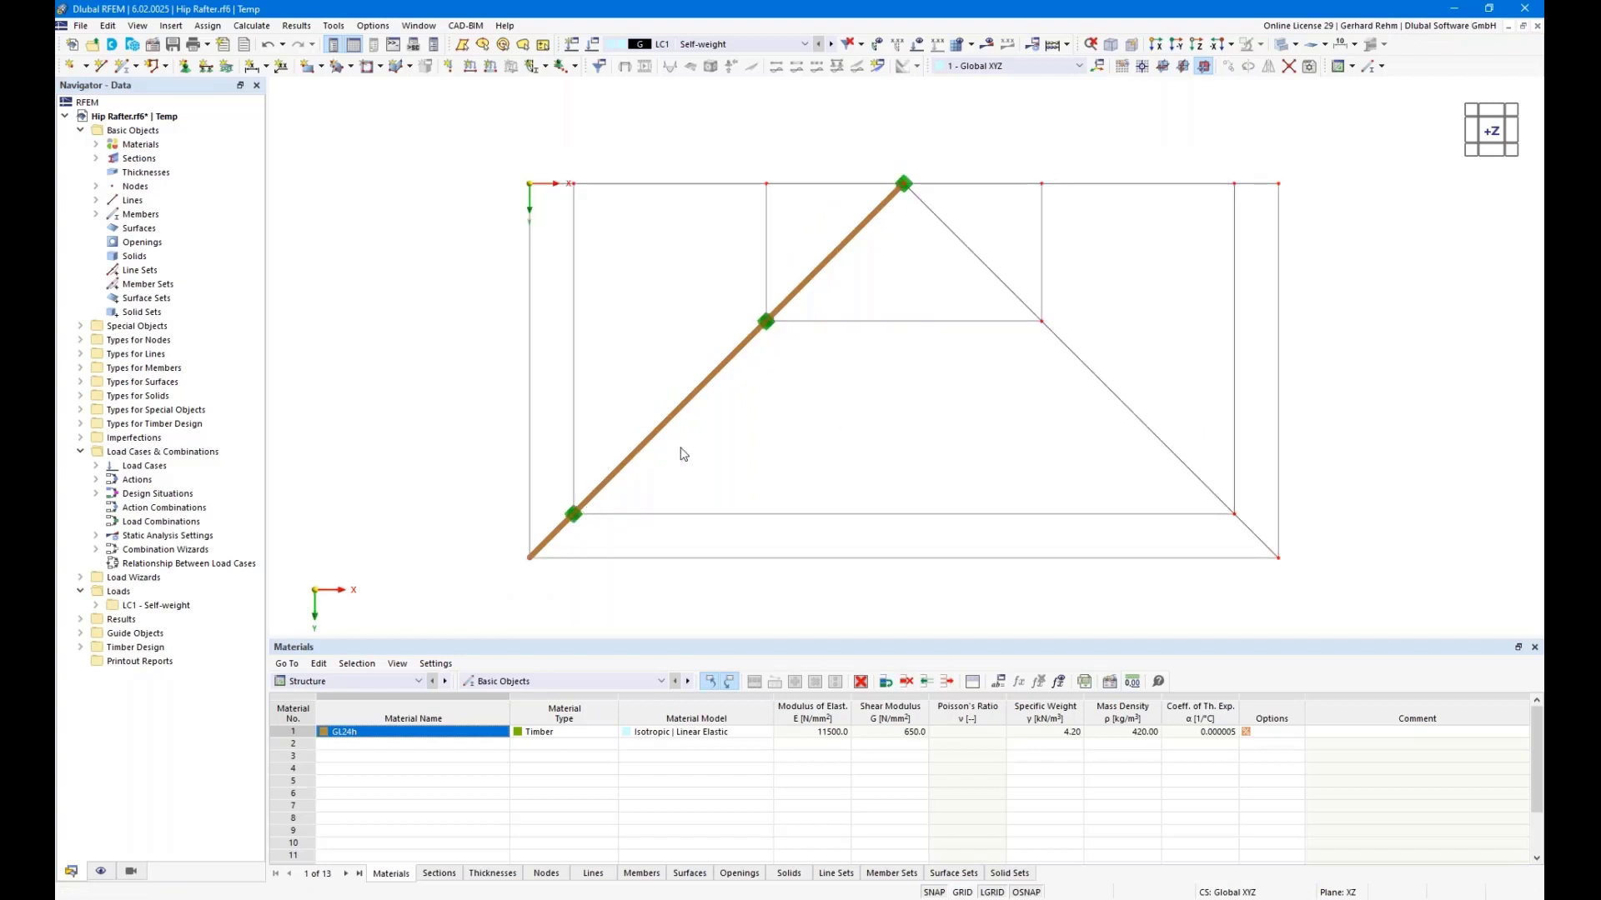
pyautogui.keyDown('ctrl'); pyautogui.moveTo(818, 464); pyautogui.dragTo(630, 415, button='middle'); pyautogui.keyUp('ctrl')
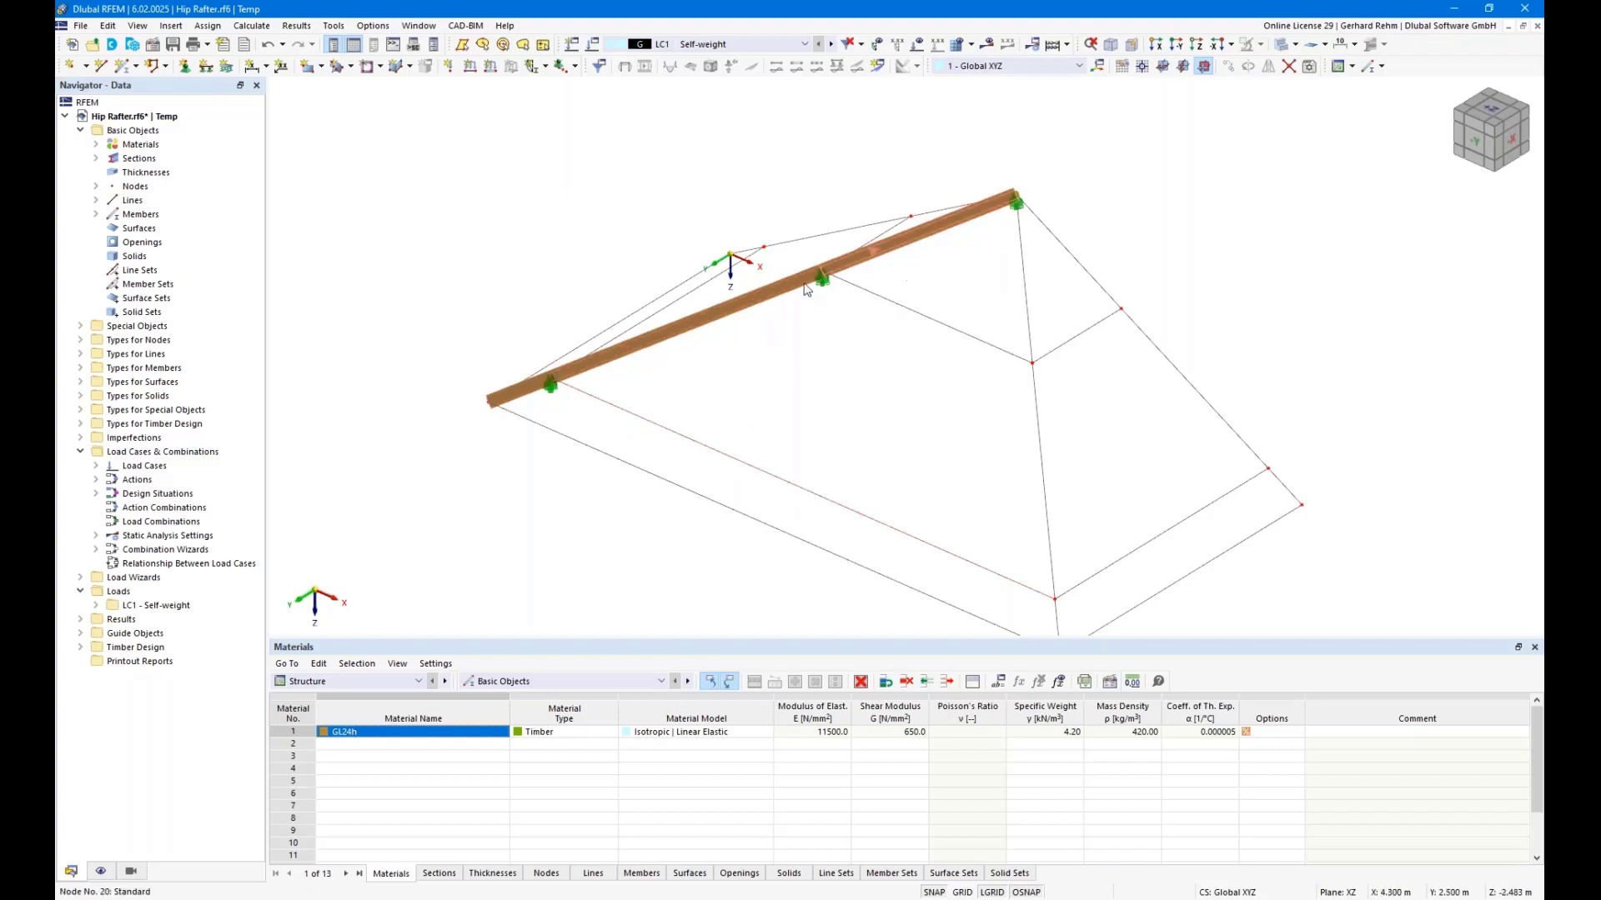
pyautogui.moveTo(900, 257)
pyautogui.moveTo(785, 419)
pyautogui.keyDown('ctrl'); pyautogui.mouseDown(button='middle')
pyautogui.moveTo(861, 415)
pyautogui.moveTo(810, 425)
pyautogui.mouseUp(button='middle'); pyautogui.keyUp('ctrl')
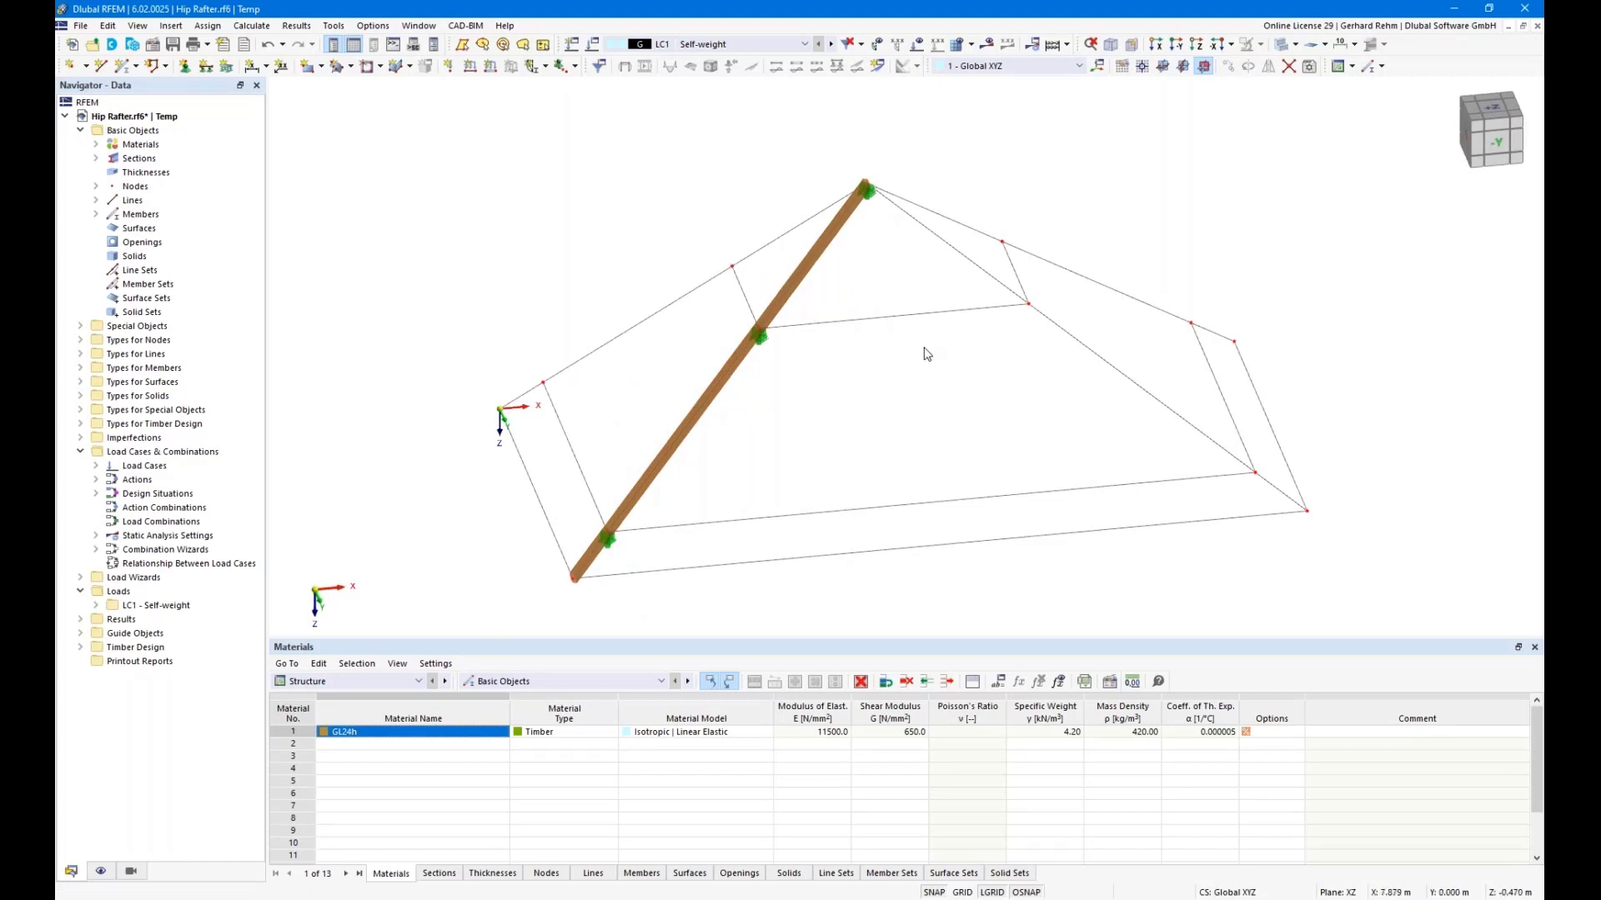
pyautogui.click(1194, 45)
pyautogui.scroll(-2, 767, 343)
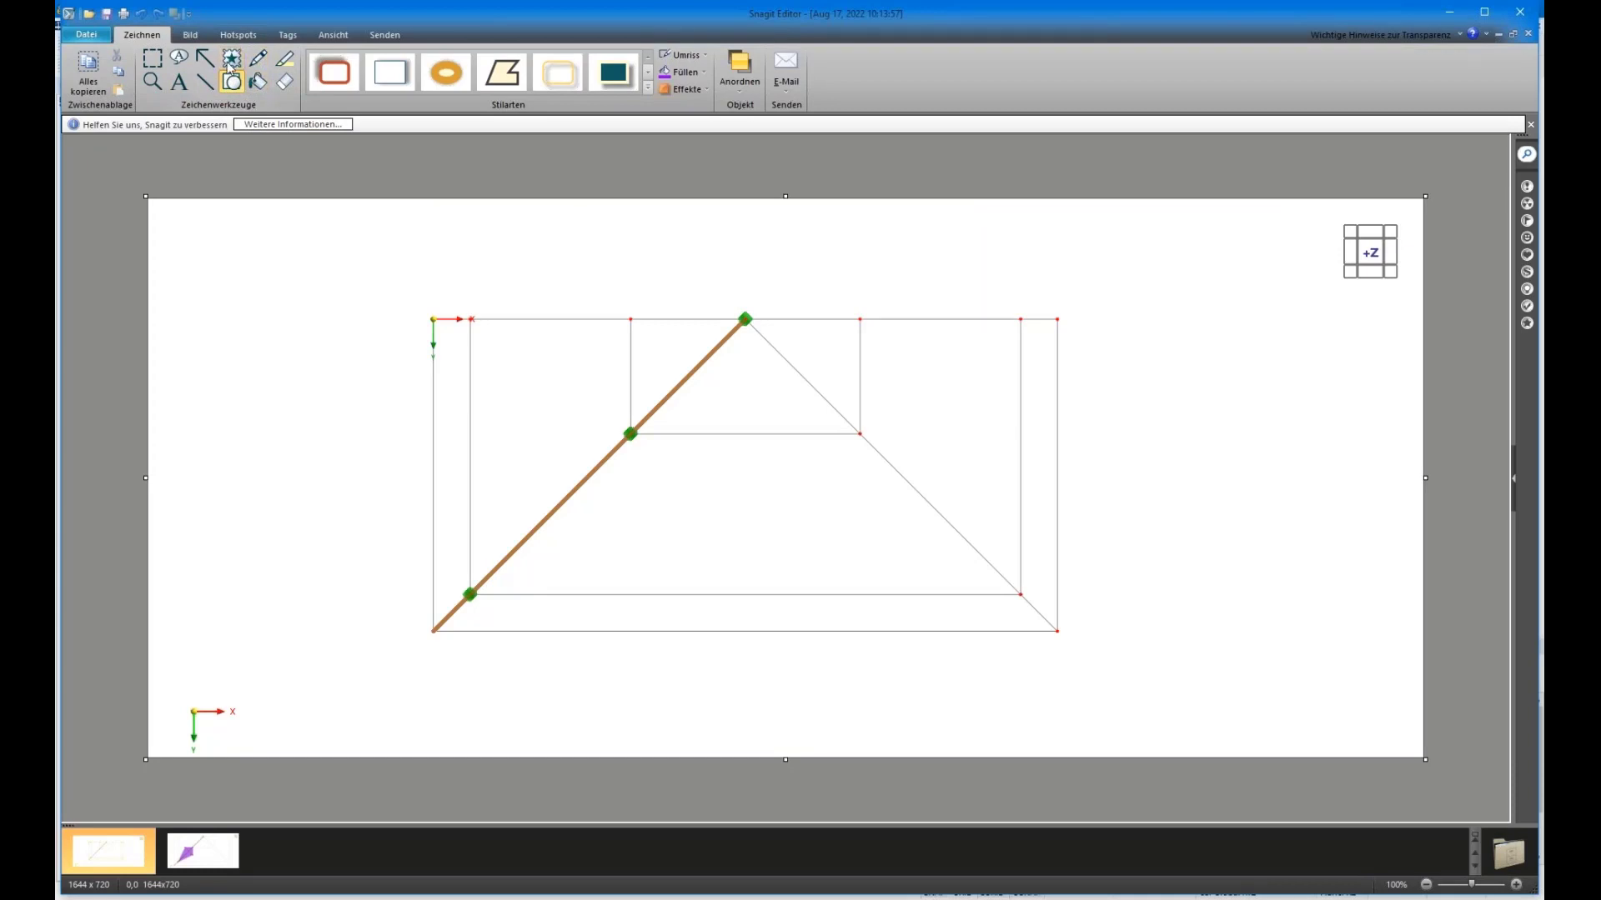
# Place a red cross stamp in the roof area above the rafter's lower span and shrink it to a small marker.
pyautogui.click(231, 60)
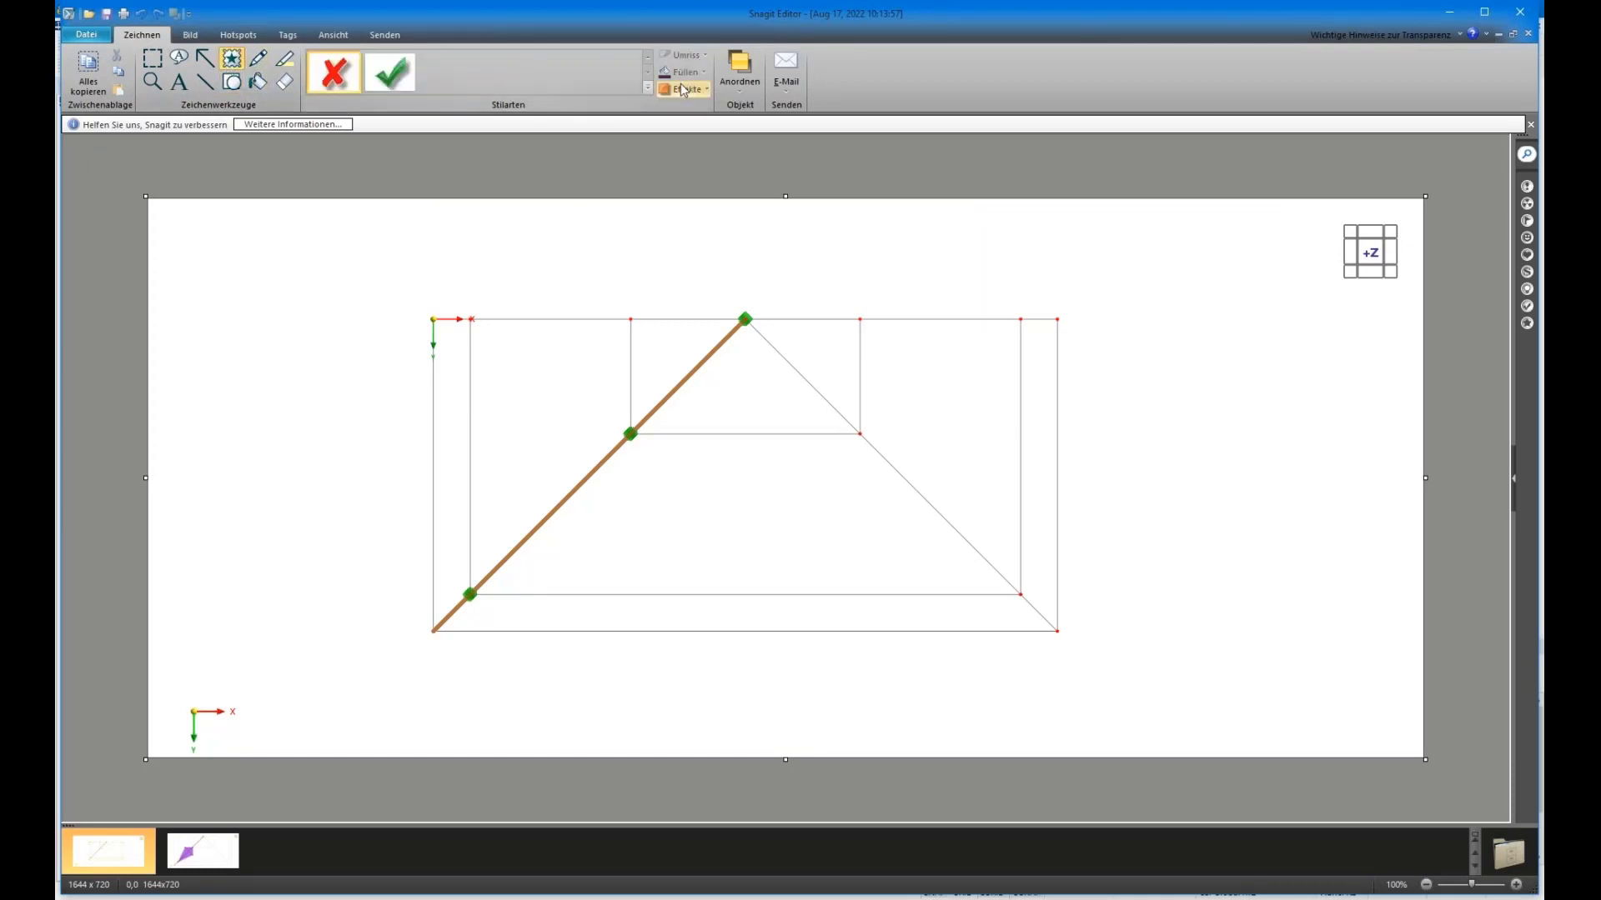
pyautogui.click(527, 434)
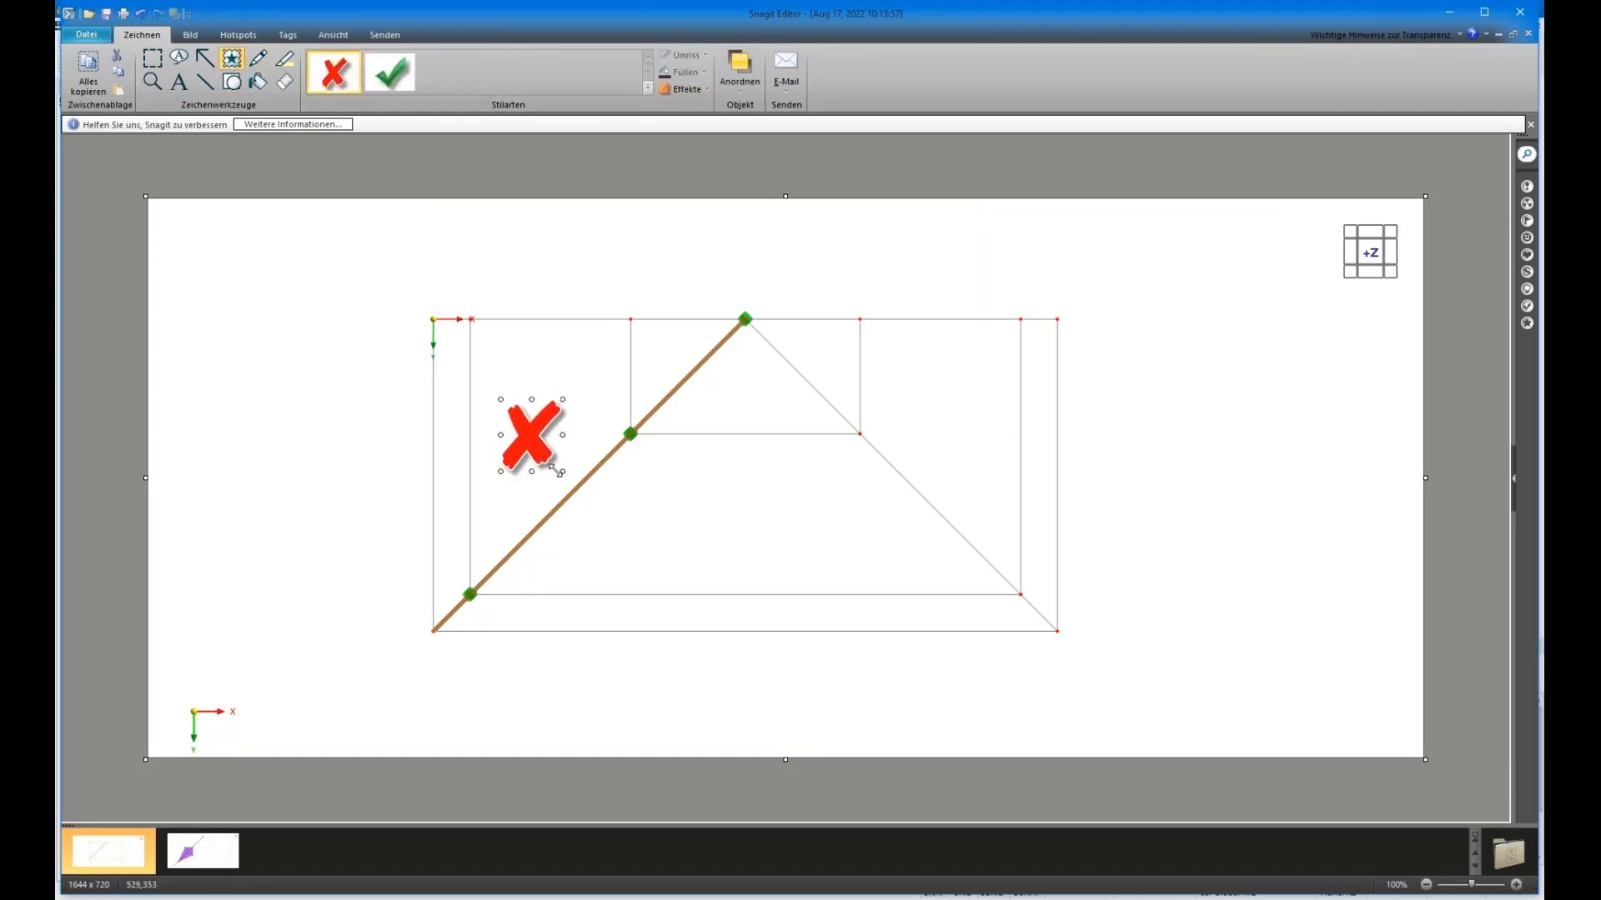
pyautogui.moveTo(557, 471); pyautogui.dragTo(540, 436)
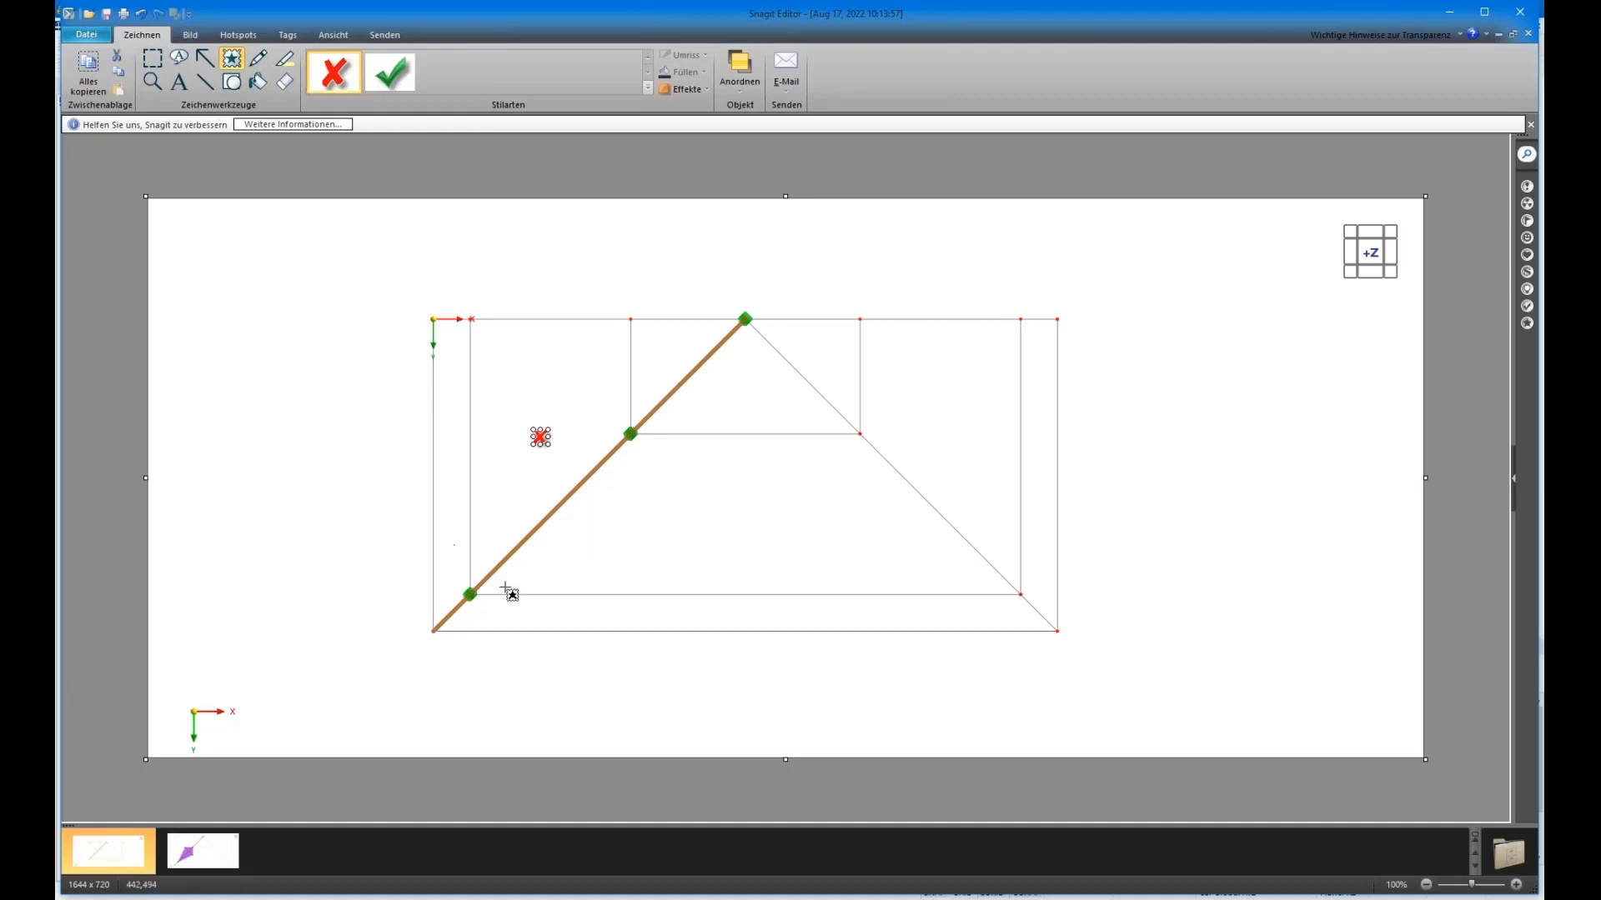
pyautogui.click(629, 507)
pyautogui.click(632, 508)
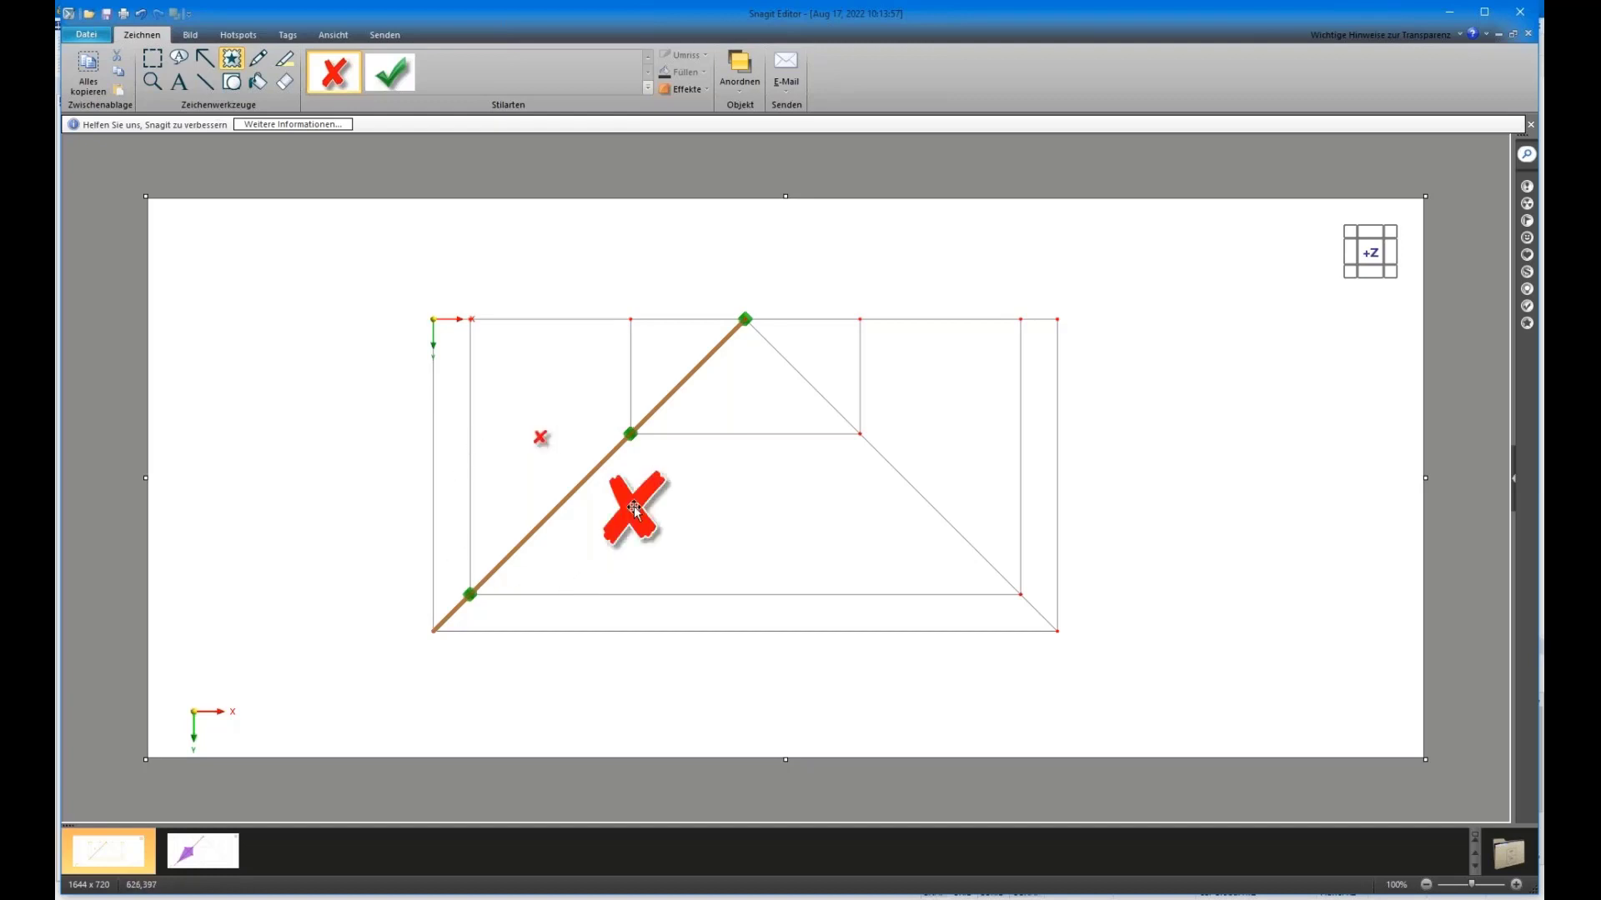
pyautogui.press('Delete')
# Copy the small red cross to the mirrored position on the other side of the hip rafter.
pyautogui.click(540, 437)
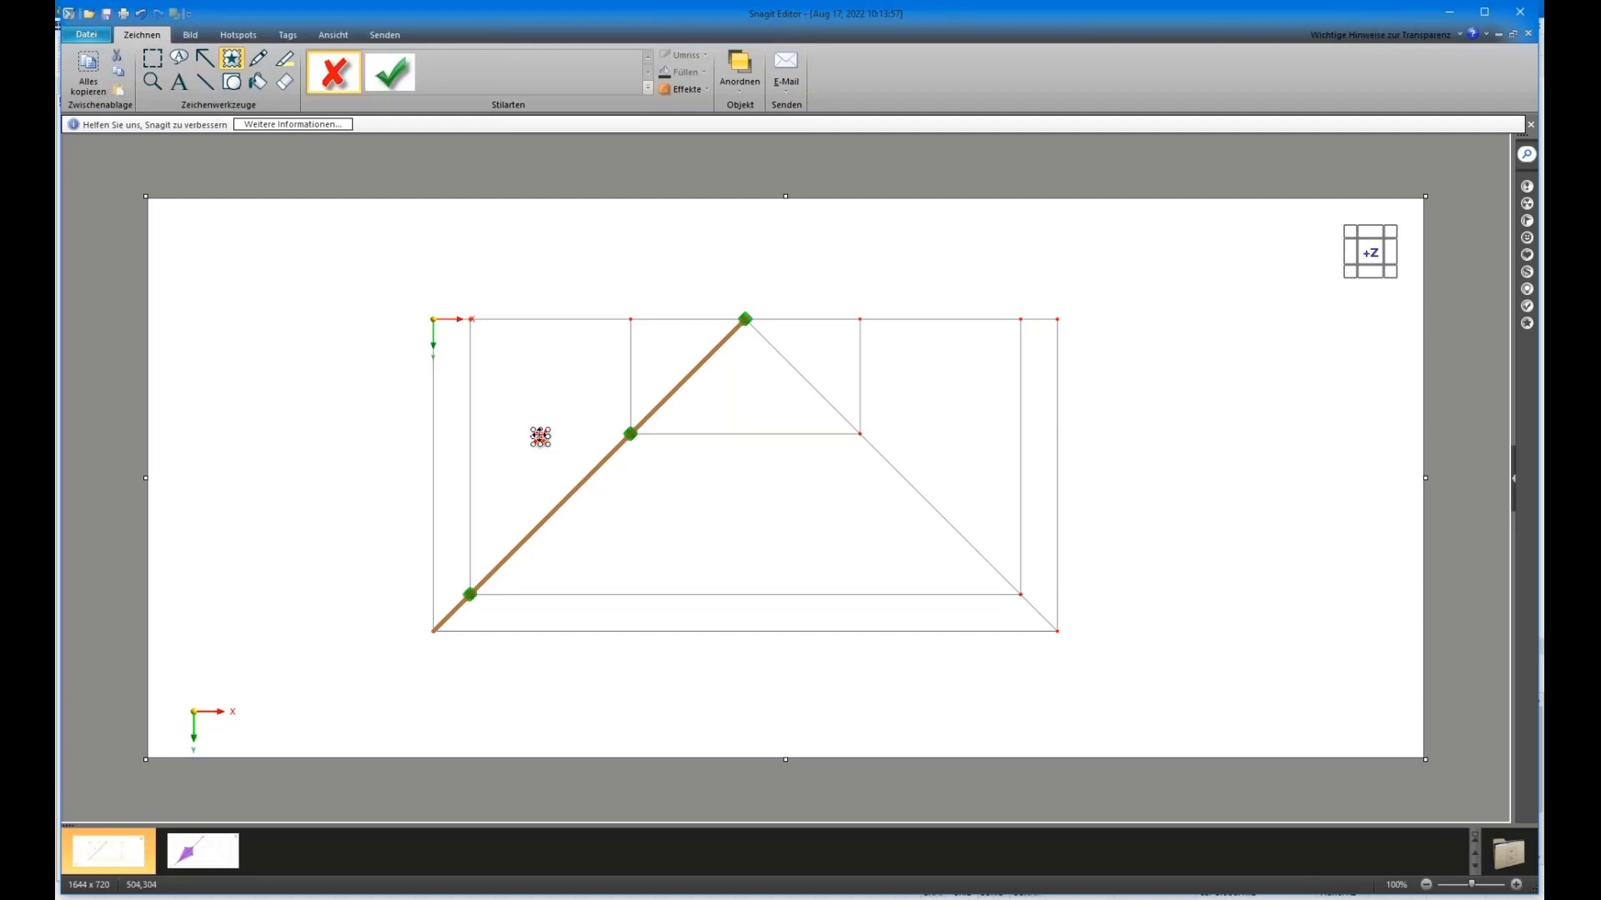
pyautogui.moveTo(540, 437); pyautogui.dragTo(634, 528)
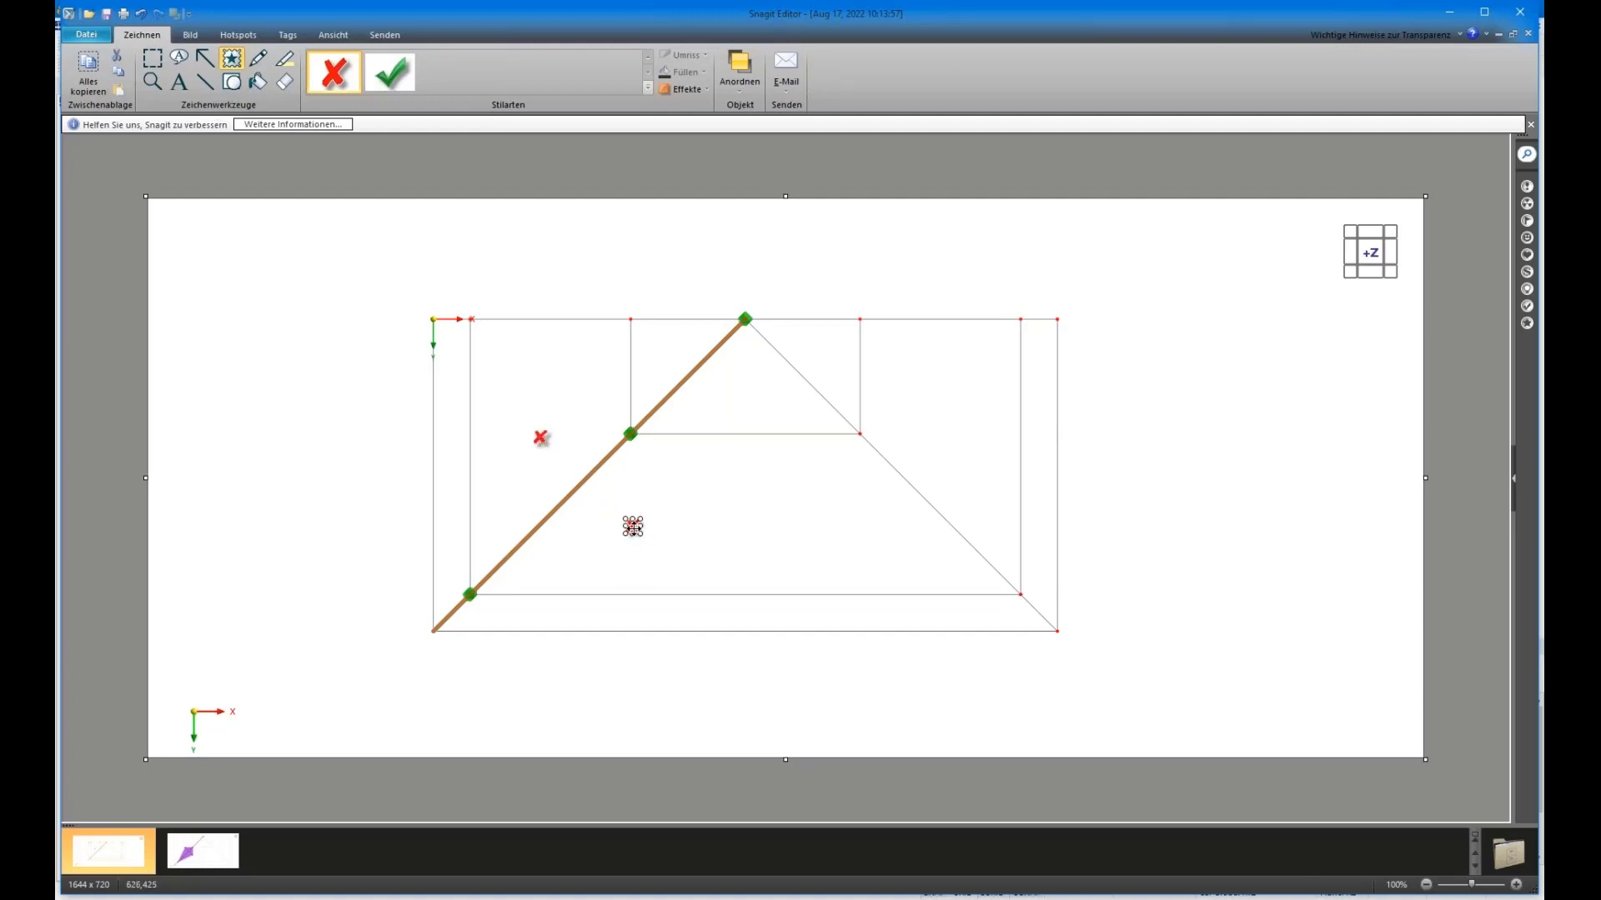
pyautogui.click(723, 490)
pyautogui.click(631, 527)
# Draw a straight red line across the hip rafter connecting the two cross markers.
pyautogui.click(203, 81)
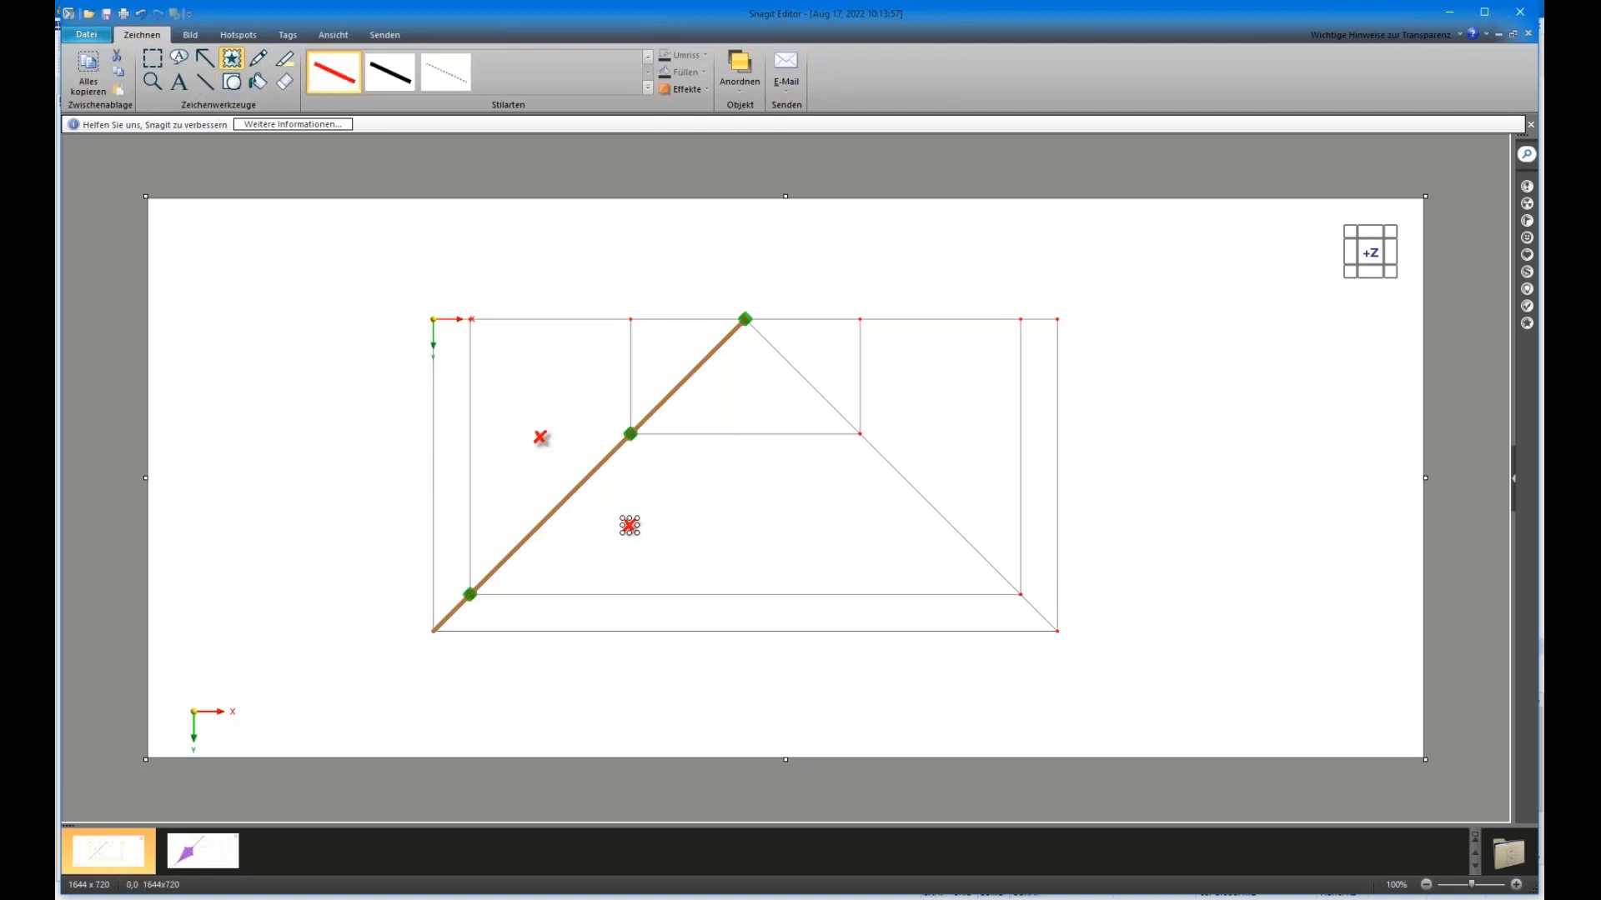
pyautogui.moveTo(550, 453); pyautogui.dragTo(629, 527)
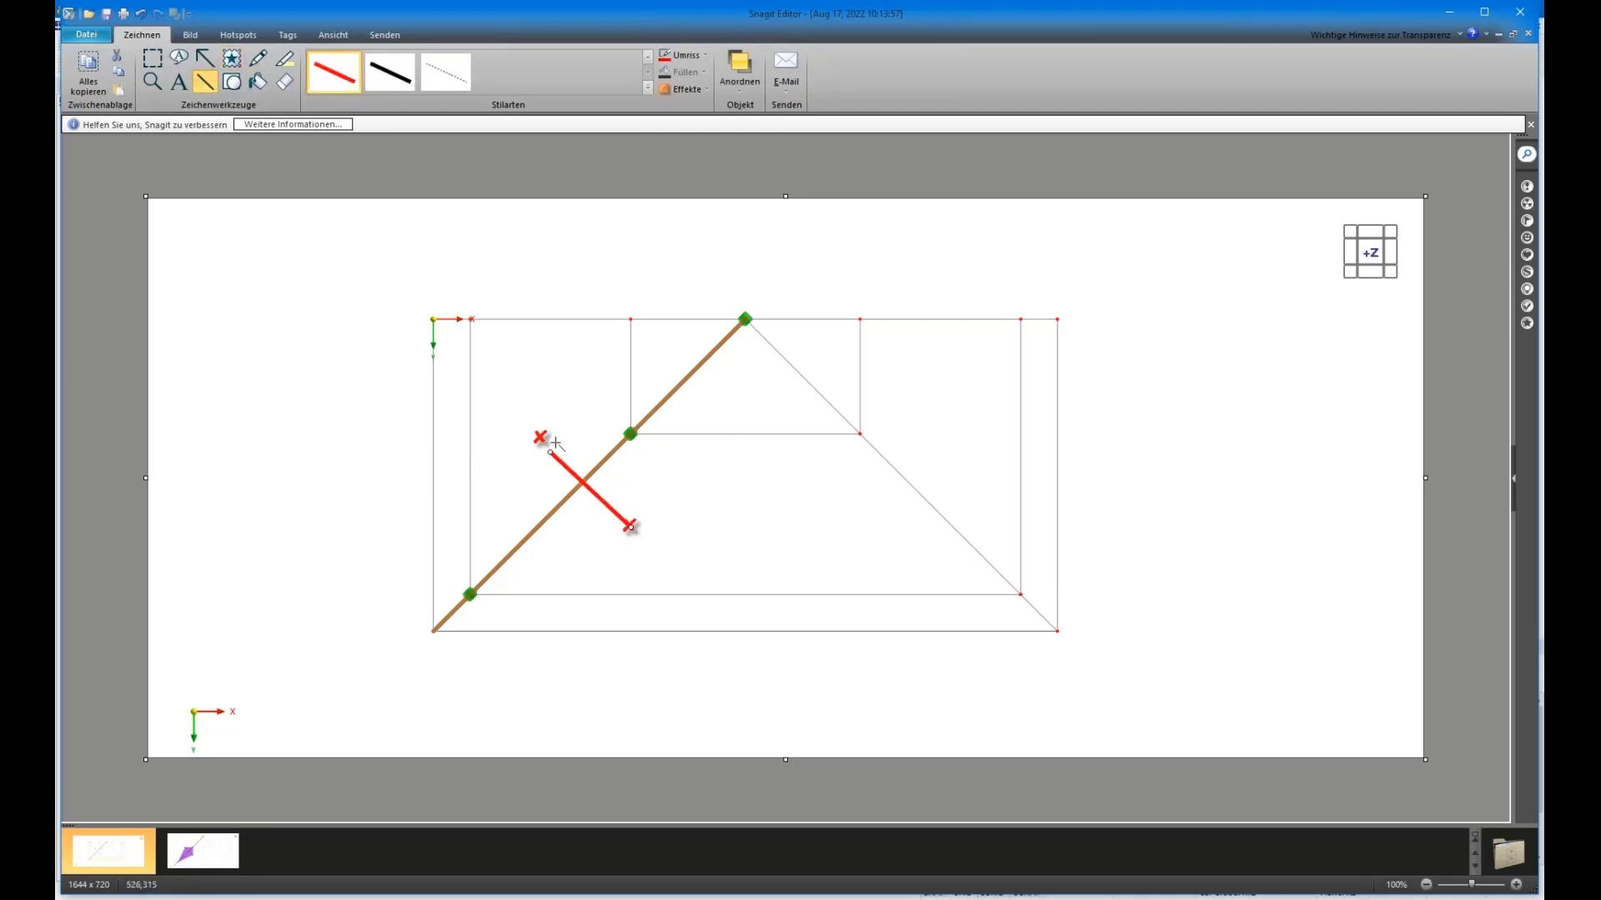
pyautogui.moveTo(549, 451); pyautogui.dragTo(538, 434)
# Draw a purple polygon with corners at the rafter's lower and intermediate supports and at the two cross markers.
pyautogui.click(232, 81)
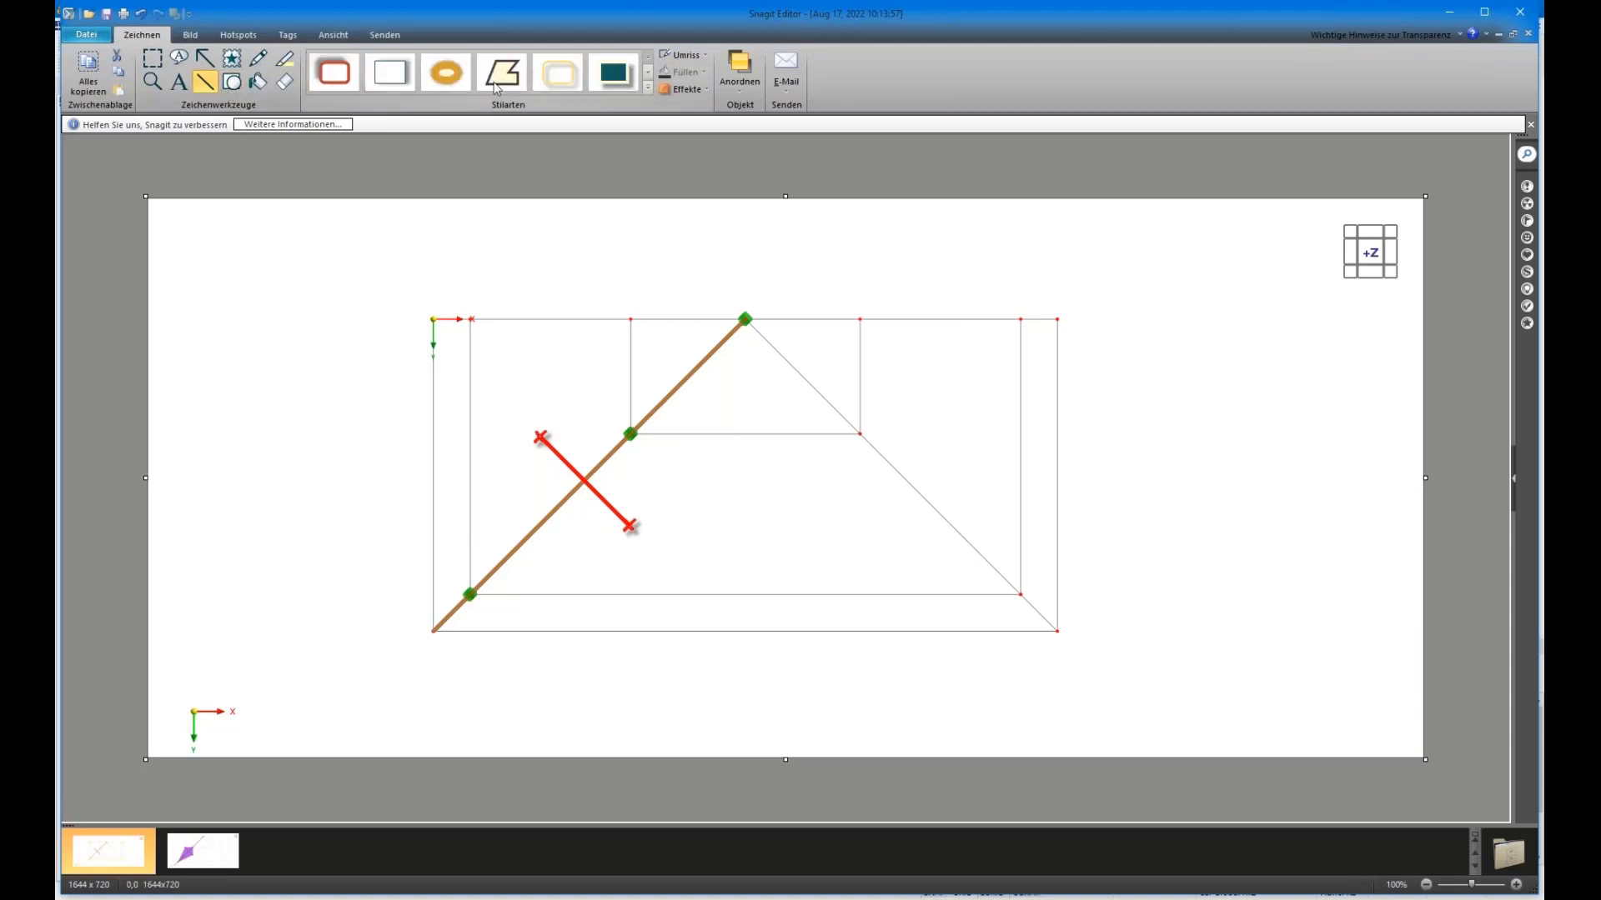
pyautogui.click(647, 88)
pyautogui.click(335, 218)
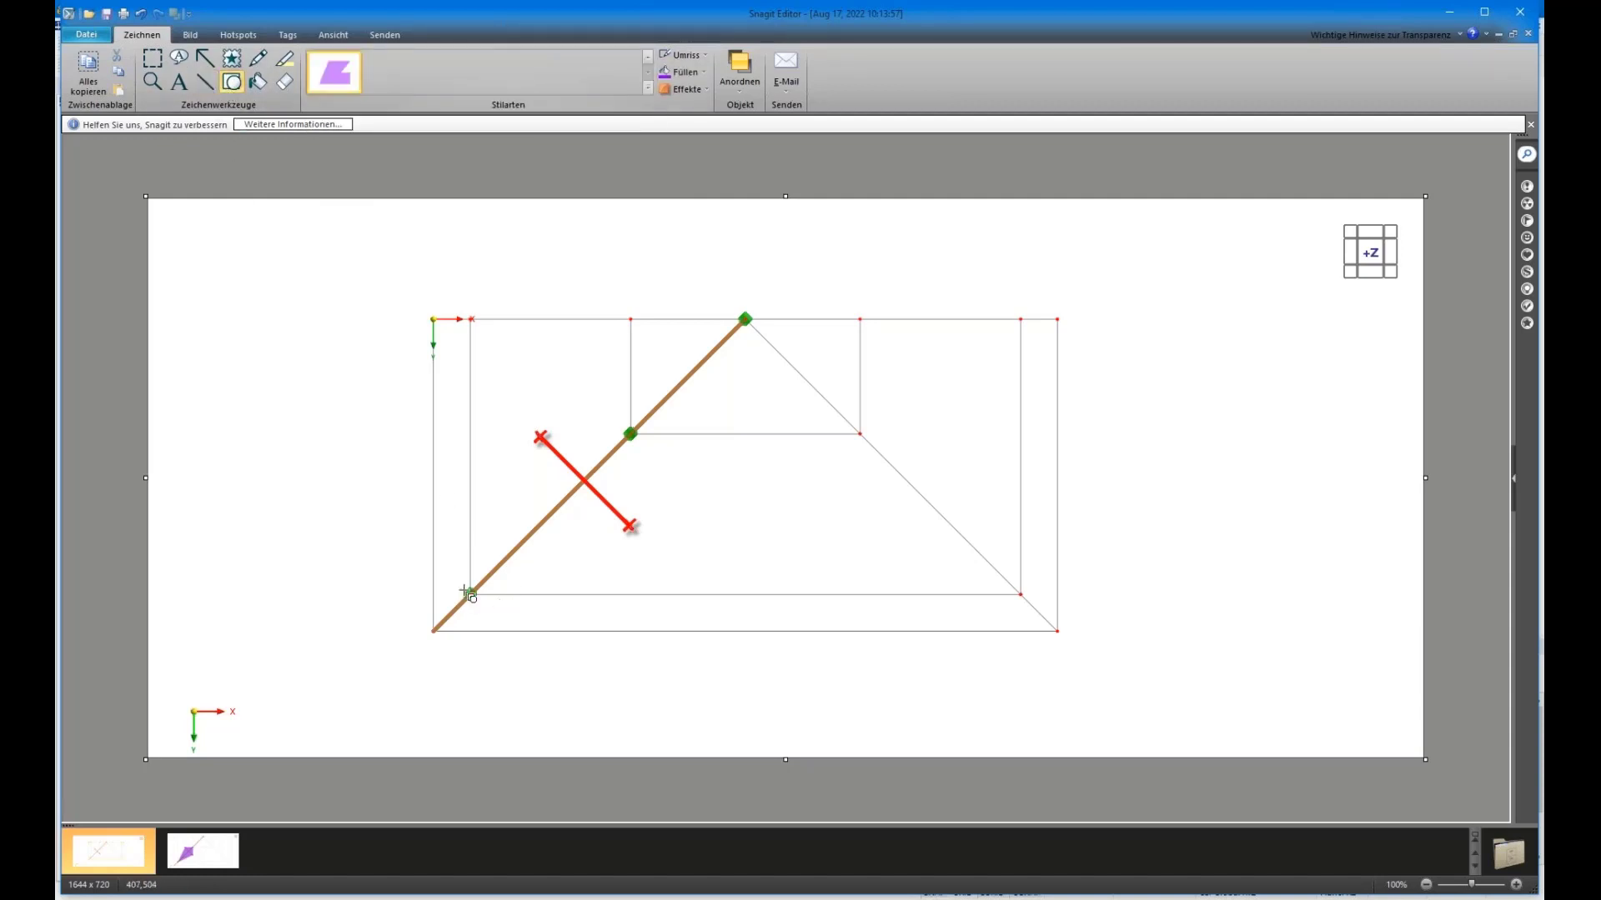
pyautogui.click(471, 591)
pyautogui.click(541, 436)
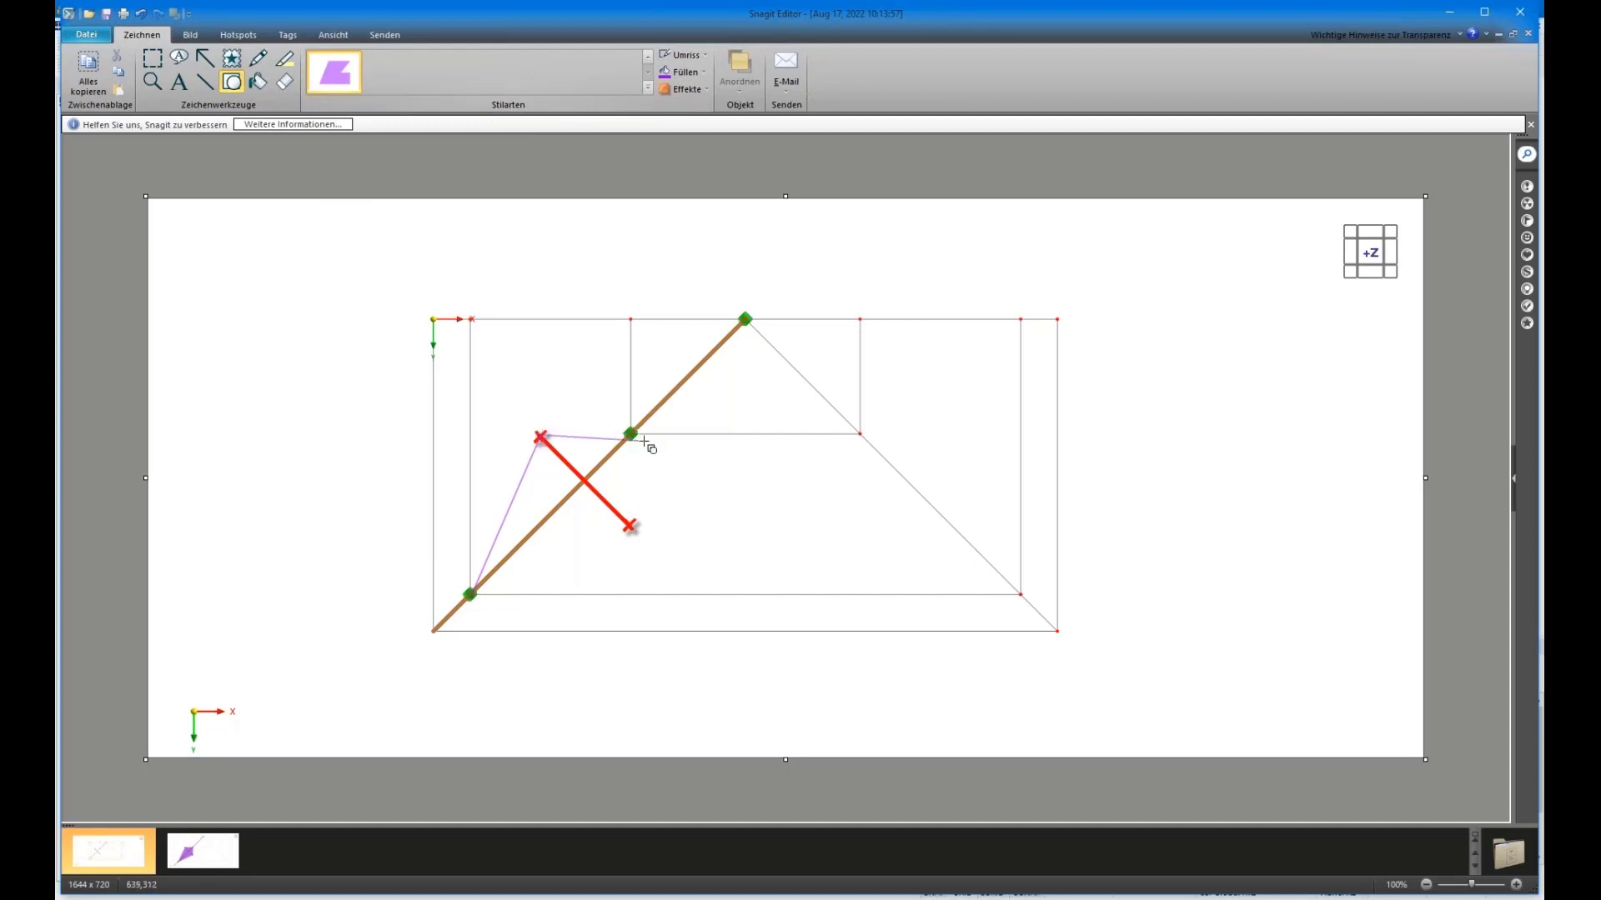
pyautogui.click(631, 435)
pyautogui.doubleClick(629, 526)
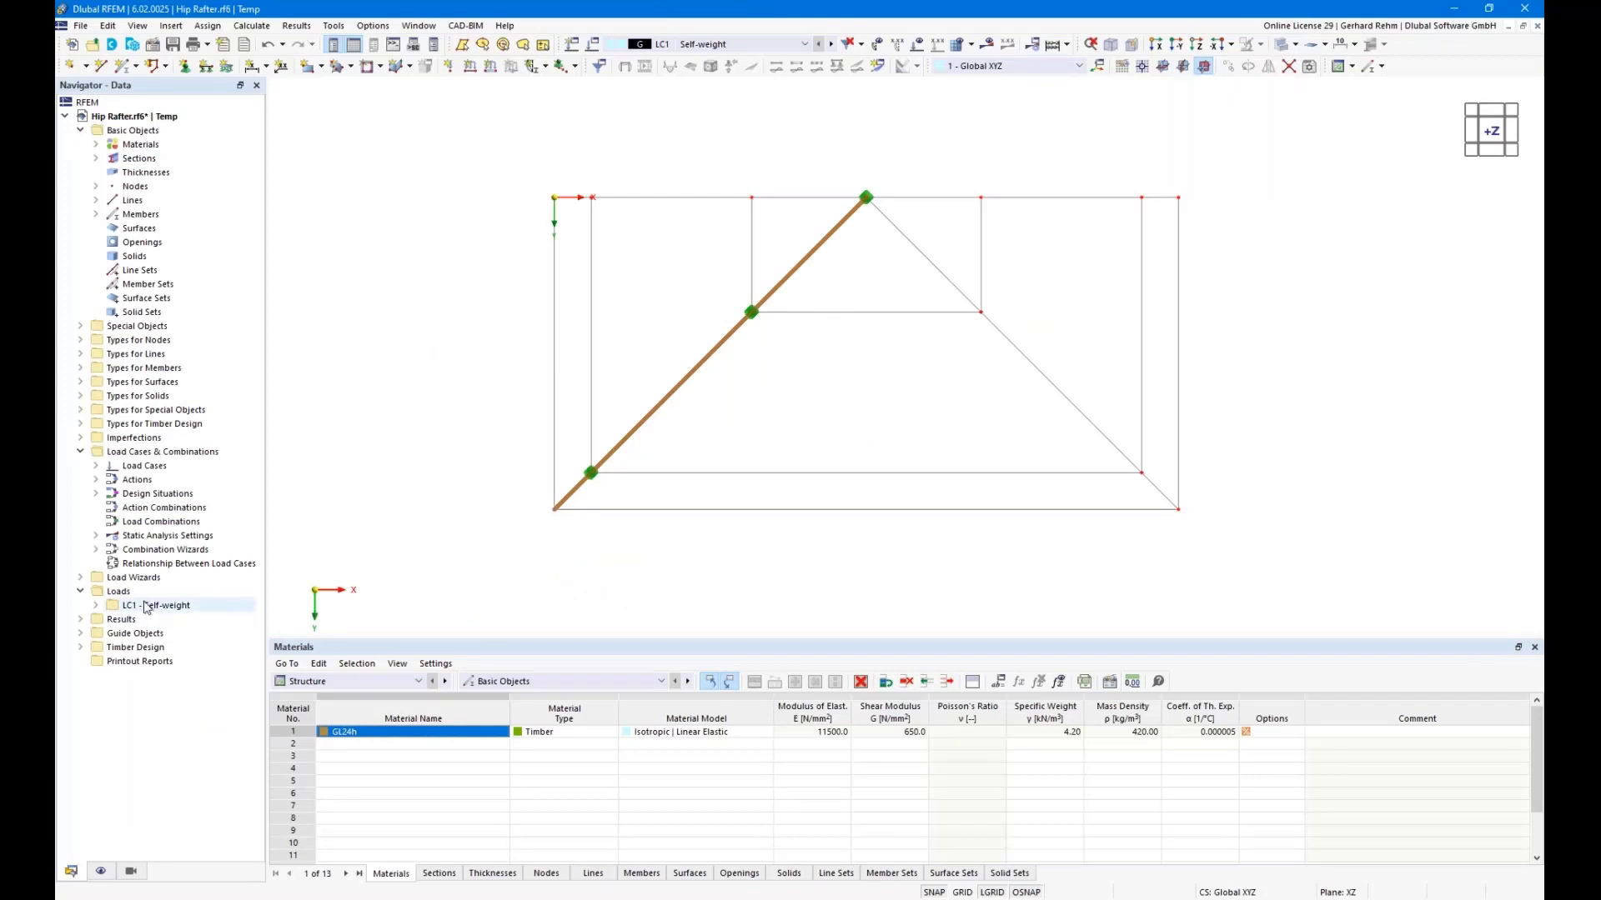
# In RFEM, review the main and geometry settings of a new Member Loads from Area Load wizard and discard it.
pyautogui.doubleClick(135, 577)
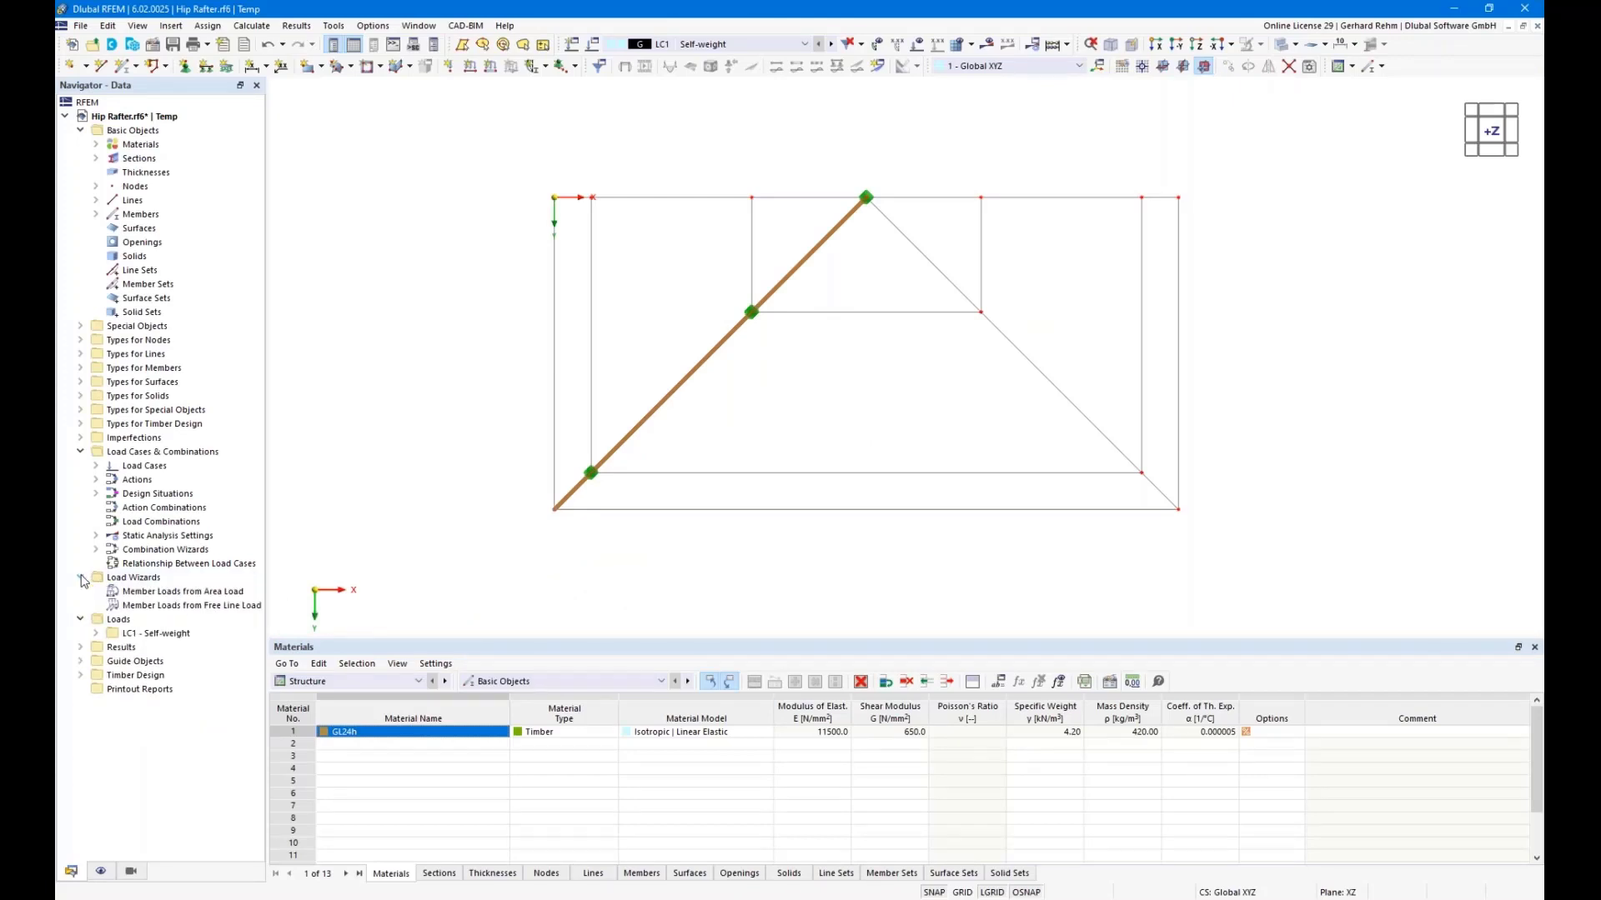
pyautogui.click(174, 592)
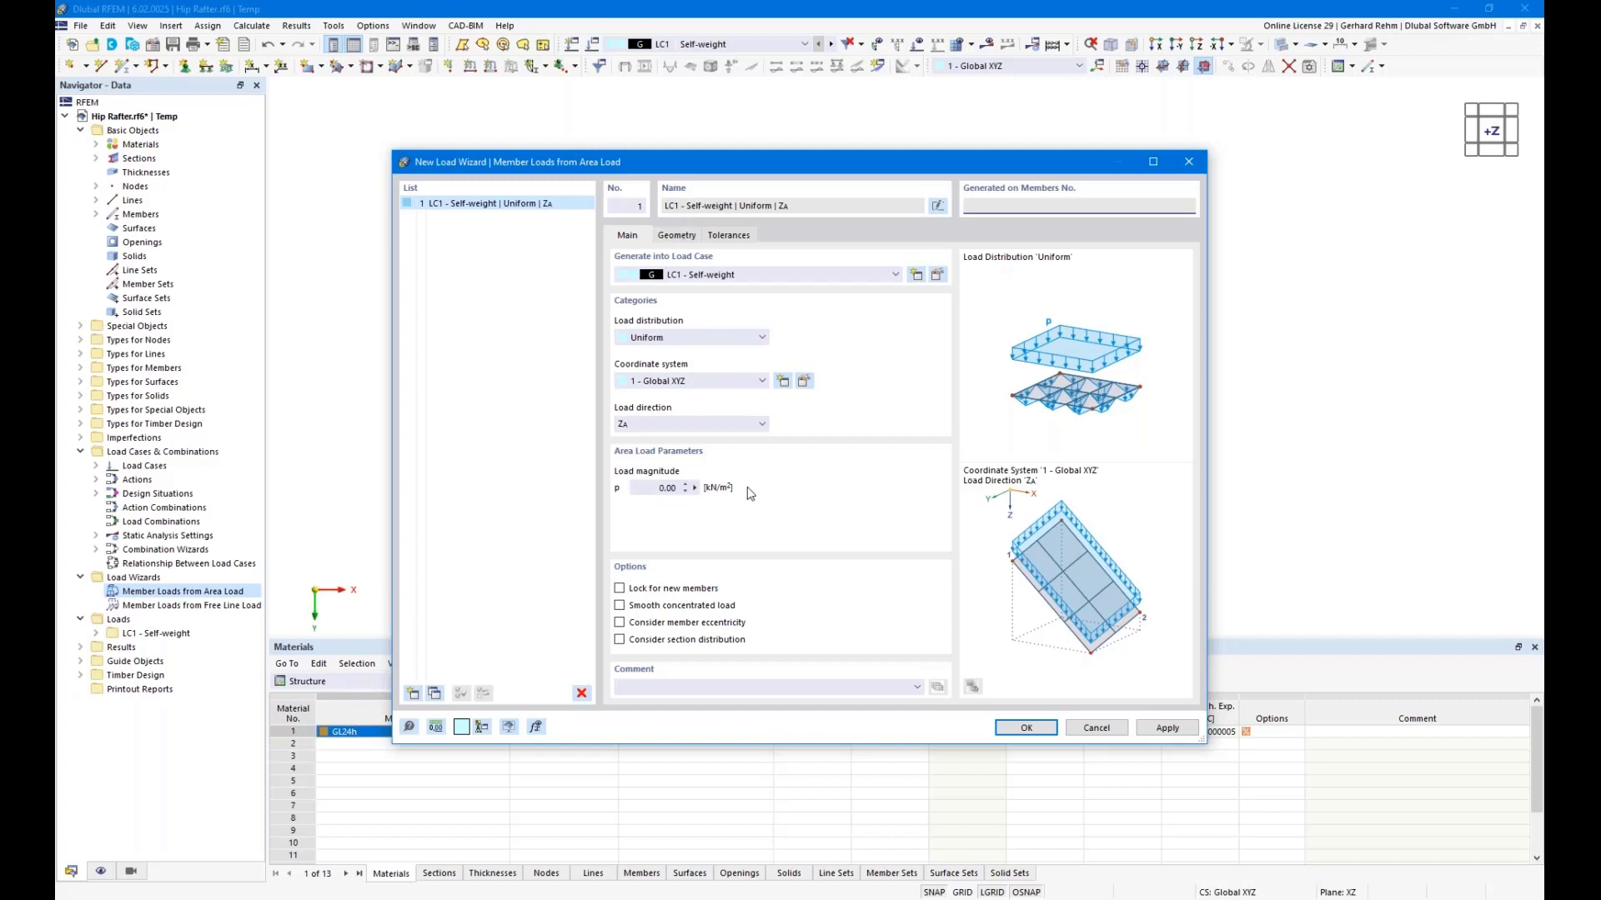
pyautogui.click(676, 236)
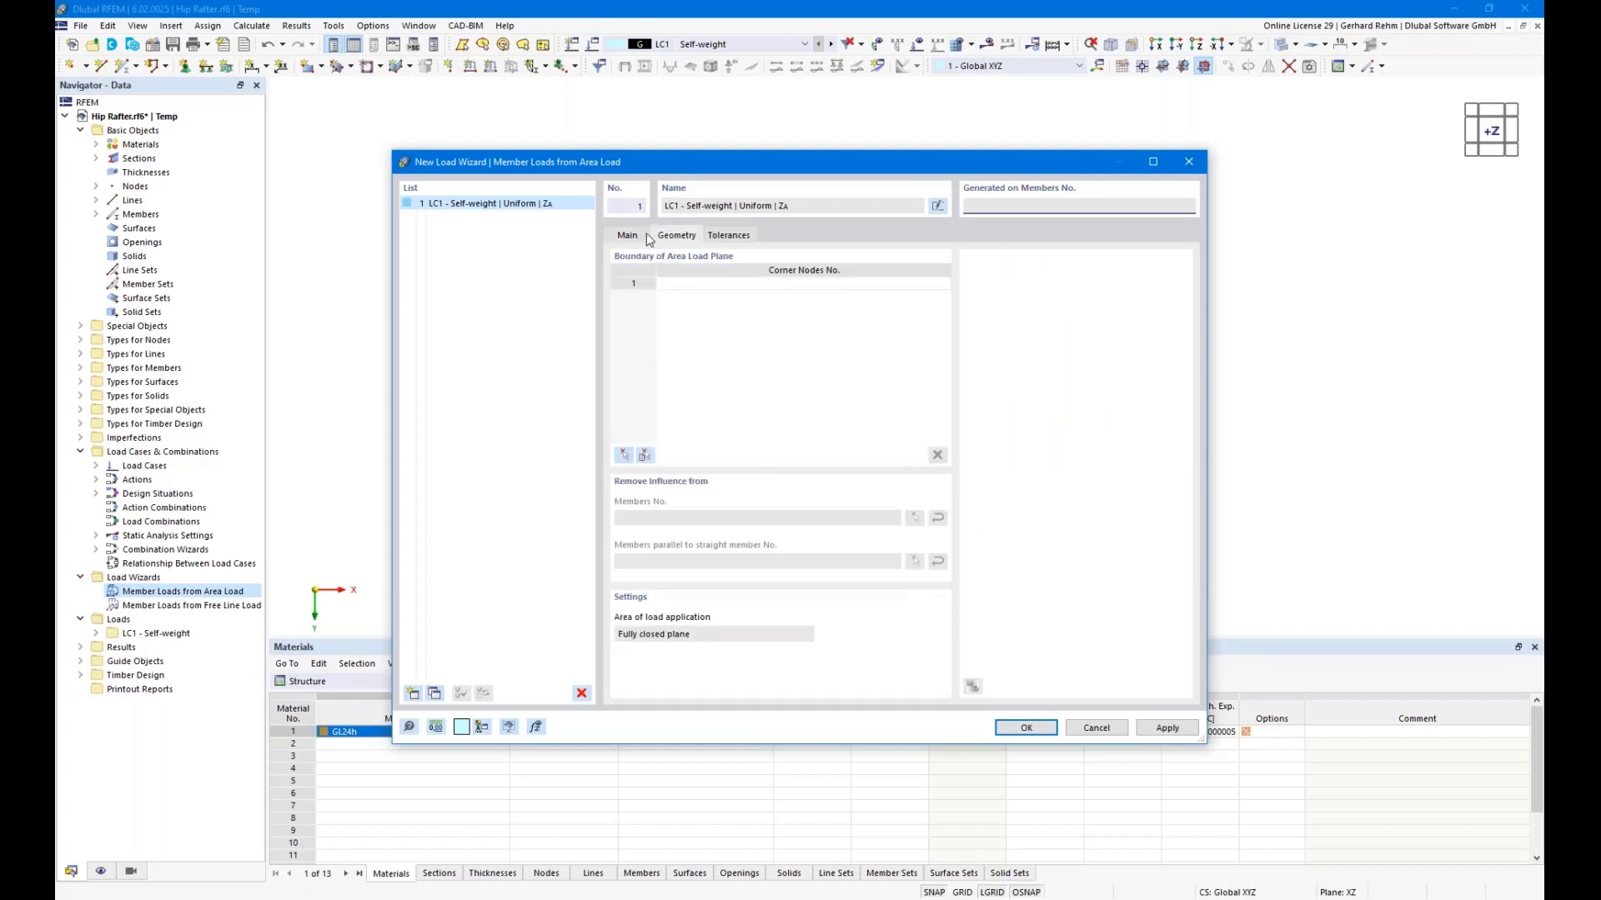
pyautogui.moveTo(655, 162); pyautogui.dragTo(947, 119)
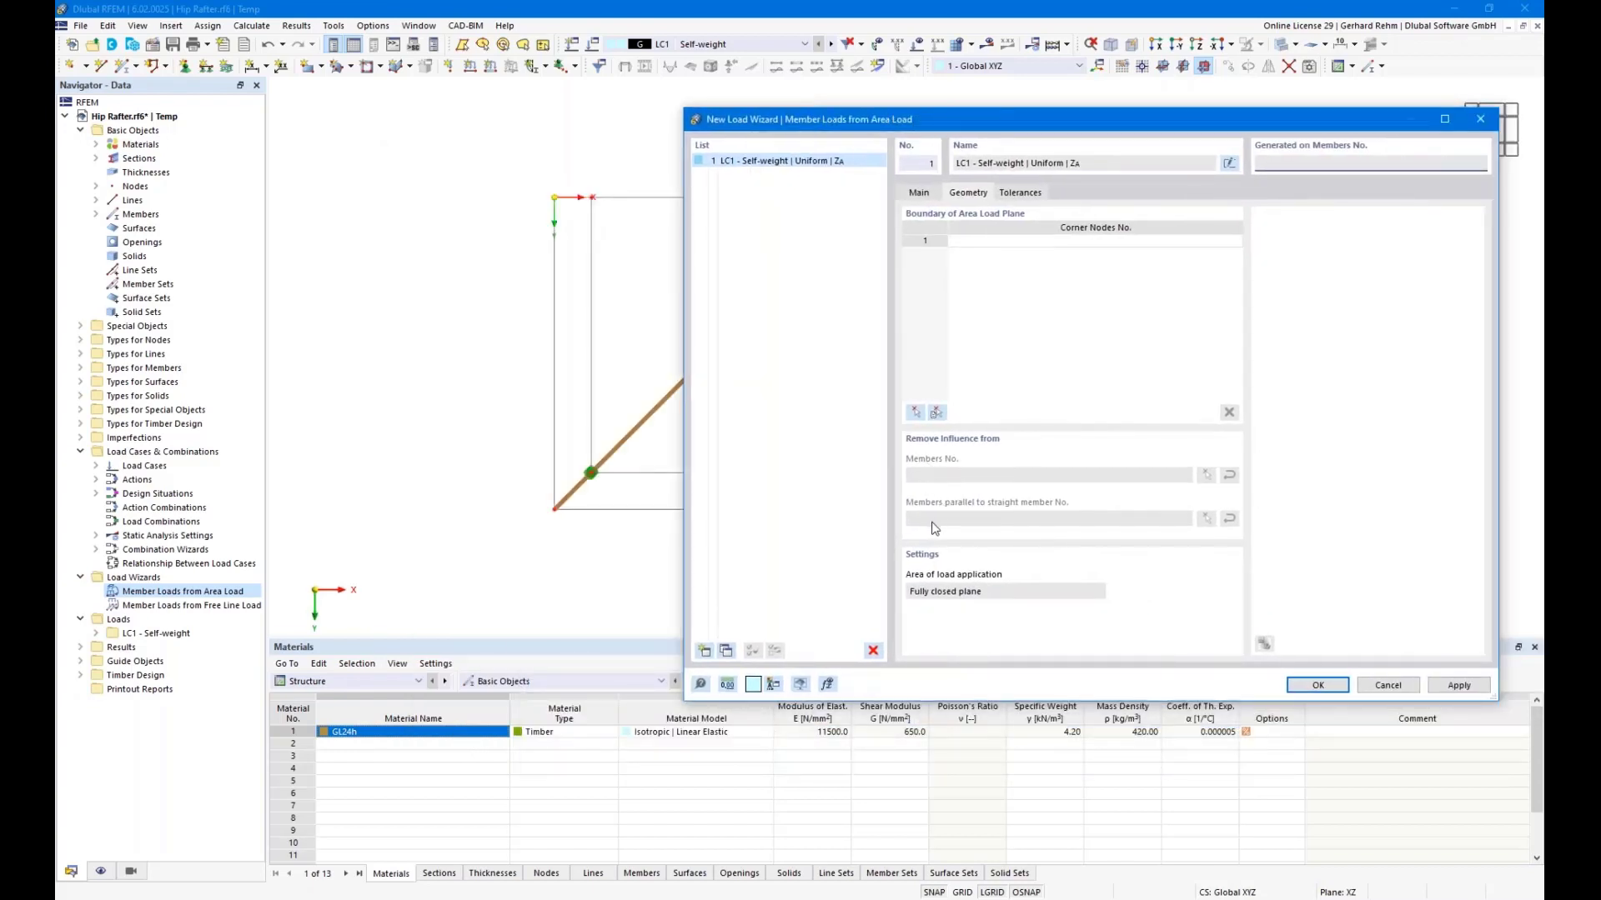
pyautogui.moveTo(801, 117); pyautogui.dragTo(1044, 299)
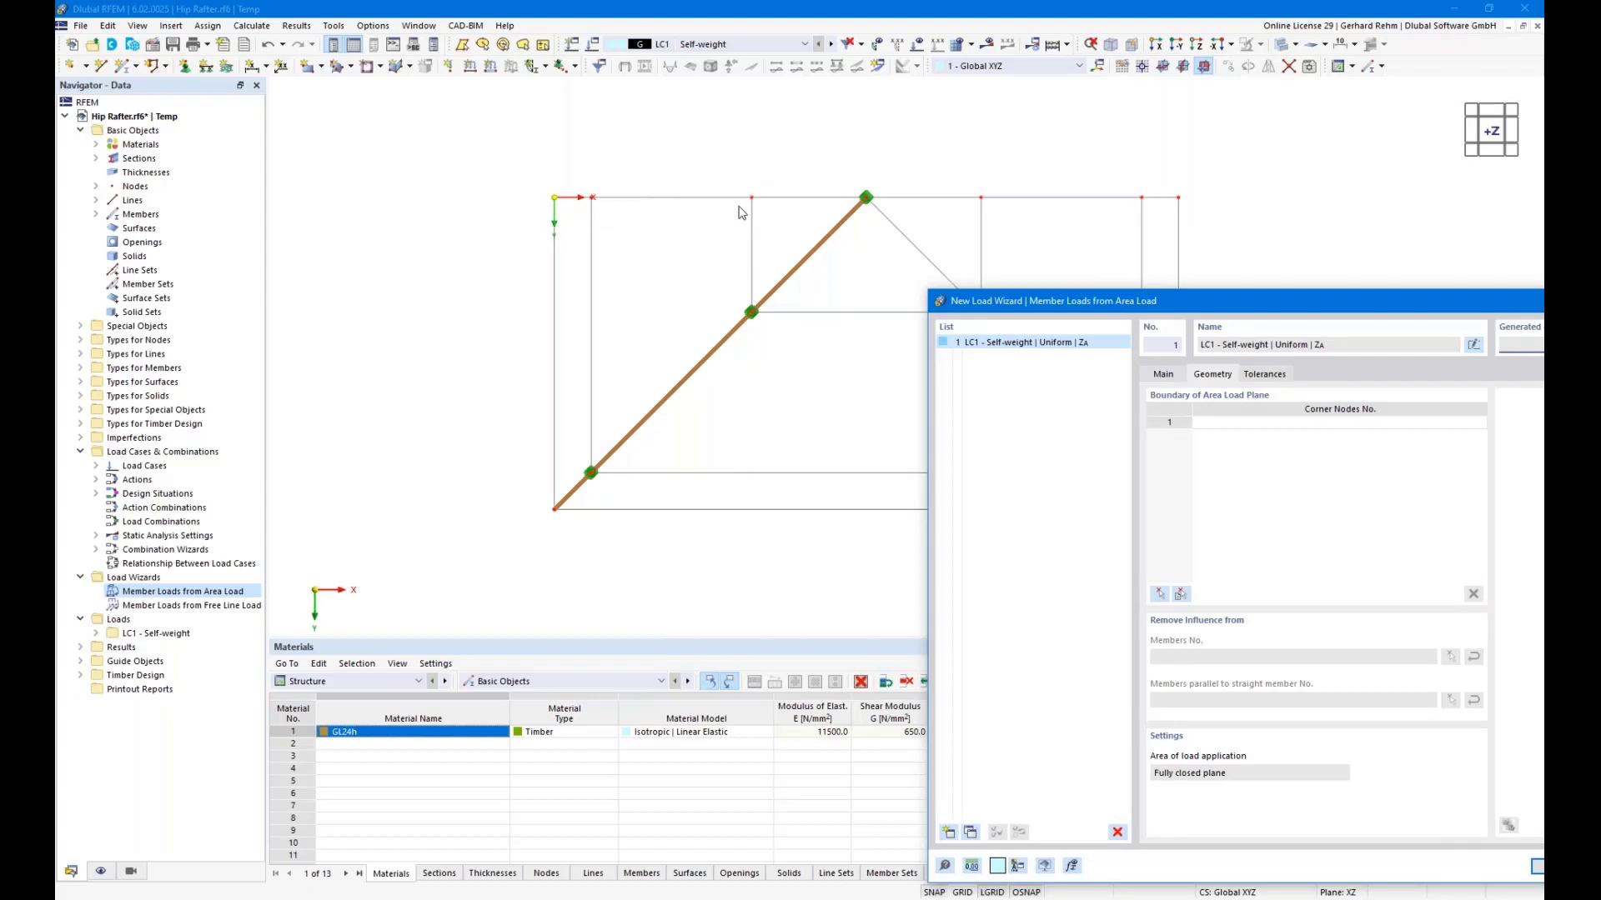
pyautogui.moveTo(971, 300); pyautogui.dragTo(893, 109)
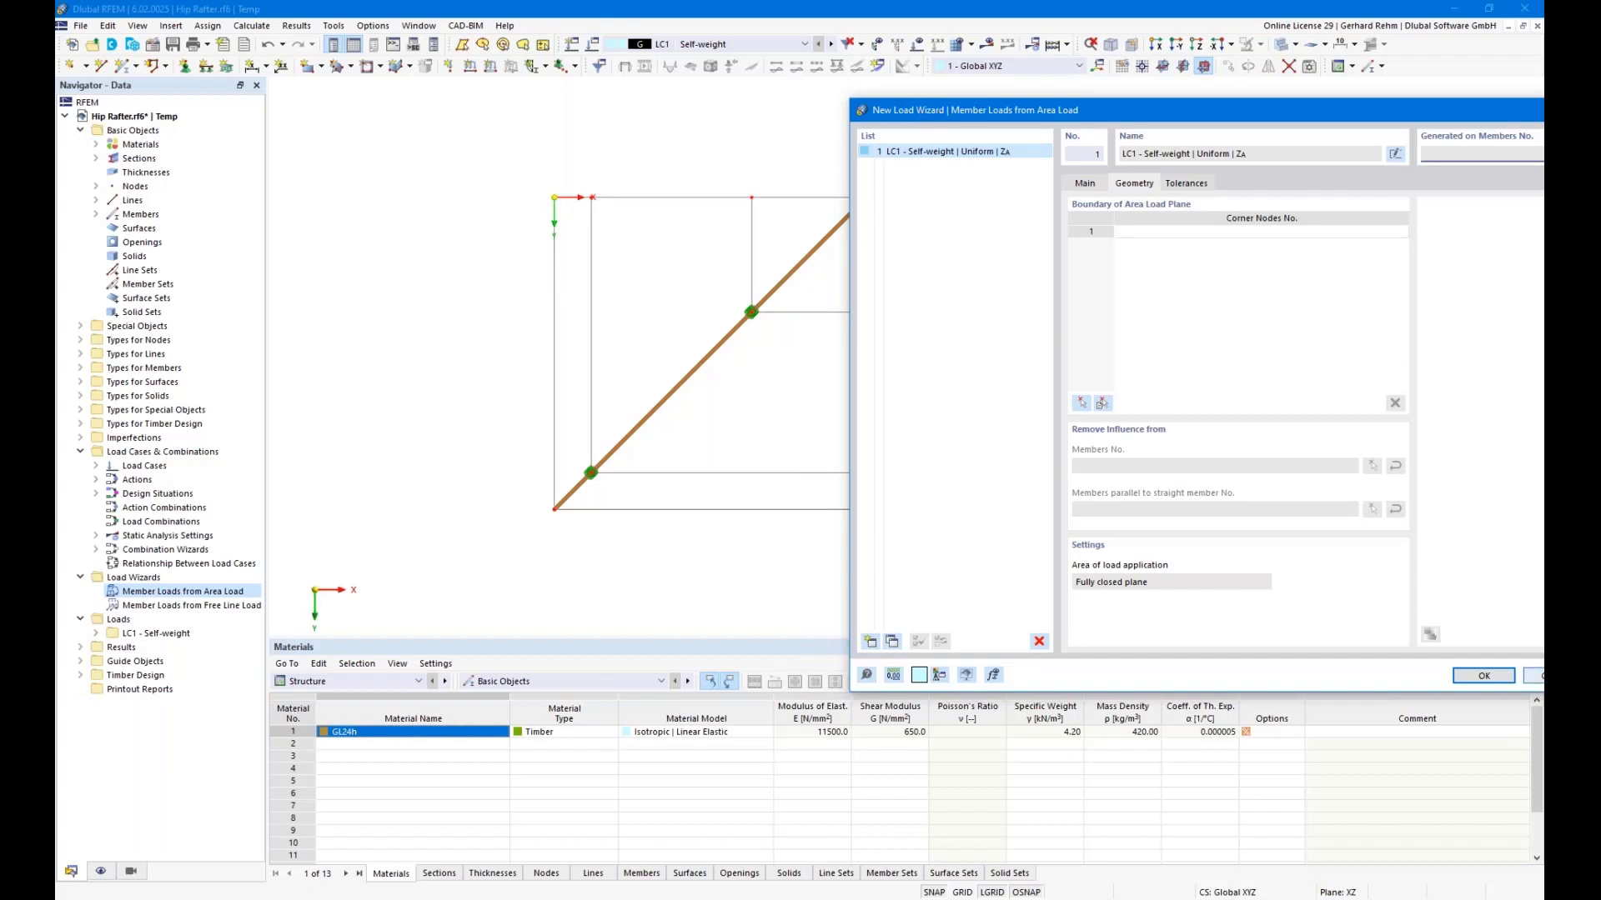
pyautogui.click(1533, 675)
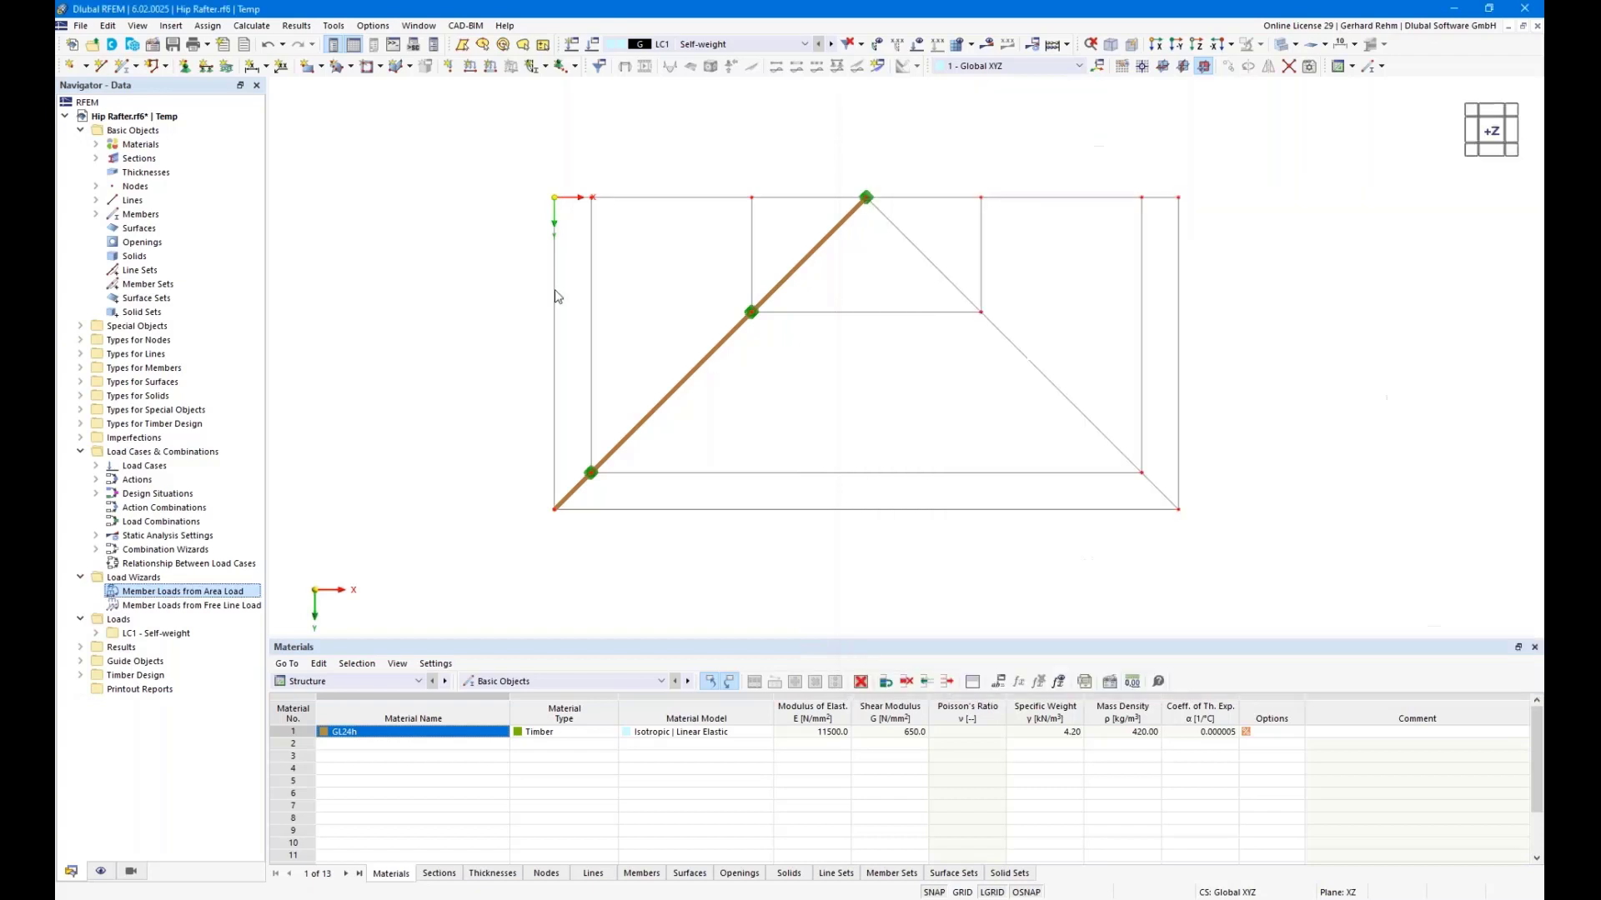
# Create a plane Load Transfer surface on the triangular hip end, bounded by its outer line, the lines up to the apex and the hip rafter.
pyautogui.click(322, 67)
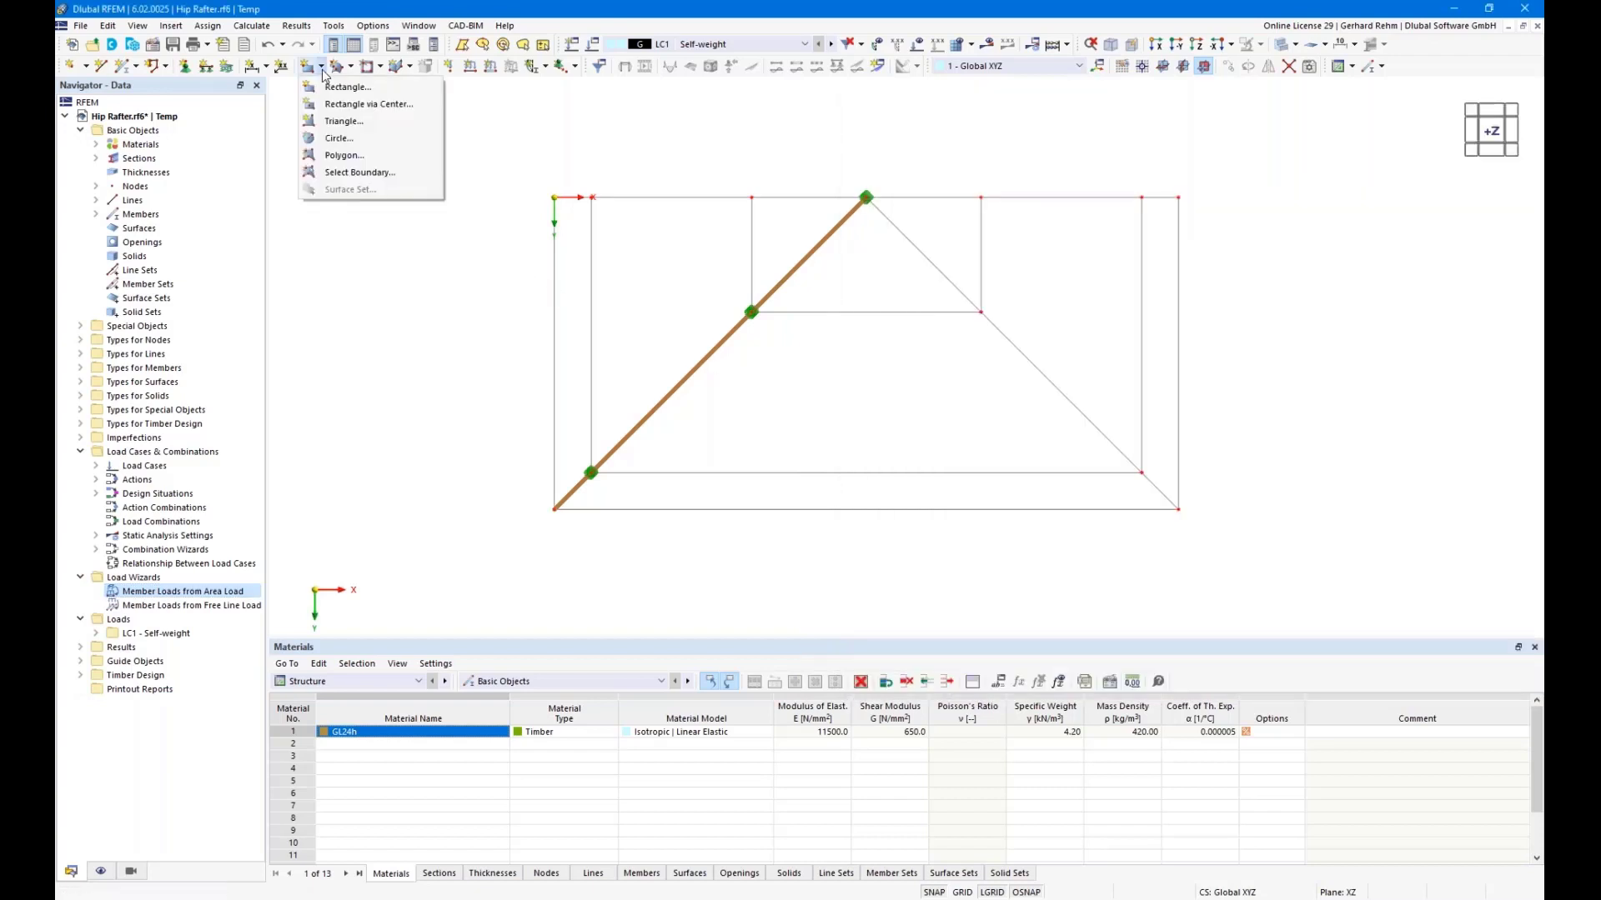
pyautogui.click(343, 180)
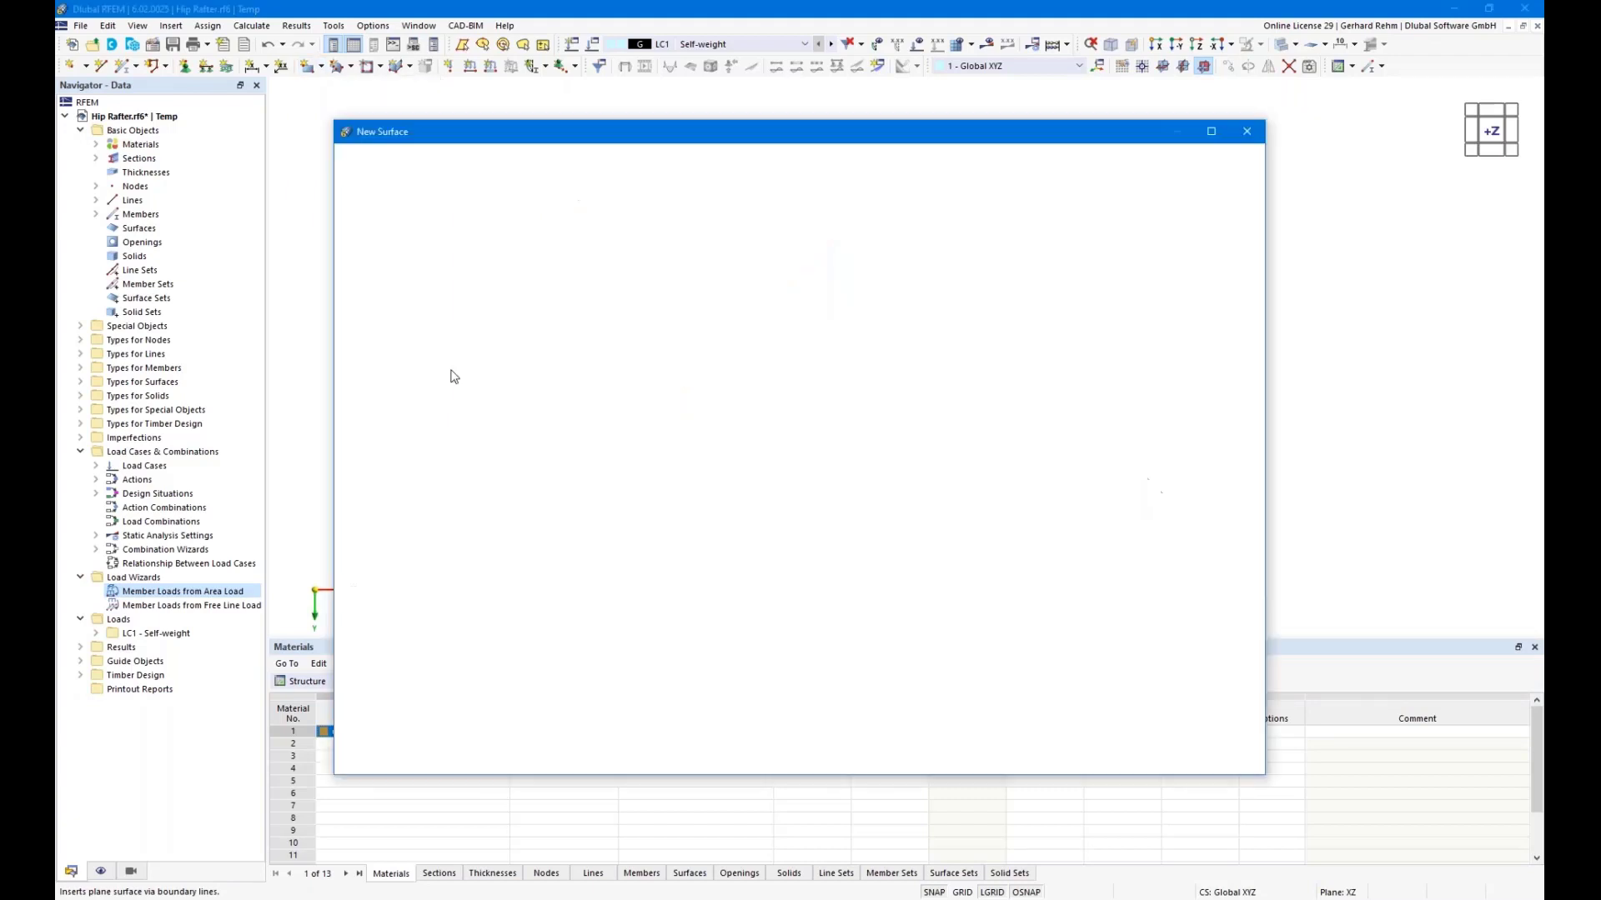
pyautogui.click(409, 246)
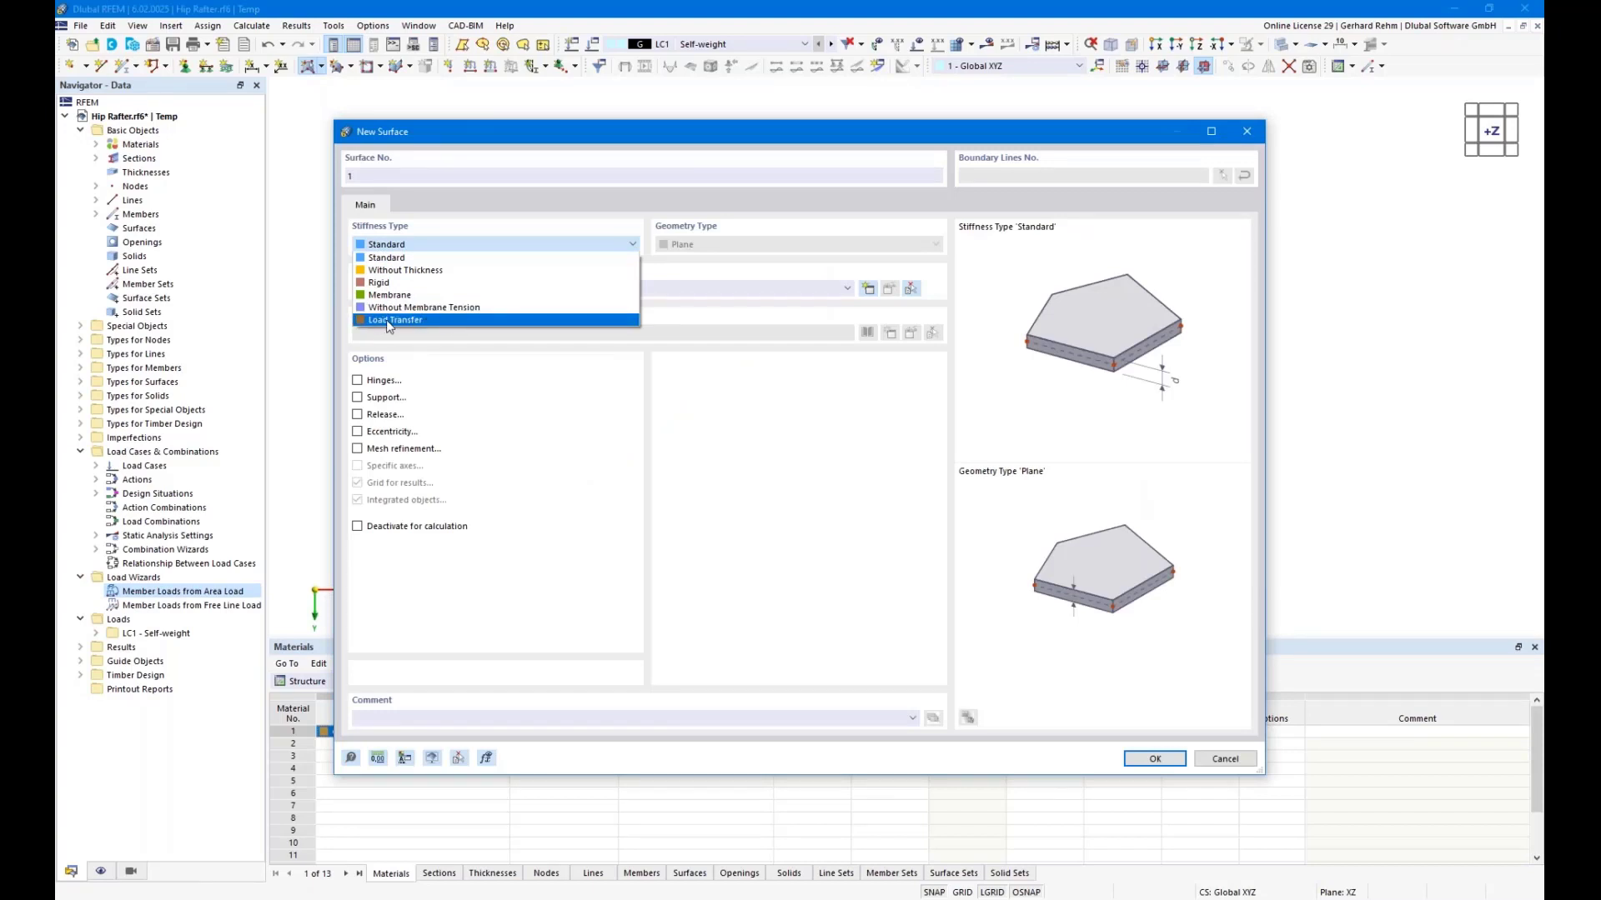
pyautogui.click(388, 321)
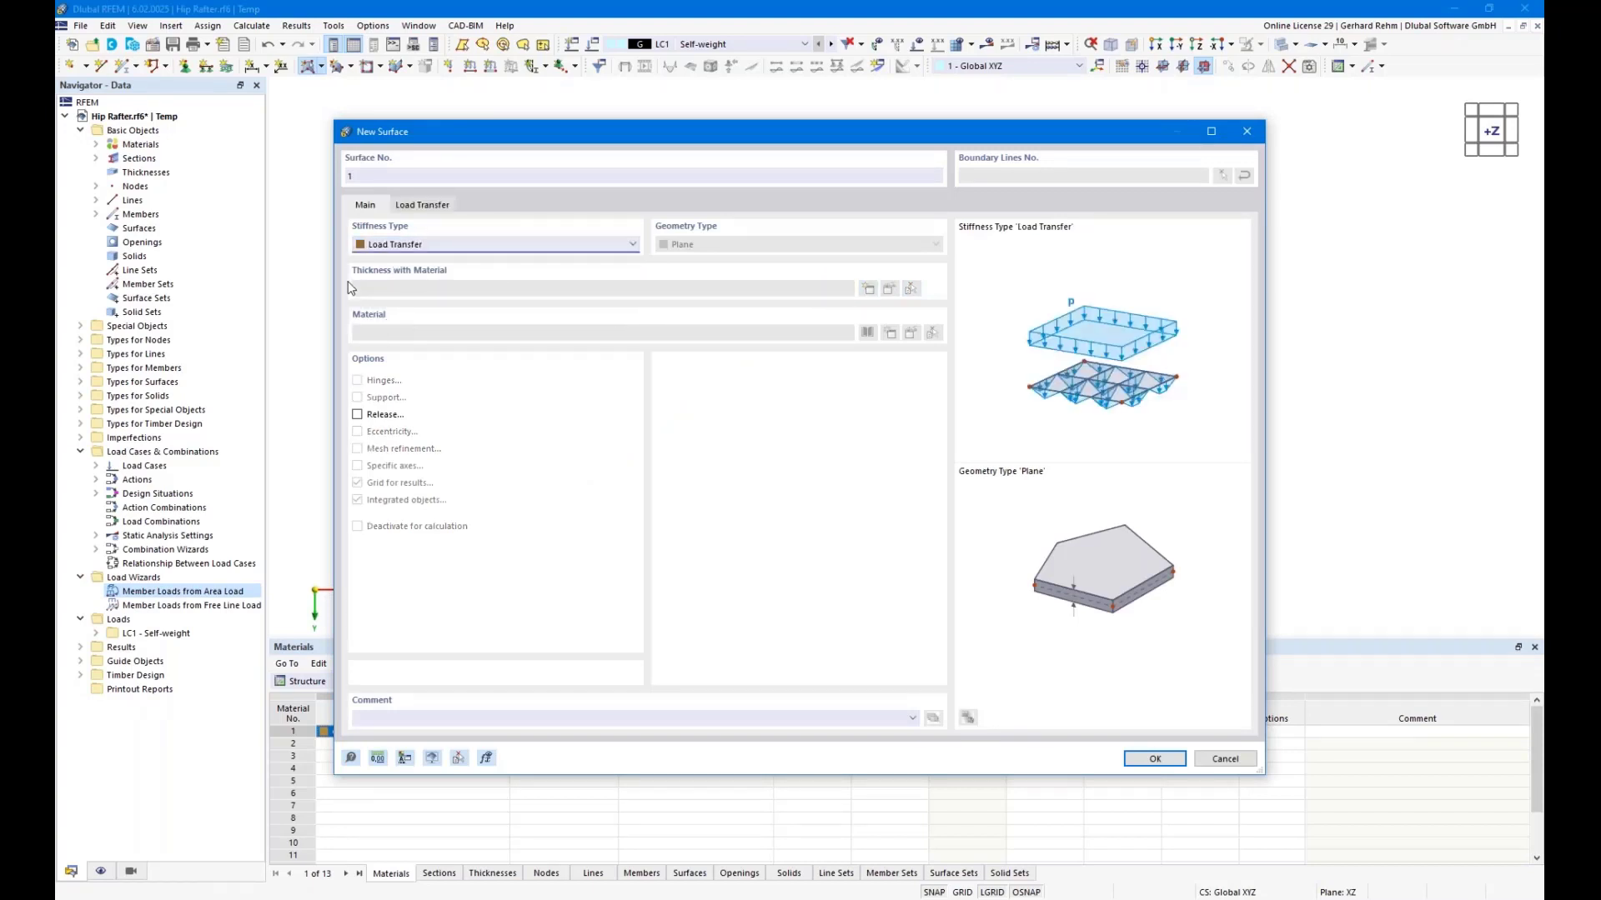
pyautogui.click(1153, 758)
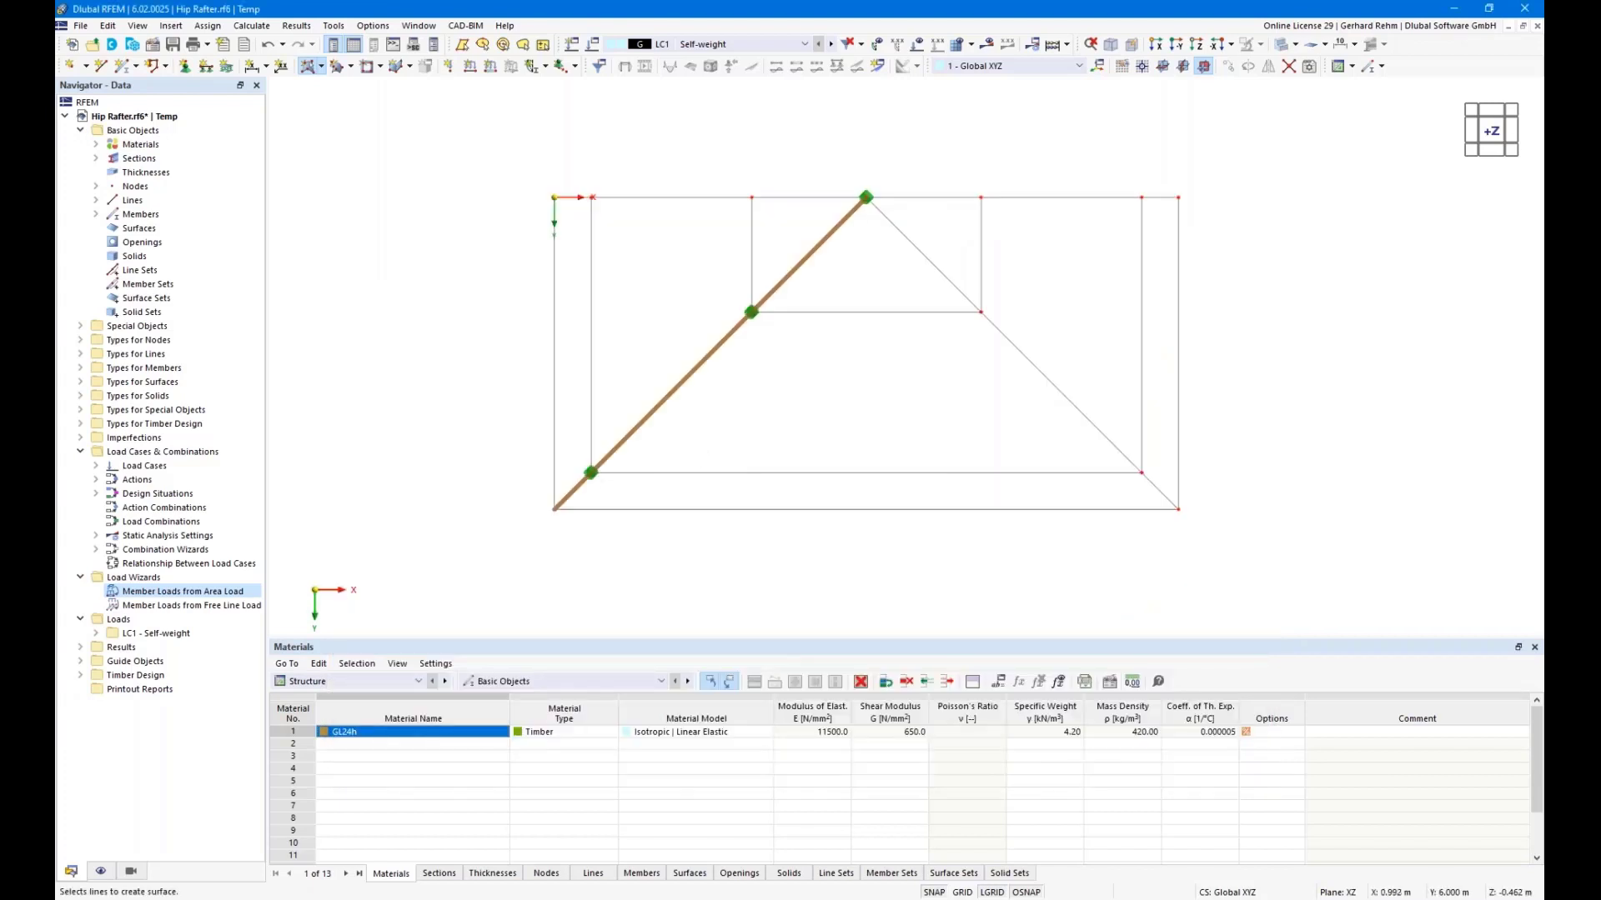
pyautogui.click(555, 334)
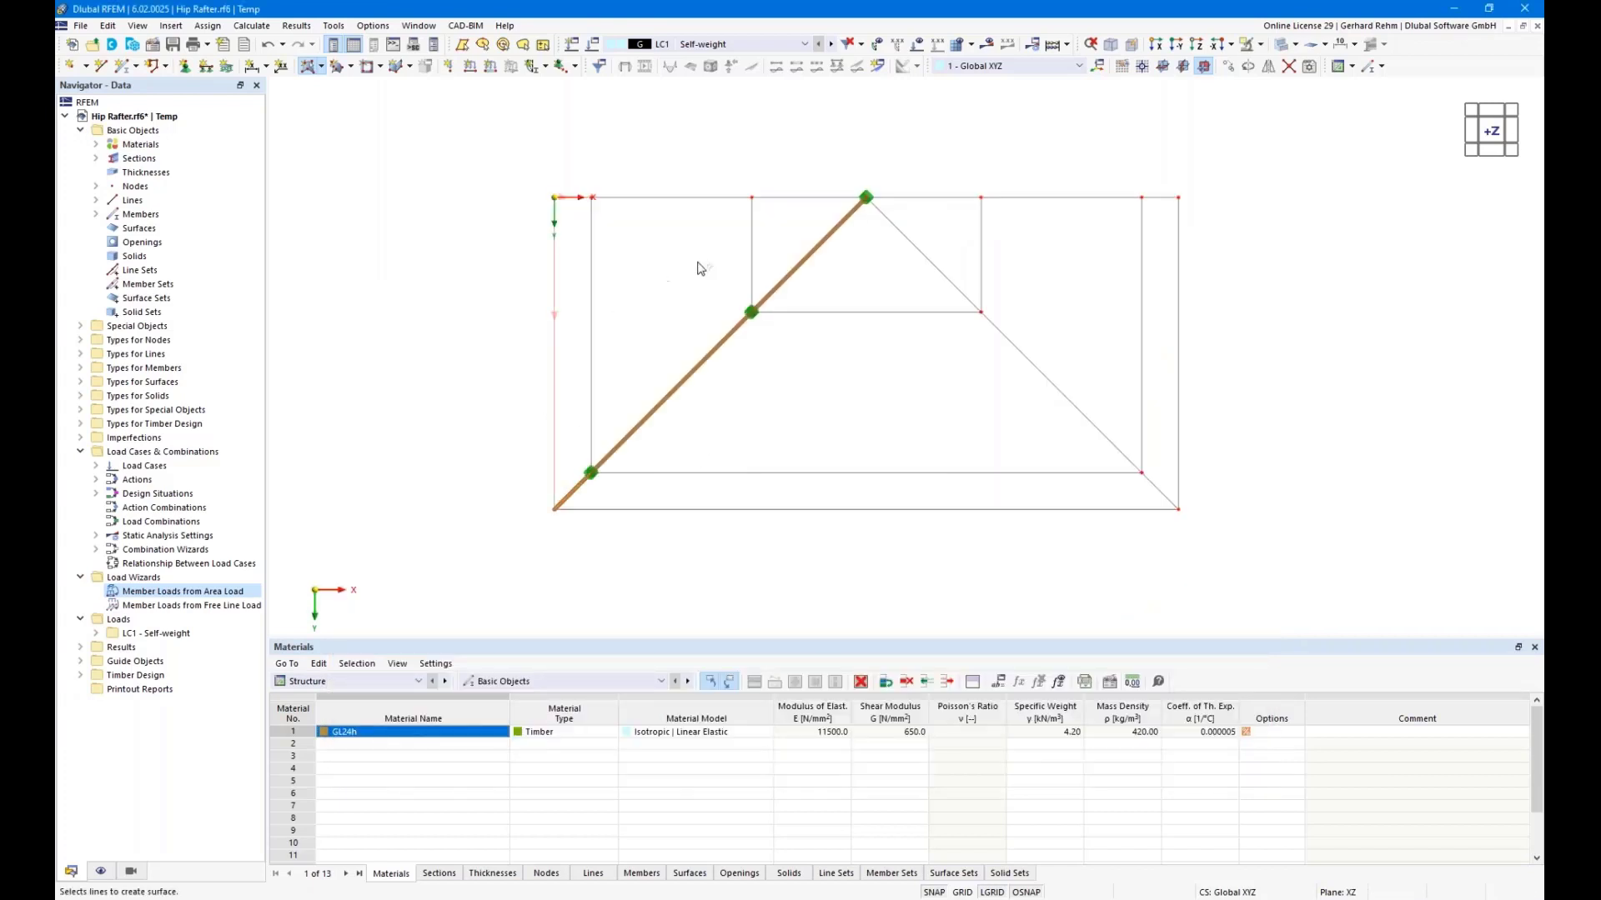
pyautogui.click(630, 198)
pyautogui.click(795, 199)
pyautogui.click(815, 246)
pyautogui.click(696, 367)
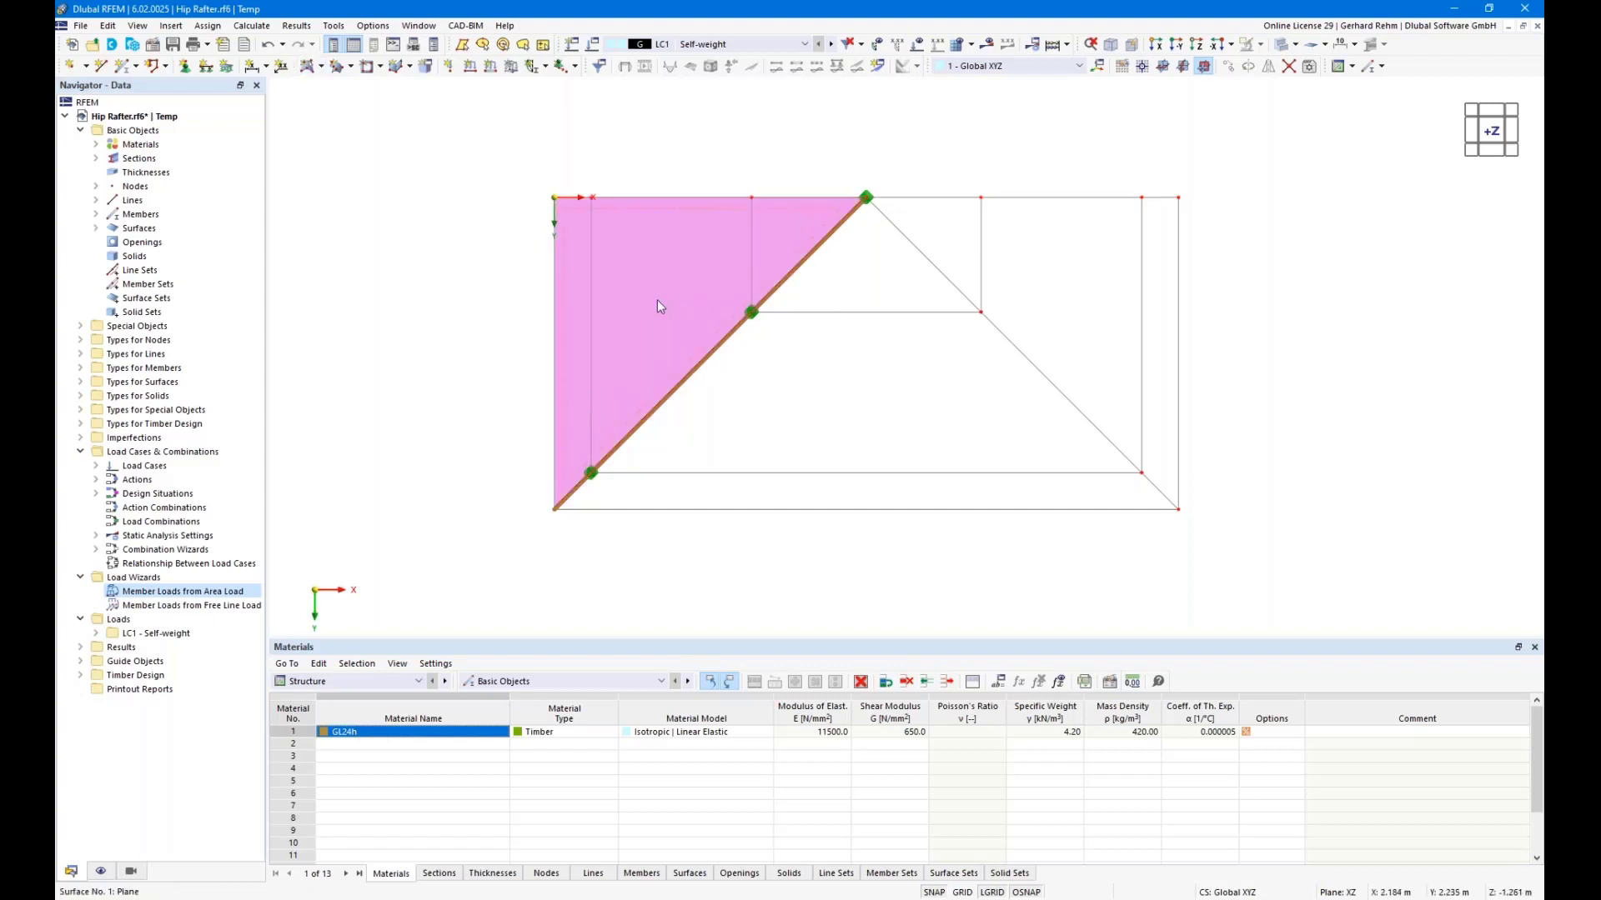
# Define surface 2 as a boundary-line surface with the stiffness type Load Transfer.
pyautogui.click(308, 69)
pyautogui.click(1153, 758)
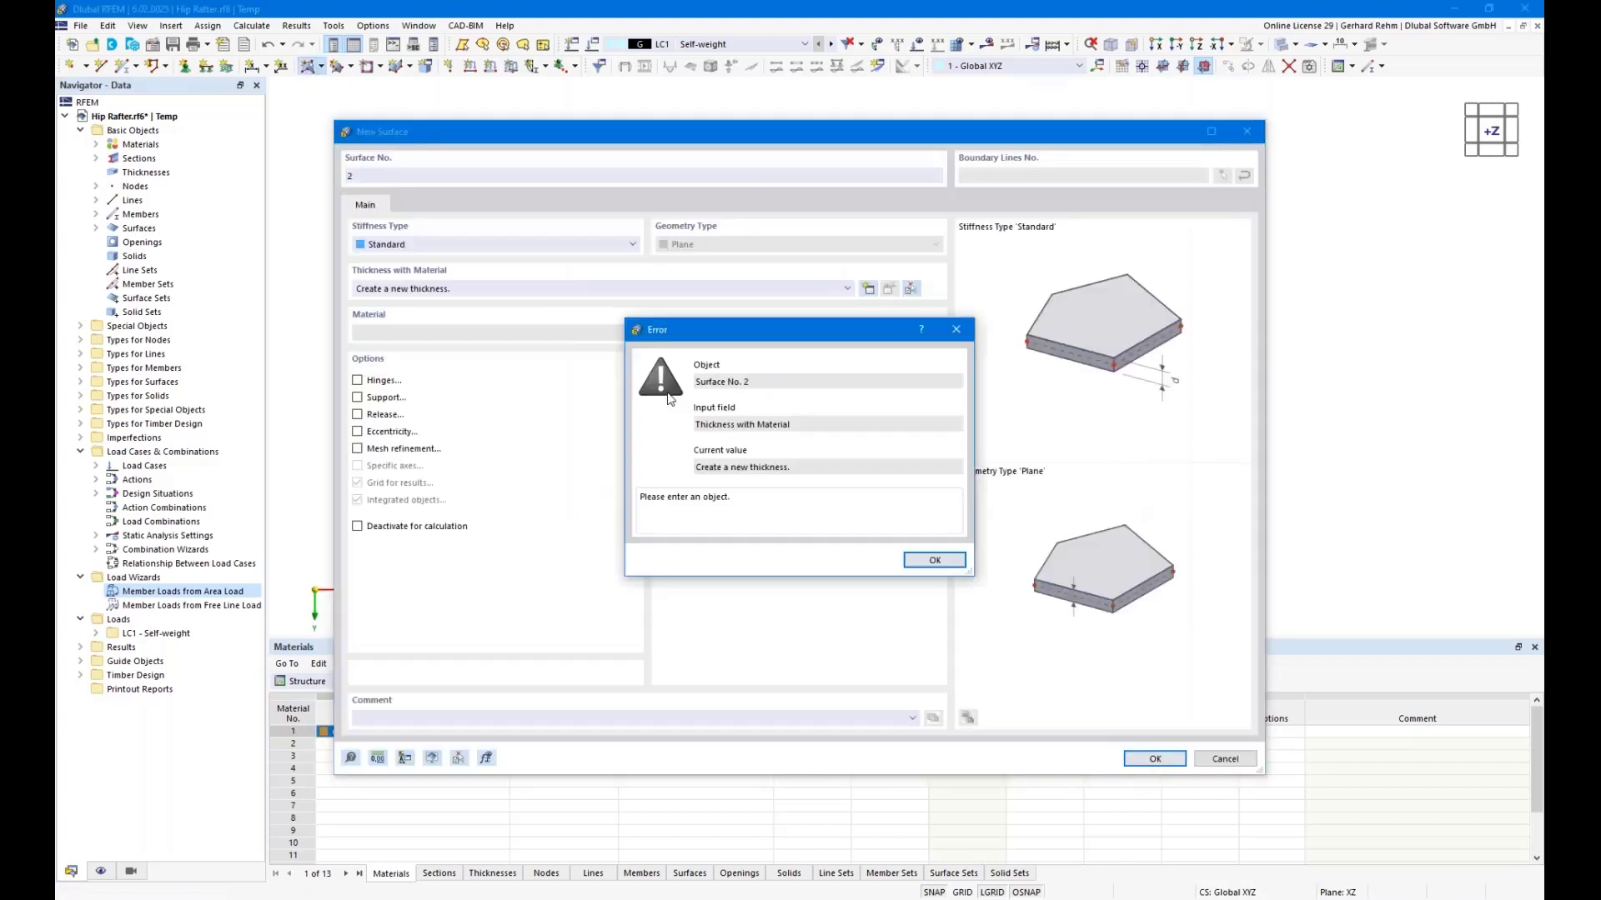
pyautogui.click(955, 563)
pyautogui.click(420, 242)
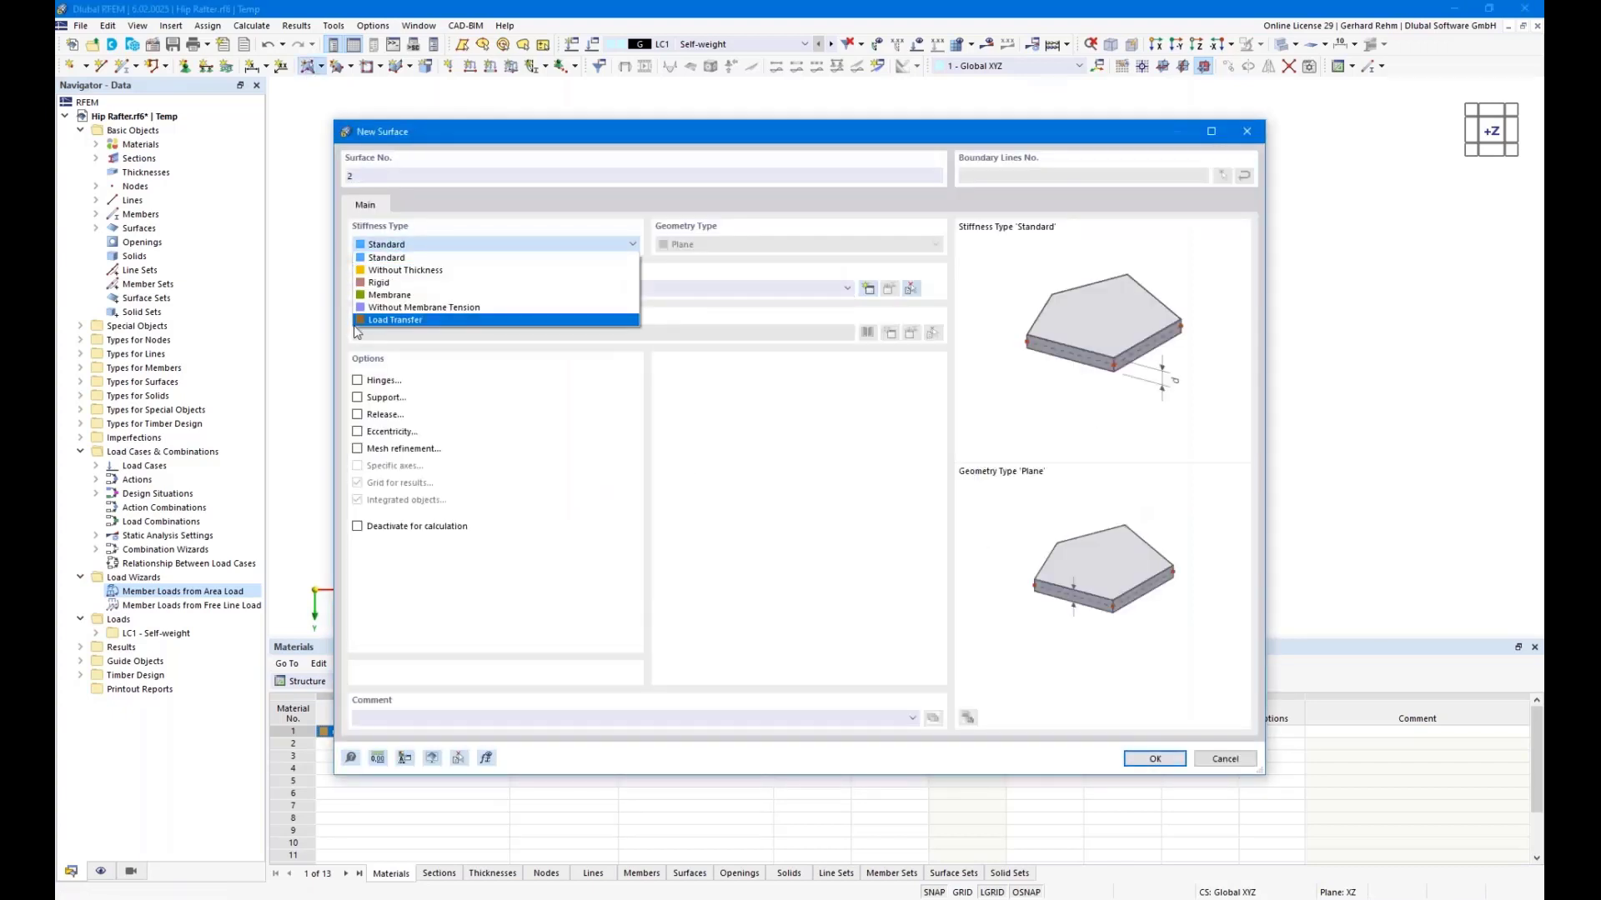
pyautogui.click(400, 314)
pyautogui.click(1151, 758)
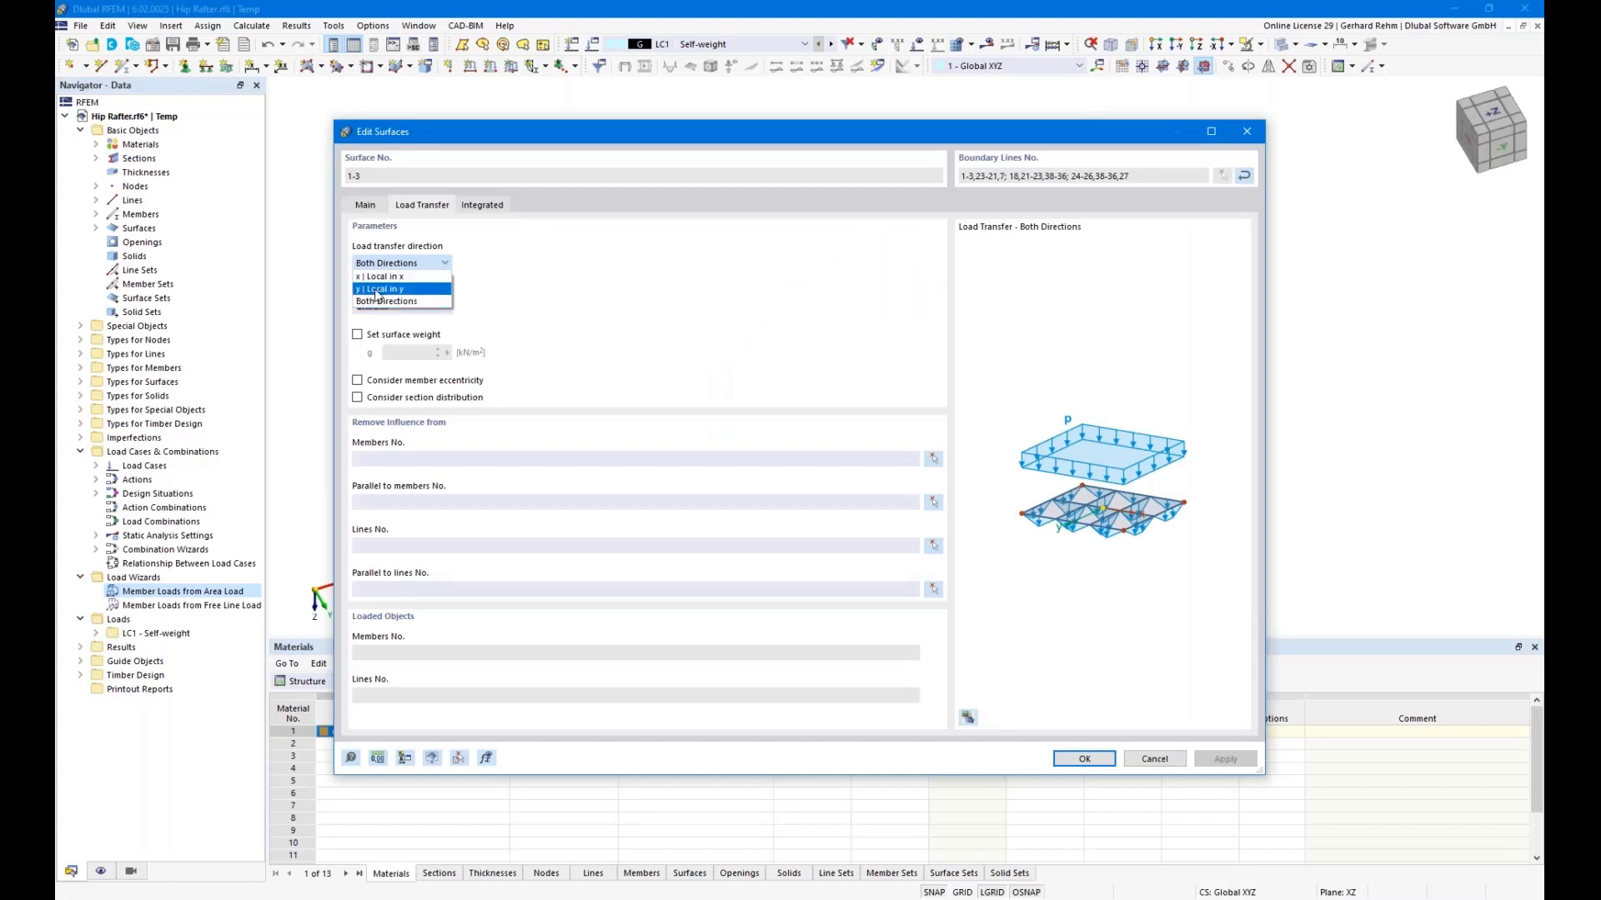
# Try to set the load transfer direction of surfaces 1-3 to local y.
pyautogui.click(700, 133)
pyautogui.moveTo(732, 130); pyautogui.dragTo(1199, 110)
pyautogui.click(861, 288)
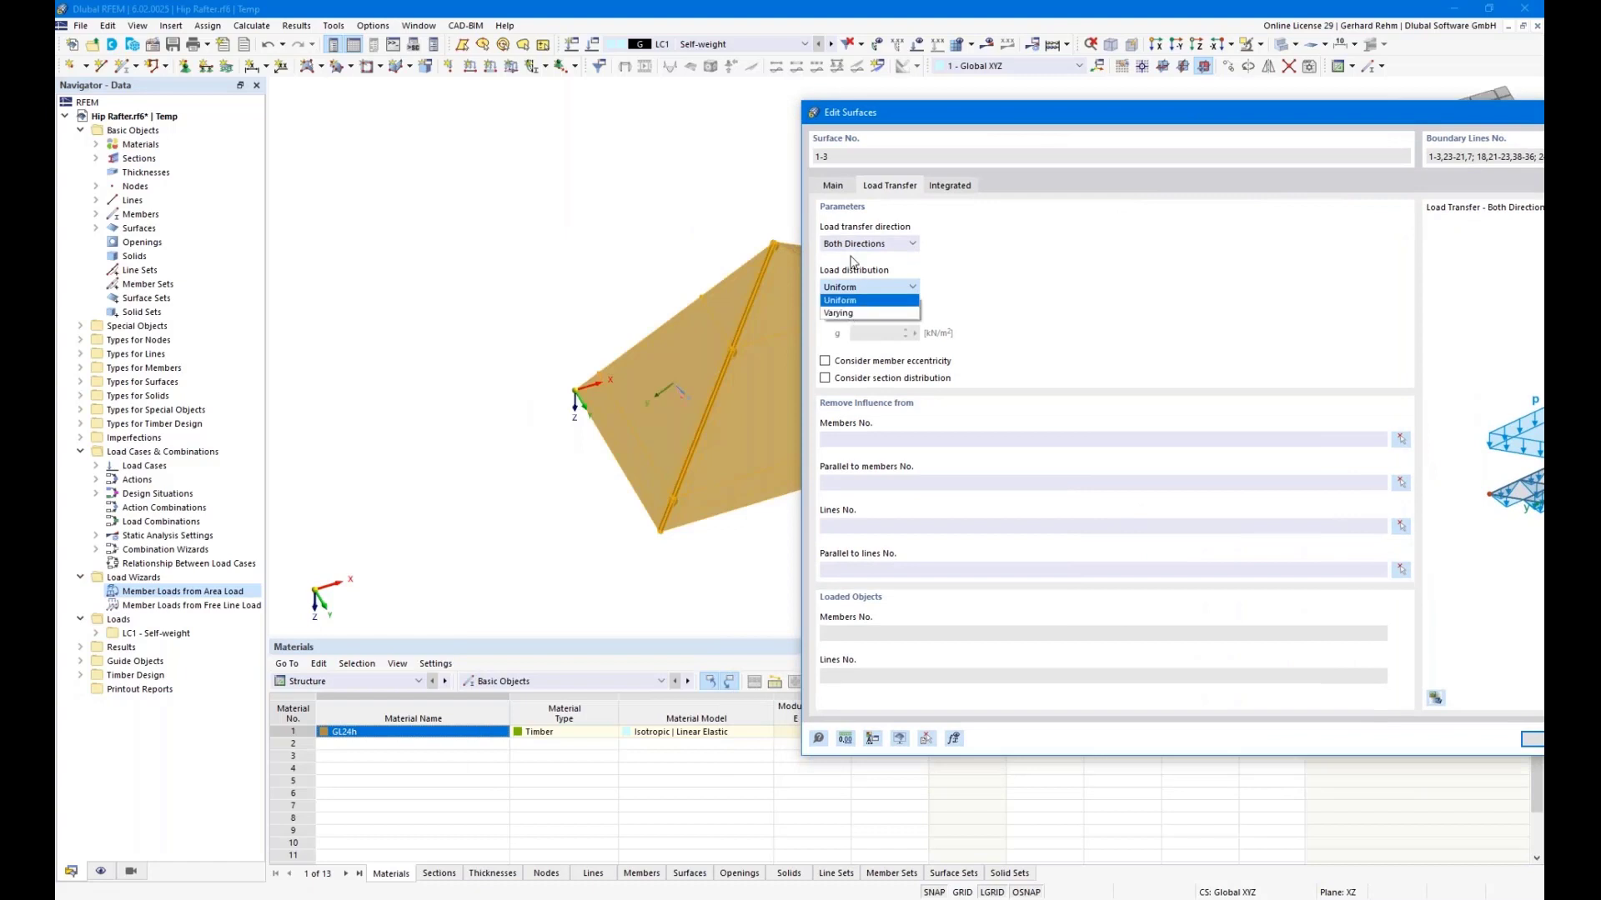
pyautogui.click(855, 244)
pyautogui.click(851, 271)
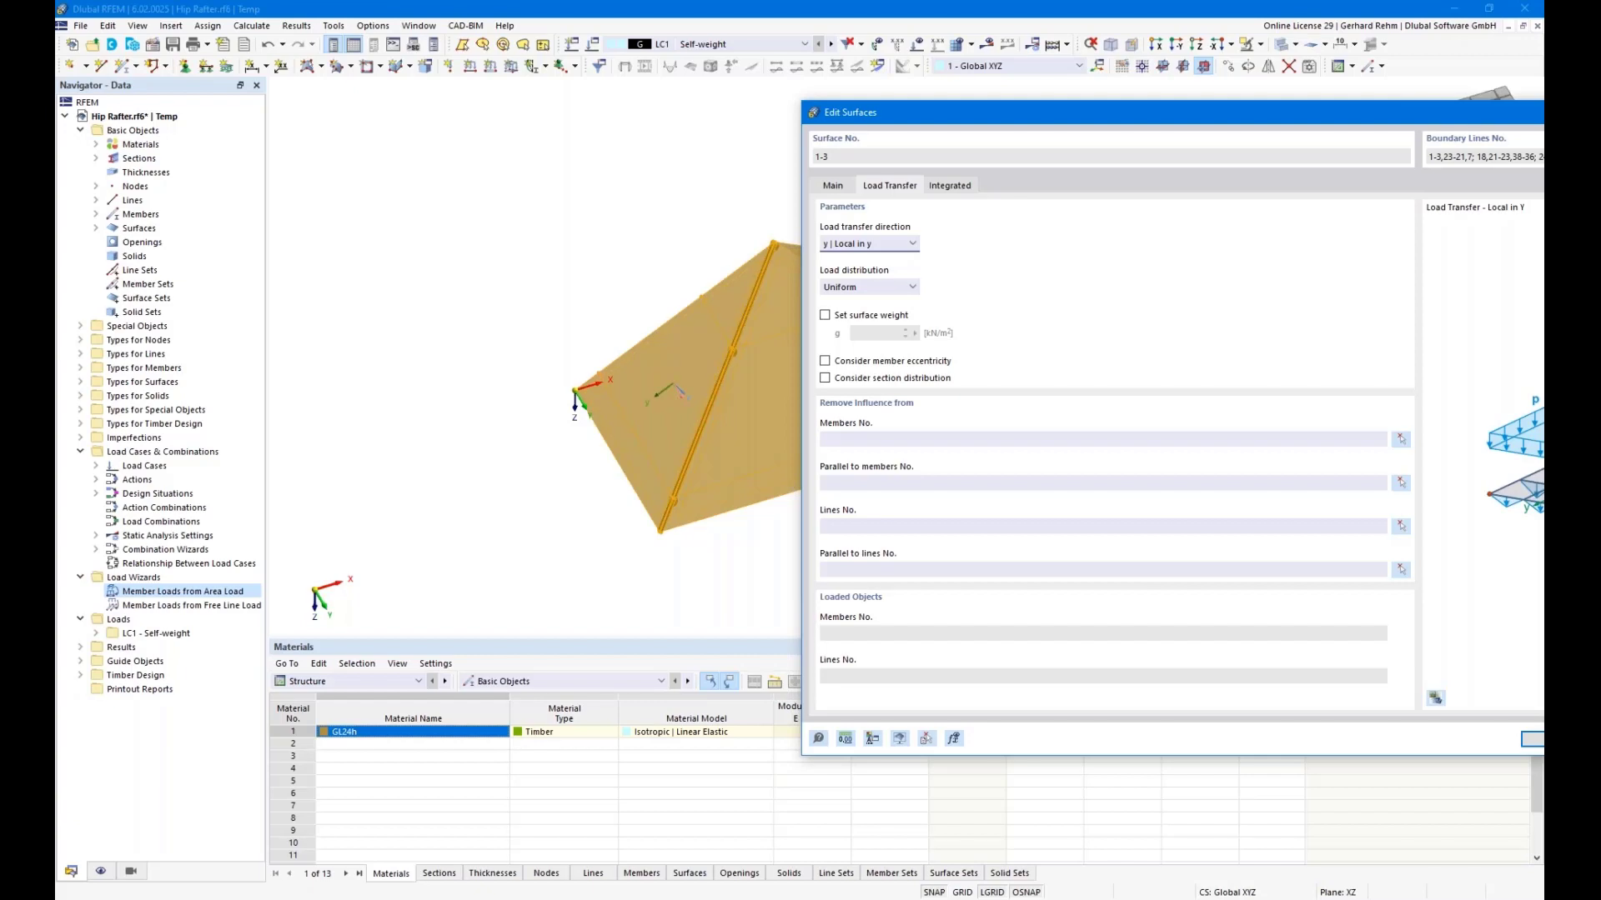
pyautogui.click(1534, 740)
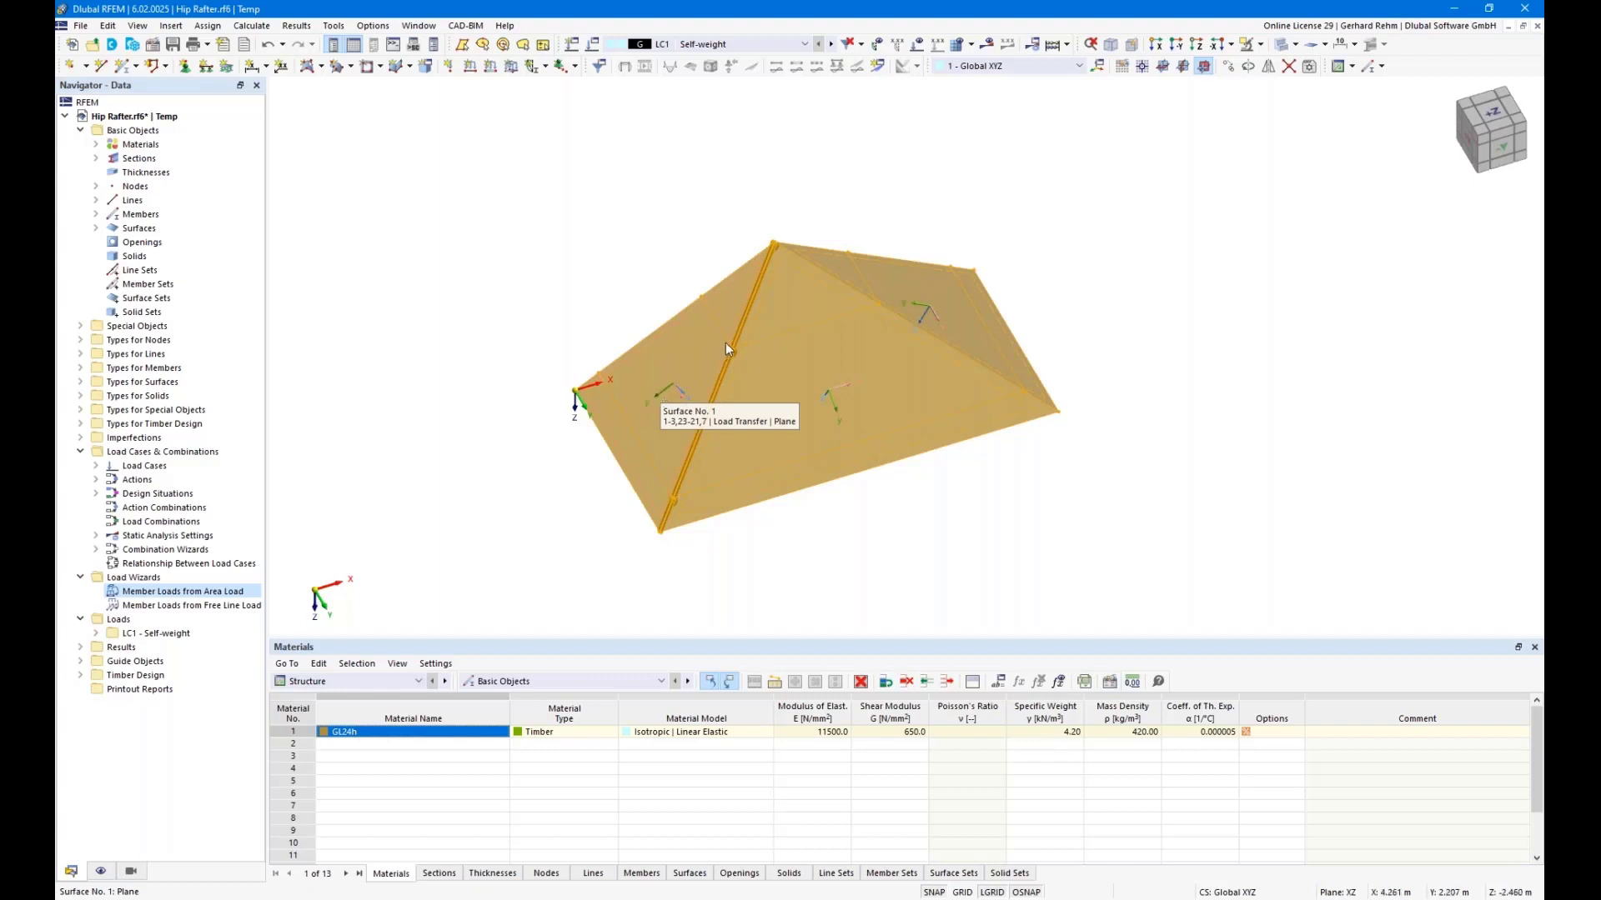
# Set the load transfer direction of surfaces 1-3 to local y.
pyautogui.doubleClick(652, 420)
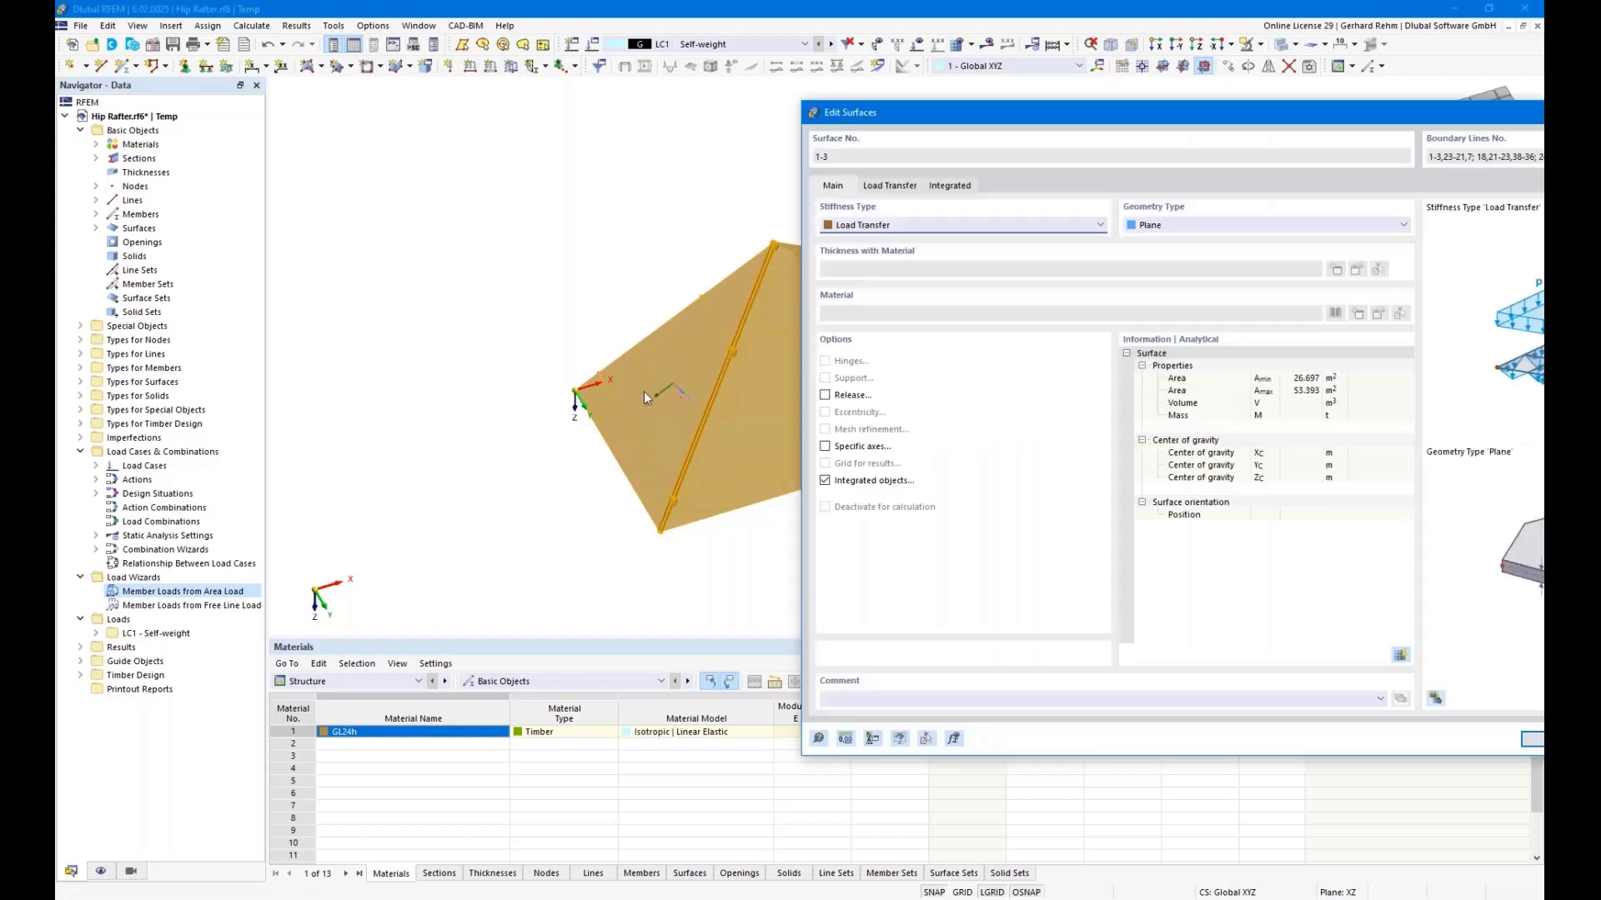
pyautogui.click(889, 187)
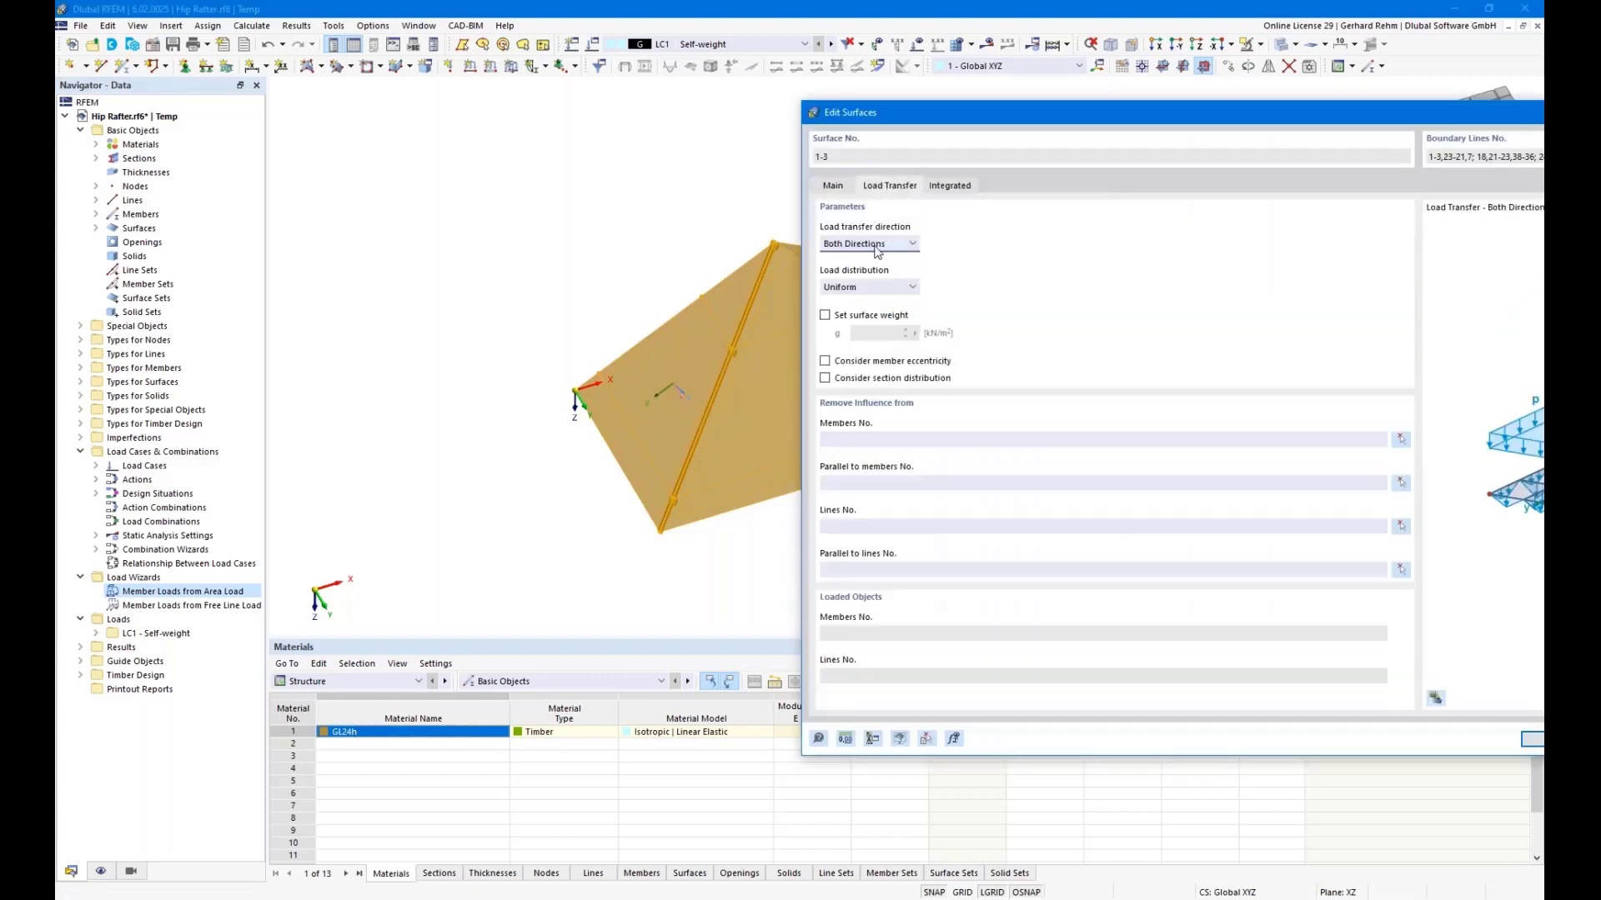
pyautogui.click(879, 243)
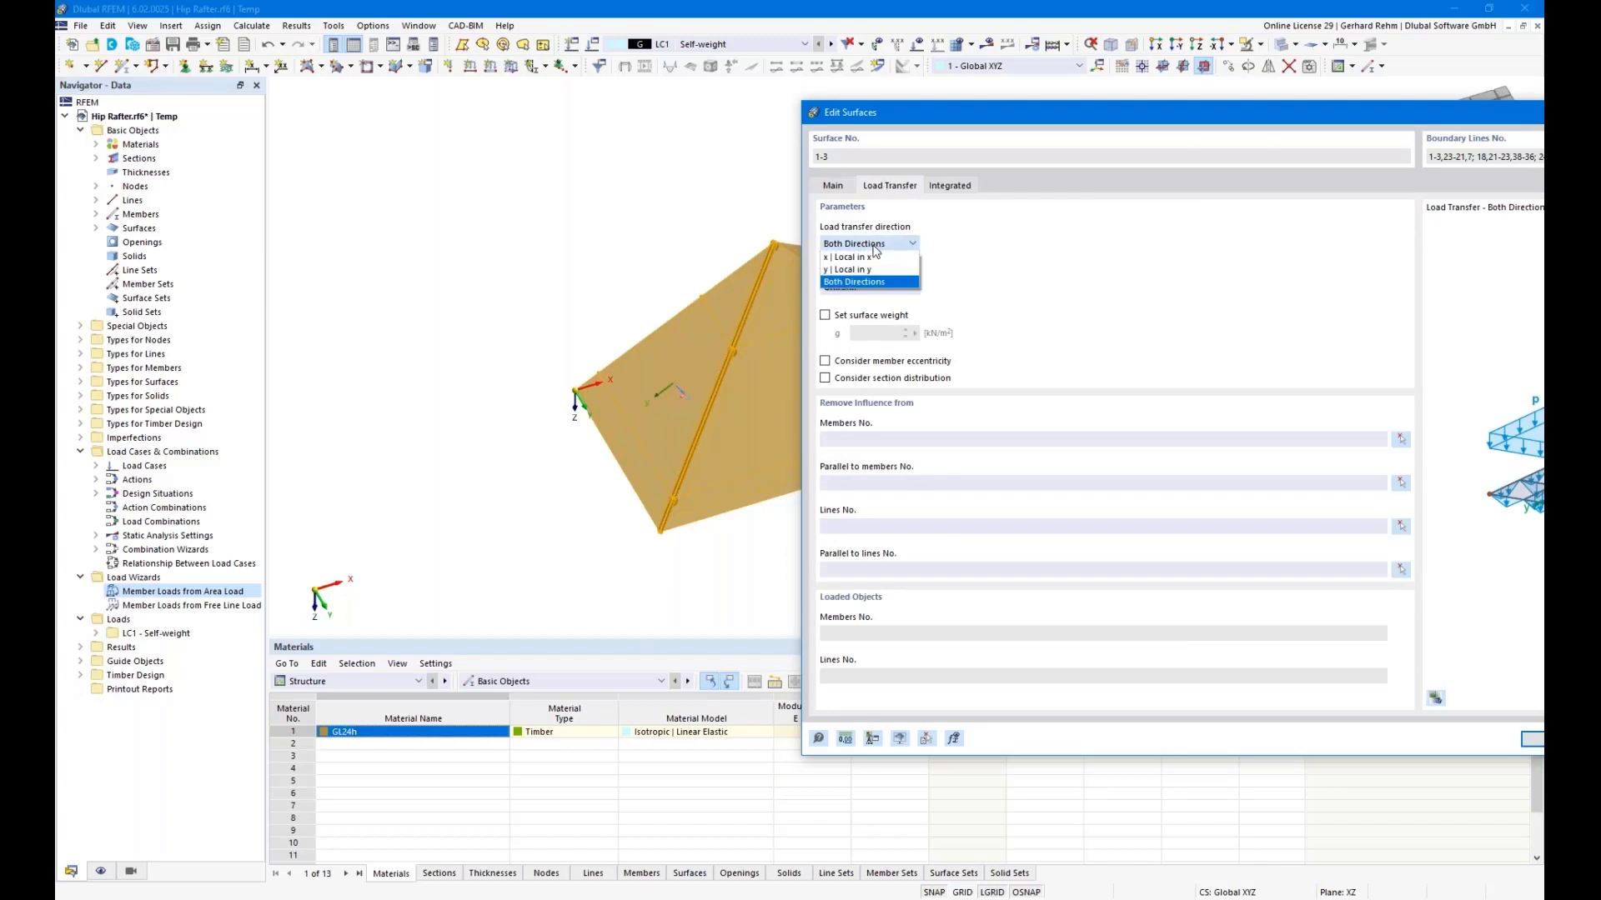
pyautogui.click(846, 270)
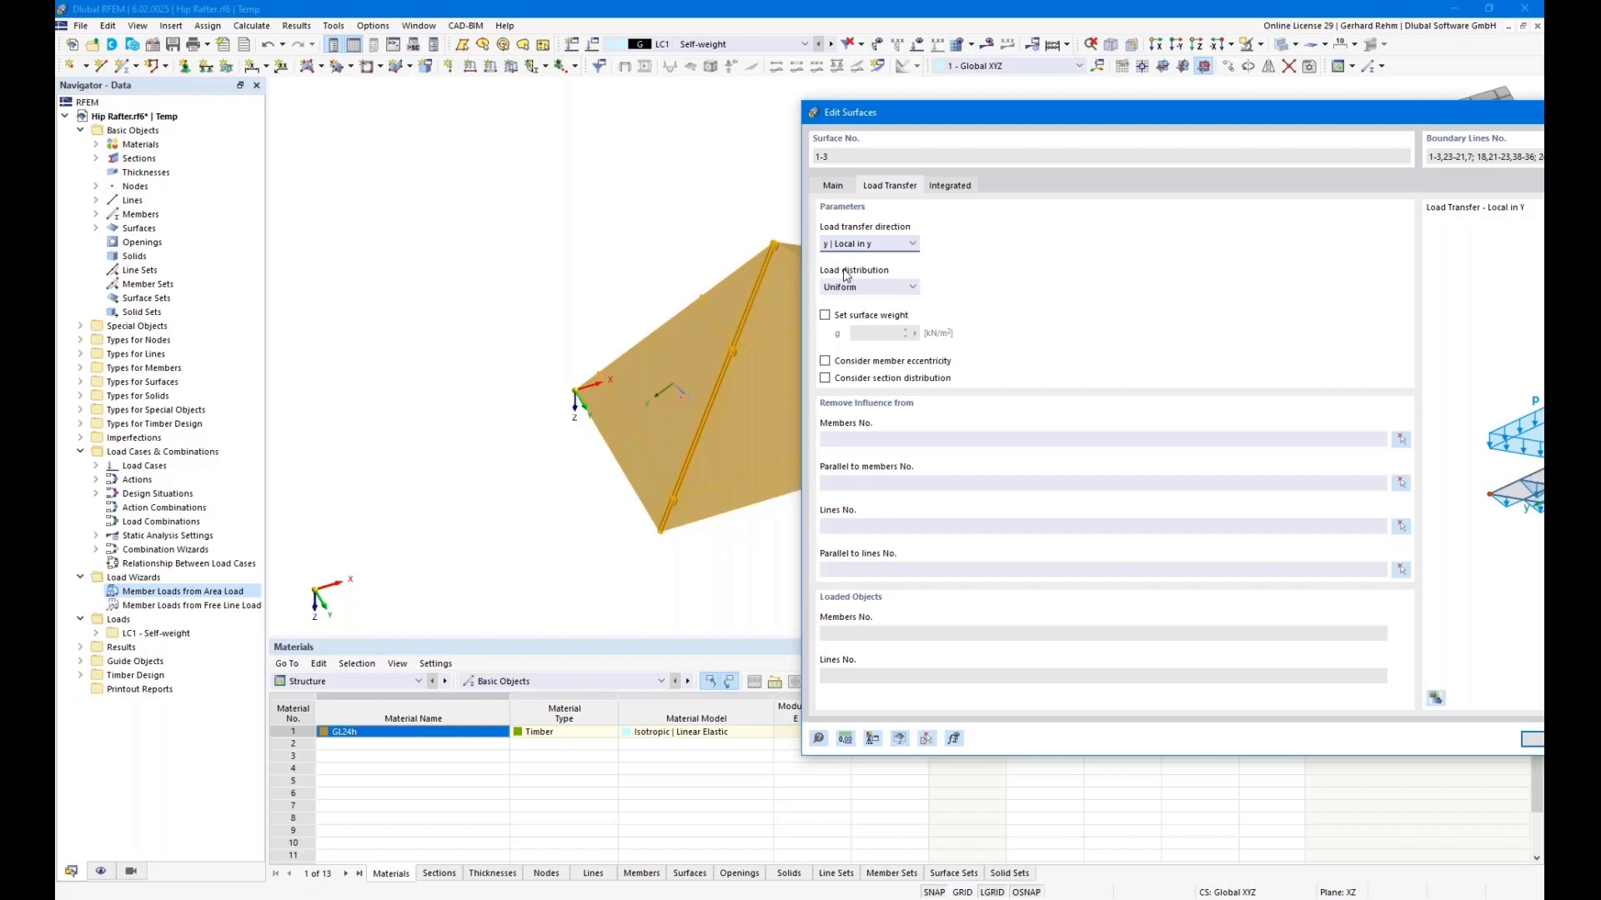
pyautogui.click(1525, 739)
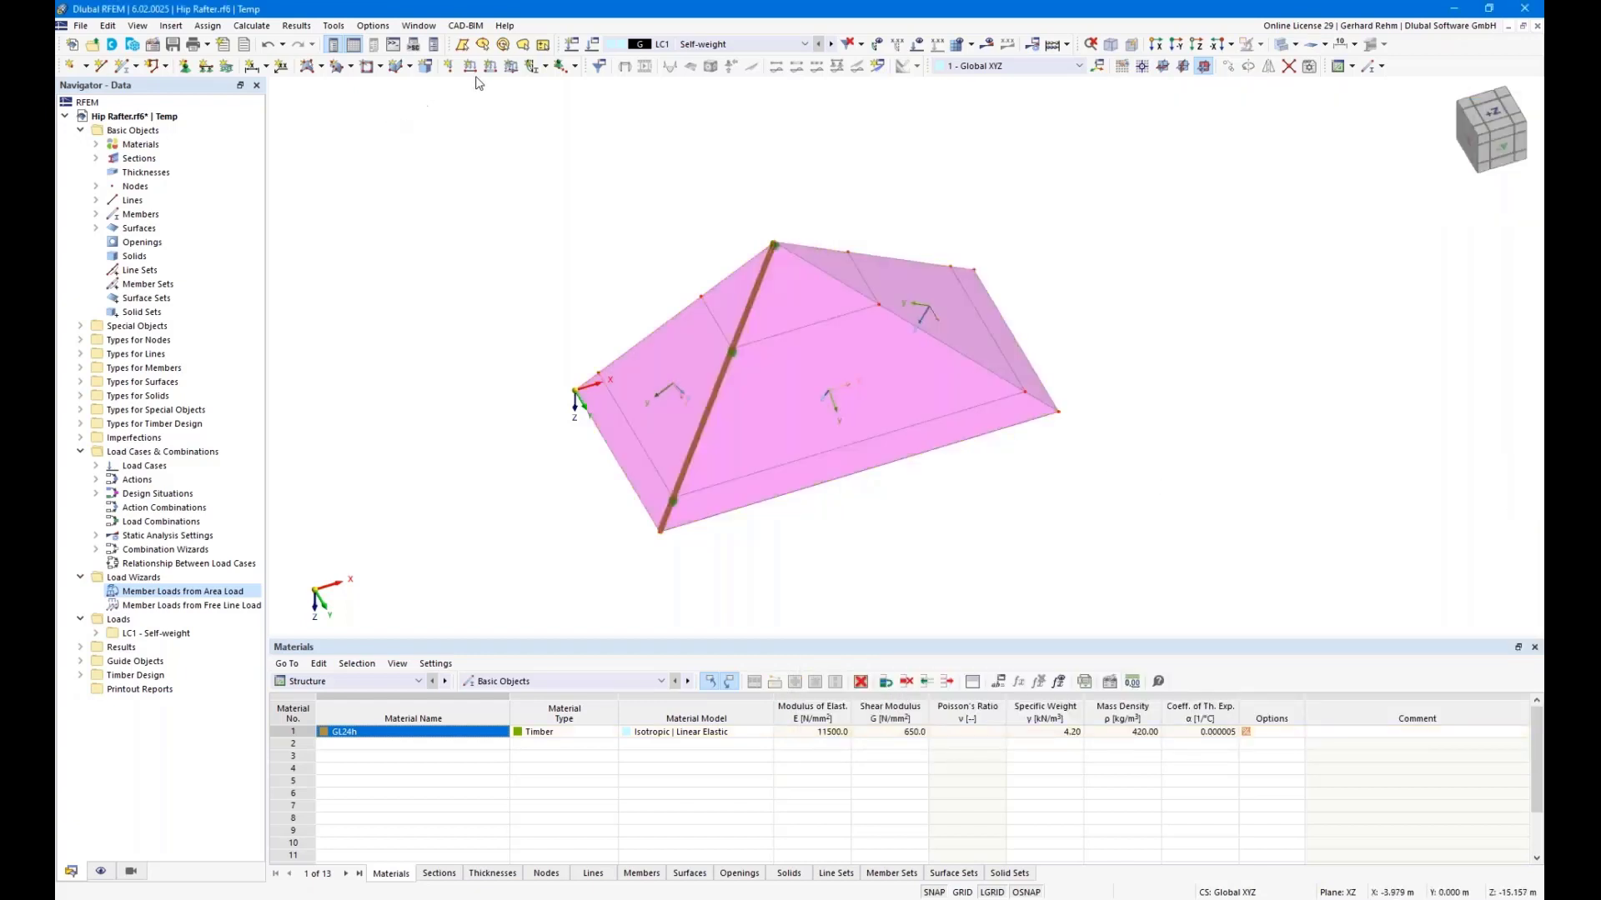
# Apply a uniform surface load of 1.5 kN/m² in load case LC1 to load transfer surface 1.
pyautogui.click(511, 65)
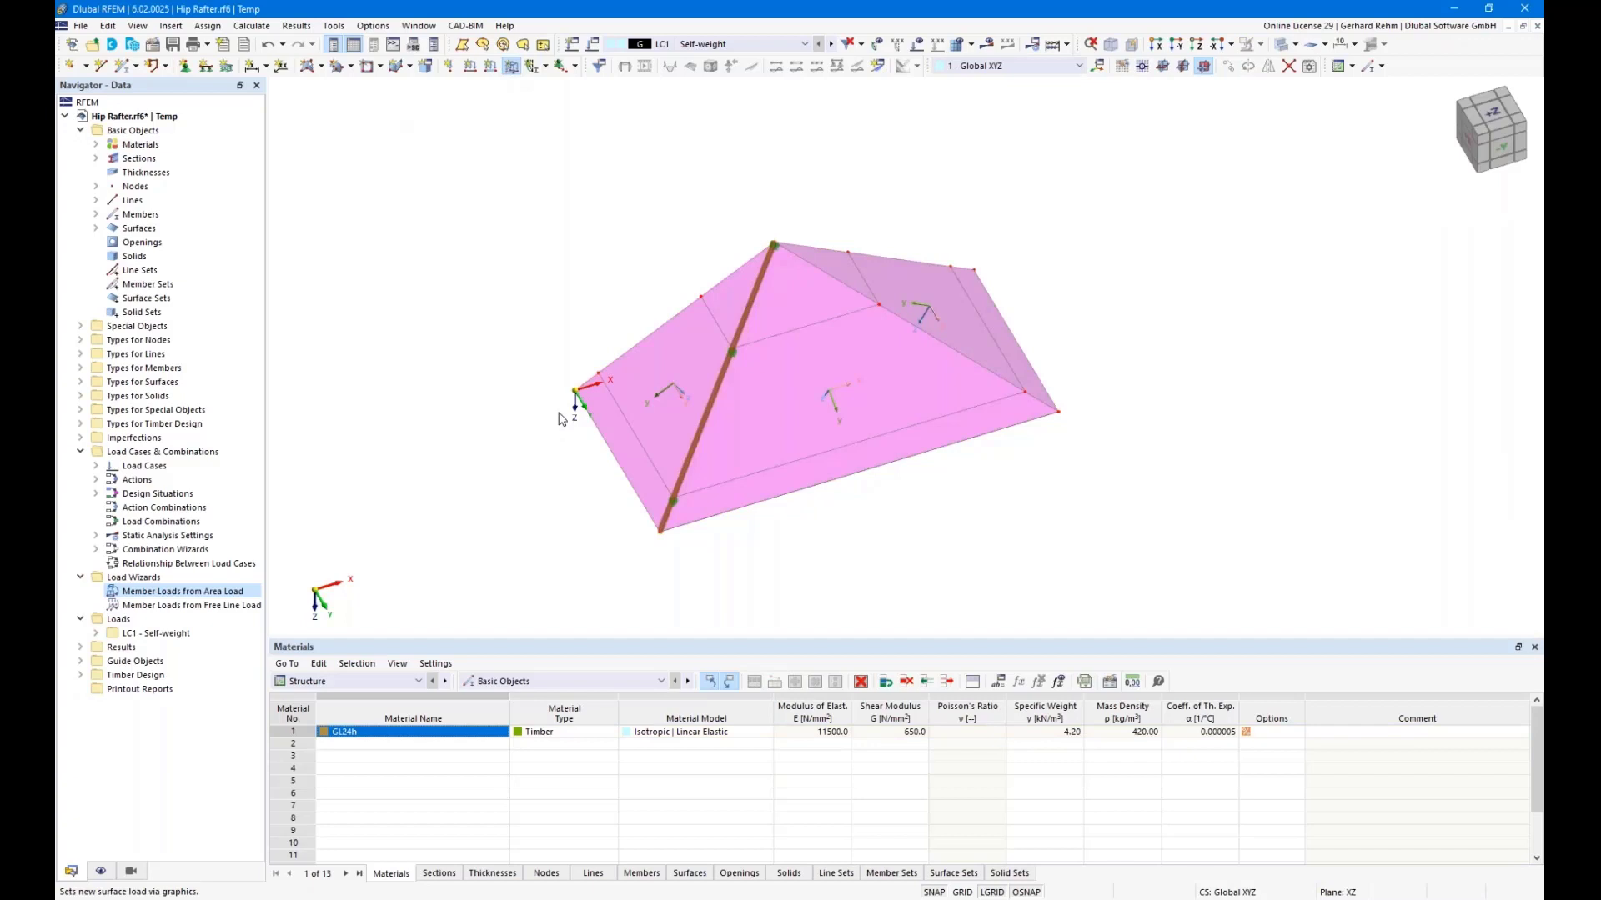
pyautogui.moveTo(457, 162); pyautogui.dragTo(511, 180)
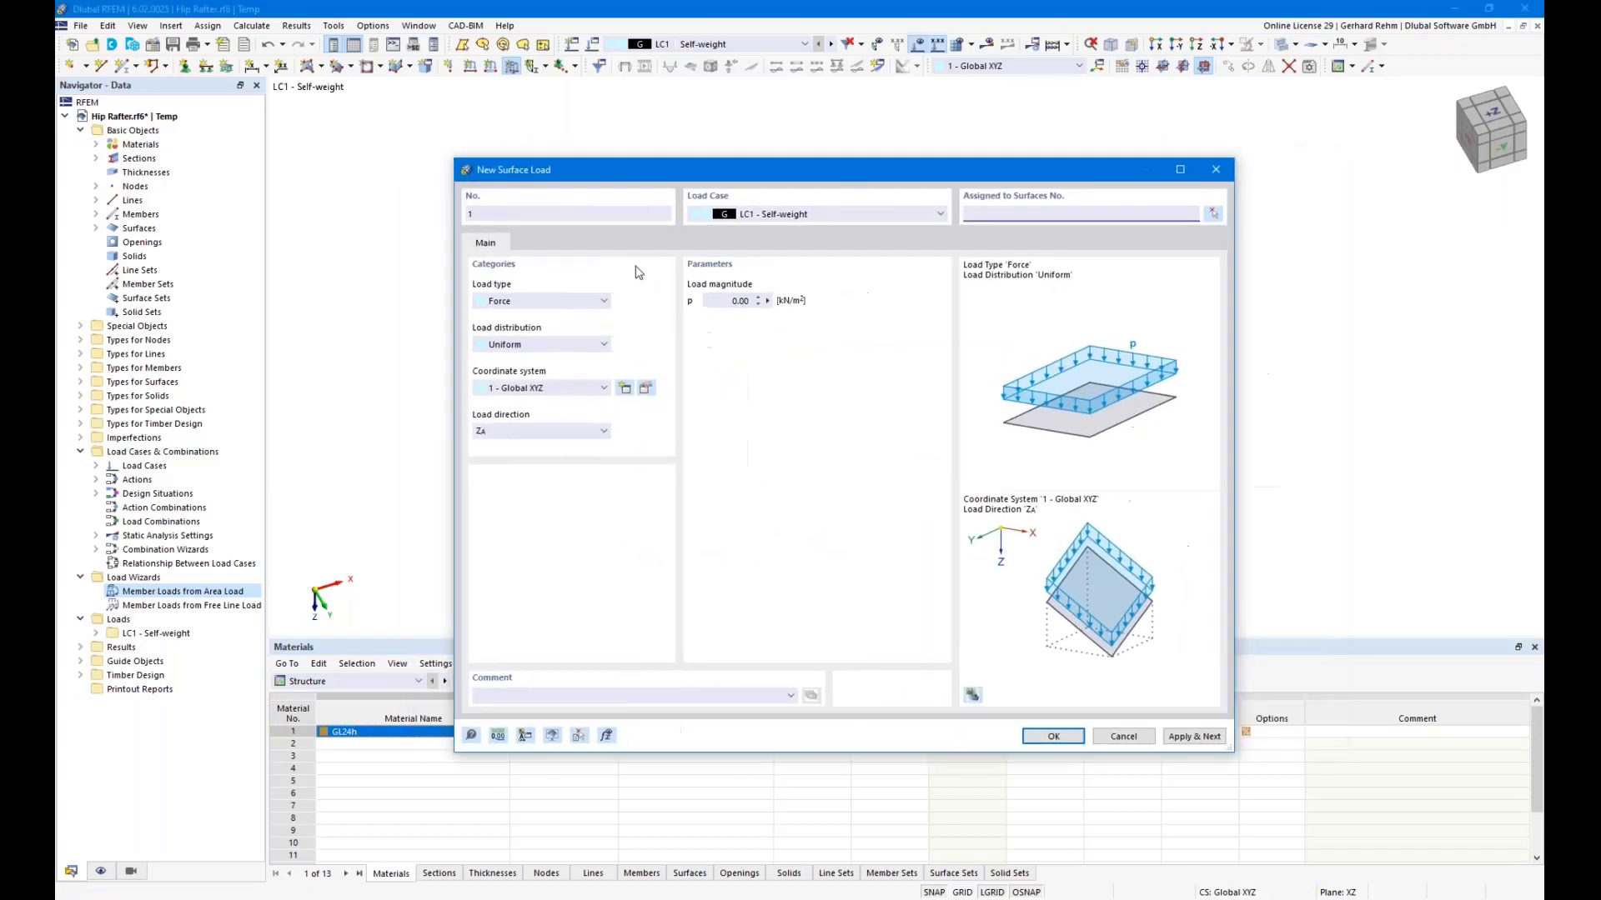
pyautogui.click(735, 301)
pyautogui.write('1,5')
pyautogui.click(1052, 736)
pyautogui.click(701, 357)
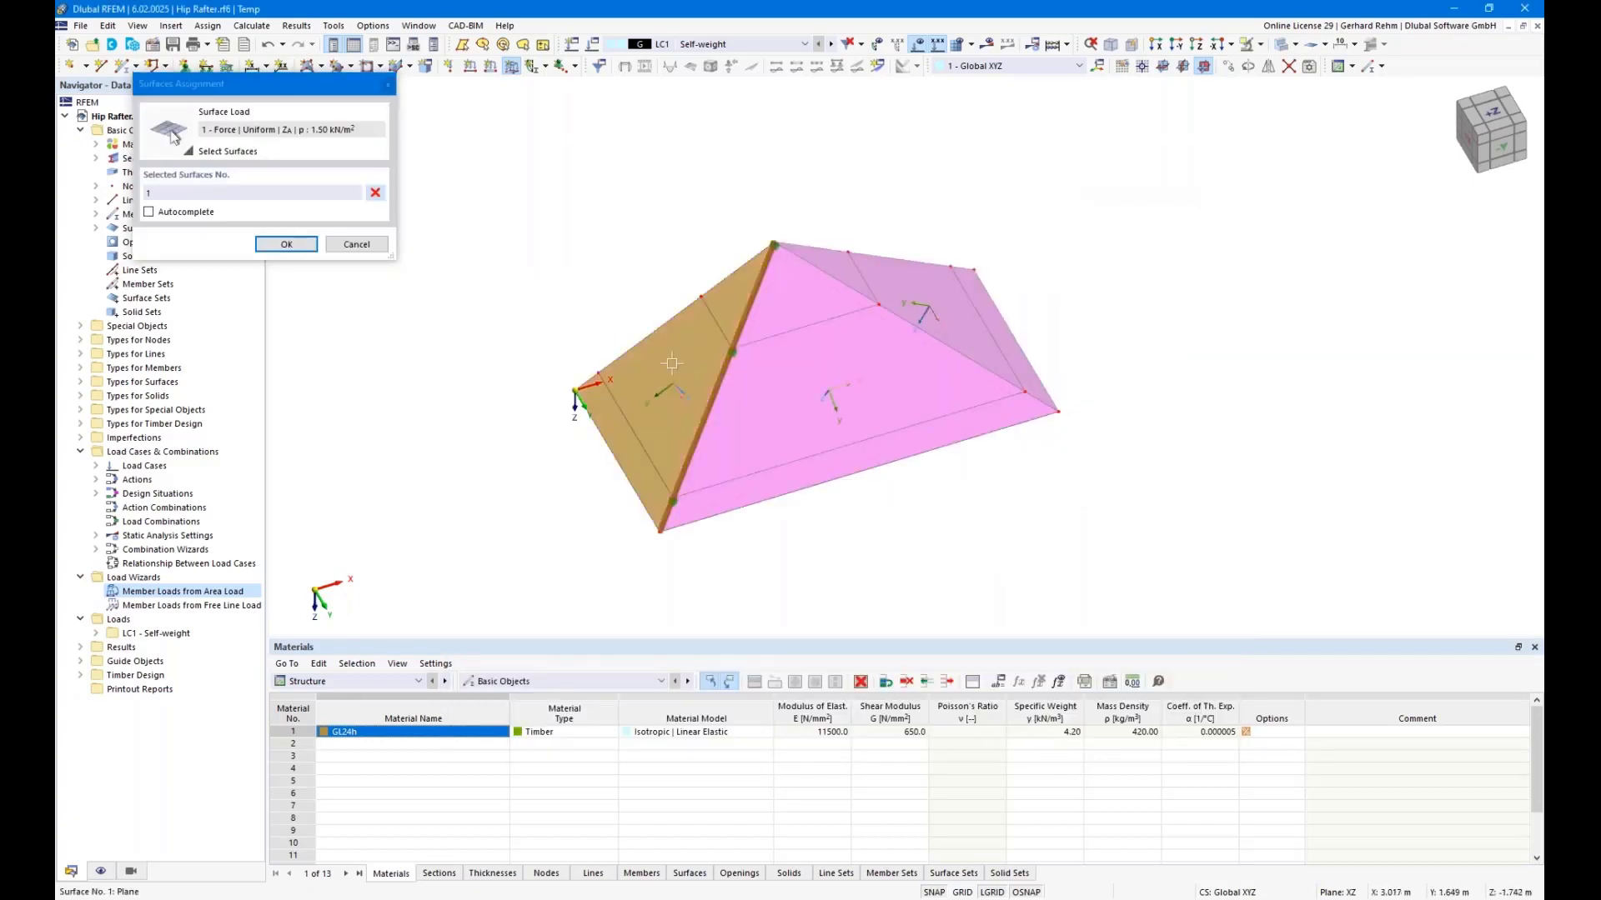
pyautogui.click(288, 250)
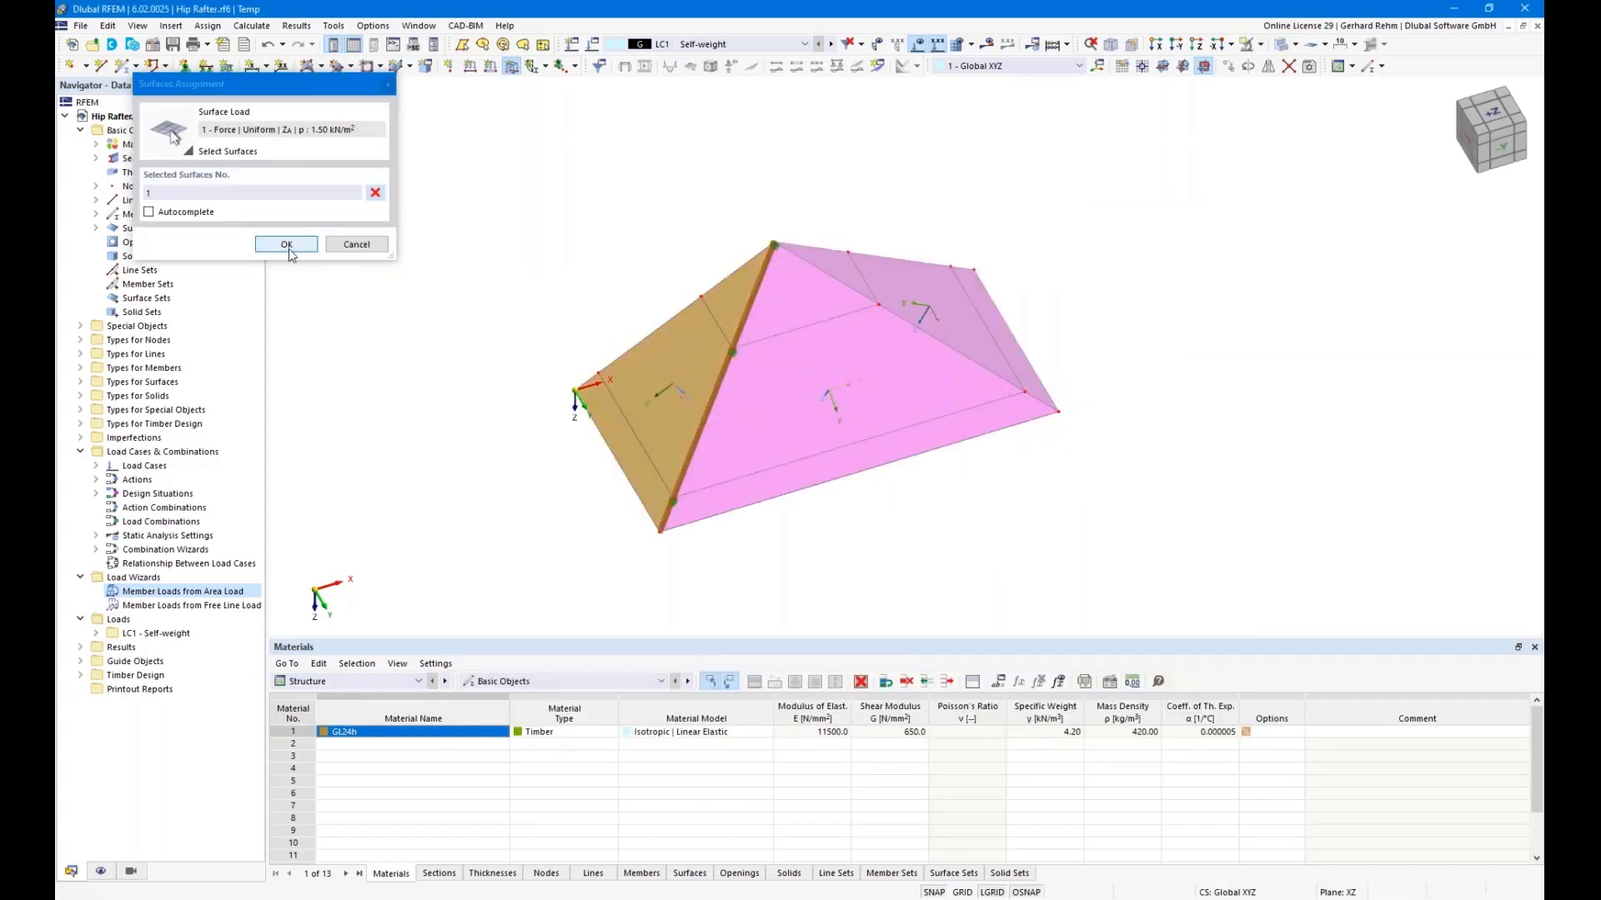
pyautogui.click(288, 245)
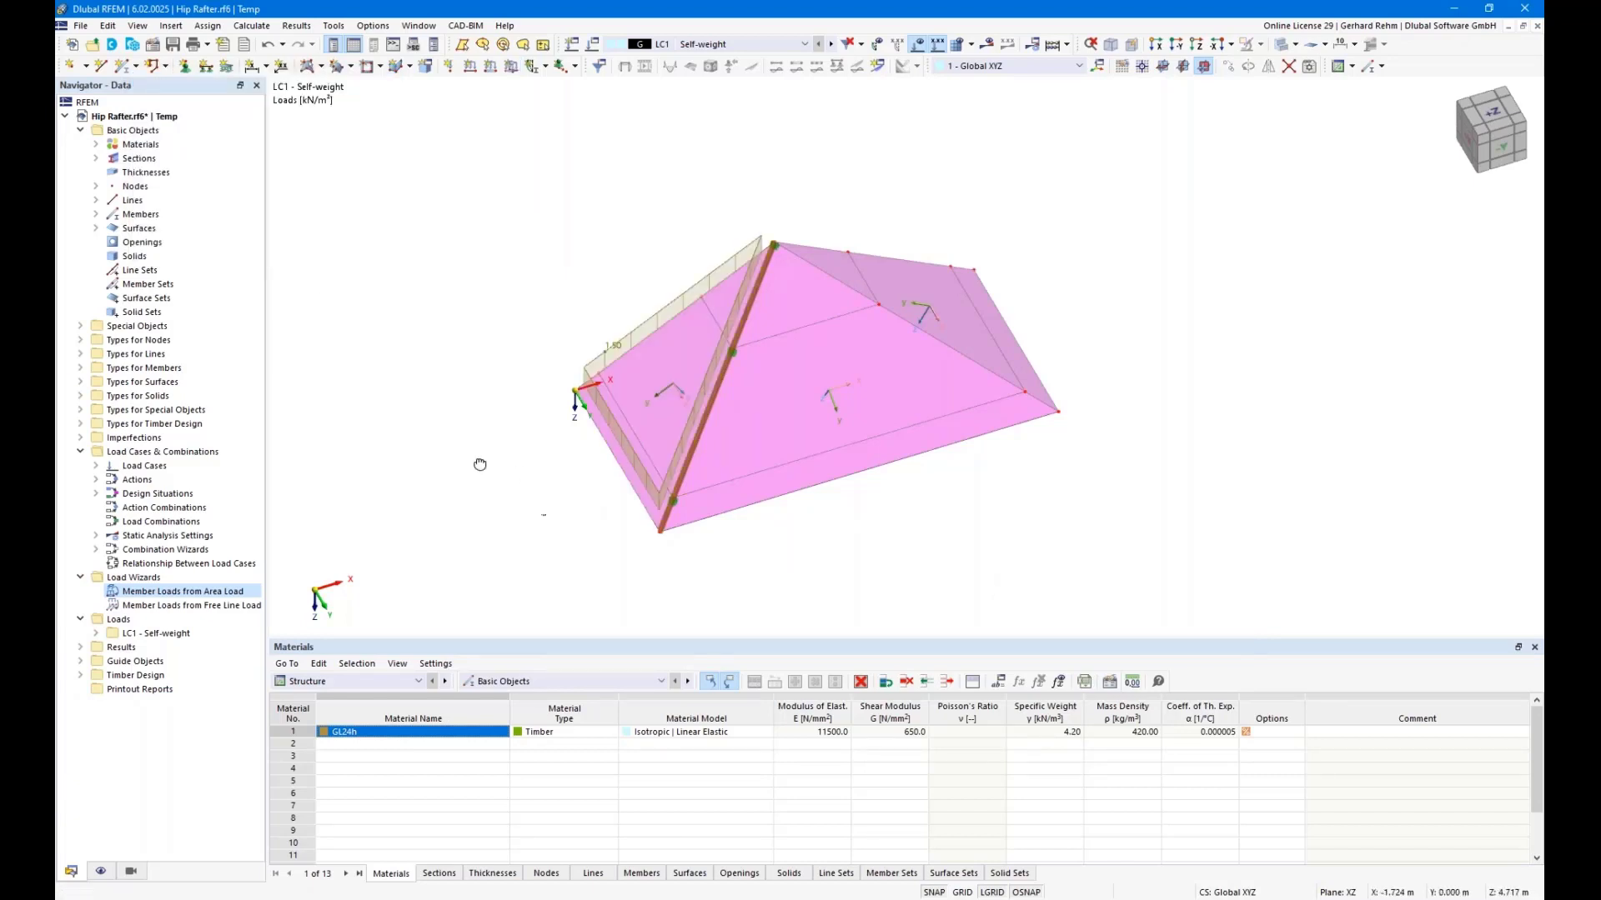
# Display the load transfer of surface 1 separately and inspect the resulting loads along the hip rafter.
pyautogui.keyDown('ctrl'); pyautogui.moveTo(478, 464); pyautogui.dragTo(581, 436, button='middle'); pyautogui.keyUp('ctrl')
pyautogui.rightClick(581, 437)
pyautogui.click(522, 397)
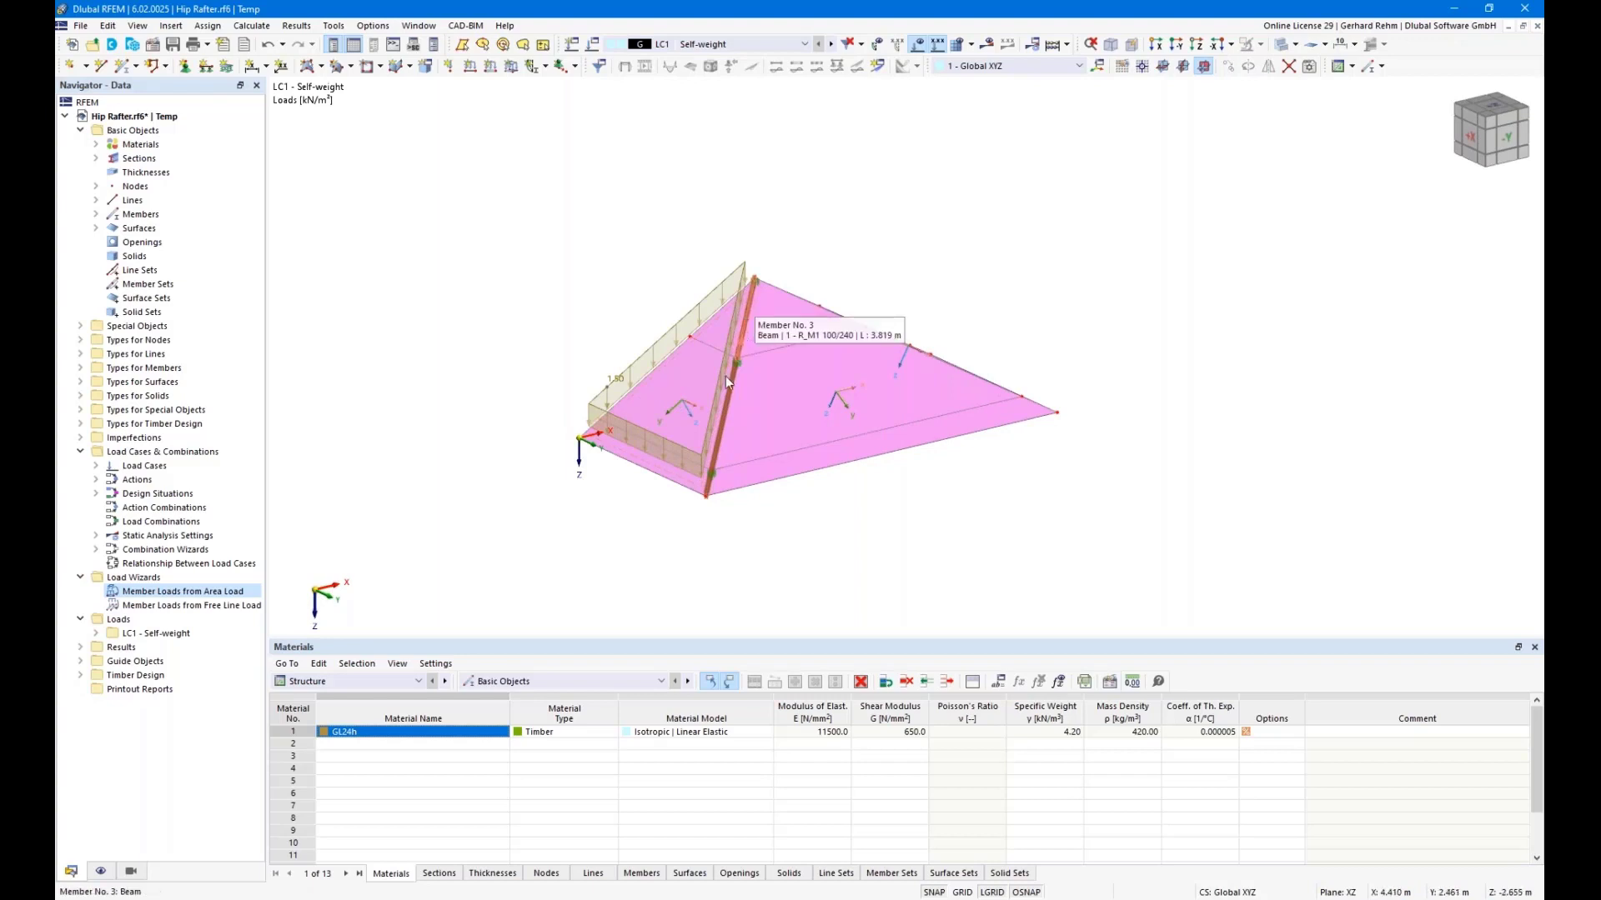
pyautogui.rightClick(675, 388)
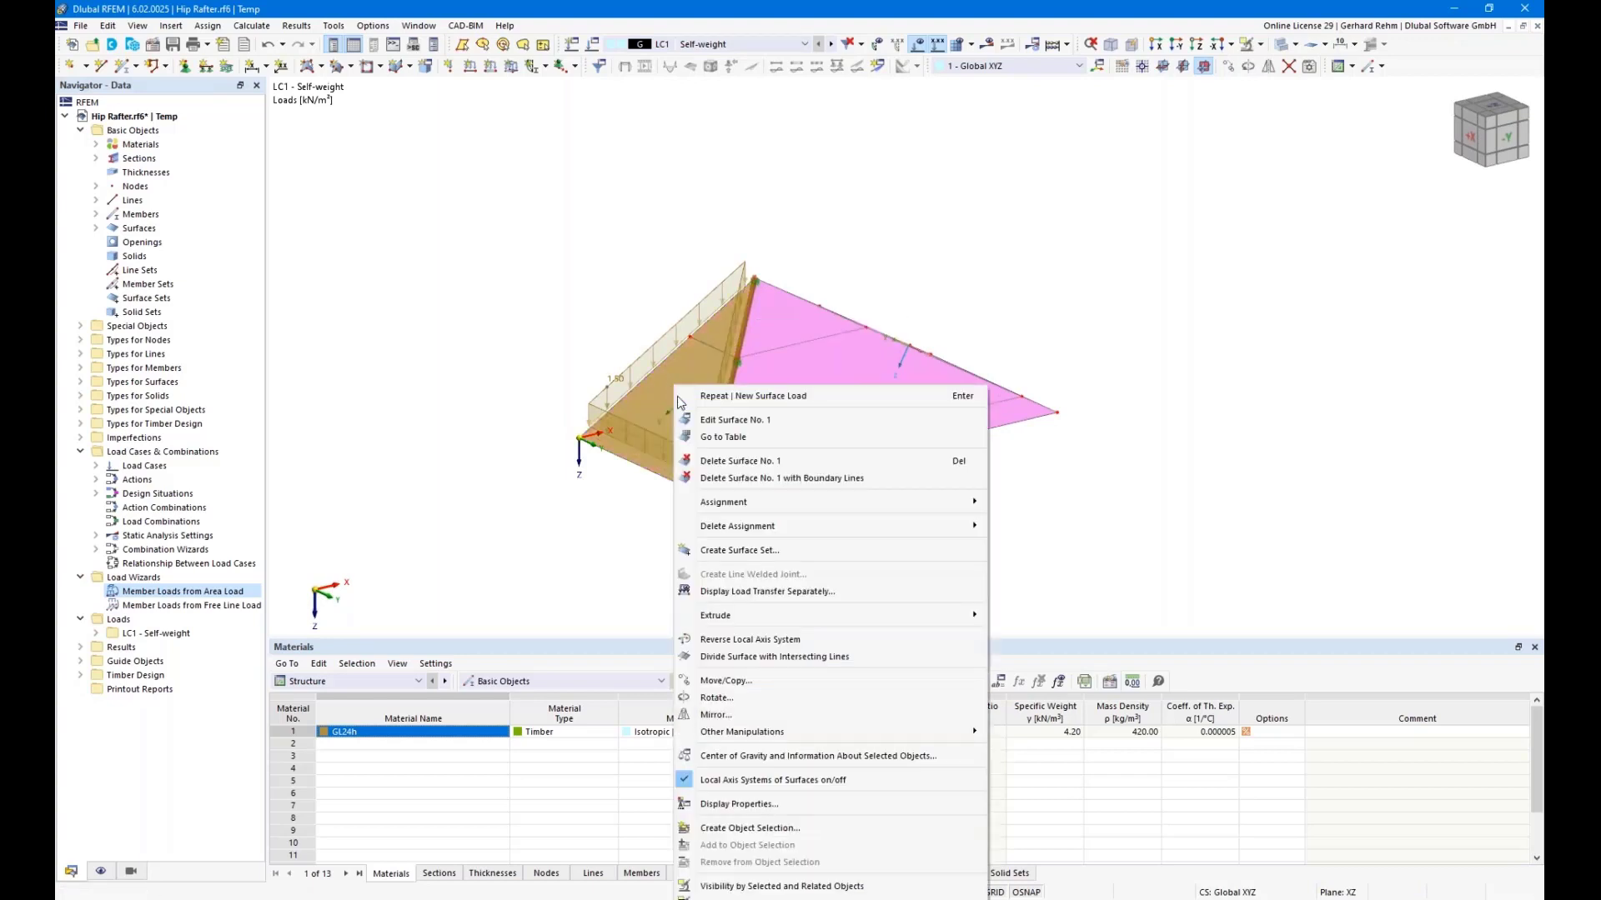
pyautogui.click(809, 597)
pyautogui.click(729, 531)
pyautogui.keyDown('ctrl'); pyautogui.moveTo(876, 552); pyautogui.dragTo(1108, 477, button='middle'); pyautogui.keyUp('ctrl')
pyautogui.rightClick(1107, 484)
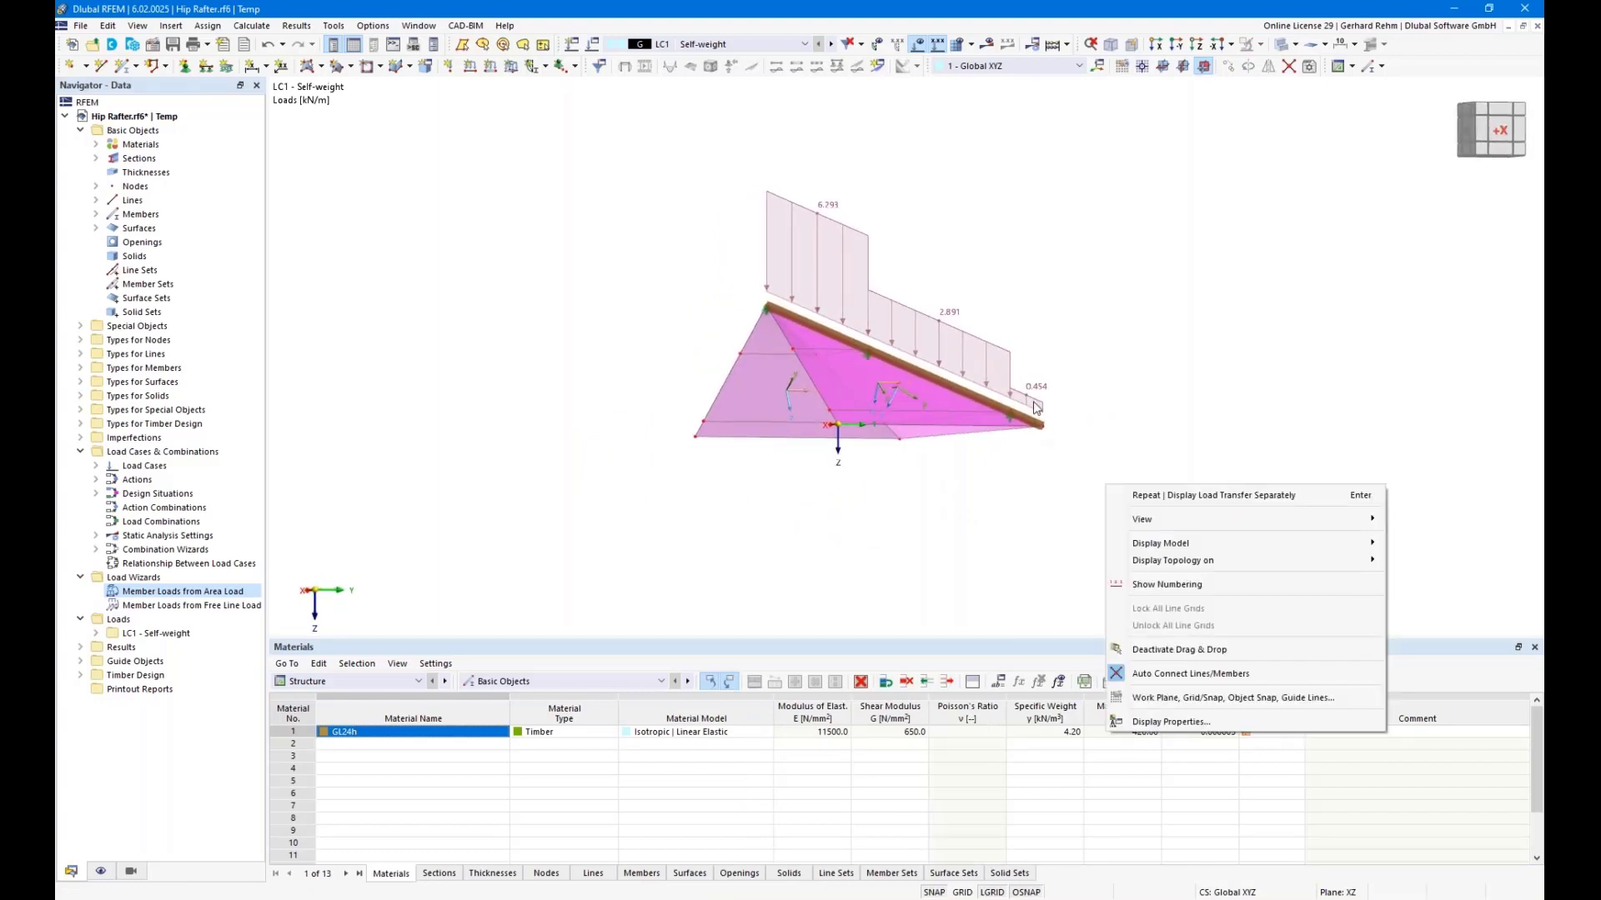
pyautogui.click(1058, 481)
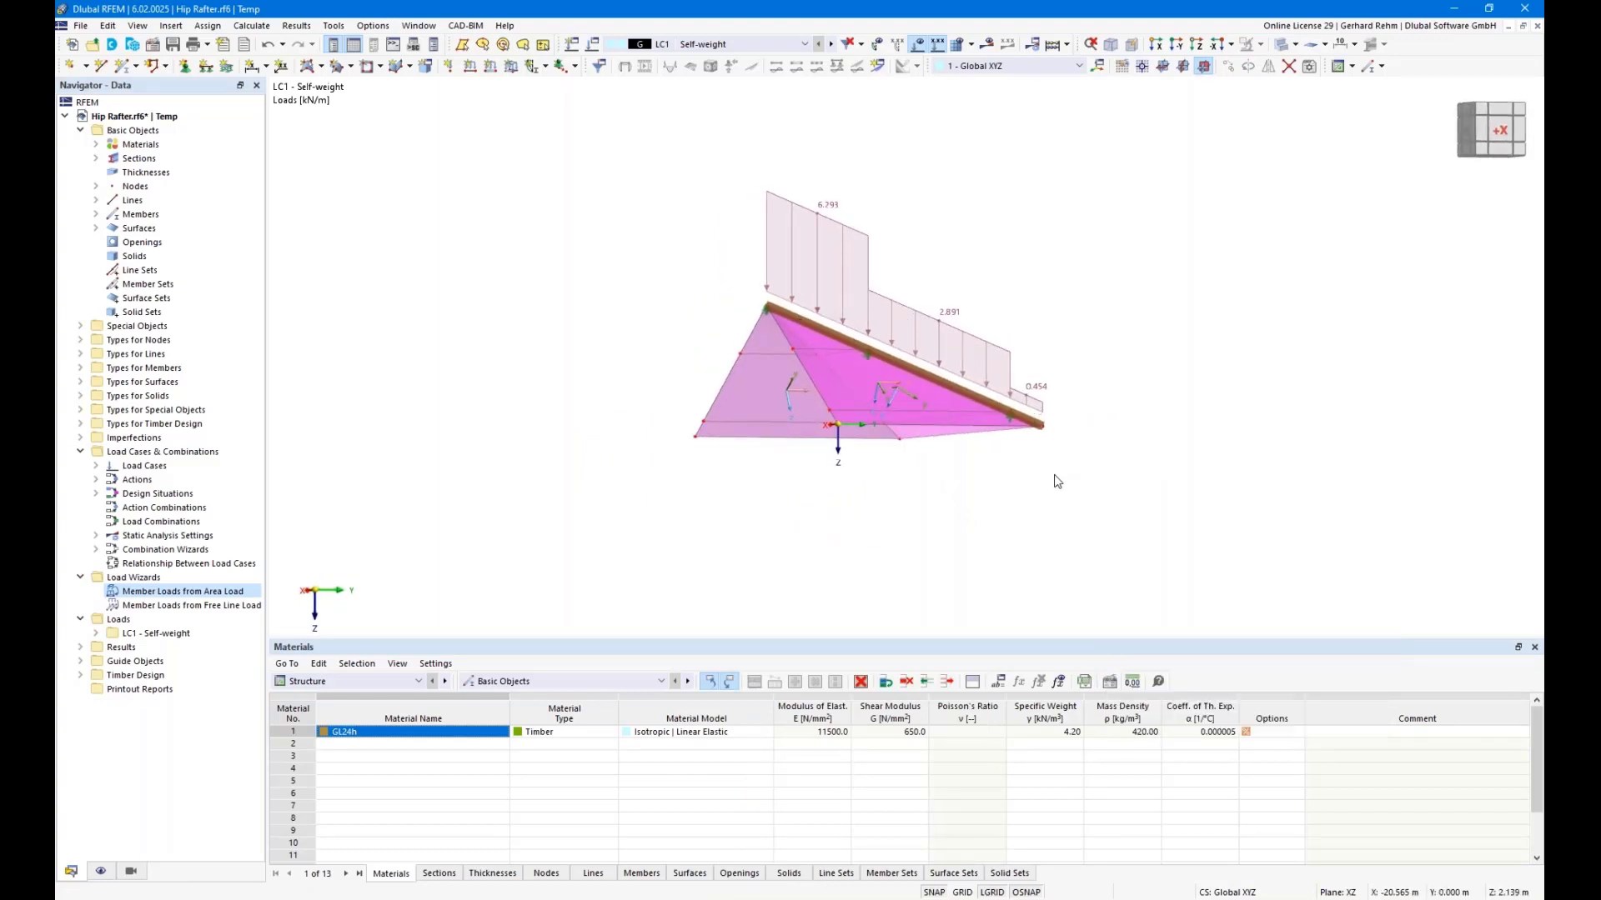
pyautogui.keyDown('ctrl'); pyautogui.moveTo(1208, 515); pyautogui.dragTo(1090, 501, button='middle'); pyautogui.keyUp('ctrl')
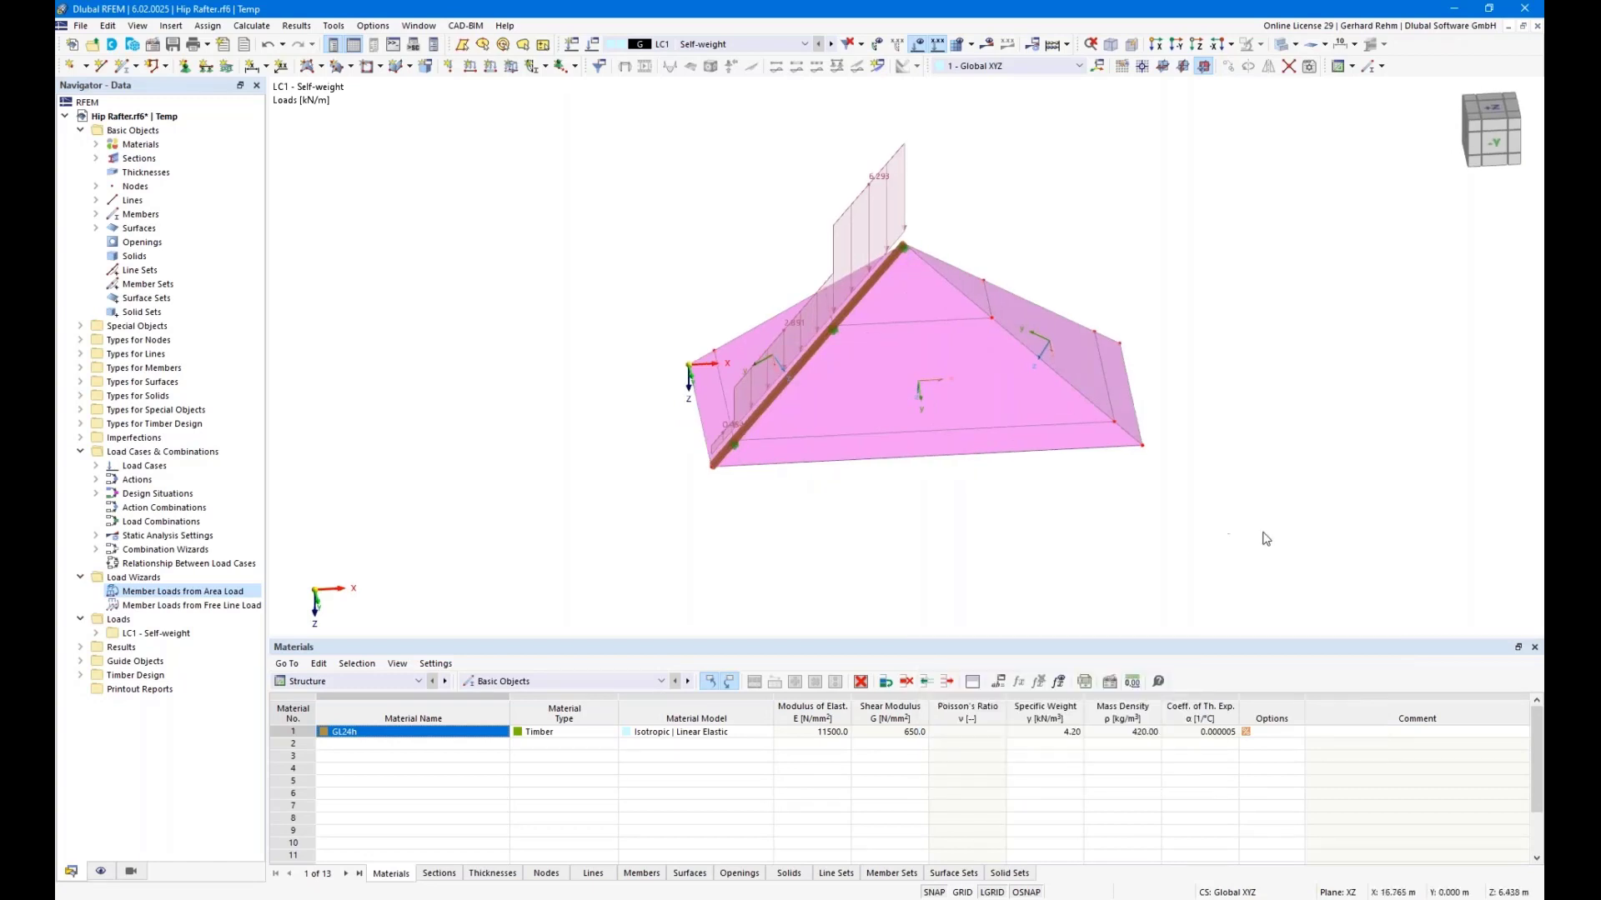
# Change the load distribution of surfaces 1-3 to Varying.
pyautogui.moveTo(1260, 532); pyautogui.dragTo(585, 165)
pyautogui.doubleClick(929, 389)
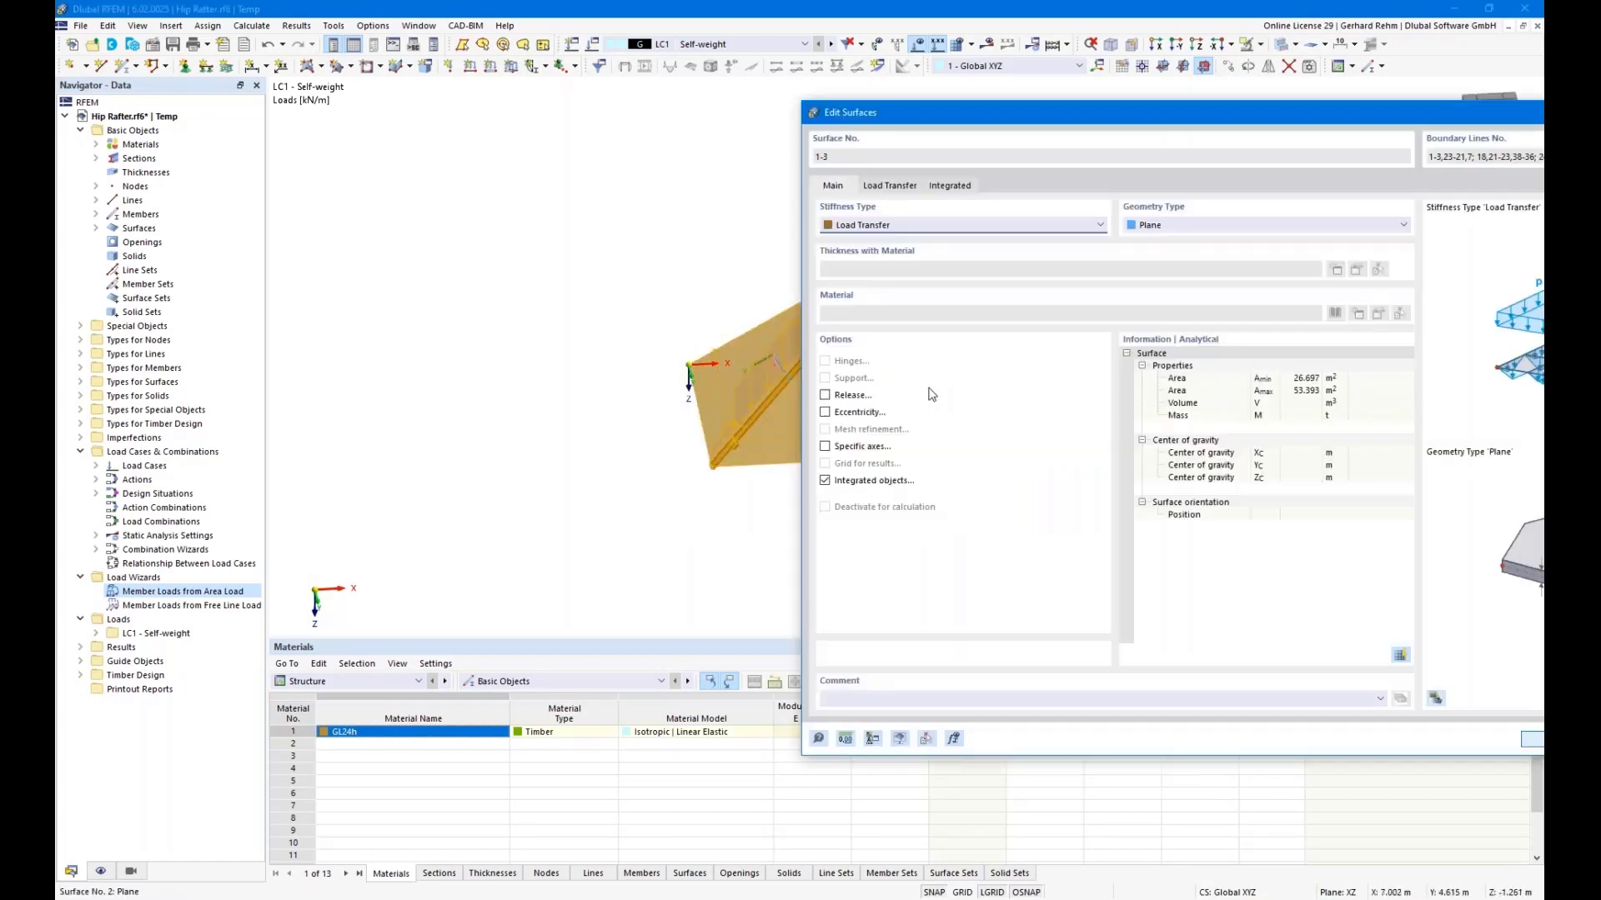
pyautogui.click(886, 186)
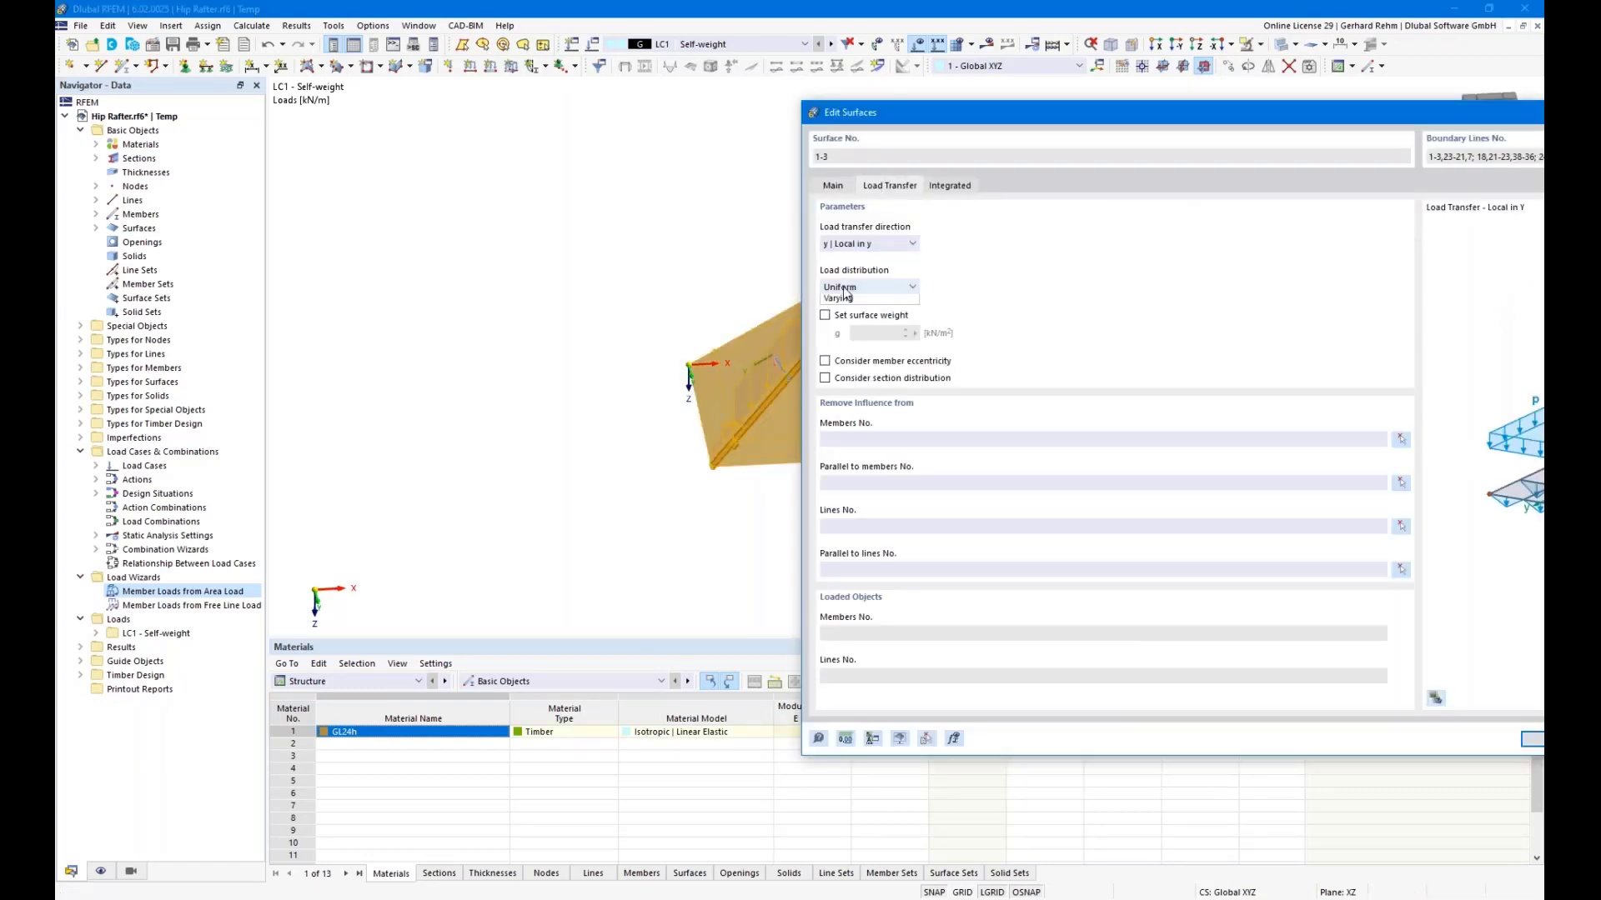
pyautogui.click(846, 287)
pyautogui.click(849, 315)
pyautogui.click(850, 288)
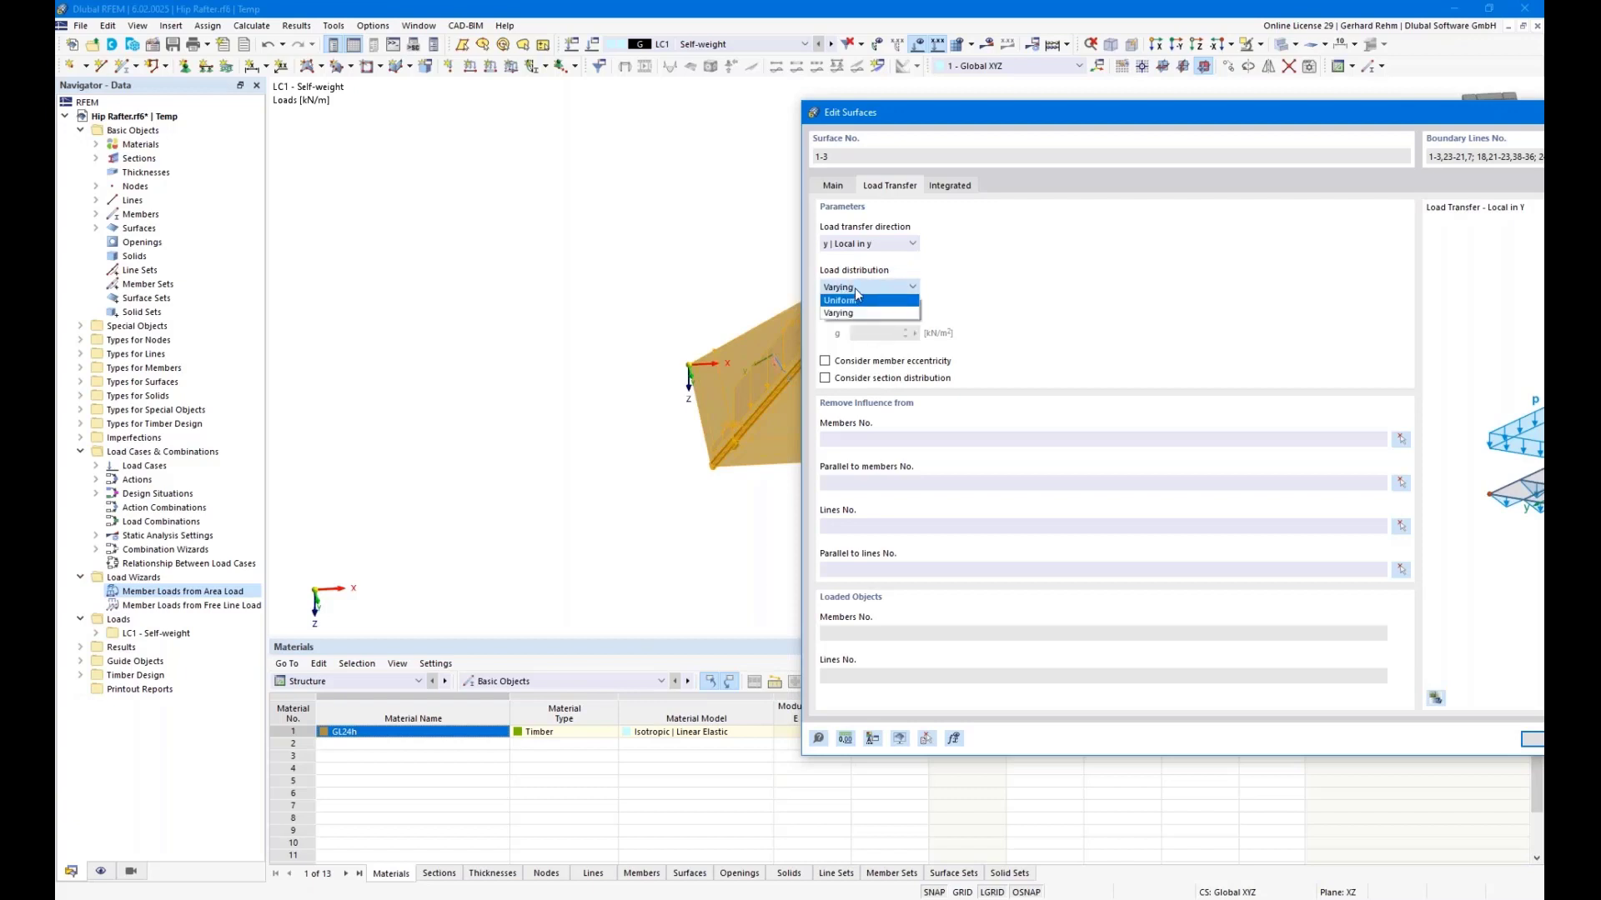
pyautogui.click(859, 288)
pyautogui.moveTo(928, 126); pyautogui.dragTo(547, 90)
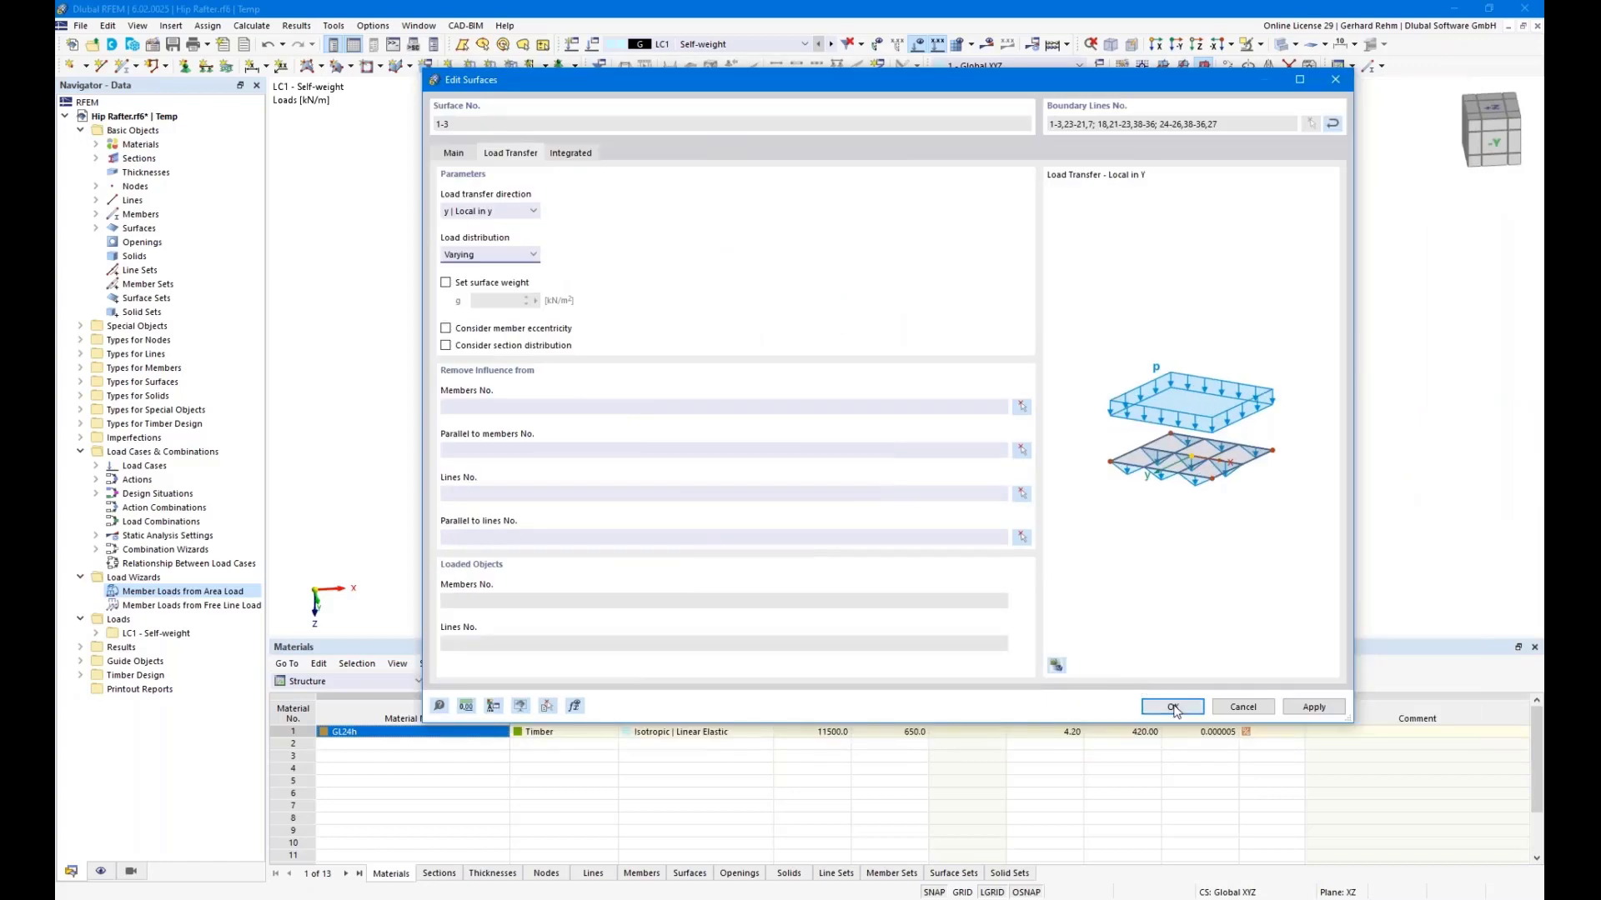
pyautogui.click(1178, 704)
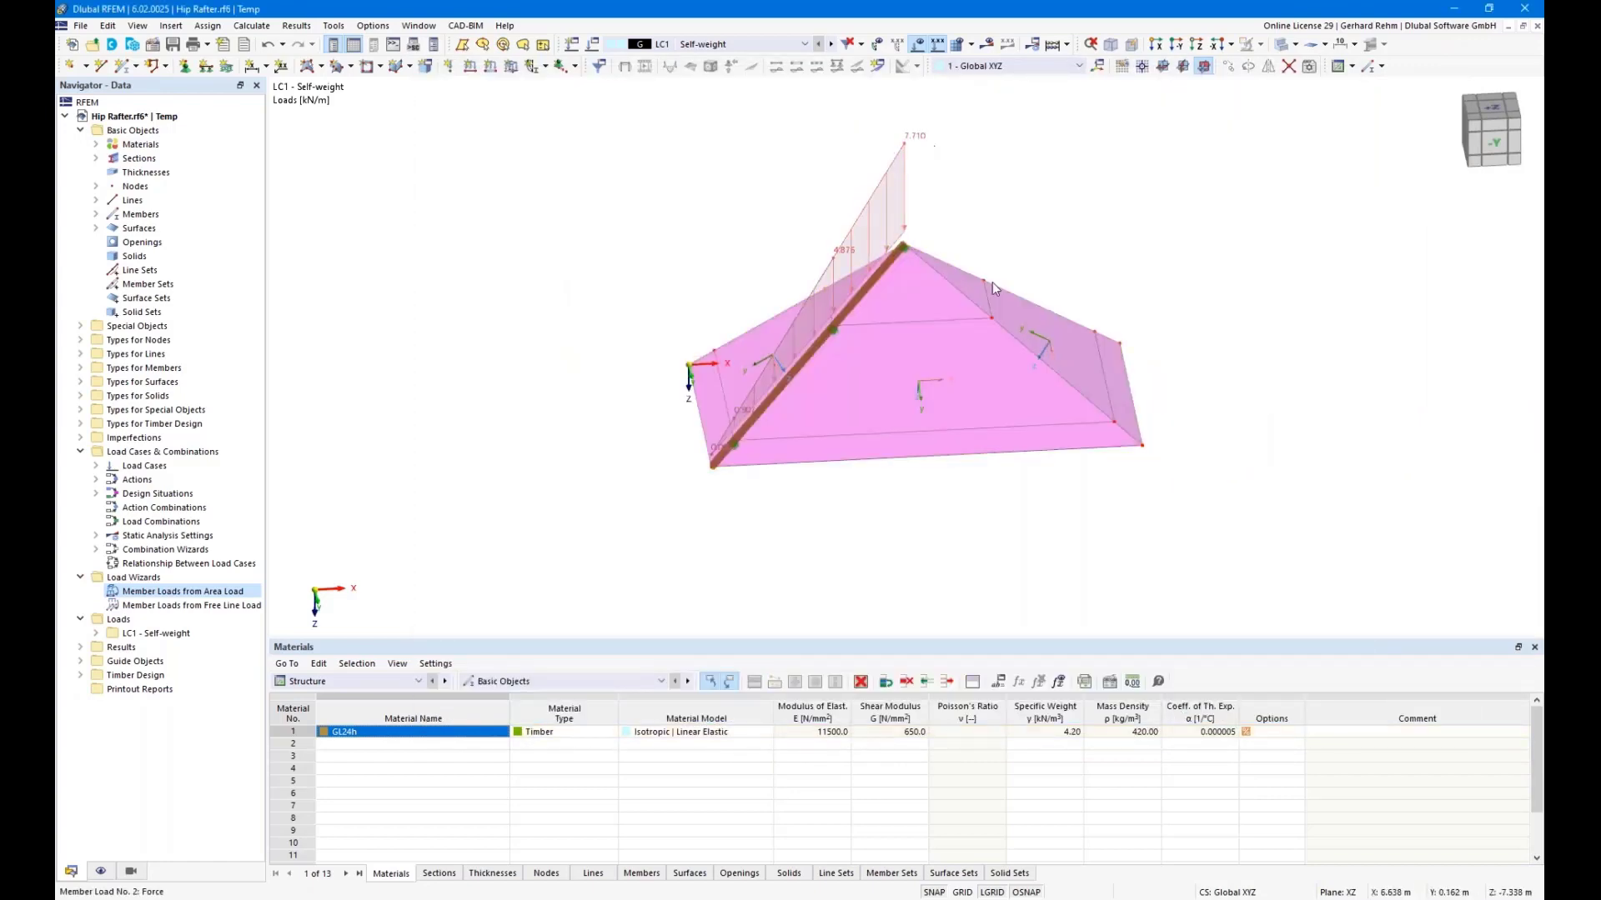
# Examine the load on the hip rafter and review surface 1's load transfer settings, including its loaded members and lines.
pyautogui.keyDown('ctrl'); pyautogui.moveTo(618, 373); pyautogui.dragTo(790, 357, button='middle'); pyautogui.keyUp('ctrl')
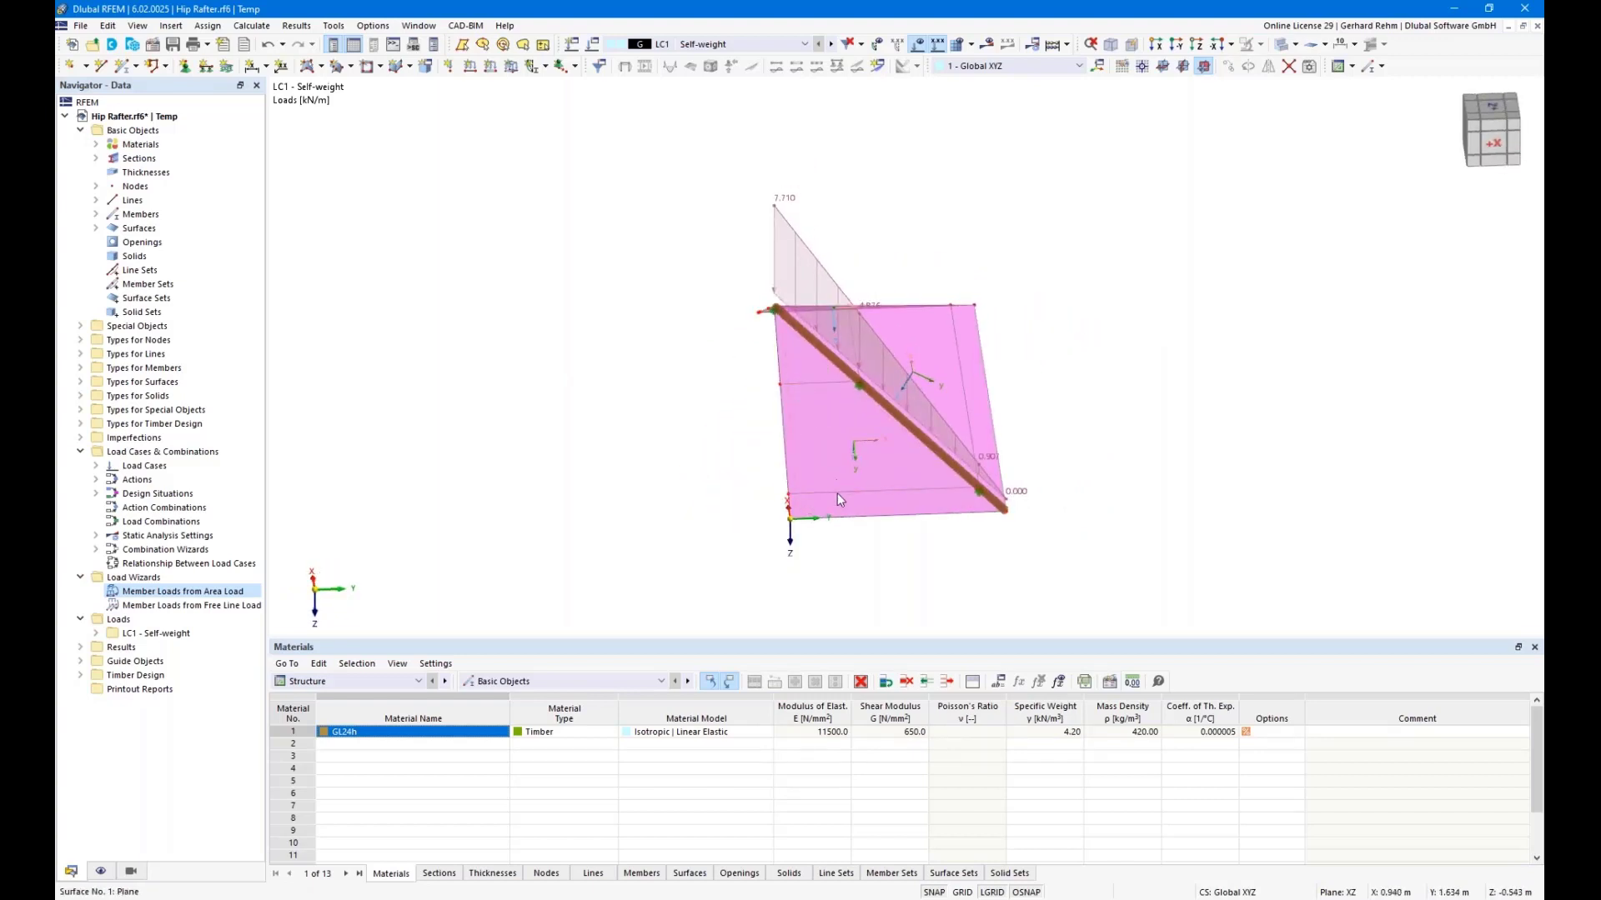
pyautogui.keyDown('ctrl'); pyautogui.moveTo(793, 382); pyautogui.dragTo(834, 443, button='middle'); pyautogui.keyUp('ctrl')
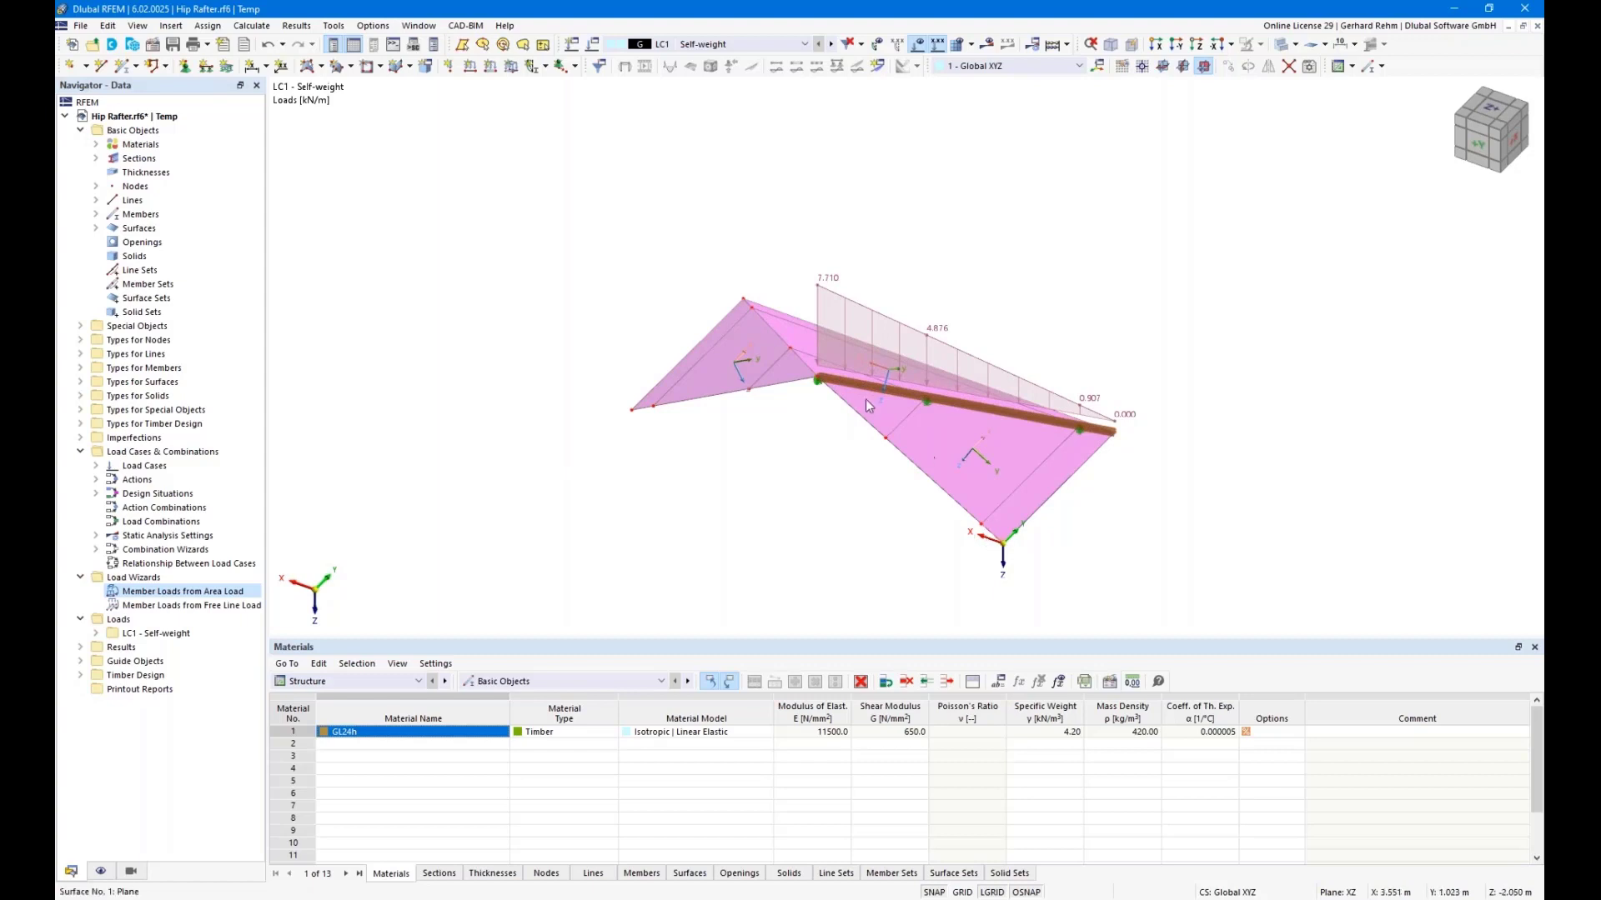
pyautogui.keyDown('ctrl'); pyautogui.moveTo(836, 464); pyautogui.dragTo(426, 437, button='middle'); pyautogui.keyUp('ctrl')
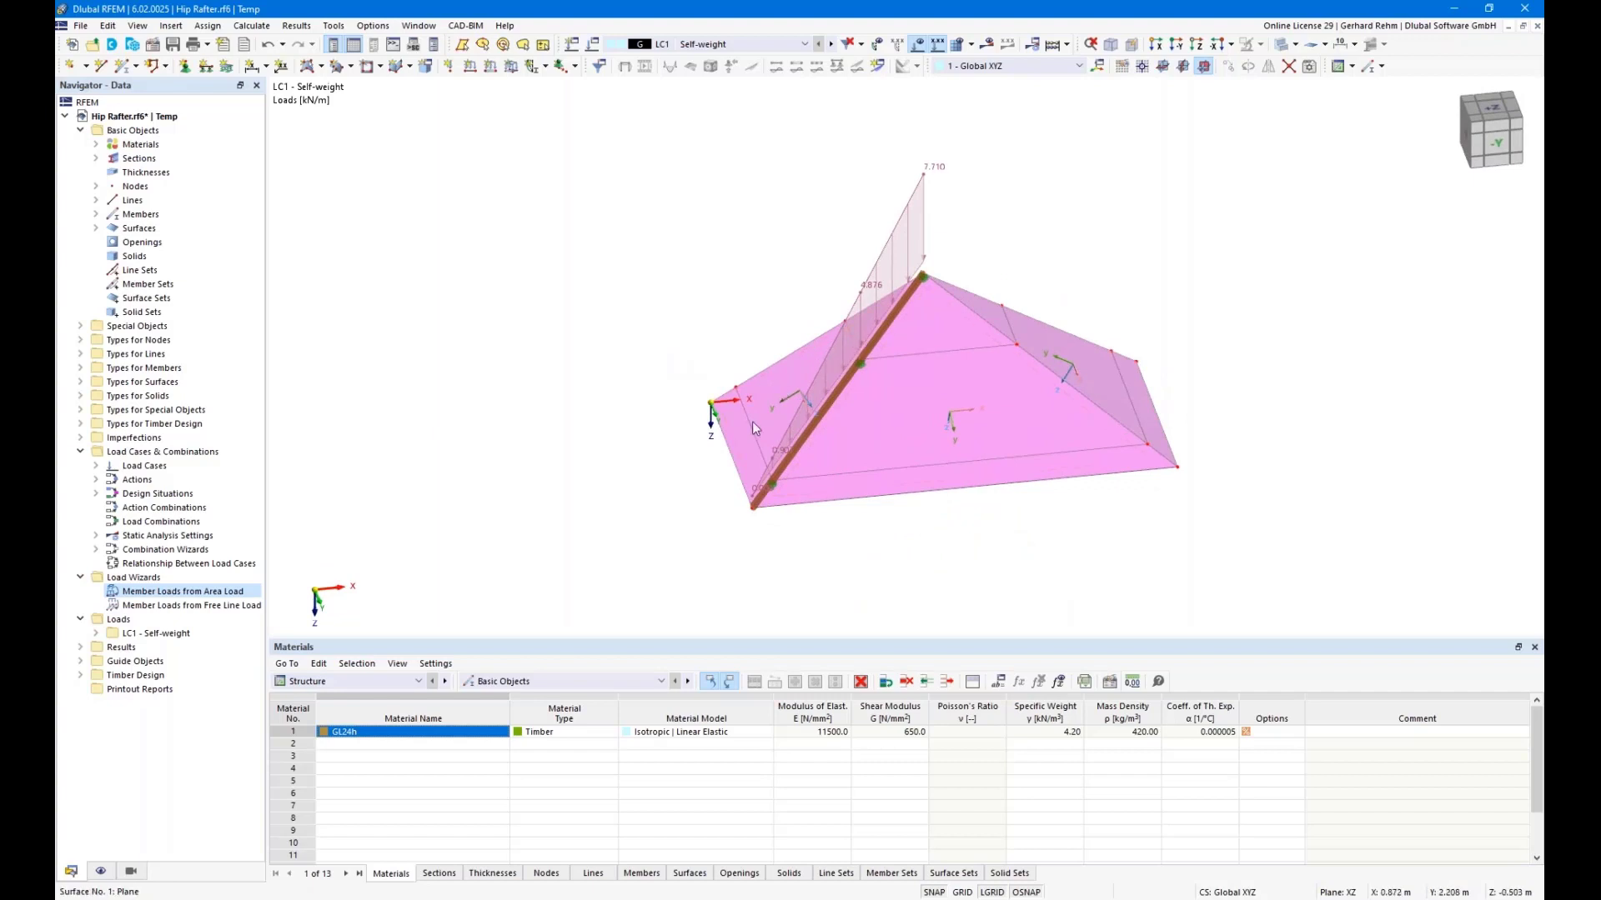
pyautogui.doubleClick(769, 399)
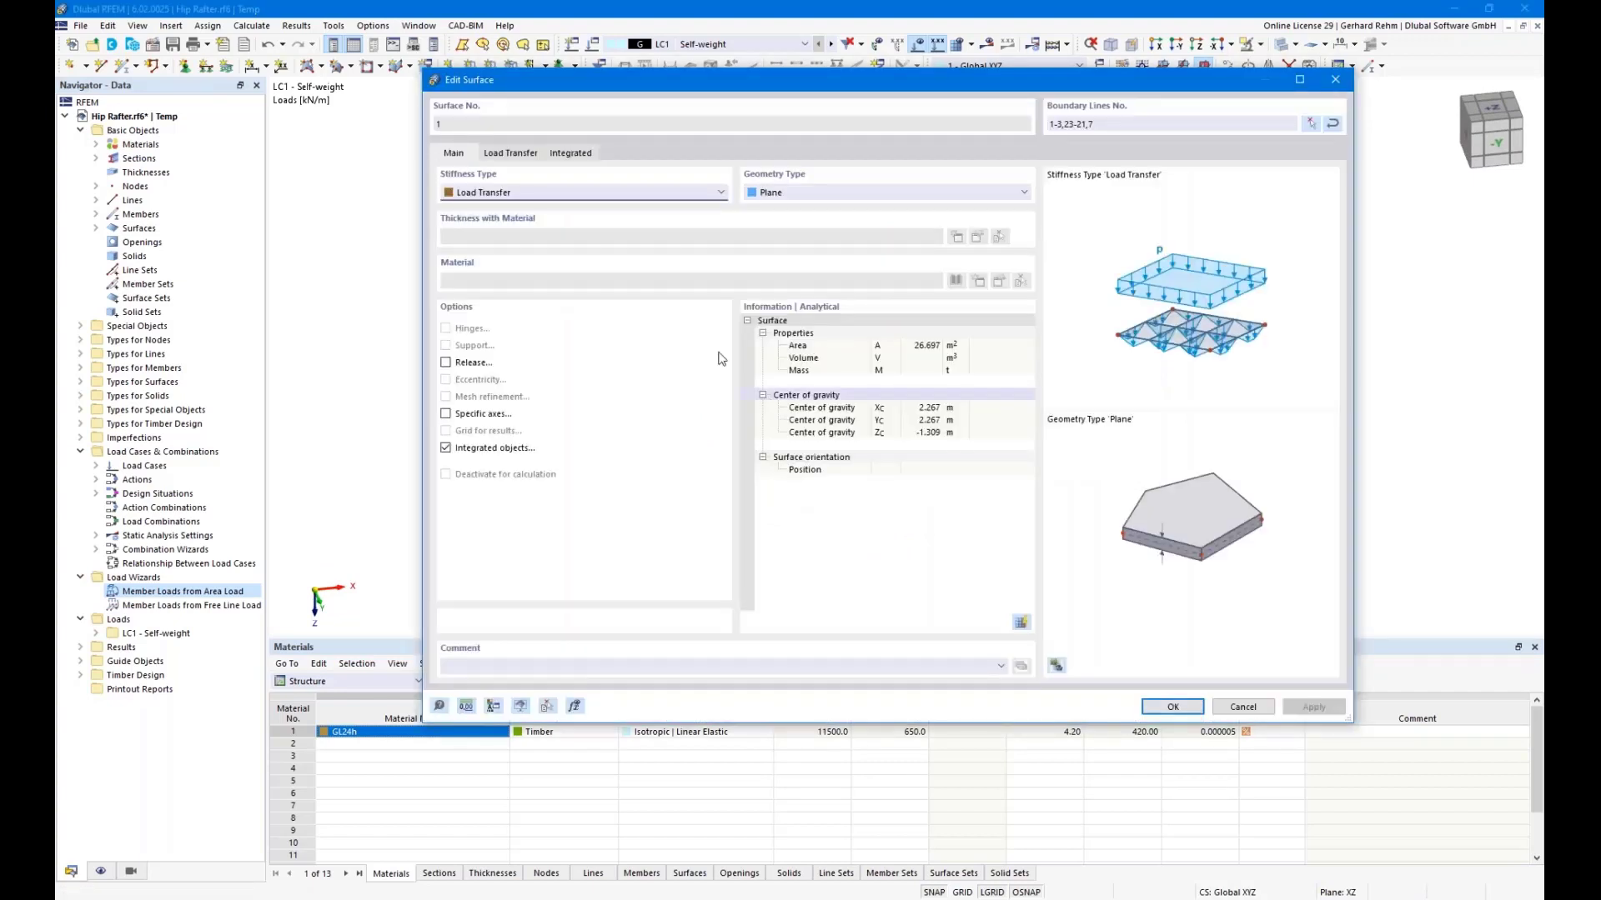
pyautogui.click(506, 155)
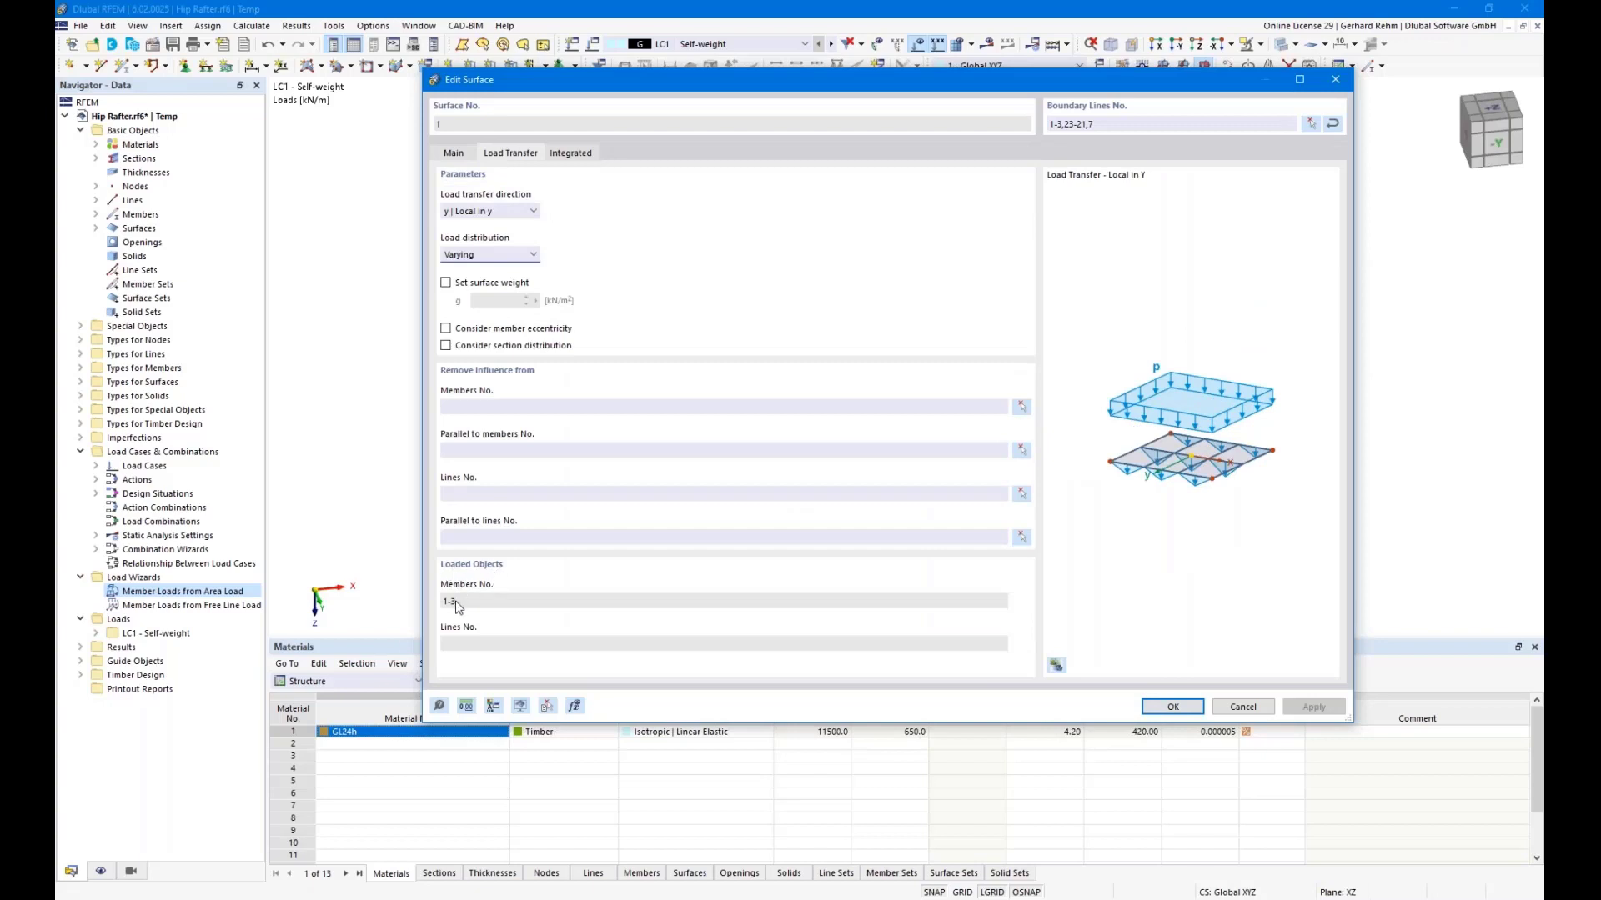
pyautogui.moveTo(457, 602); pyautogui.dragTo(421, 614)
pyautogui.click(478, 642)
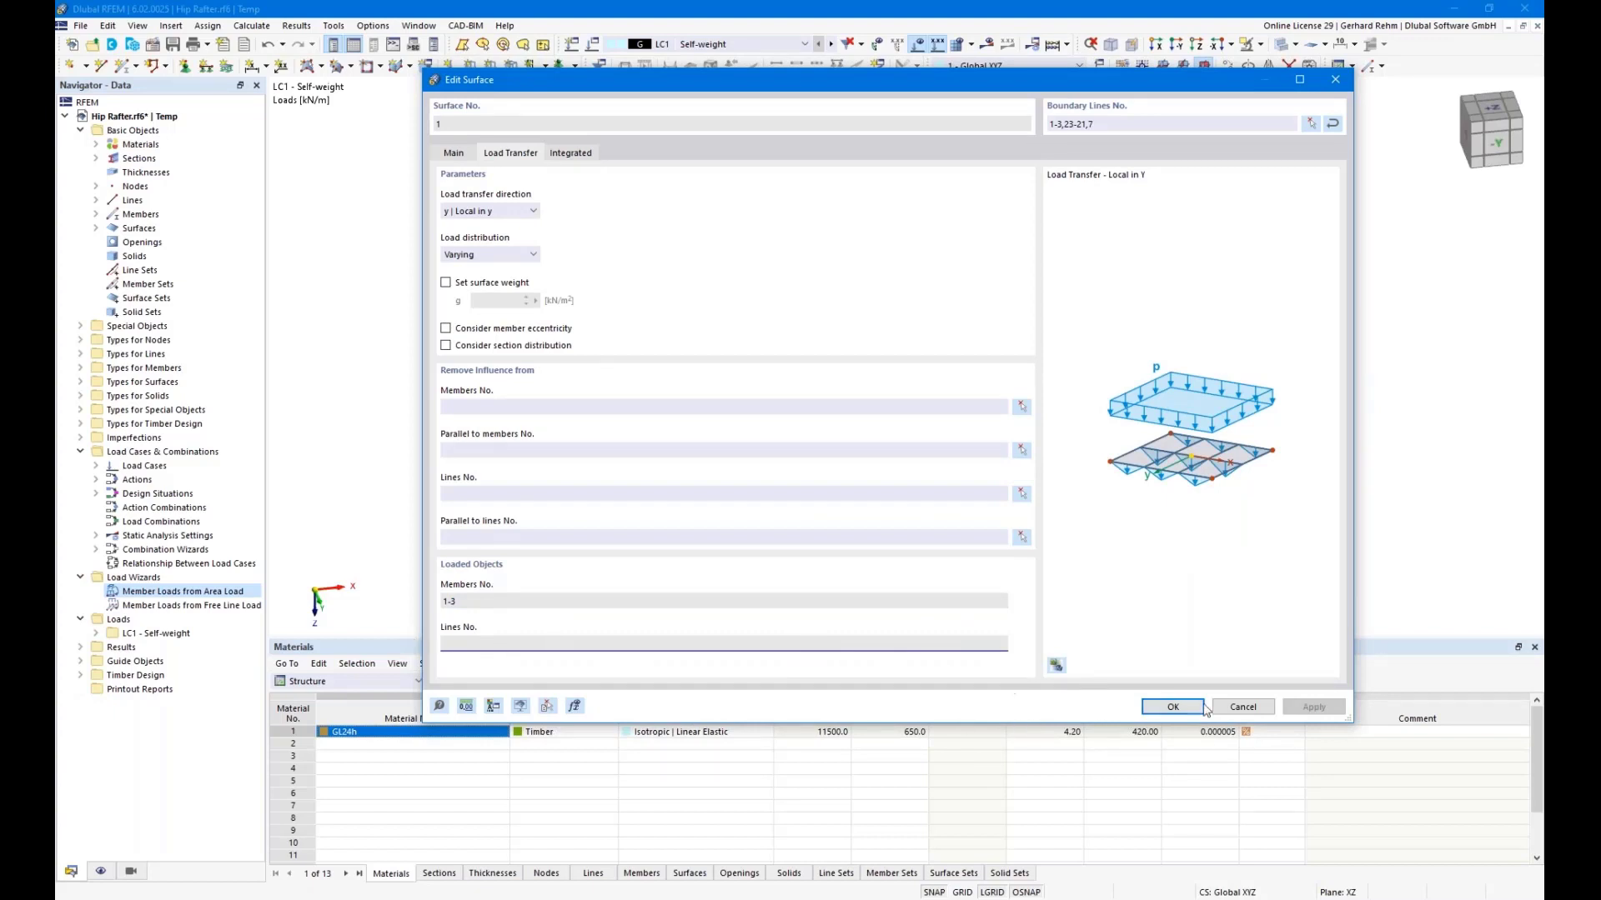
pyautogui.click(1242, 707)
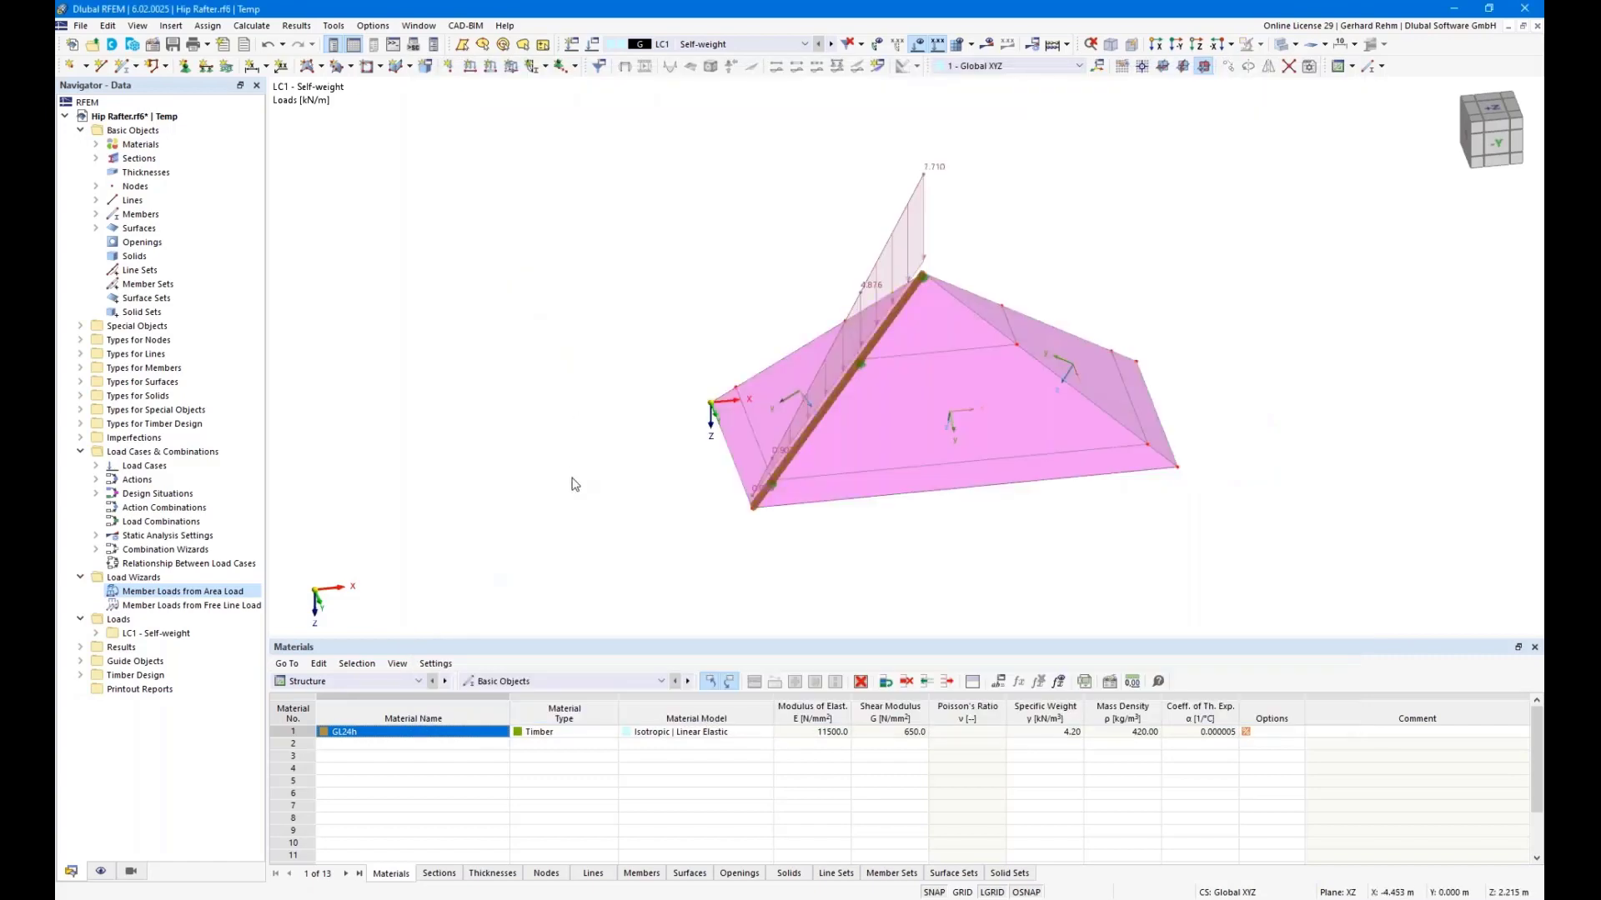
# Assign the hinged line support to the upper and lower inner horizontal lines of surface 1.
pyautogui.moveTo(577, 415); pyautogui.dragTo(800, 446, button='middle')
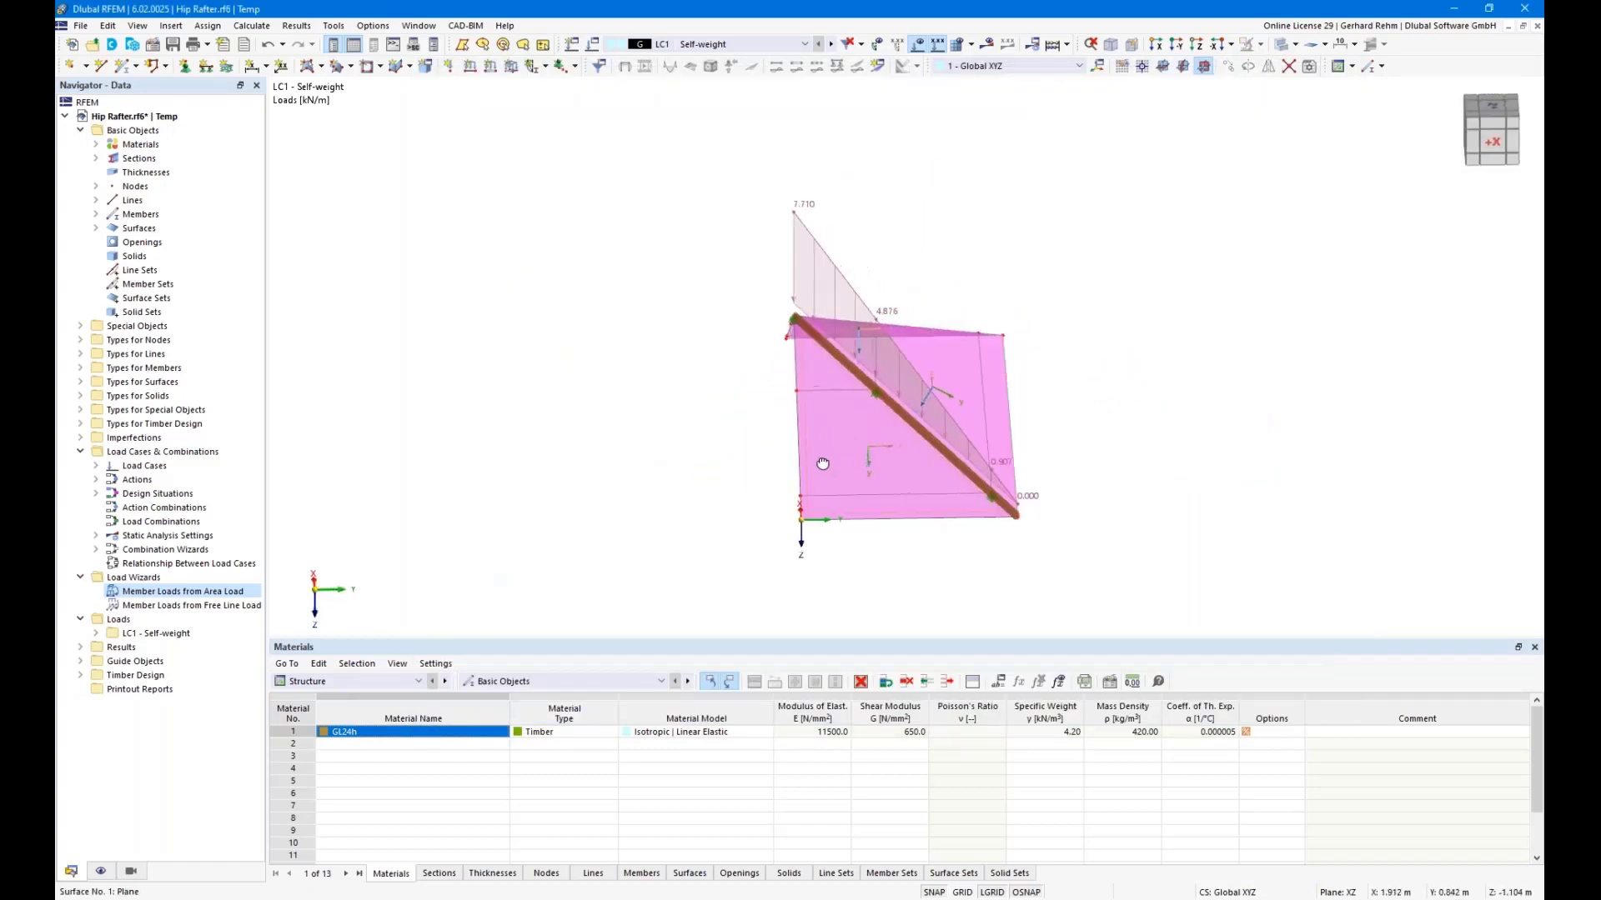
pyautogui.rightClick(812, 442)
pyautogui.click(809, 393)
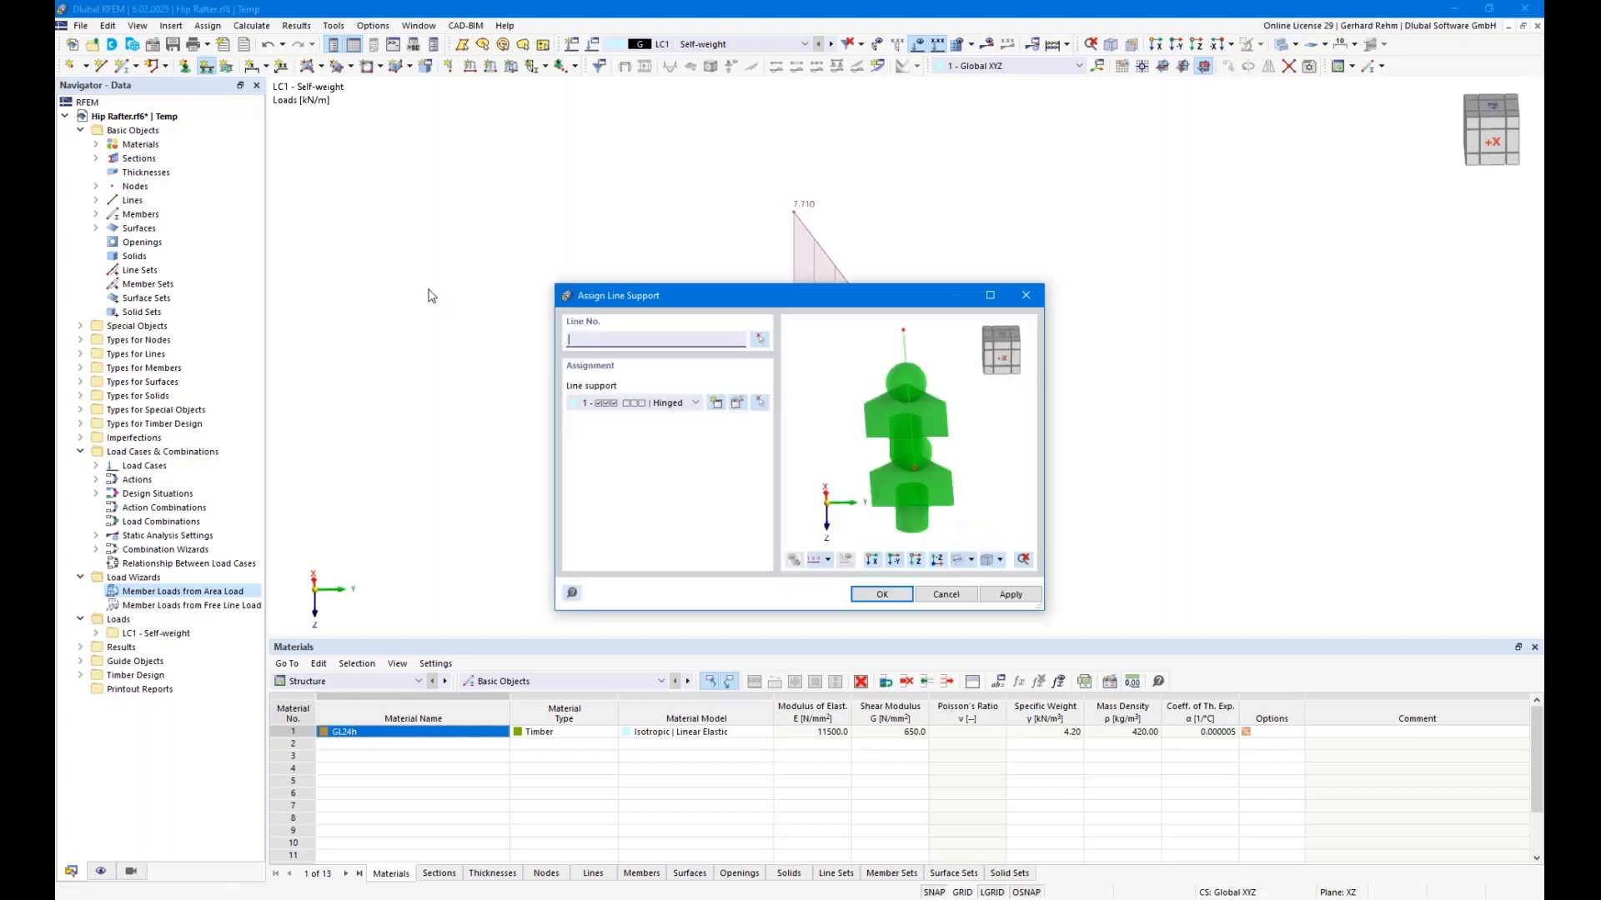
pyautogui.click(884, 594)
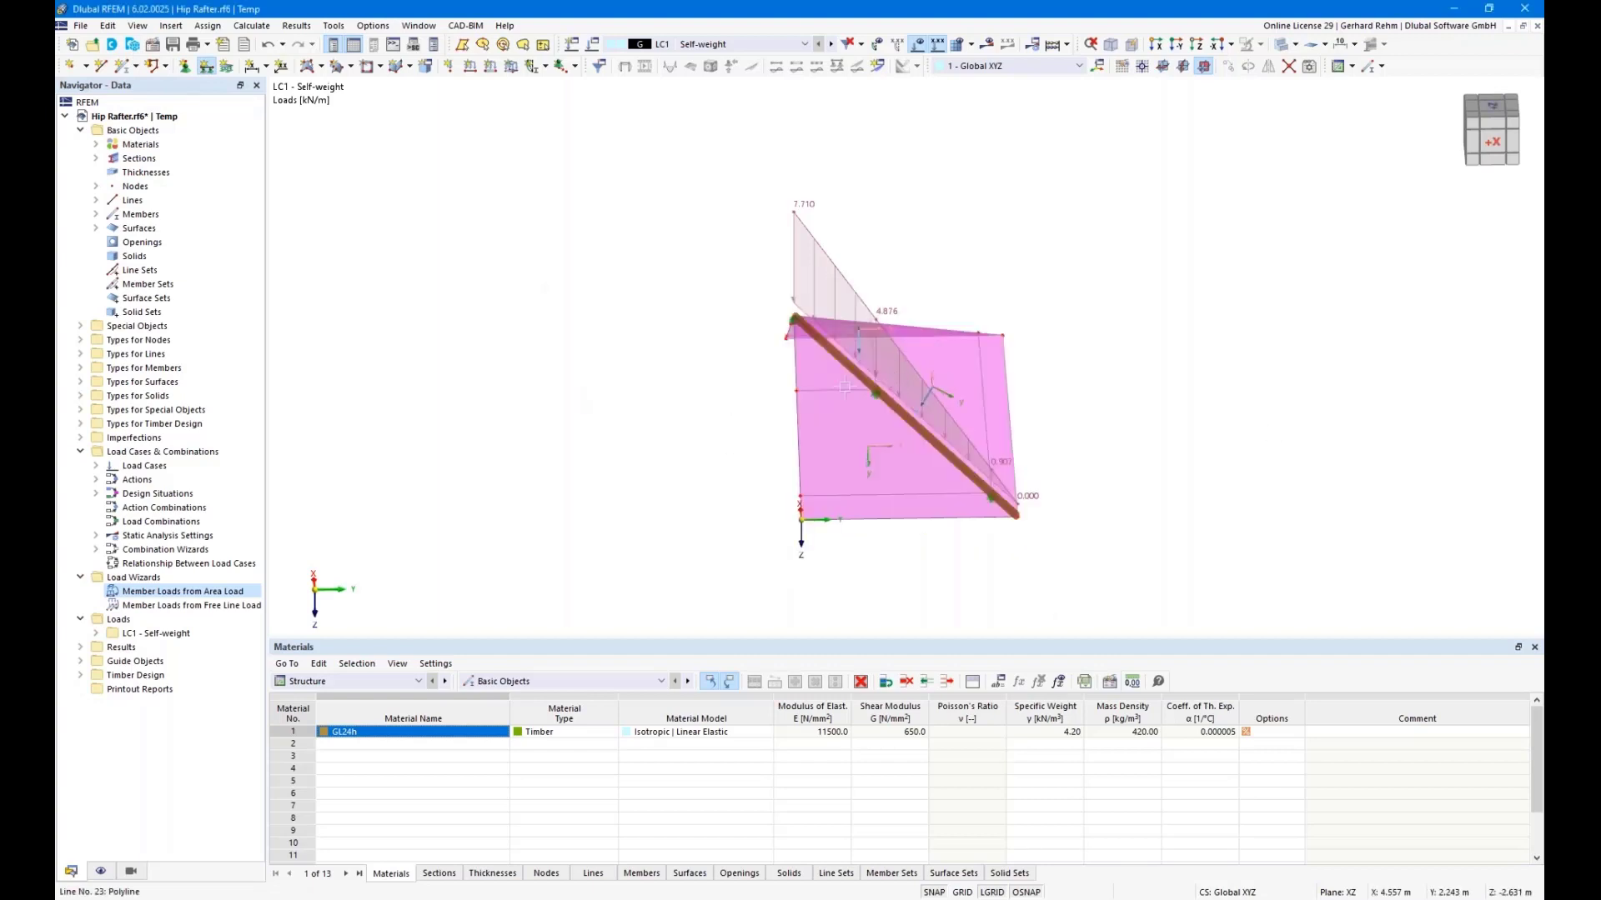
pyautogui.click(829, 391)
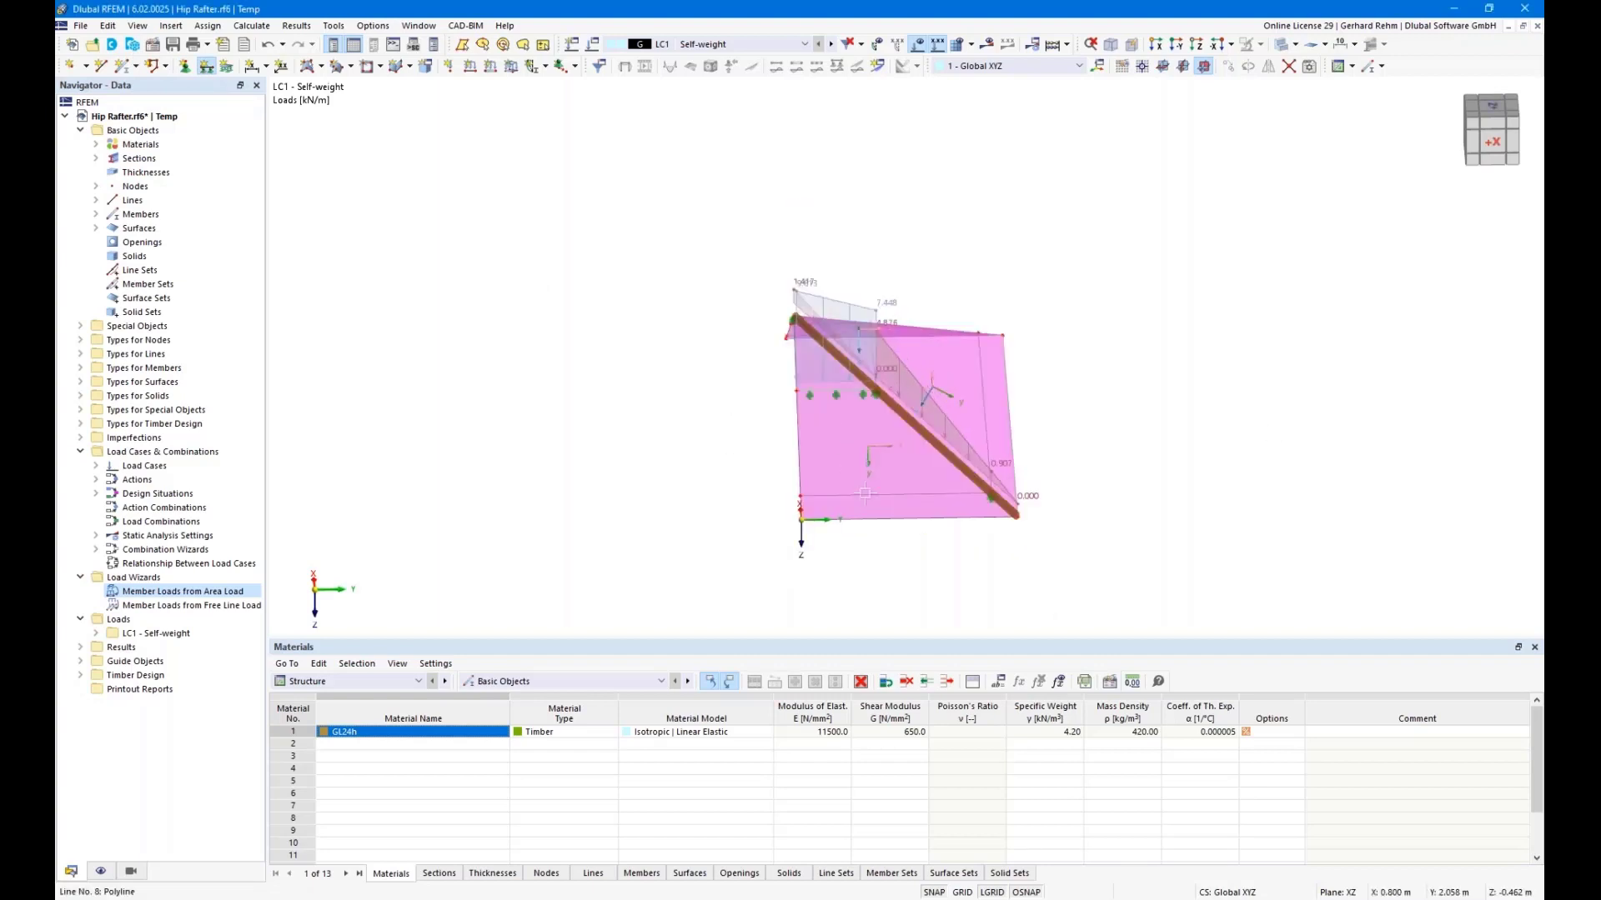
pyautogui.click(869, 495)
# Assign the hinged line support to the inner lines of surfaces 2 and 3 and to the hip line between them.
pyautogui.keyDown('ctrl'); pyautogui.moveTo(699, 408); pyautogui.dragTo(1050, 409, button='middle'); pyautogui.keyUp('ctrl')
pyautogui.scroll(4, 703, 423)
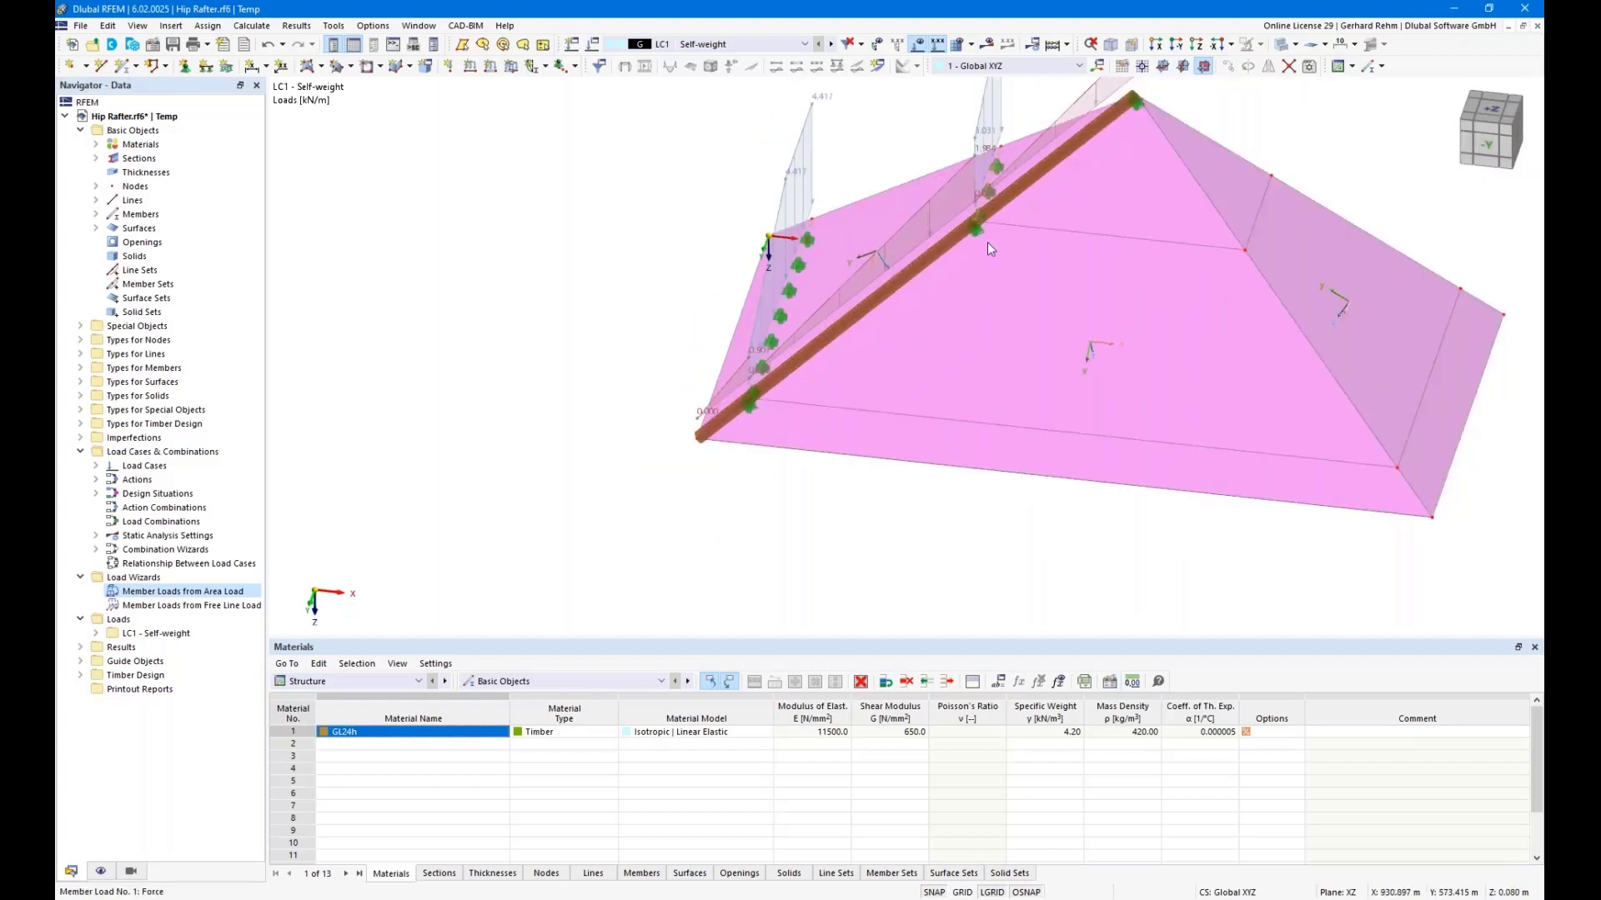
pyautogui.scroll(-1, 960, 302)
pyautogui.keyDown('ctrl'); pyautogui.moveTo(934, 327); pyautogui.dragTo(560, 357, button='middle'); pyautogui.keyUp('ctrl')
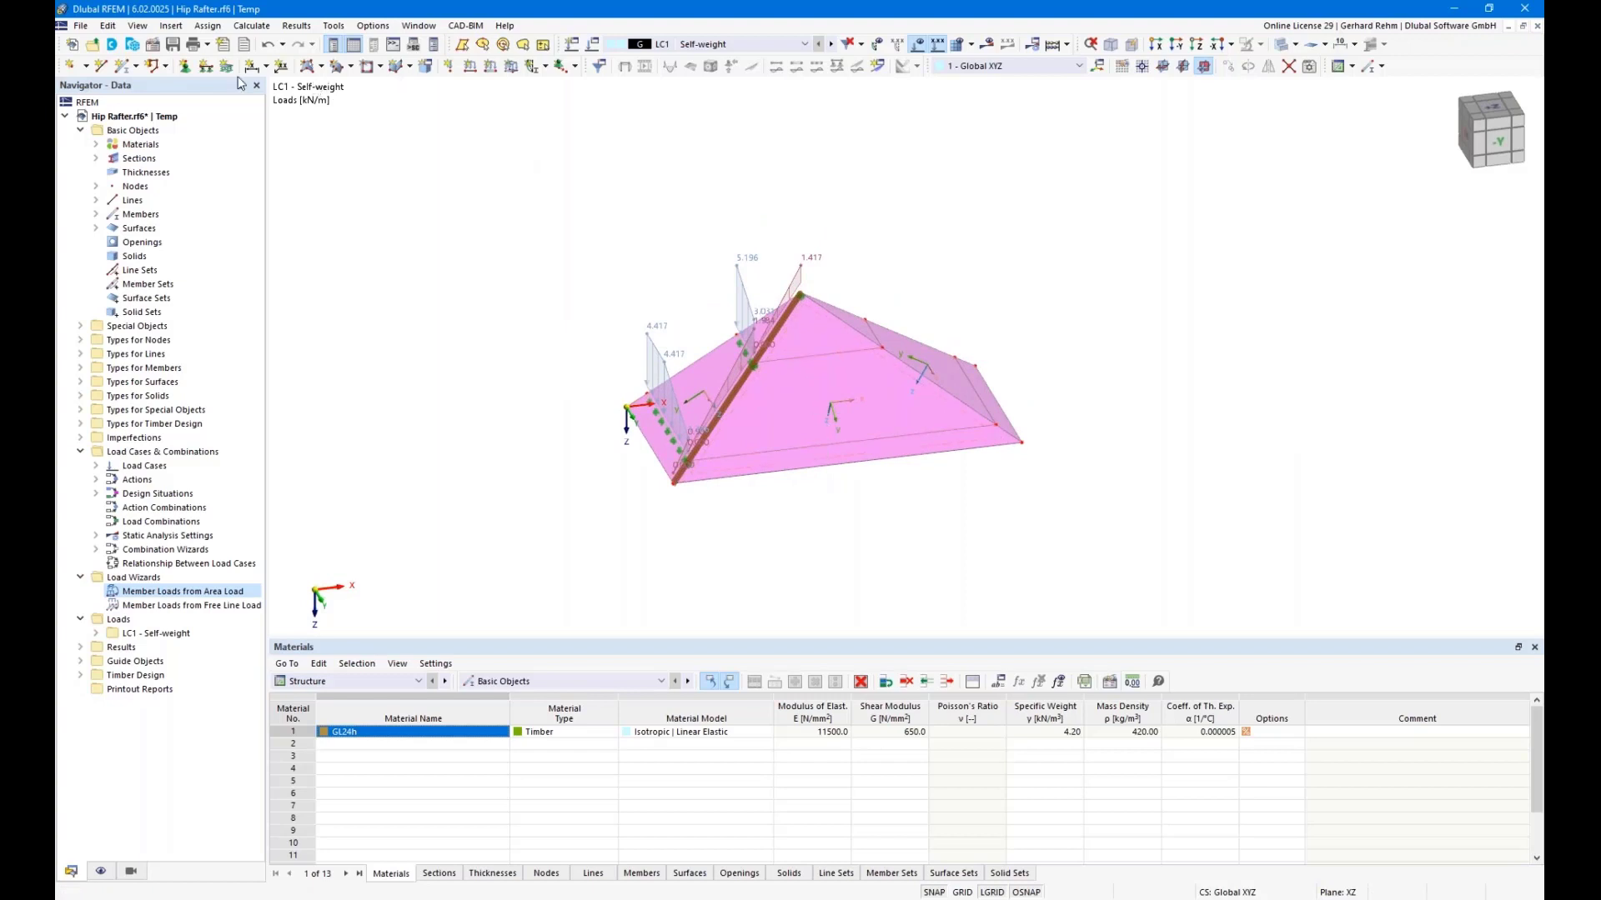
pyautogui.click(206, 66)
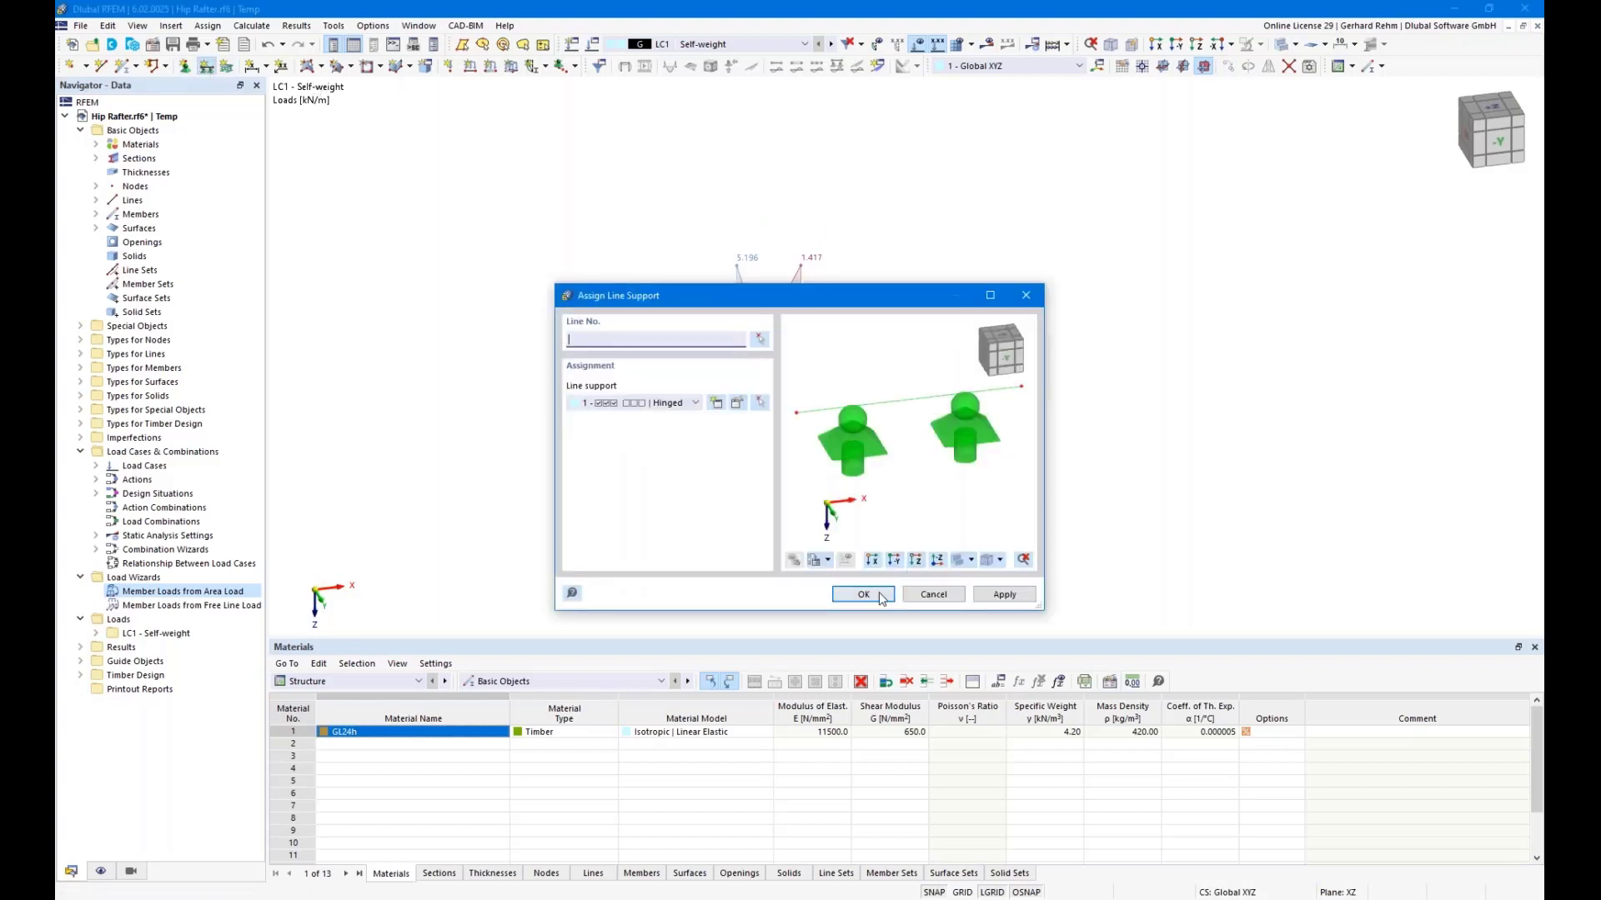
pyautogui.click(879, 597)
pyautogui.click(830, 444)
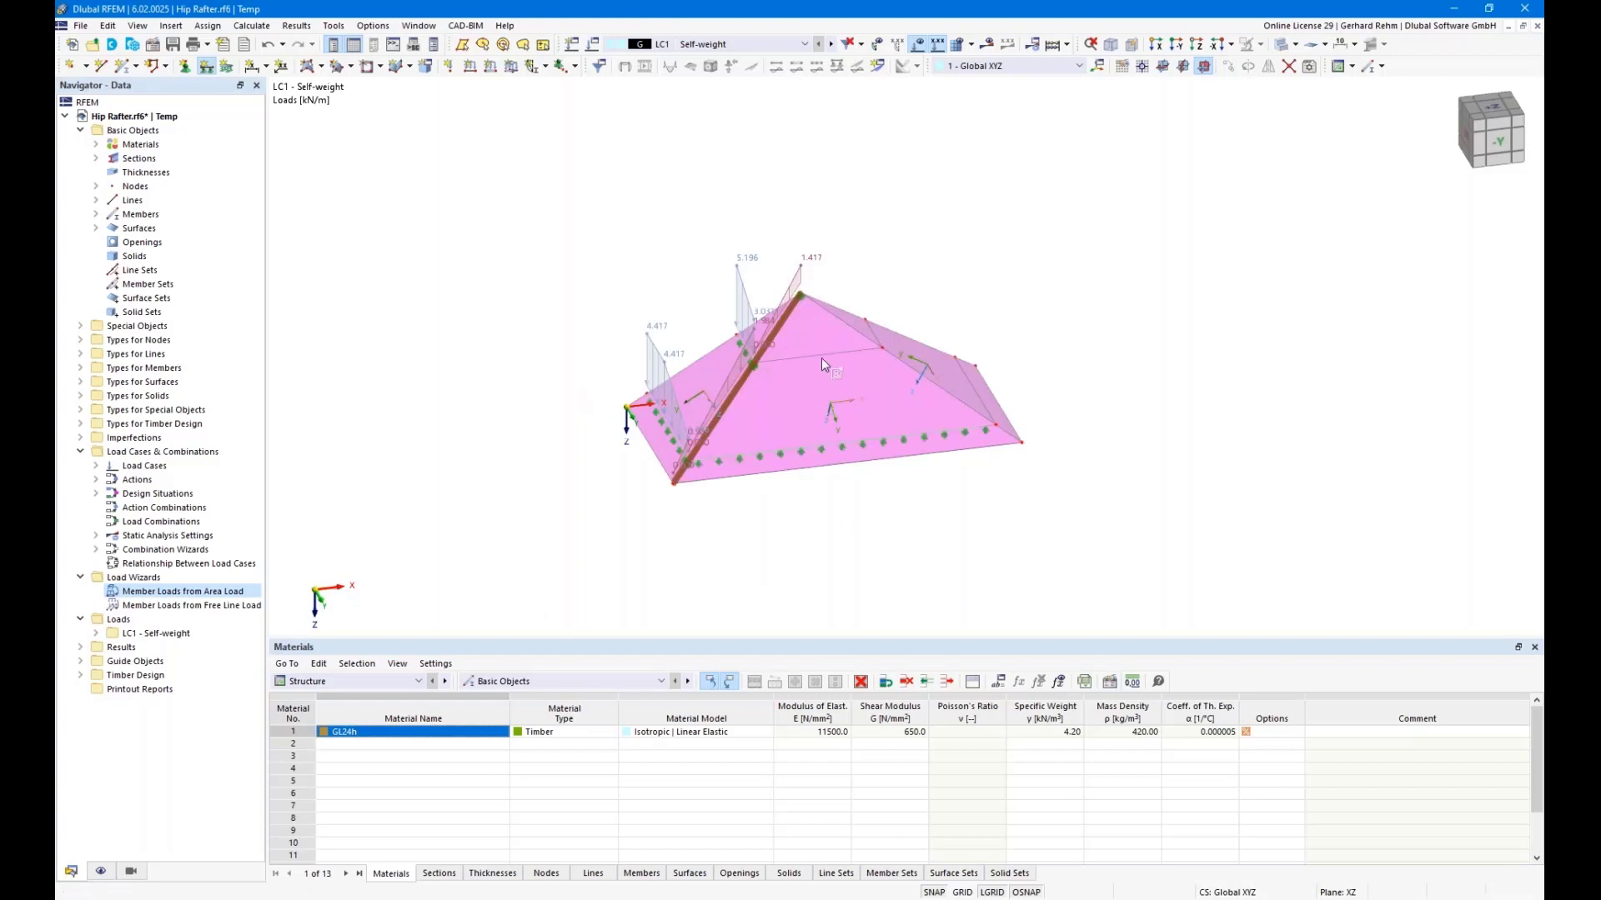
pyautogui.click(822, 356)
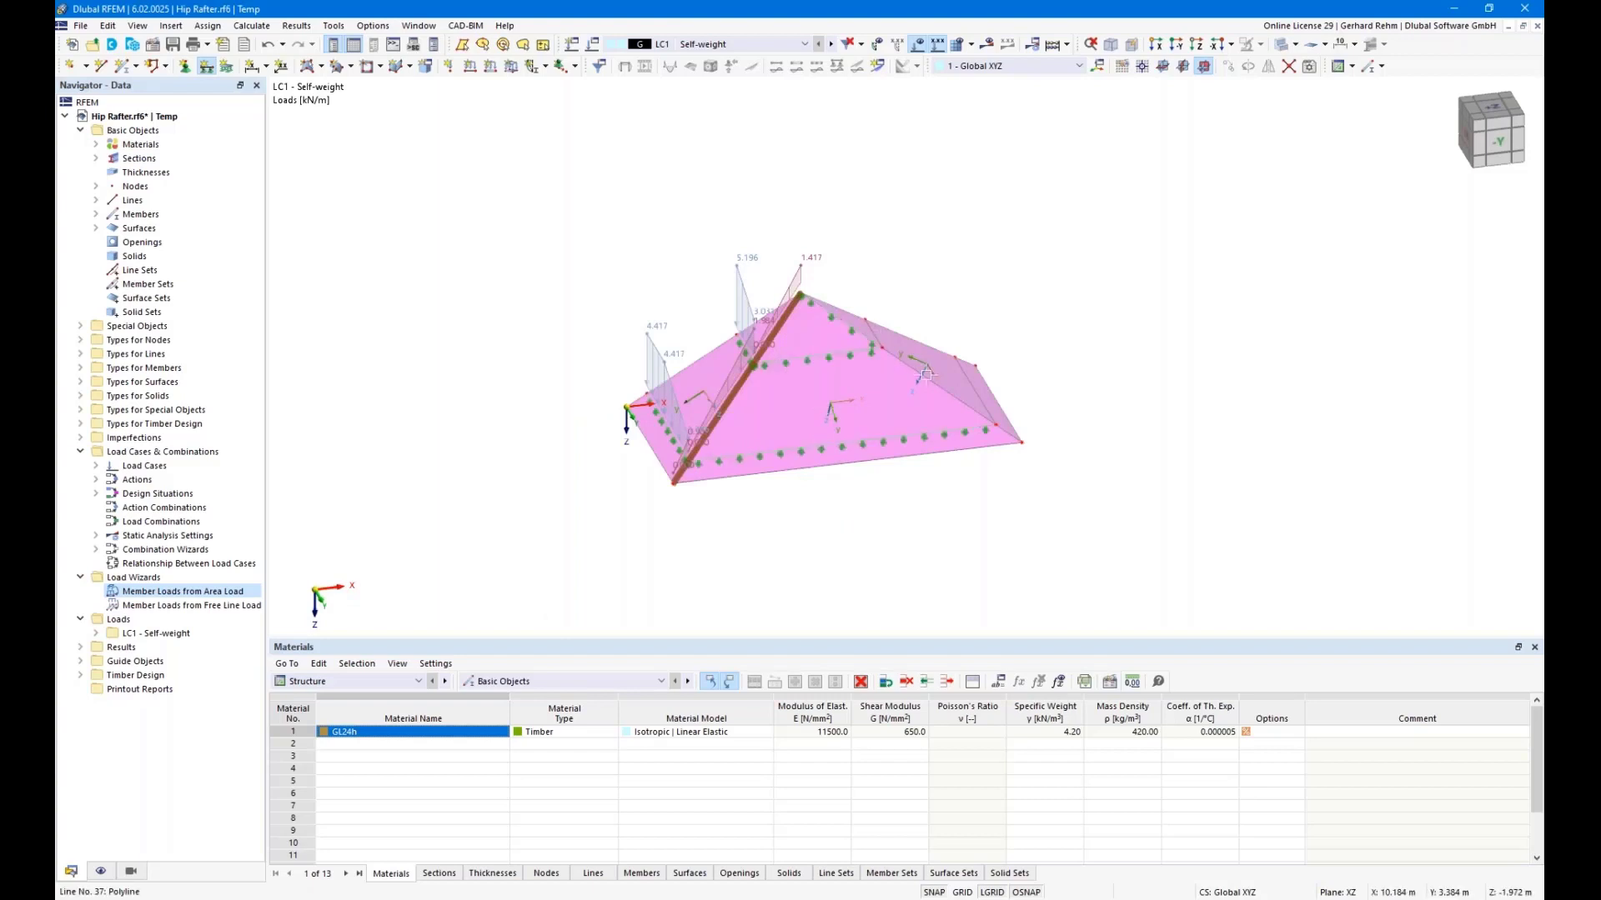
pyautogui.click(990, 419)
pyautogui.click(974, 391)
pyautogui.click(879, 342)
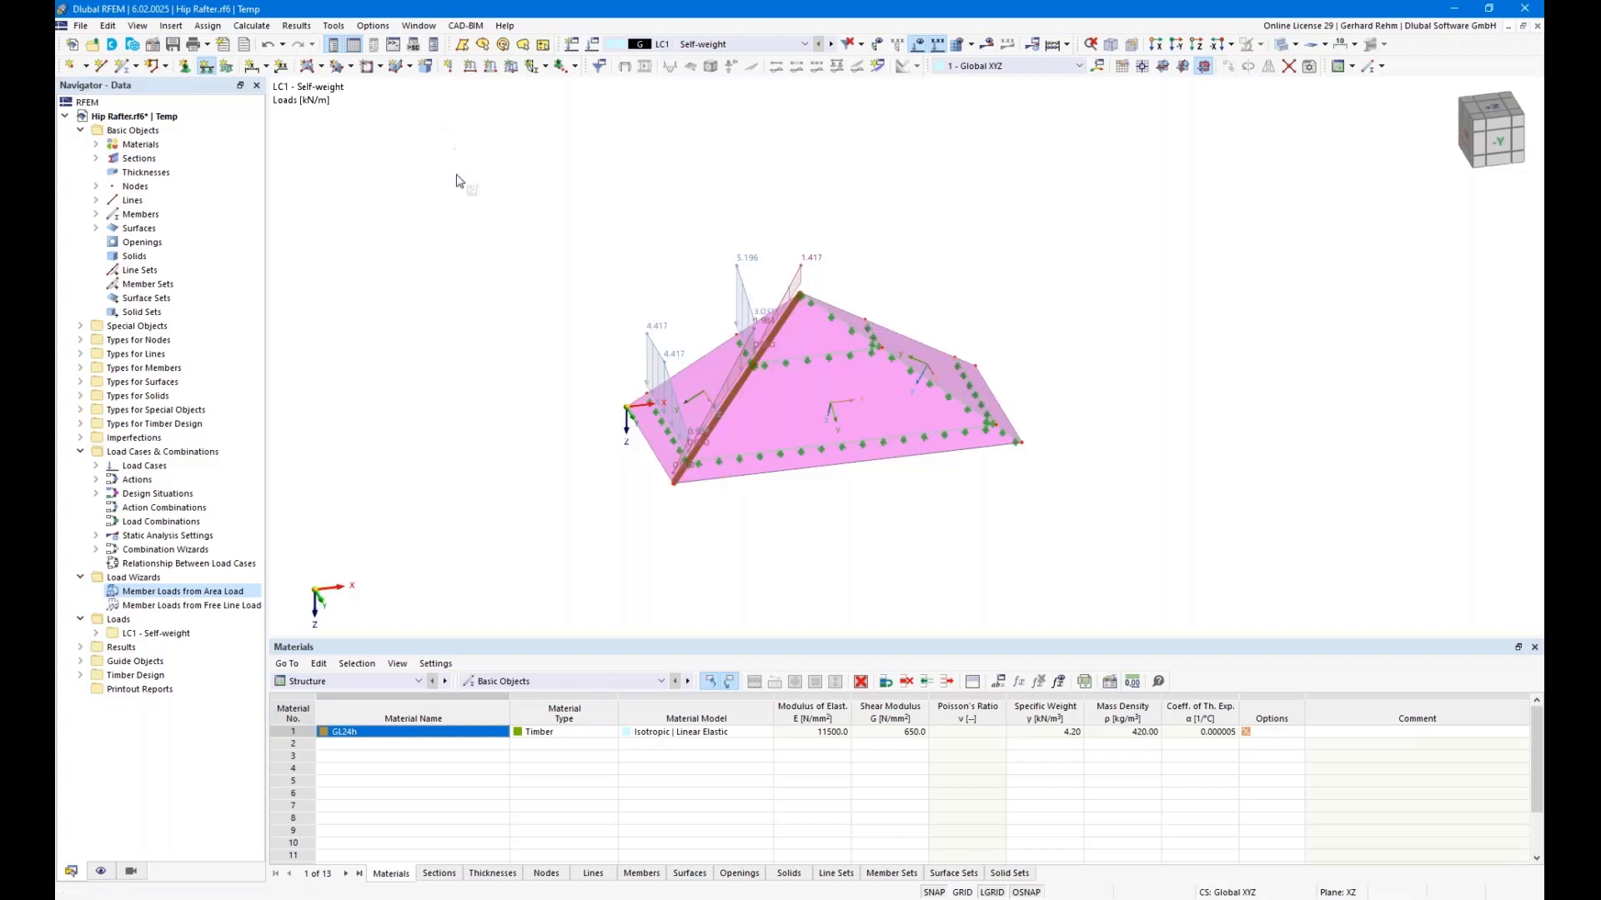
pyautogui.click(511, 66)
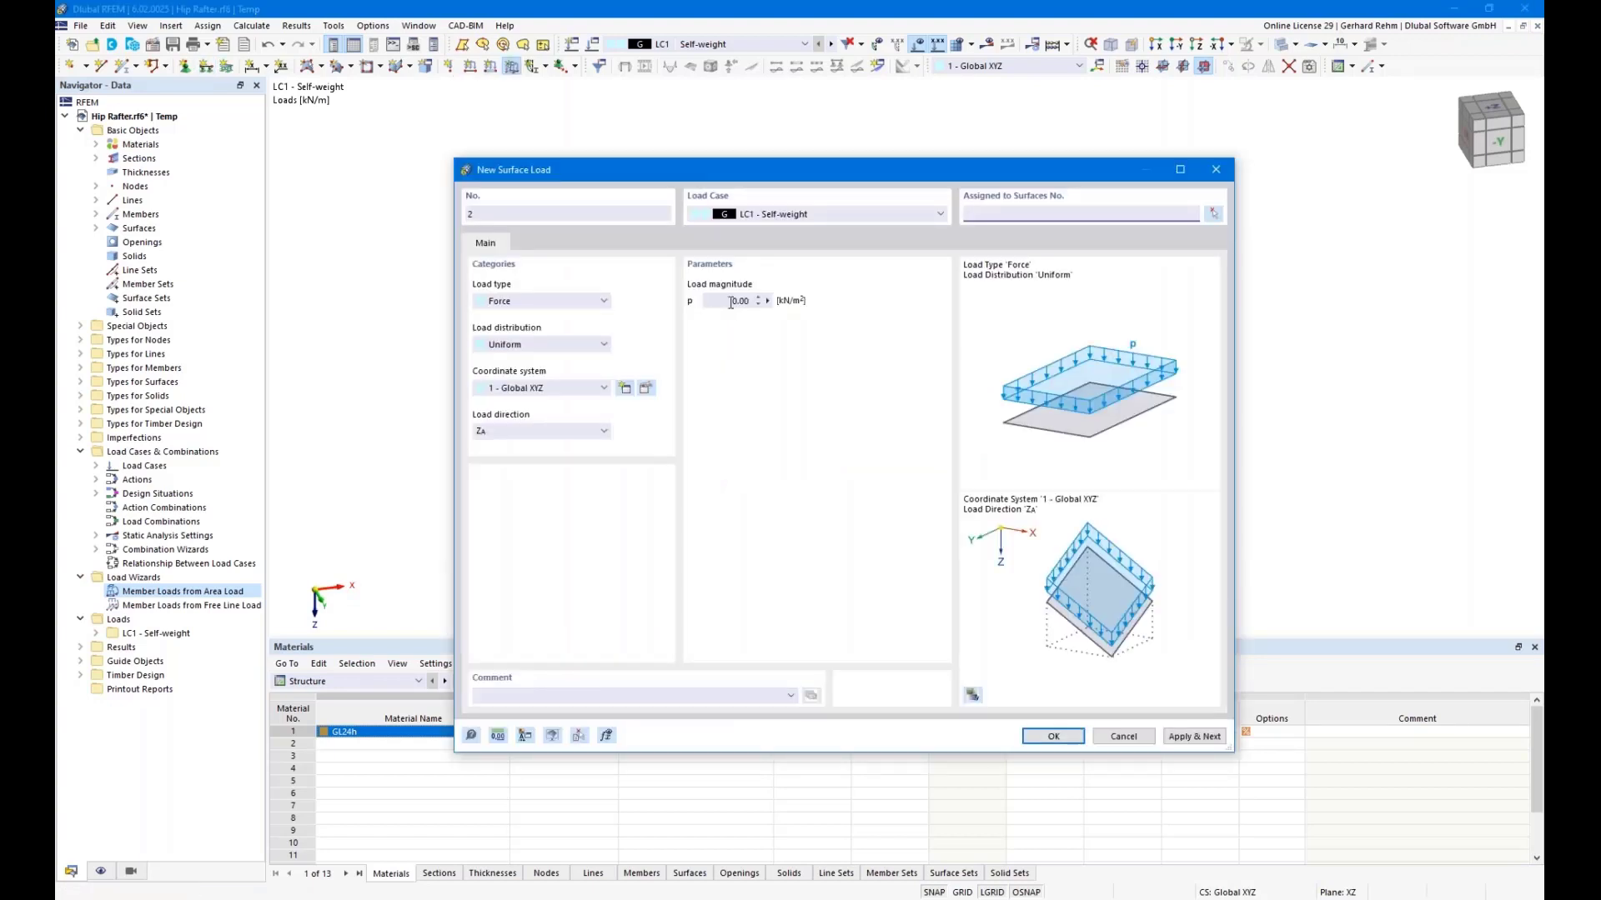
pyautogui.click(737, 301)
pyautogui.click(1123, 736)
# Extend the existing 1.50 kN/m² surface load in LC1 to surfaces 1-3.
pyautogui.click(97, 633)
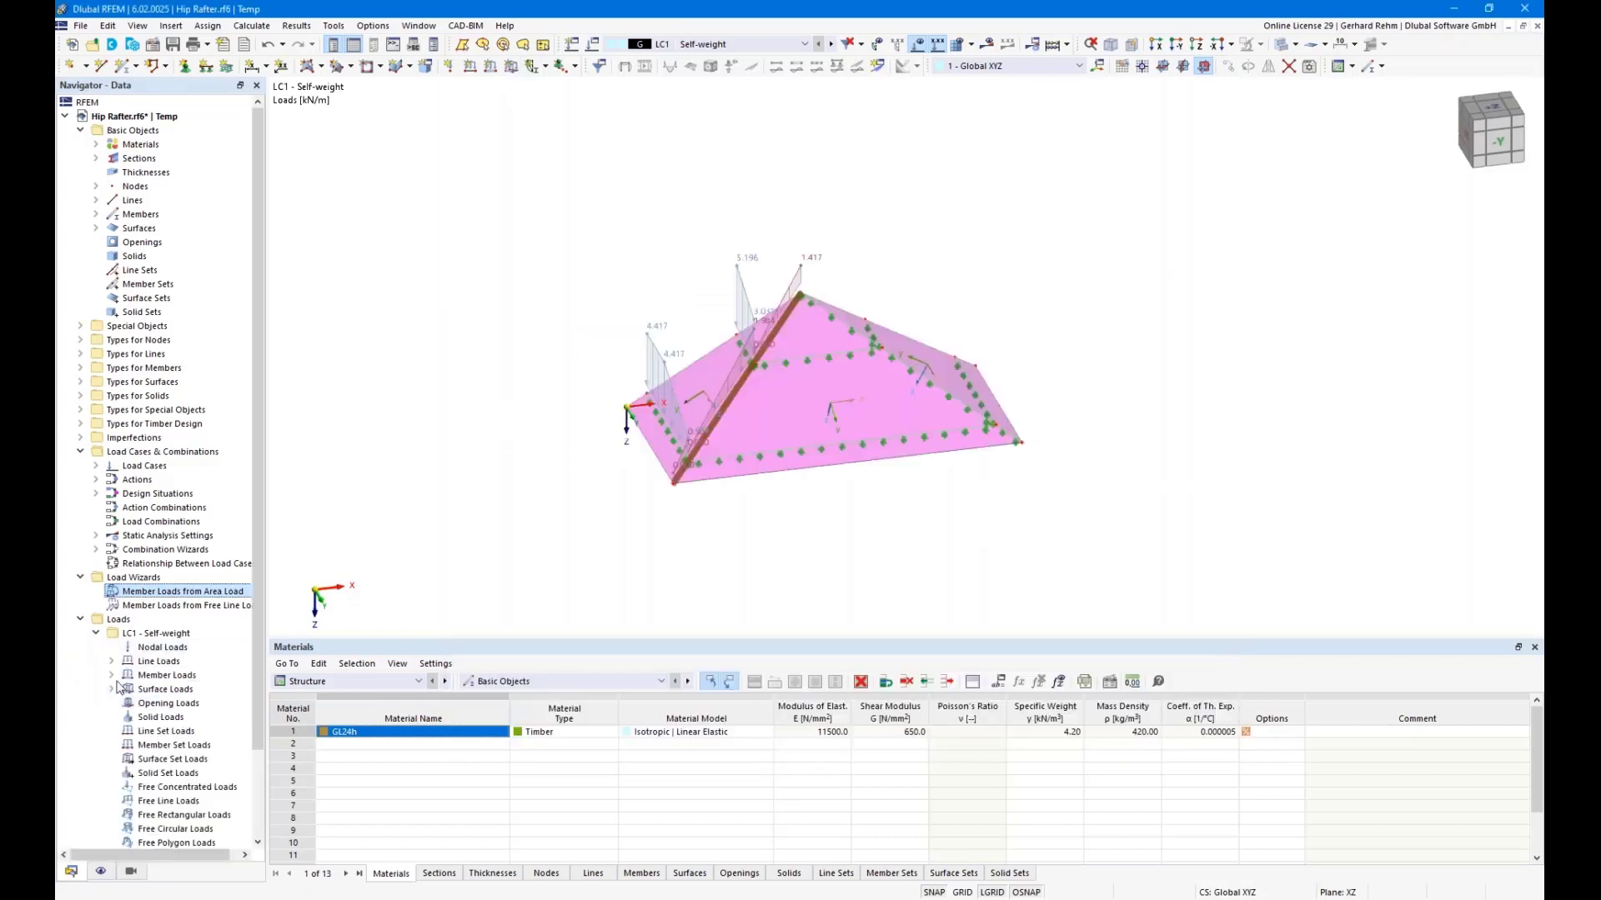
pyautogui.click(112, 689)
pyautogui.doubleClick(168, 705)
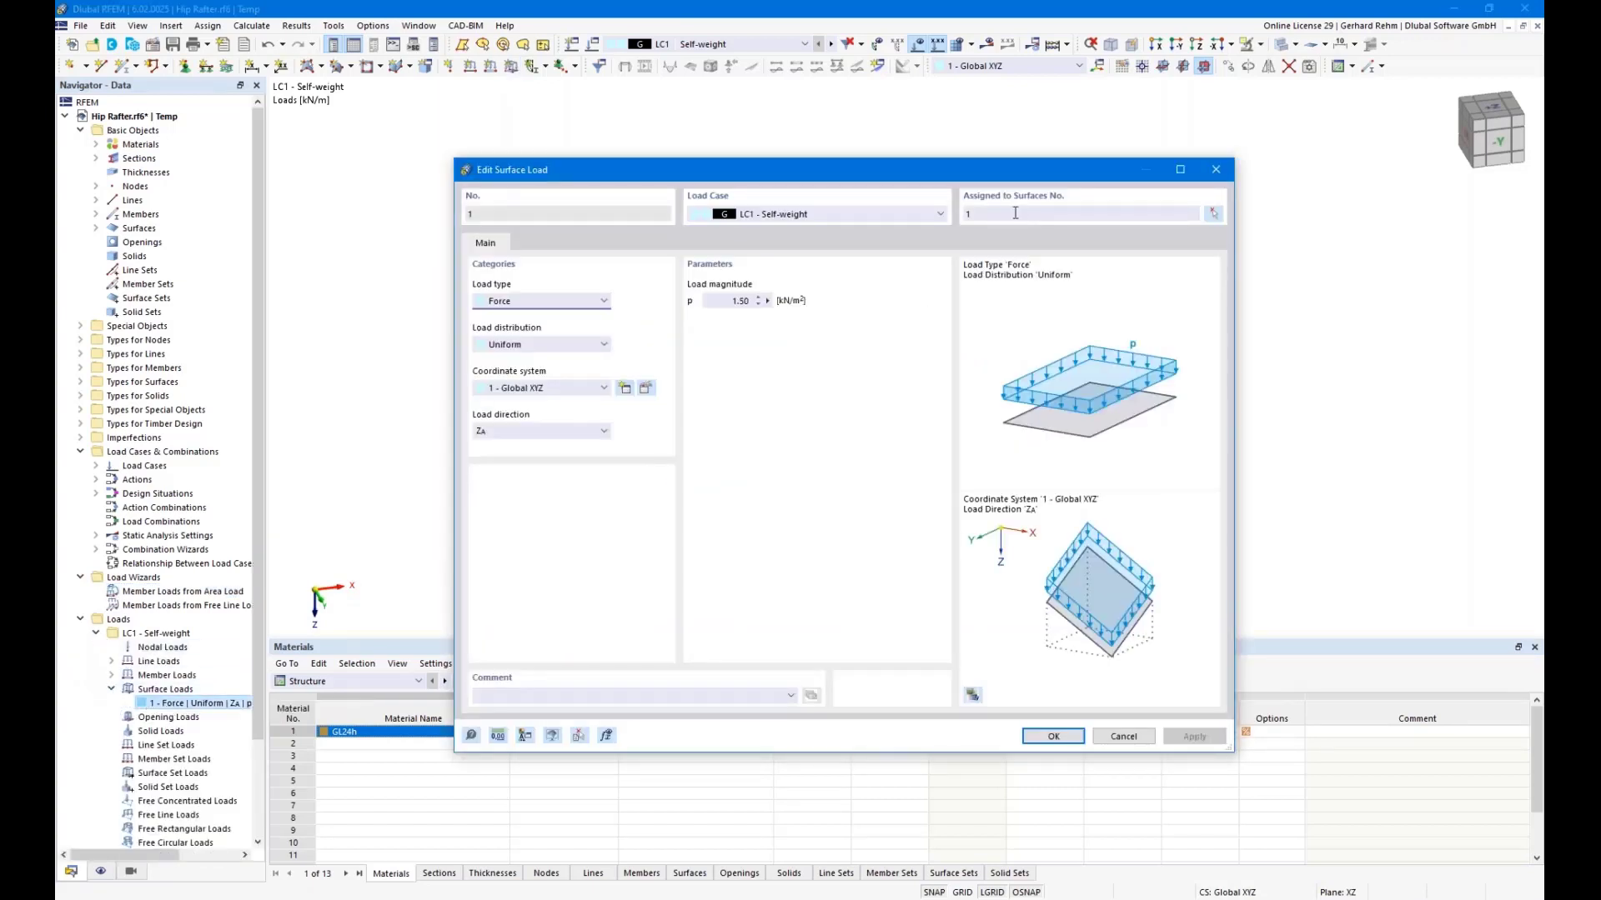
pyautogui.click(1214, 214)
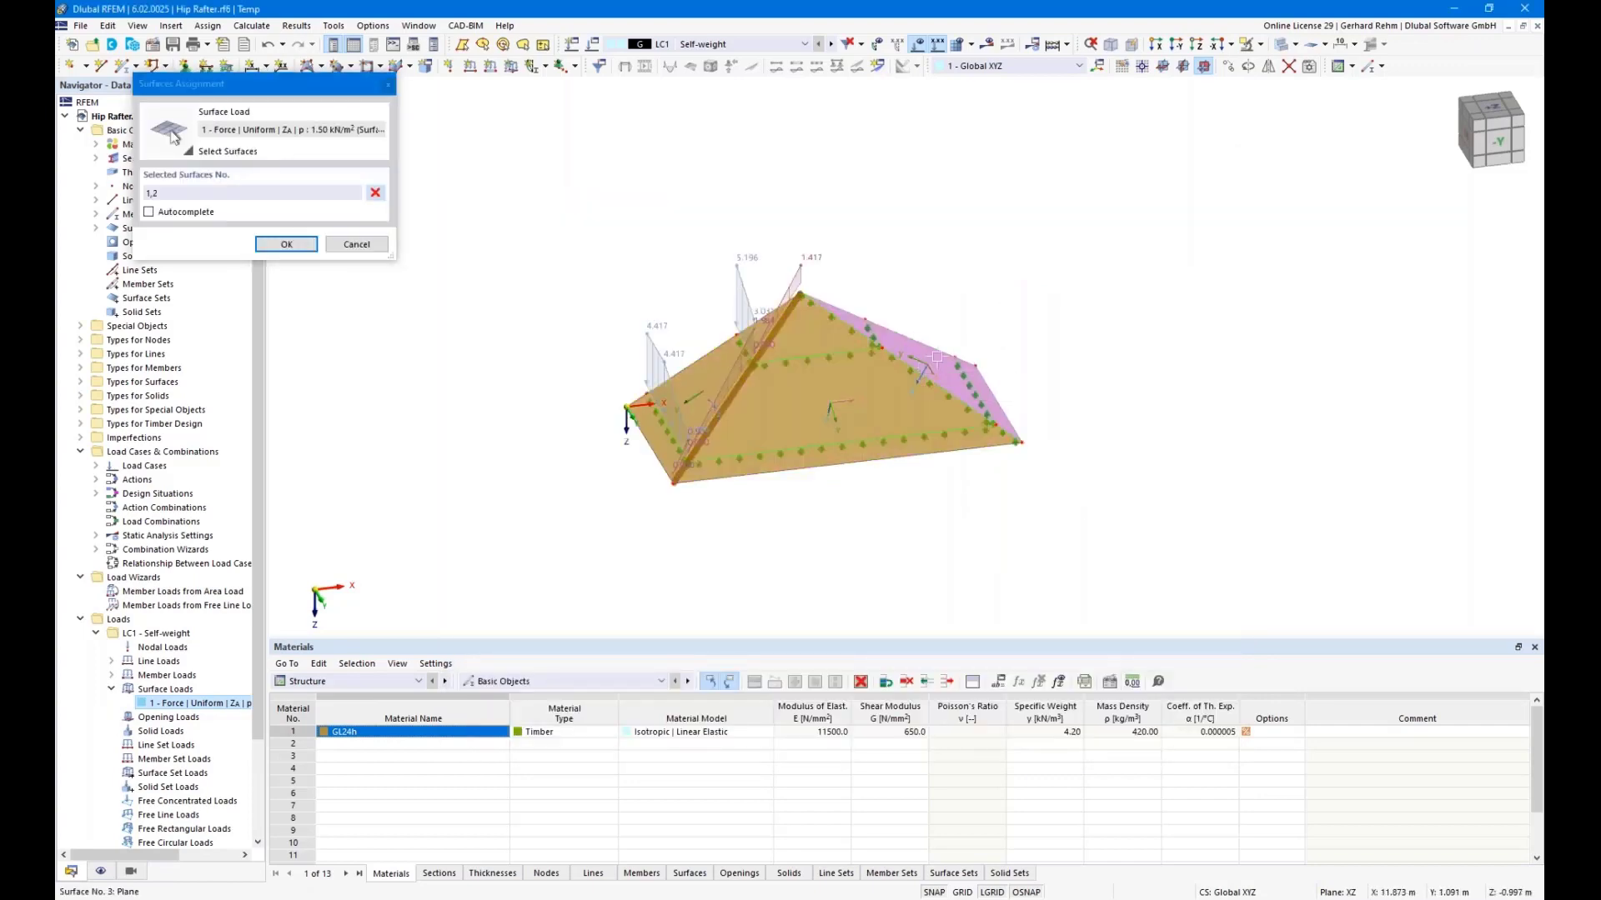
pyautogui.click(936, 356)
pyautogui.click(286, 244)
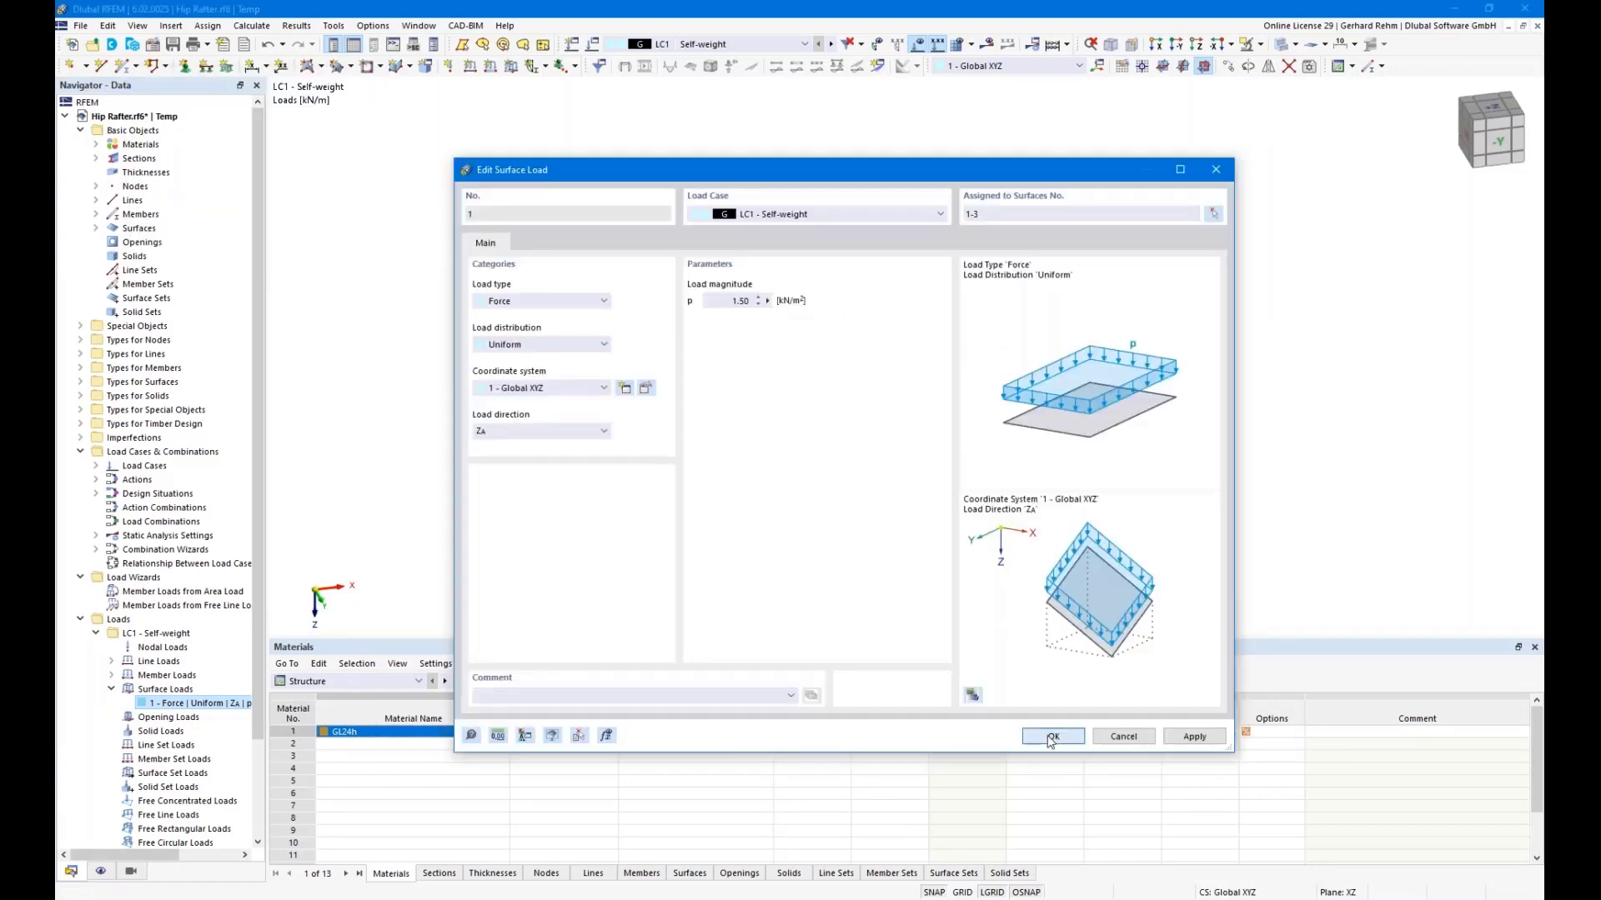
pyautogui.click(1050, 738)
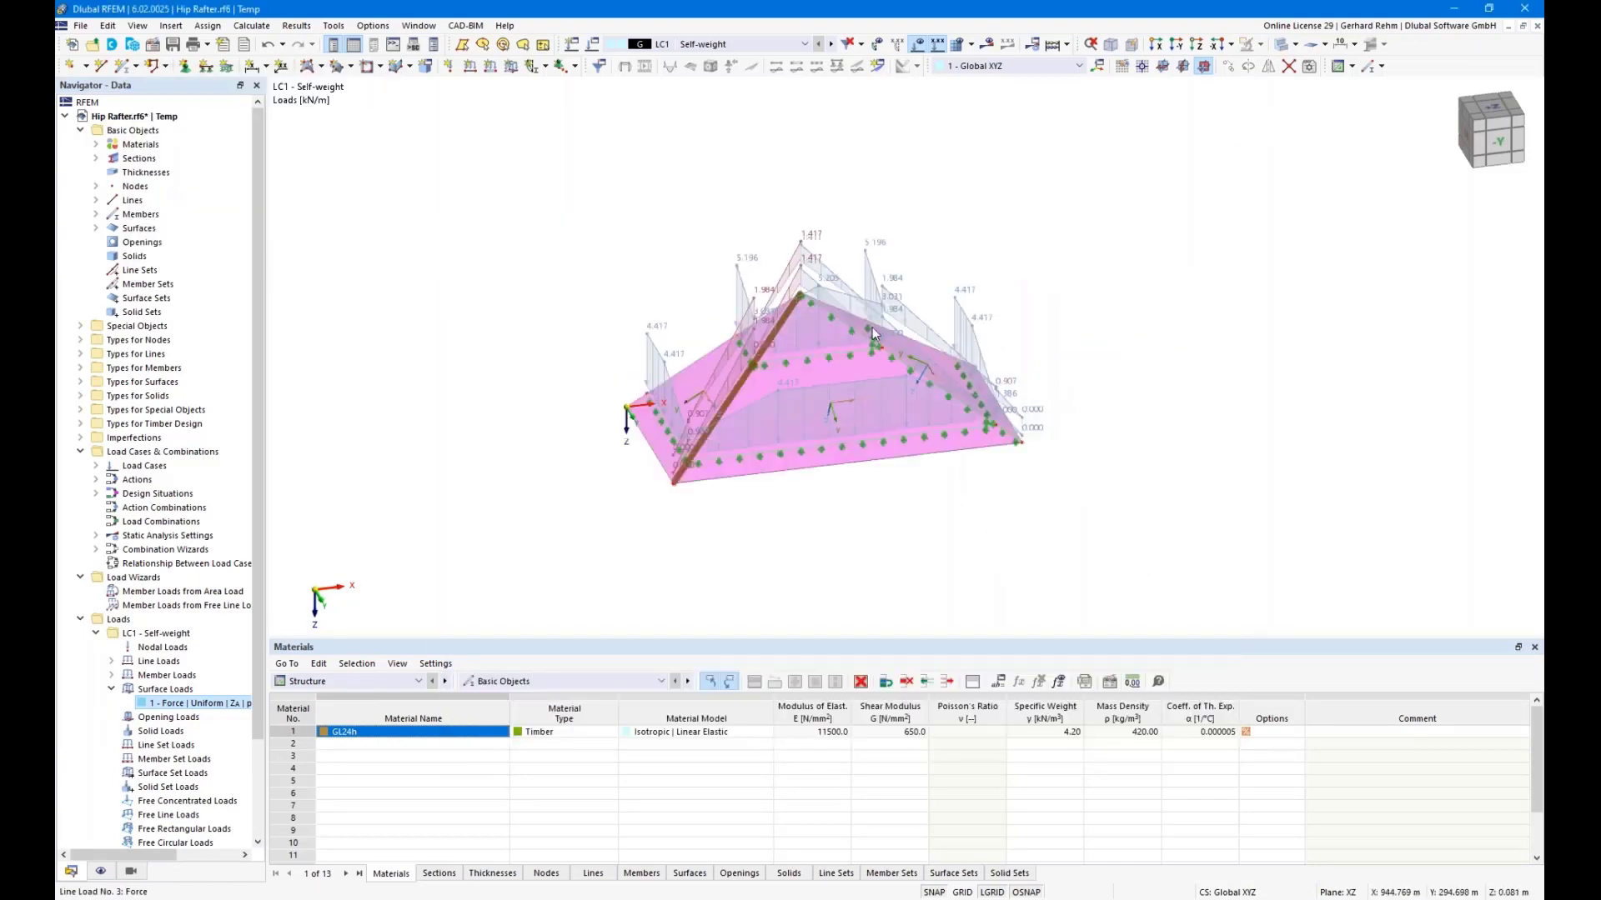
# Examine the transferred loads along the hip rafter and the supported inner lines of the roof from several sides.
pyautogui.scroll(3, 872, 332)
pyautogui.keyDown('ctrl'); pyautogui.moveTo(833, 350); pyautogui.dragTo(801, 396, button='middle'); pyautogui.keyUp('ctrl')
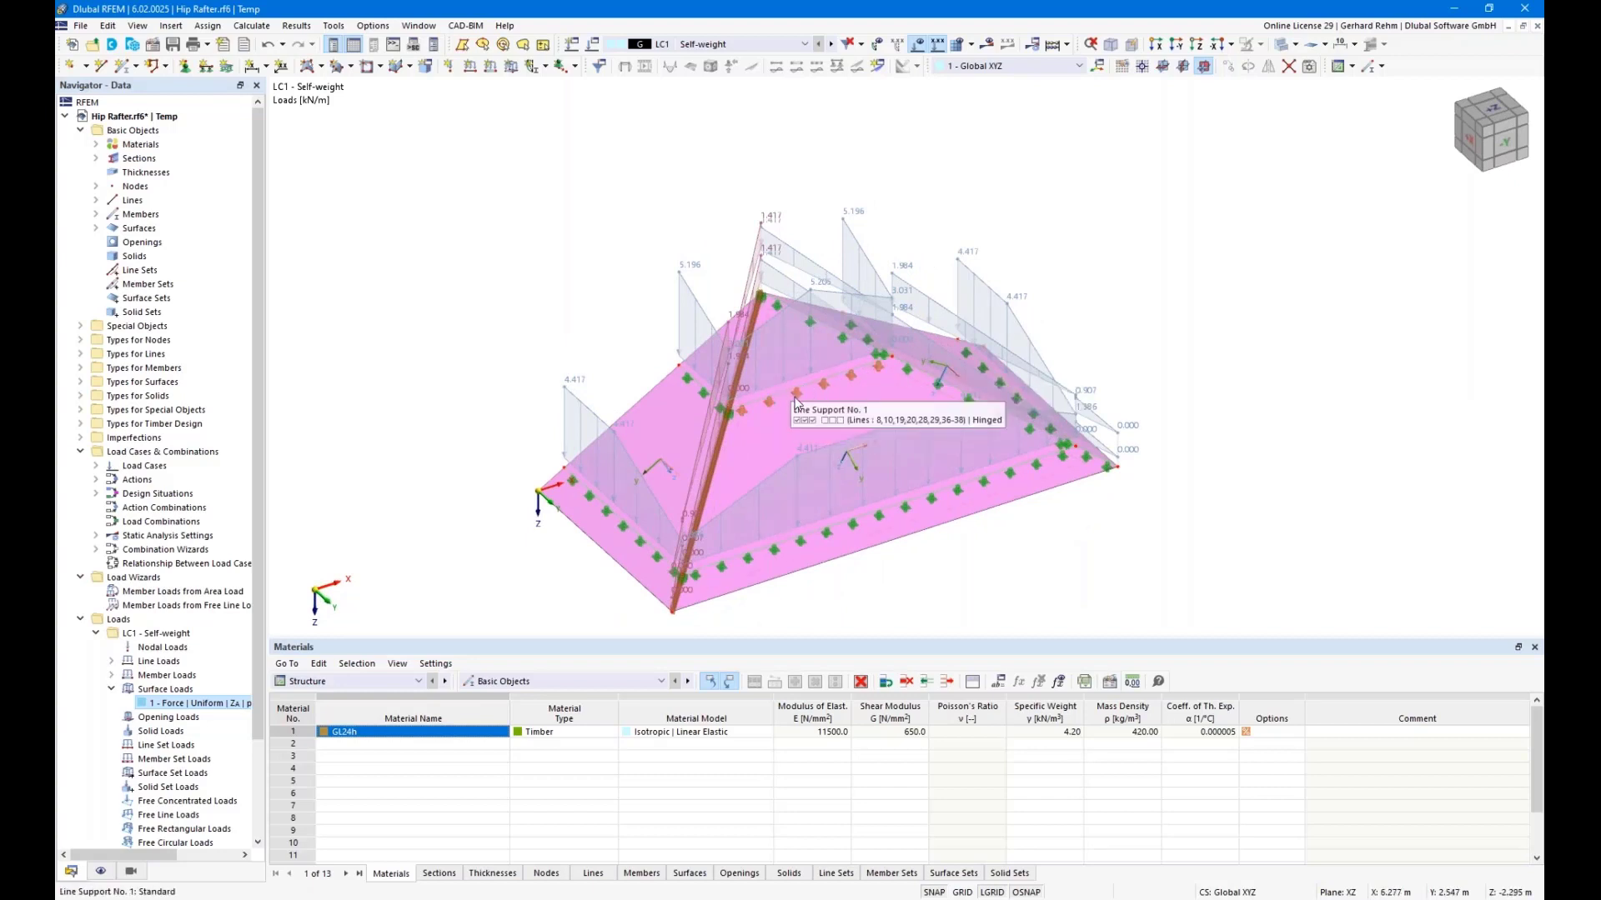
pyautogui.scroll(2, 793, 407)
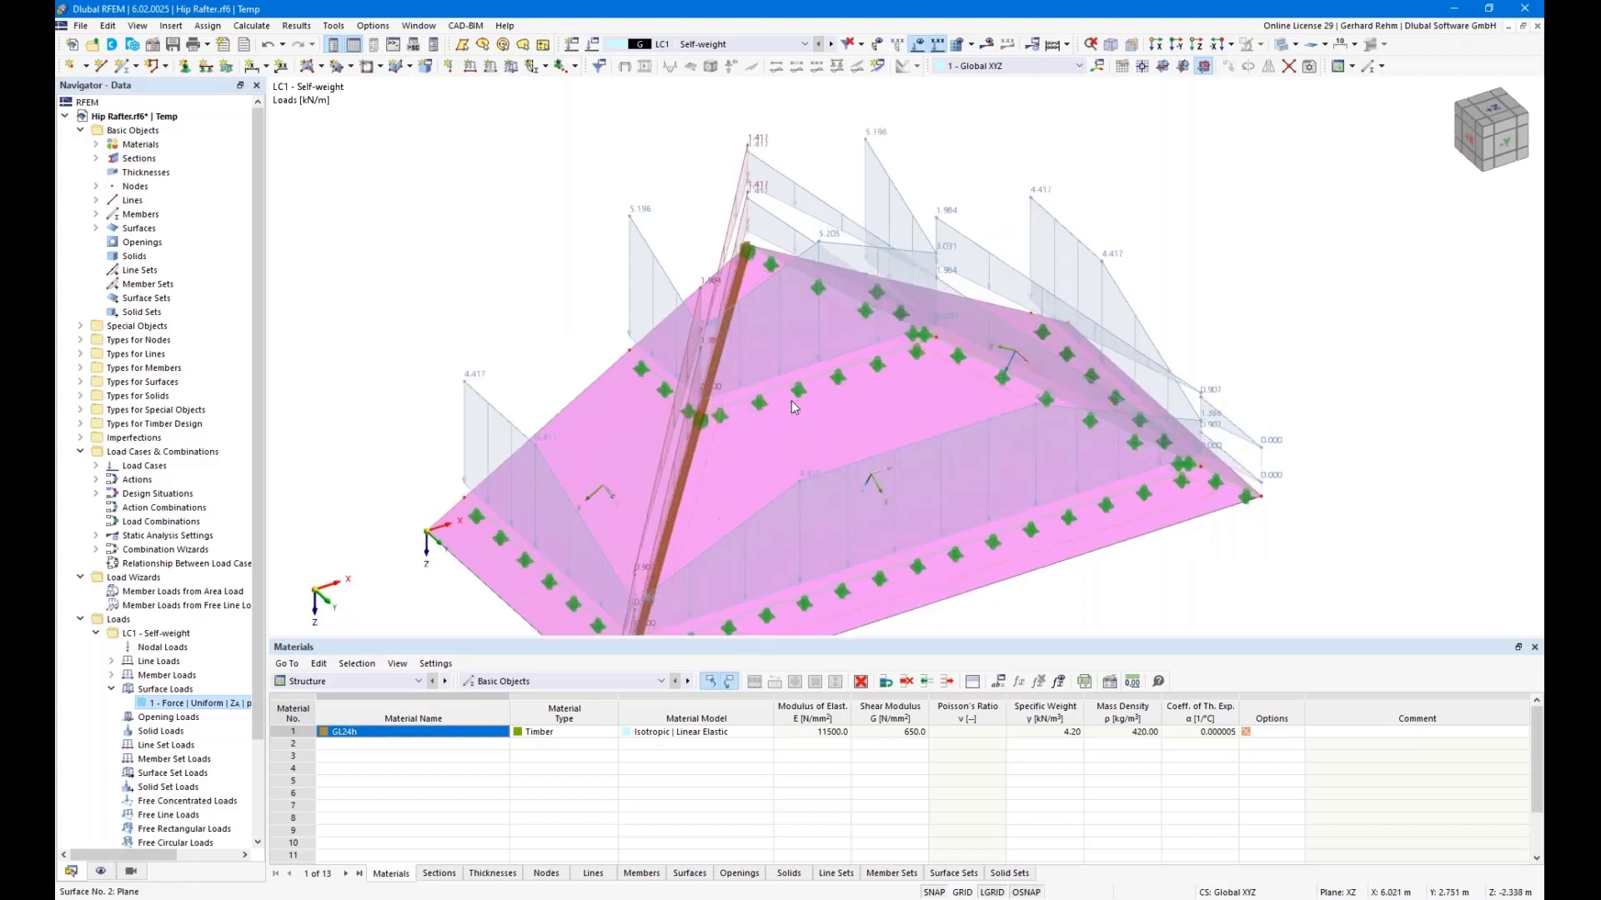
pyautogui.click(730, 404)
pyautogui.scroll(-3, 822, 417)
pyautogui.scroll(-2, 1180, 438)
pyautogui.keyDown('ctrl'); pyautogui.moveTo(1179, 438); pyautogui.dragTo(1103, 382, button='middle'); pyautogui.keyUp('ctrl')
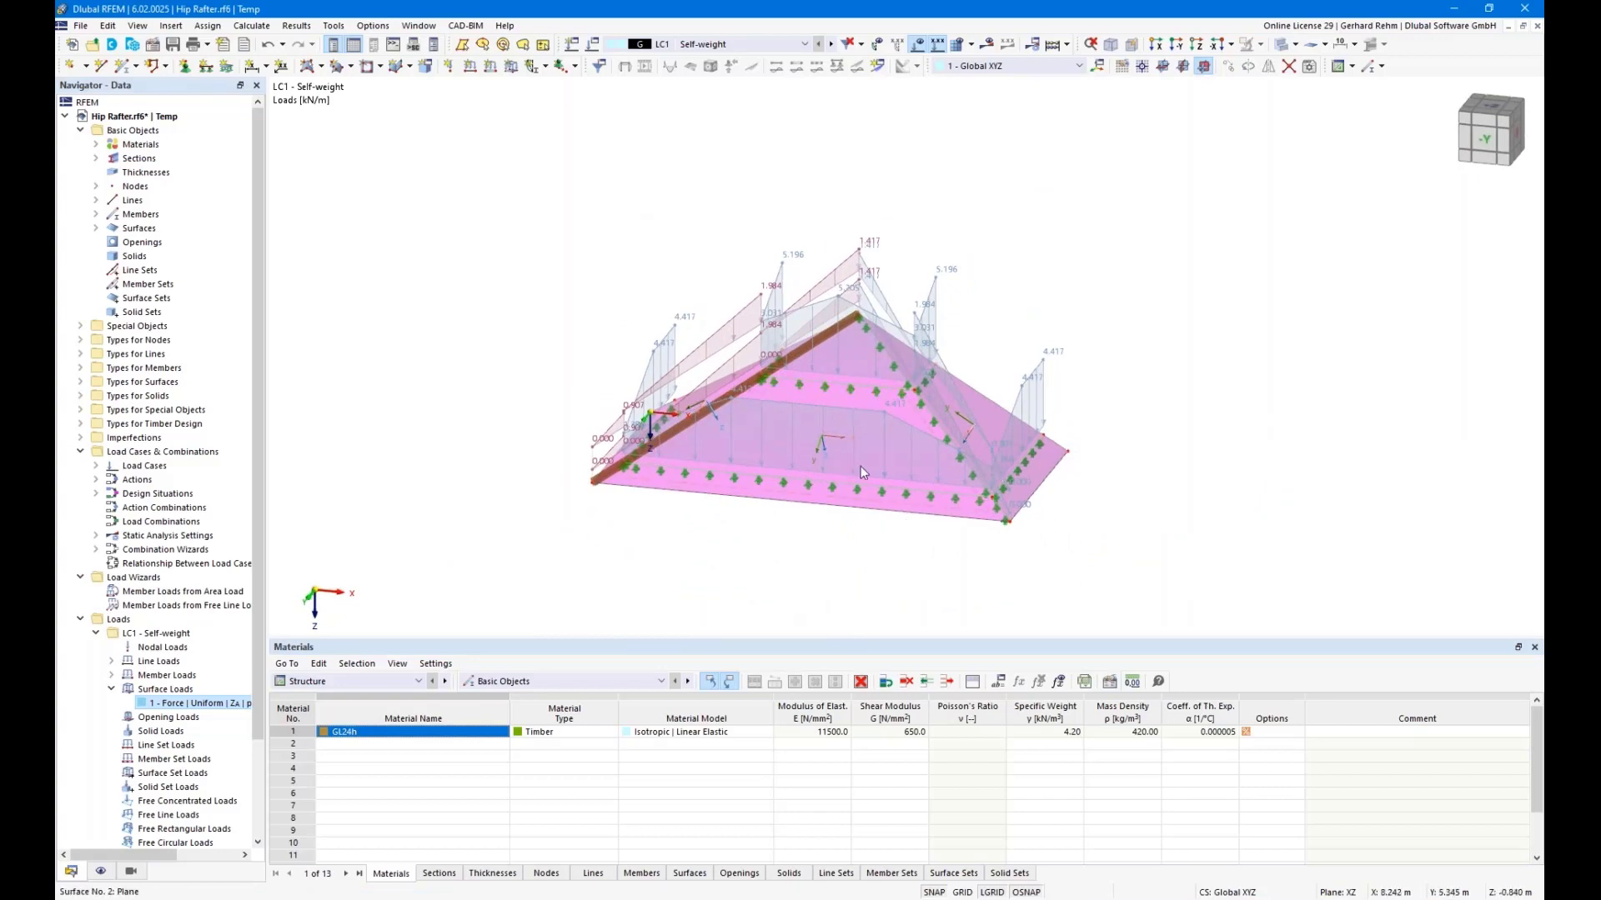
pyautogui.scroll(-1, 811, 536)
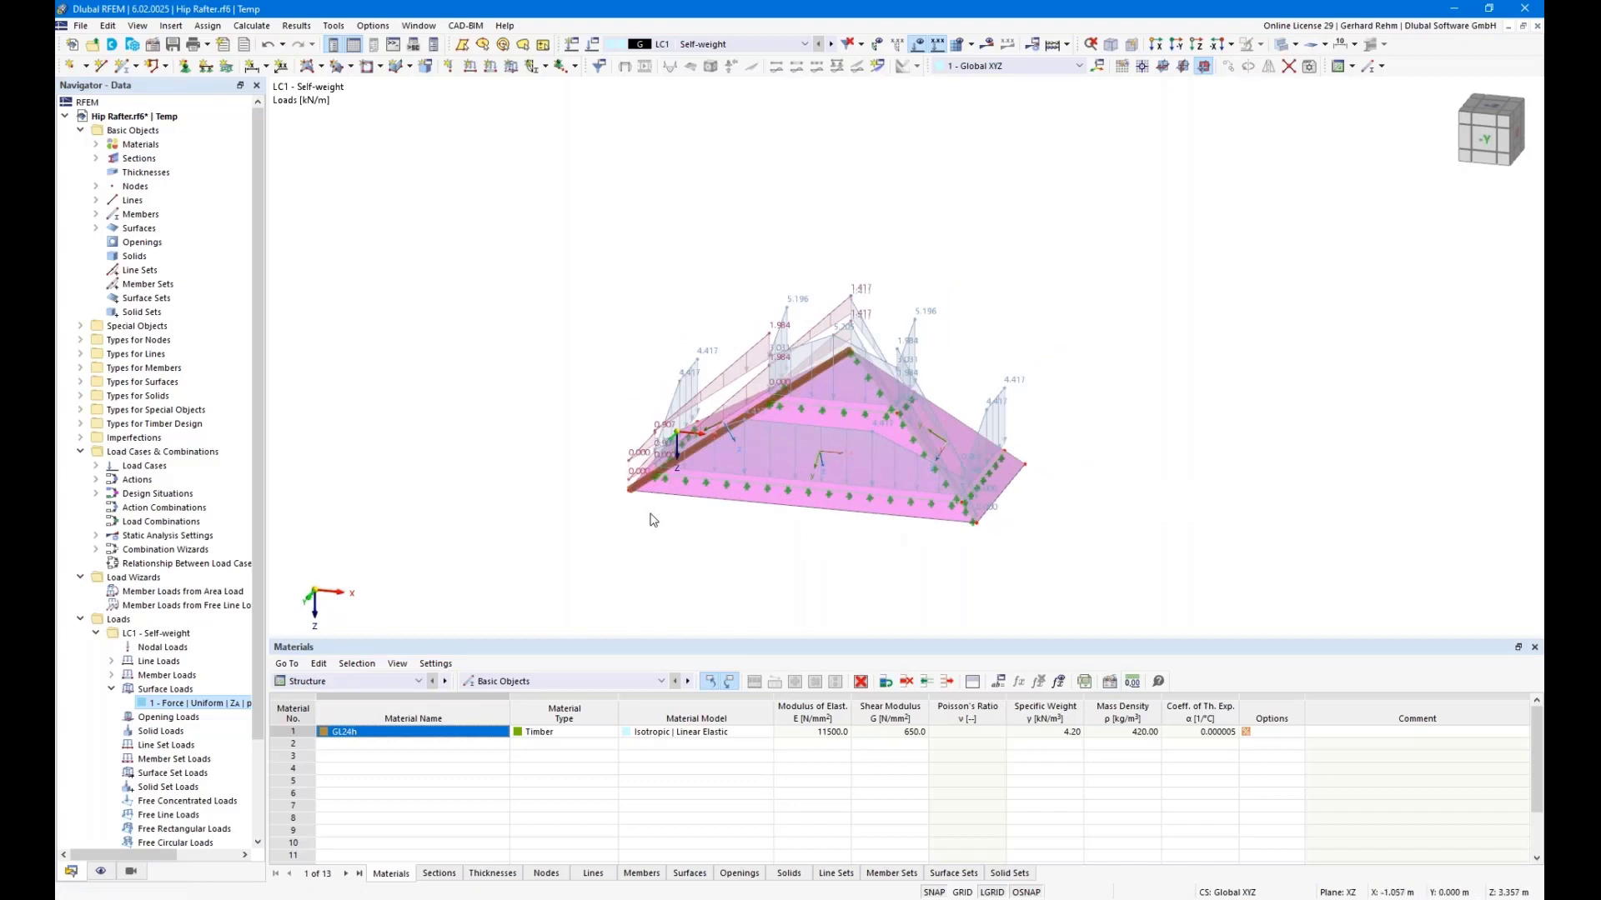
pyautogui.moveTo(576, 302)
pyautogui.keyDown('ctrl'); pyautogui.mouseDown(button='middle')
pyautogui.moveTo(755, 302)
pyautogui.moveTo(577, 306)
pyautogui.mouseUp(button='middle'); pyautogui.keyUp('ctrl')
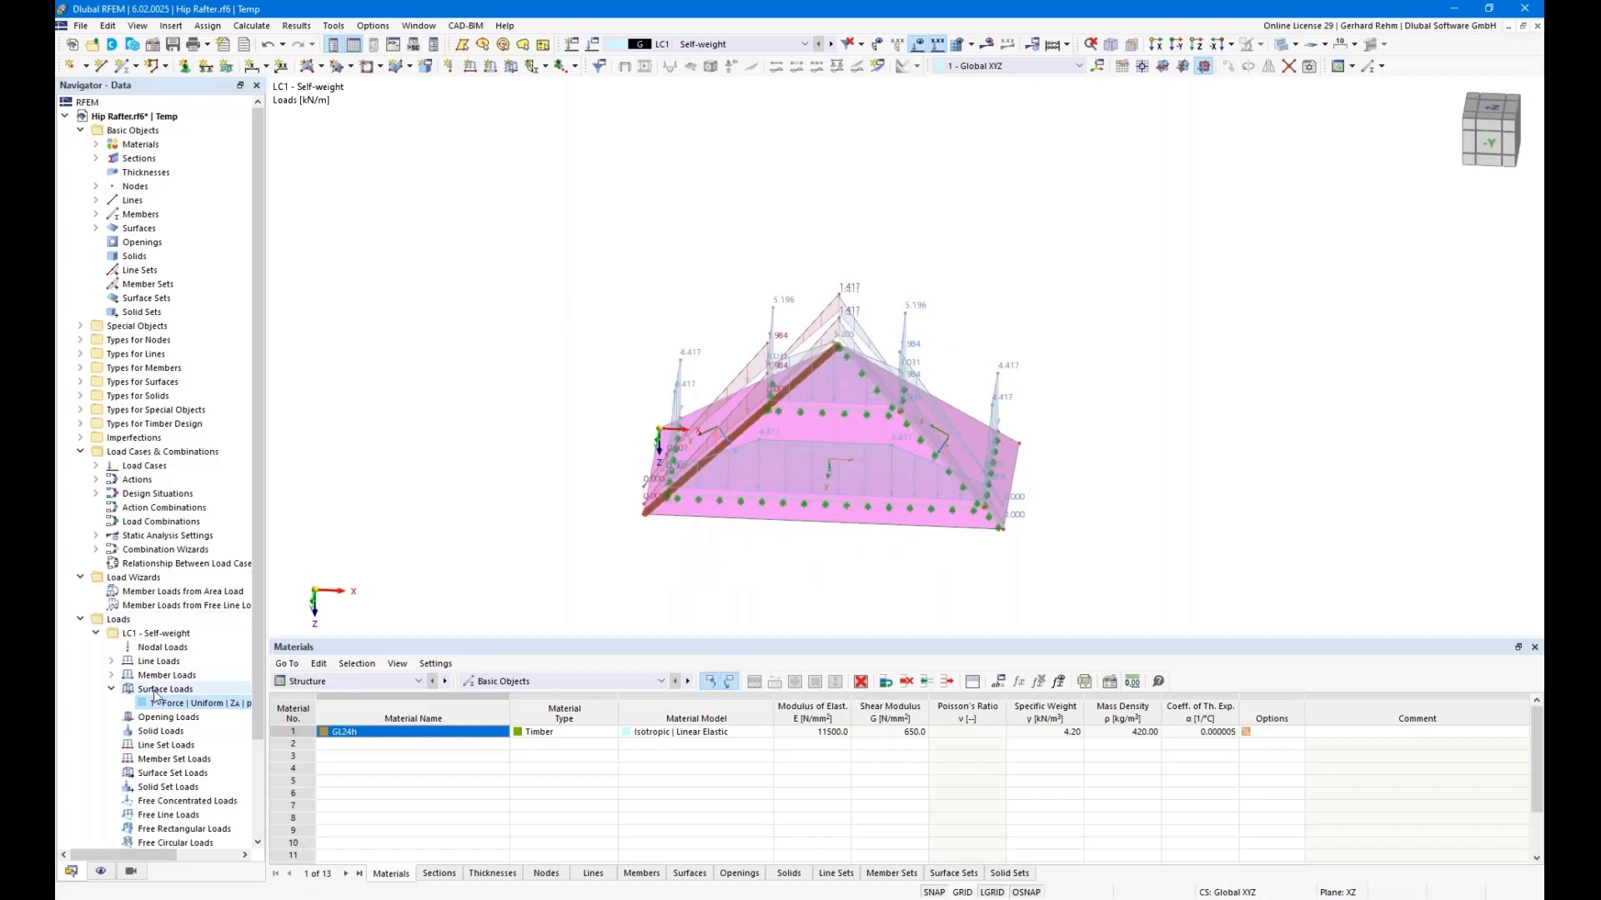
# Copy load case LC1 as LC2 and deactivate the active self-weight in the copy.
pyautogui.click(96, 465)
pyautogui.rightClick(159, 483)
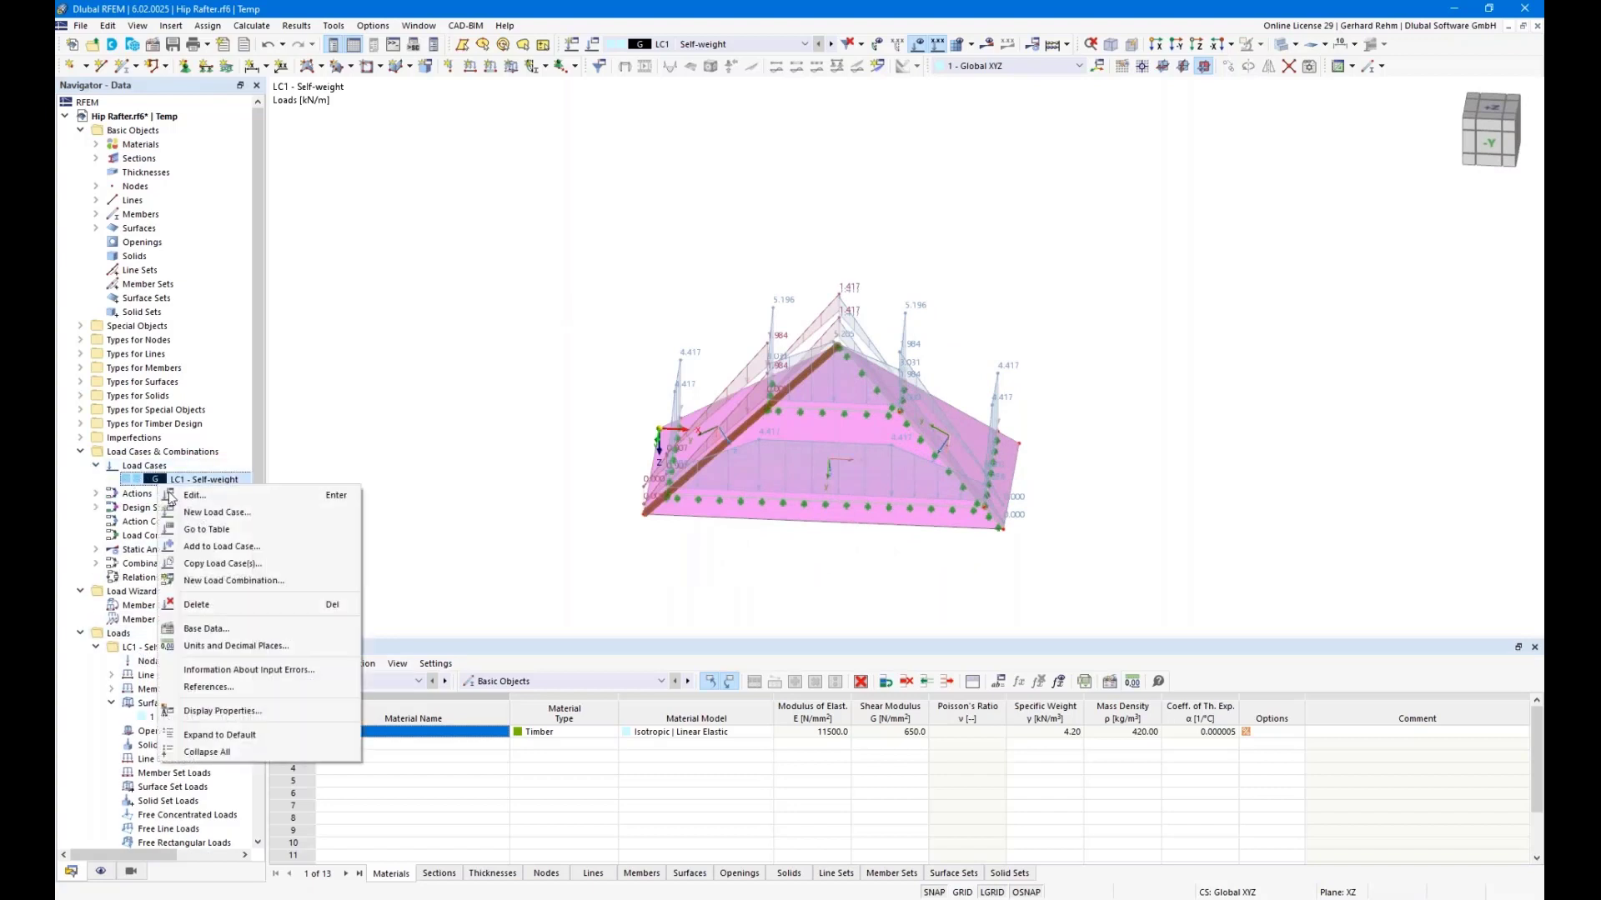
pyautogui.click(224, 565)
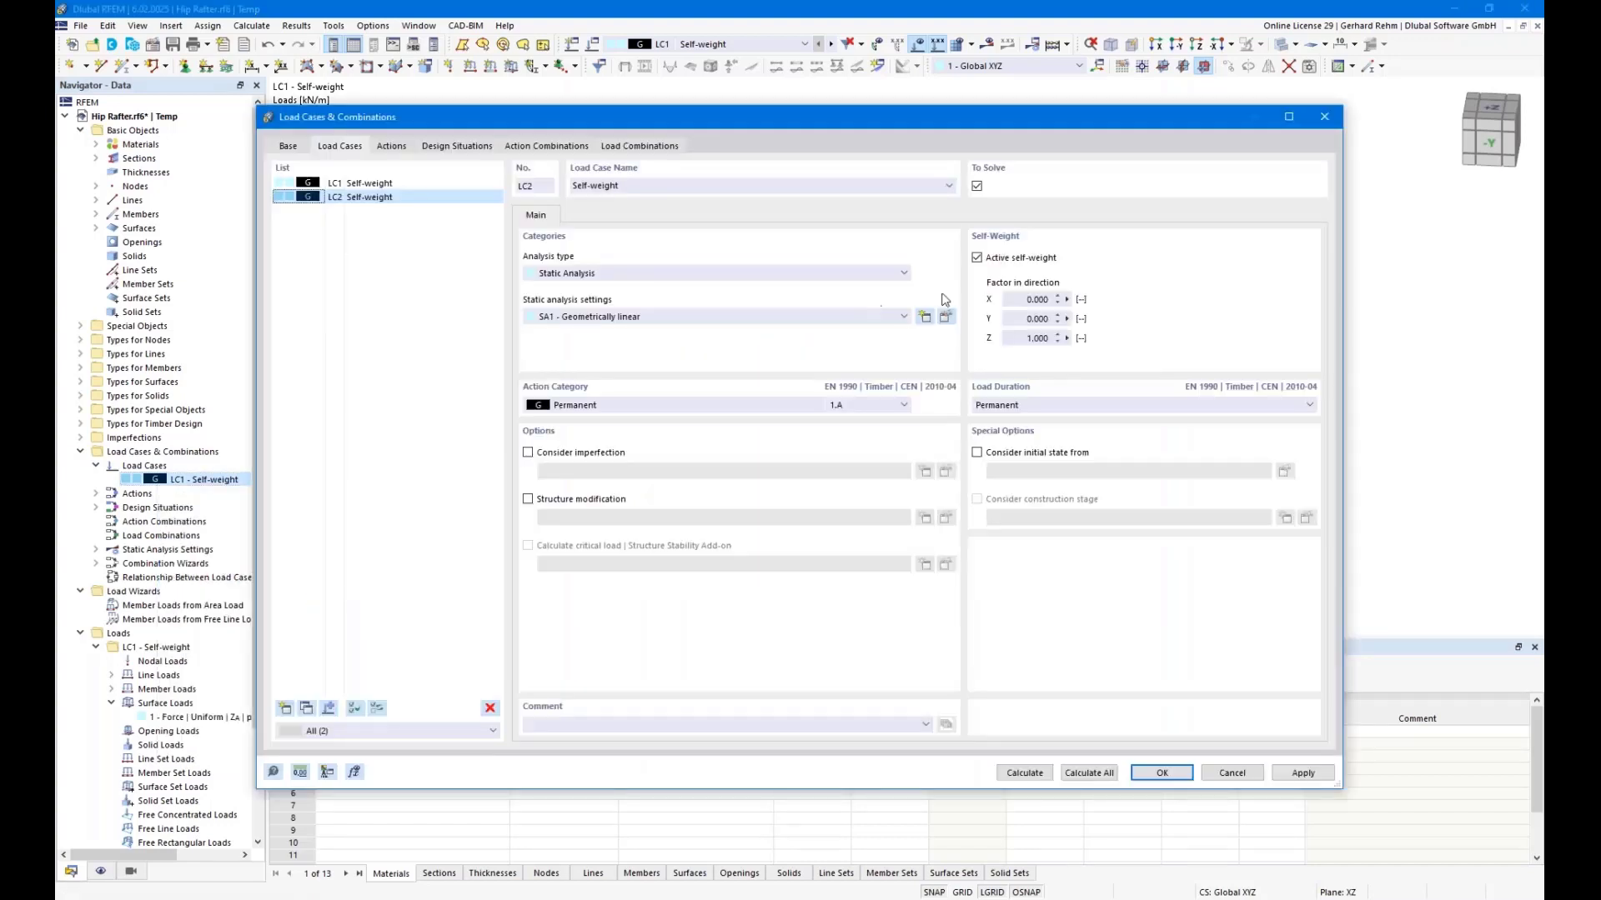
pyautogui.click(977, 258)
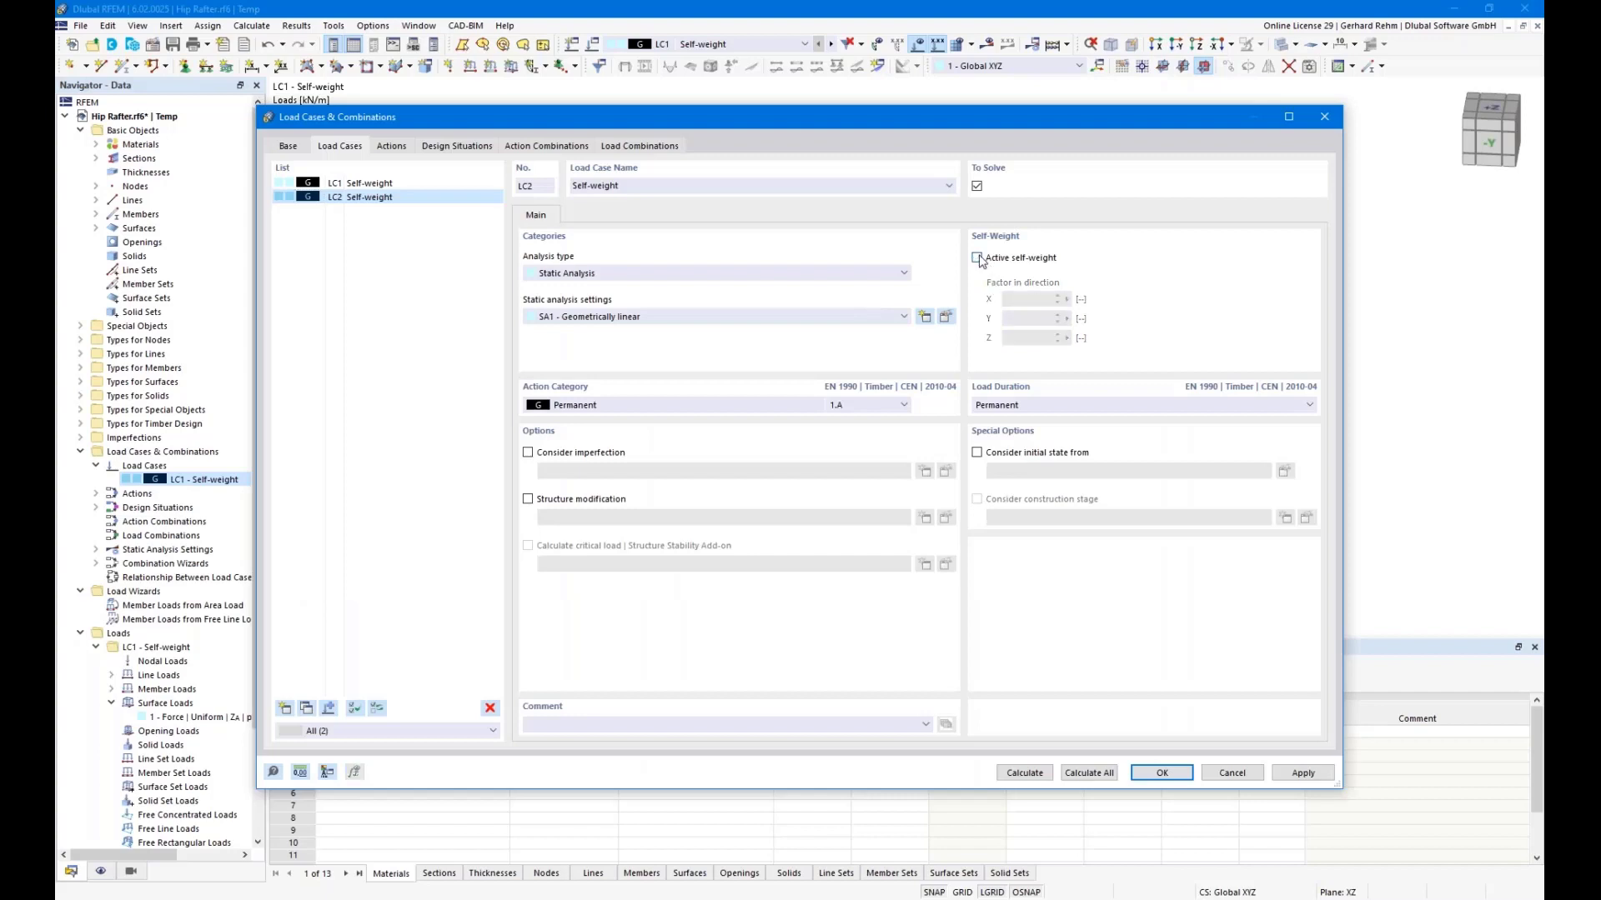
# Rename load case LC2 as Snow and set its action category to Snow/Ice loads - H <= 1000 m.
pyautogui.click(948, 186)
pyautogui.click(588, 210)
pyautogui.click(587, 409)
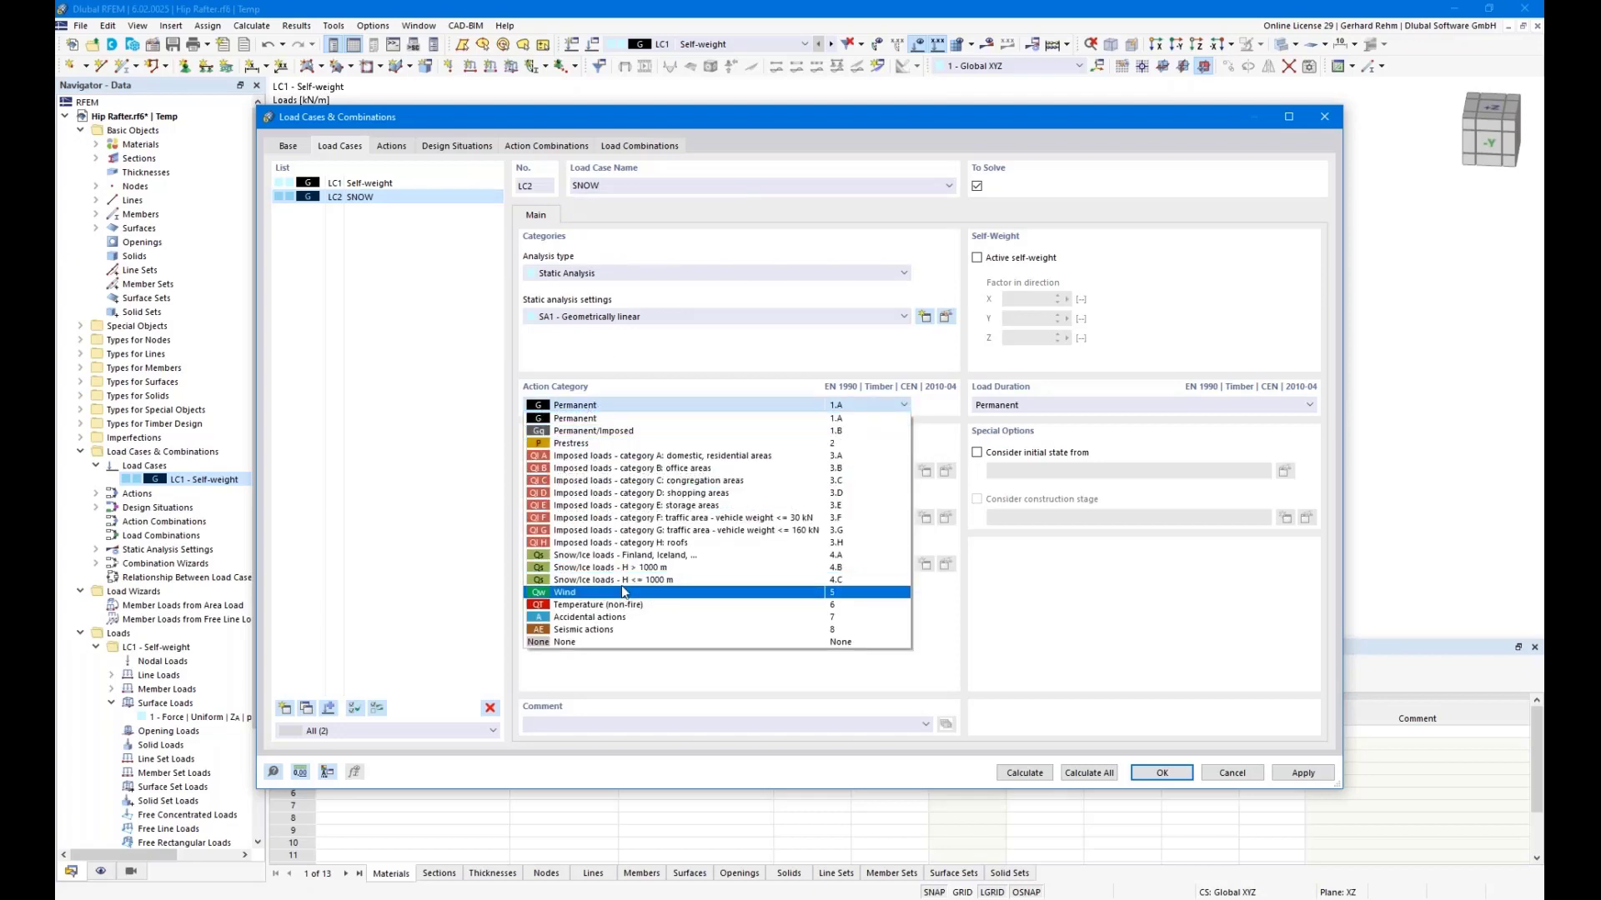
pyautogui.click(652, 580)
pyautogui.doubleClick(651, 185)
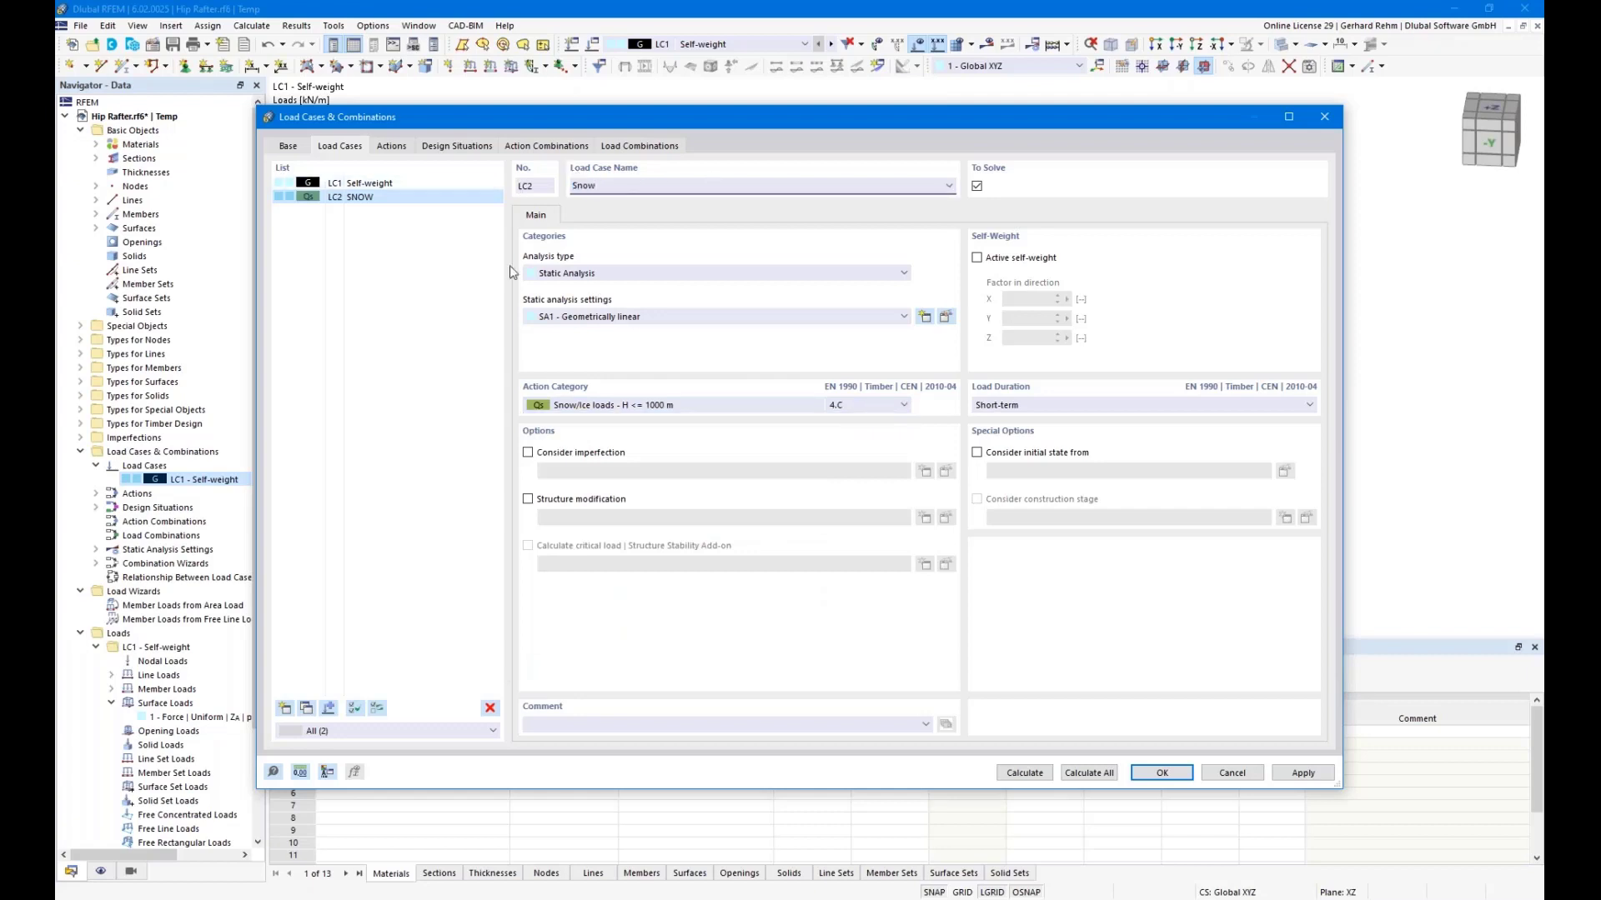
pyautogui.press('Tab')
# Compare the settings of load cases LC1 and LC2 and review the resulting actions.
pyautogui.click(357, 187)
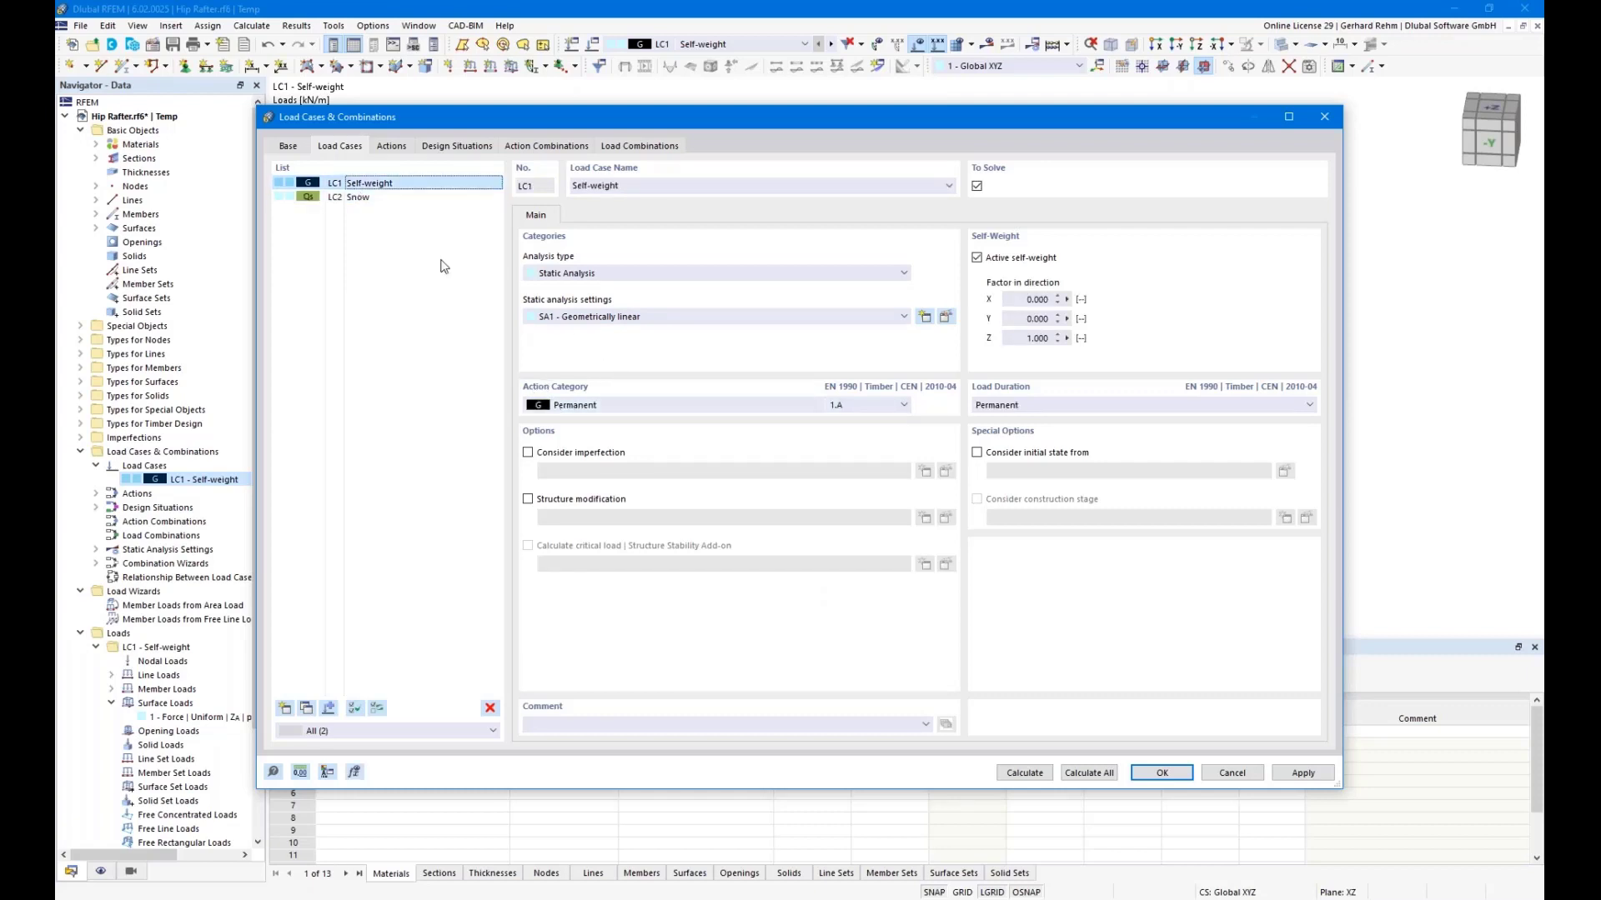
pyautogui.click(354, 197)
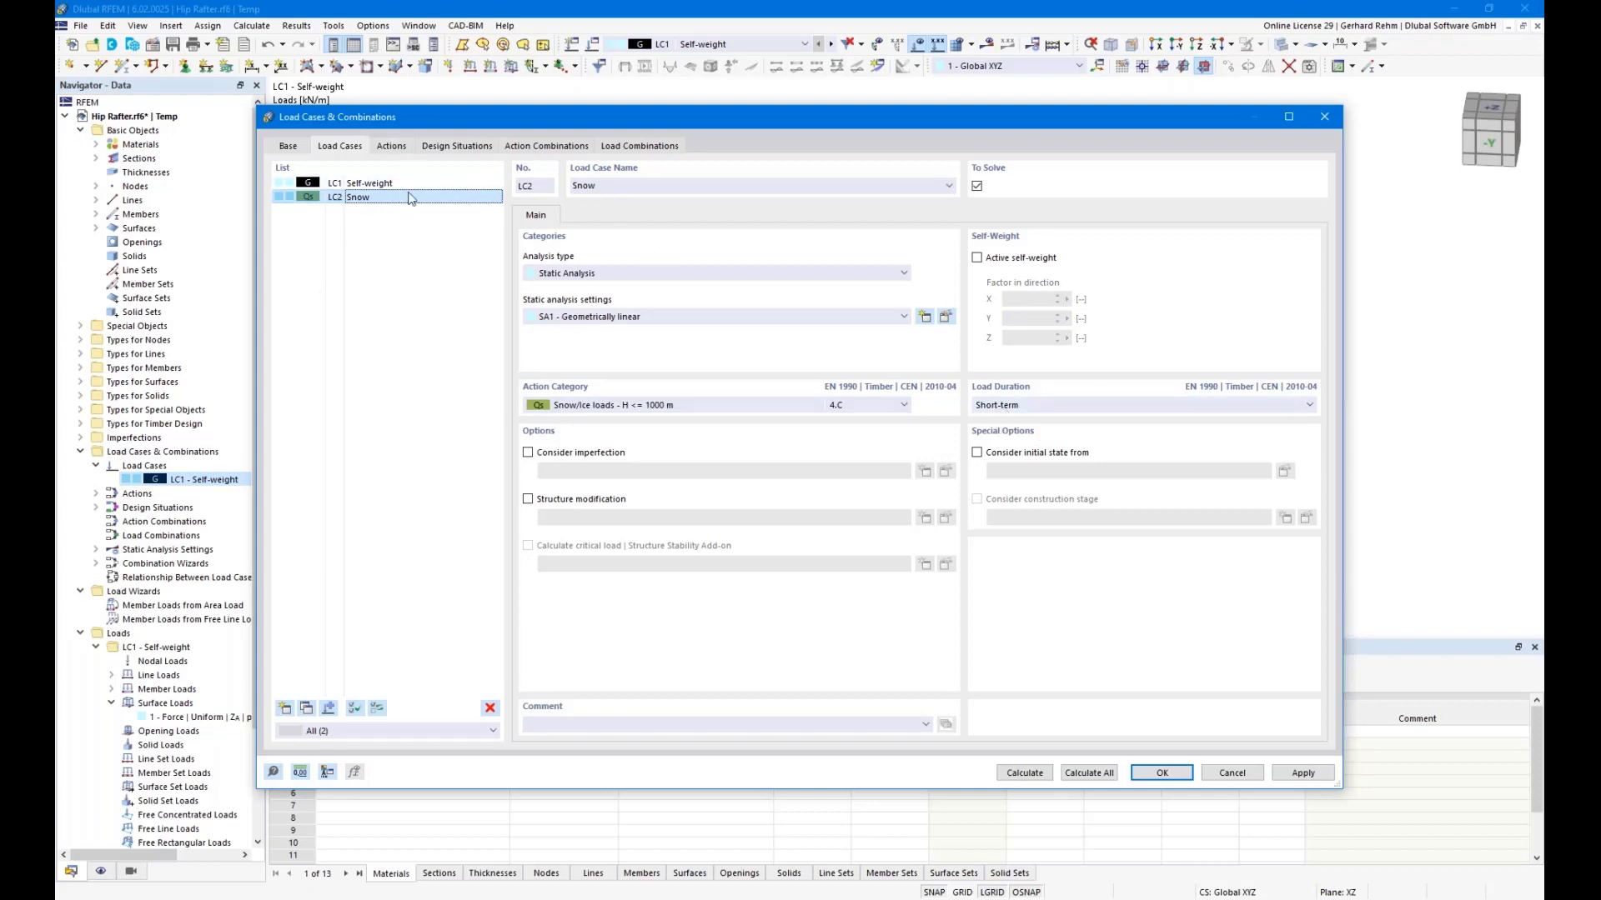
pyautogui.moveTo(382, 125); pyautogui.dragTo(563, 425)
pyautogui.moveTo(591, 515); pyautogui.dragTo(565, 320)
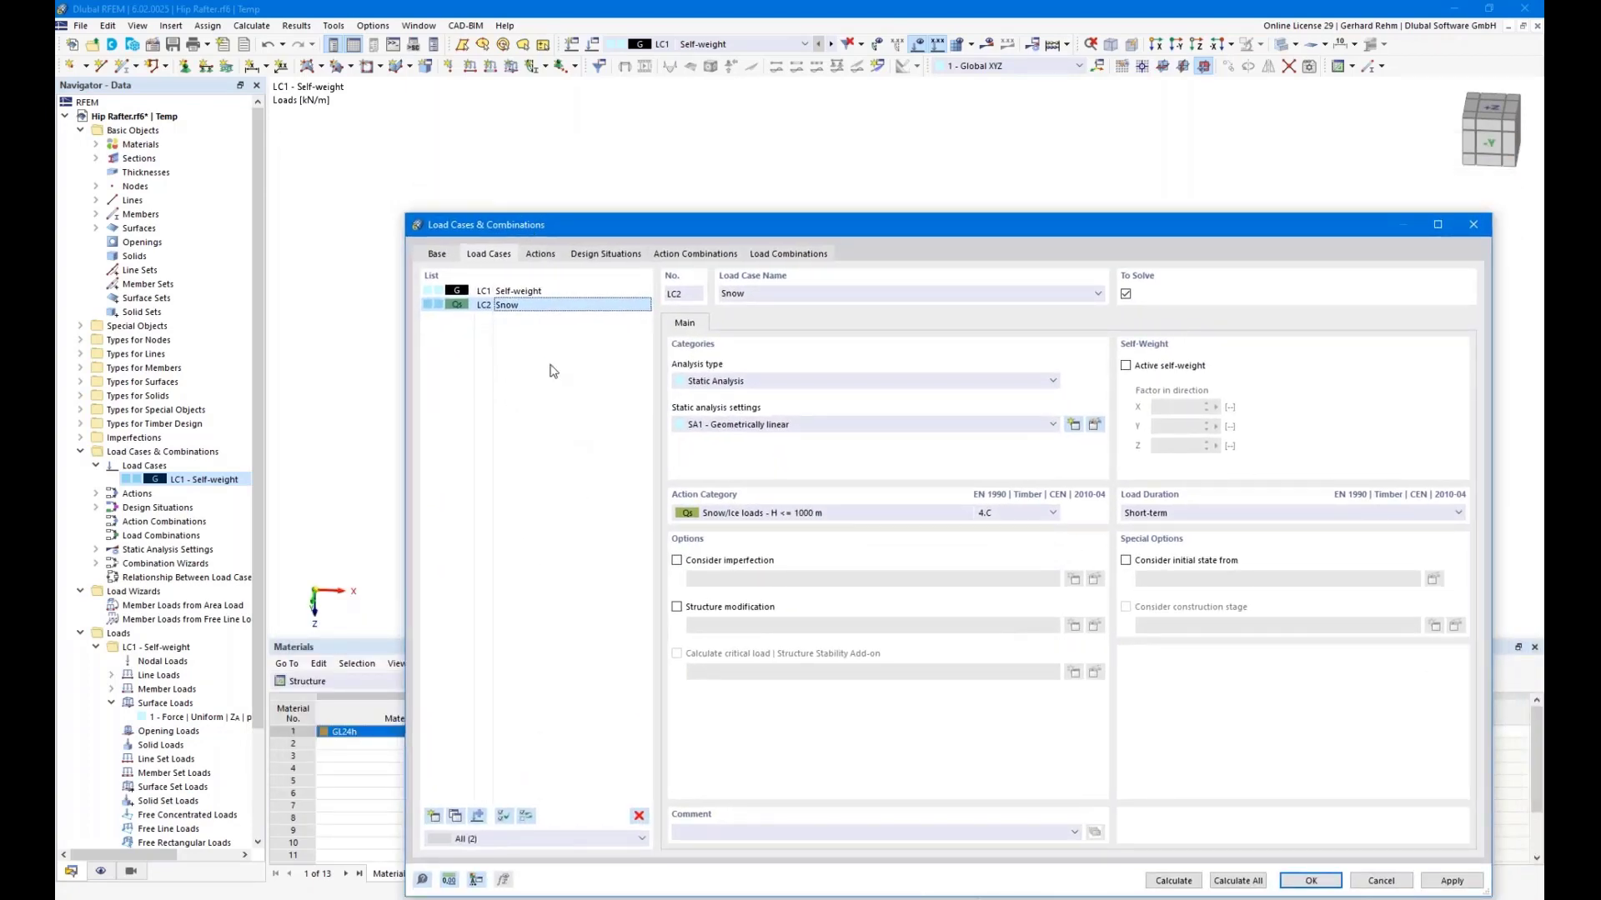
pyautogui.moveTo(528, 243); pyautogui.dragTo(498, 167)
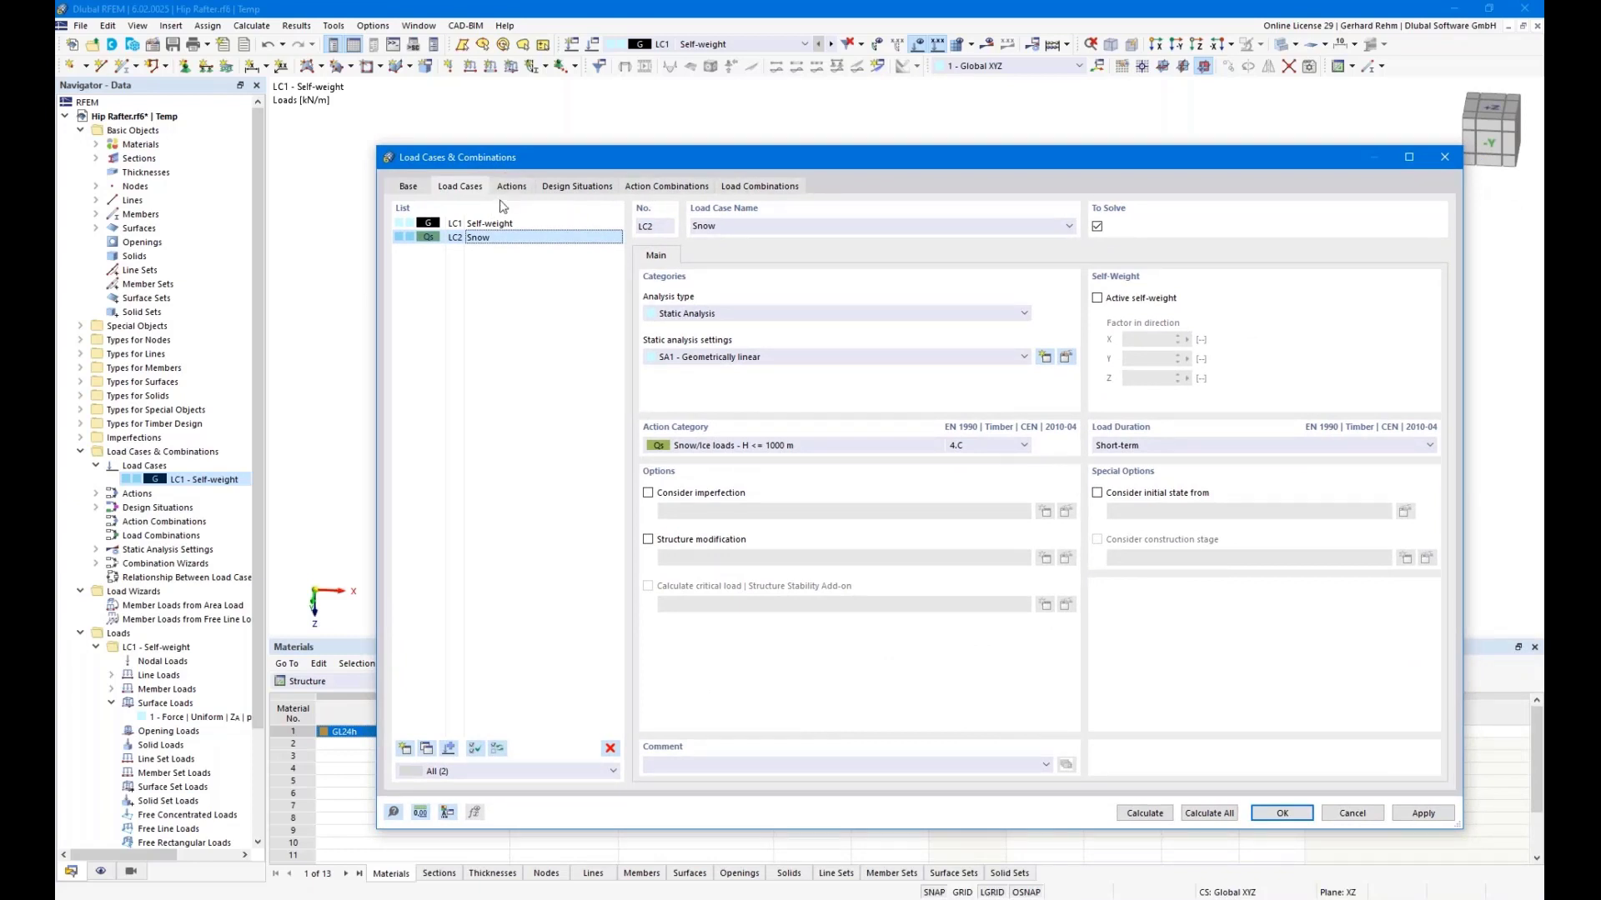
pyautogui.click(508, 189)
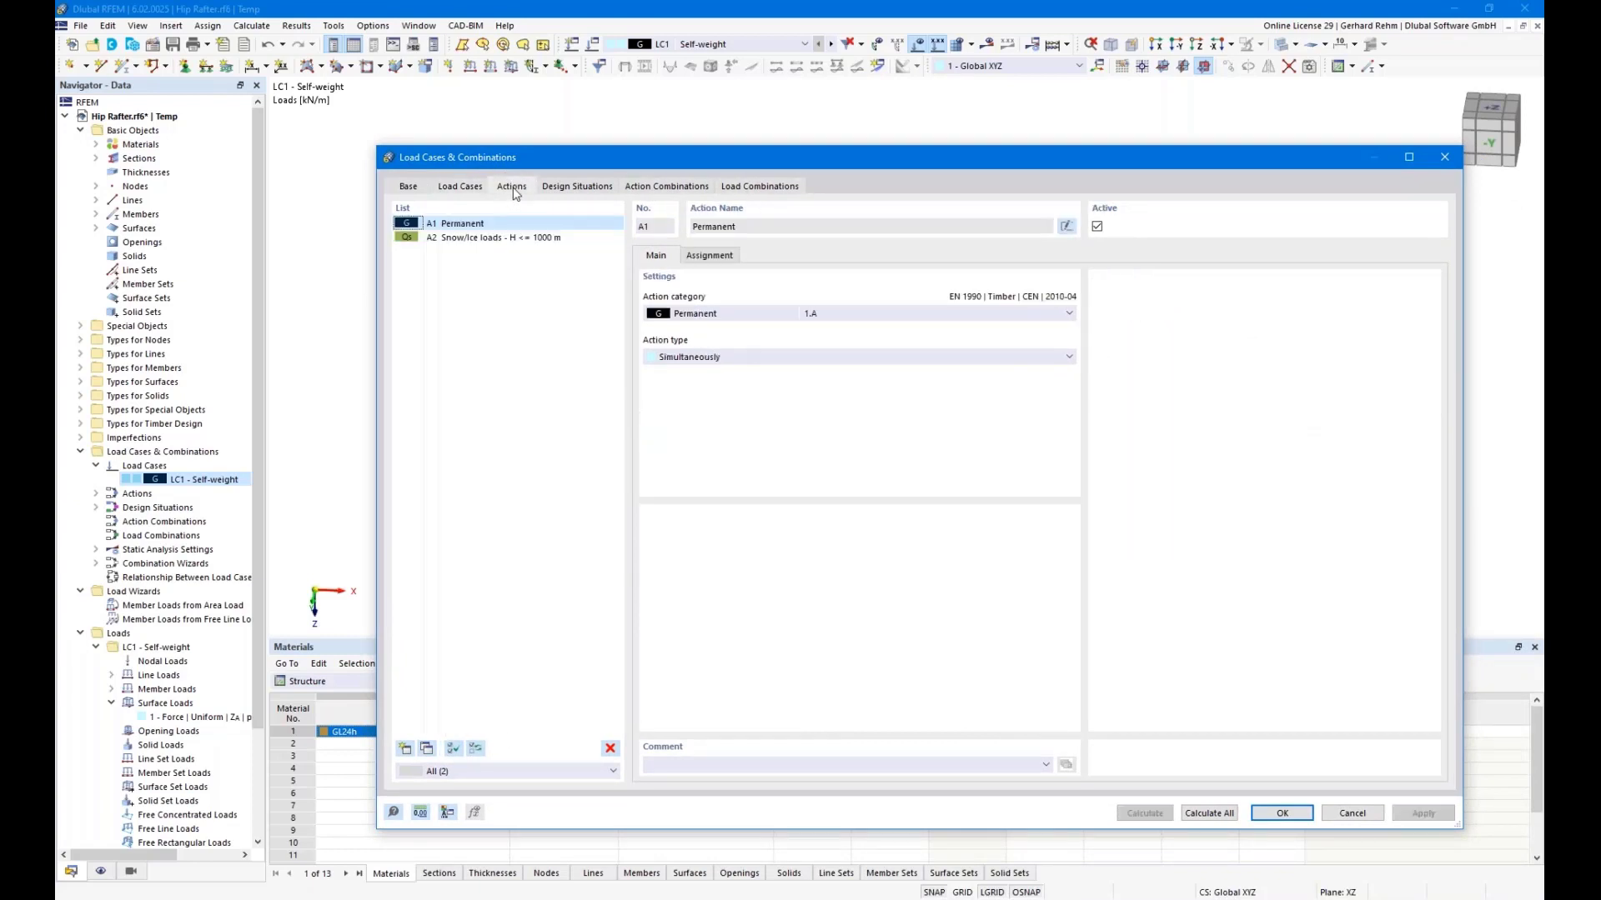
# Set the combination wizard of design situations DS1-DS3 to 2 - Load combinations | SA1 - Geometrically linear.
pyautogui.click(588, 189)
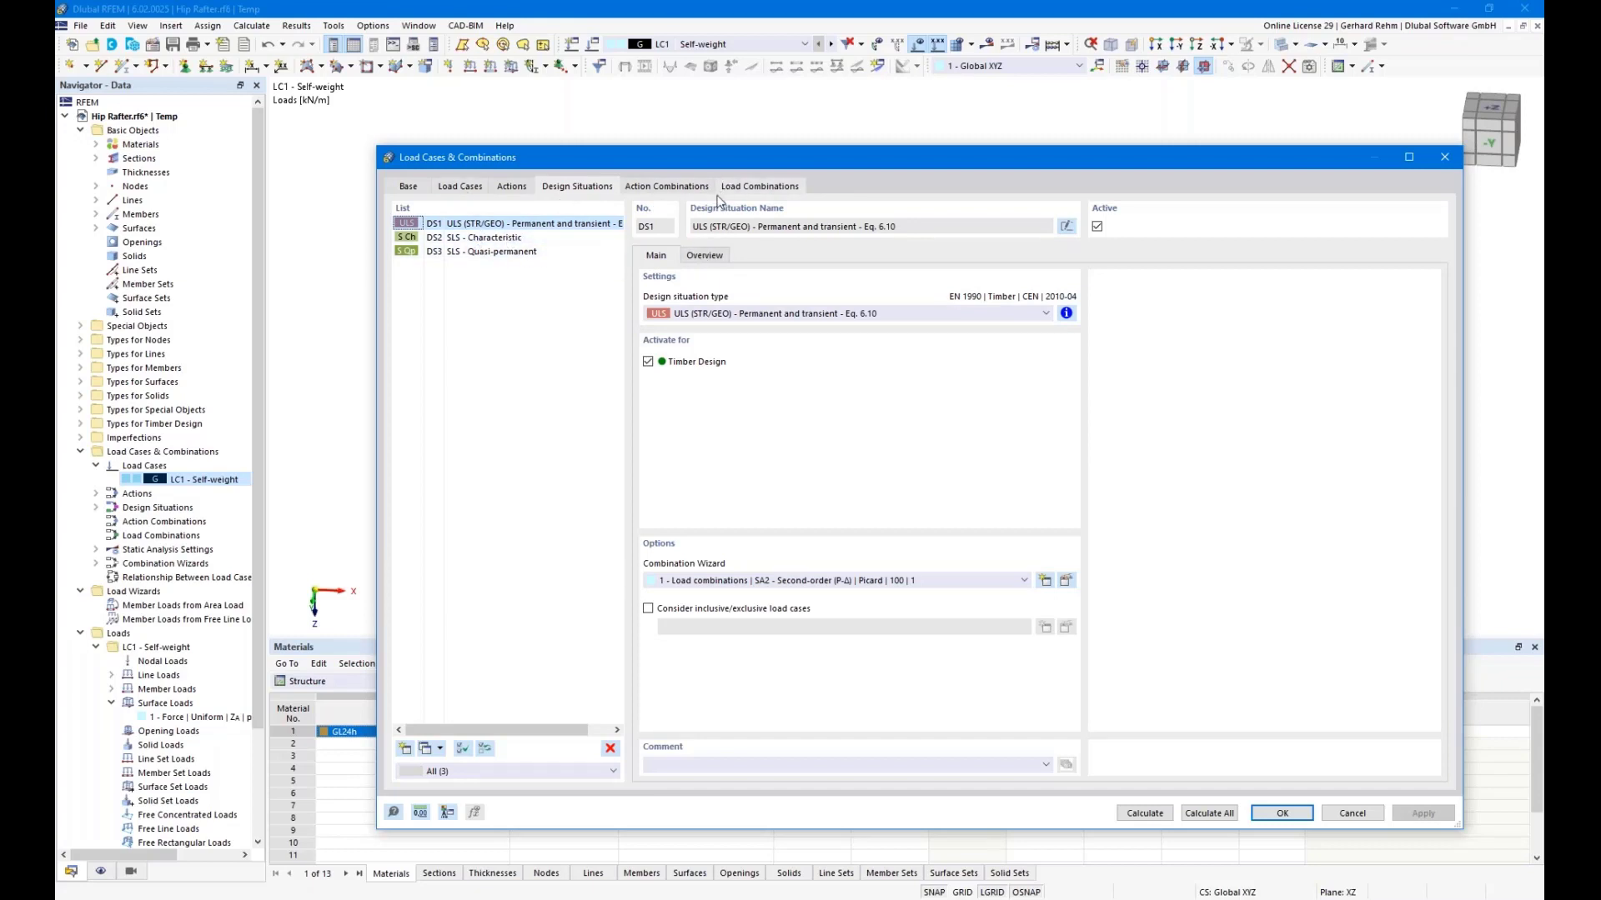
pyautogui.keyDown('shift'); pyautogui.click(481, 251); pyautogui.keyUp('shift')
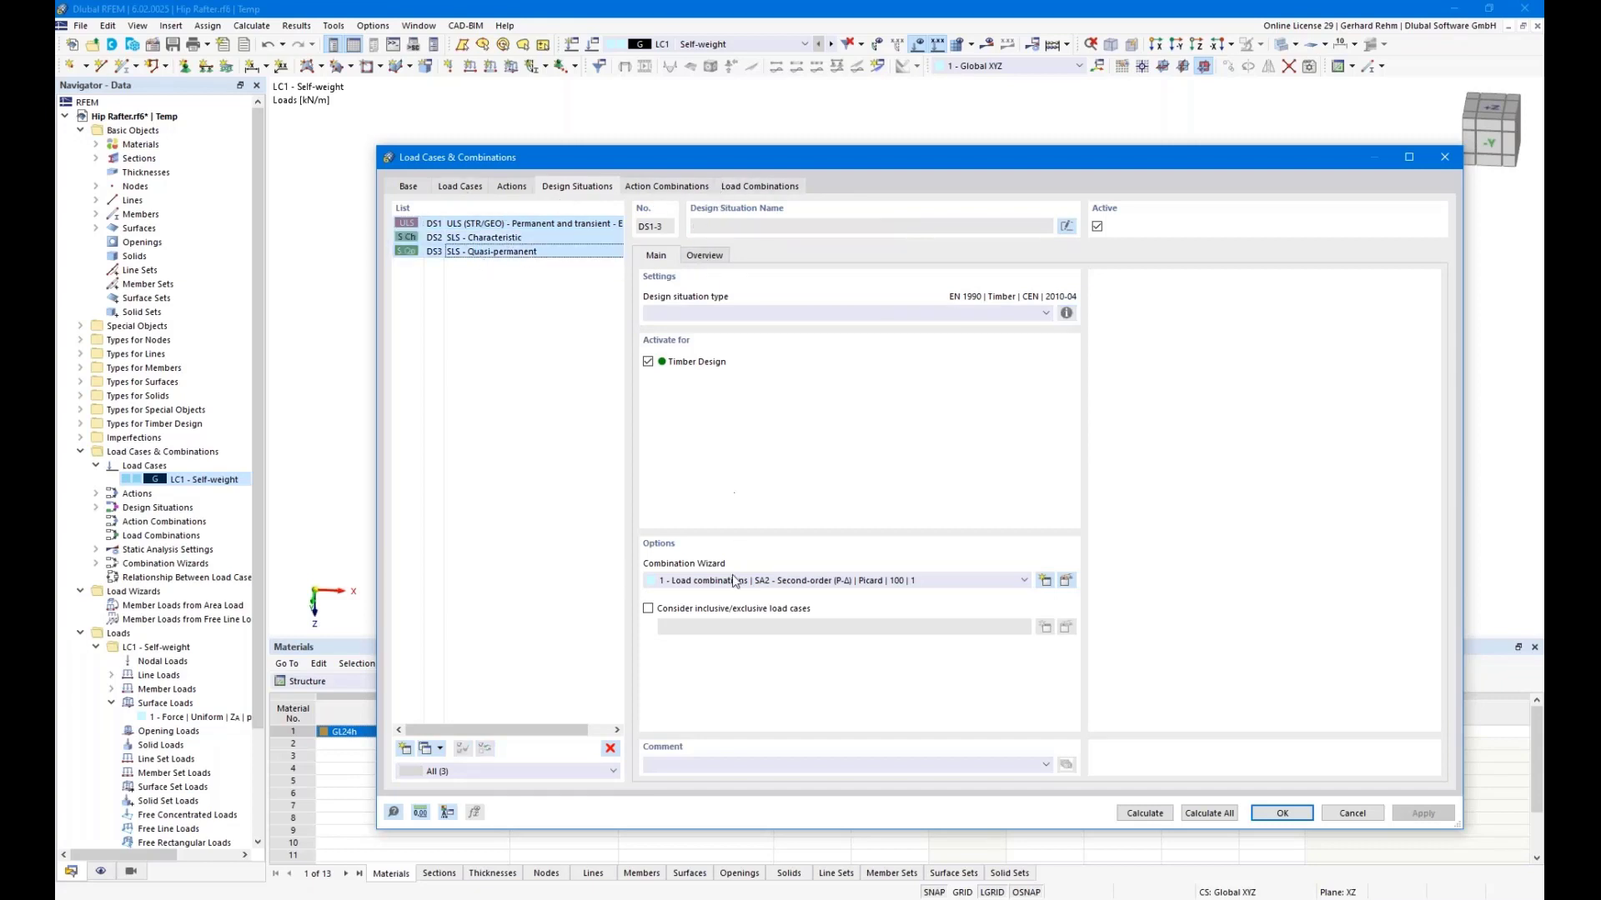
pyautogui.click(731, 583)
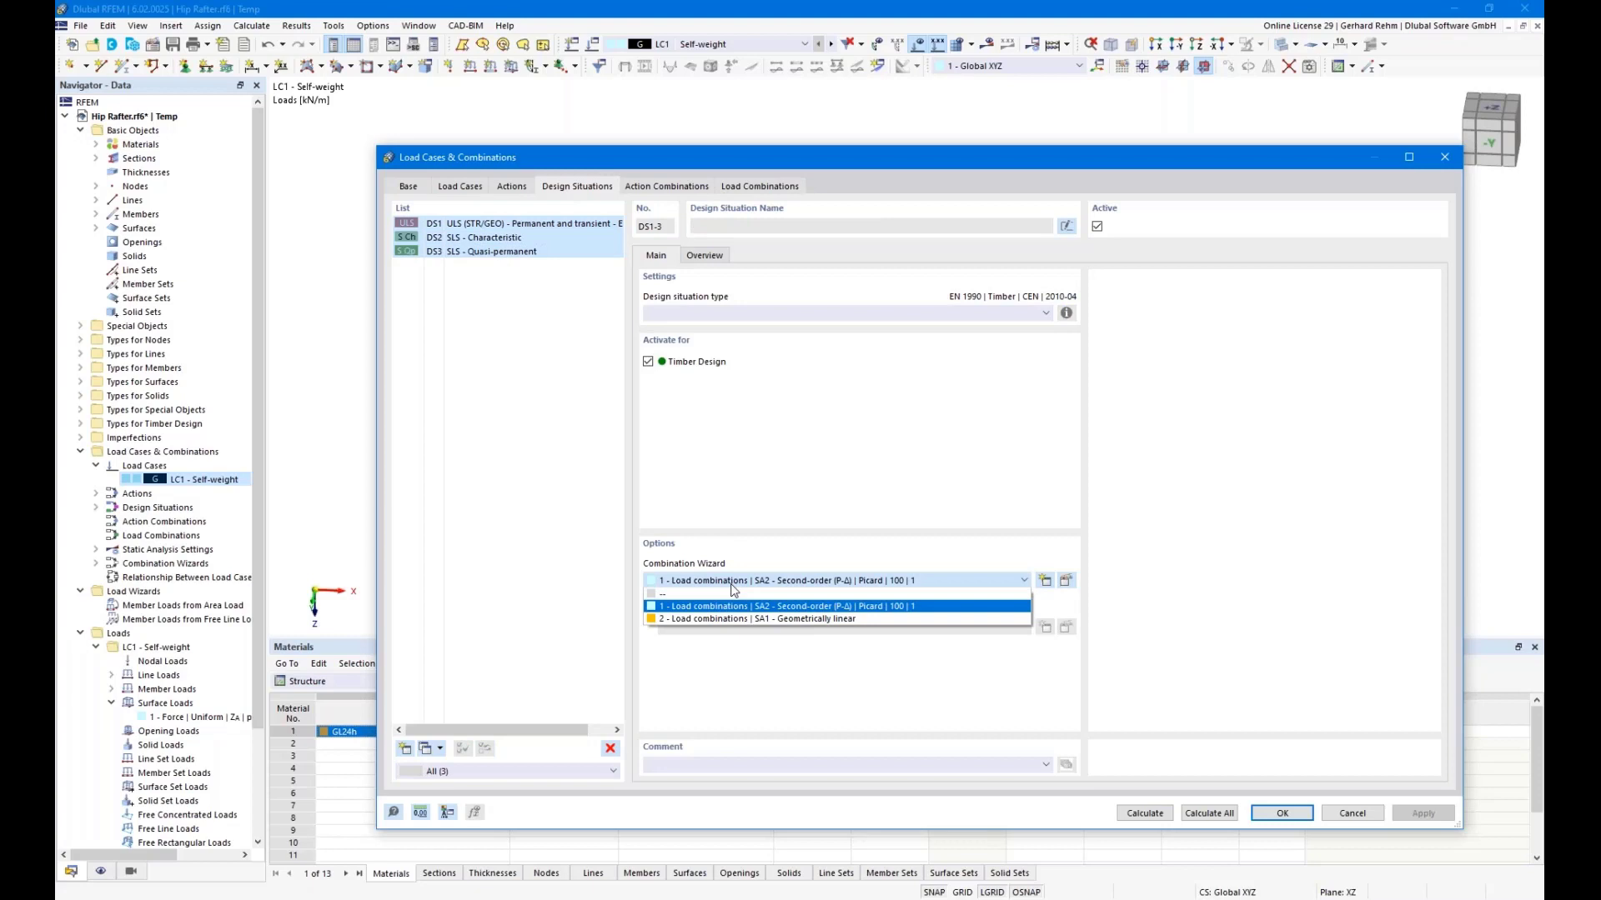
pyautogui.click(796, 620)
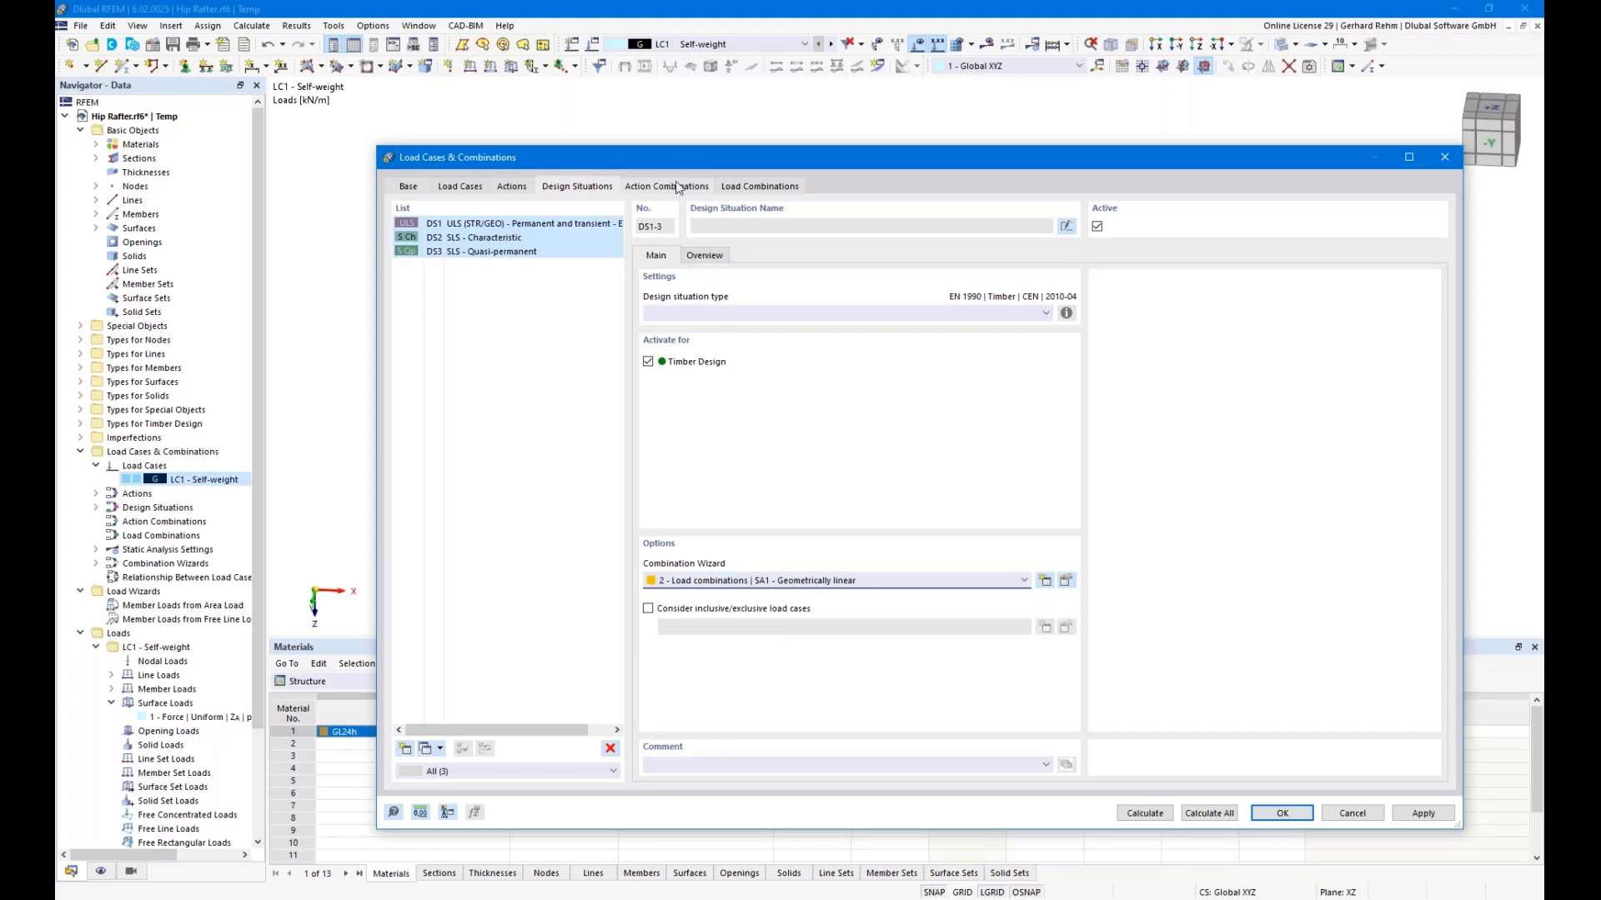
# Accept the load combinations with CO2 (1.35 * LC1 + 1.50 * LC2) selected and hide the loads in the model.
pyautogui.click(738, 185)
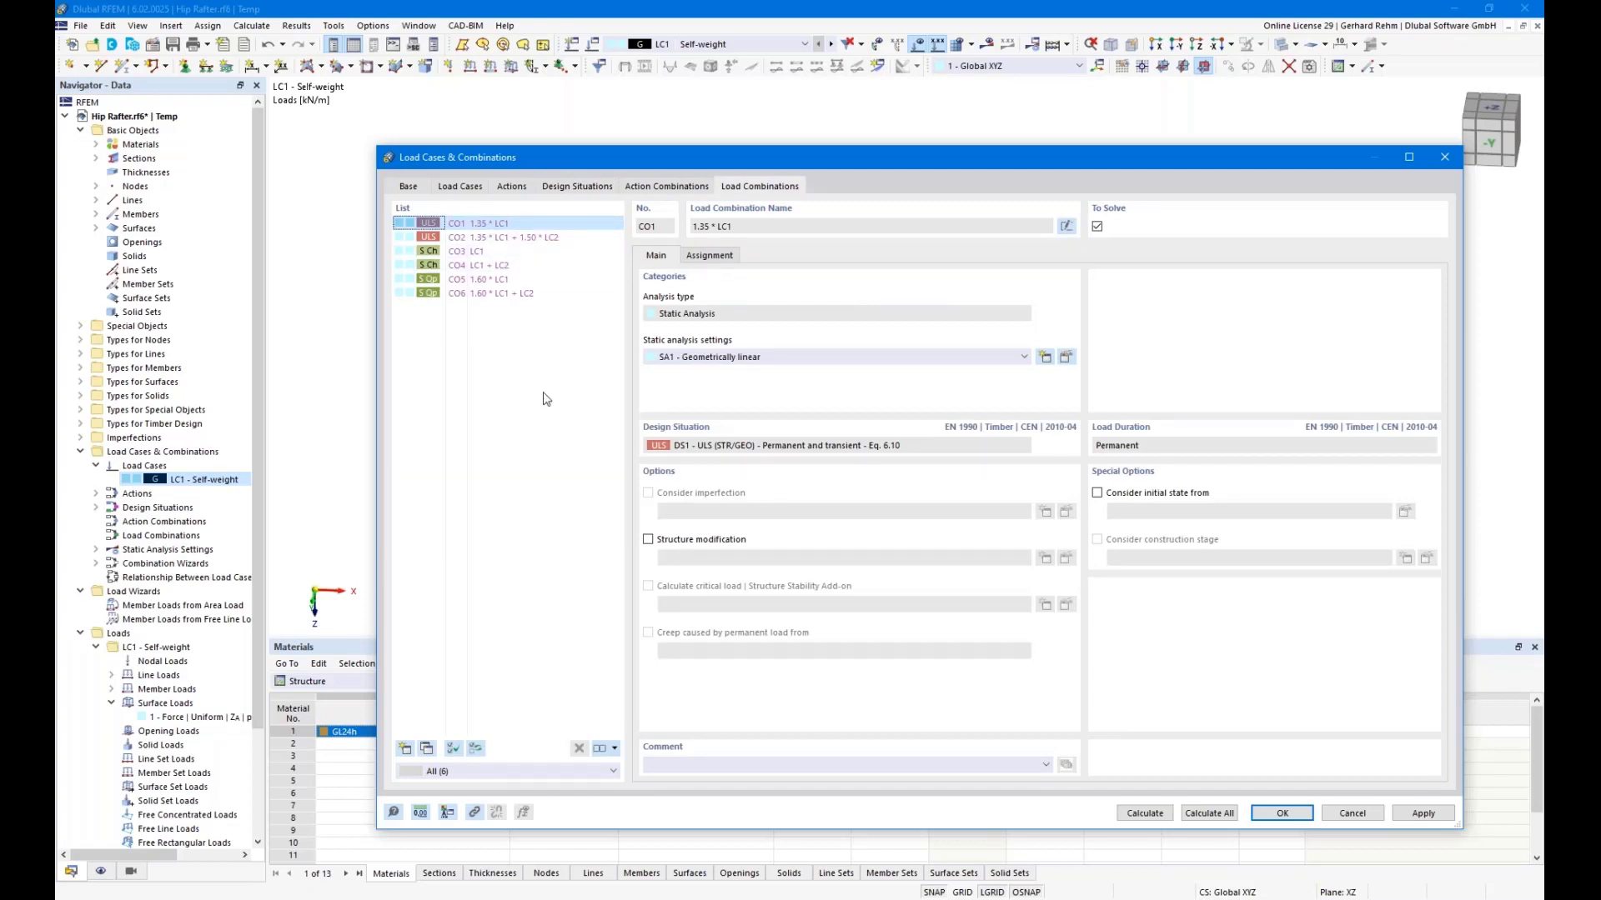
pyautogui.click(479, 236)
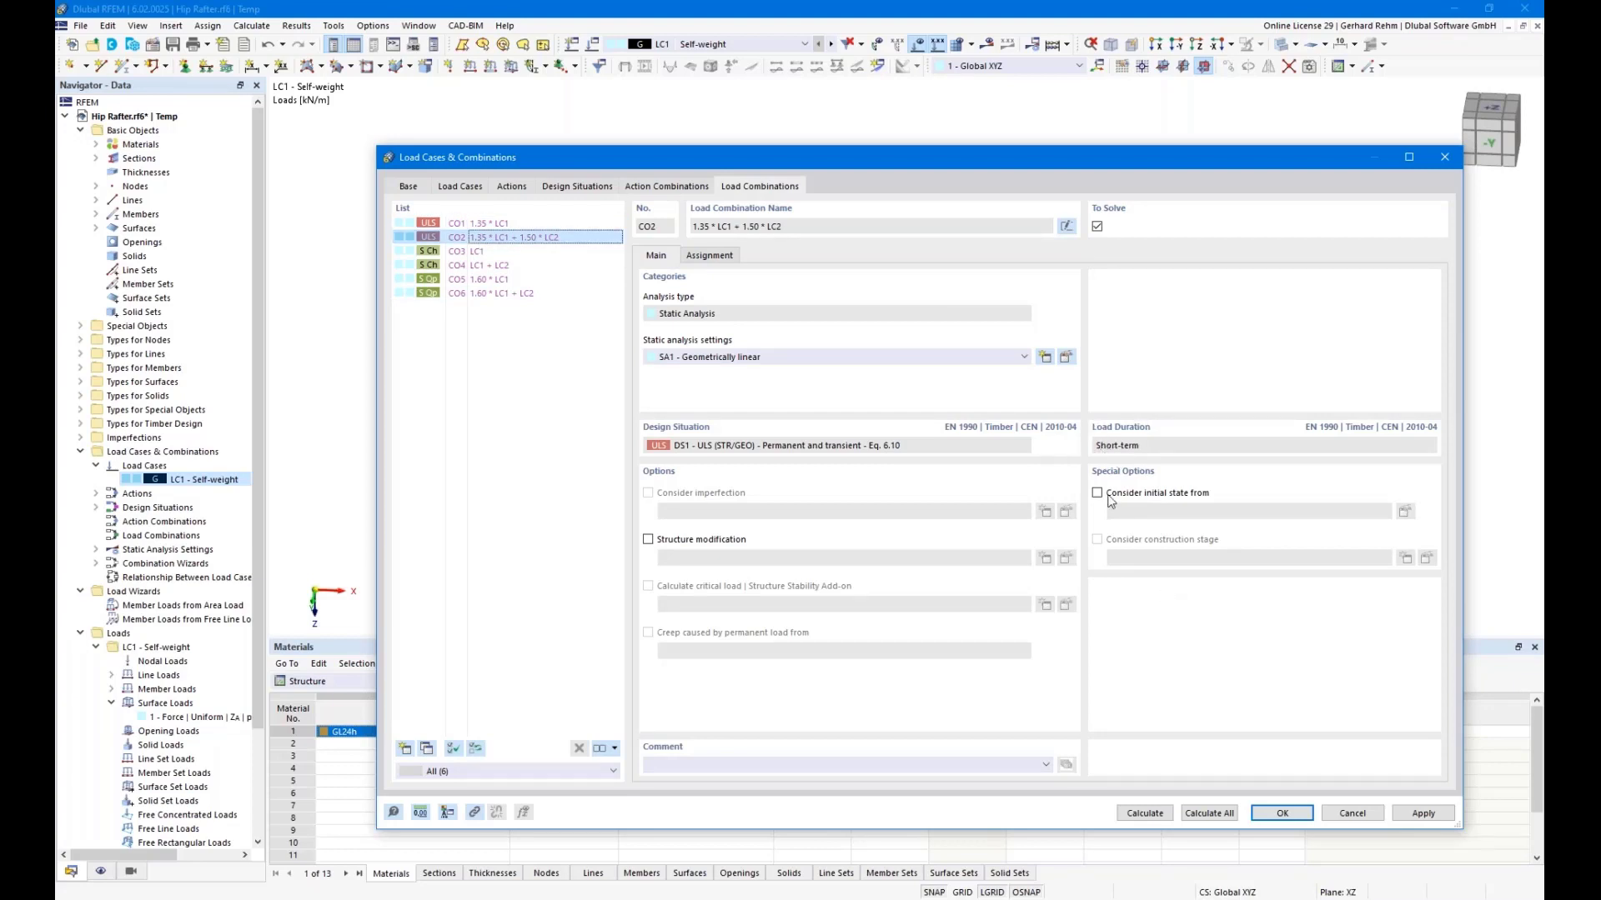
pyautogui.click(1269, 813)
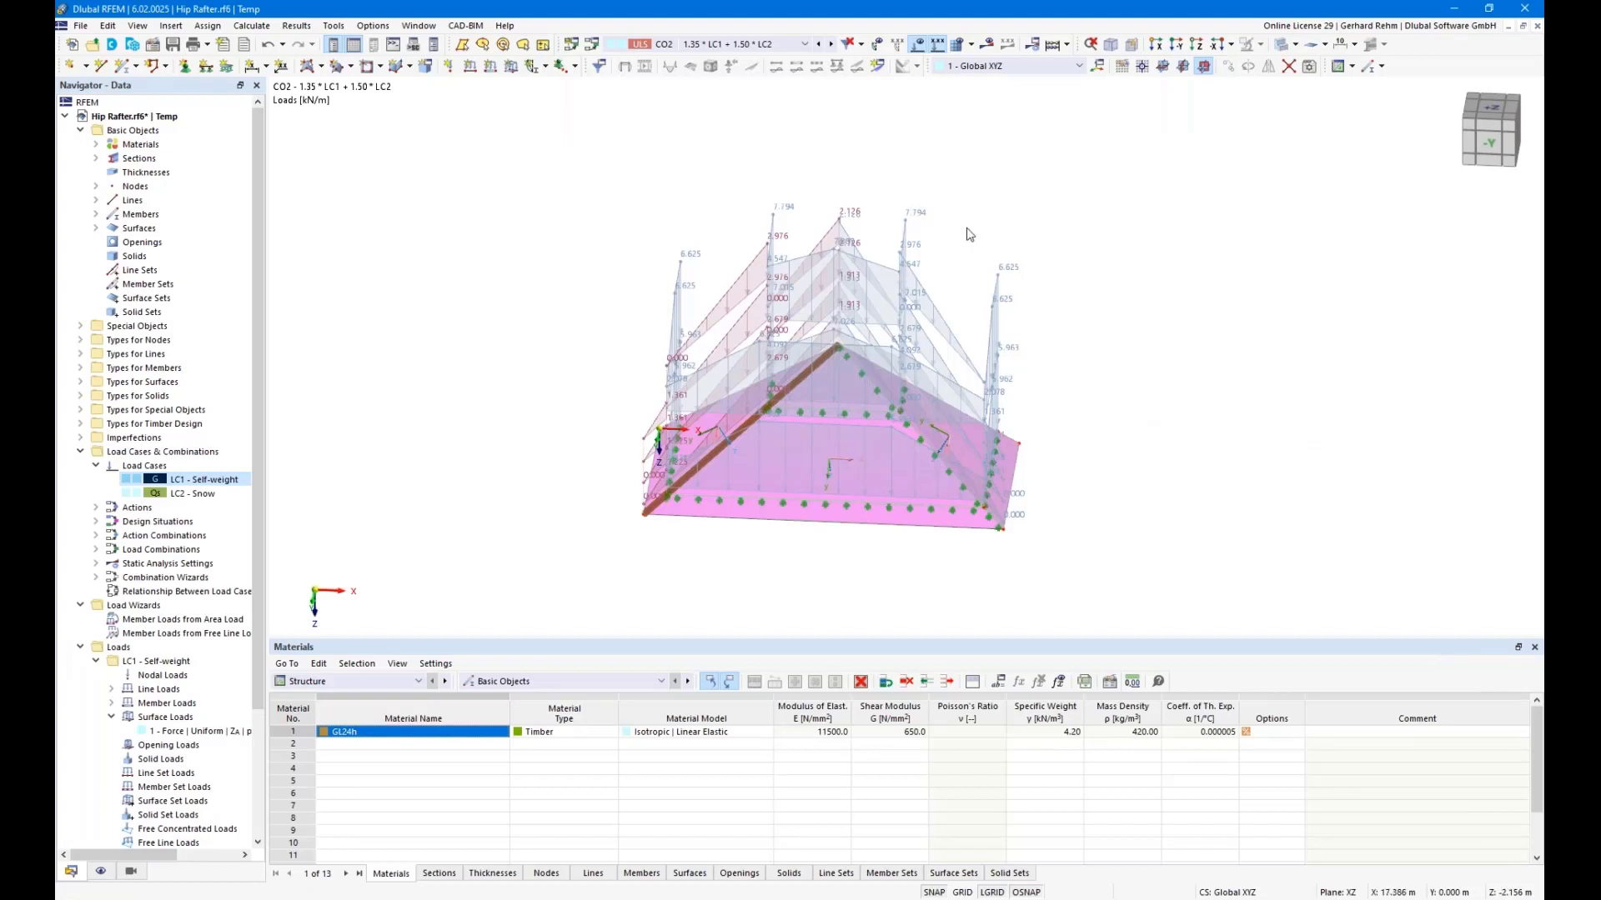
pyautogui.click(917, 43)
pyautogui.scroll(3, 796, 426)
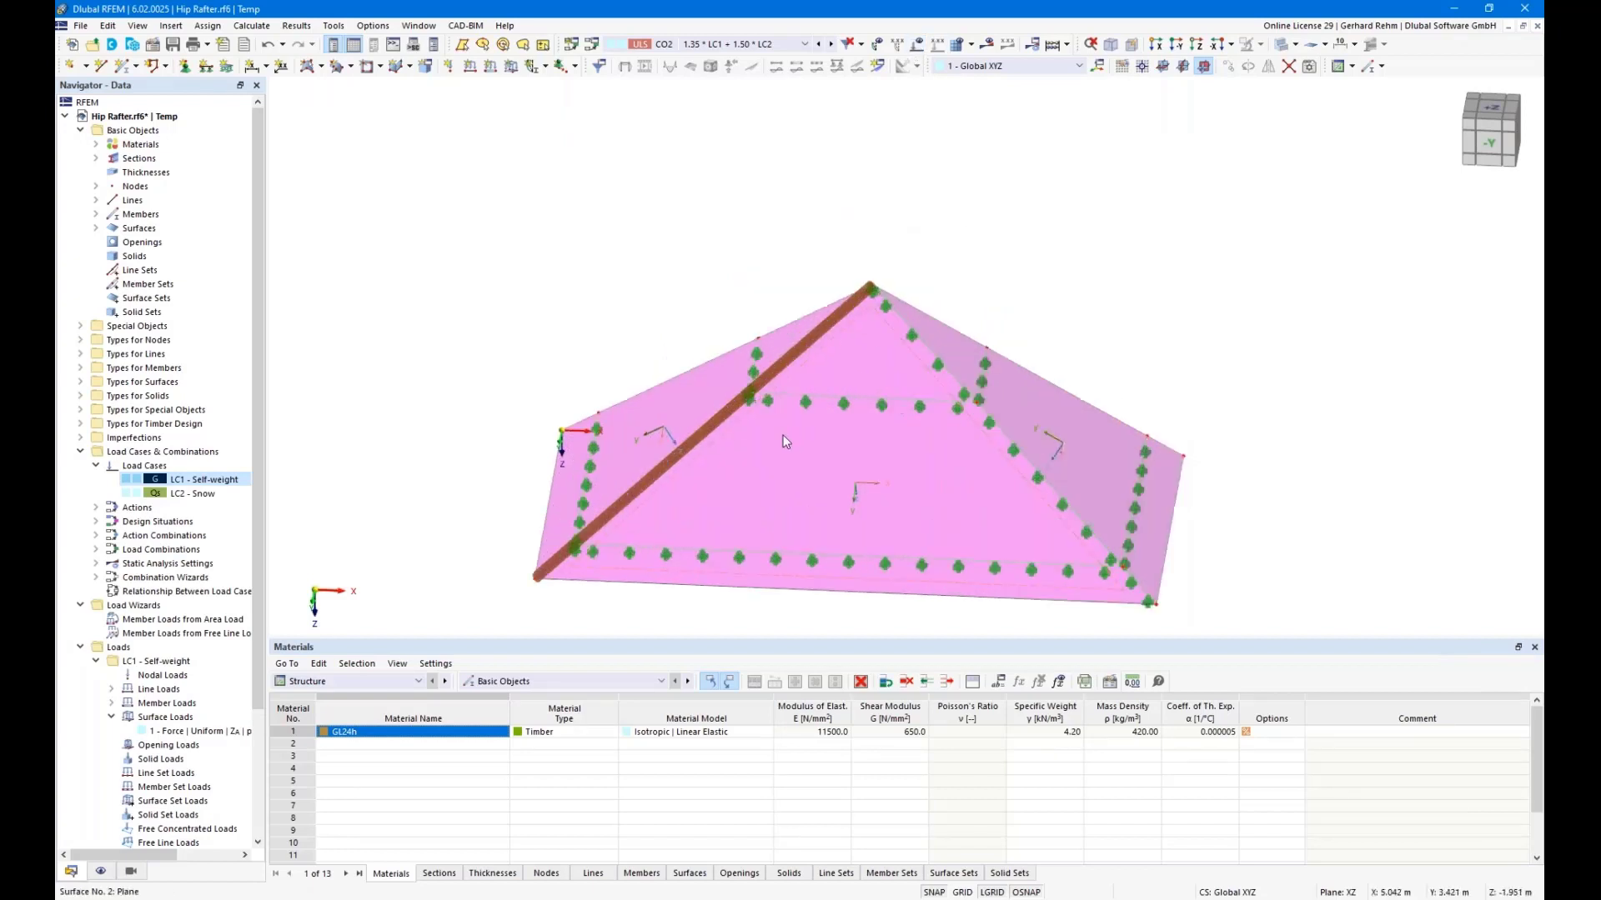
# Isolate the three hip rafter members together with their related objects using a visibility by selected and related objects.
pyautogui.scroll(-2, 788, 436)
pyautogui.keyDown('ctrl'); pyautogui.moveTo(769, 492); pyautogui.dragTo(756, 482, button='middle'); pyautogui.keyUp('ctrl')
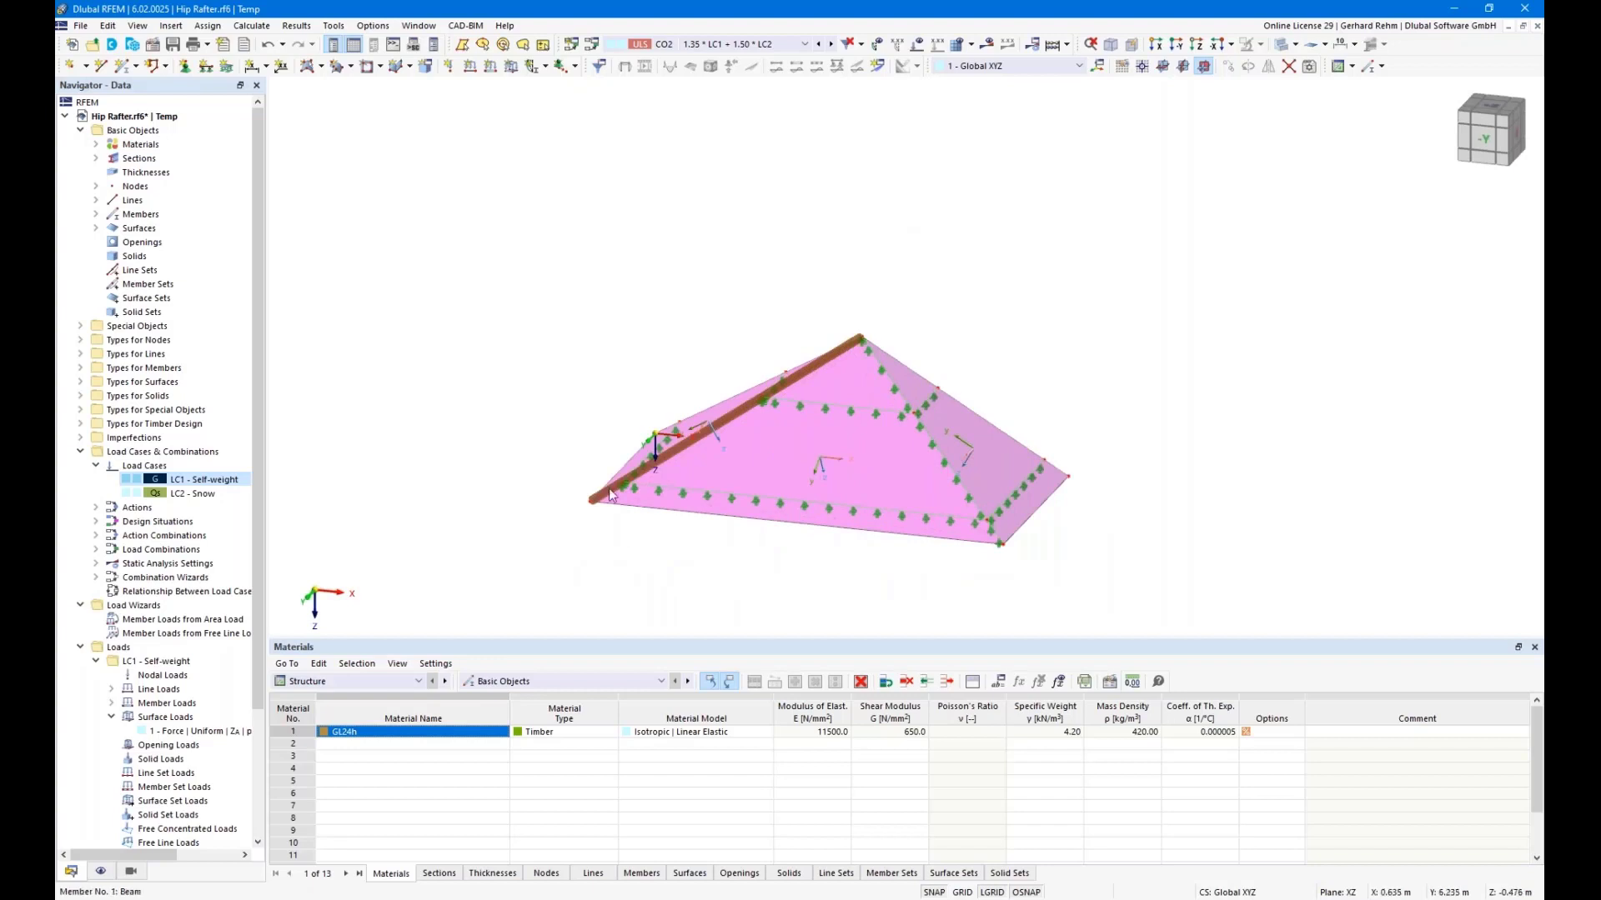
pyautogui.click(785, 385)
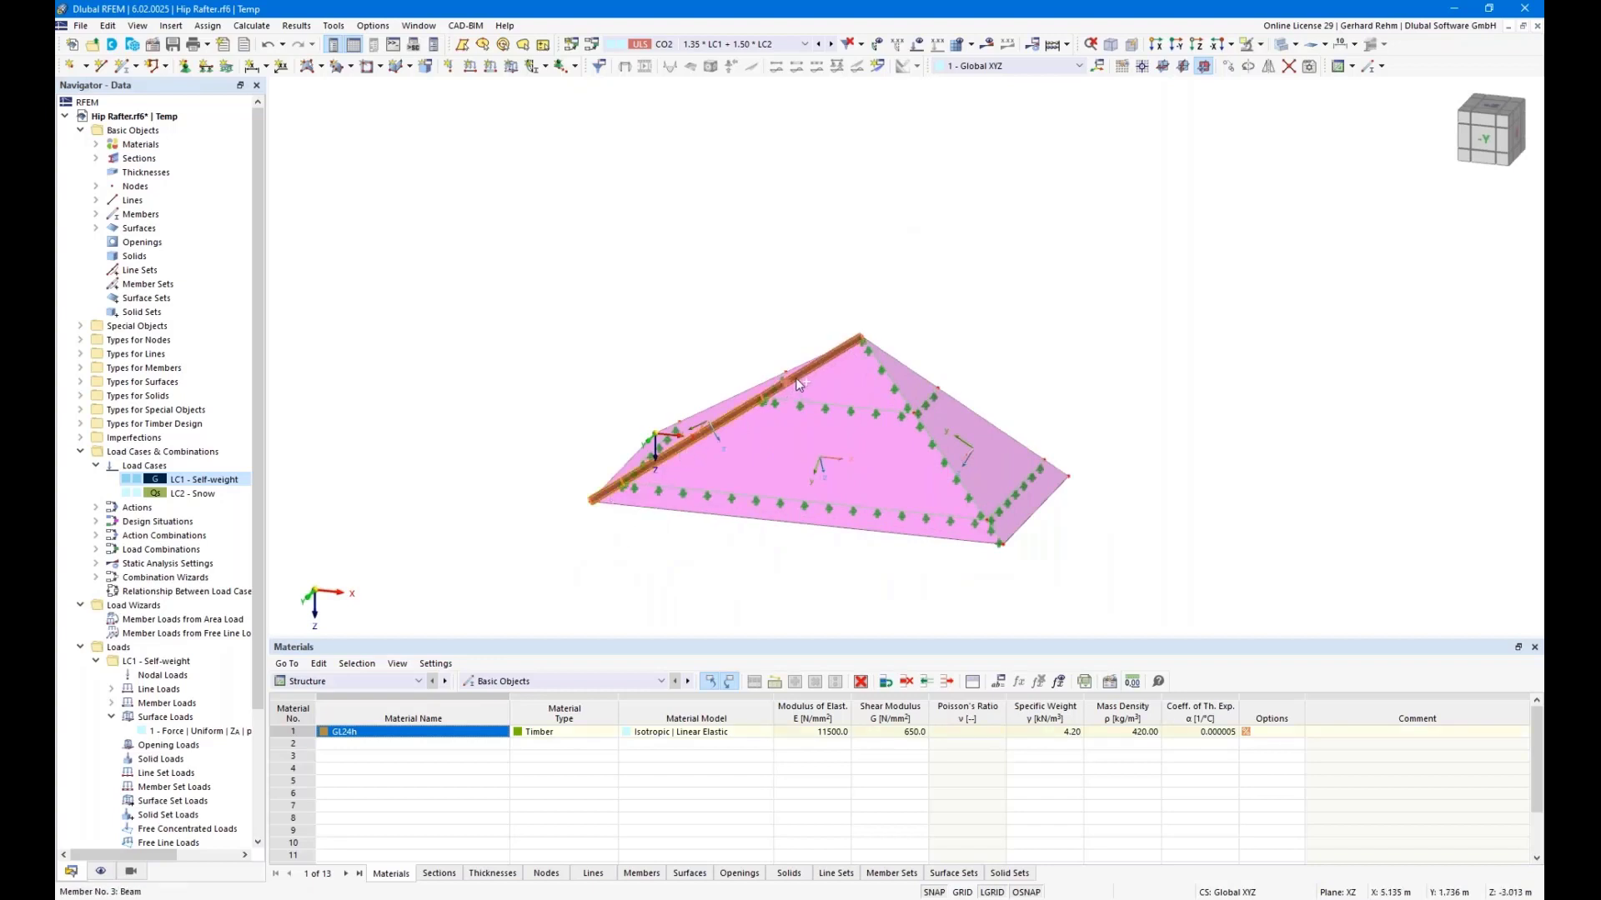
pyautogui.click(1259, 44)
pyautogui.click(1272, 80)
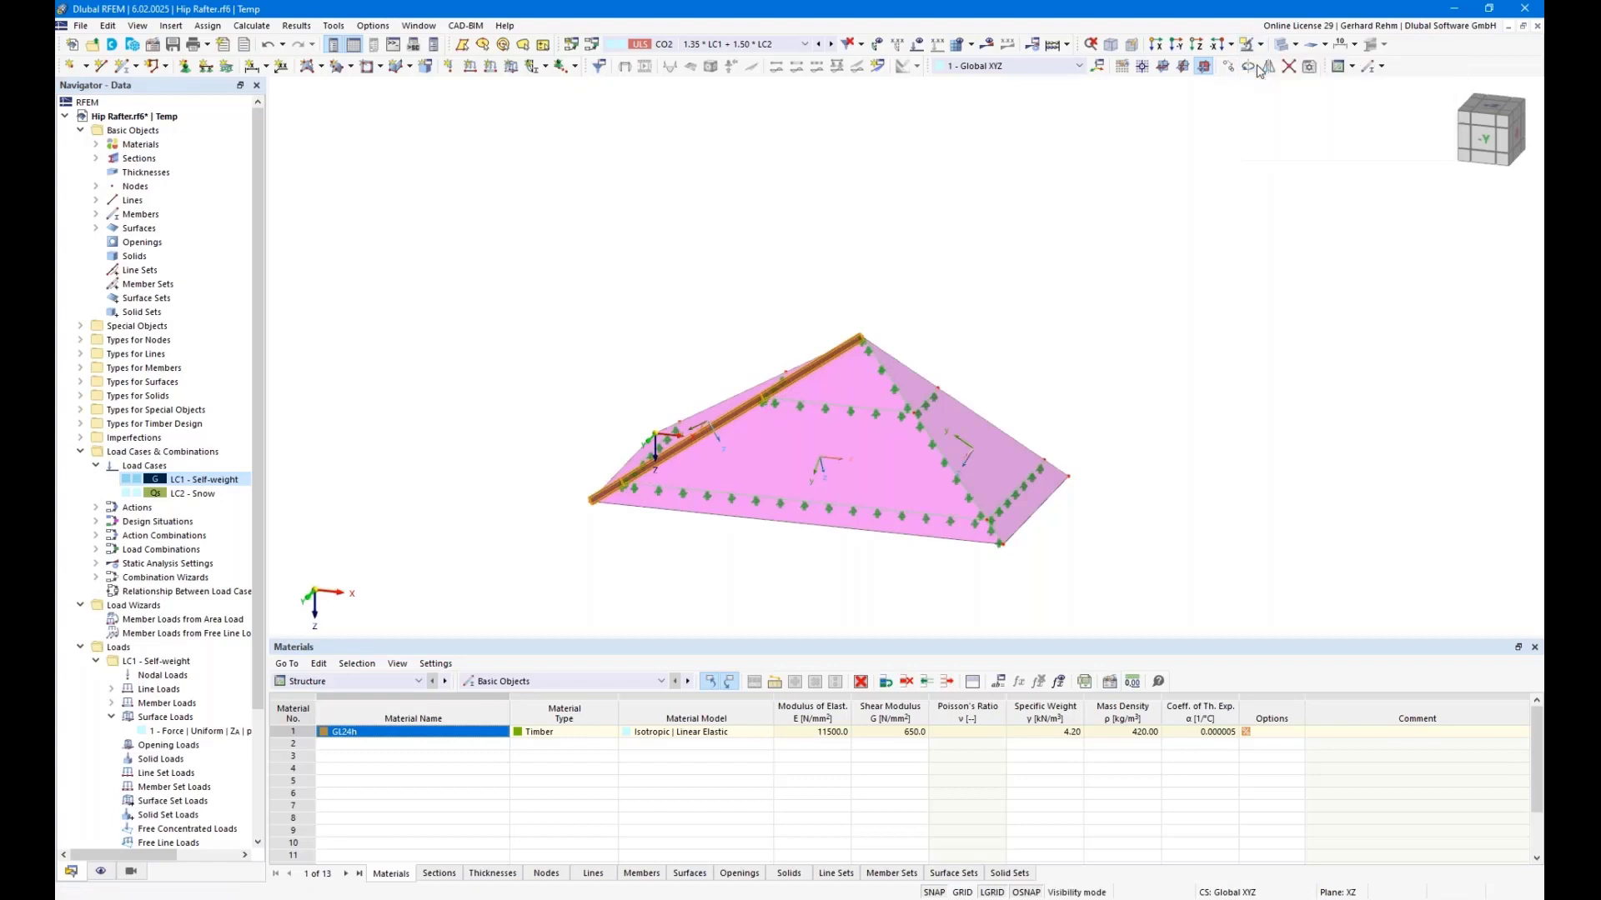
pyautogui.scroll(3, 613, 505)
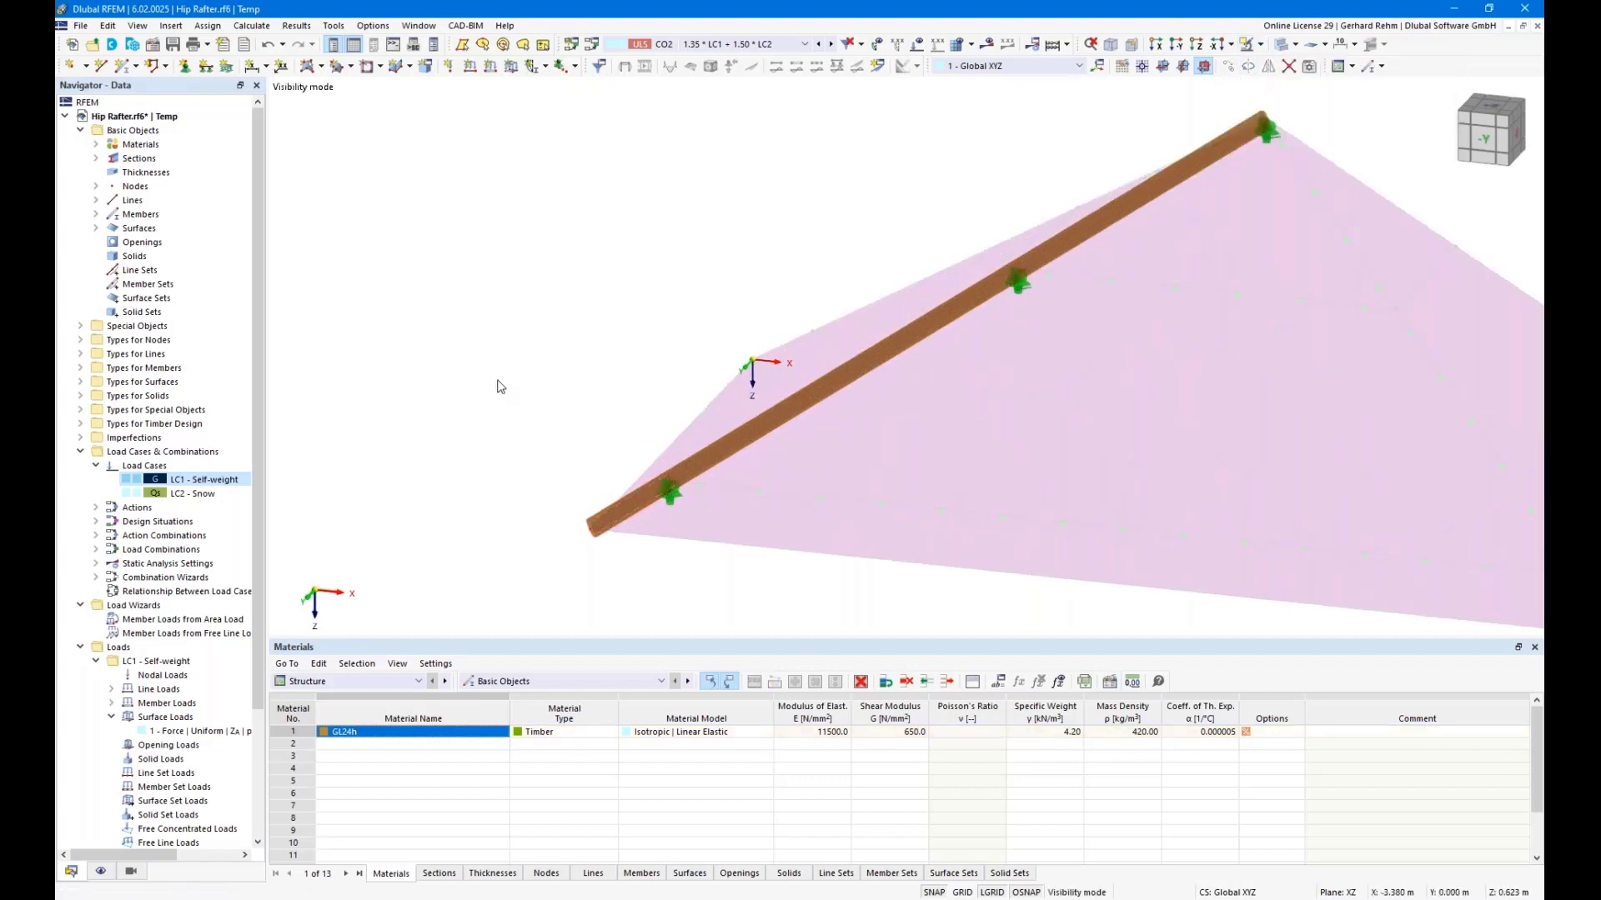
pyautogui.keyDown('ctrl'); pyautogui.moveTo(499, 382); pyautogui.dragTo(478, 343, button='middle'); pyautogui.keyUp('ctrl')
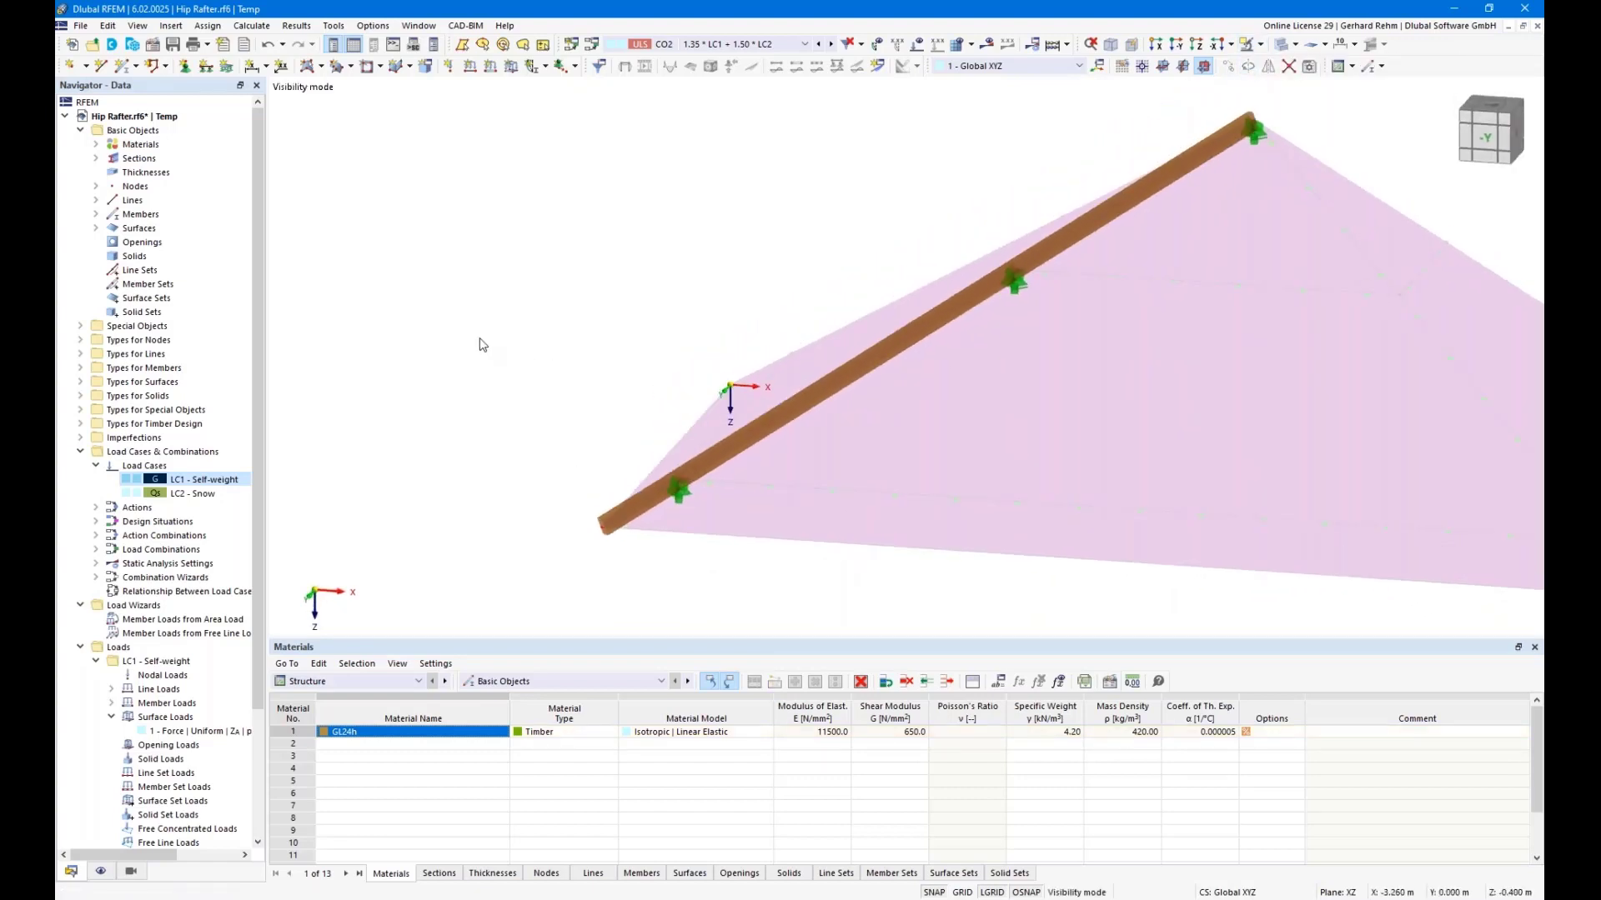
pyautogui.scroll(-3, 477, 343)
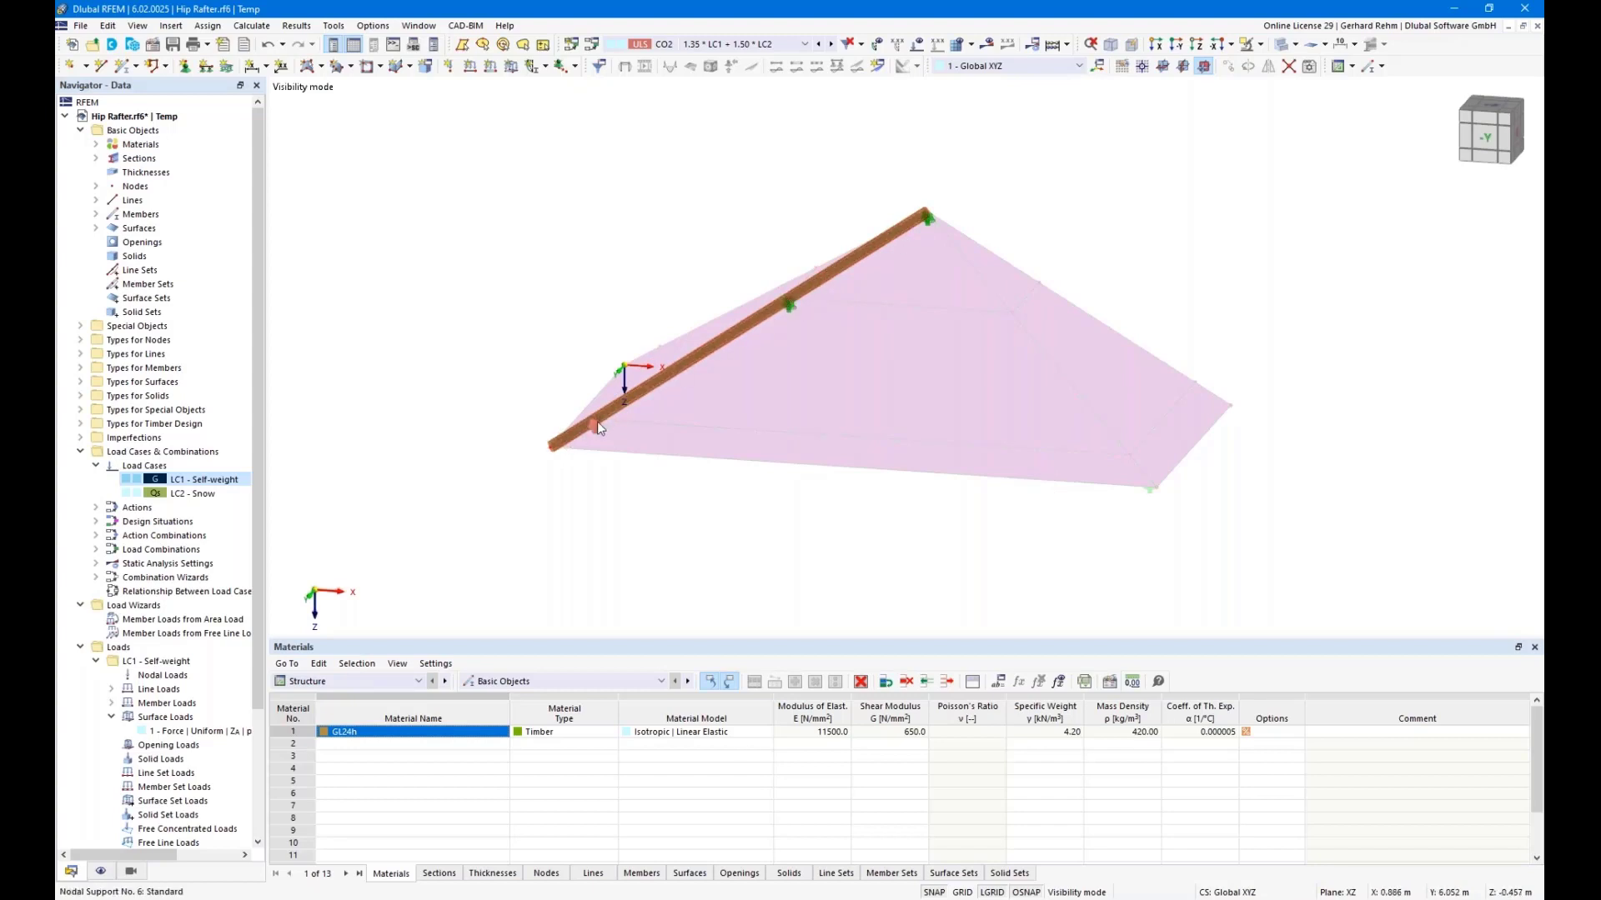
# Create a continuous member set from the three hip rafter members and name it Hip Rafter.
pyautogui.moveTo(1076, 525); pyautogui.dragTo(547, 179)
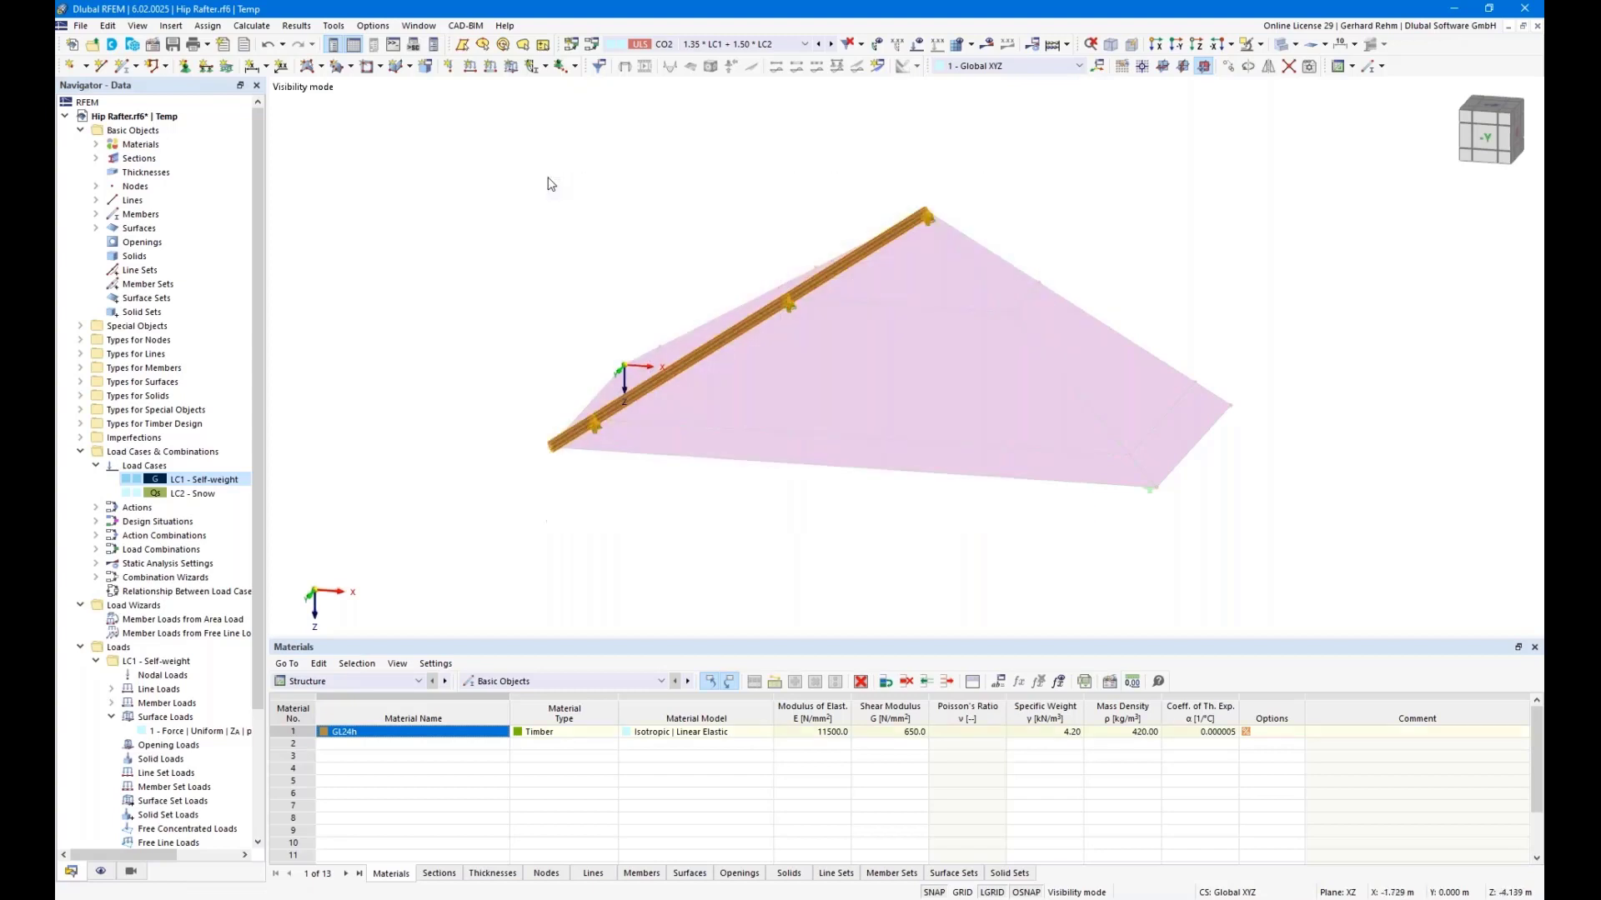
pyautogui.rightClick(710, 357)
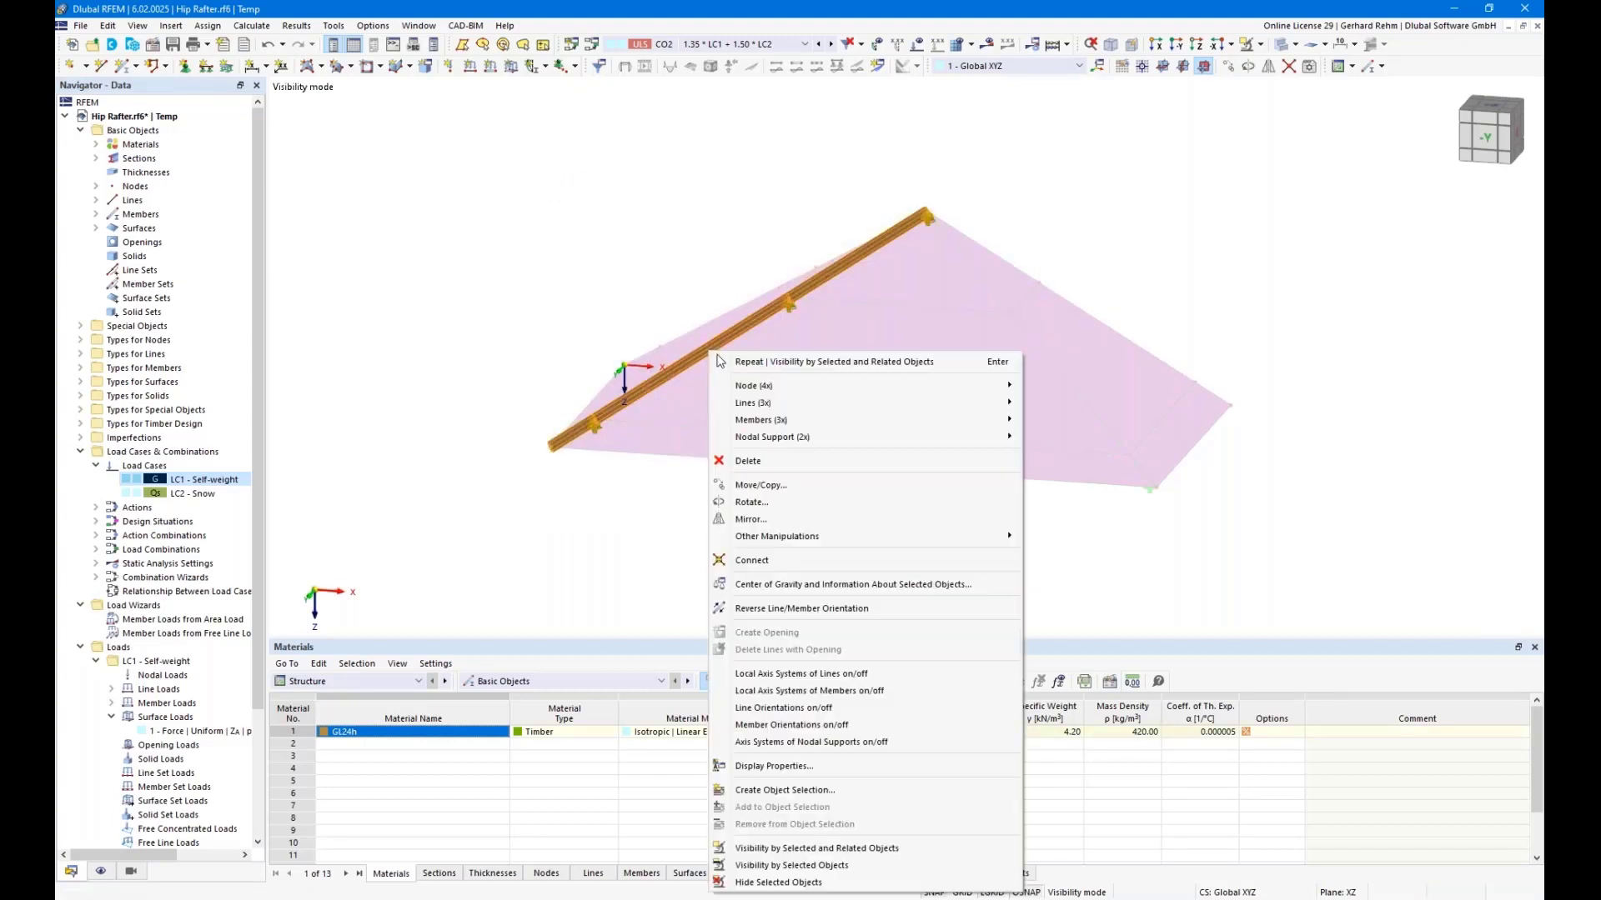
pyautogui.moveTo(831, 426)
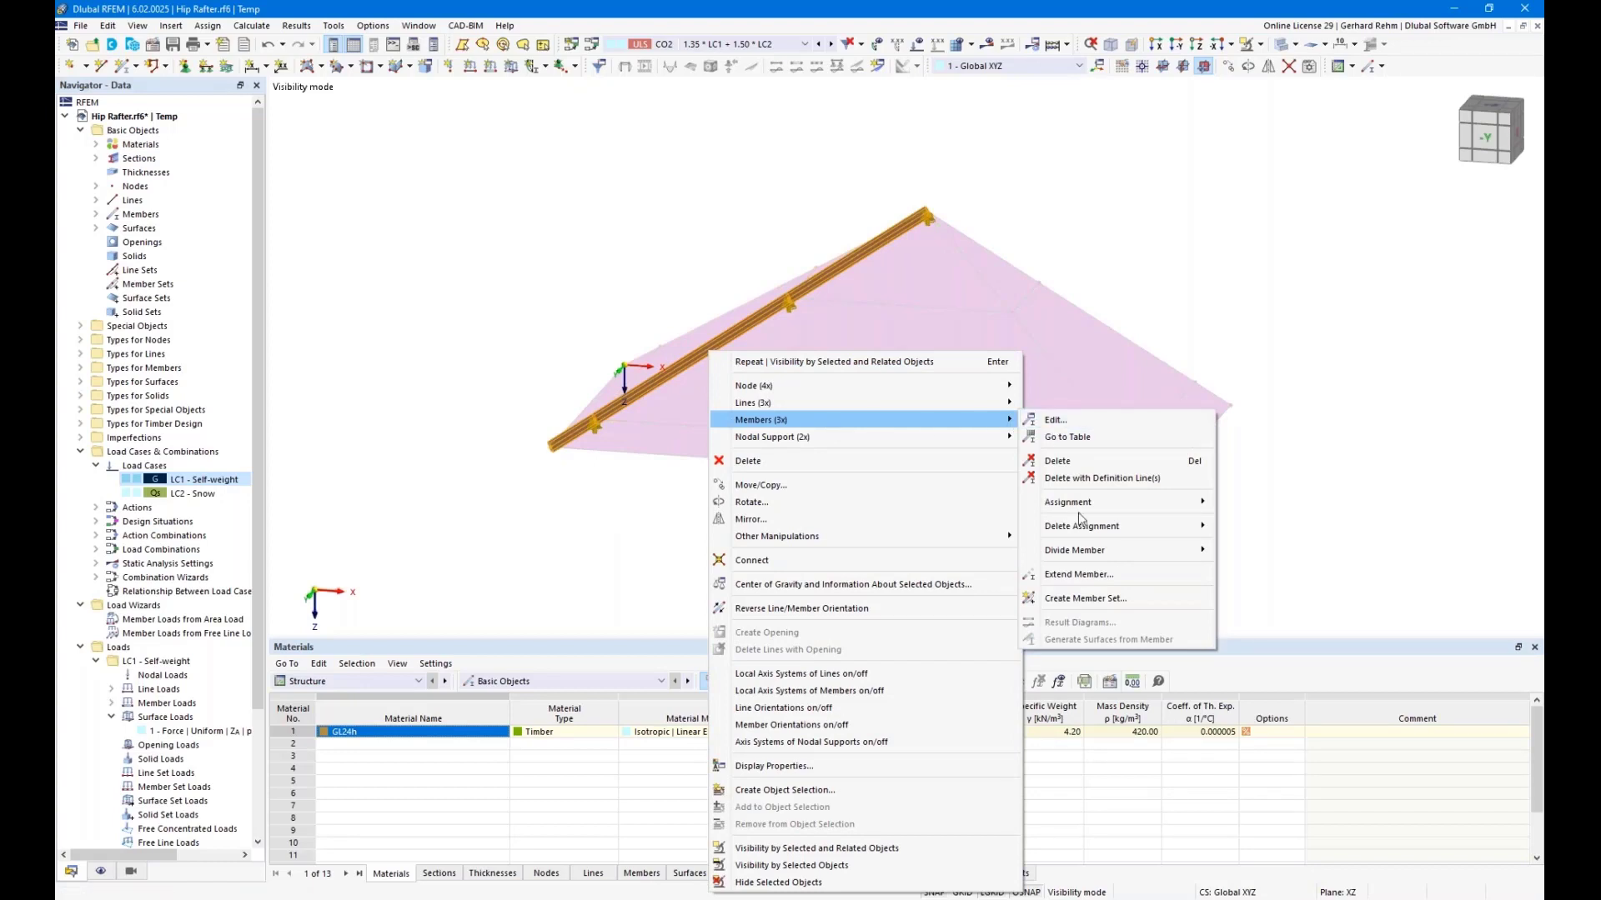
pyautogui.click(1083, 599)
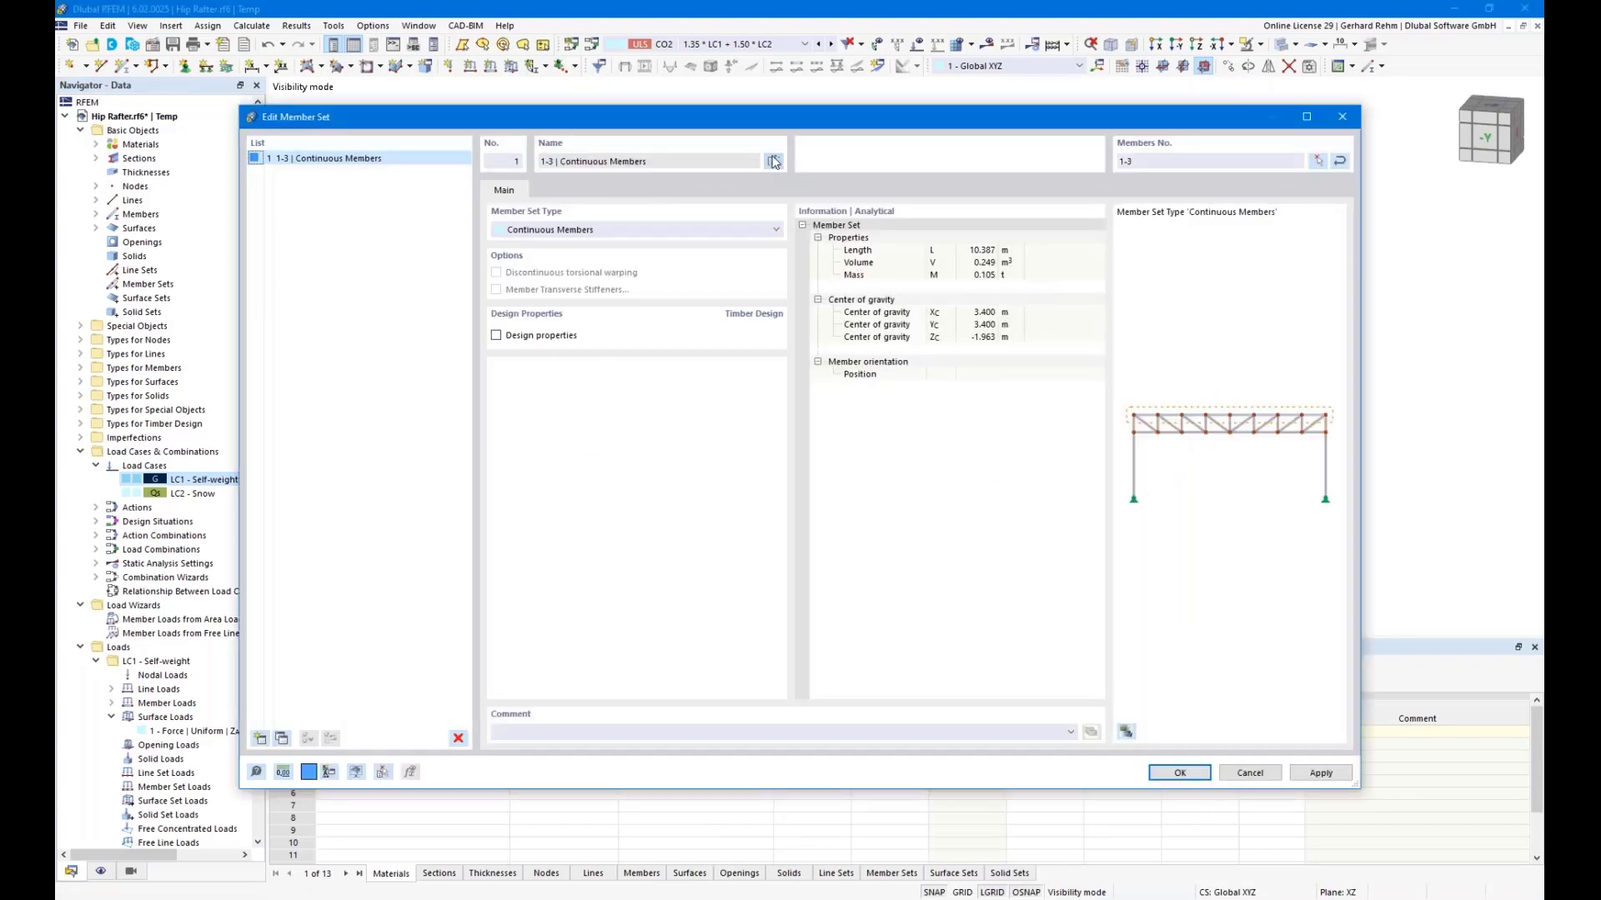
pyautogui.click(773, 162)
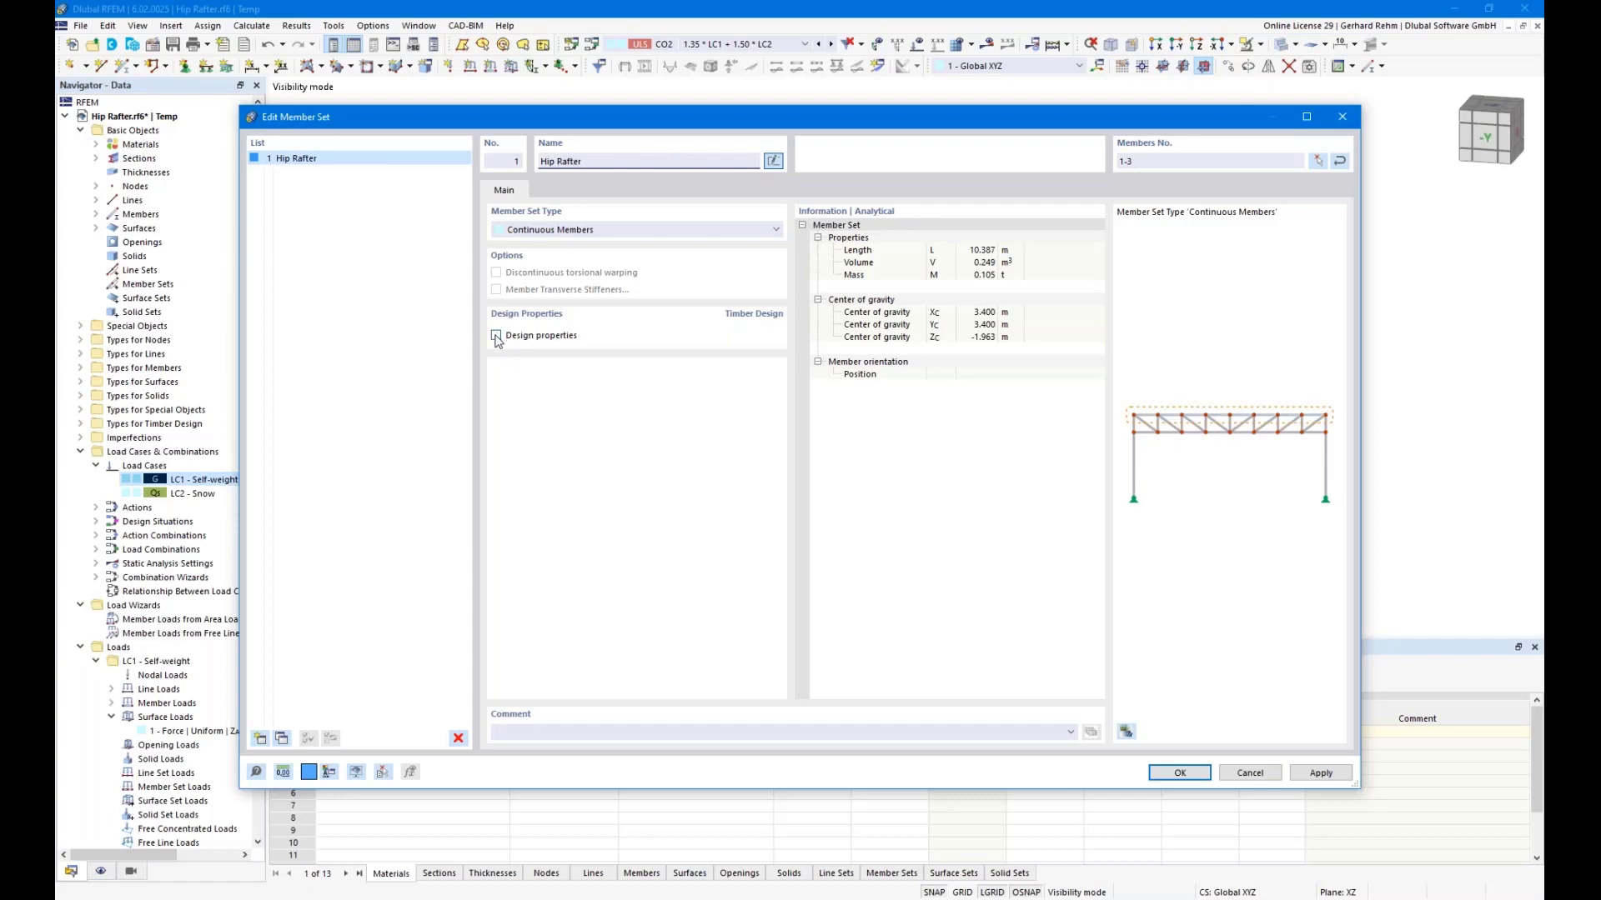
# Activate the timber design properties of the Hip Rafter member set and start a new effective lengths definition for it.
pyautogui.click(546, 338)
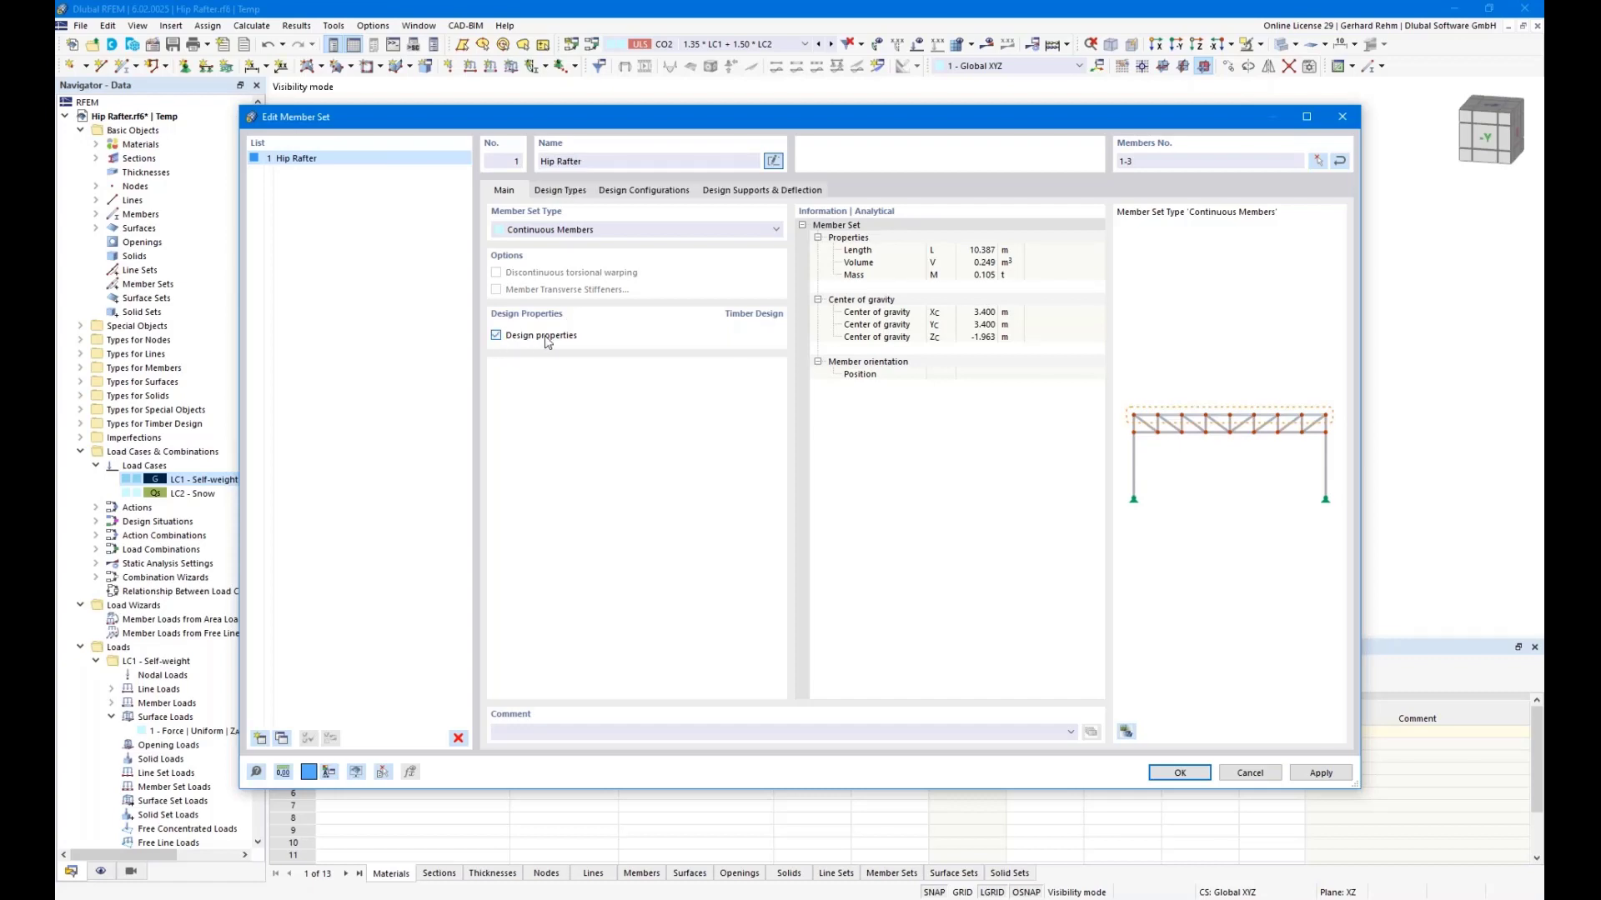
pyautogui.moveTo(522, 116); pyautogui.dragTo(697, 512)
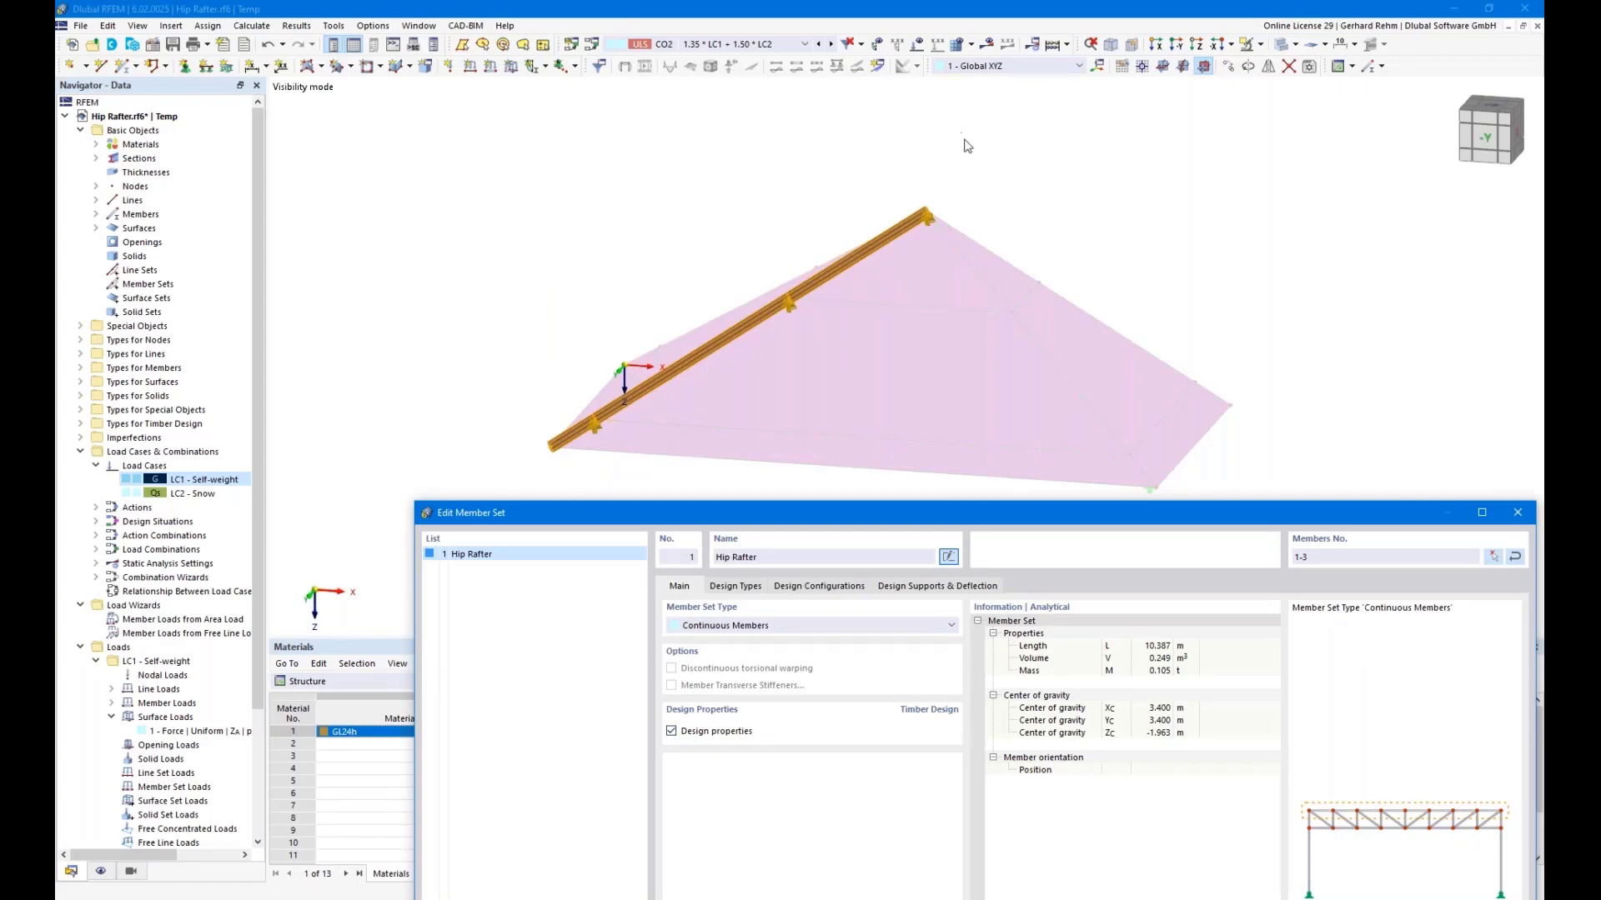
pyautogui.moveTo(757, 512); pyautogui.dragTo(661, 193)
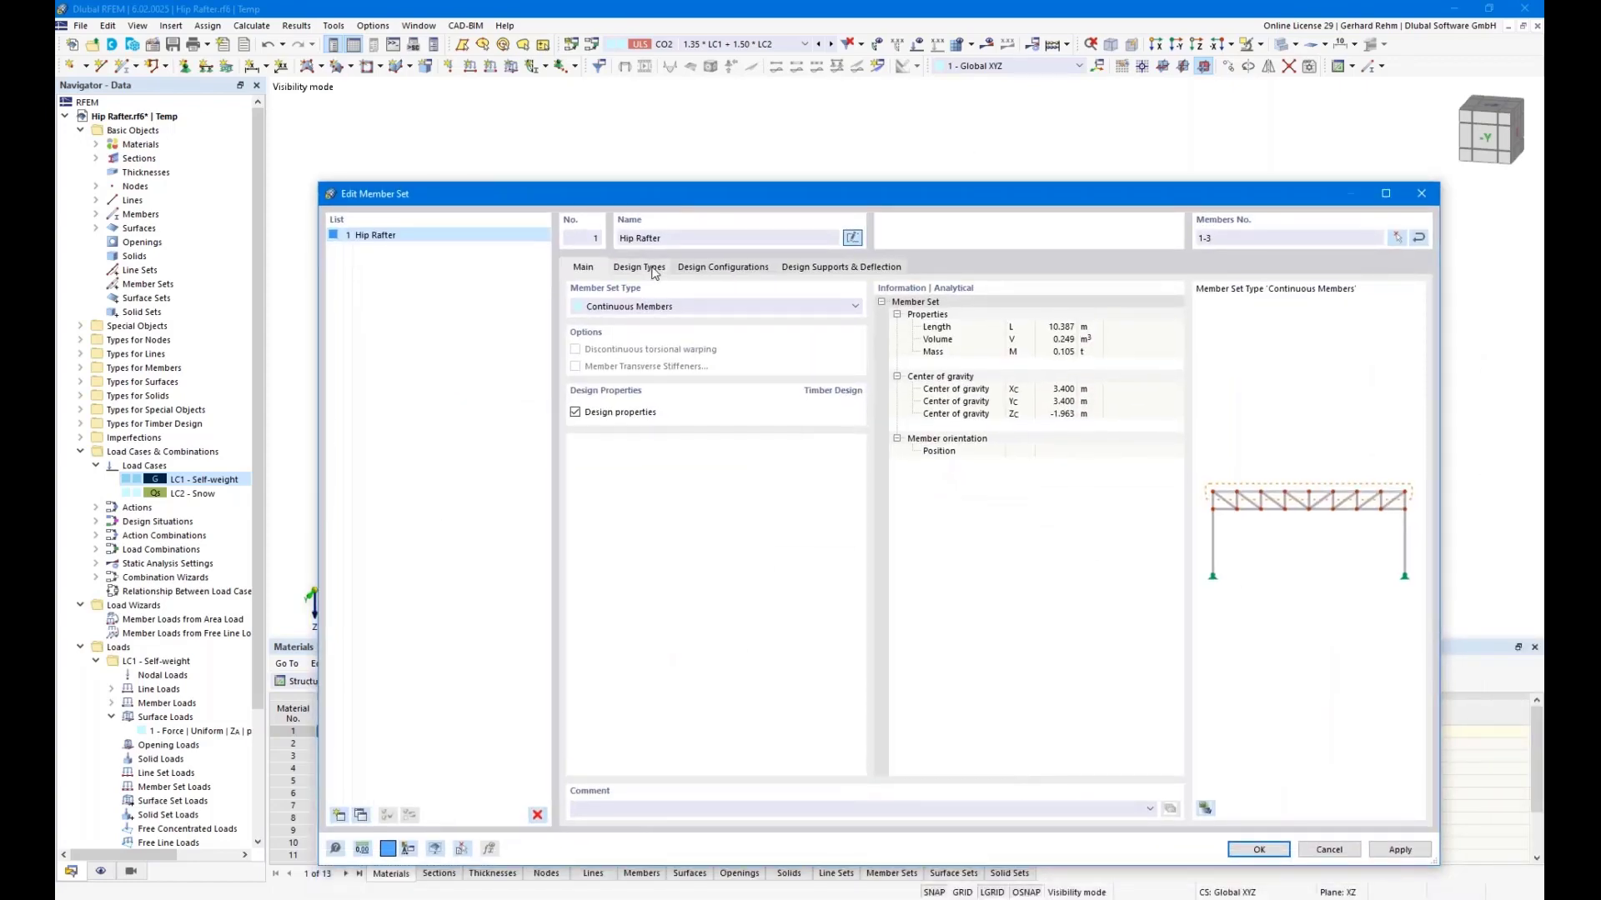
pyautogui.click(639, 267)
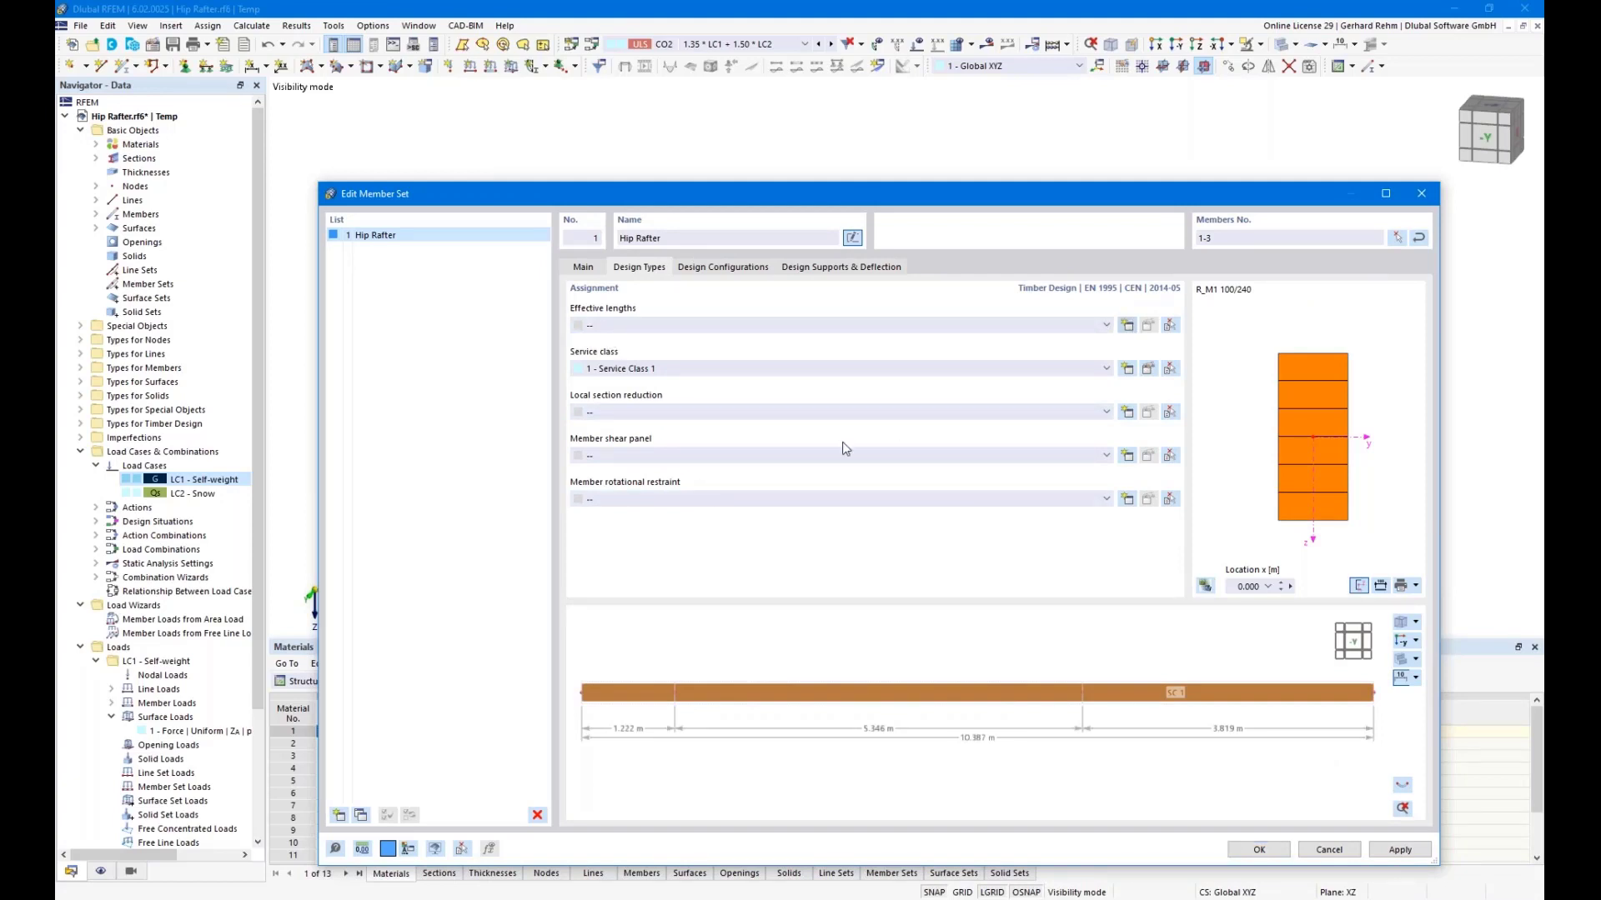
pyautogui.click(1094, 846)
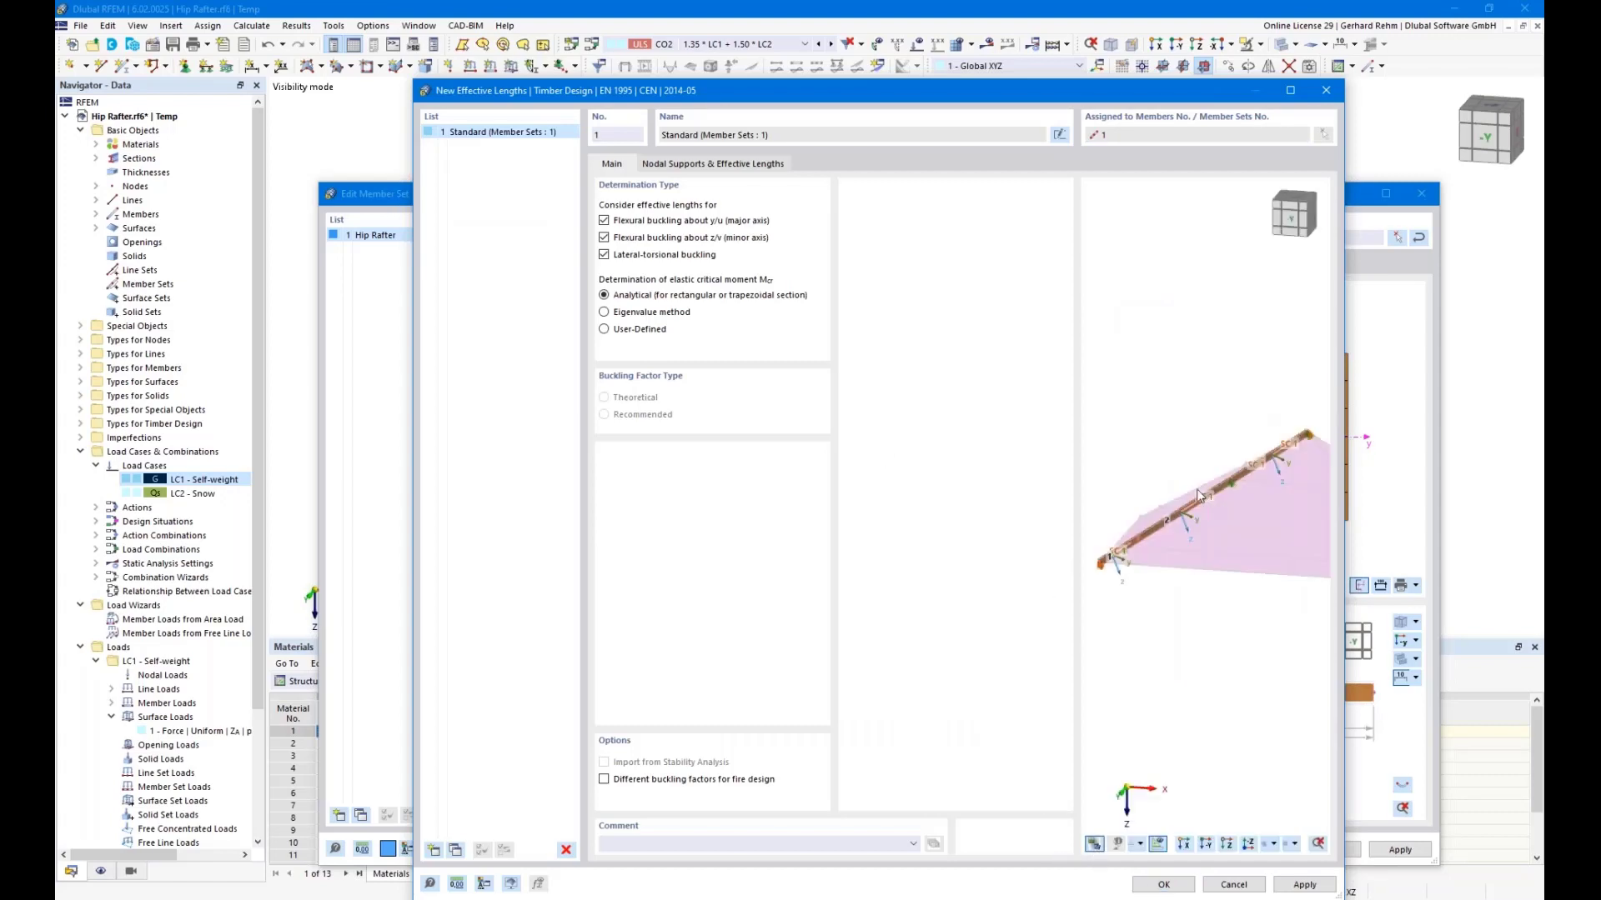
# Exclude flexural buckling about z/v and lateral-torsional buckling from the effective lengths and hide the roof surfaces in the preview.
pyautogui.keyDown('ctrl'); pyautogui.moveTo(1197, 488); pyautogui.dragTo(1296, 553, button='middle'); pyautogui.keyUp('ctrl')
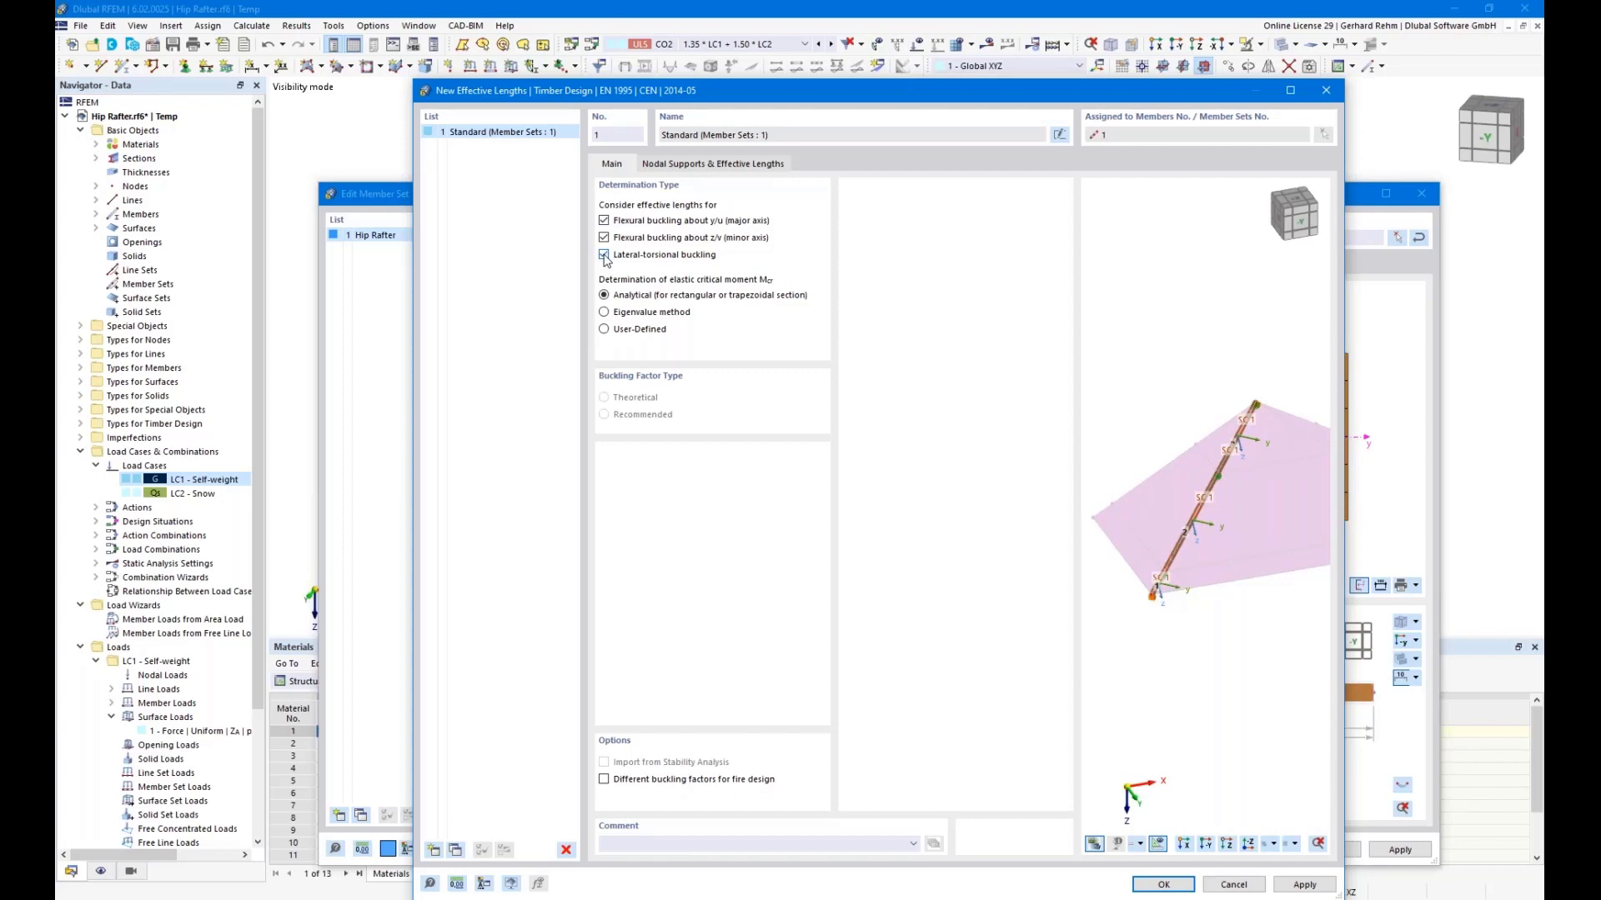
pyautogui.scroll(4, 1195, 547)
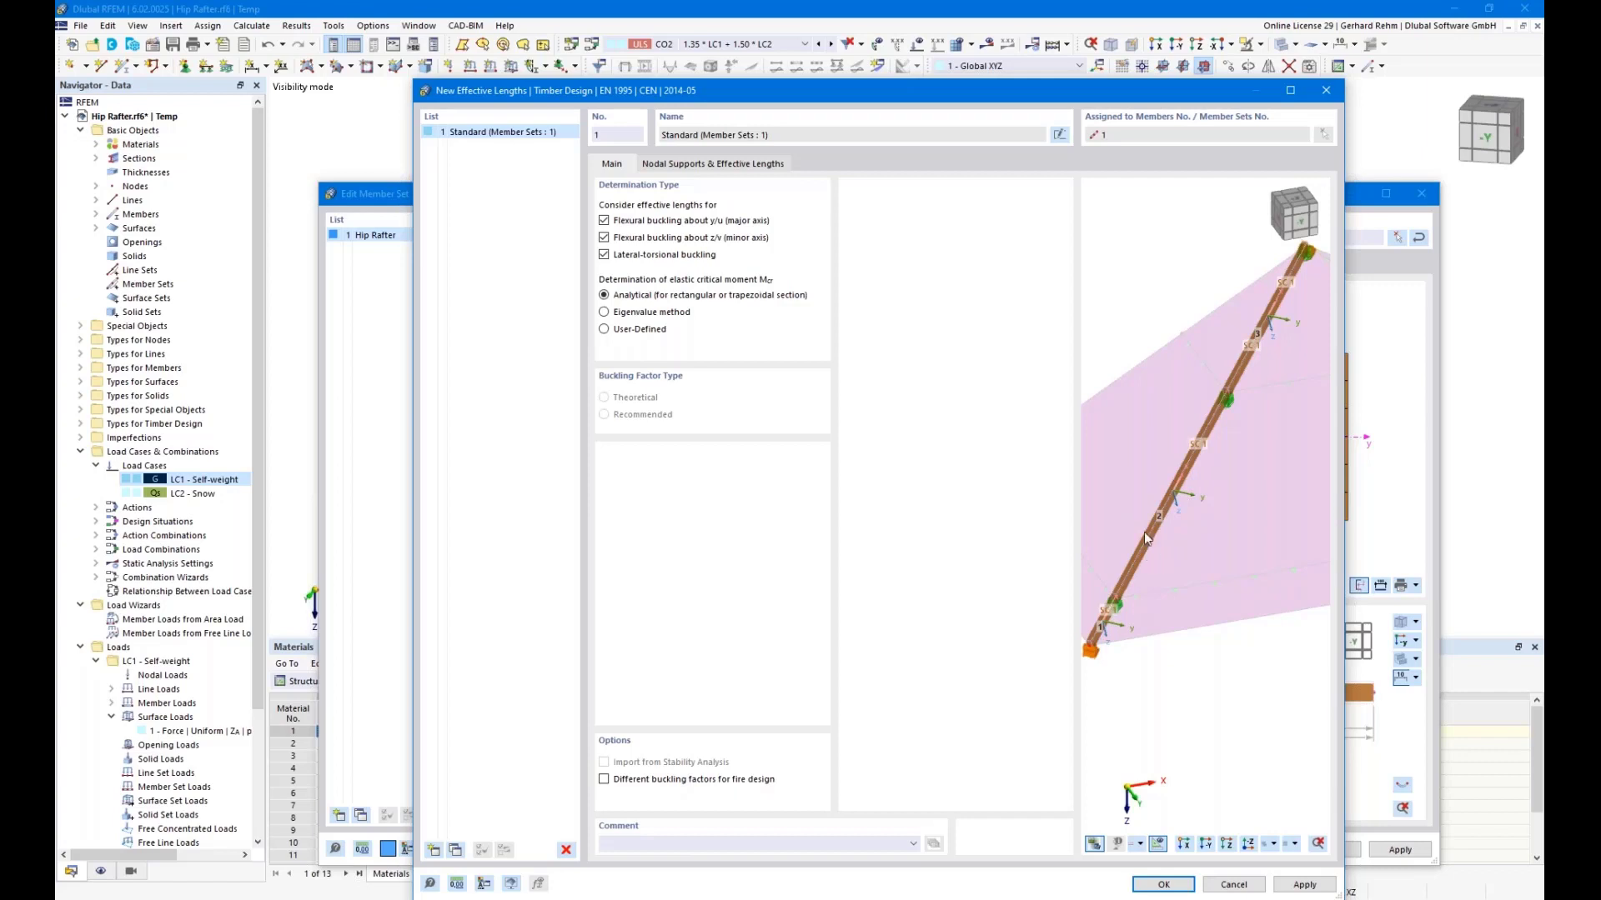
pyautogui.click(604, 239)
pyautogui.click(604, 255)
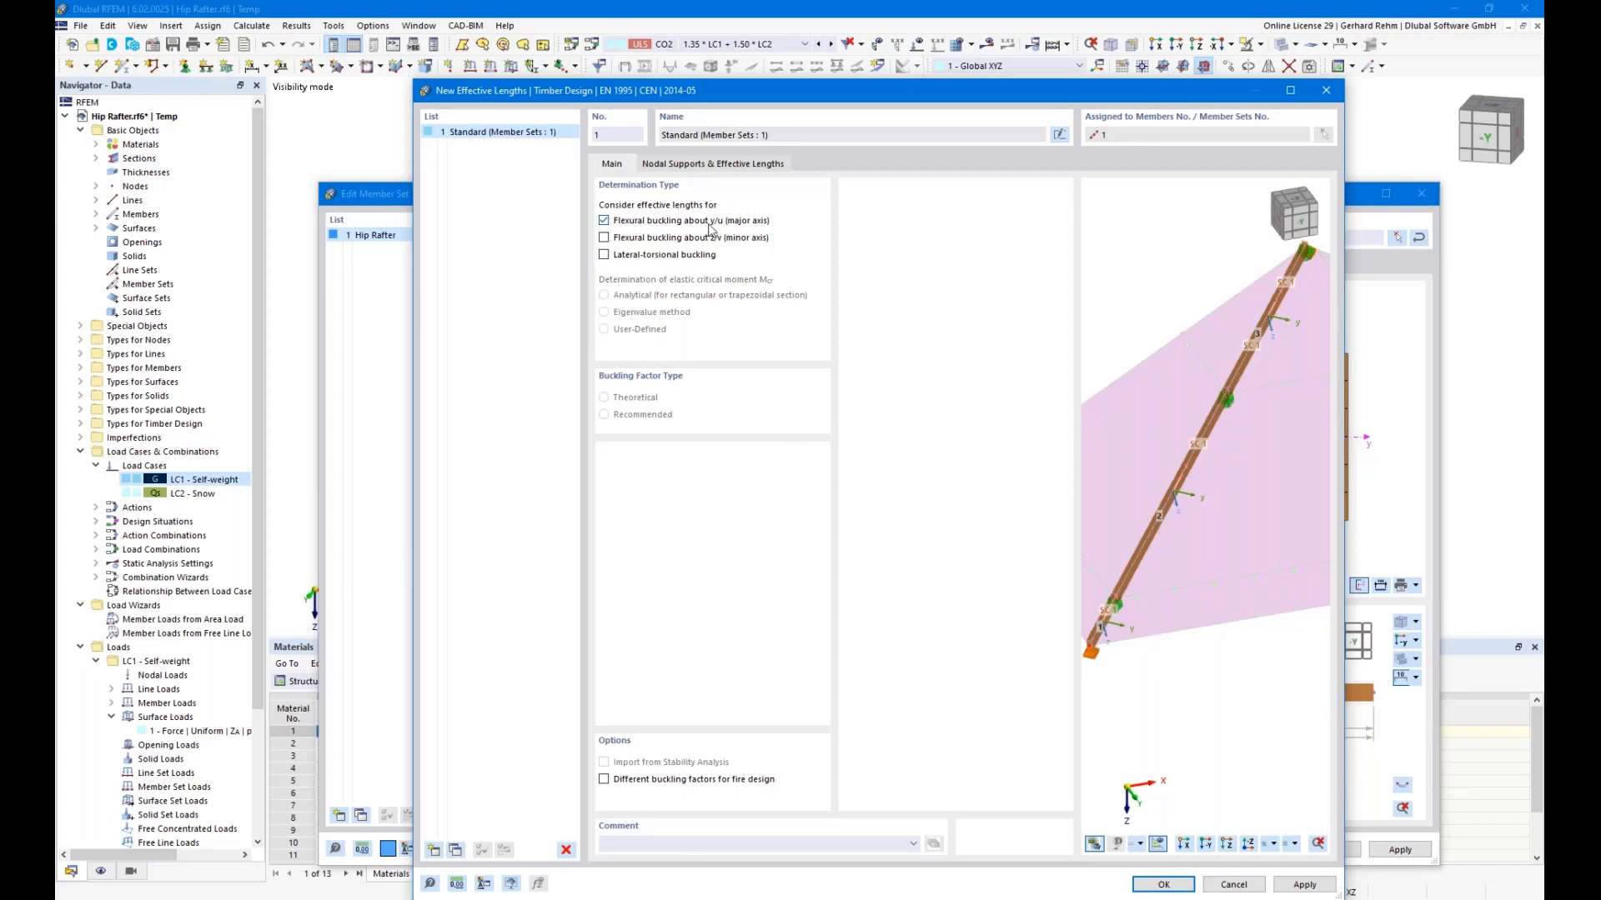
pyautogui.keyDown('ctrl'); pyautogui.moveTo(1242, 486); pyautogui.dragTo(1172, 544, button='middle'); pyautogui.keyUp('ctrl')
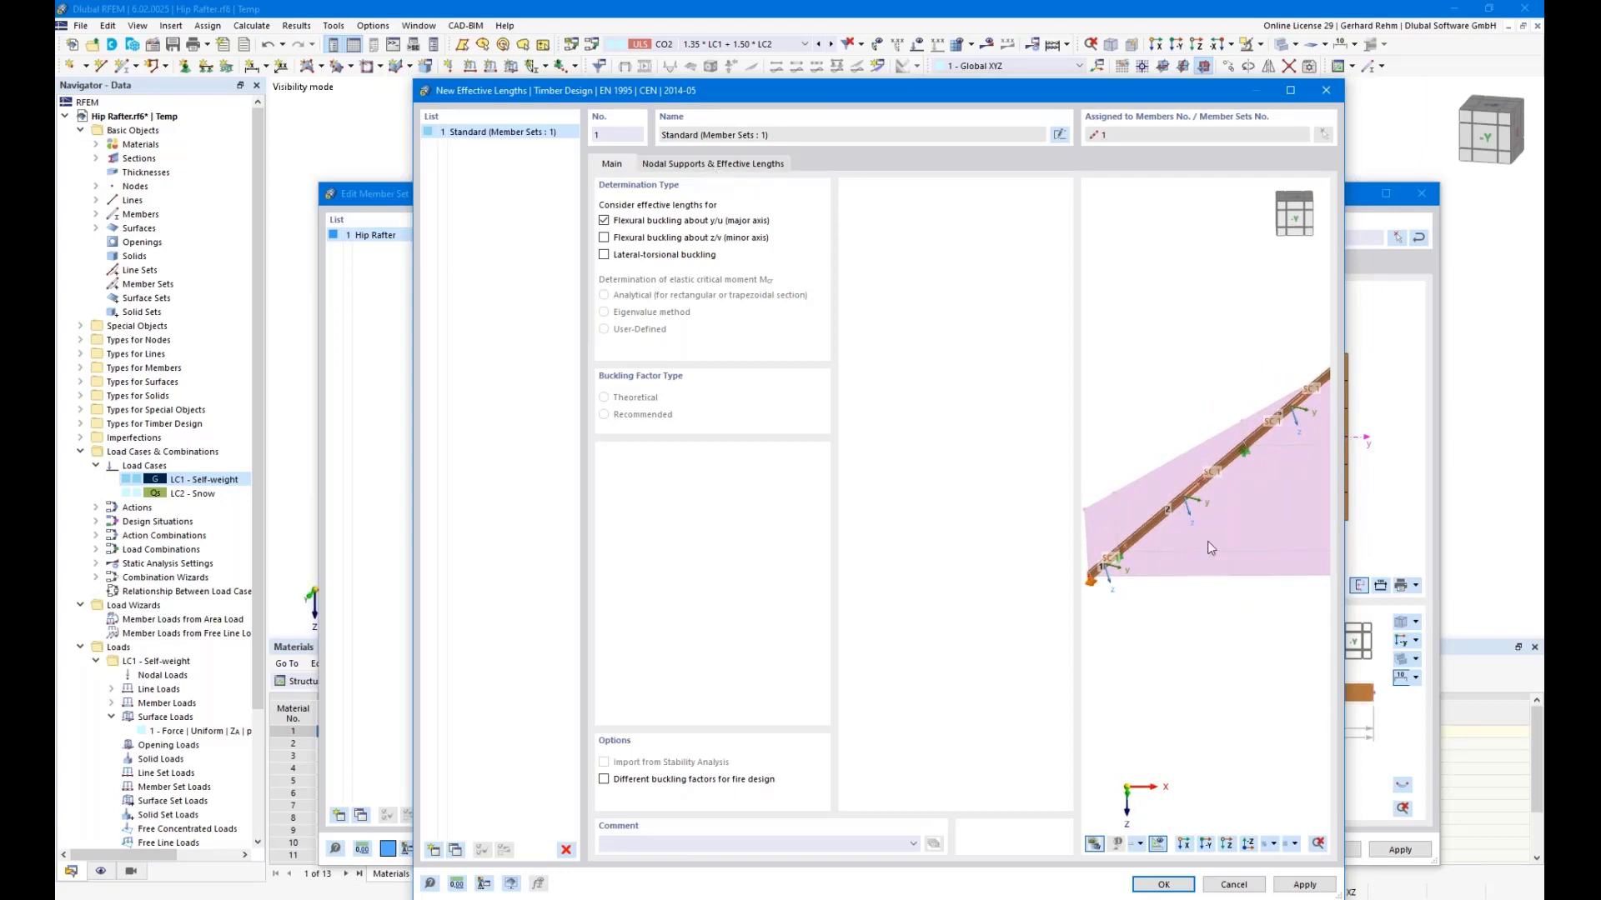
pyautogui.click(1157, 844)
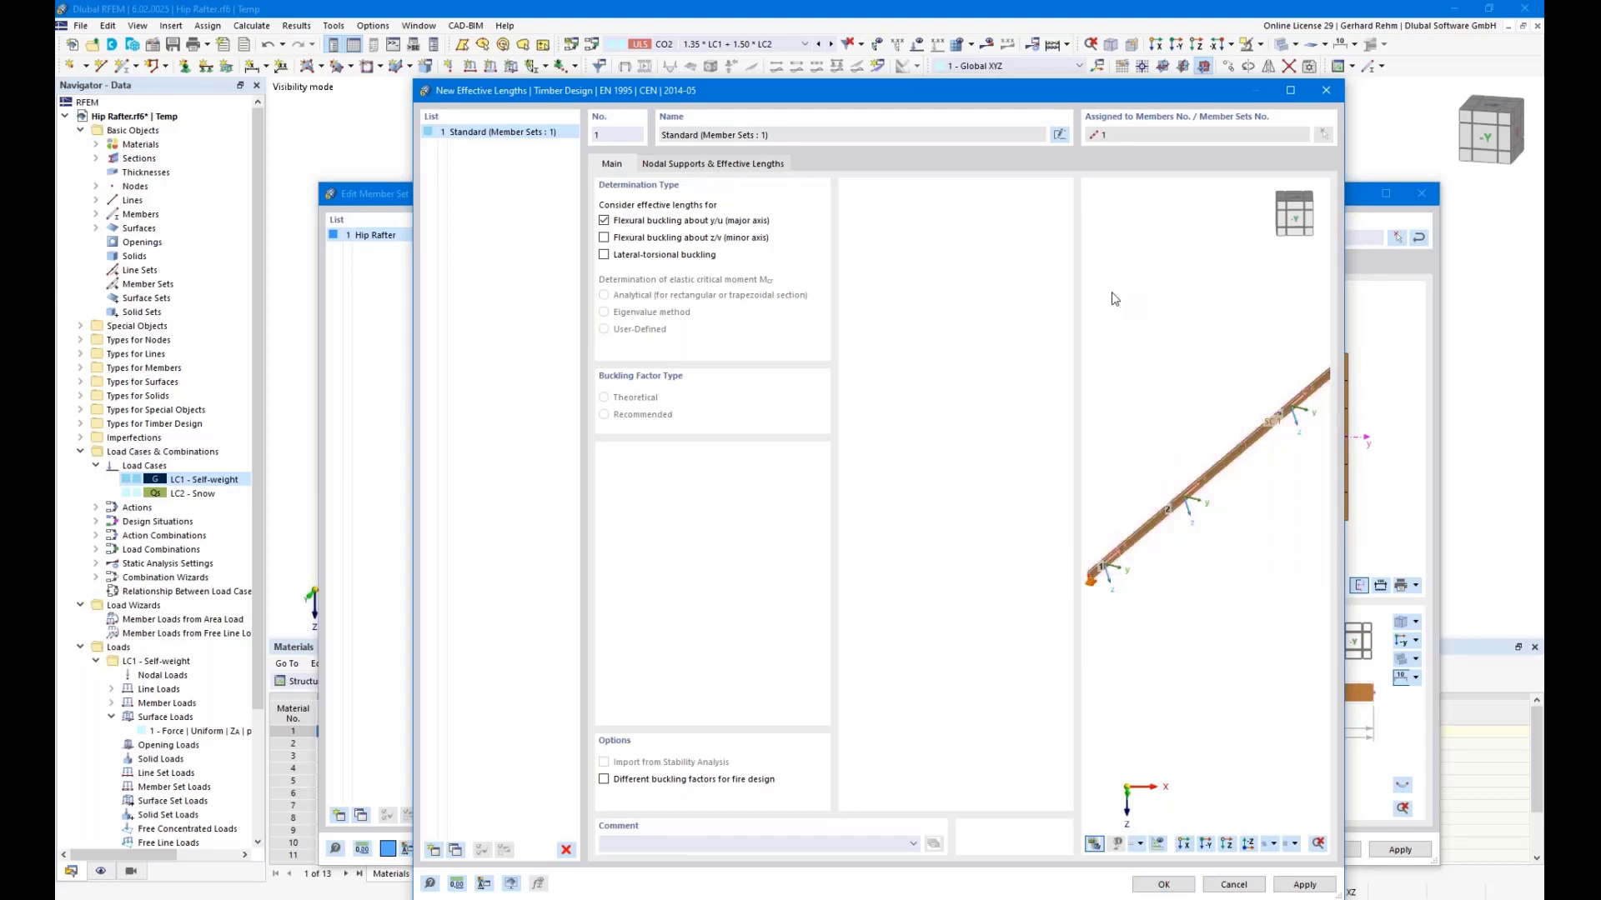
# Add the intermediate nodes to the nodal supports of the effective lengths and fix nodes 19 and 20 in z/v.
pyautogui.click(690, 164)
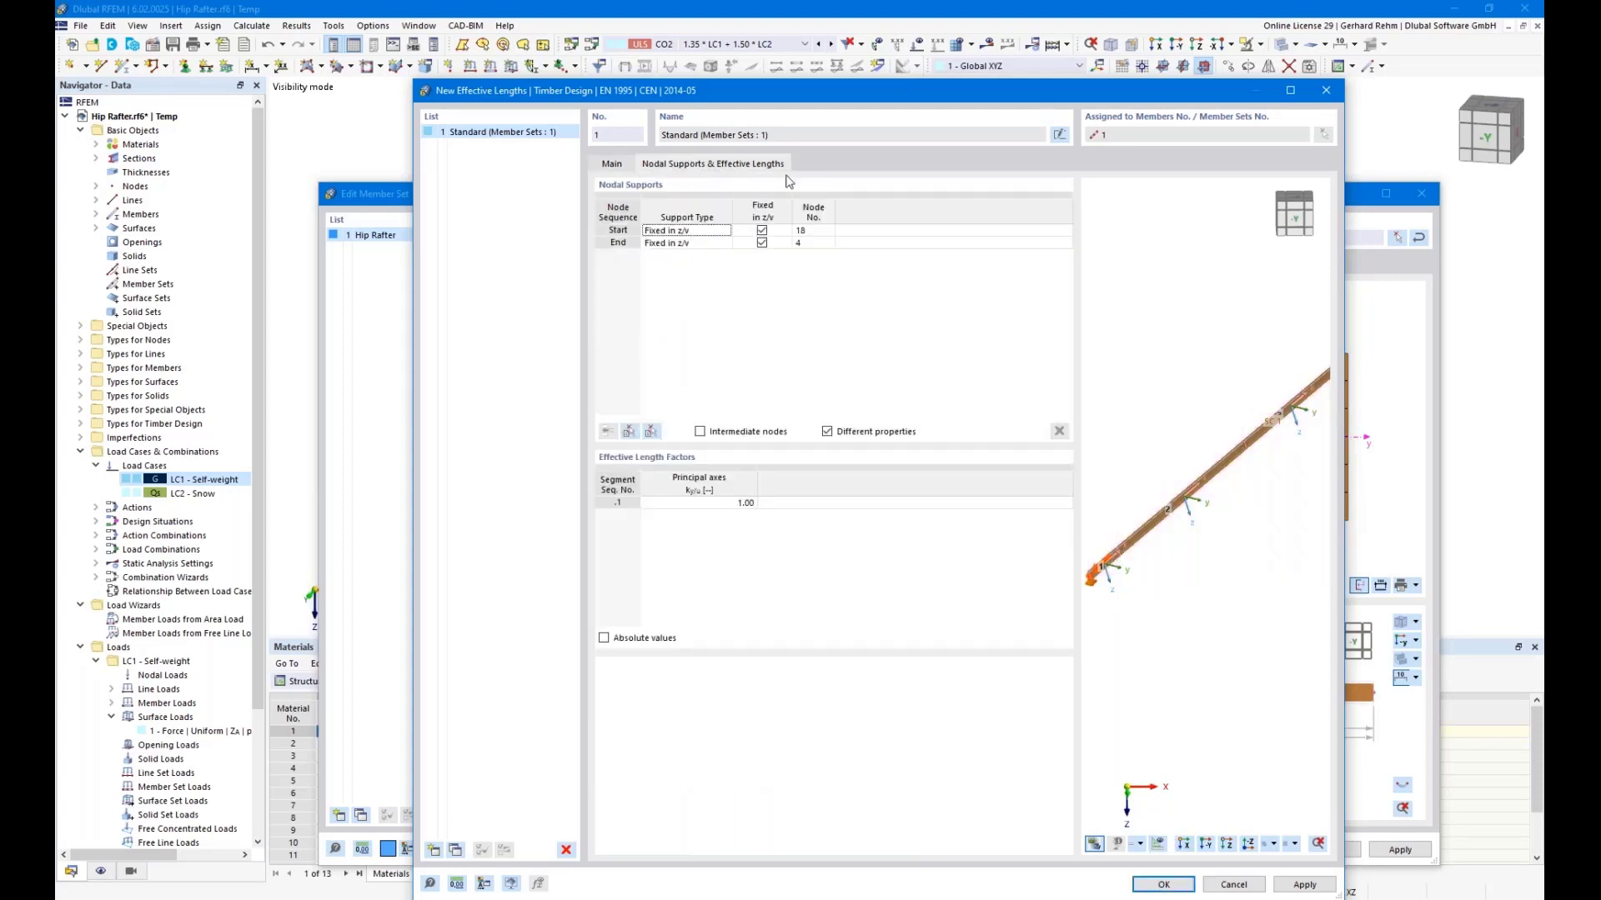
pyautogui.scroll(-1, 1188, 582)
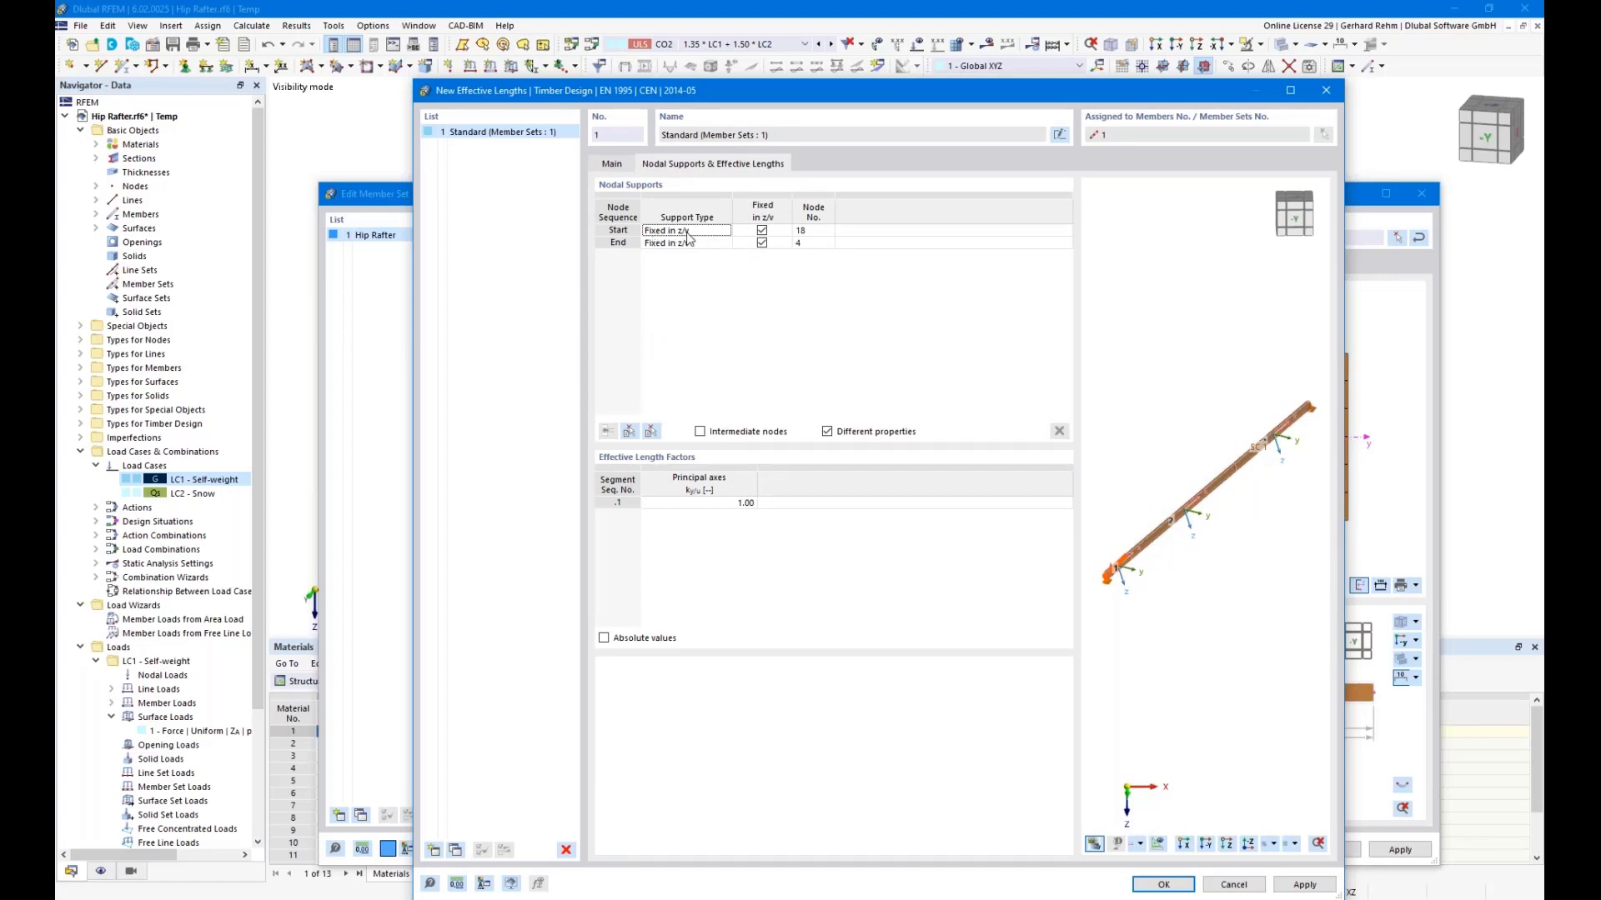
pyautogui.scroll(3, 1100, 584)
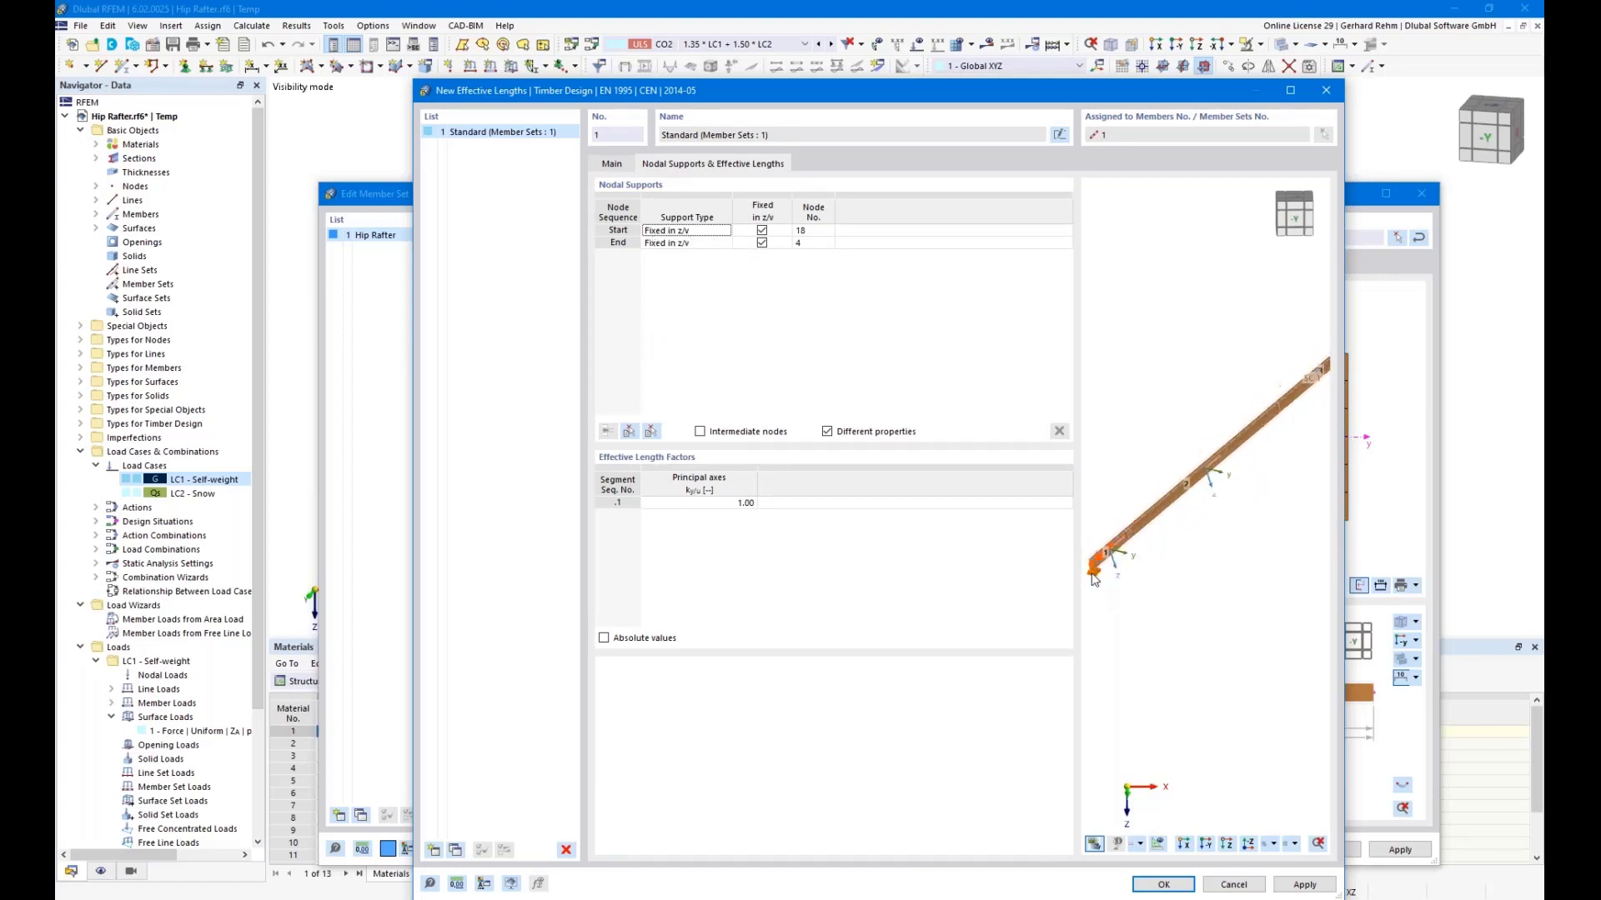
pyautogui.scroll(-3, 1094, 580)
pyautogui.scroll(6, 1220, 459)
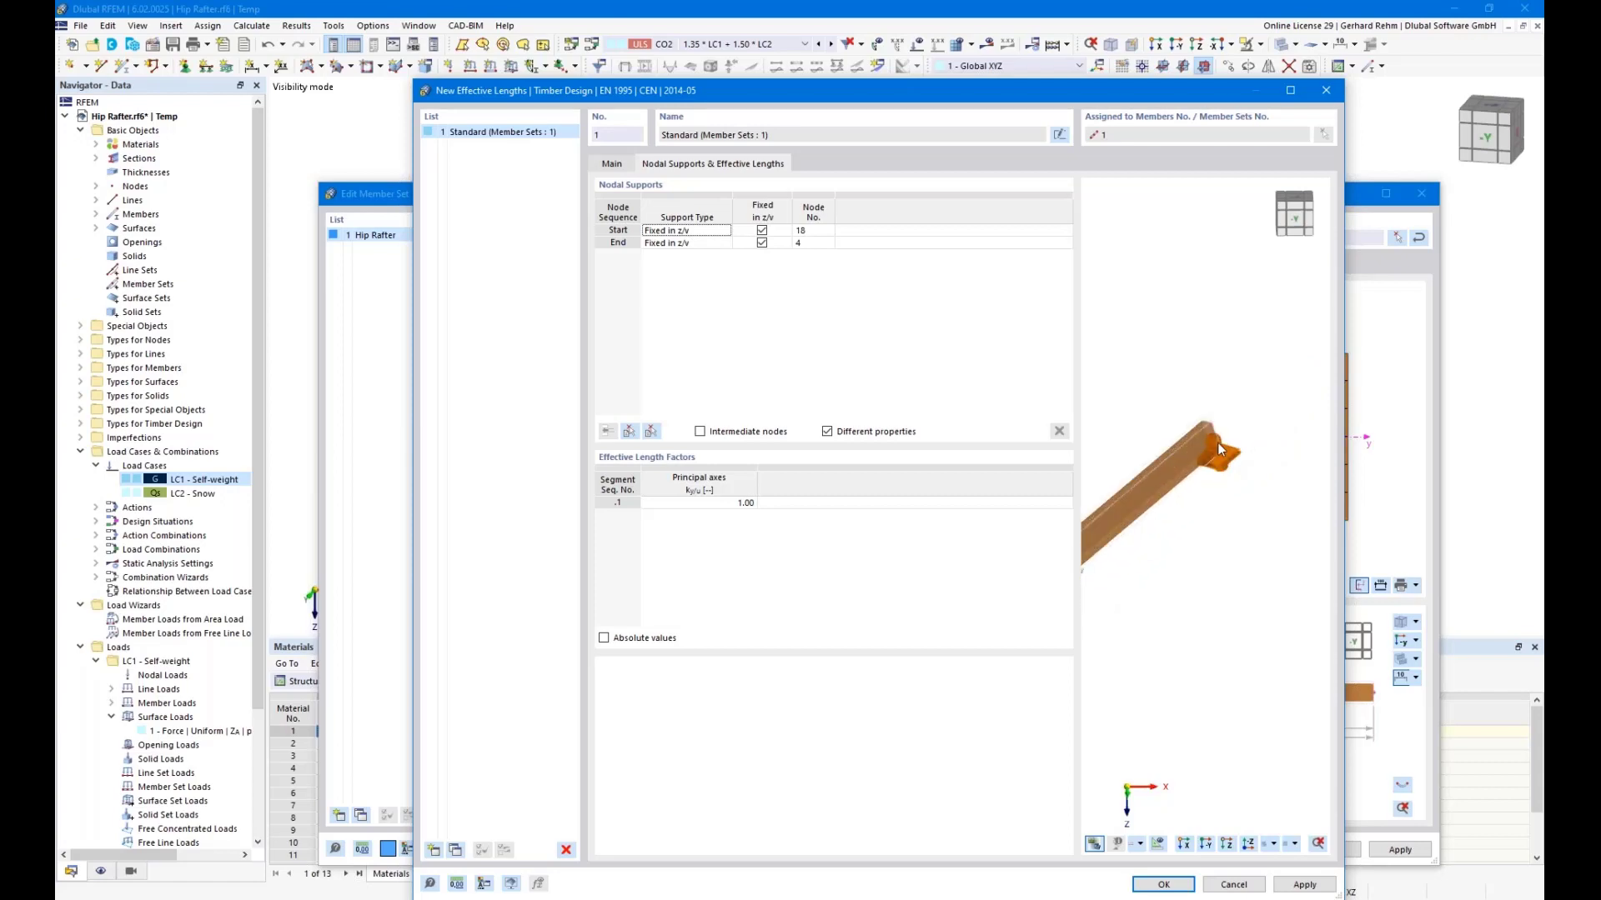
pyautogui.scroll(-1, 1215, 443)
pyautogui.scroll(-4, 1216, 444)
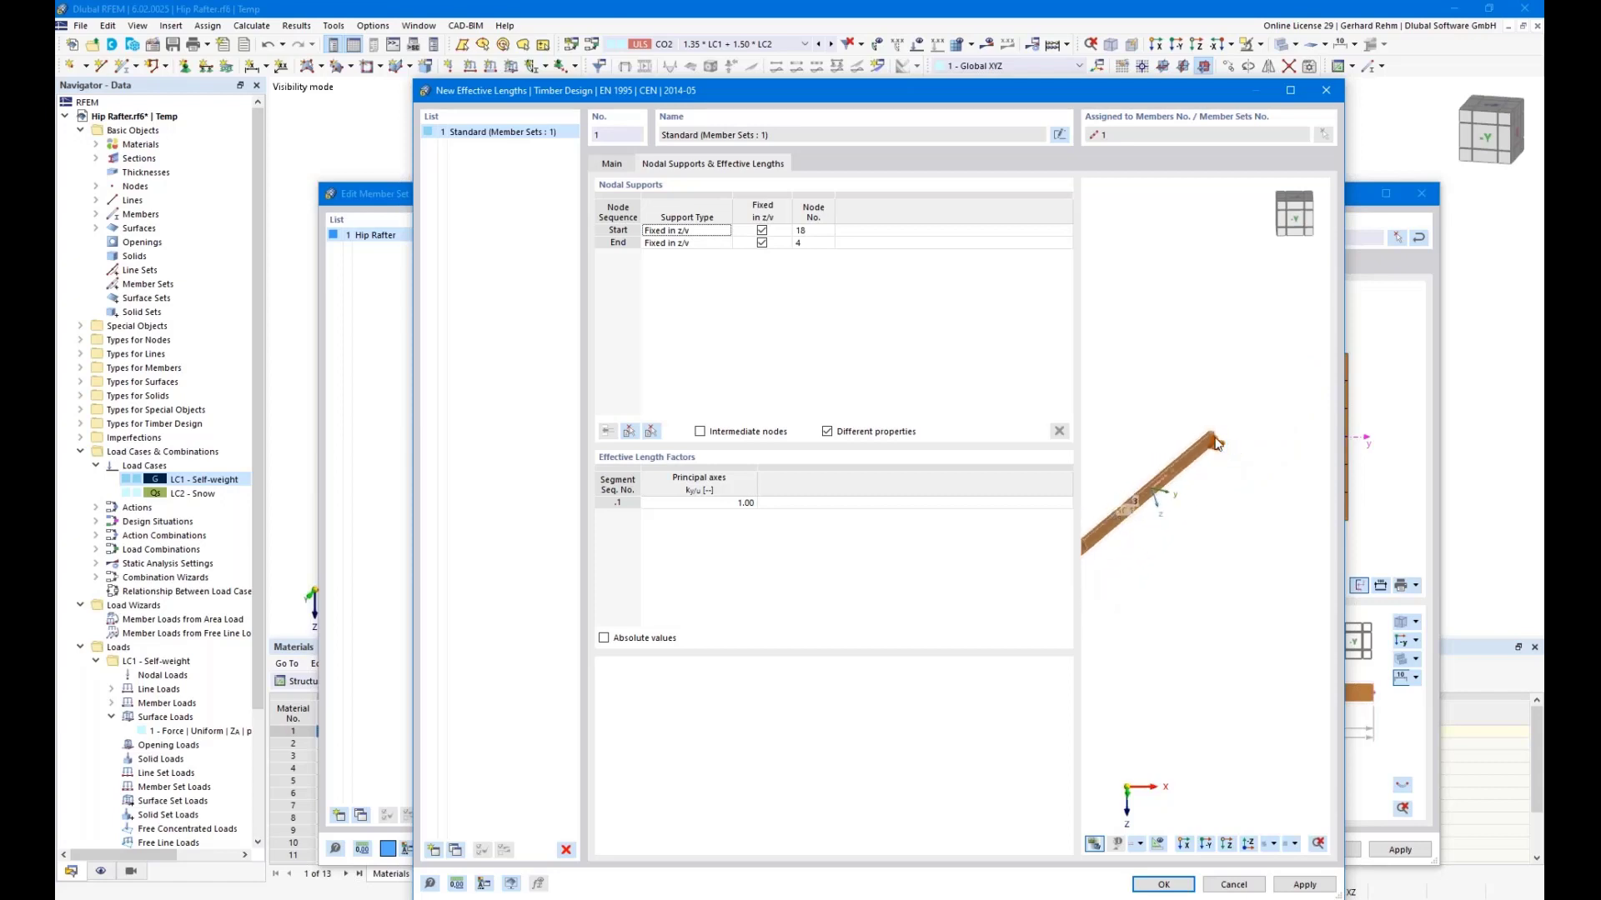
pyautogui.moveTo(1174, 602); pyautogui.dragTo(1241, 562, button='middle')
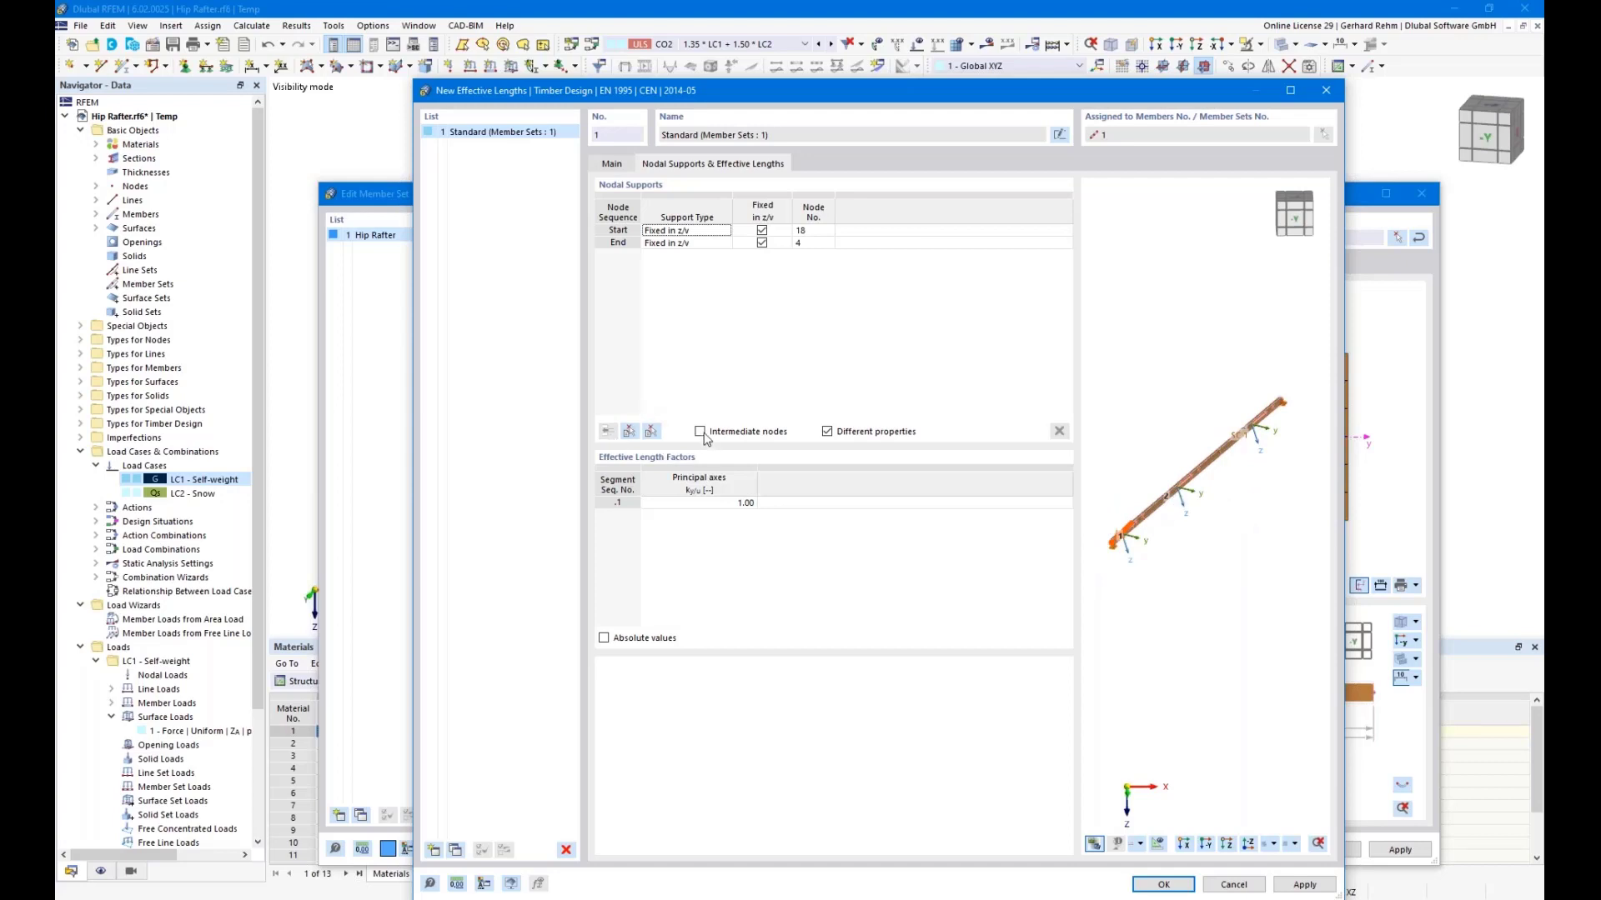
pyautogui.click(700, 432)
pyautogui.click(609, 431)
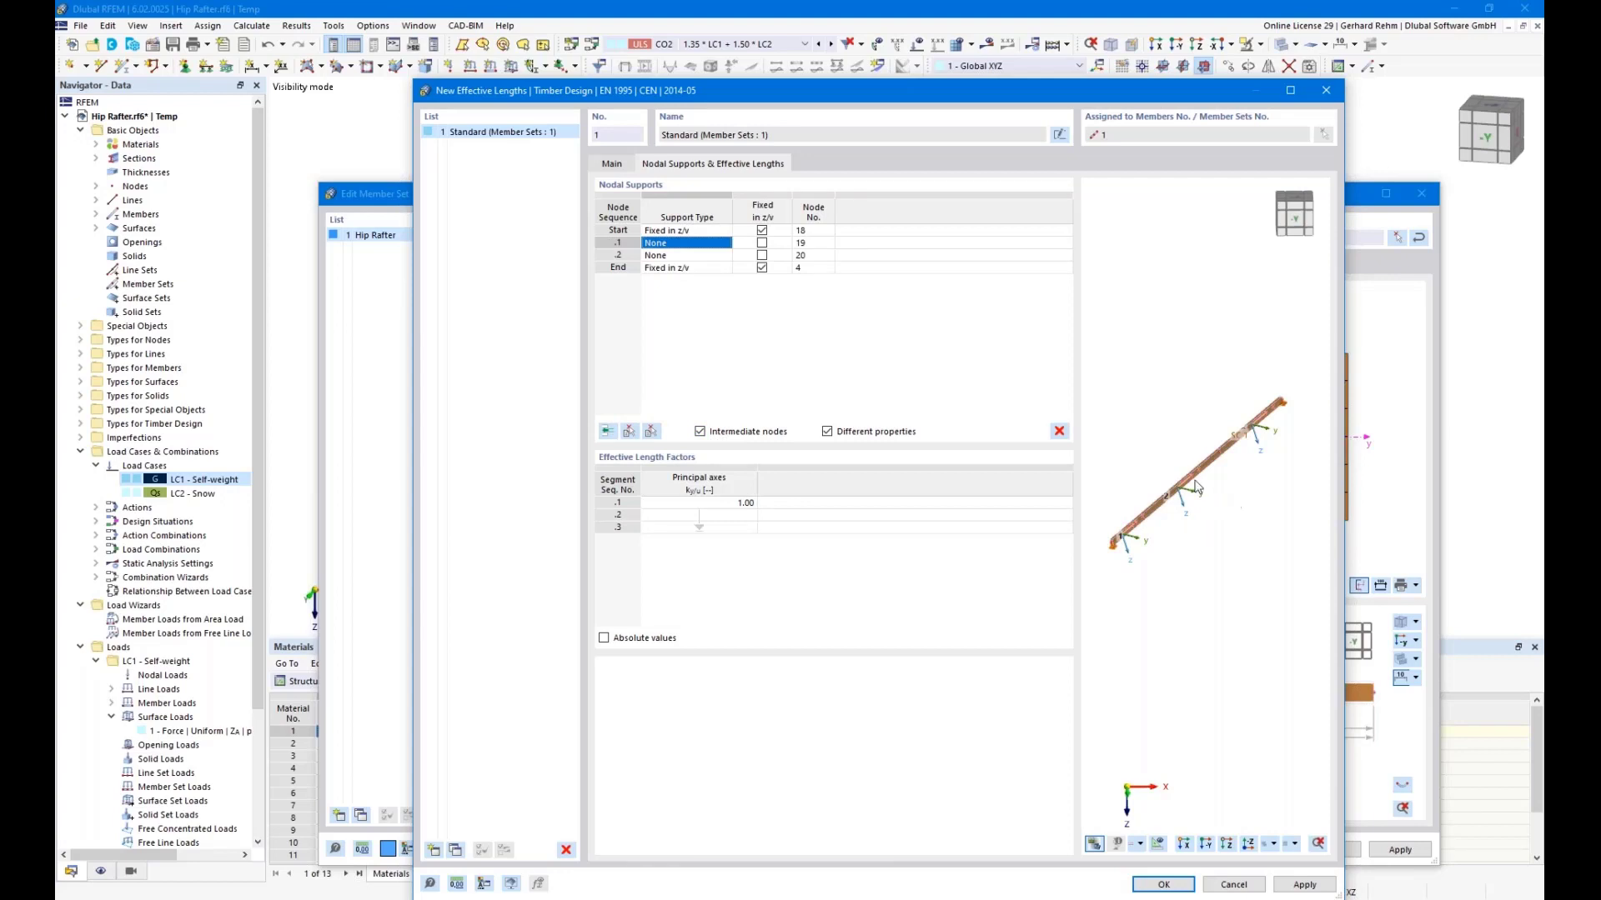
pyautogui.click(761, 243)
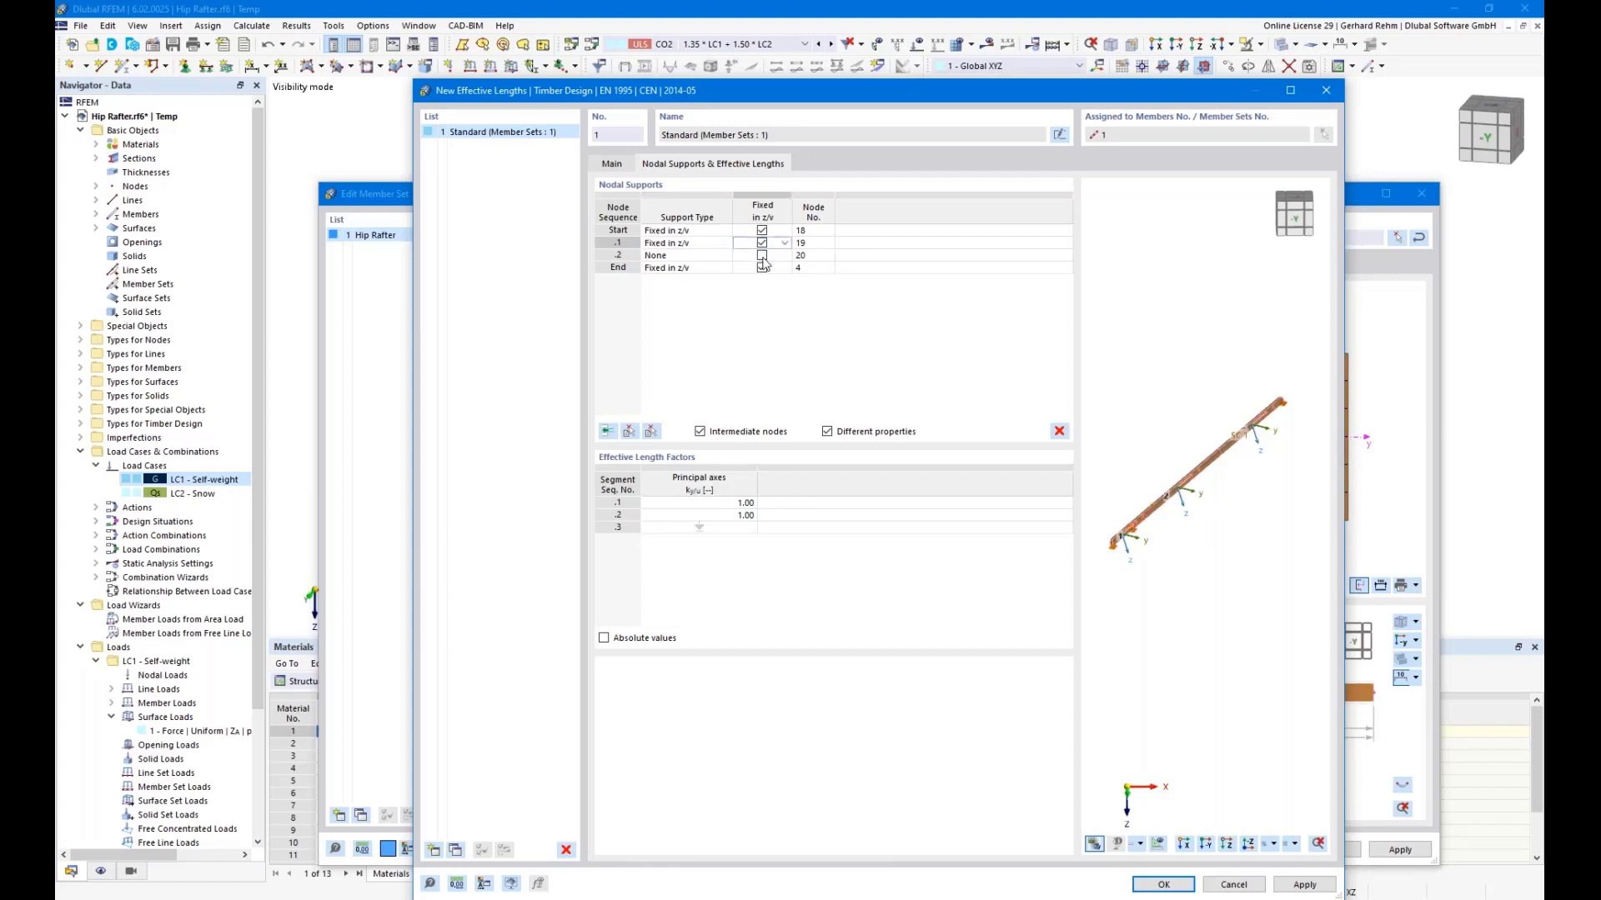
pyautogui.click(762, 255)
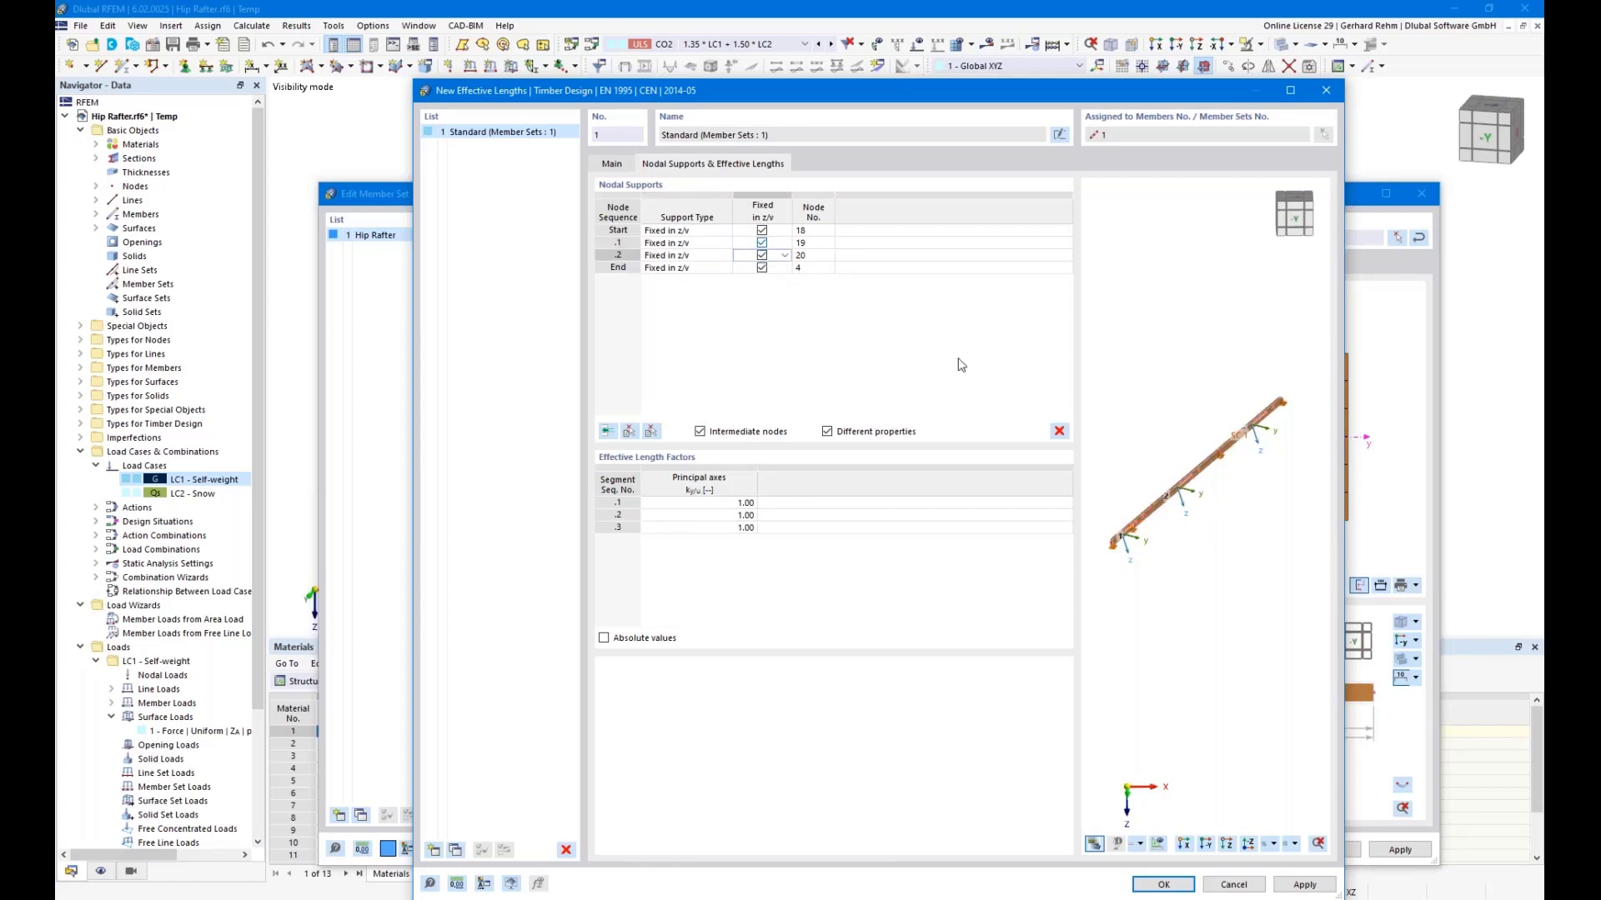
# Set the support type of the start node 18 at the rafter's cantilevered eaves end to None.
pyautogui.scroll(3, 1118, 558)
pyautogui.scroll(3, 1168, 563)
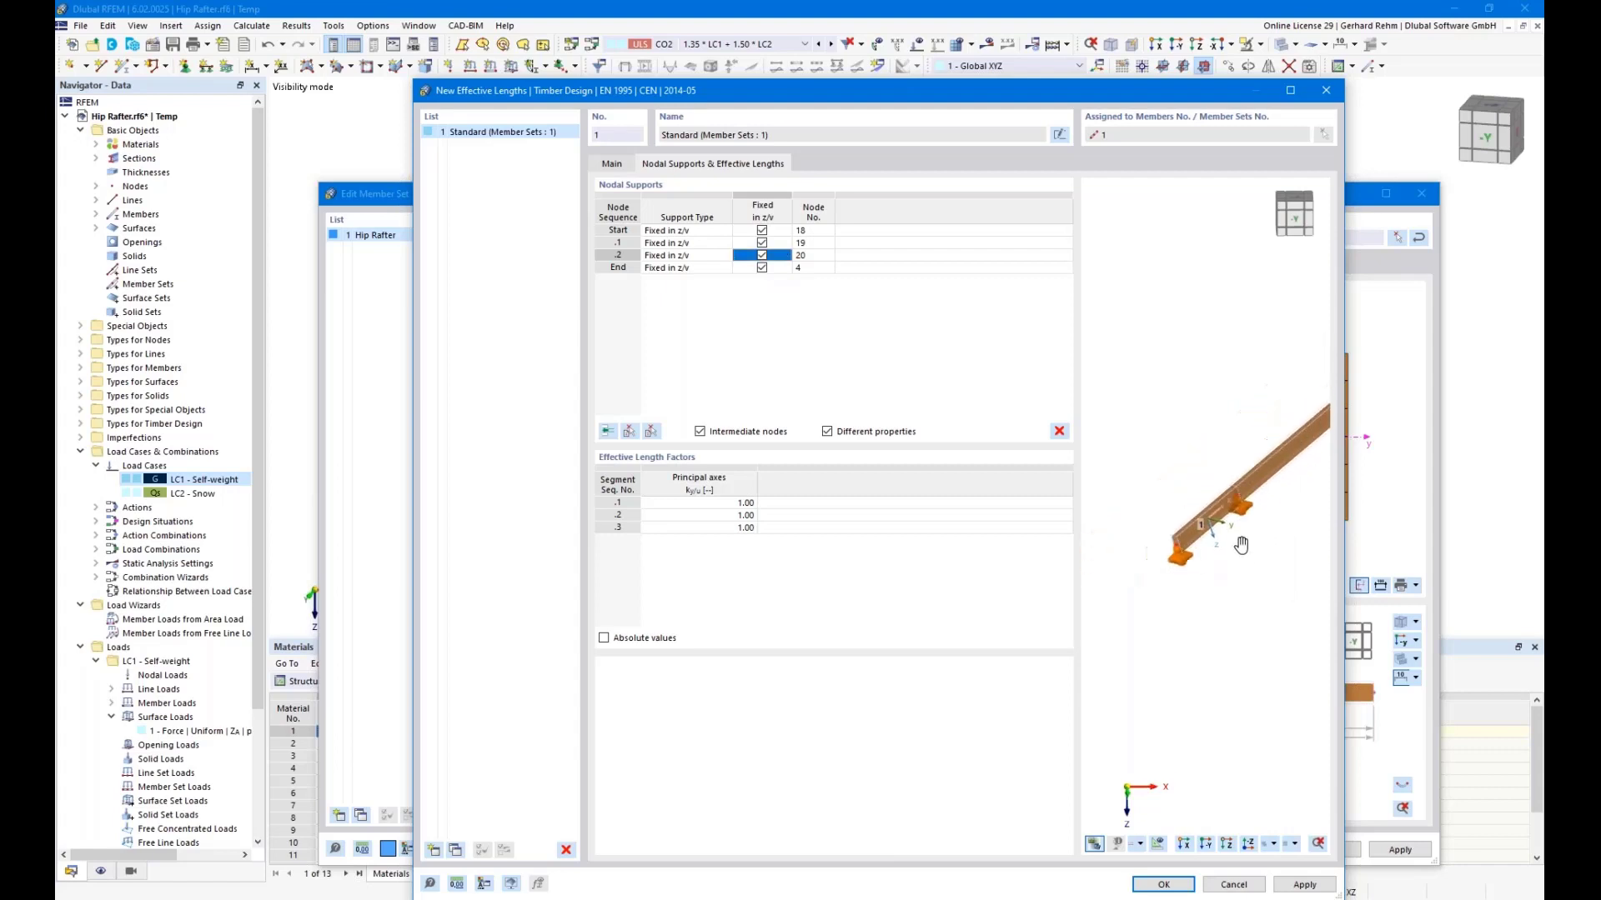
pyautogui.click(667, 230)
pyautogui.click(667, 230)
pyautogui.click(654, 241)
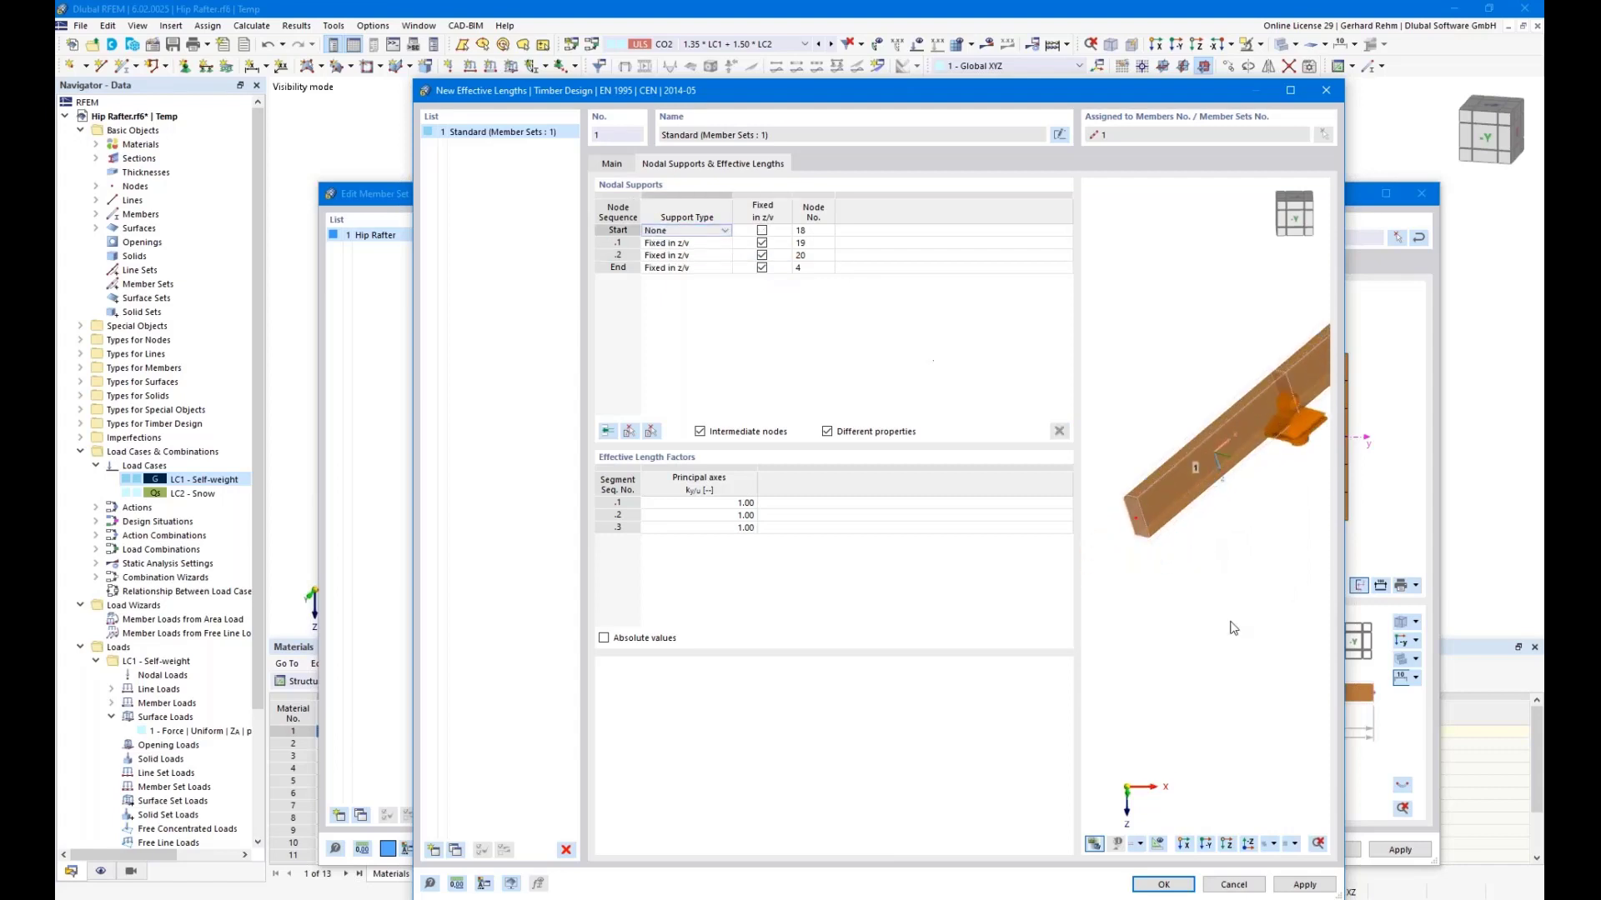
pyautogui.scroll(-3, 1209, 602)
pyautogui.moveTo(1219, 592); pyautogui.dragTo(1146, 632, button='middle')
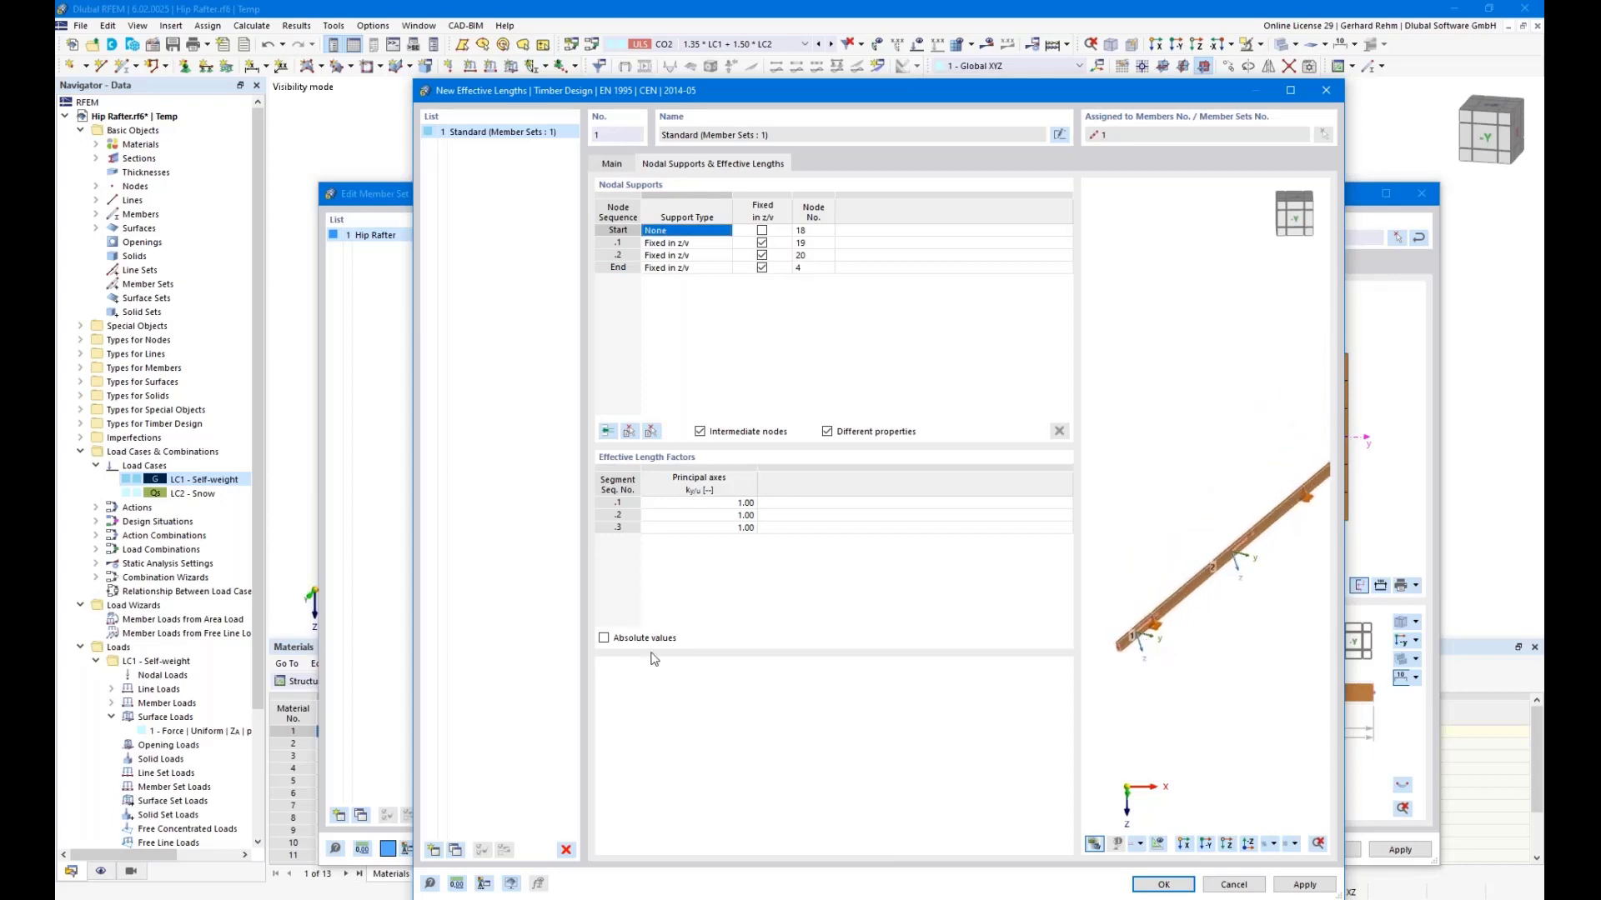
# Switch the effective length factors to absolute values and check the lengths of the three rafter segments.
pyautogui.click(603, 638)
pyautogui.click(718, 504)
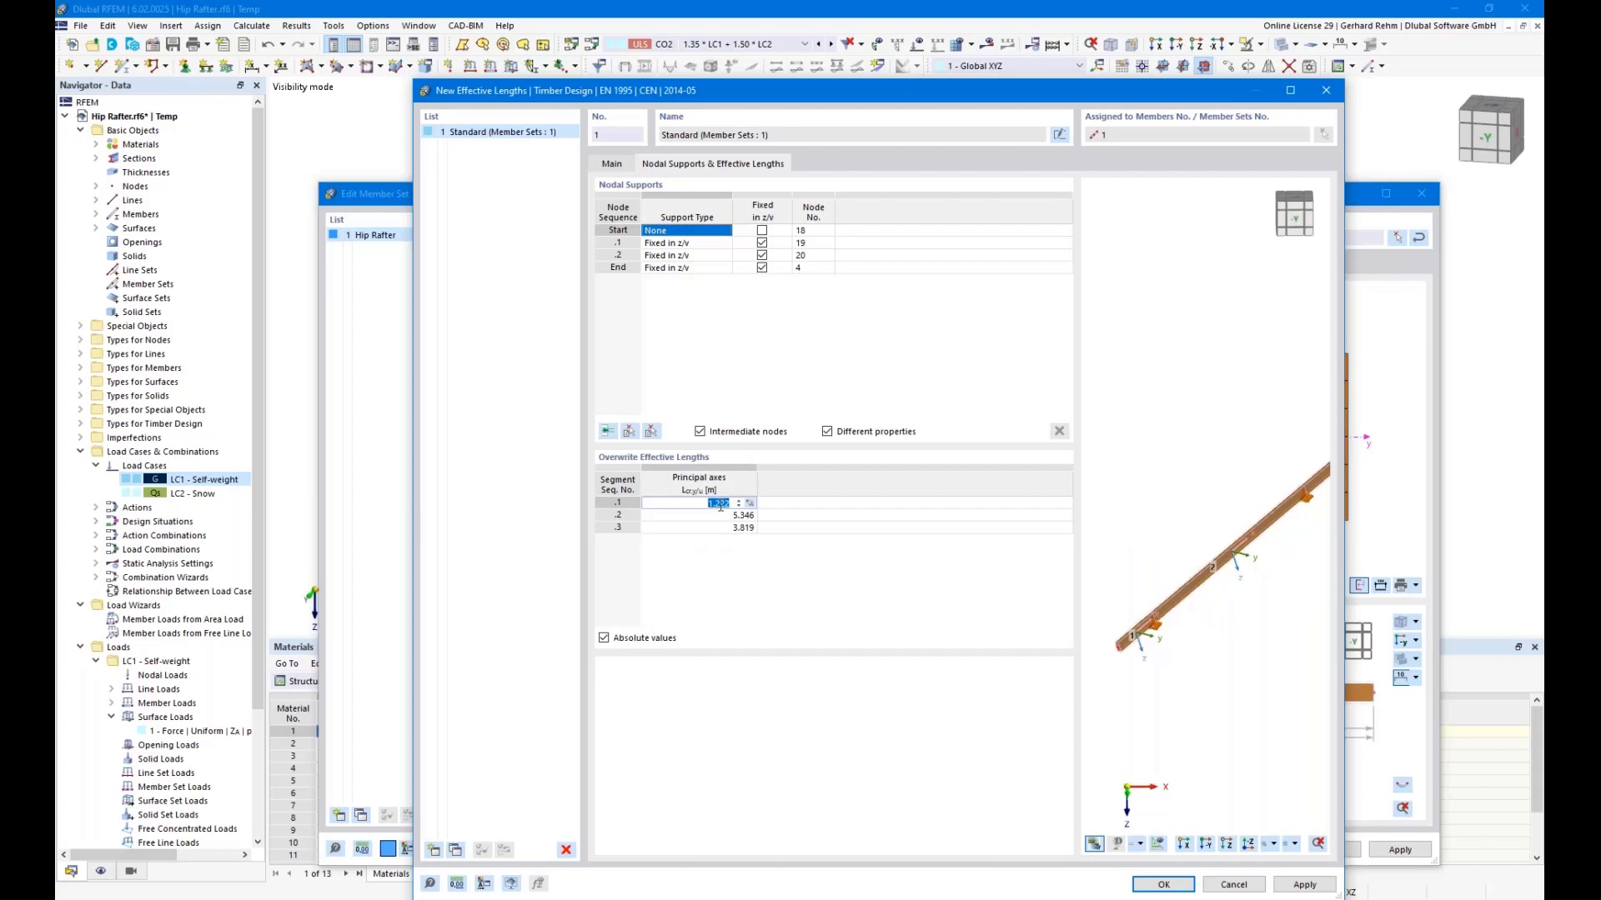
pyautogui.press('Down')
pyautogui.press('Down')
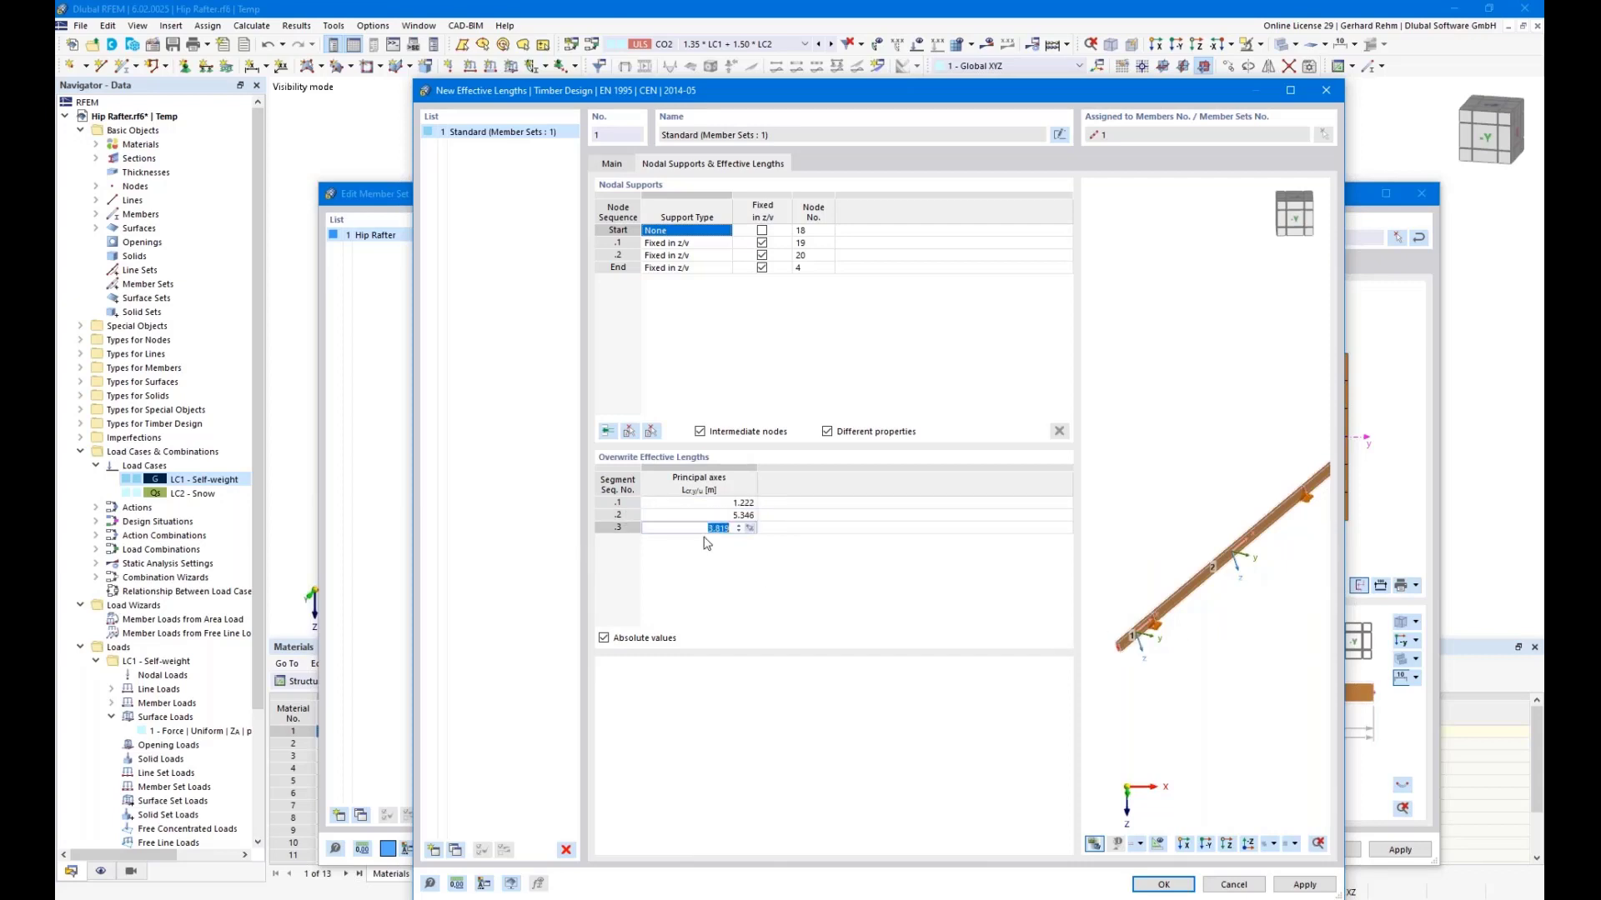
# Return to effective length factors, set segment 1 at the eaves cantilever to No Buckling, and accept the effective lengths.
pyautogui.click(604, 637)
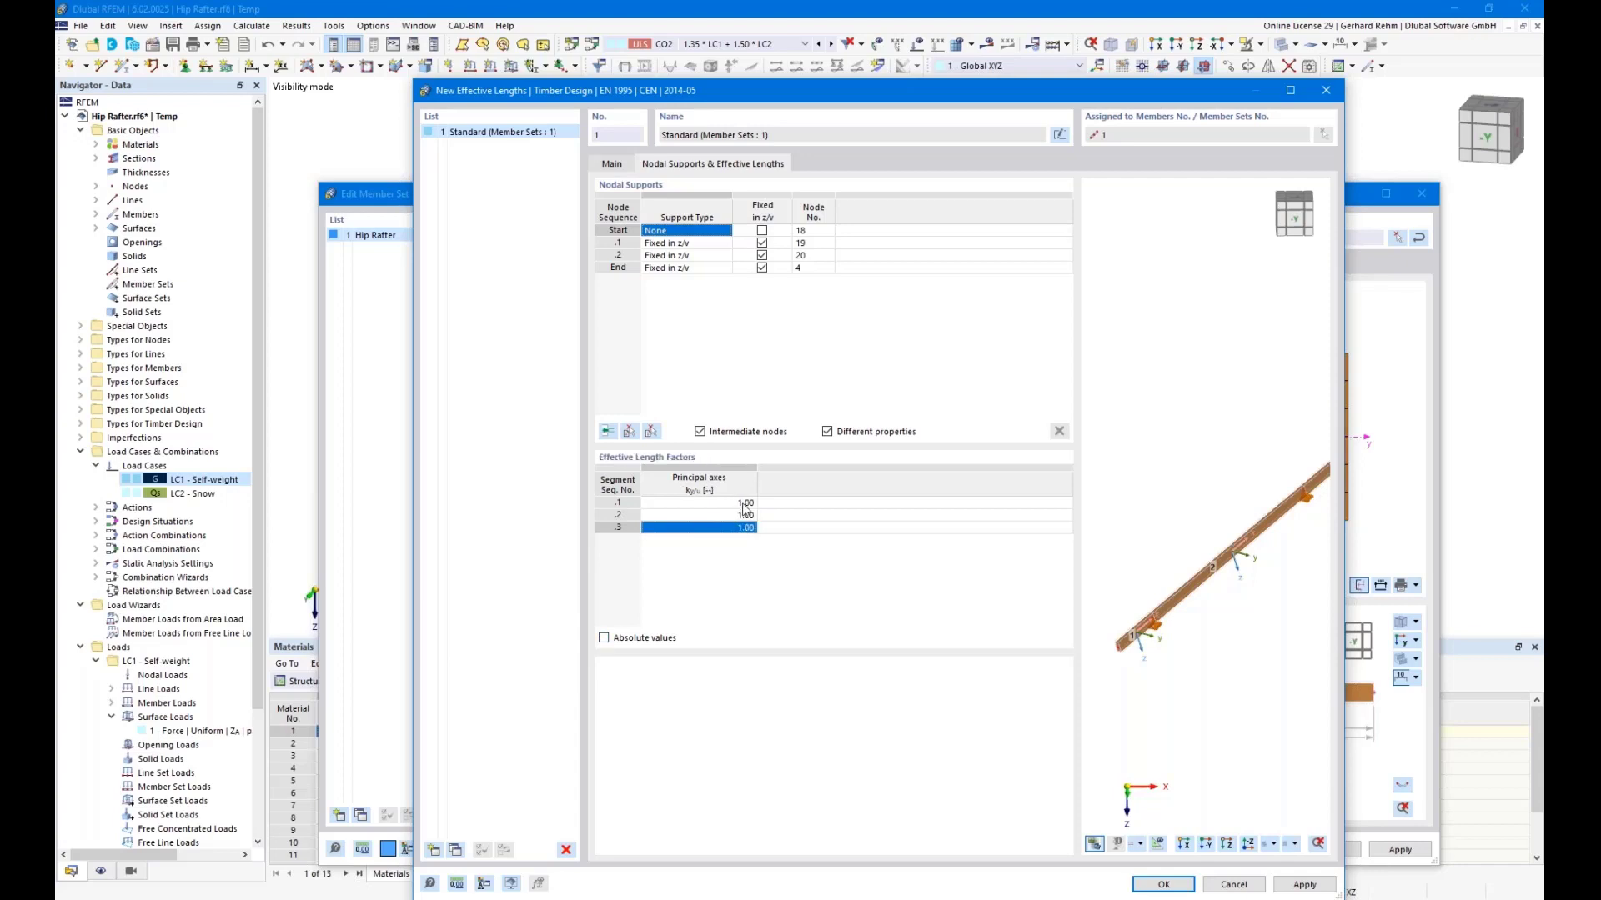
pyautogui.click(745, 504)
pyautogui.click(744, 504)
pyautogui.click(749, 504)
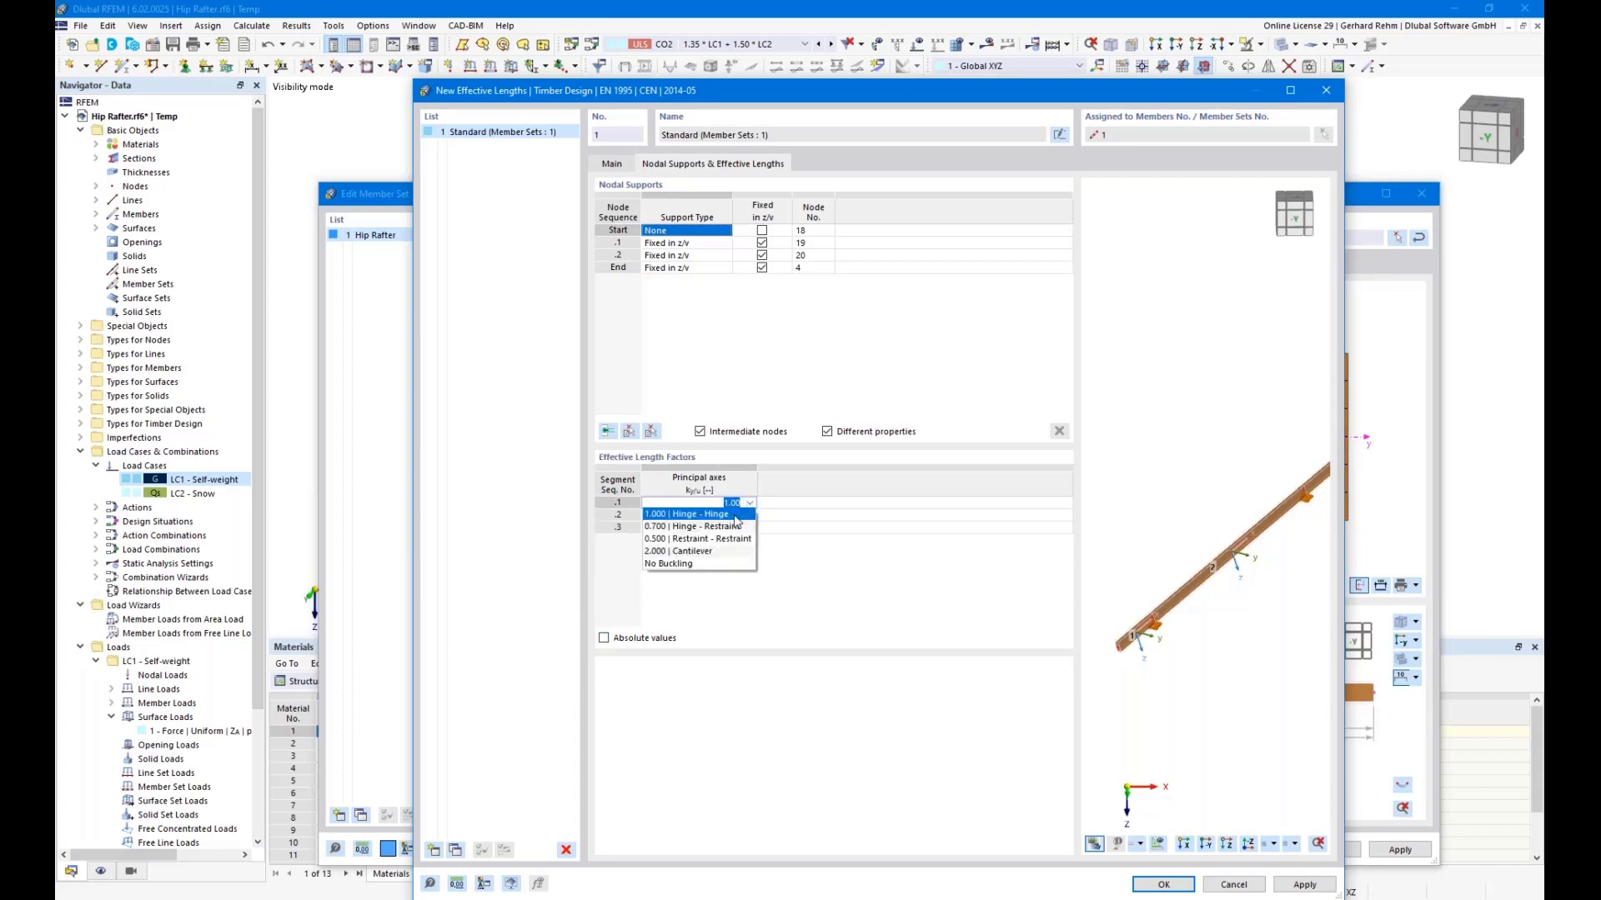
pyautogui.click(674, 564)
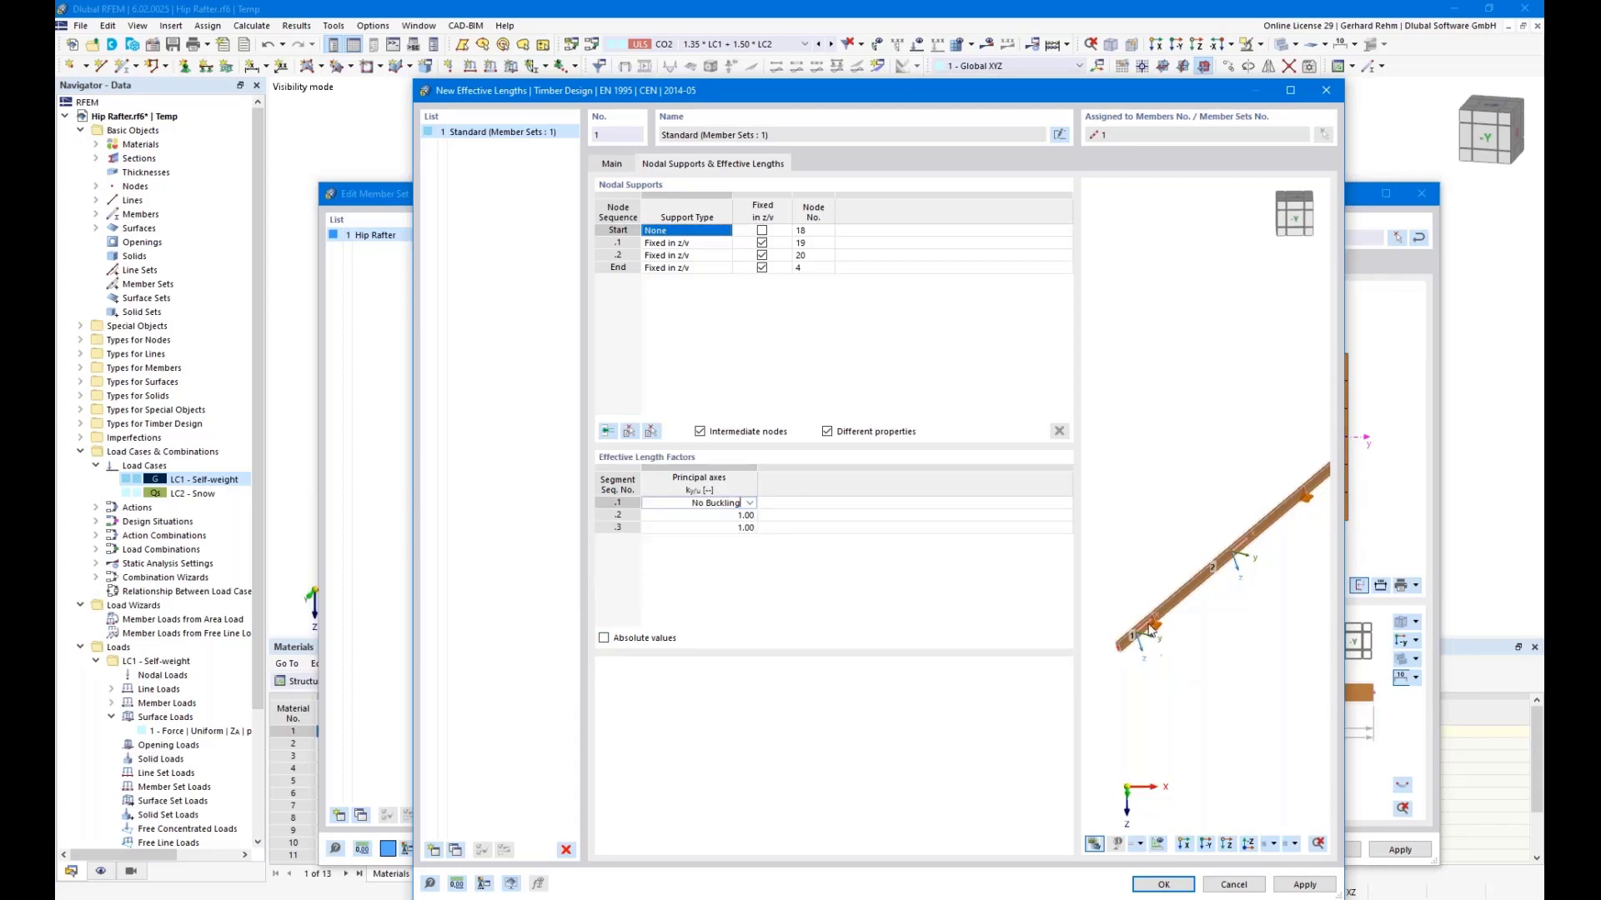
pyautogui.scroll(-1, 1134, 644)
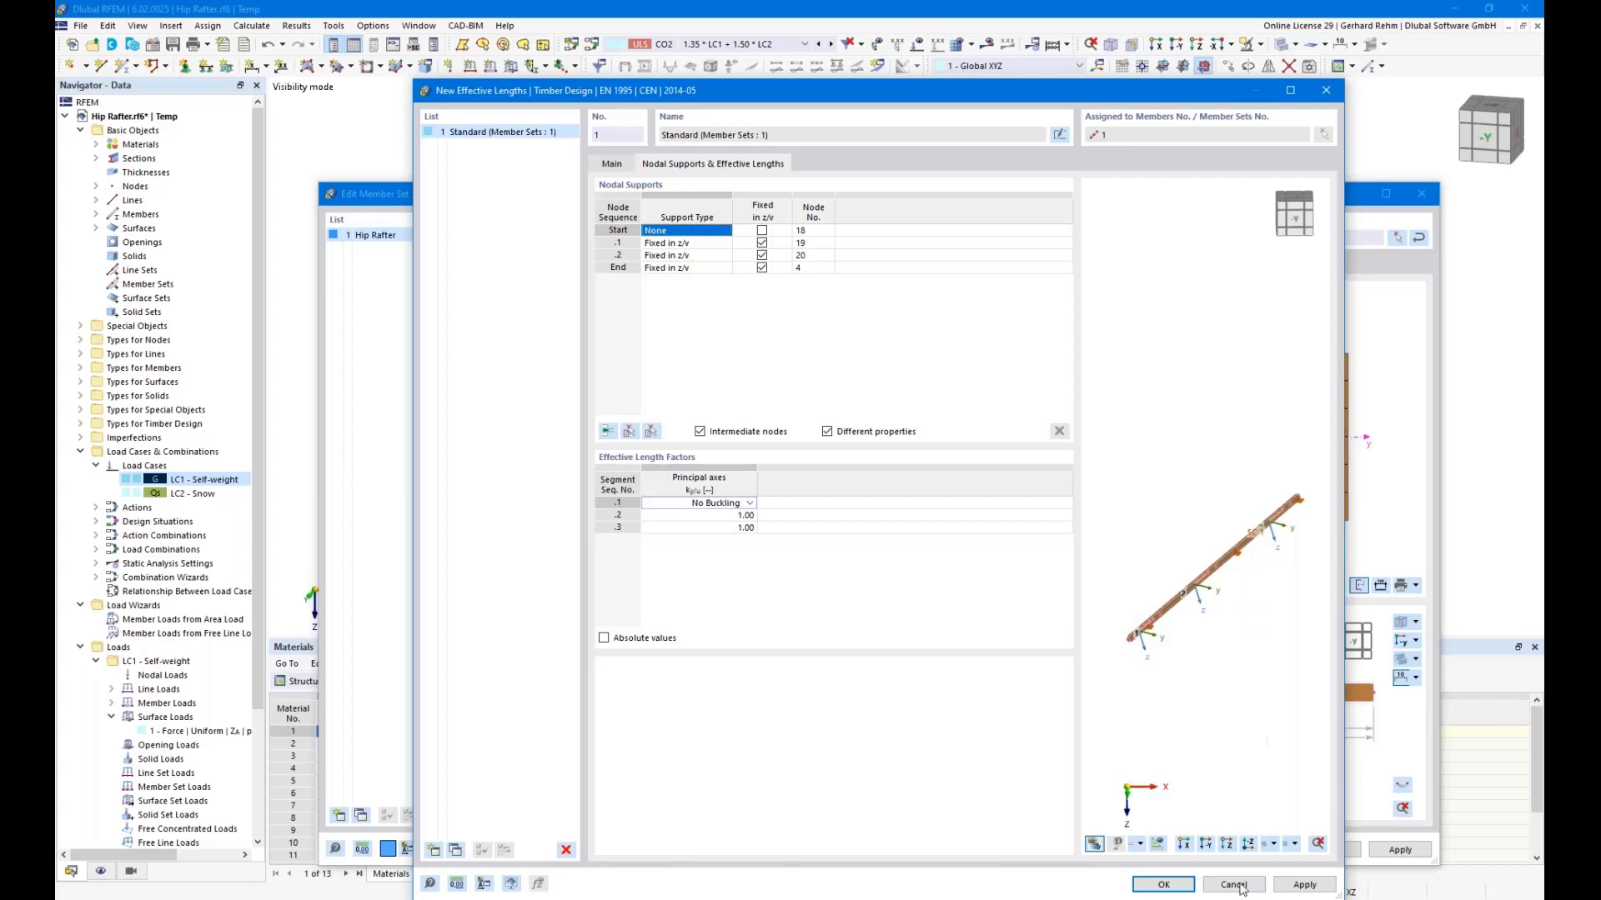
pyautogui.click(1163, 884)
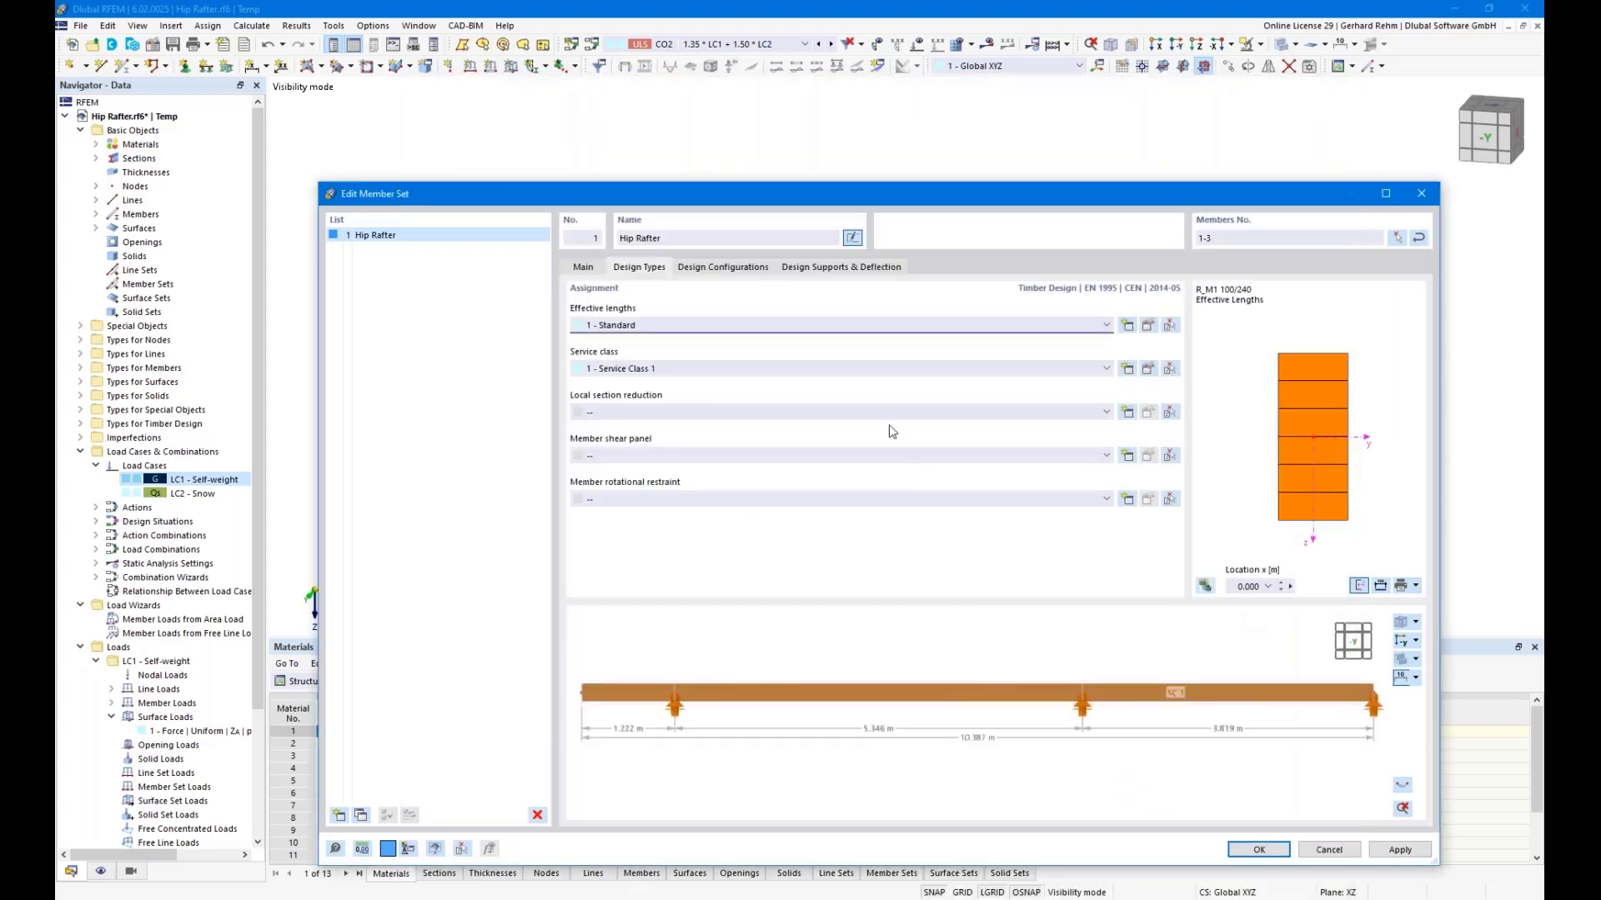
# Review the hip rafter's default ultimate configuration, including its stability parameters, and the deflection limits of the default serviceability configuration.
pyautogui.click(722, 268)
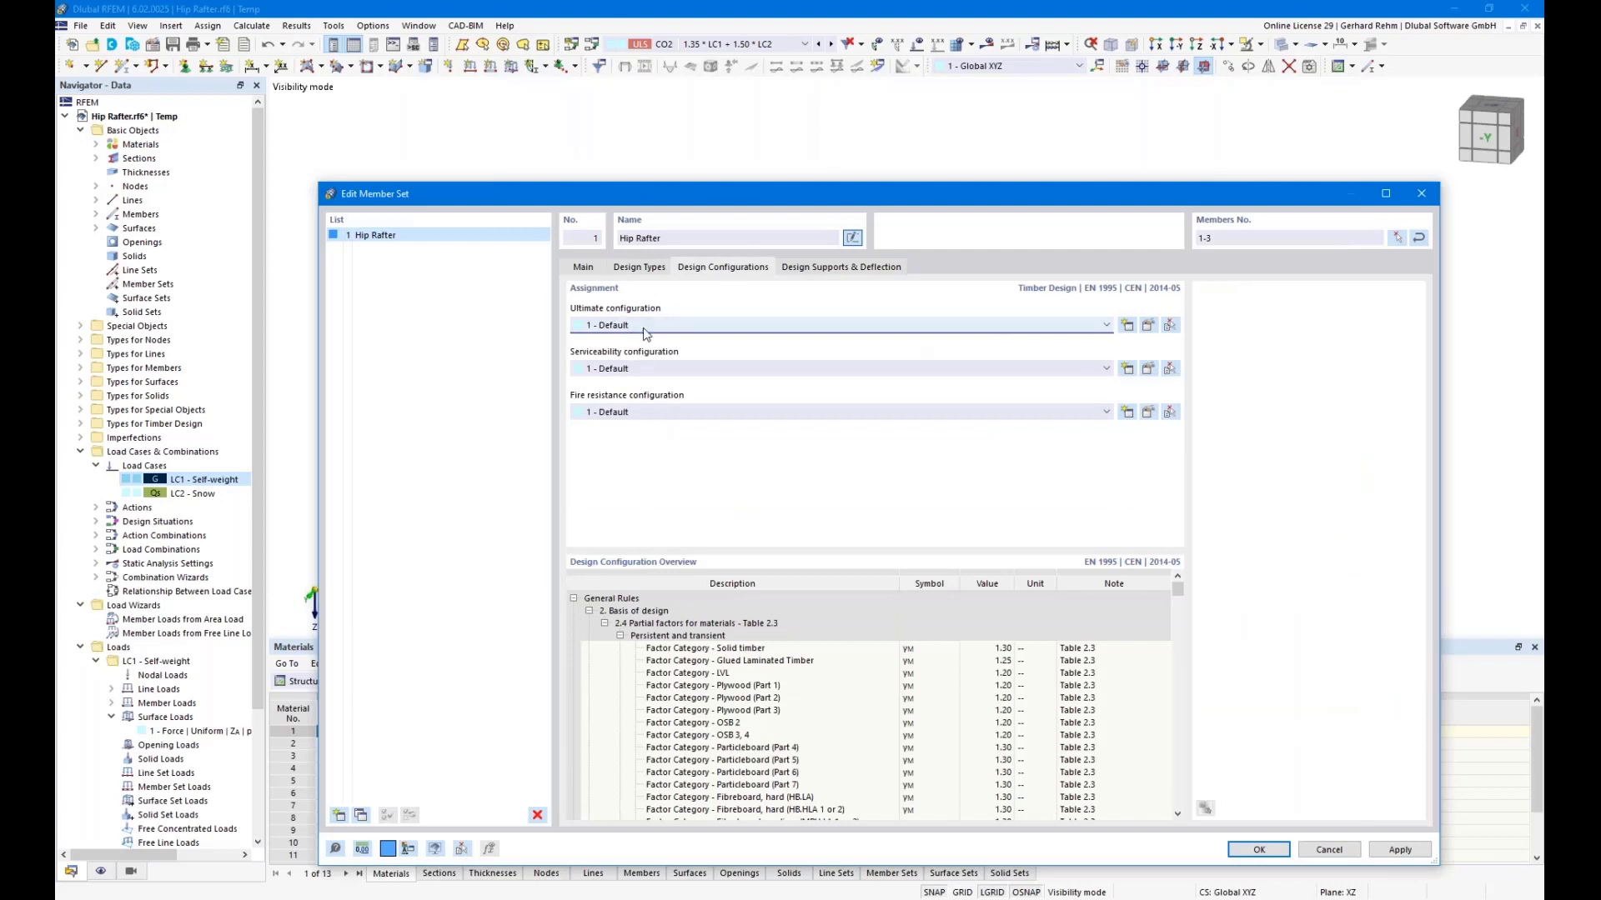
pyautogui.click(1147, 326)
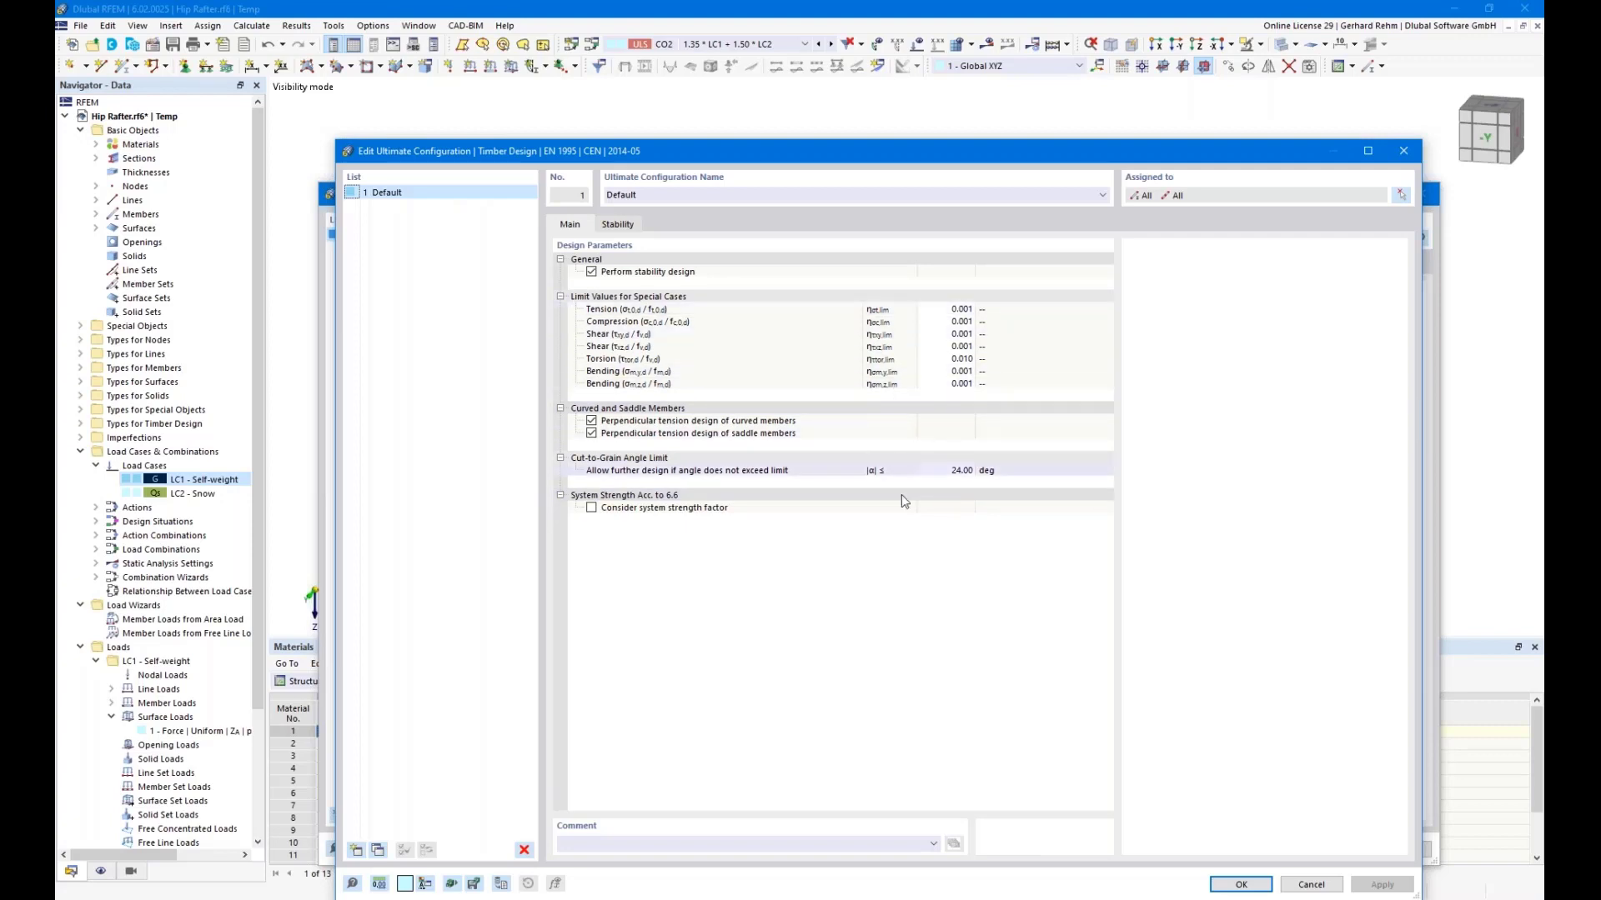
pyautogui.click(618, 224)
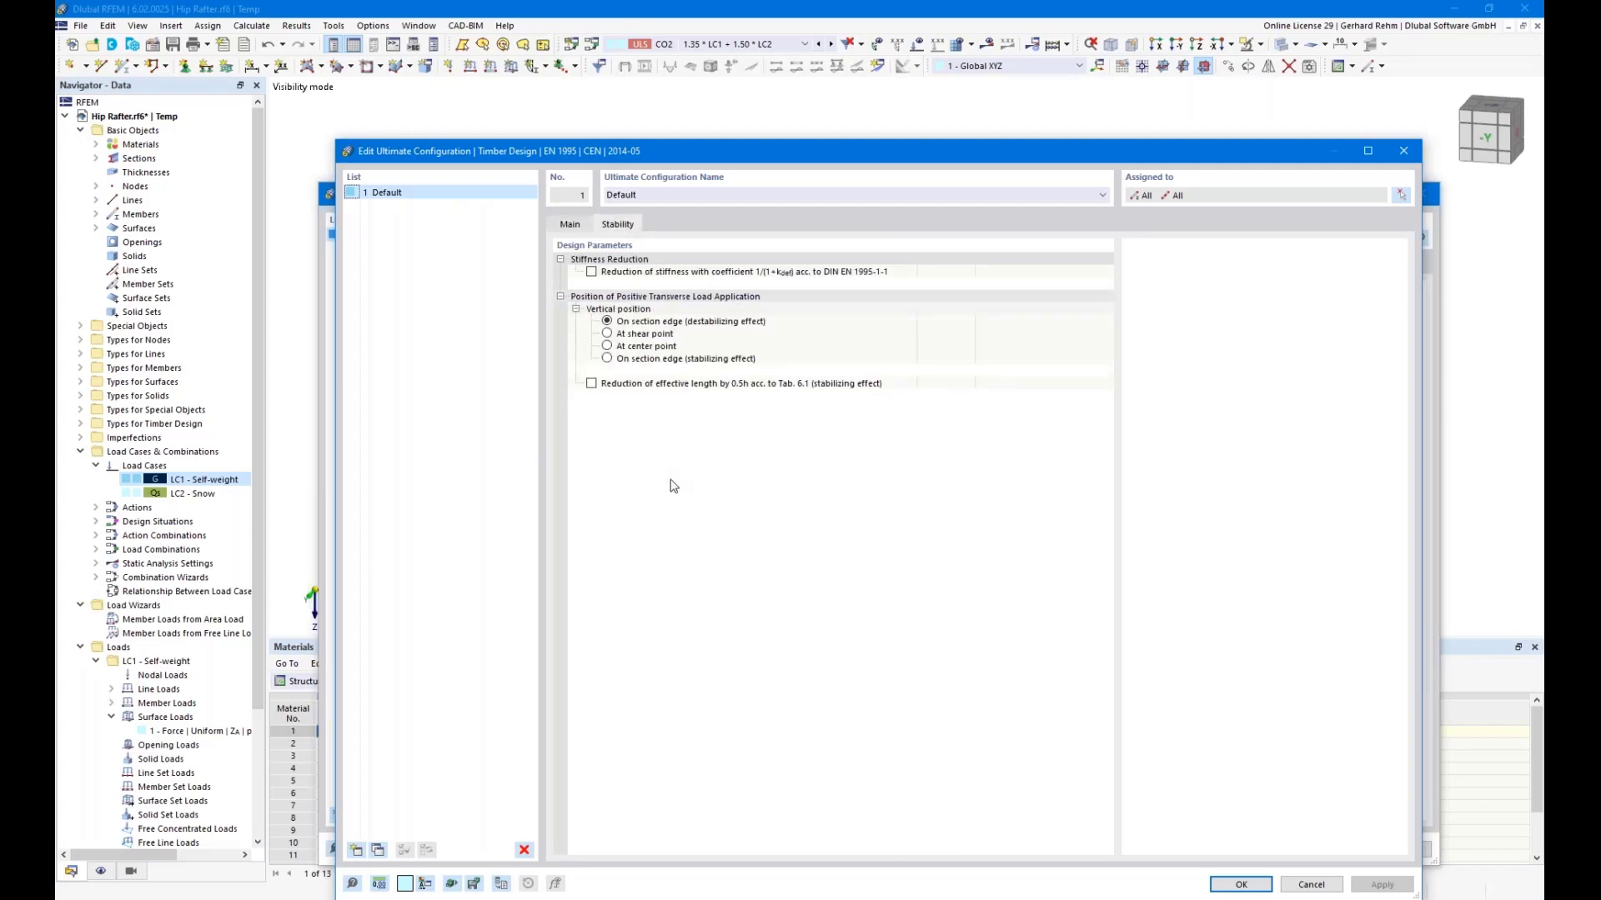
pyautogui.click(1308, 886)
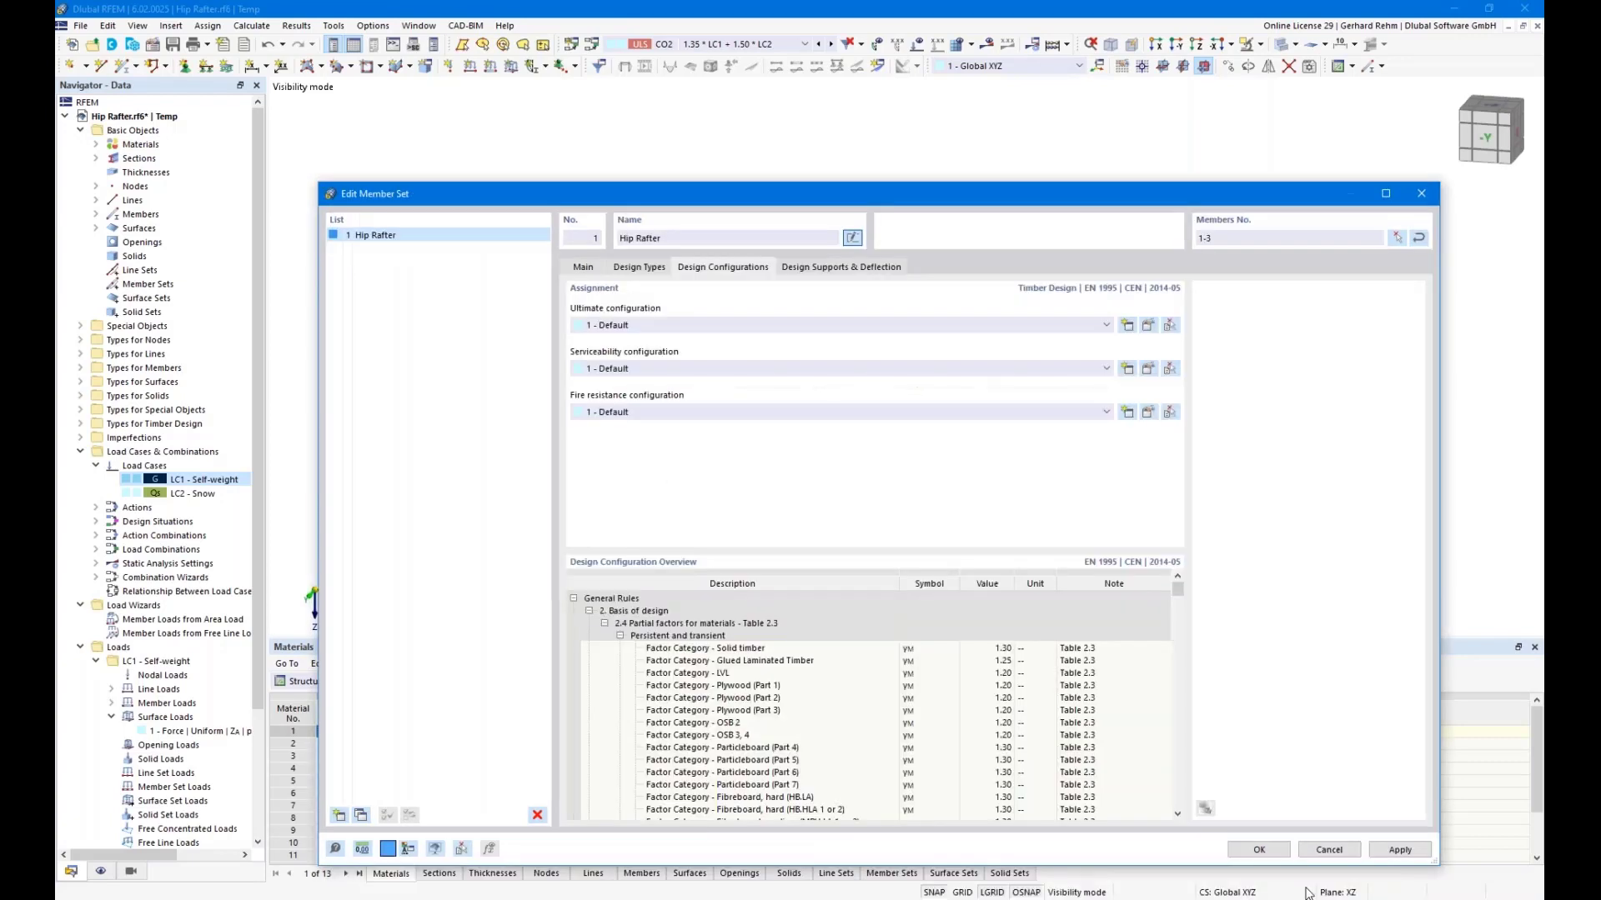
pyautogui.click(1148, 369)
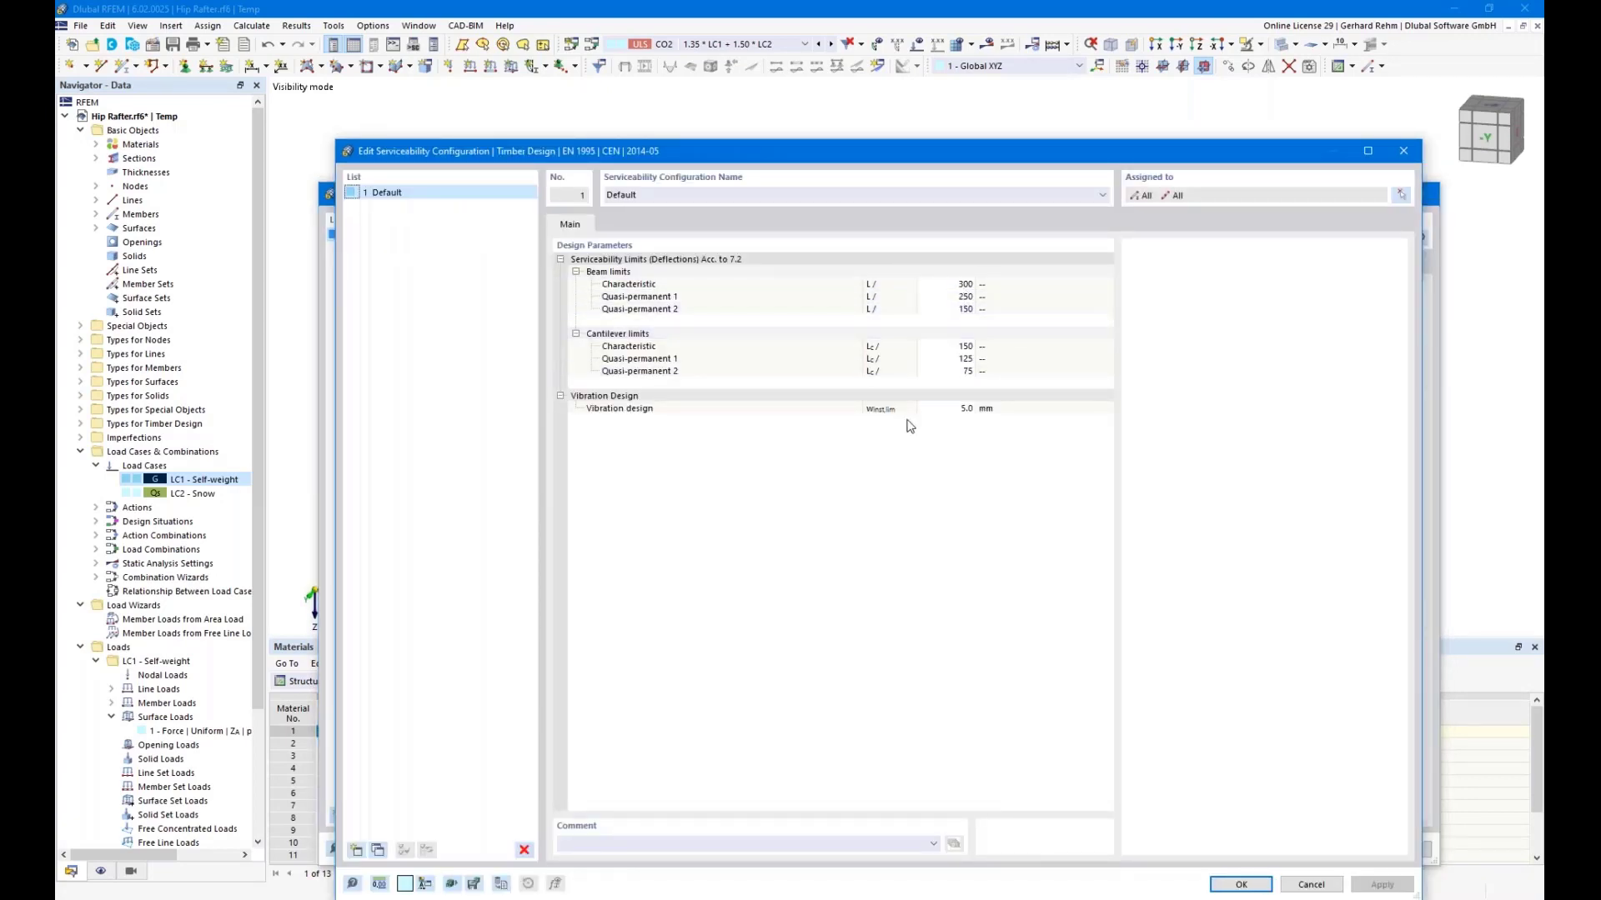
pyautogui.click(1310, 884)
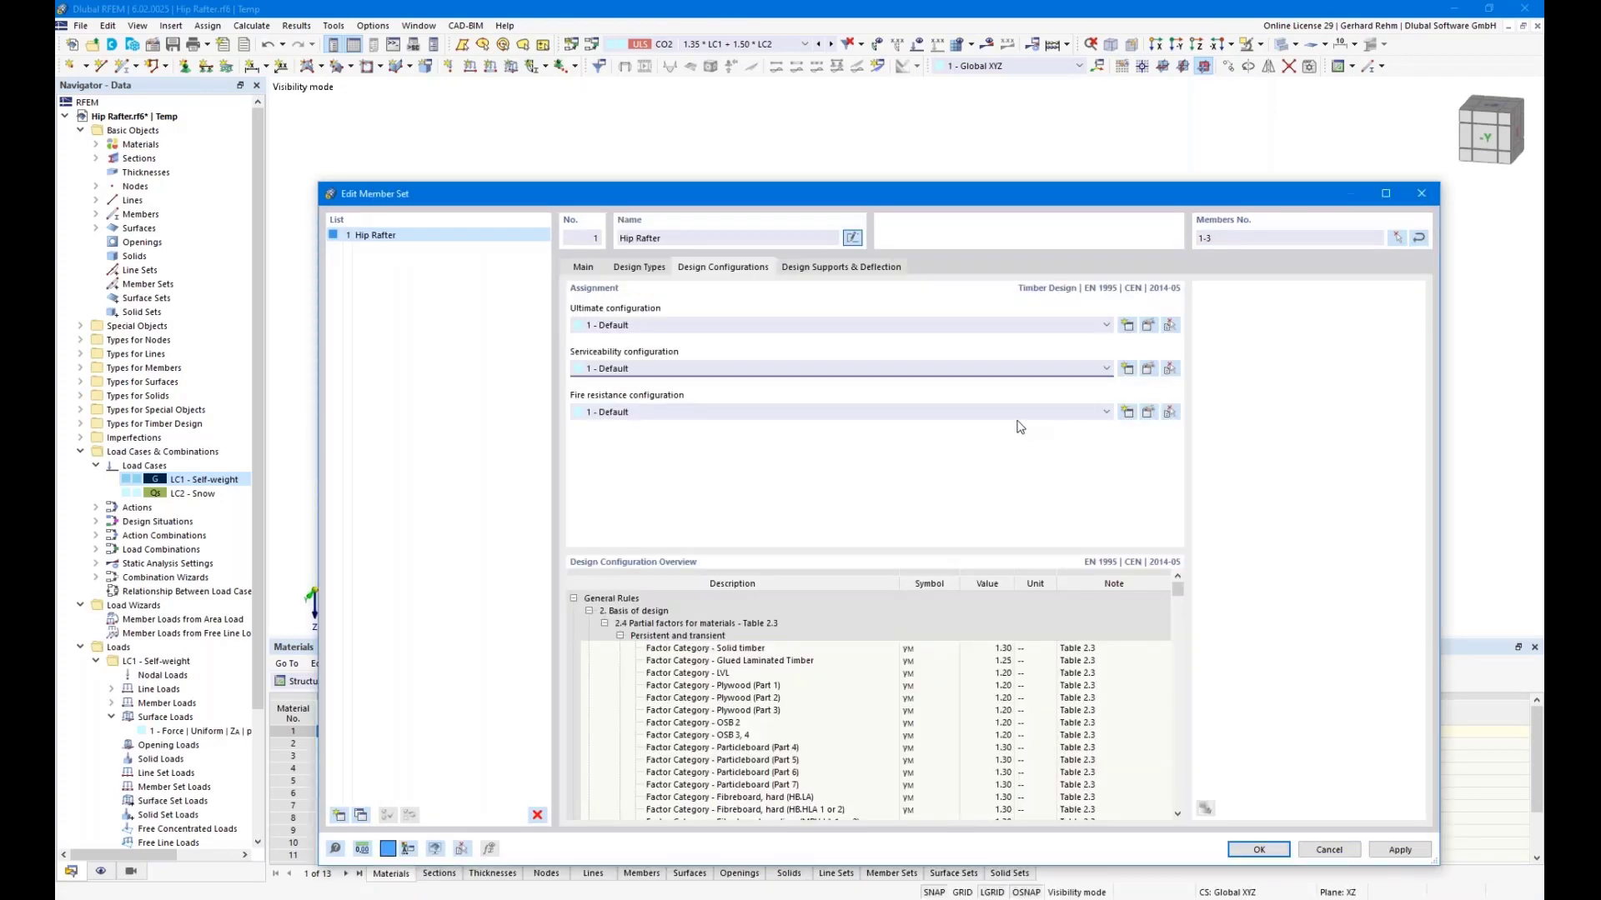
# Open the member set's design supports and deflection settings and read about the purpose of design supports in the online manual.
pyautogui.click(843, 268)
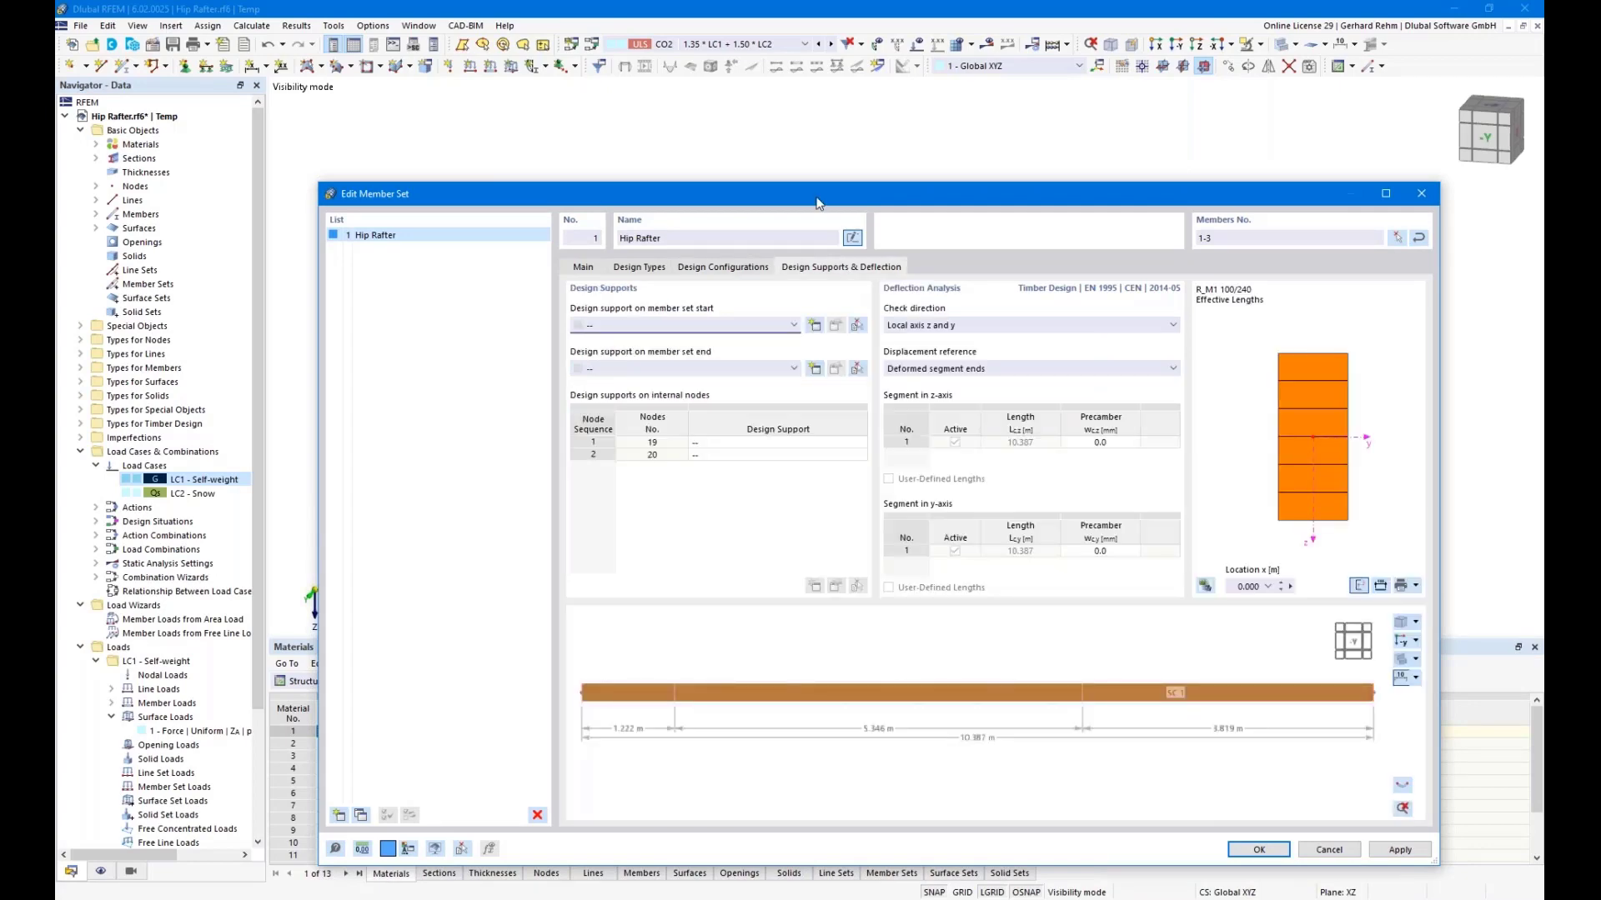
pyautogui.moveTo(816, 196); pyautogui.dragTo(764, 124)
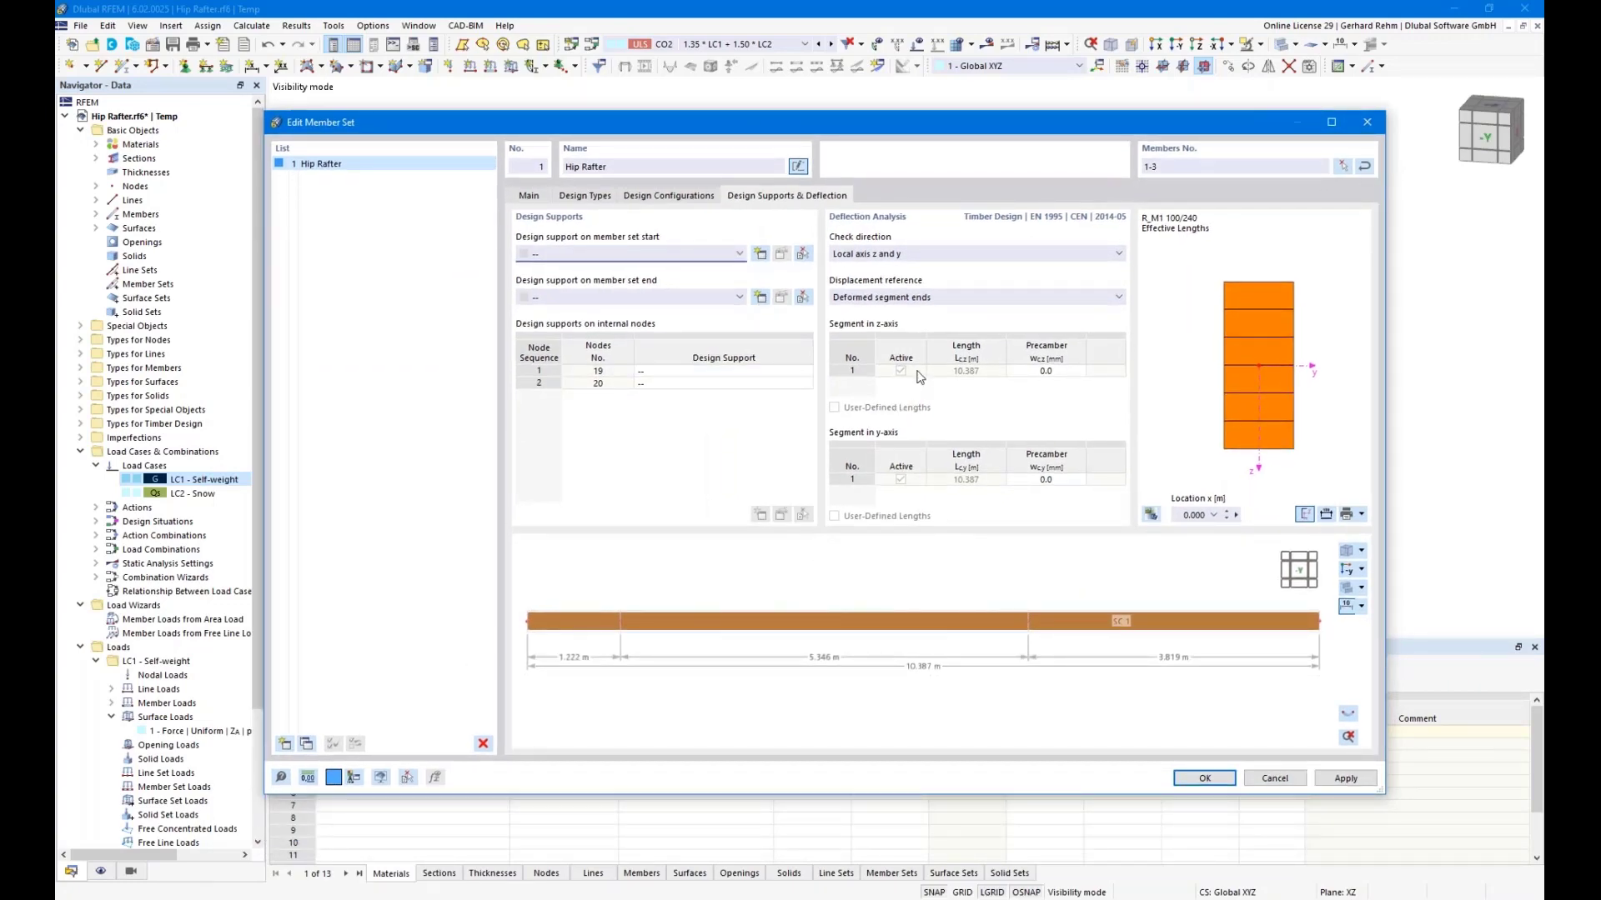
pyautogui.moveTo(911, 134); pyautogui.dragTo(971, 556)
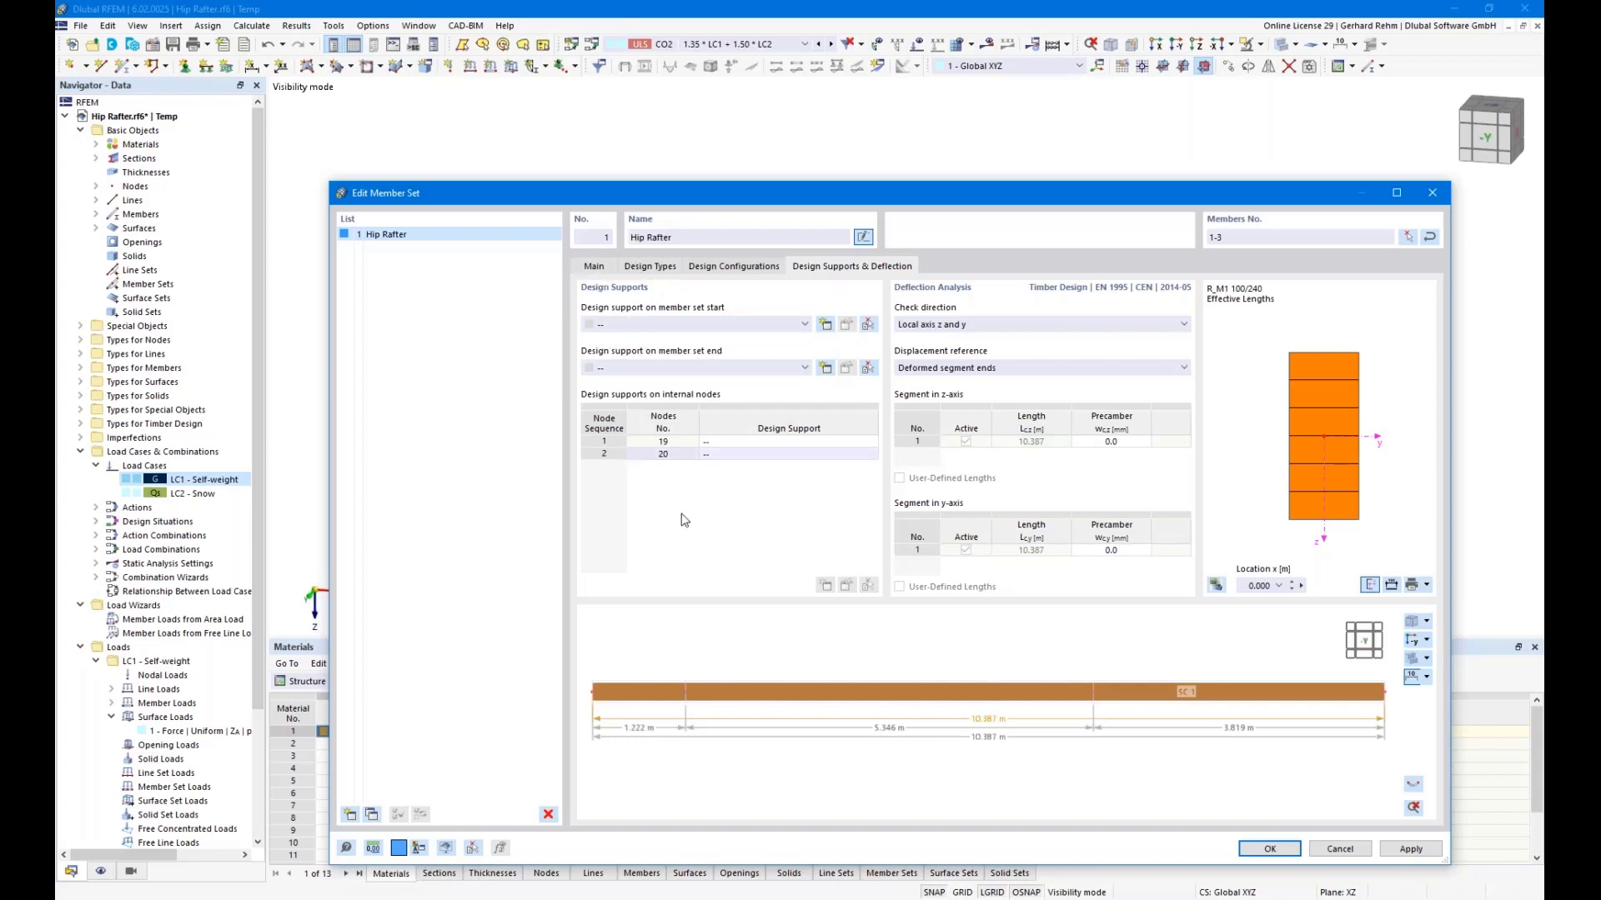
pyautogui.press('F1')
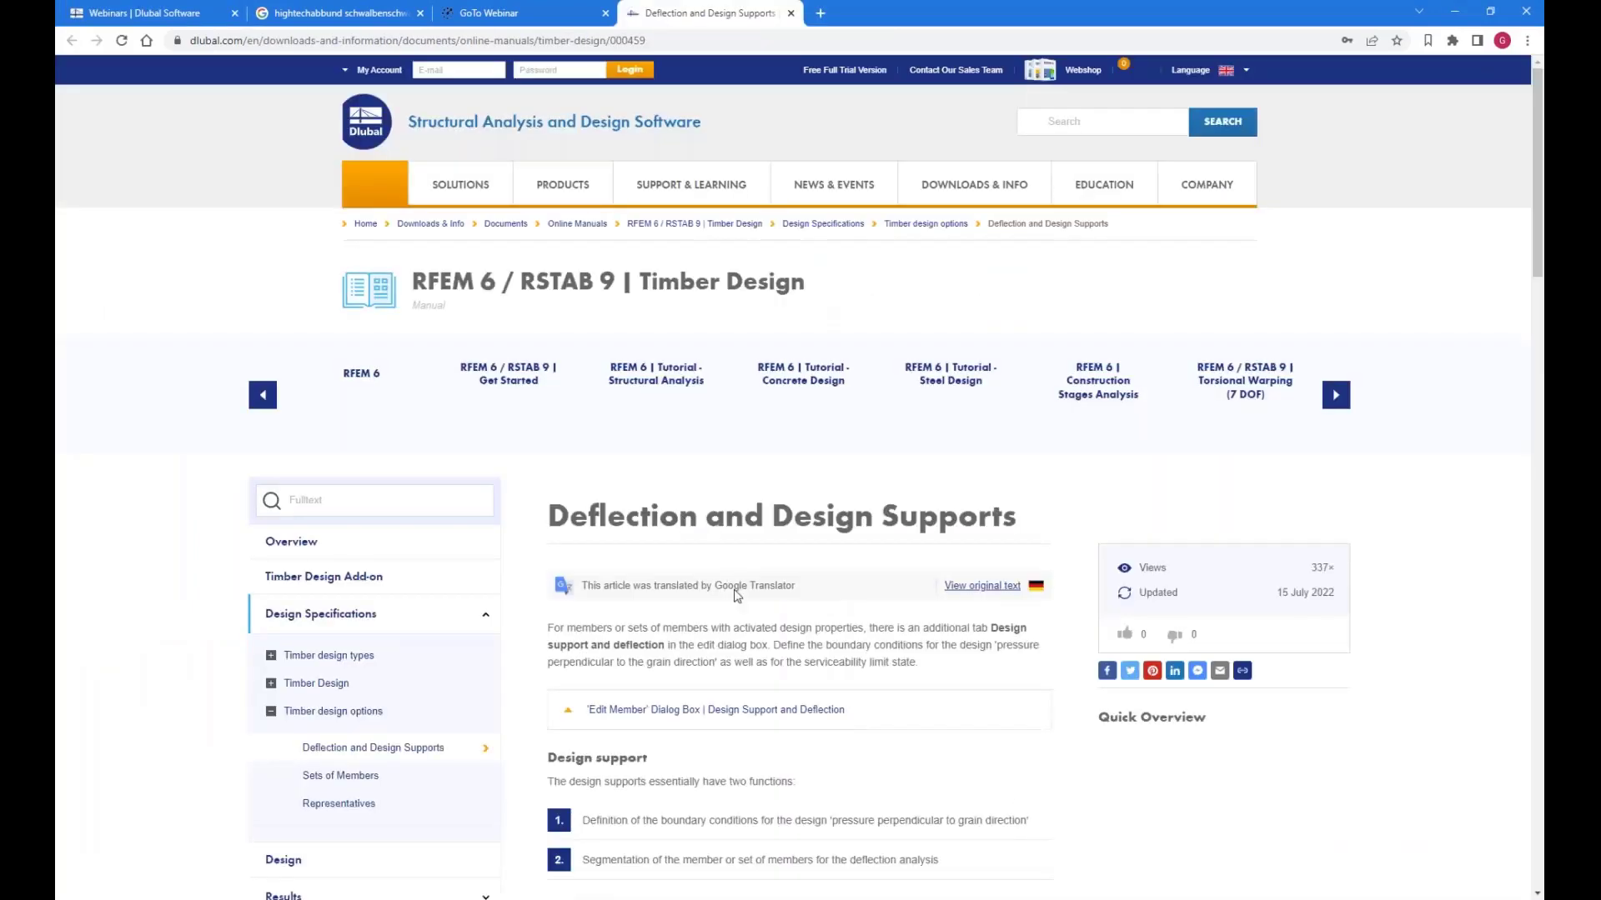
pyautogui.scroll(-4, 952, 641)
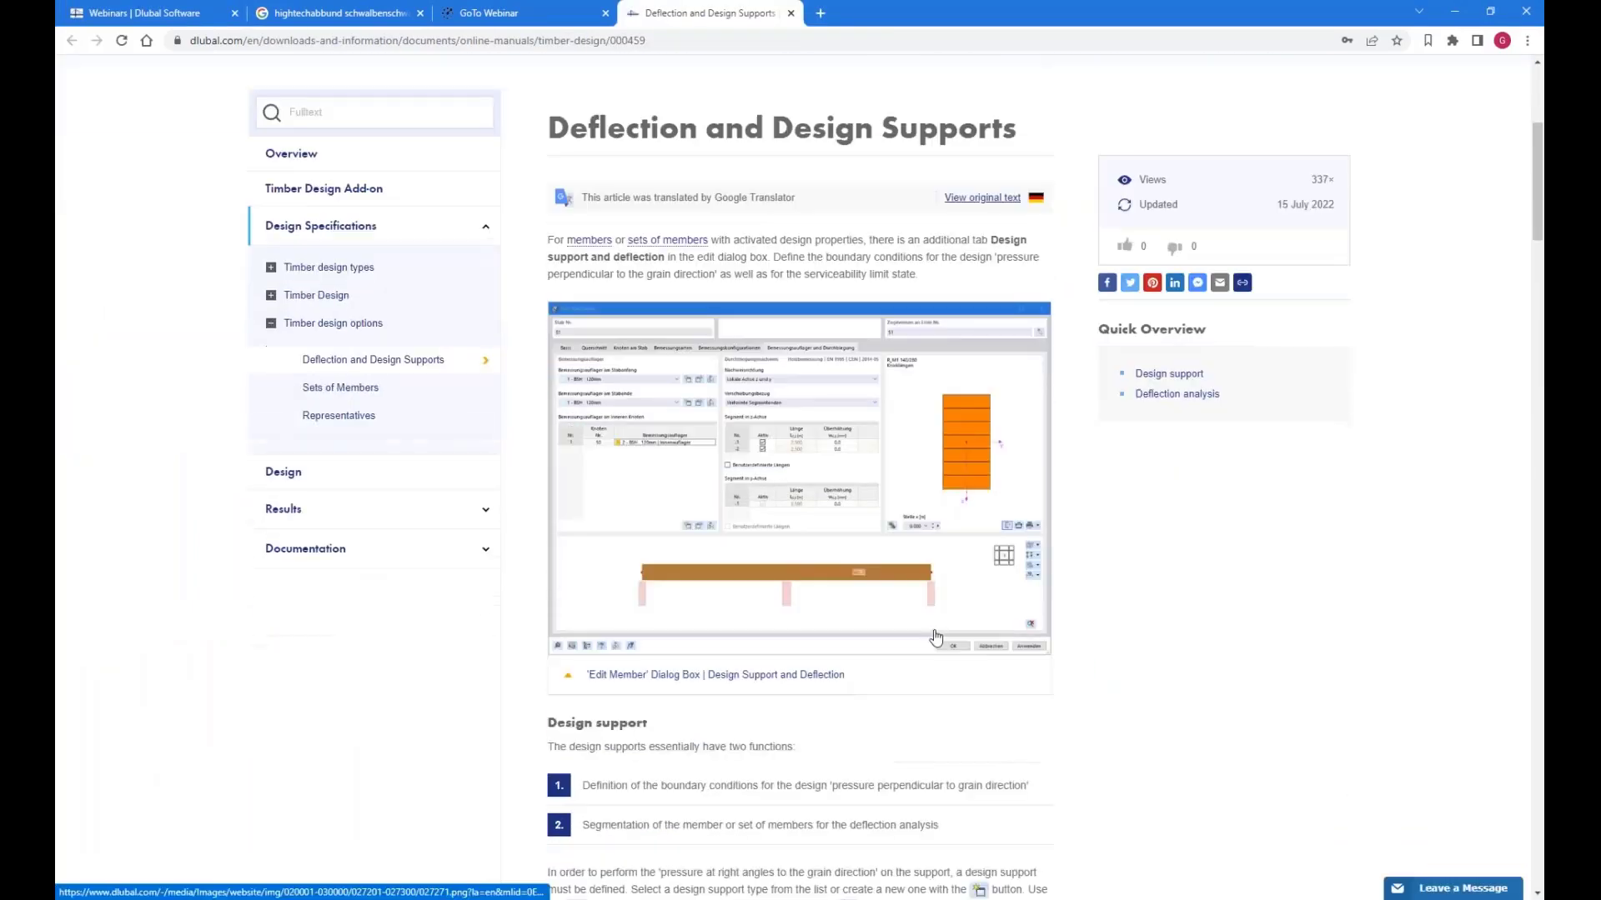
pyautogui.scroll(-3, 620, 345)
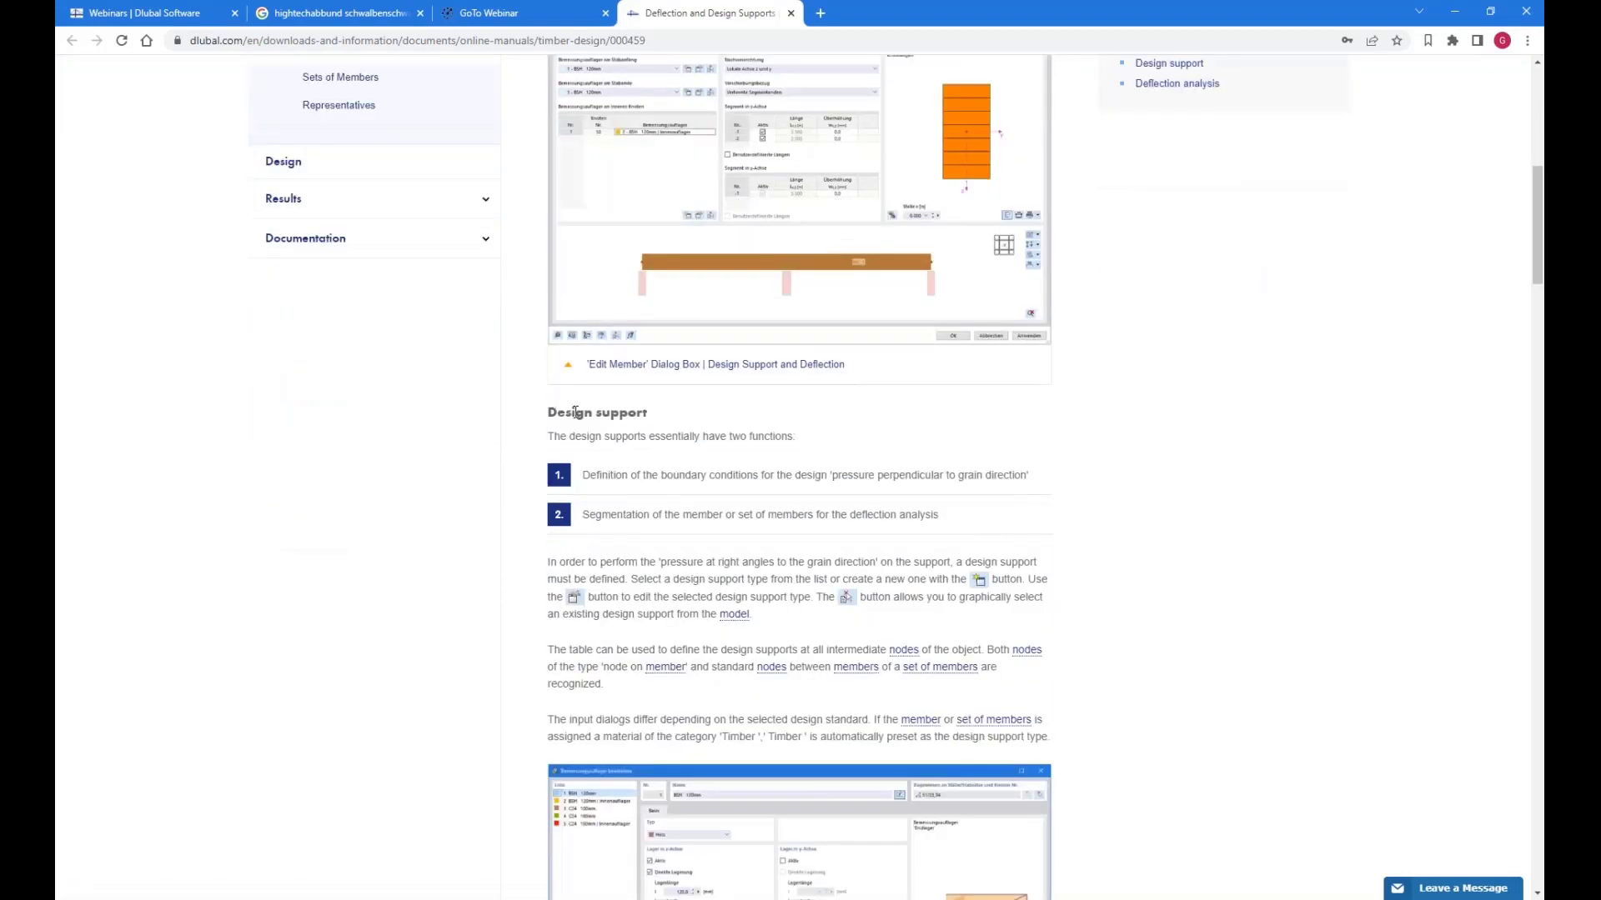
pyautogui.moveTo(560, 414); pyautogui.dragTo(682, 417)
pyautogui.click(682, 416)
pyautogui.scroll(1, 655, 416)
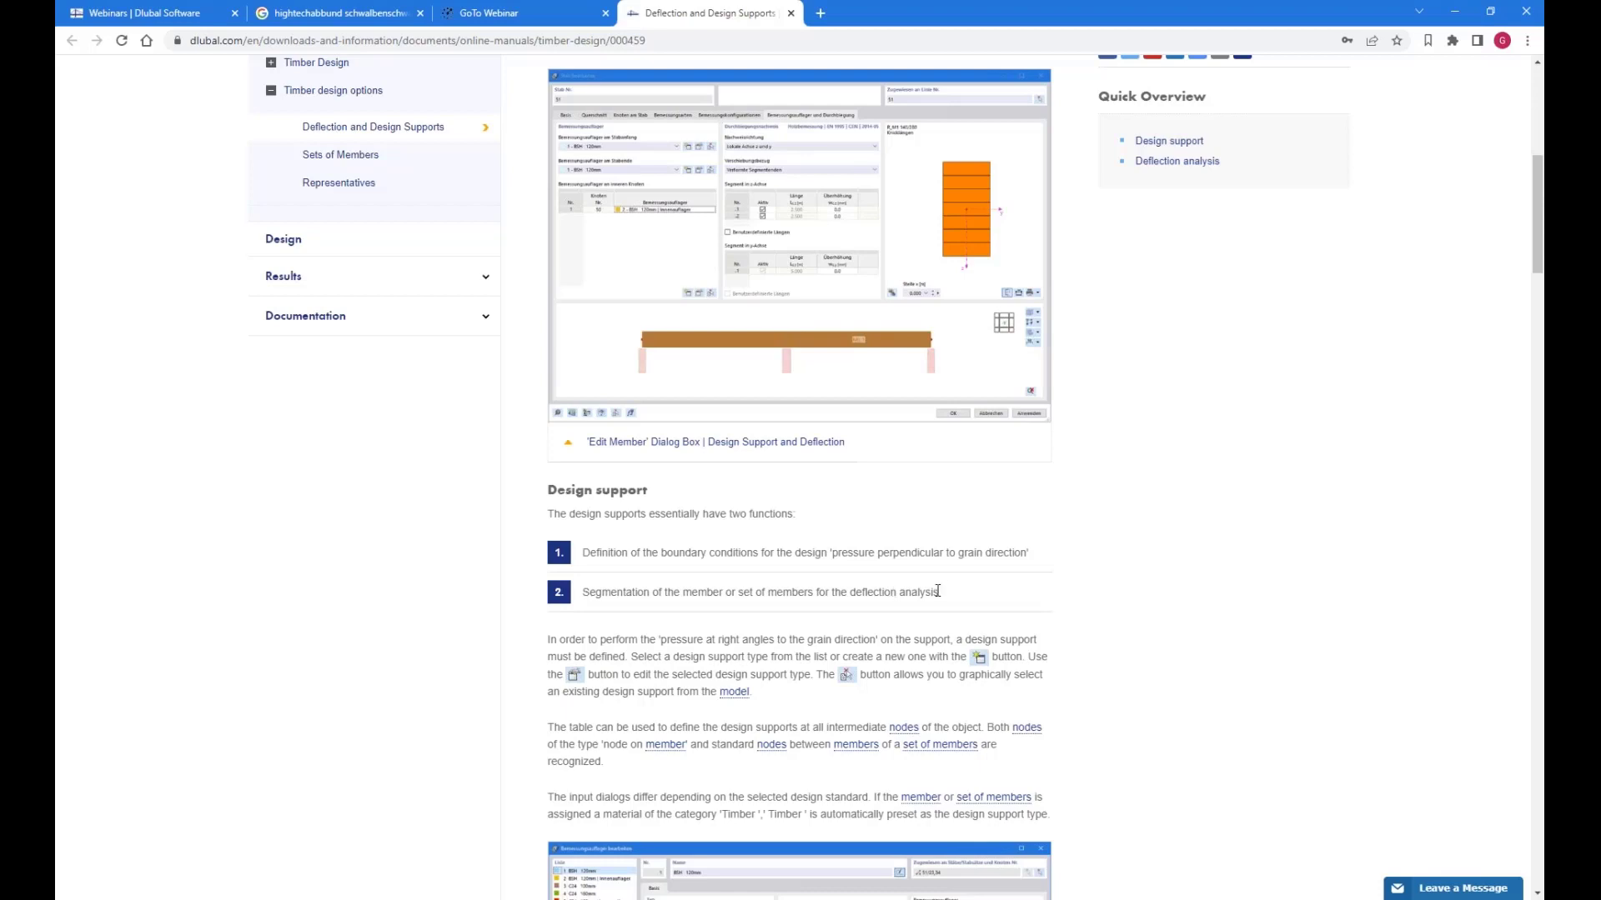
pyautogui.hotkey('alt', 'Tab')
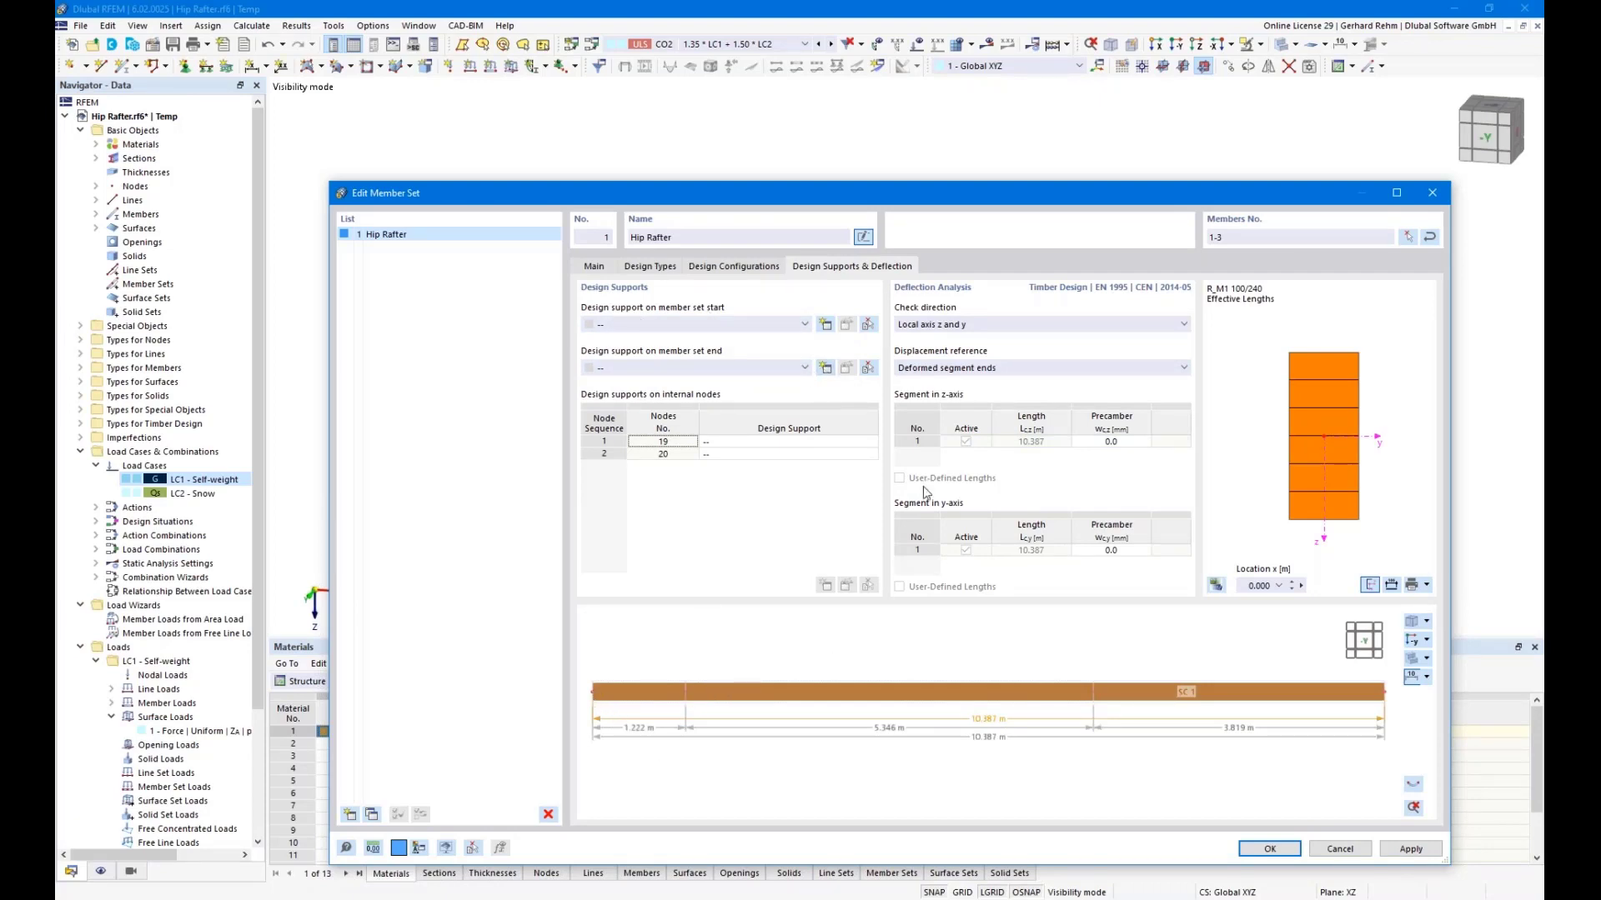
# Create a Timber design support for the member set end, active in z without direct support.
pyautogui.click(824, 369)
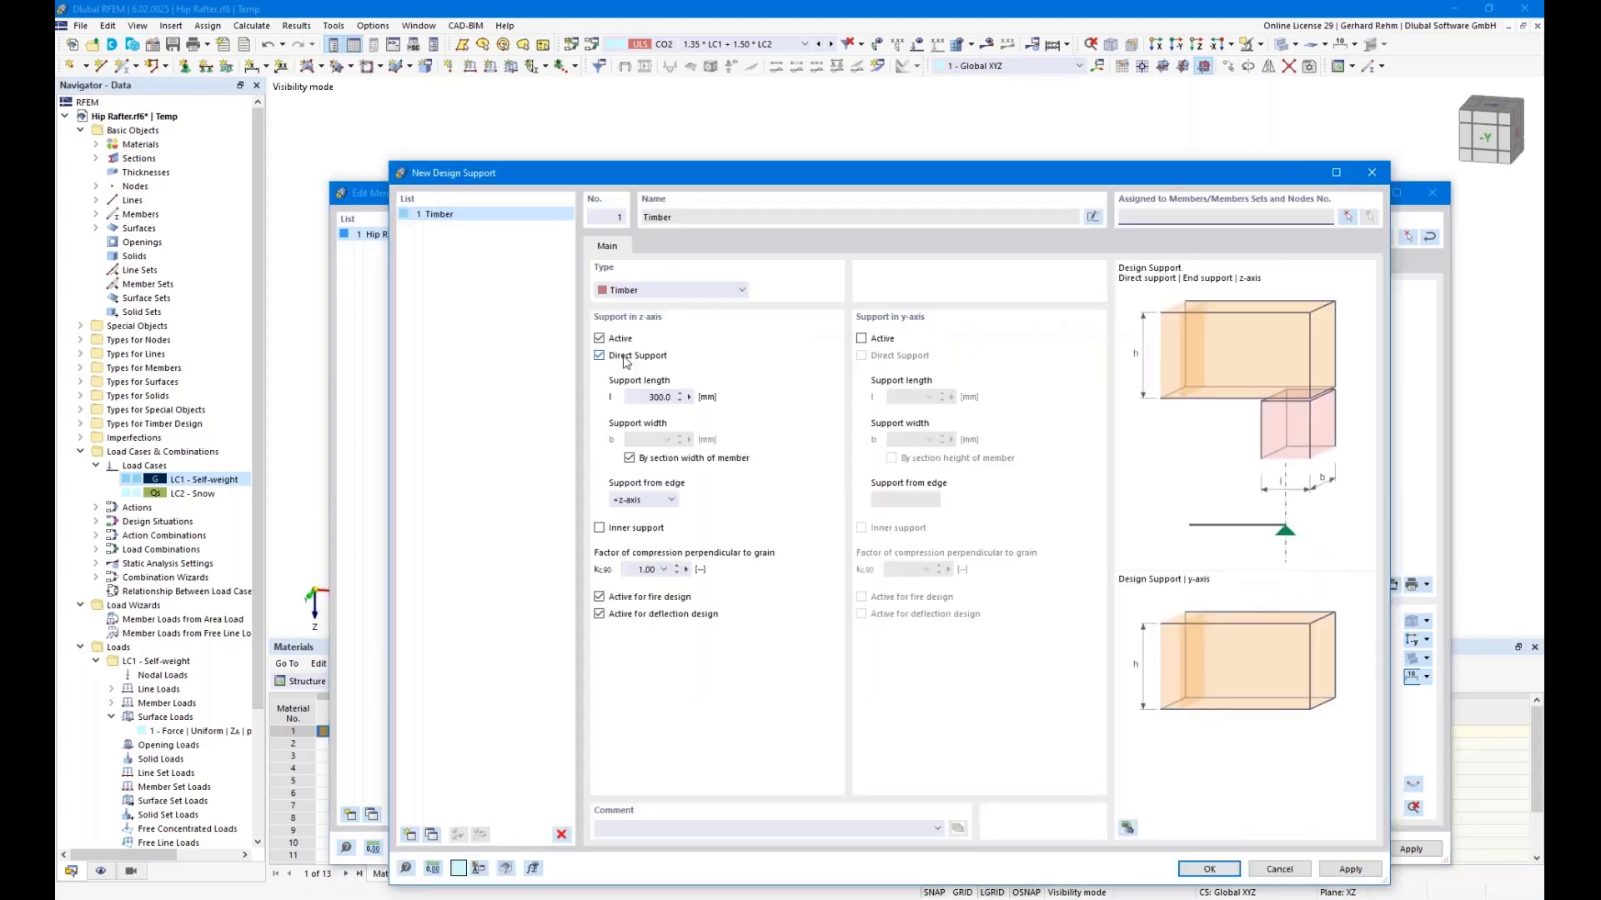
pyautogui.moveTo(642, 397); pyautogui.dragTo(680, 397)
pyautogui.click(635, 570)
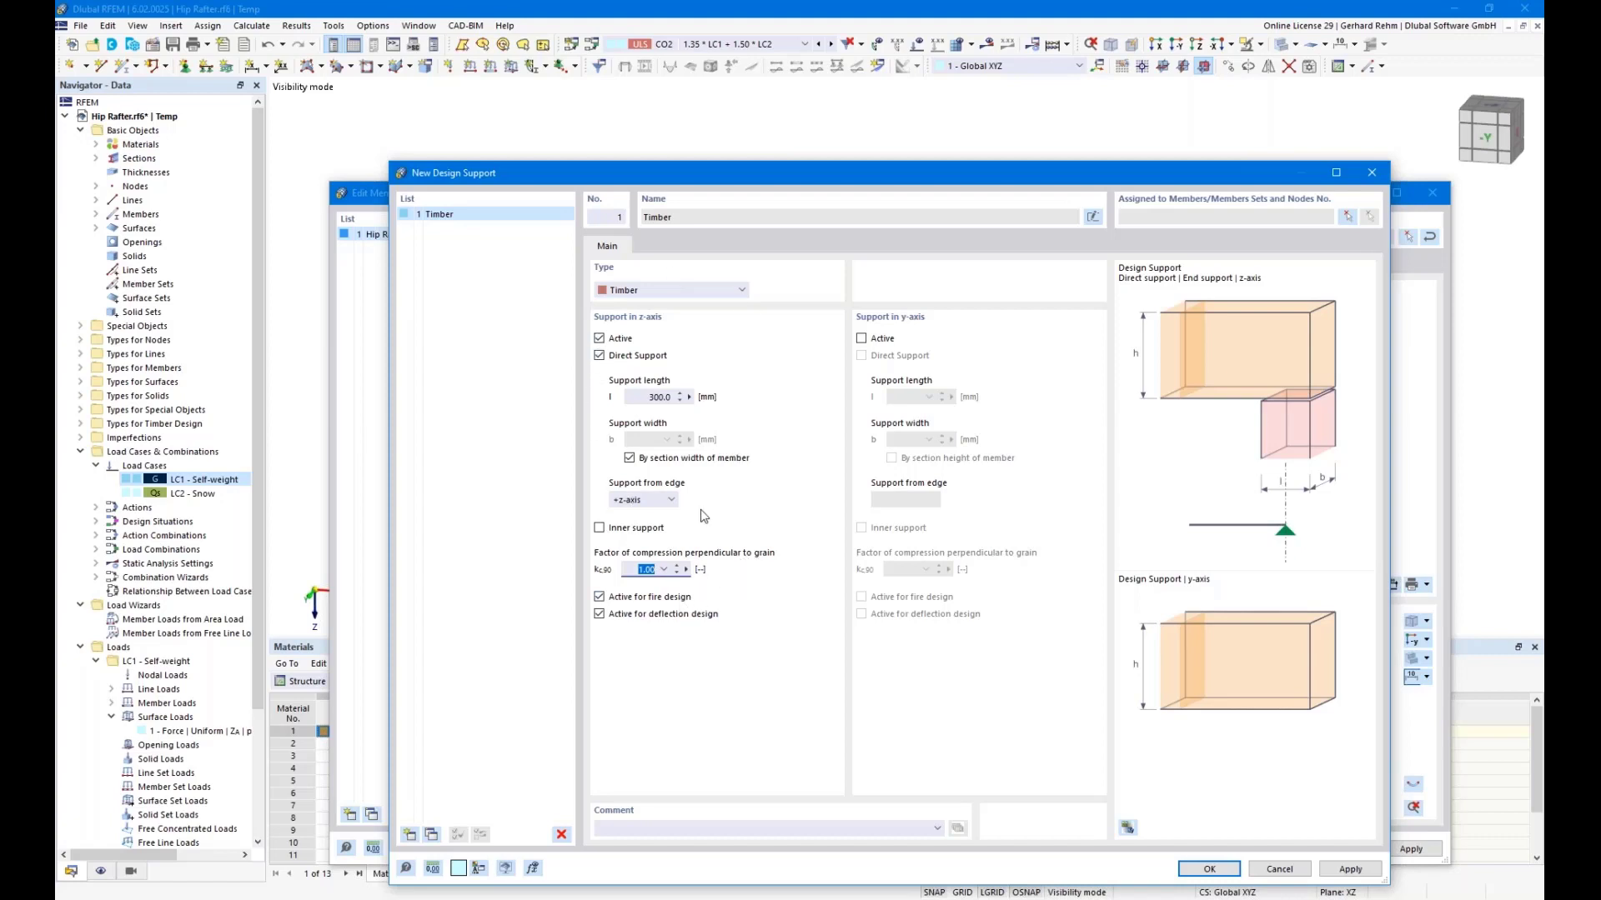
pyautogui.click(599, 356)
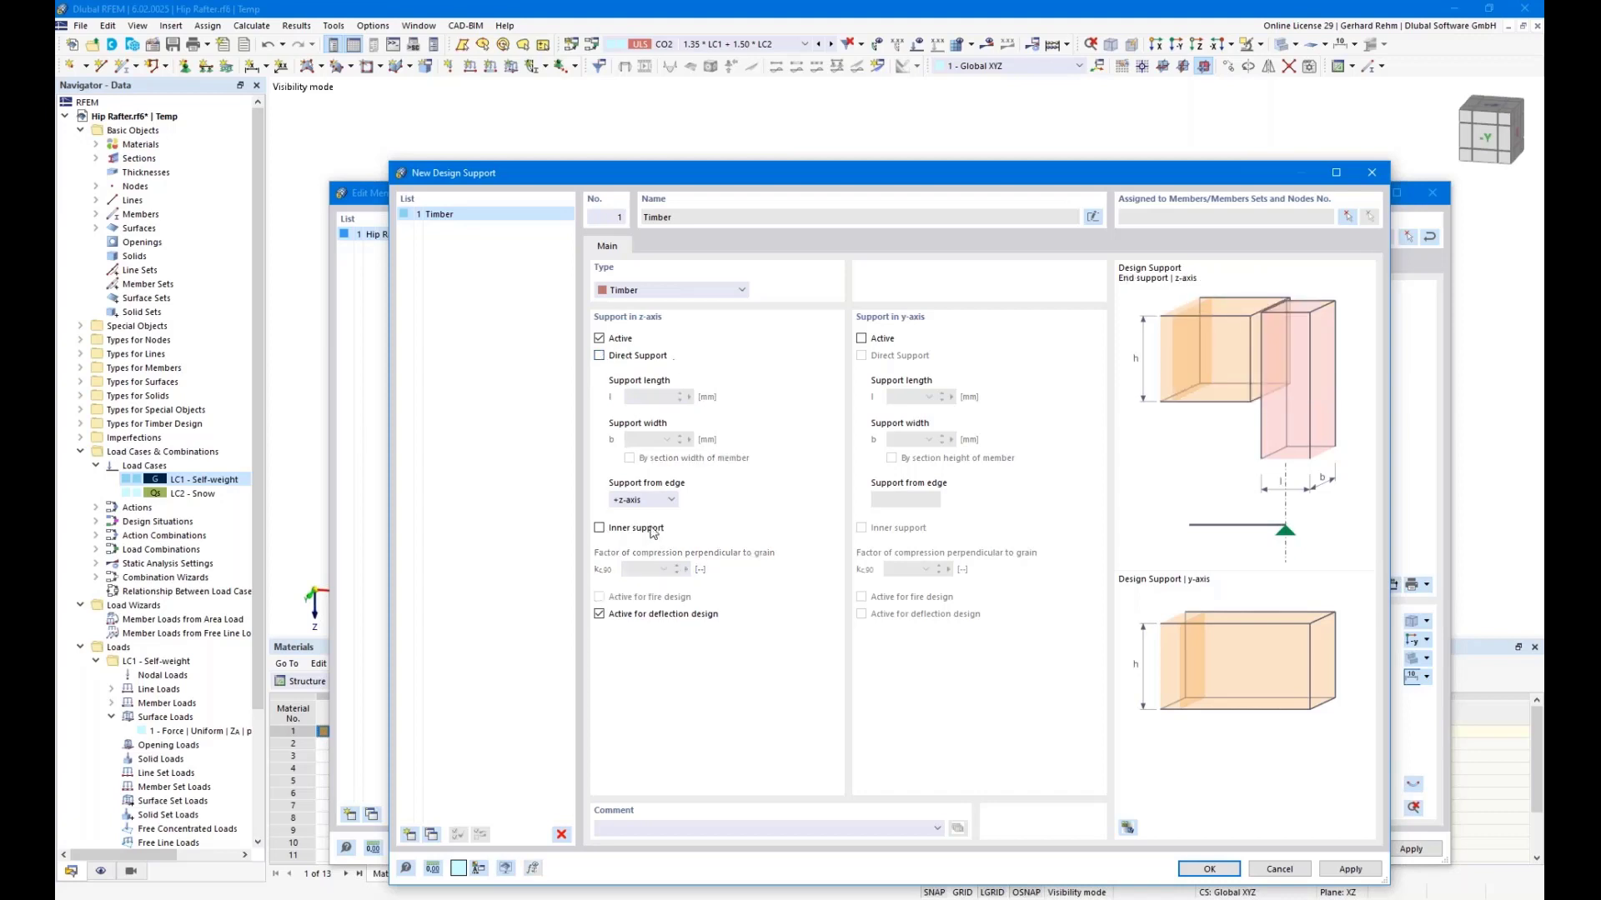
pyautogui.click(1209, 868)
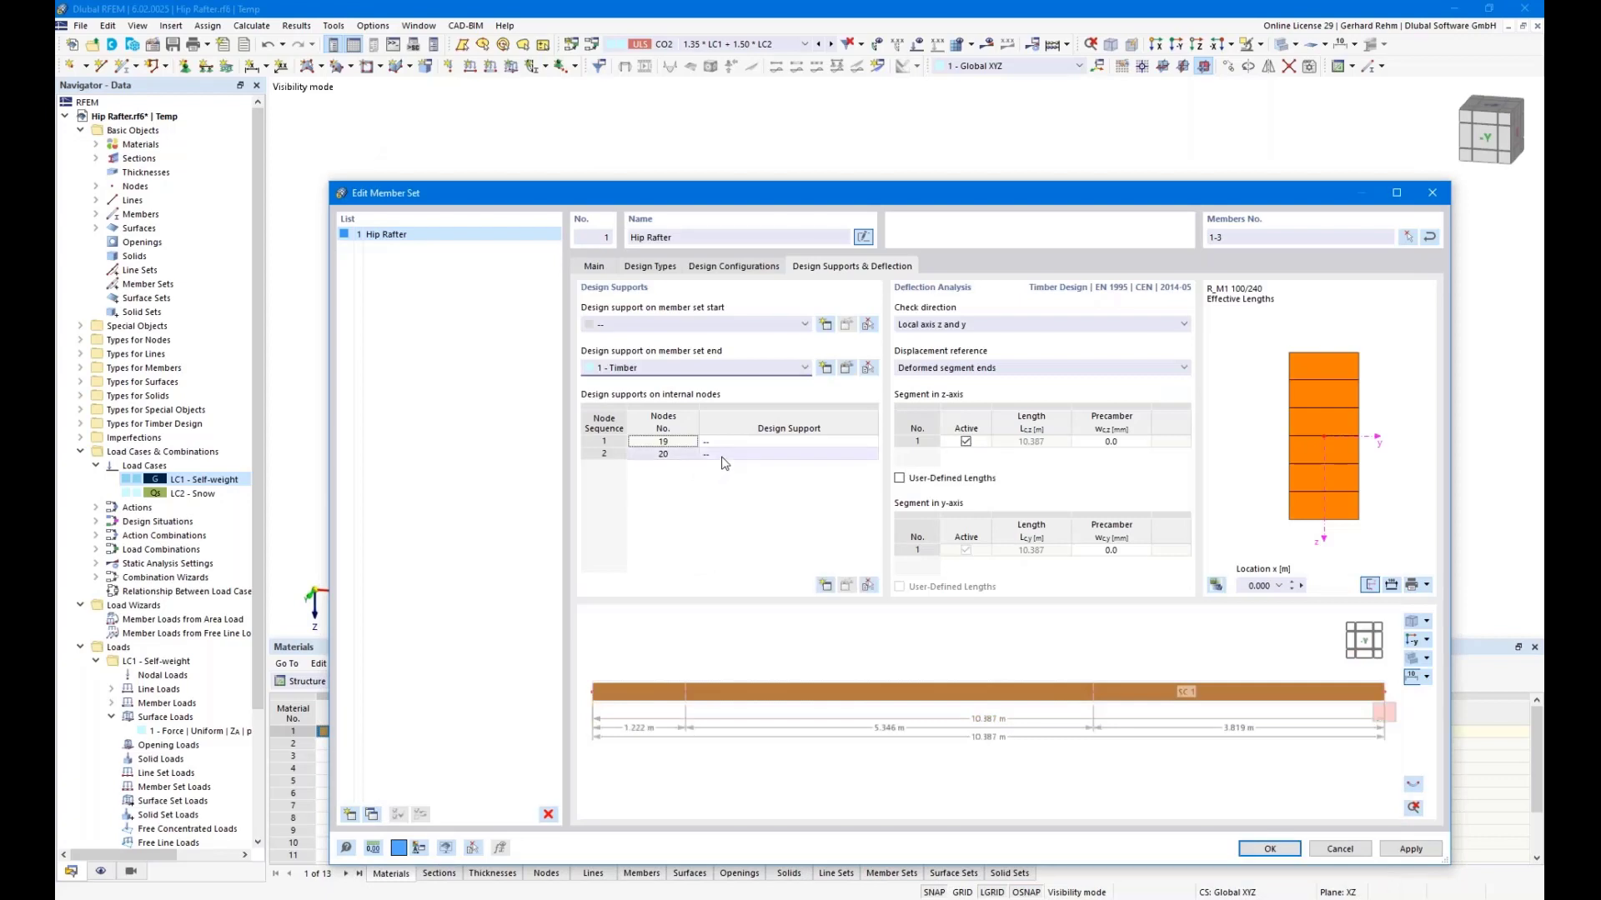
# Assign the Timber design support to internal nodes 19 and 20 of the hip rafter.
pyautogui.click(770, 442)
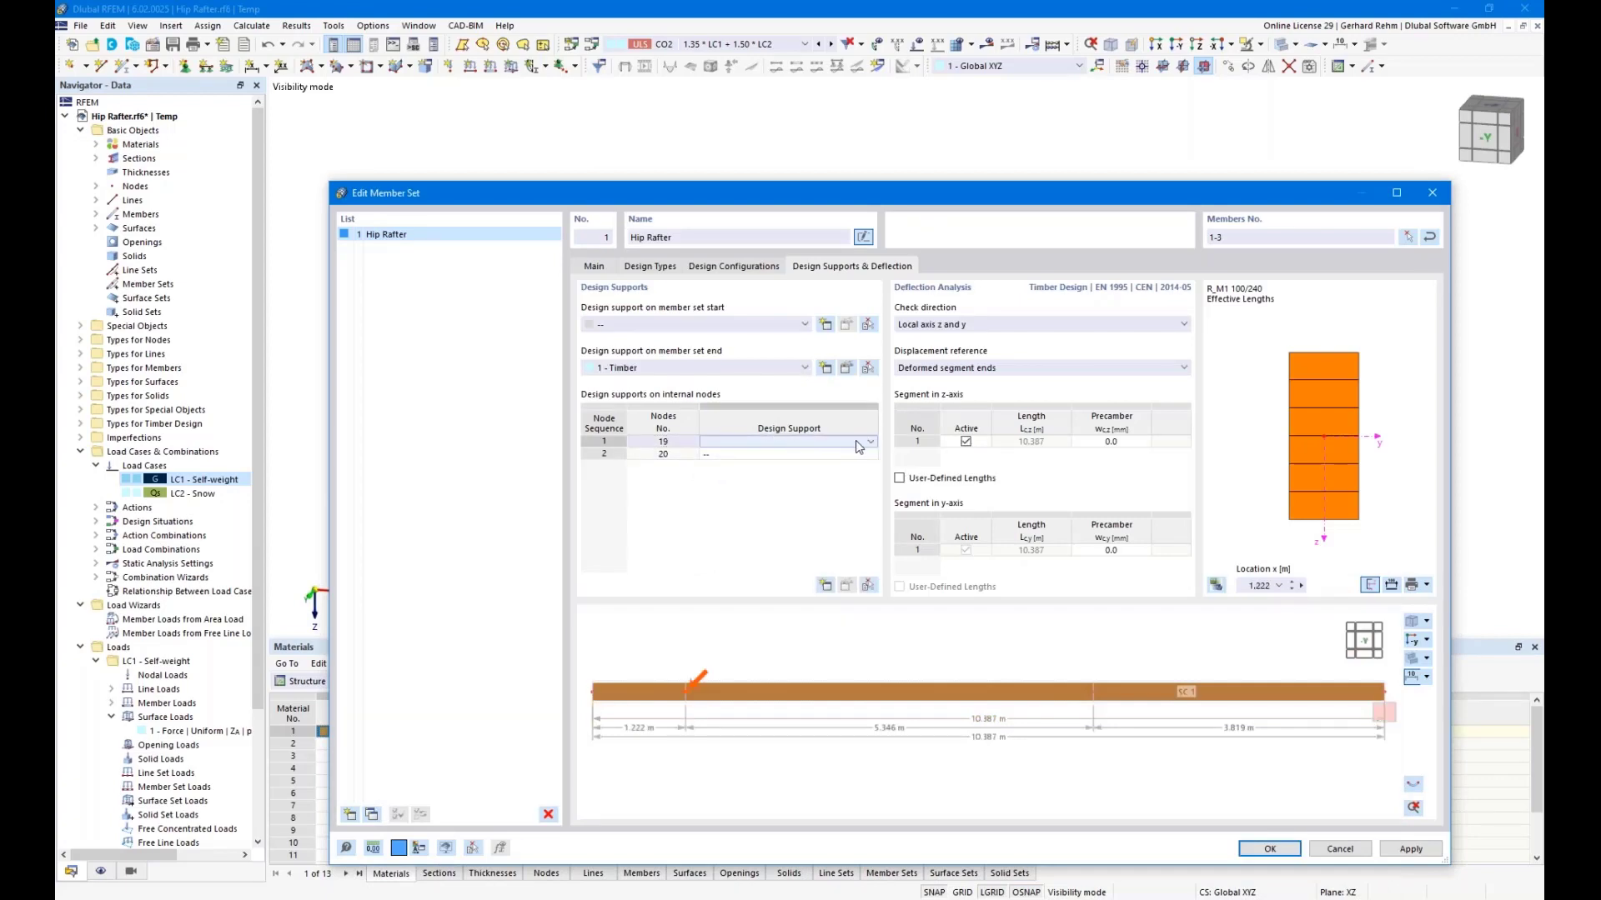
pyautogui.click(870, 442)
pyautogui.click(827, 464)
pyautogui.click(834, 454)
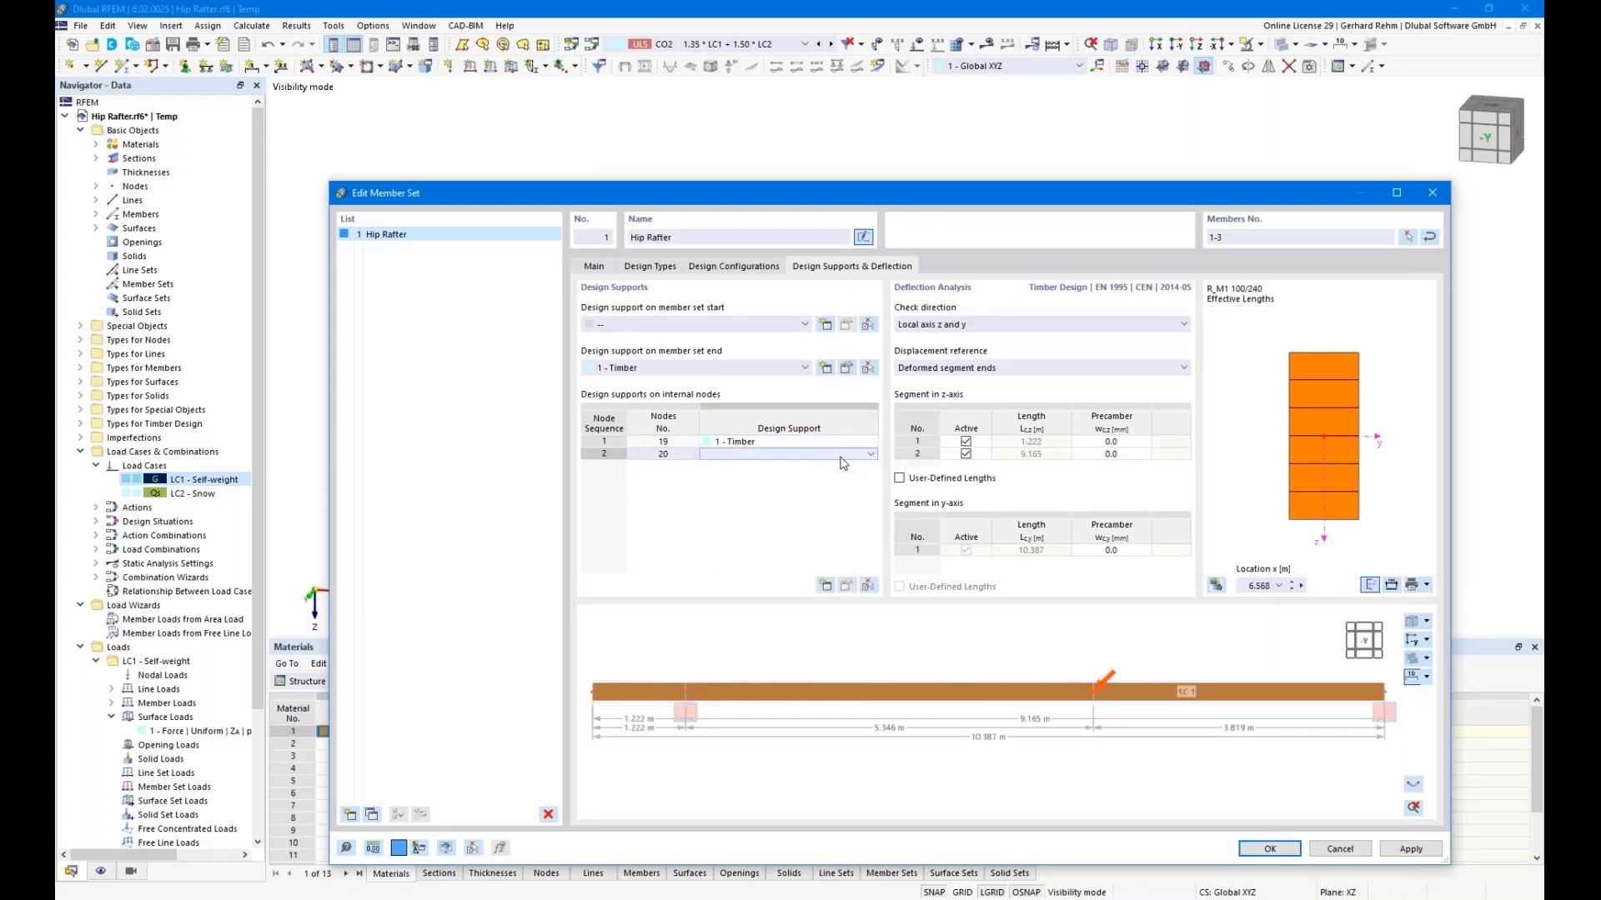
pyautogui.click(870, 455)
pyautogui.click(814, 483)
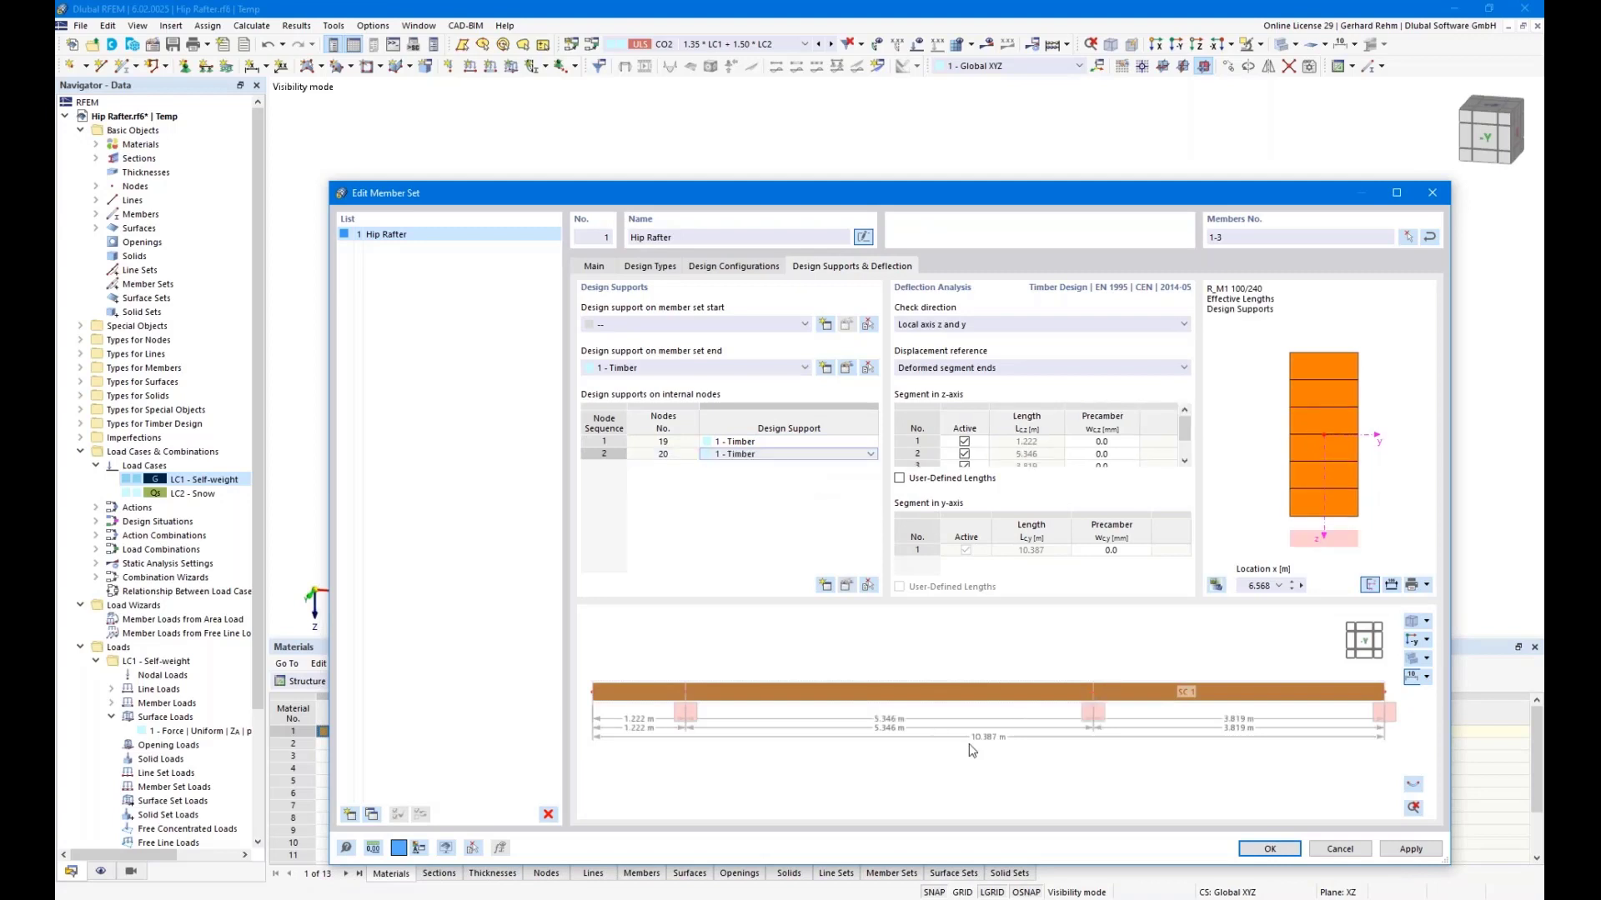
# Limit the deflection check direction to local axis z, check the segments, and accept the member set changes.
pyautogui.click(931, 325)
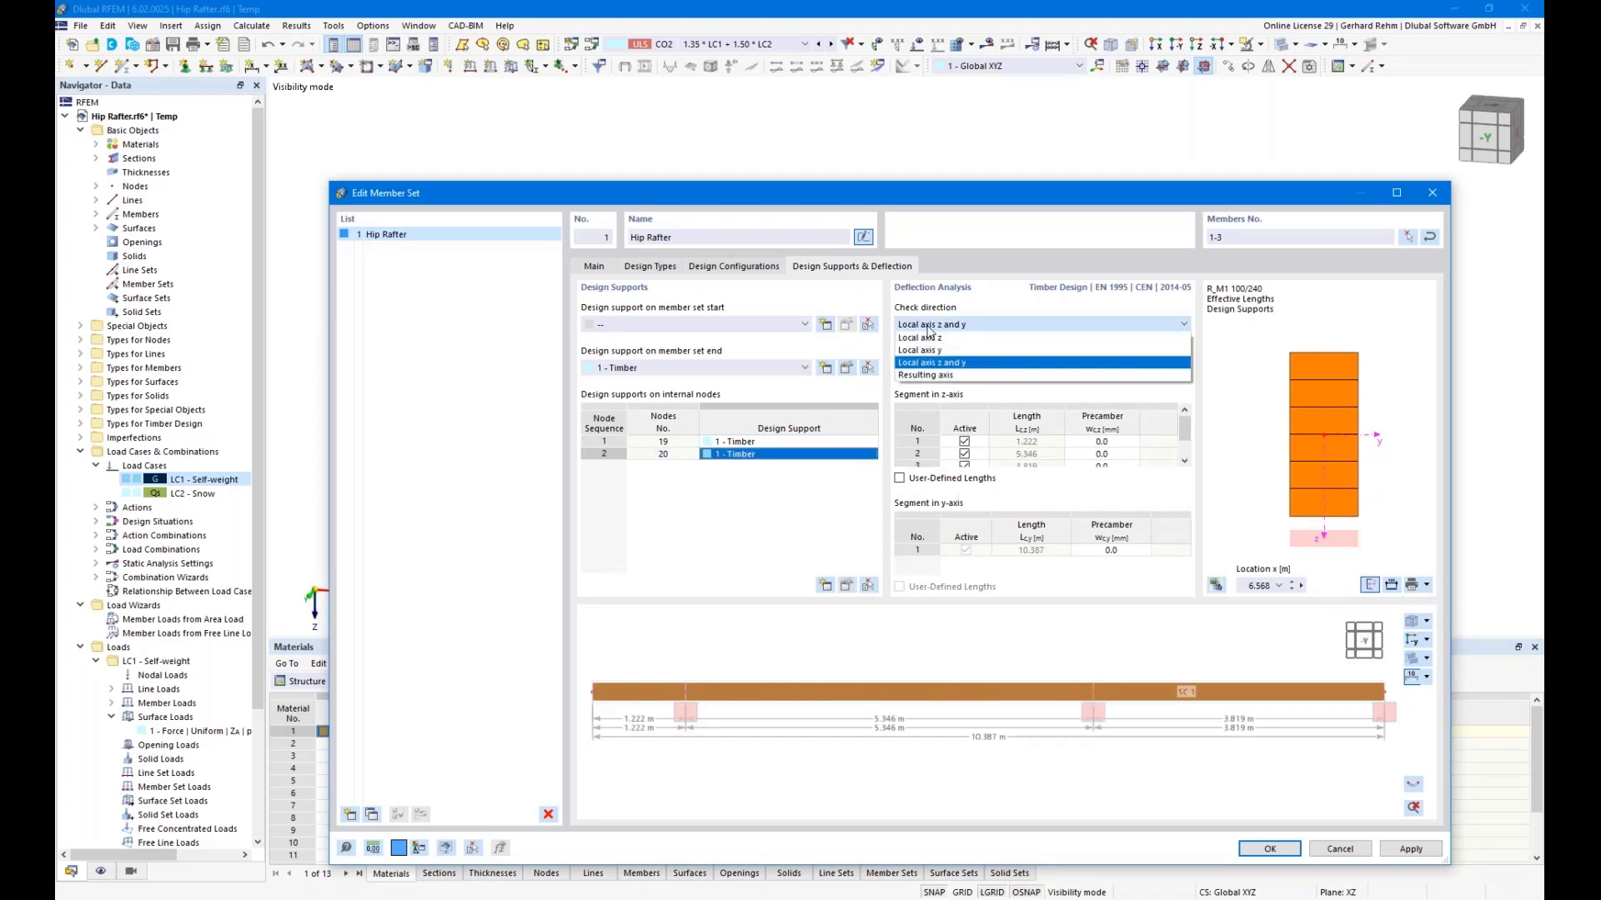
pyautogui.click(936, 339)
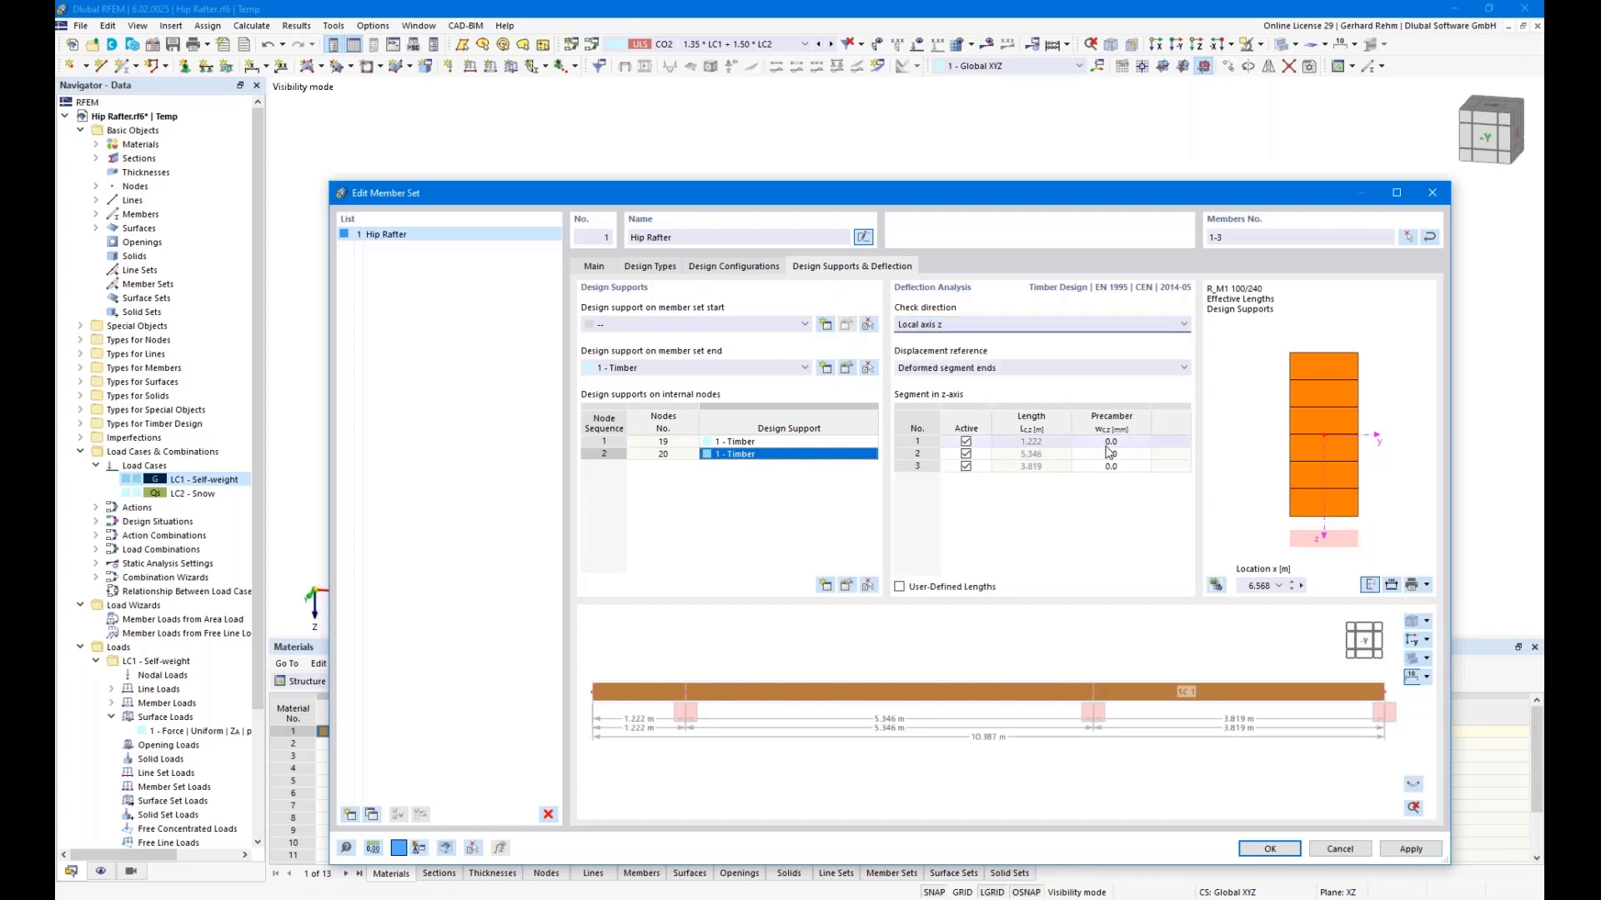
pyautogui.scroll(-1, 640, 731)
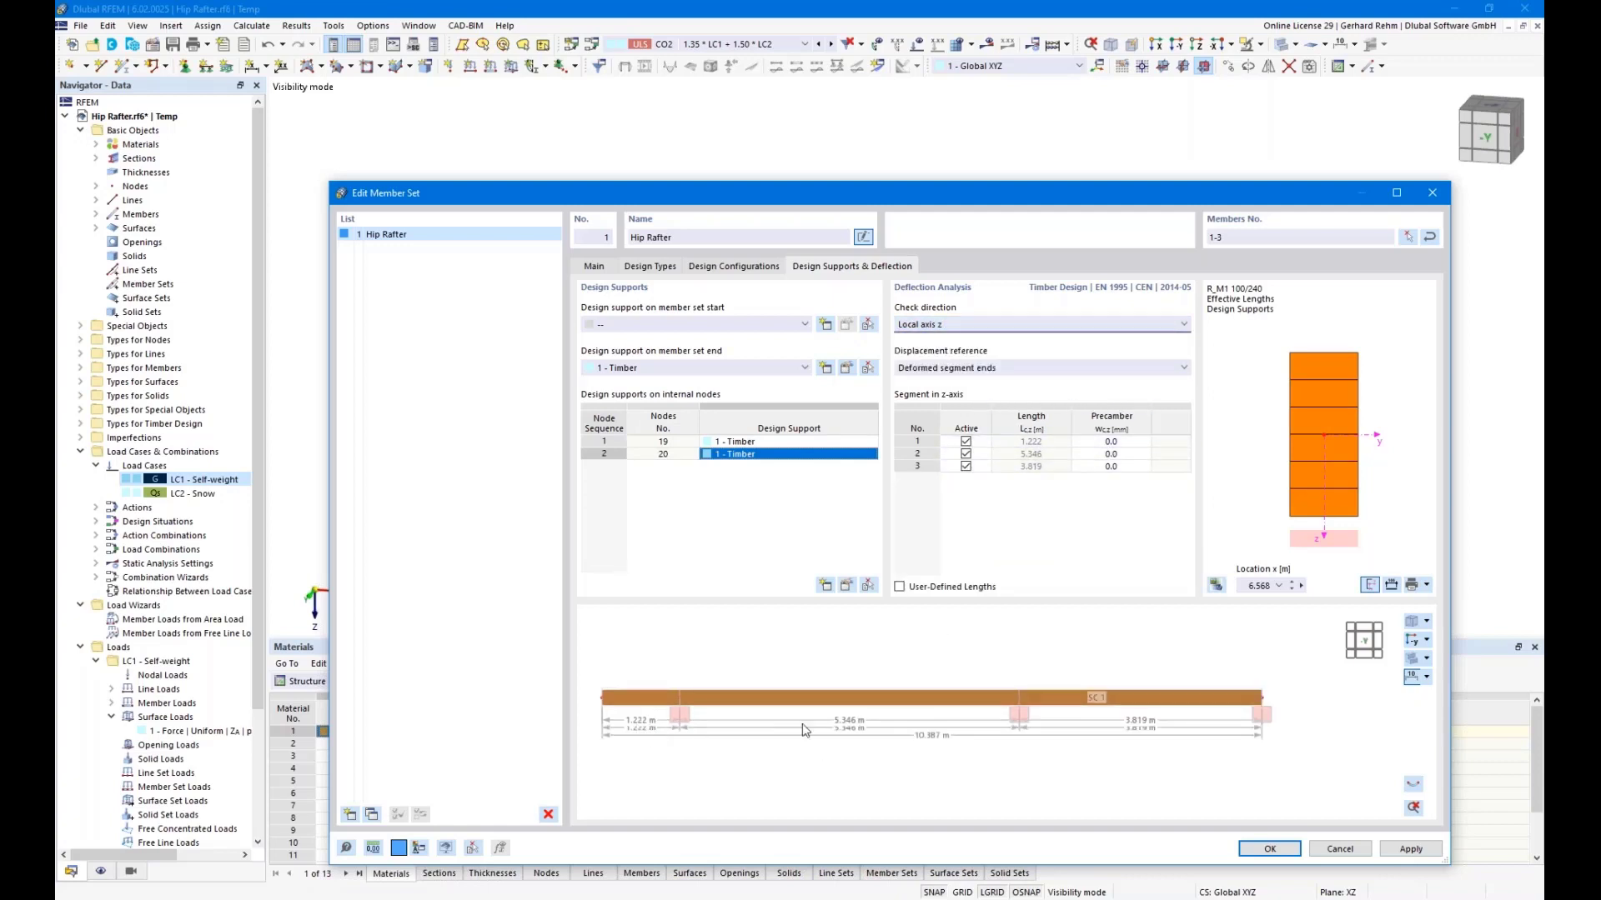
pyautogui.click(1017, 442)
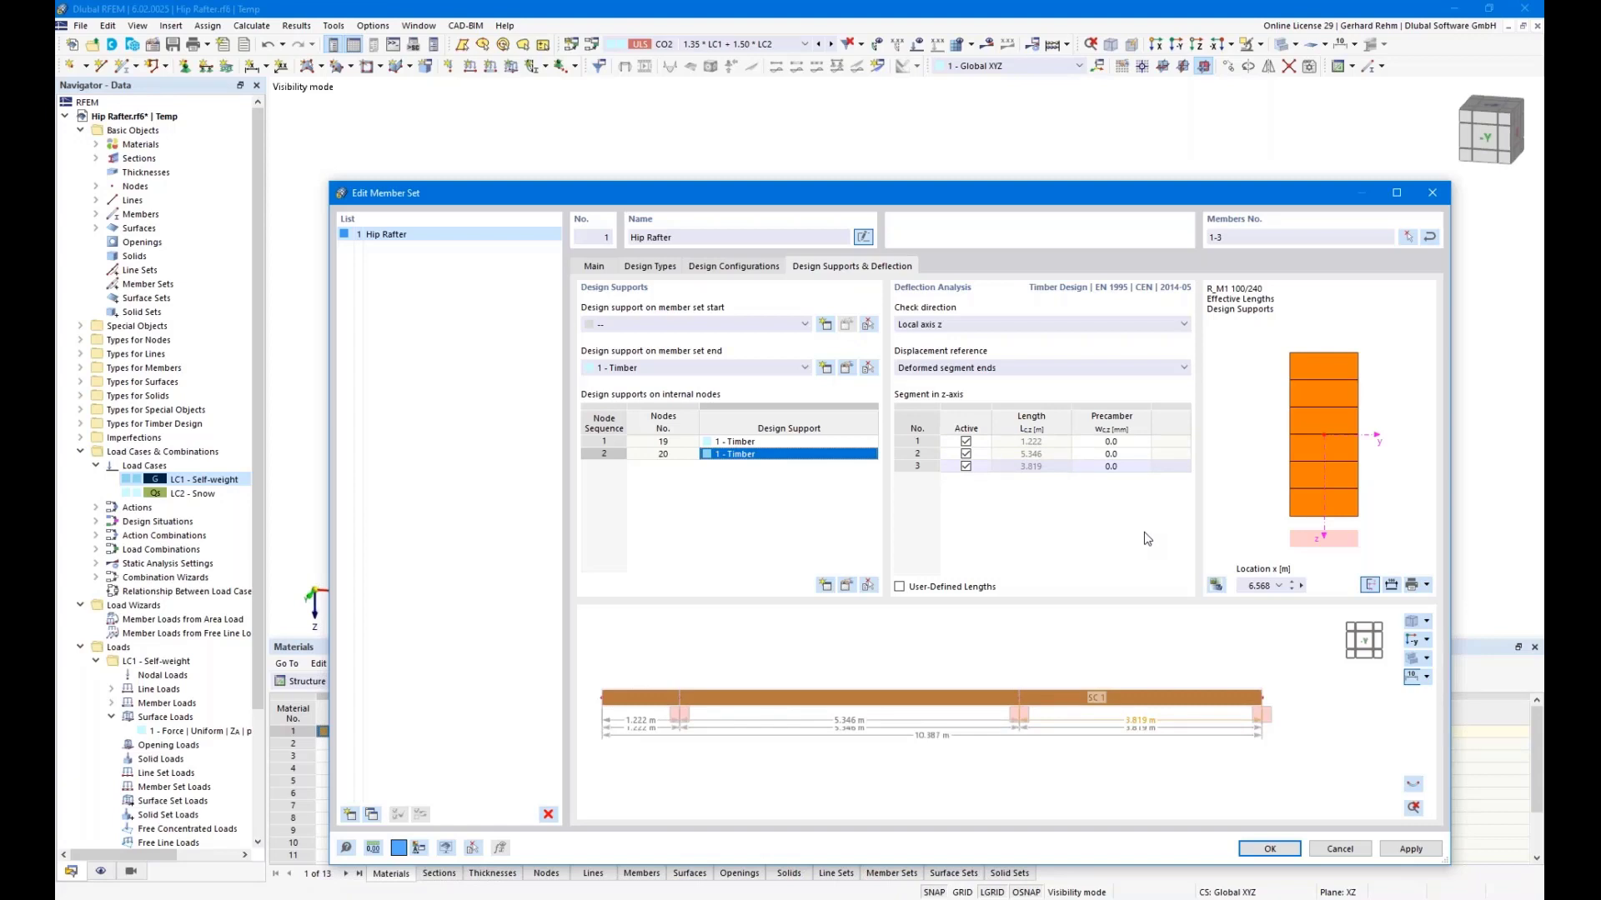
pyautogui.click(1251, 851)
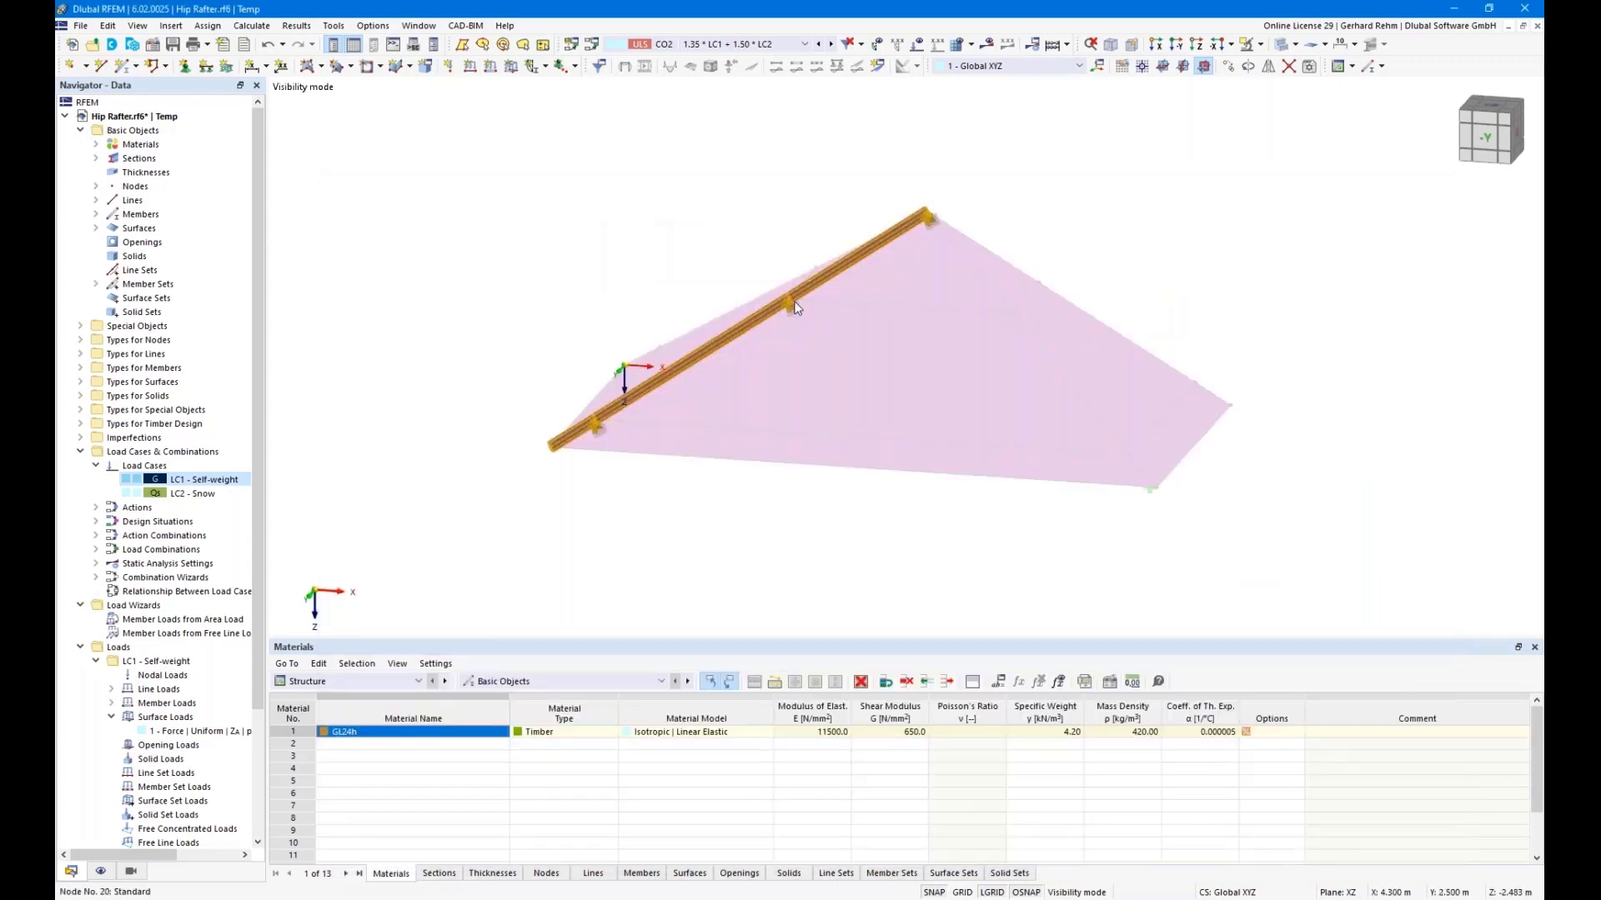
# Turn off the display of hidden objects in the background so only the hip rafter is shown.
pyautogui.scroll(5, 796, 315)
pyautogui.scroll(-5, 795, 313)
pyautogui.rightClick(716, 264)
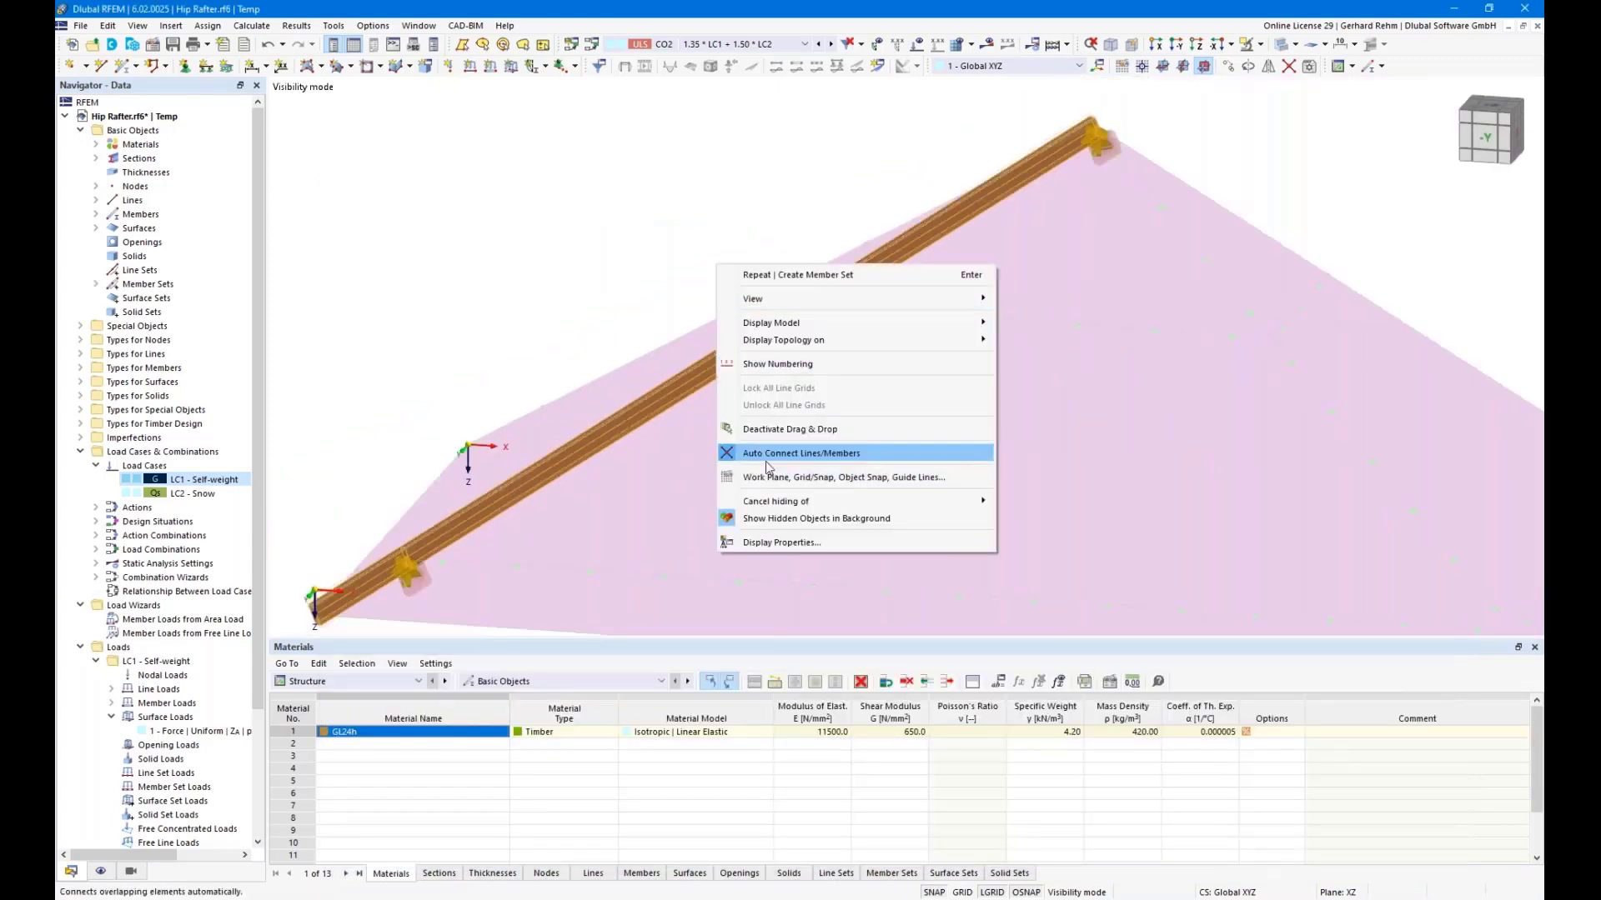
pyautogui.click(761, 518)
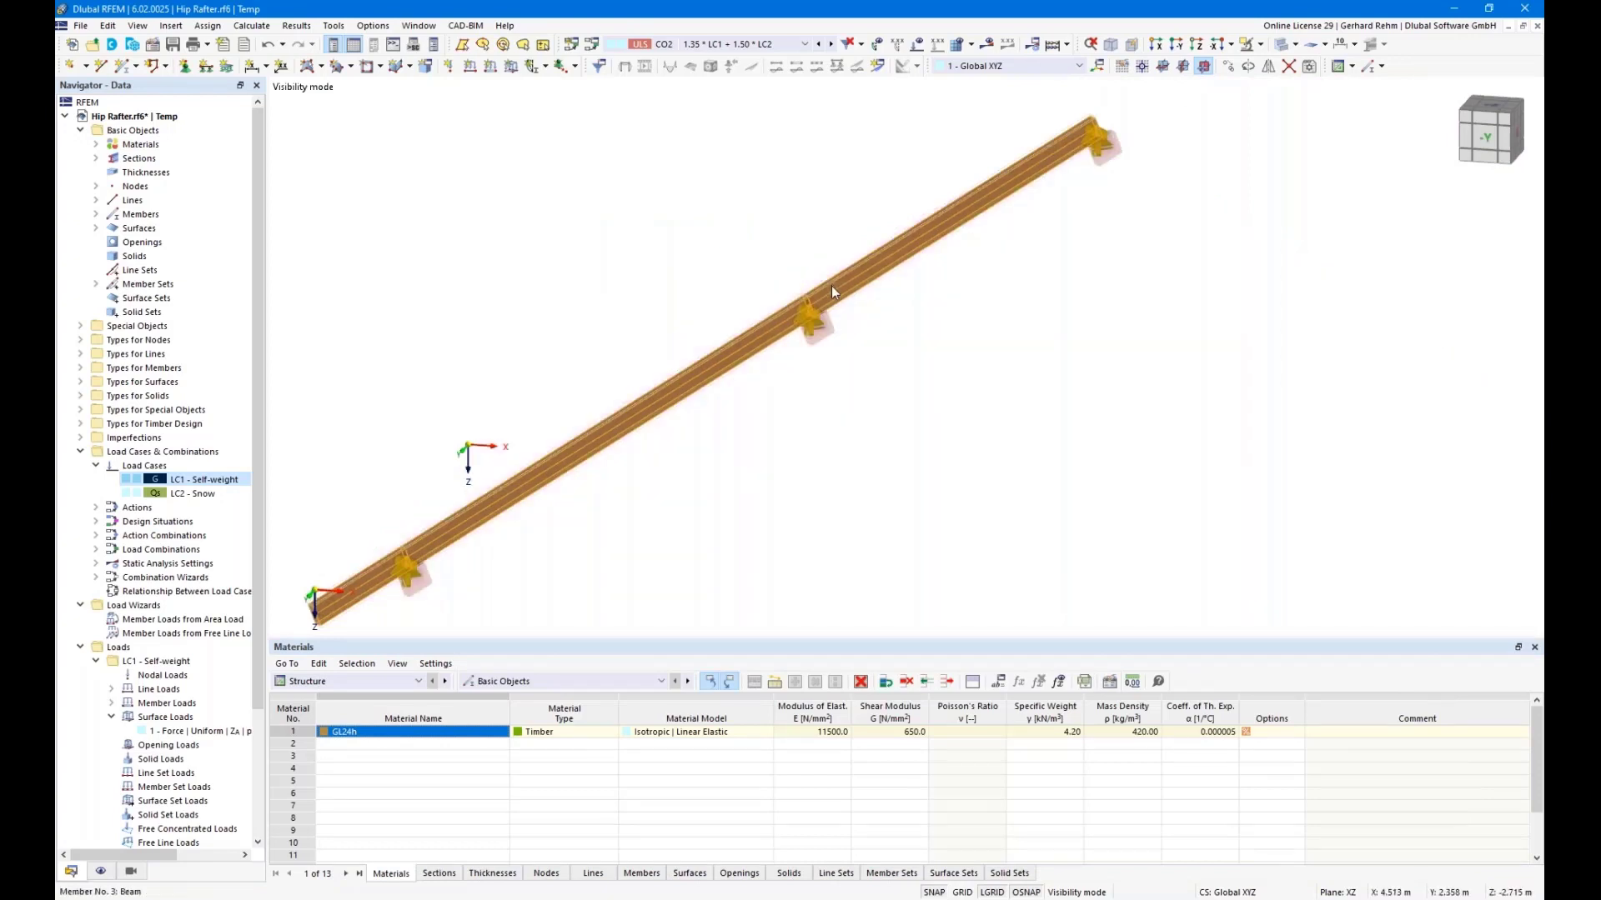
# Hide the design supports and the member sets in the model display.
pyautogui.click(100, 872)
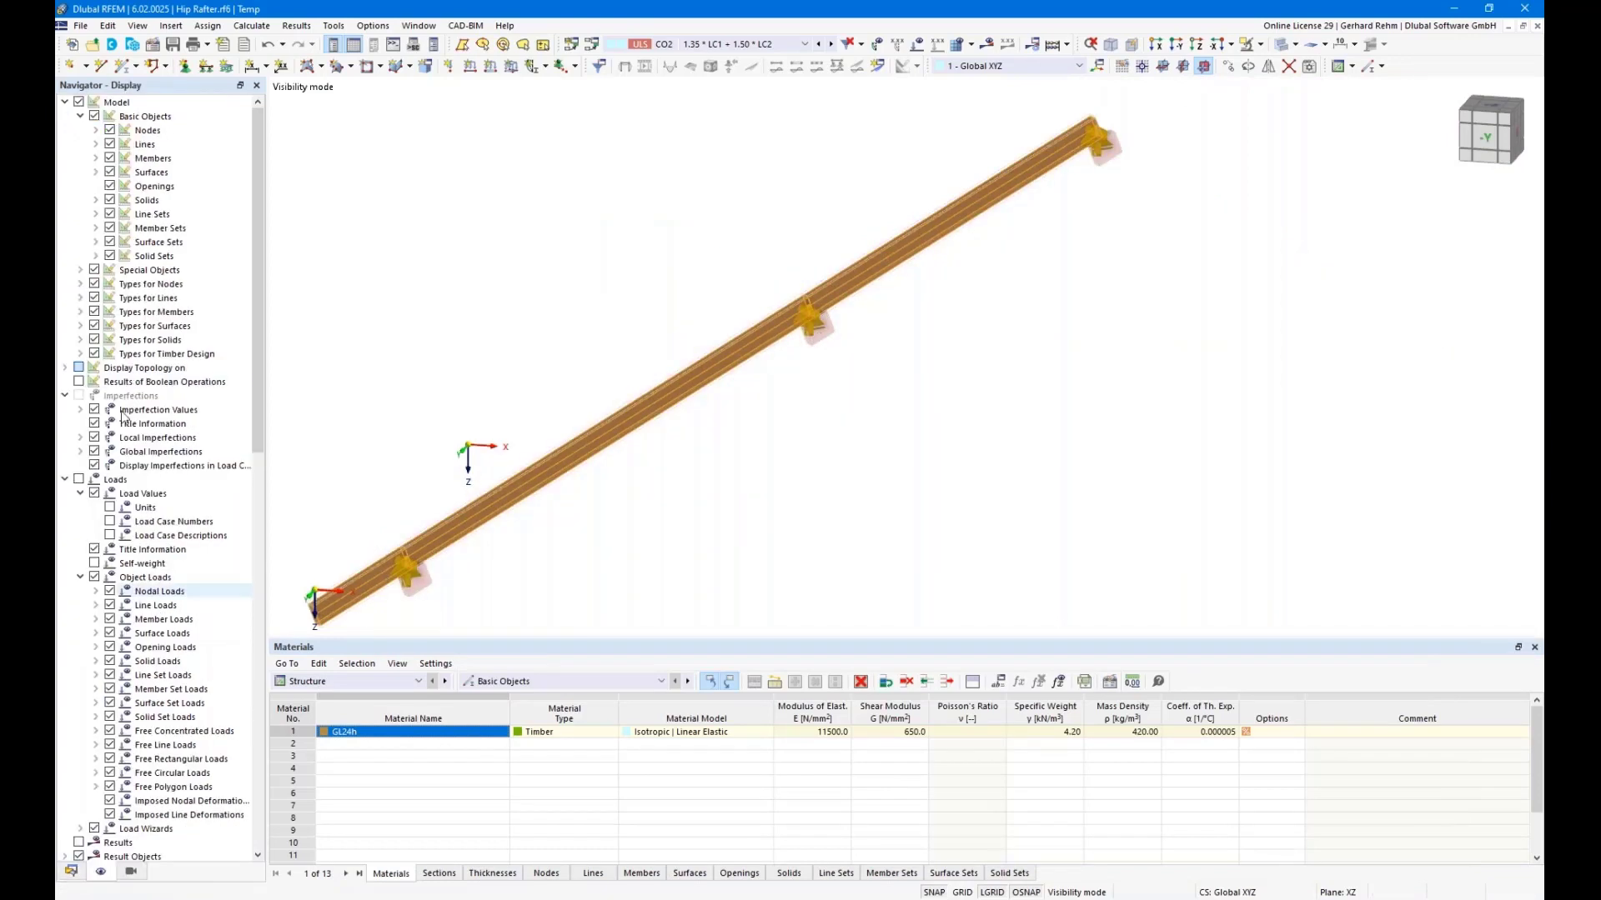
pyautogui.click(80, 312)
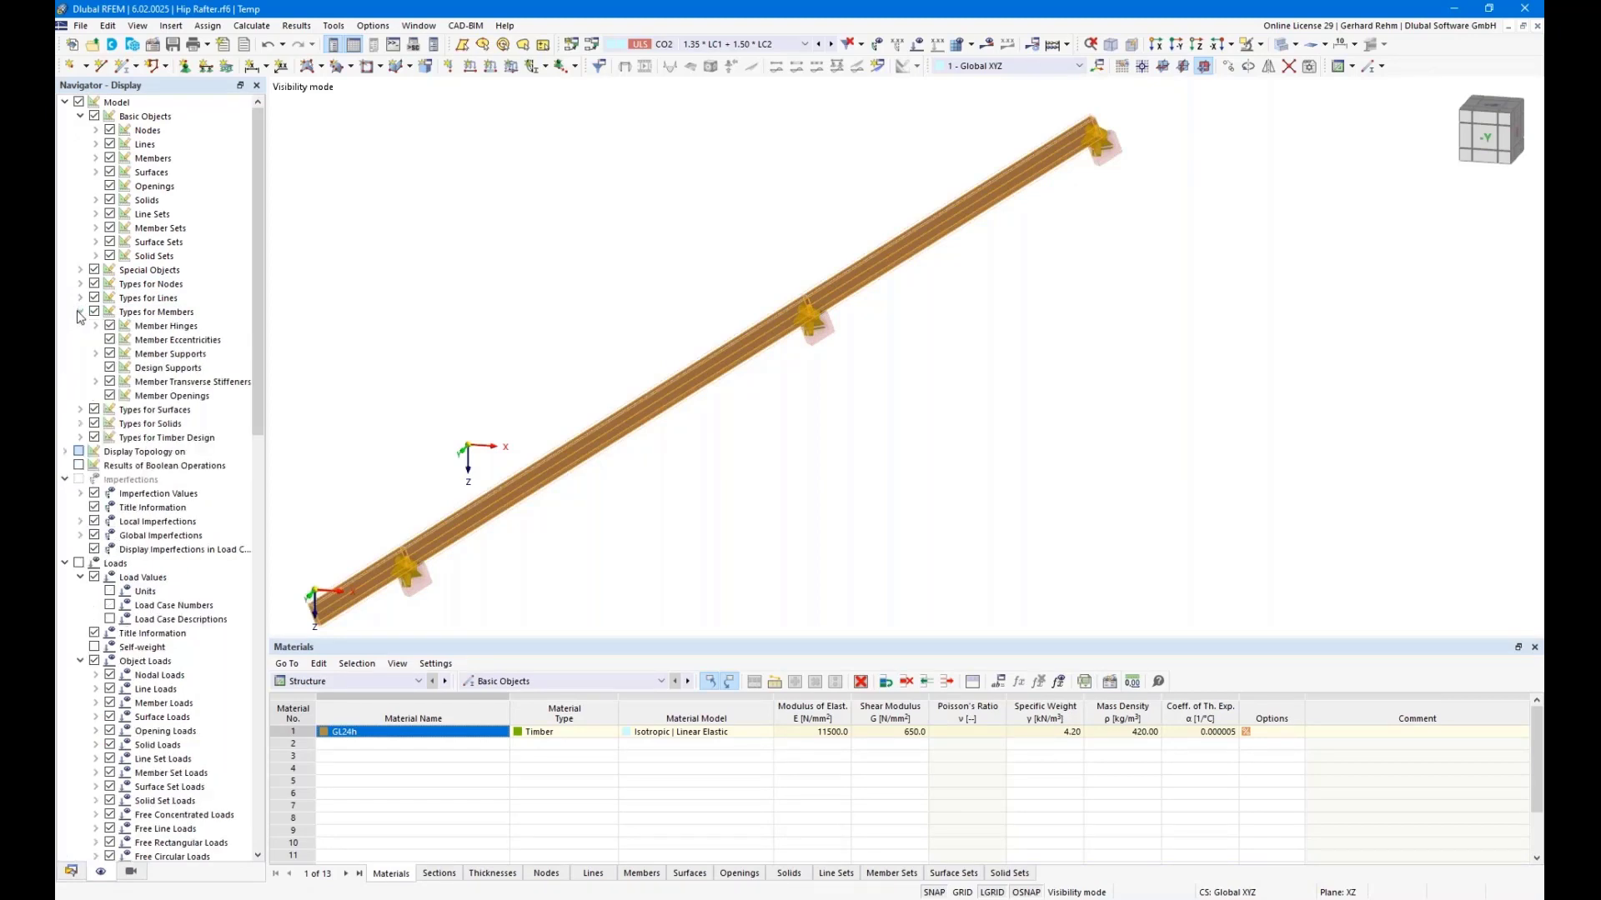
pyautogui.click(110, 368)
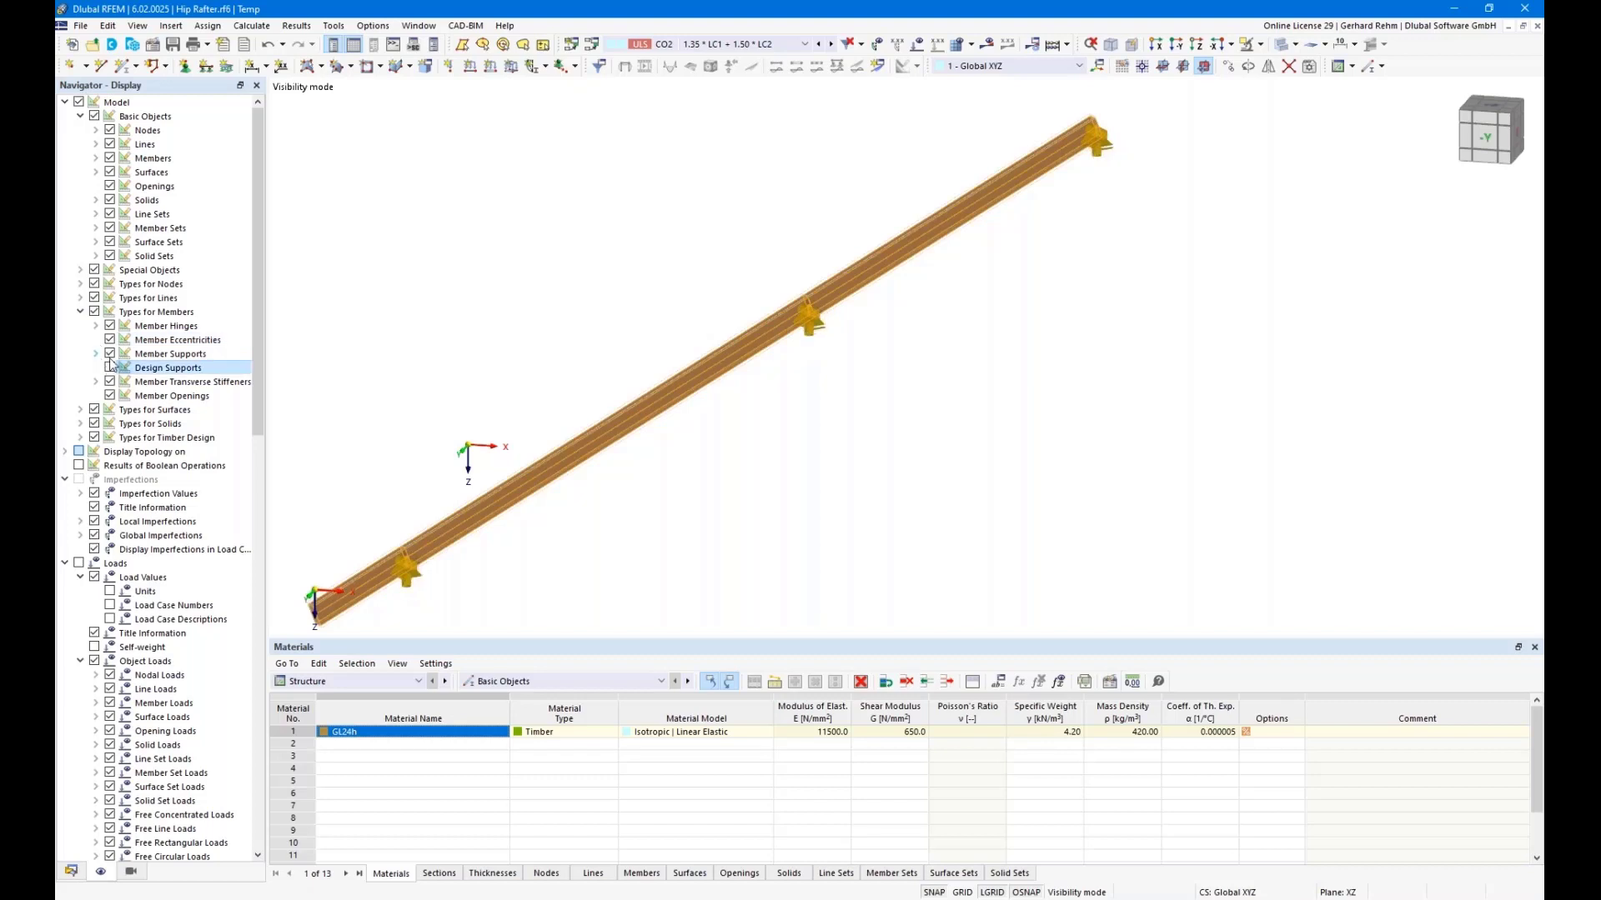
pyautogui.click(109, 229)
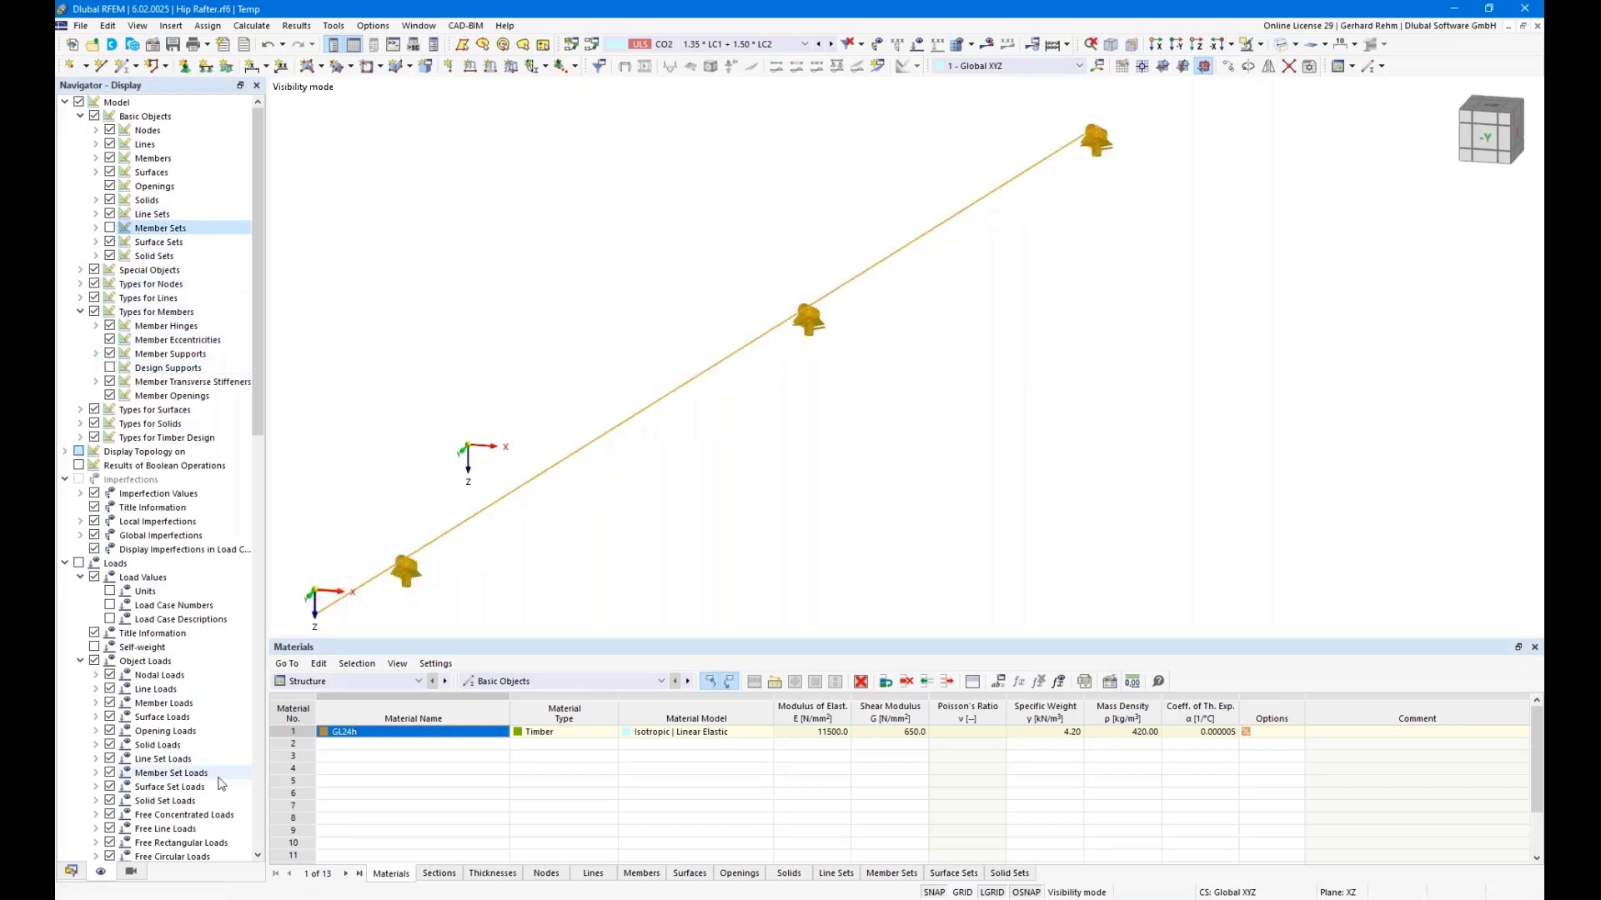
# Turn off the consideration of colors in the wireframe display of the hip rafter.
pyautogui.scroll(-20, 129, 821)
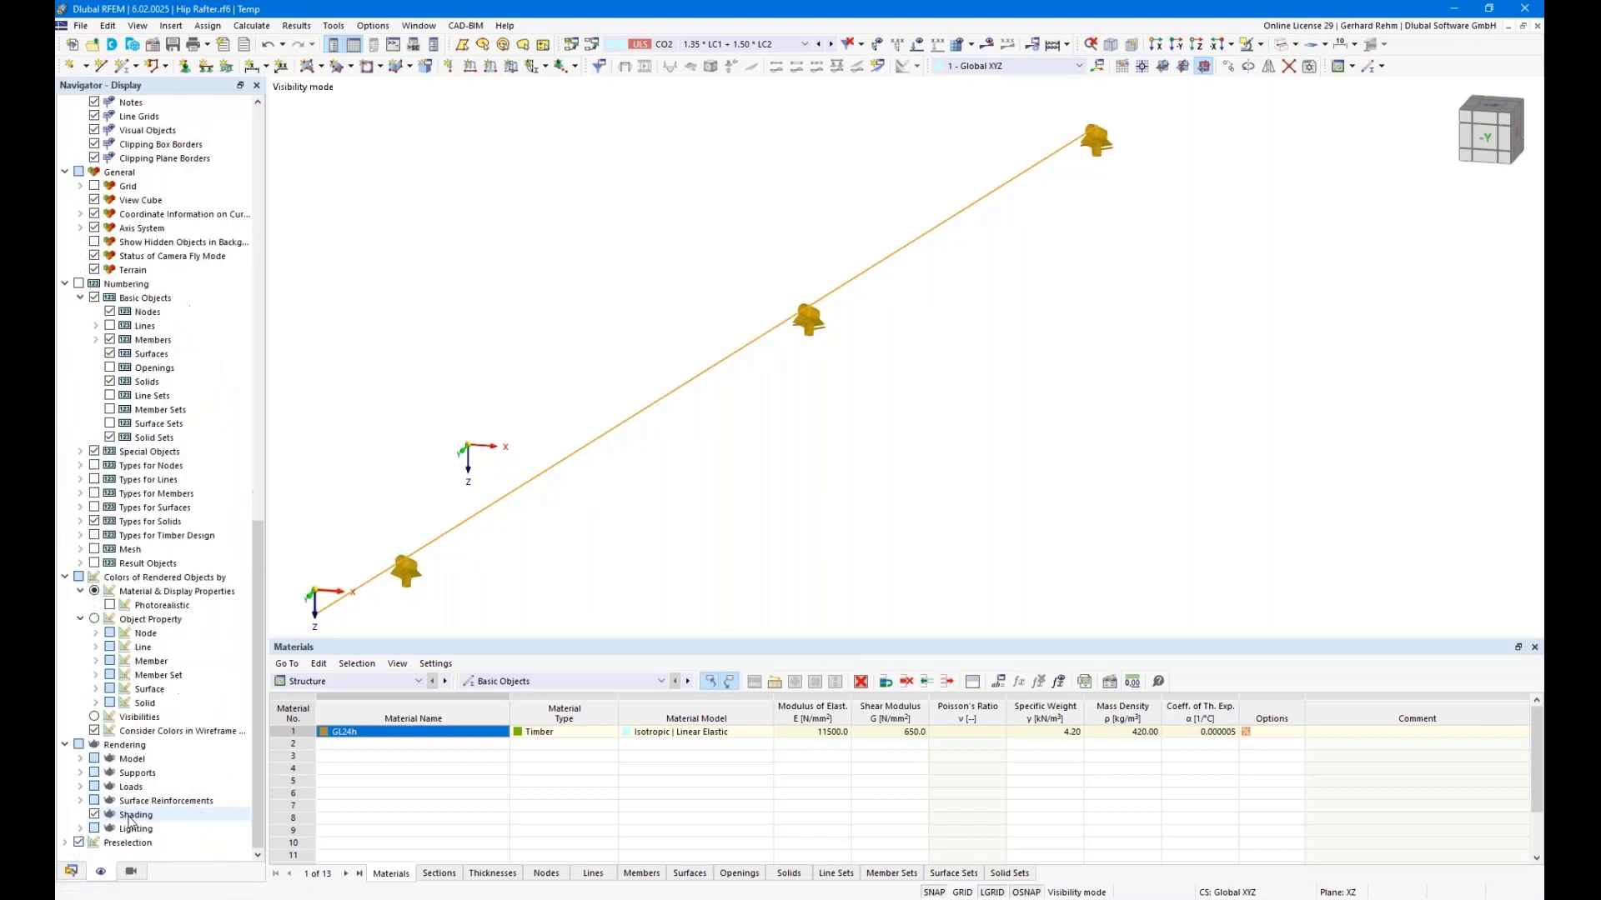
pyautogui.click(94, 731)
pyautogui.scroll(-3, 807, 404)
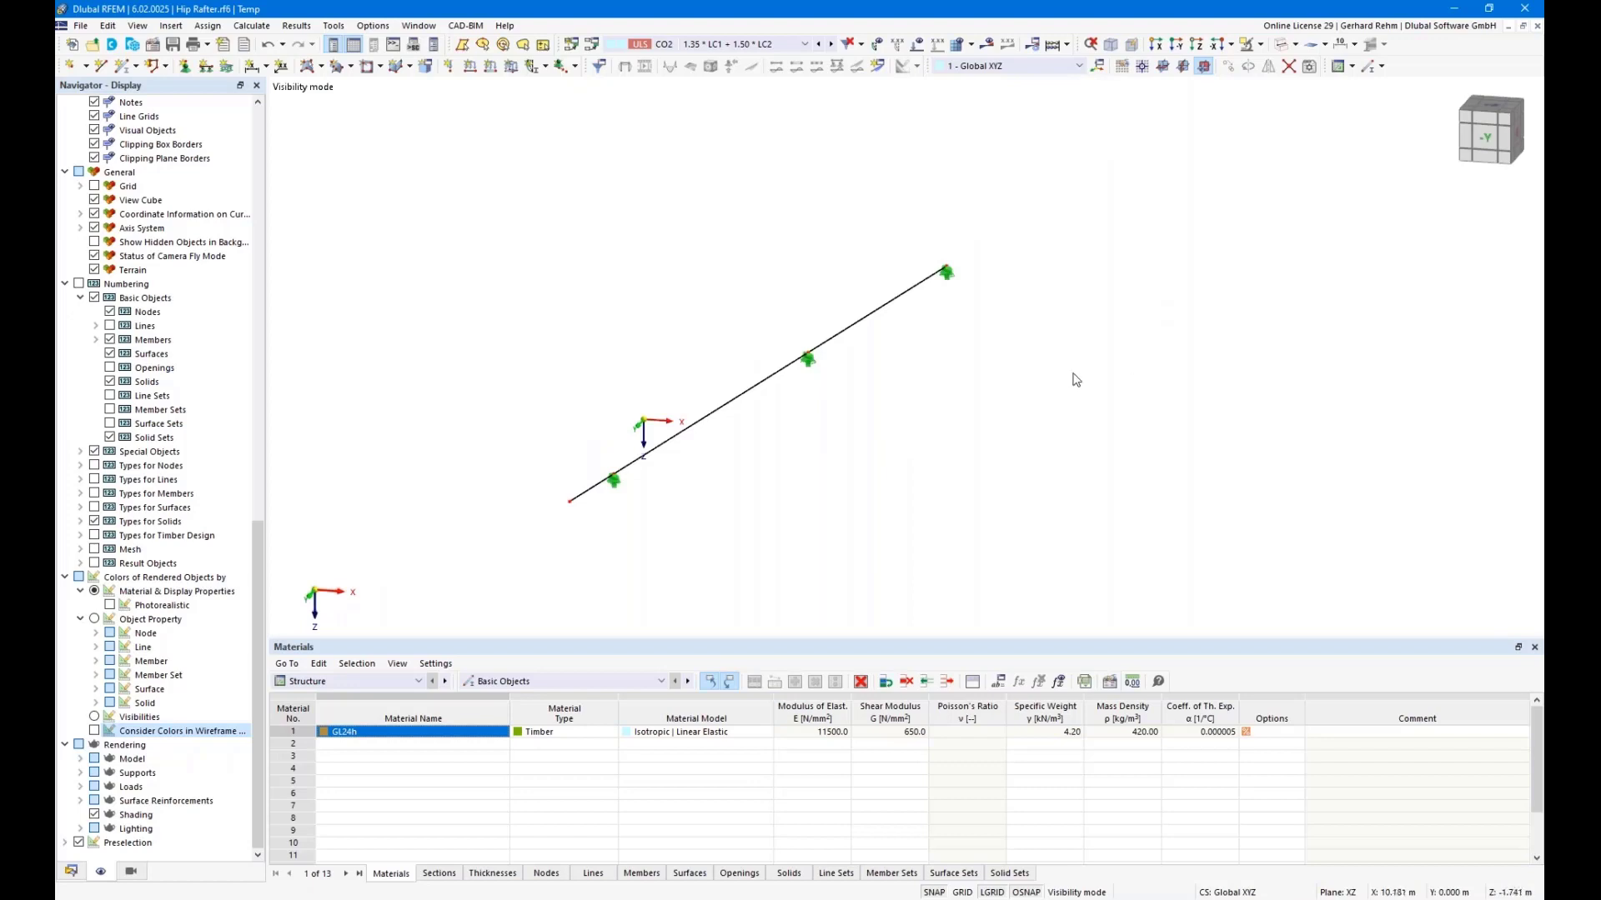
pyautogui.moveTo(1072, 375)
pyautogui.mouseDown(button='right')
pyautogui.moveTo(917, 354)
pyautogui.moveTo(1084, 399)
pyautogui.mouseUp(button='right')
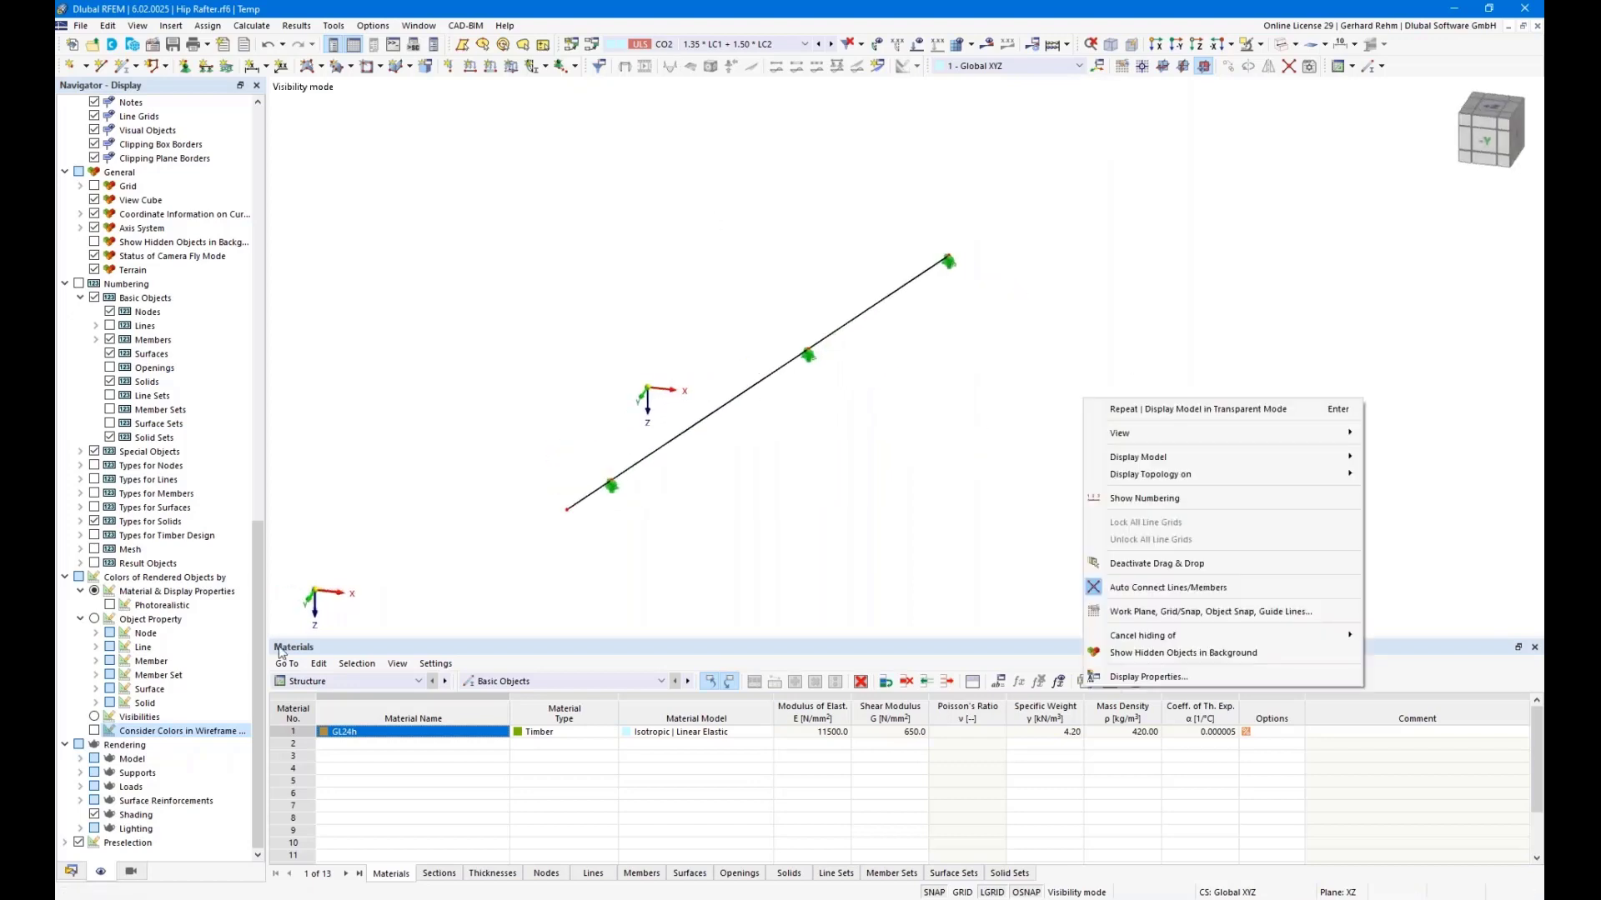
# Set the LC2 Snow surface load to 2.00 kN/m² with the direction global Z on projected area.
pyautogui.click(72, 871)
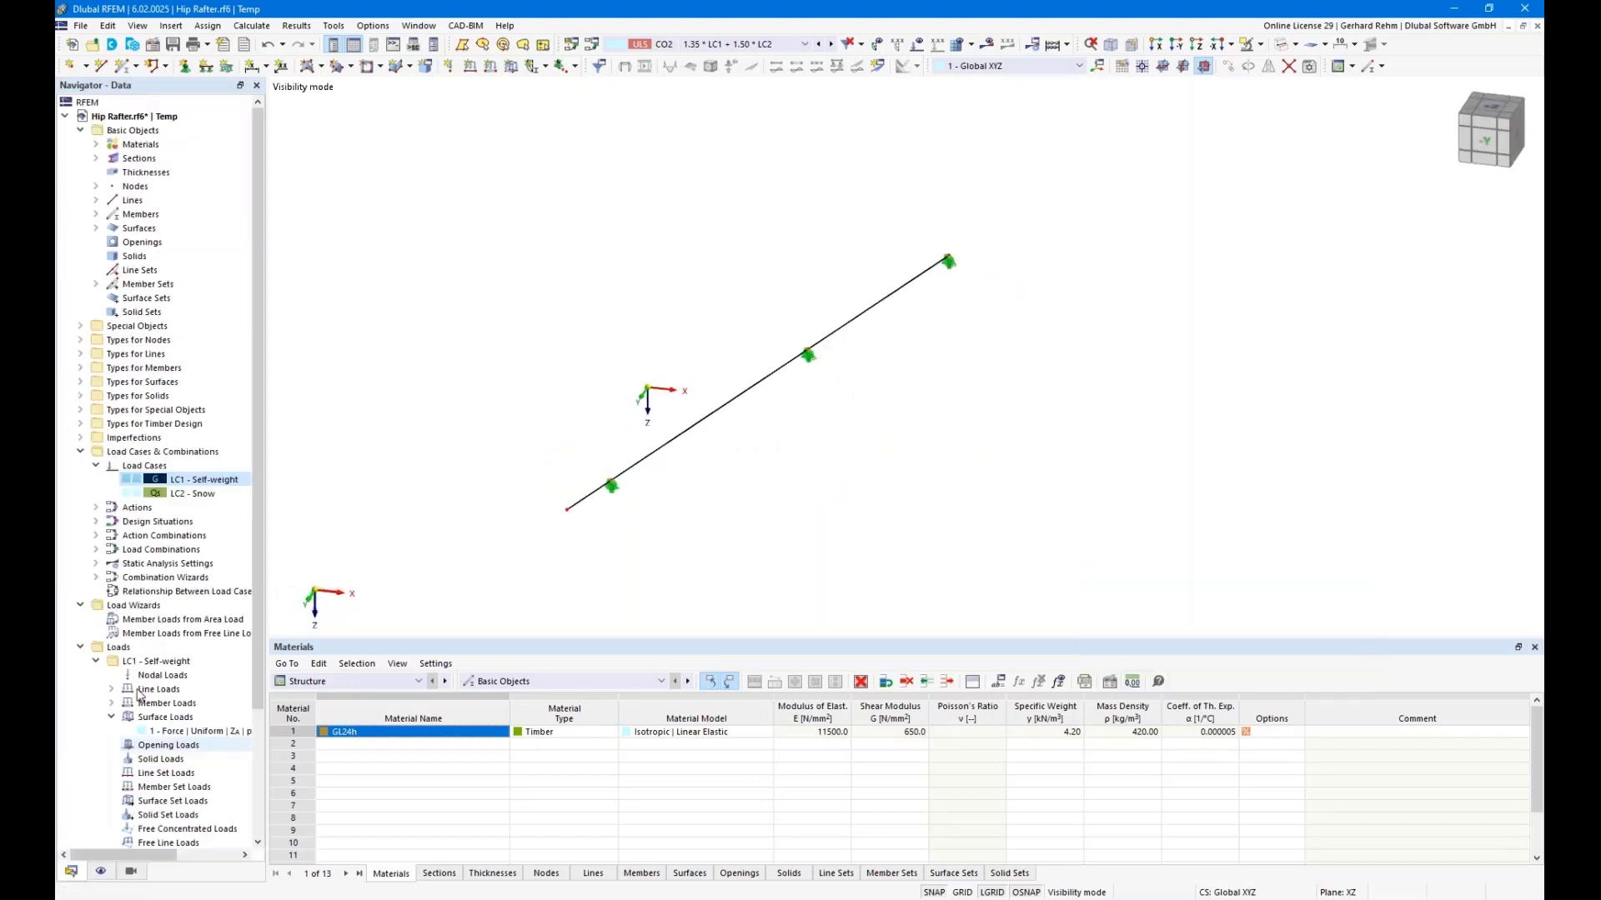
pyautogui.click(95, 661)
pyautogui.click(95, 675)
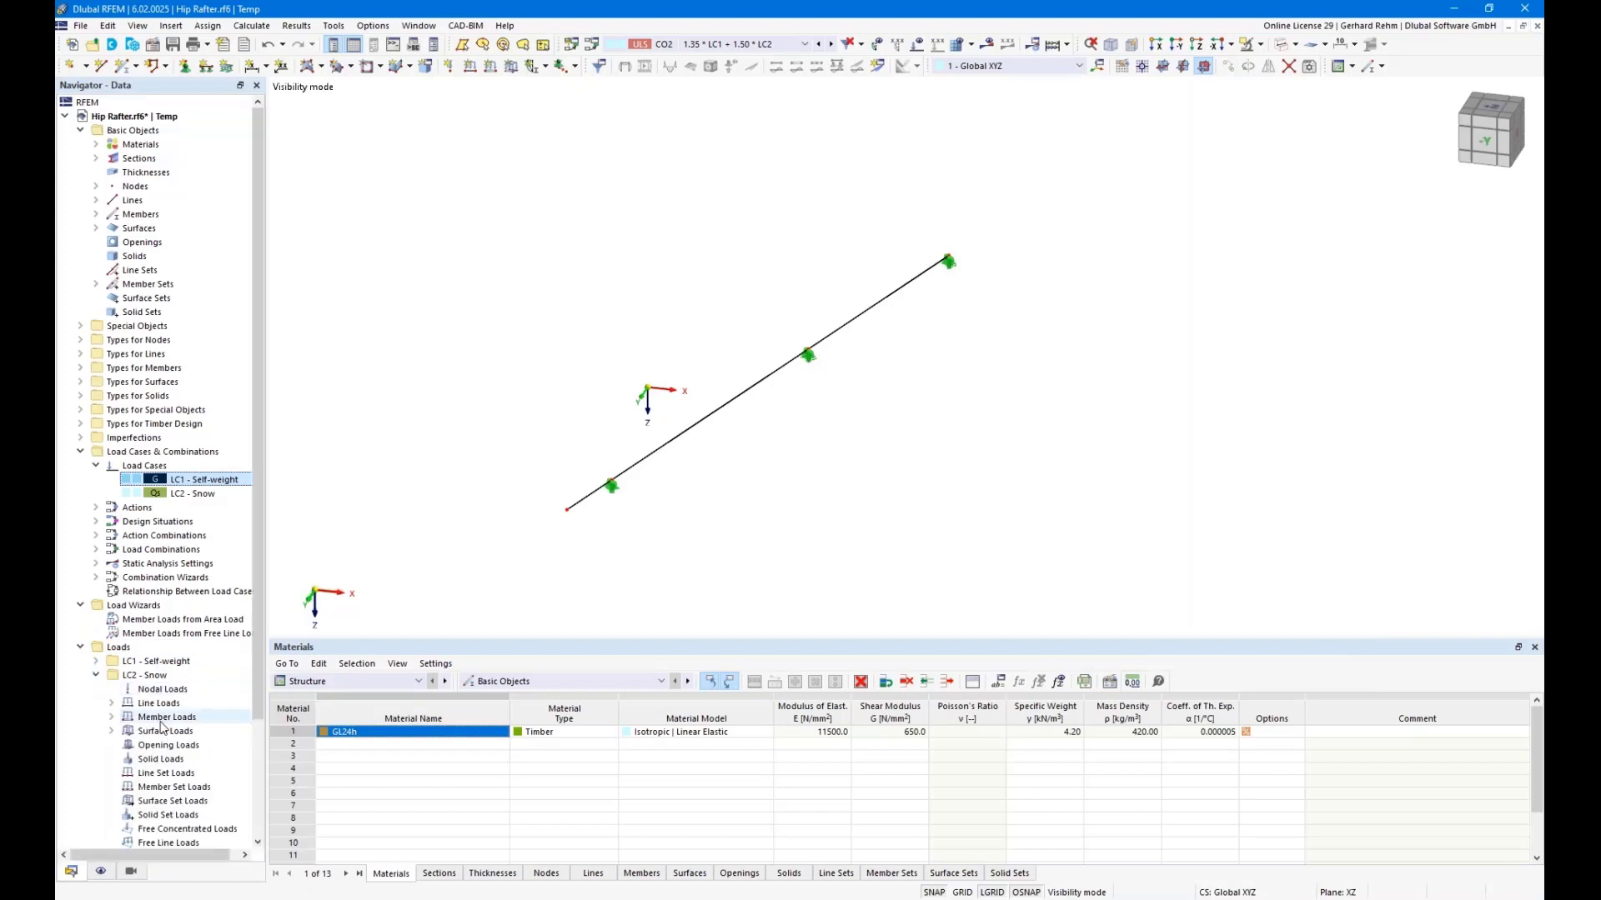
pyautogui.scroll(-3, 150, 724)
pyautogui.click(111, 605)
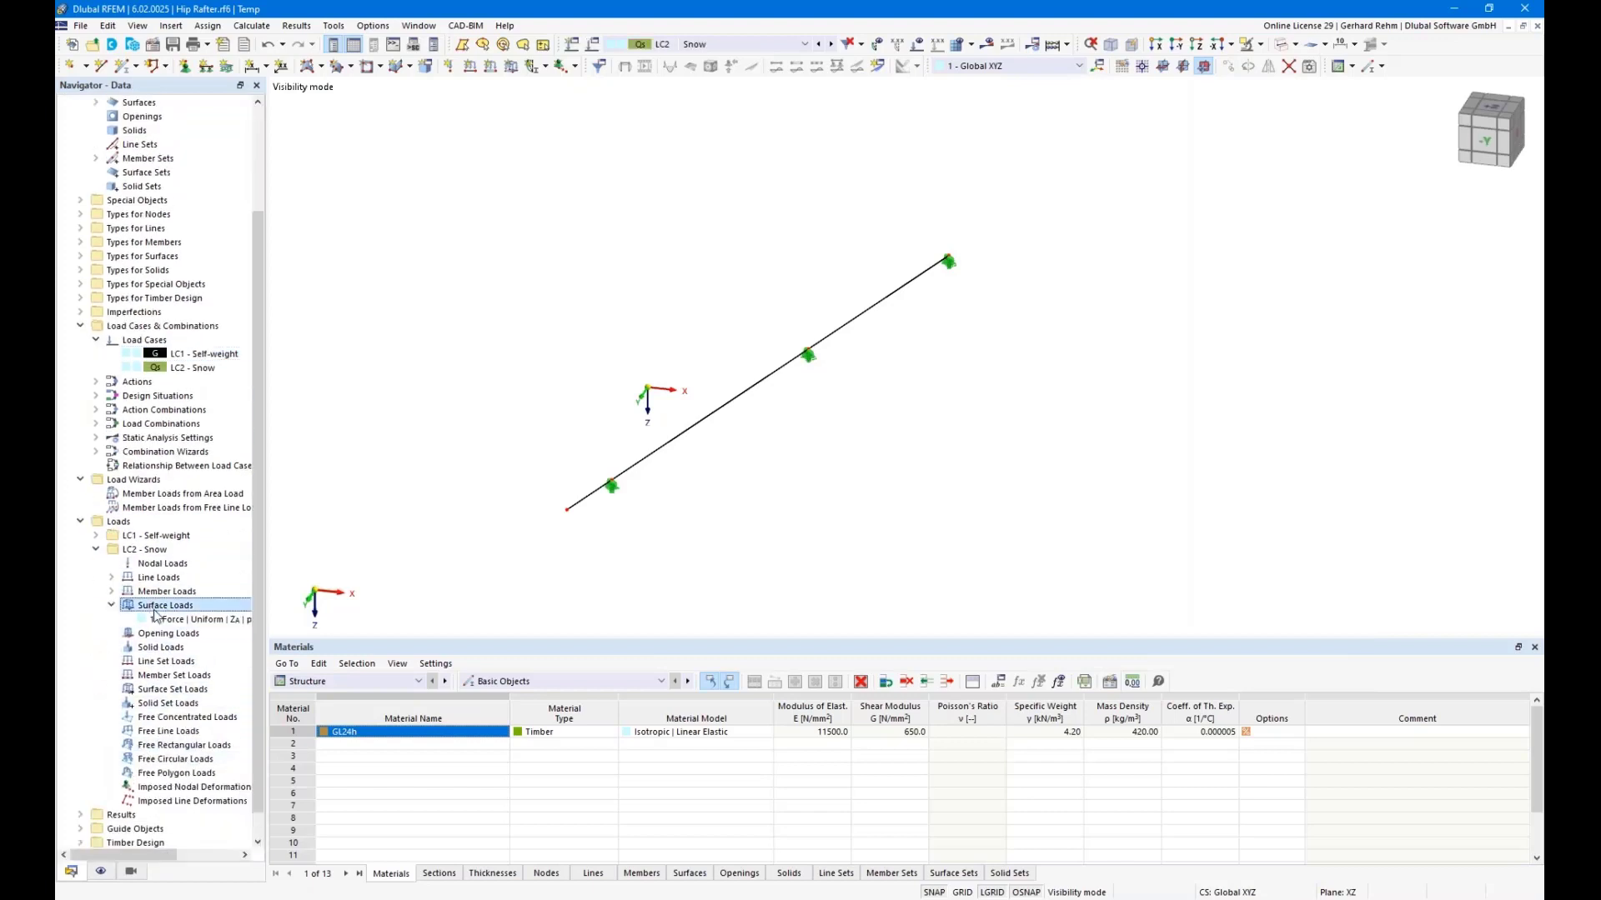
pyautogui.doubleClick(184, 619)
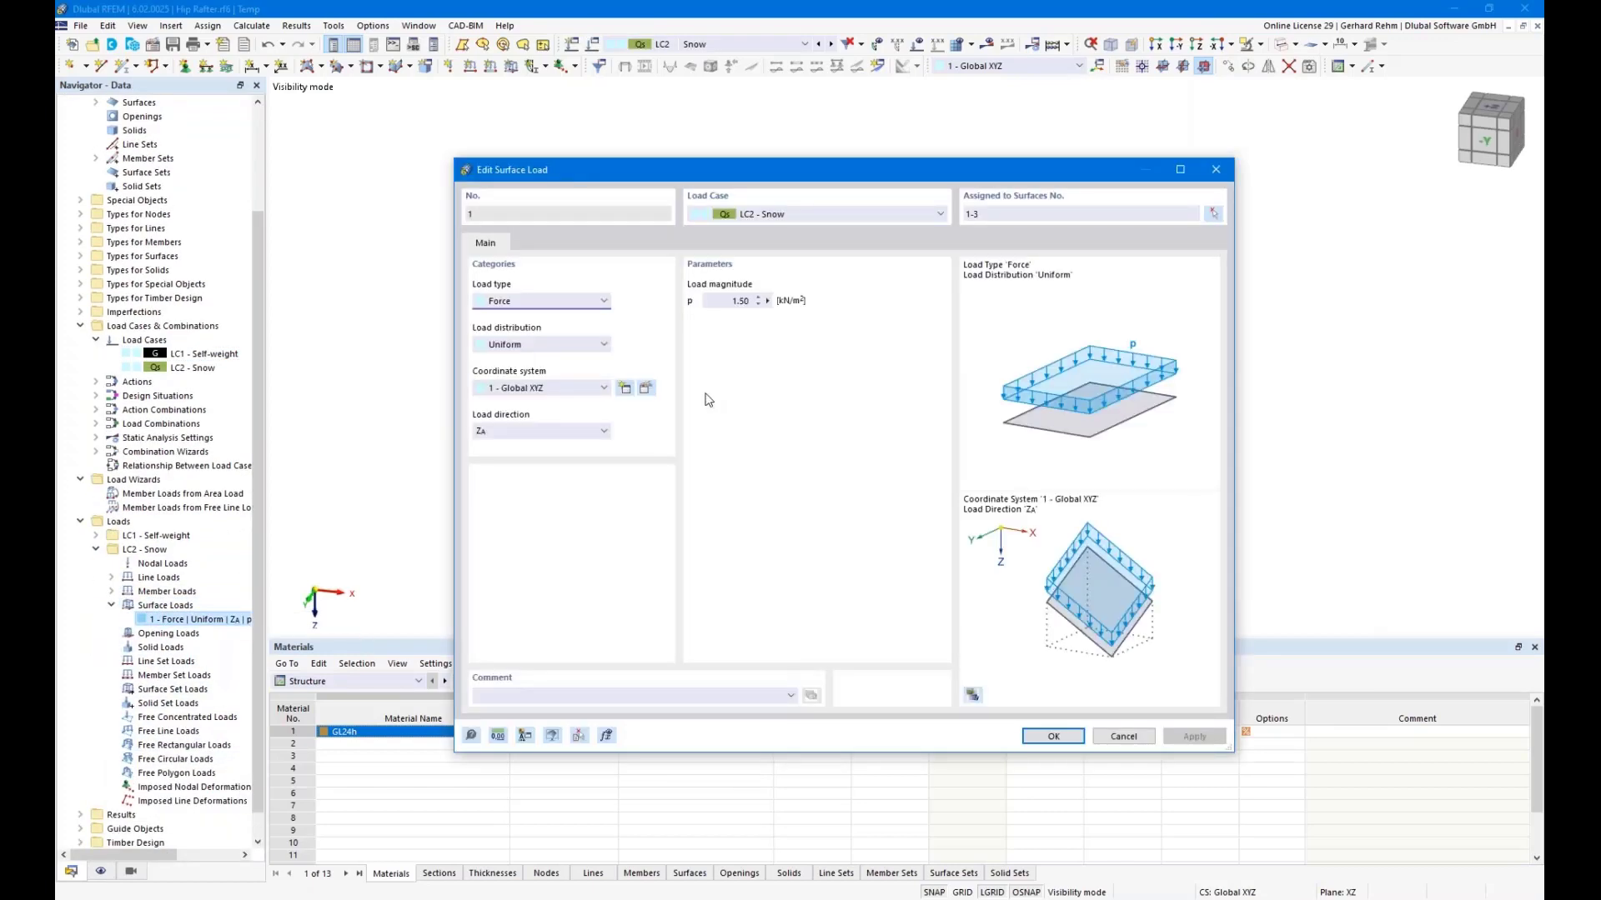
pyautogui.click(733, 300)
pyautogui.click(584, 430)
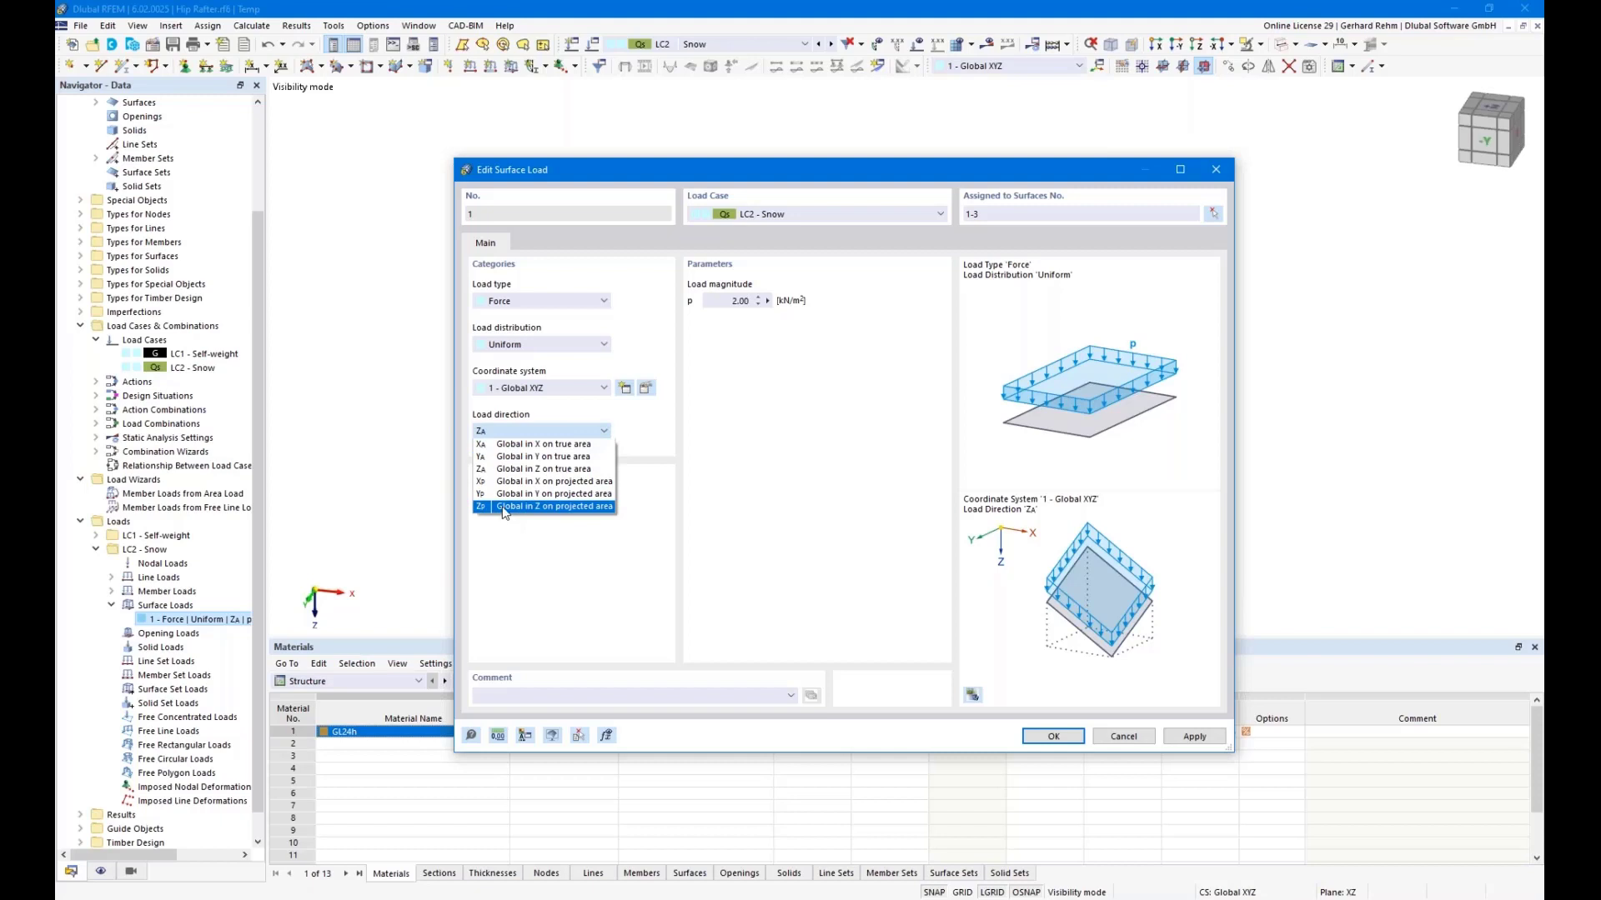
pyautogui.click(505, 507)
pyautogui.click(1052, 737)
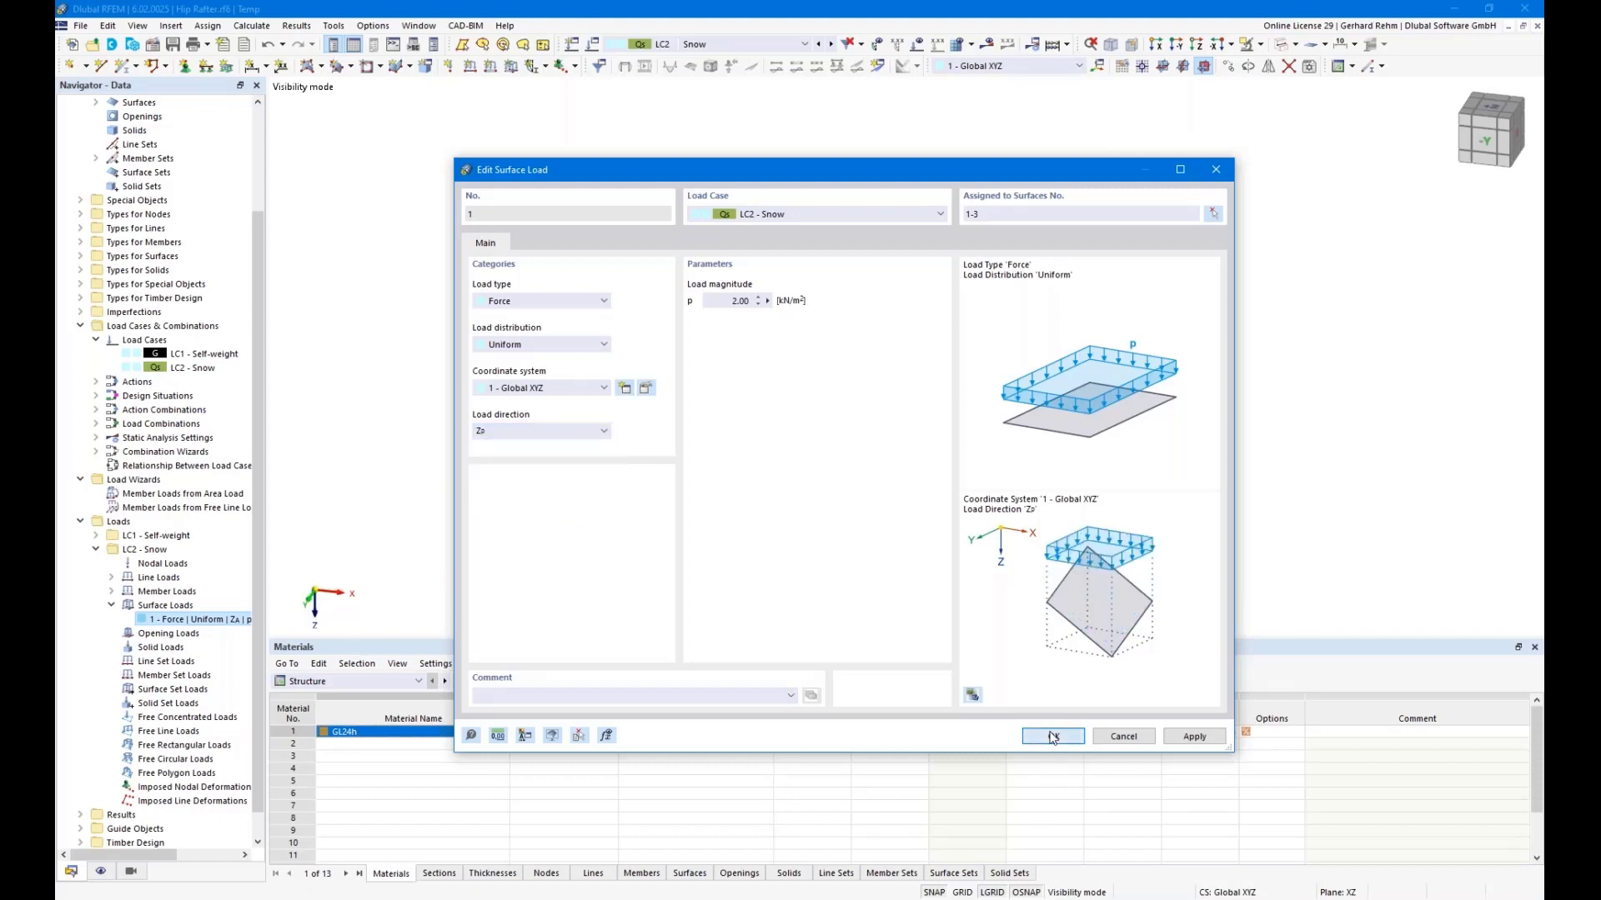
# Display the loads and limit the visibility to the hip rafter members with their snow loads.
pyautogui.click(917, 43)
pyautogui.click(621, 480)
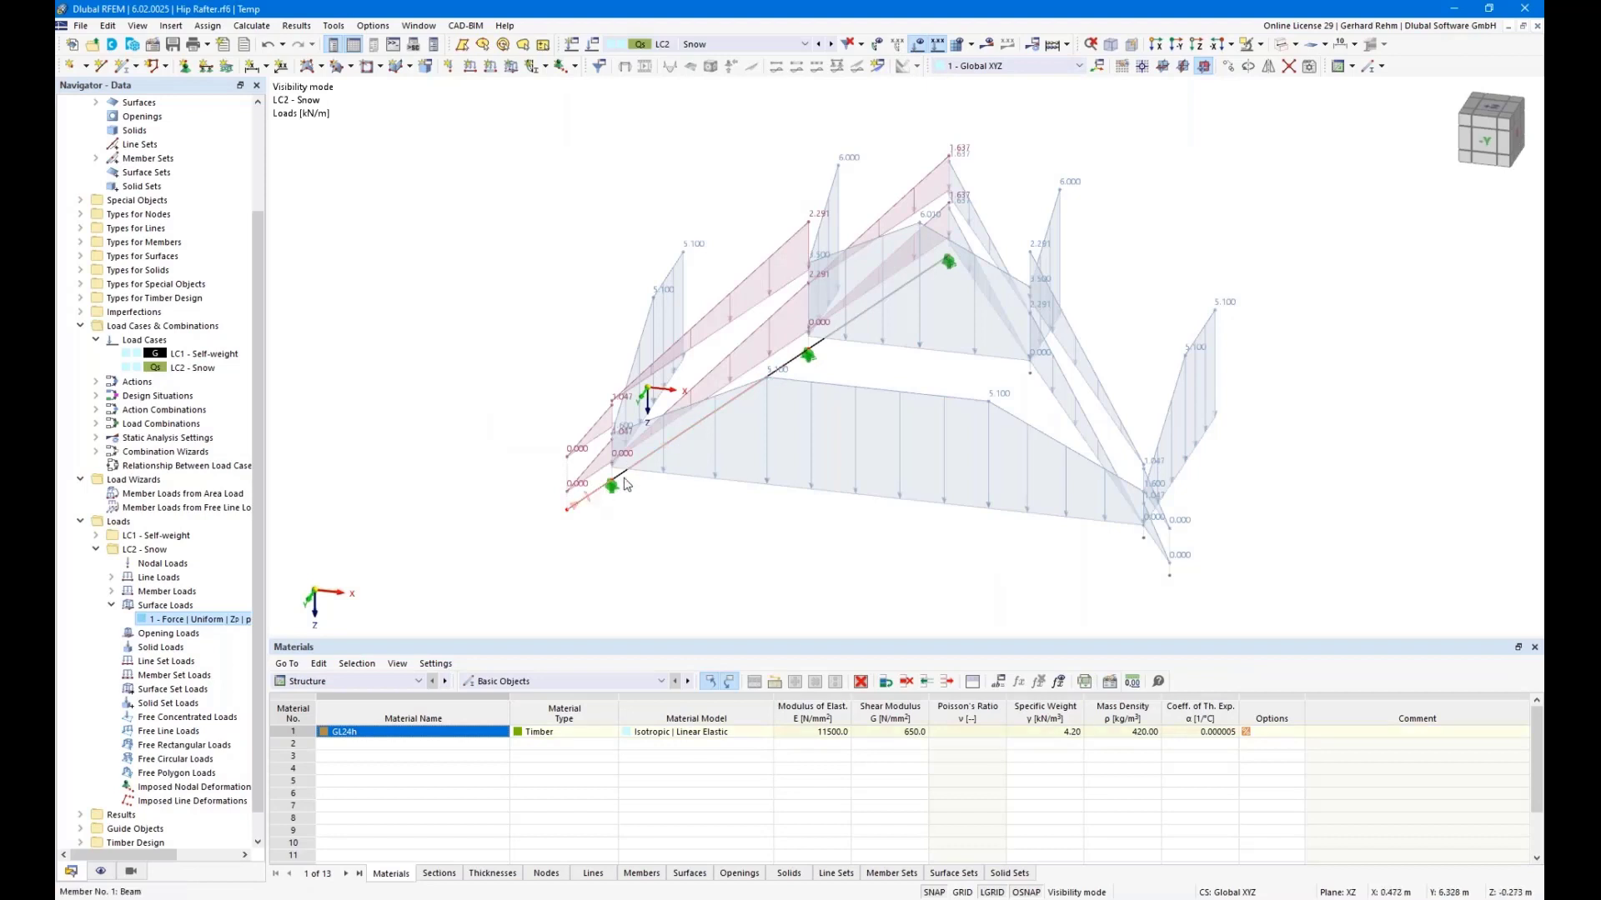
pyautogui.keyDown('ctrl'); pyautogui.click(832, 344); pyautogui.keyUp('ctrl')
pyautogui.click(1240, 43)
pyautogui.click(1239, 132)
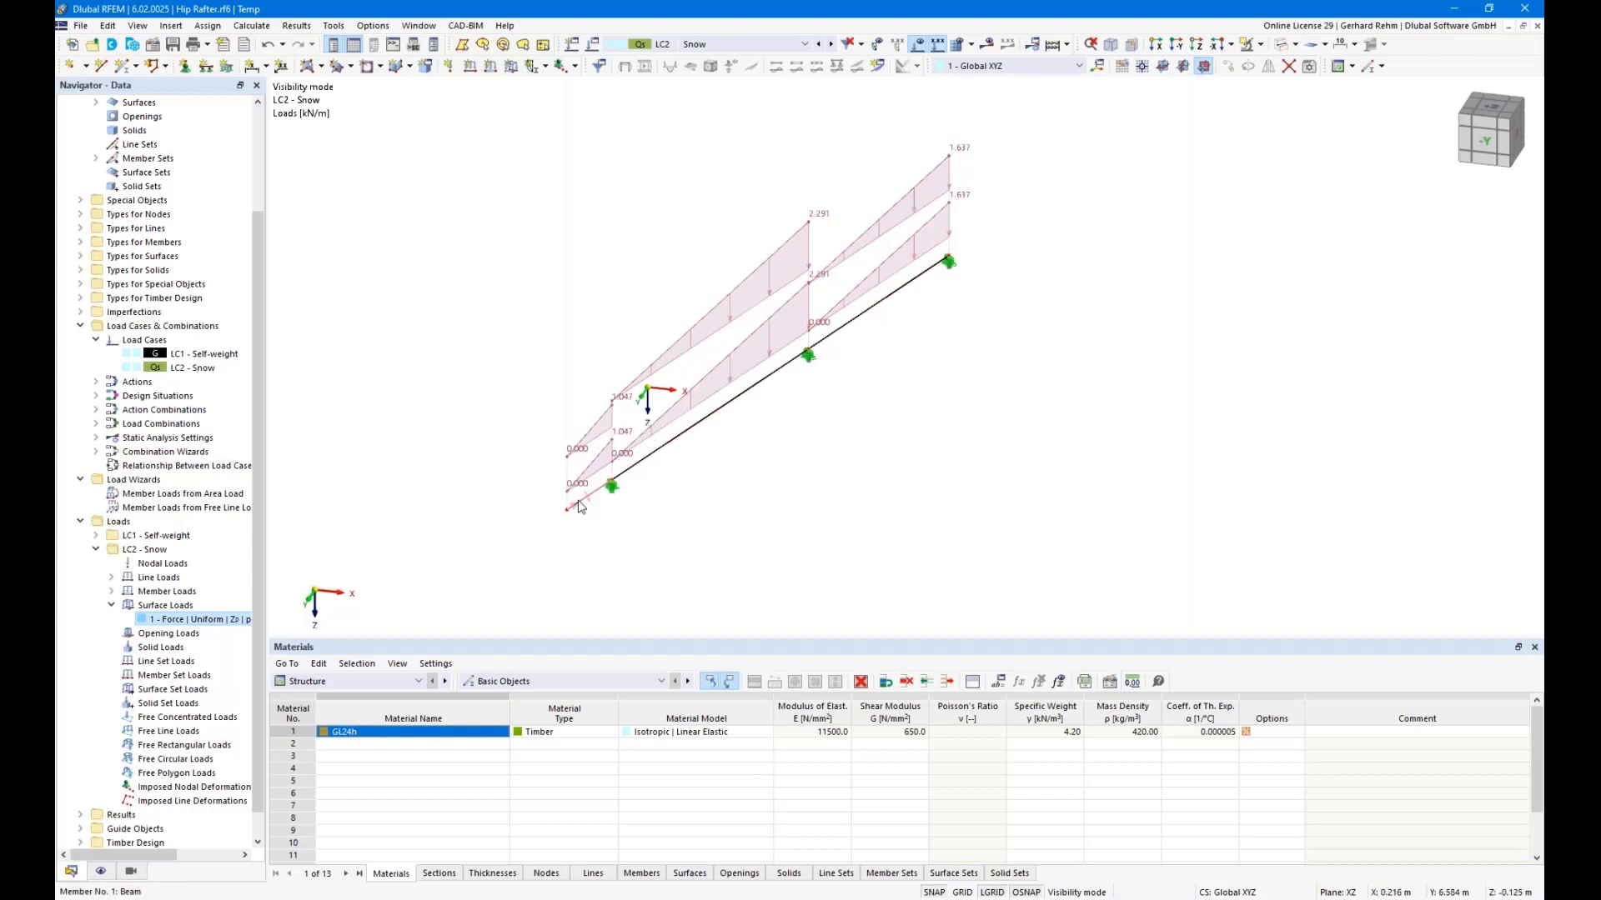
# Cancel the visibility mode, turn off the separate load transfer display on the surfaces, and examine the projected snow load in front view.
pyautogui.click(99, 872)
pyautogui.scroll(10, 150, 416)
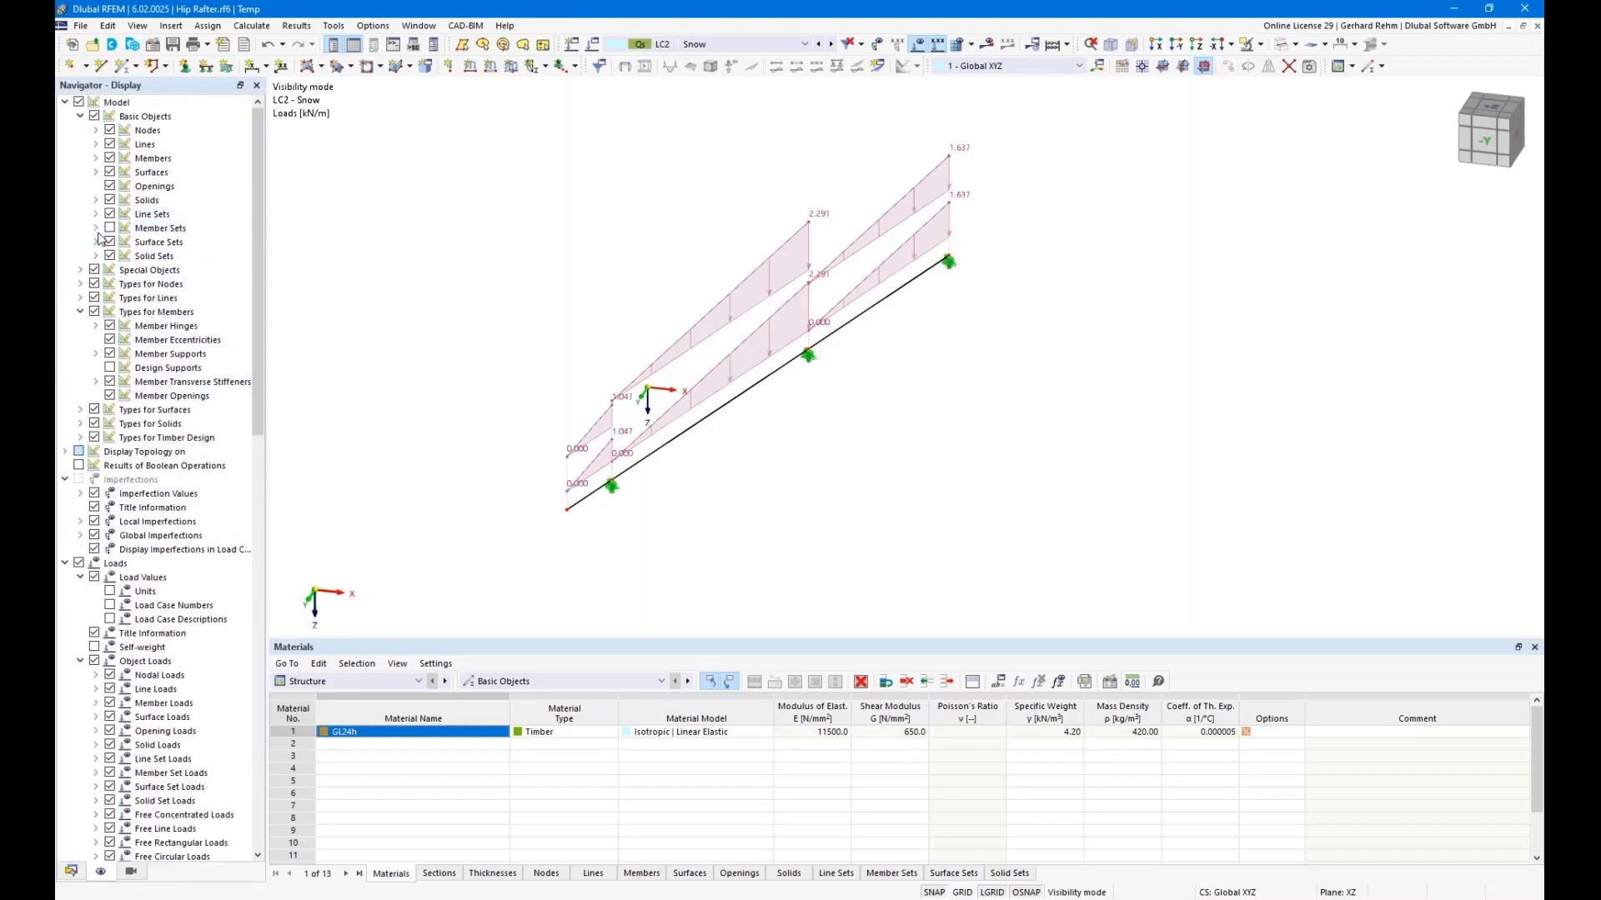
pyautogui.click(1261, 45)
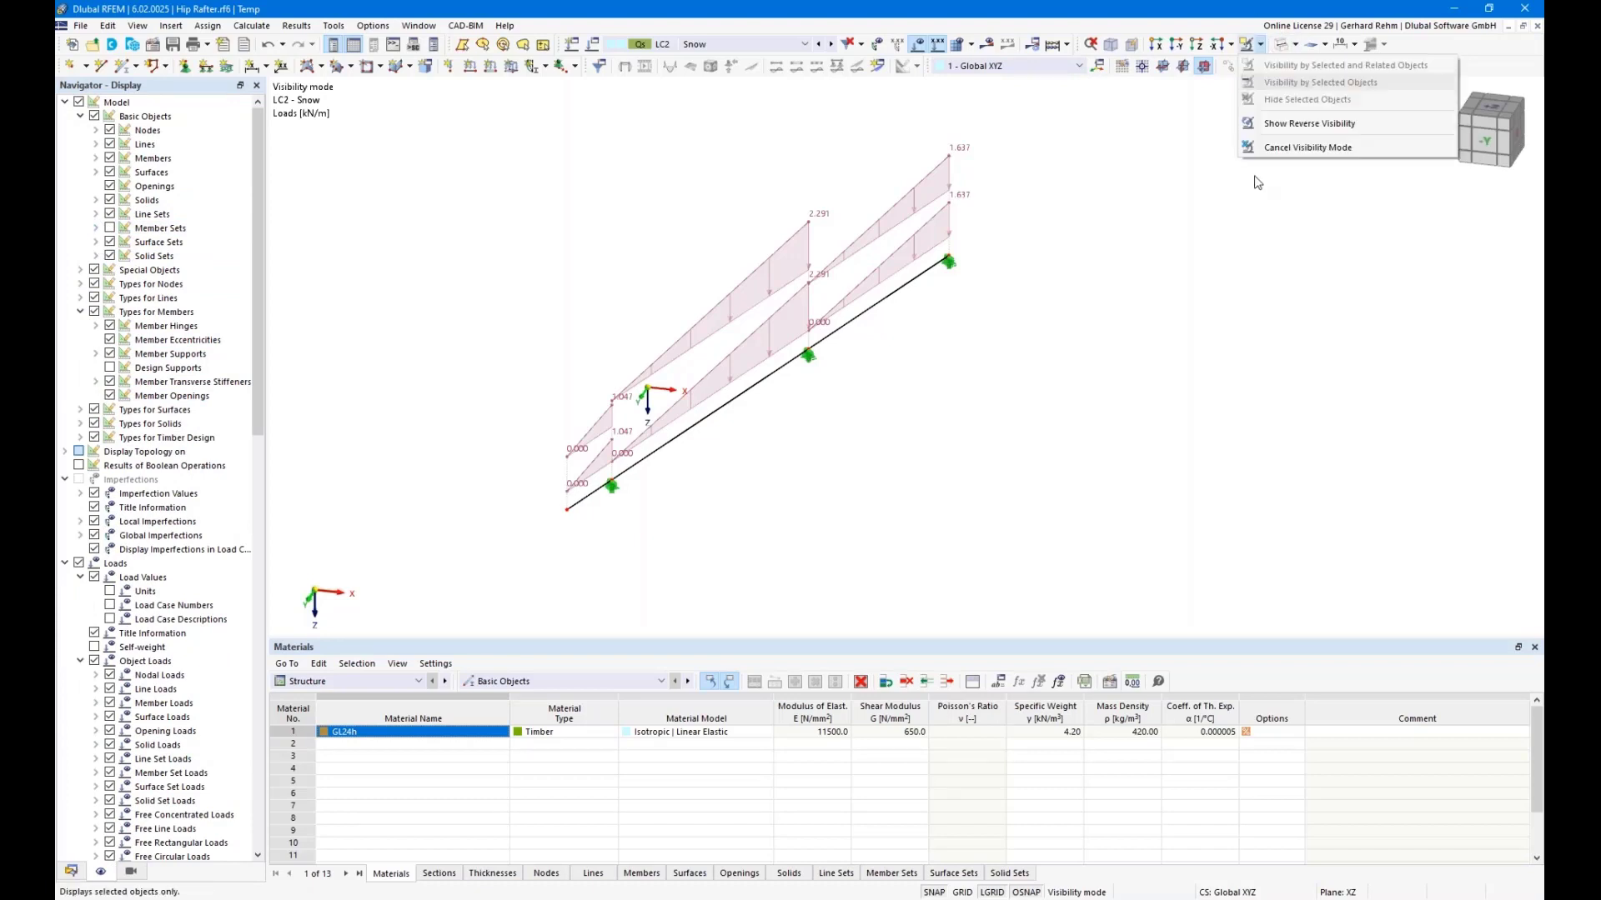
pyautogui.click(1267, 148)
pyautogui.rightClick(718, 510)
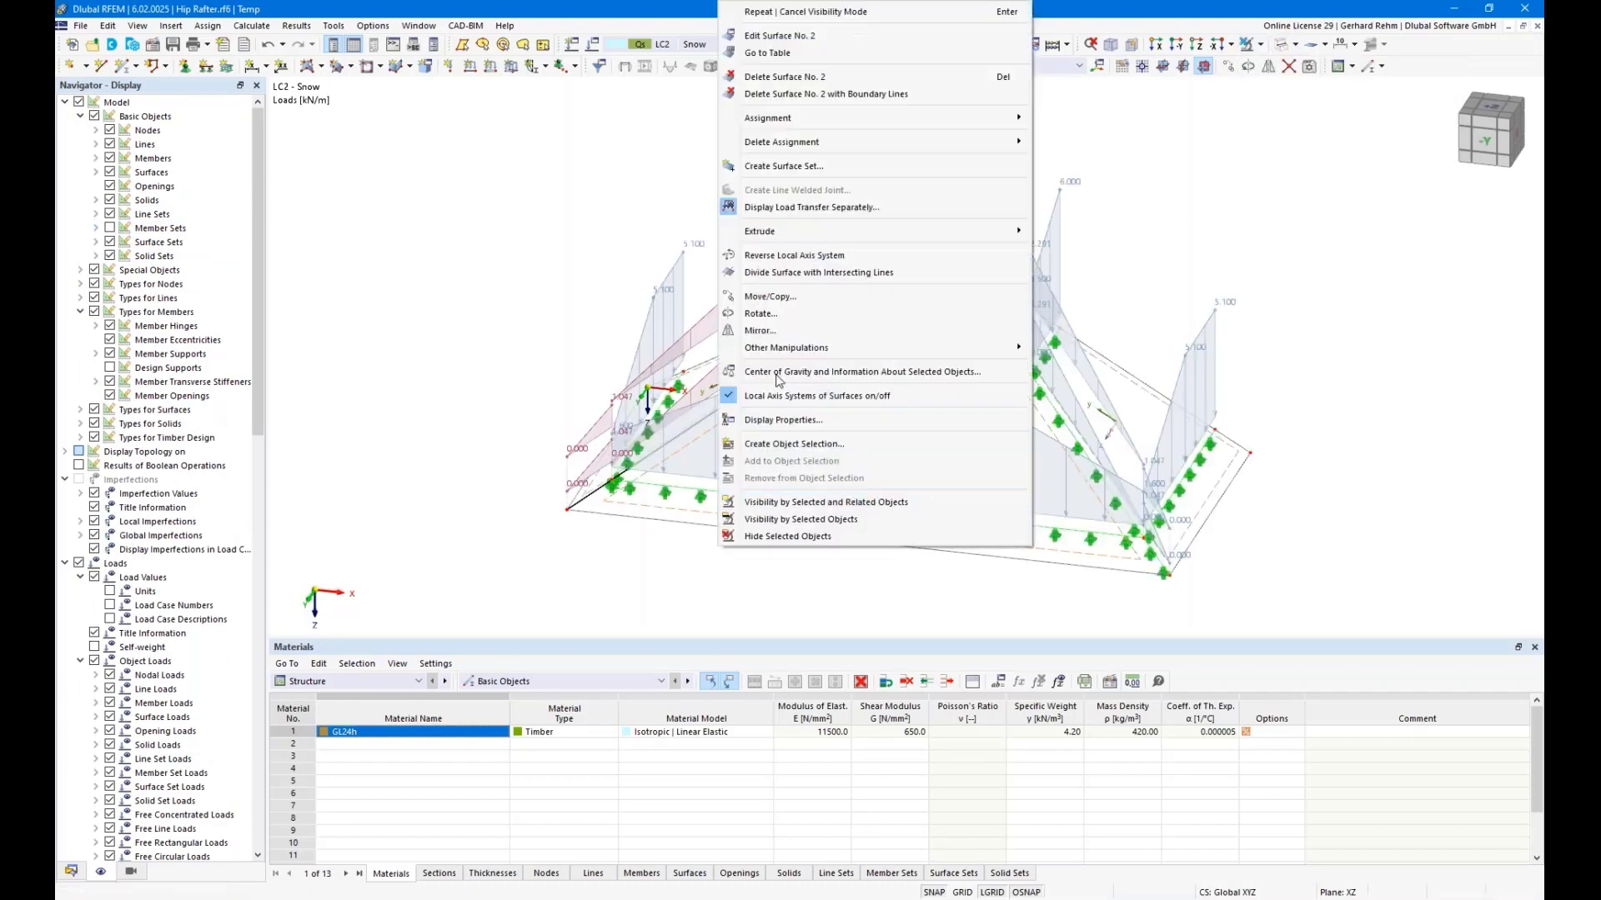
pyautogui.click(775, 208)
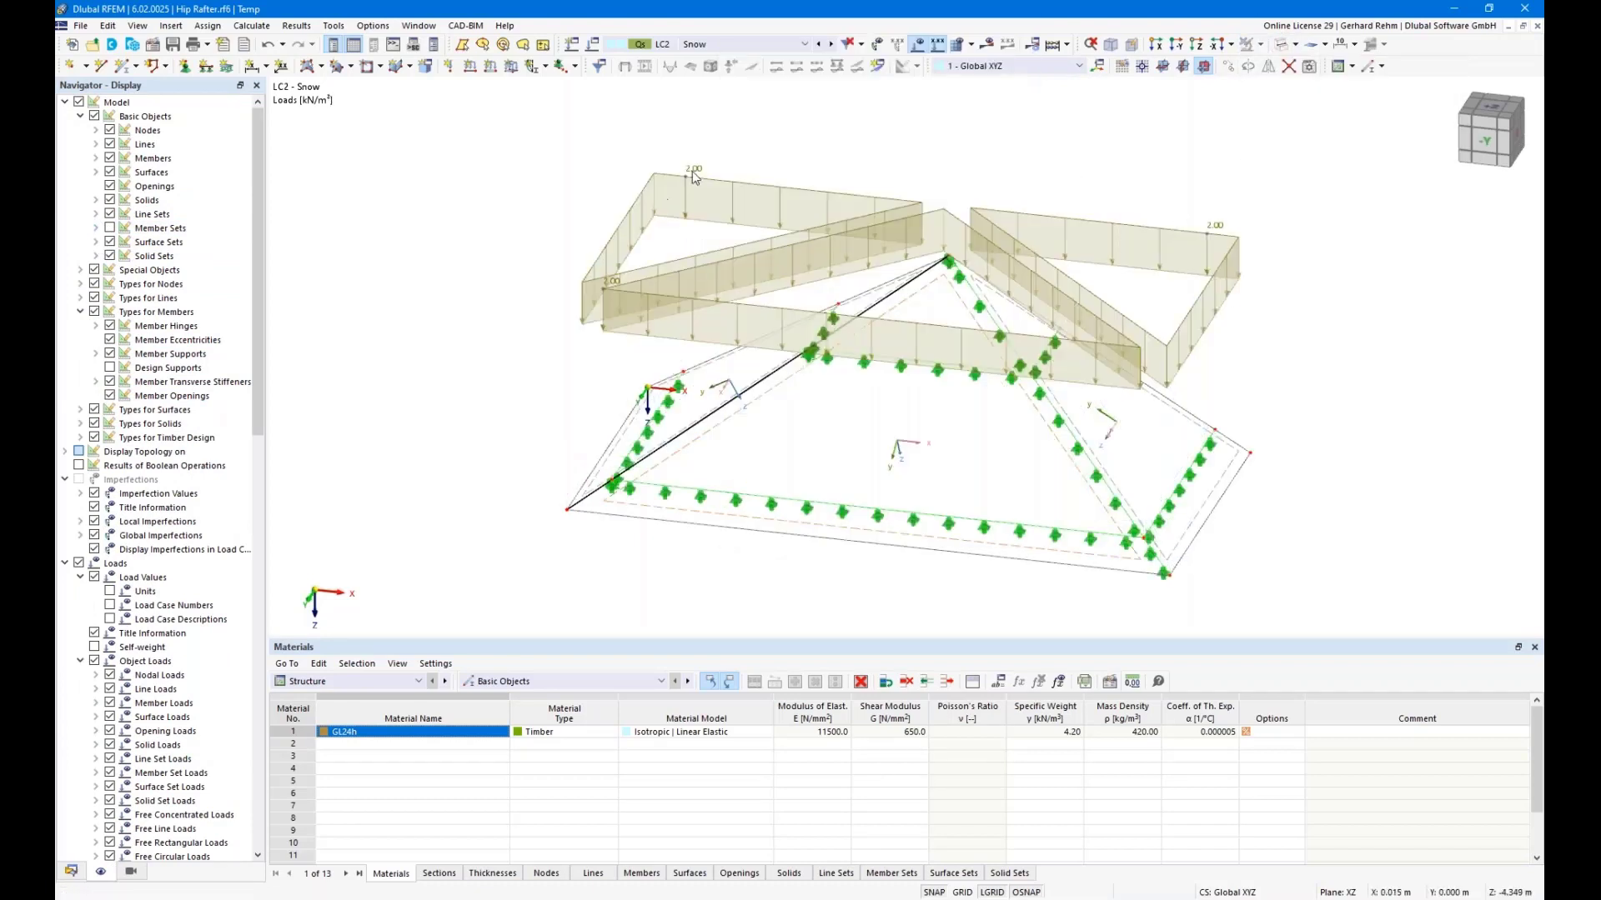
pyautogui.keyDown('ctrl'); pyautogui.moveTo(1272, 355); pyautogui.dragTo(1329, 298, button='middle'); pyautogui.keyUp('ctrl')
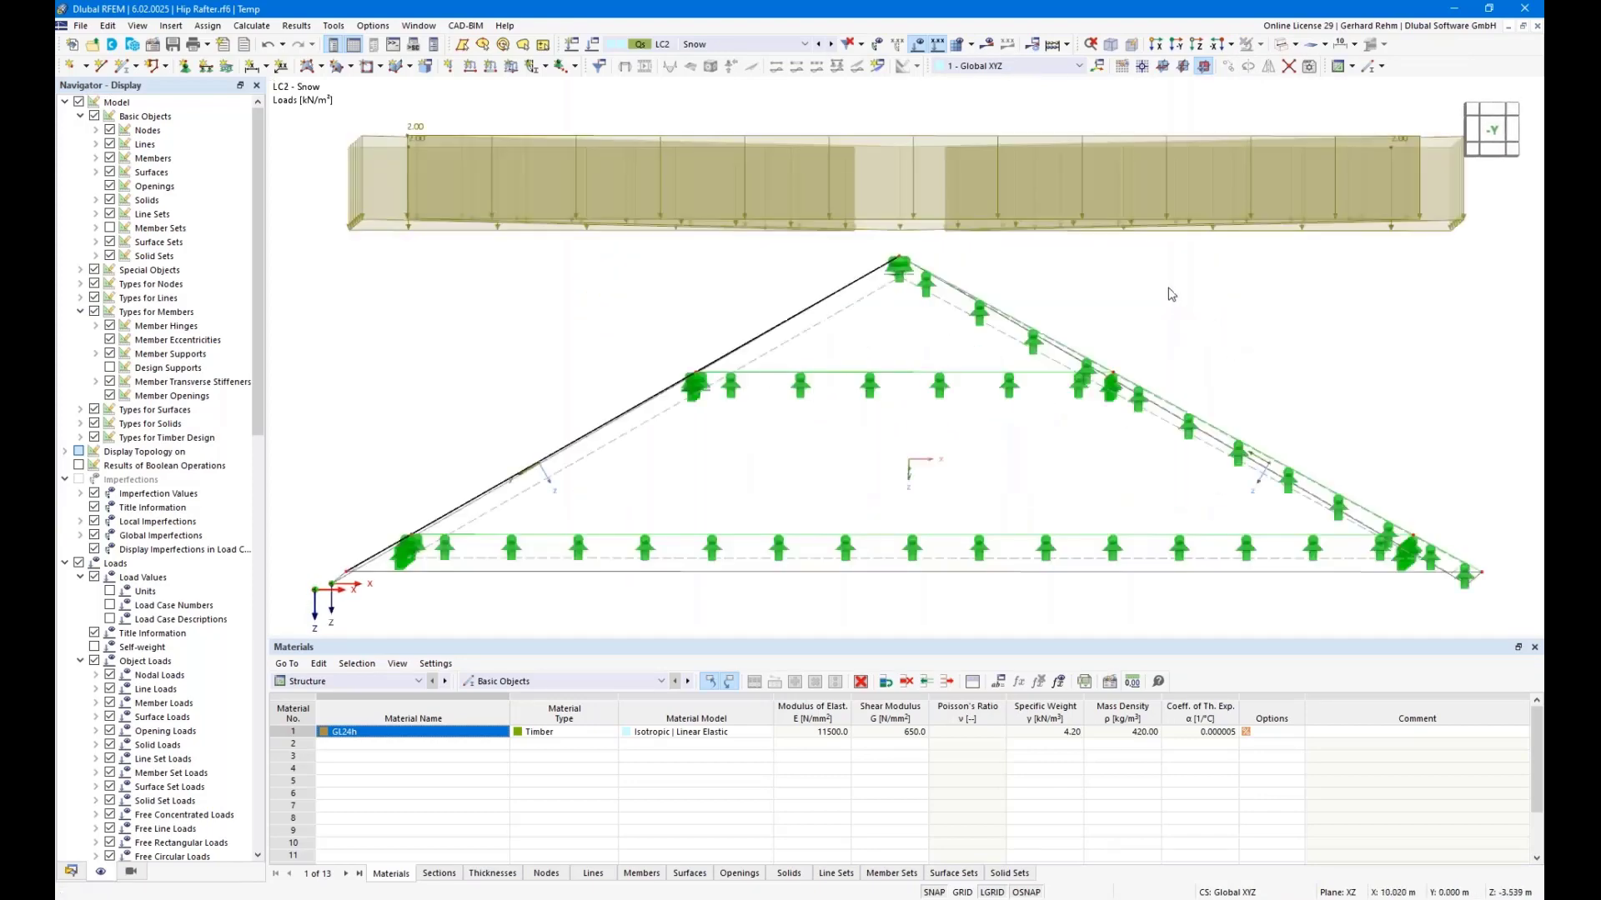
pyautogui.scroll(-2, 1131, 252)
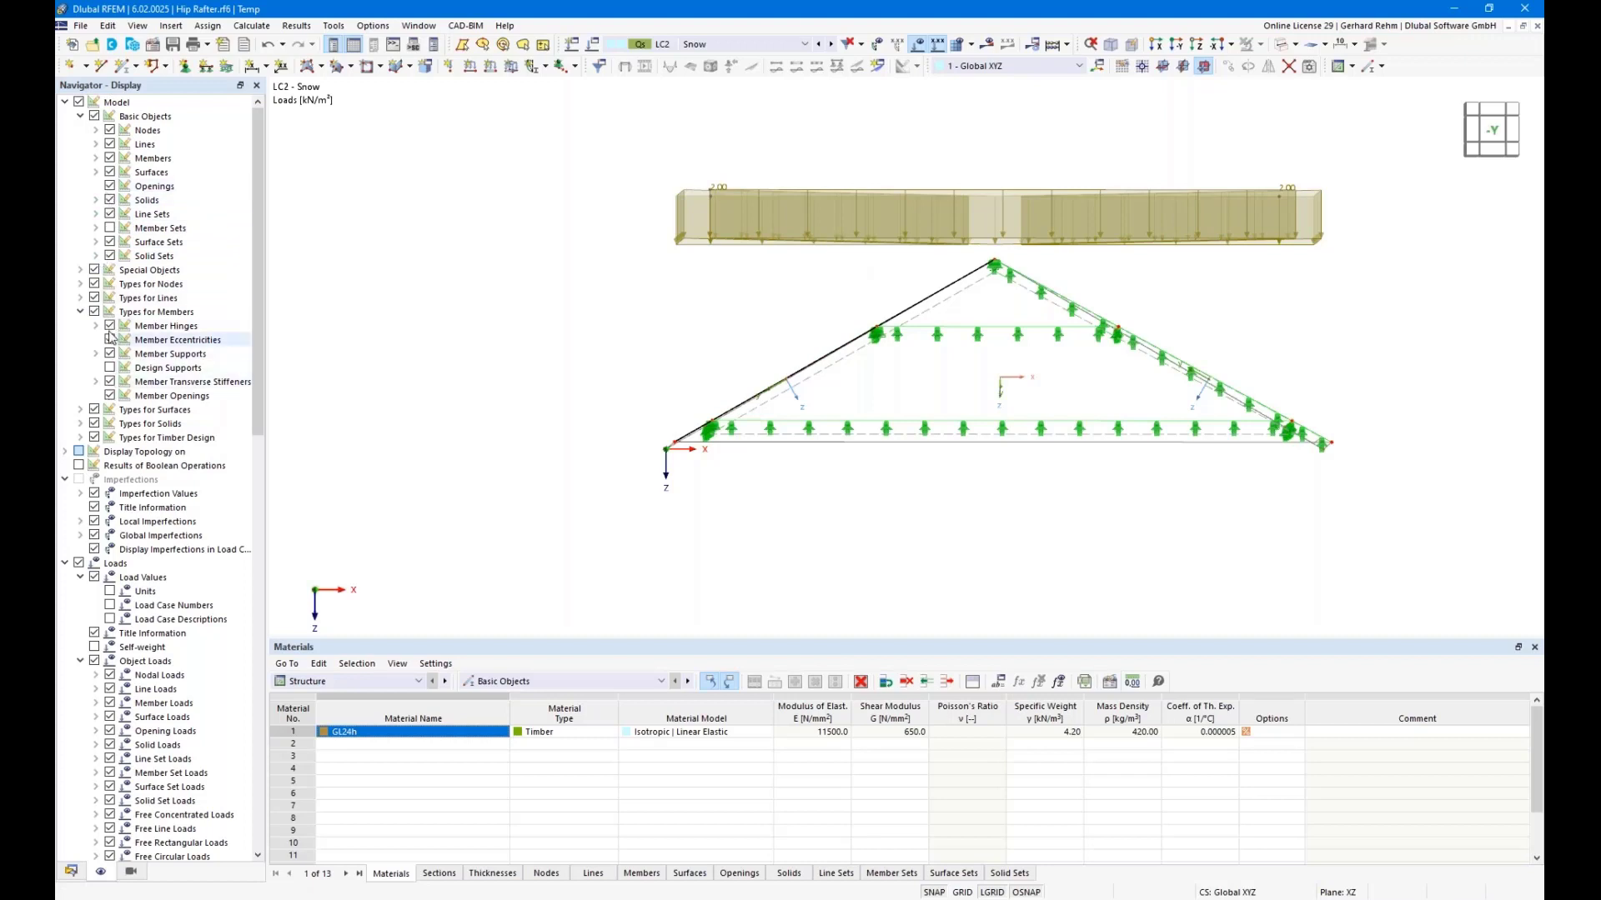
# Turn the separate load transfer display for surfaces back on and isolate the hip rafter again.
pyautogui.click(95, 172)
pyautogui.click(125, 283)
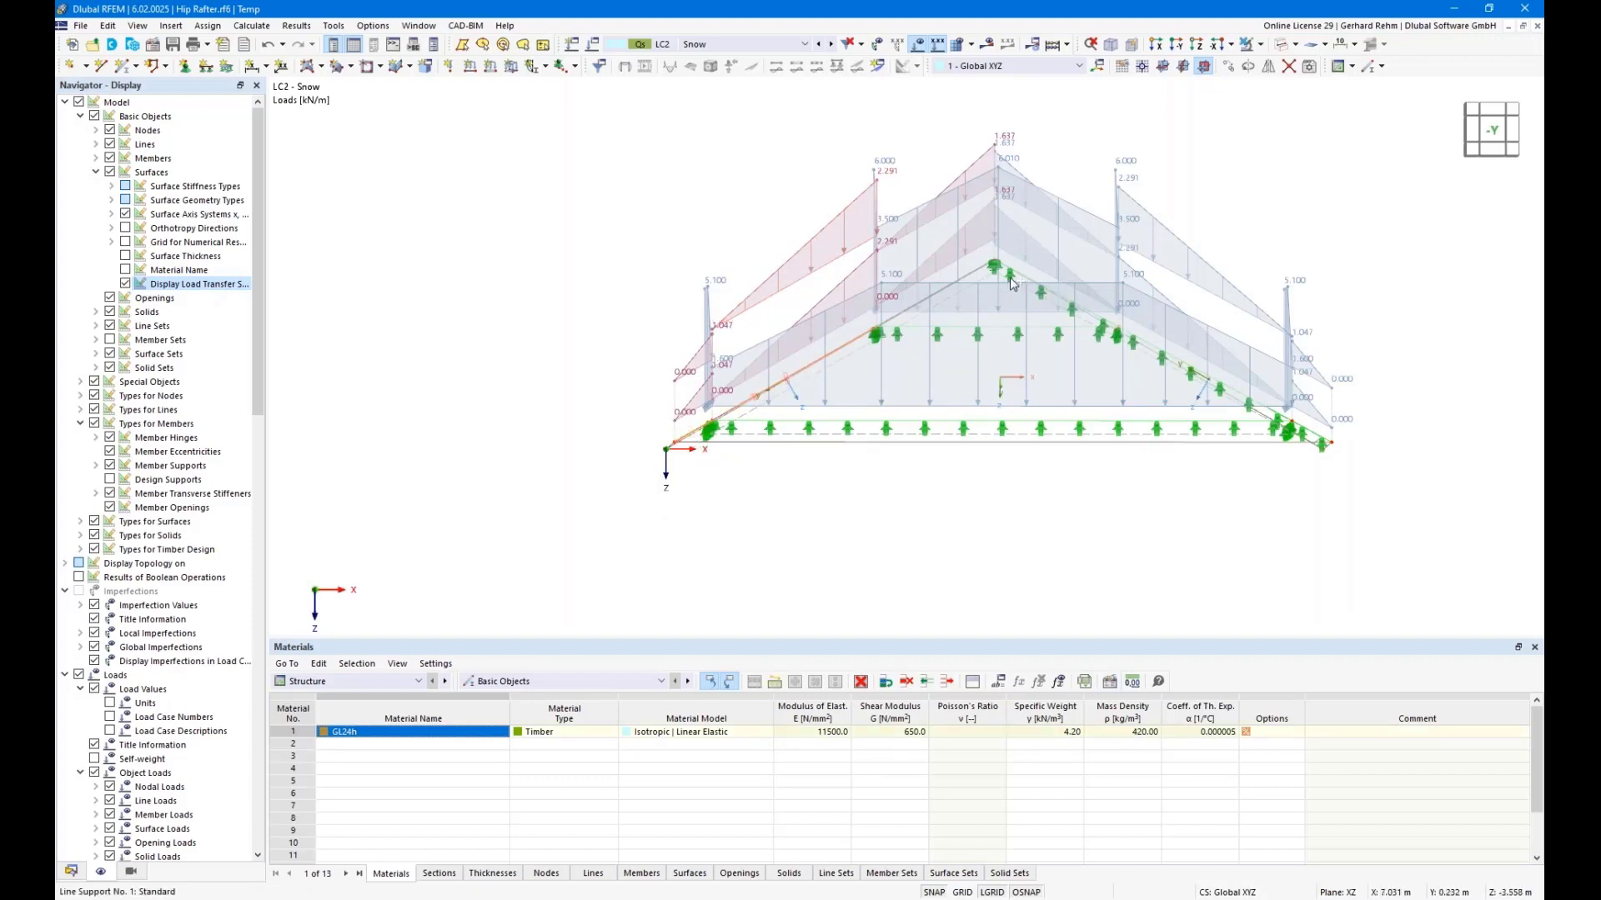
pyautogui.click(1261, 45)
pyautogui.click(1270, 66)
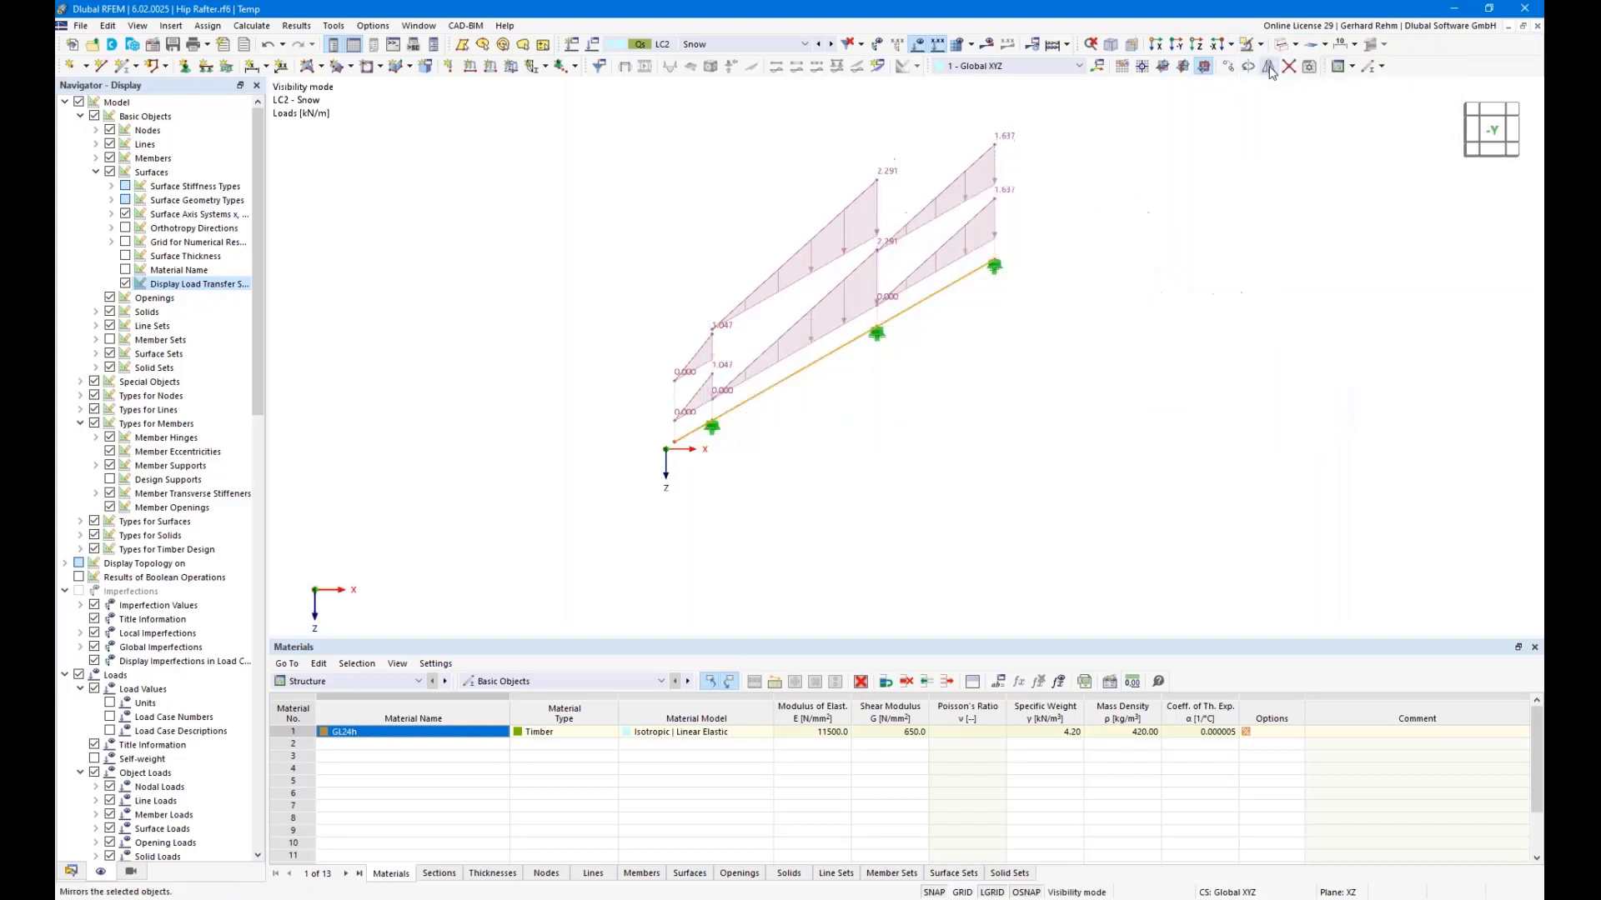
# Check the Timber Design situations and exclude the individual members from design, keeping only the member set.
pyautogui.click(312, 683)
pyautogui.click(300, 761)
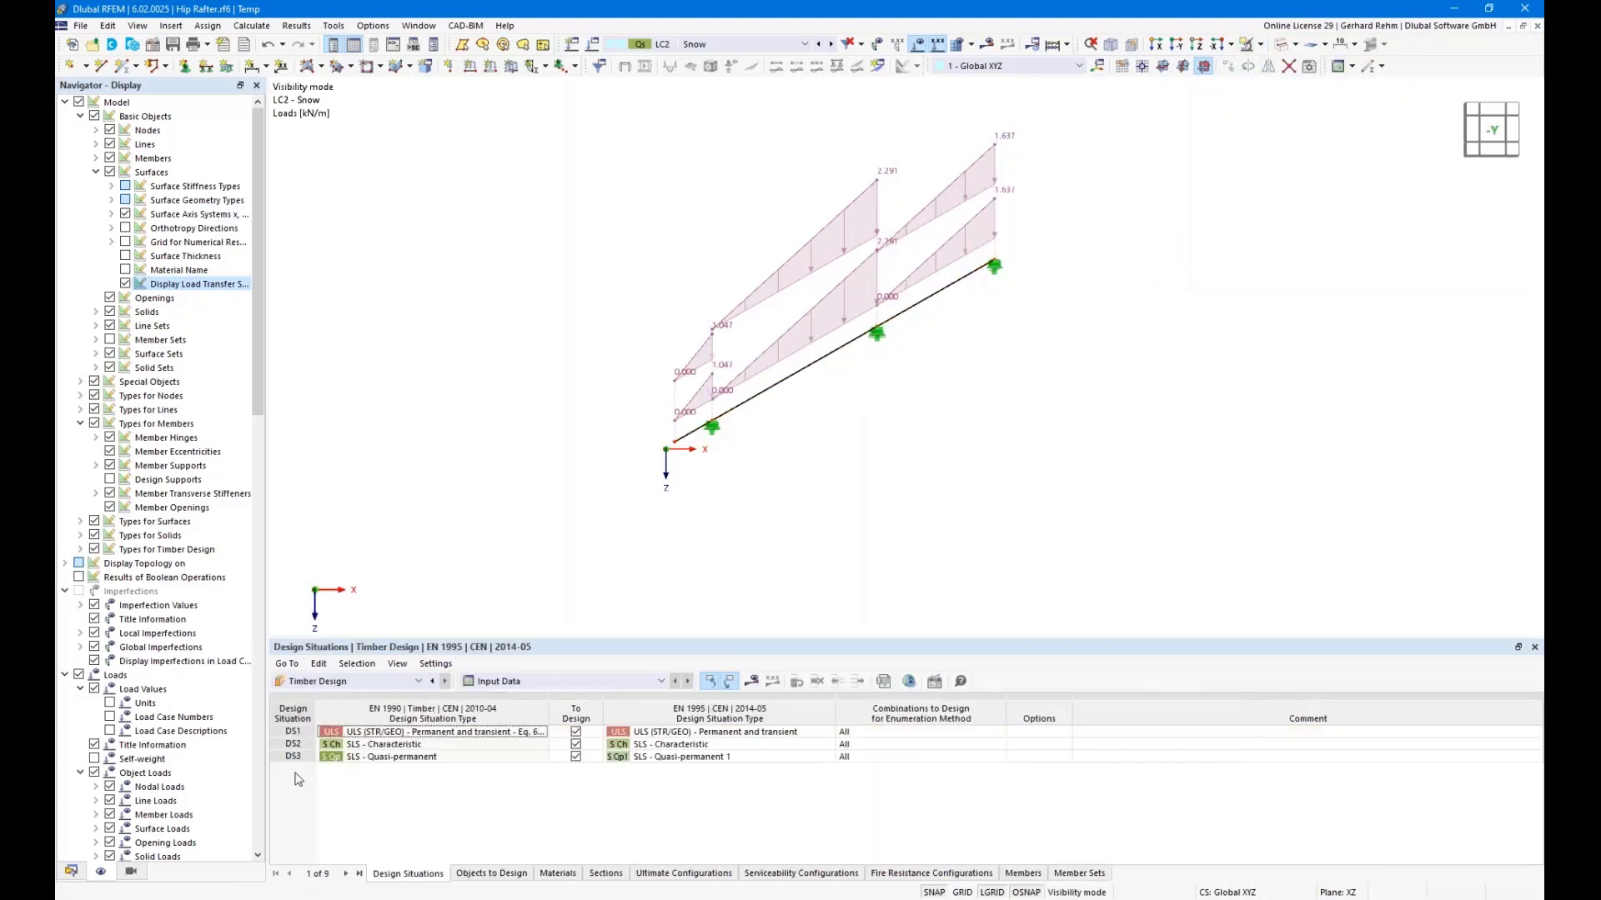
pyautogui.click(575, 733)
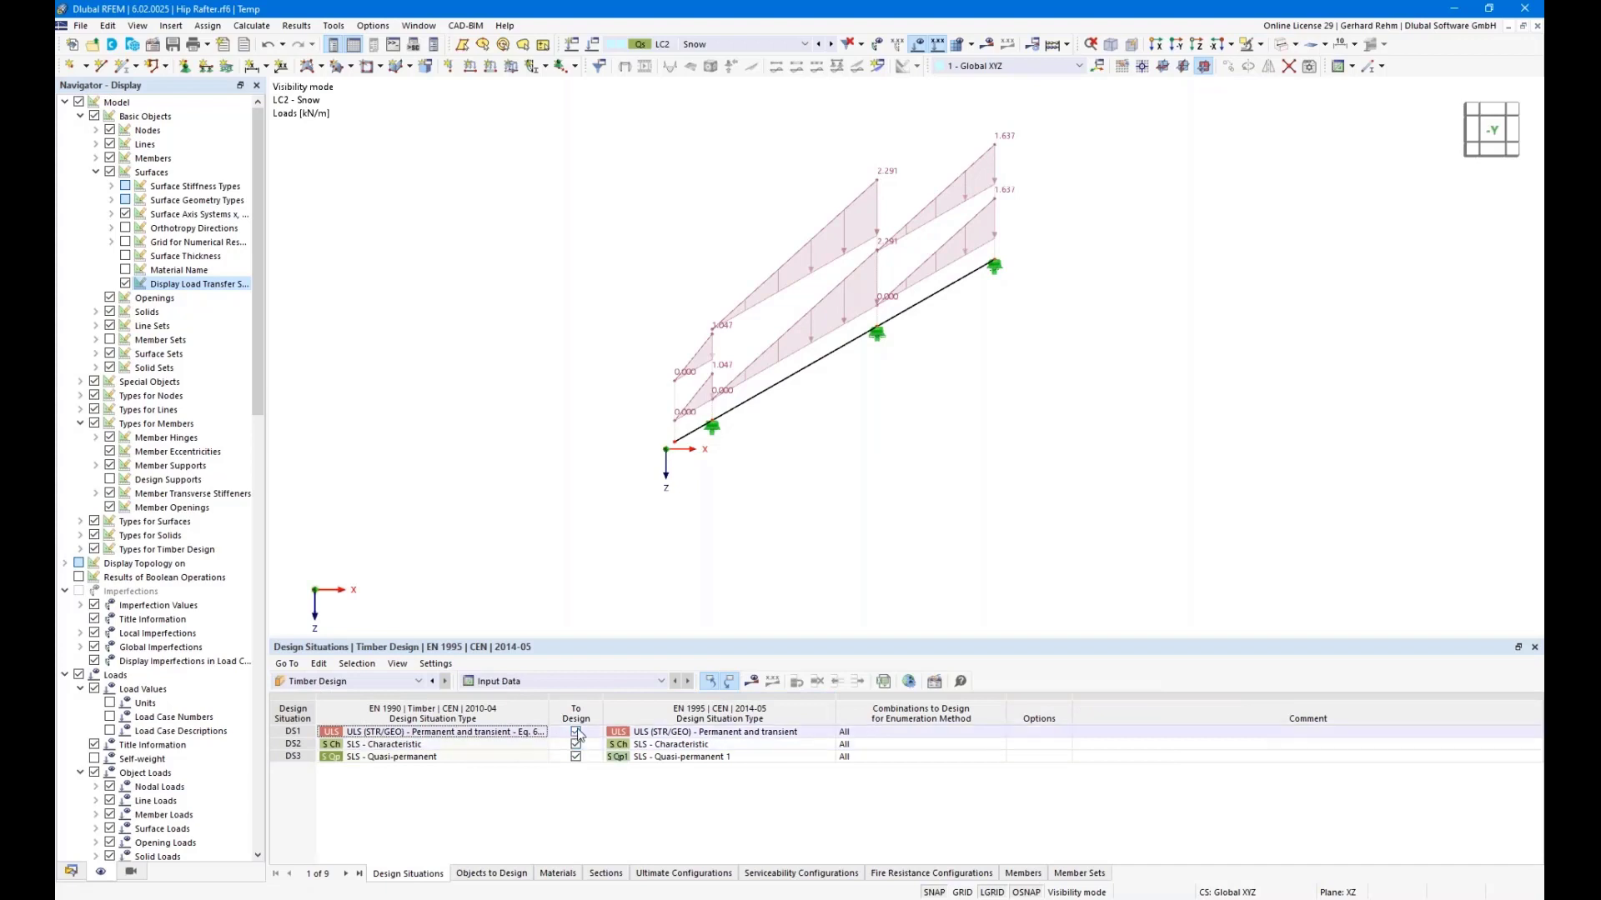
pyautogui.click(476, 875)
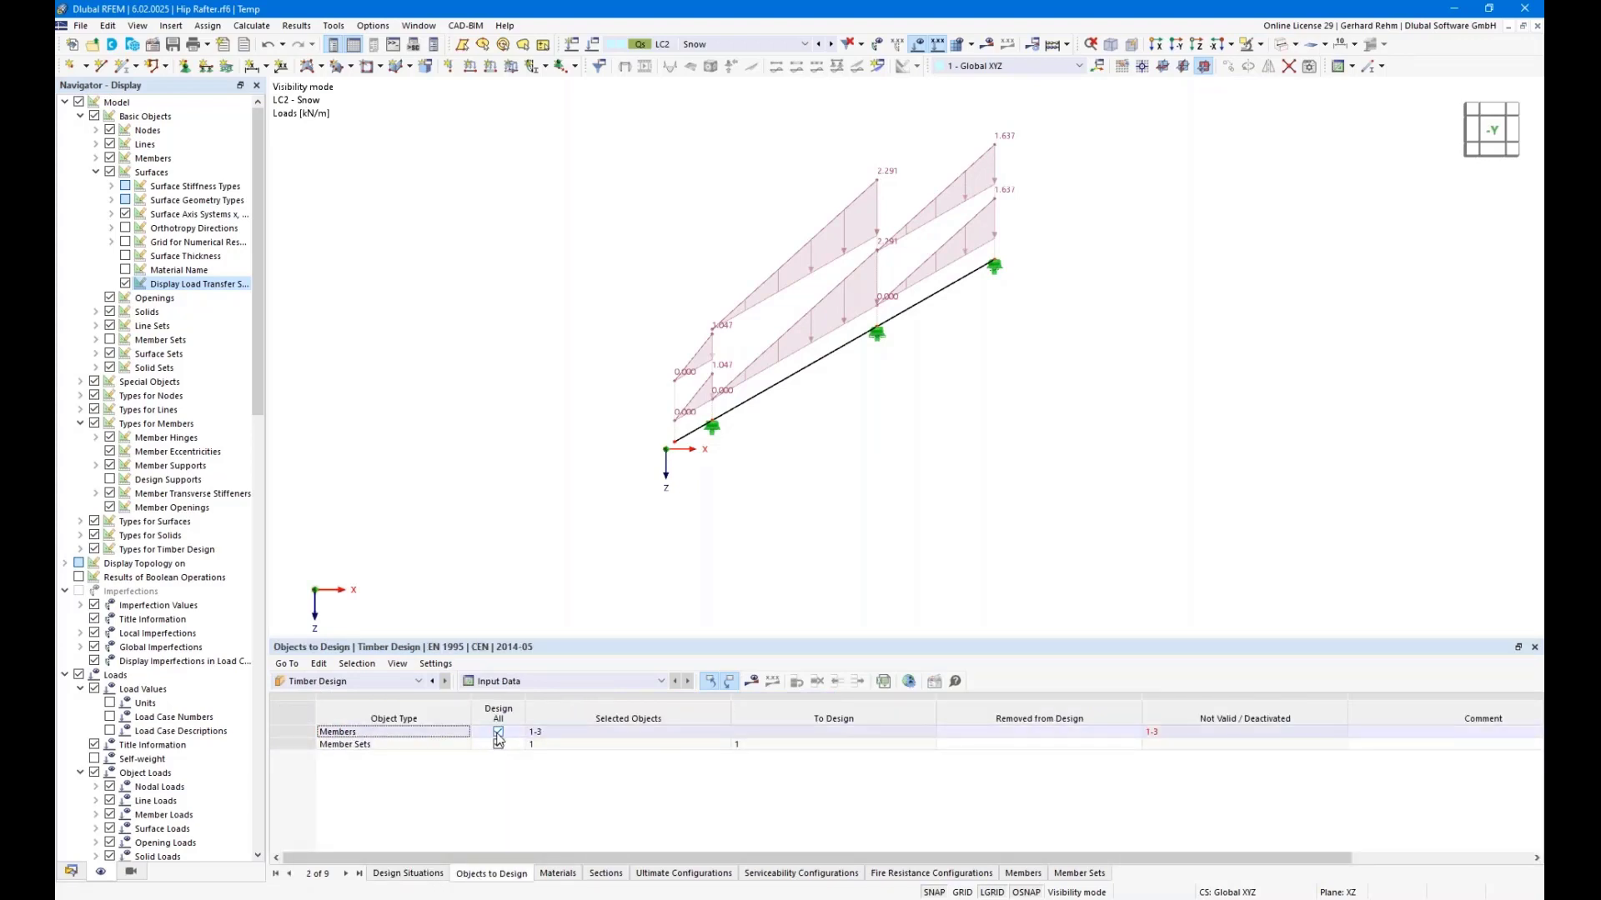
pyautogui.doubleClick(816, 369)
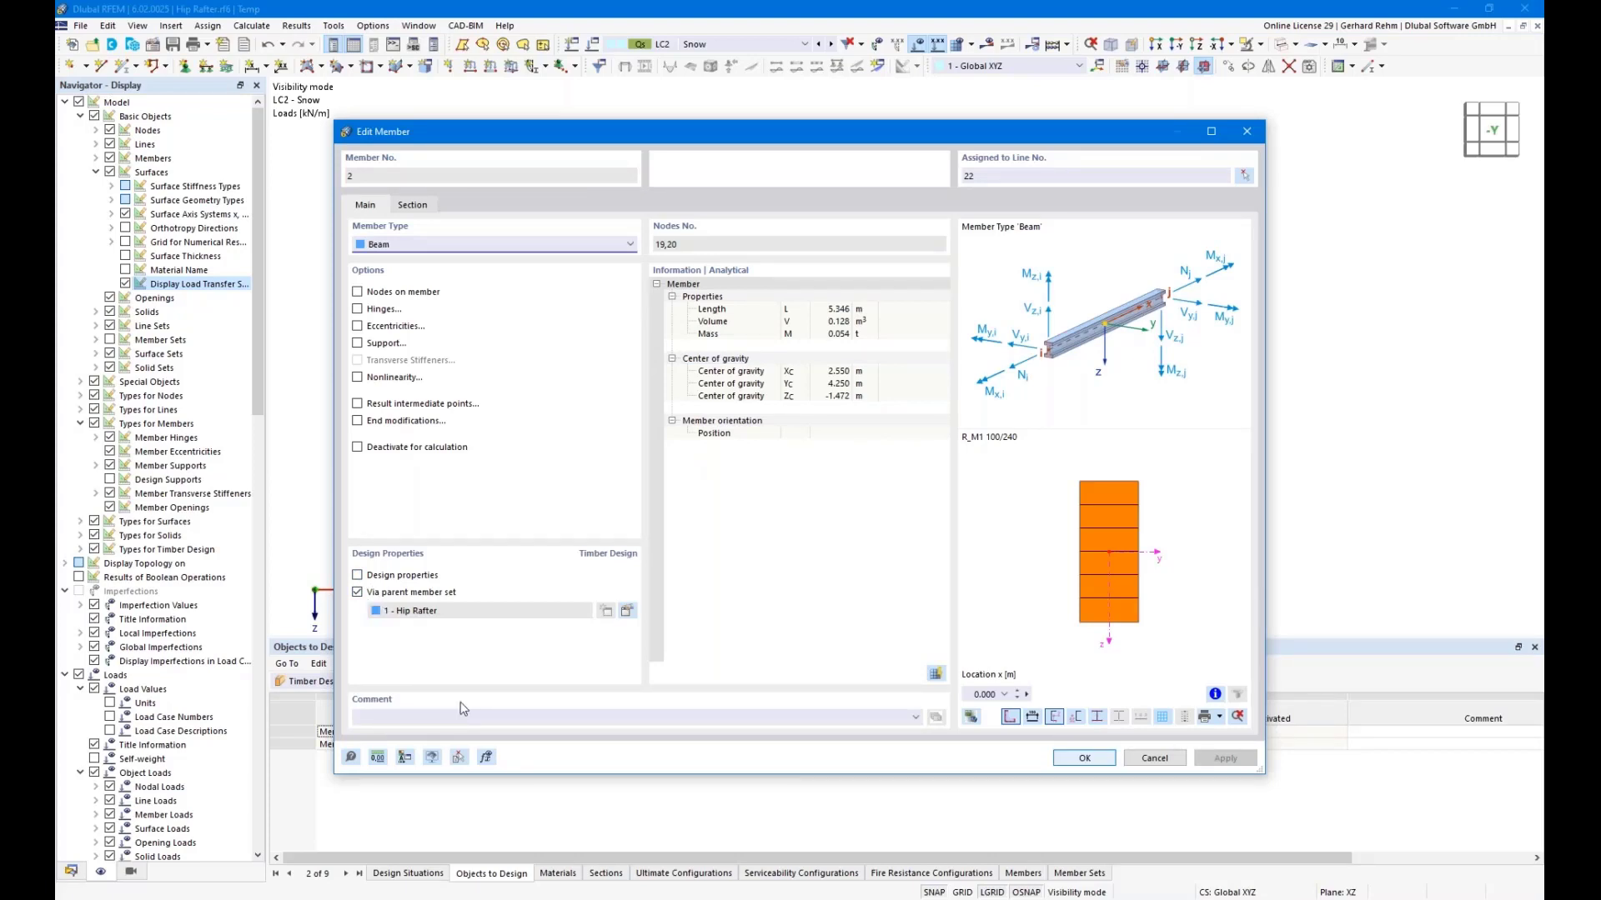
pyautogui.press('Escape')
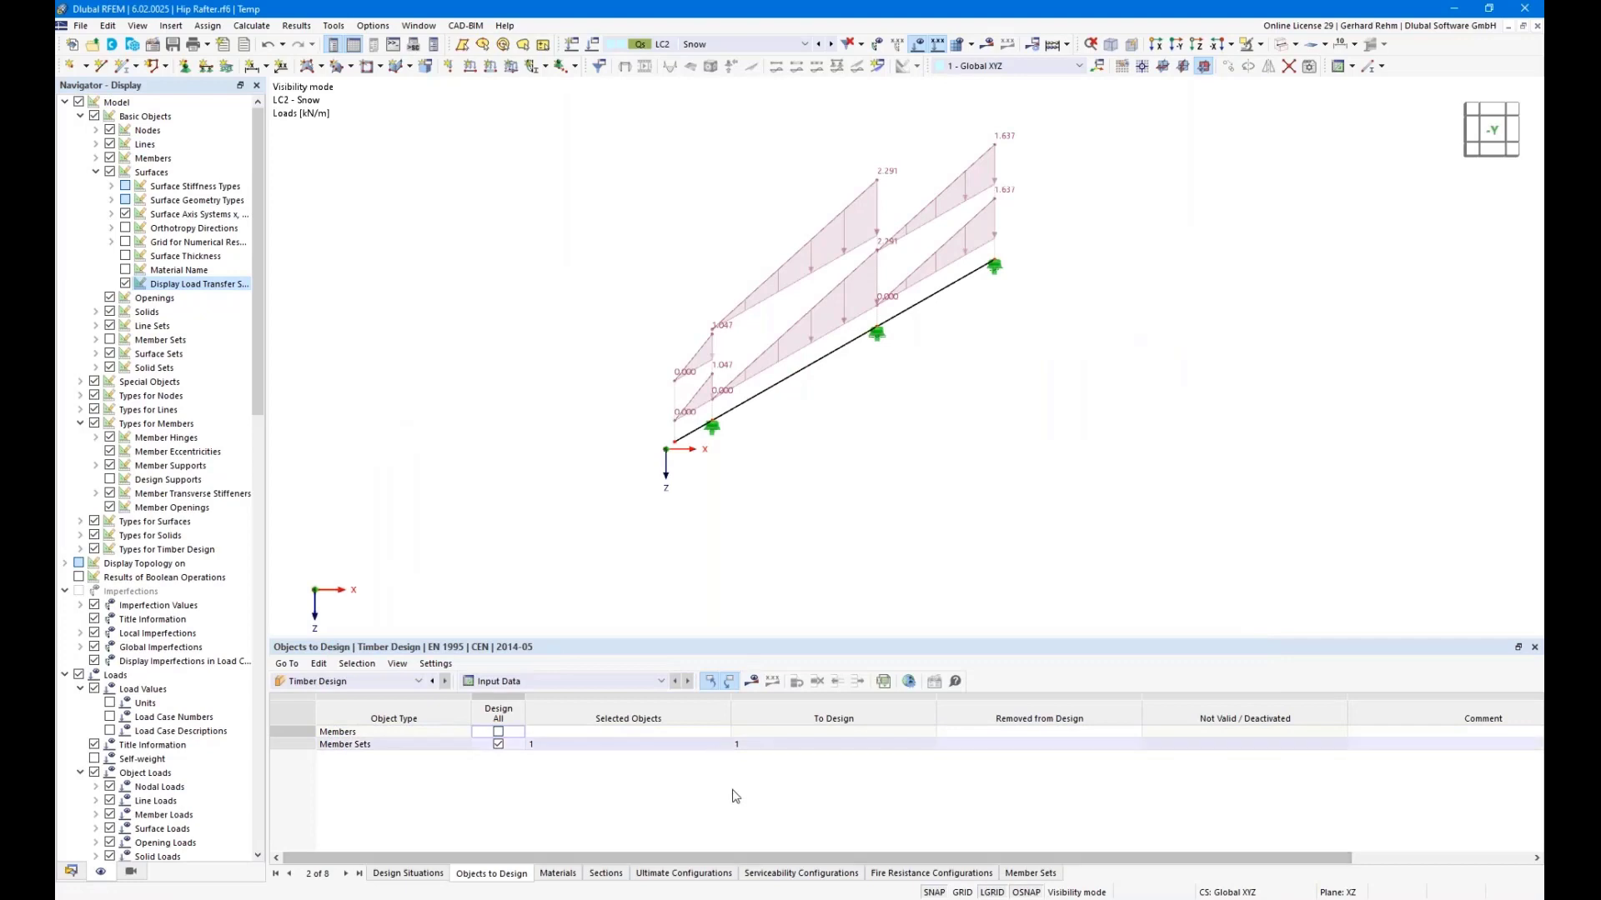
# Run the Timber Design calculation, hide the loads, and review the design check ratios and serviceability entries of the hip rafter.
pyautogui.click(751, 681)
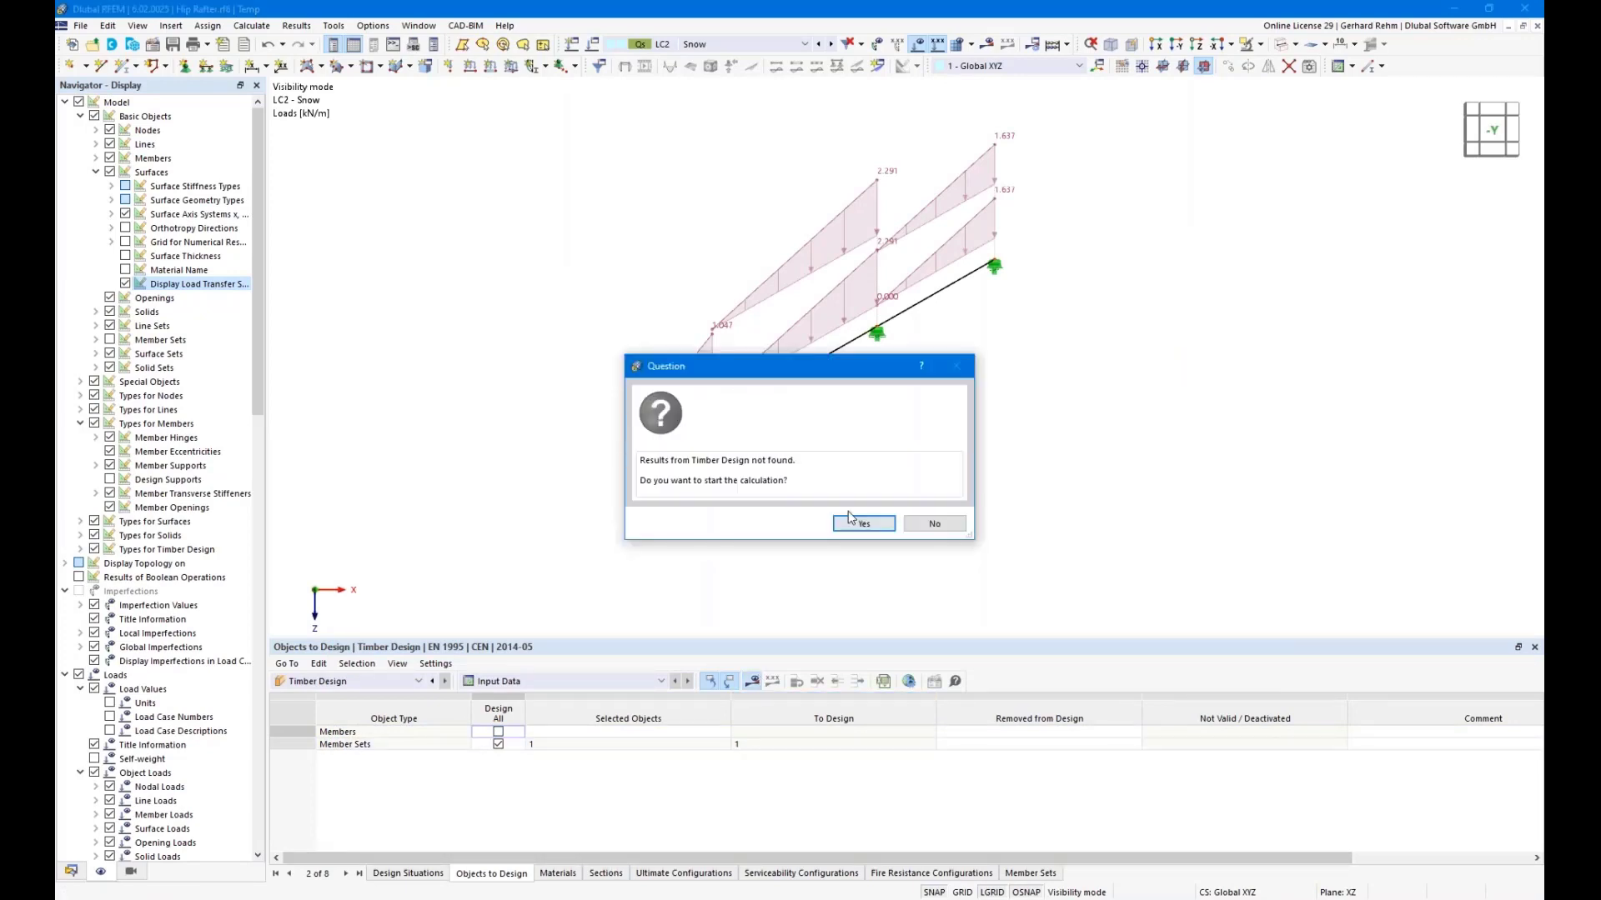
pyautogui.click(852, 520)
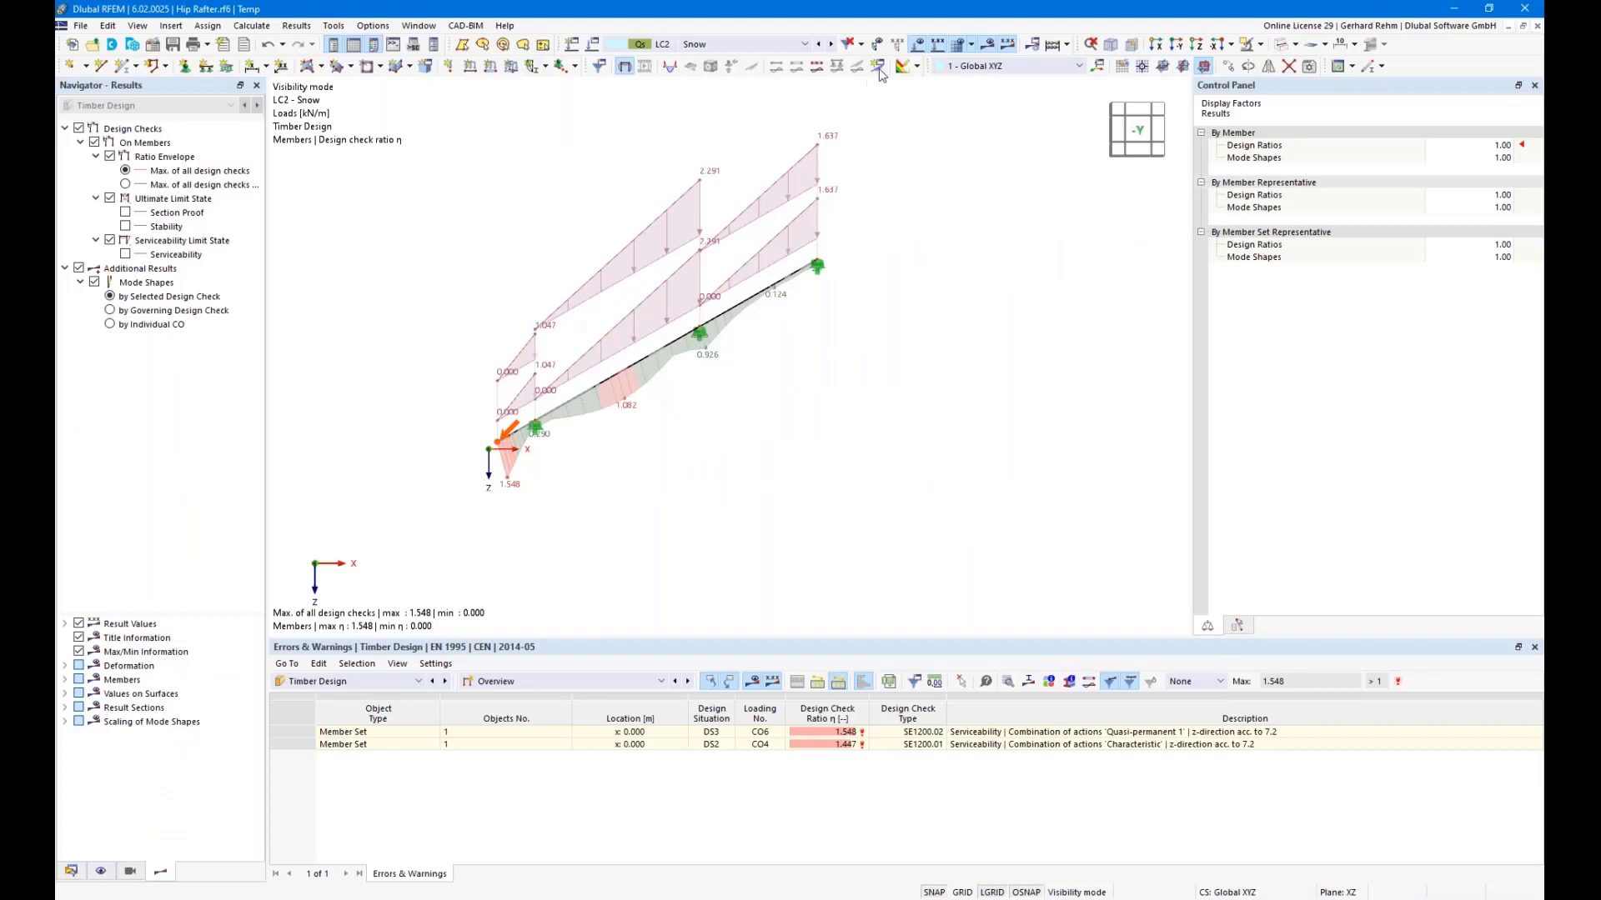
pyautogui.click(917, 43)
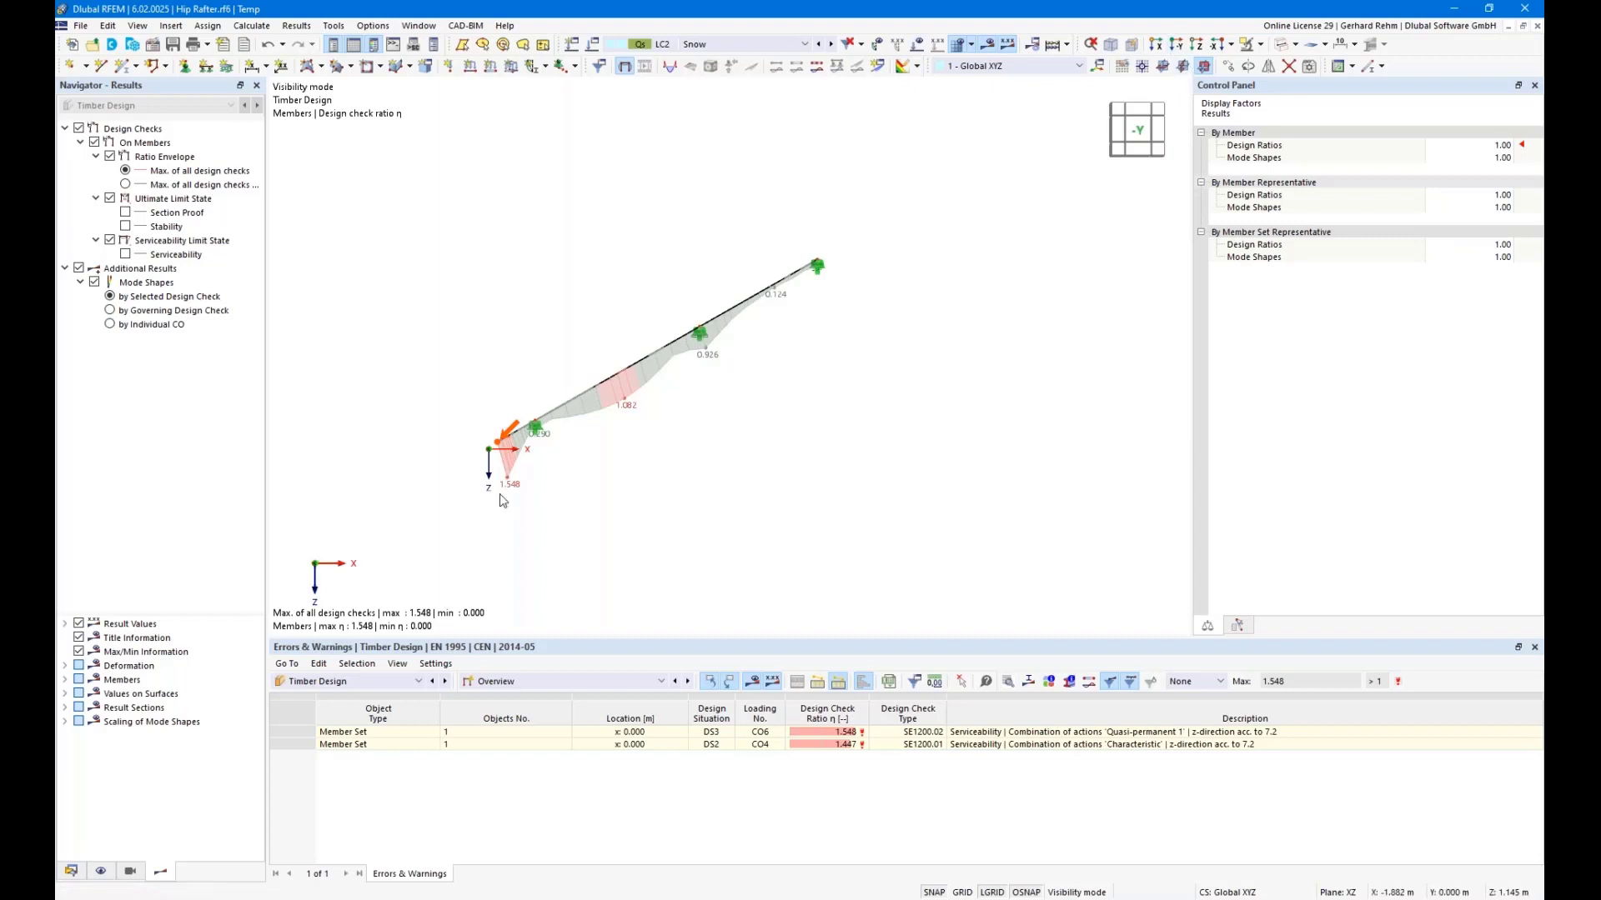
pyautogui.scroll(3, 510, 496)
pyautogui.keyDown('ctrl'); pyautogui.moveTo(694, 457); pyautogui.dragTo(627, 428, button='middle'); pyautogui.keyUp('ctrl')
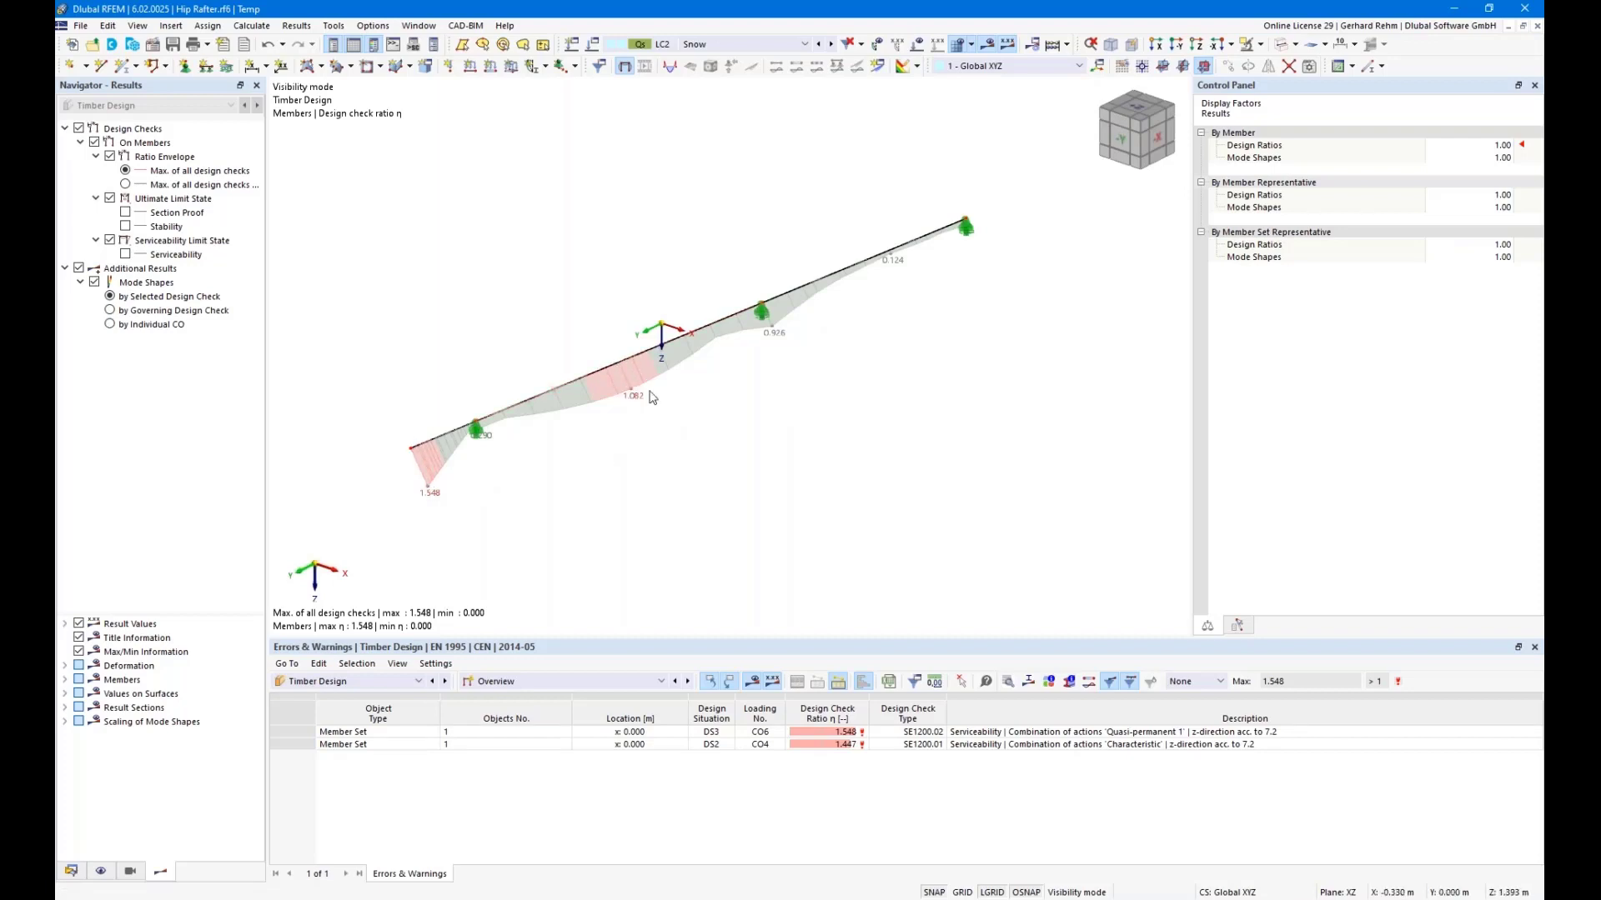
pyautogui.click(972, 745)
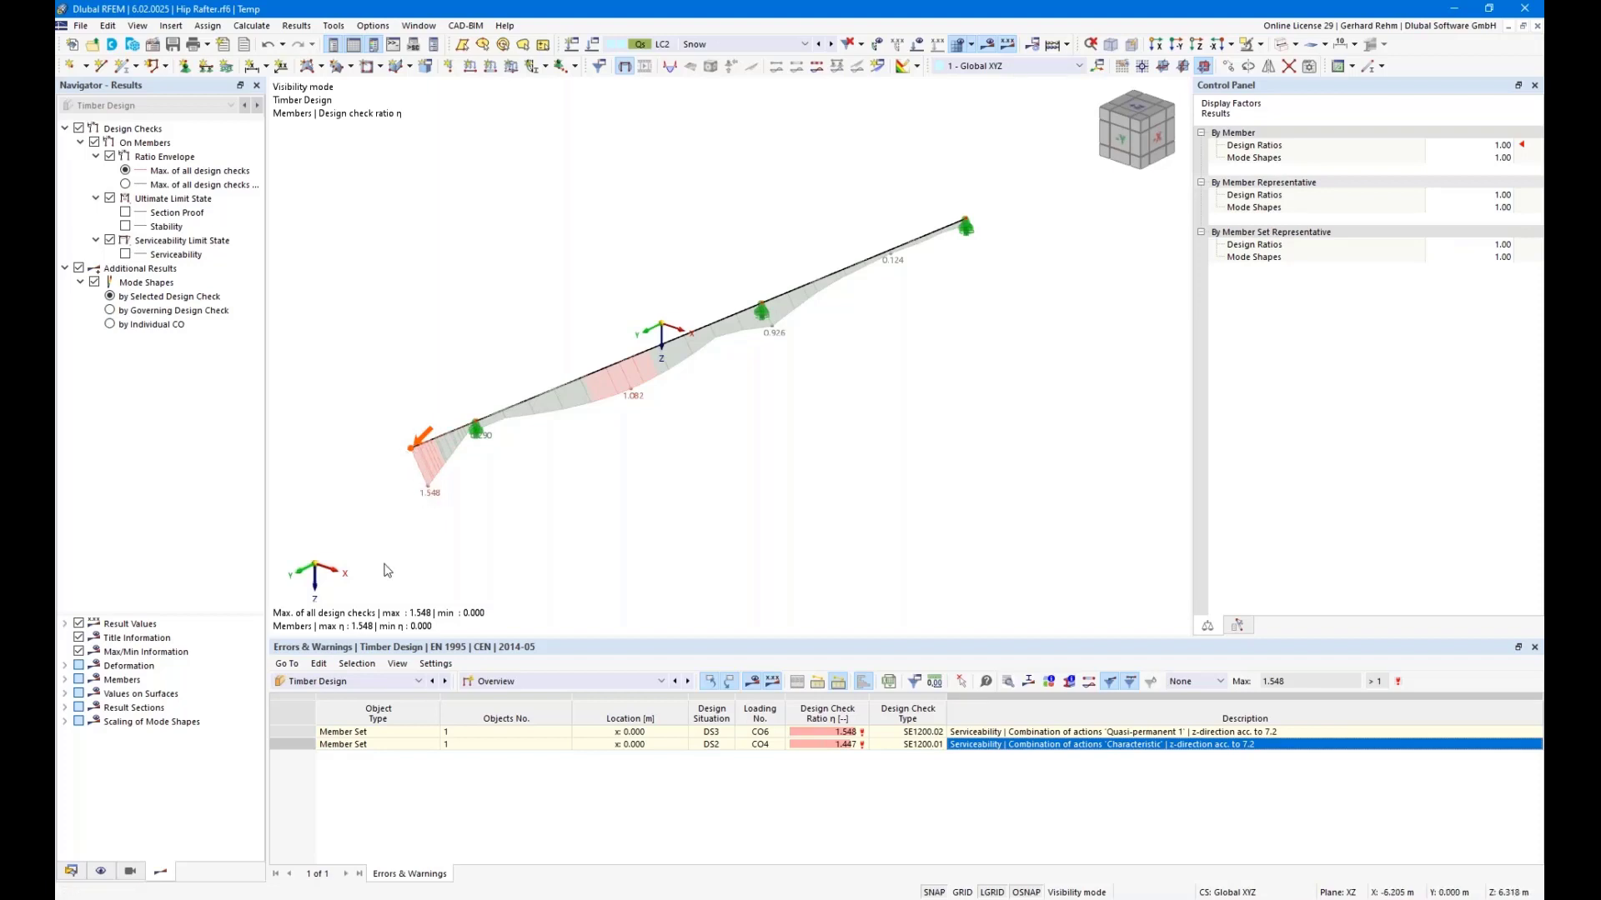
# Deactivate segment 1 in the z-axis deflection analysis of the Hip Rafter member set.
pyautogui.click(71, 871)
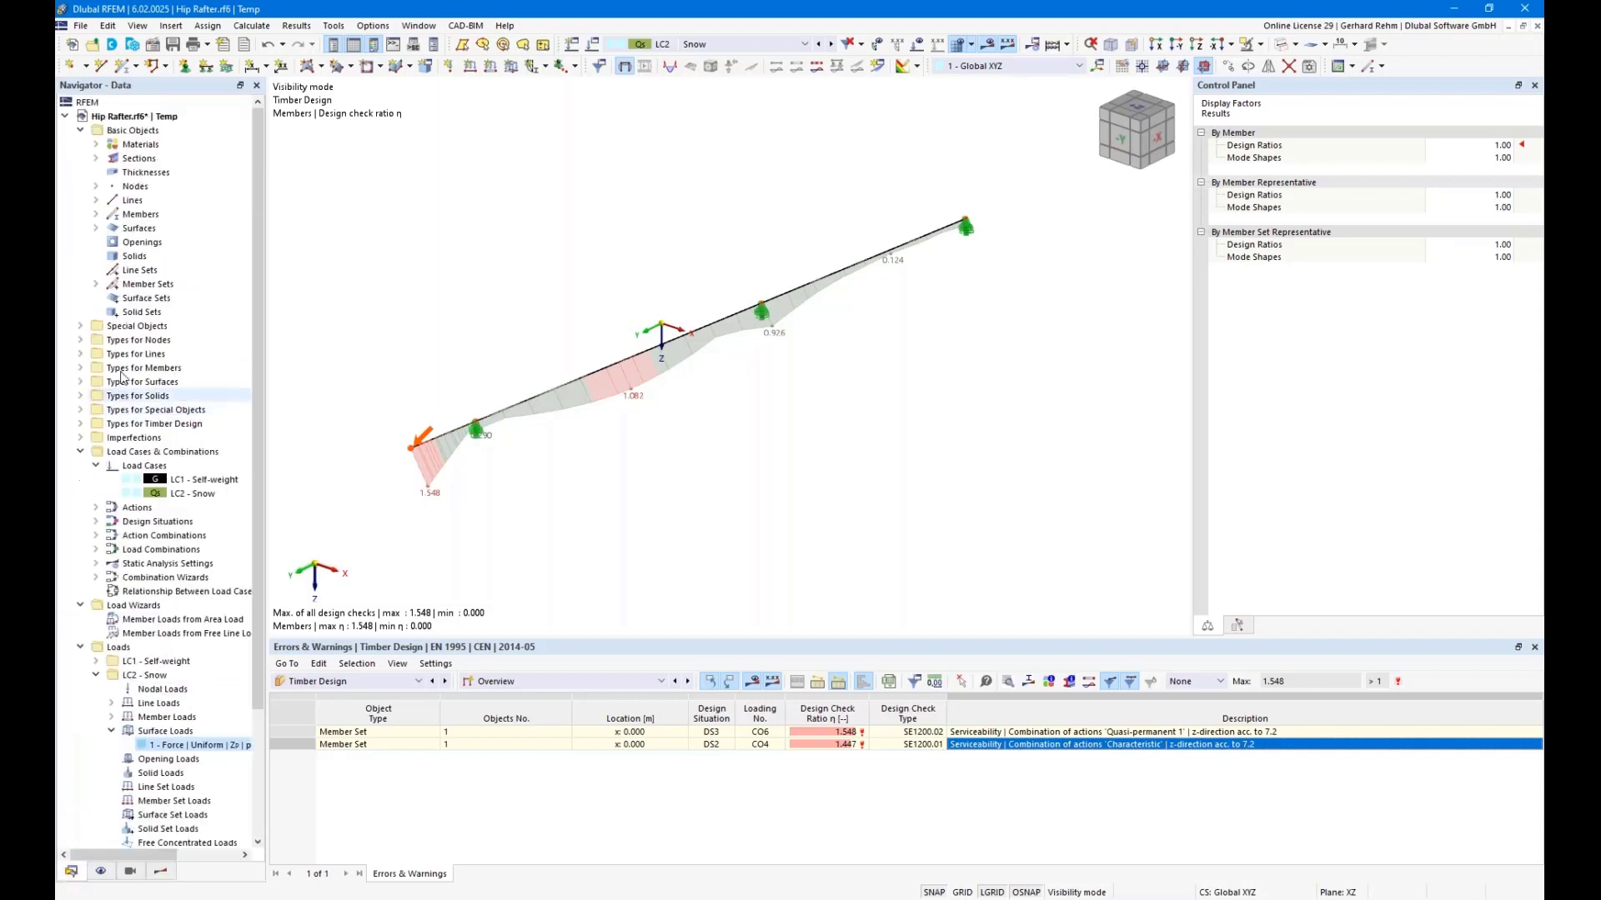
pyautogui.click(96, 283)
pyautogui.click(160, 297)
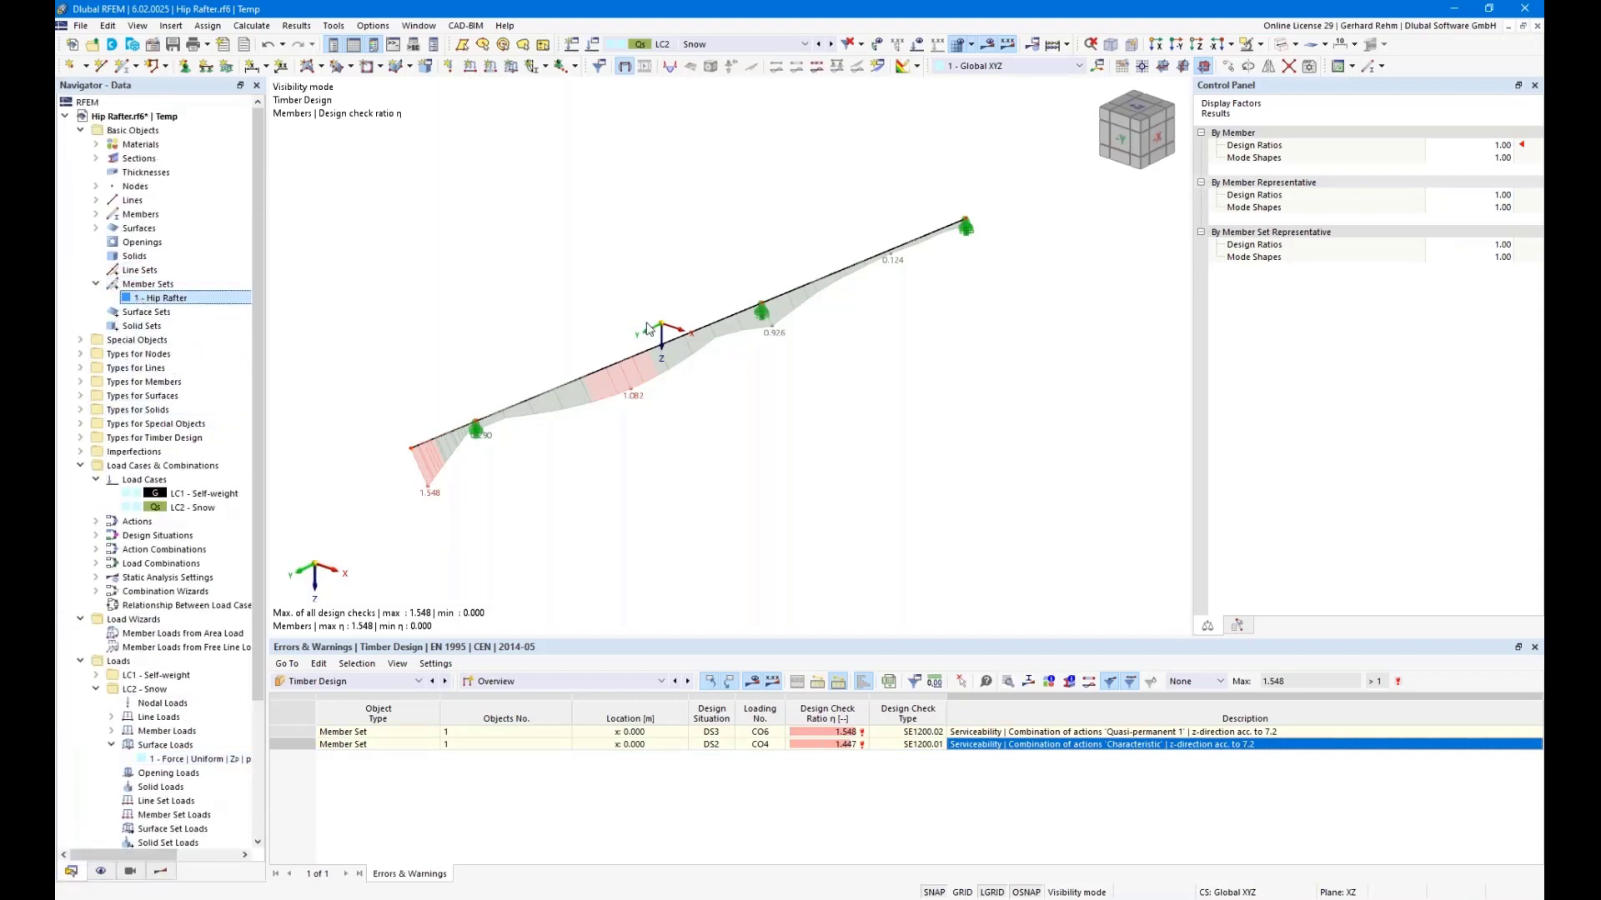
pyautogui.doubleClick(649, 327)
pyautogui.click(829, 266)
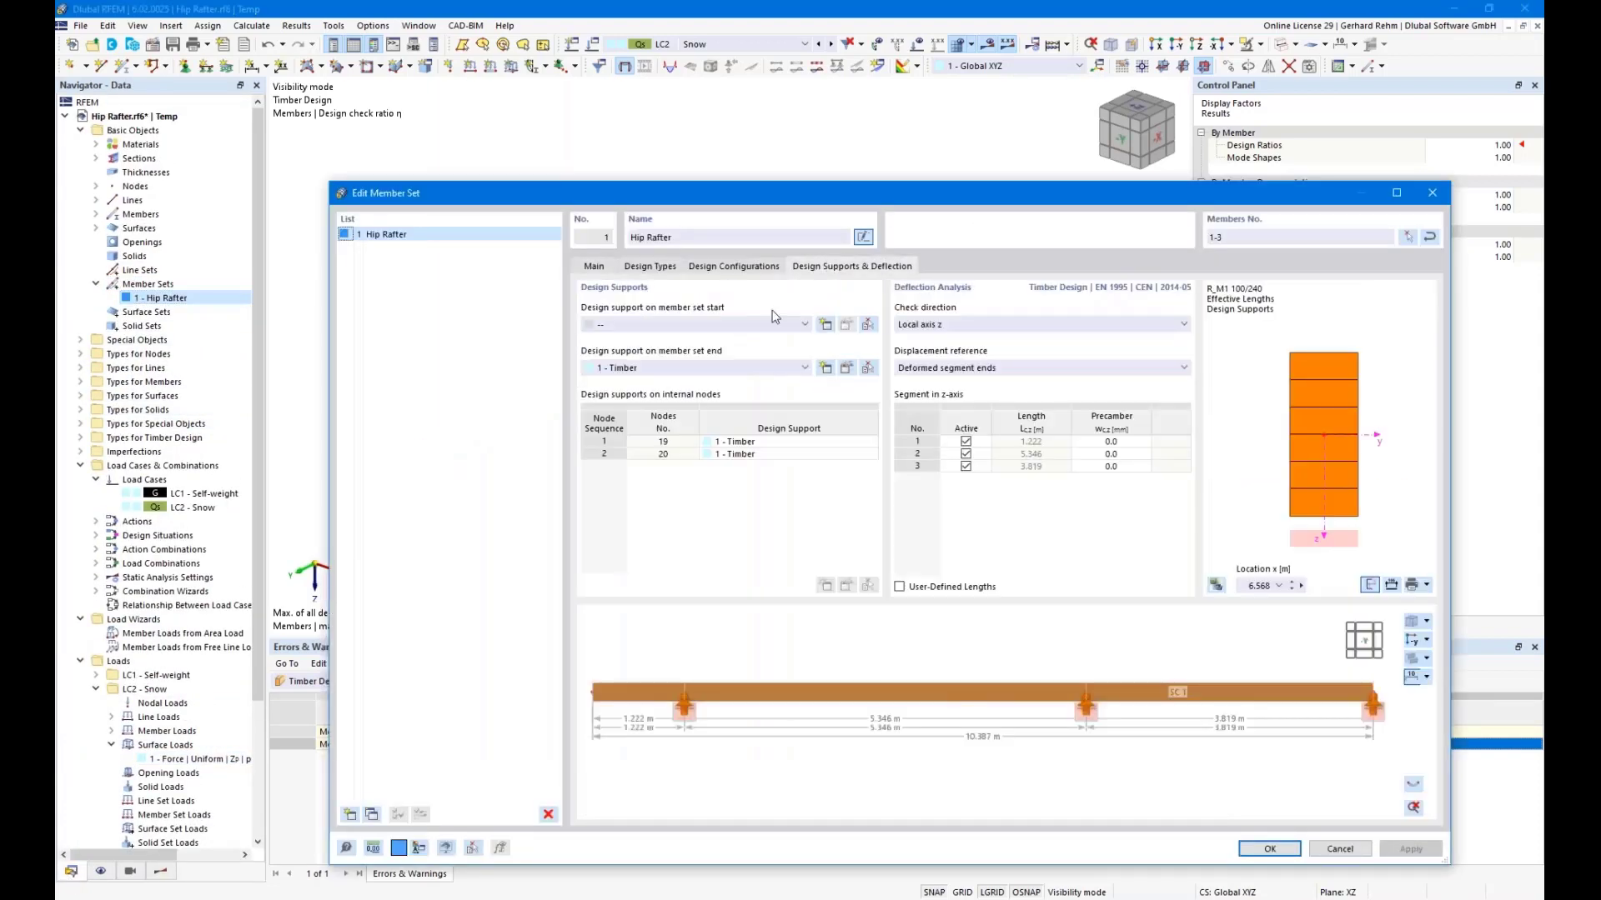
pyautogui.click(965, 443)
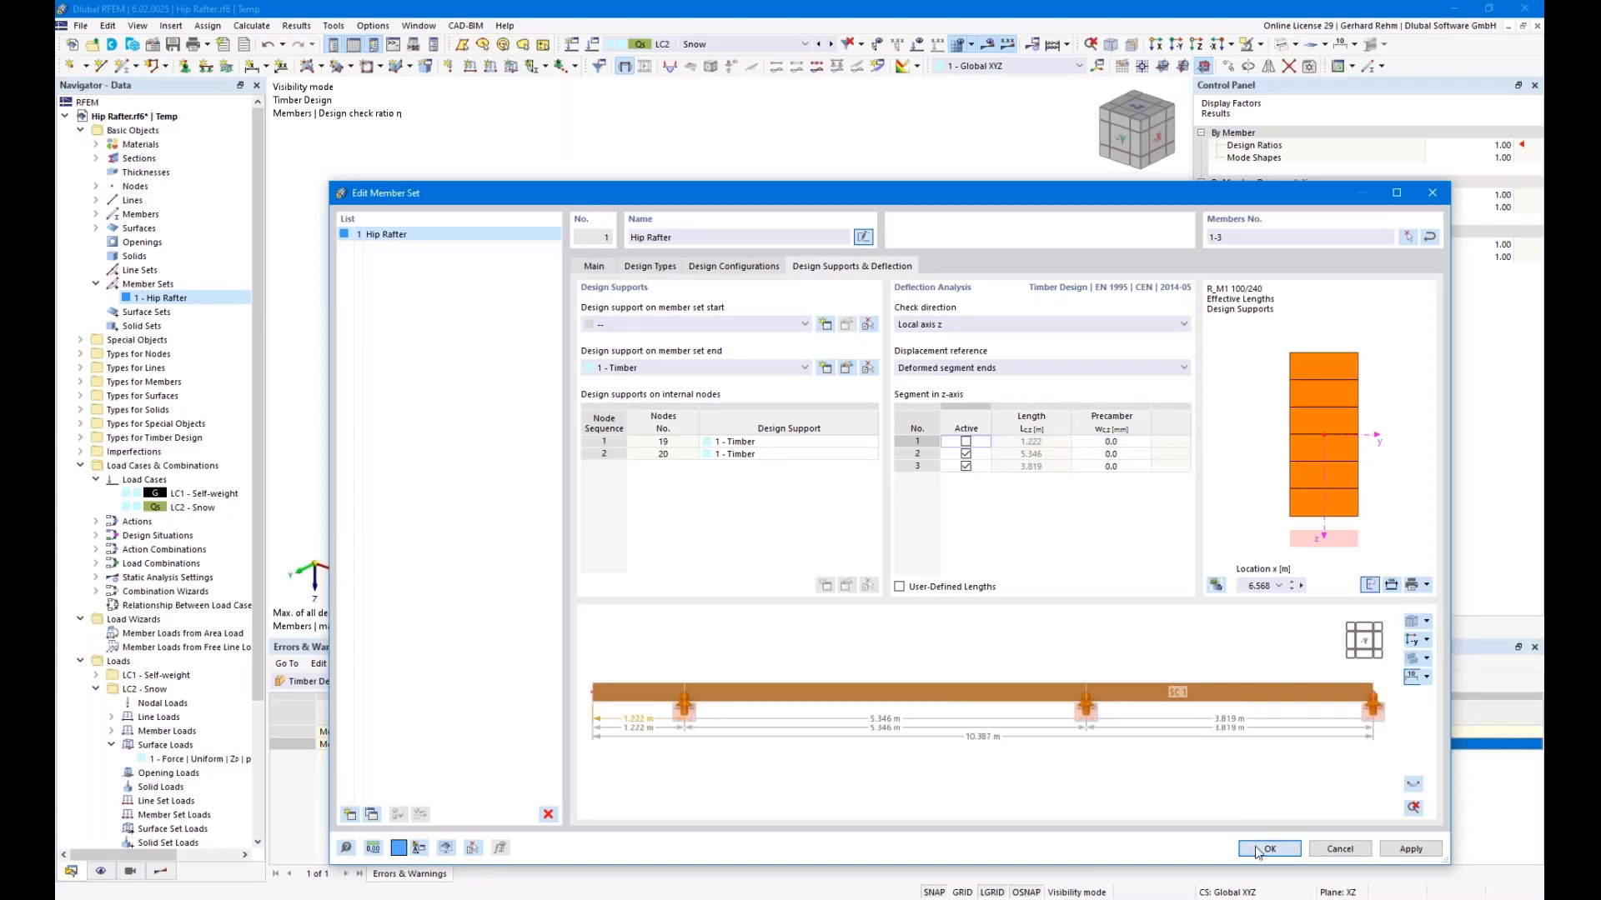
pyautogui.press('Return')
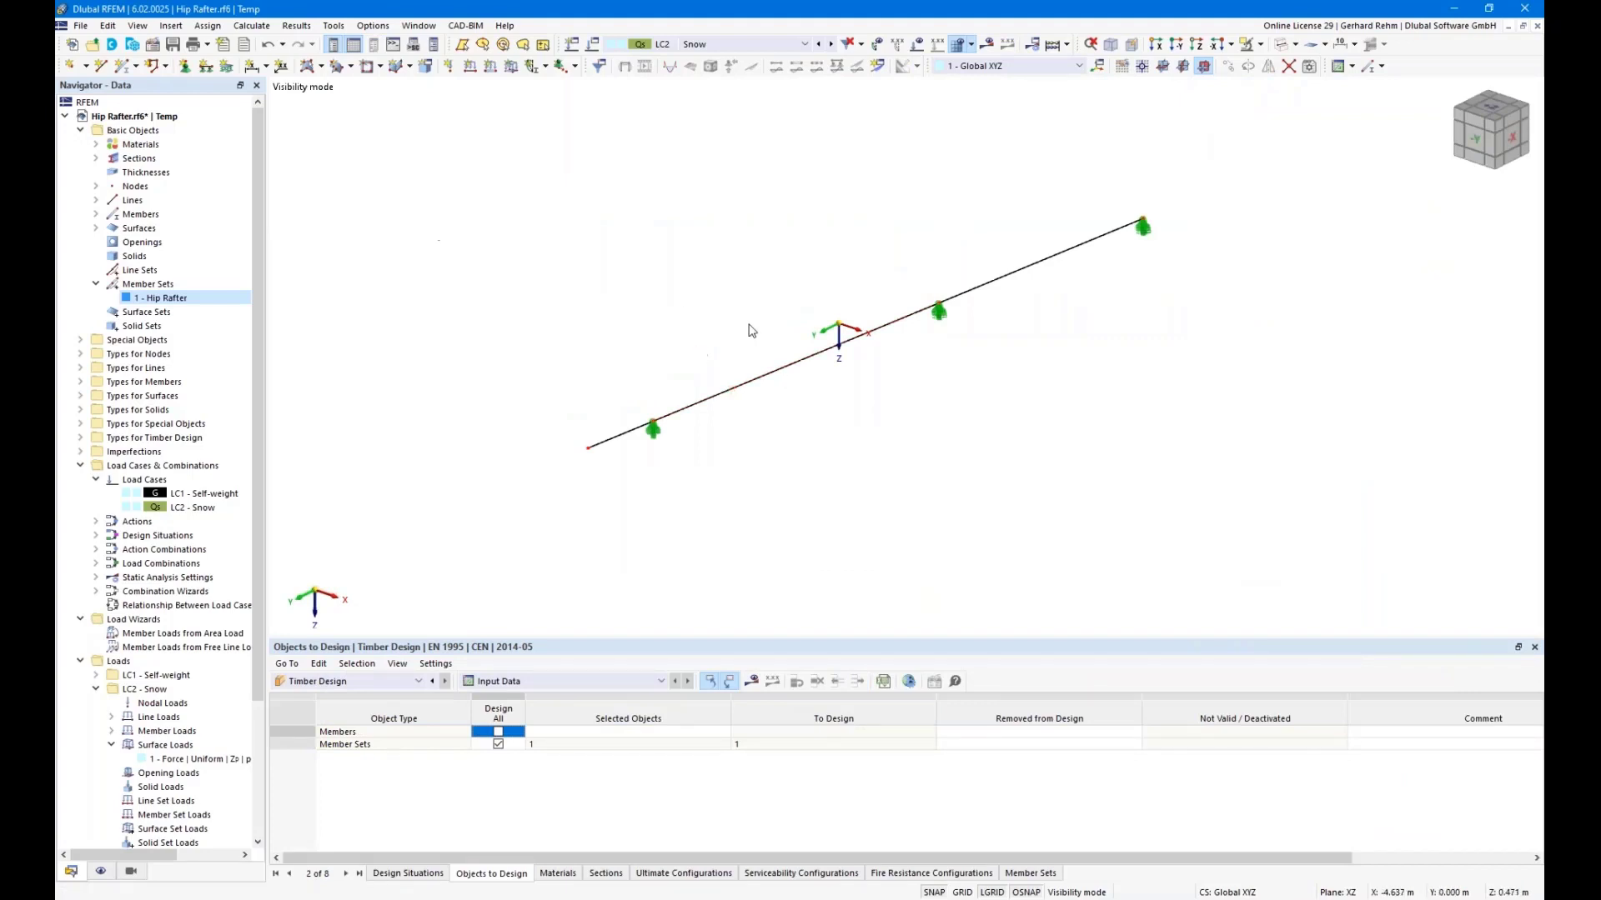
# Set the width b of the hip rafter's rectangular section to 120 mm.
pyautogui.click(95, 158)
pyautogui.doubleClick(171, 172)
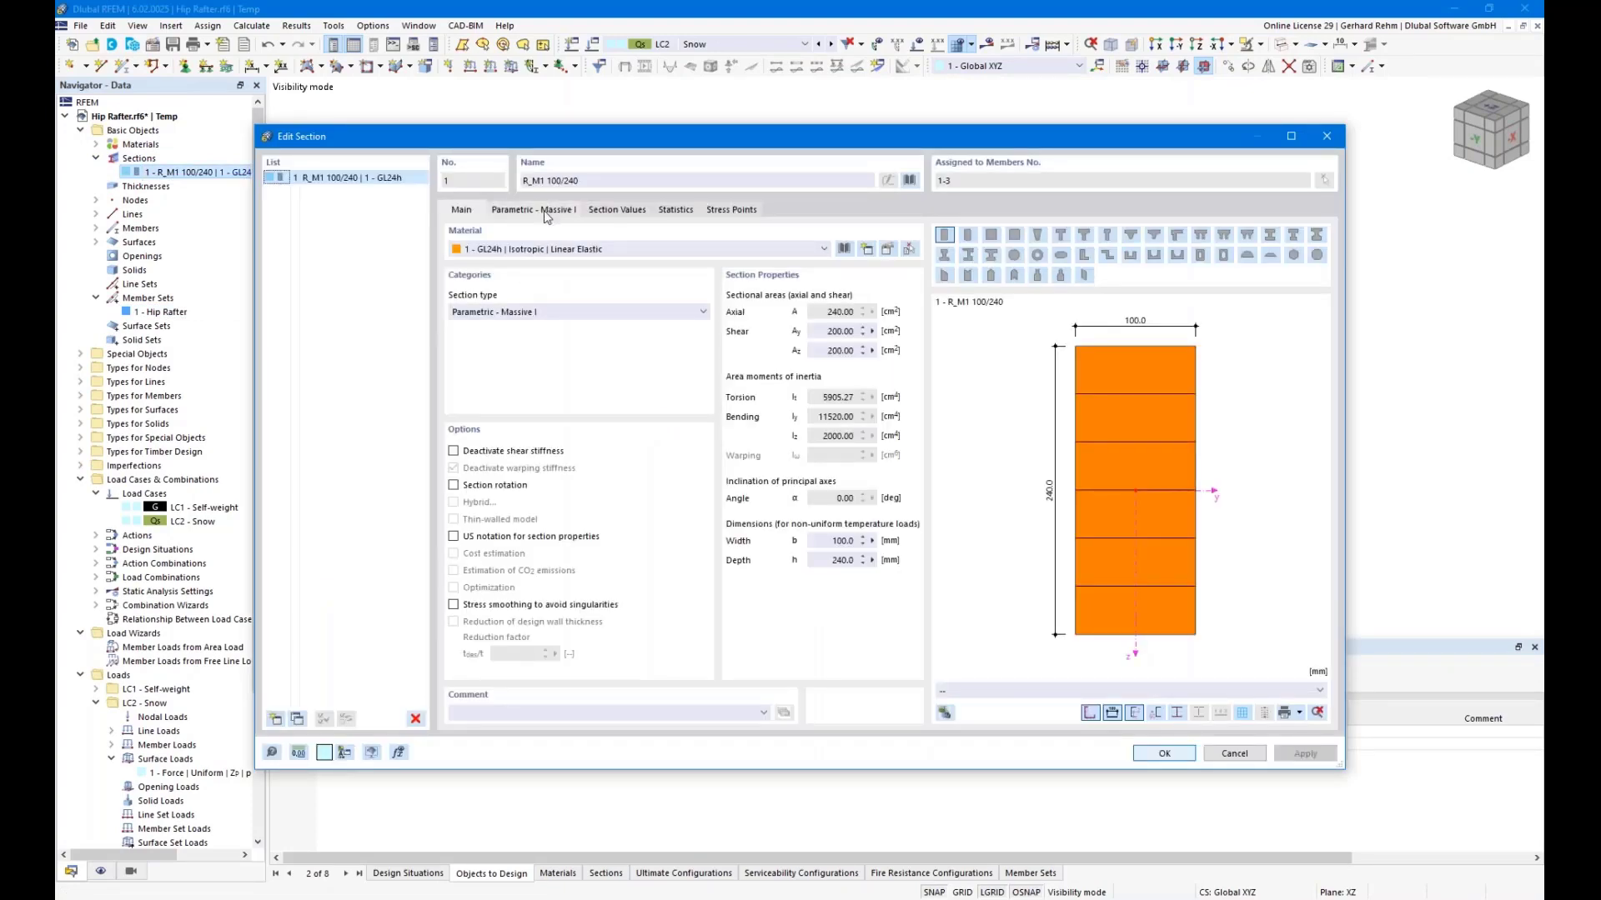
pyautogui.click(545, 213)
pyautogui.write('120')
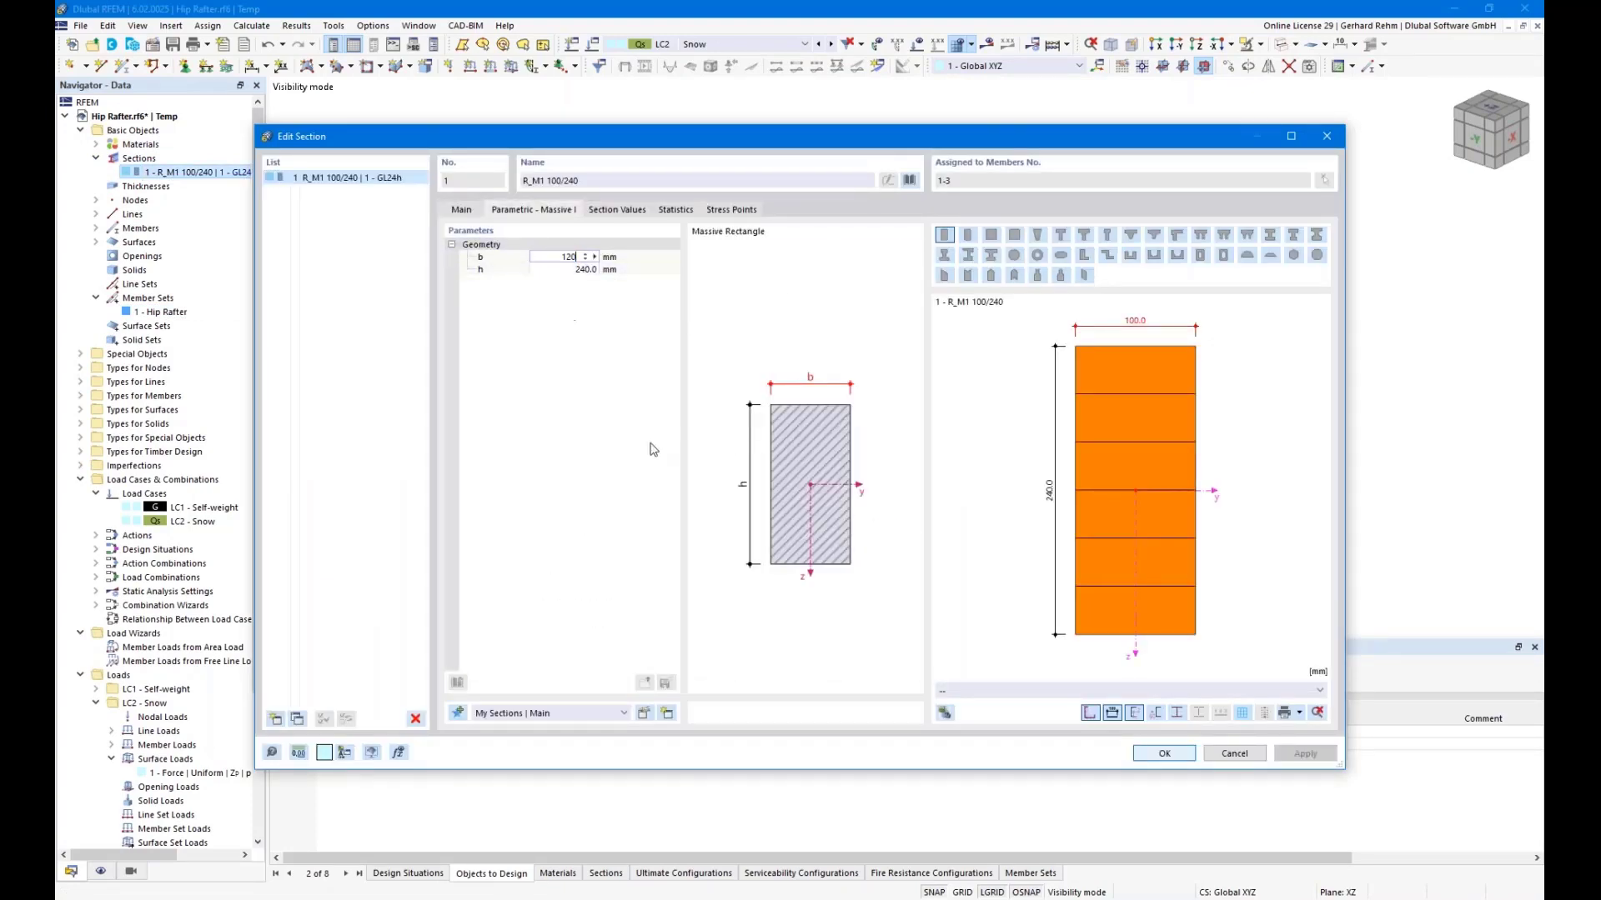
pyautogui.press('Return')
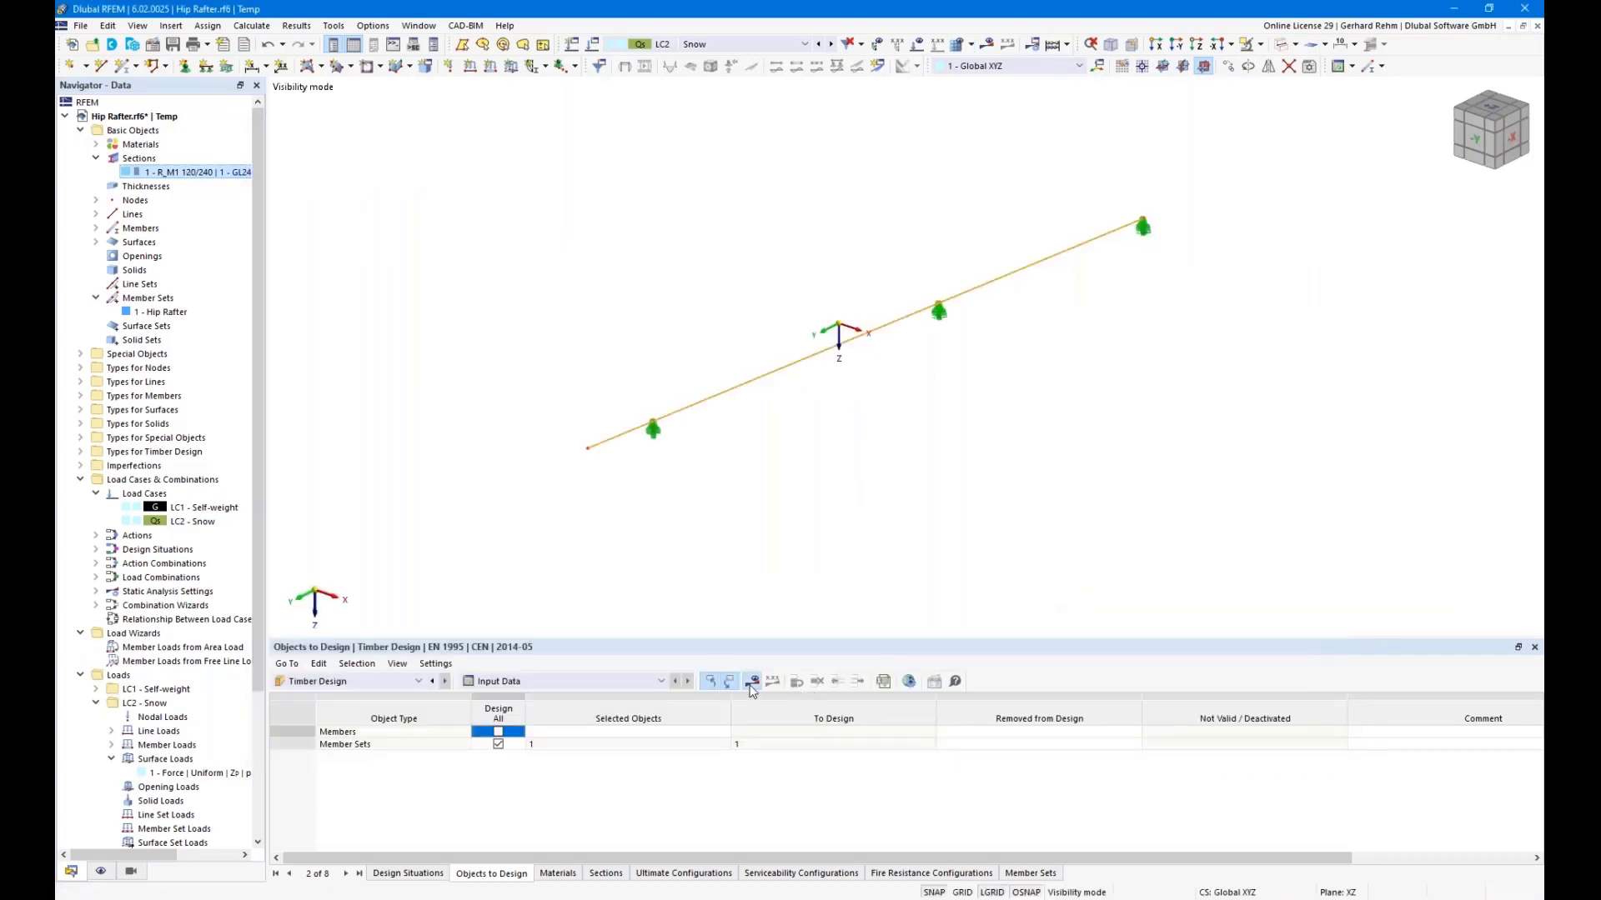
# Recalculate the Timber Design and display the results of design situation DS1, ULS (STR/GEO) - Permanent and transient.
pyautogui.click(751, 685)
pyautogui.click(866, 523)
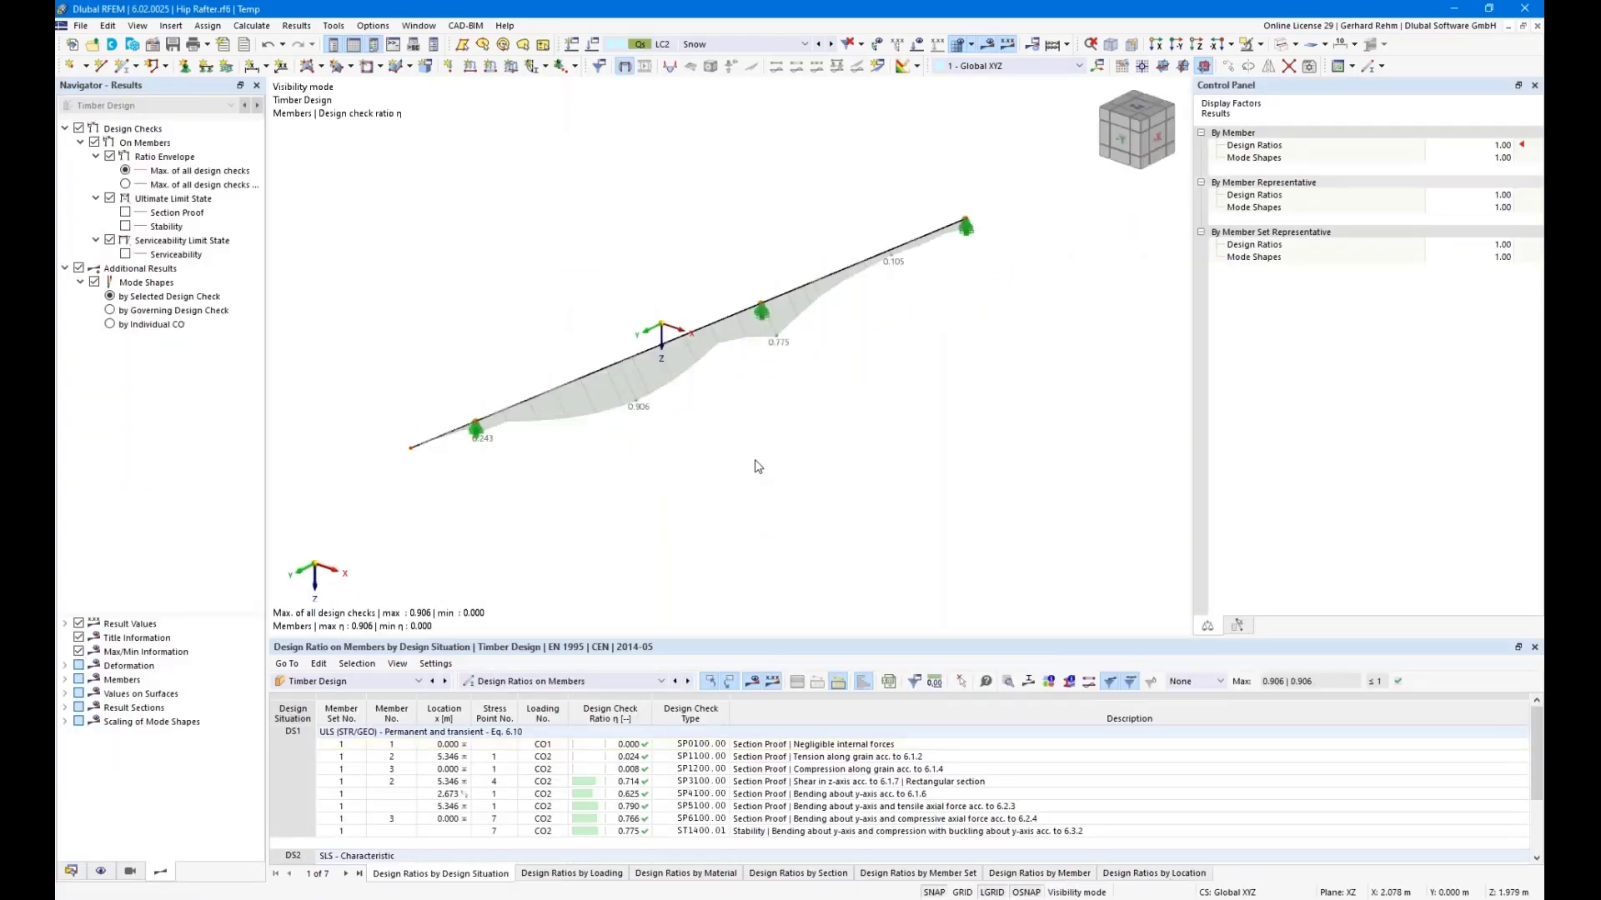
pyautogui.click(694, 44)
pyautogui.click(692, 84)
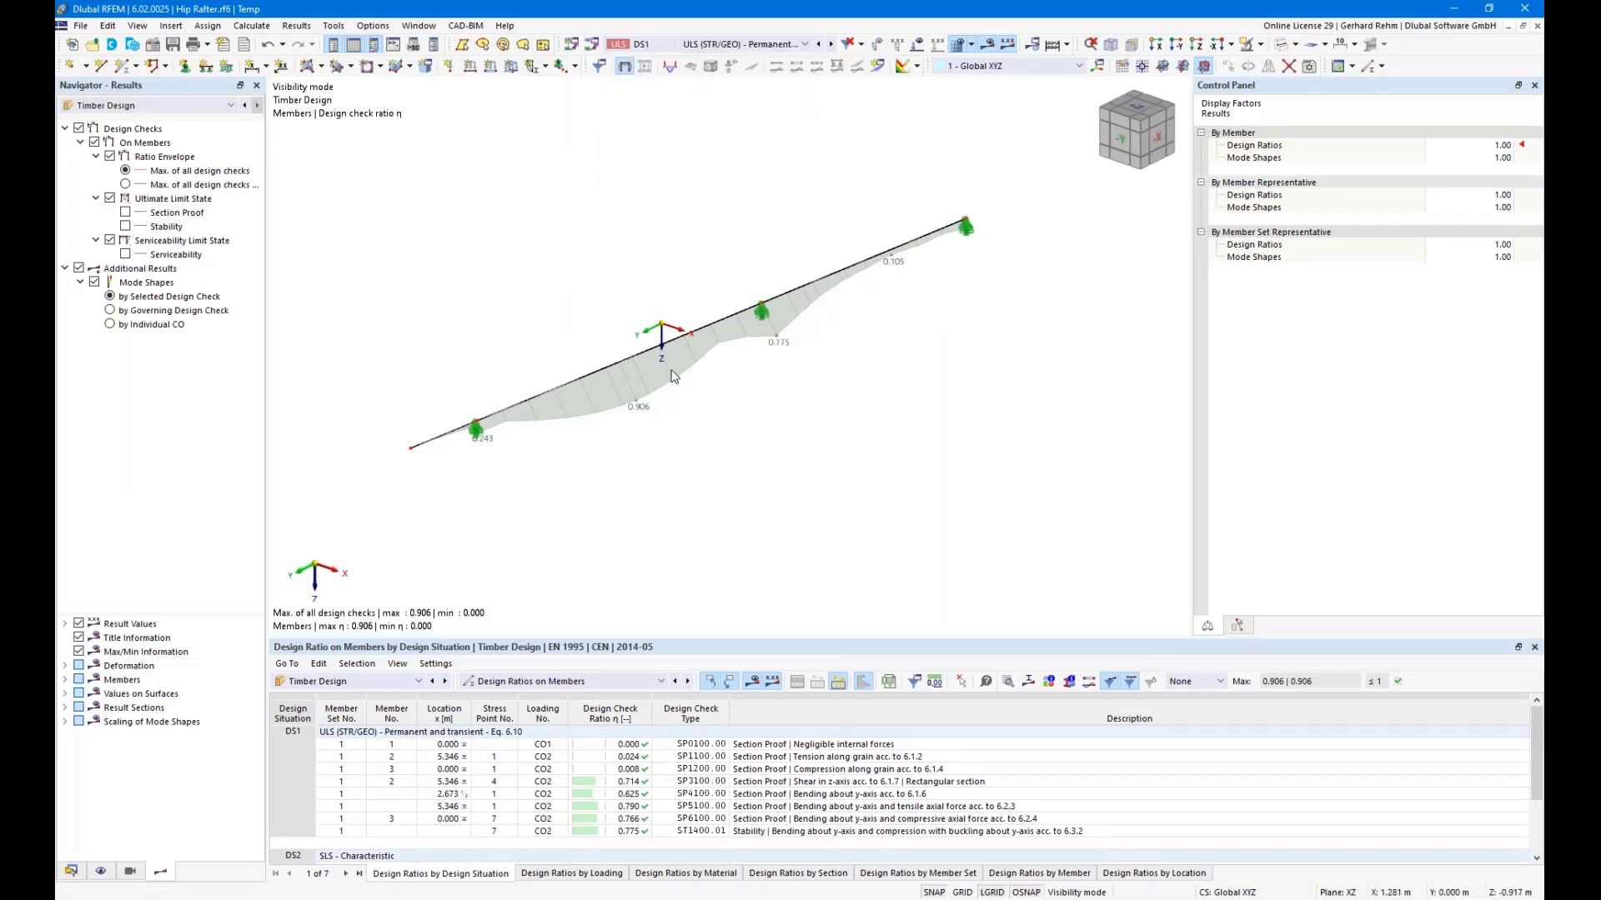
pyautogui.click(744, 43)
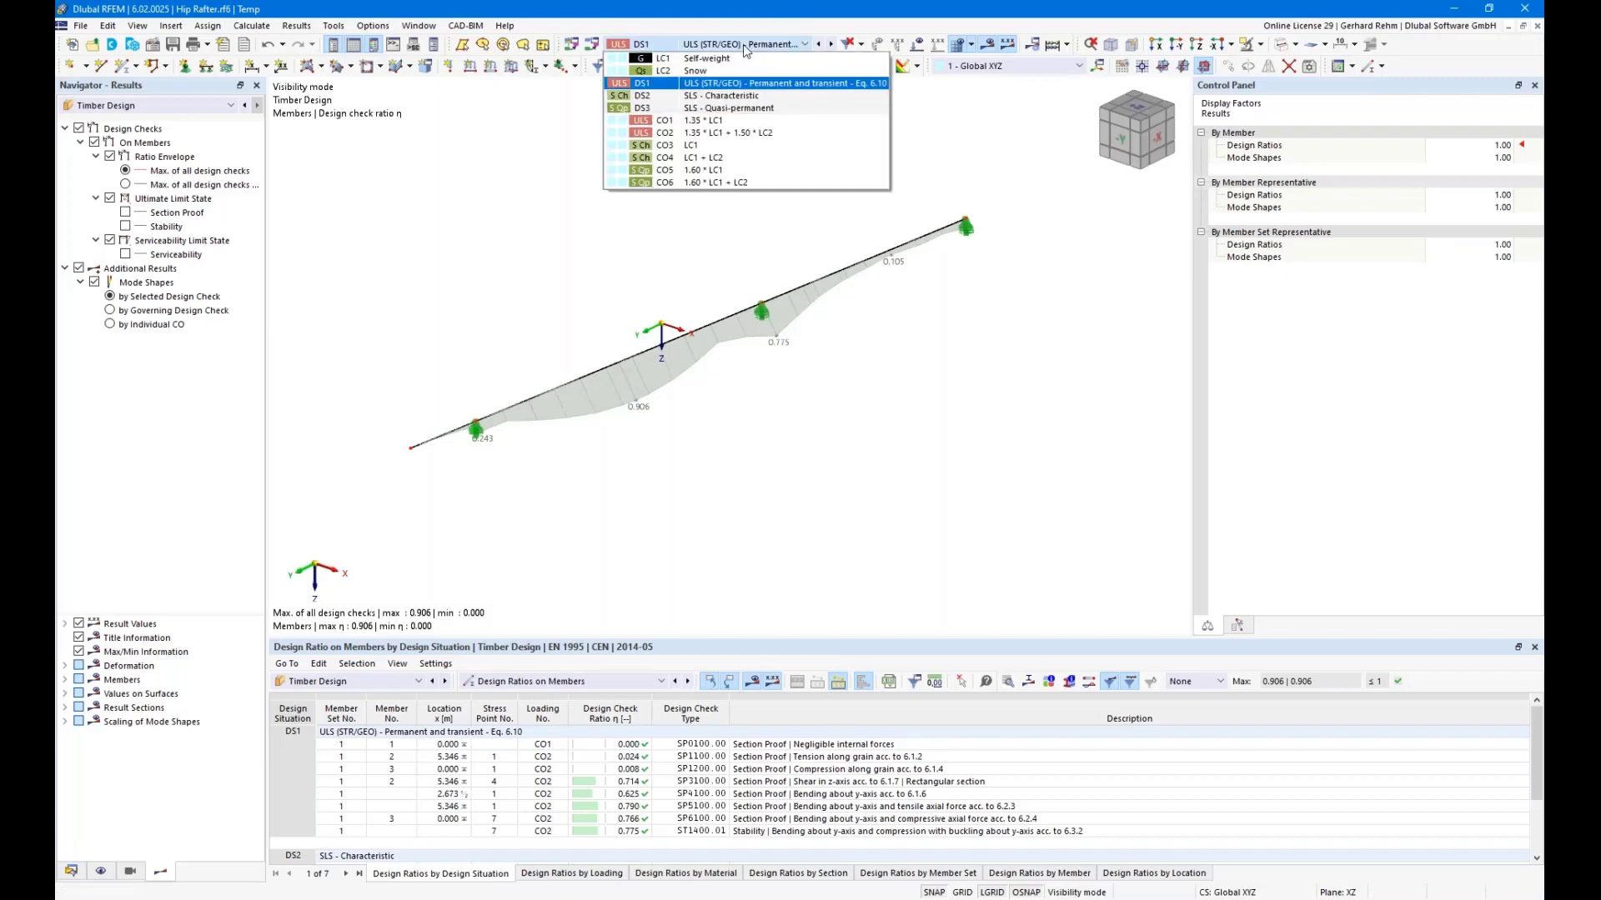
pyautogui.click(866, 476)
# Enlarge the results table, list the design ratios by member set, and filter them to values greater than 0.01.
pyautogui.moveTo(680, 637); pyautogui.dragTo(680, 498)
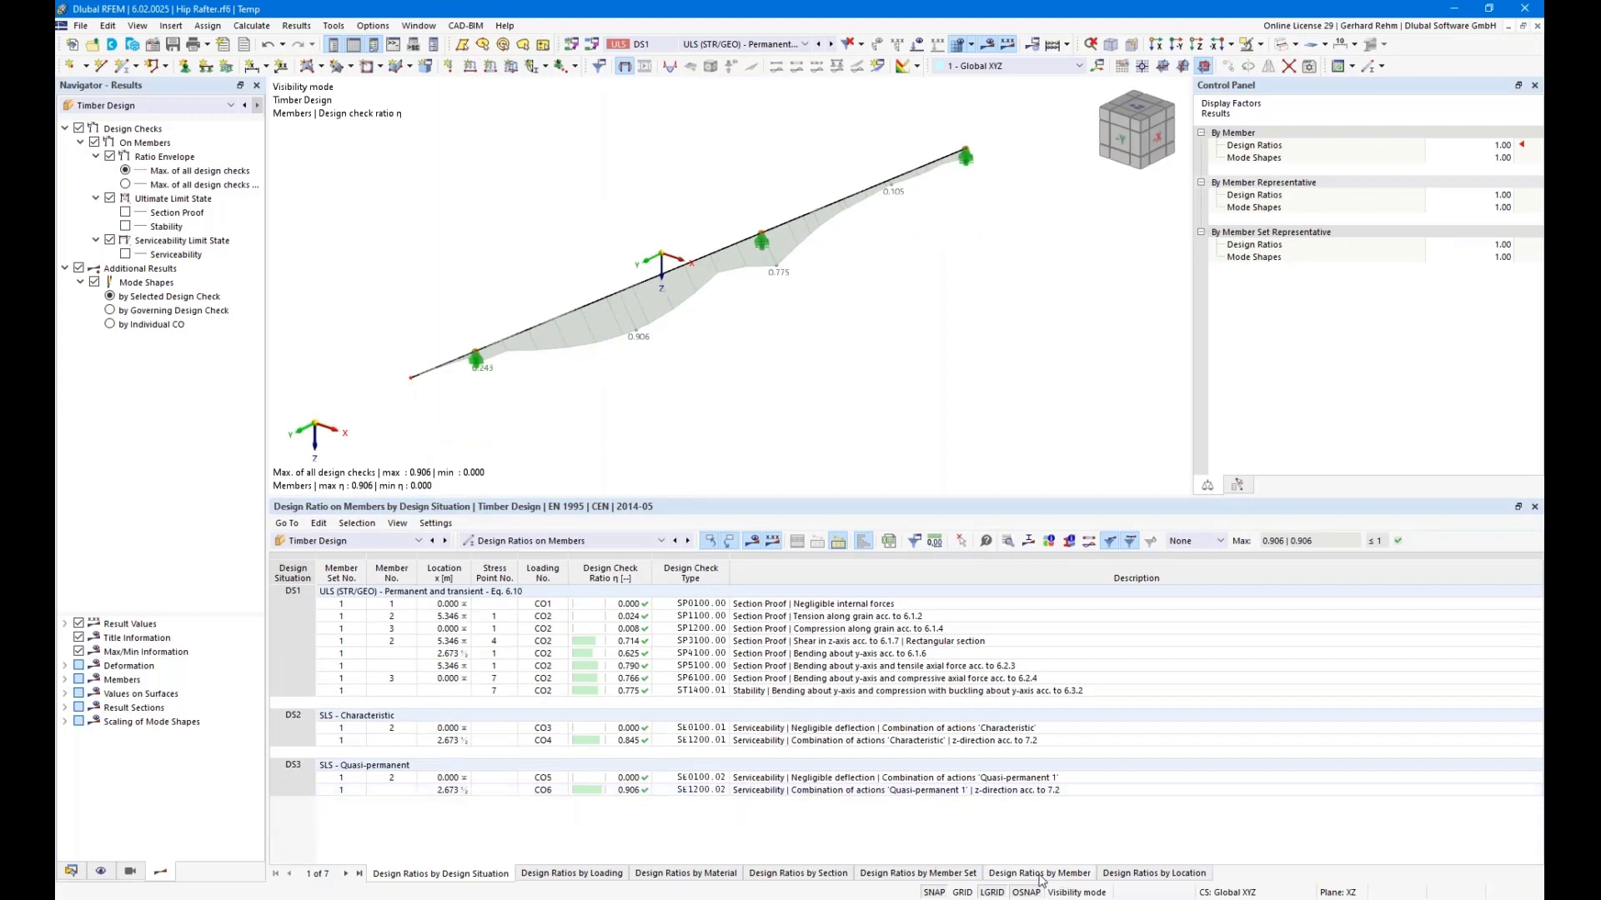
pyautogui.click(942, 874)
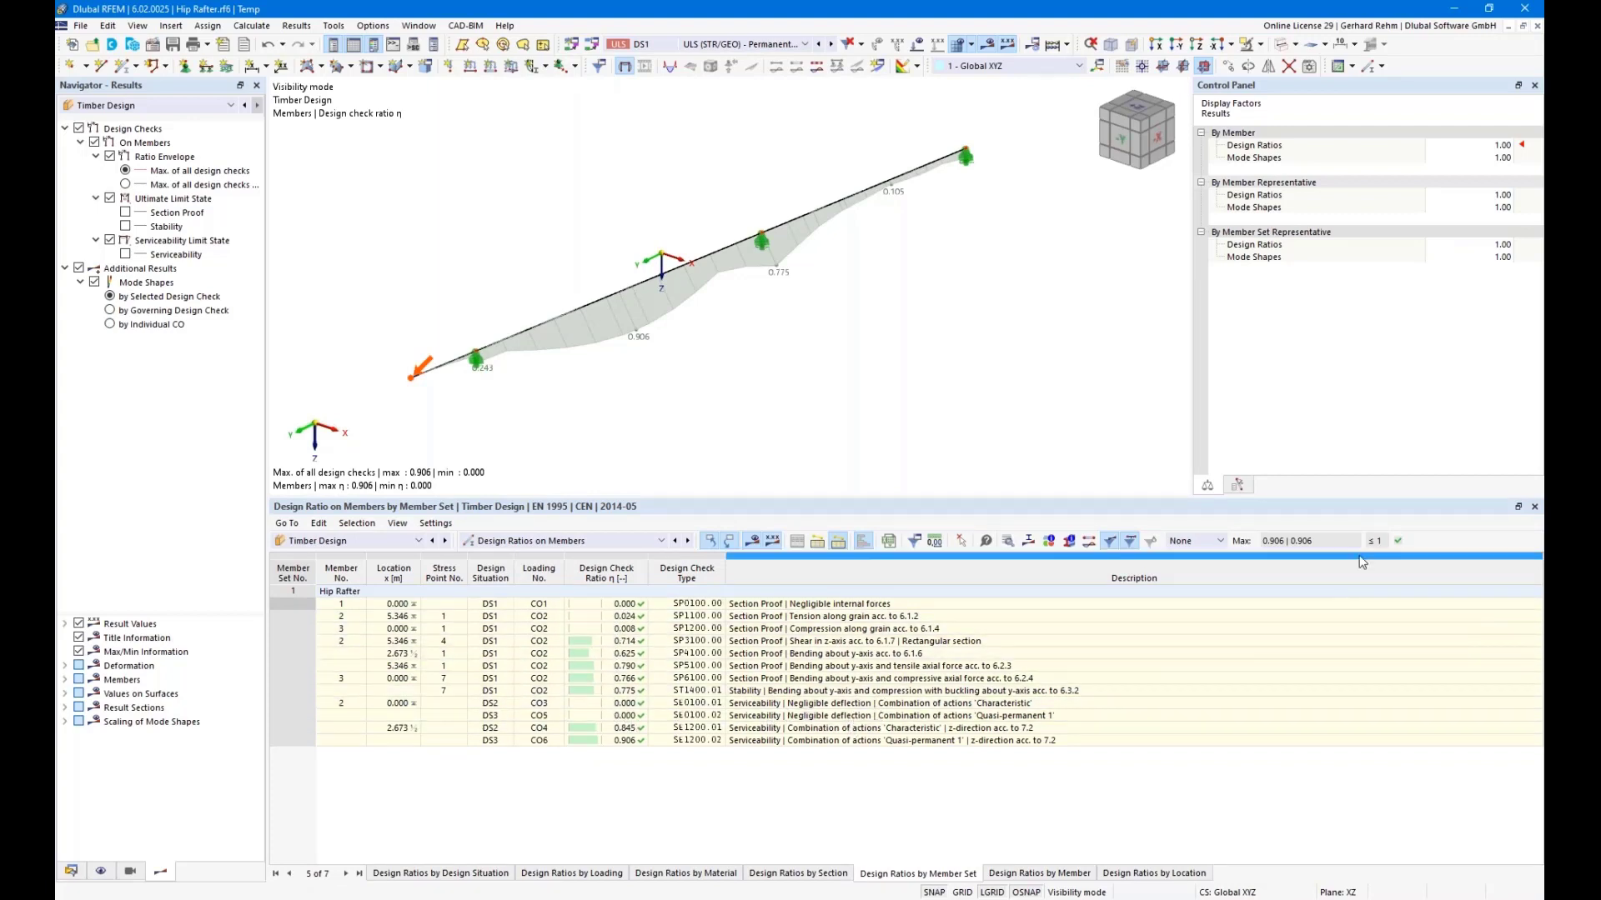
pyautogui.click(1215, 543)
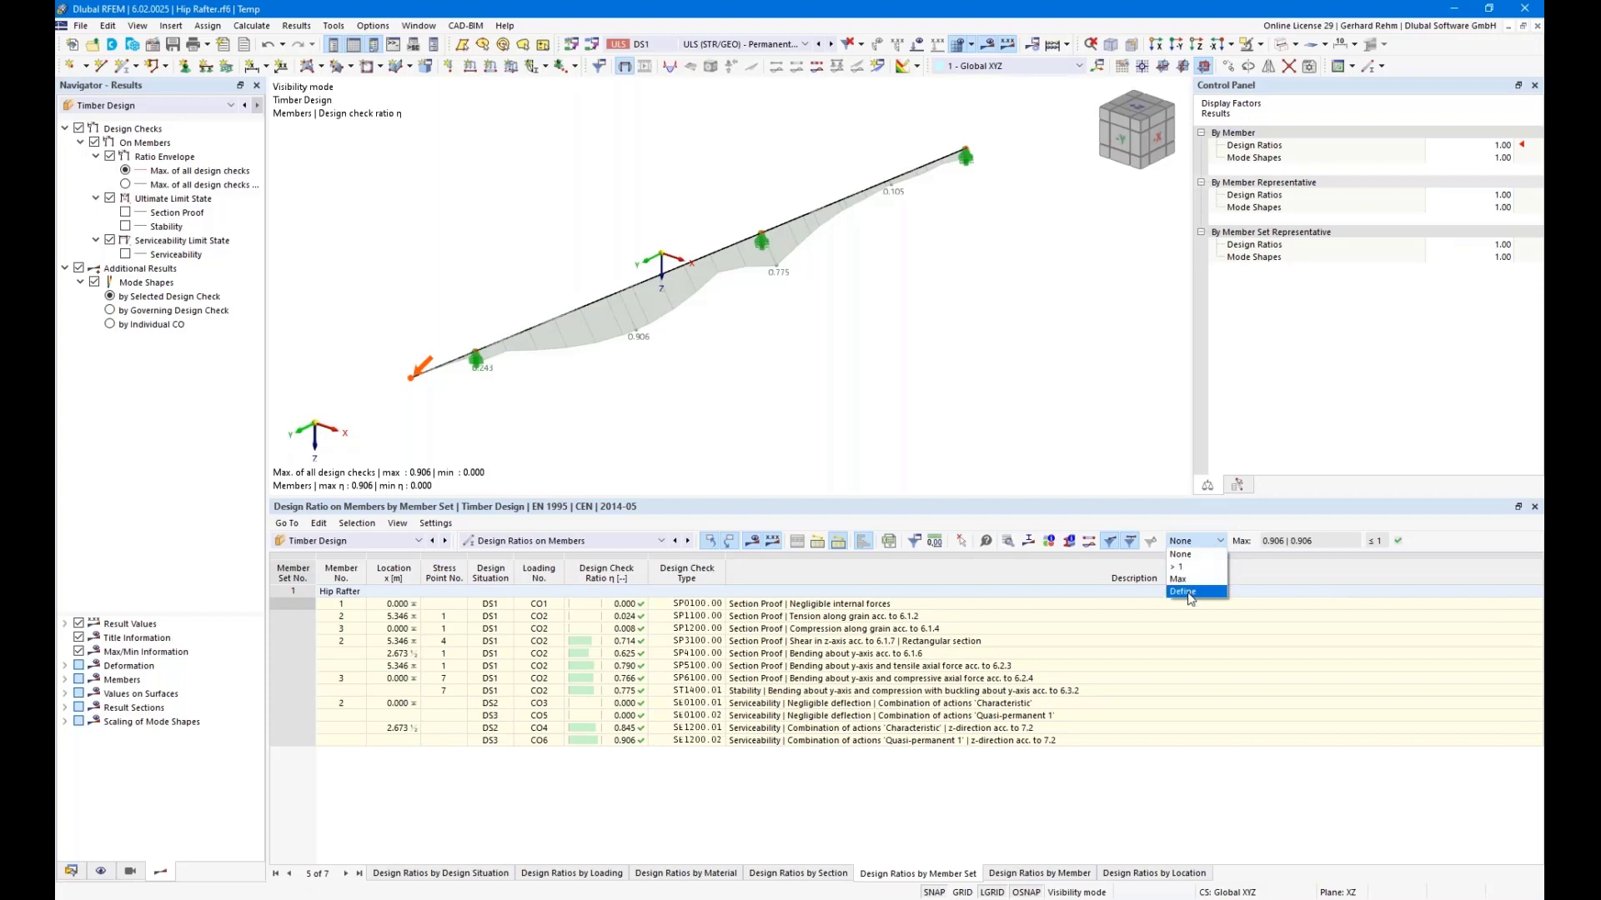
pyautogui.click(1187, 595)
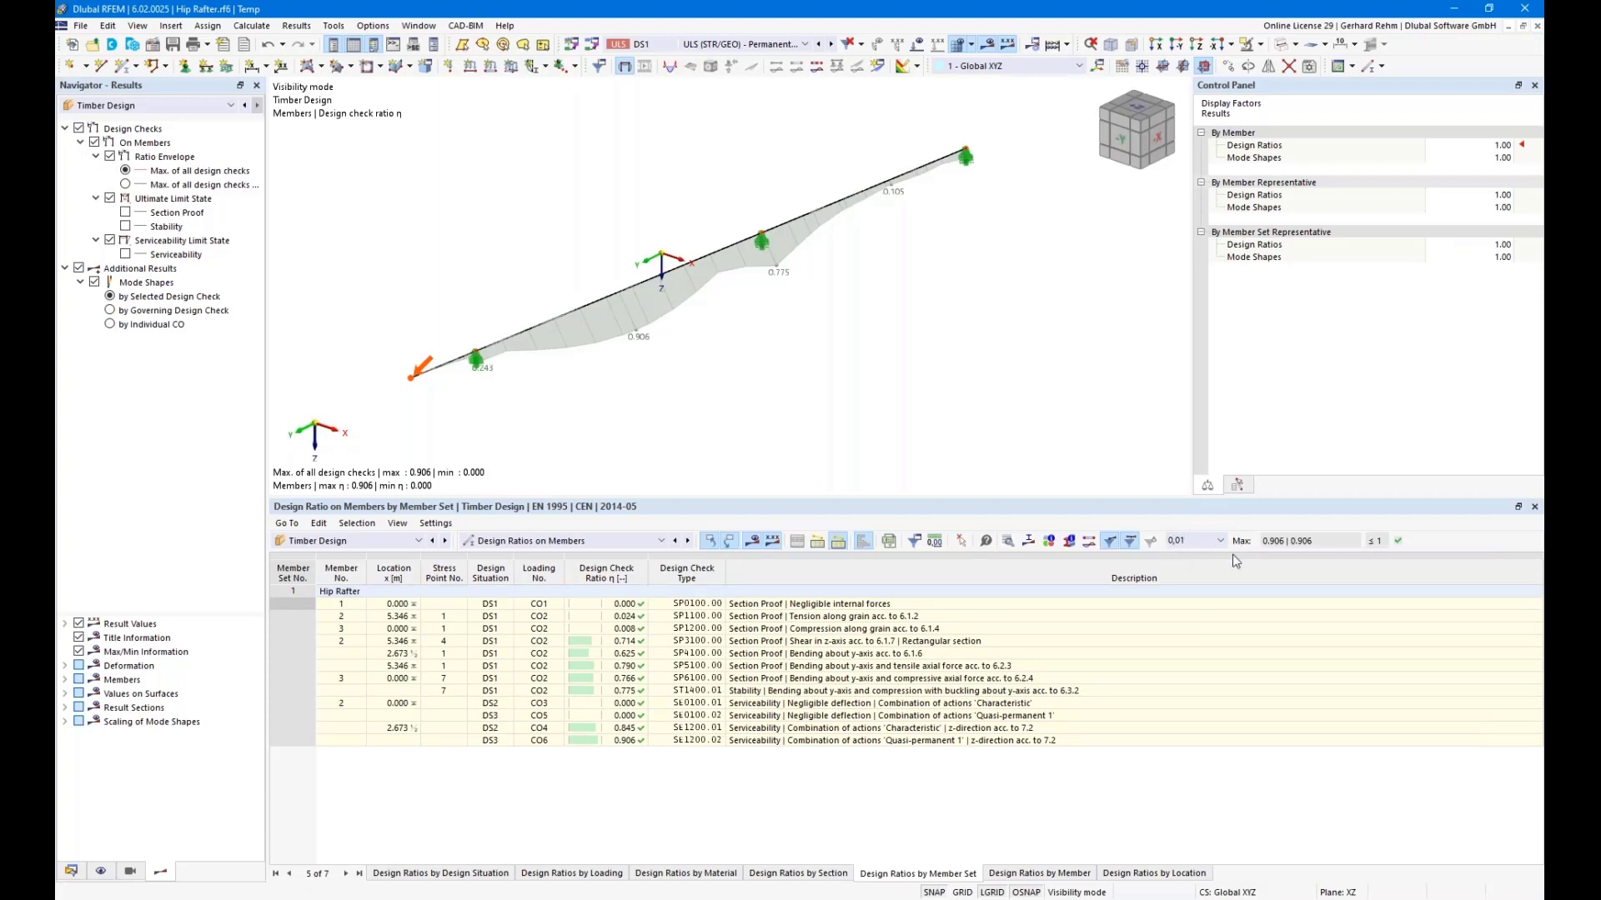
pyautogui.press('Return')
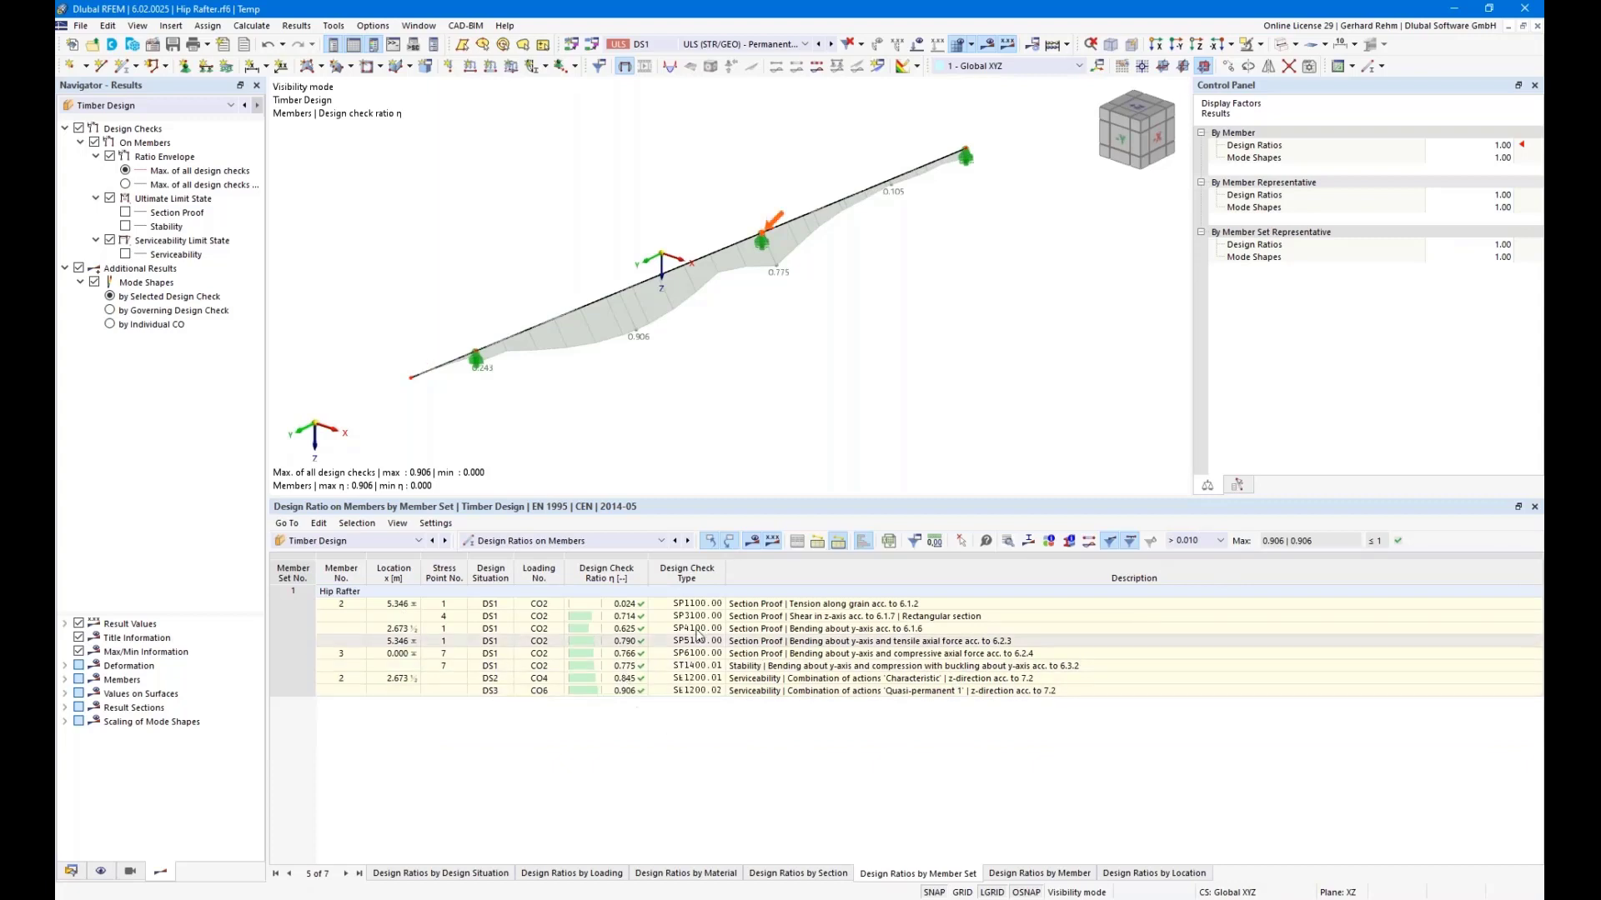
# Go through the section proof entries of the hip rafter and review the details of stability check ST1400.01.
pyautogui.click(751, 604)
pyautogui.click(752, 617)
pyautogui.click(751, 629)
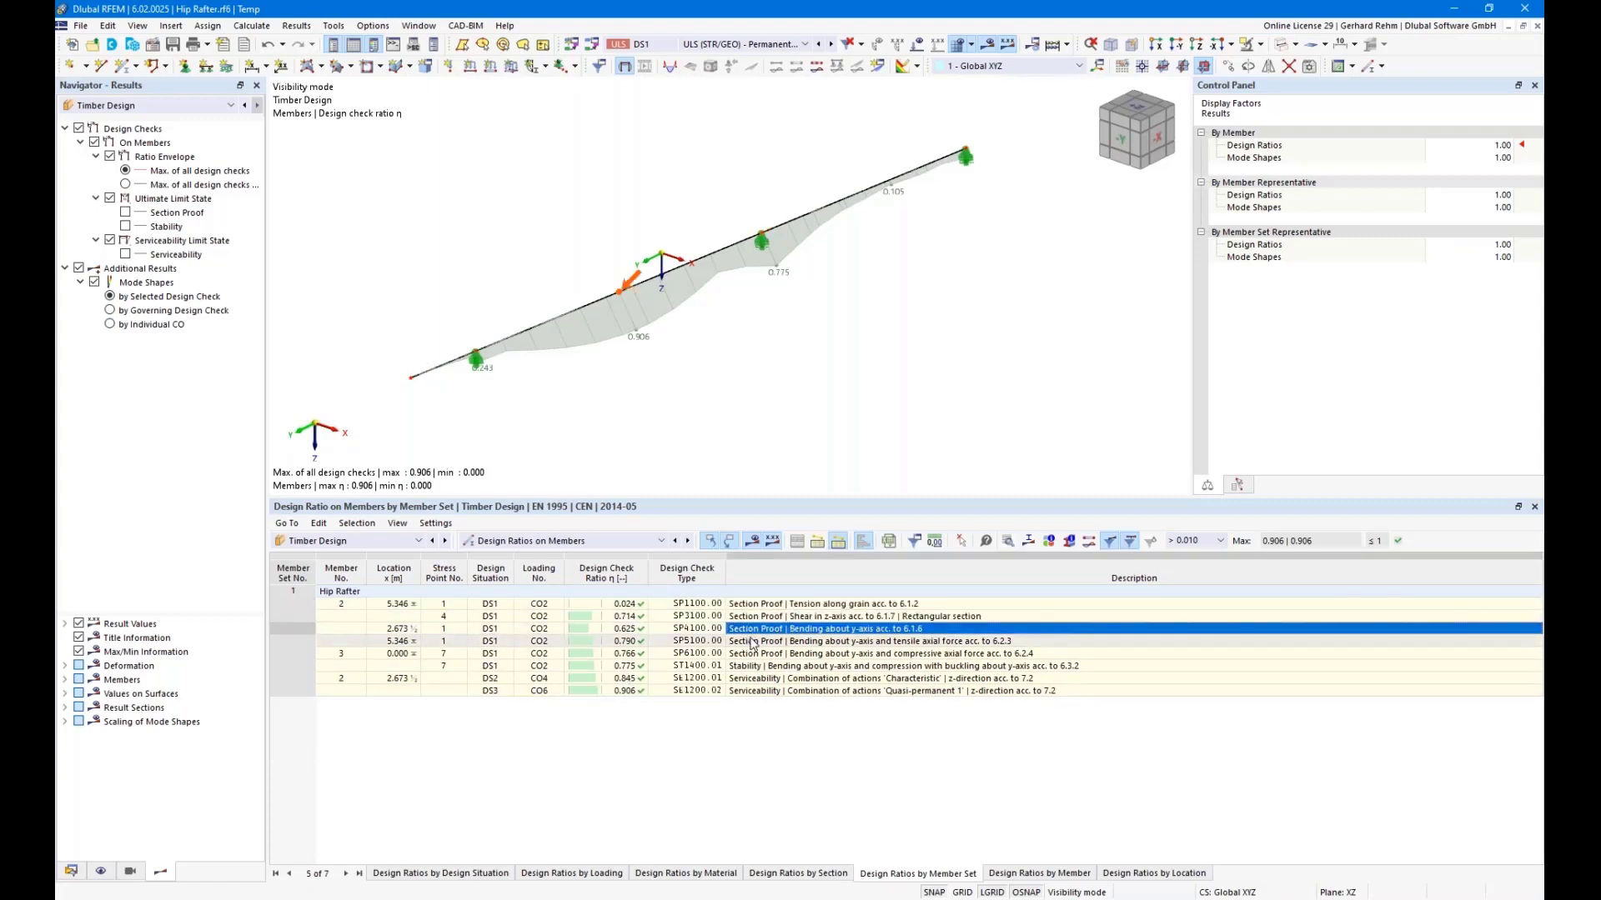
pyautogui.click(752, 642)
pyautogui.click(755, 605)
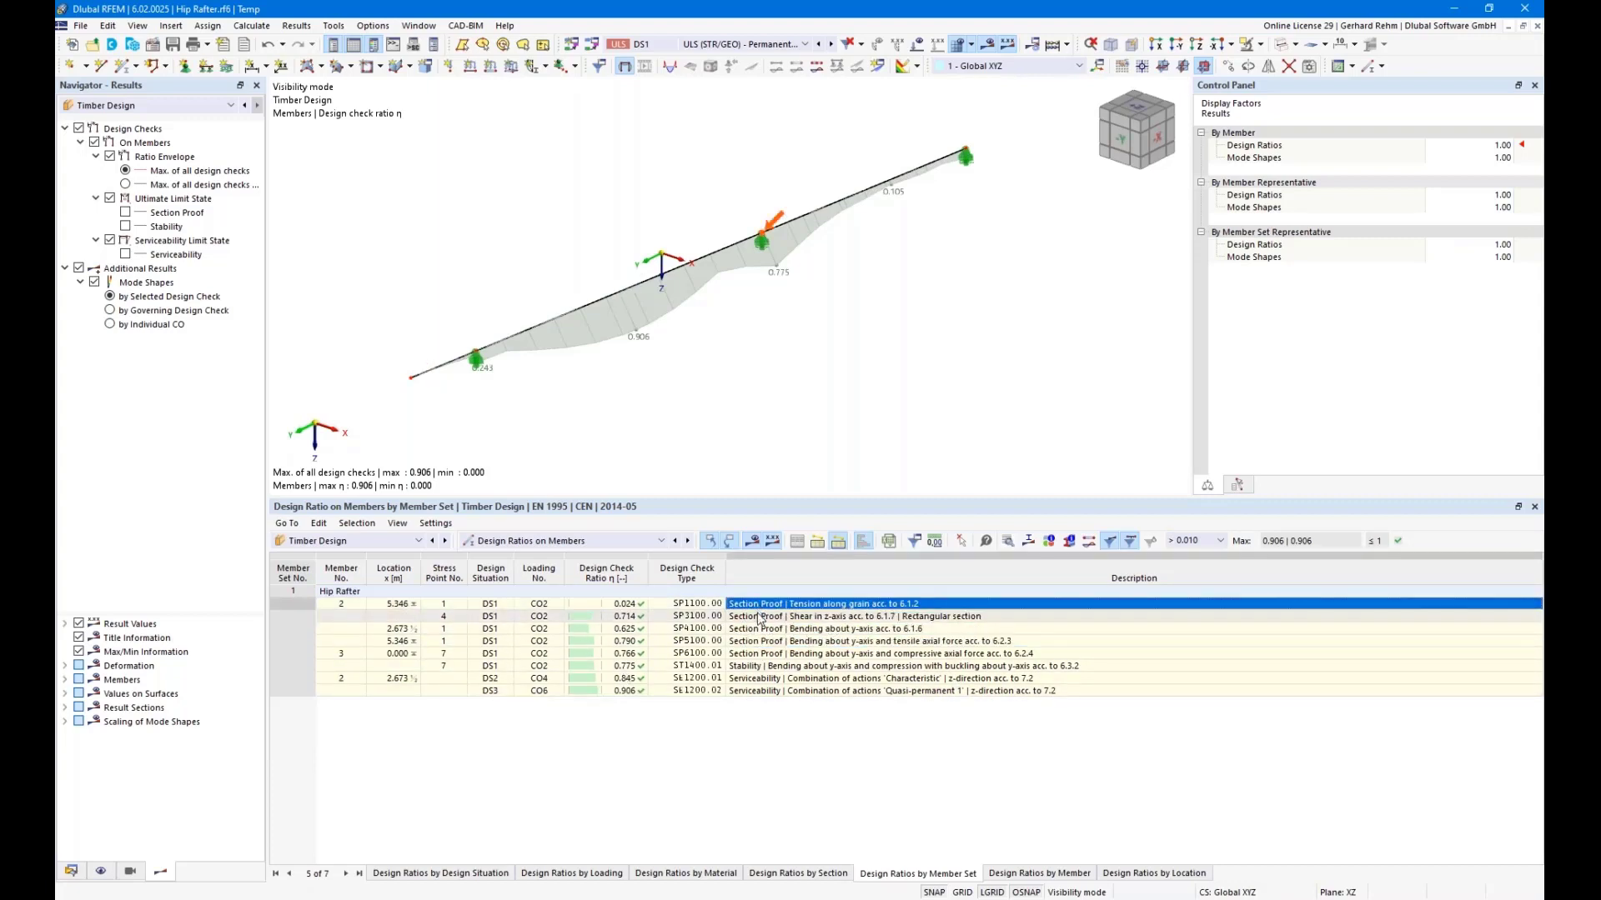
pyautogui.click(759, 618)
pyautogui.click(761, 630)
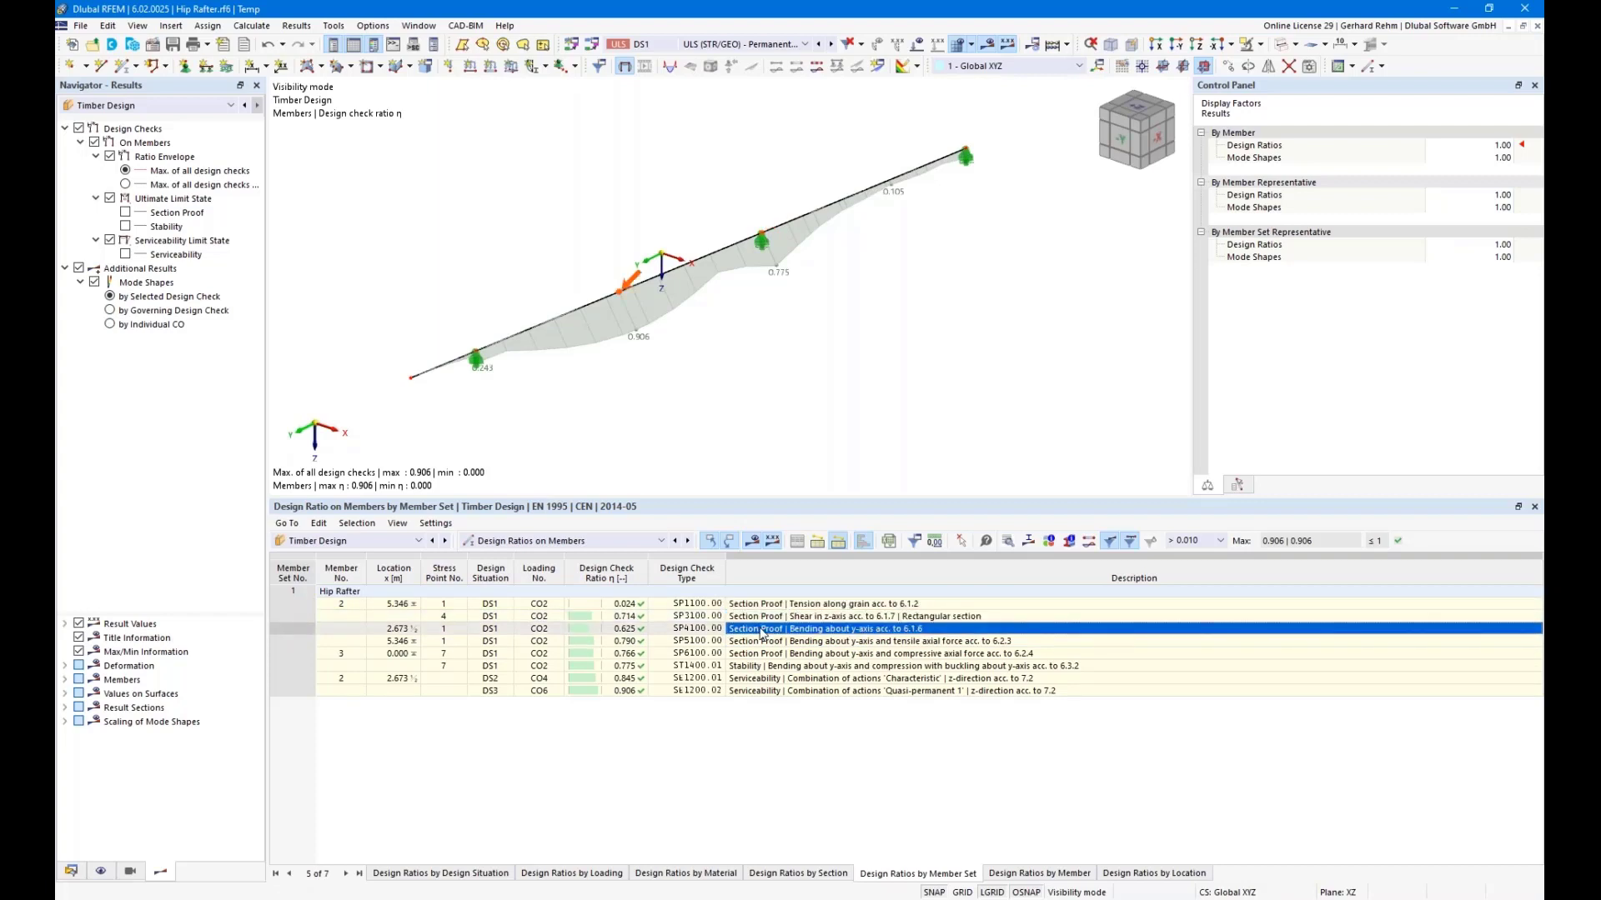
pyautogui.click(770, 643)
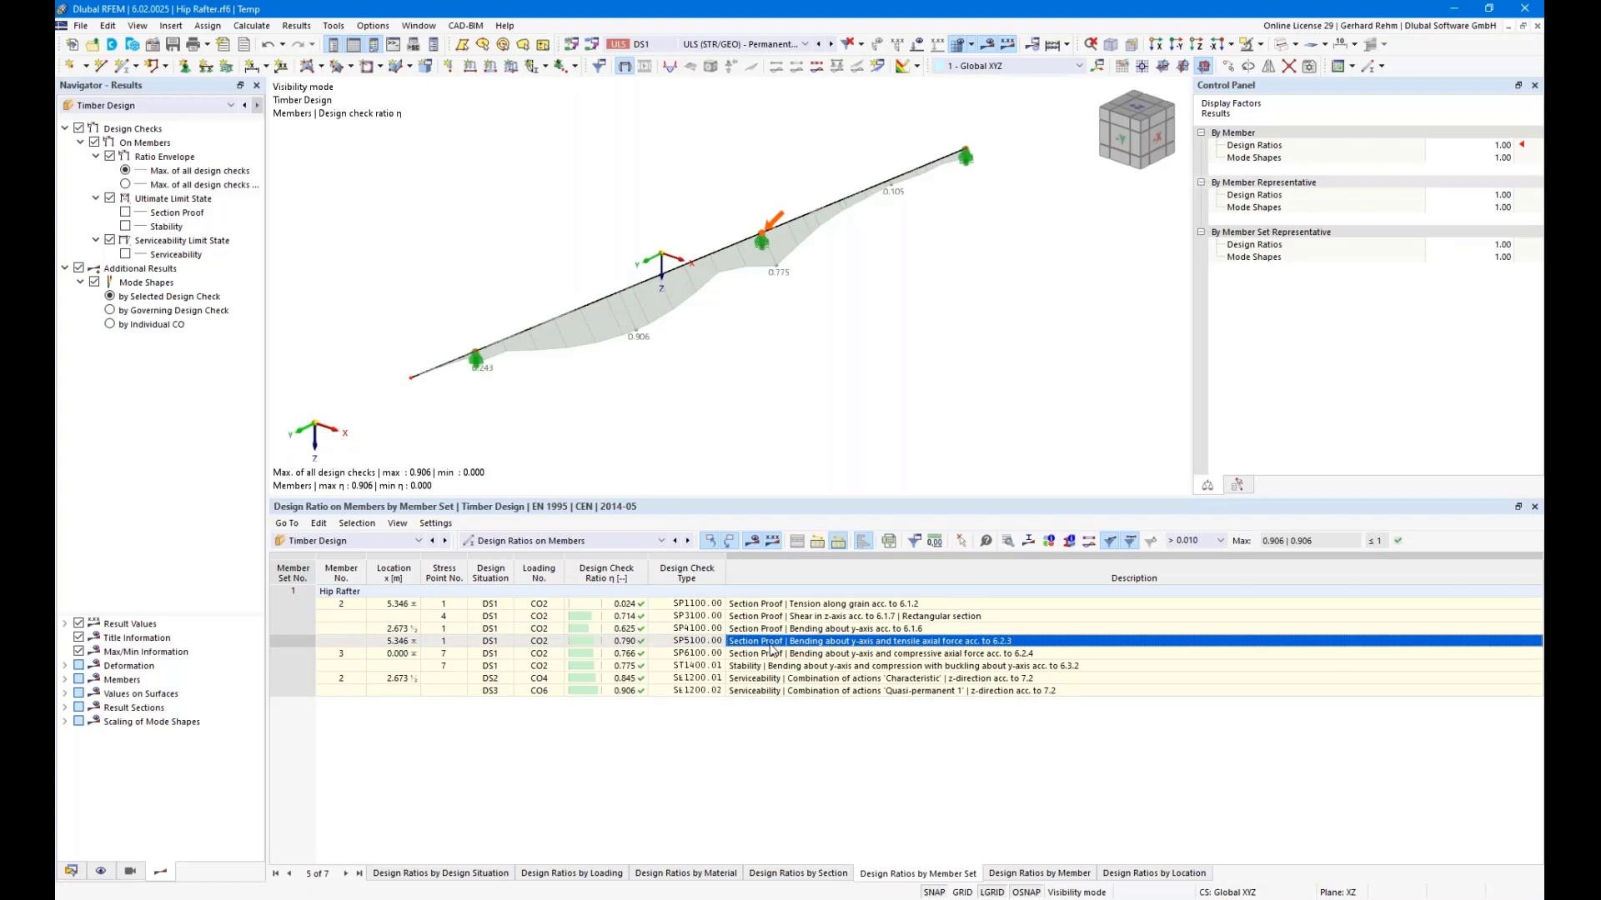
pyautogui.click(772, 652)
pyautogui.click(771, 667)
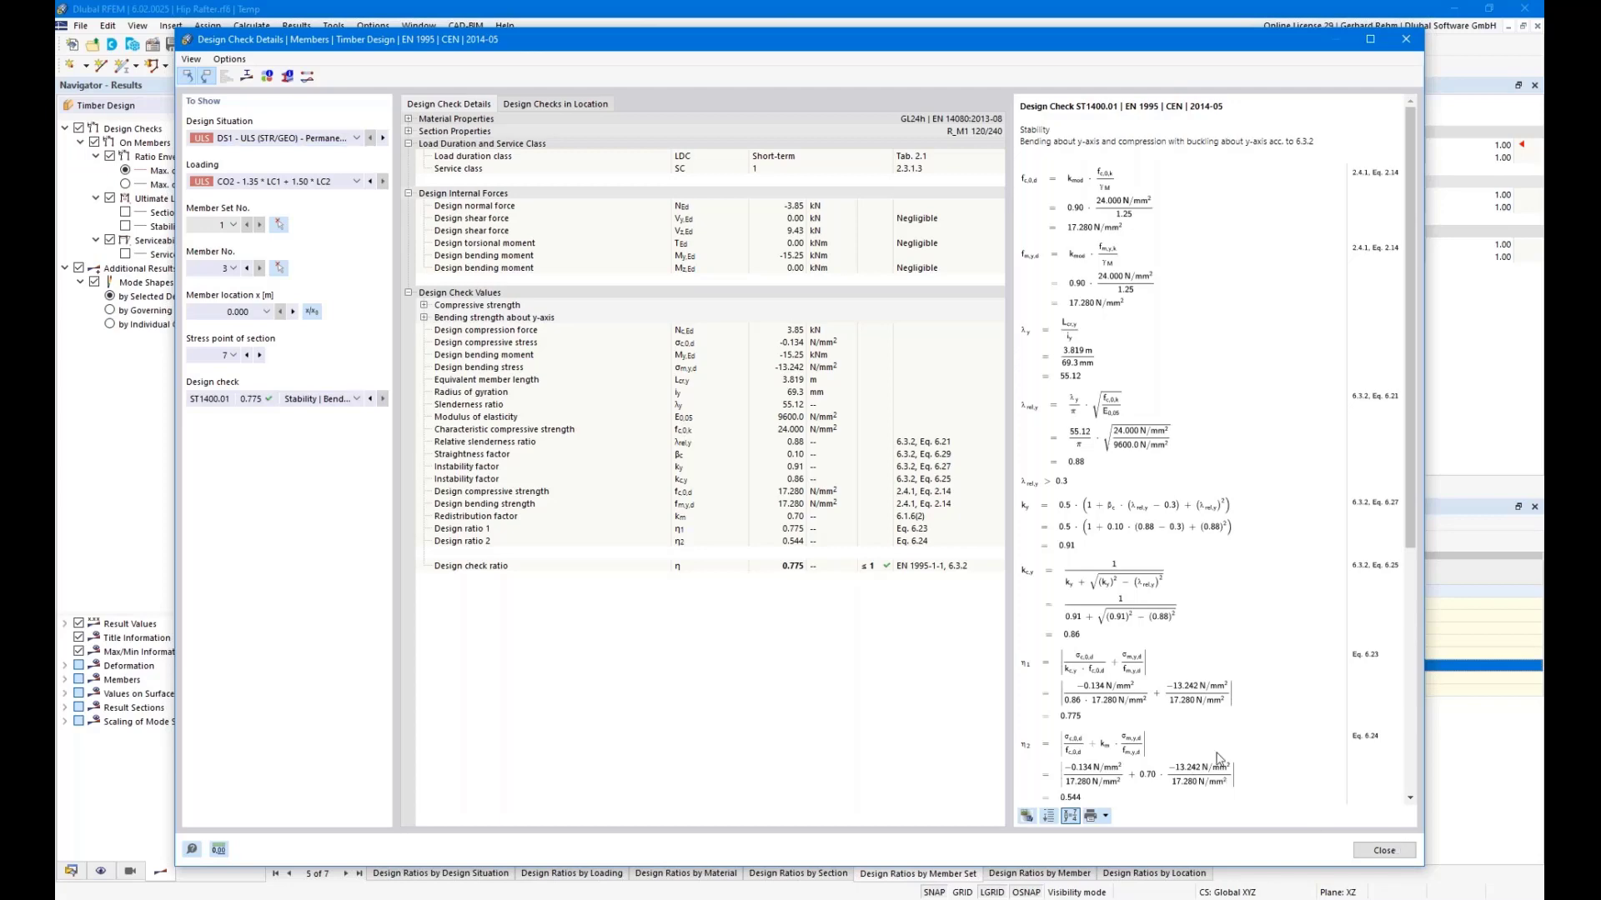
pyautogui.click(1384, 850)
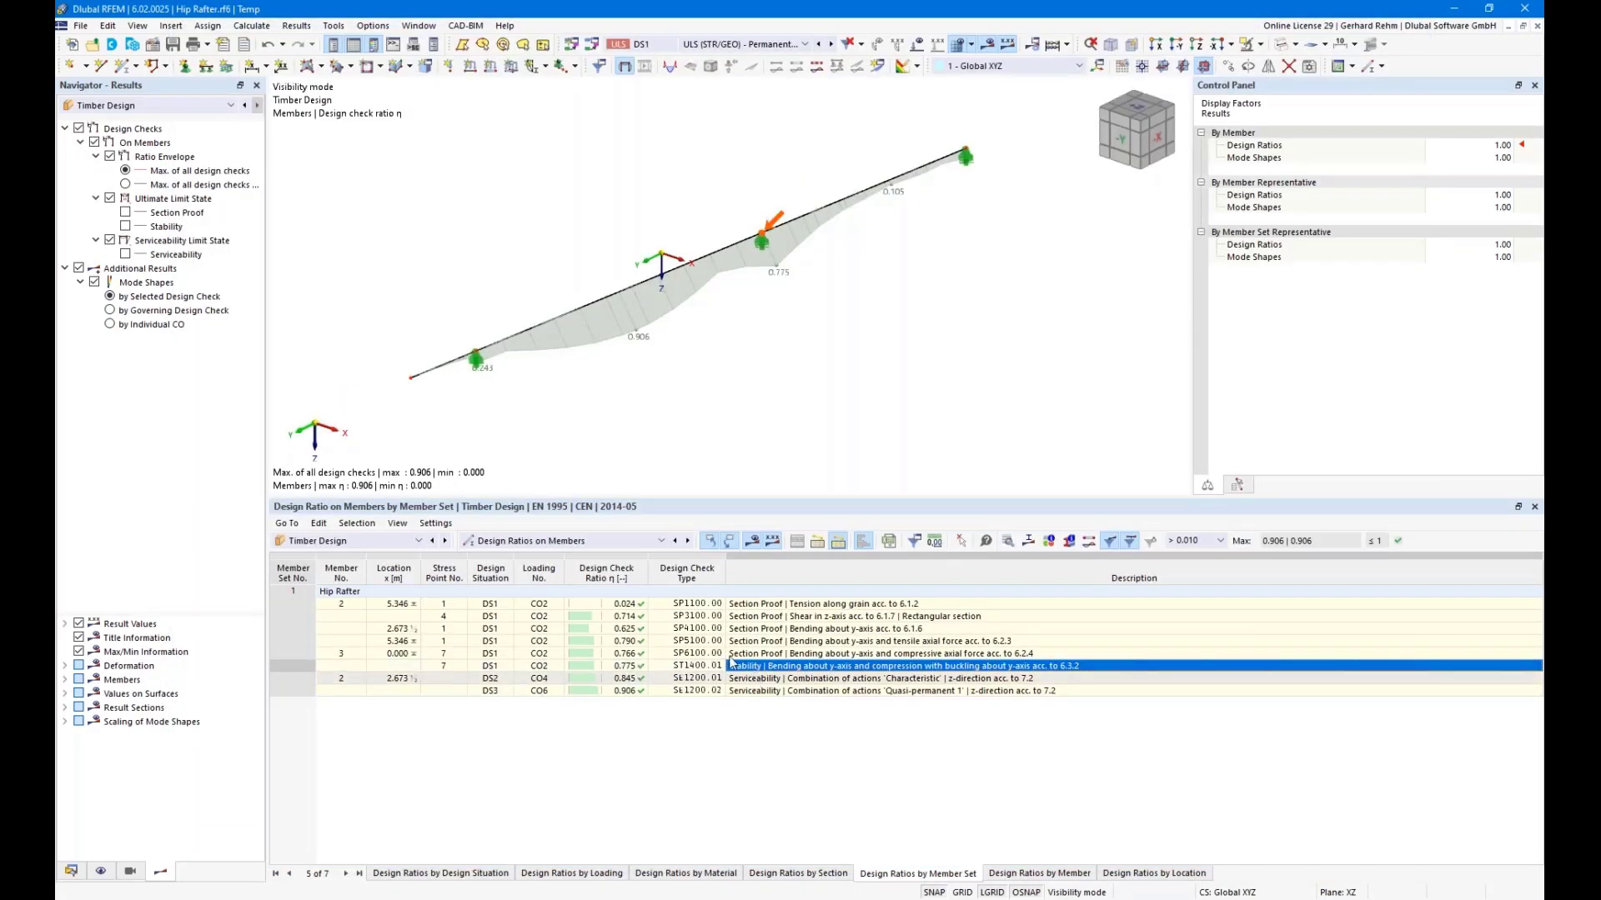
# Compare the section proof and serviceability ratio diagrams with and without the ratio envelope, and return to showing only the envelope.
pyautogui.click(125, 213)
pyautogui.click(125, 254)
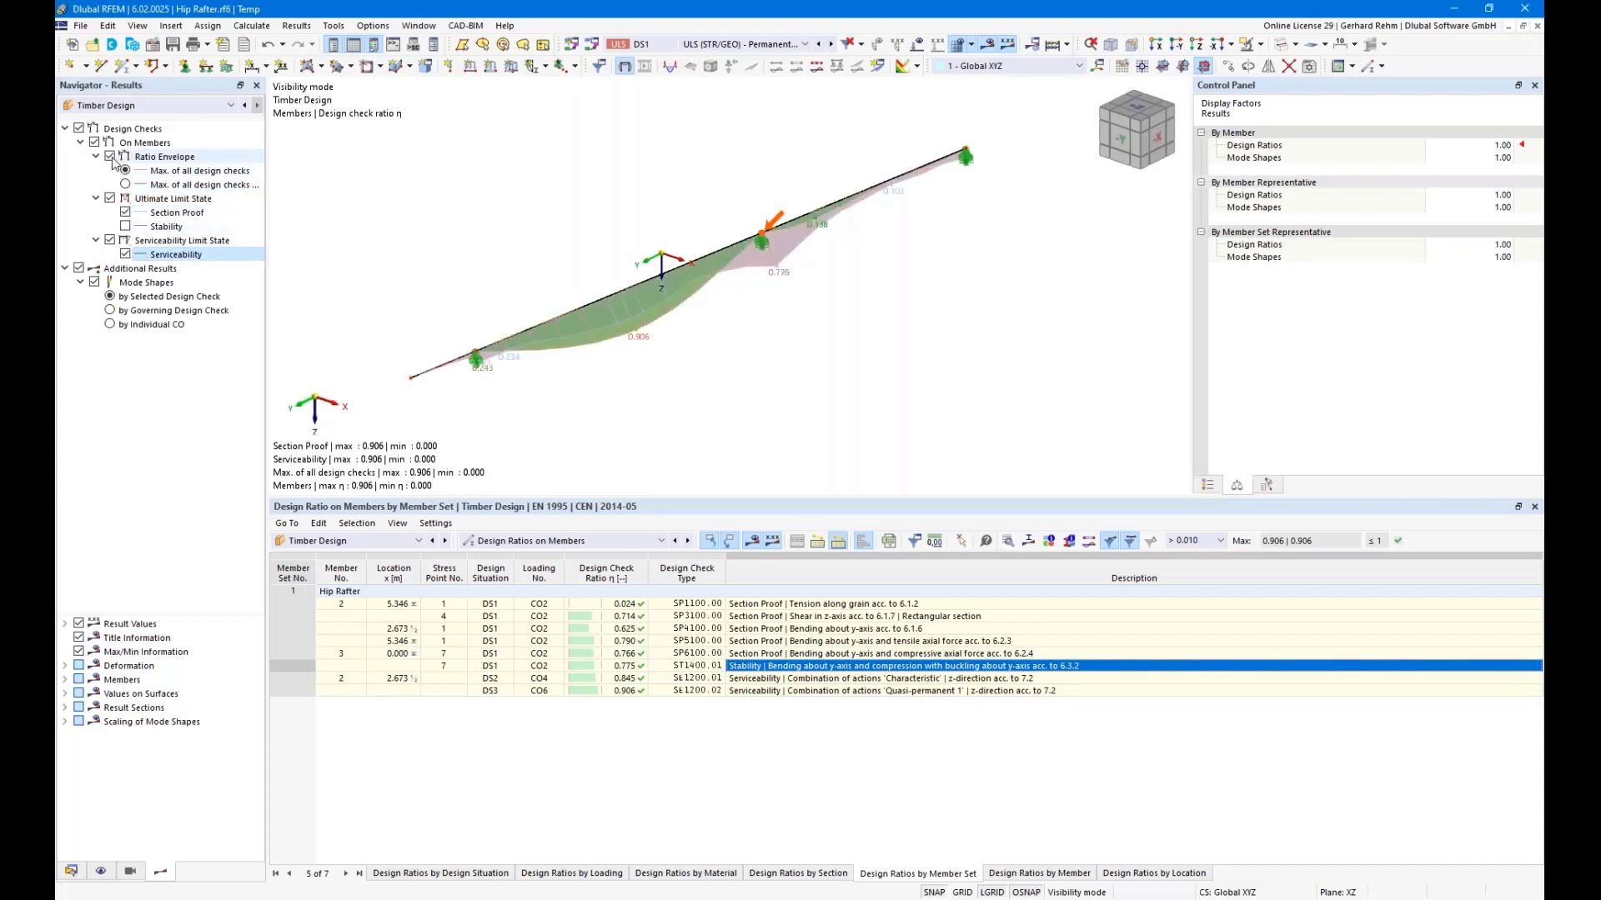
pyautogui.click(110, 156)
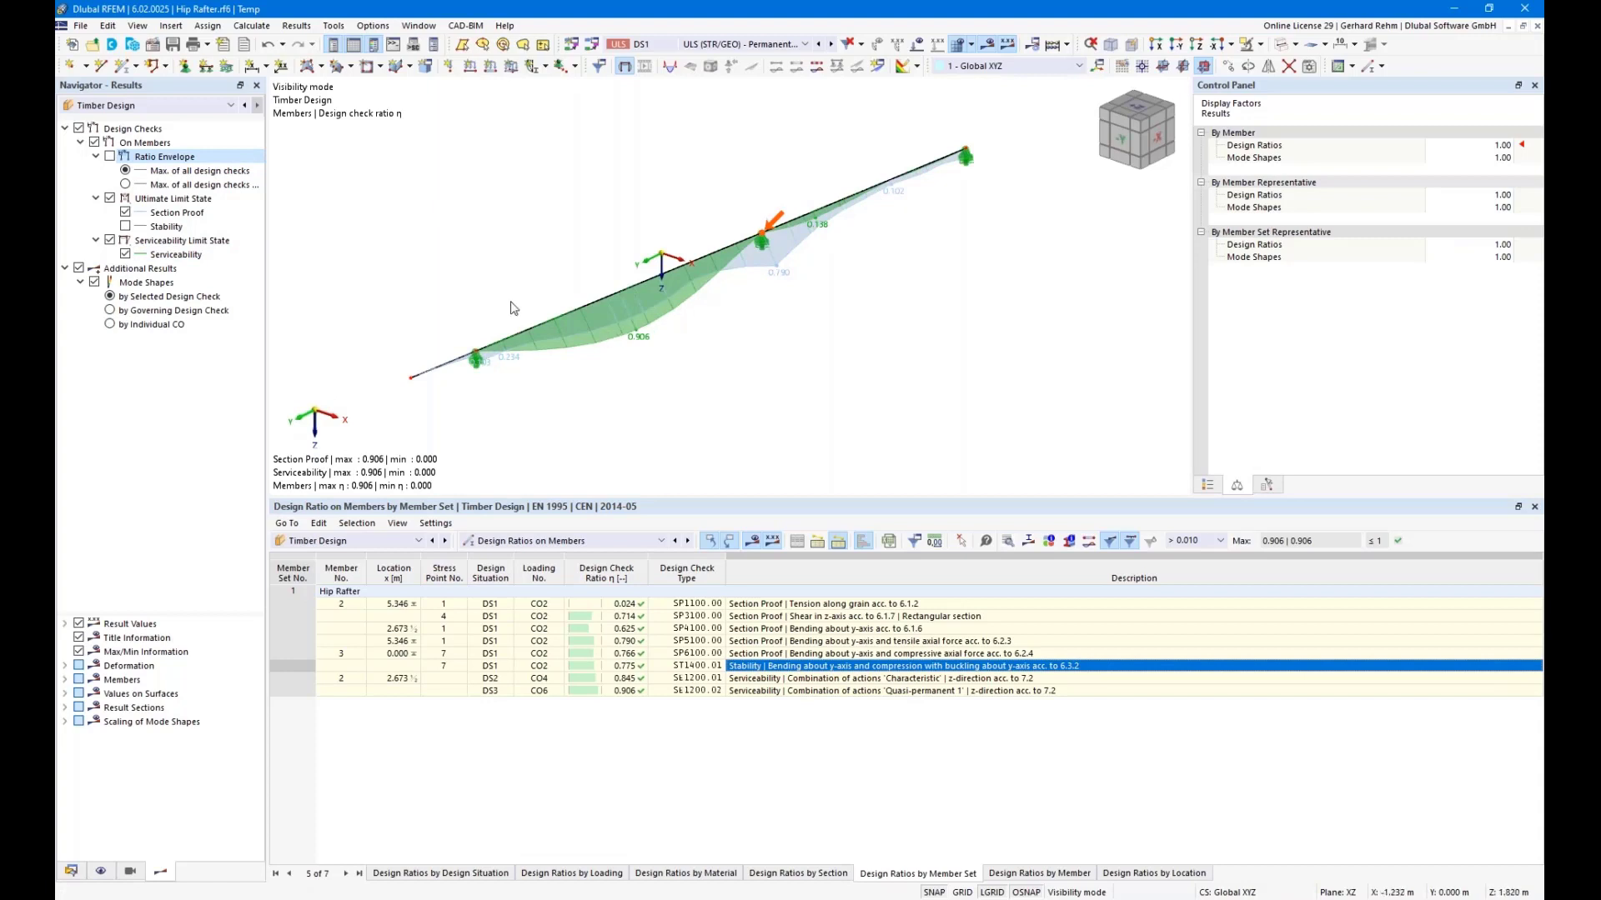
pyautogui.click(109, 157)
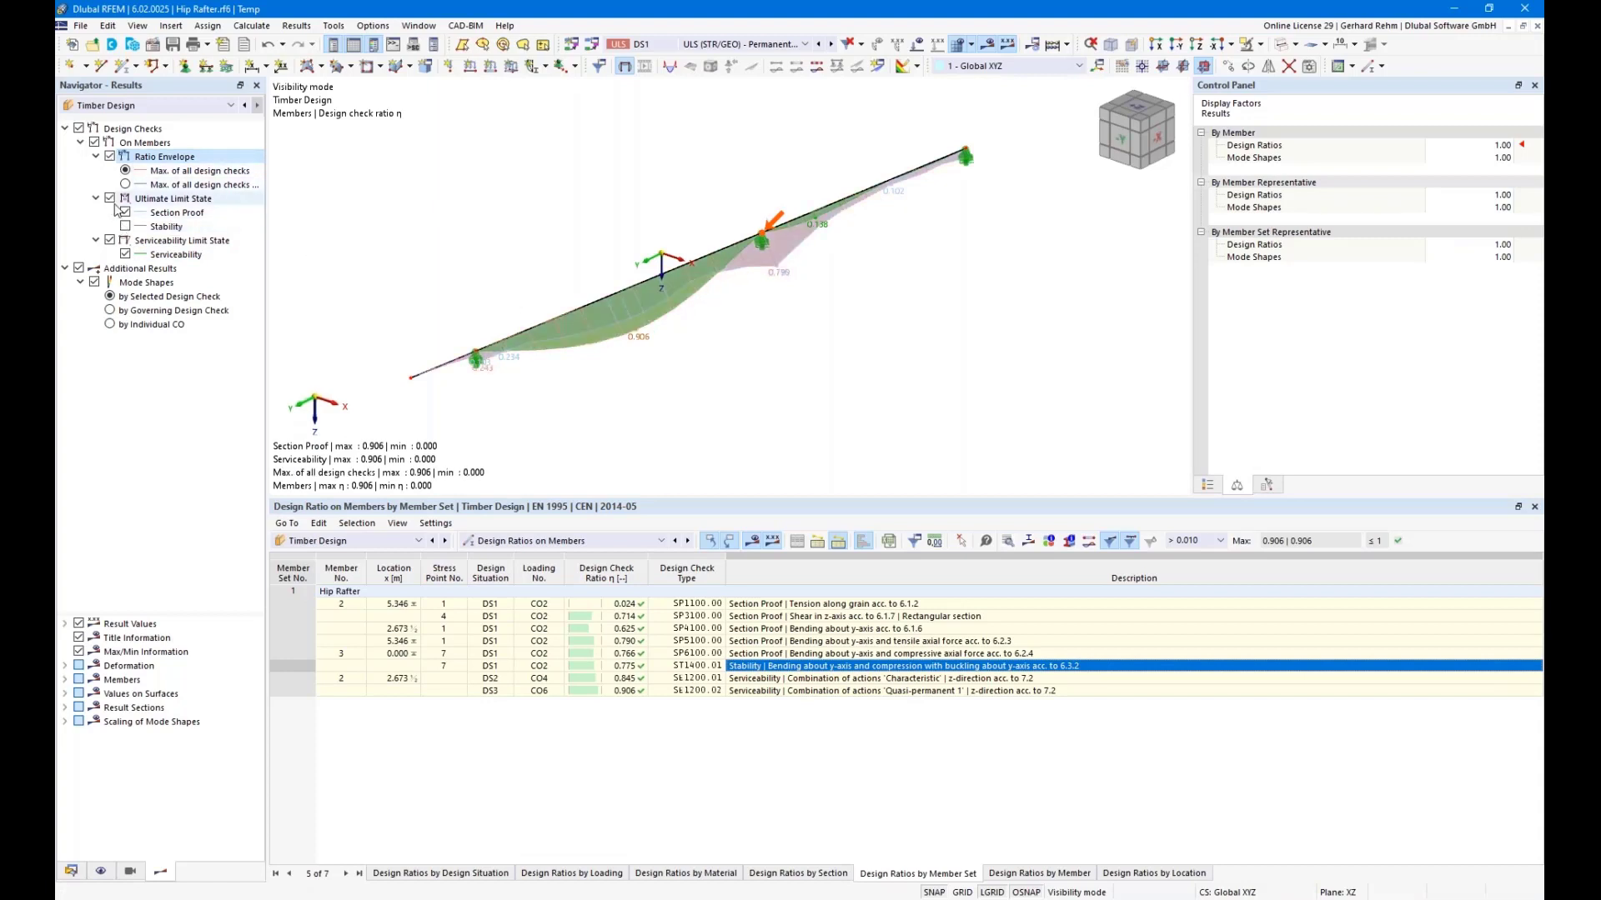
pyautogui.click(110, 199)
pyautogui.click(109, 240)
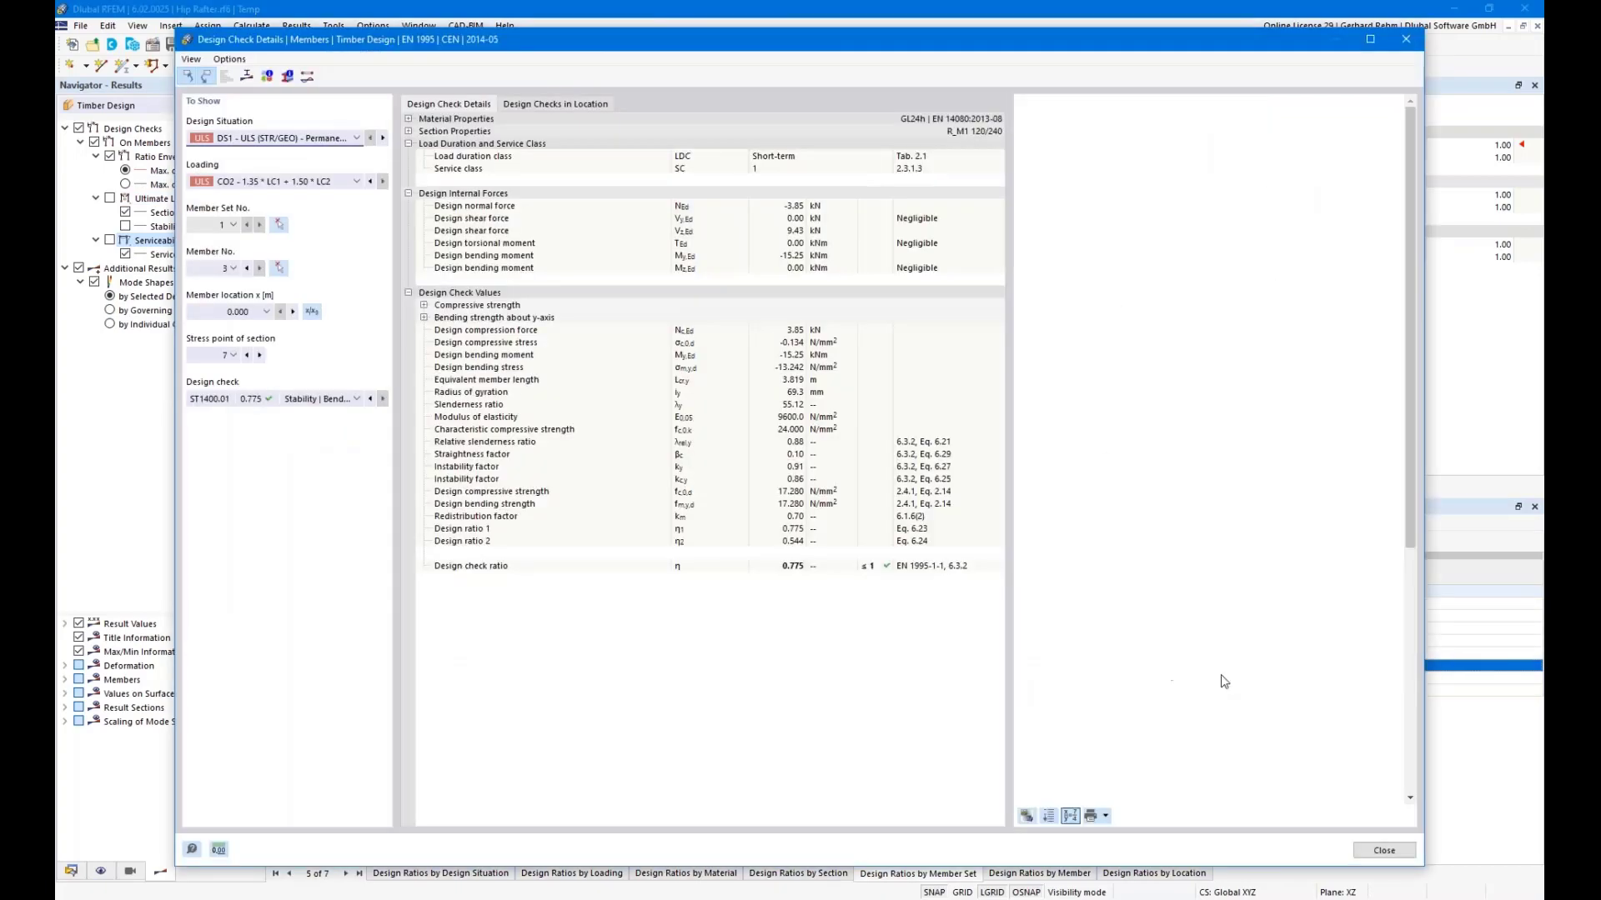
# Read through the formulas and symbol legend in the design check details of stability check ST1400.01.
pyautogui.moveTo(1411, 363); pyautogui.dragTo(1410, 545)
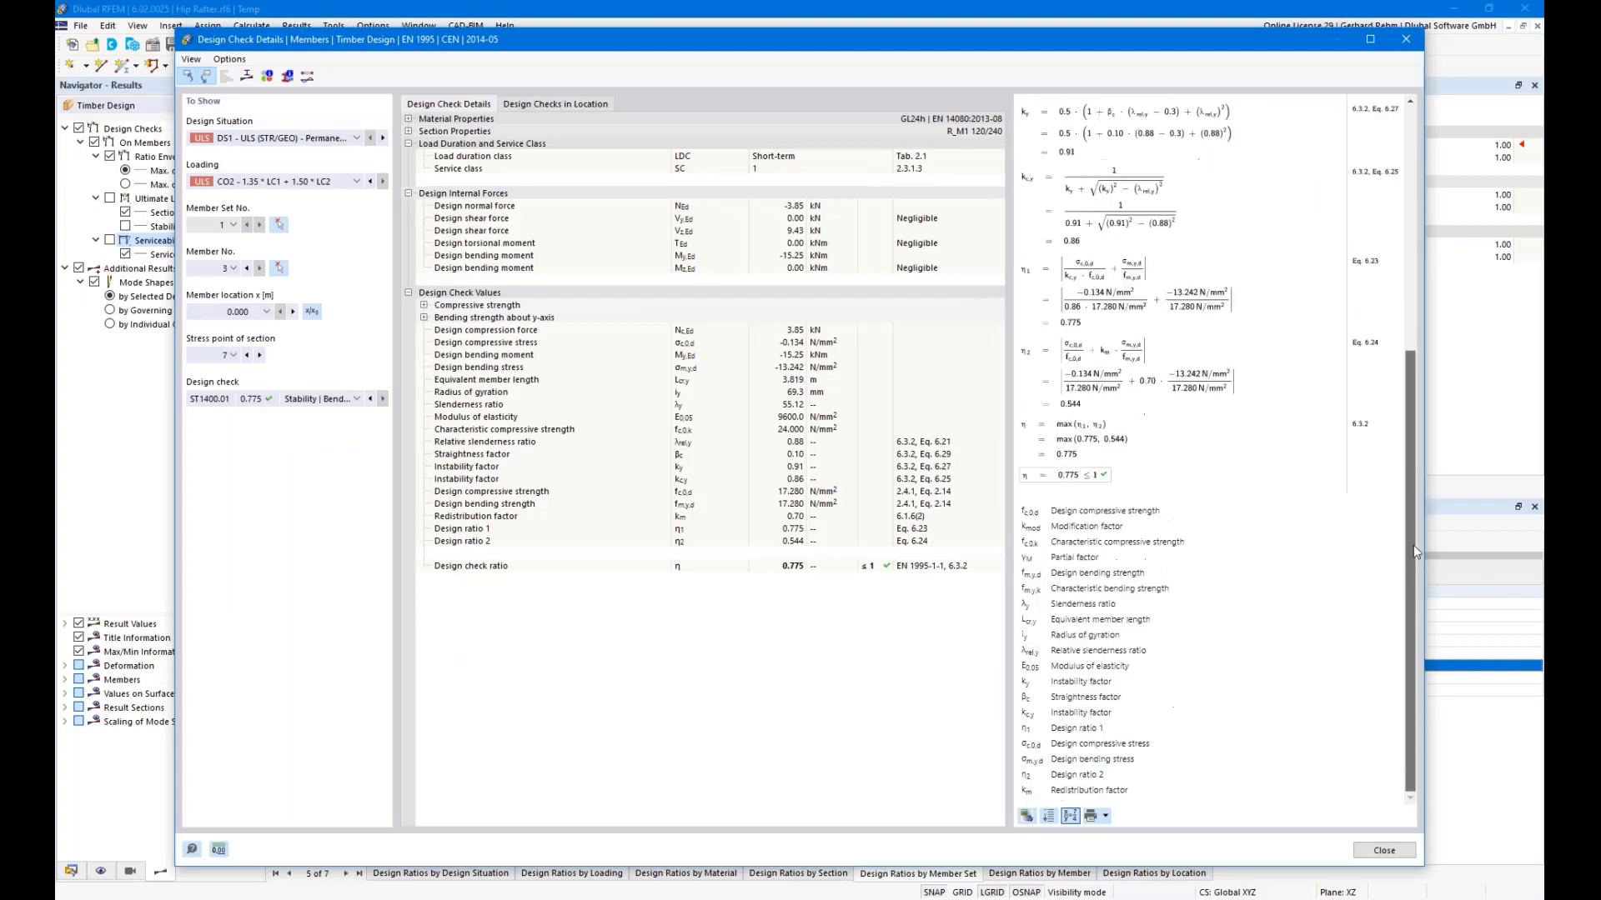
pyautogui.scroll(7, 1248, 536)
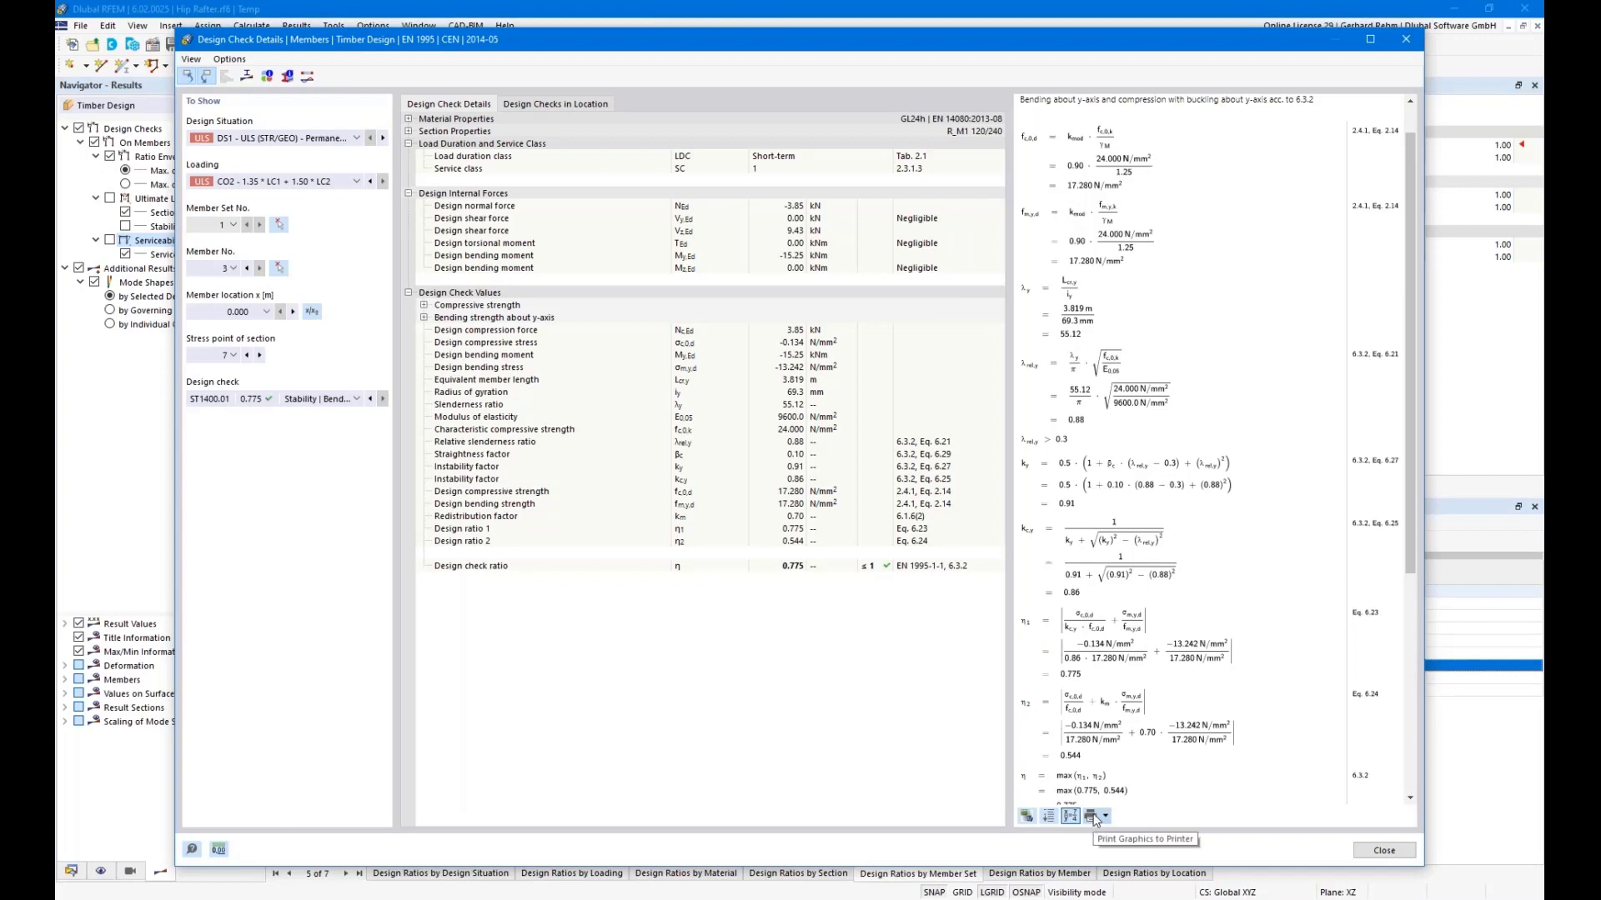
pyautogui.scroll(1, 1129, 273)
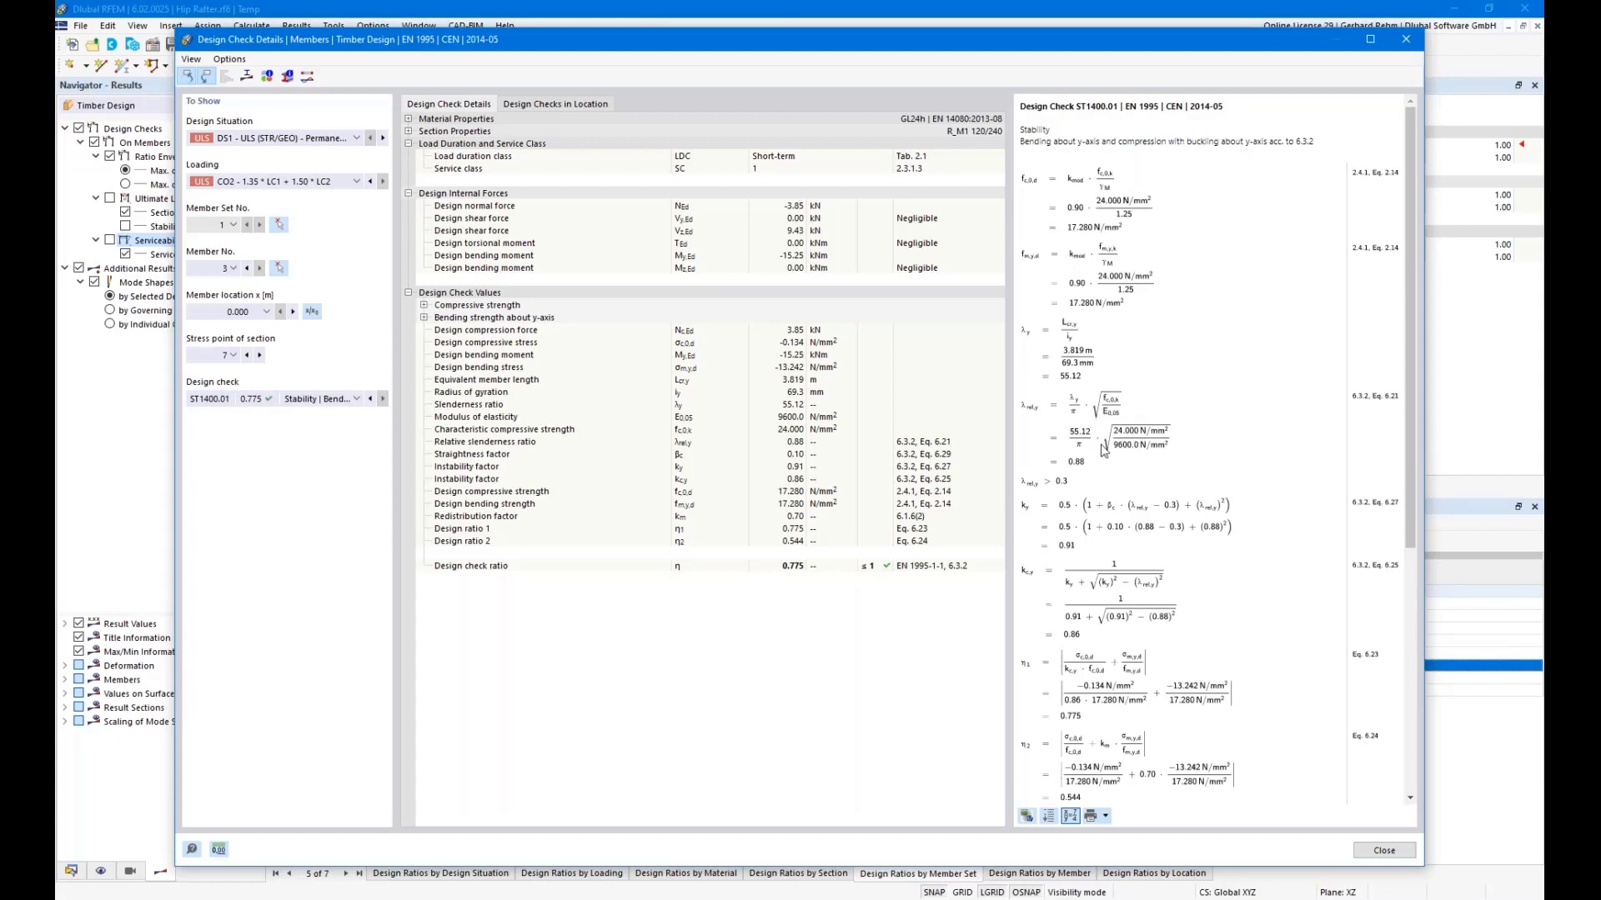
# Examine the section's design ratio diagram and its stresses due to normal force and bending moment about the local y-axis, and close the check details.
pyautogui.click(247, 77)
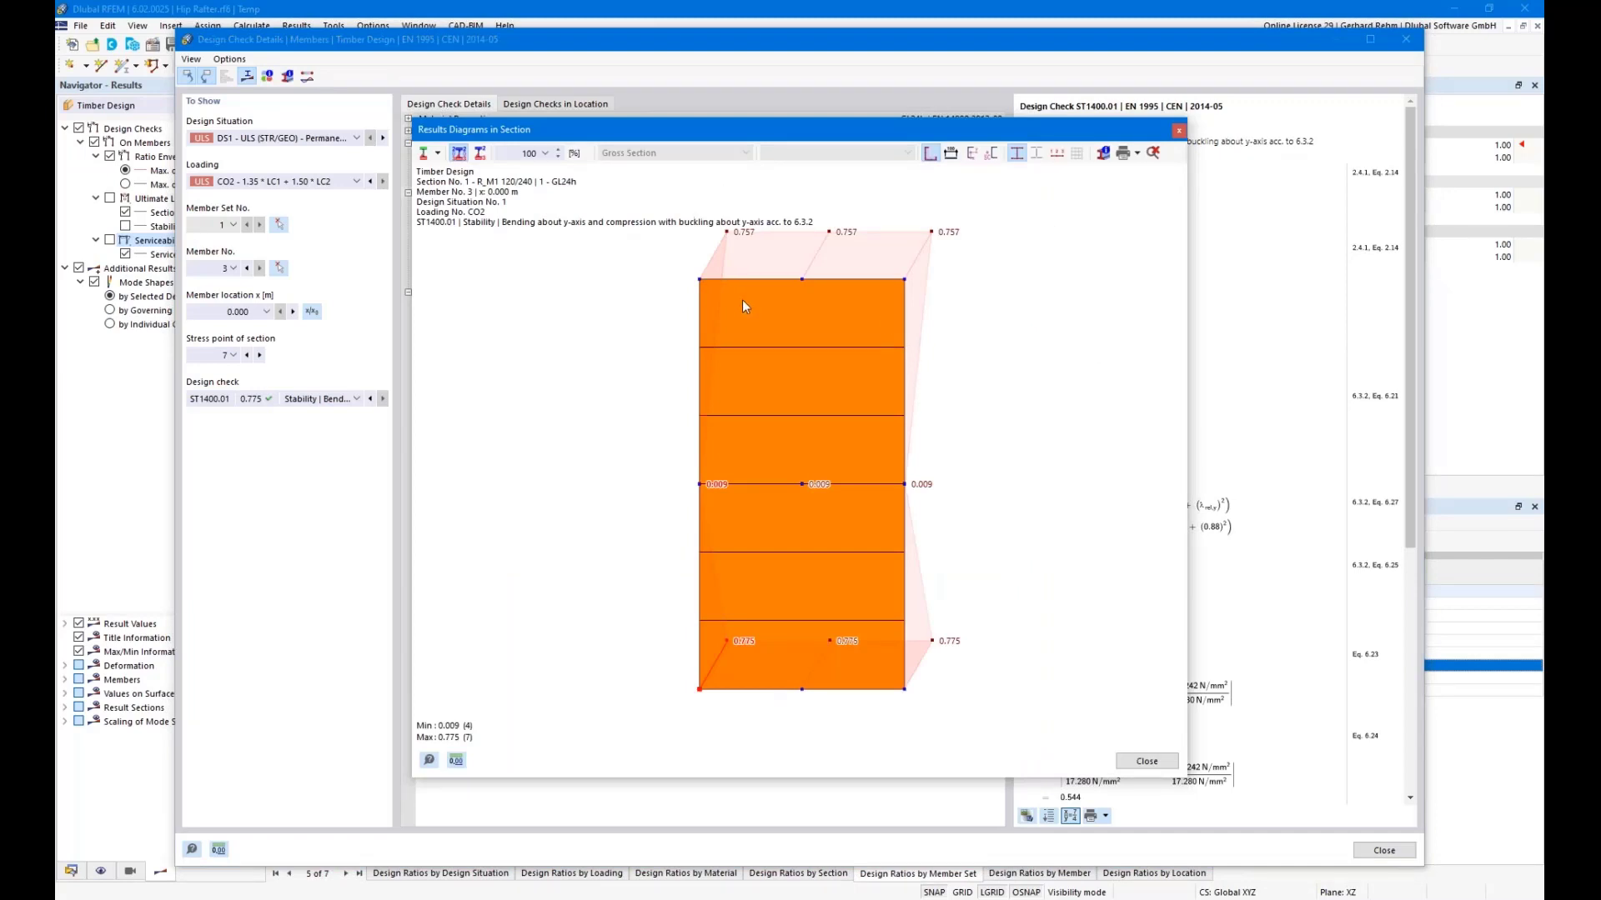
pyautogui.click(438, 155)
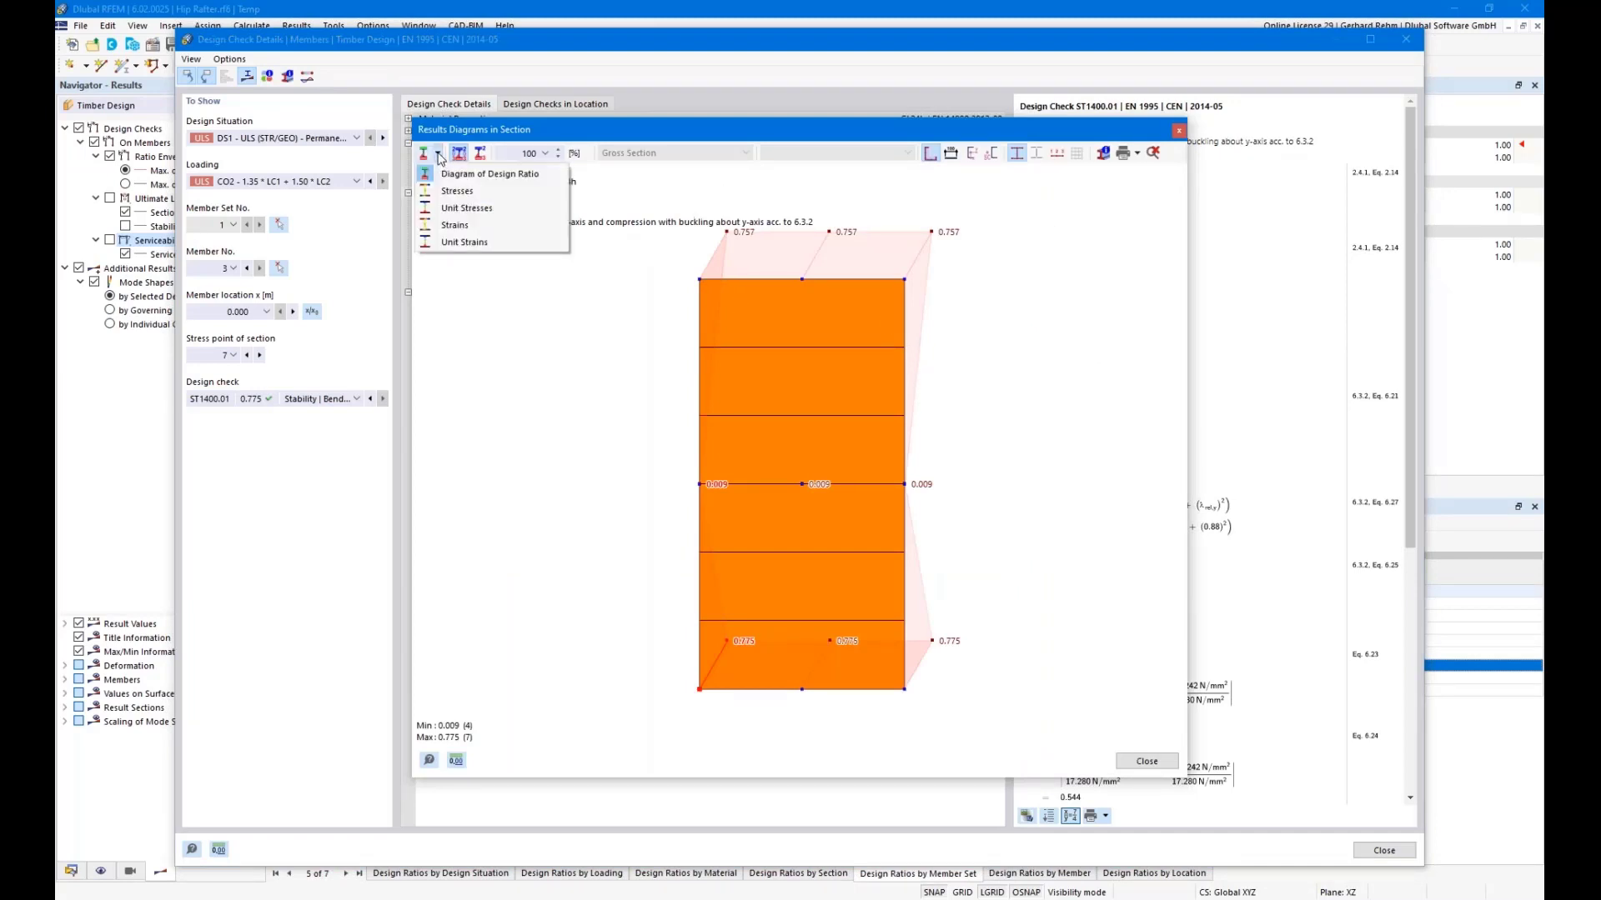
pyautogui.click(442, 194)
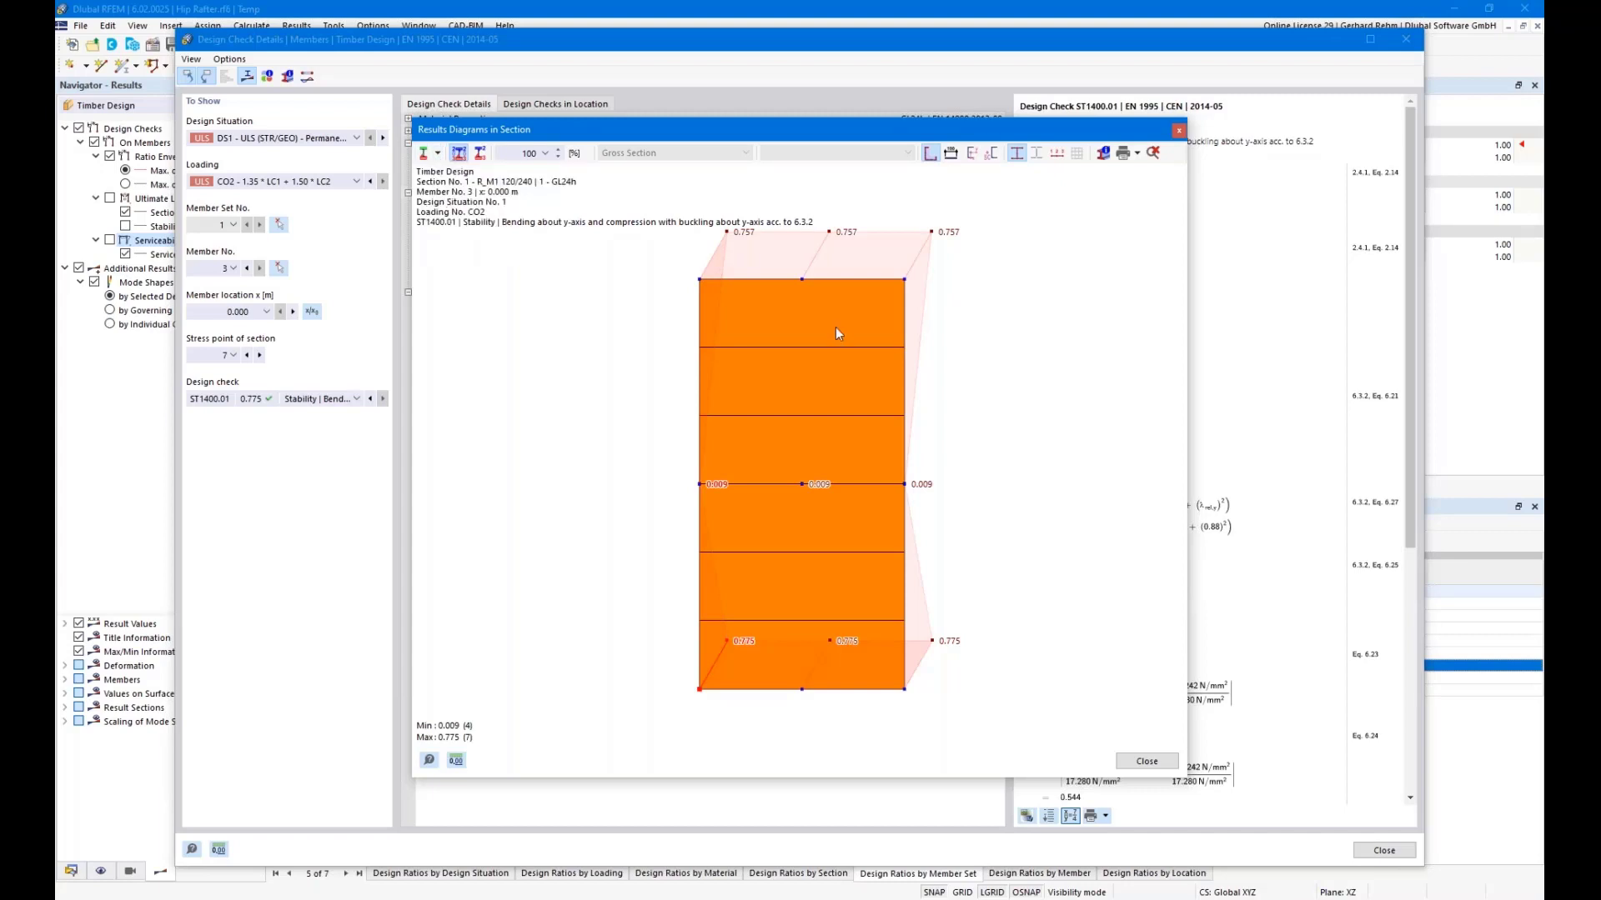
pyautogui.click(798, 155)
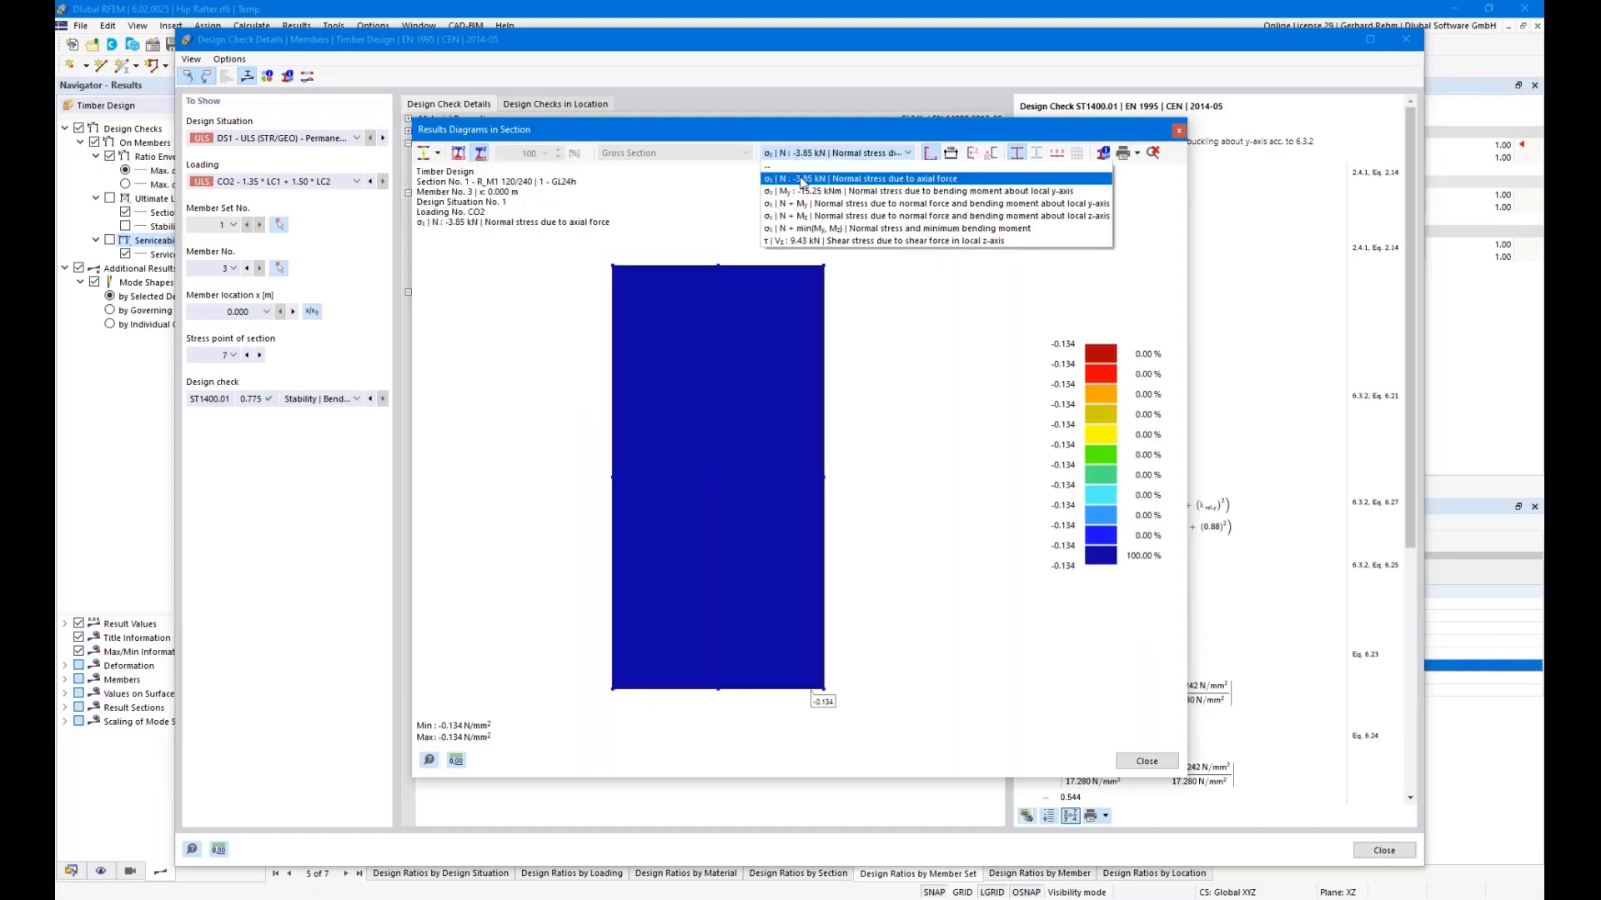
pyautogui.click(846, 204)
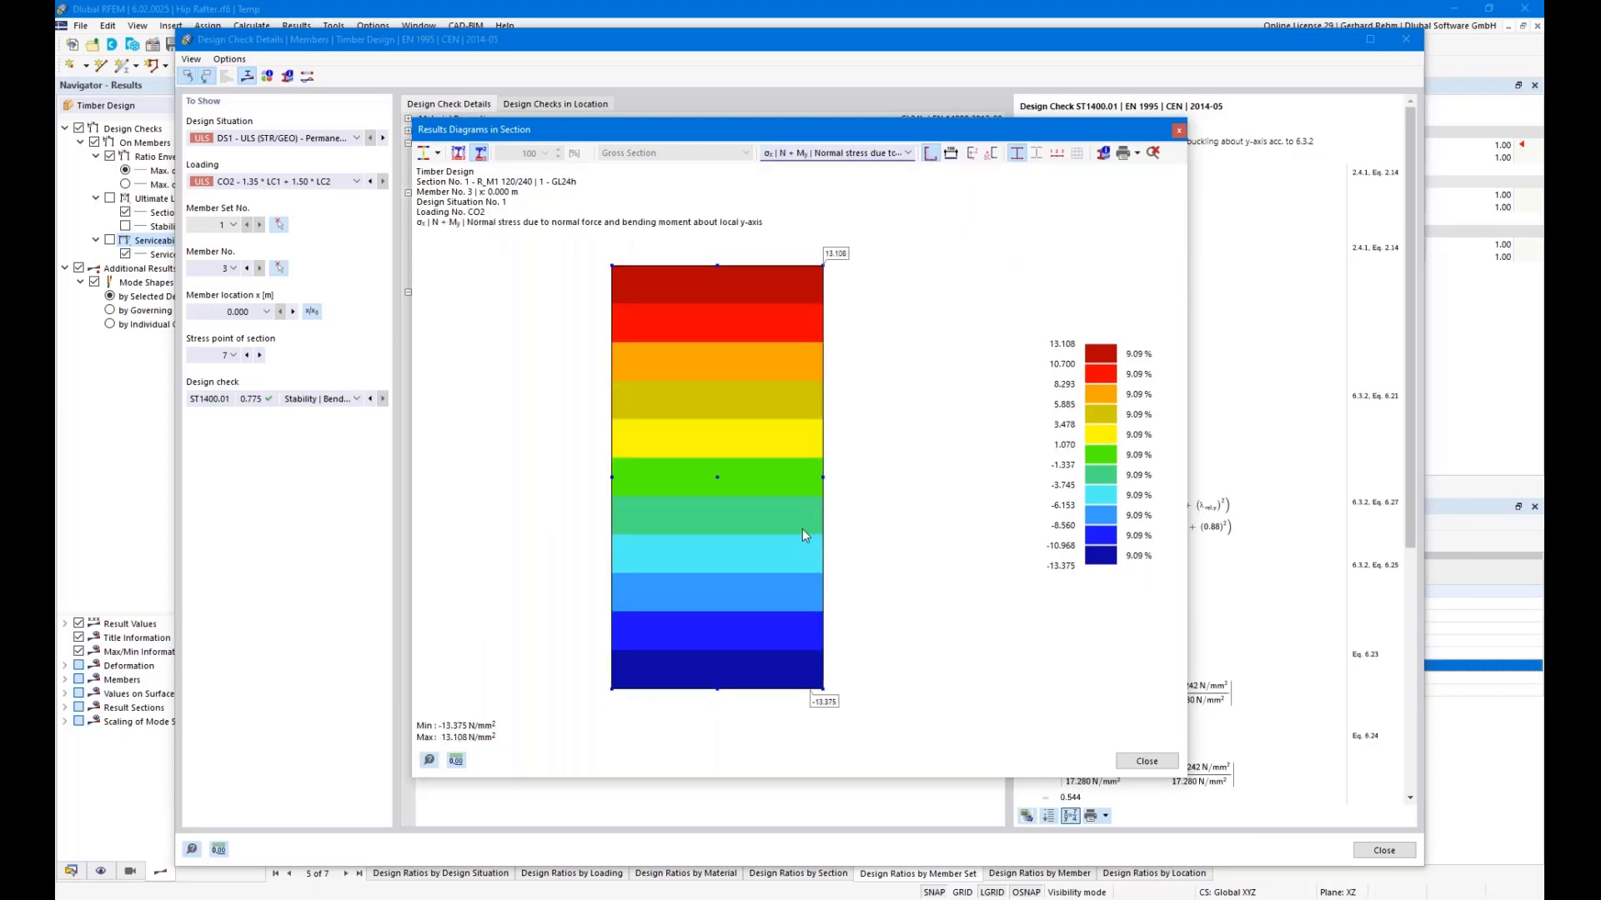
pyautogui.click(1146, 761)
pyautogui.click(1384, 850)
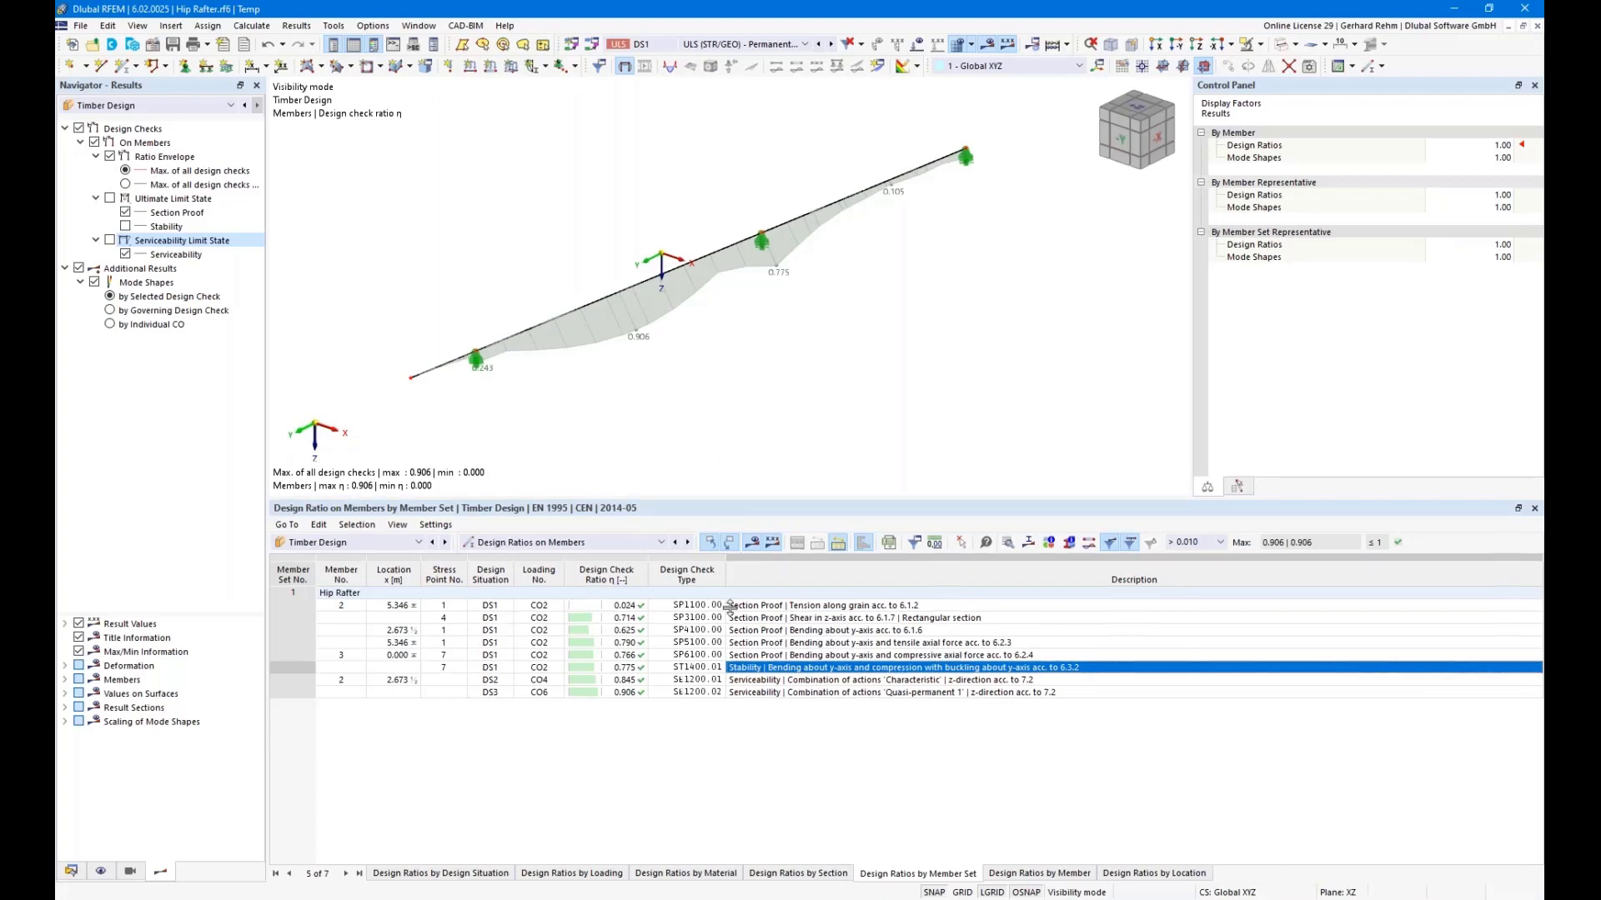
# Shrink the results table to give the graphics area more height.
pyautogui.moveTo(731, 499); pyautogui.dragTo(667, 631)
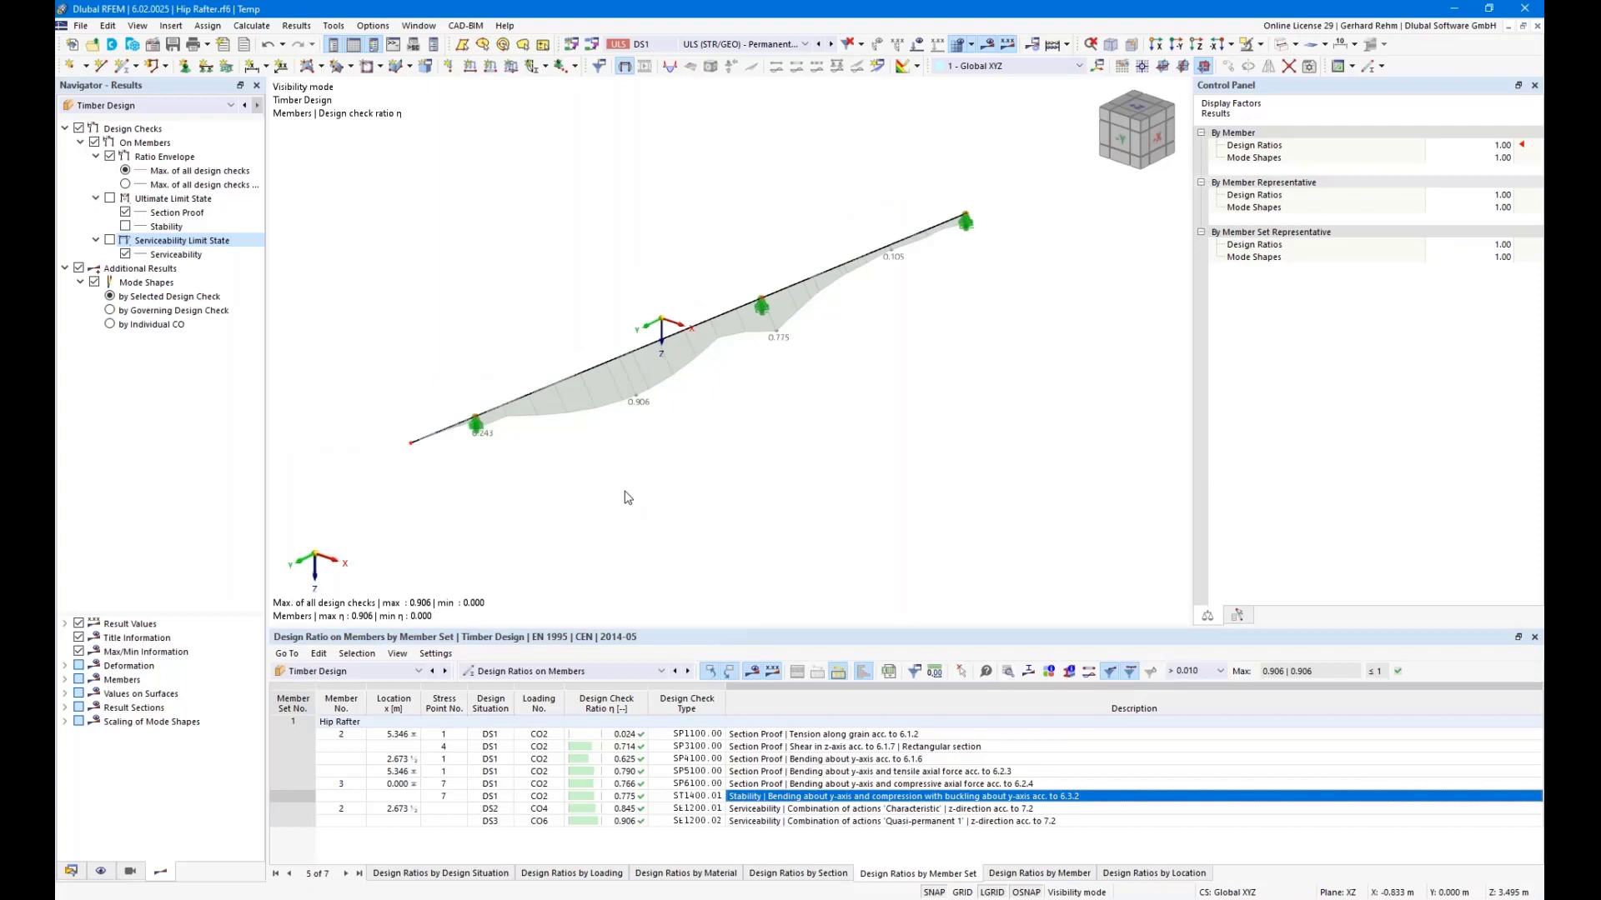
pyautogui.keyDown('ctrl'); pyautogui.moveTo(615, 496); pyautogui.dragTo(680, 508, button='middle'); pyautogui.keyUp('ctrl')
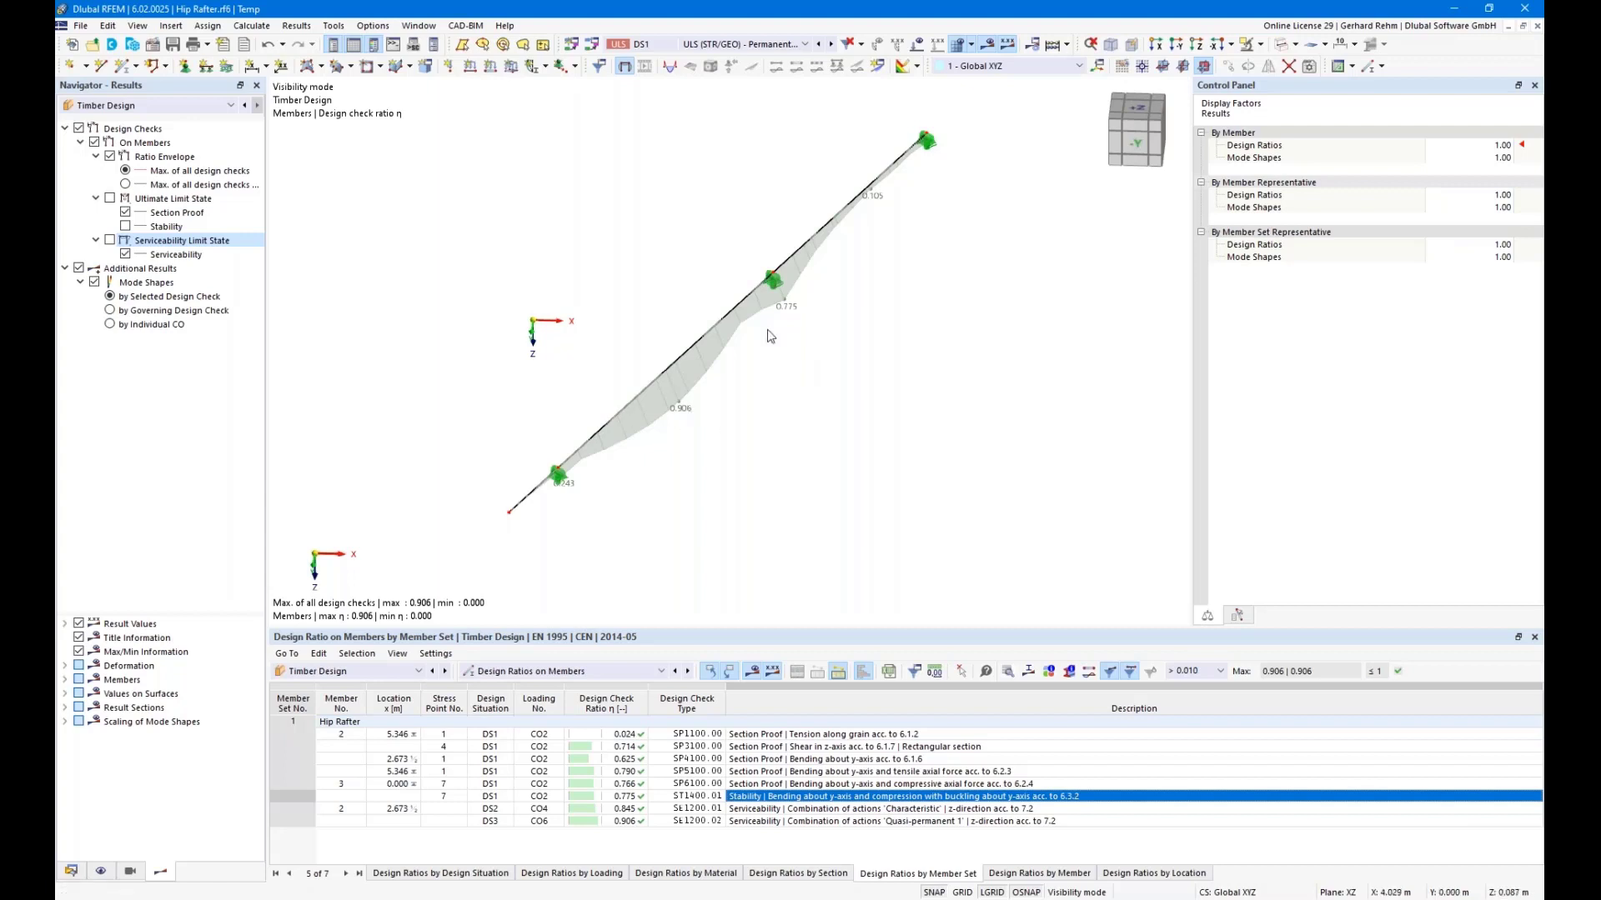
pyautogui.click(755, 295)
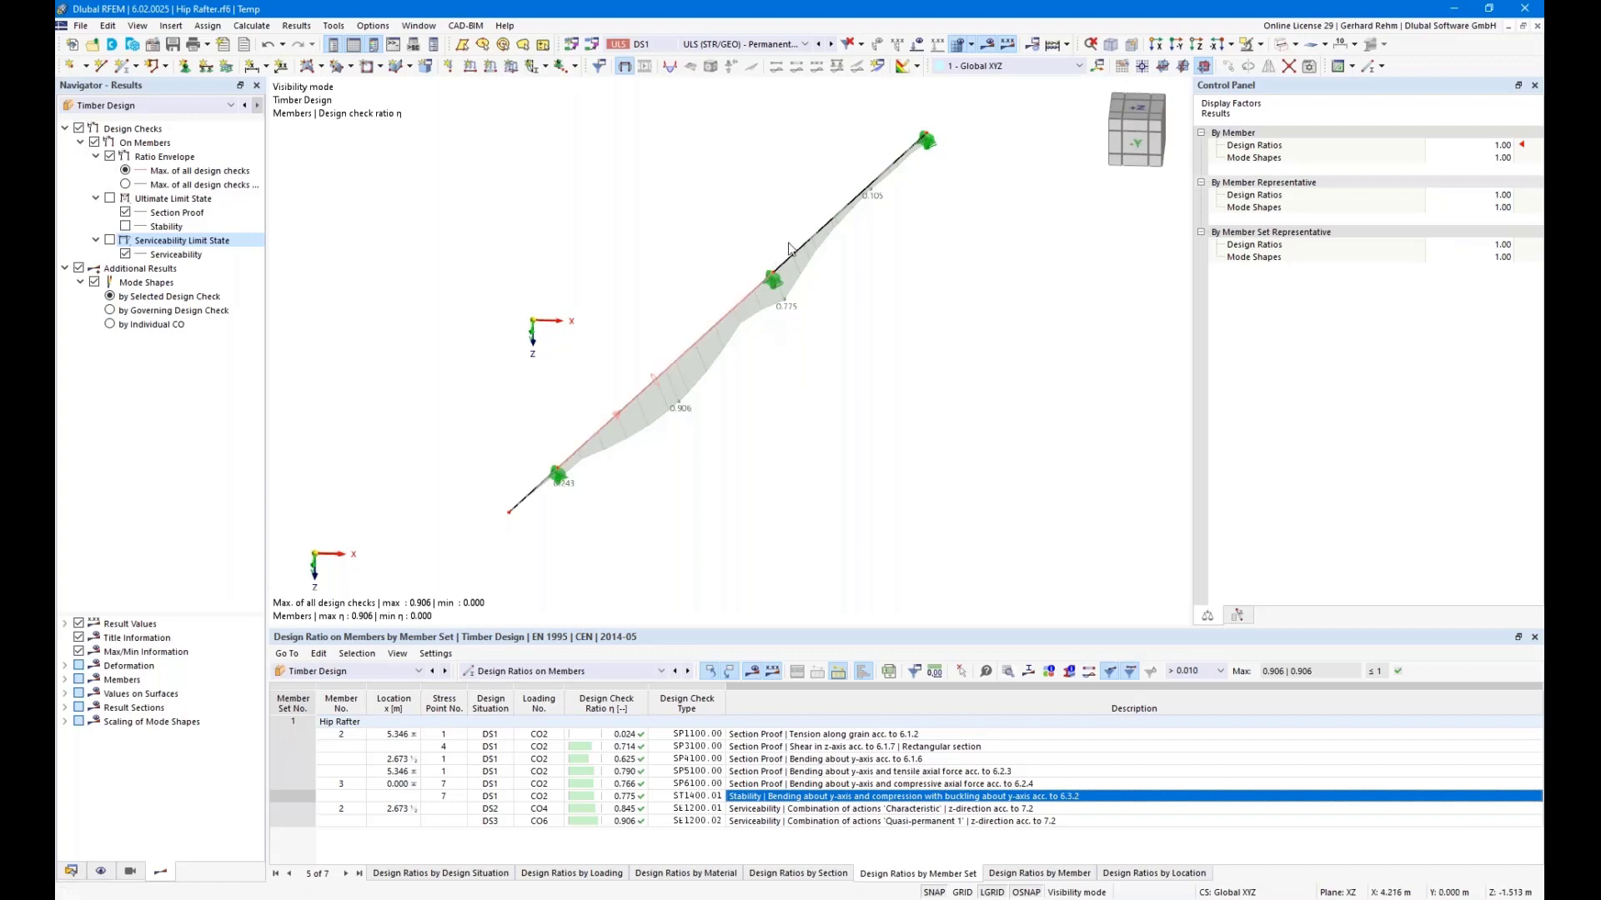
pyautogui.click(1099, 67)
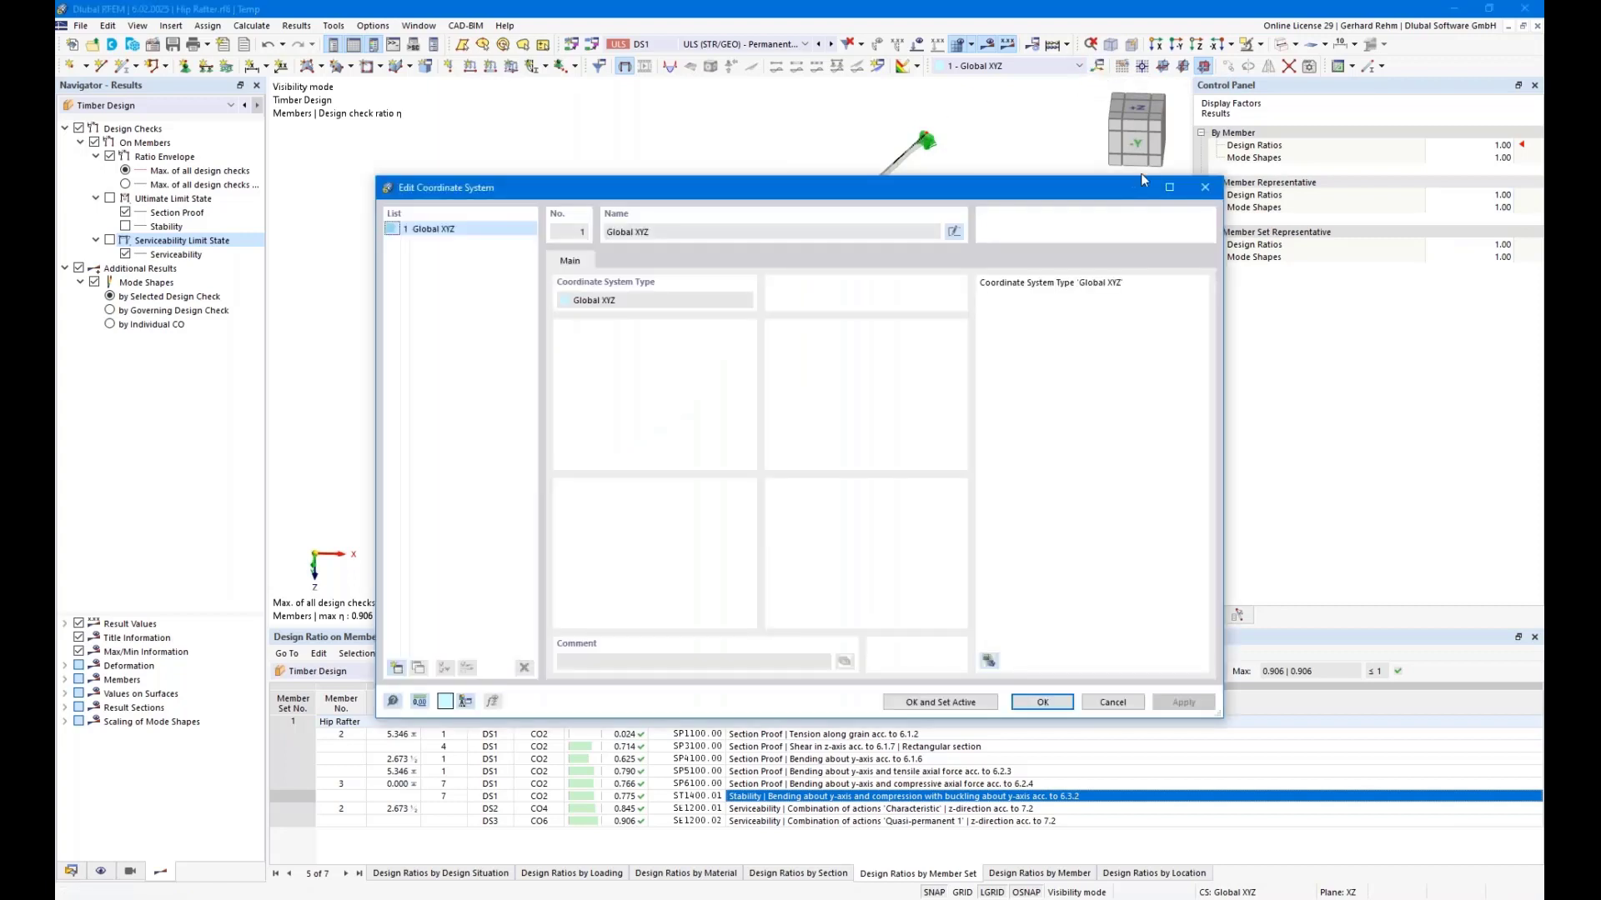
pyautogui.click(1205, 188)
pyautogui.scroll(-2, 897, 358)
pyautogui.keyDown('ctrl'); pyautogui.moveTo(910, 392); pyautogui.dragTo(914, 352, button='middle'); pyautogui.keyUp('ctrl')
pyautogui.middleClick(682, 371)
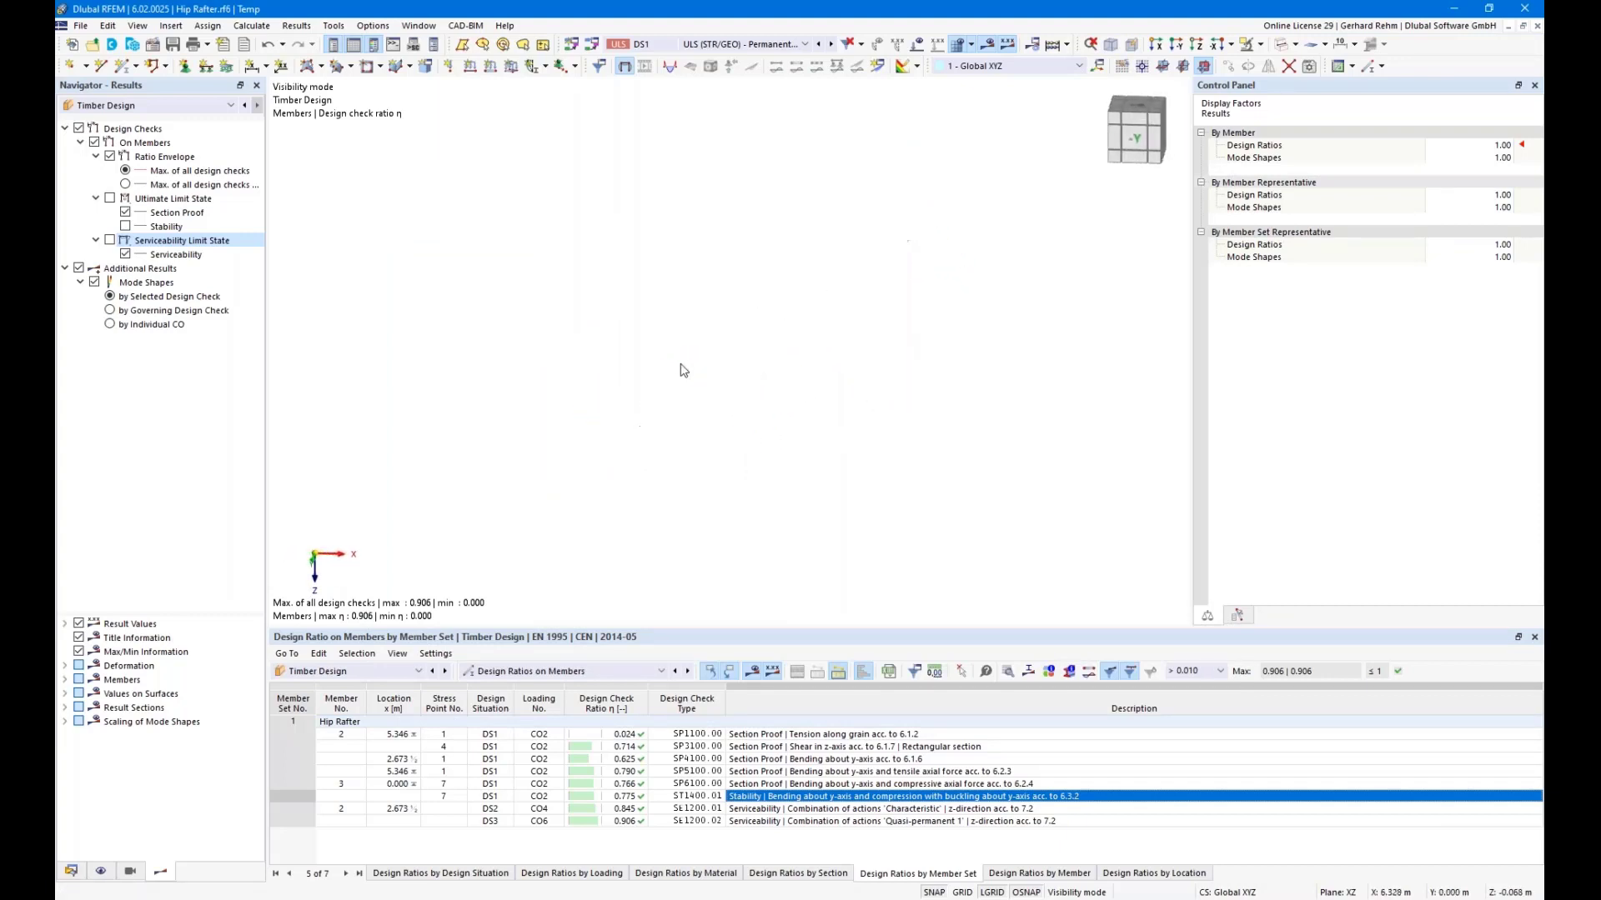
pyautogui.scroll(-2, 636, 383)
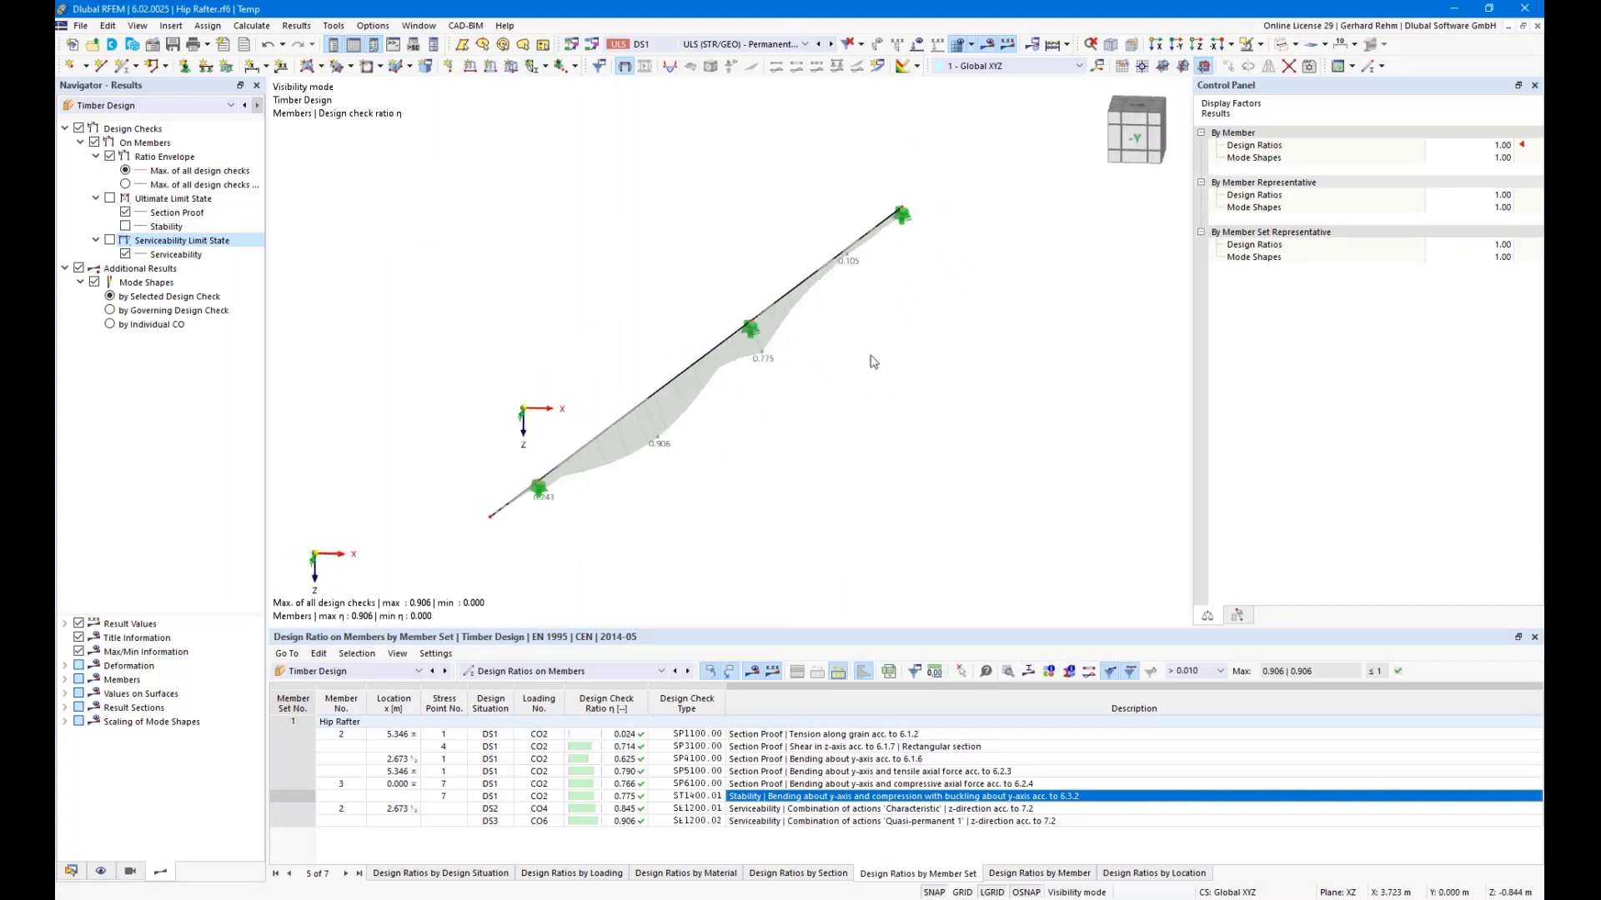
# Create a 3 Points coordinate system with the rafter's lower end node as origin and UW-plane point, and its upper end node on the U-axis.
pyautogui.click(1097, 66)
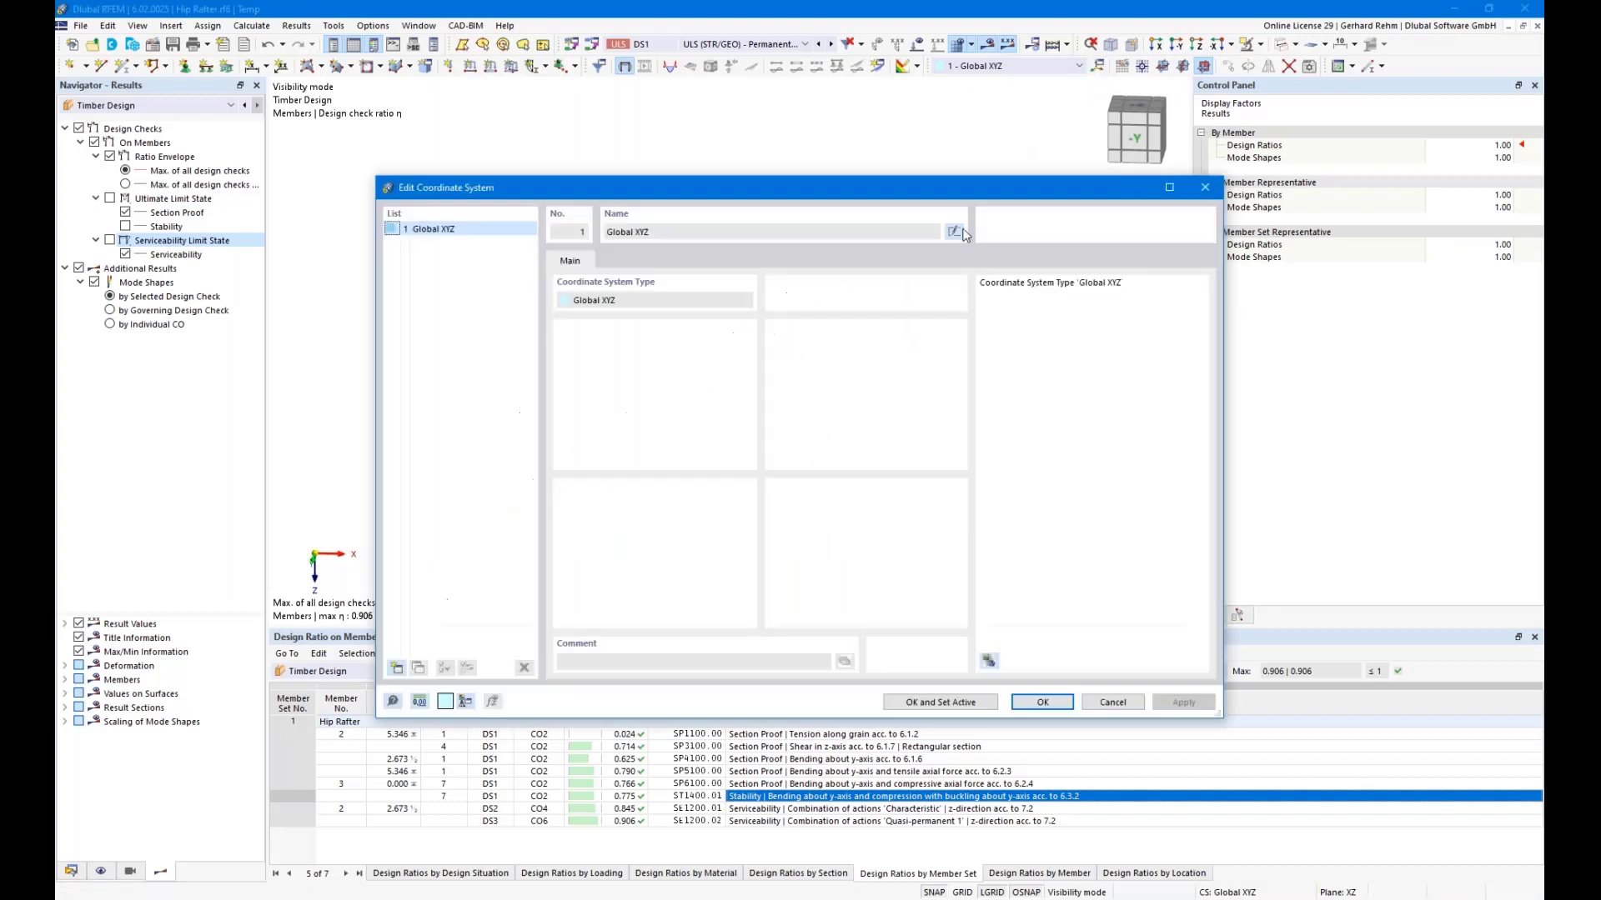
pyautogui.click(396, 667)
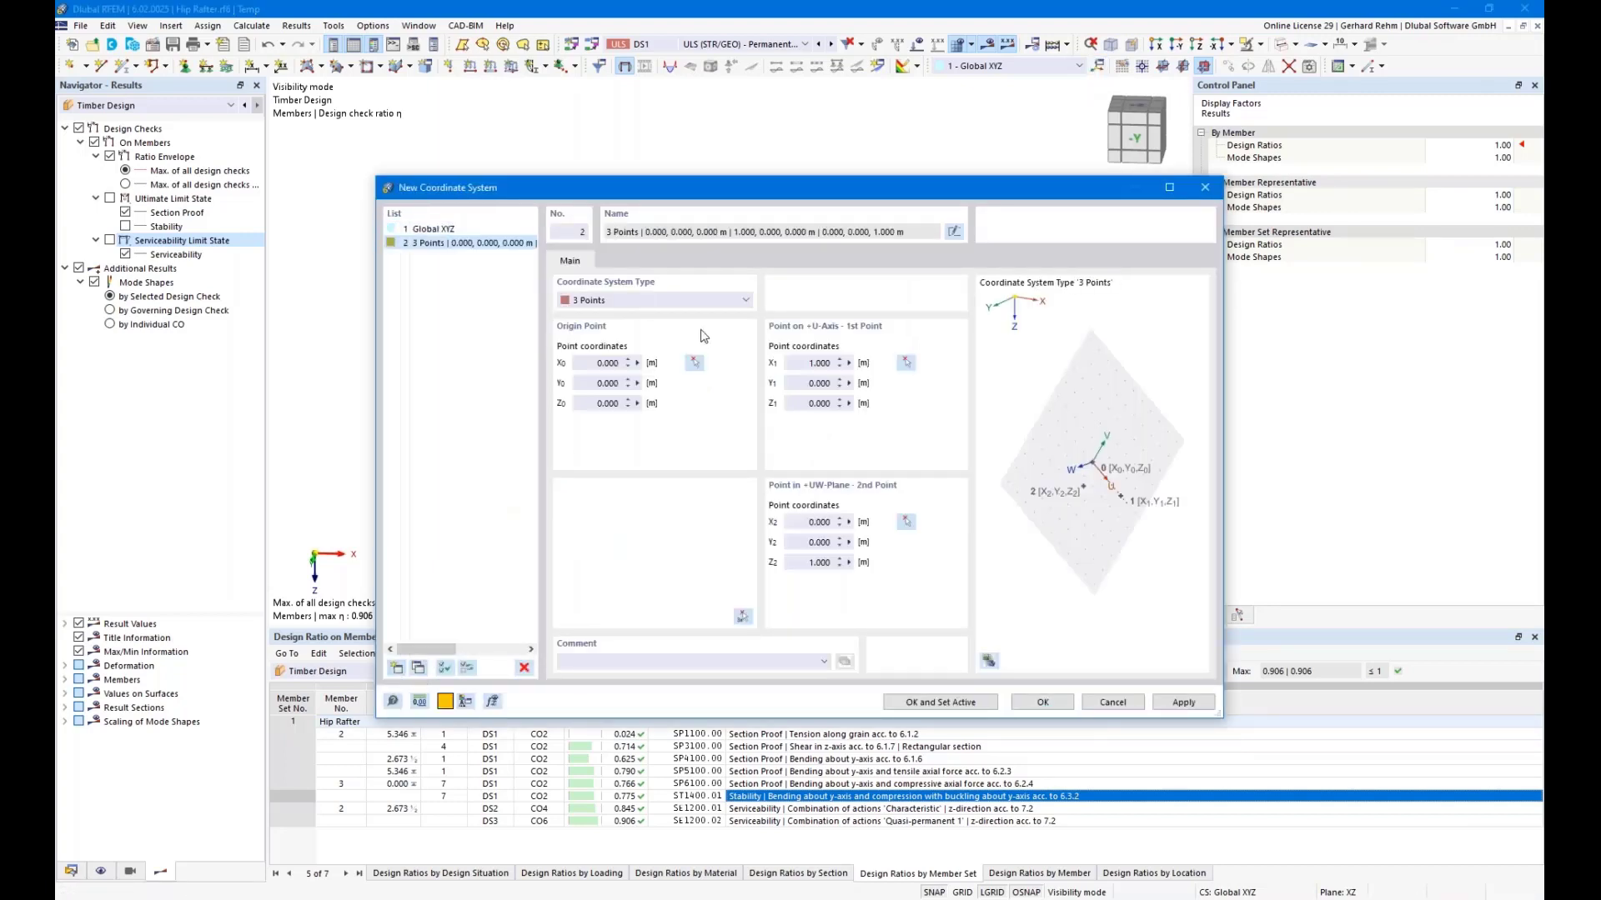
pyautogui.click(694, 364)
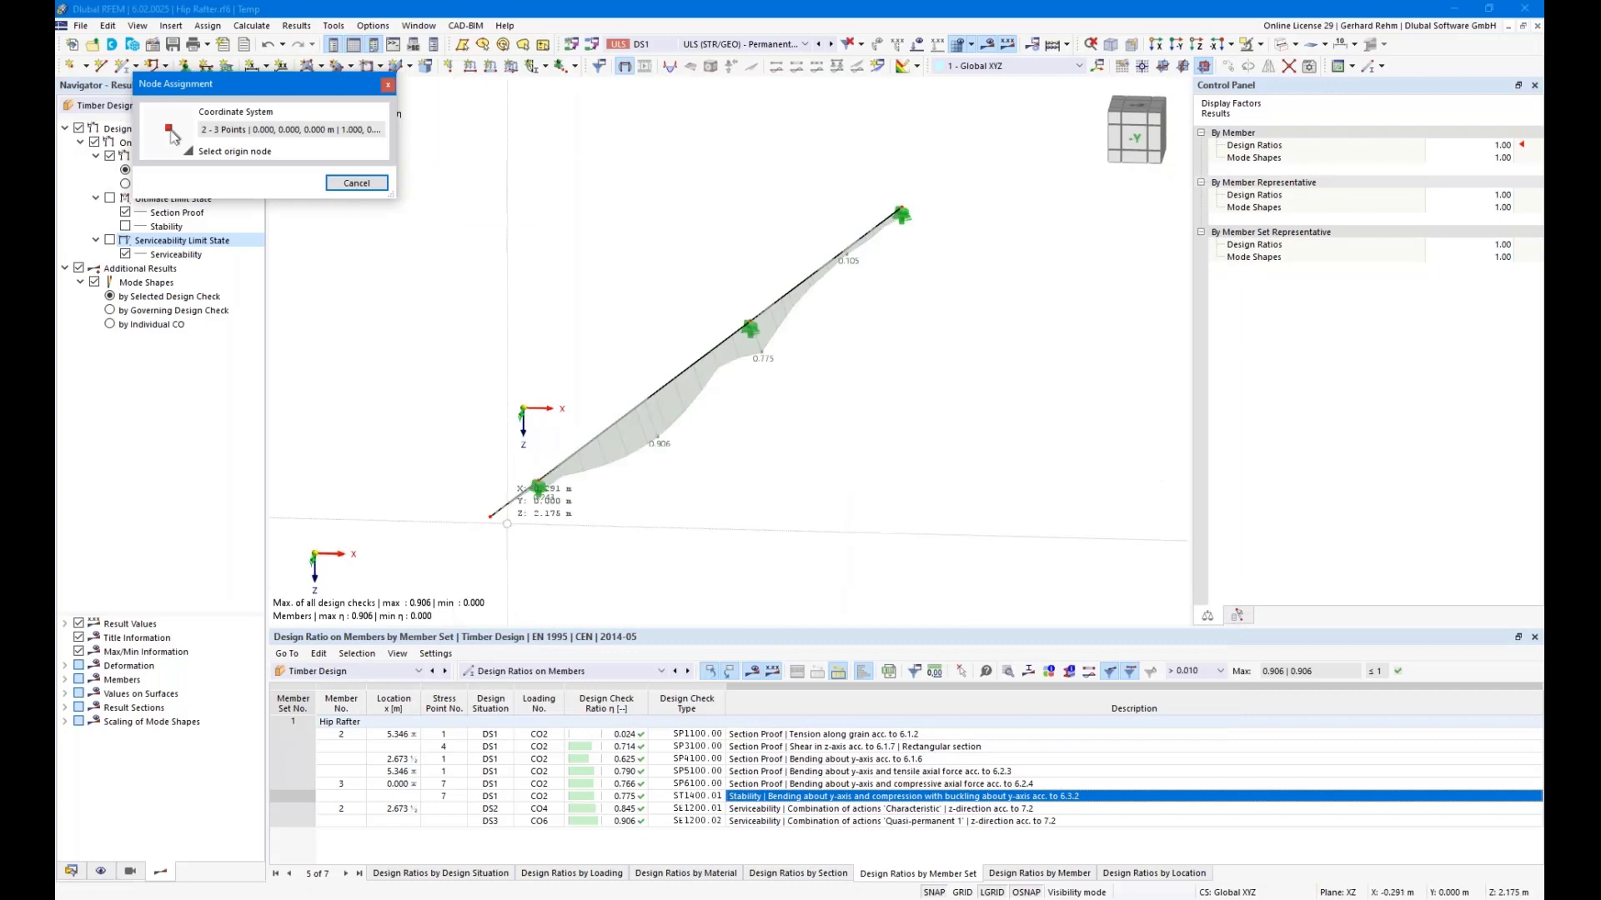
pyautogui.click(515, 486)
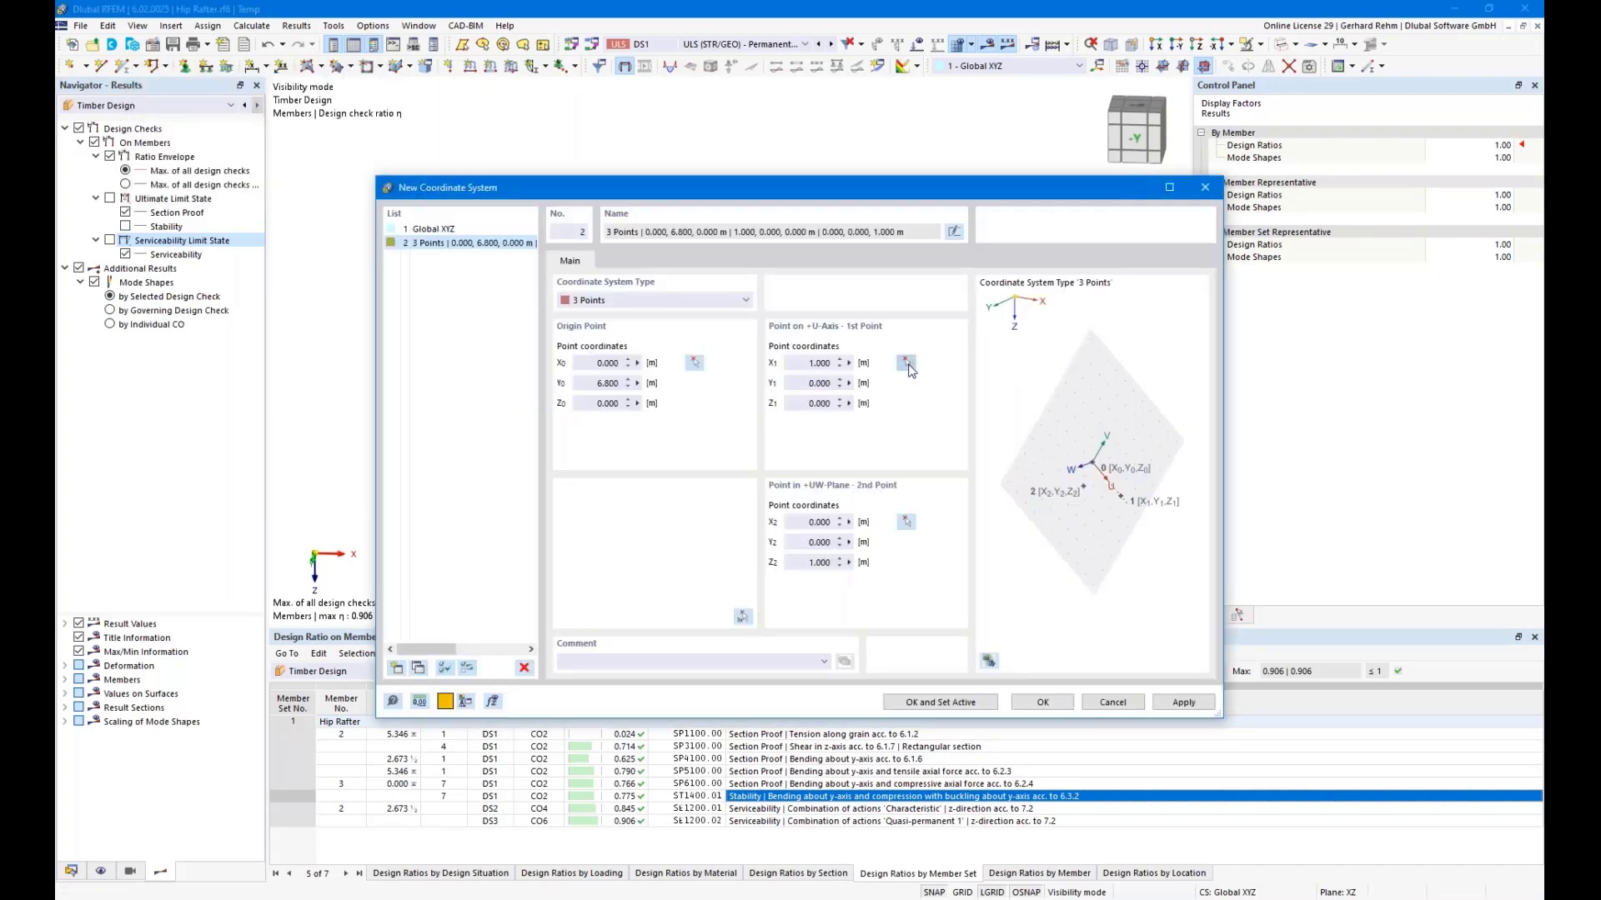
pyautogui.click(908, 354)
pyautogui.click(901, 214)
pyautogui.click(906, 522)
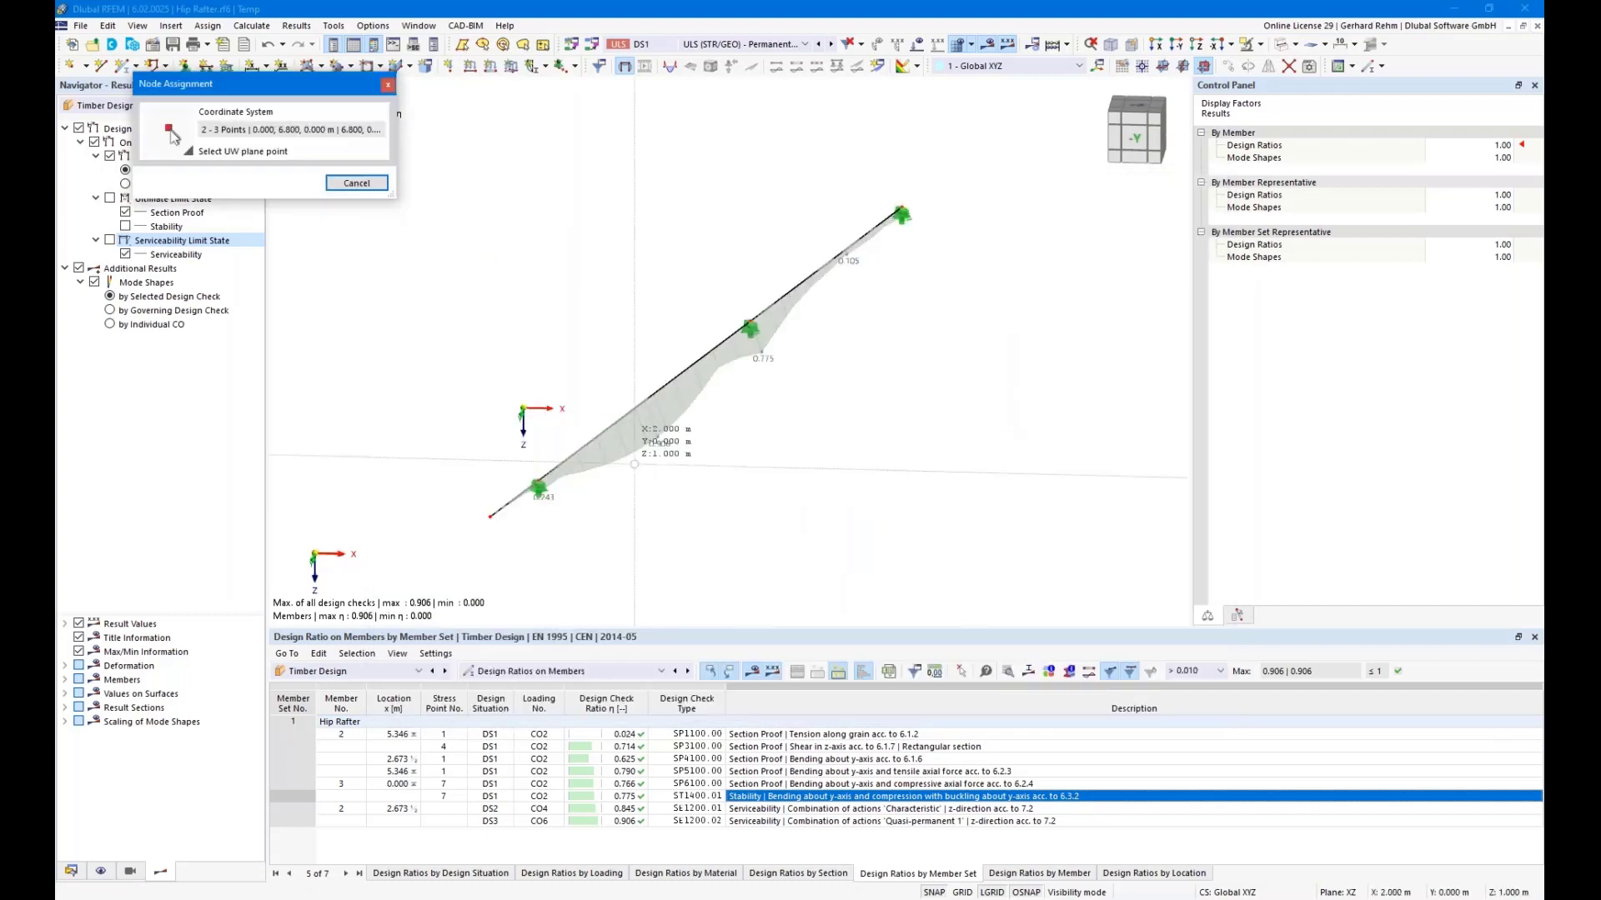
pyautogui.click(490, 517)
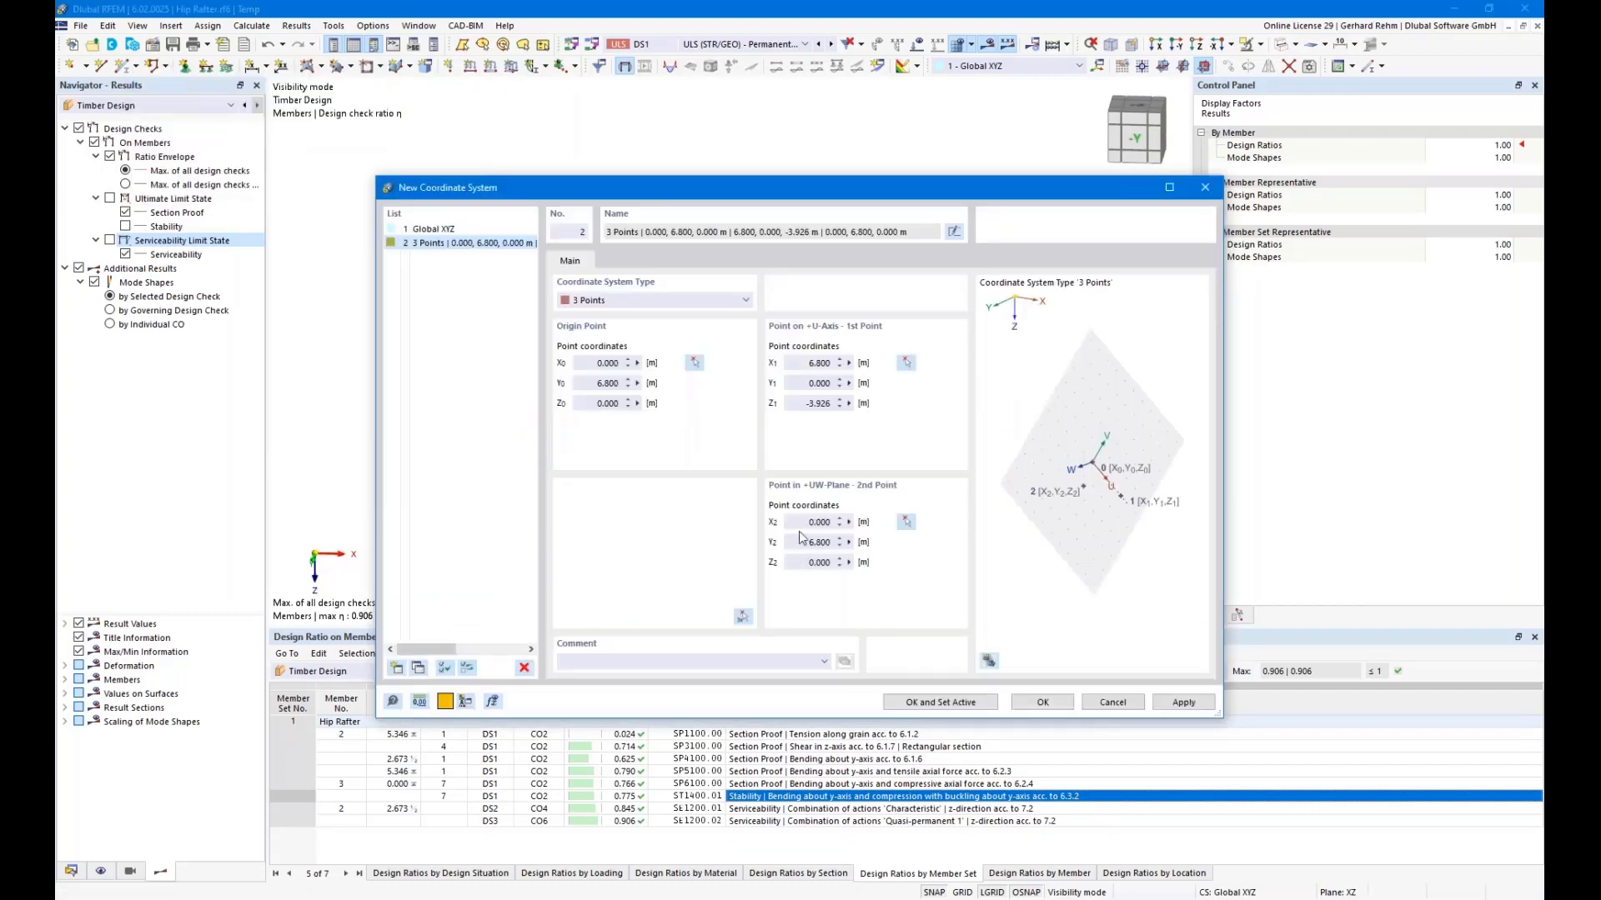
# Set the UW-plane point to X -1 and Y 5.8 m and the U-axis point's Z to 0, and make the coordinate system active.
pyautogui.doubleClick(796, 522)
pyautogui.press('BackSpace')
pyautogui.write('-1')
pyautogui.press('Tab')
pyautogui.write('5.8')
pyautogui.press('Tab')
pyautogui.doubleClick(815, 403)
pyautogui.write('0')
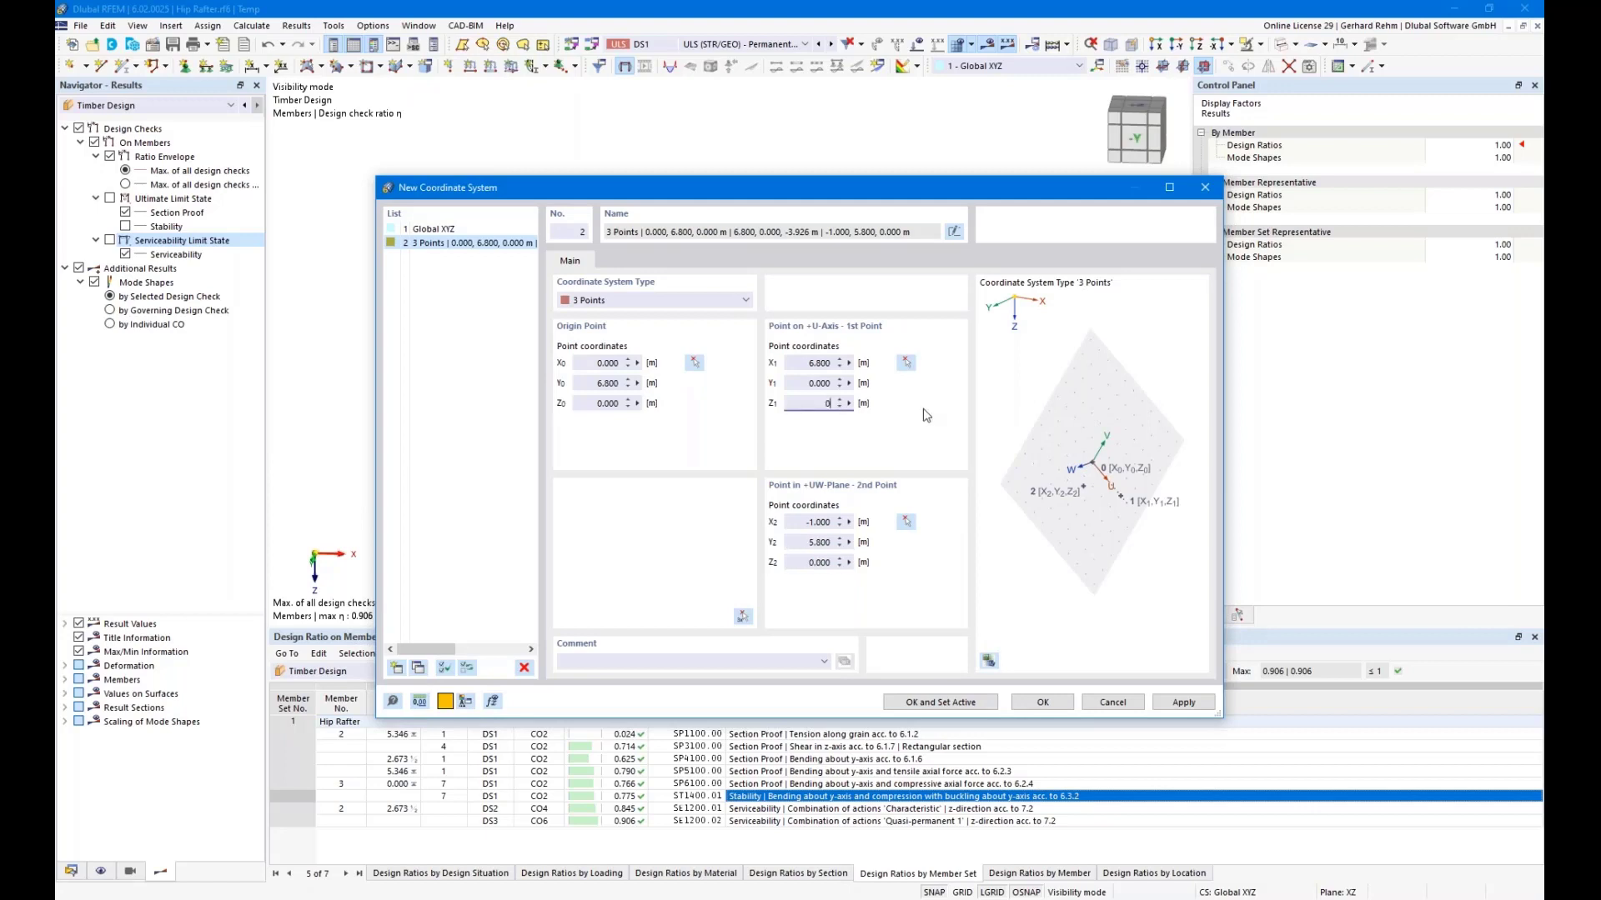
pyautogui.click(910, 703)
# View the hip rafter in the W-direction of the active coordinate system and turn off the results display.
pyautogui.moveTo(711, 428); pyautogui.dragTo(539, 547, button='middle')
pyautogui.rightClick(539, 547)
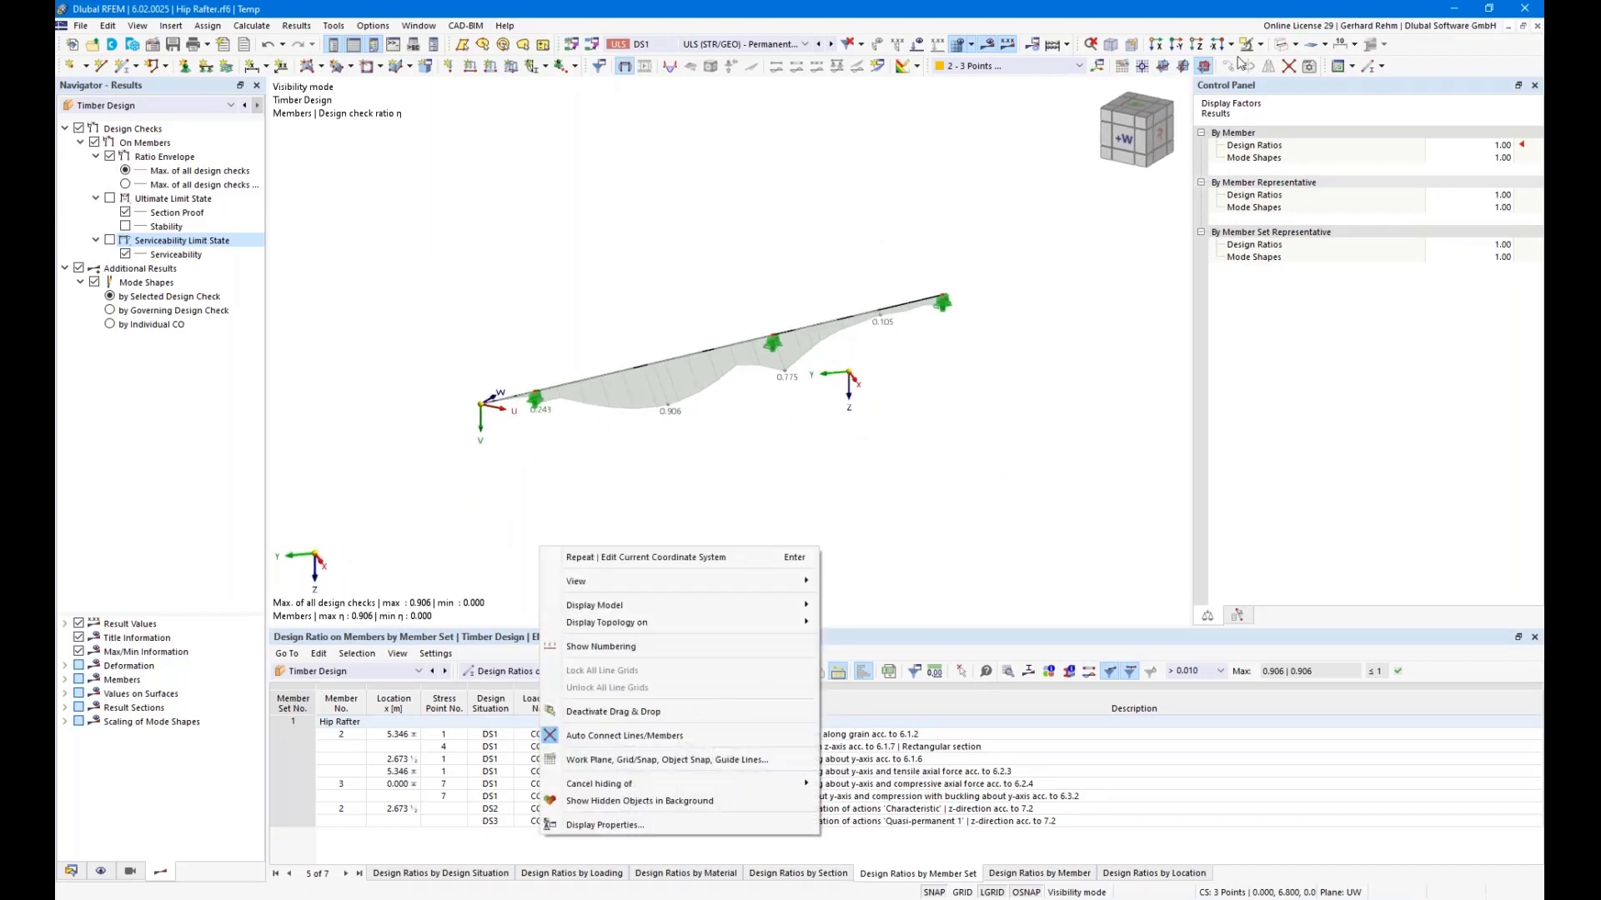
pyautogui.click(1230, 44)
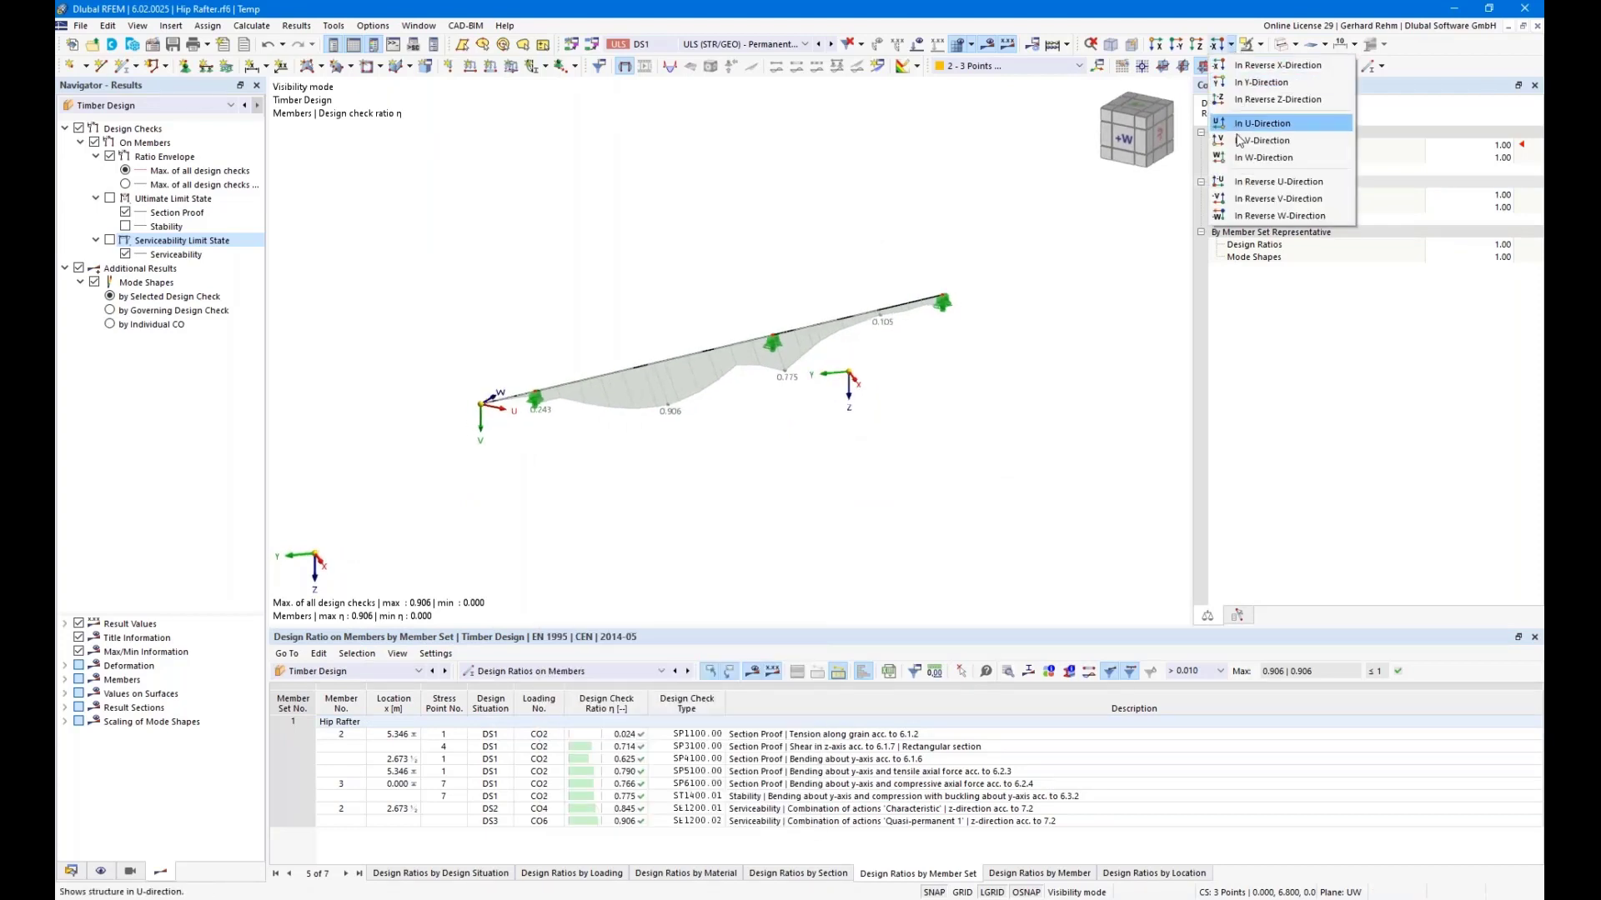
pyautogui.click(1243, 159)
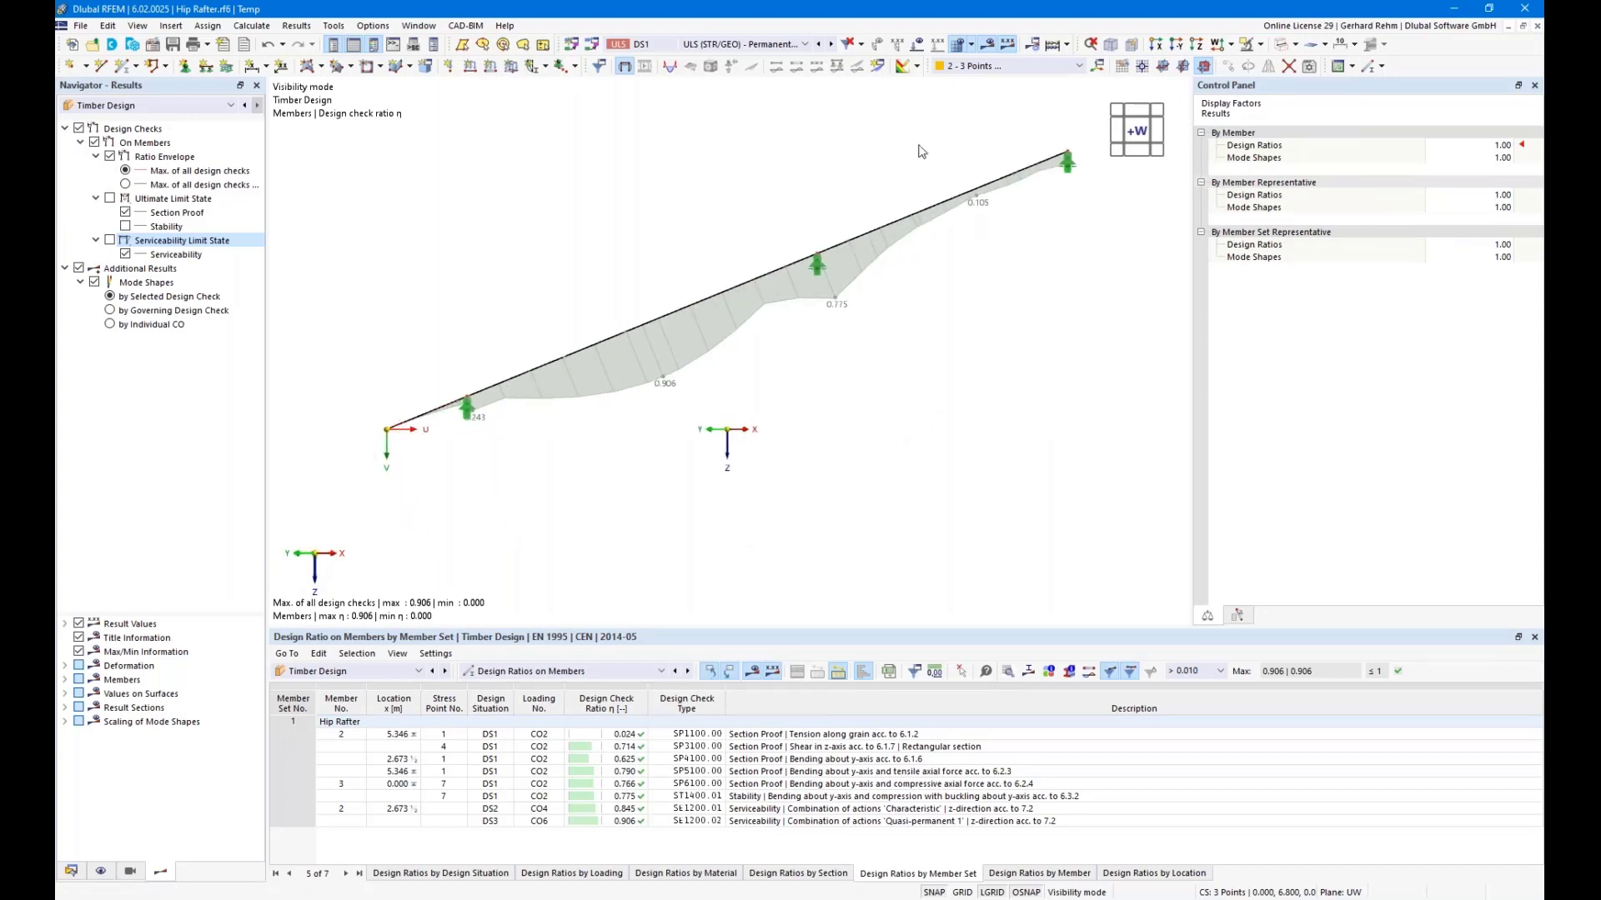
pyautogui.click(985, 46)
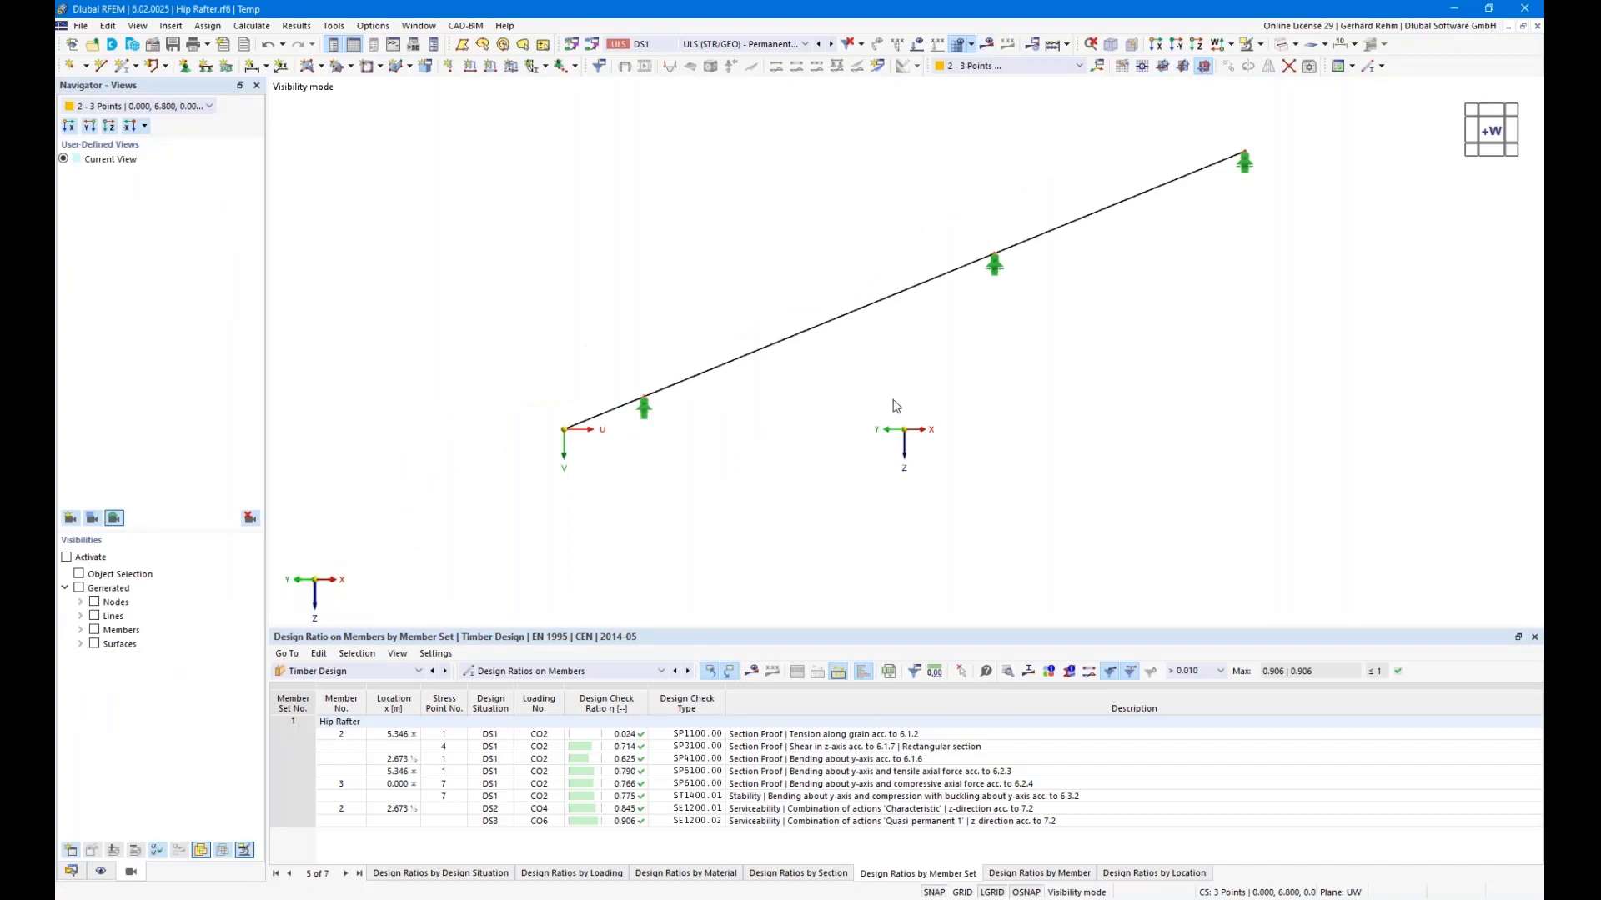
# Dimension the true lengths of the three rafter segments linearly in the current coordinate system's second plane with a 0.5 m offset.
pyautogui.moveTo(896, 406); pyautogui.dragTo(689, 358, button='middle')
pyautogui.scroll(-2, 745, 451)
pyautogui.keyDown('ctrl'); pyautogui.moveTo(799, 386); pyautogui.dragTo(817, 433, button='middle'); pyautogui.keyUp('ctrl')
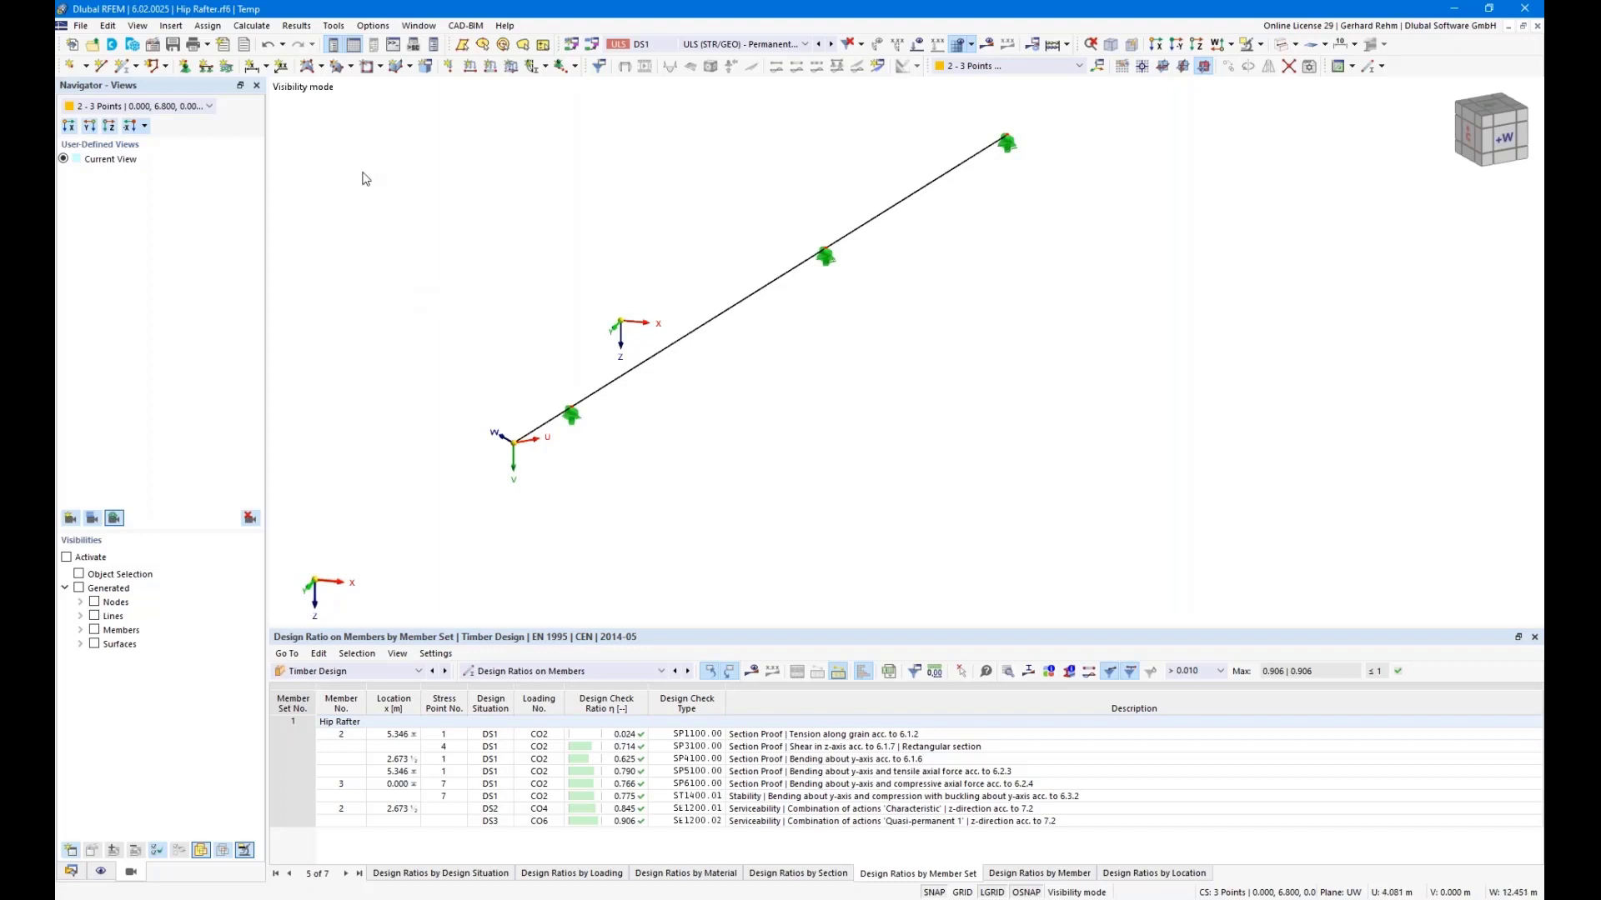
pyautogui.click(252, 65)
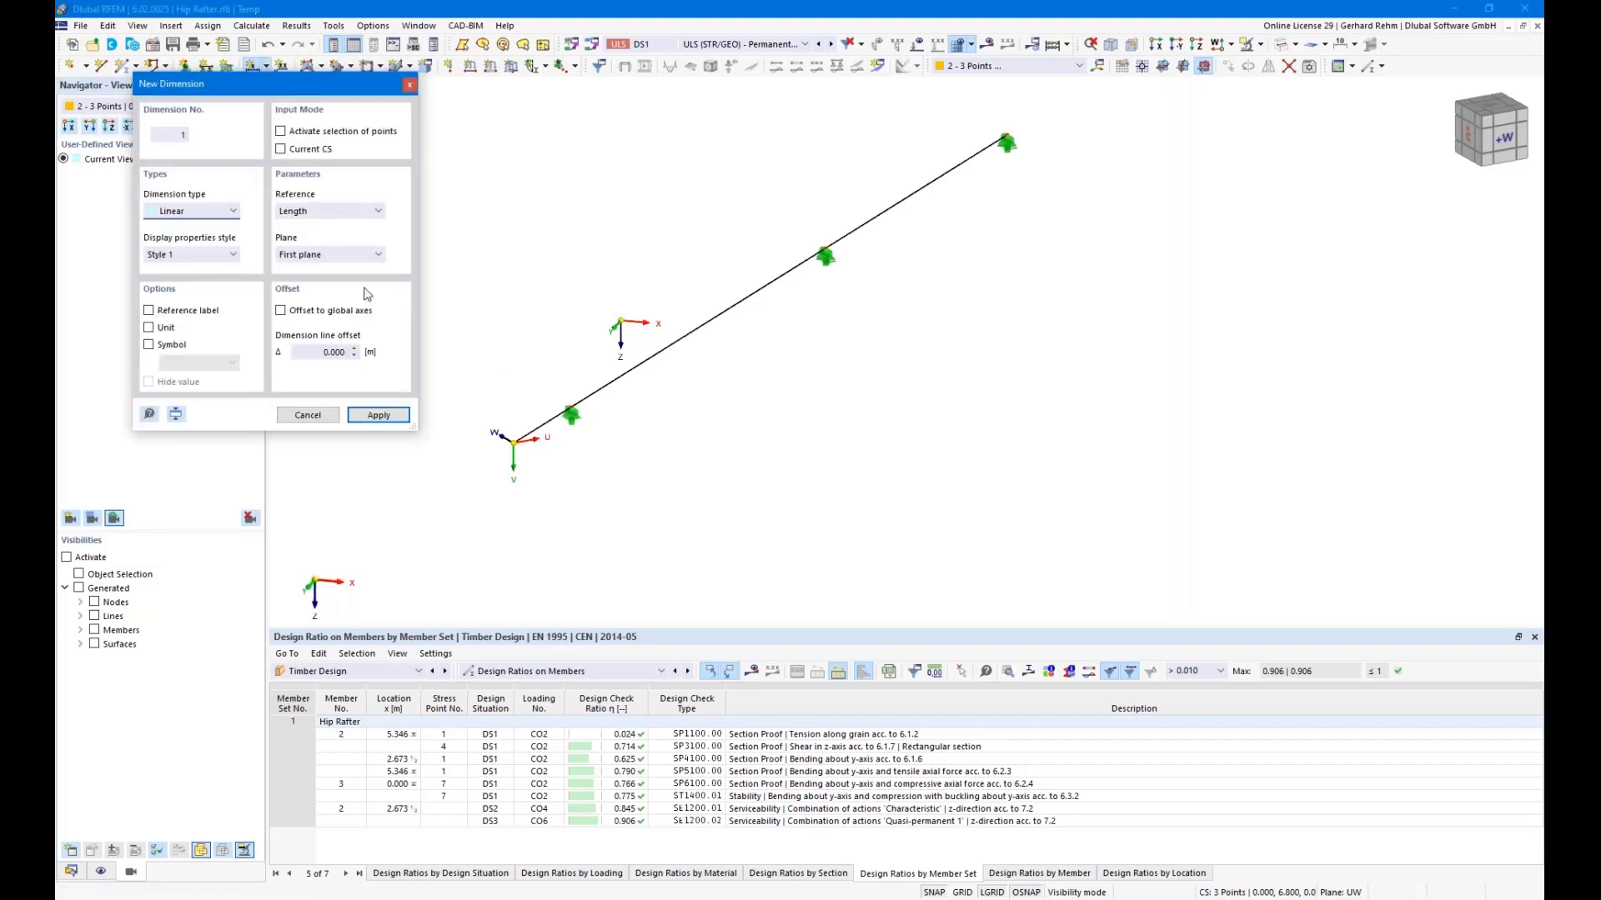
pyautogui.click(533, 432)
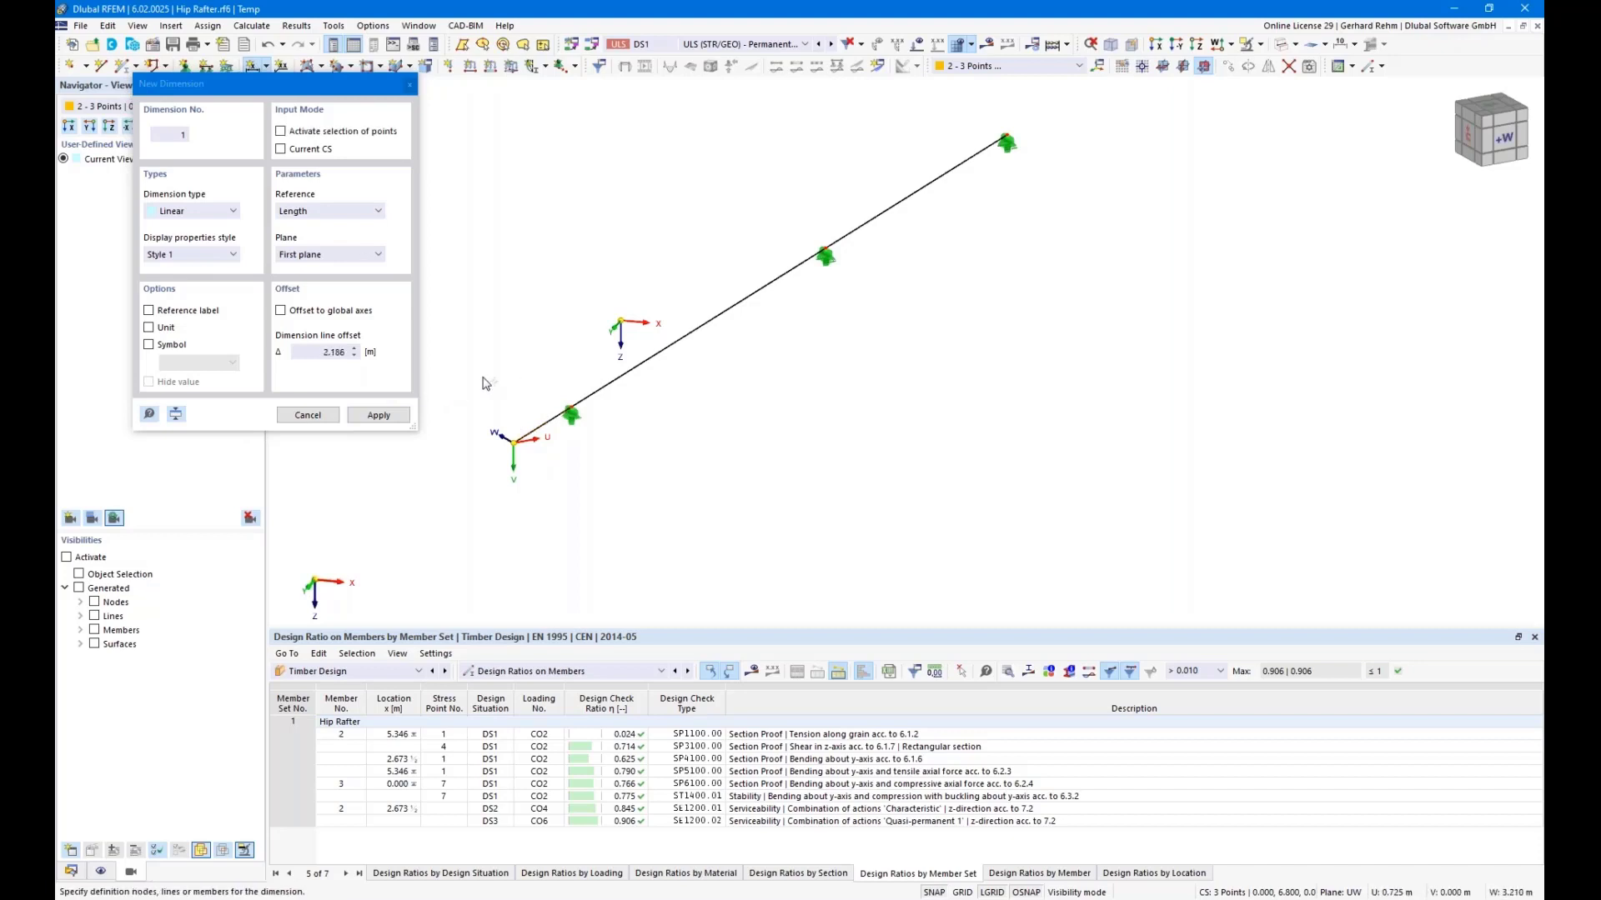
pyautogui.press('Escape')
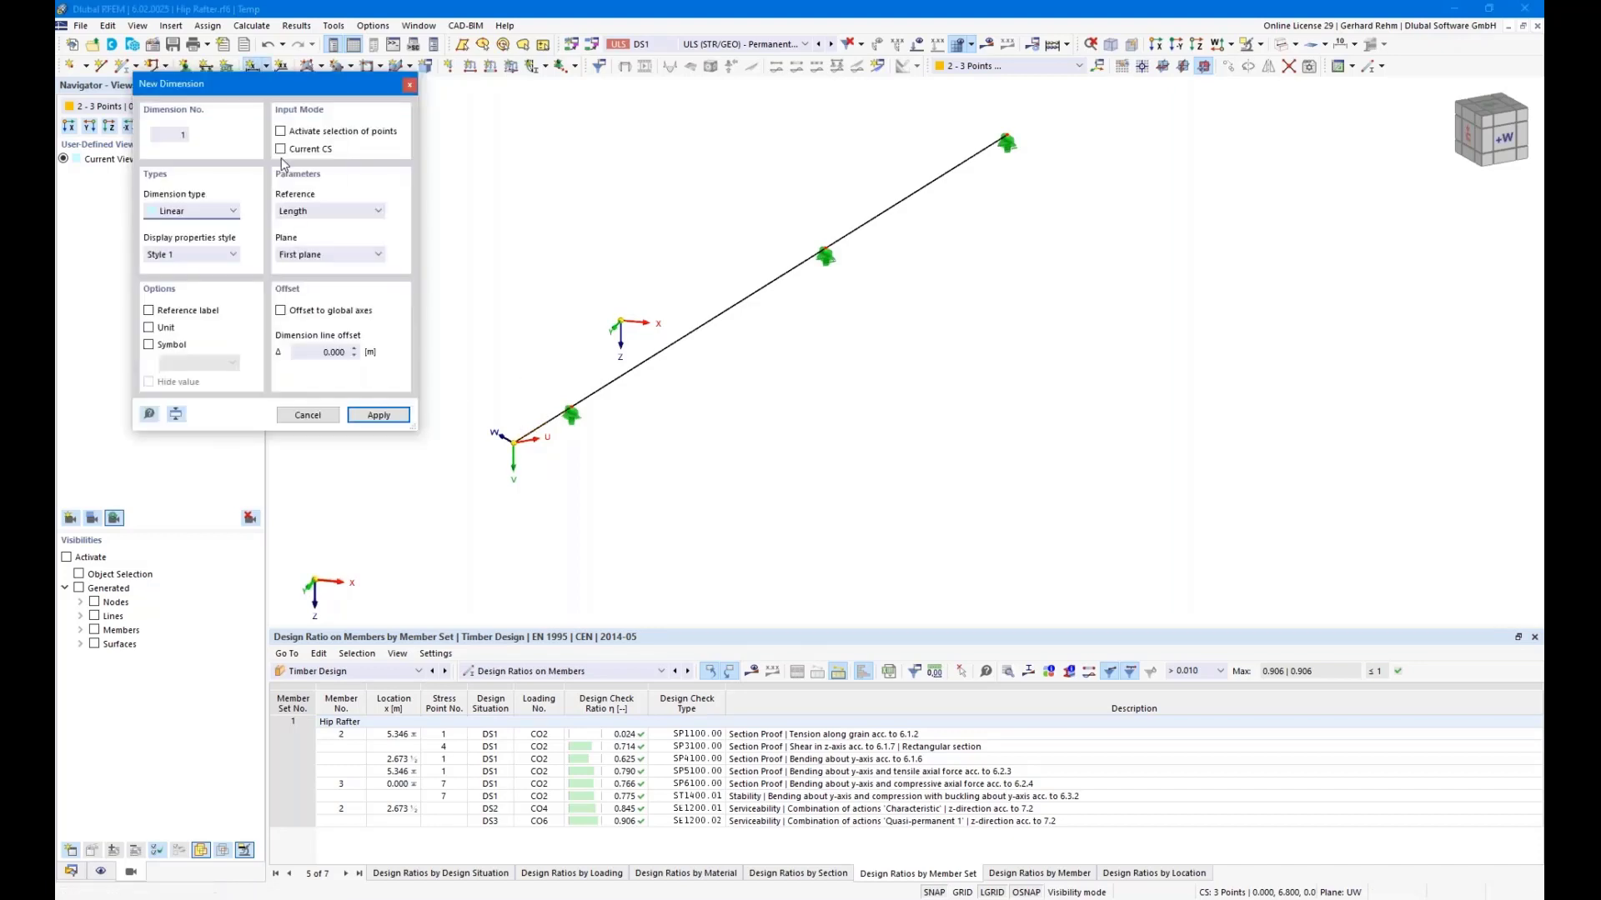
pyautogui.click(278, 150)
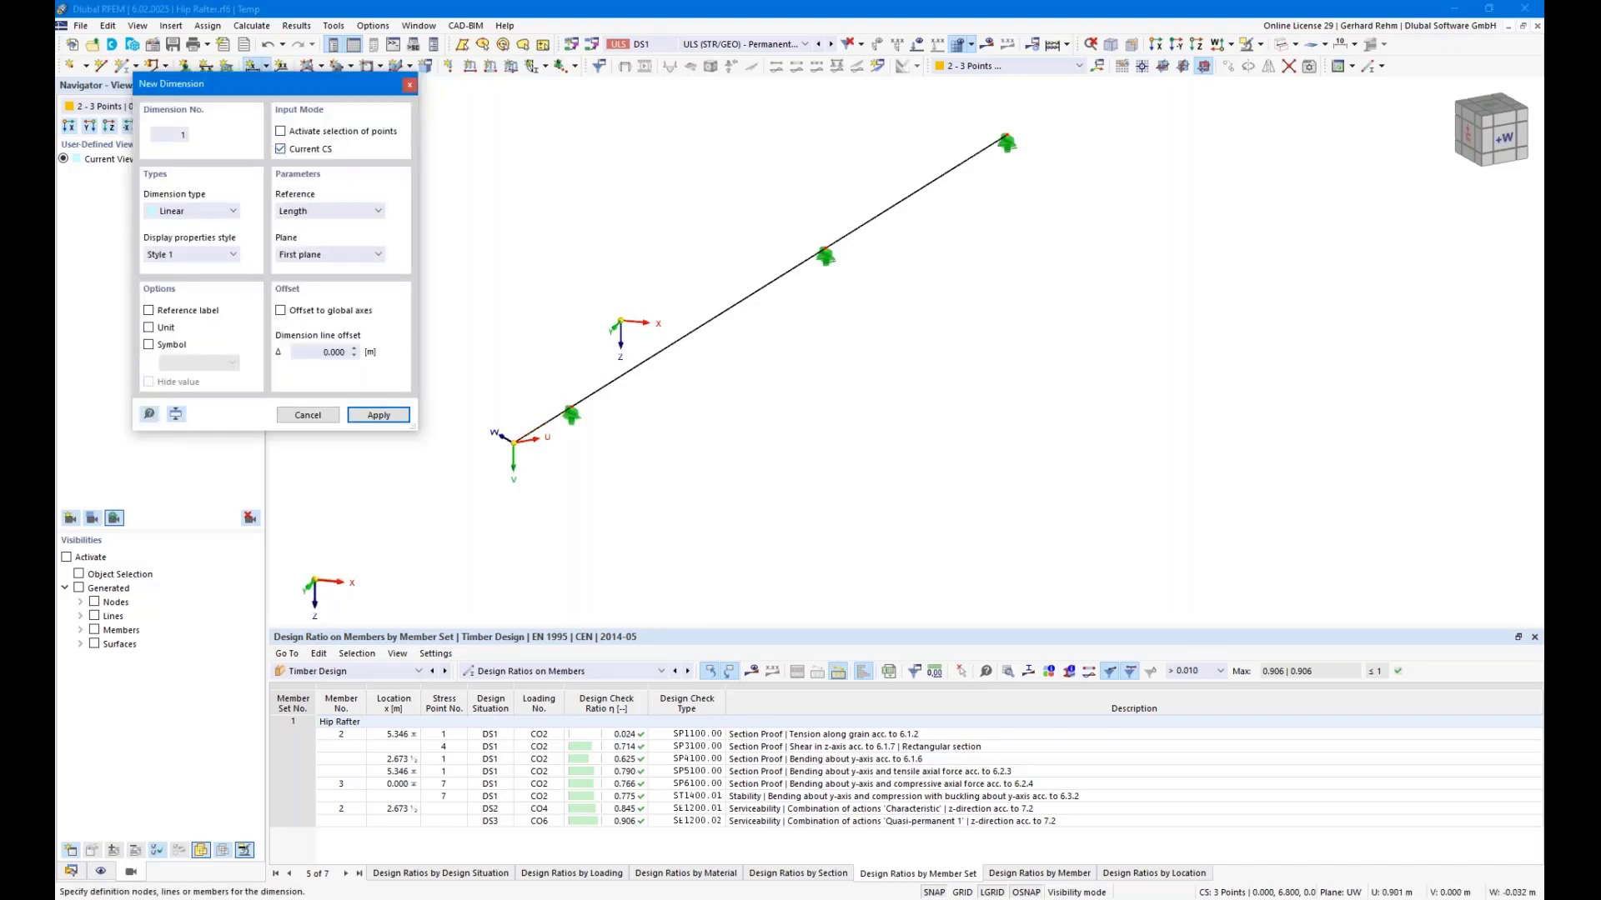
pyautogui.click(607, 380)
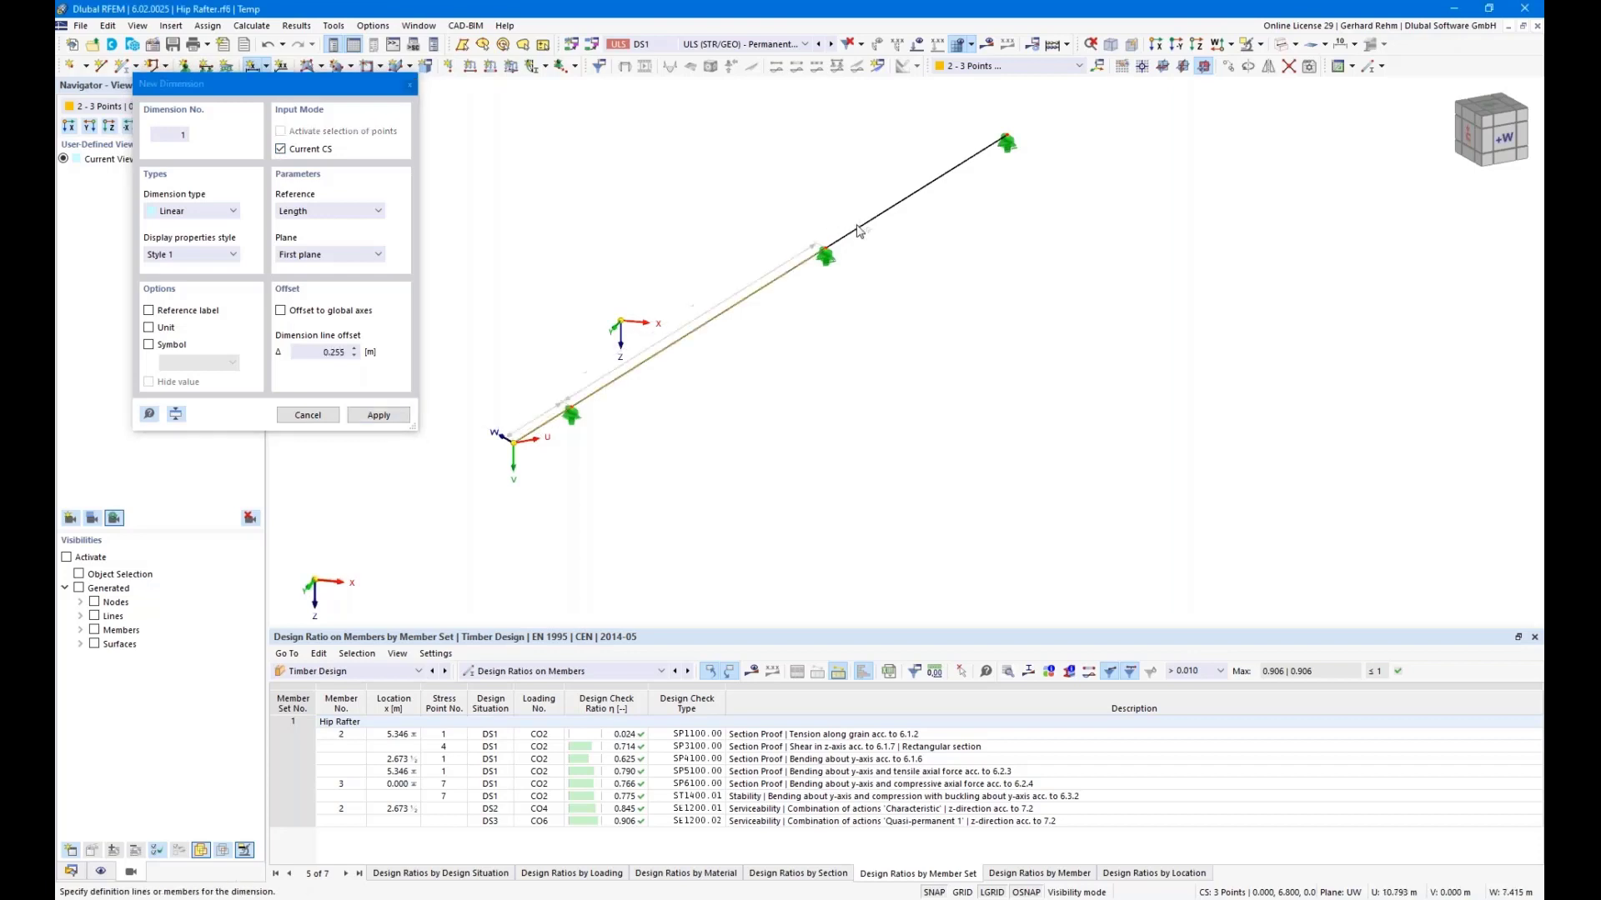
pyautogui.click(352, 255)
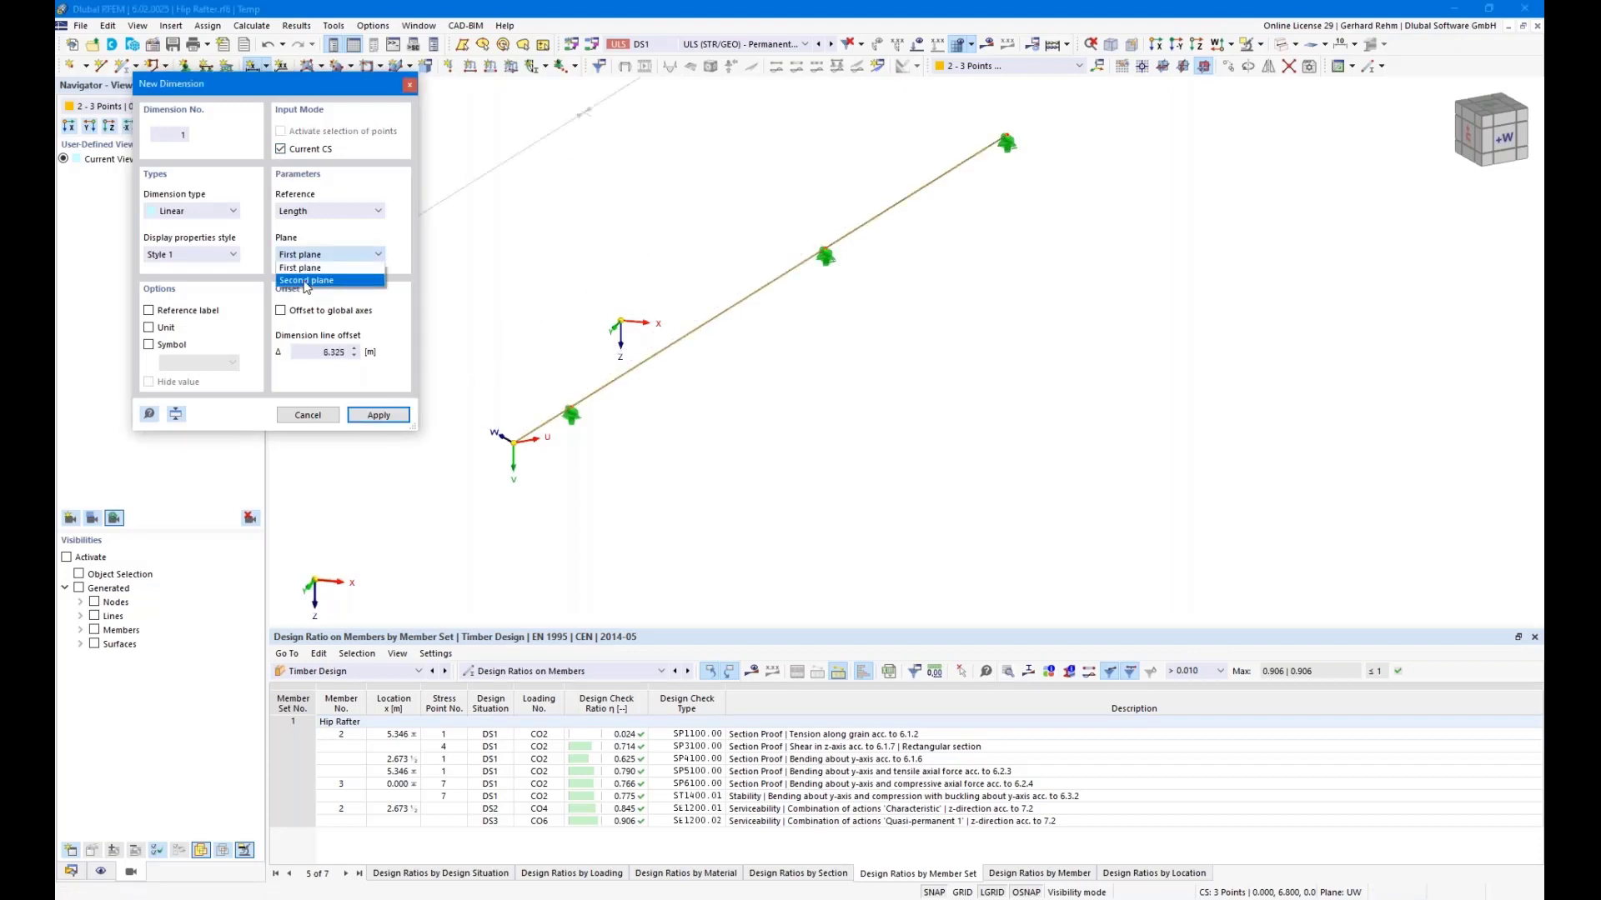
pyautogui.click(302, 281)
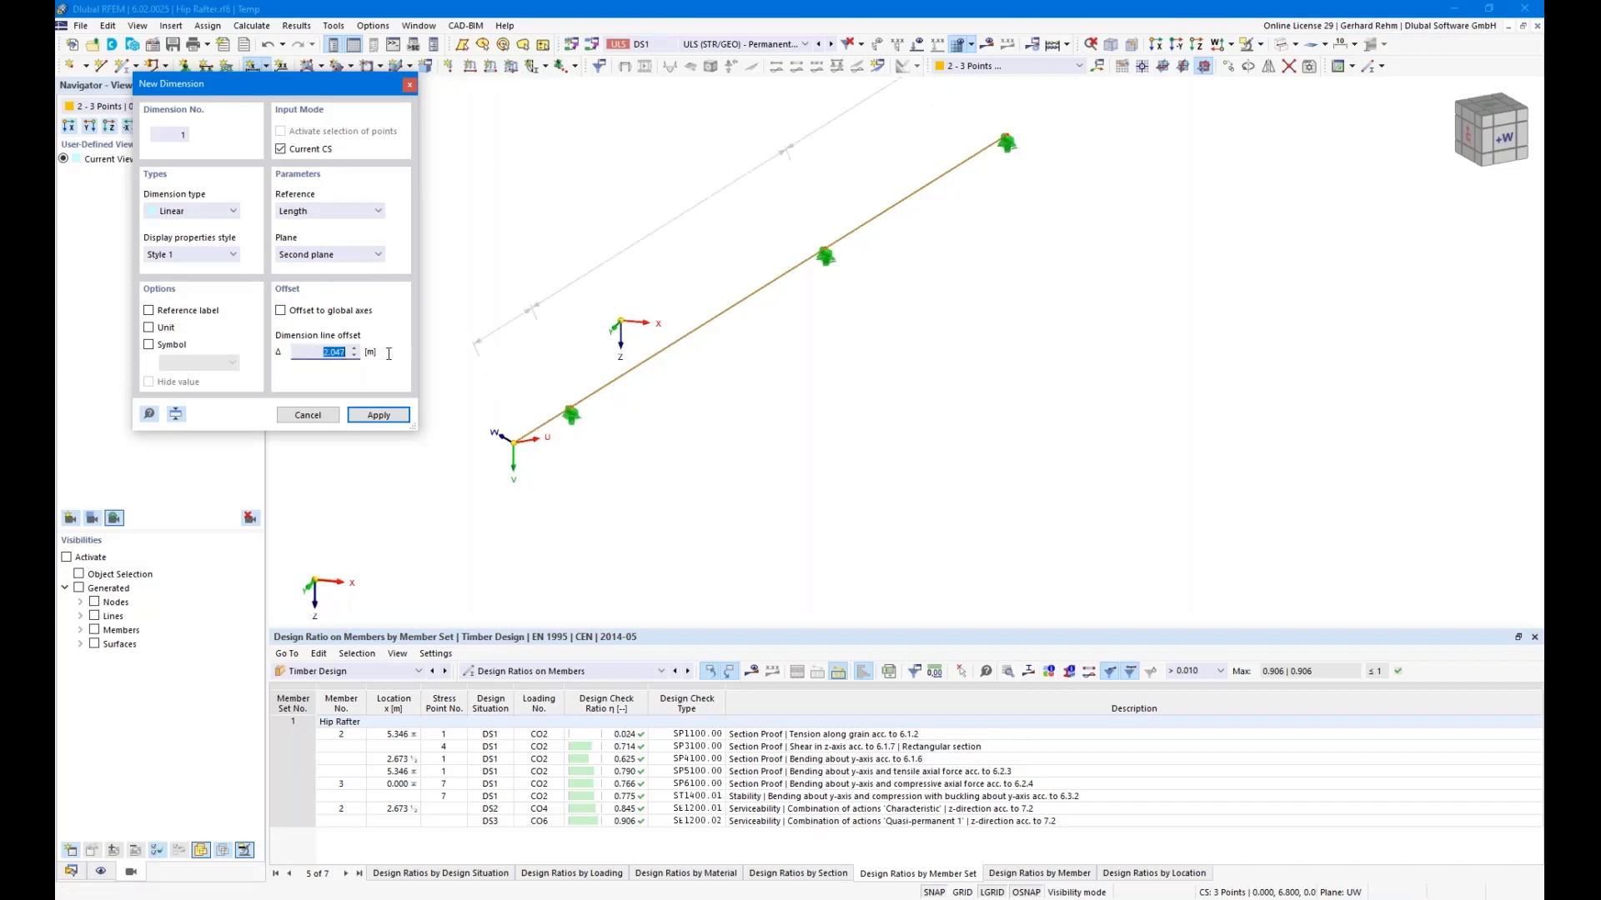
pyautogui.write('0,5')
pyautogui.press('Return')
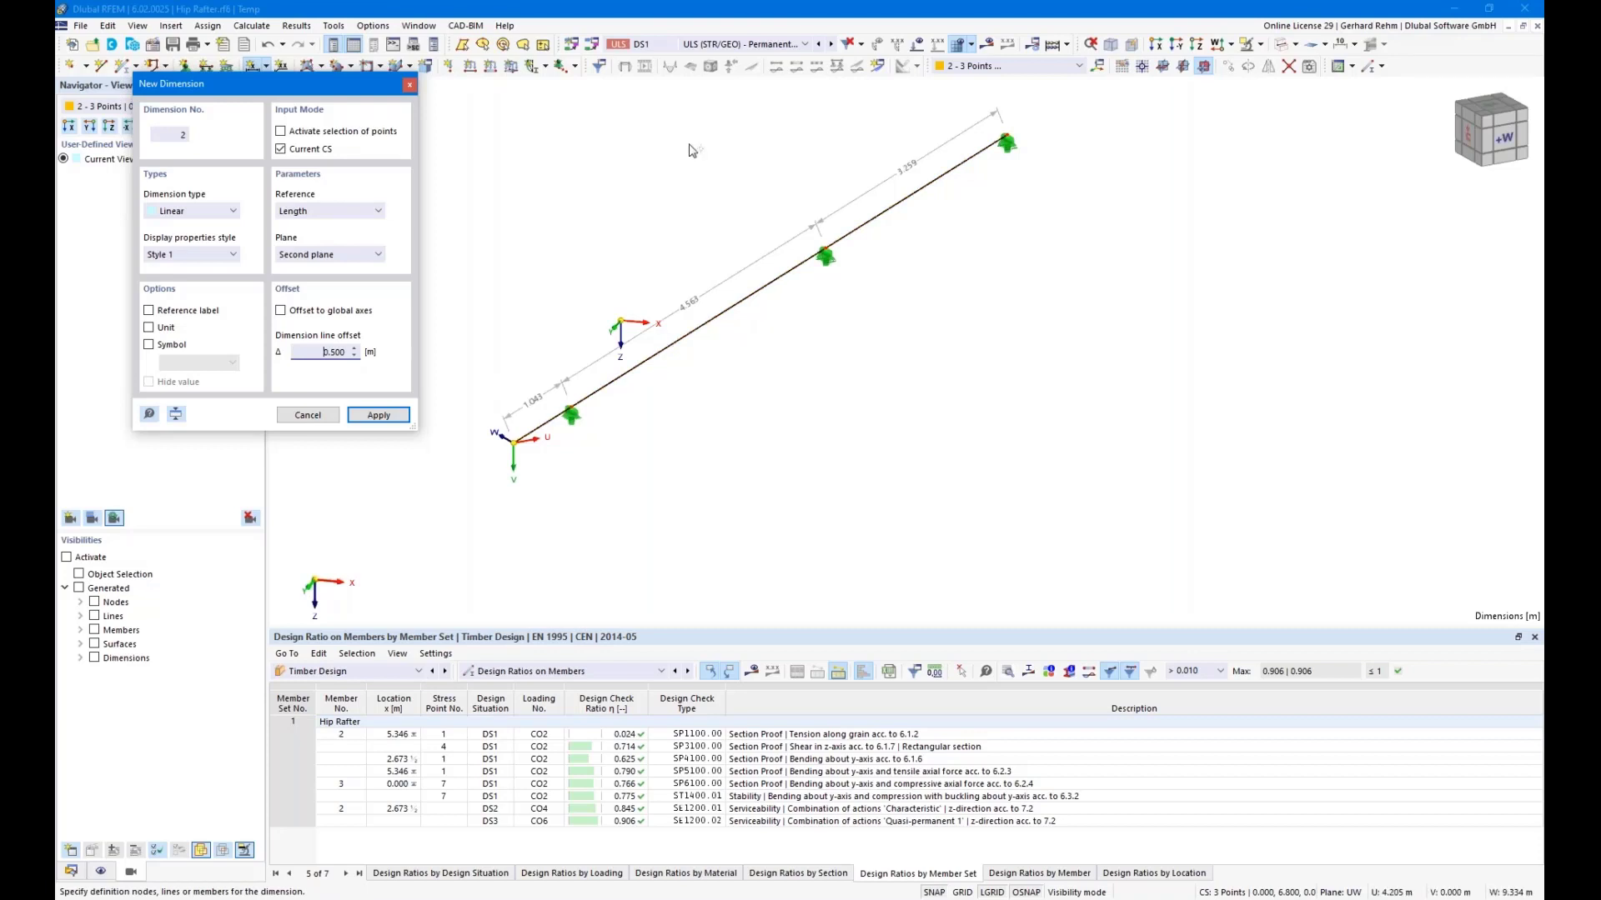
# Dimension the rafter segments as a projection in U, in the first plane with a 0.5 m dimension line offset.
pyautogui.click(692, 335)
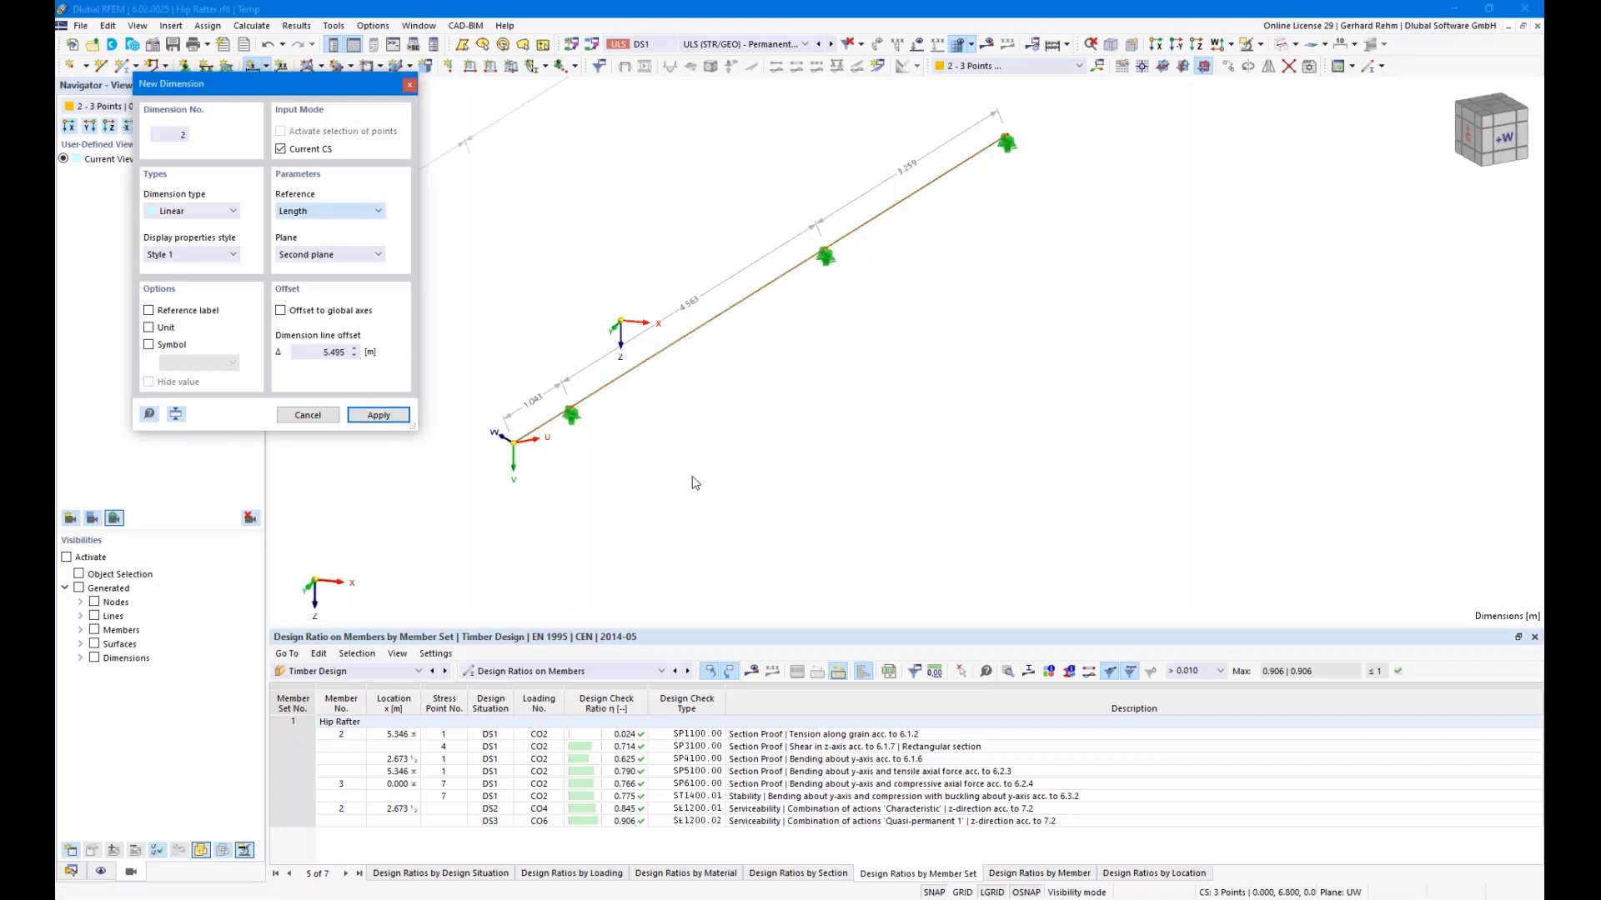
pyautogui.click(316, 257)
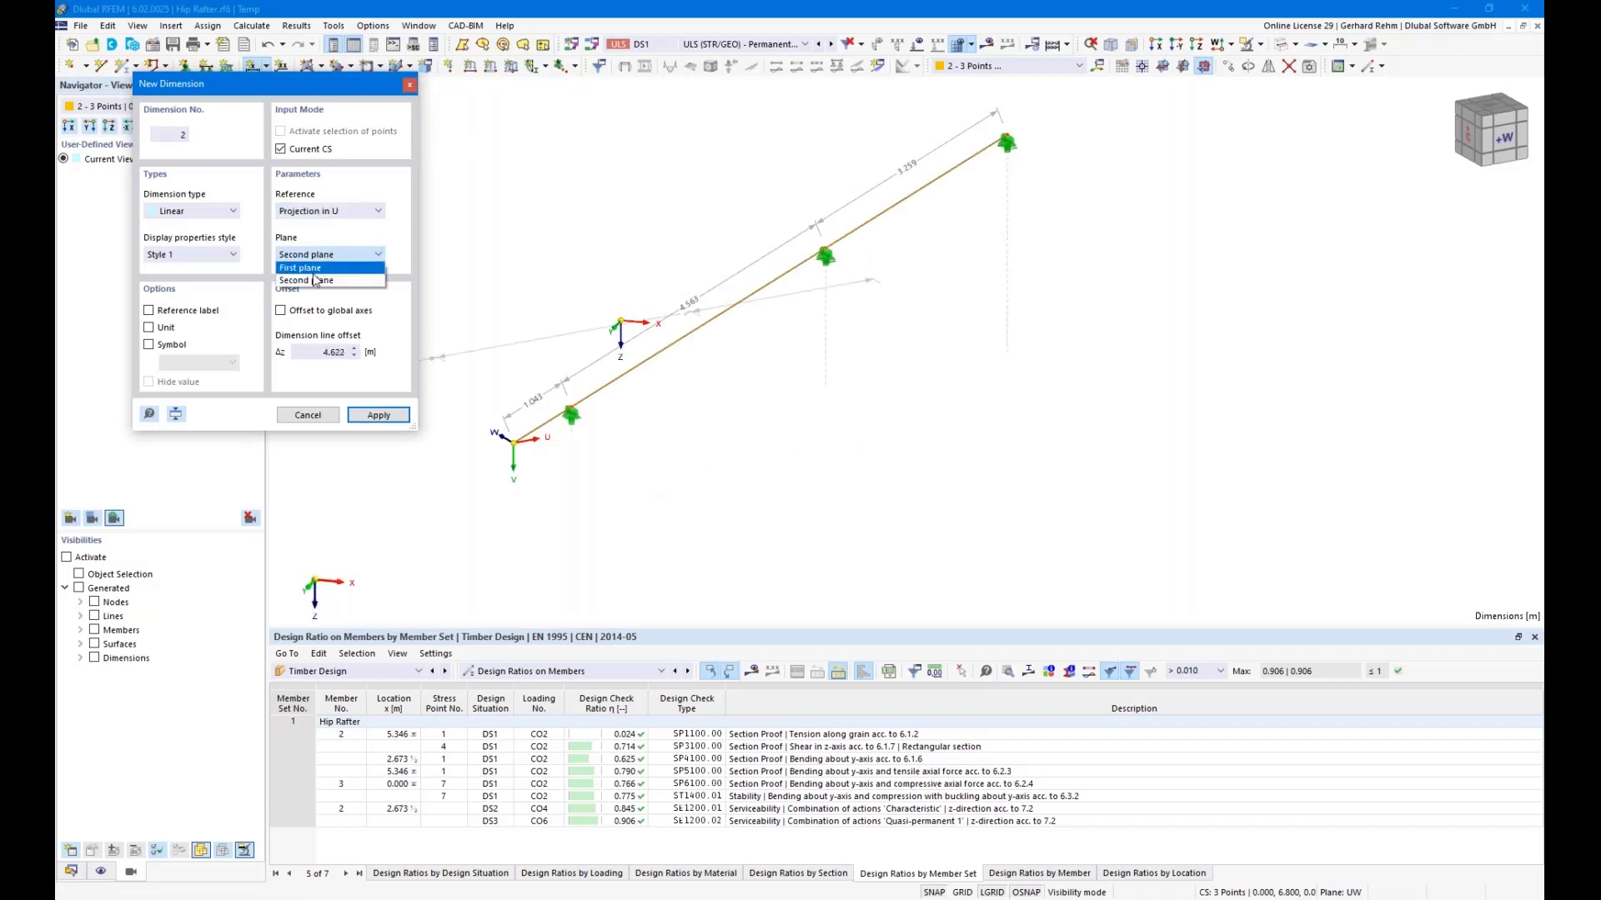
pyautogui.click(314, 272)
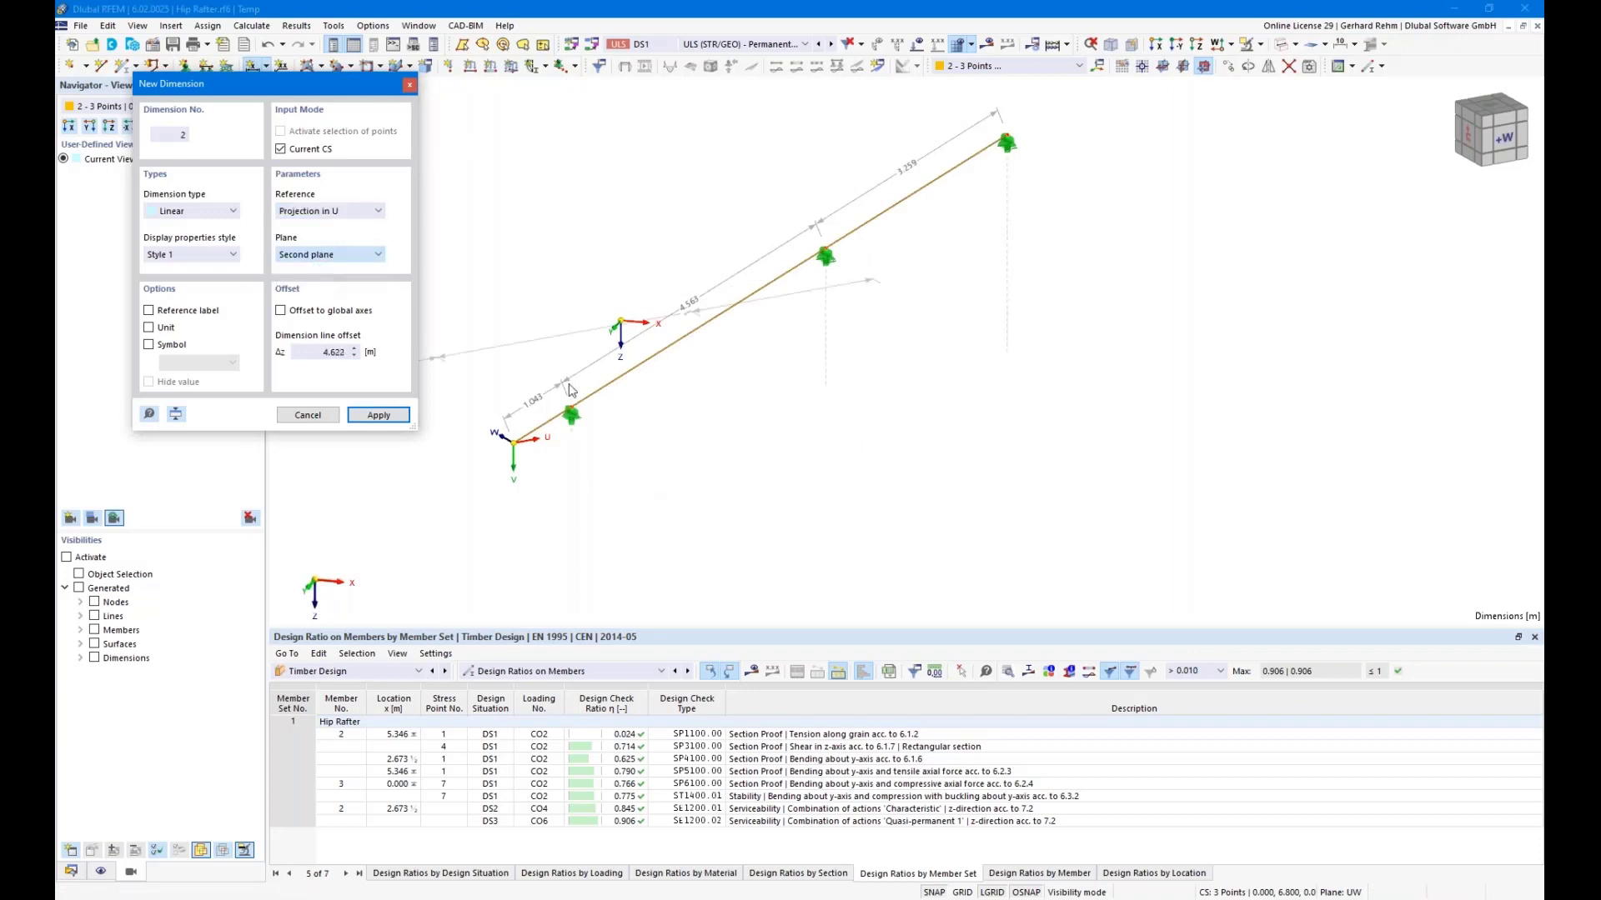
pyautogui.doubleClick(335, 353)
pyautogui.write('0,5')
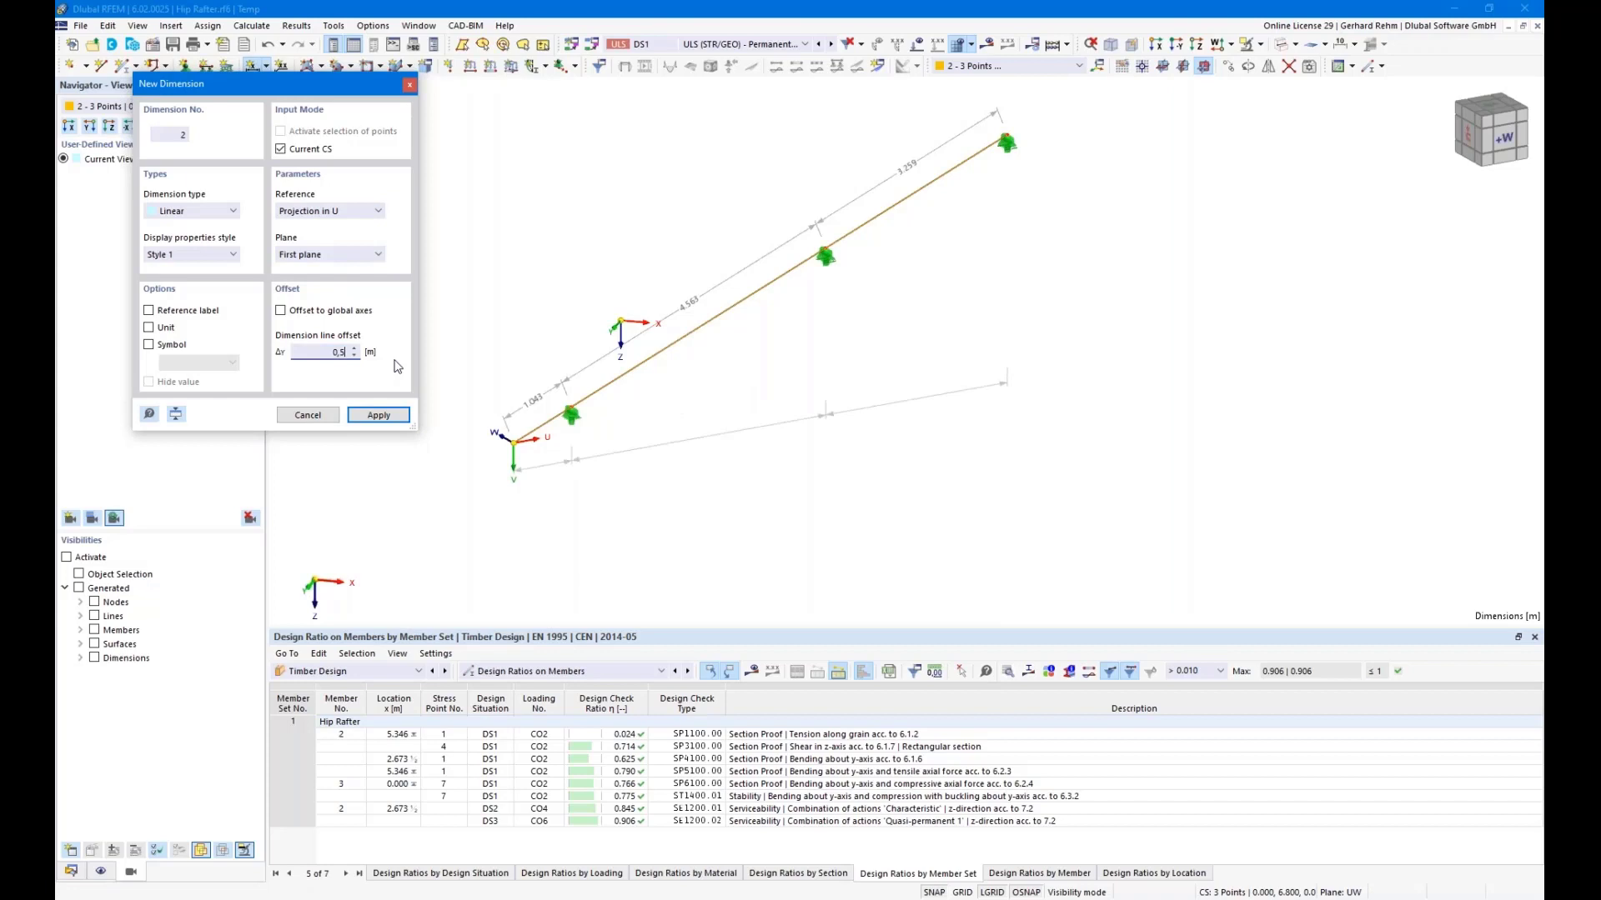
pyautogui.press('Return')
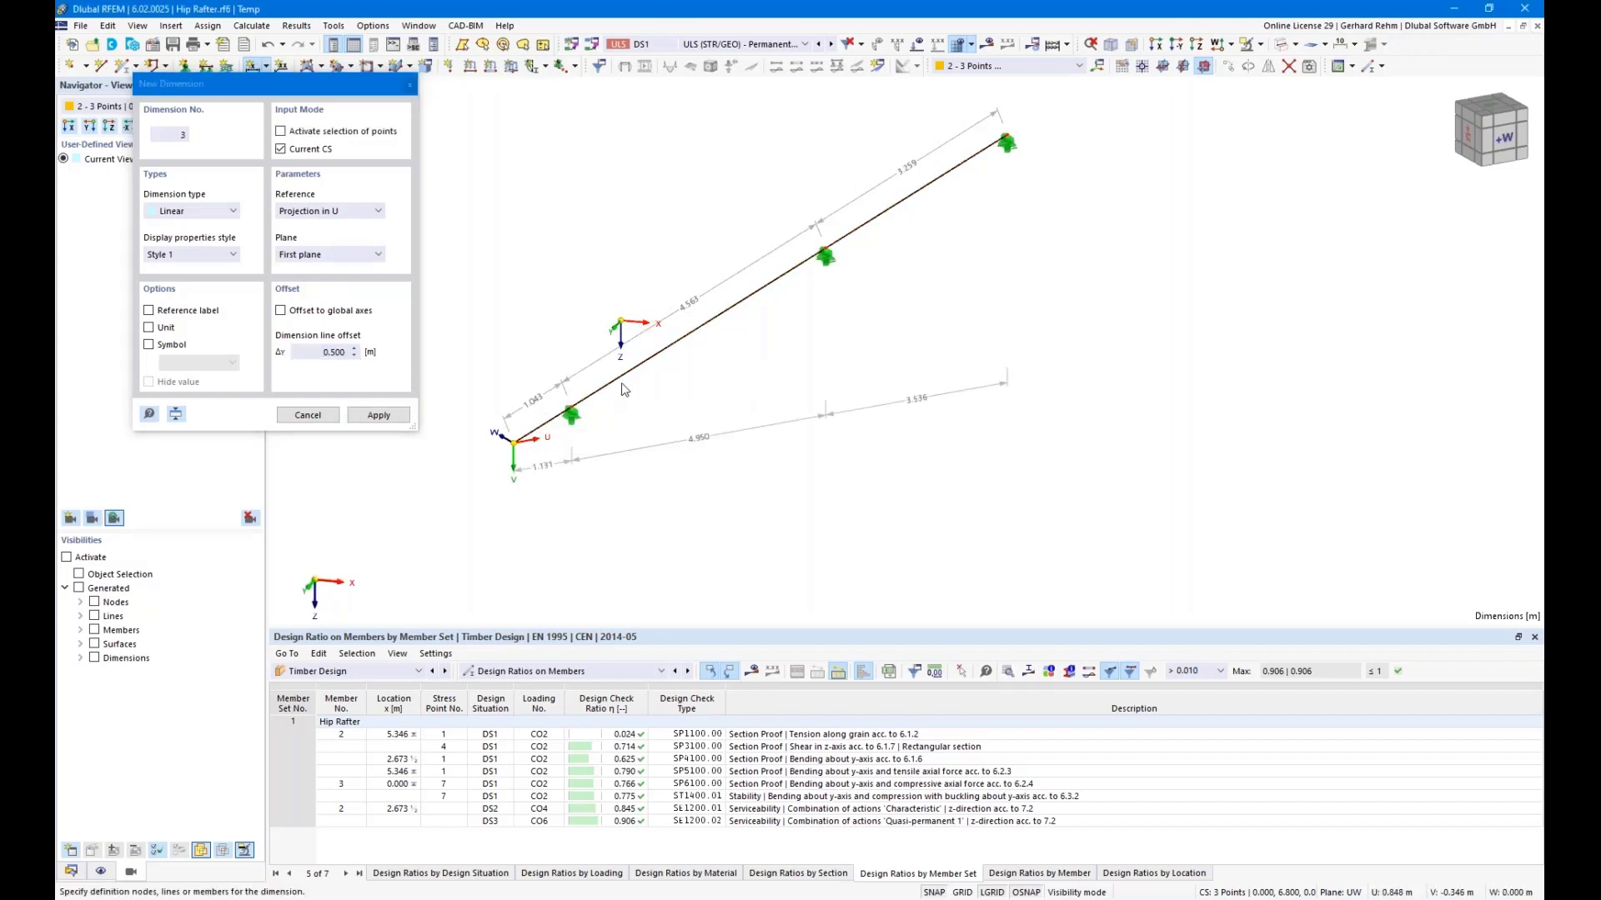
# Dimension the rafter segments as a projection in V, in the first plane with a 0.5 m offset, and end linear dimensioning.
pyautogui.click(546, 423)
pyautogui.click(802, 265)
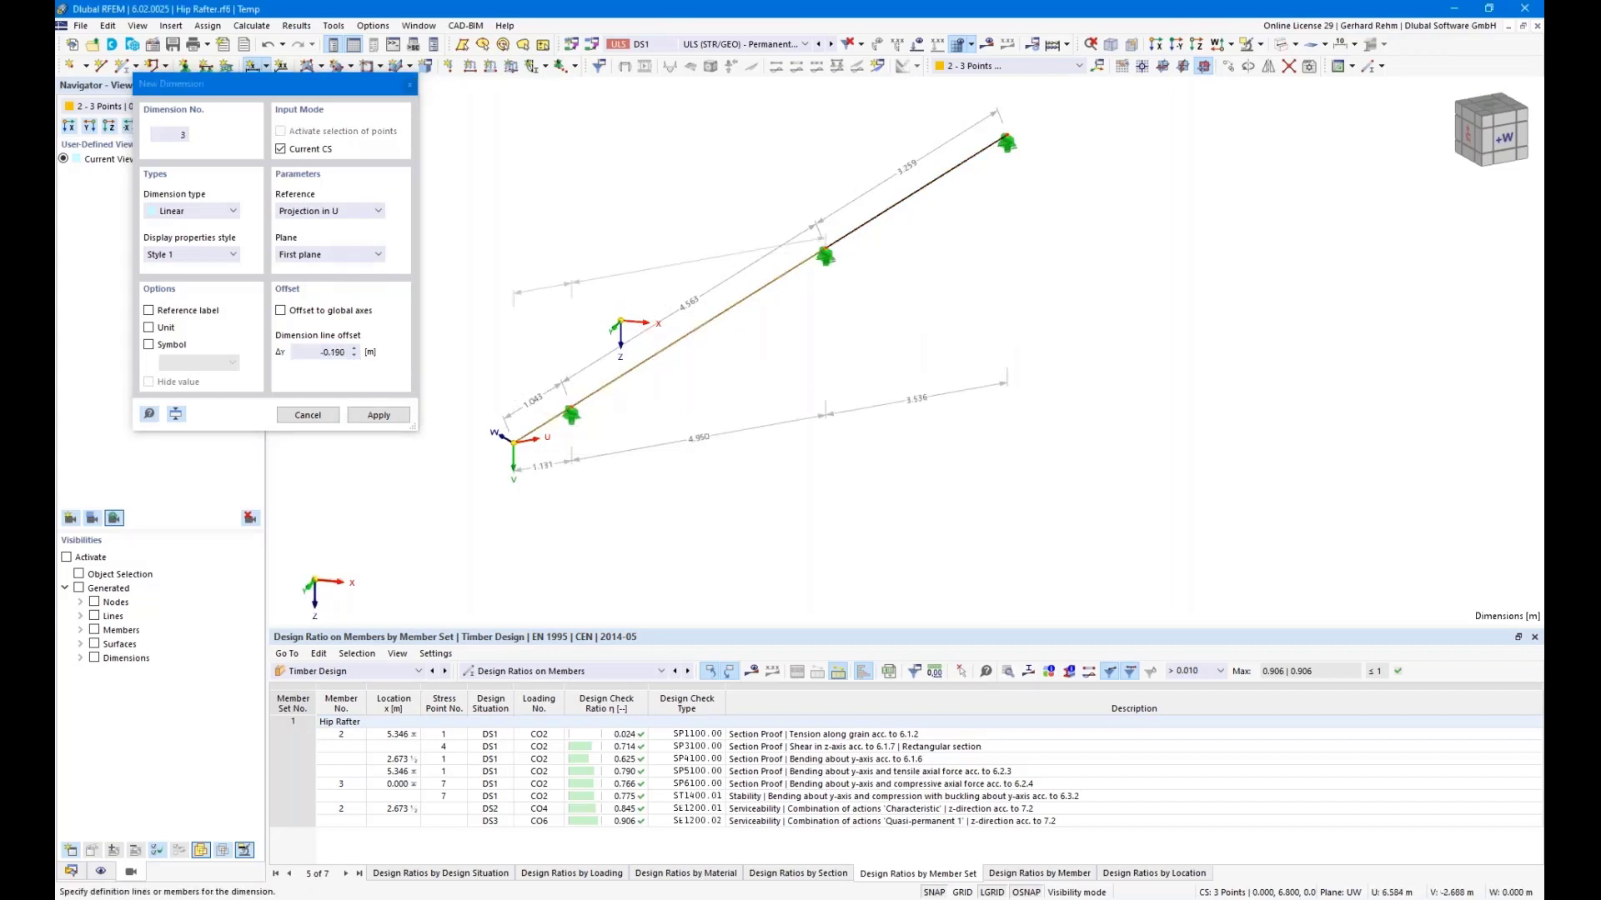
pyautogui.click(332, 212)
pyautogui.click(332, 248)
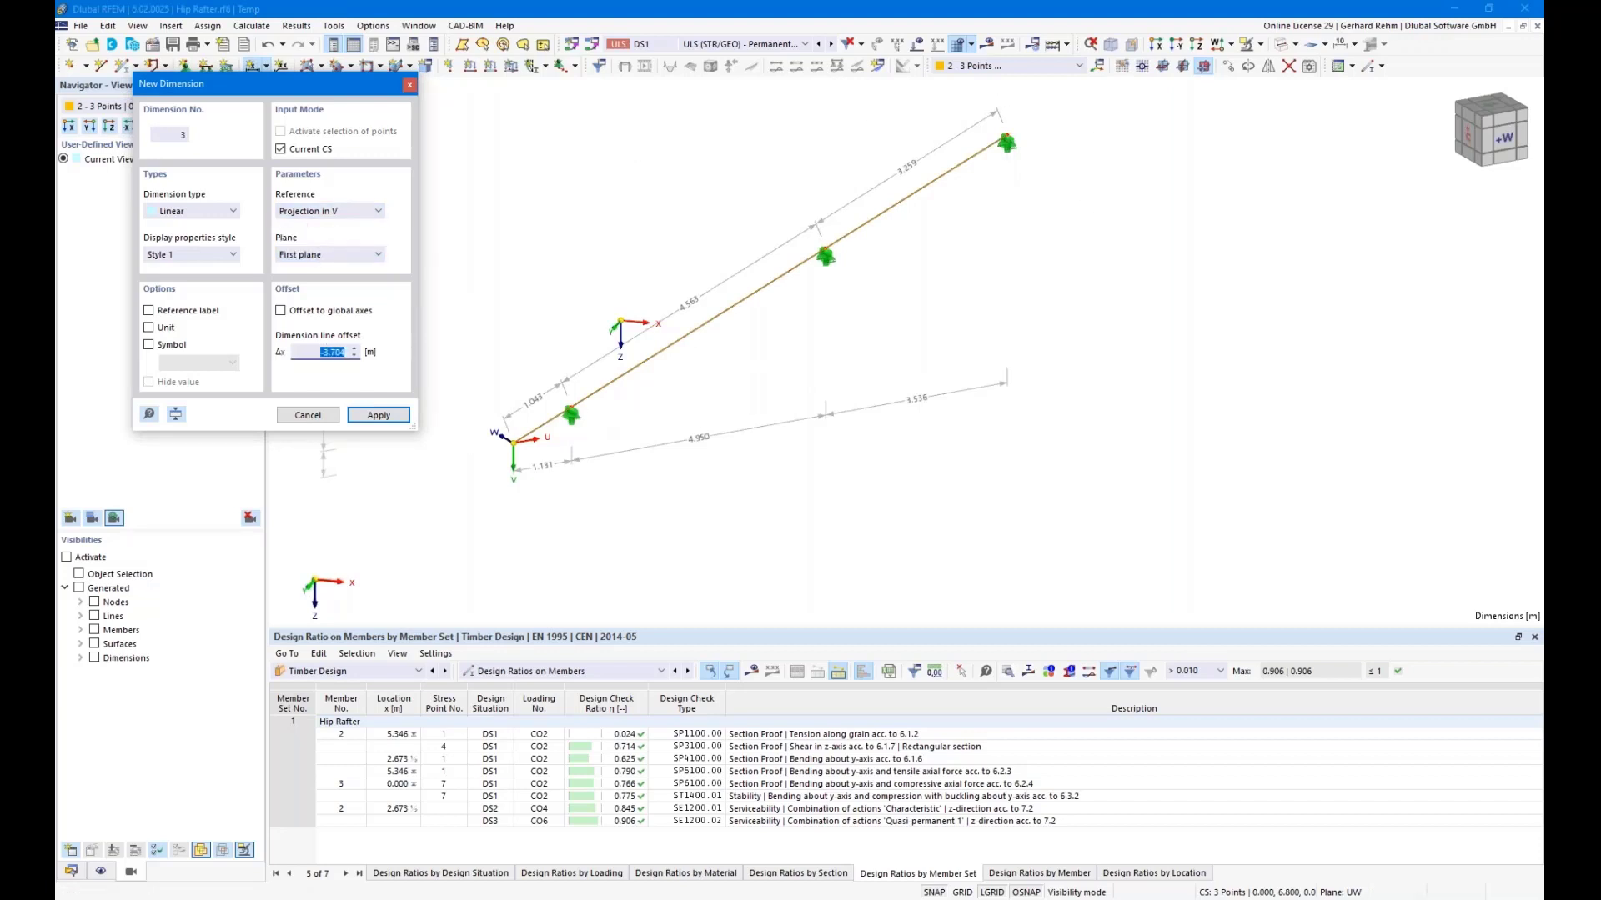
pyautogui.write('0.5')
pyautogui.press('Return')
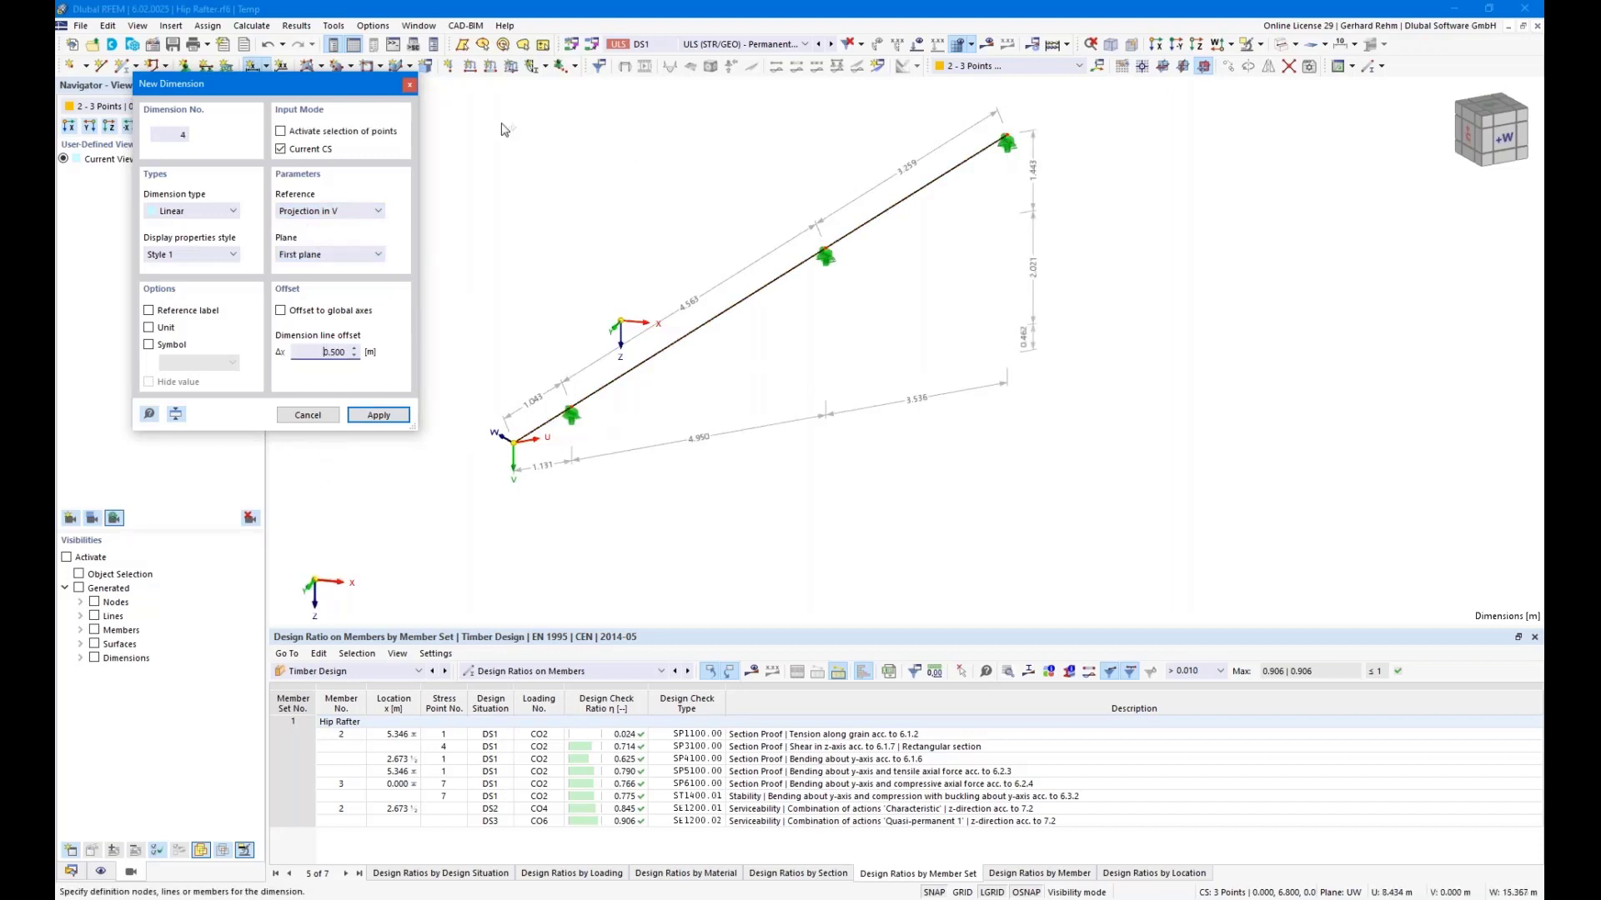
pyautogui.press('Escape')
# Dimension the slope of the middle rafter segment upward from plane XY, and view the rafter in the W-direction.
pyautogui.click(266, 67)
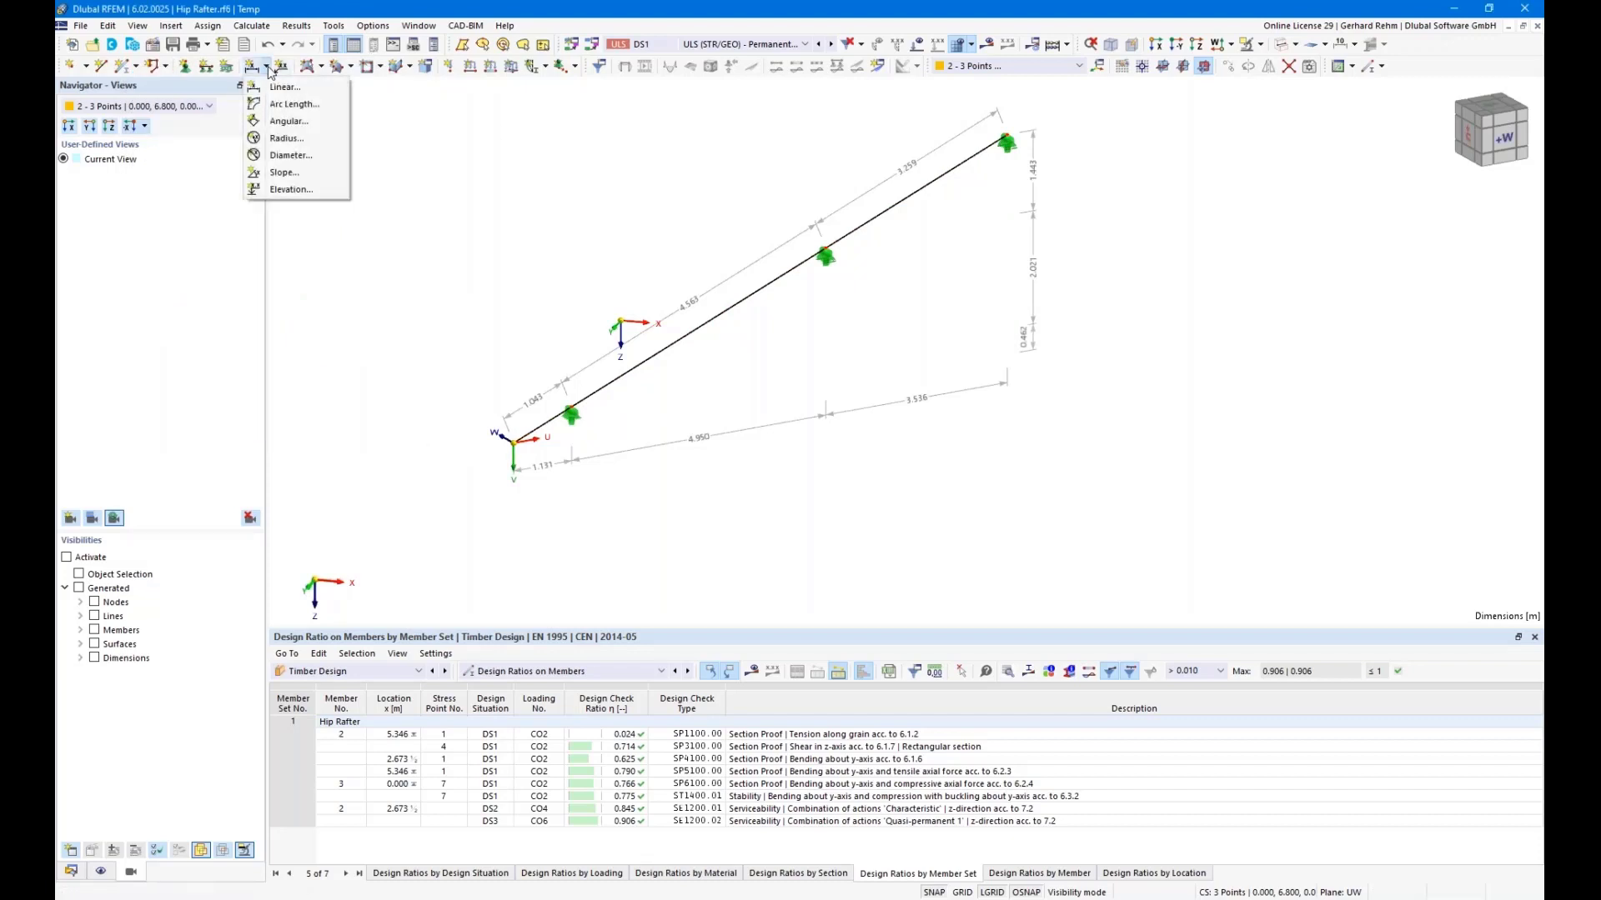
pyautogui.click(283, 172)
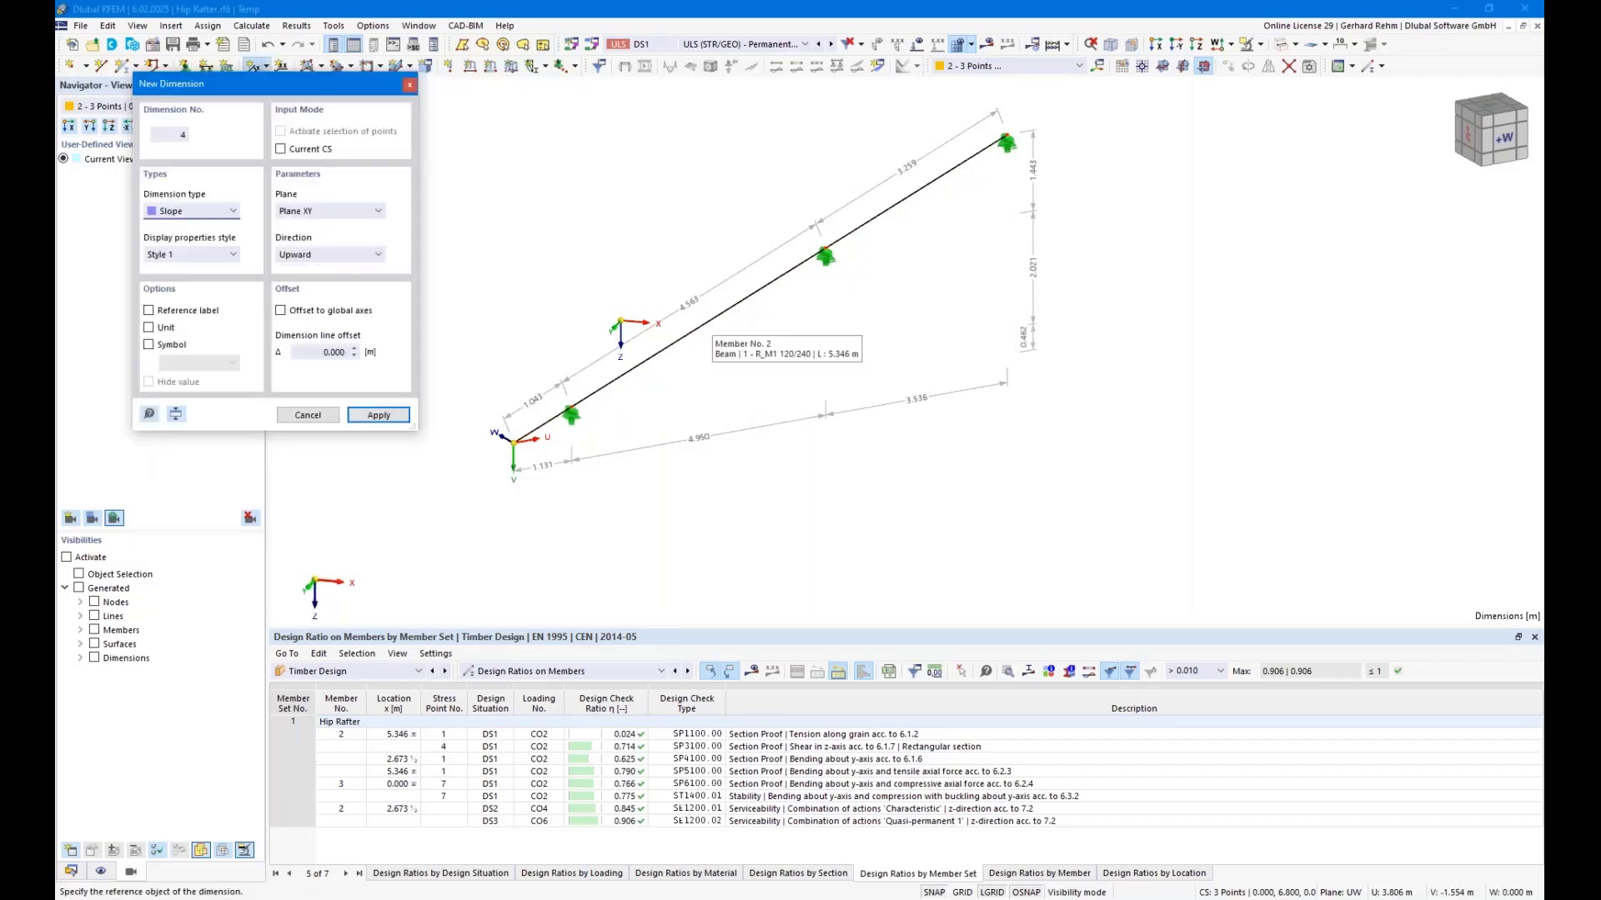
pyautogui.click(715, 324)
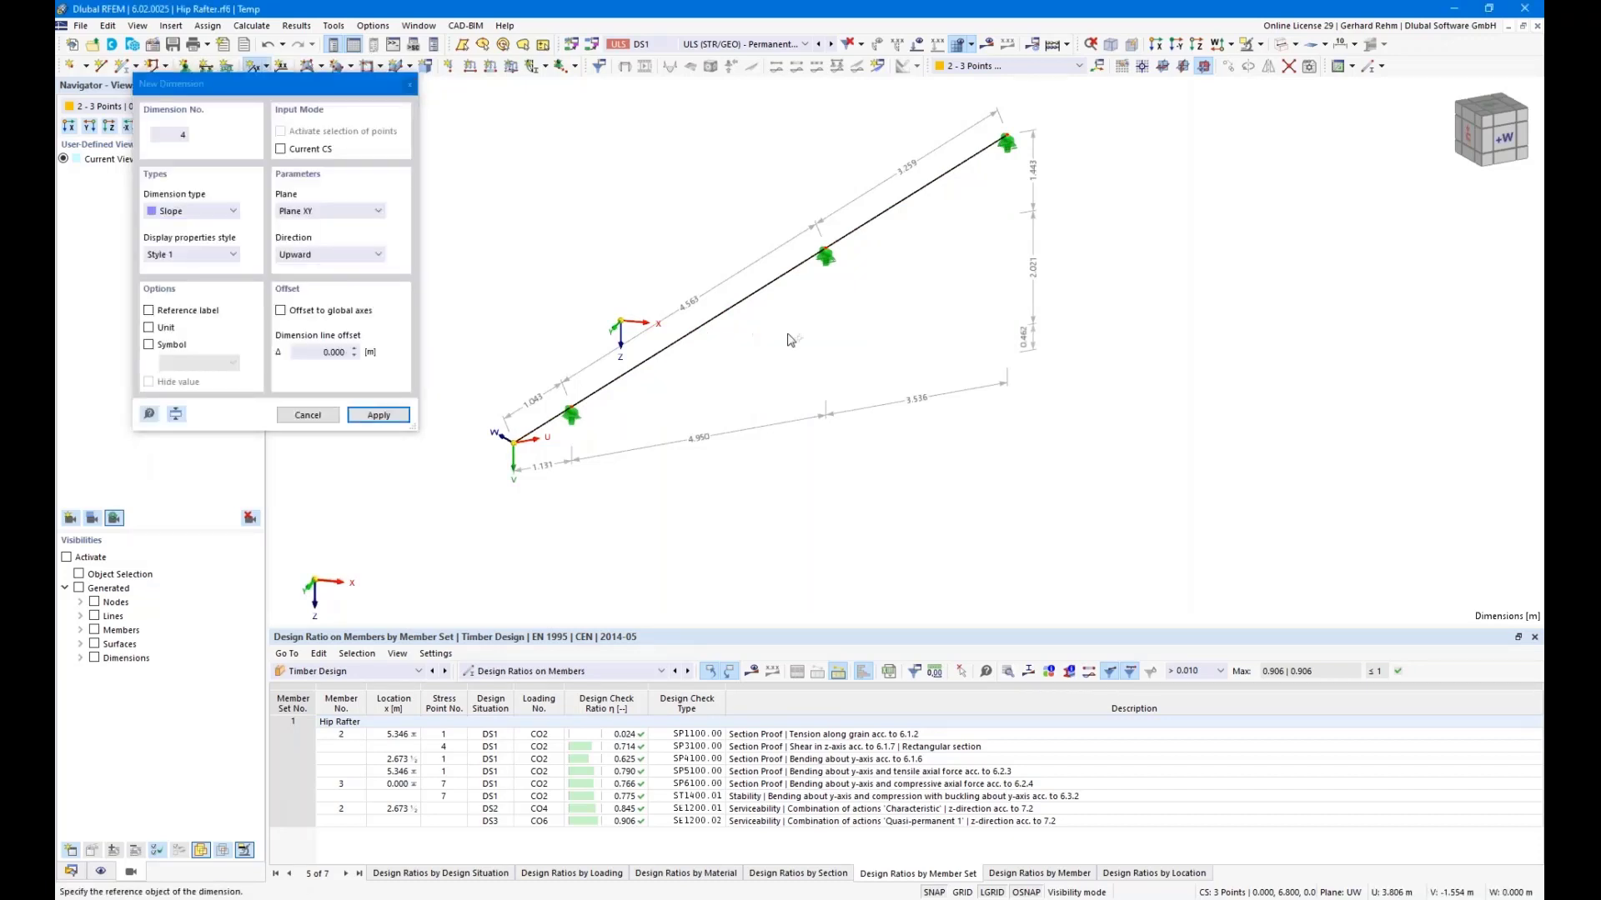
pyautogui.click(1172, 291)
pyautogui.press('Escape')
pyautogui.click(1216, 43)
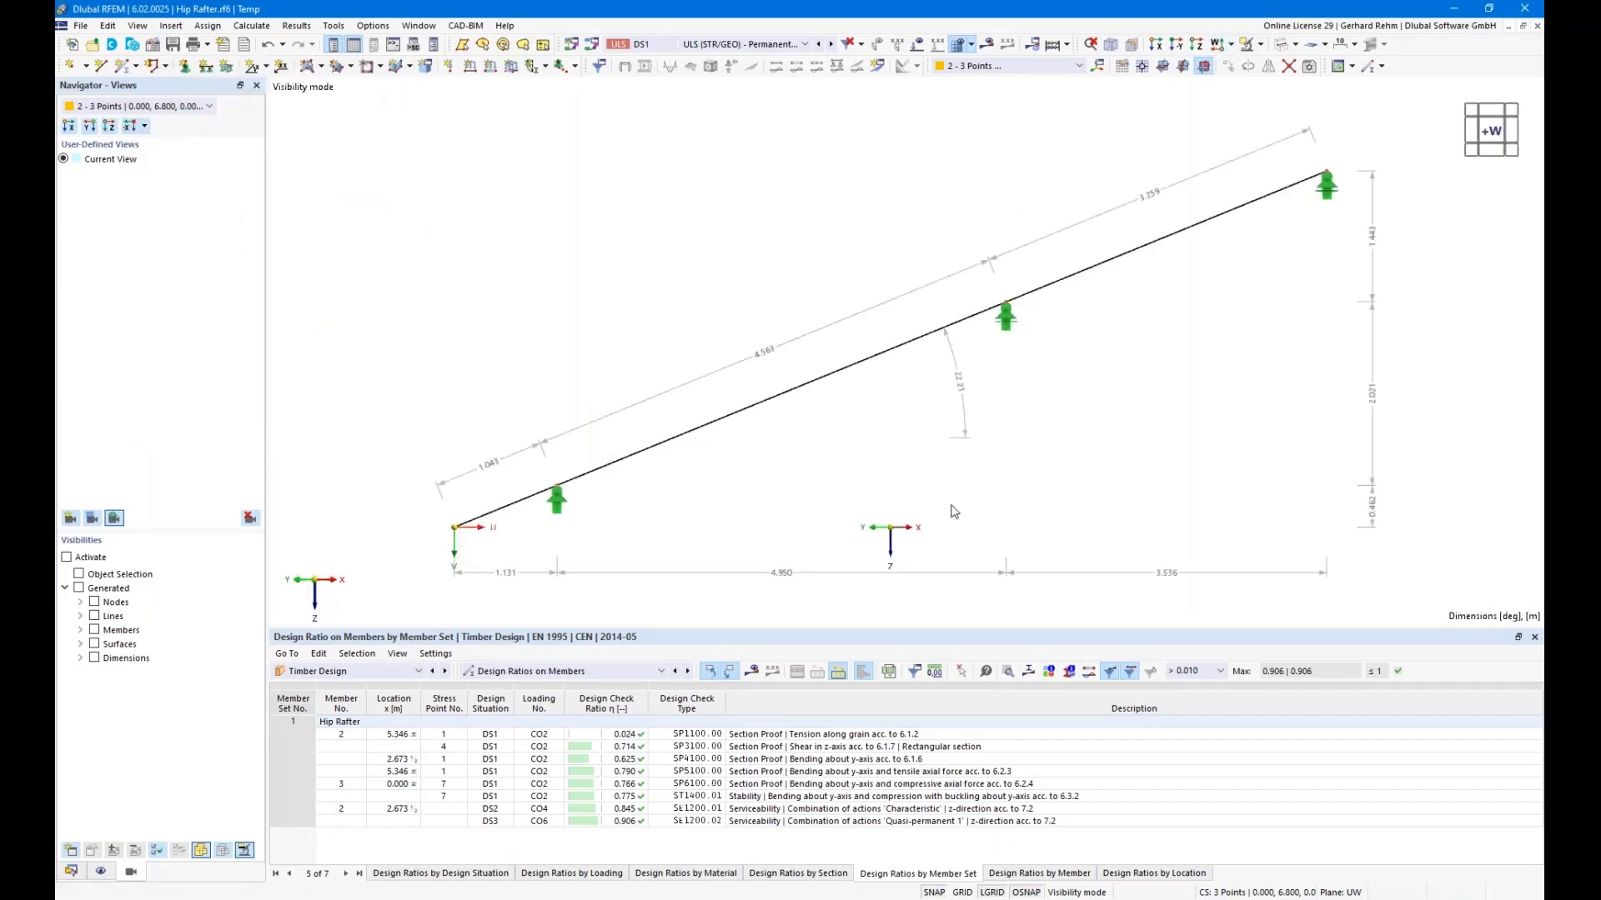
pyautogui.moveTo(938, 465); pyautogui.dragTo(910, 430, button='middle')
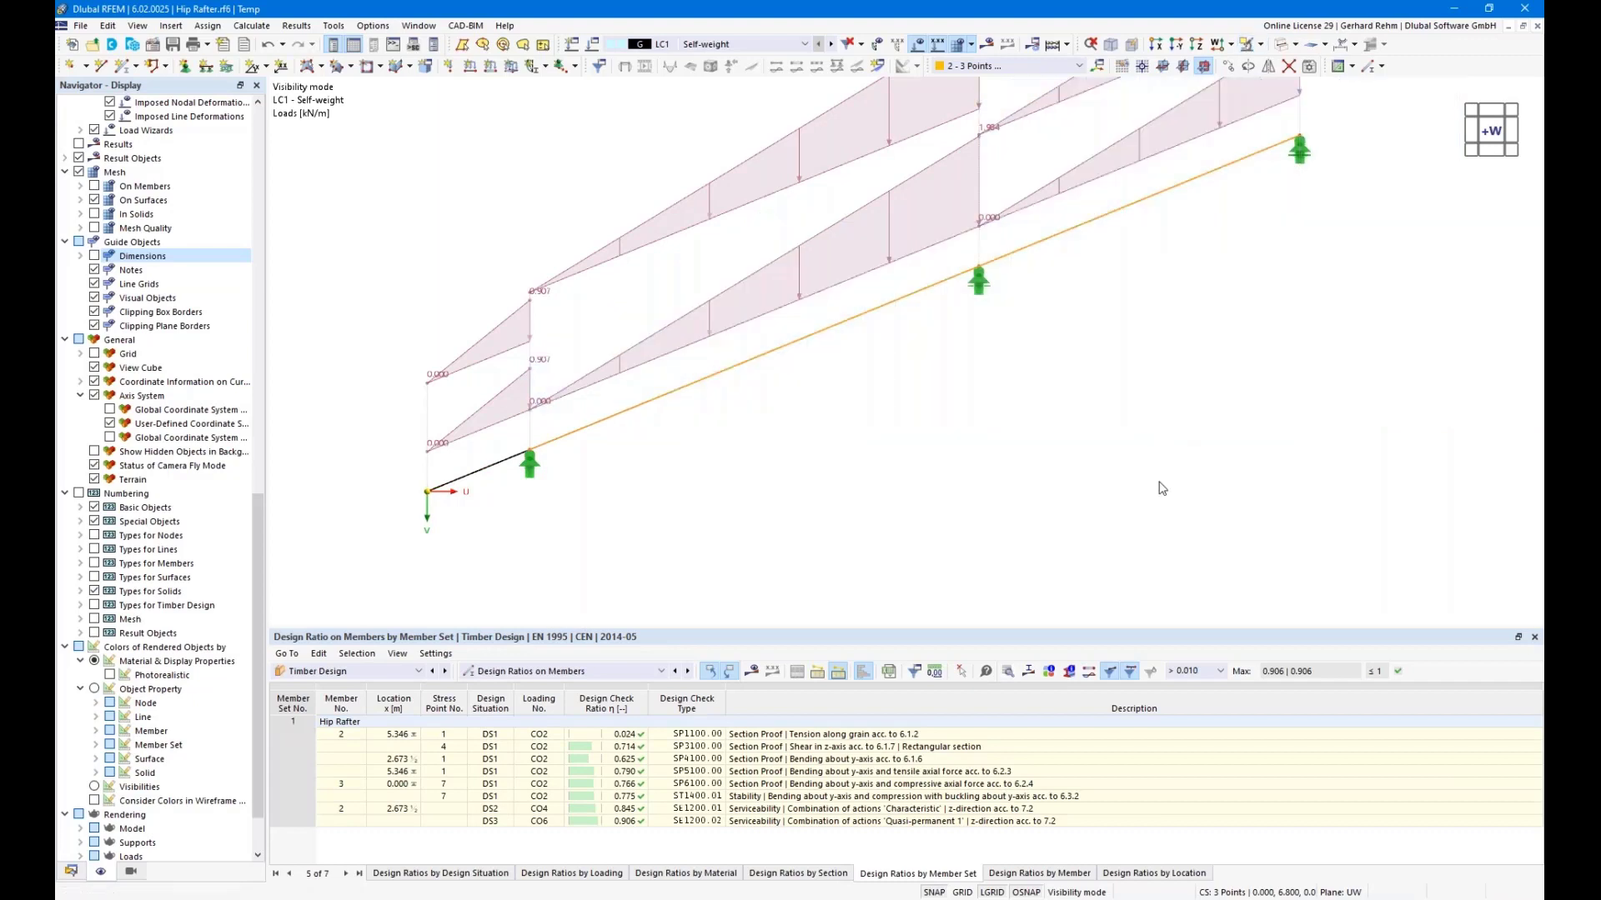
# Save the current display of the LC1 self-weight loads as a user-defined view named "02 Loading".
pyautogui.click(131, 871)
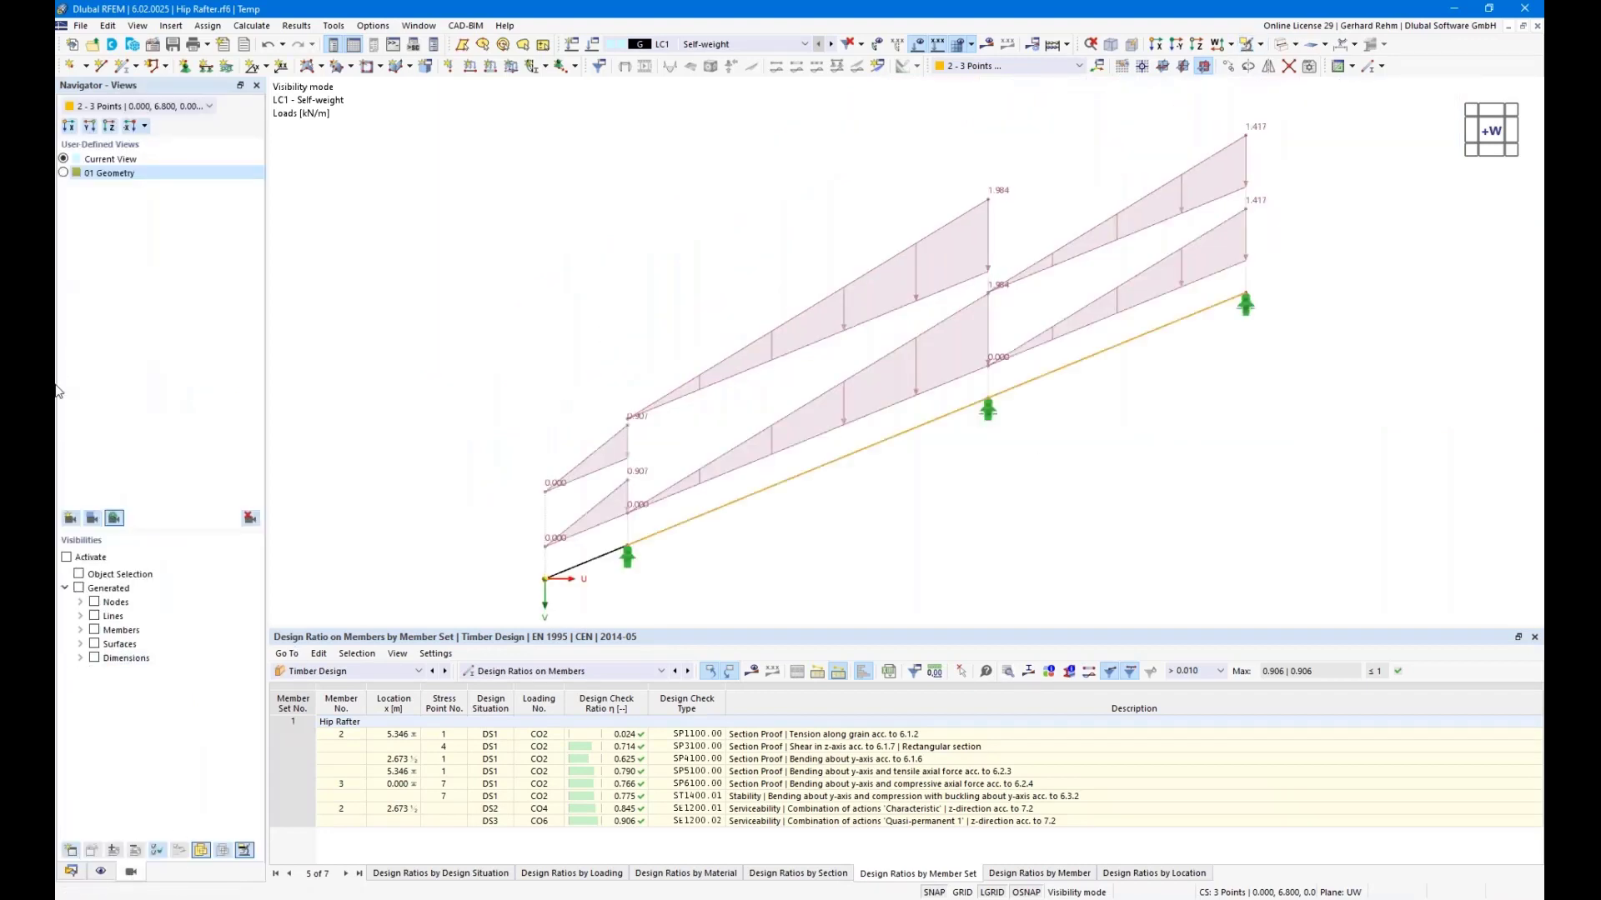
pyautogui.click(76, 518)
pyautogui.write('02 Loading')
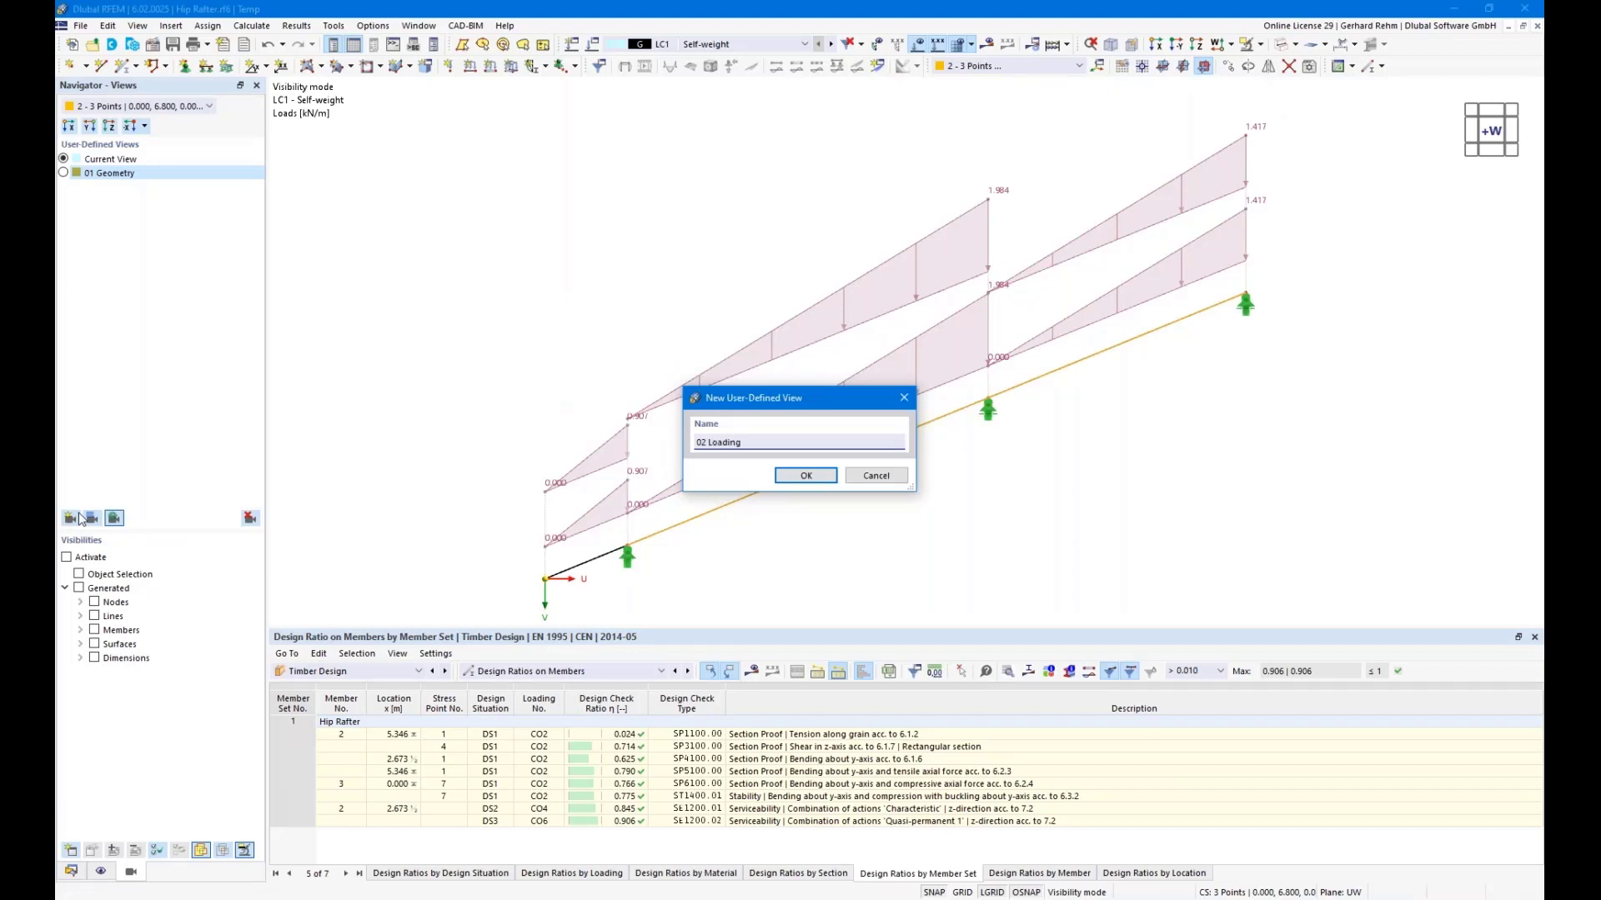
pyautogui.click(806, 476)
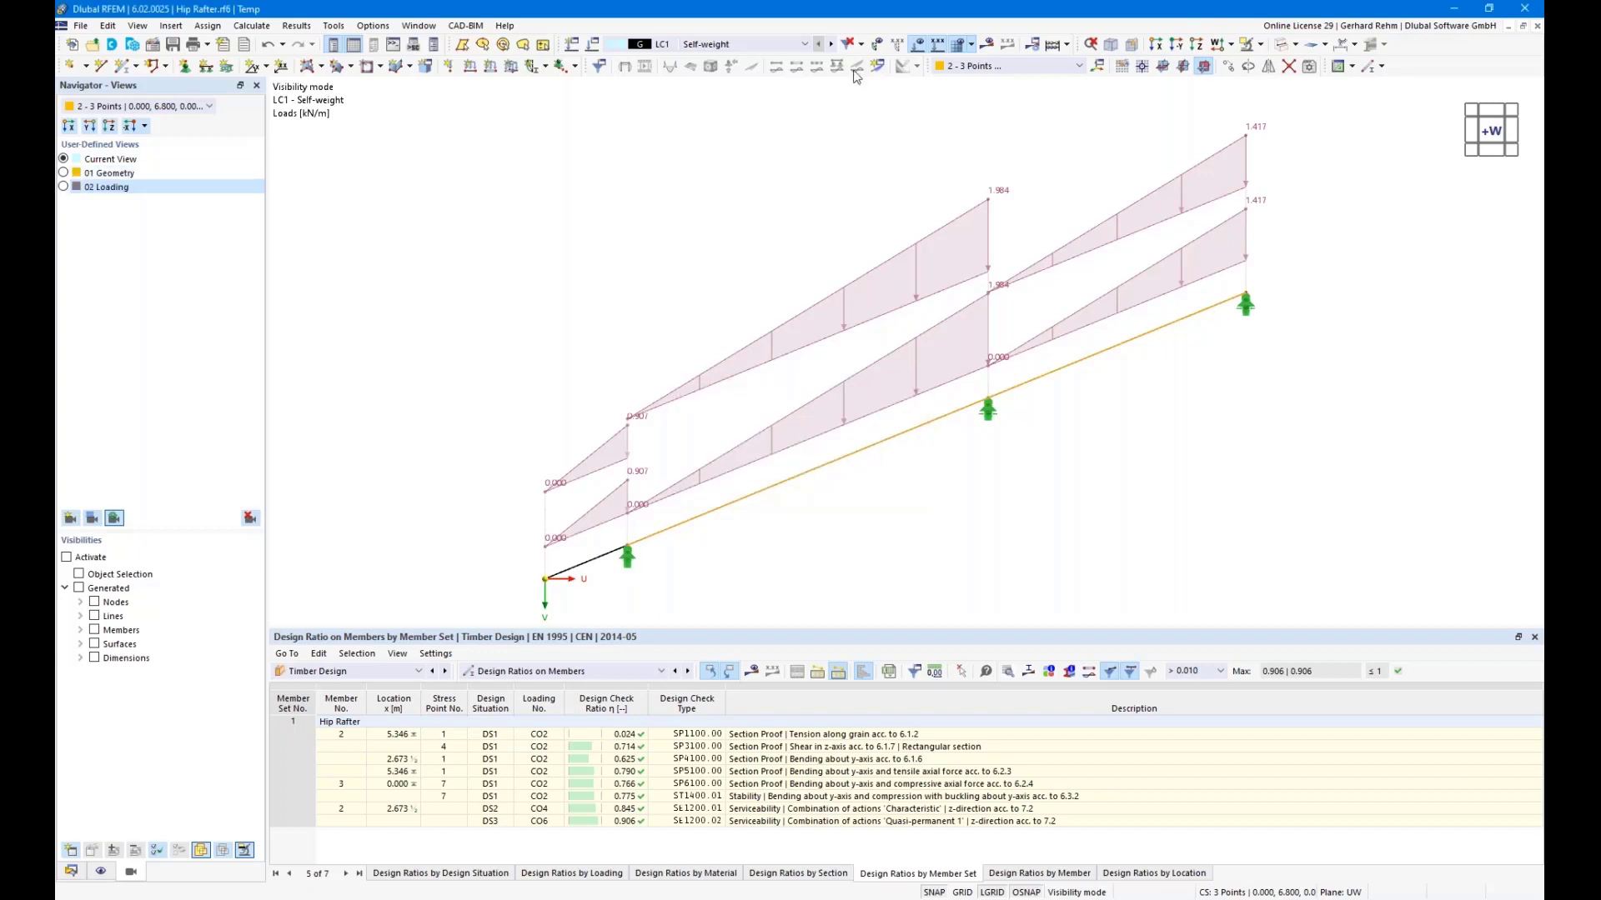
# Display the members' internal moment My from the static analysis for design situation DS1, ULS (STR/GEO).
pyautogui.click(805, 43)
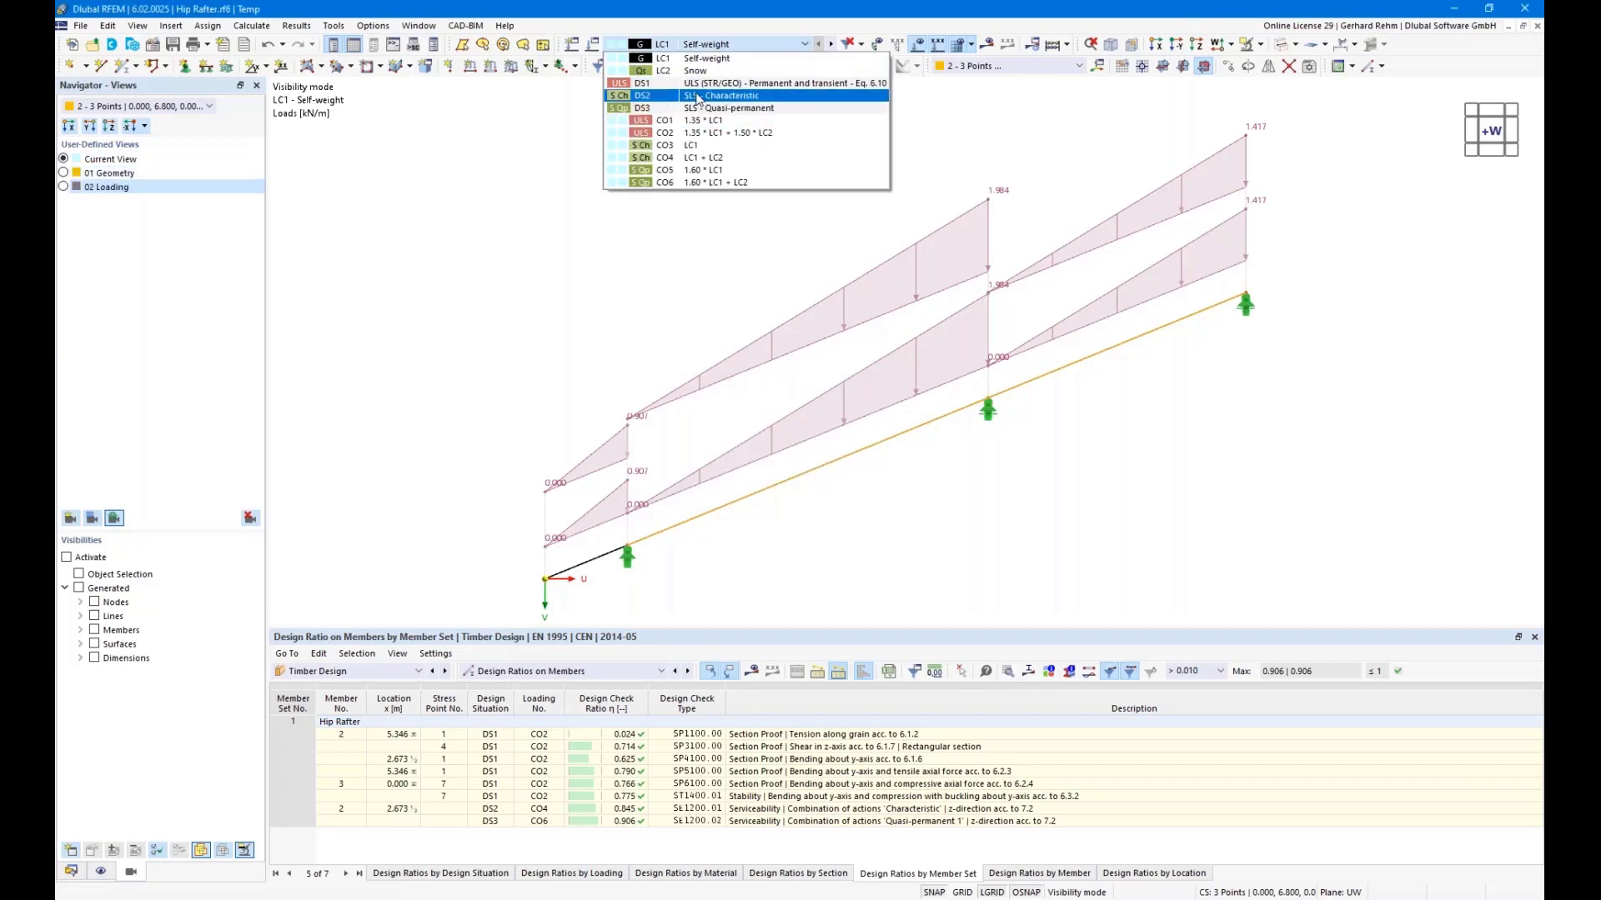
pyautogui.click(697, 84)
pyautogui.click(987, 46)
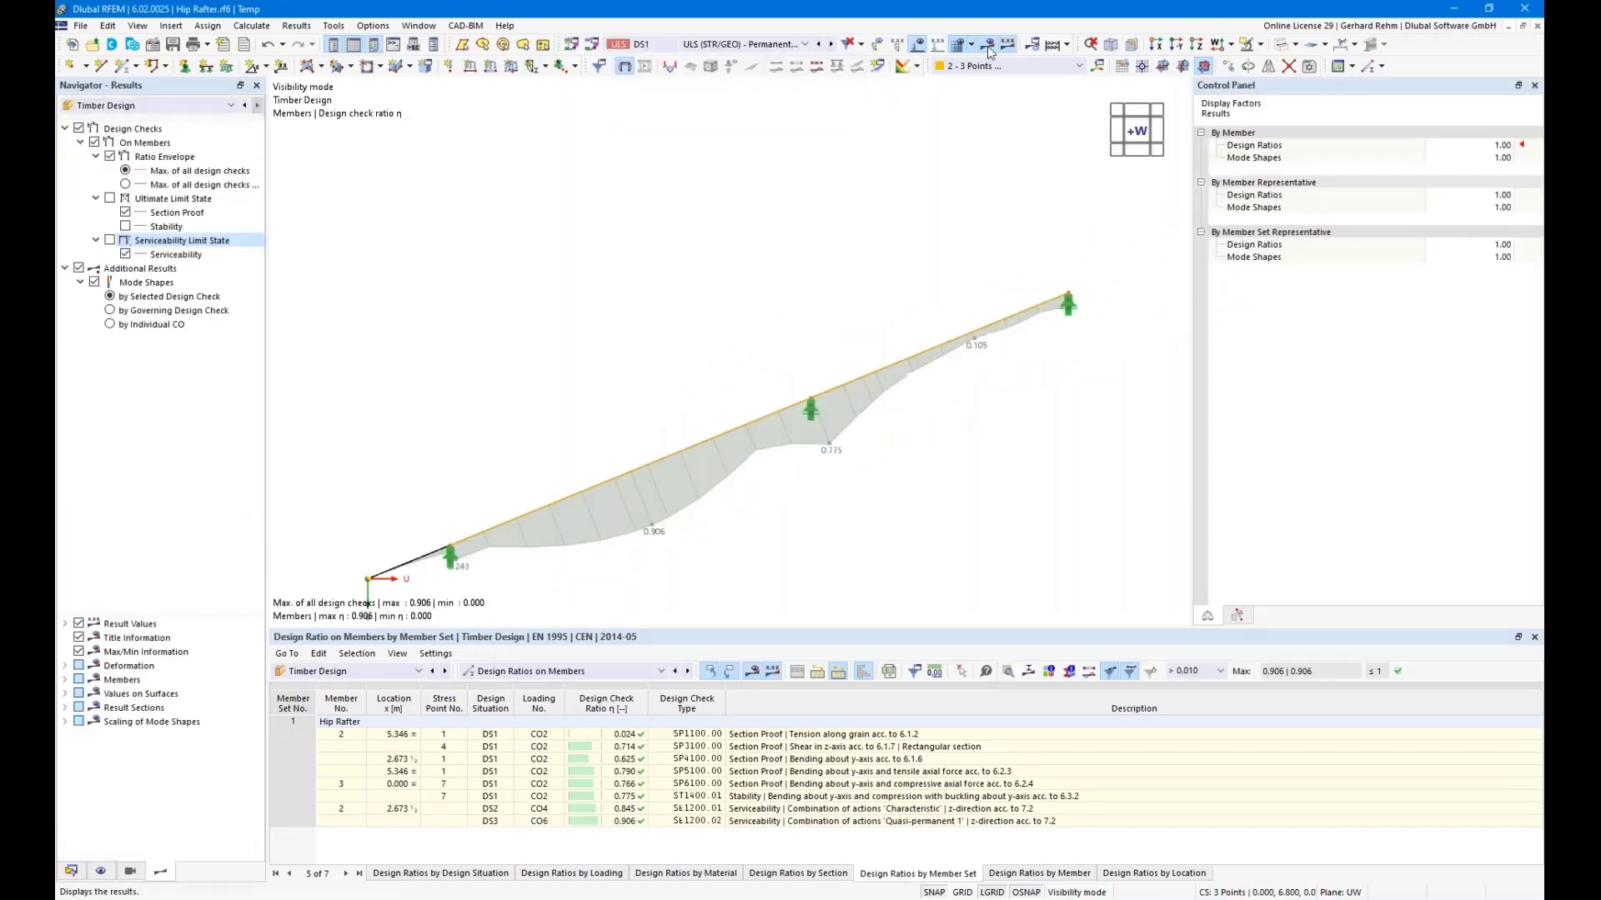
pyautogui.click(244, 105)
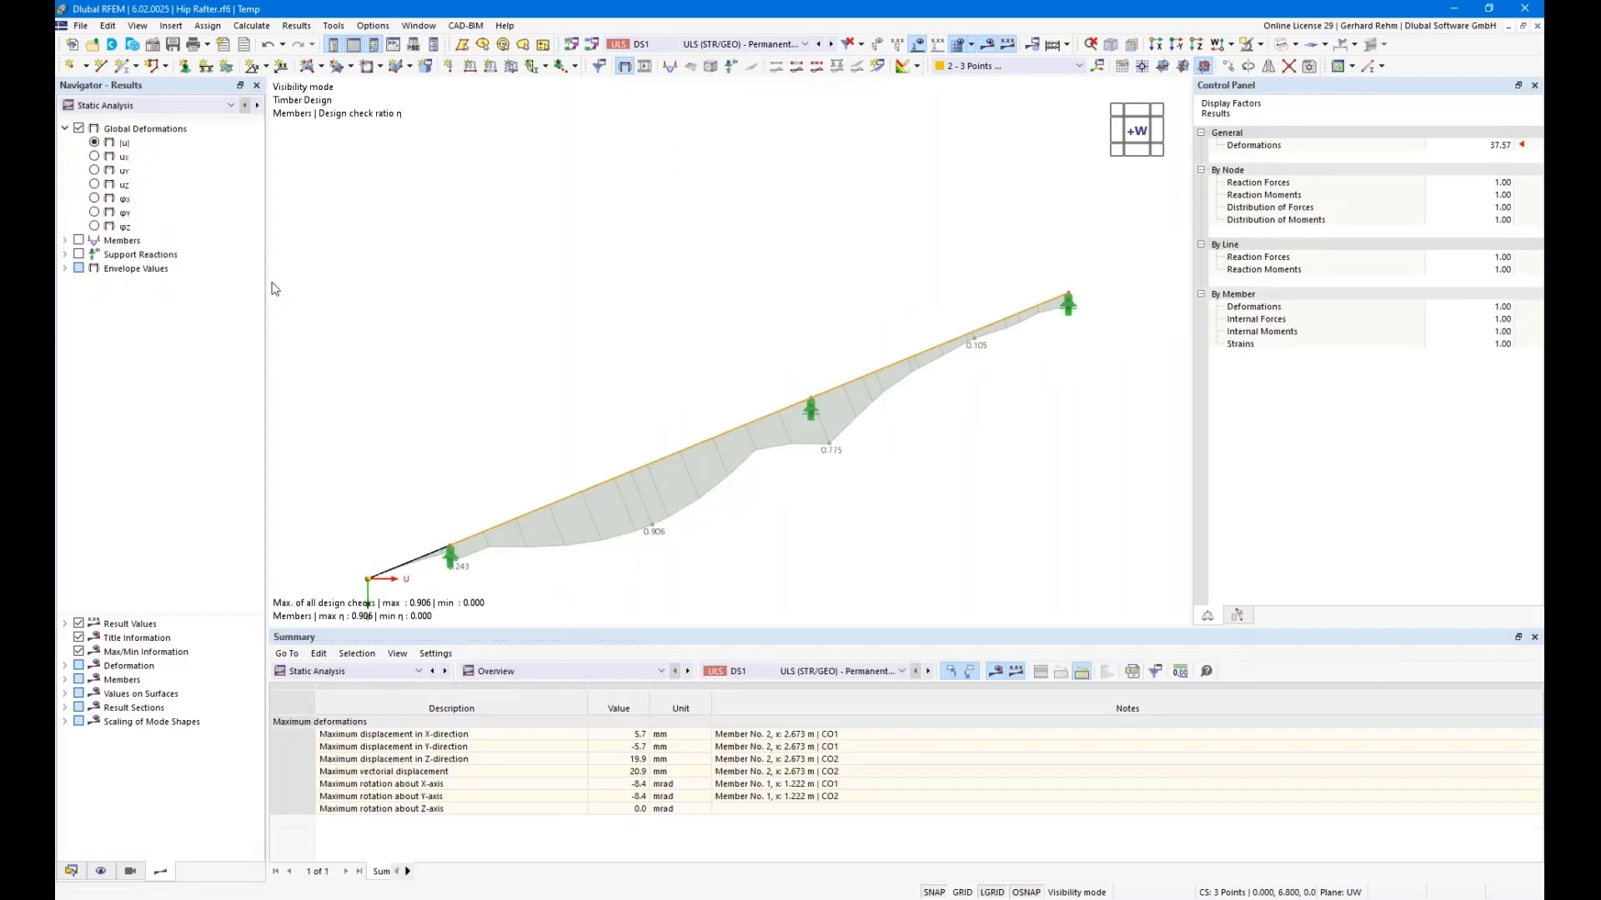
pyautogui.click(65, 240)
pyautogui.click(80, 267)
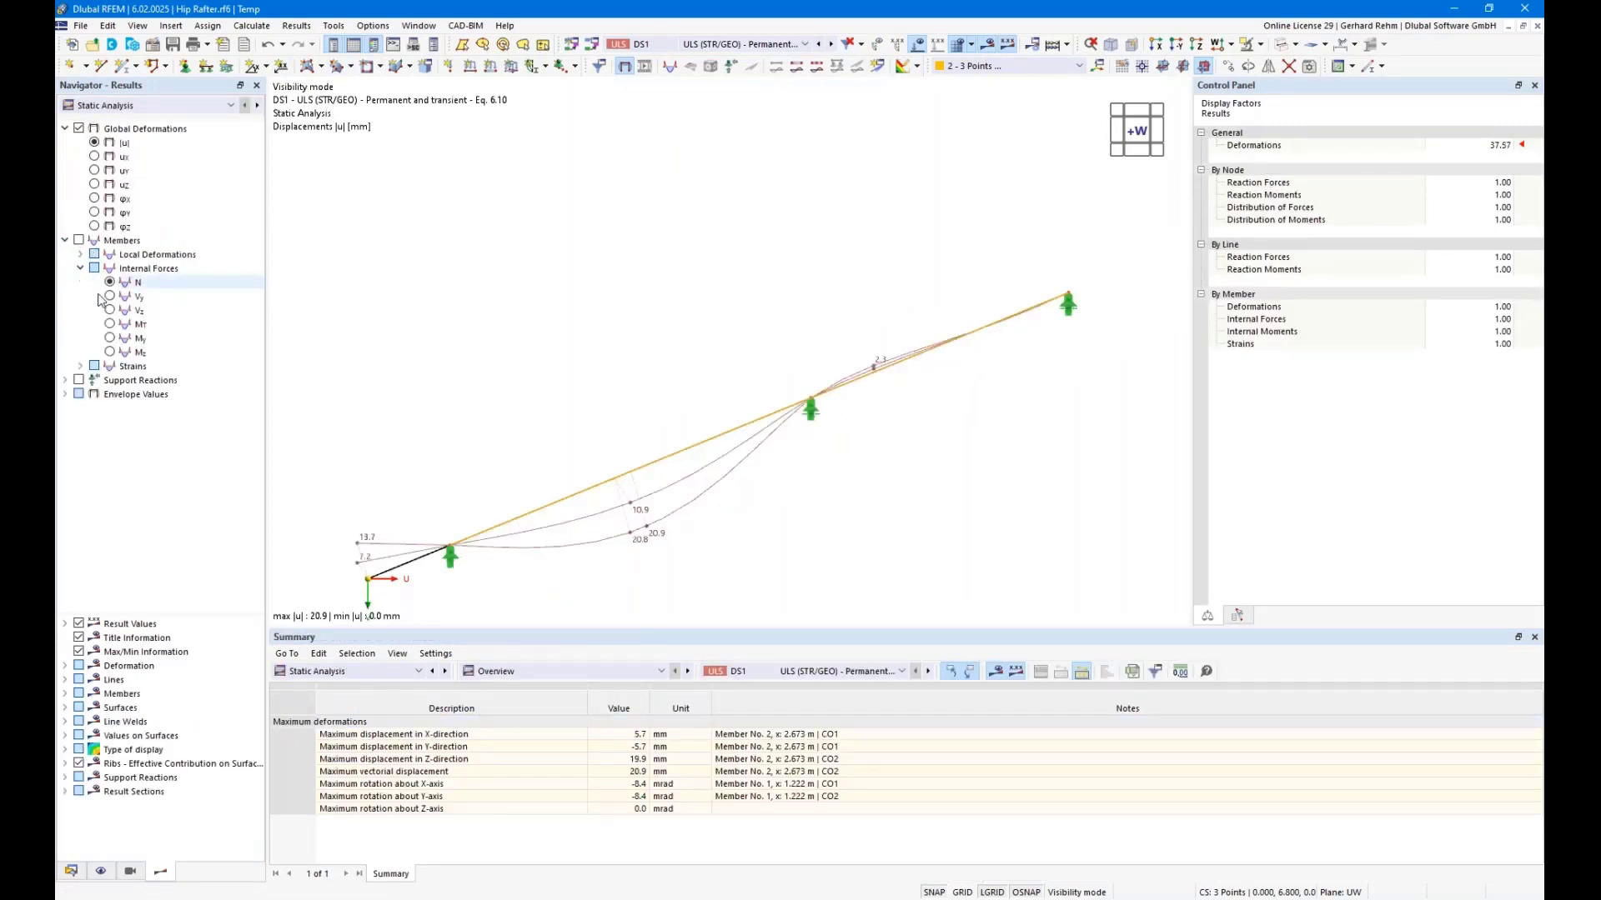
pyautogui.click(110, 338)
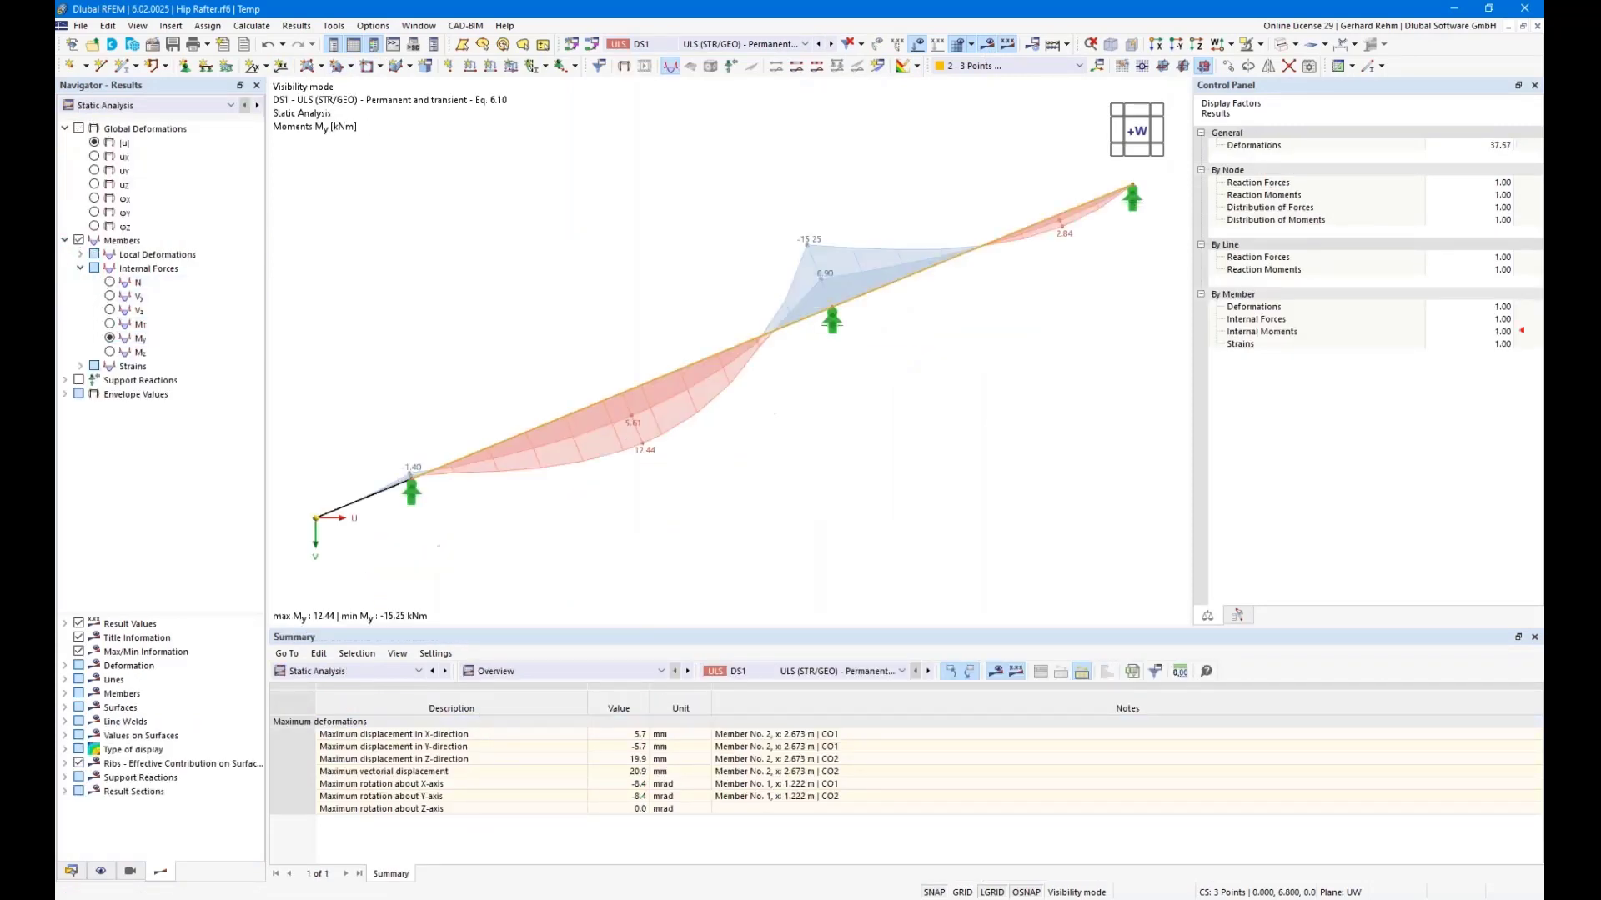
# Save the current moment diagram display as a user-defined view called "03 Internal Forces".
pyautogui.click(101, 871)
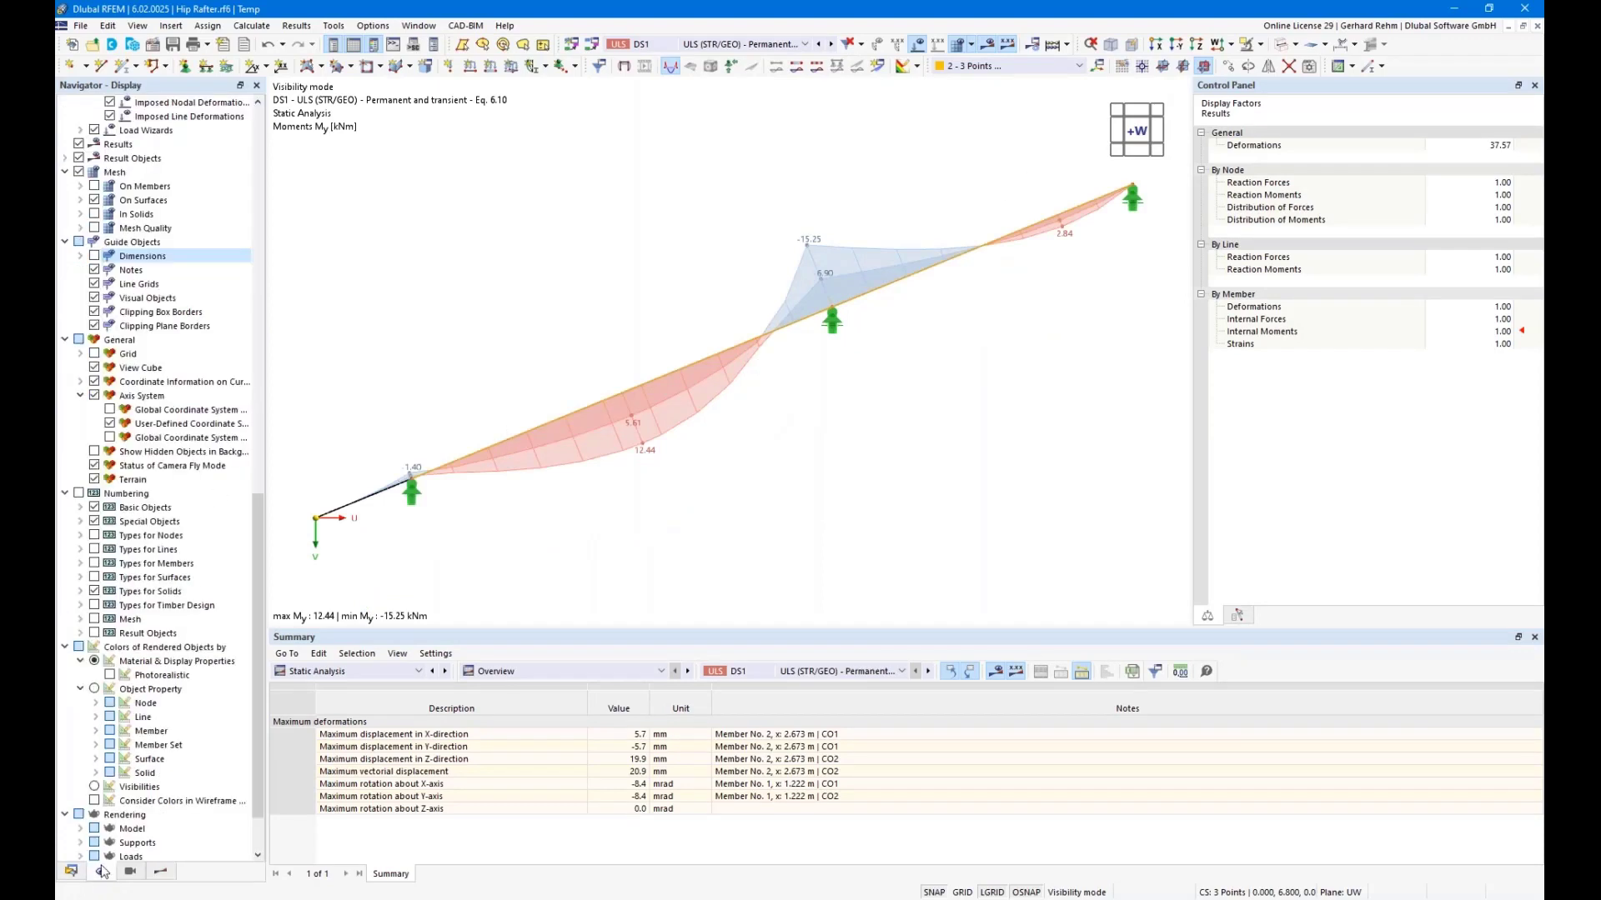
pyautogui.click(130, 871)
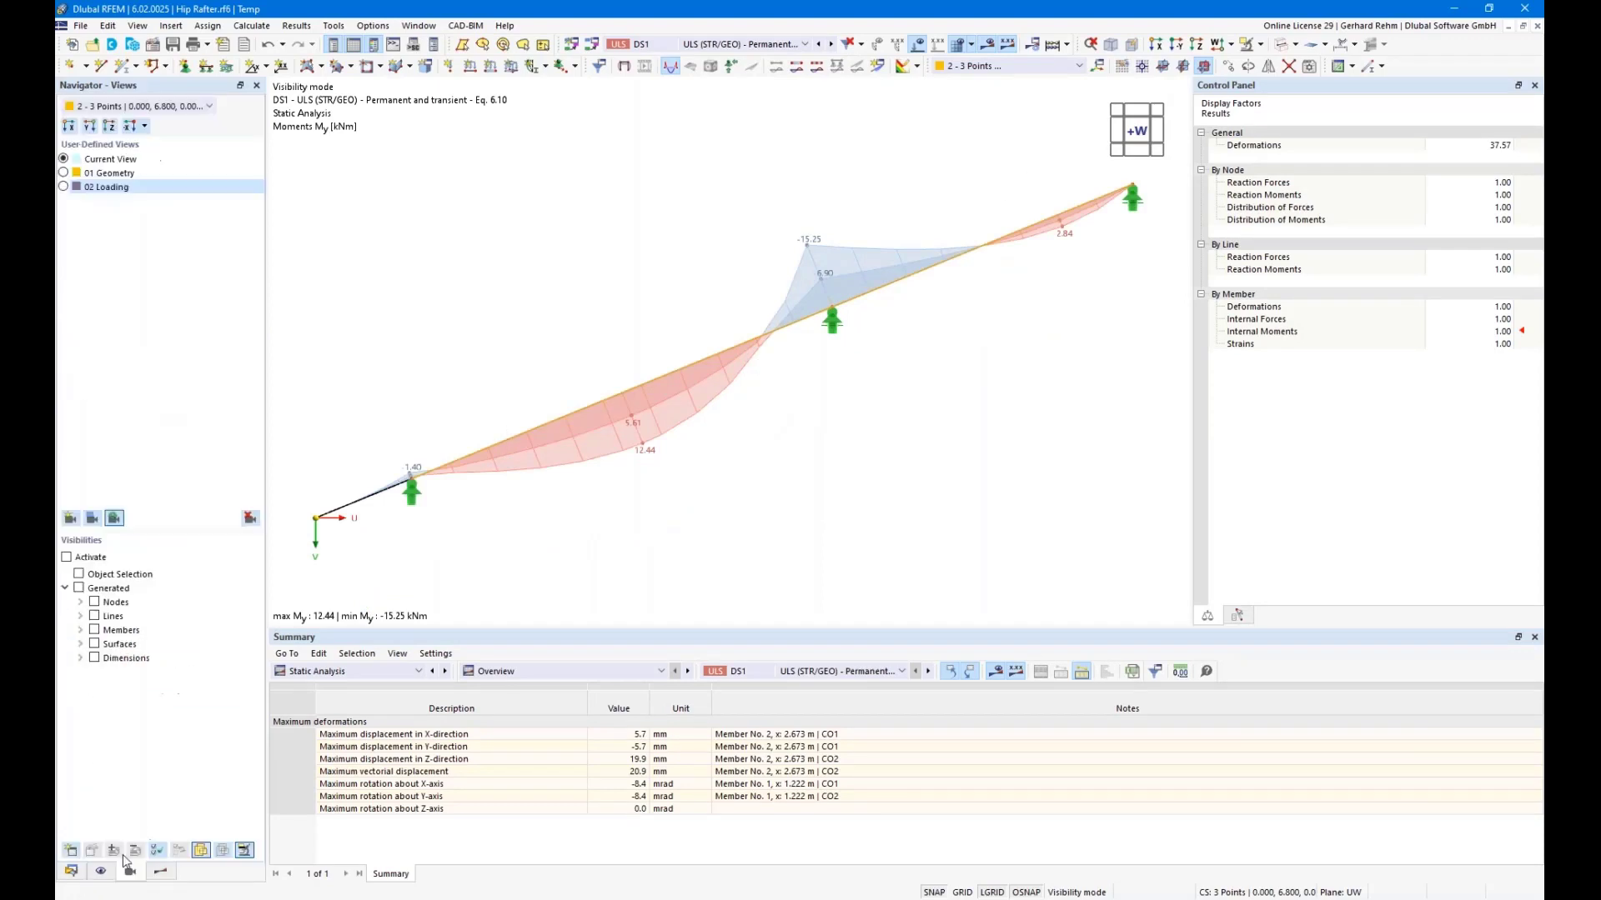
pyautogui.click(70, 519)
pyautogui.write('03 Internal Forces')
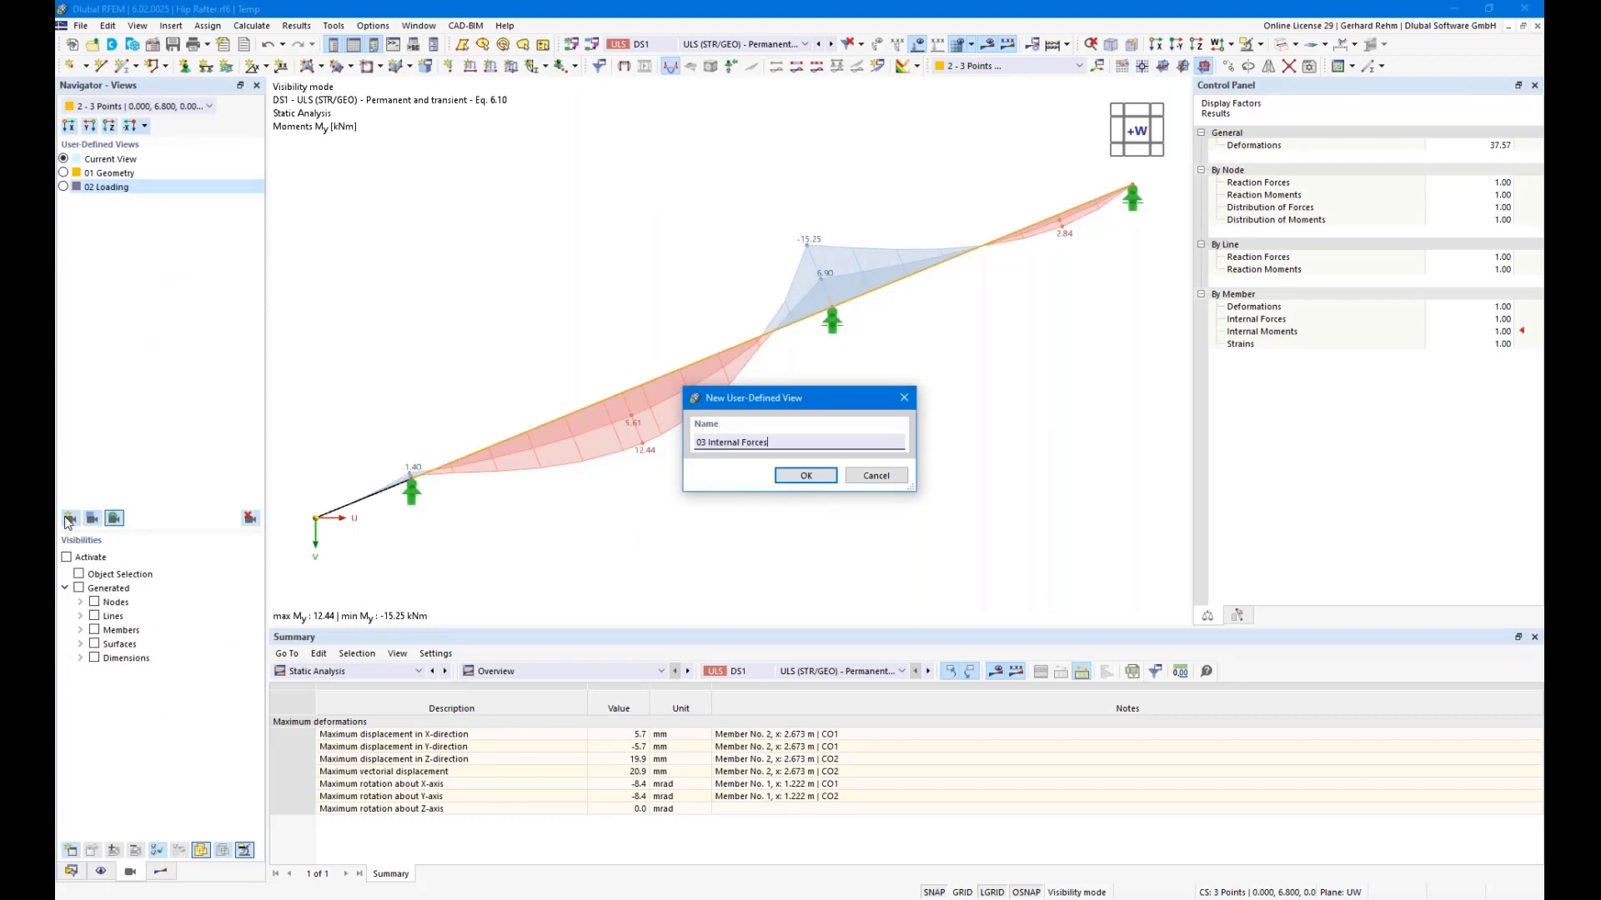
pyautogui.press('Return')
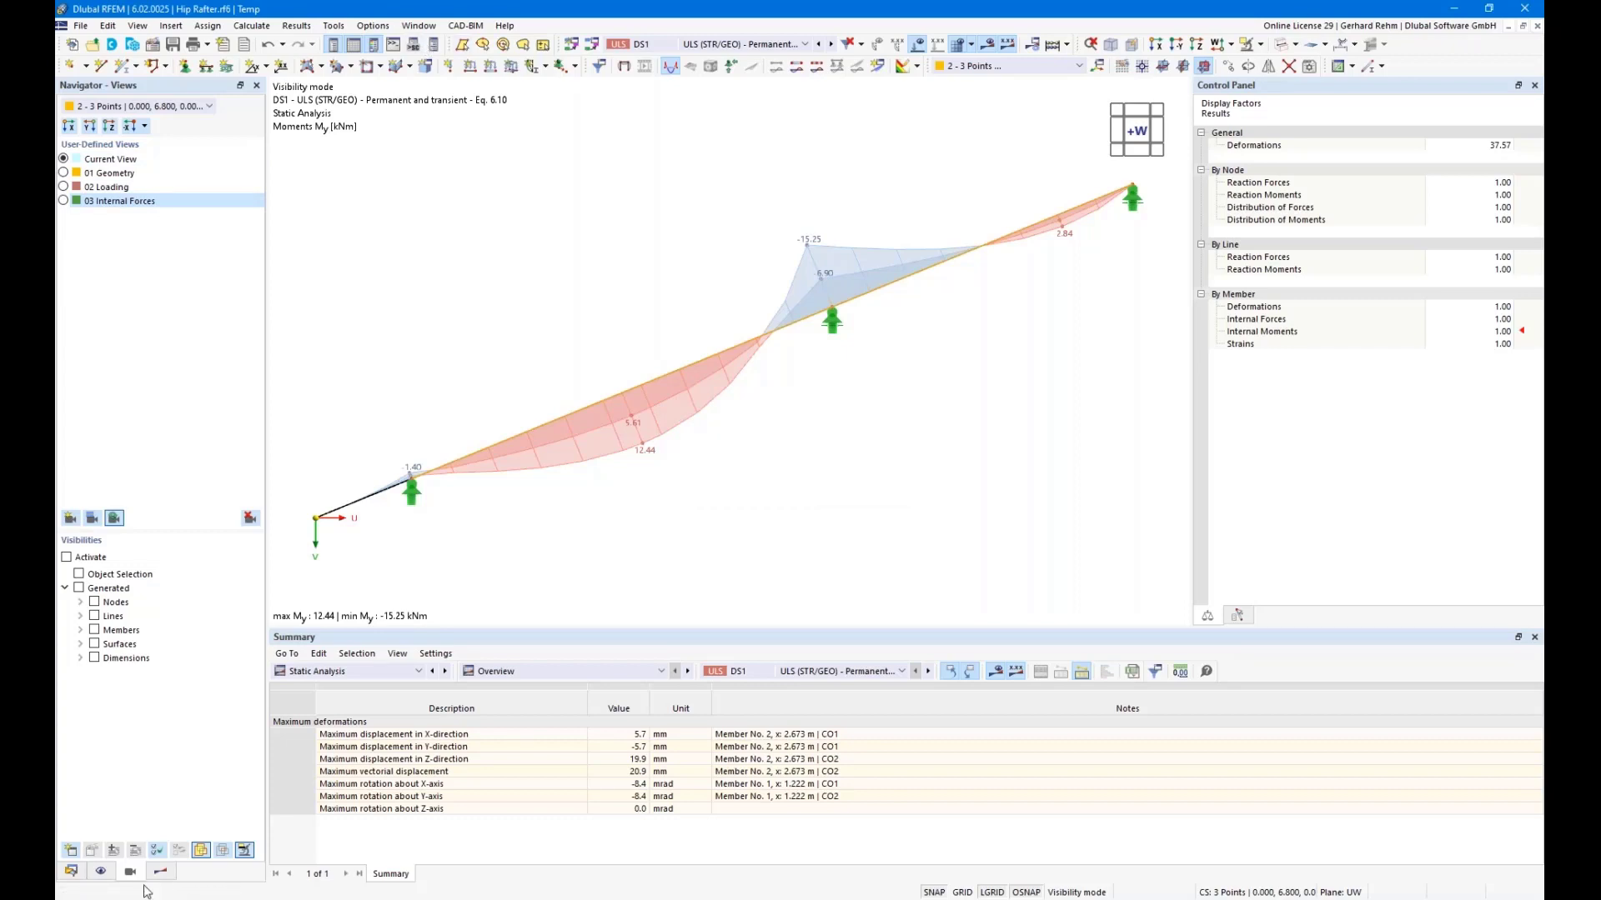
# Display the Timber Design check ratios on the hip rafter and save them as the user-defined view "04 Design Ratio".
pyautogui.click(161, 872)
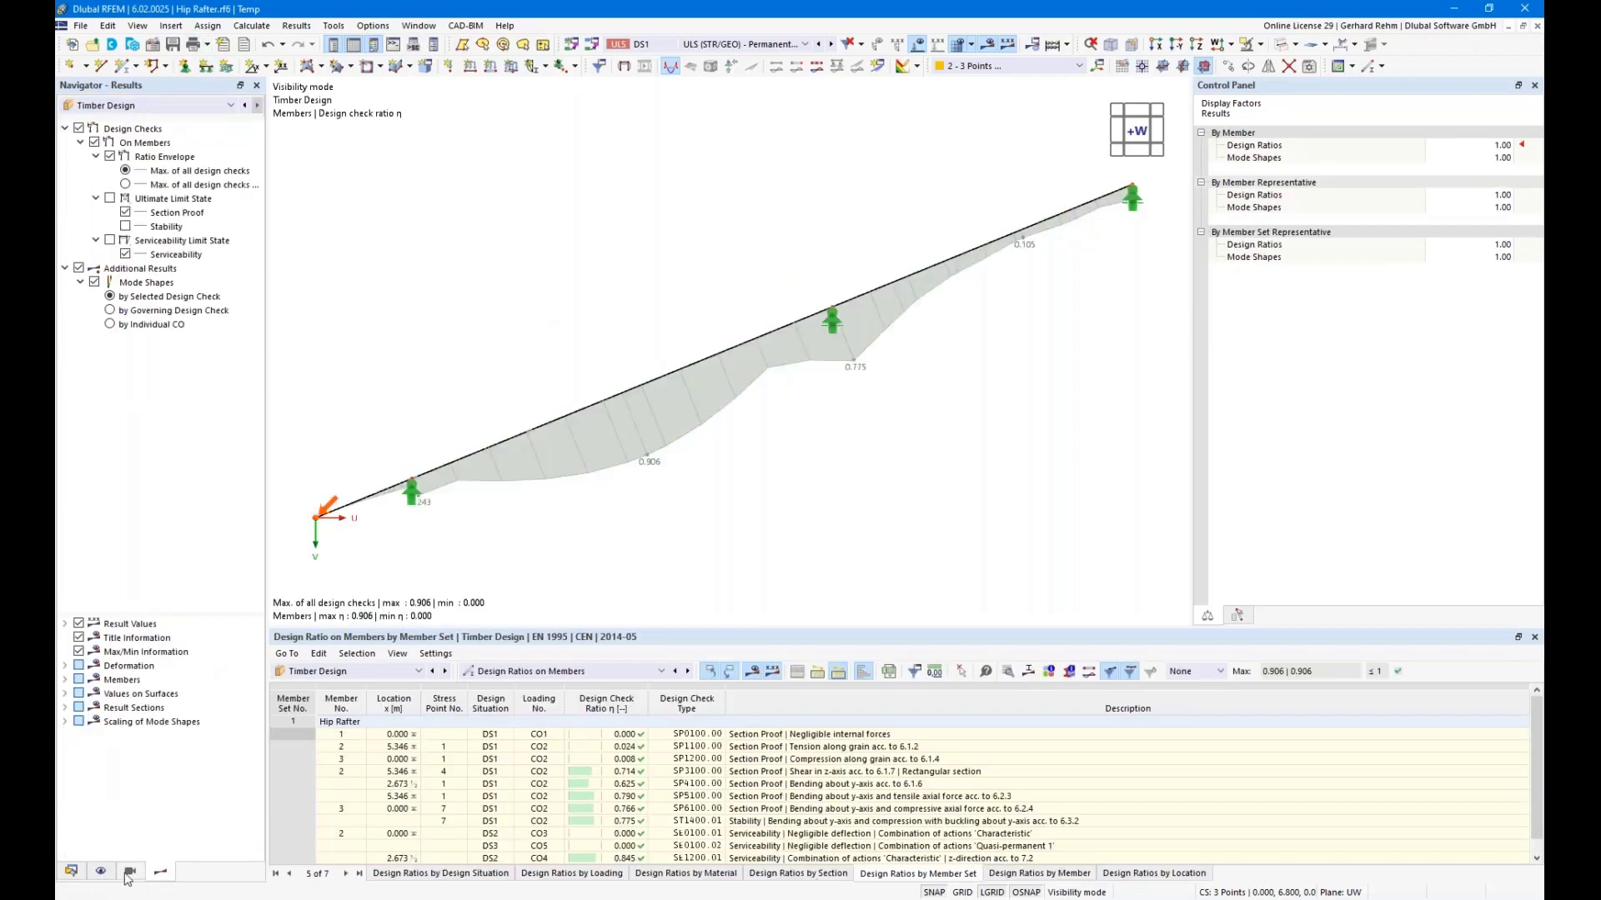
pyautogui.click(130, 872)
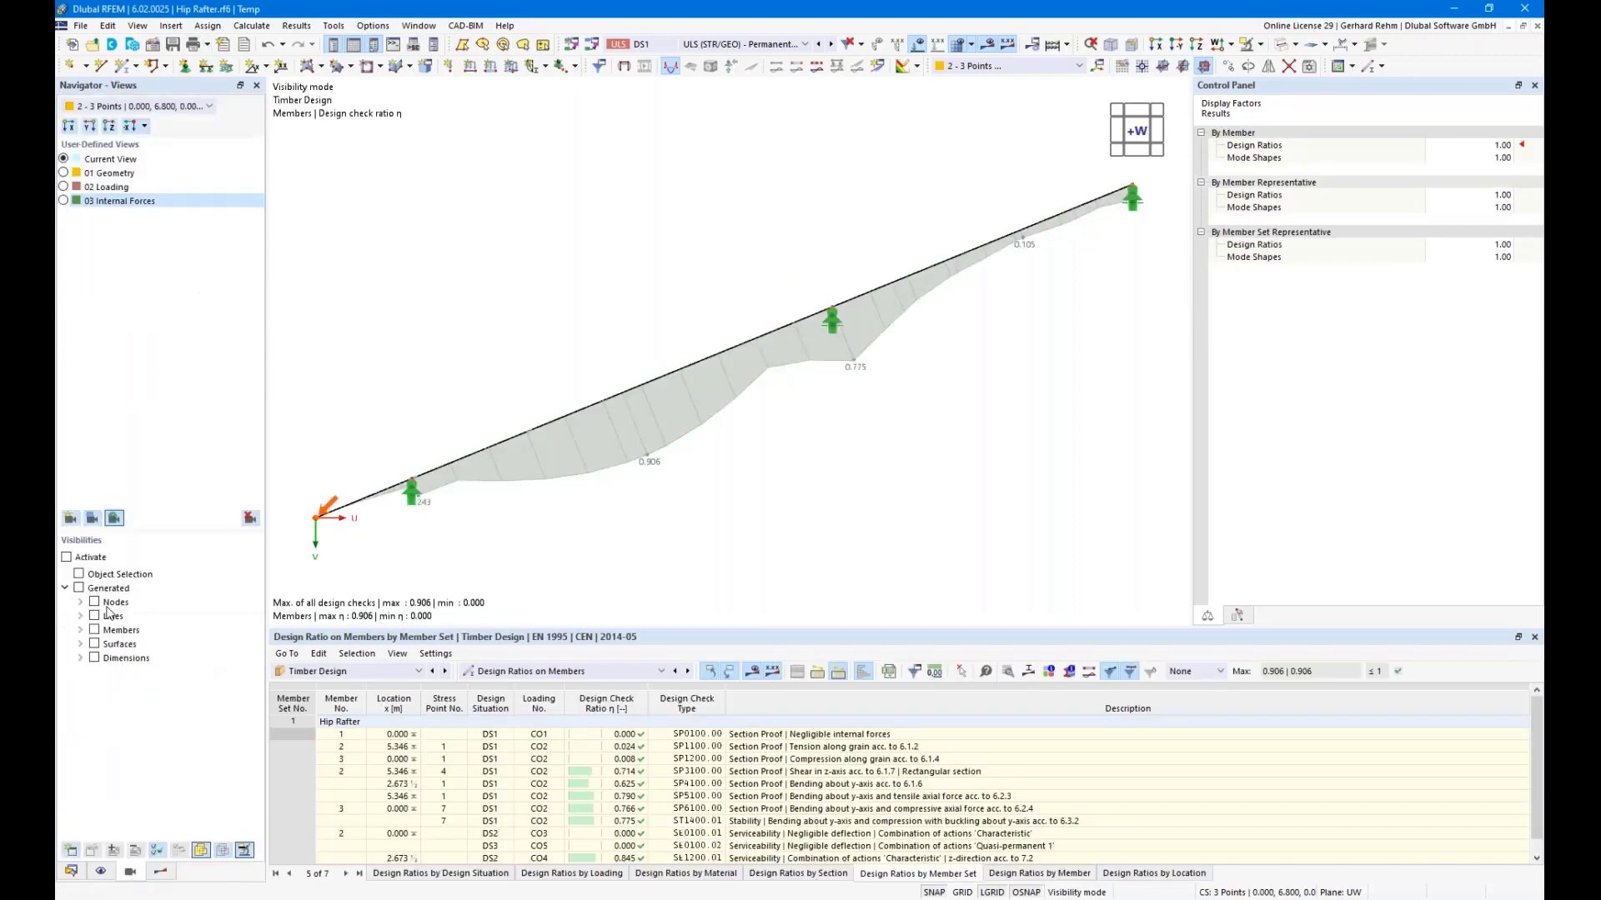
pyautogui.click(73, 518)
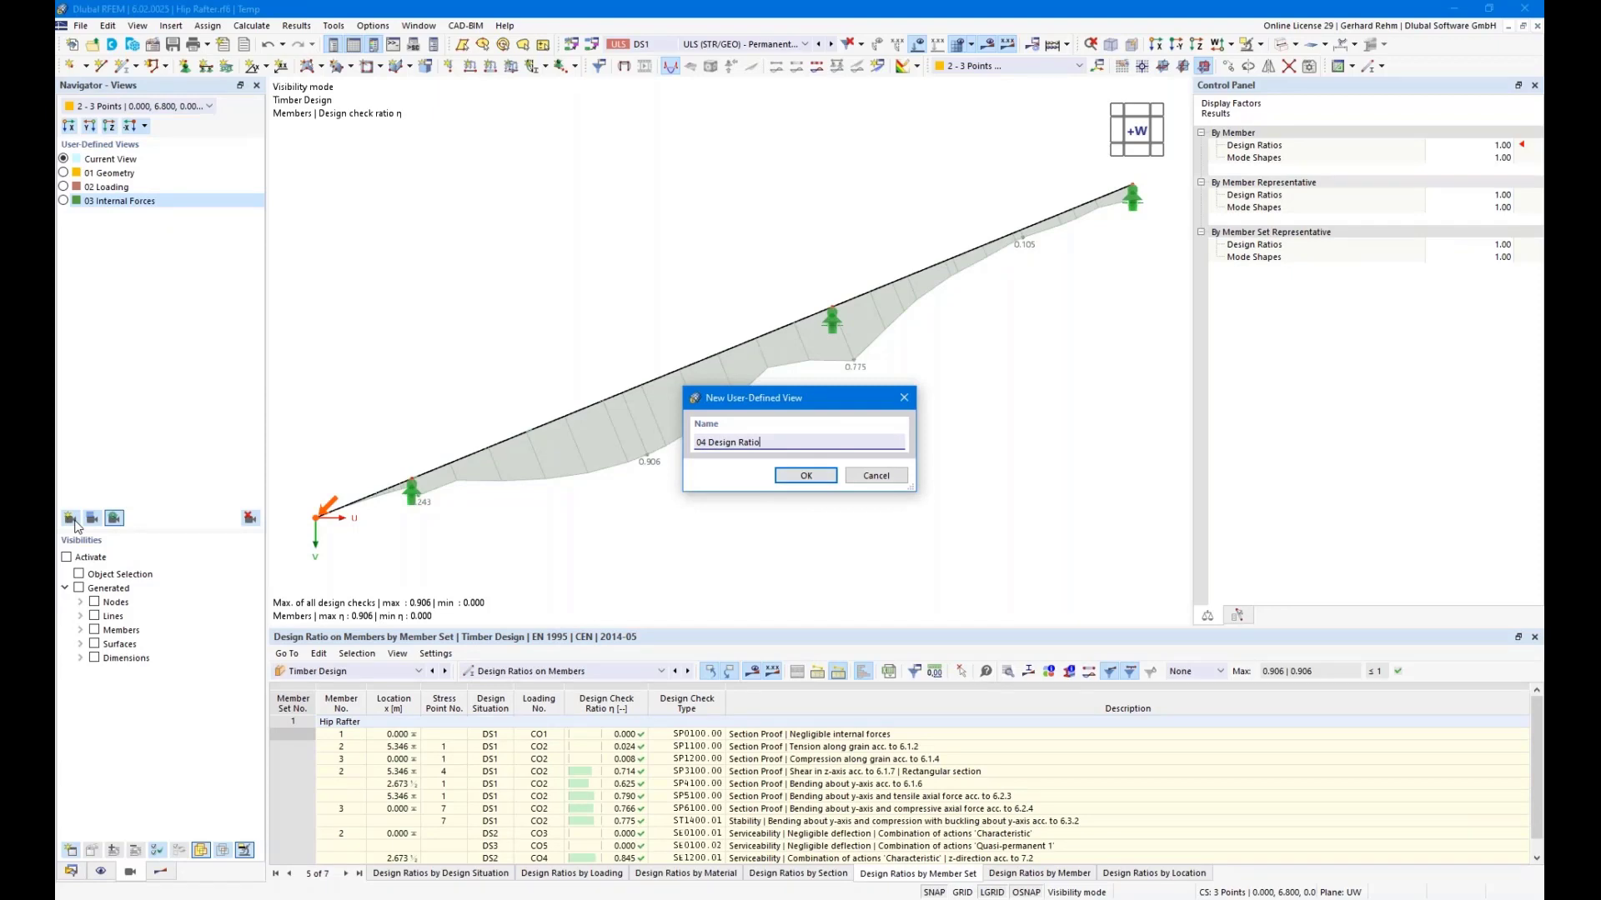
pyautogui.press('Return')
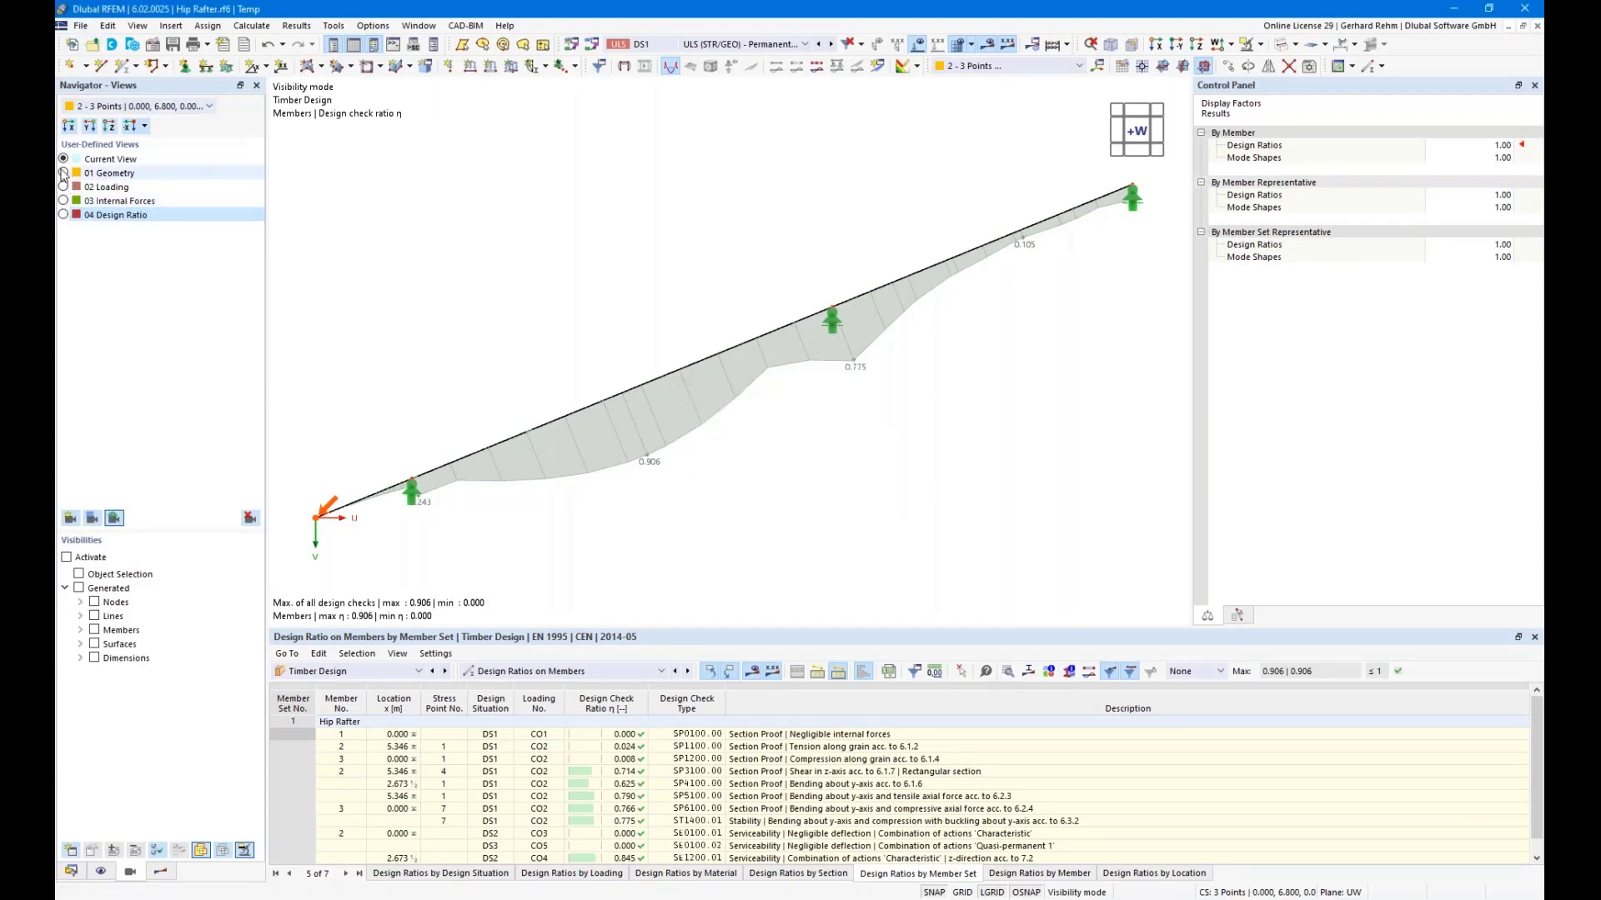
# Show the whole roof model in an oblique 3D view outside visibility mode, with load case LC1 Self-weight displayed.
pyautogui.scroll(-1, 636, 302)
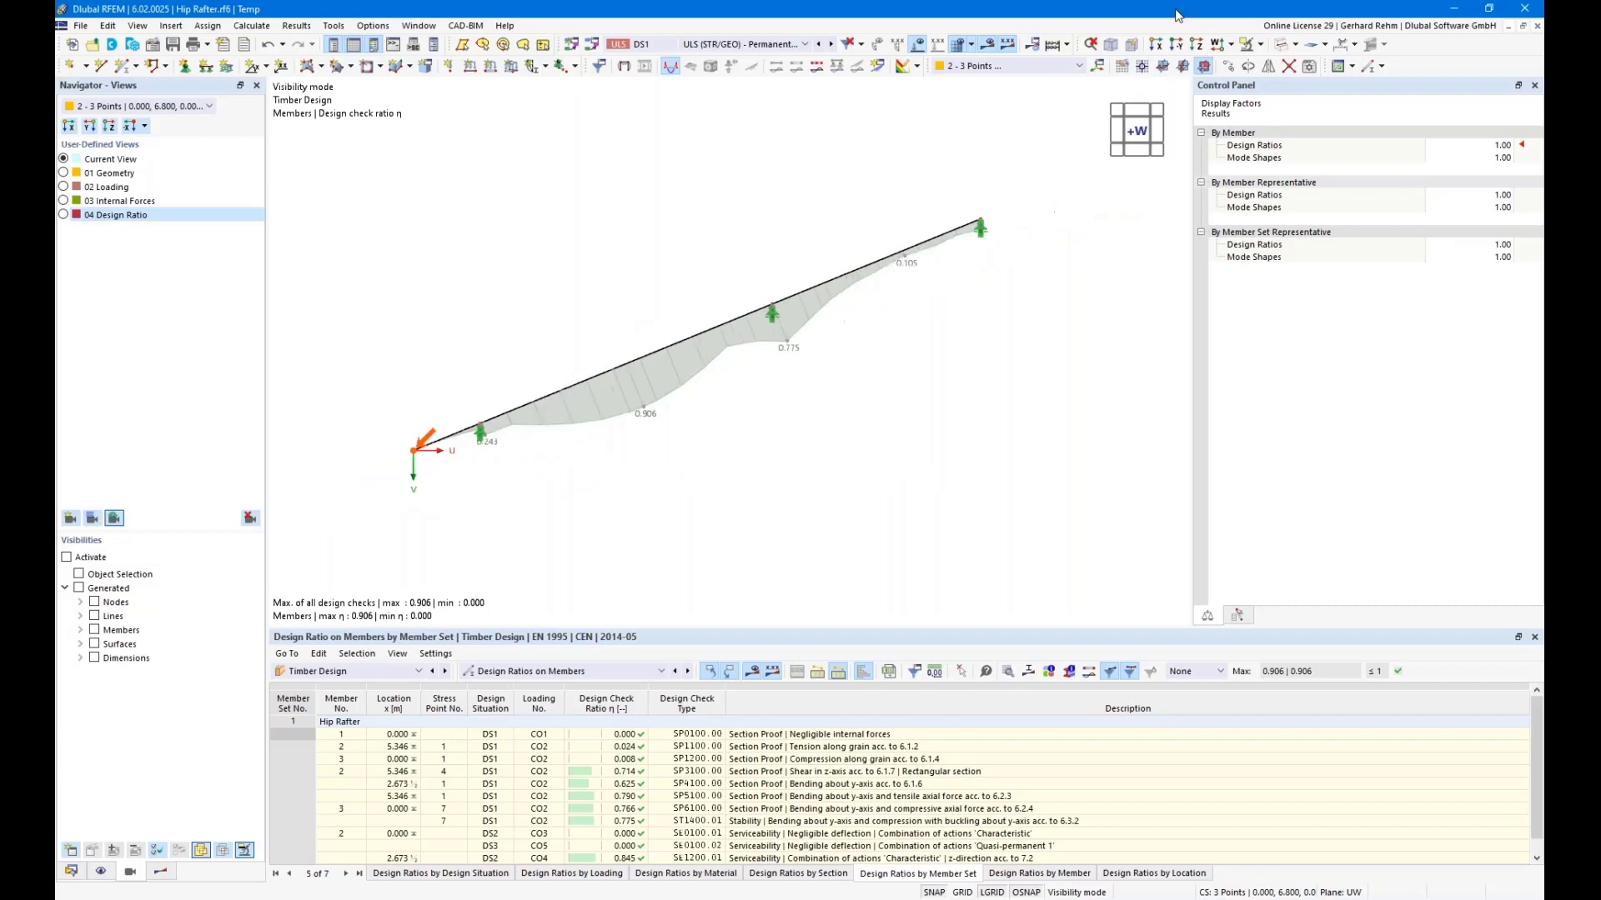
pyautogui.click(1260, 44)
pyautogui.click(1307, 146)
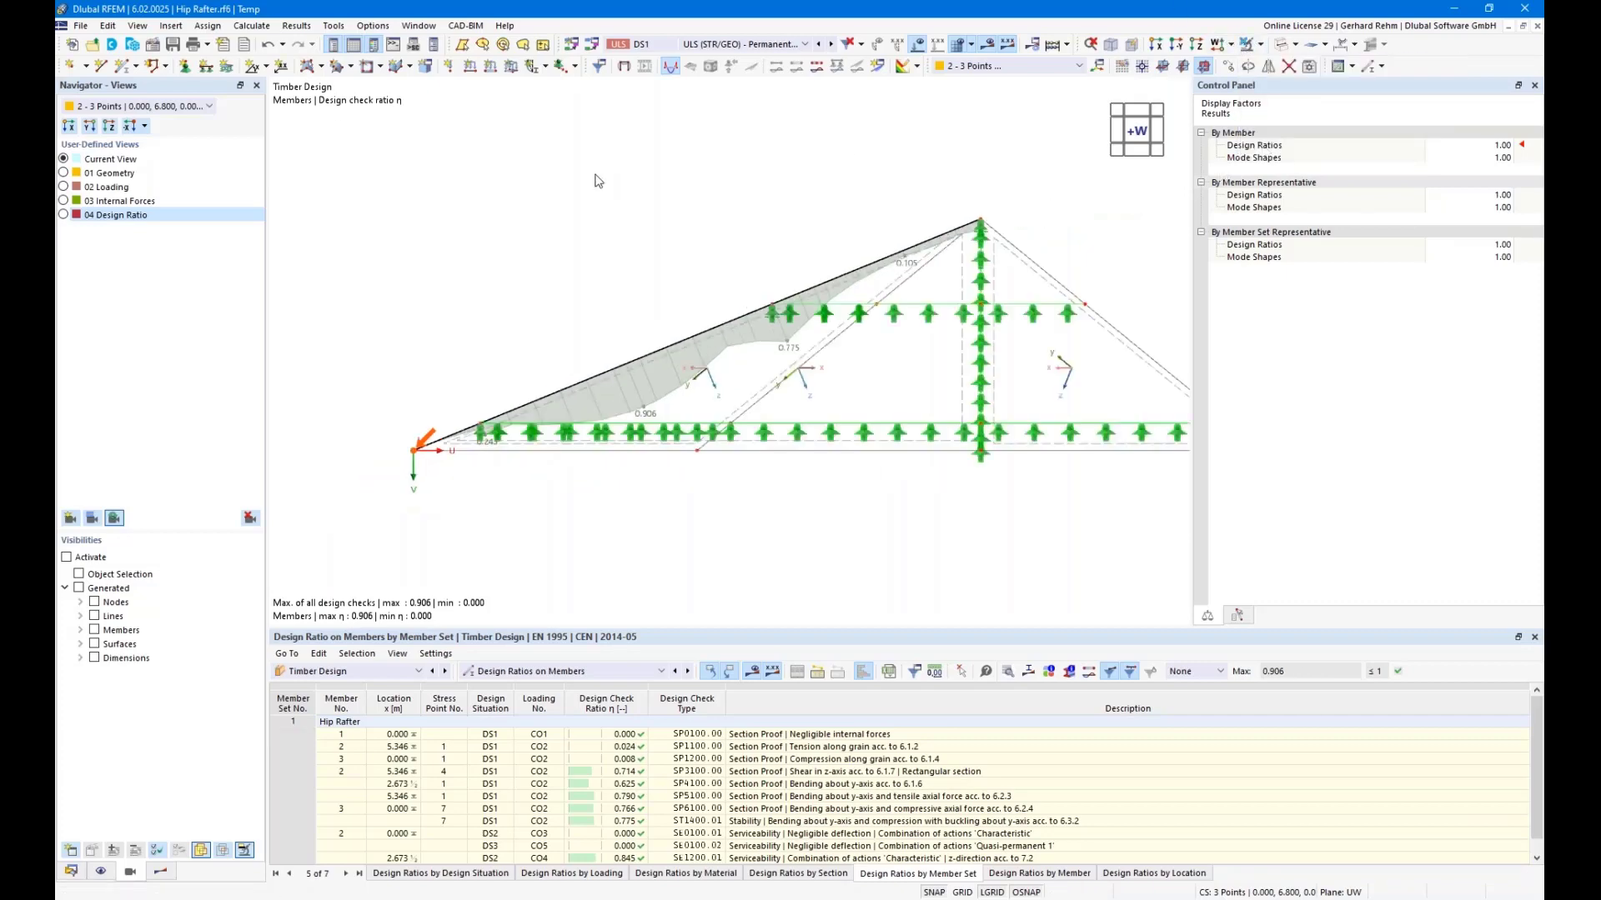
pyautogui.keyDown('ctrl'); pyautogui.moveTo(703, 243); pyautogui.dragTo(857, 248, button='middle'); pyautogui.keyUp('ctrl')
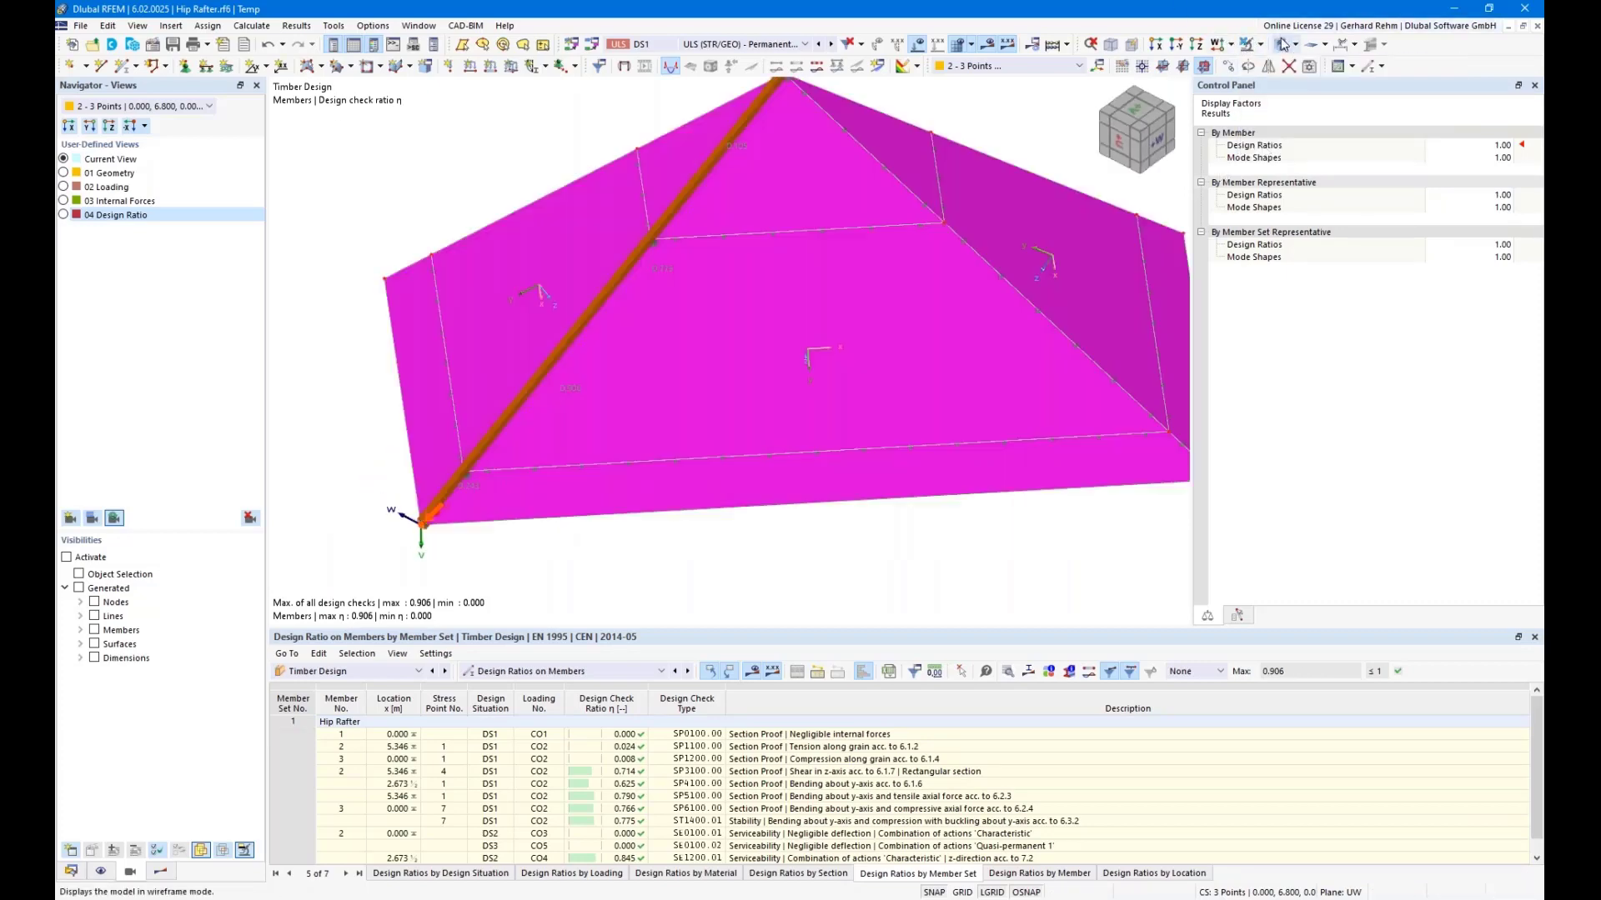
pyautogui.scroll(-1, 857, 242)
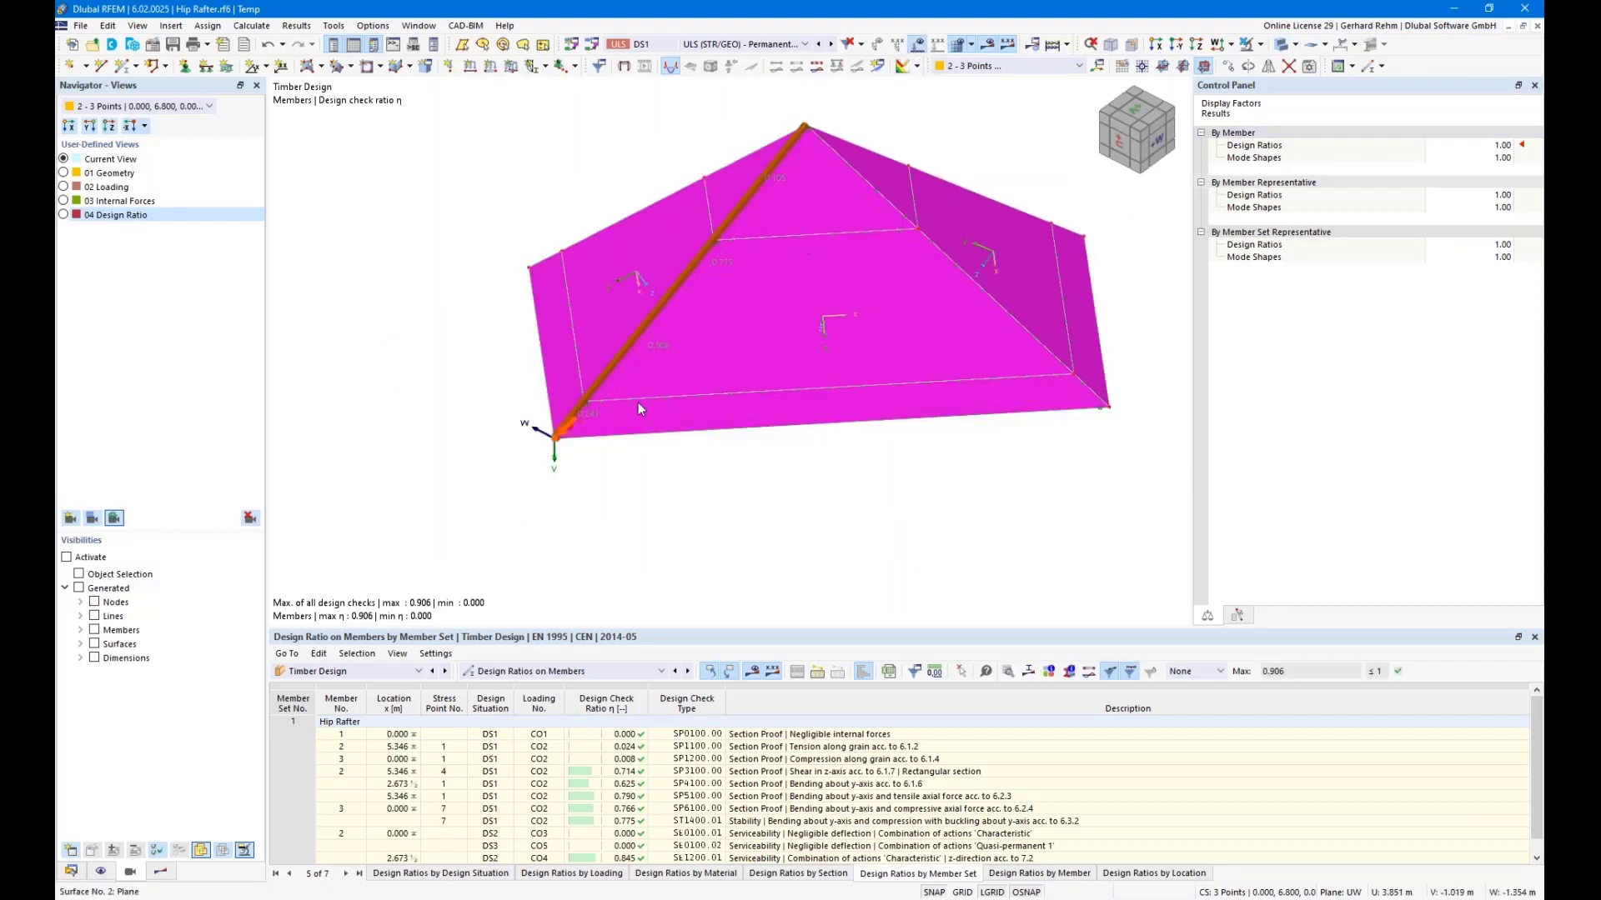
pyautogui.keyDown('ctrl'); pyautogui.moveTo(762, 492); pyautogui.dragTo(514, 386, button='middle'); pyautogui.keyUp('ctrl')
pyautogui.moveTo(515, 386); pyautogui.dragTo(748, 457, button='right')
pyautogui.click(721, 44)
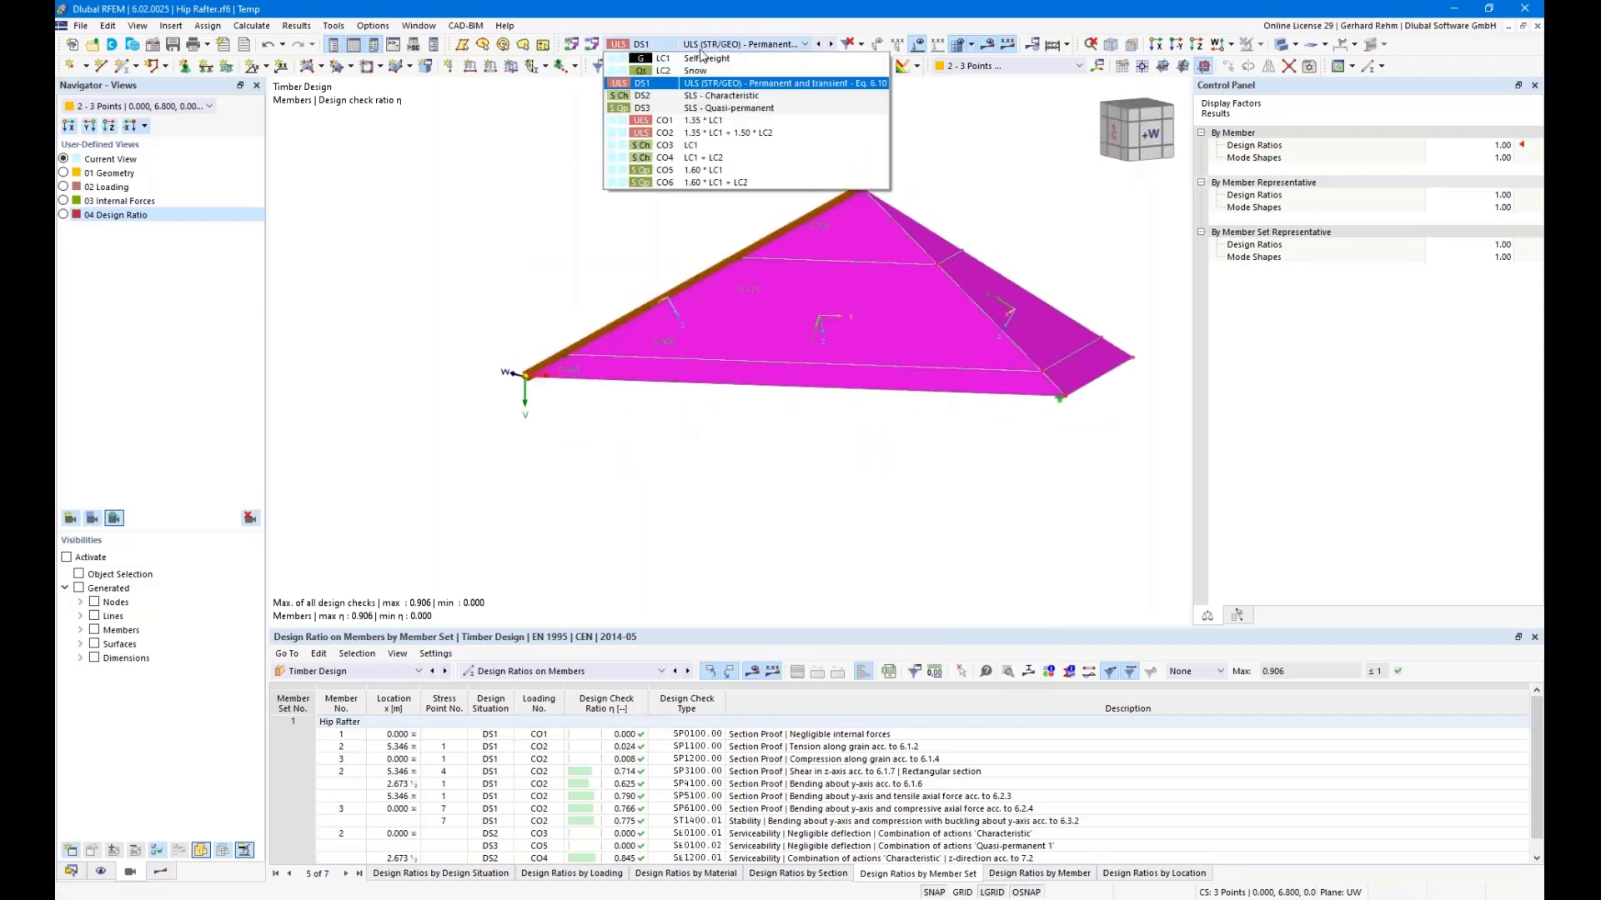
pyautogui.click(696, 60)
# Recall the saved views 01 Geometry, 02 Loading, 03 Internal Forces and 04 Design Ratio one after another.
pyautogui.click(130, 871)
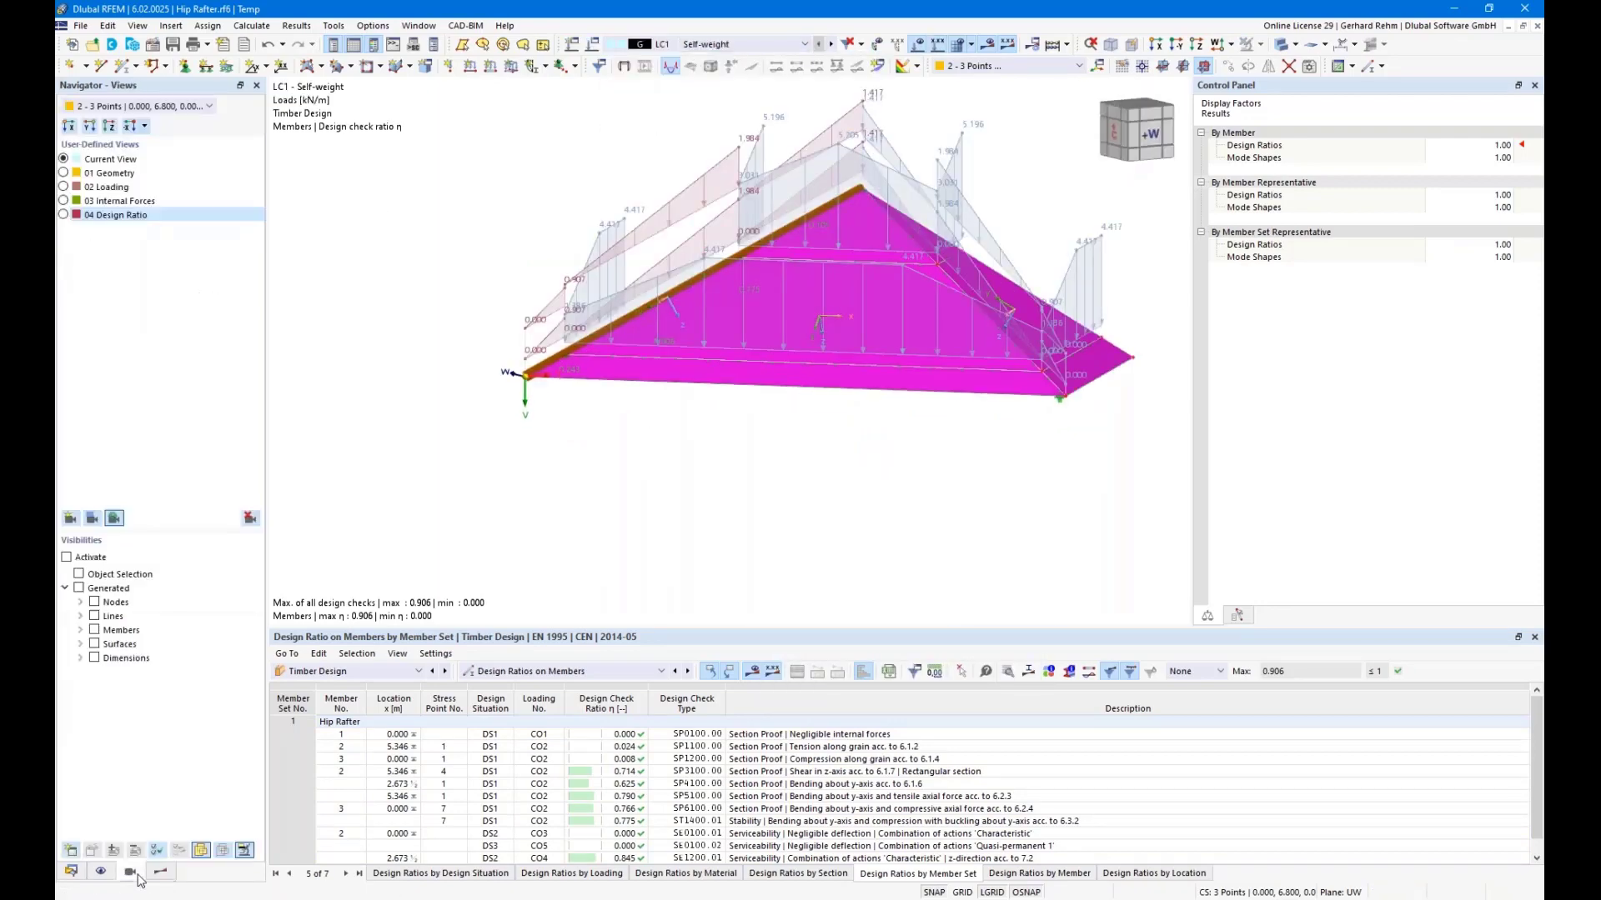
pyautogui.click(65, 175)
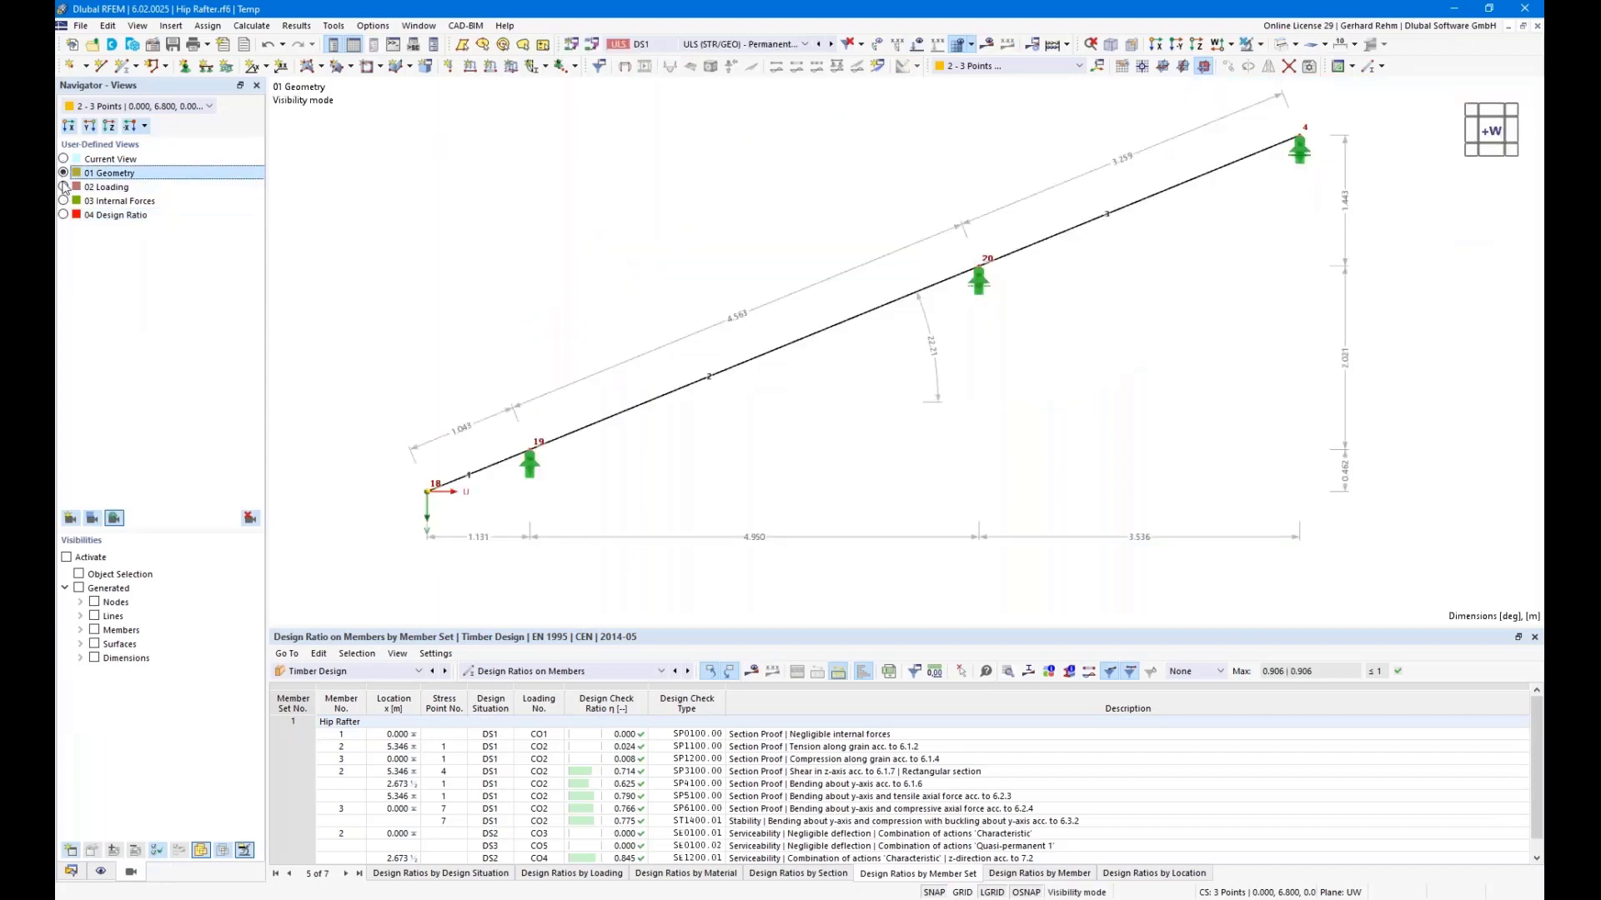
pyautogui.click(62, 187)
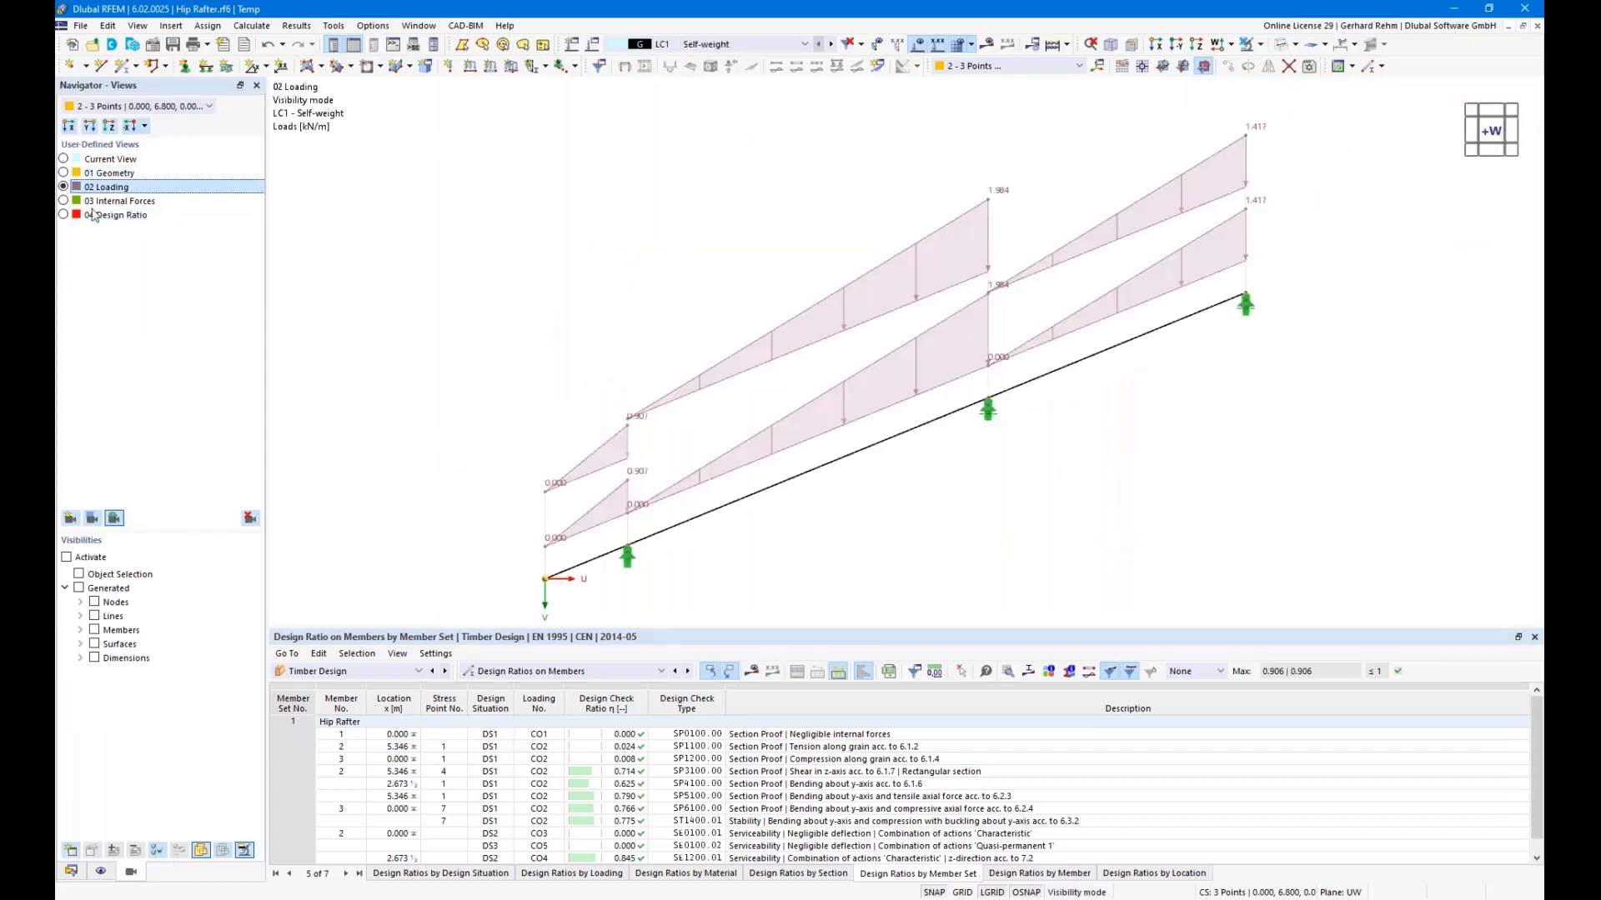
pyautogui.click(64, 201)
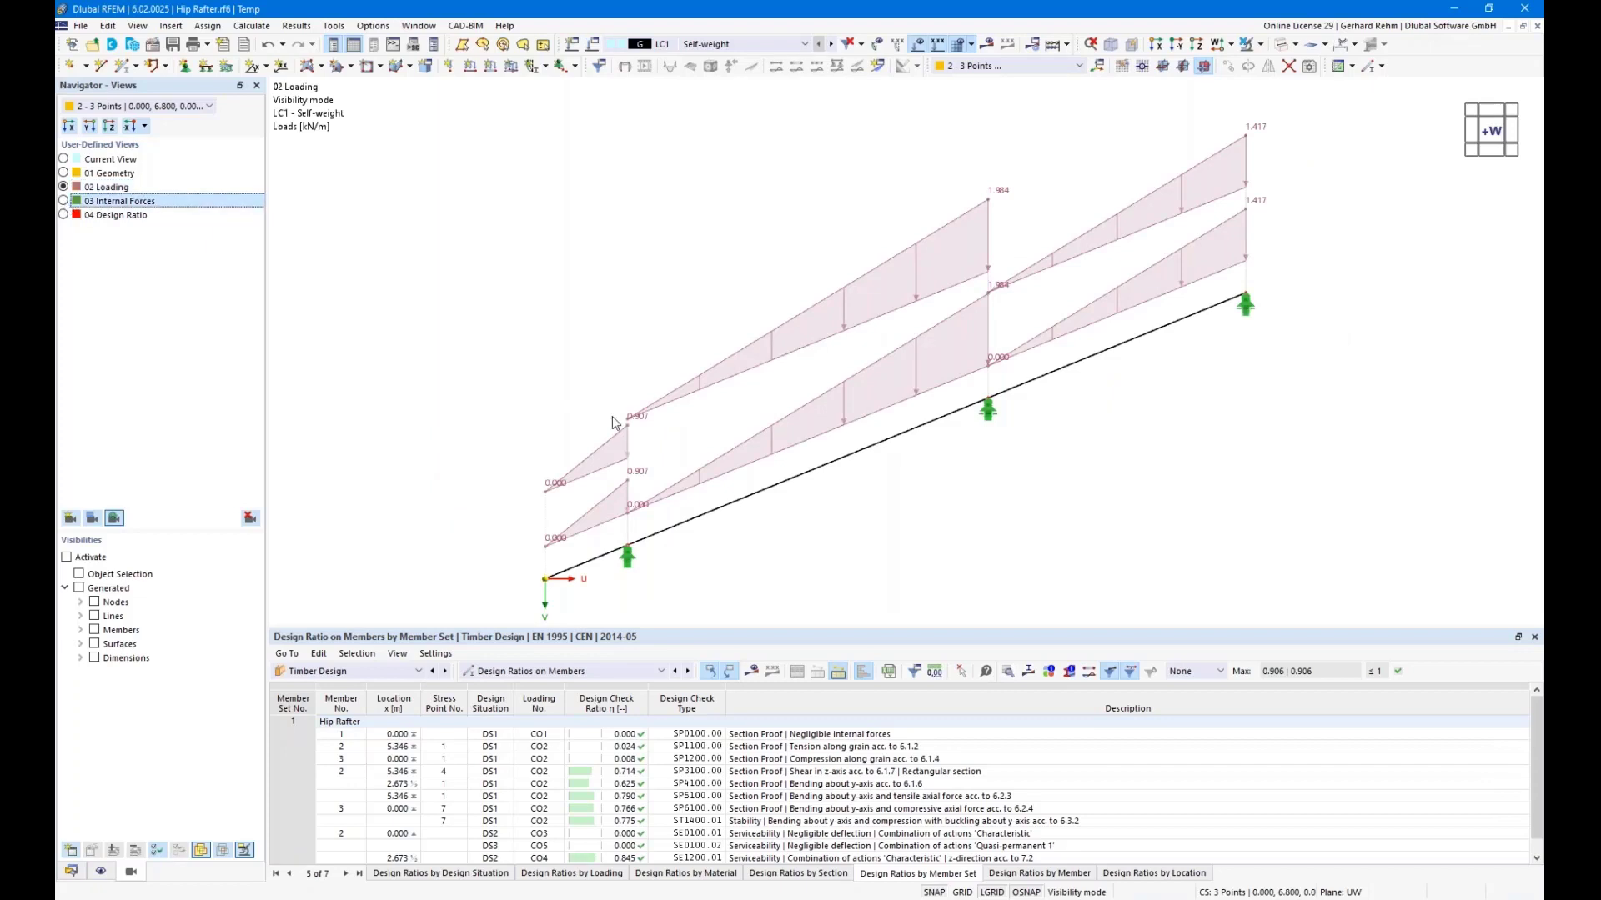
pyautogui.click(65, 215)
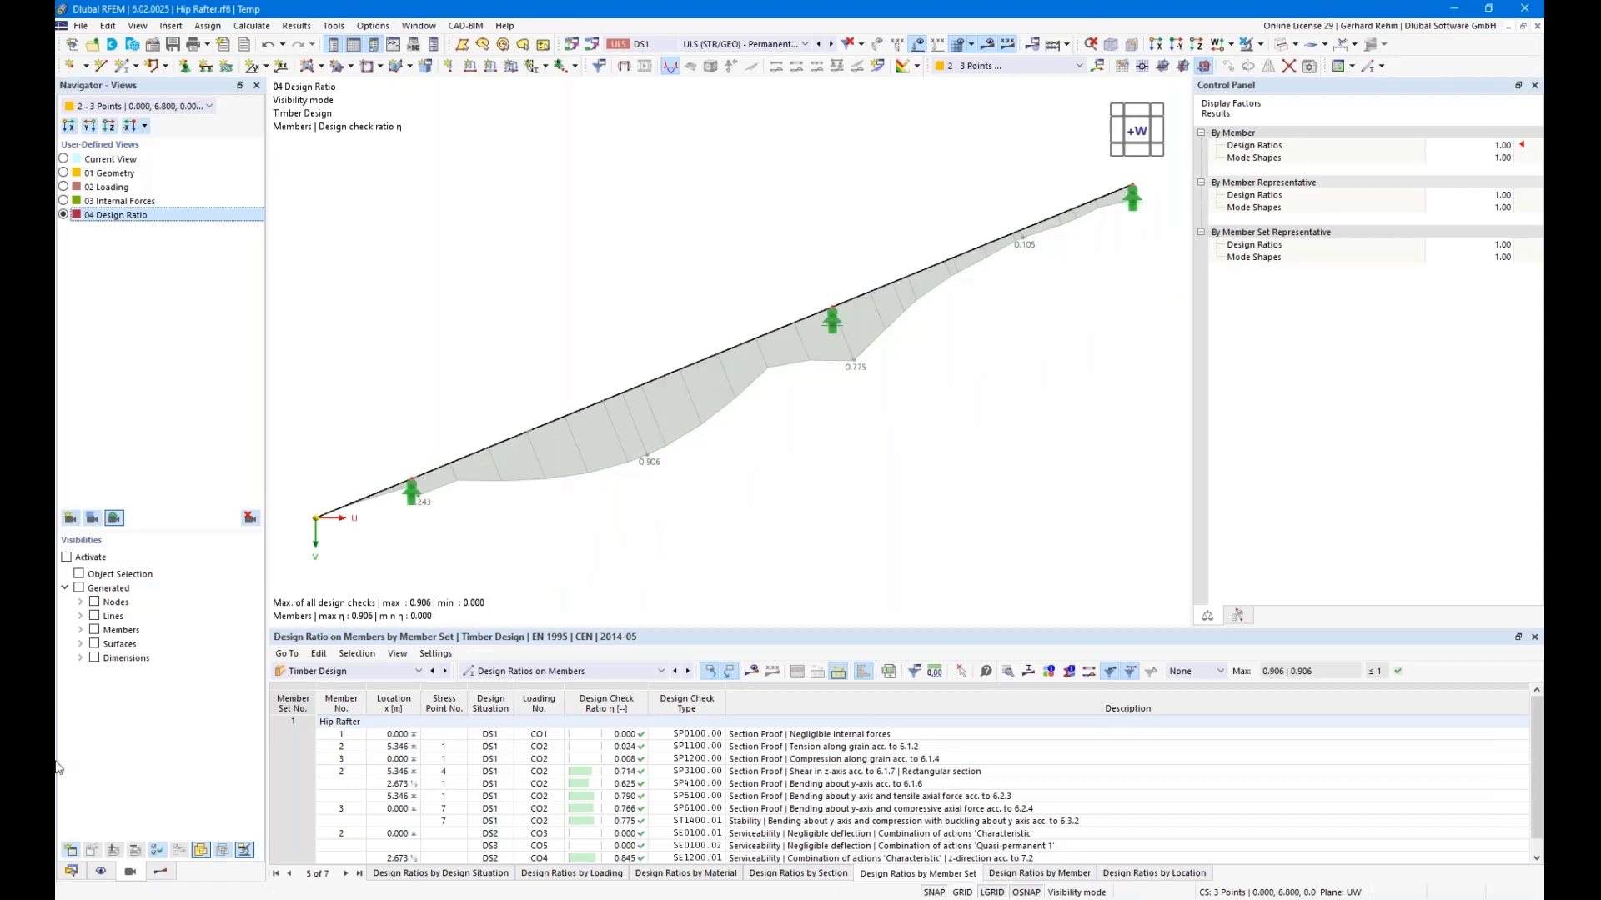
# Create a printout report with the preselected report items, then save and display it.
pyautogui.click(67, 872)
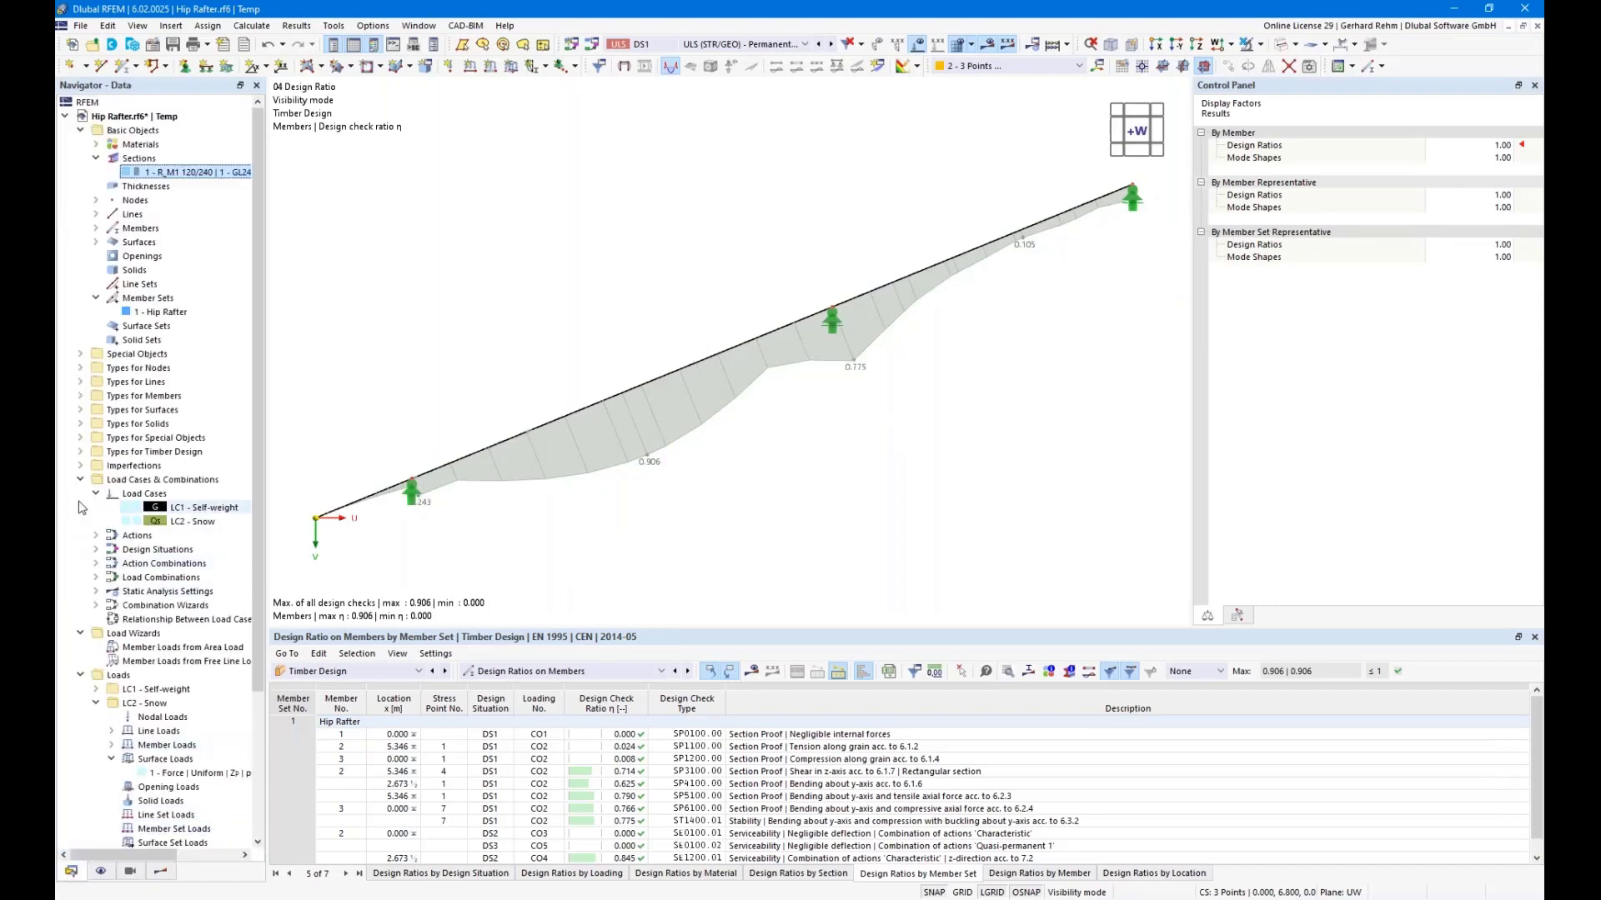
pyautogui.scroll(-4, 92, 708)
pyautogui.rightClick(118, 829)
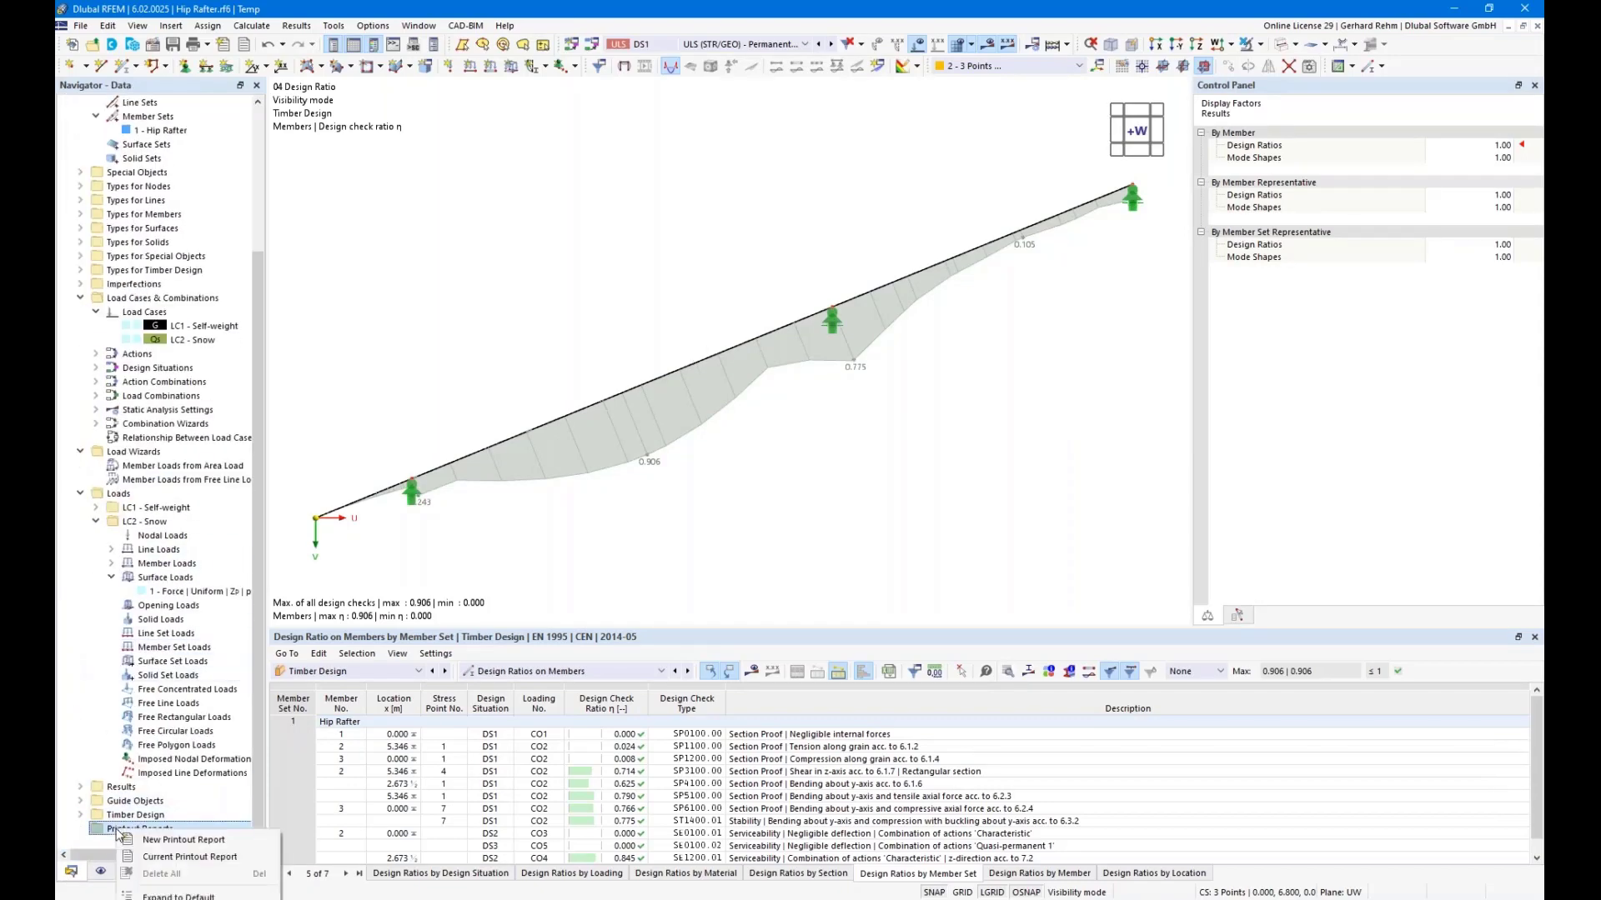
pyautogui.click(150, 857)
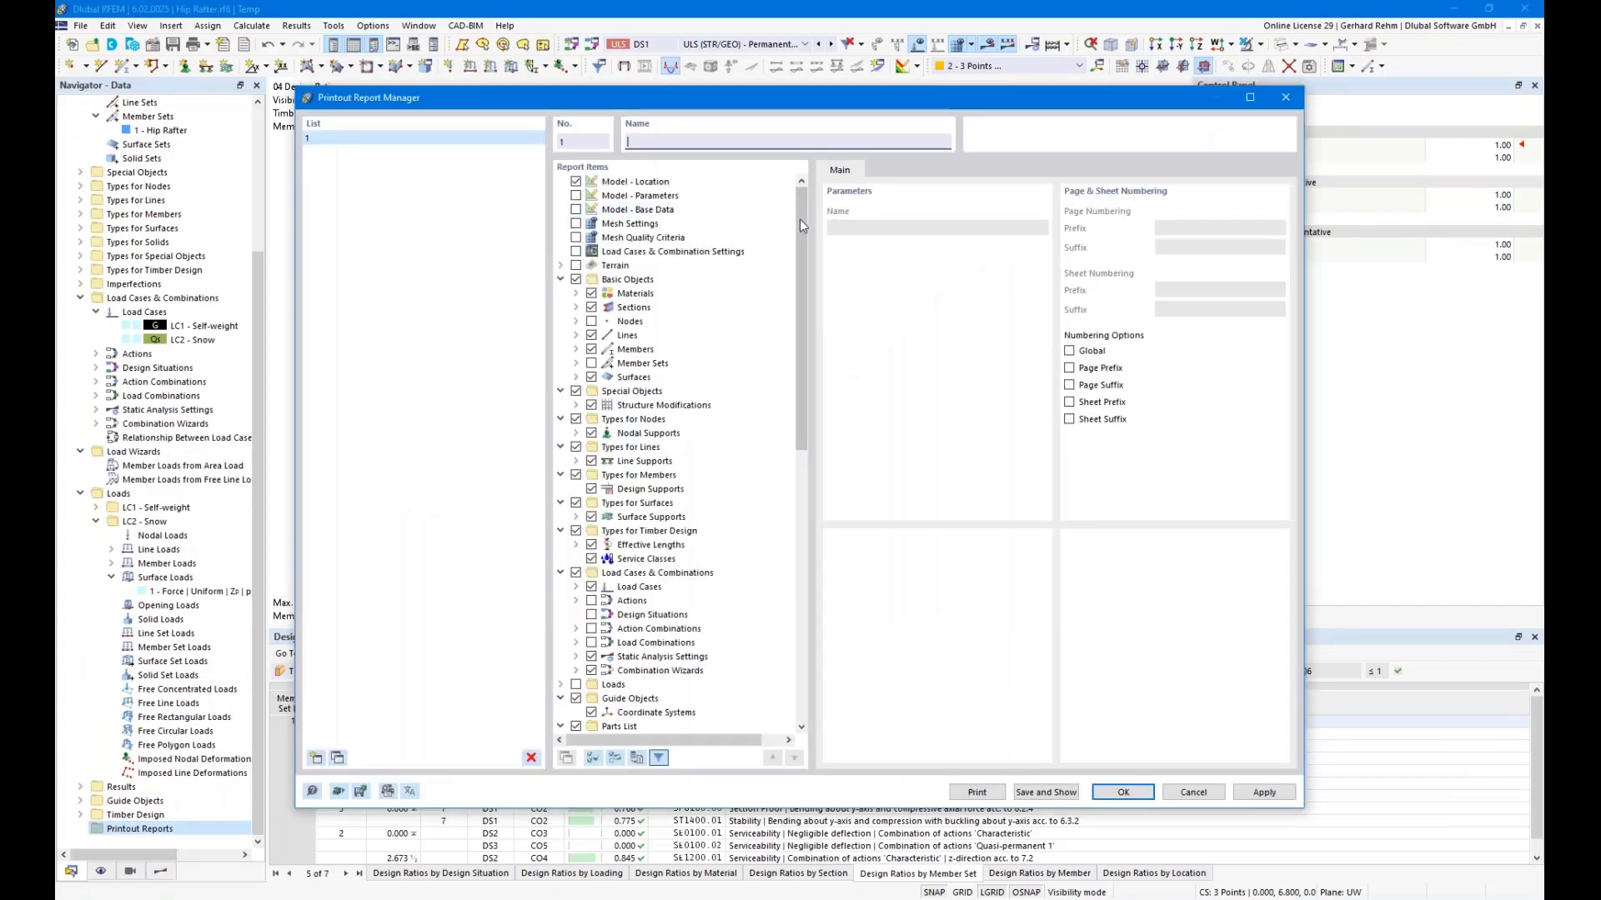
pyautogui.moveTo(800, 220); pyautogui.dragTo(755, 137)
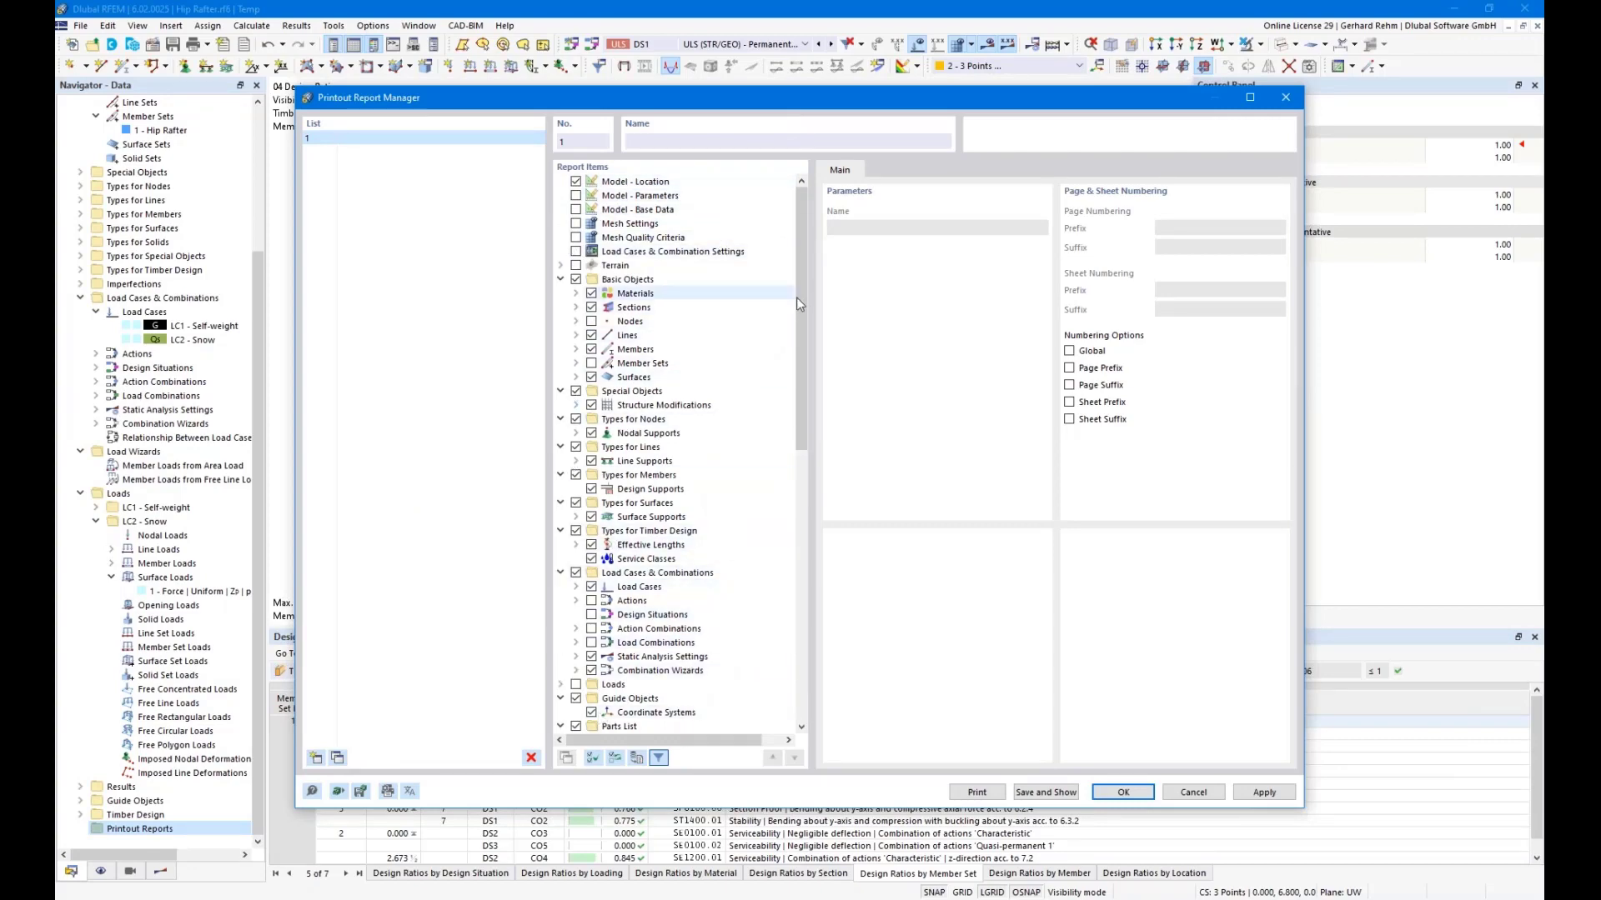
pyautogui.scroll(-2, 807, 377)
pyautogui.moveTo(805, 376); pyautogui.dragTo(797, 310)
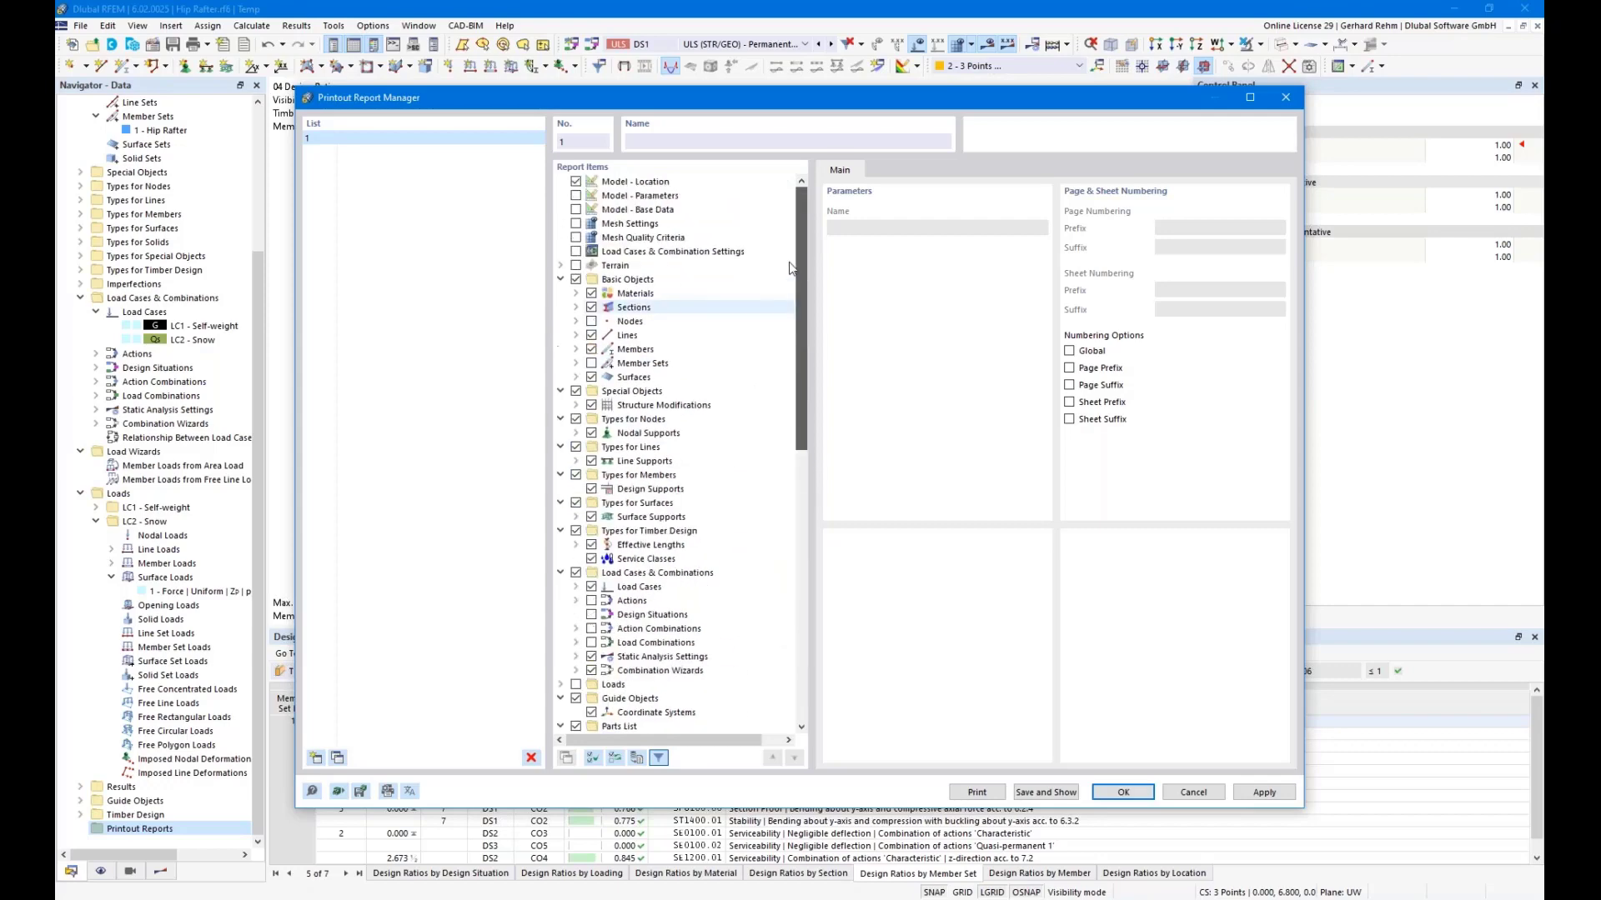
pyautogui.click(1048, 793)
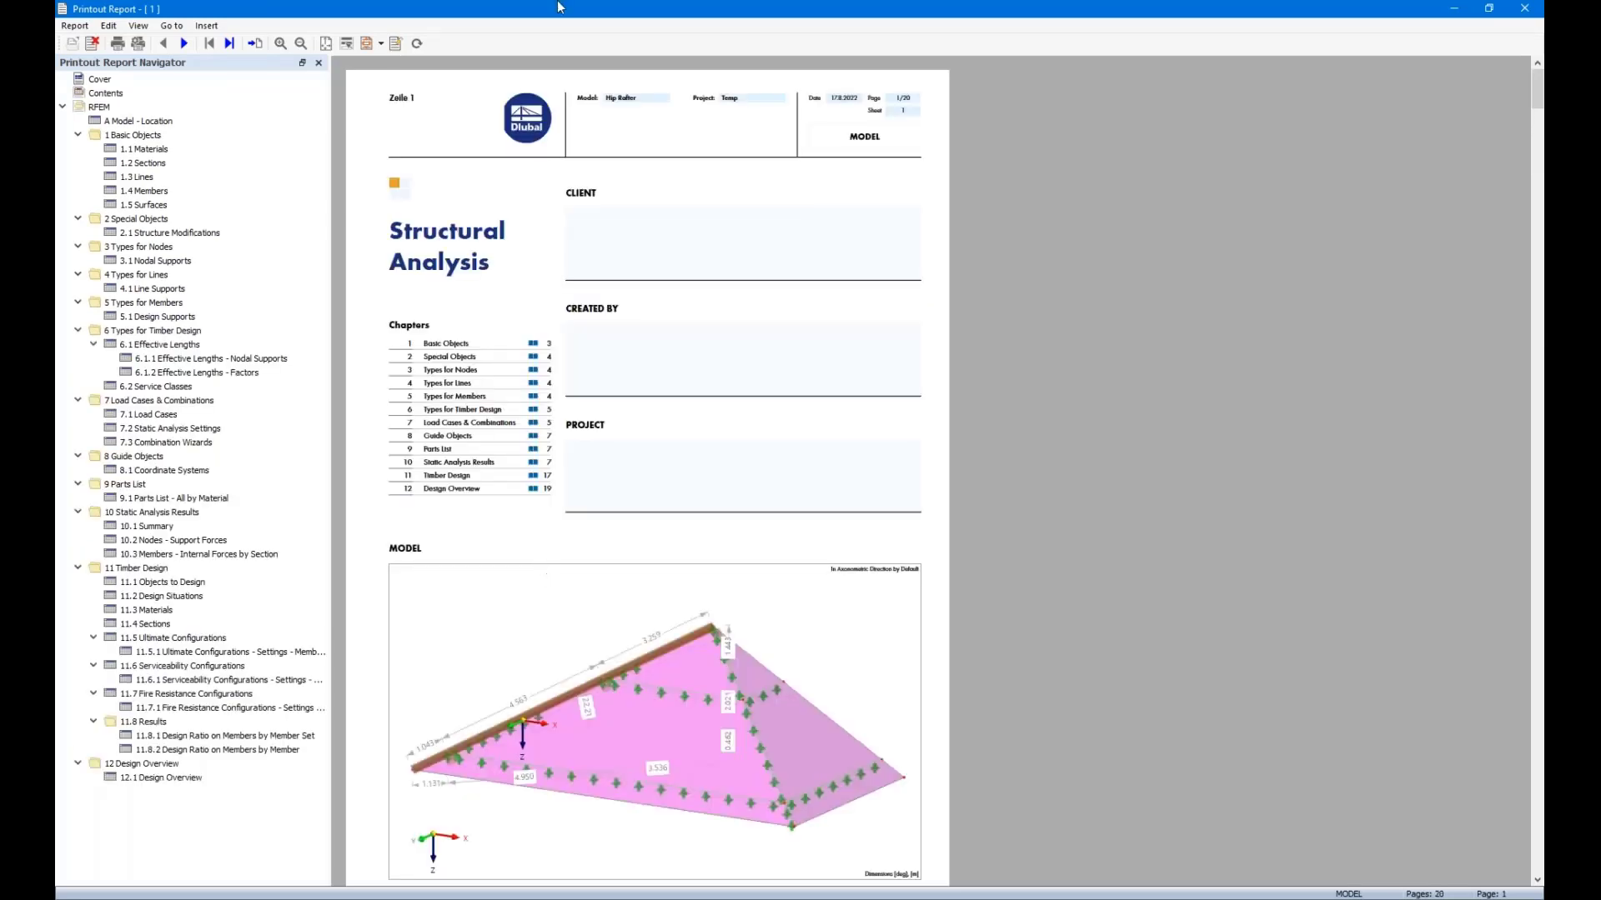
# Open the model picture on the printout report's cover page for editing in the model window.
pyautogui.moveTo(558, 21); pyautogui.dragTo(1095, 130)
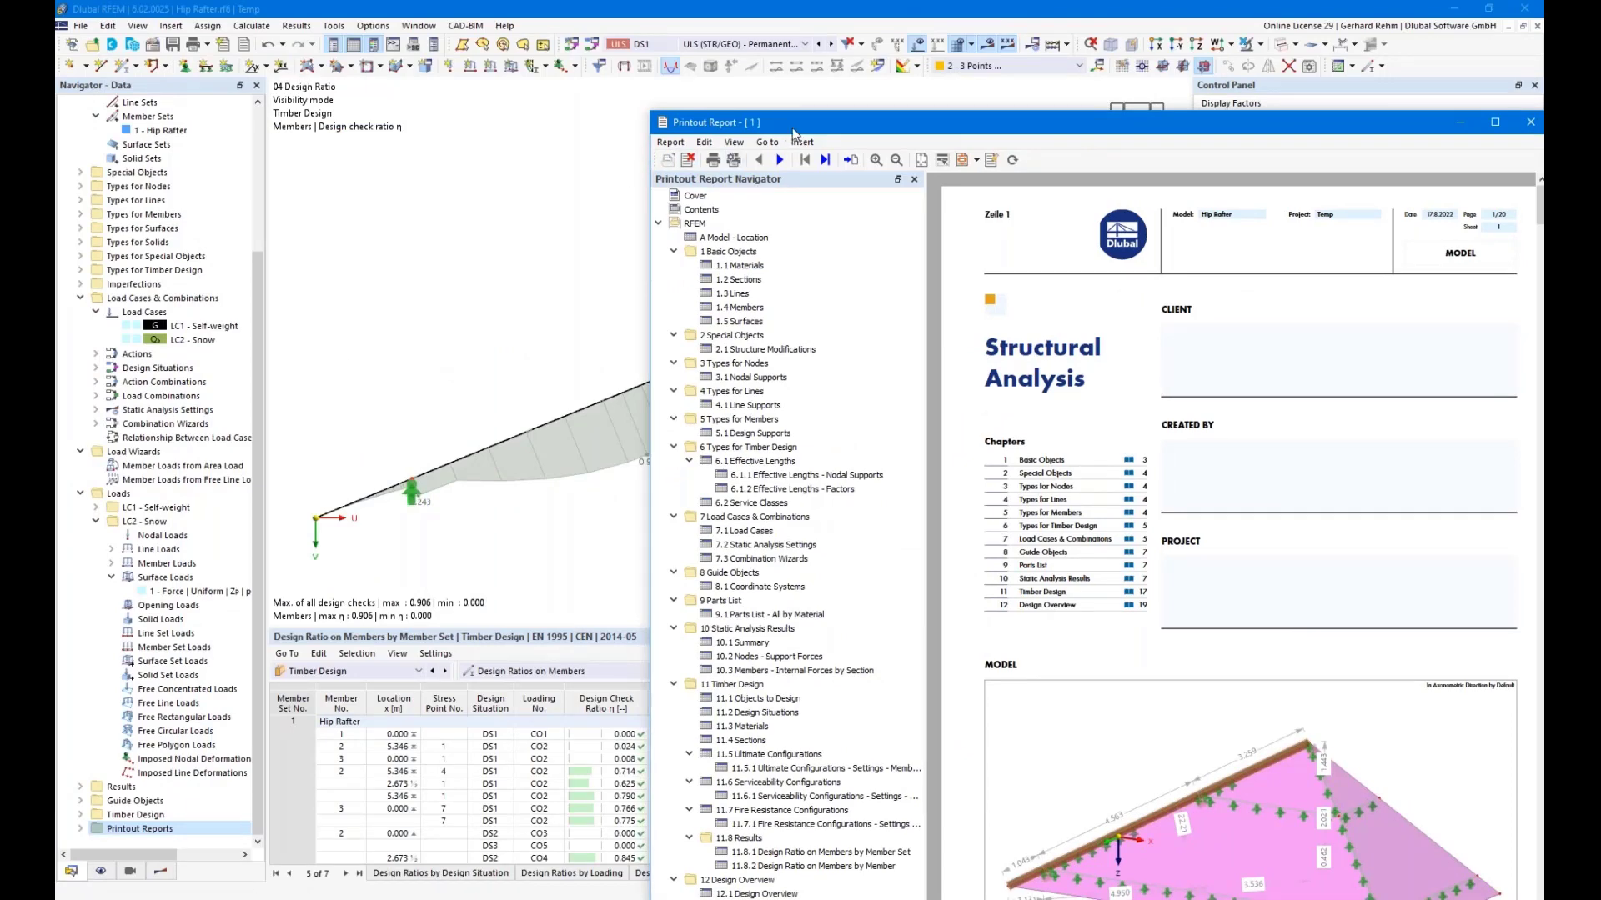
pyautogui.moveTo(800, 130); pyautogui.dragTo(667, 2)
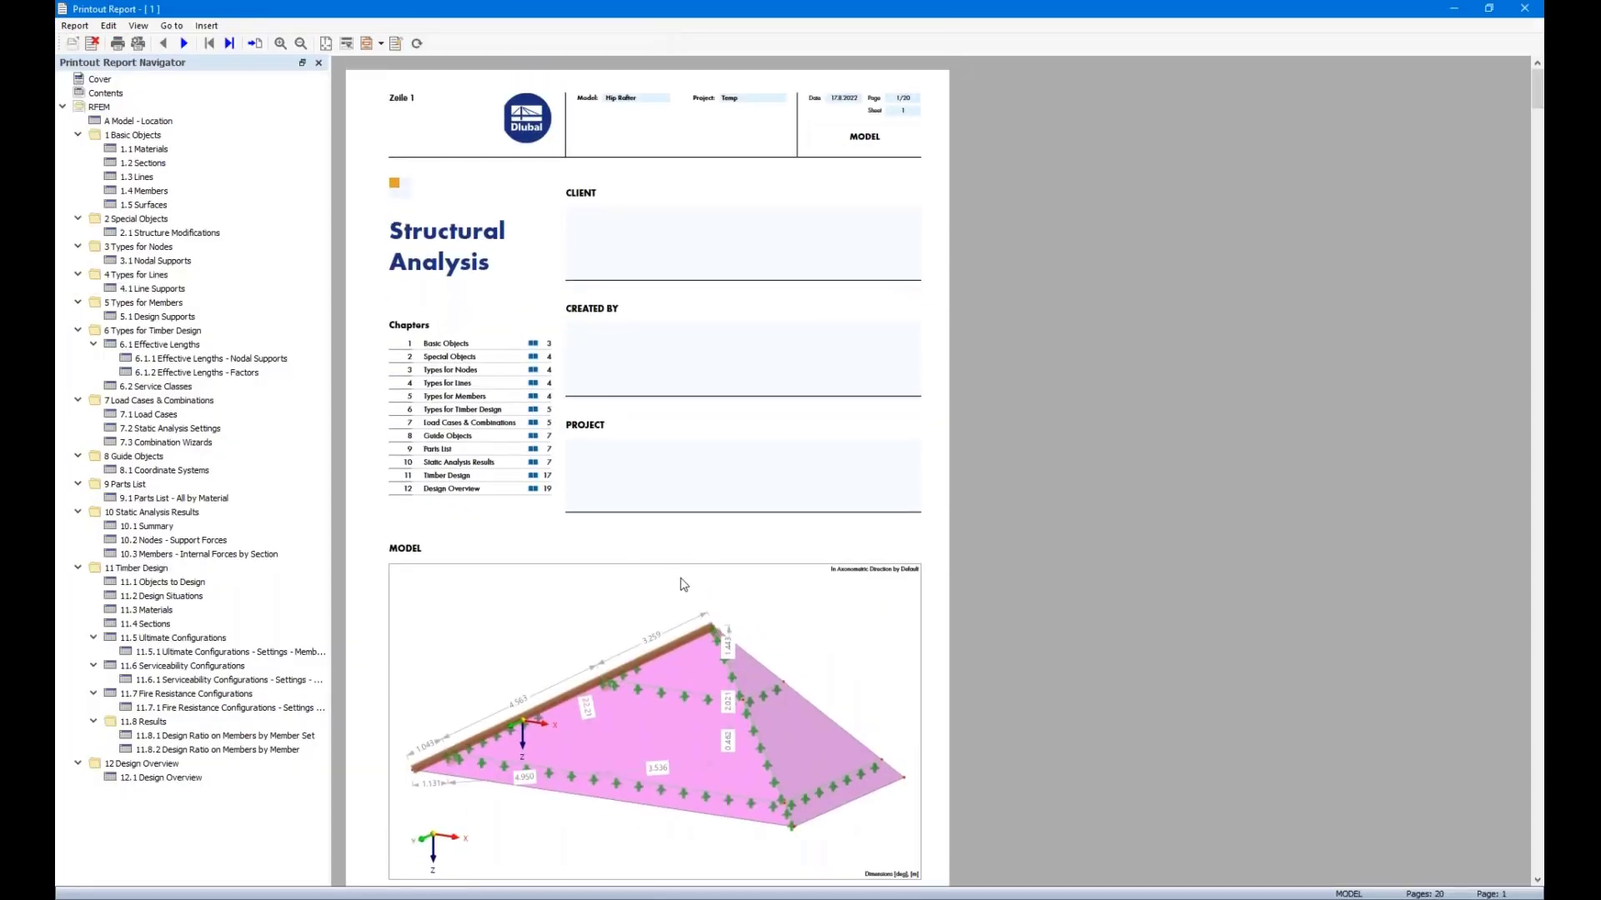
pyautogui.scroll(-3, 687, 617)
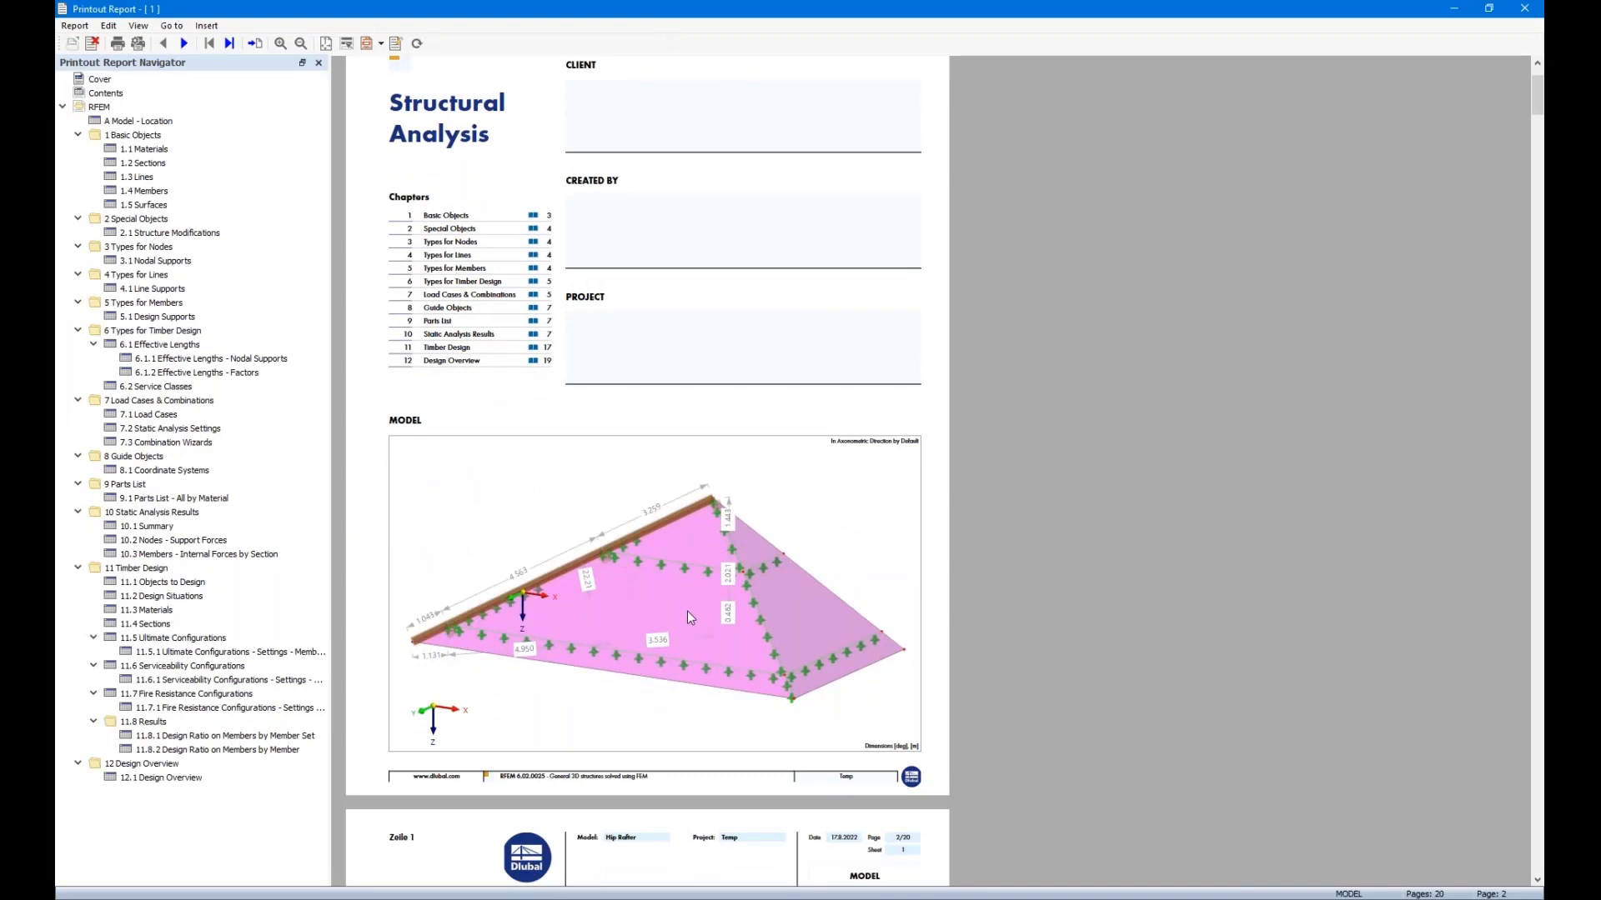
pyautogui.scroll(-2, 687, 612)
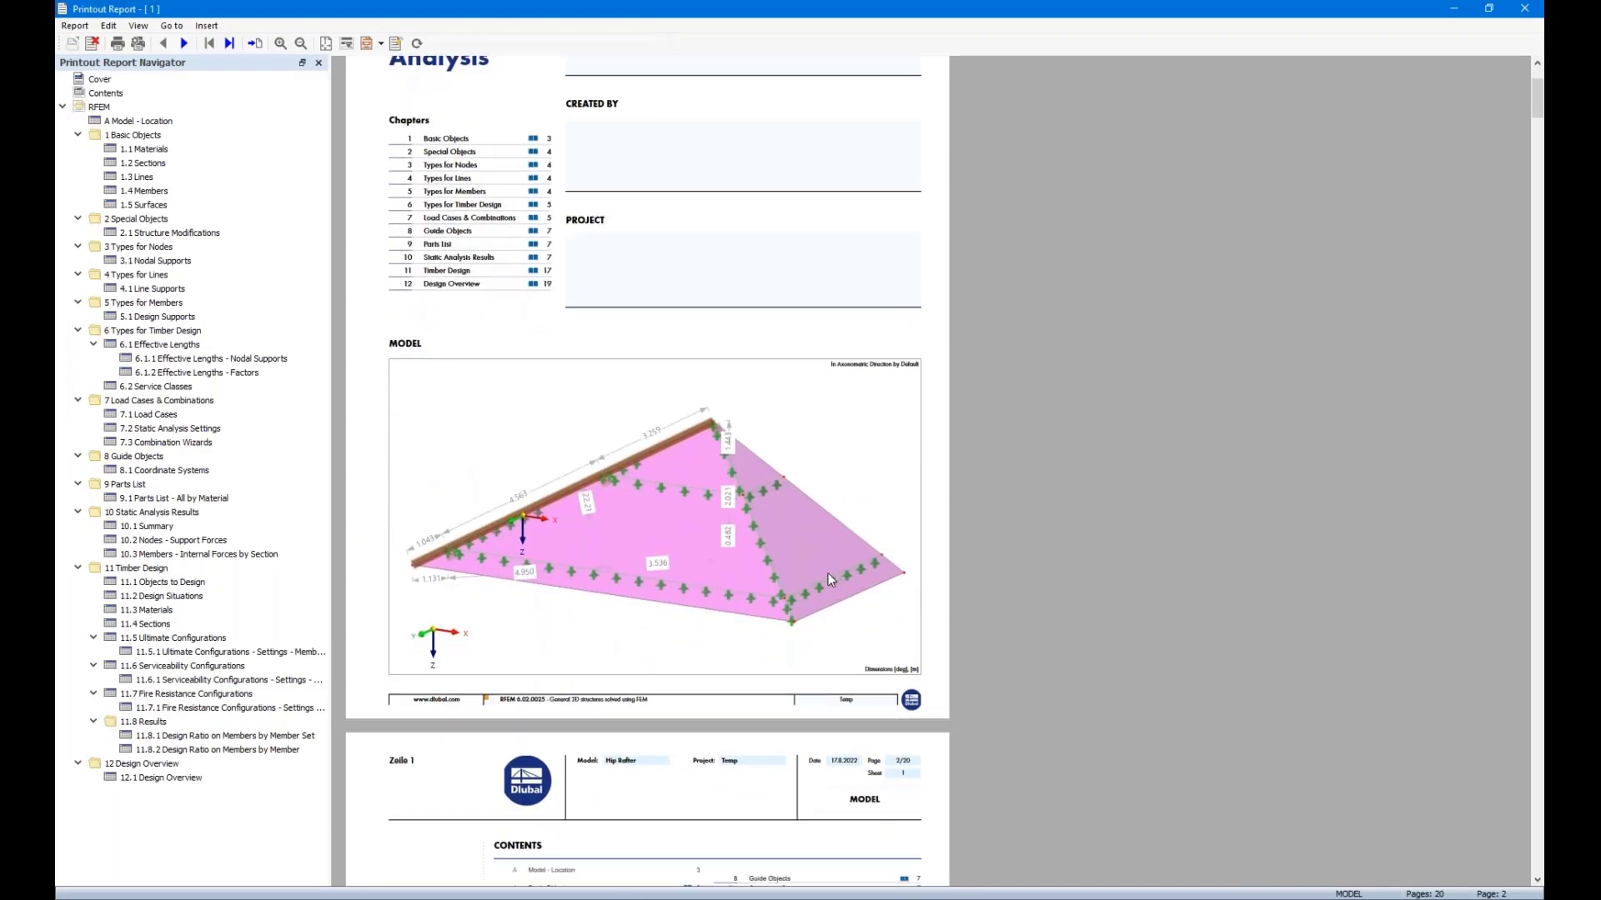
pyautogui.rightClick(637, 501)
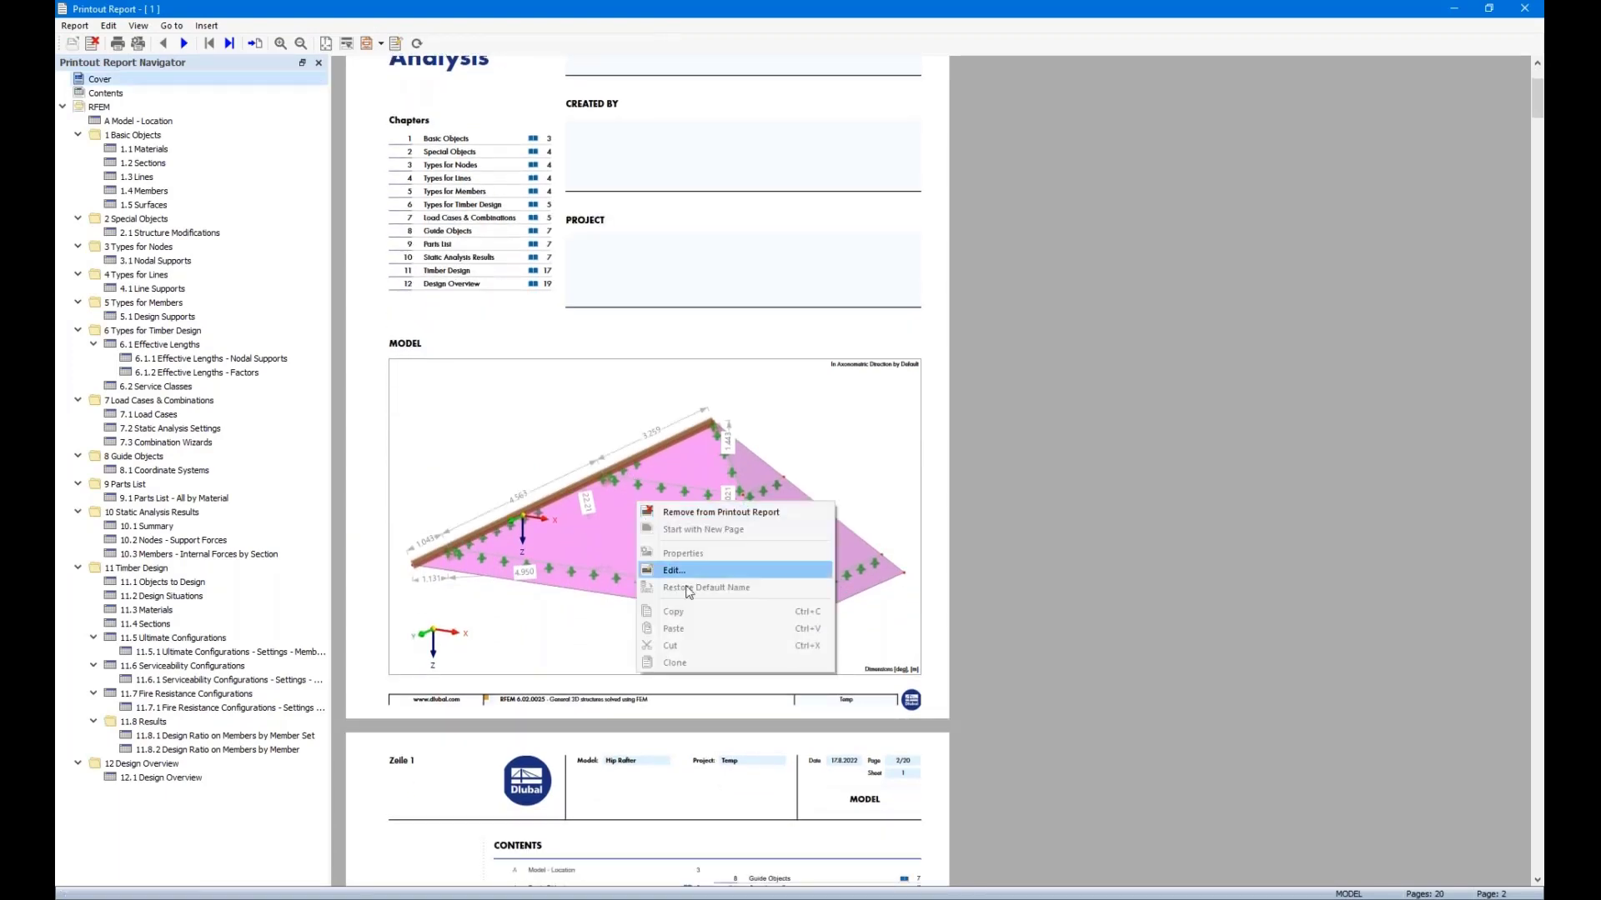
pyautogui.click(677, 570)
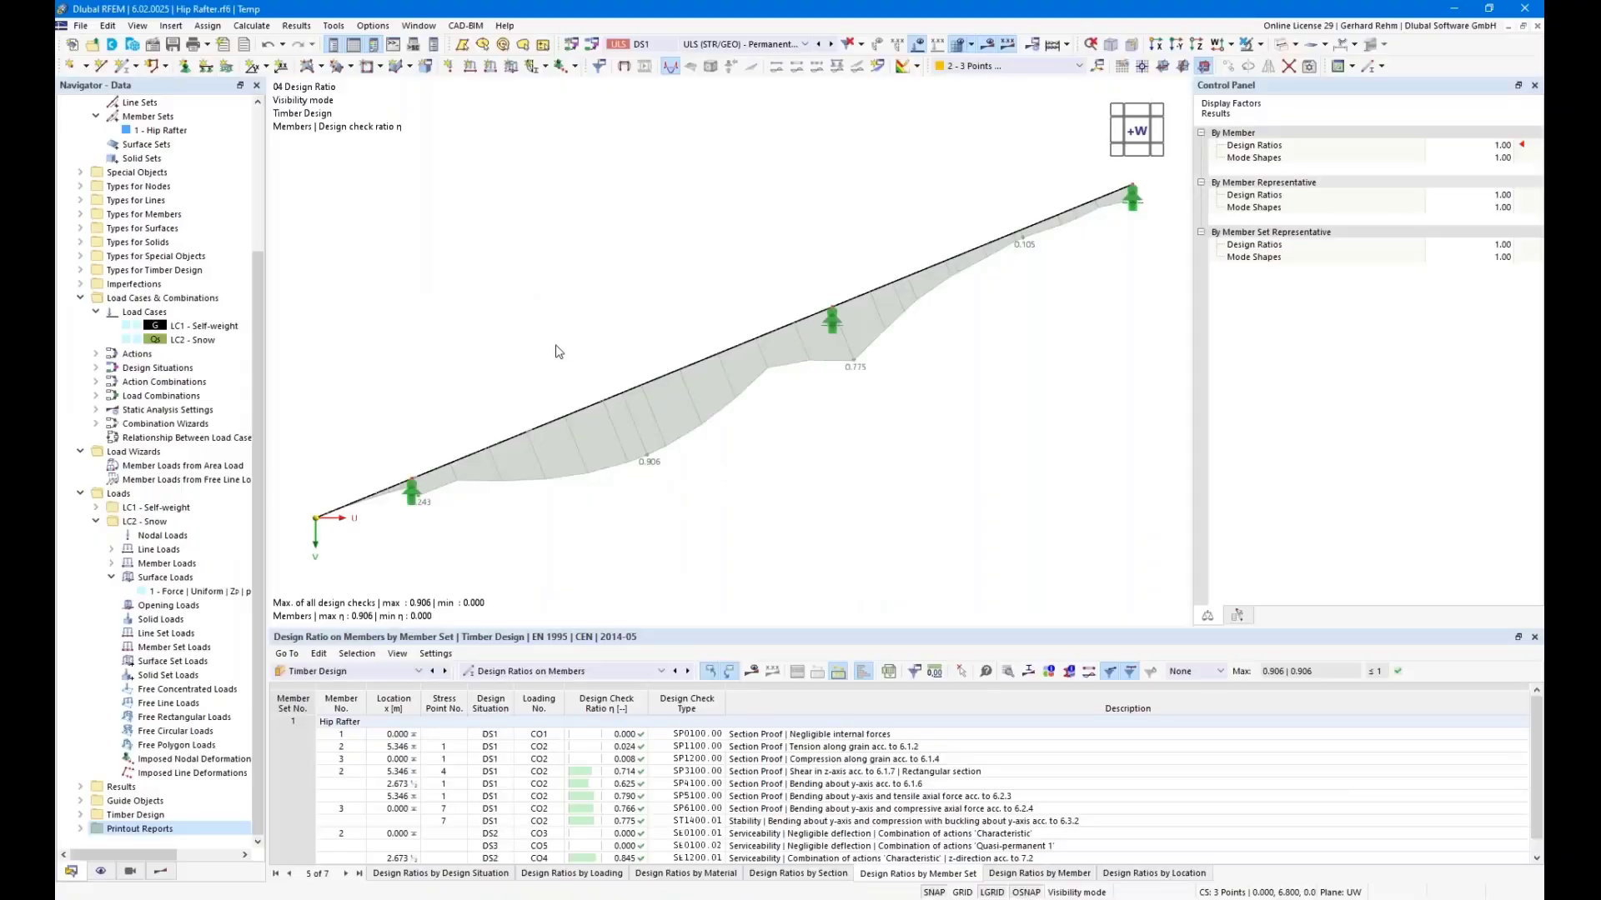
# Rotate the roof model so the hip rafter faces the viewer between the roof surfaces, and shrink the print frame closely around it.
pyautogui.click(843, 595)
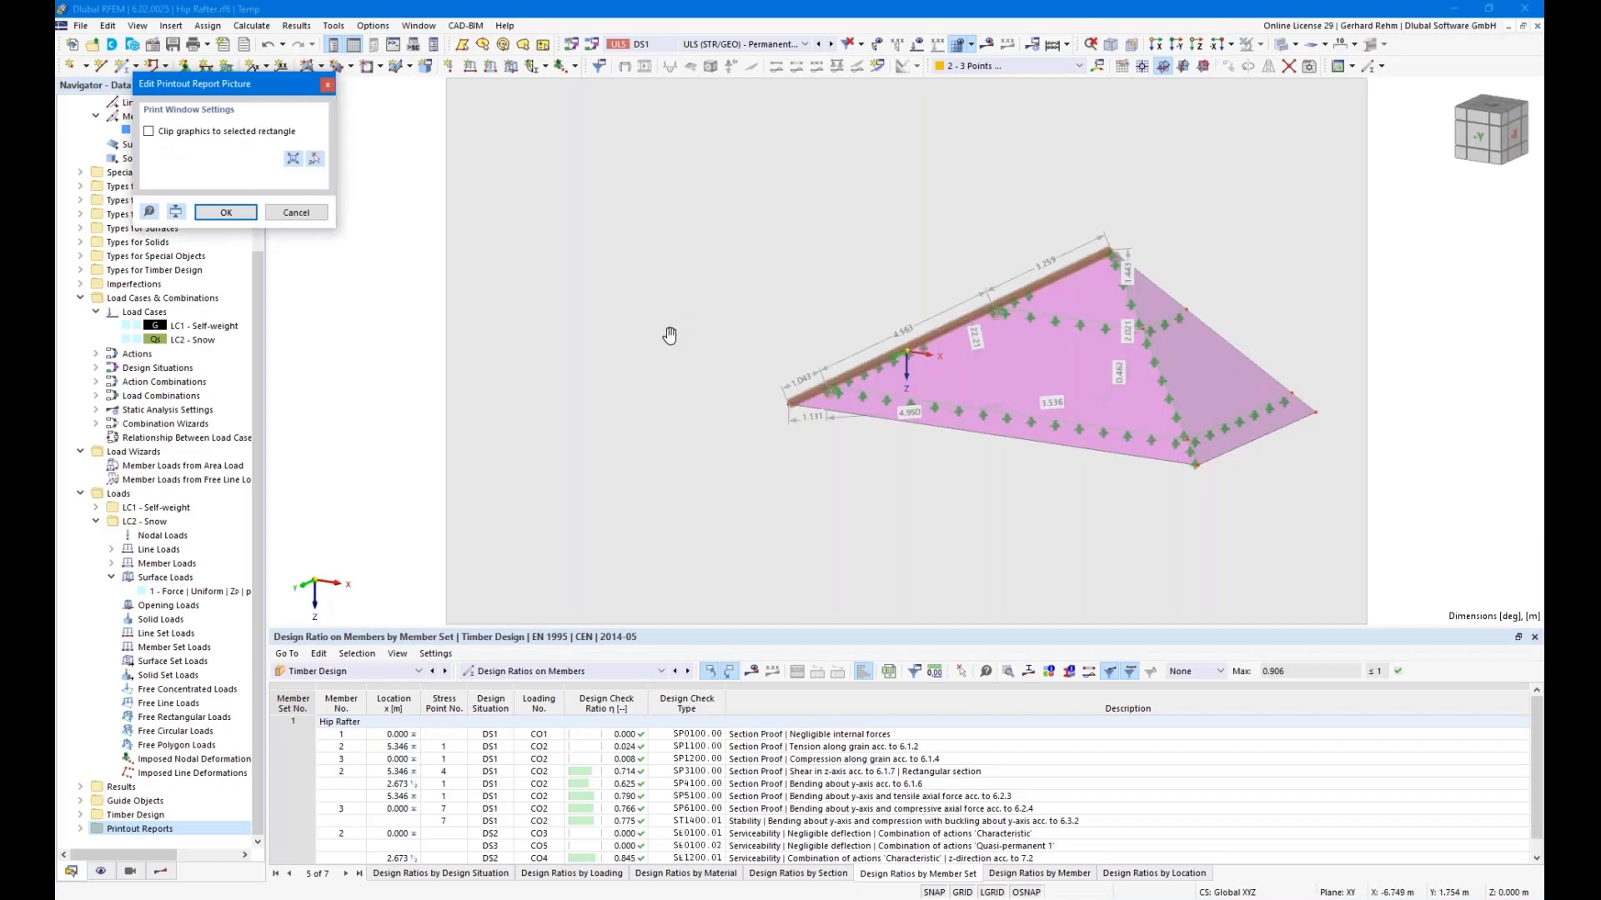
pyautogui.scroll(-2, 670, 335)
pyautogui.keyDown('ctrl'); pyautogui.moveTo(650, 354); pyautogui.dragTo(806, 380, button='middle'); pyautogui.keyUp('ctrl')
pyautogui.moveTo(805, 380); pyautogui.dragTo(814, 425)
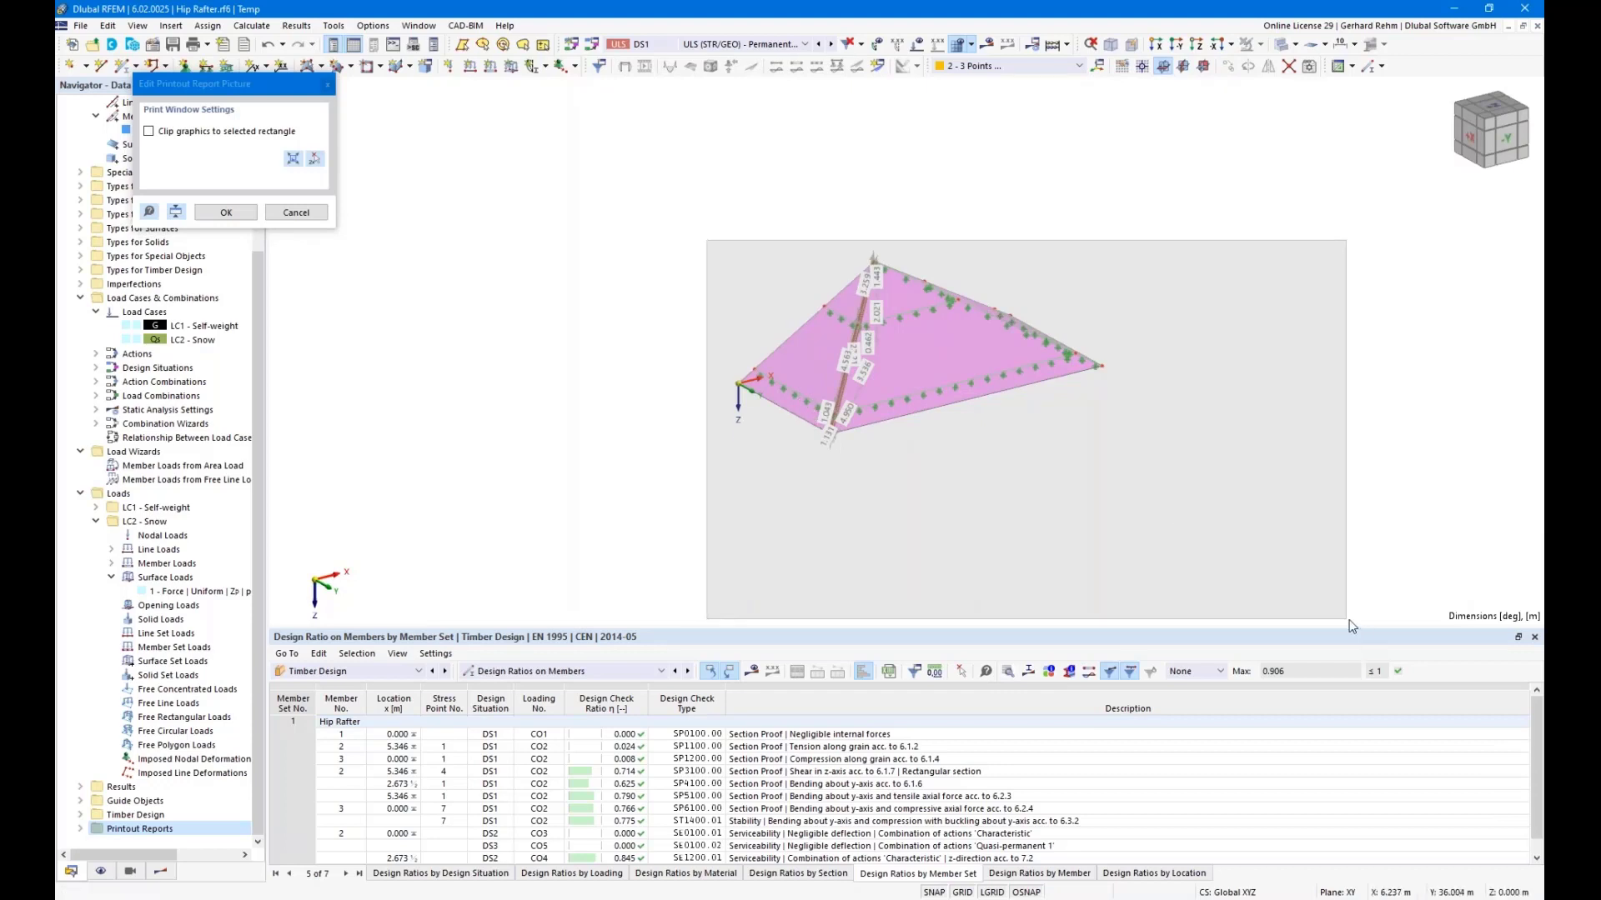
pyautogui.moveTo(1345, 619); pyautogui.dragTo(1132, 462)
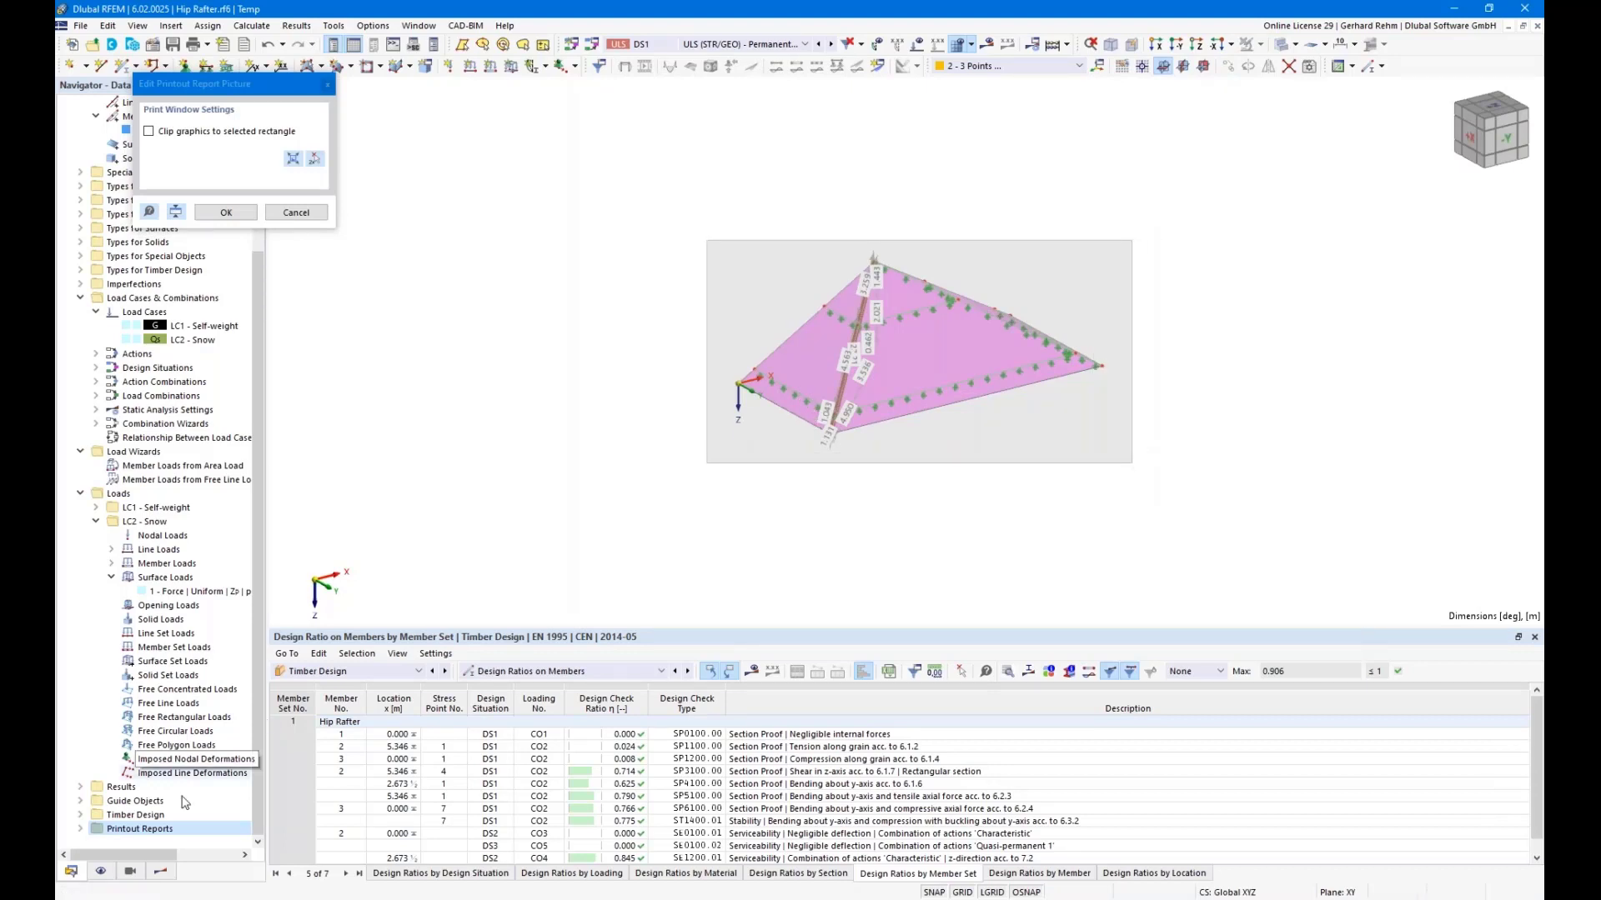
# Hide the dimensions in the picture and apply the edited picture to the report's cover page.
pyautogui.click(101, 871)
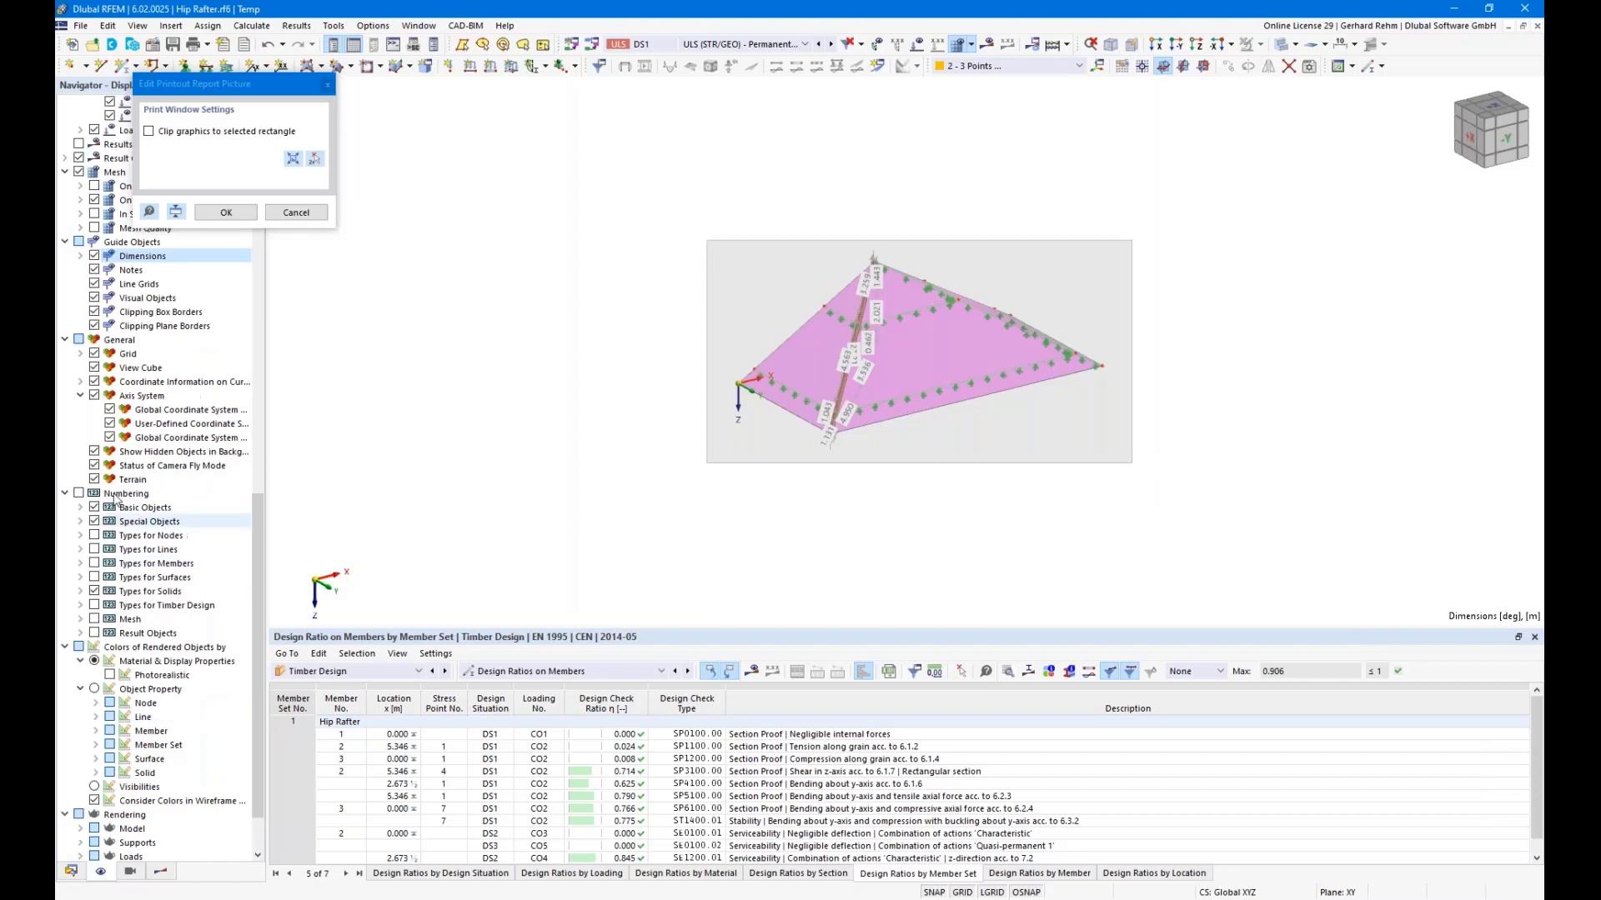
pyautogui.click(95, 257)
pyautogui.click(225, 213)
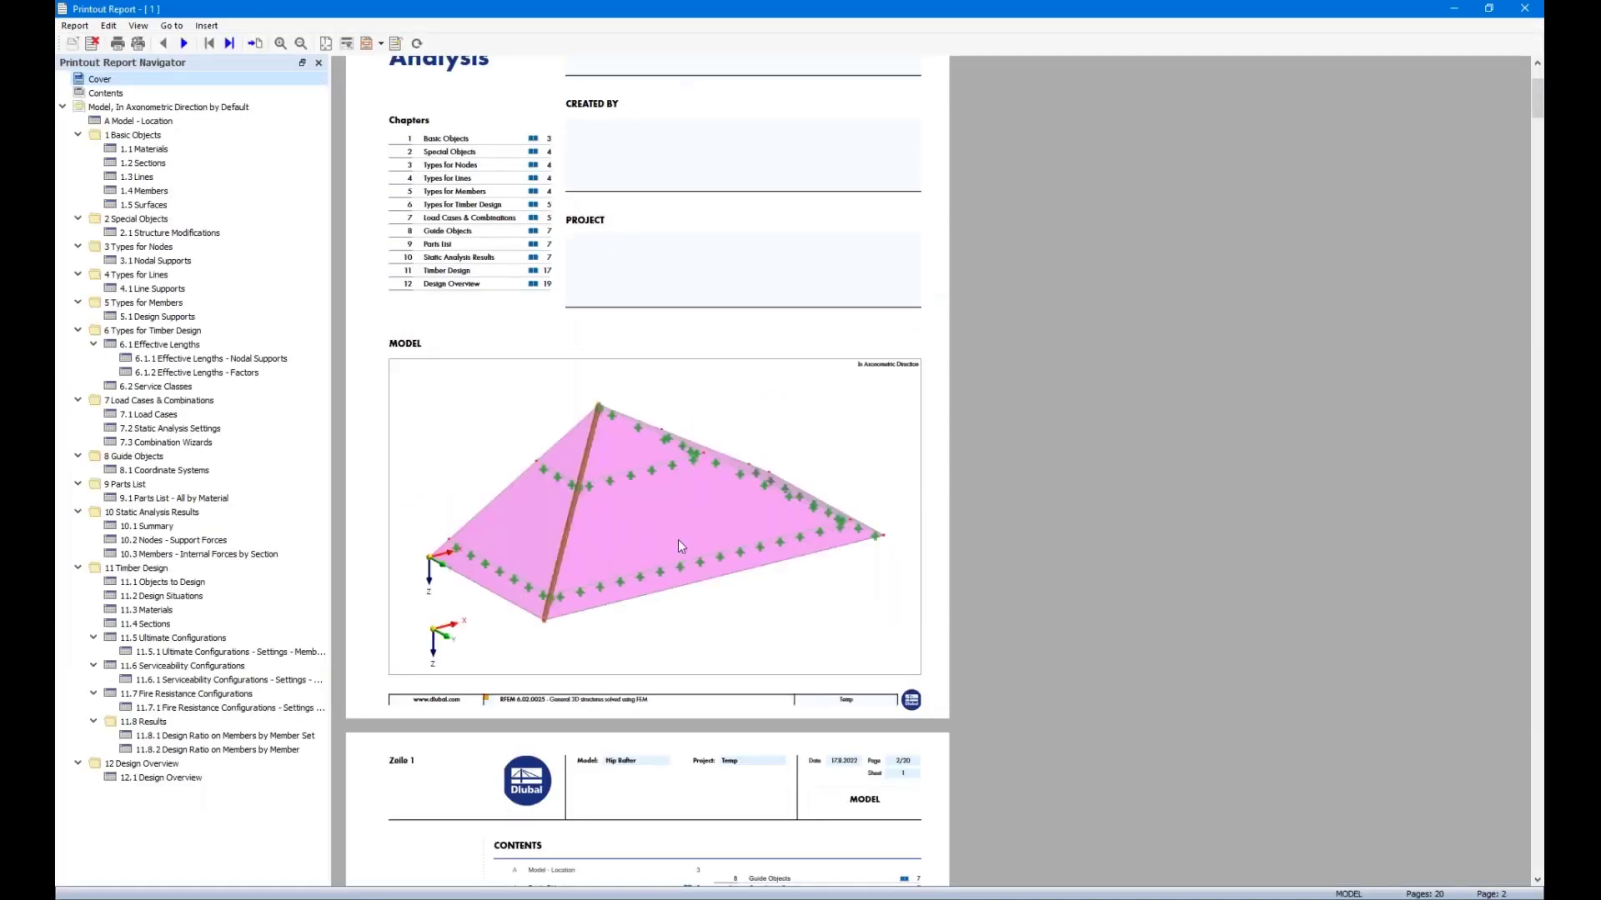
# Go to the report's Model - Location page and arrange the report and model windows side by side, with the report wide enough for full pages.
pyautogui.scroll(-5, 678, 533)
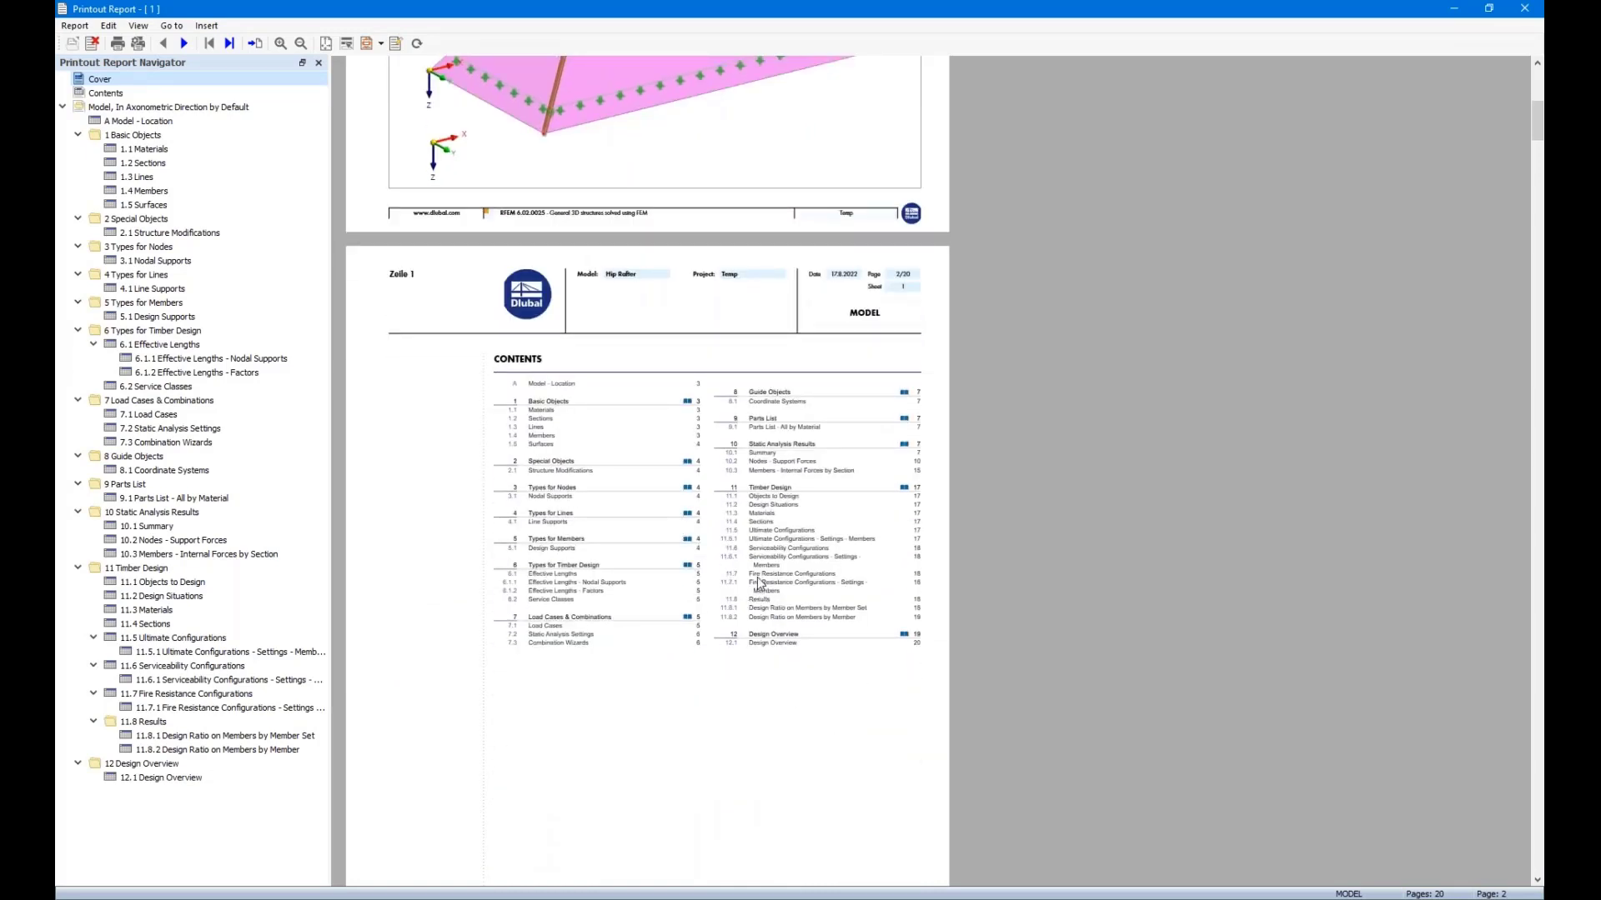
pyautogui.scroll(-3, 759, 584)
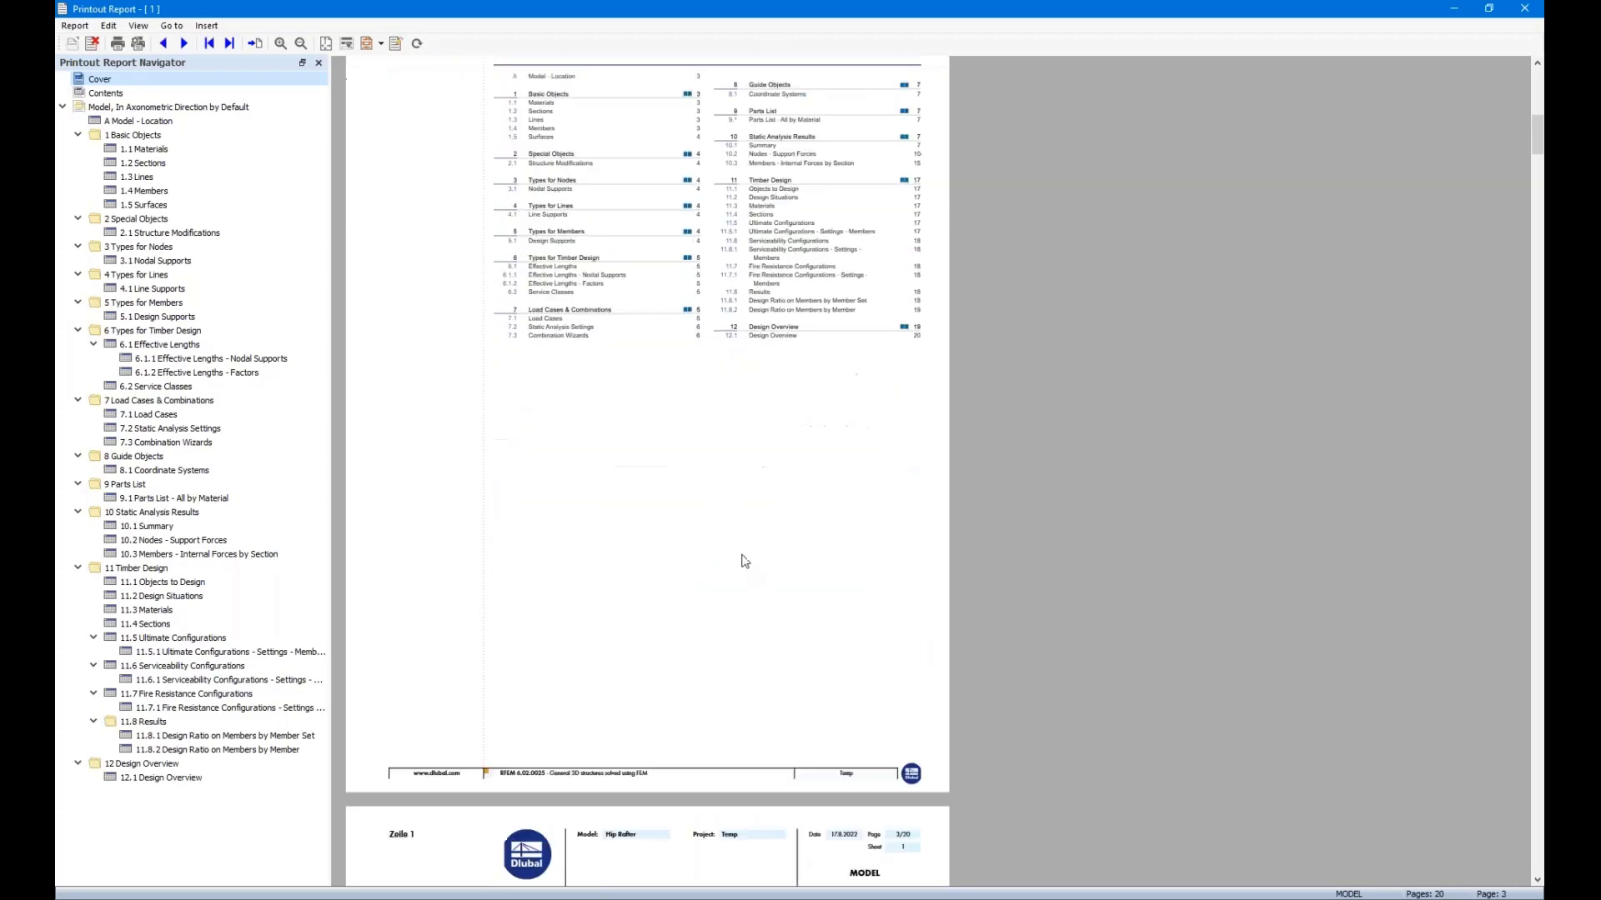
pyautogui.scroll(-4, 745, 561)
pyautogui.scroll(-1, 741, 561)
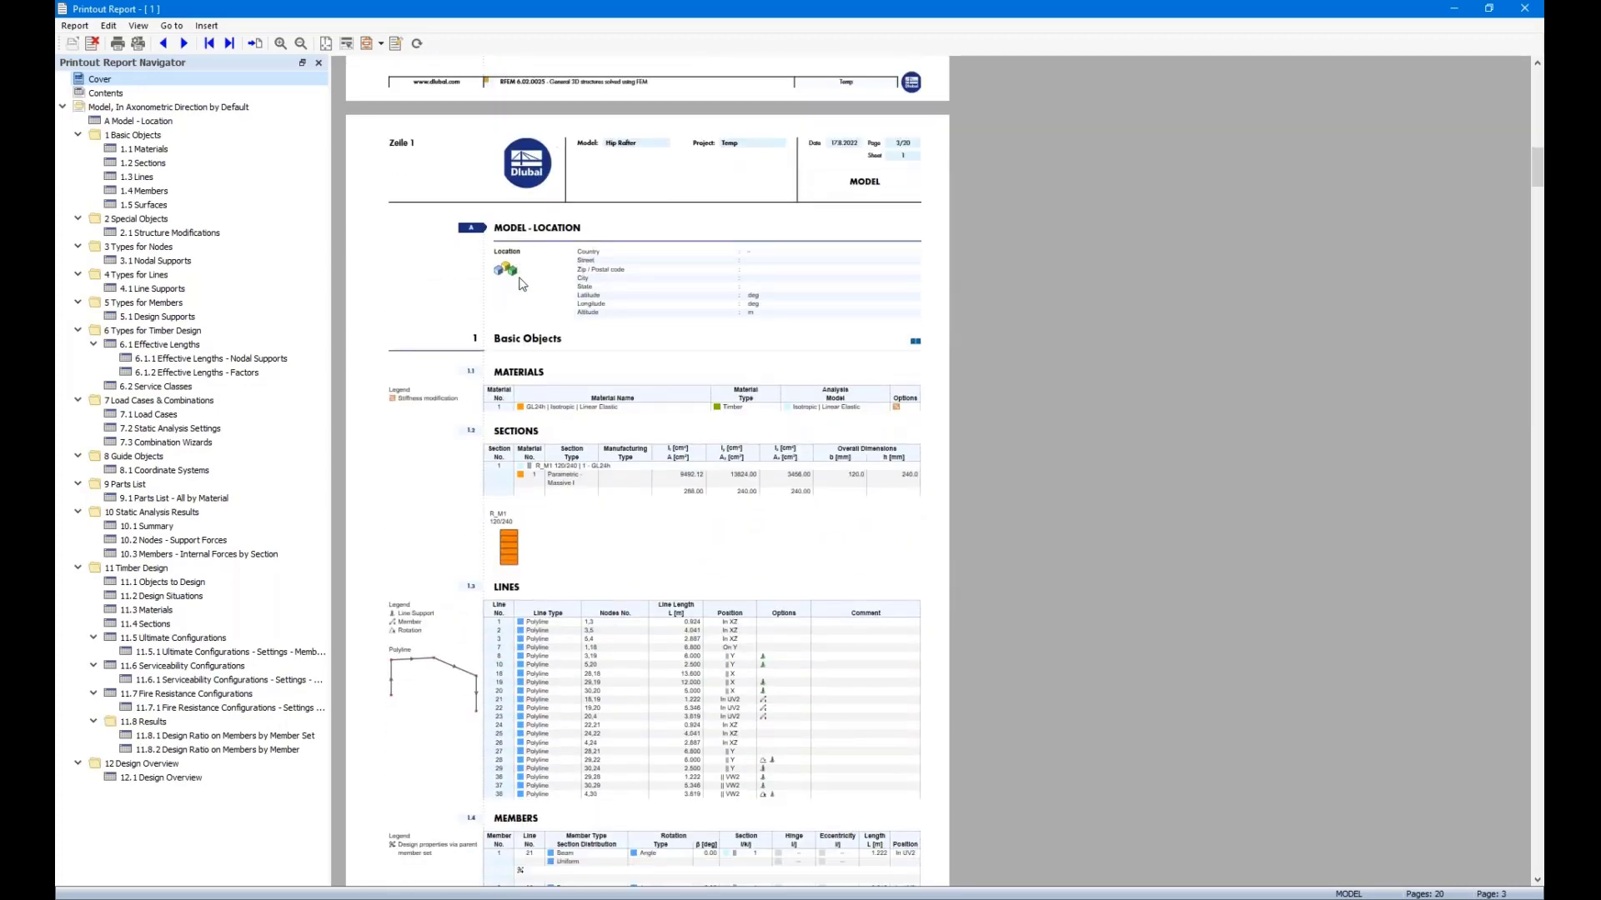
pyautogui.moveTo(455, 20); pyautogui.dragTo(57, 250)
pyautogui.click(982, 247)
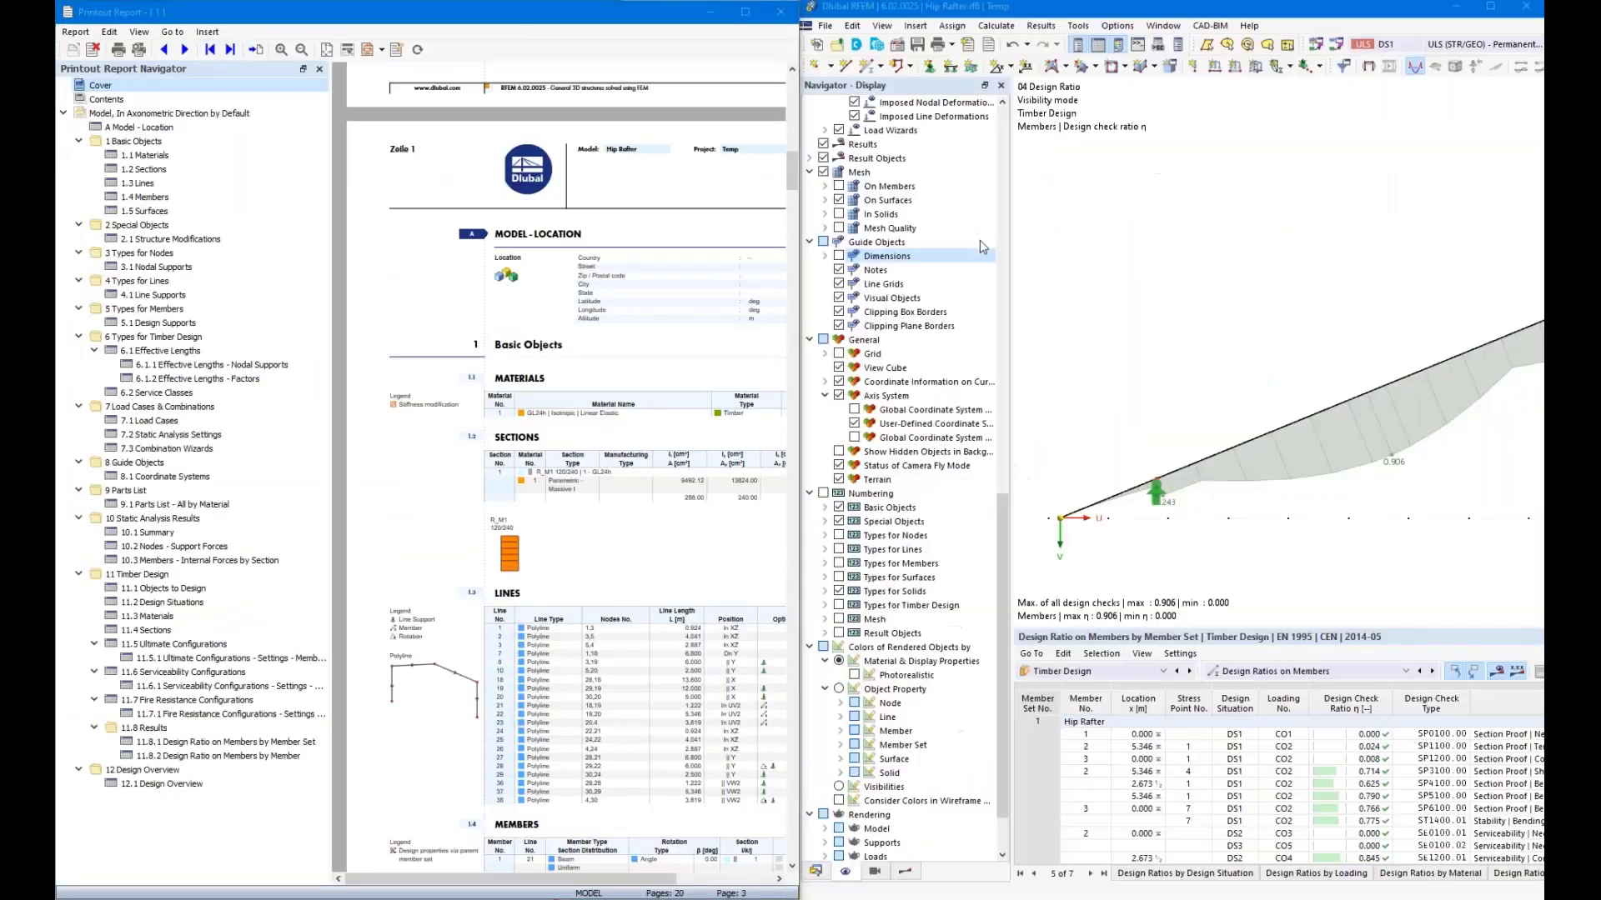
pyautogui.moveTo(906, 269); pyautogui.dragTo(1131, 270)
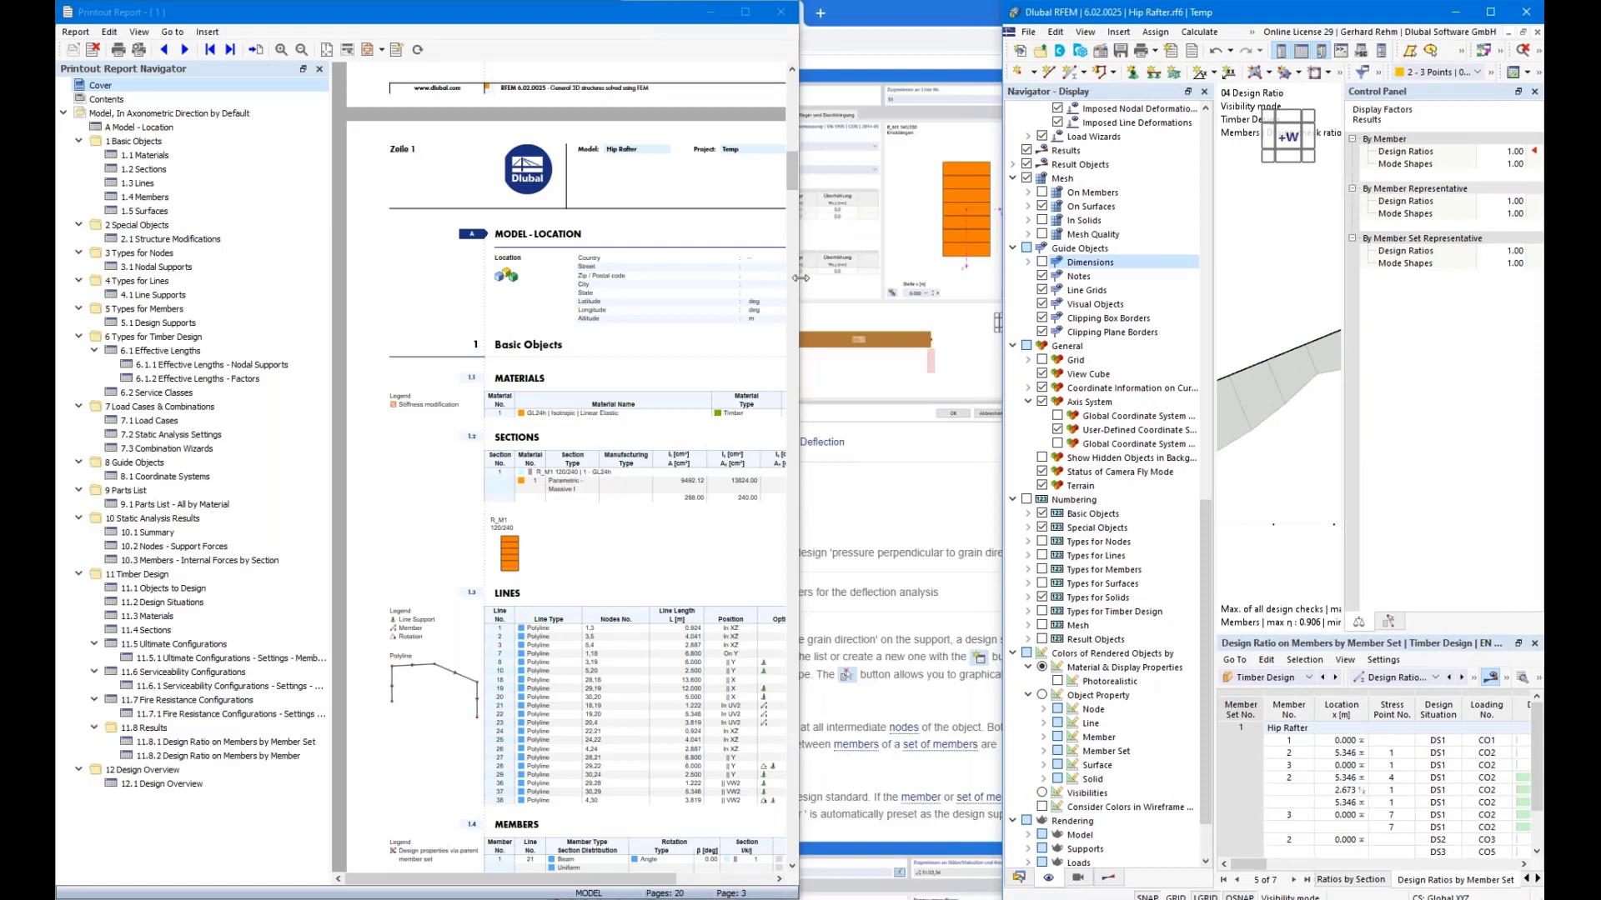
pyautogui.moveTo(800, 278); pyautogui.dragTo(994, 279)
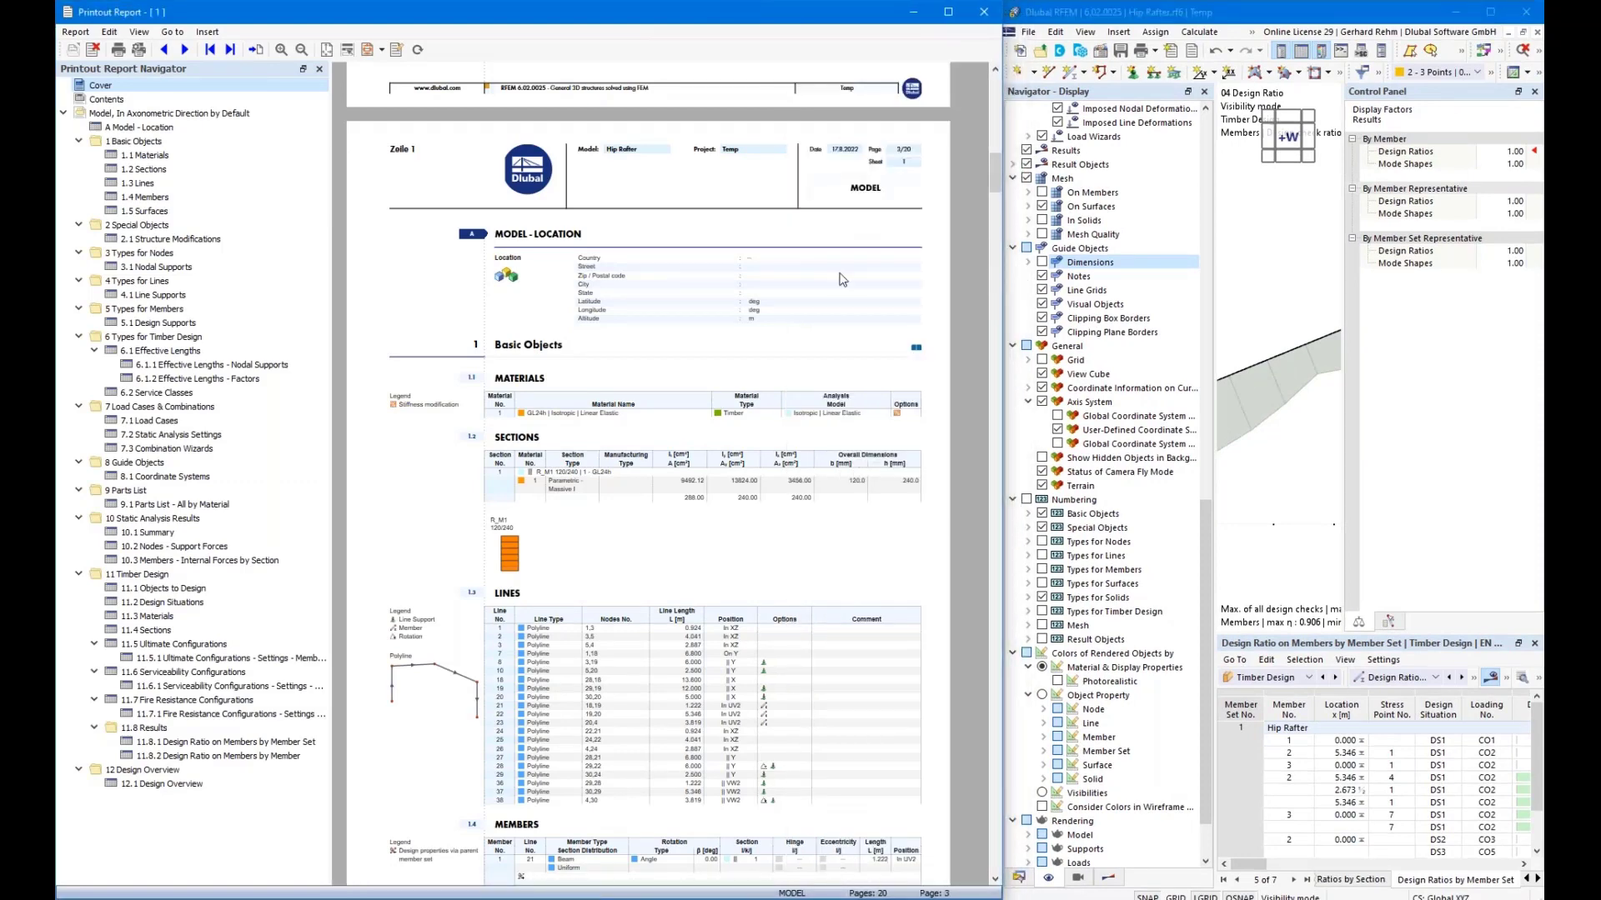
# Bring up the Printout Report Manager beside the report and exclude Model - Location from the report items.
pyautogui.click(396, 49)
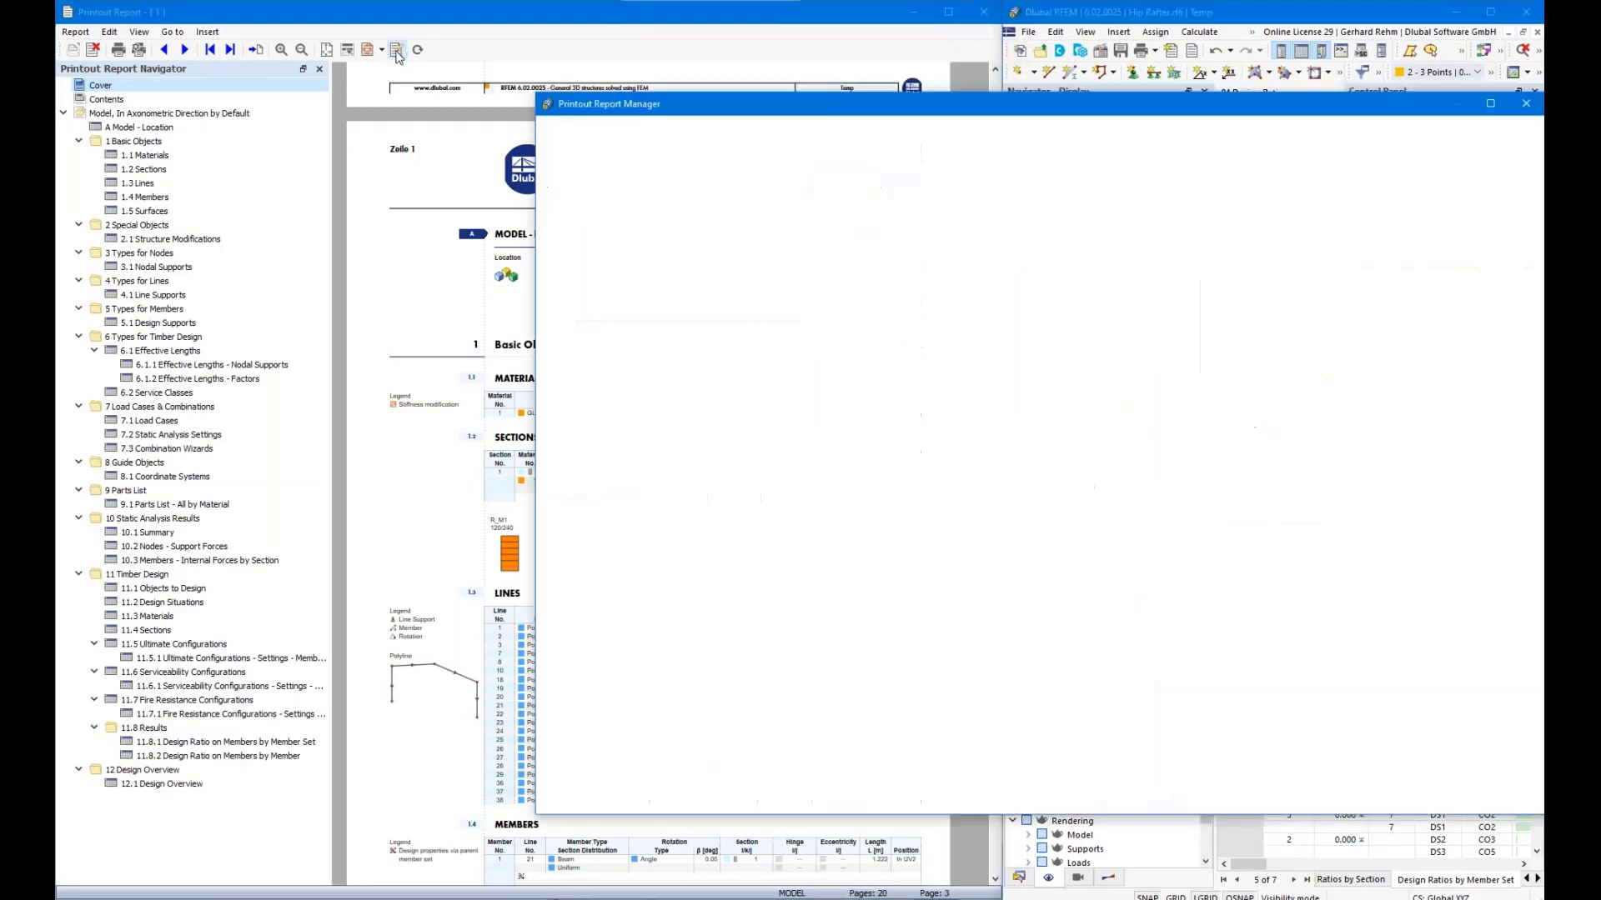
pyautogui.moveTo(676, 101); pyautogui.dragTo(825, 53)
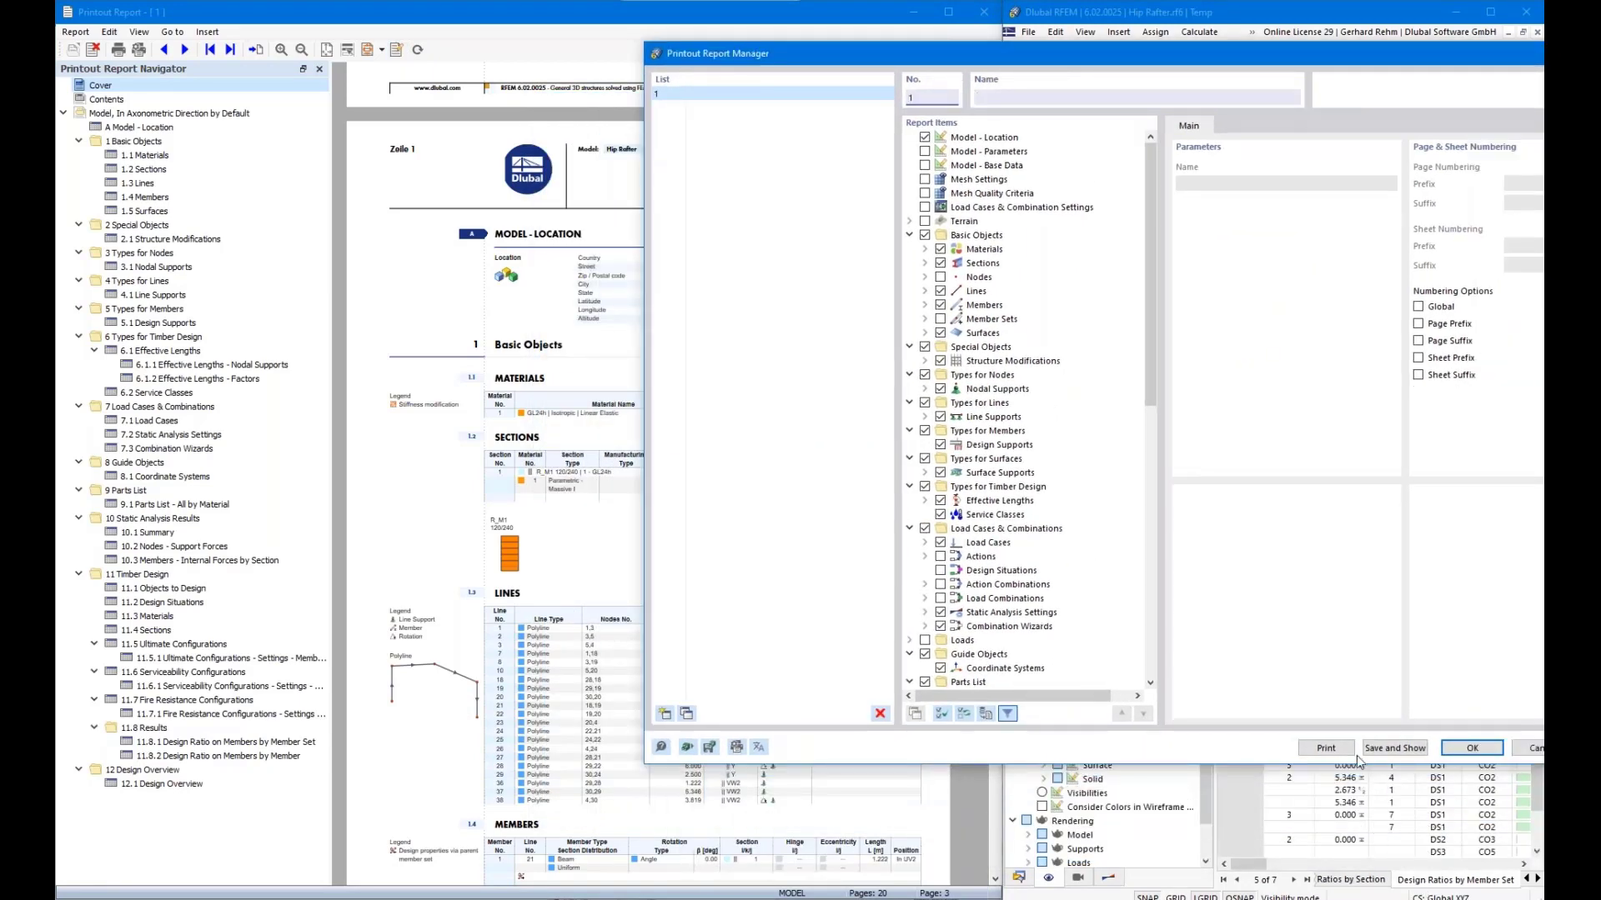
pyautogui.moveTo(940, 55); pyautogui.dragTo(1249, 130)
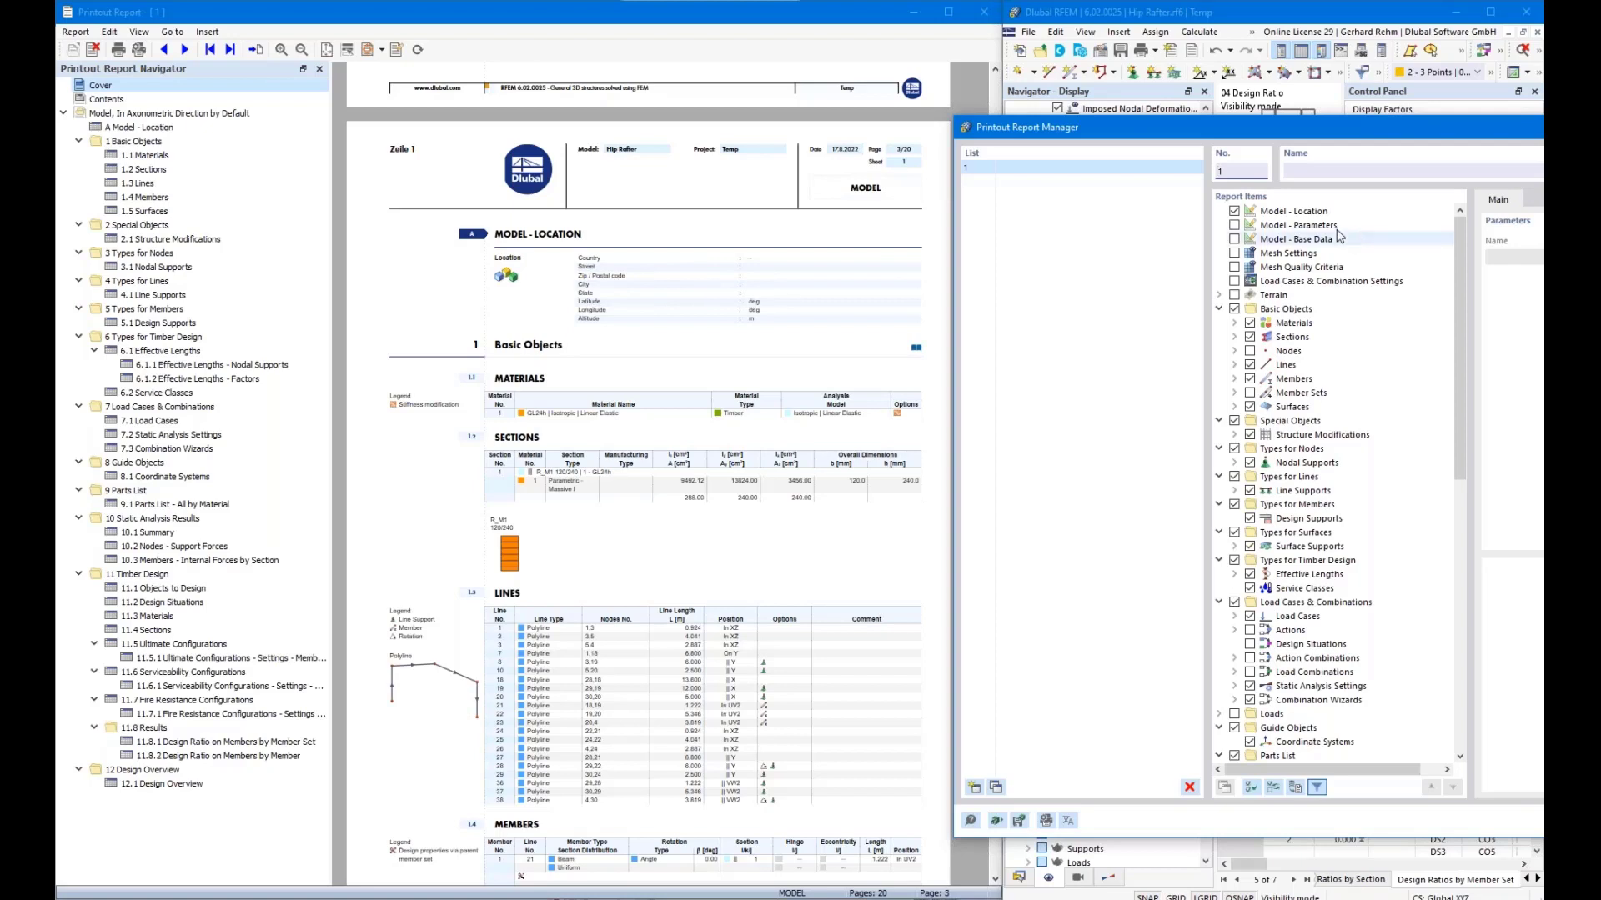
pyautogui.click(1233, 211)
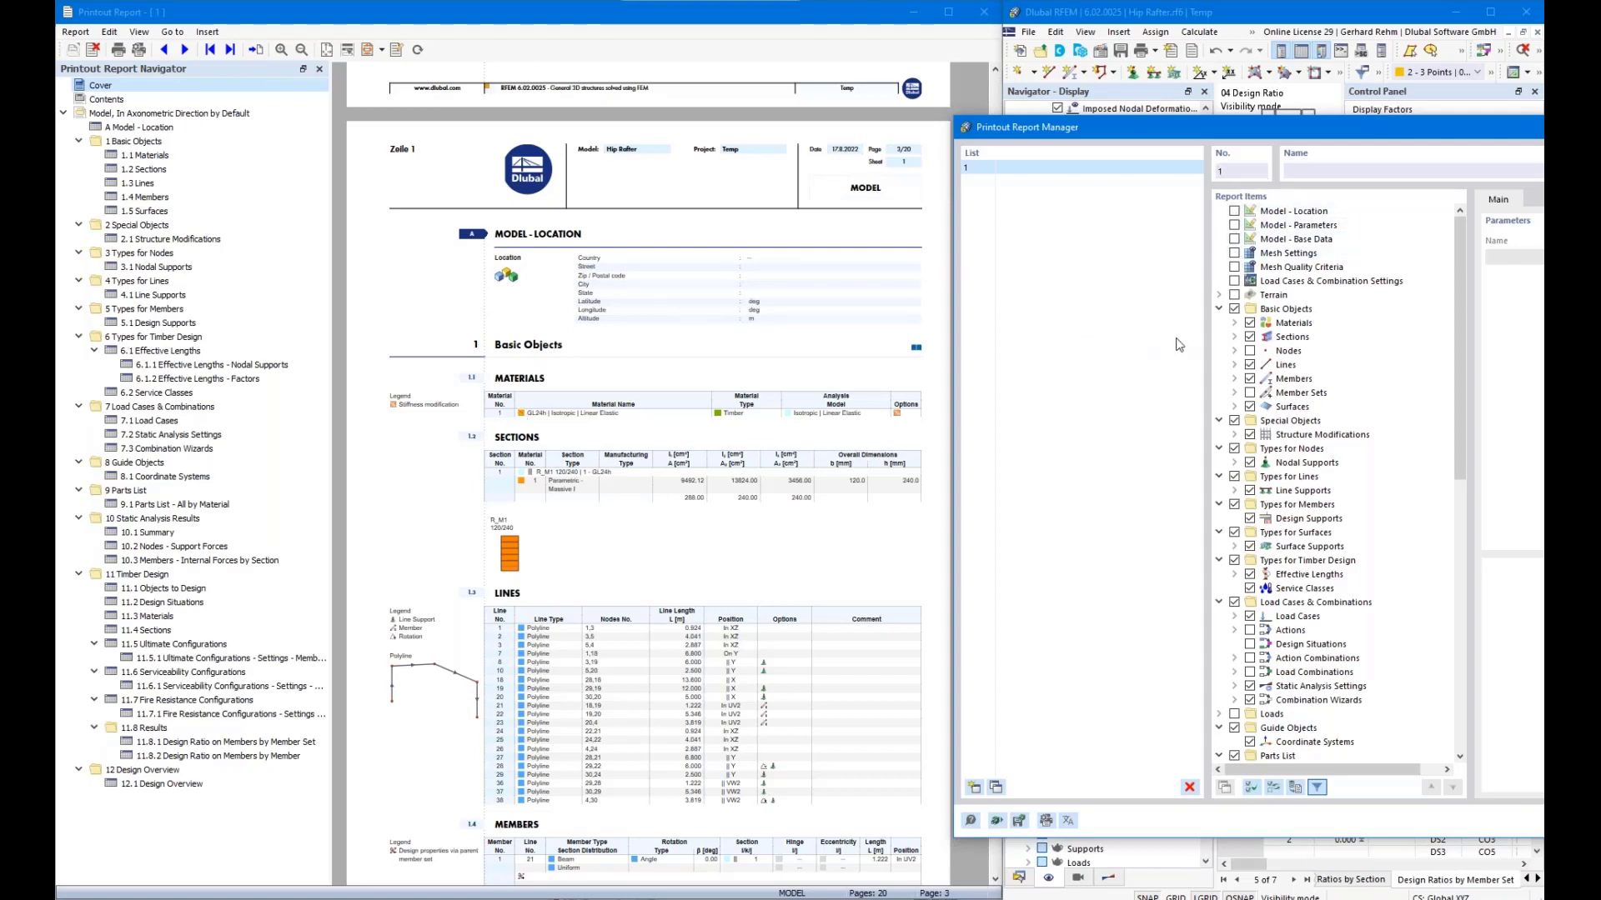
# Review the sub-items available for Materials and exclude Lines from the Basic Objects chapter.
pyautogui.click(1234, 324)
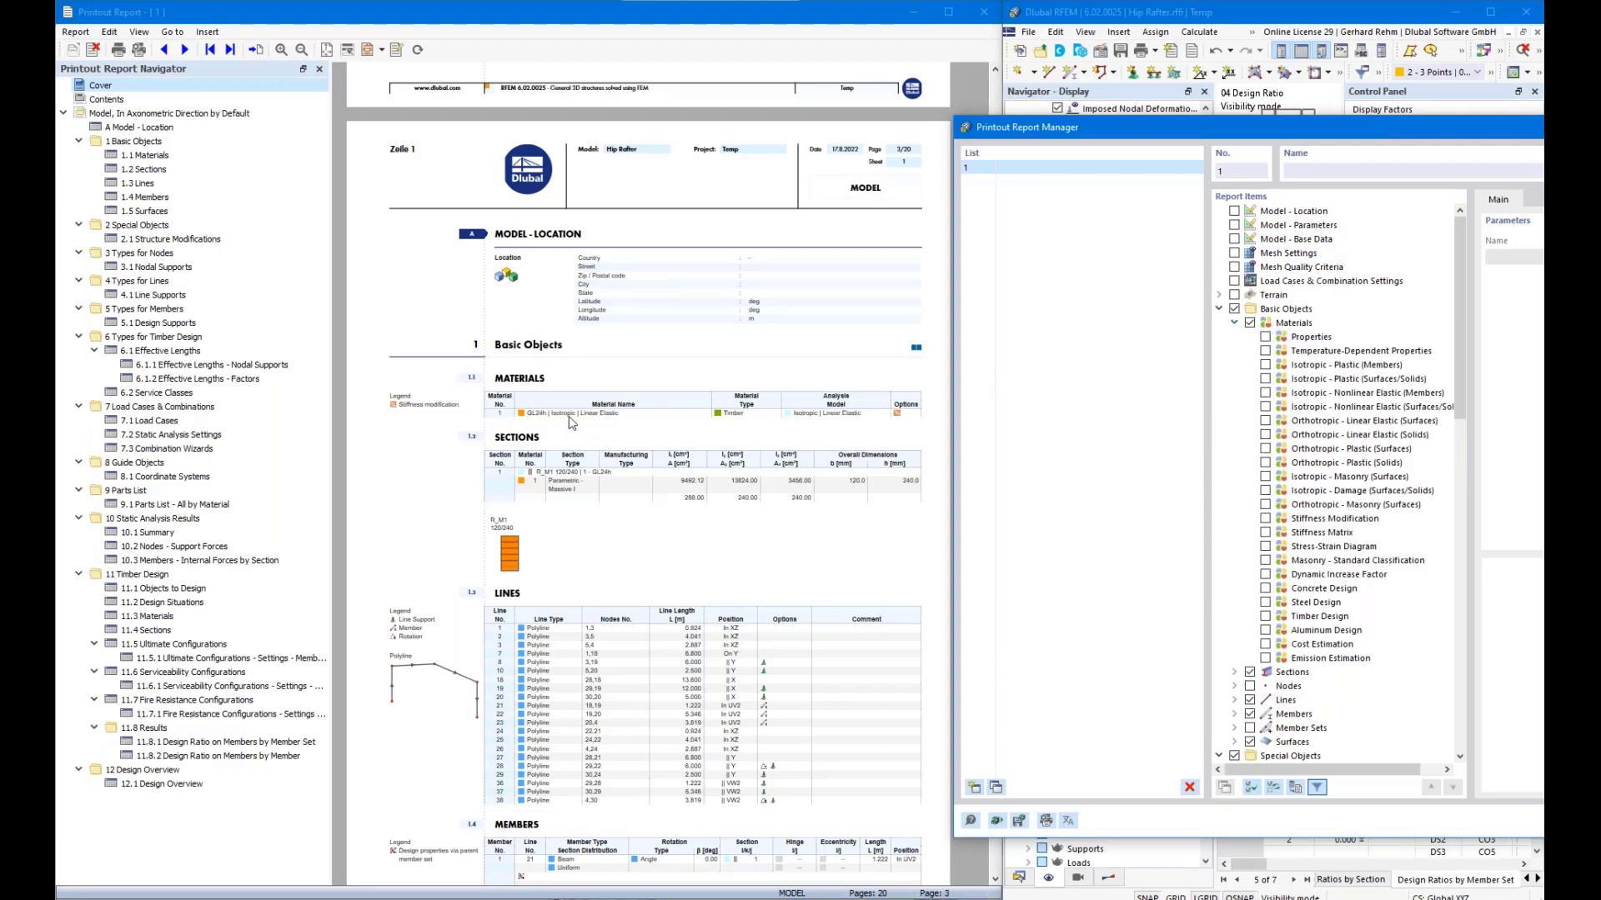
pyautogui.click(1236, 325)
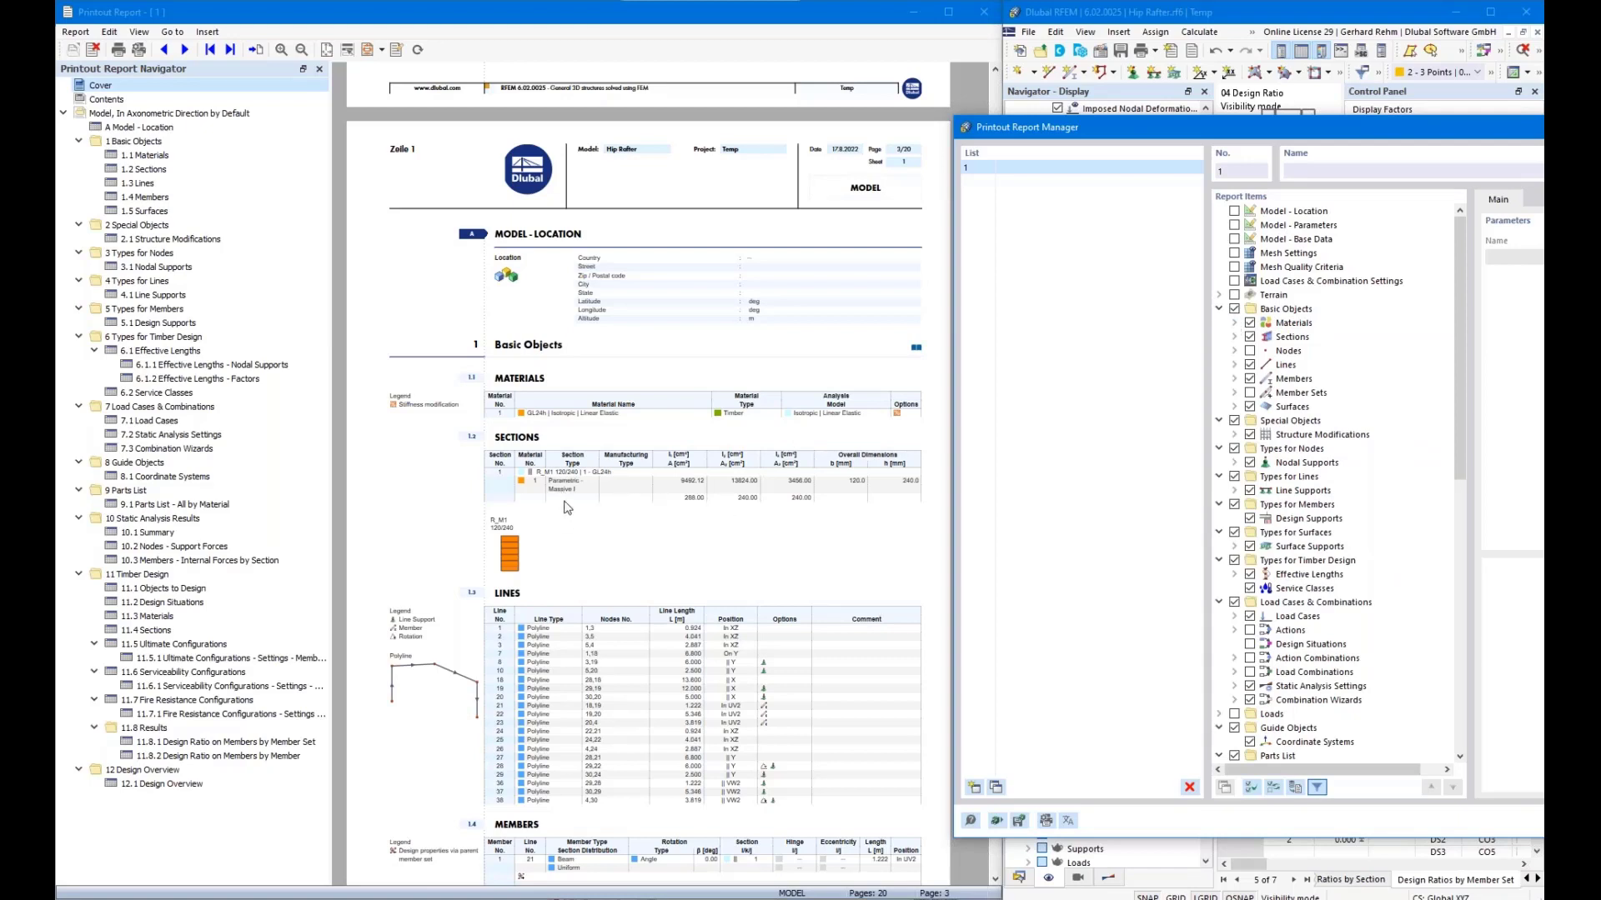
pyautogui.scroll(-1, 569, 506)
pyautogui.scroll(-1, 593, 414)
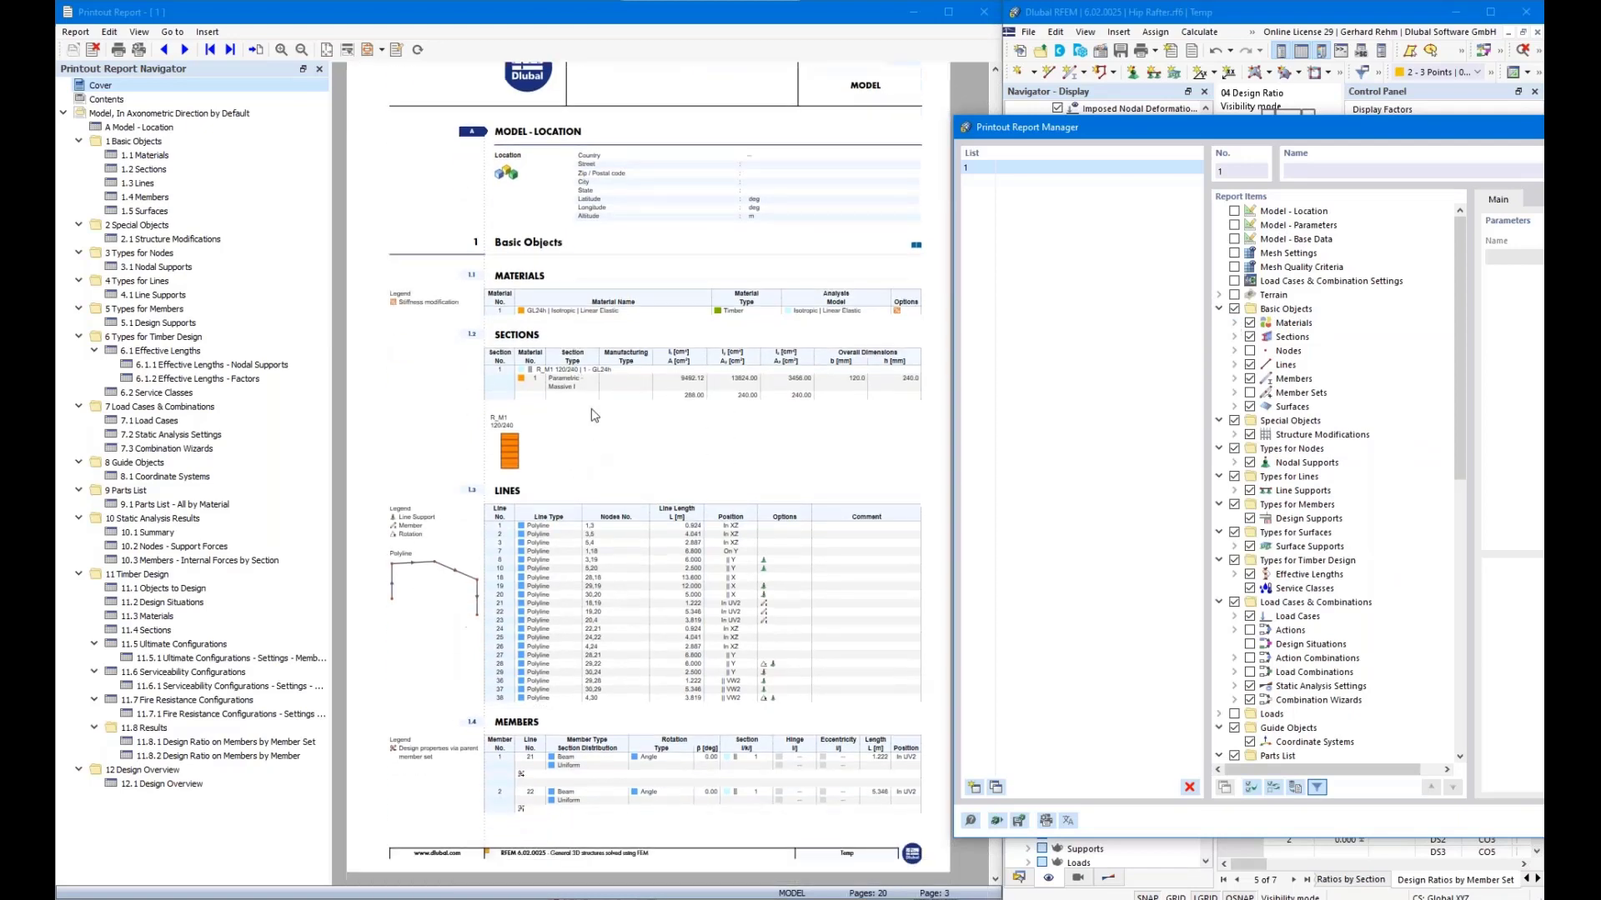
pyautogui.scroll(-3, 588, 381)
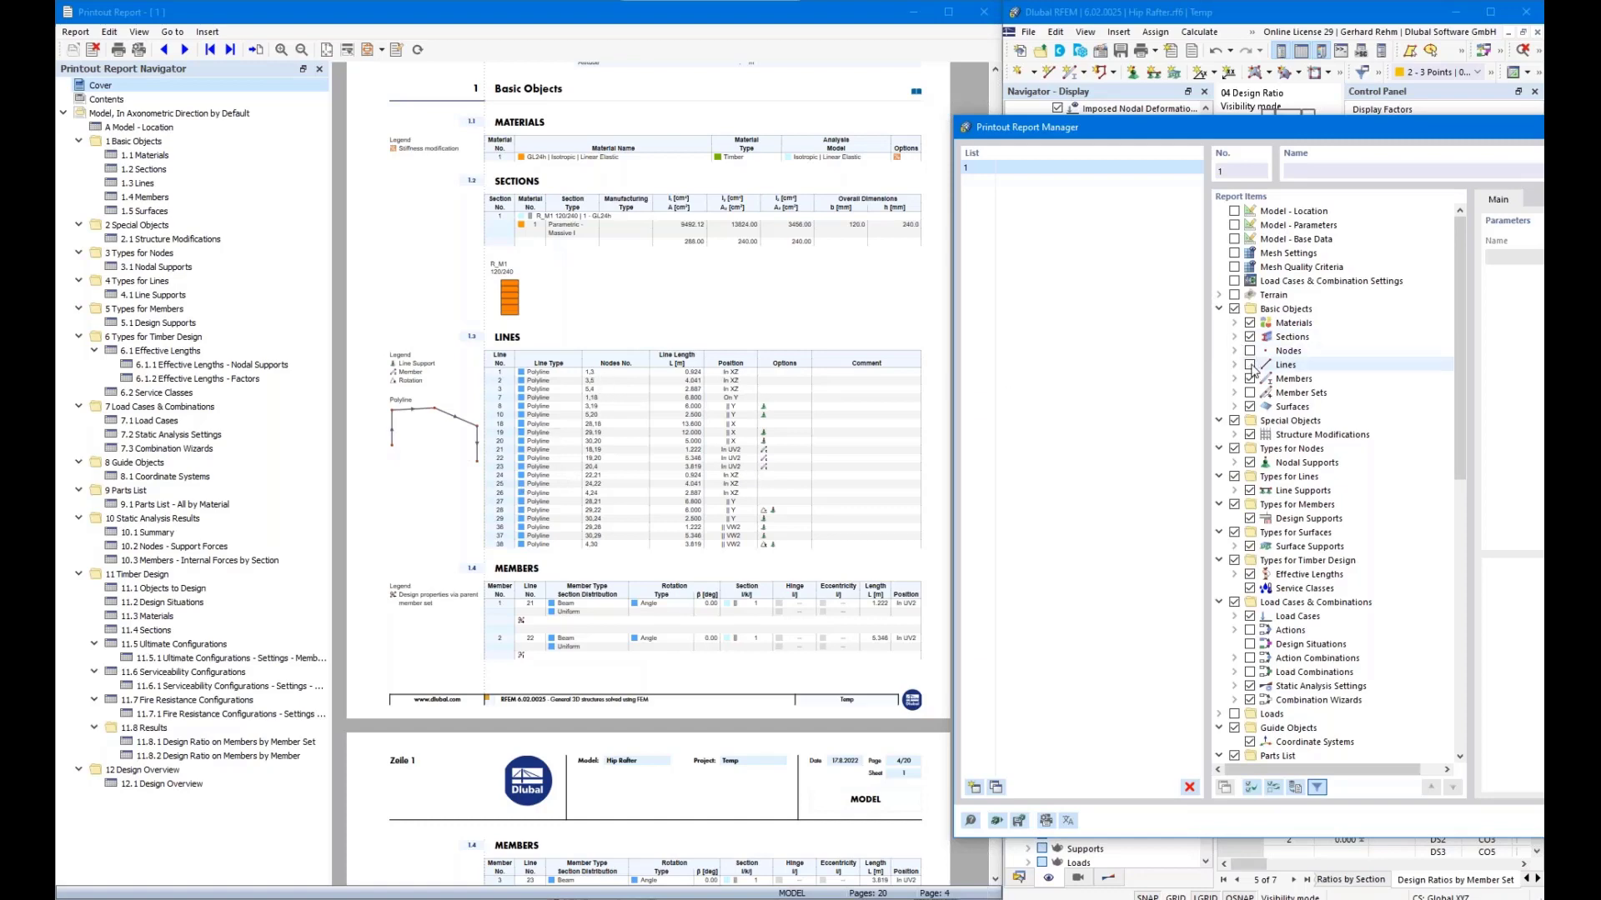
# Exclude Members and Surfaces from Basic Objects, as well as the whole Special Objects chapter.
pyautogui.scroll(-4, 644, 419)
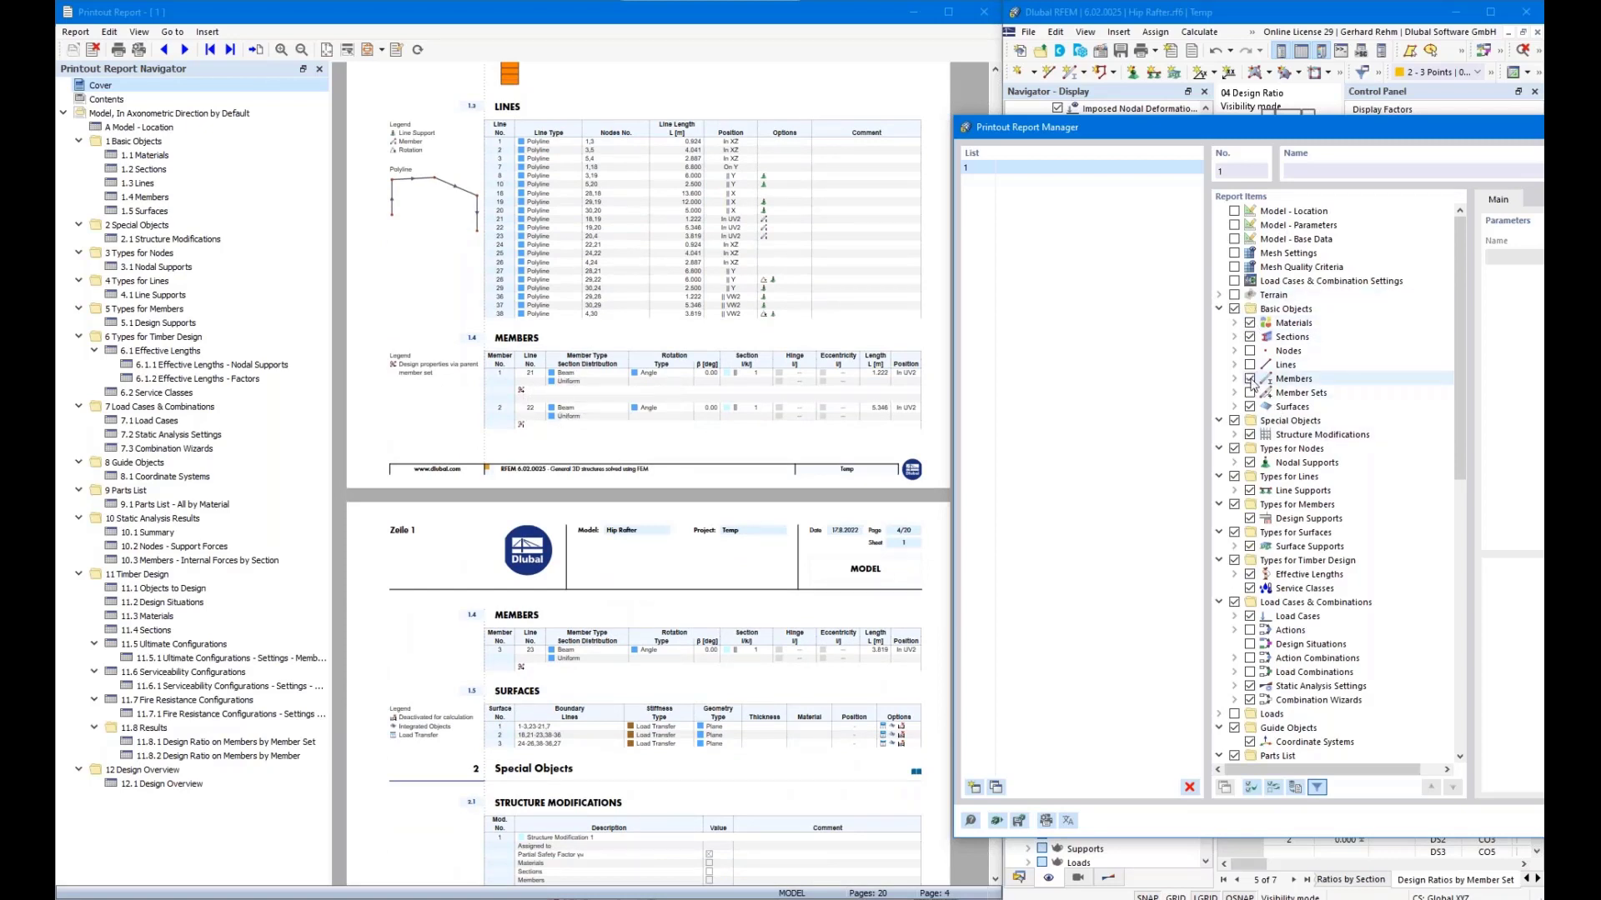
pyautogui.scroll(-4, 533, 497)
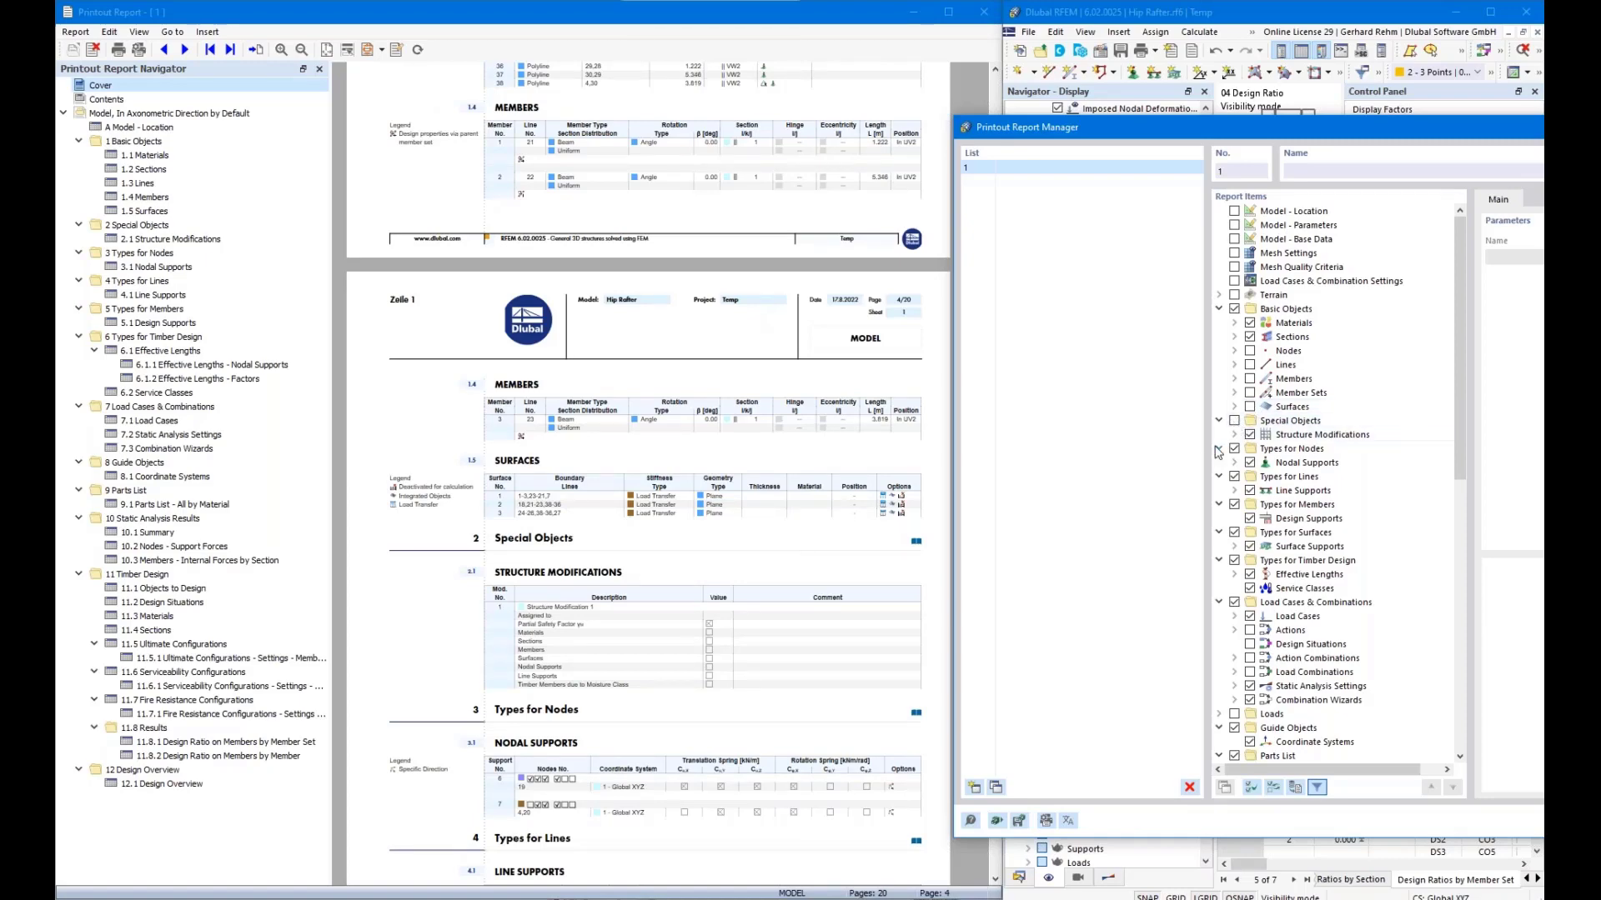
pyautogui.scroll(-3, 698, 415)
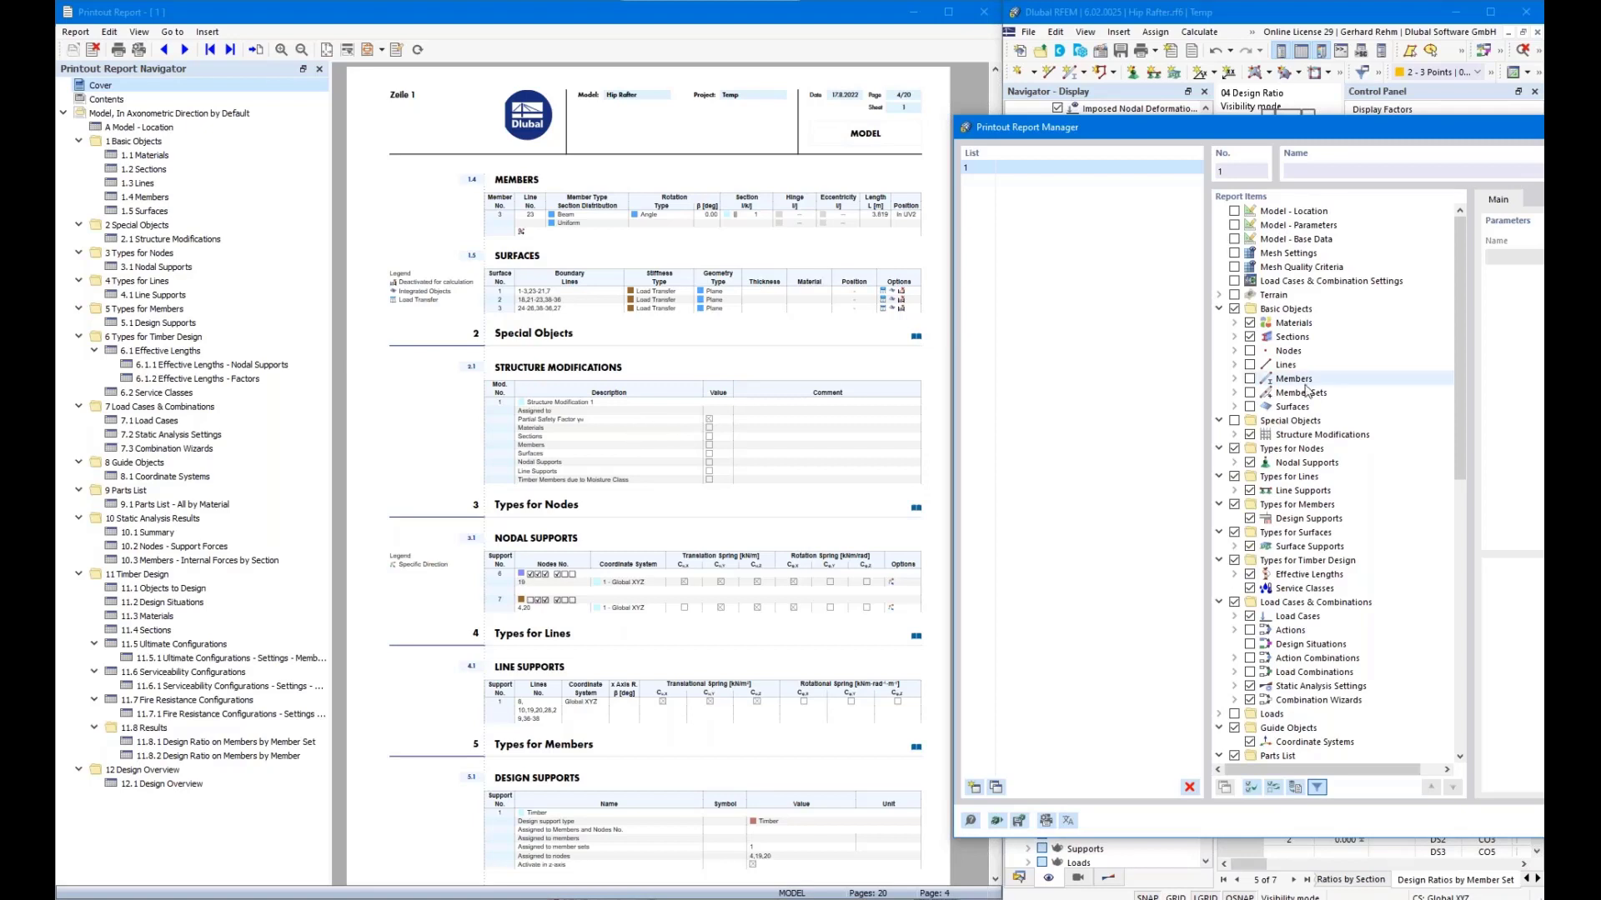
# Review the Nodal Supports sub-items and exclude the chapters Types for Lines, Types for Members and Types for Surfaces.
pyautogui.click(1234, 462)
pyautogui.scroll(-2, 1255, 542)
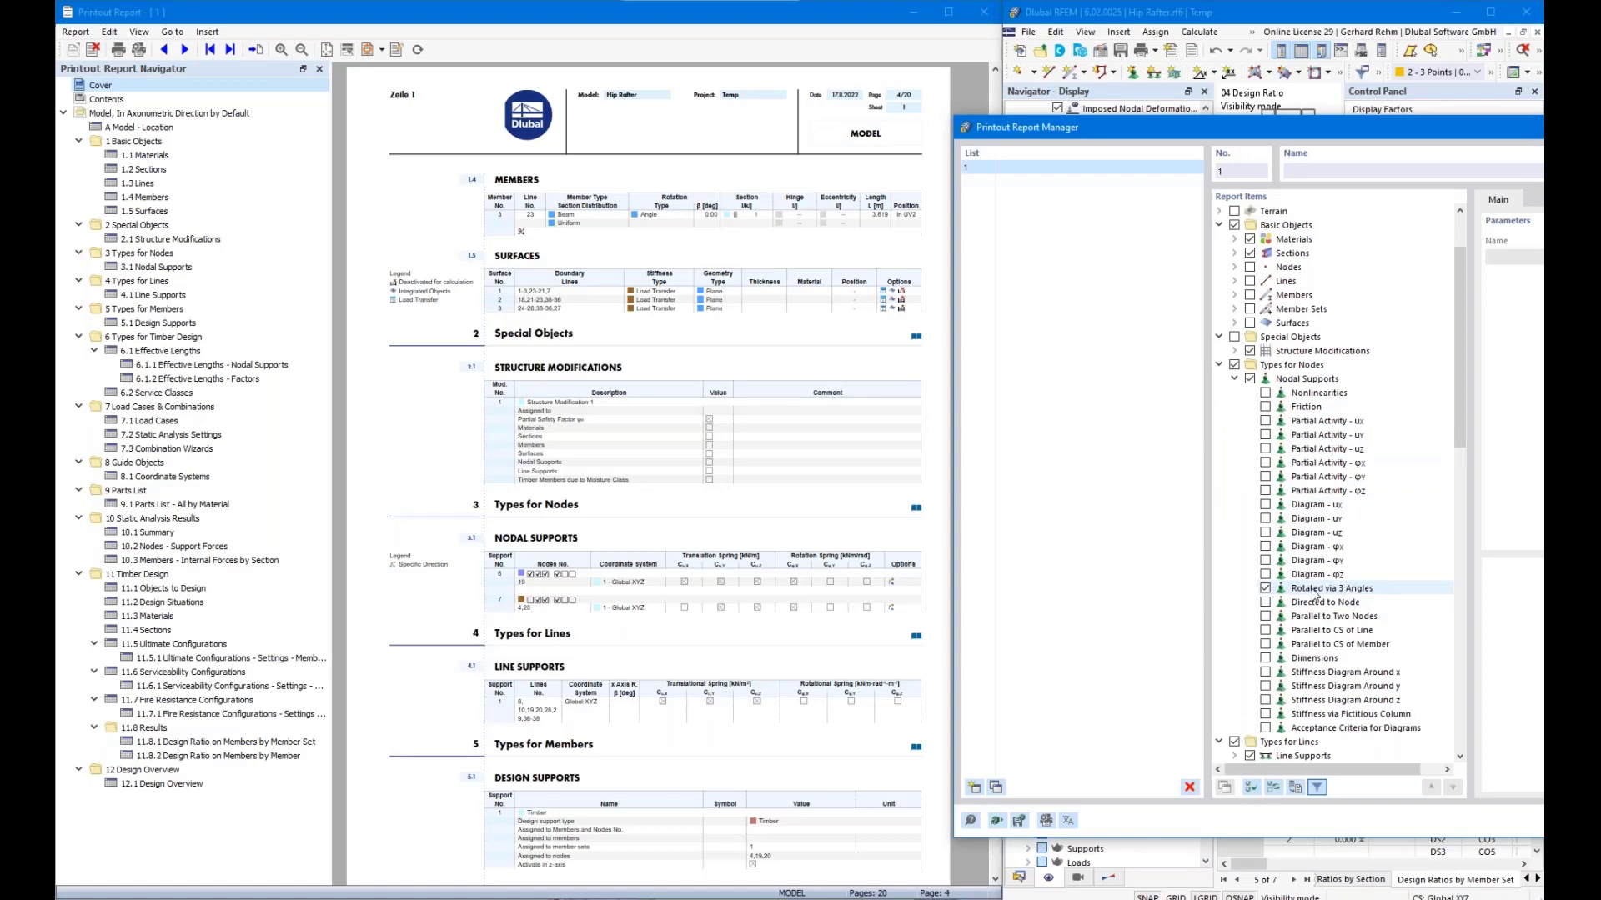
pyautogui.click(1233, 379)
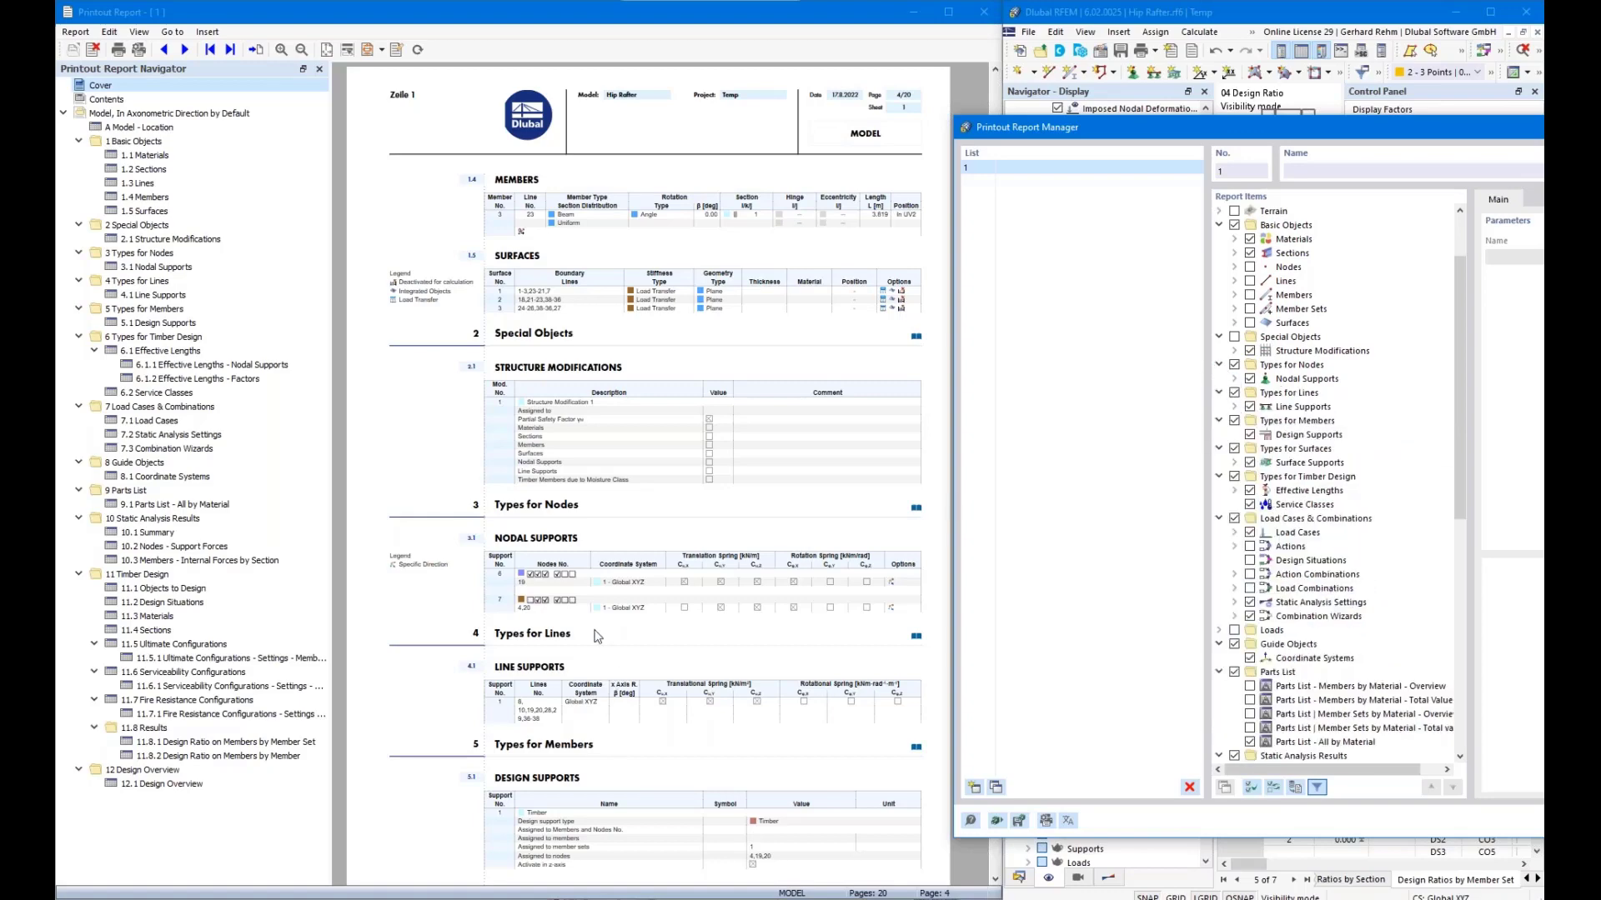
pyautogui.scroll(-3, 598, 636)
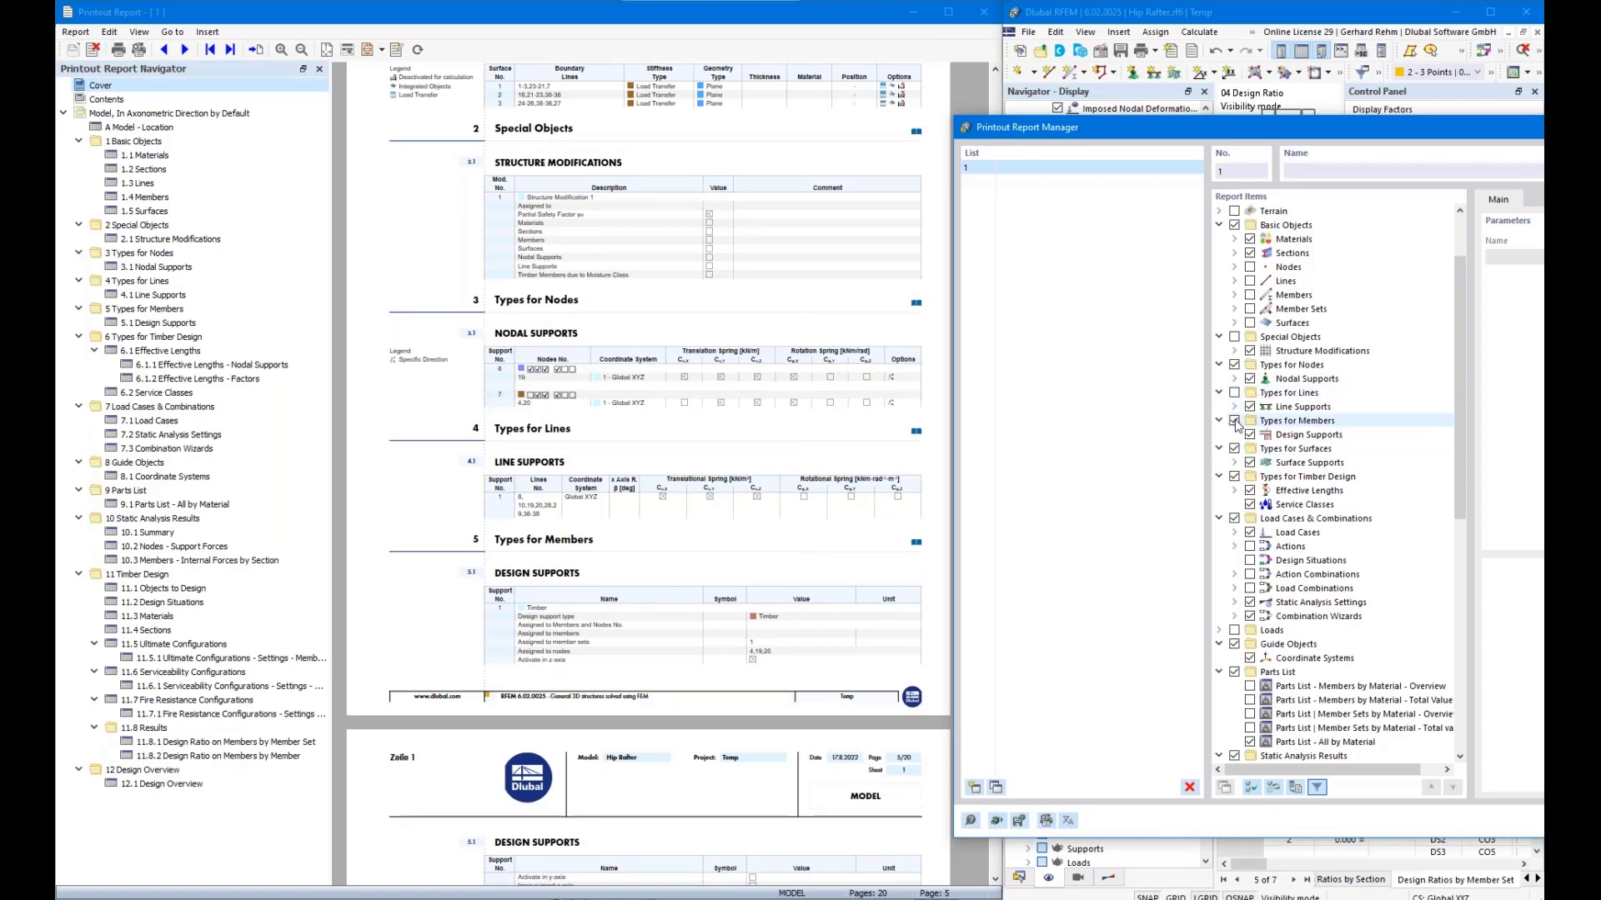
pyautogui.scroll(-10, 565, 602)
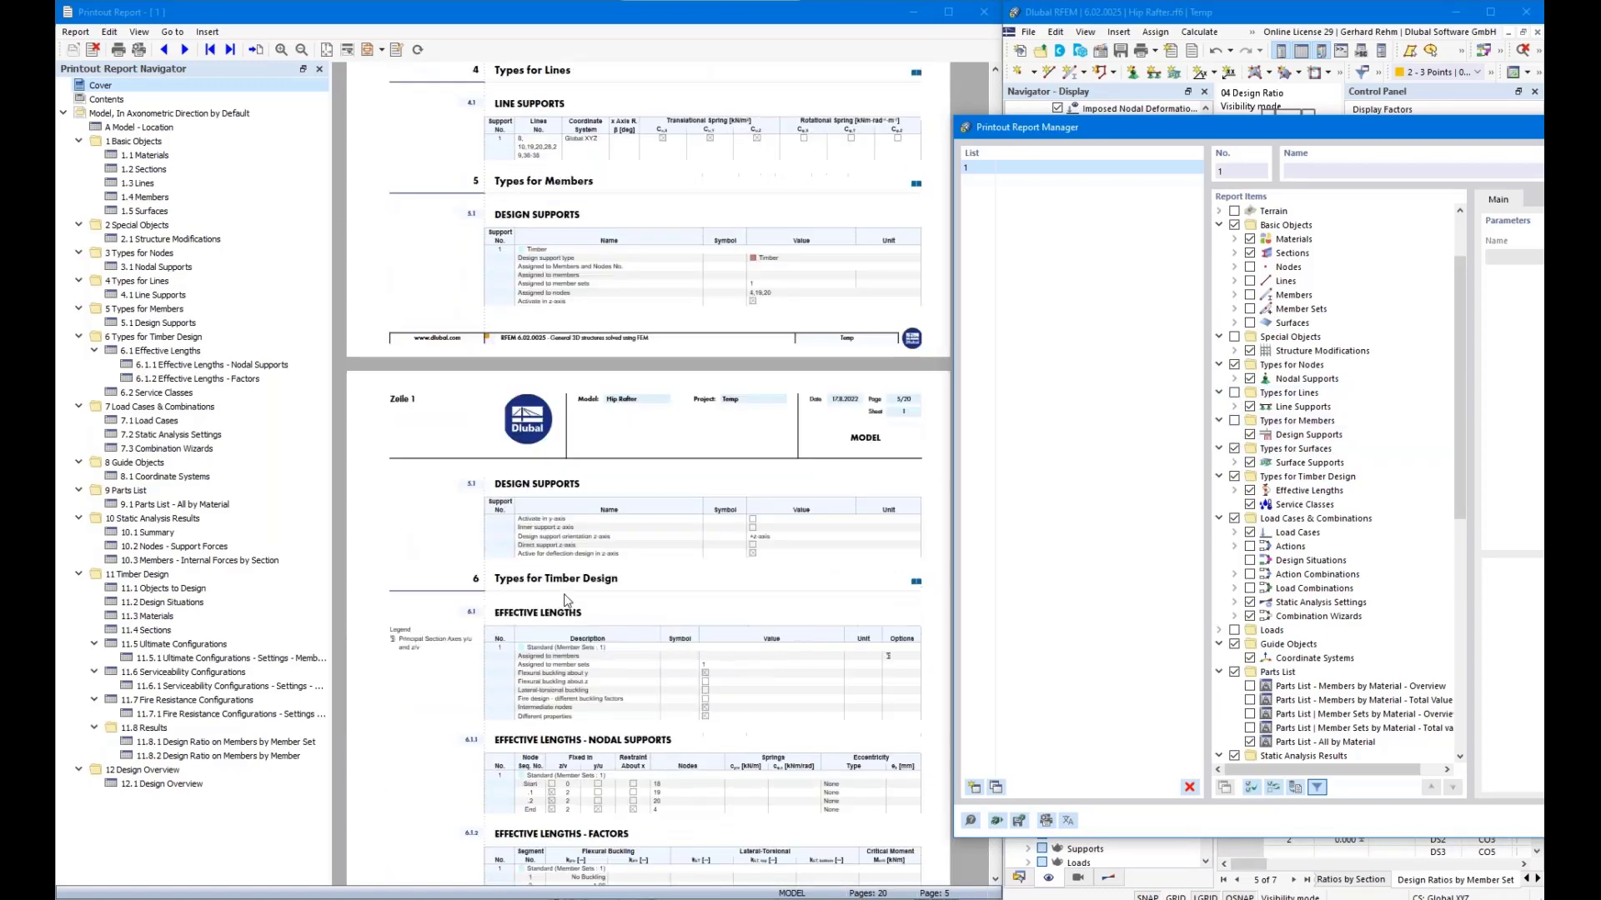
pyautogui.click(1234, 449)
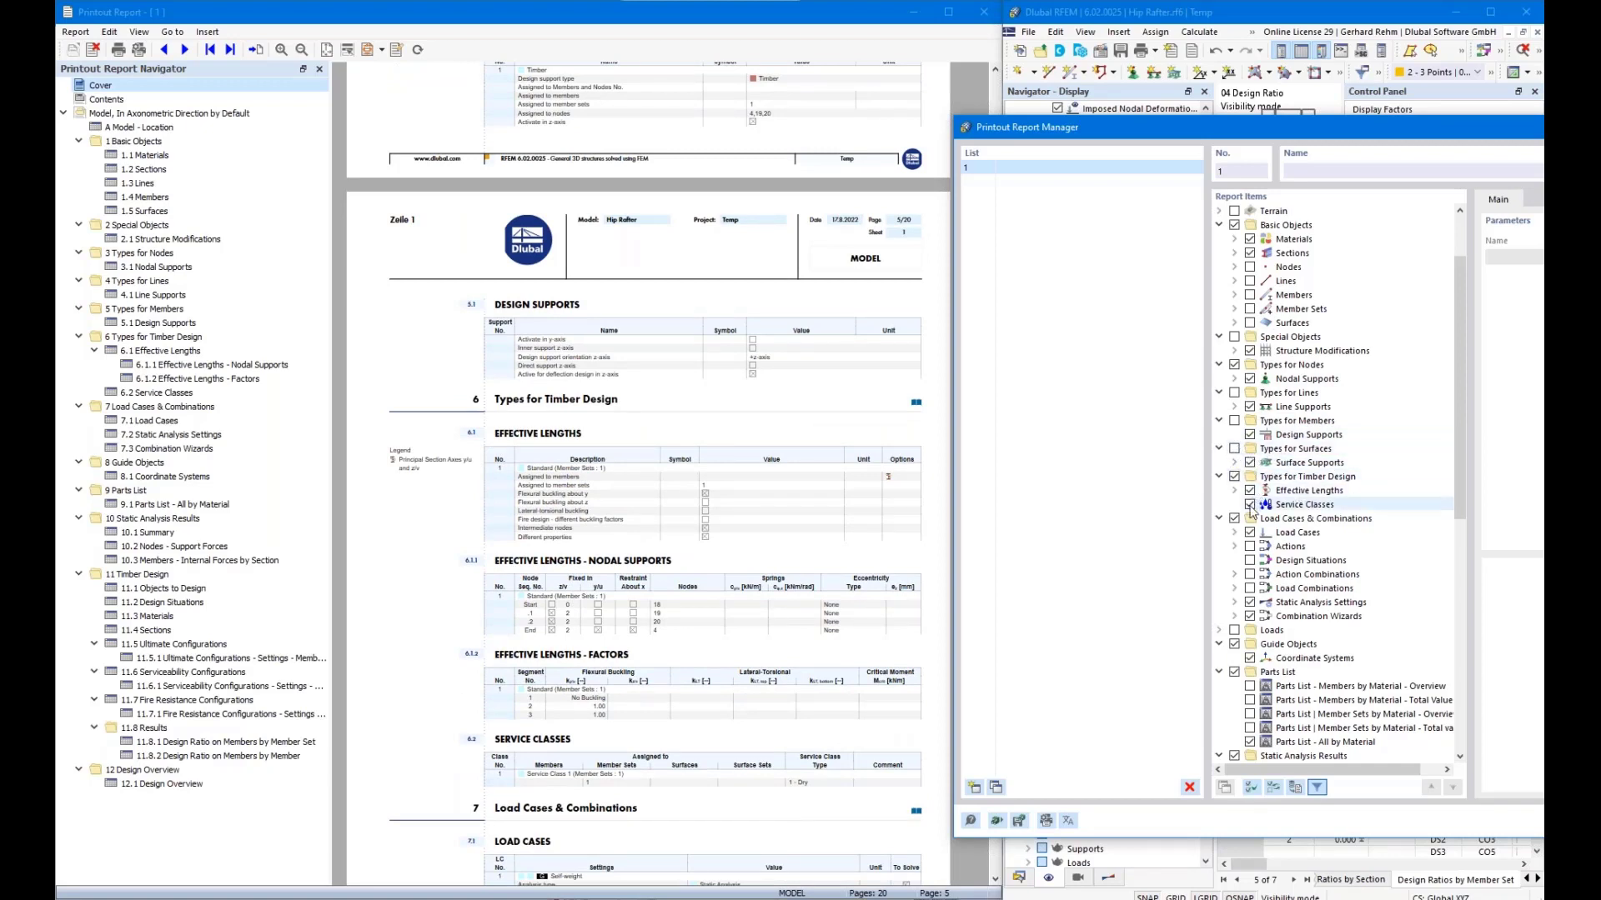
# Include Design Situations and Load Combinations among the report items of the Load Cases & Combinations chapter.
pyautogui.scroll(-1, 1259, 517)
pyautogui.scroll(-1, 1258, 519)
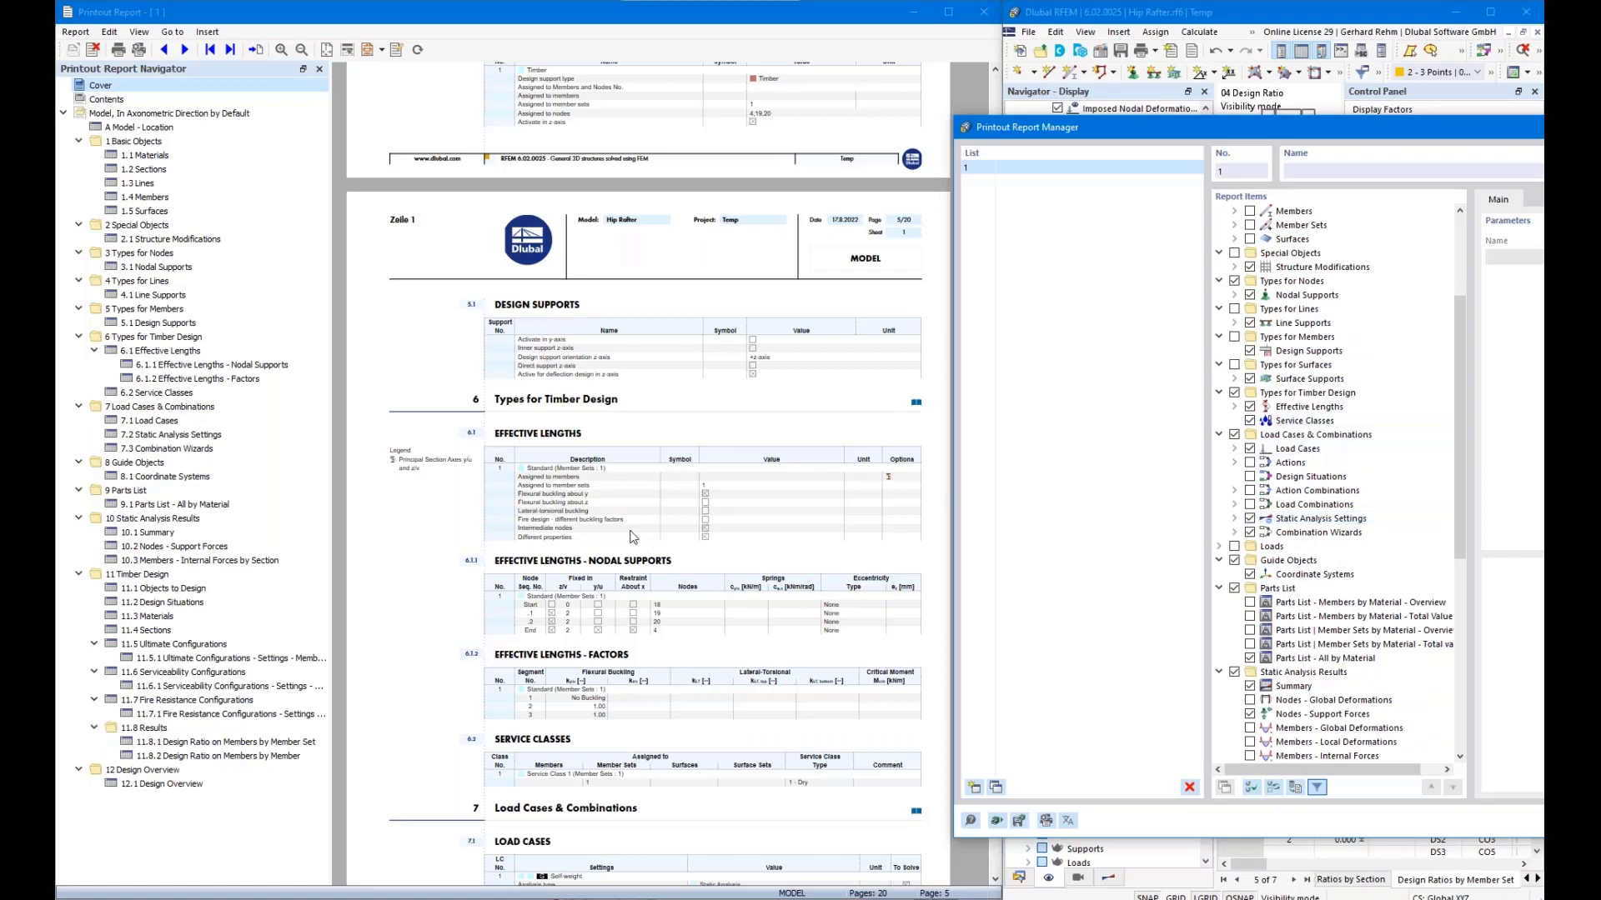
pyautogui.scroll(-1, 594, 560)
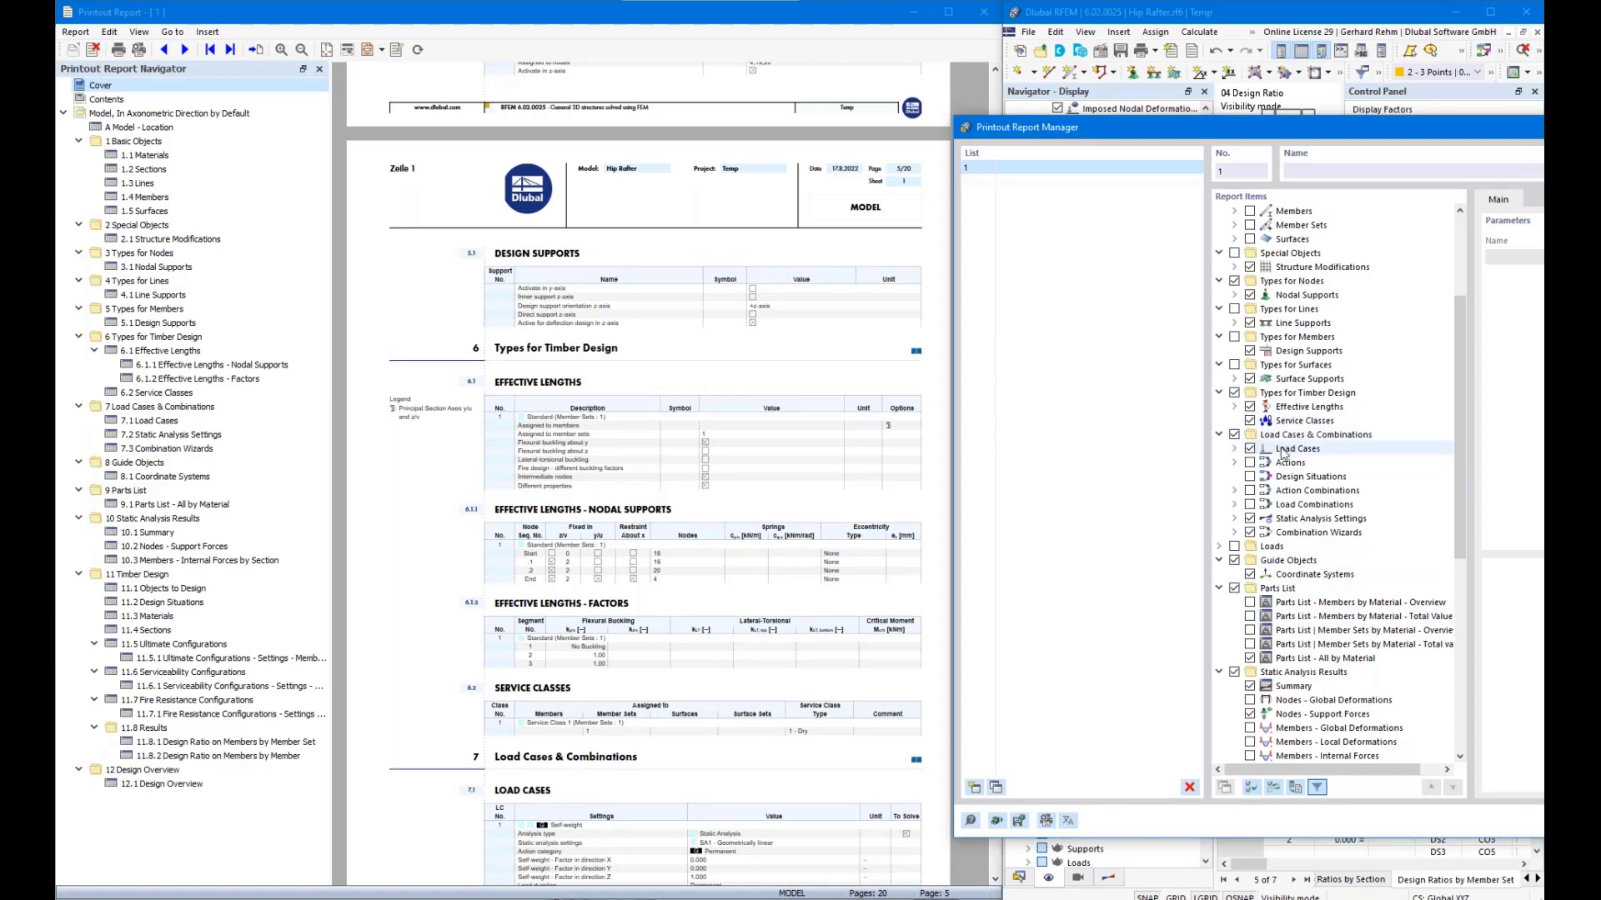
pyautogui.click(1299, 450)
pyautogui.moveTo(1259, 135); pyautogui.dragTo(1104, 117)
pyautogui.scroll(-3, 559, 554)
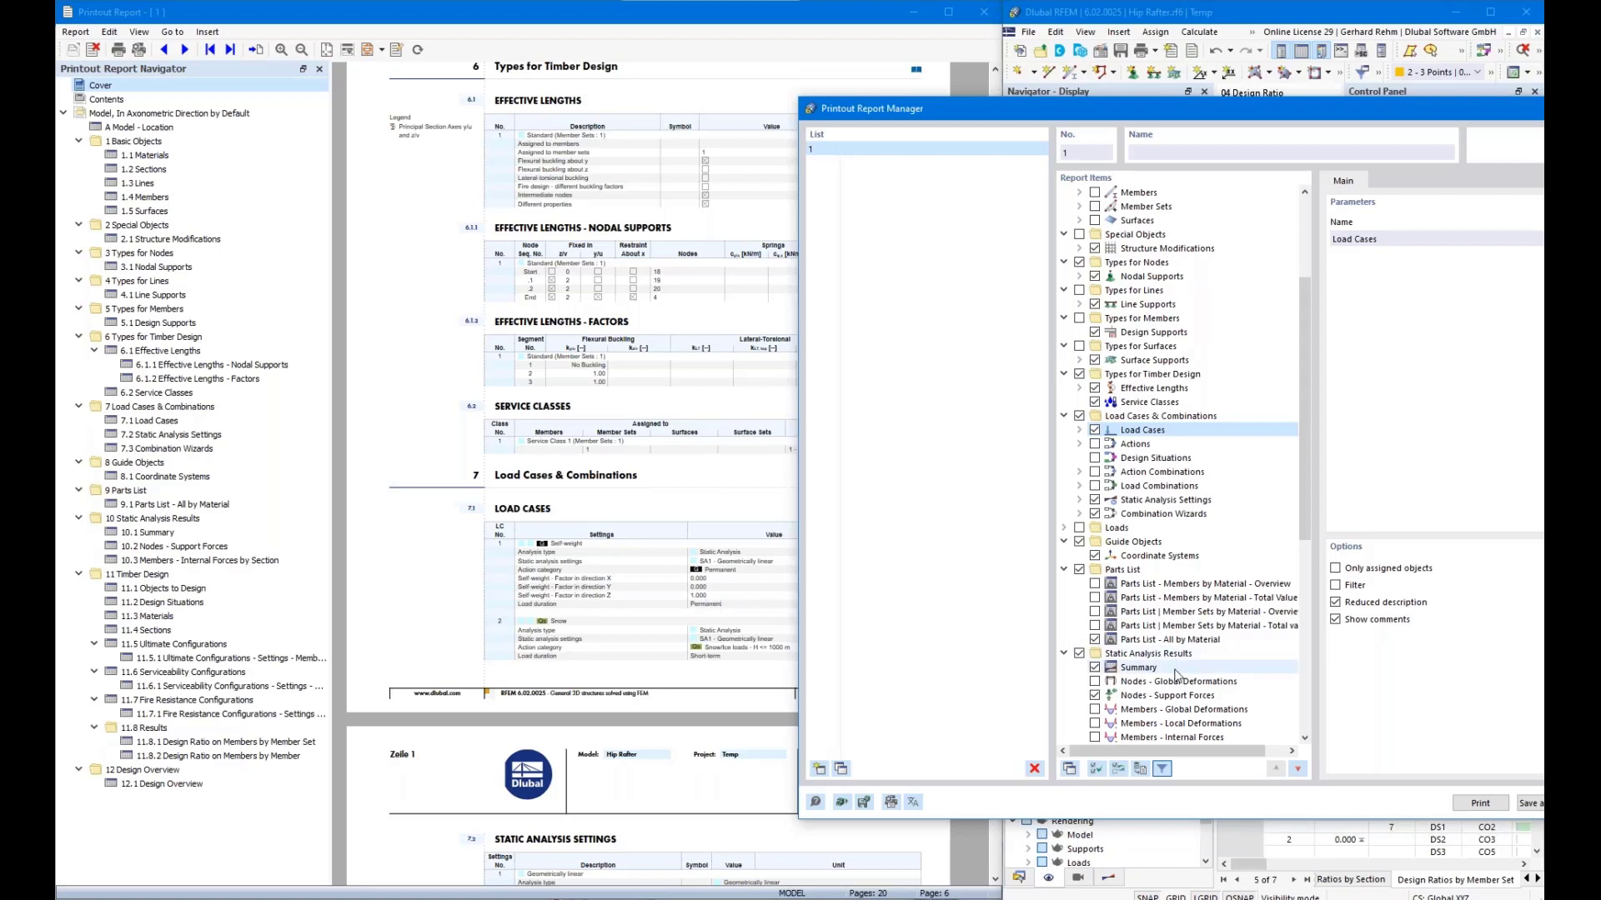
pyautogui.click(1133, 460)
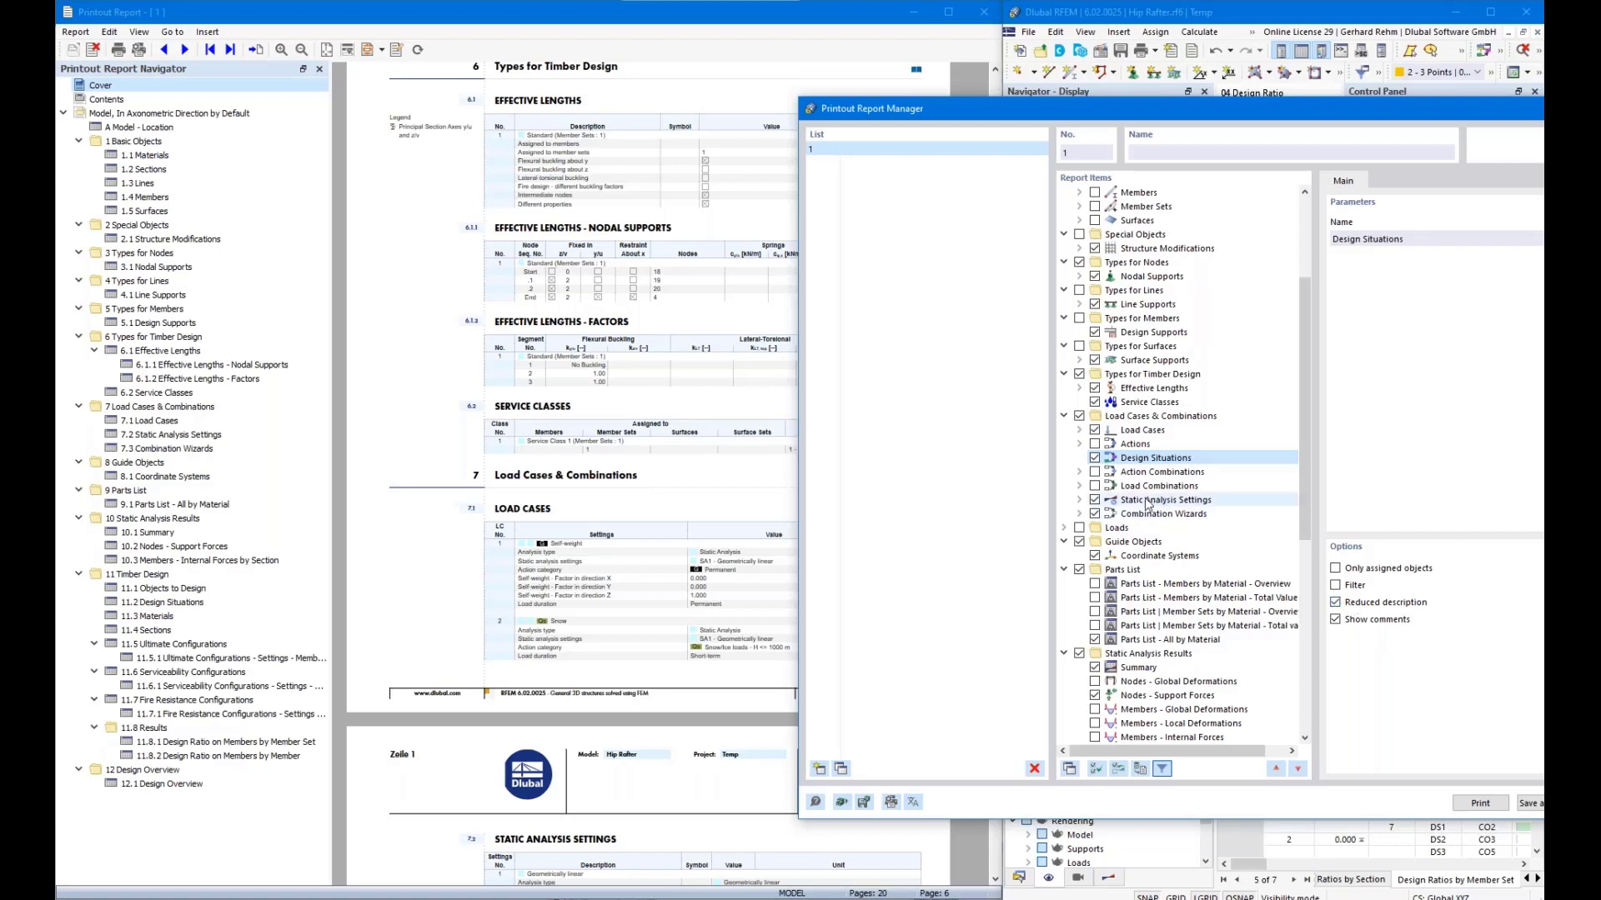
pyautogui.click(1095, 486)
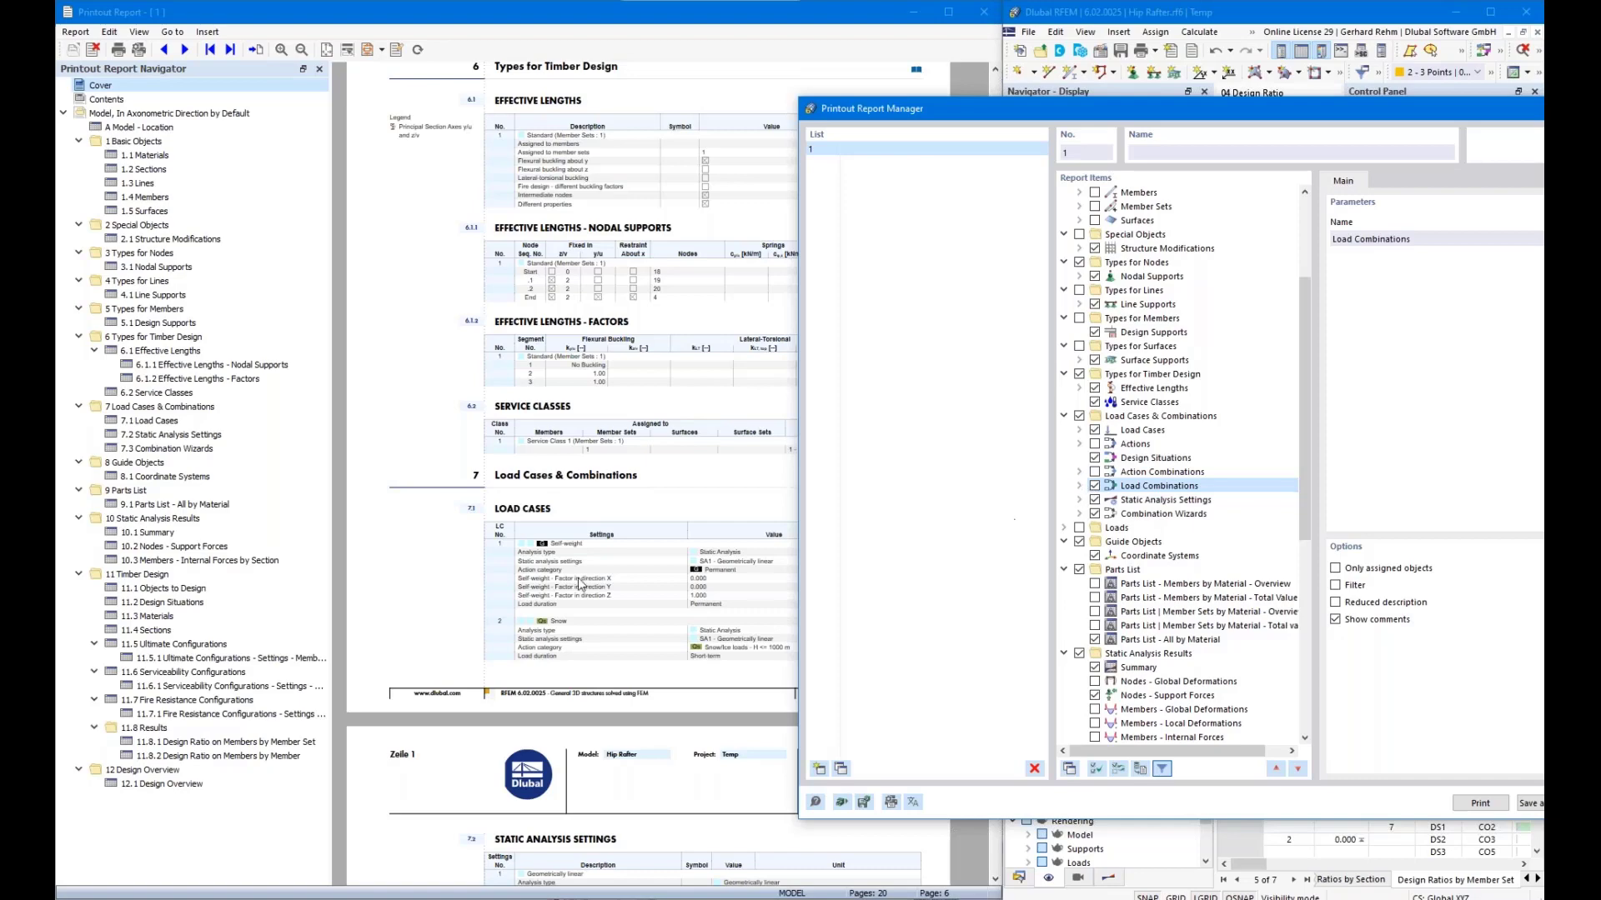
# Check the load case and combination tables in the report and enable Reduced description for Load Combinations.
pyautogui.scroll(-6, 582, 585)
pyautogui.scroll(-10, 634, 563)
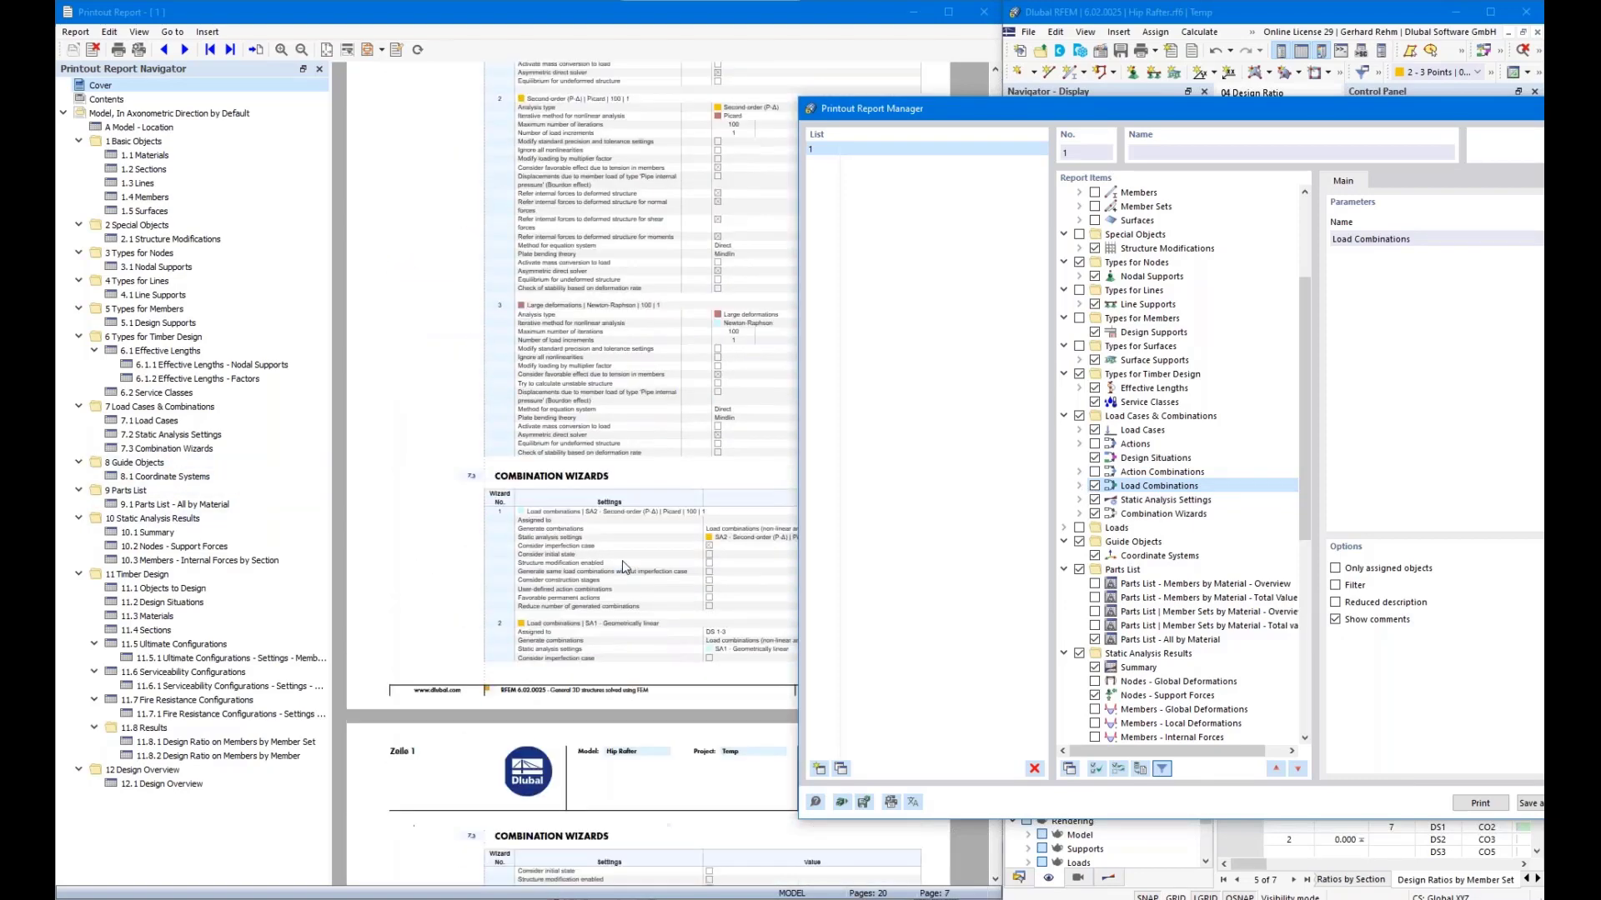
pyautogui.scroll(9, 615, 594)
pyautogui.scroll(5, 629, 642)
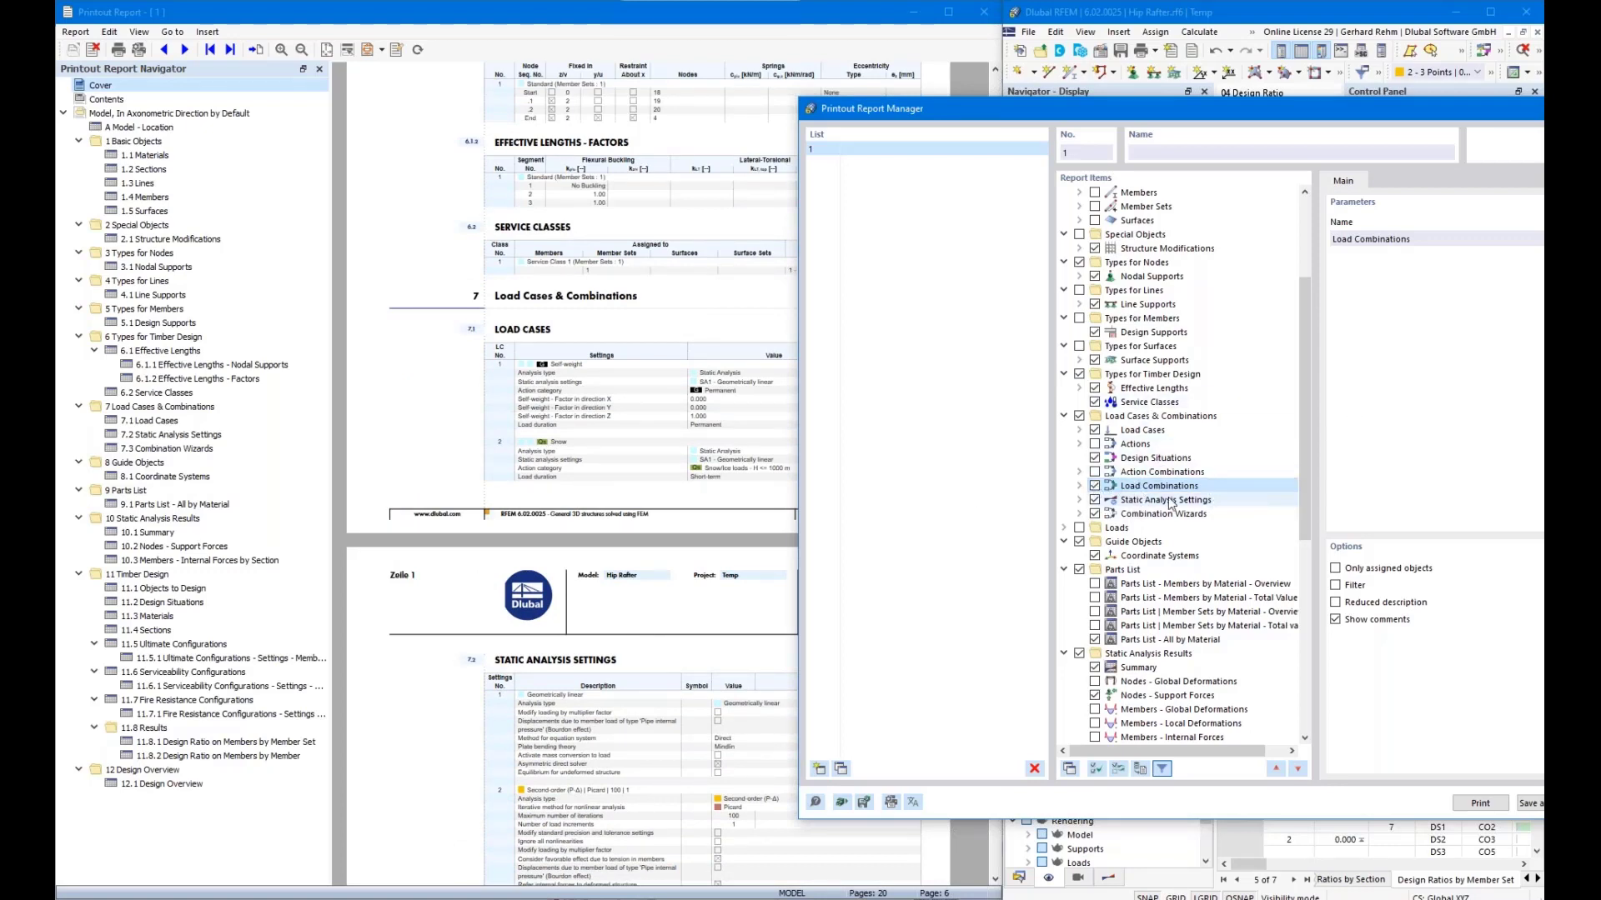
pyautogui.click(1335, 603)
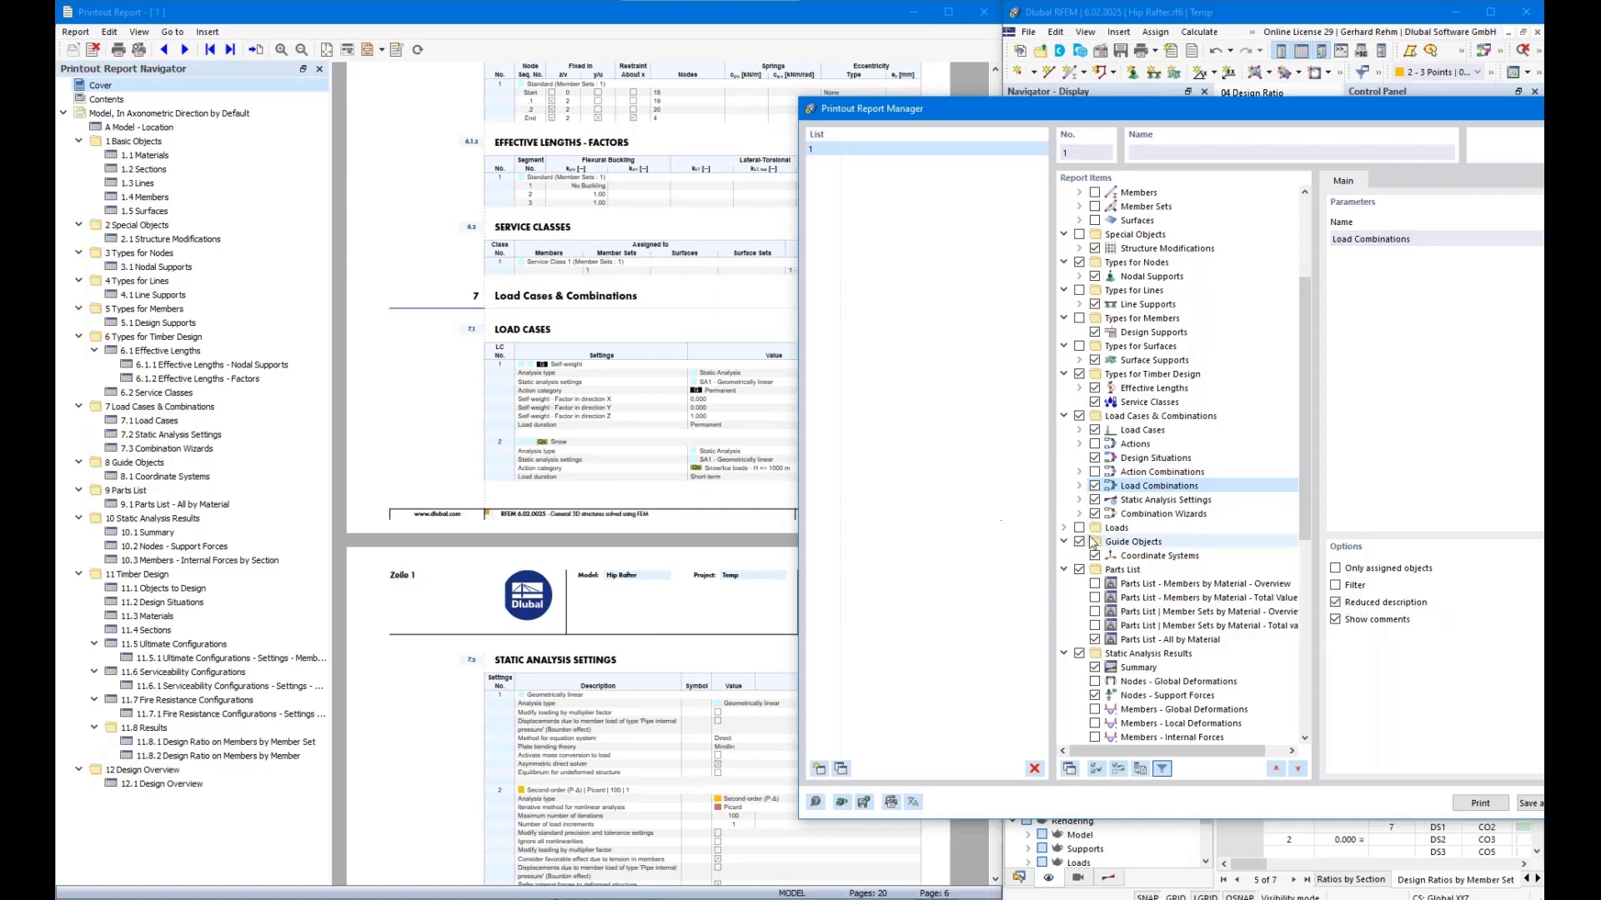
# Exclude Static Analysis Settings and Combination Wizards from the Load Cases & Combinations chapter.
pyautogui.scroll(-5, 631, 417)
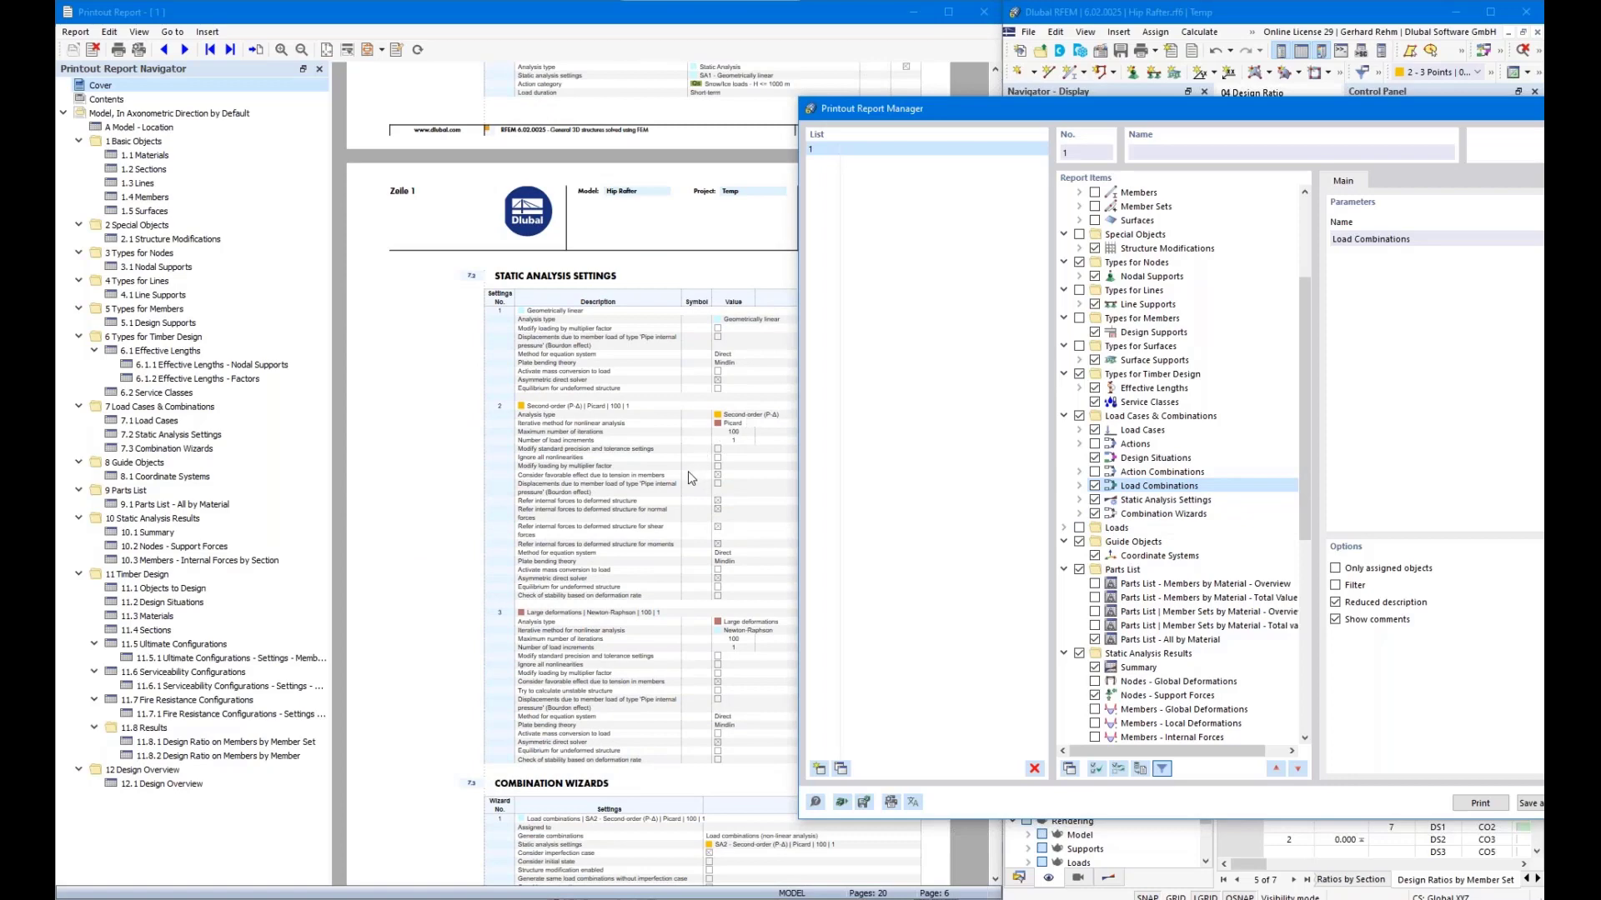
pyautogui.scroll(-1, 710, 459)
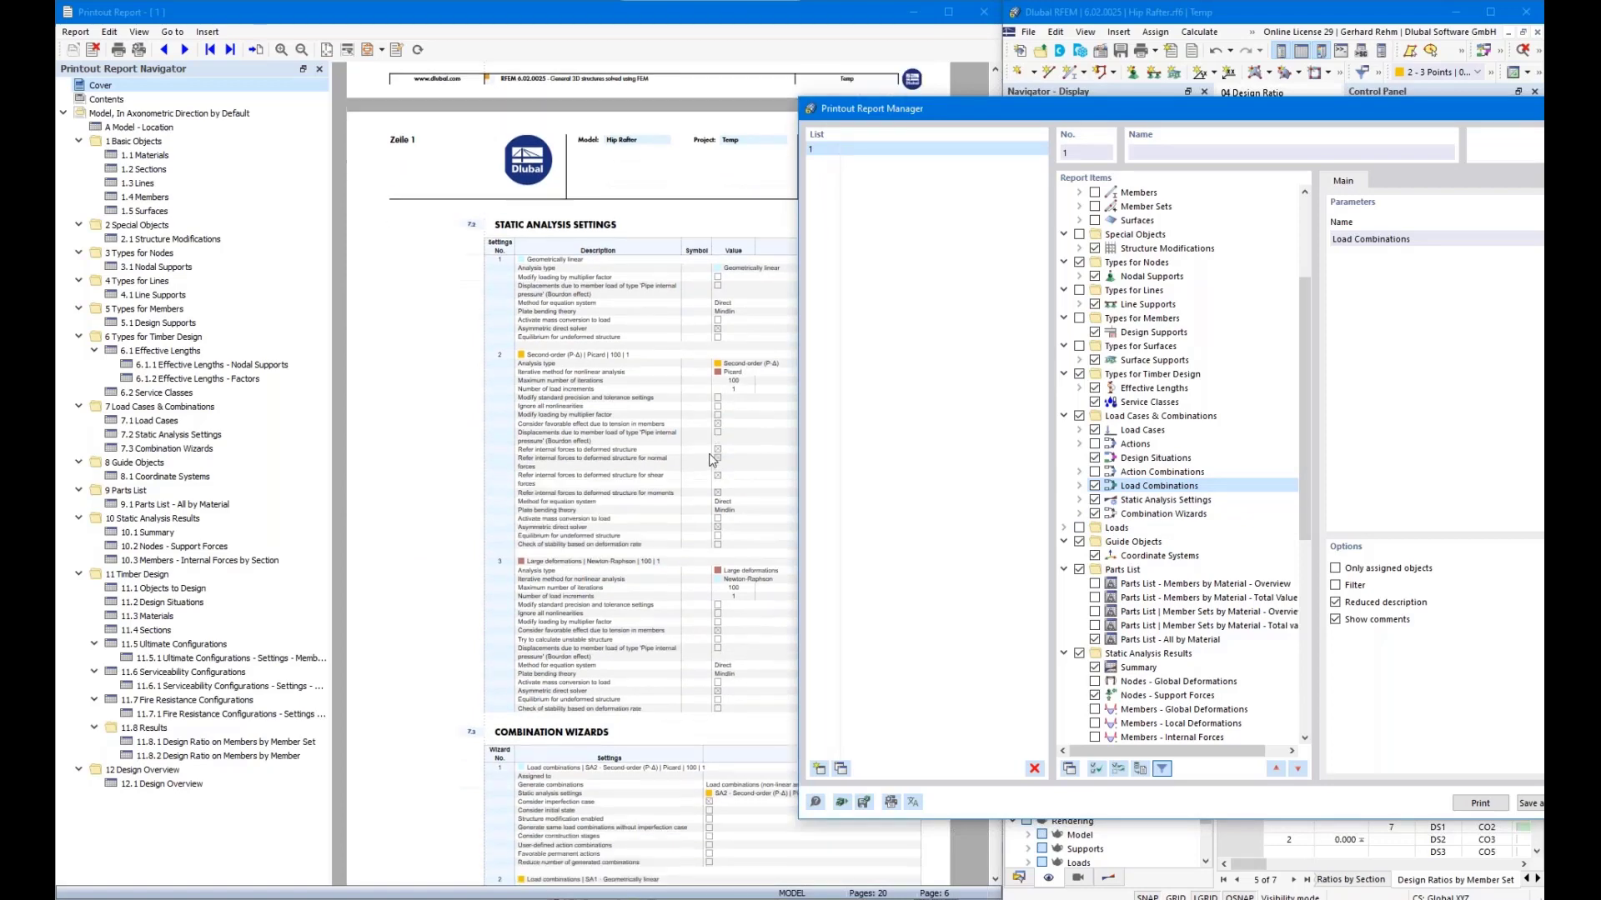
pyautogui.scroll(-4, 709, 459)
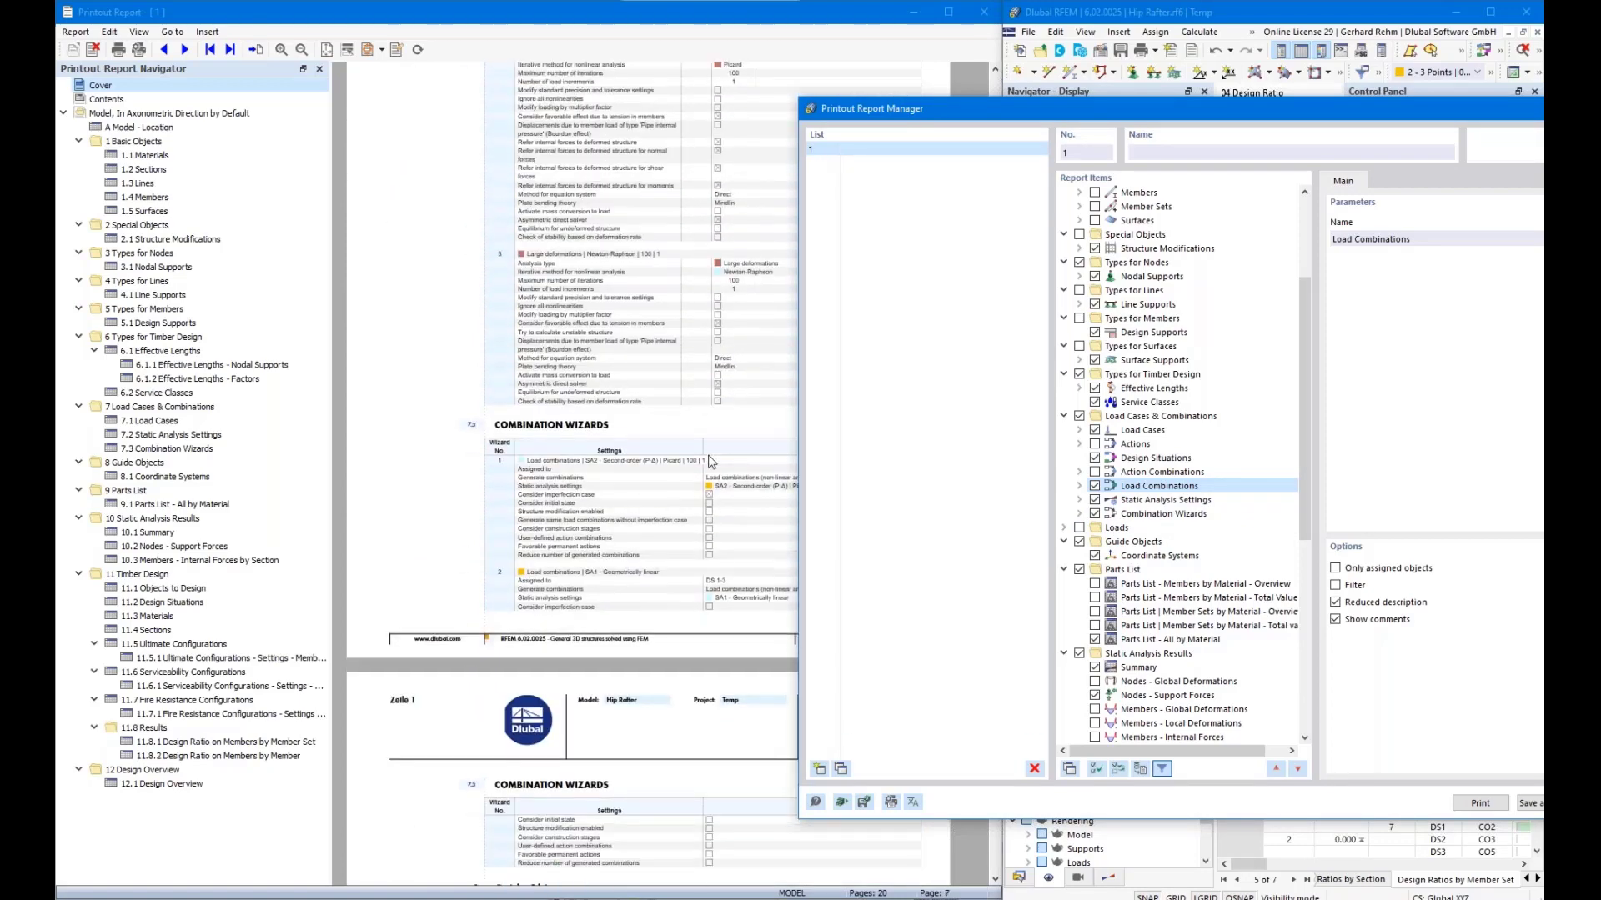
pyautogui.scroll(-3, 710, 461)
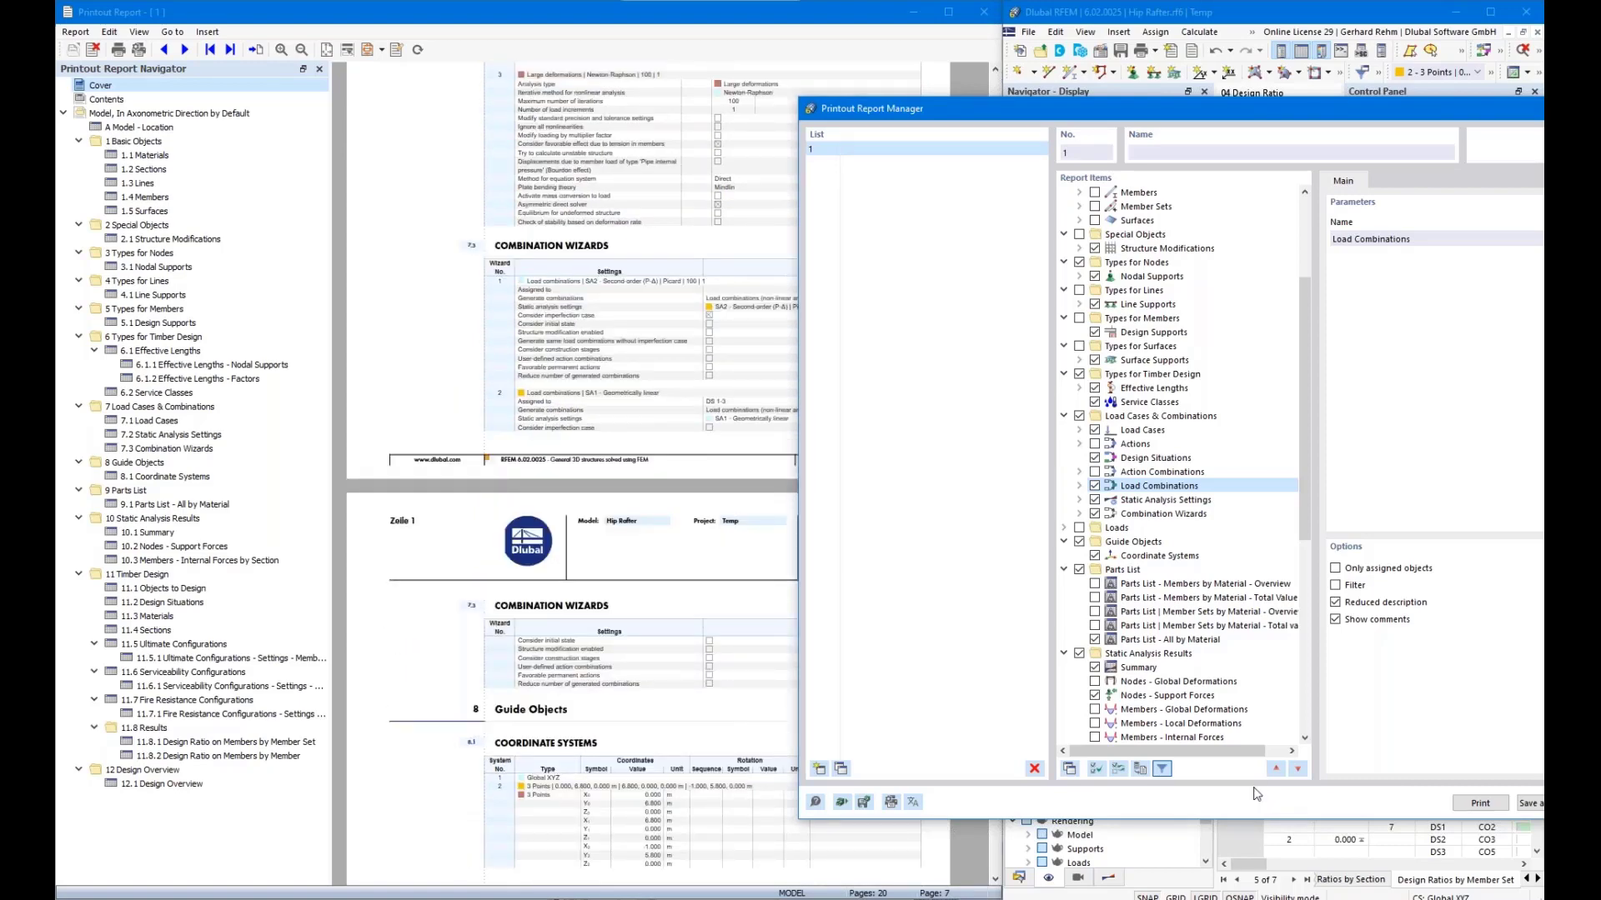
pyautogui.click(1102, 501)
pyautogui.scroll(-2, 598, 640)
pyautogui.scroll(-1, 599, 639)
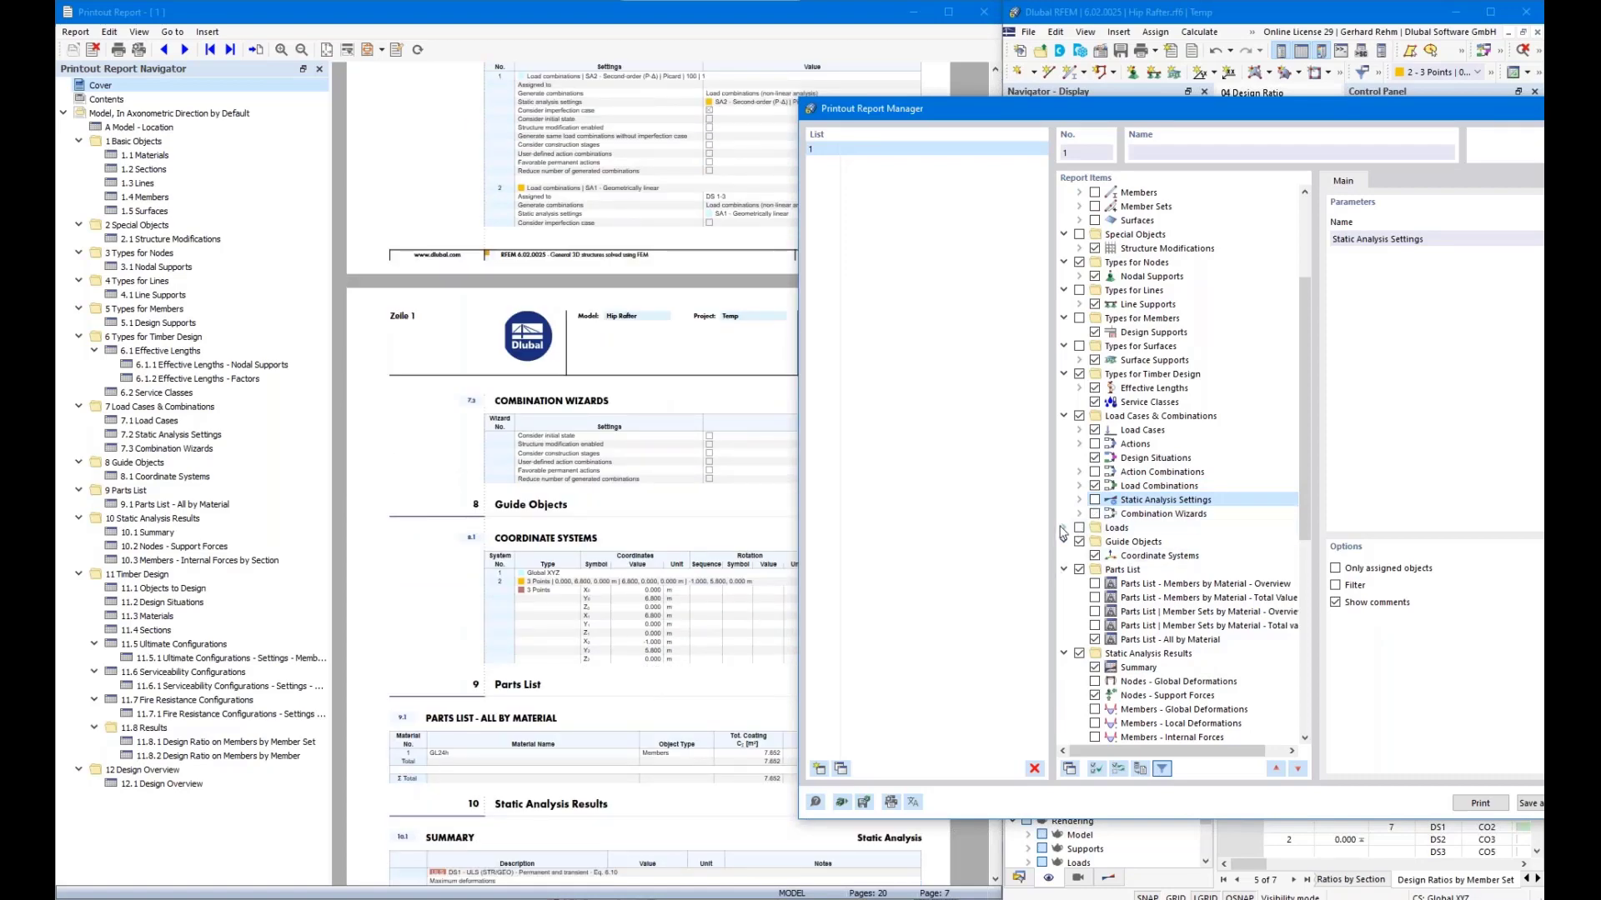
# Include the Loads chapter in the report items and expand its LC1 - Self-weight entry.
pyautogui.click(1079, 527)
pyautogui.click(1064, 527)
pyautogui.click(1080, 542)
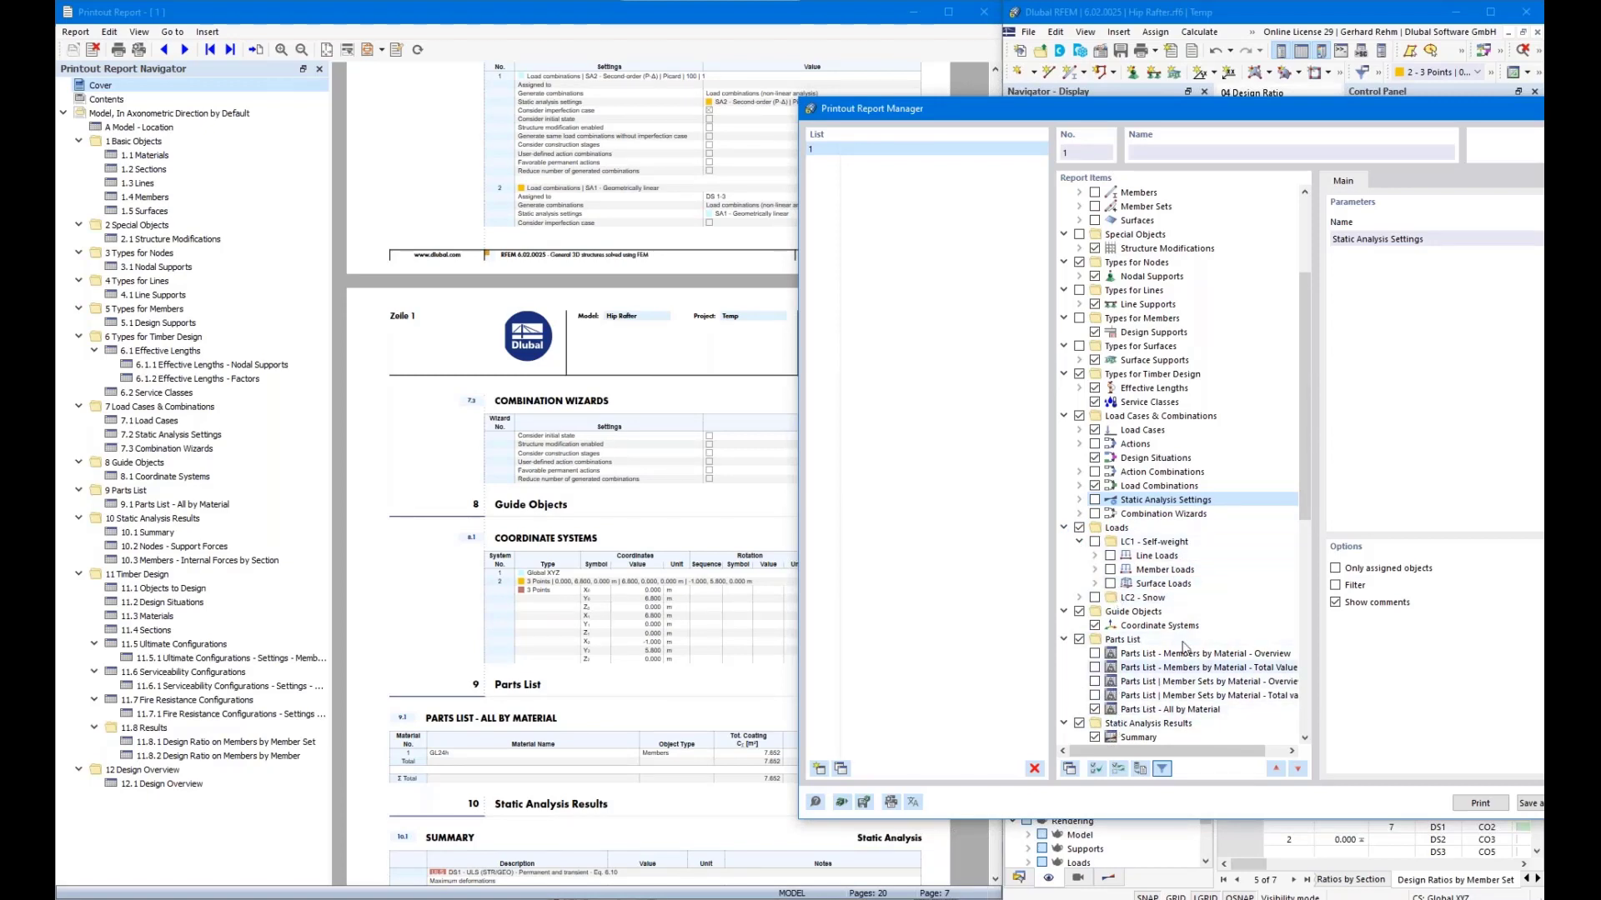
# Exclude the Guide Objects and Parts List chapters from the report items.
pyautogui.scroll(-2, 1184, 642)
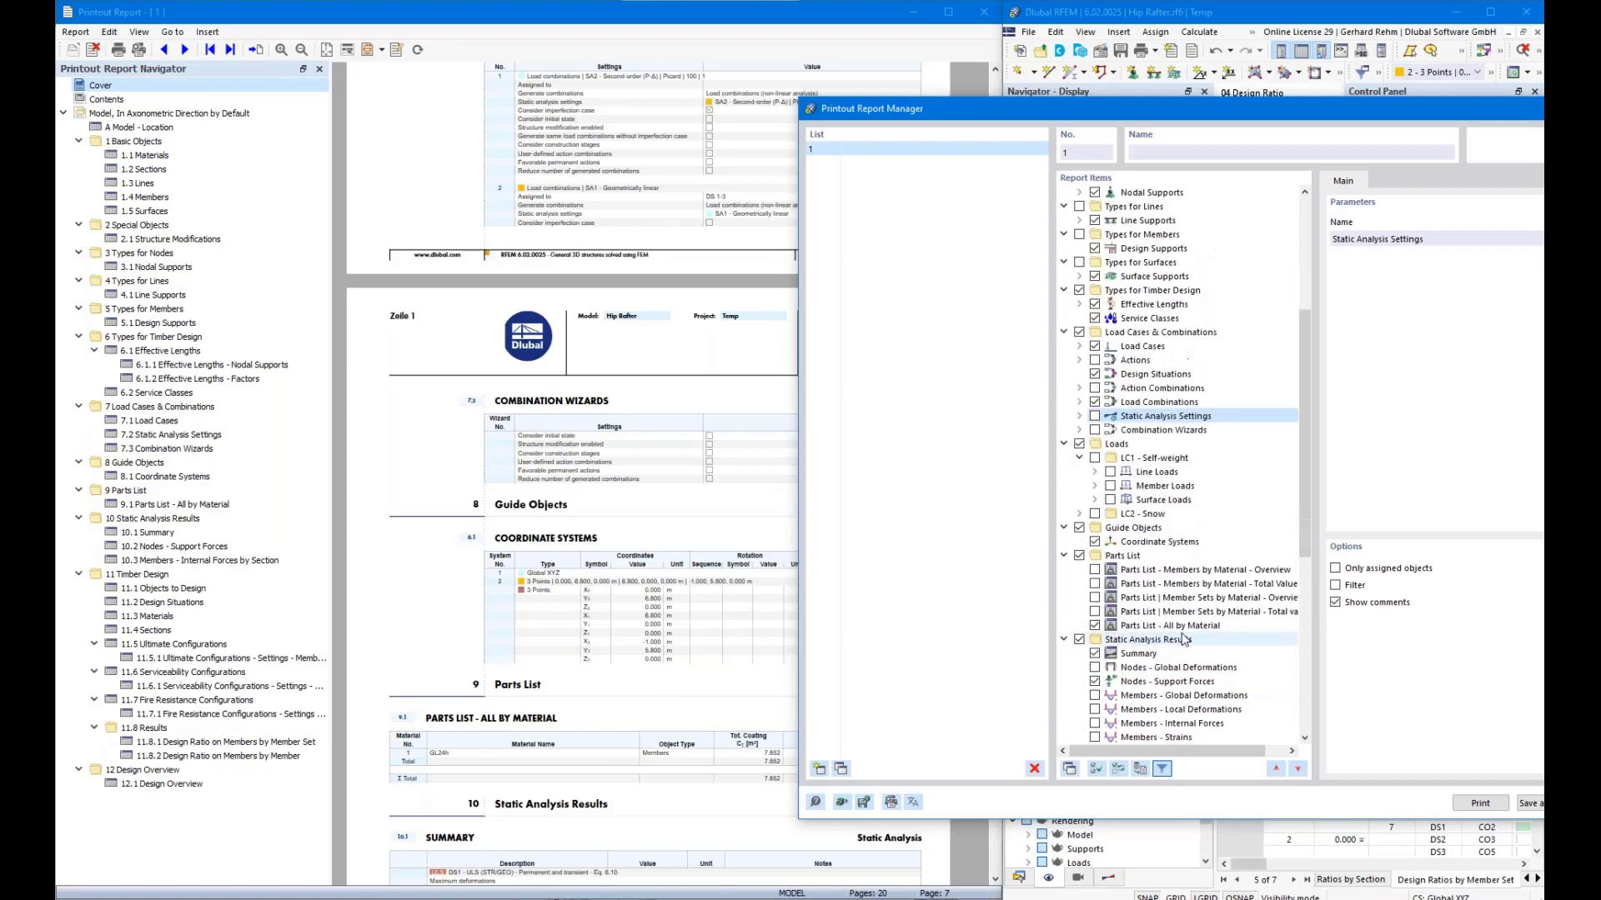
pyautogui.click(1079, 528)
pyautogui.click(1079, 528)
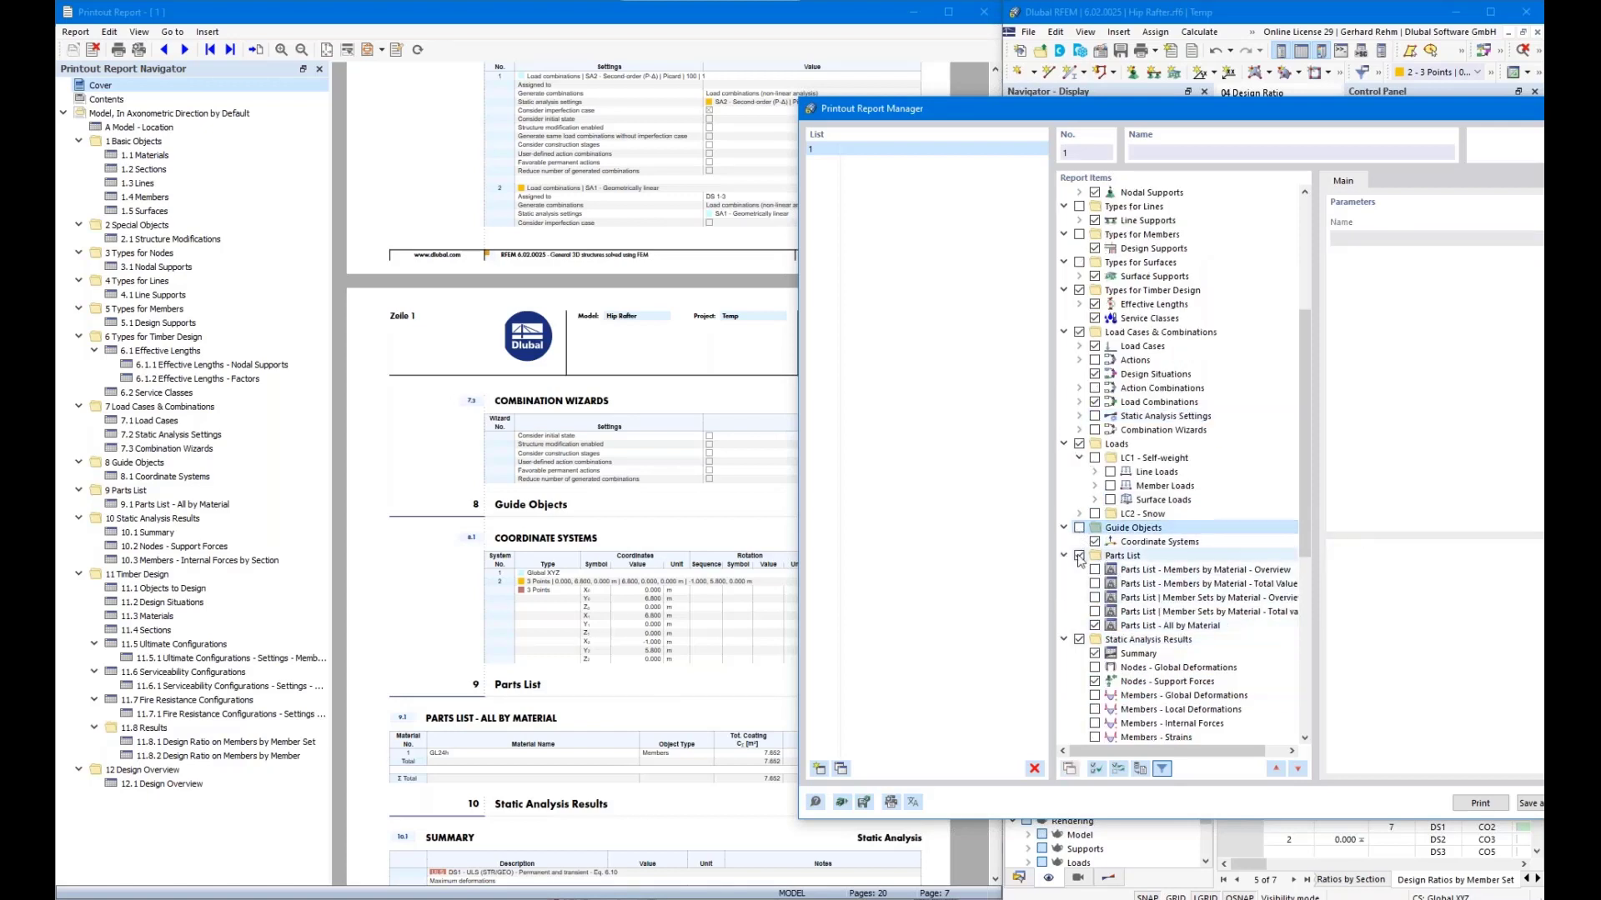
pyautogui.click(1079, 555)
pyautogui.click(1078, 555)
# Check the static analysis summary in the report and exclude Summary from Static Analysis Results.
pyautogui.scroll(-4, 1076, 604)
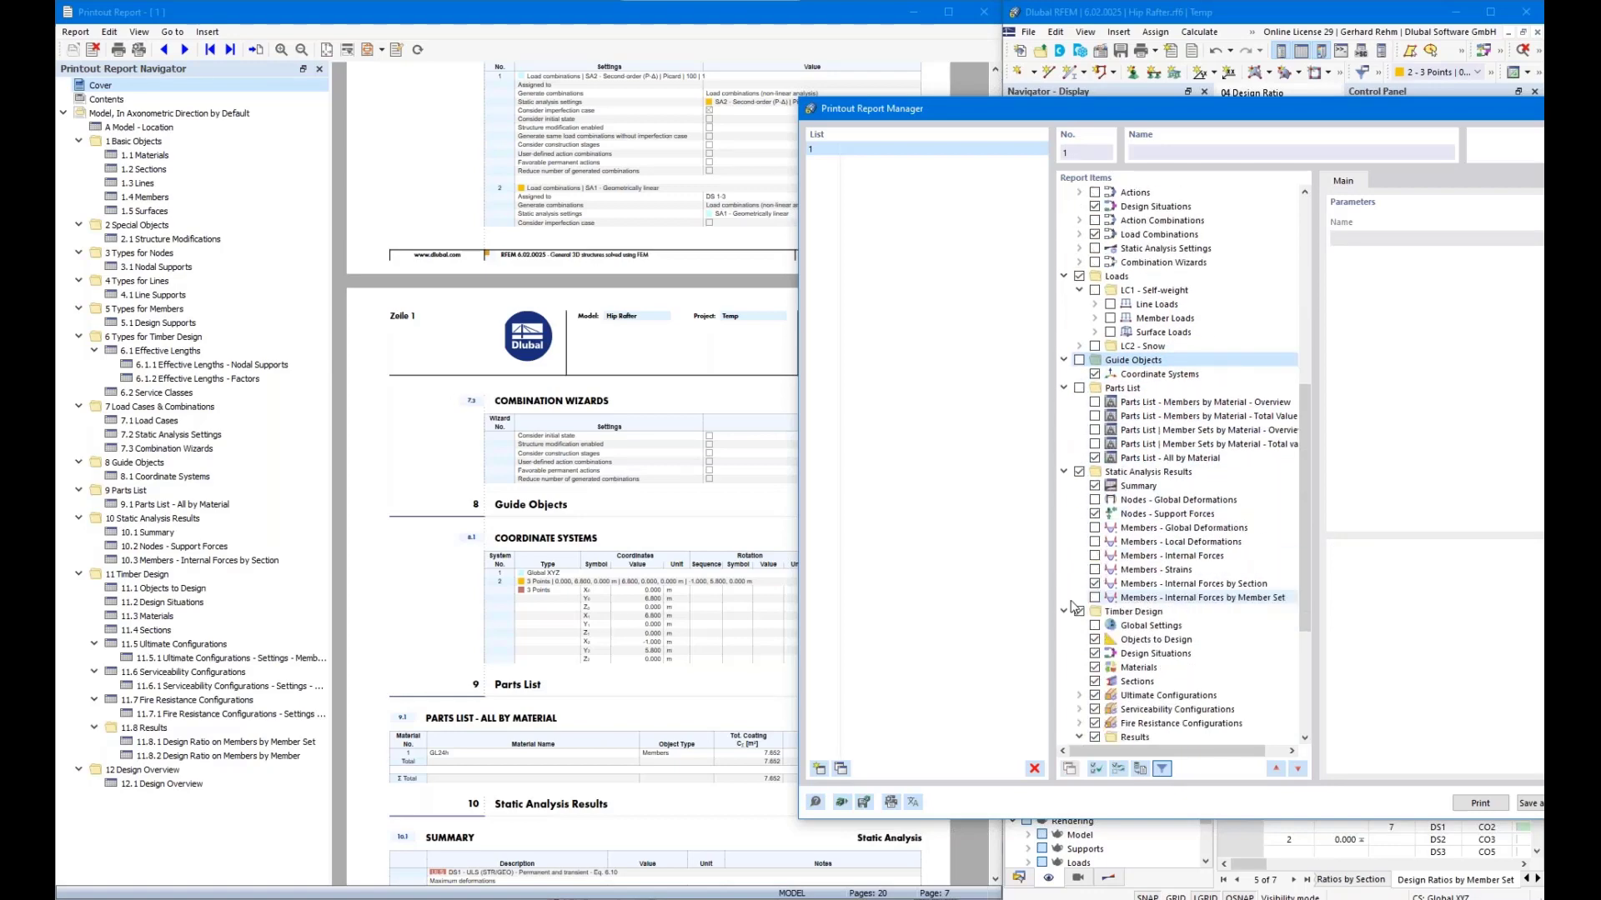
pyautogui.scroll(-5, 569, 578)
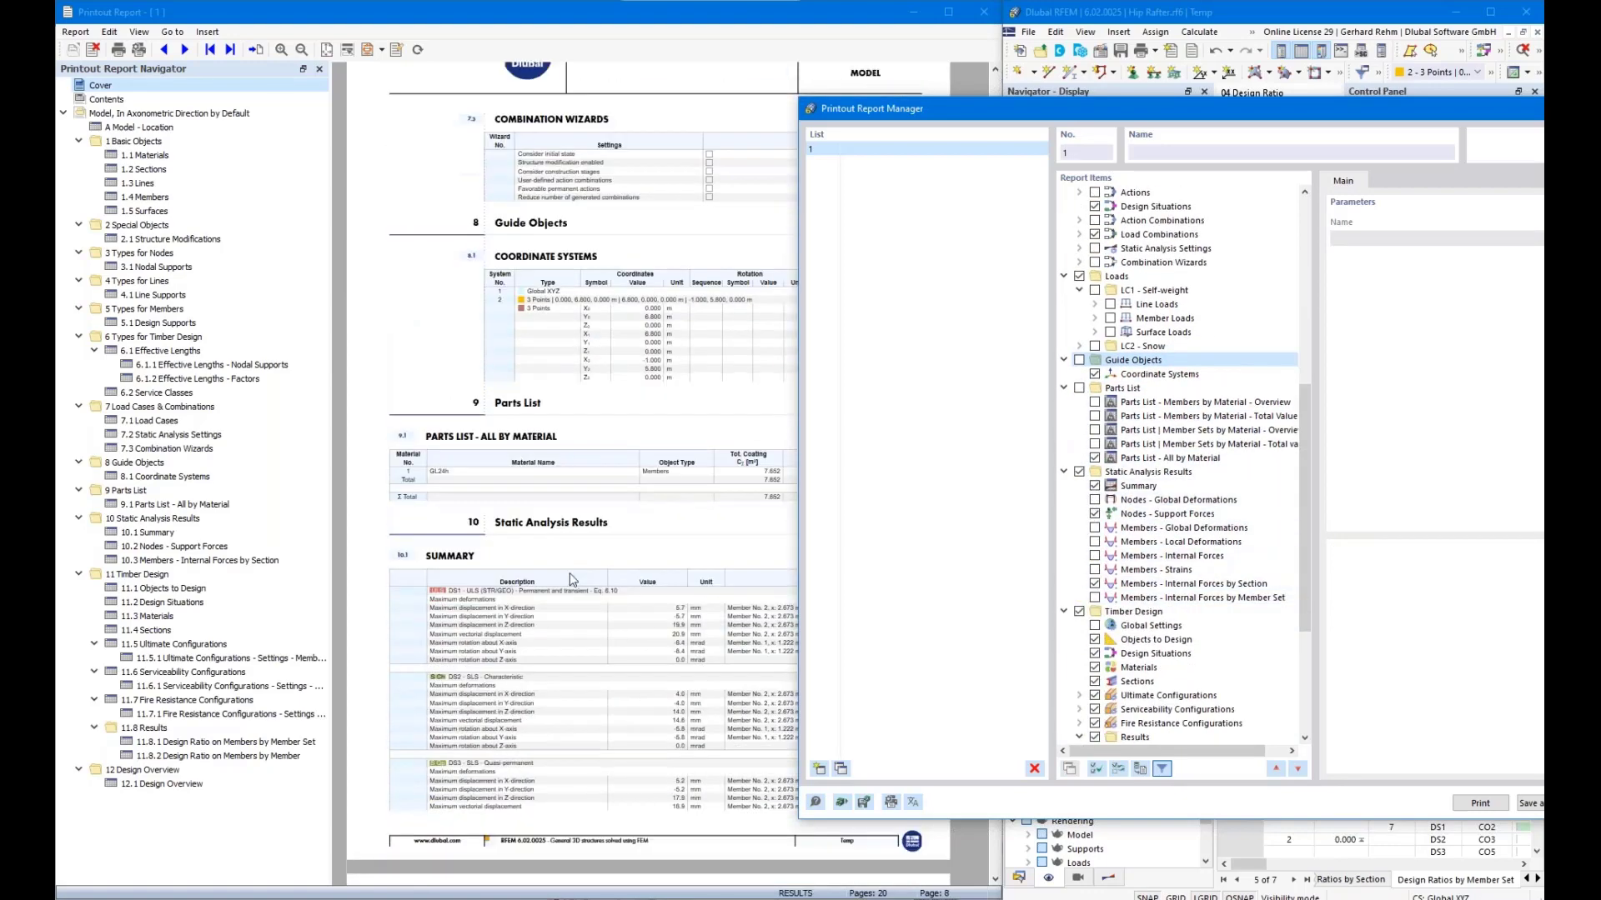
pyautogui.scroll(-5, 570, 577)
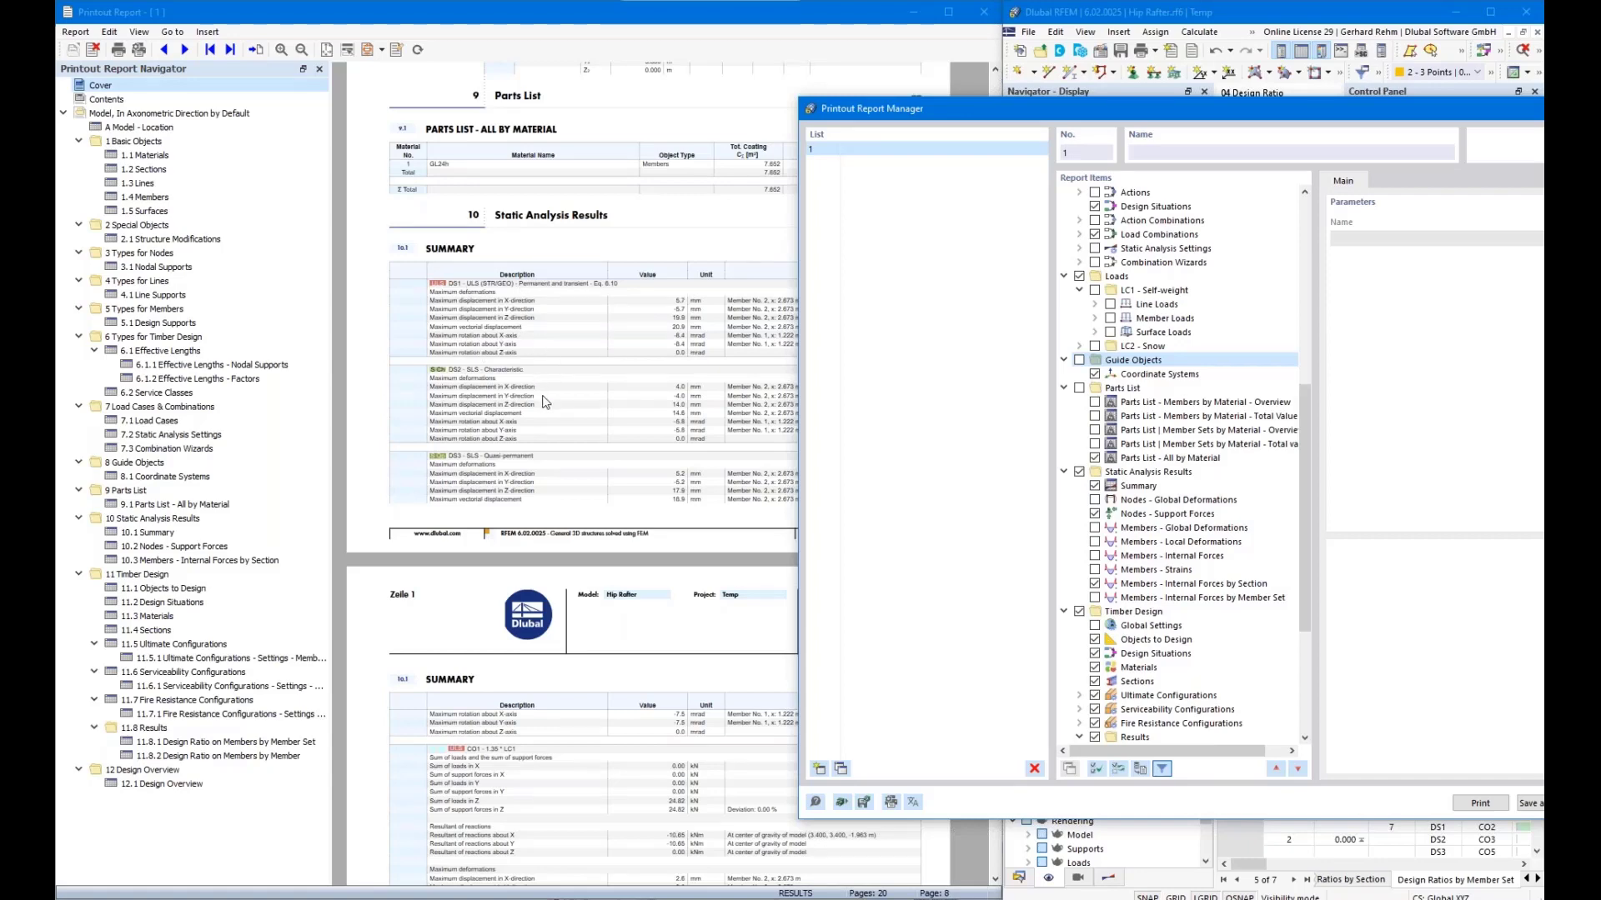
pyautogui.scroll(-2, 542, 391)
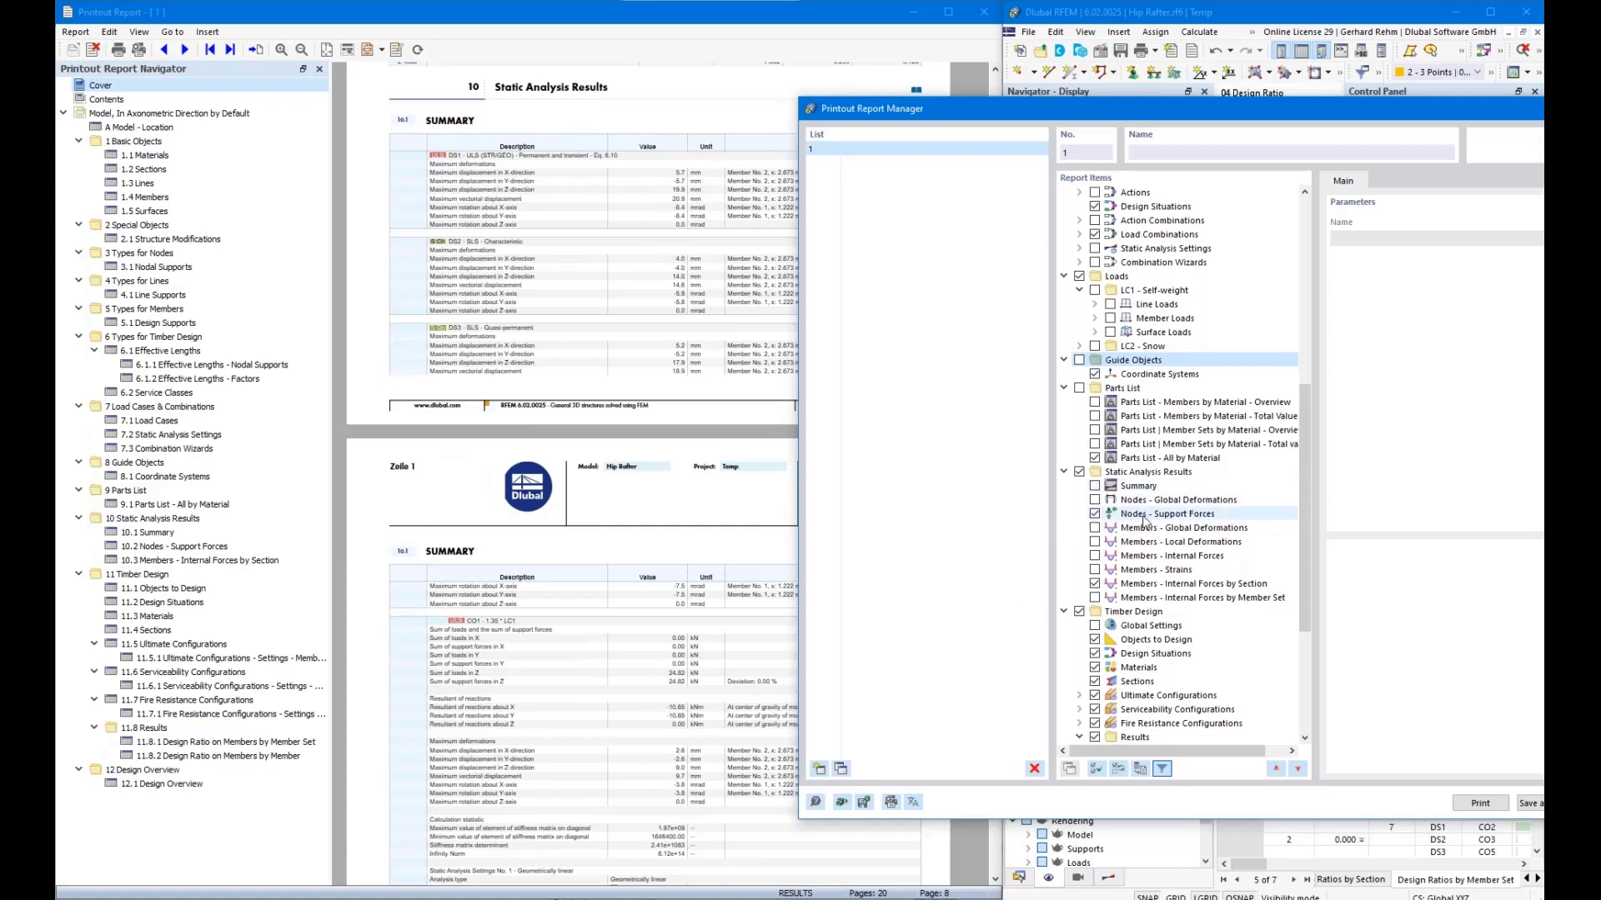
# Restrict Nodes - Support Forces by loading to the load cases LC1 and LC2 and the combinations CO1 and CO2.
pyautogui.click(1144, 516)
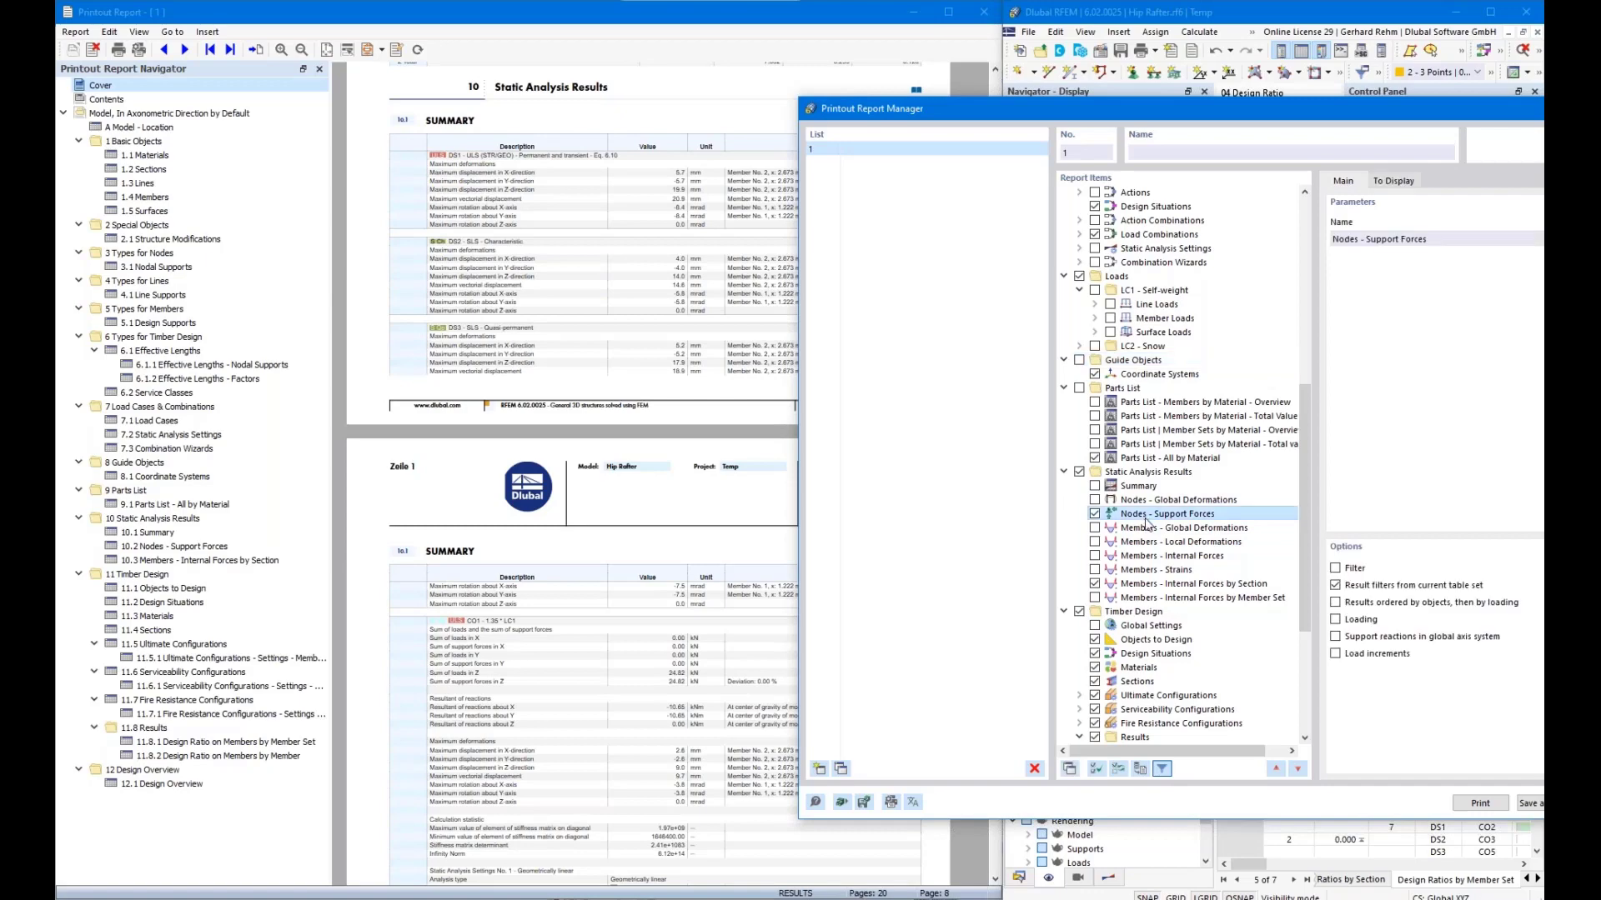
pyautogui.moveTo(1067, 107); pyautogui.dragTo(710, 93)
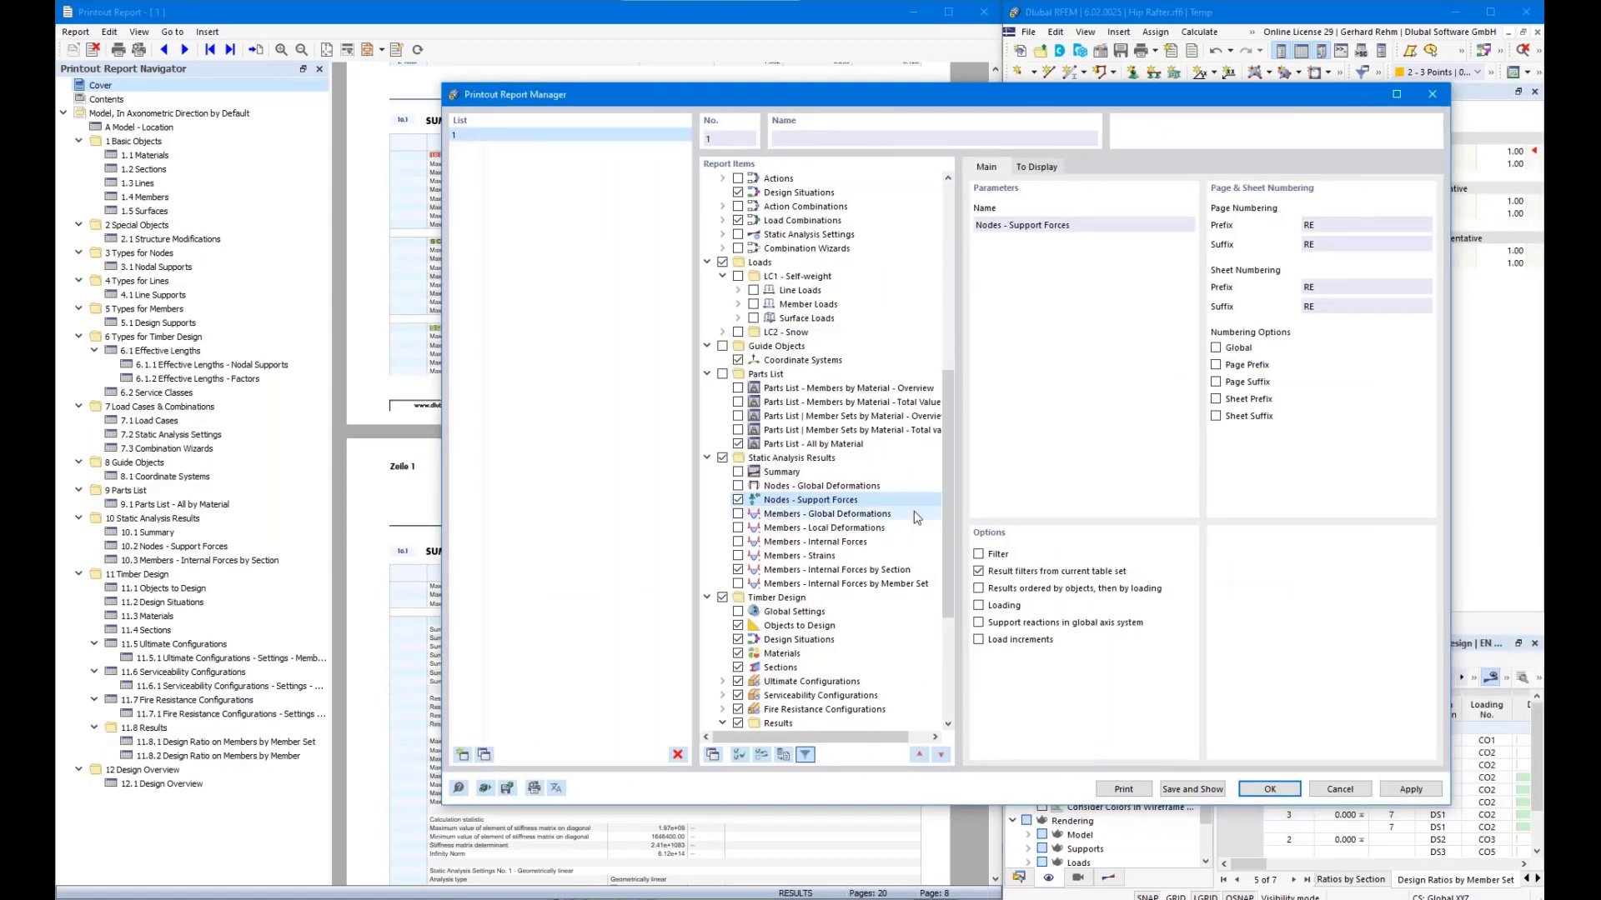
pyautogui.click(979, 607)
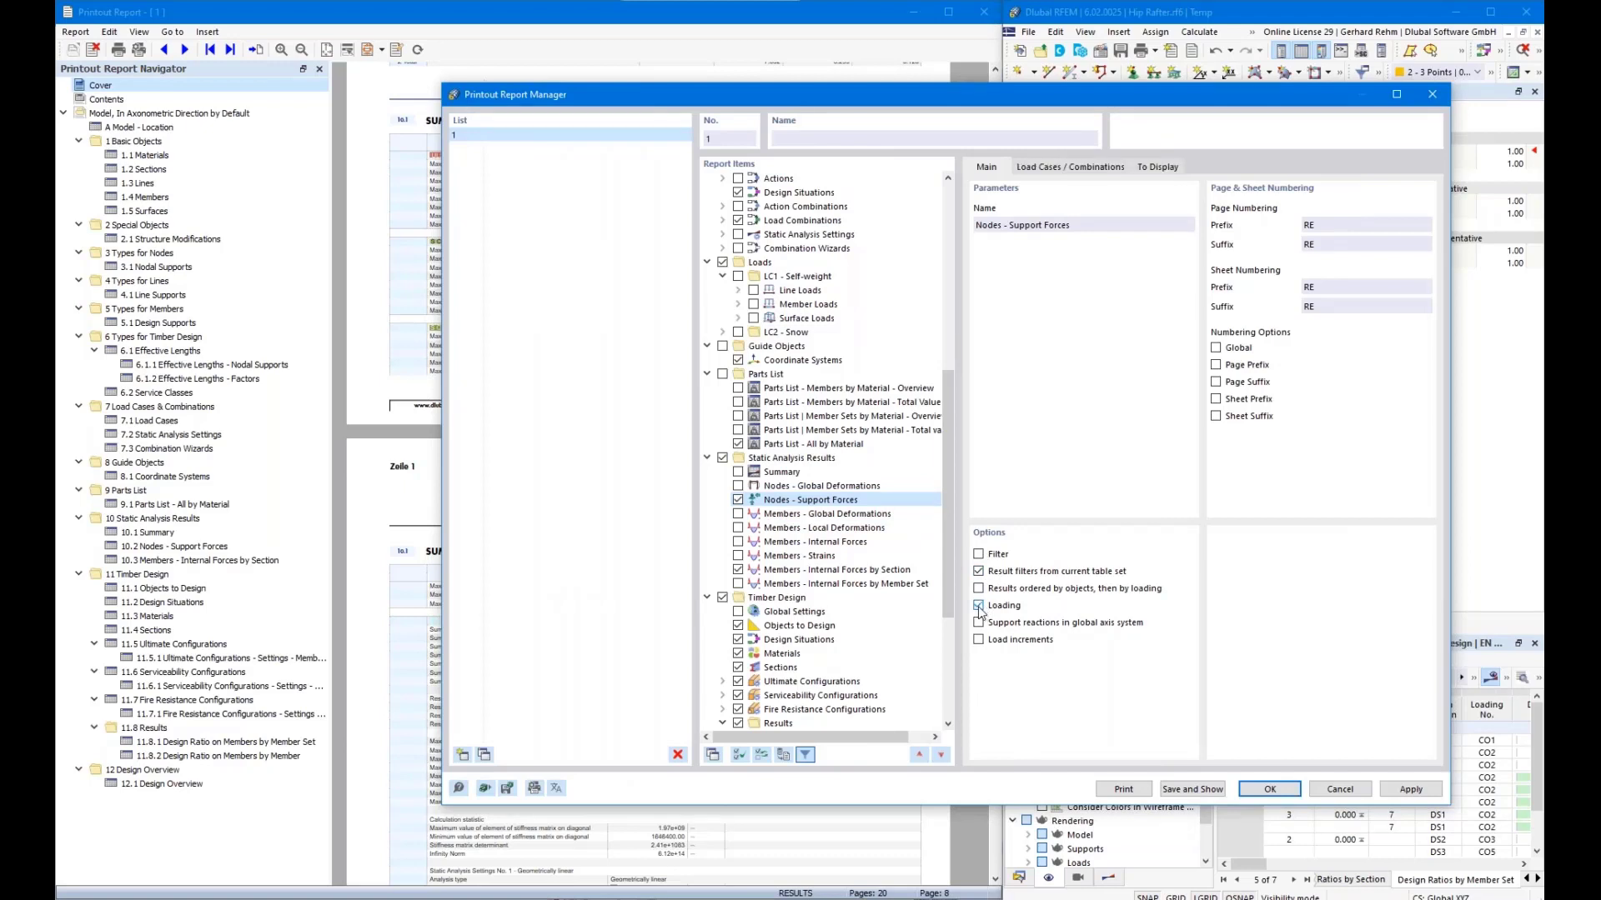
pyautogui.click(1052, 167)
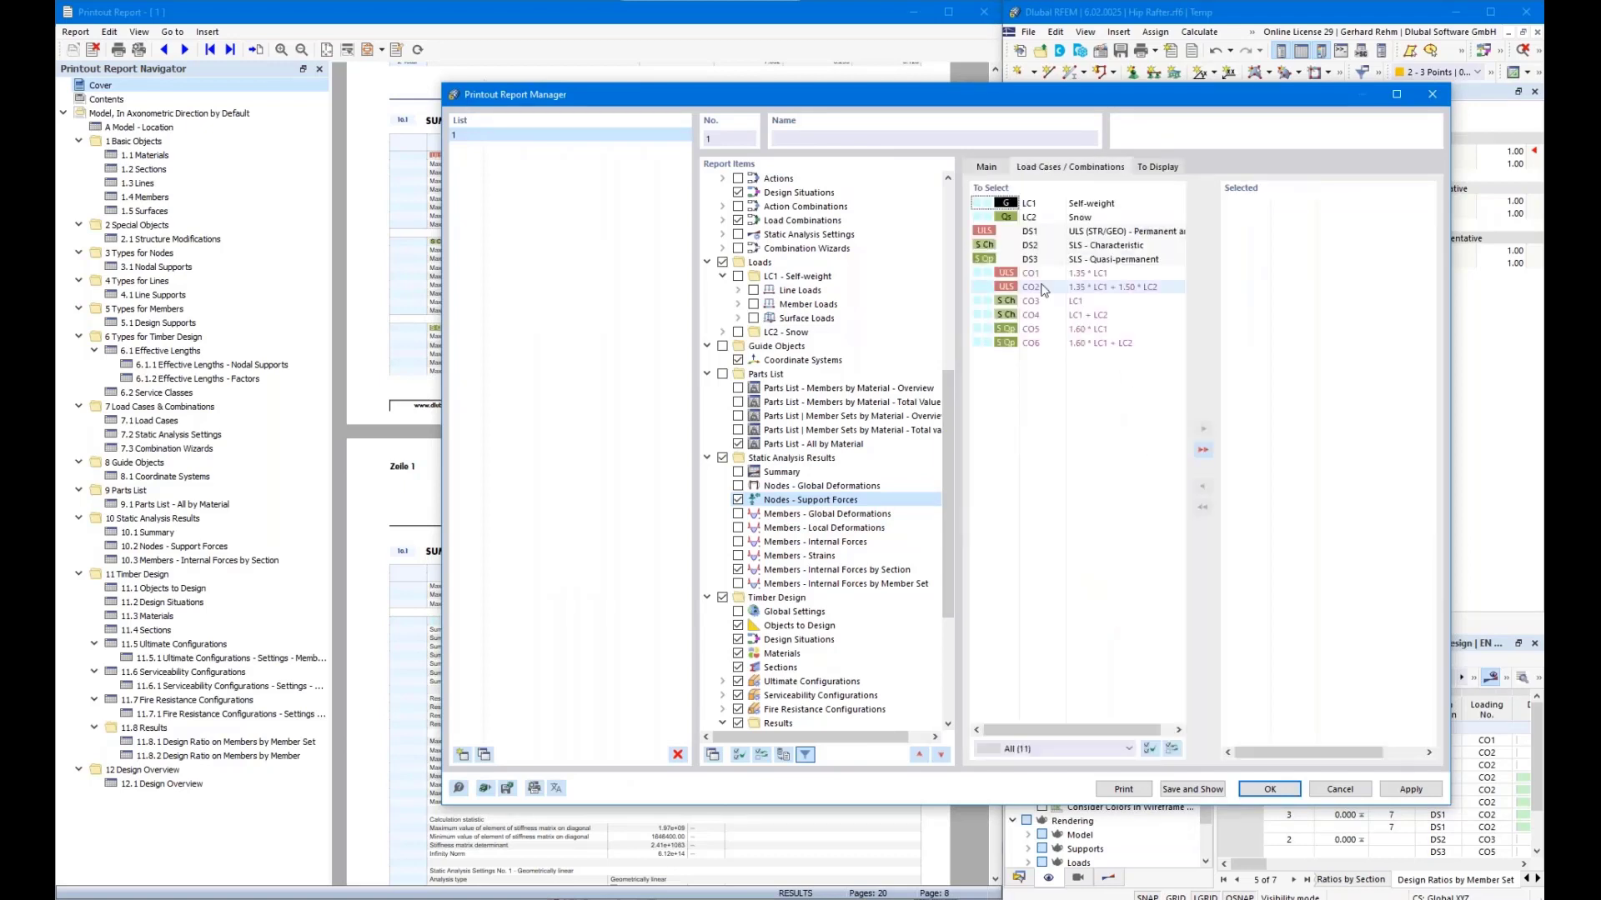
pyautogui.doubleClick(1073, 204)
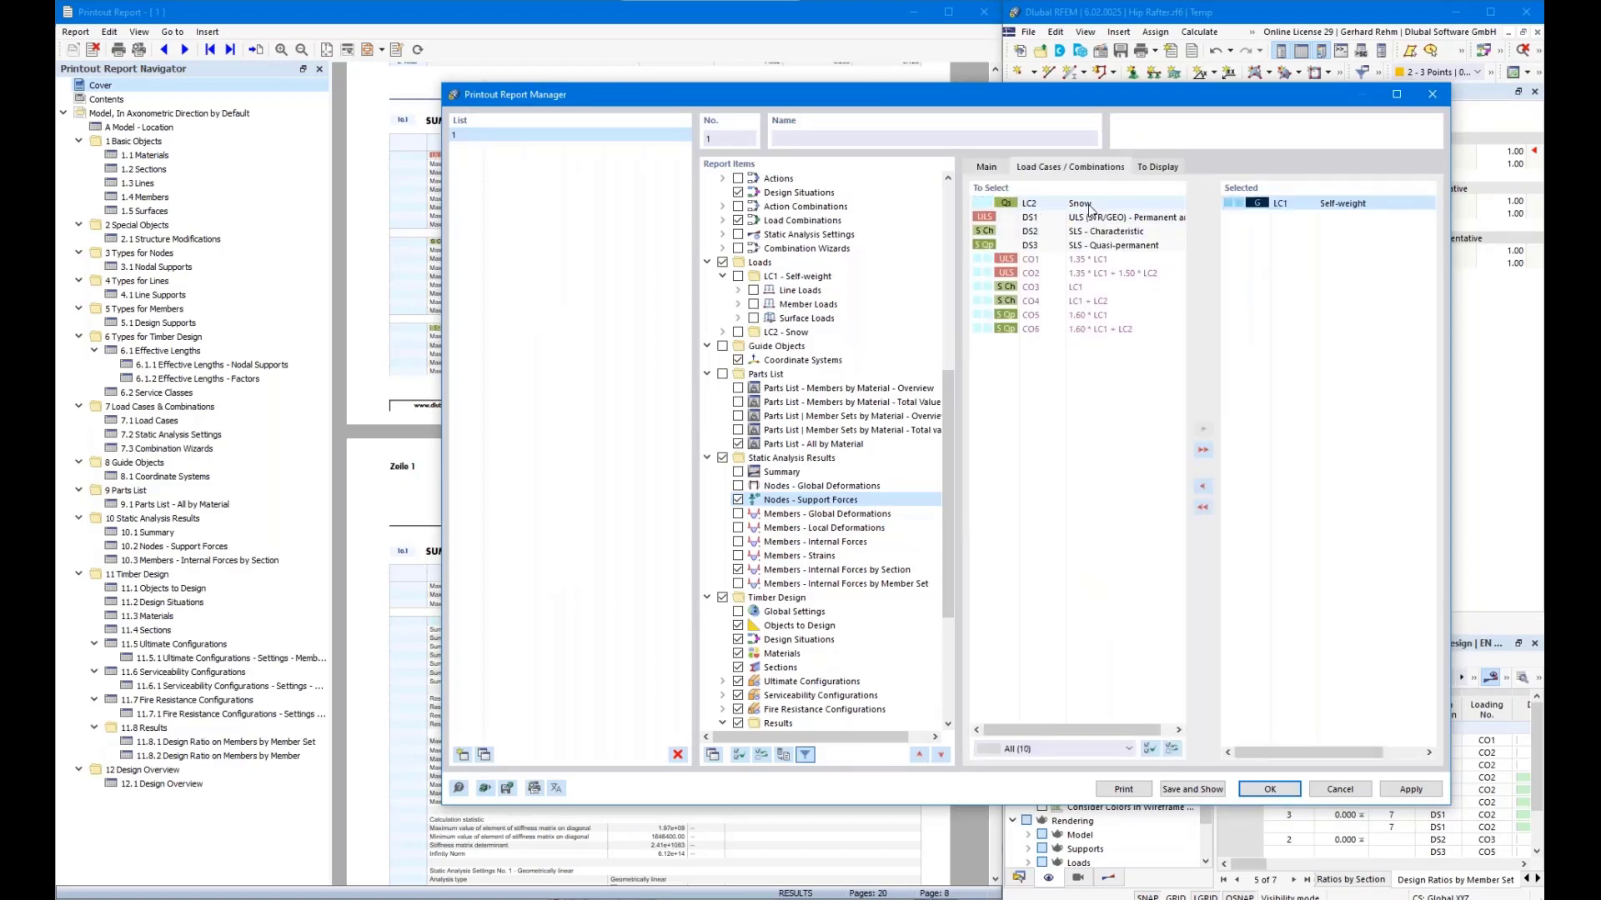
pyautogui.doubleClick(1076, 204)
pyautogui.moveTo(1086, 247); pyautogui.dragTo(1086, 260)
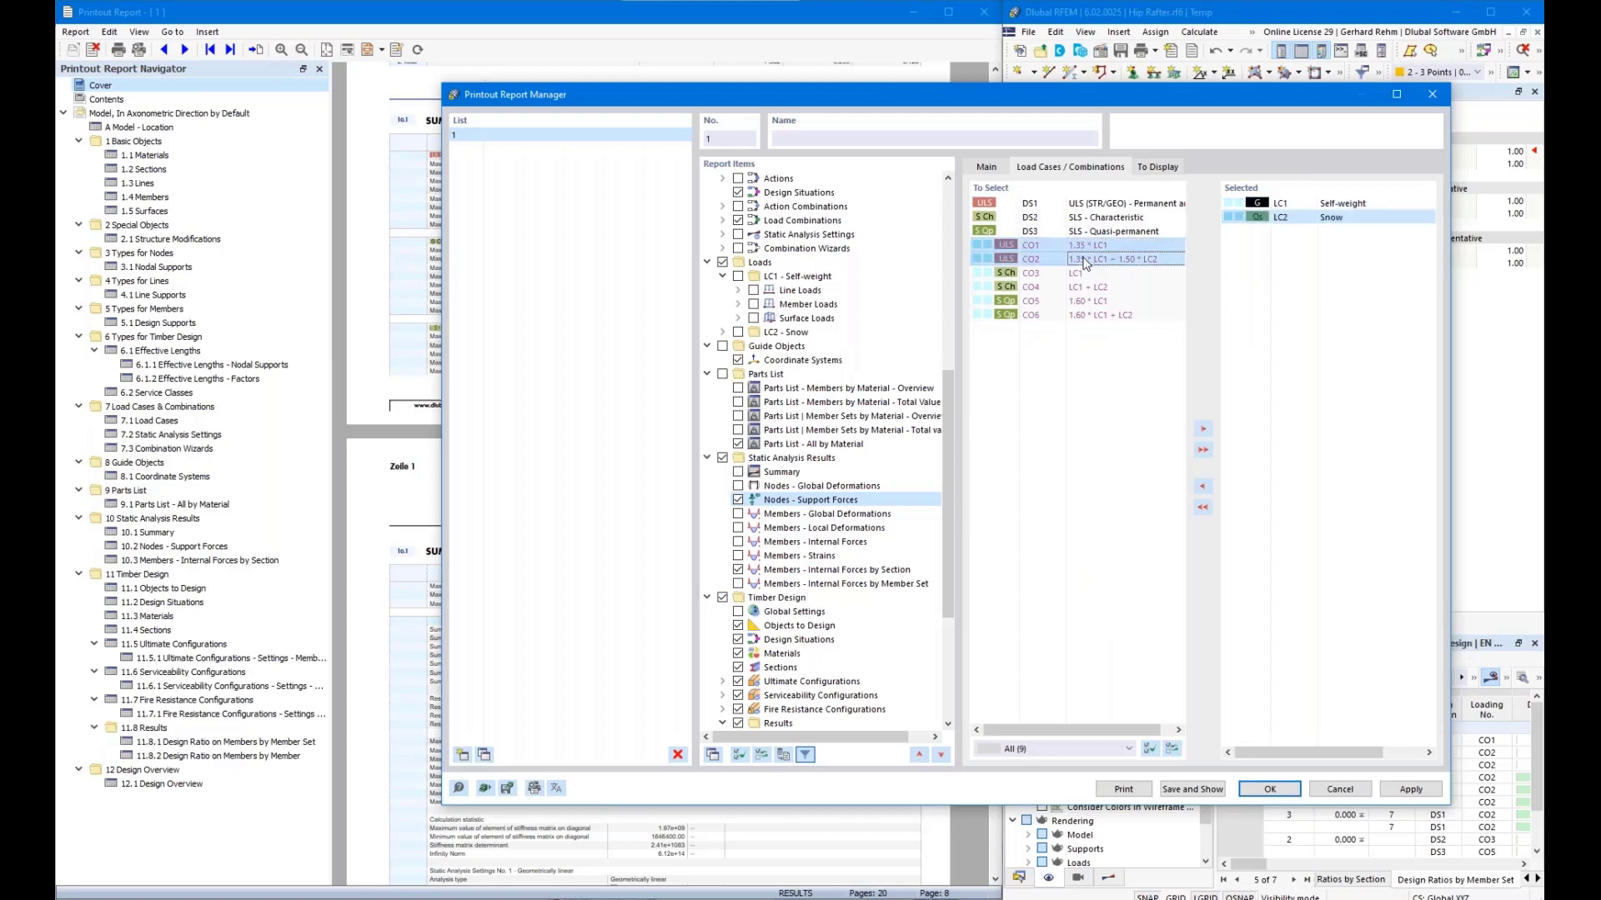
pyautogui.click(1203, 428)
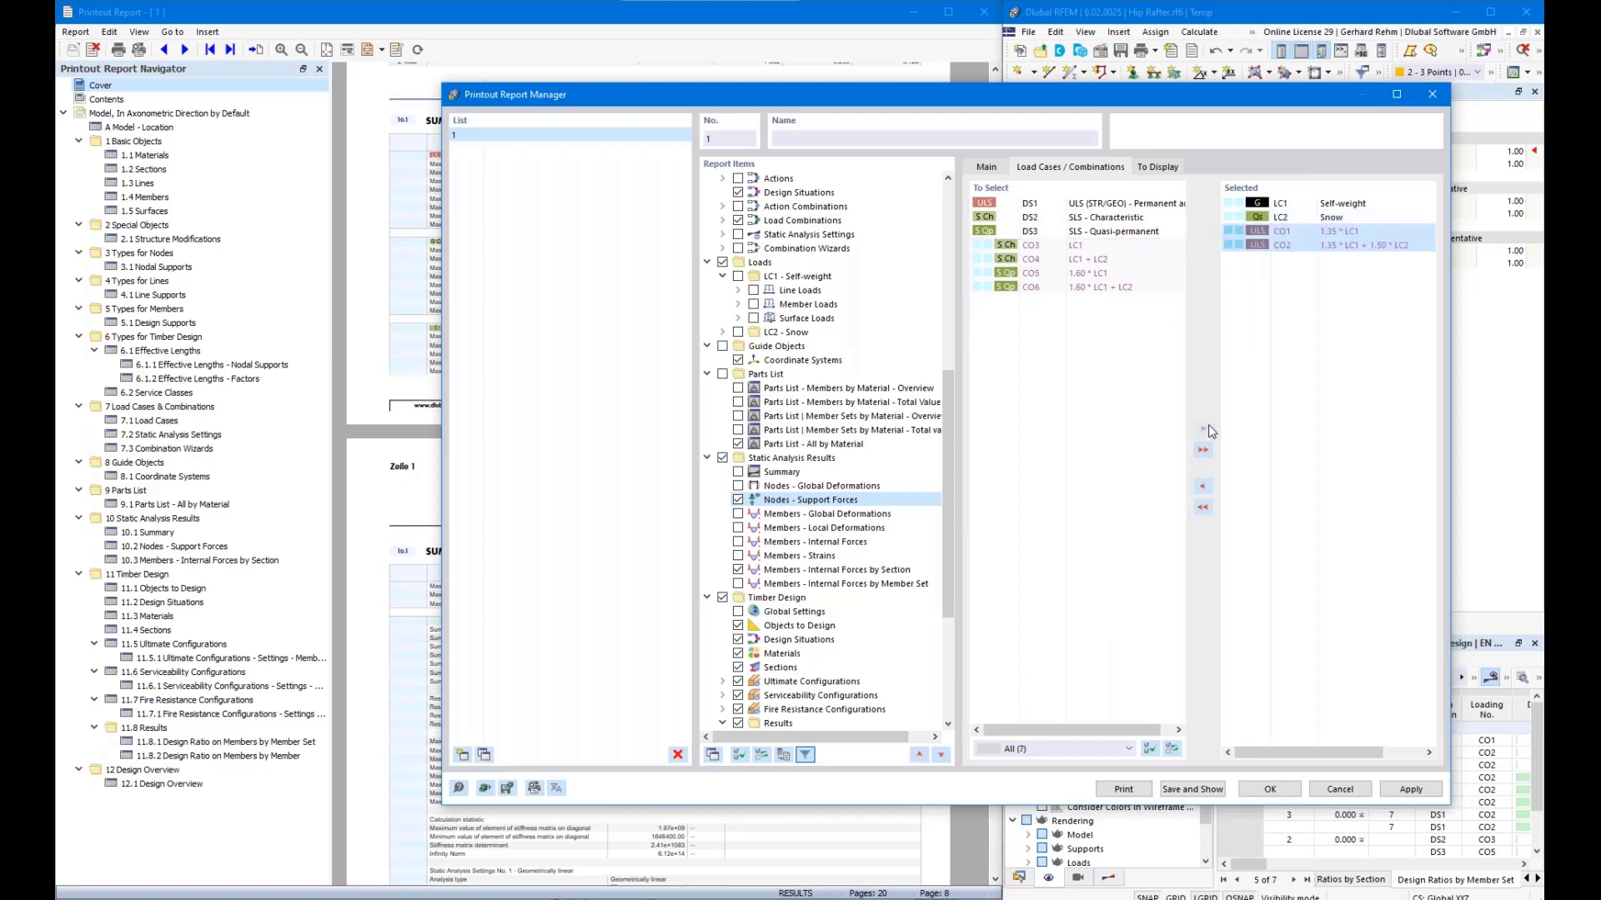
# Review the main and display options for Nodes - Support Forces and compare them with the support forces tables in the report.
pyautogui.click(986, 169)
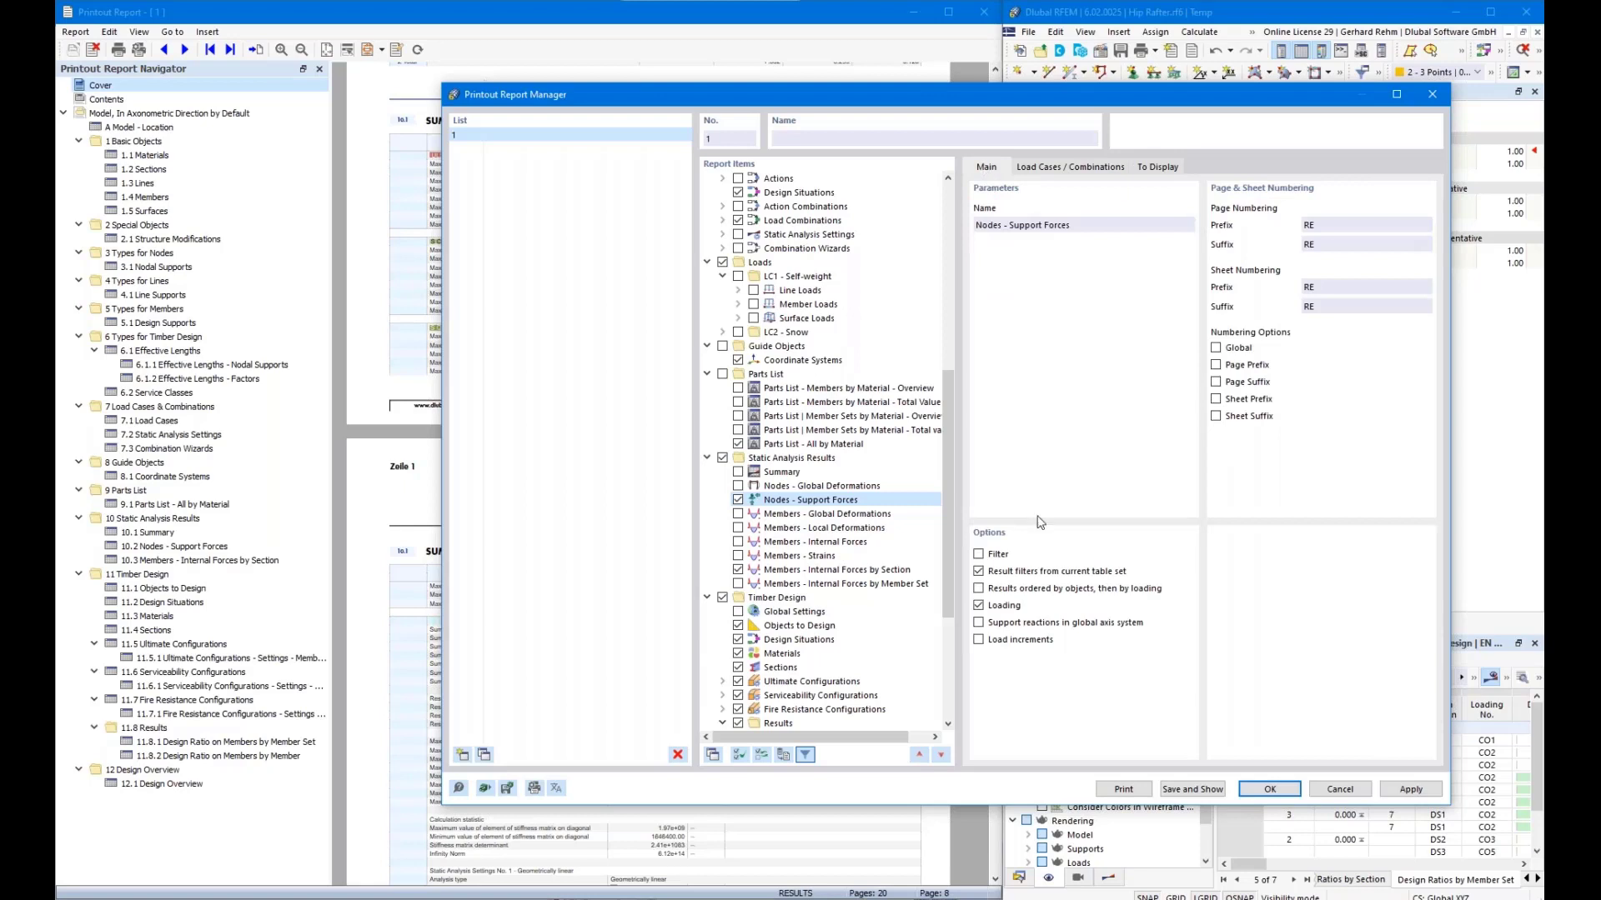
pyautogui.click(994, 572)
pyautogui.click(1151, 169)
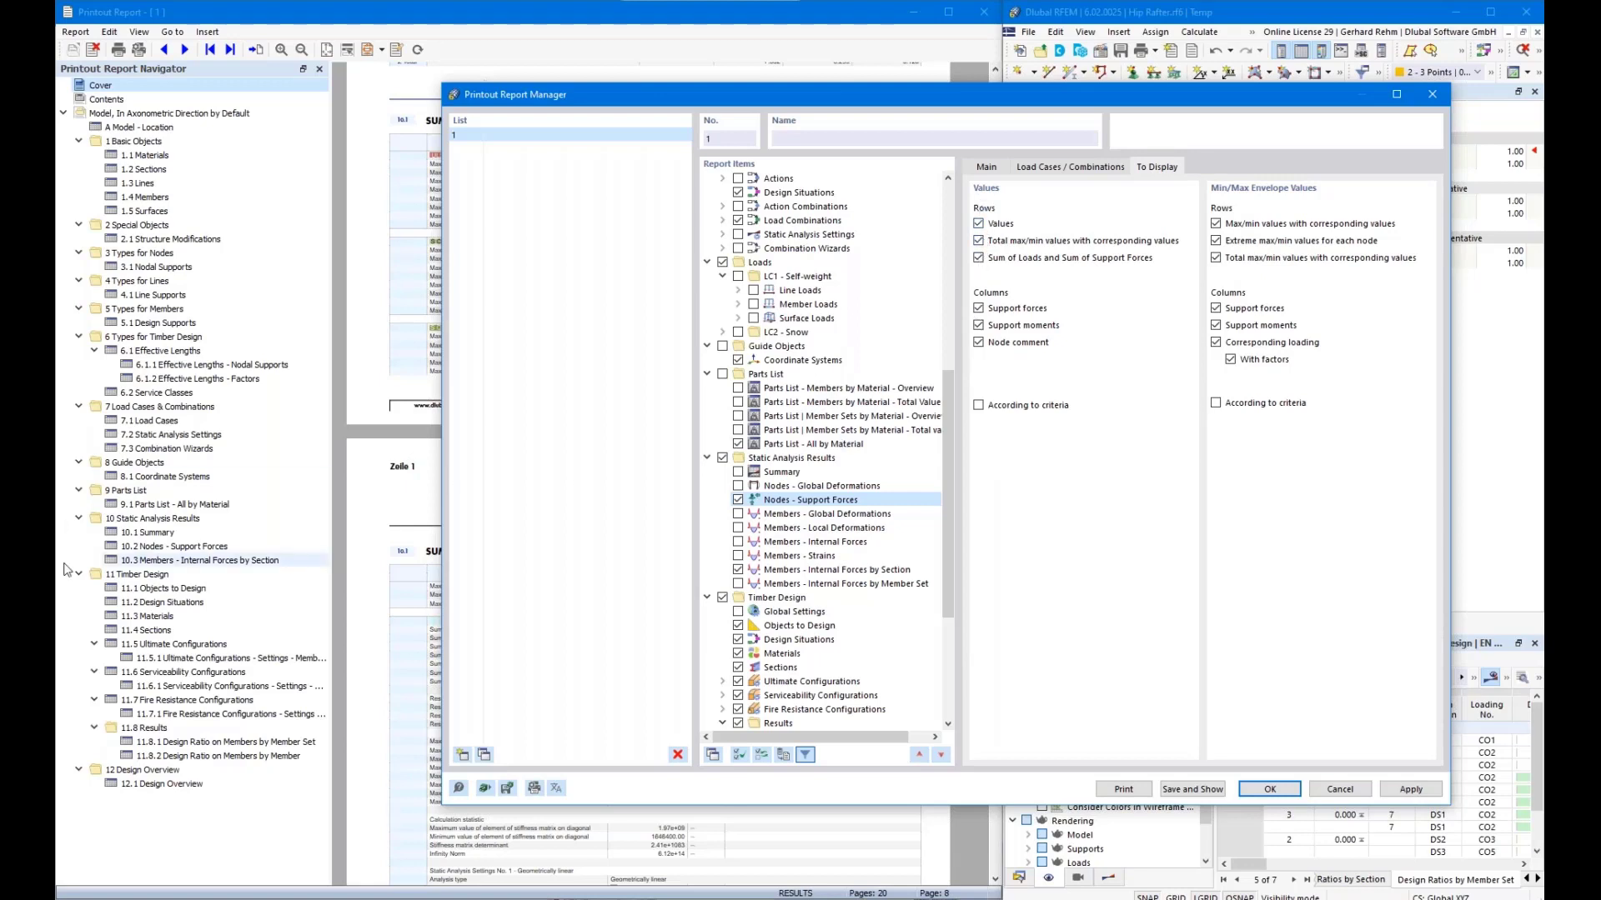
pyautogui.click(175, 546)
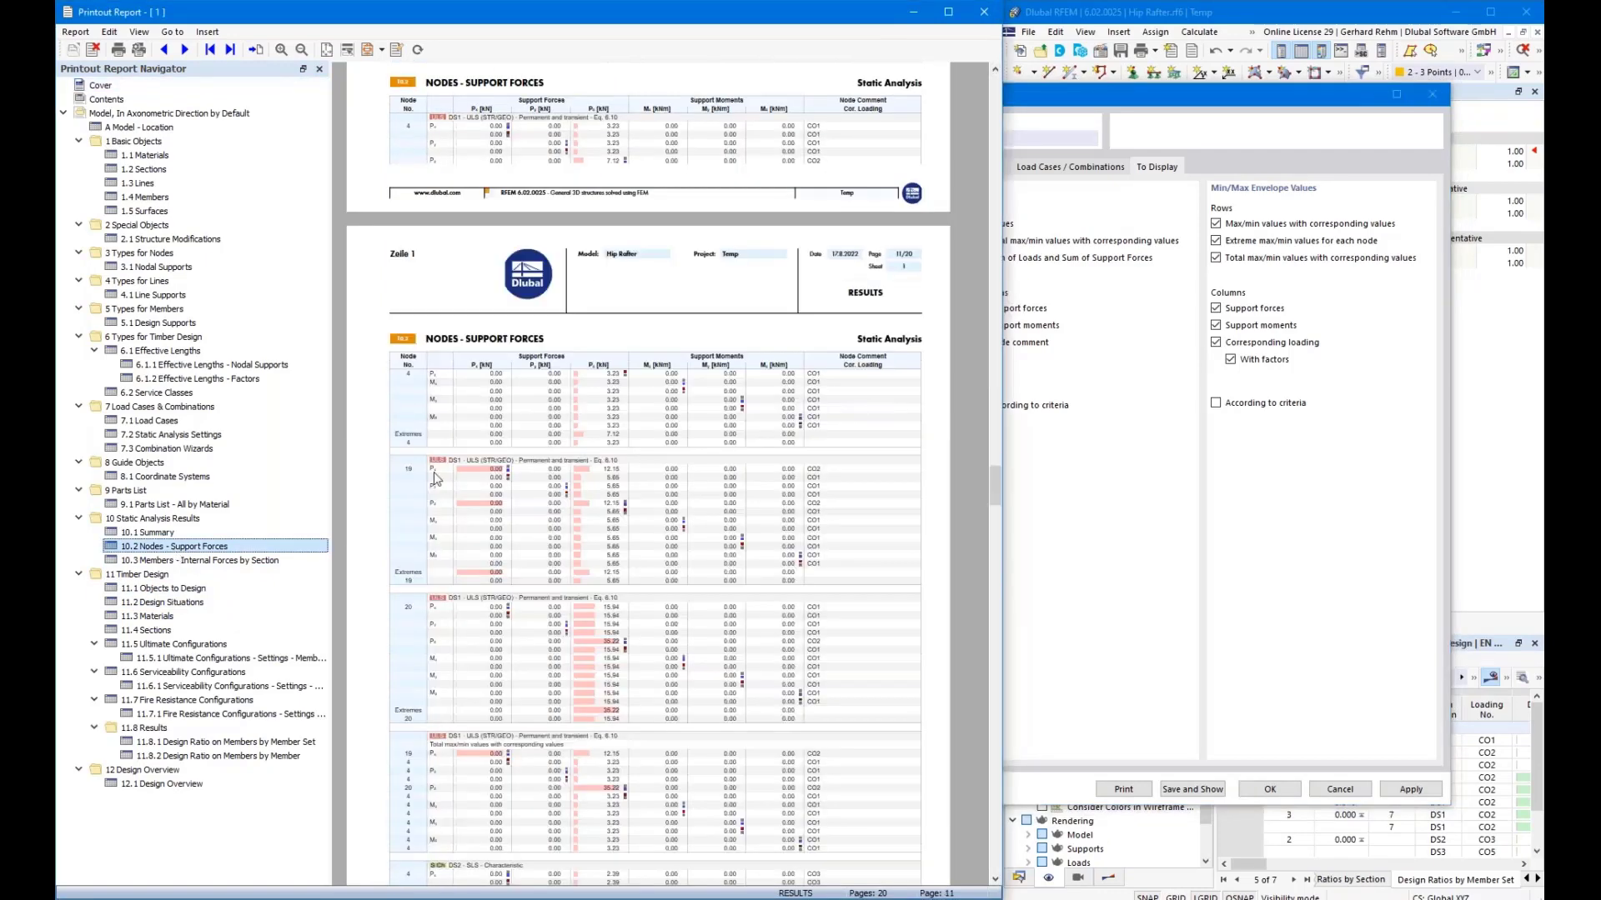
pyautogui.scroll(-3, 437, 478)
pyautogui.scroll(-3, 437, 478)
pyautogui.scroll(3, 596, 461)
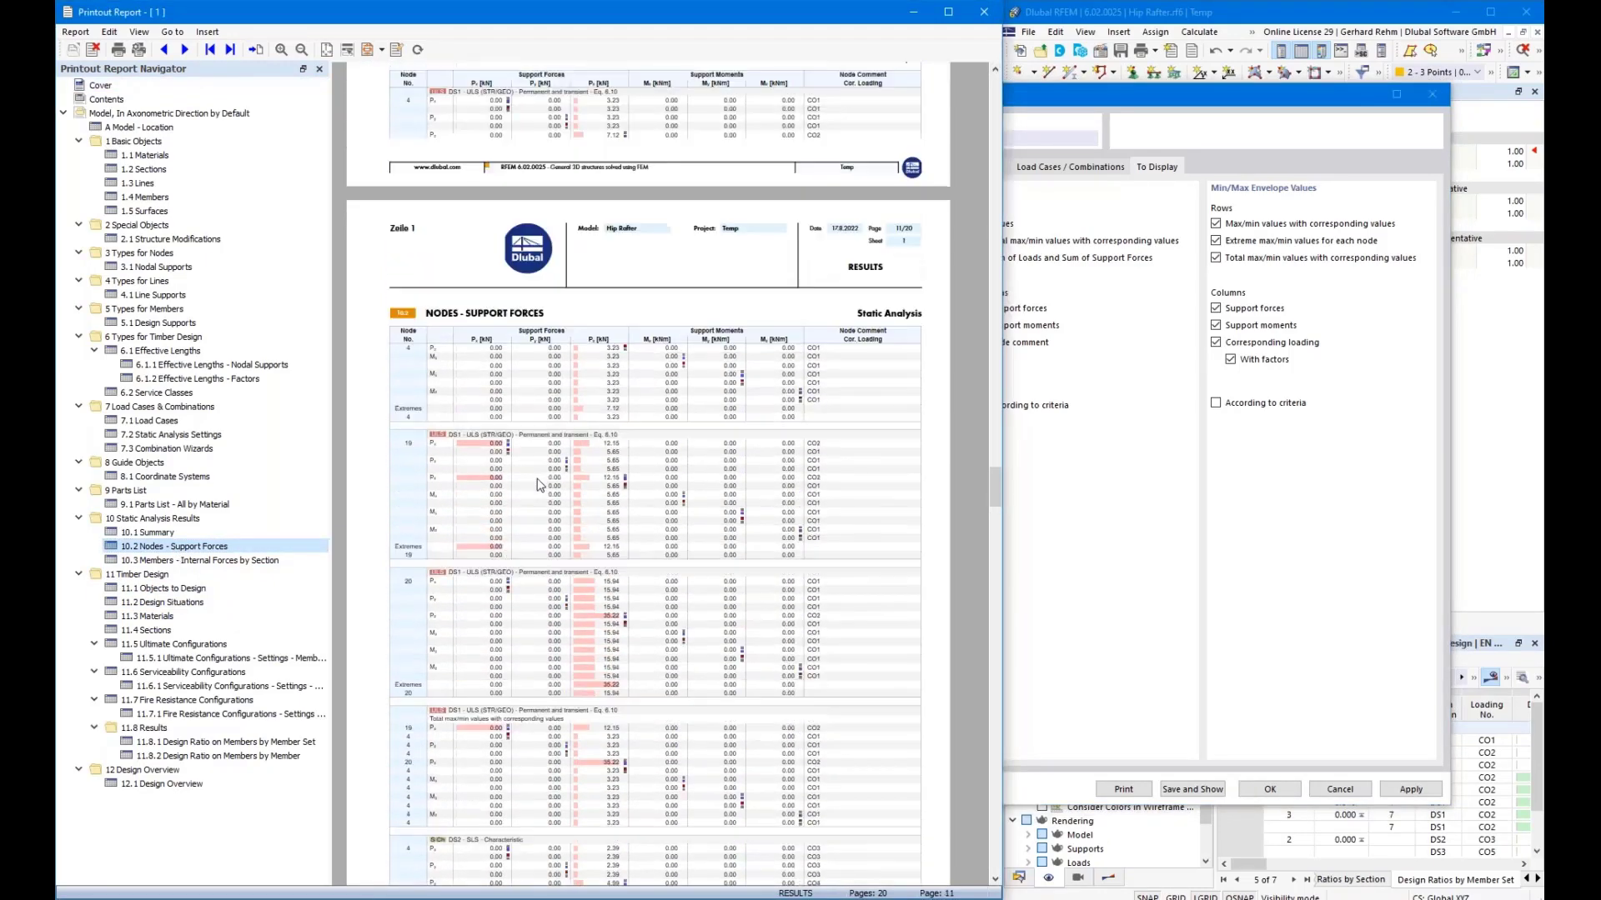
# Hide the support moments column, total max/min values and sums of loads and support forces in the Nodes - Support Forces values.
pyautogui.click(1147, 432)
pyautogui.click(978, 325)
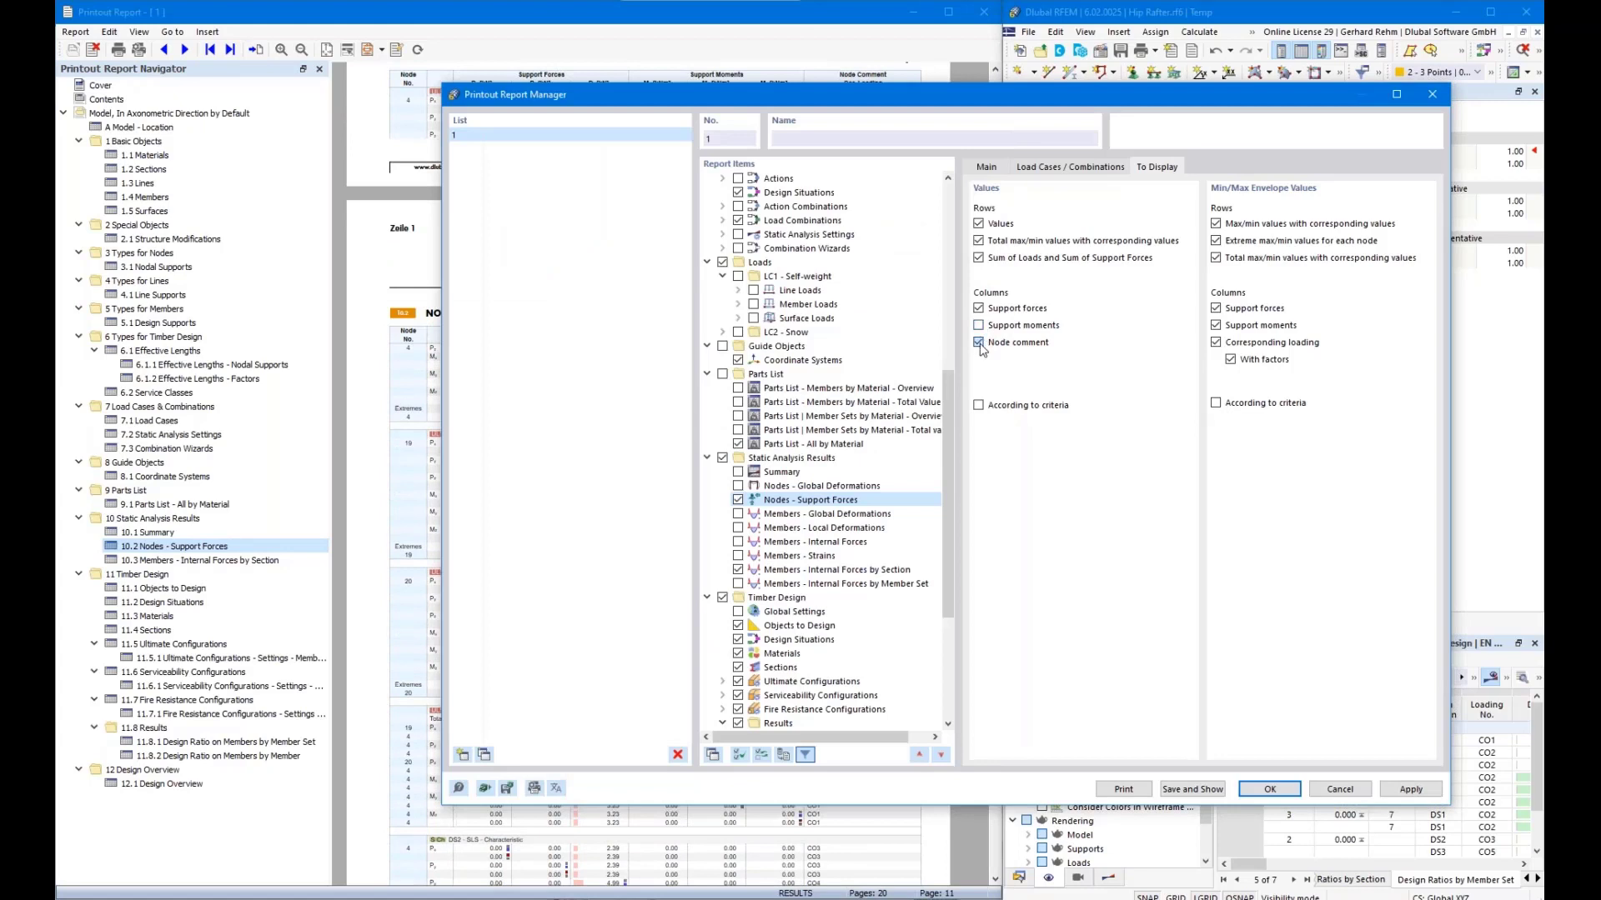
pyautogui.click(979, 342)
pyautogui.click(979, 343)
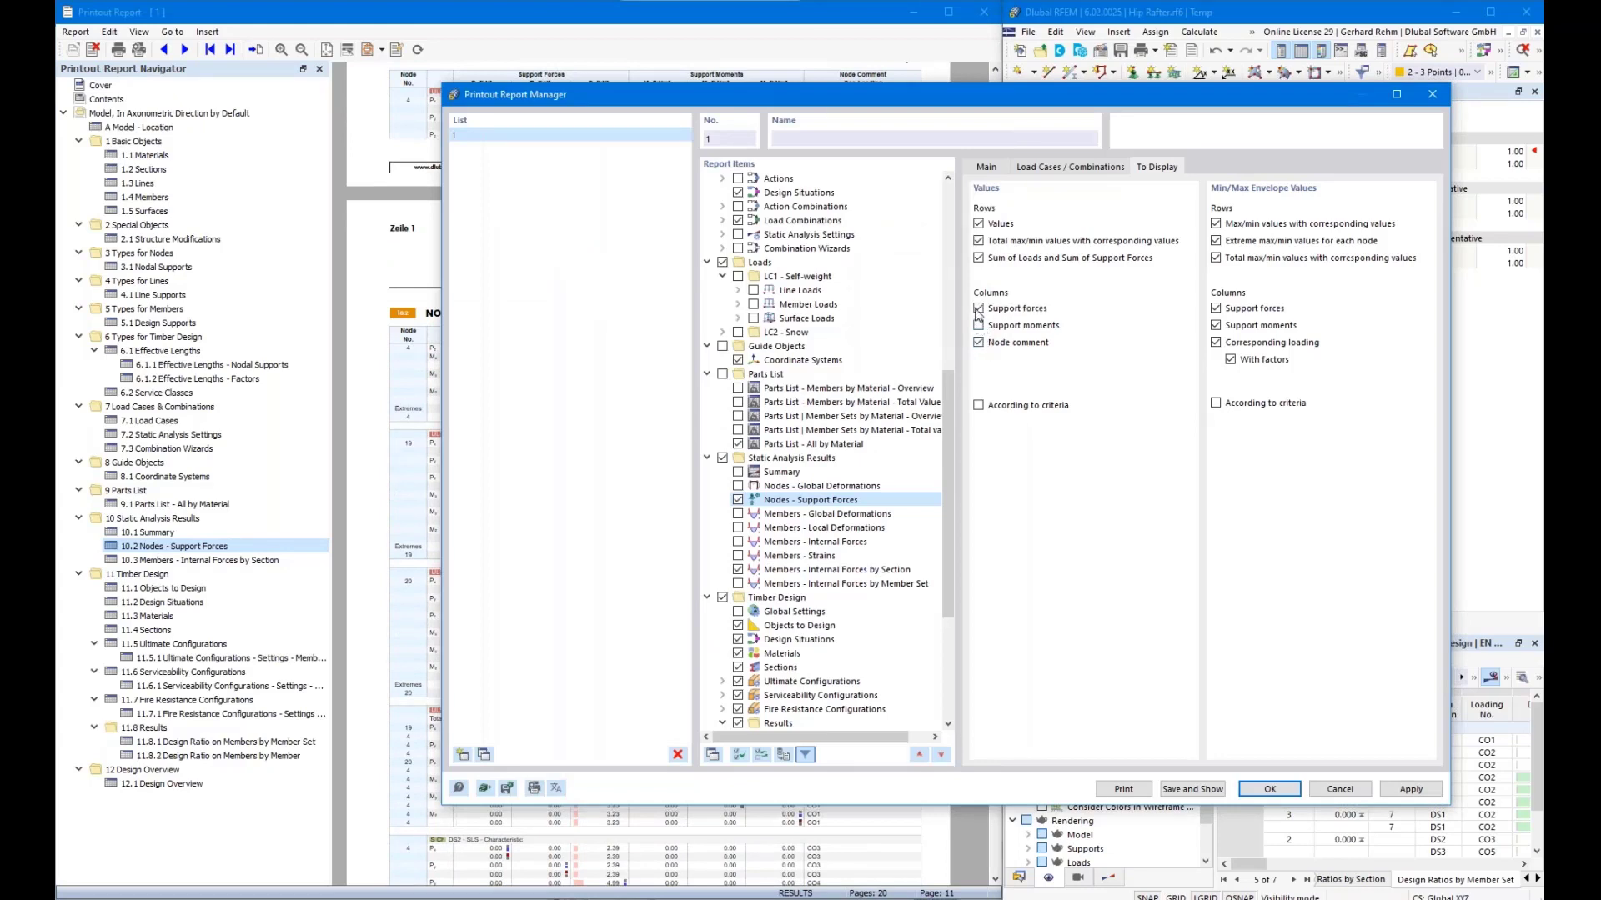
pyautogui.click(979, 257)
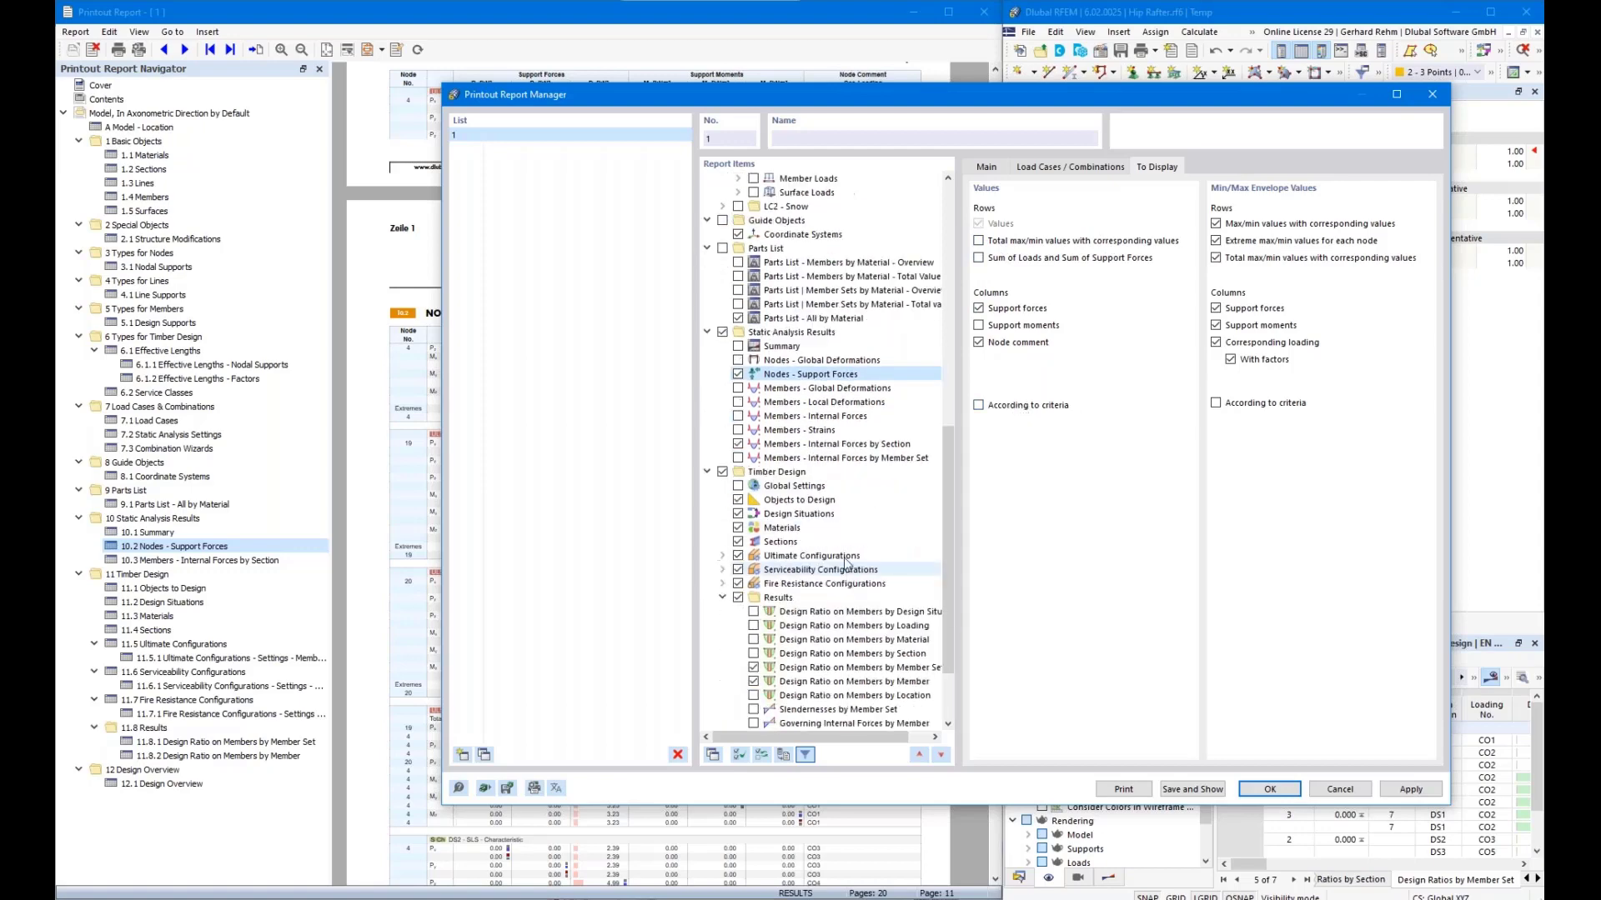
pyautogui.scroll(-3, 851, 581)
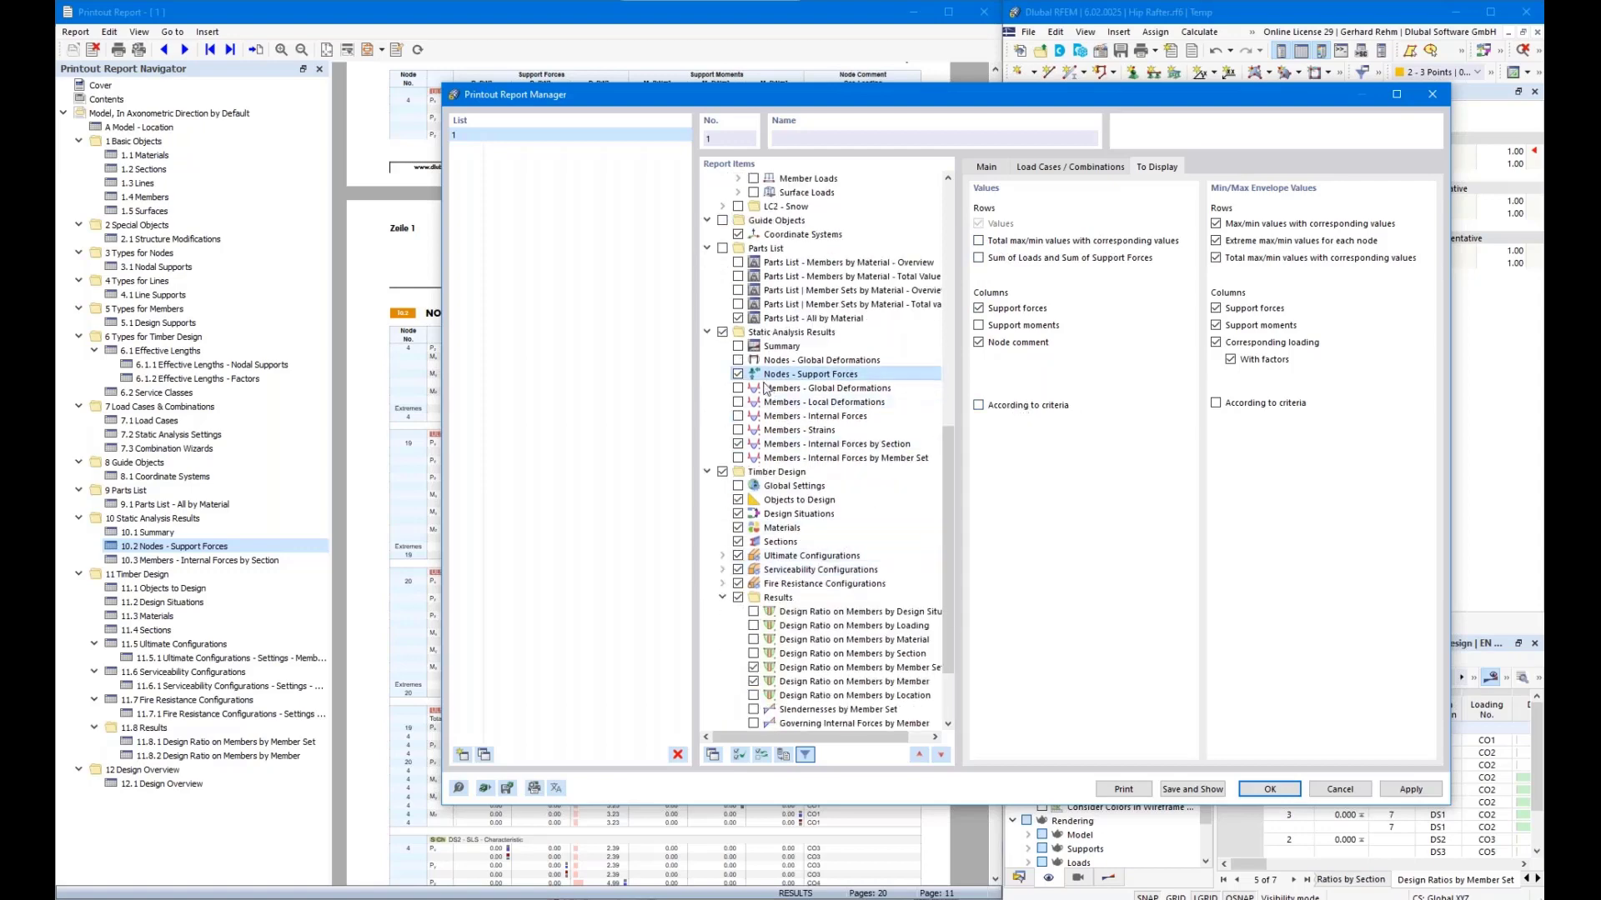
# Exclude Members - Internal Forces by Section from the static analysis results and include Members - Internal Forces by Member Set instead.
pyautogui.click(798, 444)
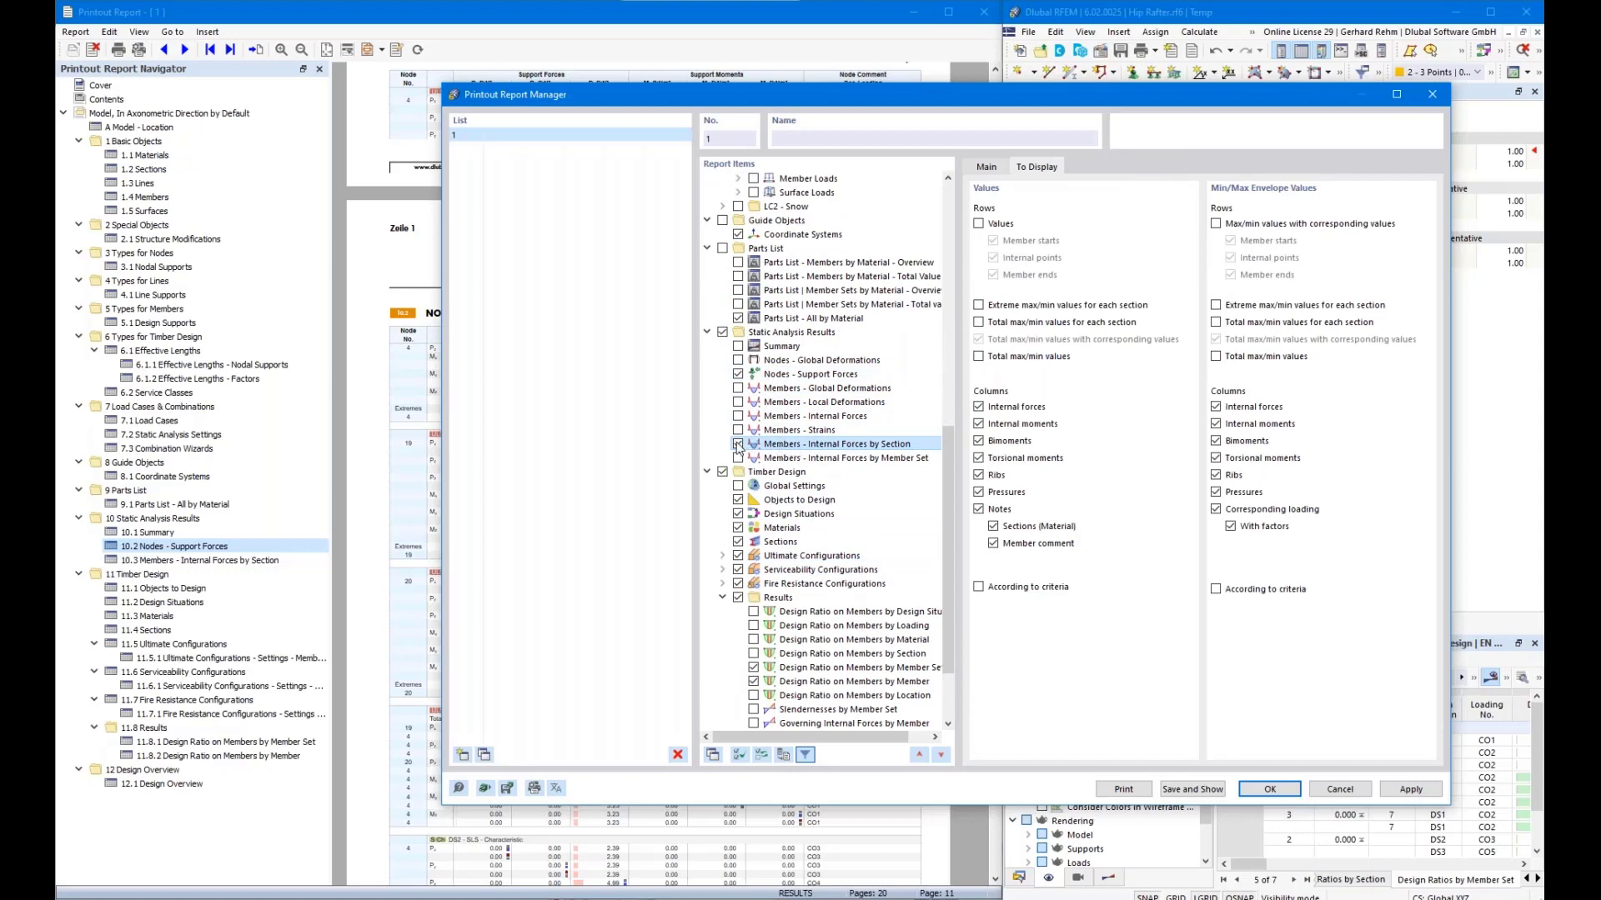
pyautogui.click(806, 459)
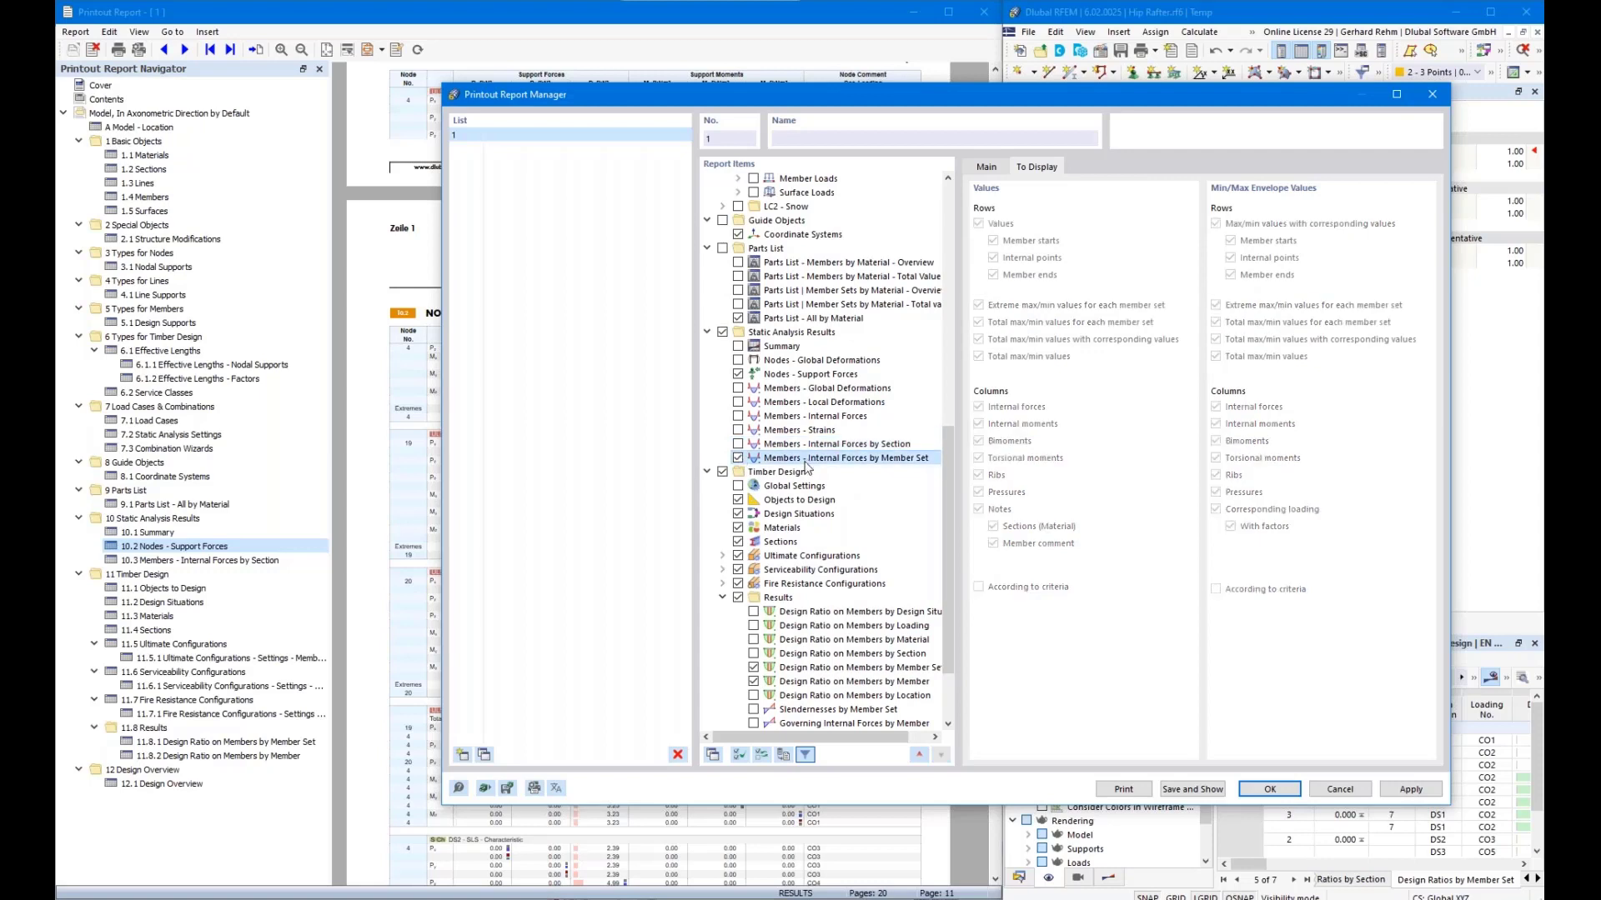
# Restrict Members - Internal Forces by Member Set by loading to DS1 and turn off the result filters from the current table set.
pyautogui.click(987, 167)
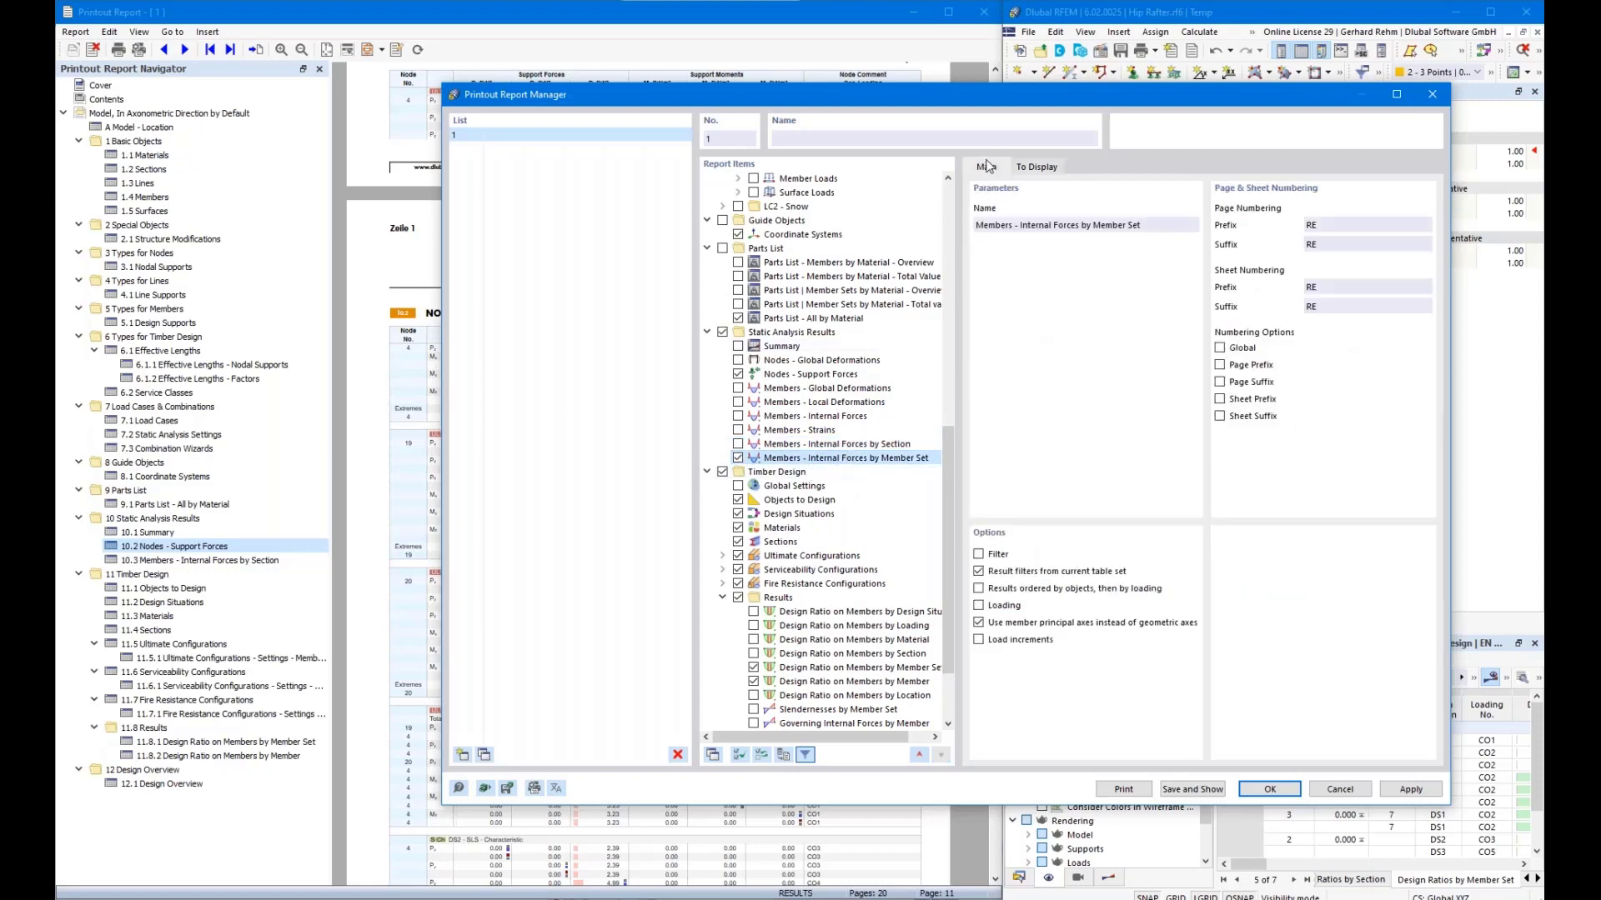
pyautogui.click(979, 605)
pyautogui.click(1088, 169)
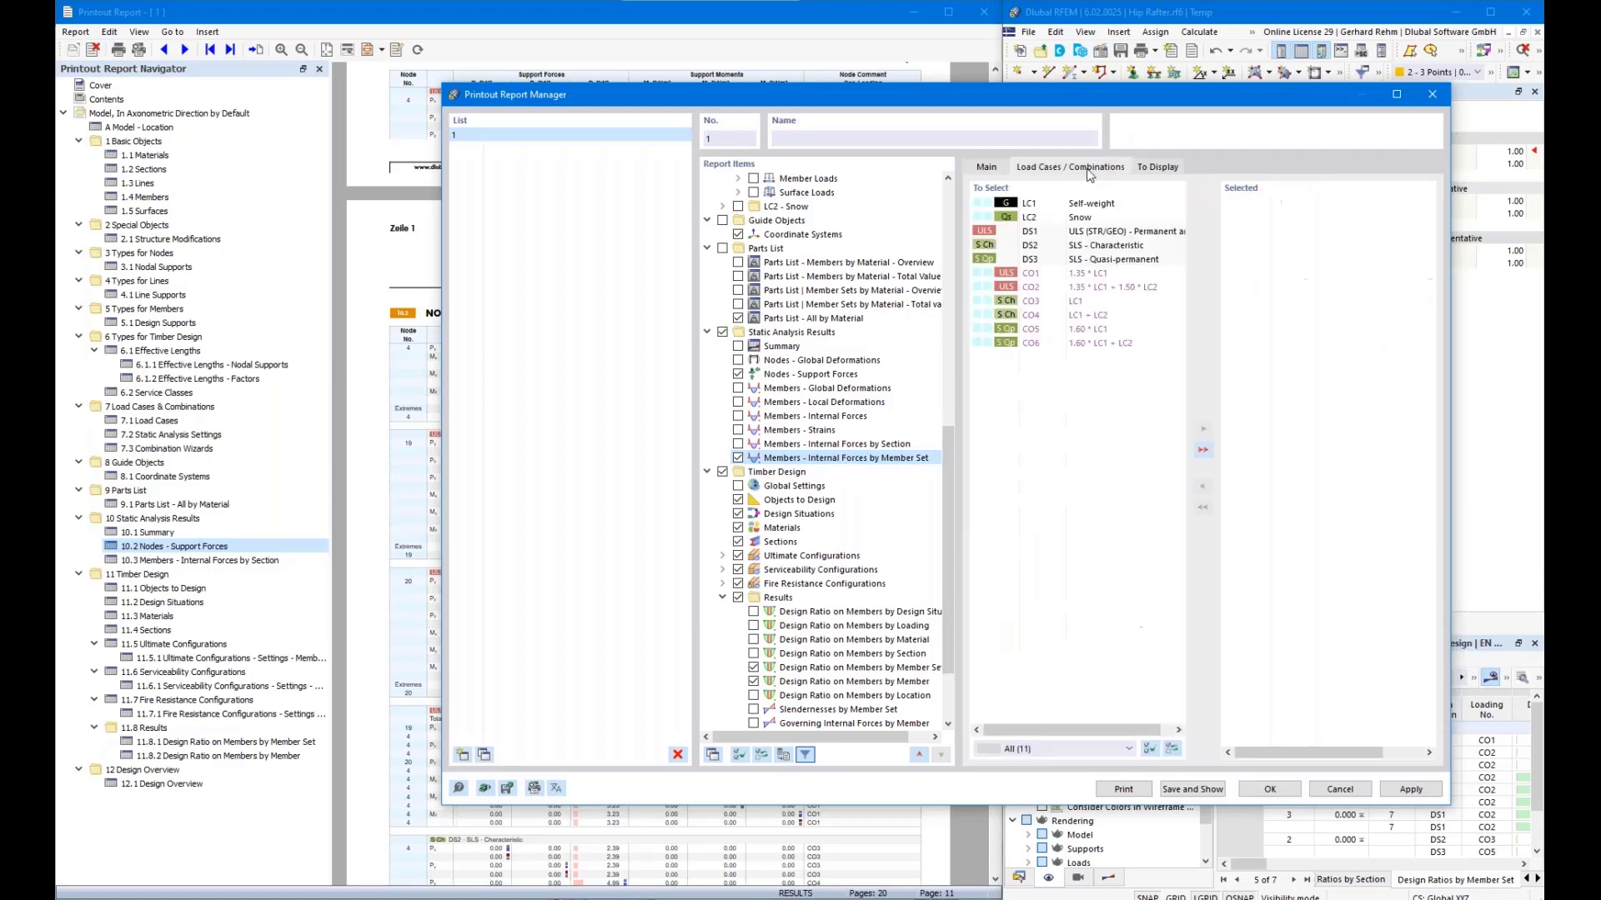
pyautogui.doubleClick(1051, 233)
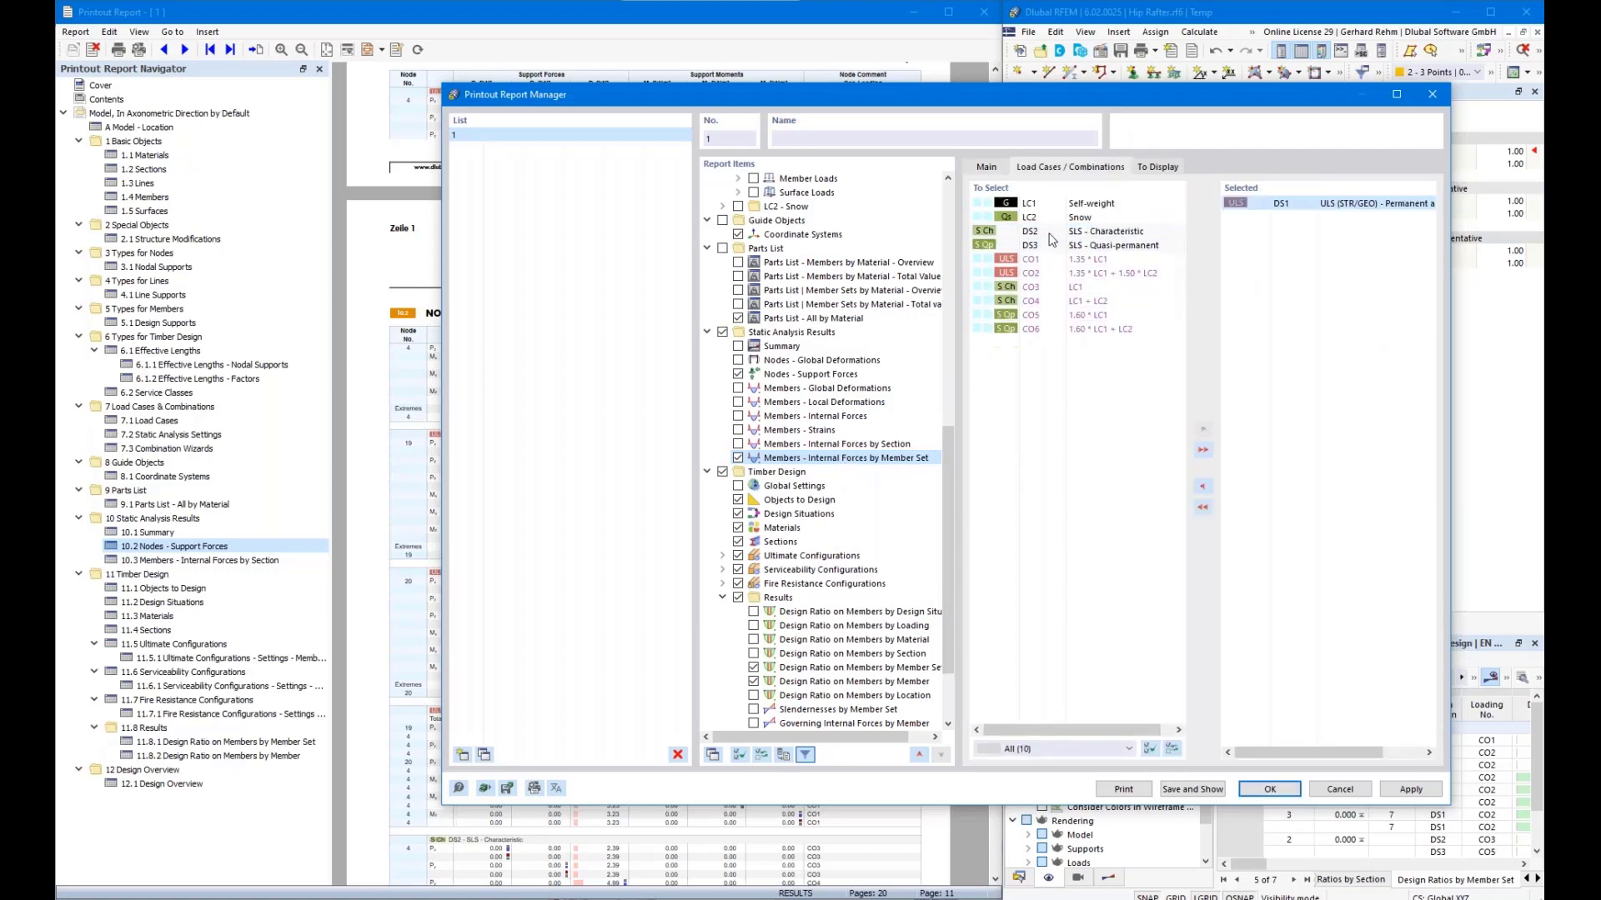
pyautogui.click(986, 168)
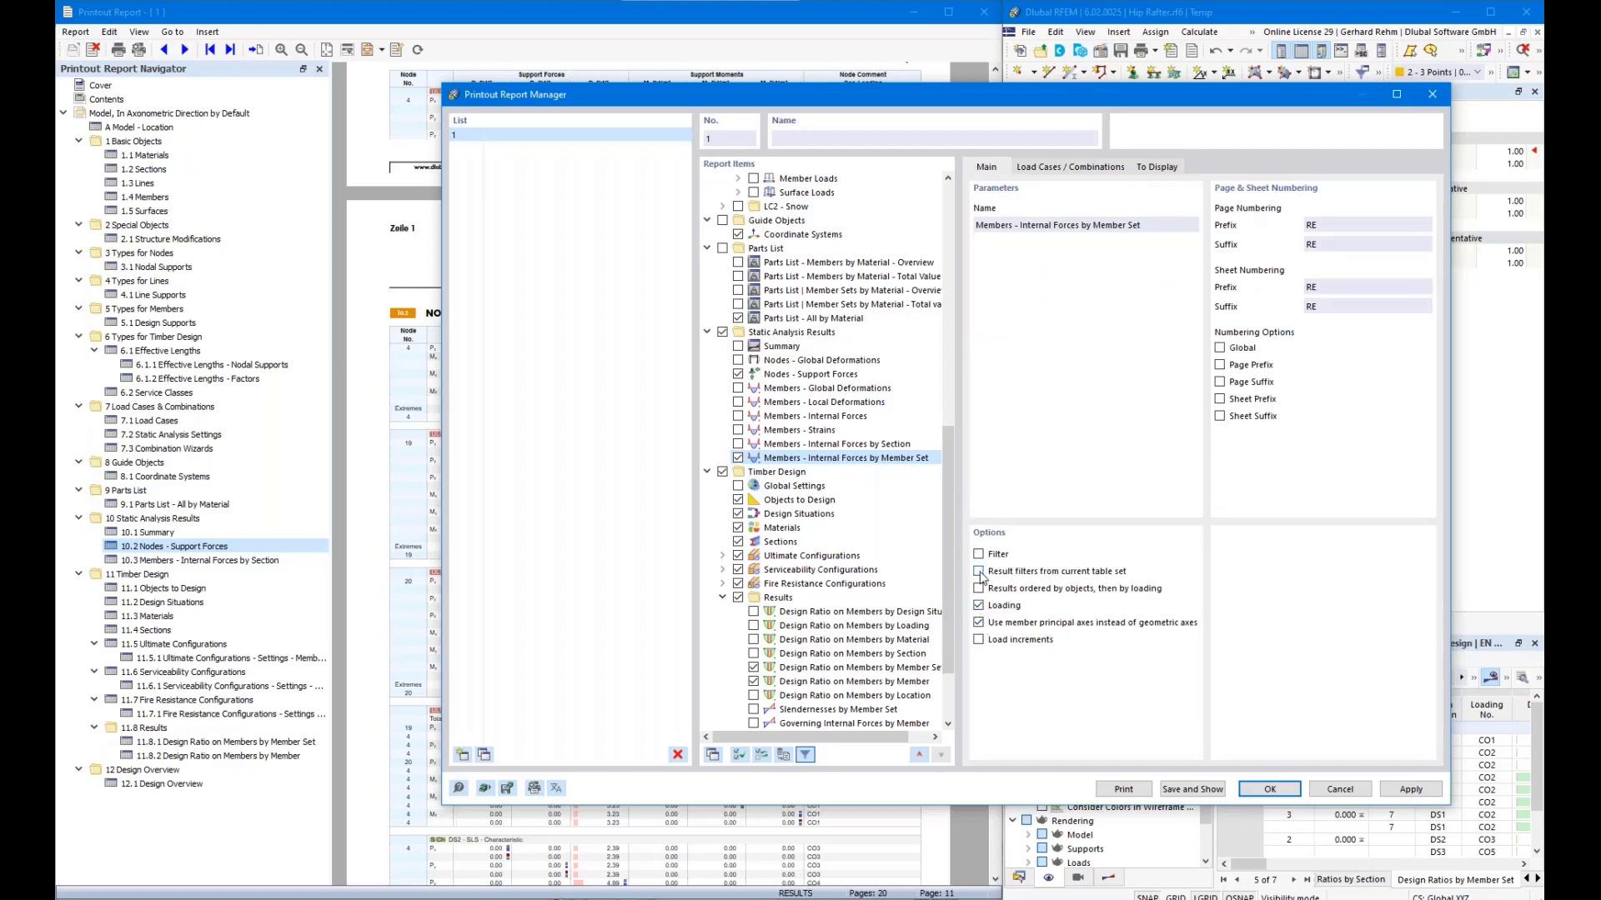
# Keep only the extreme values for each member set among the envelope rows of Members - Internal Forces by Member Set.
pyautogui.click(1155, 169)
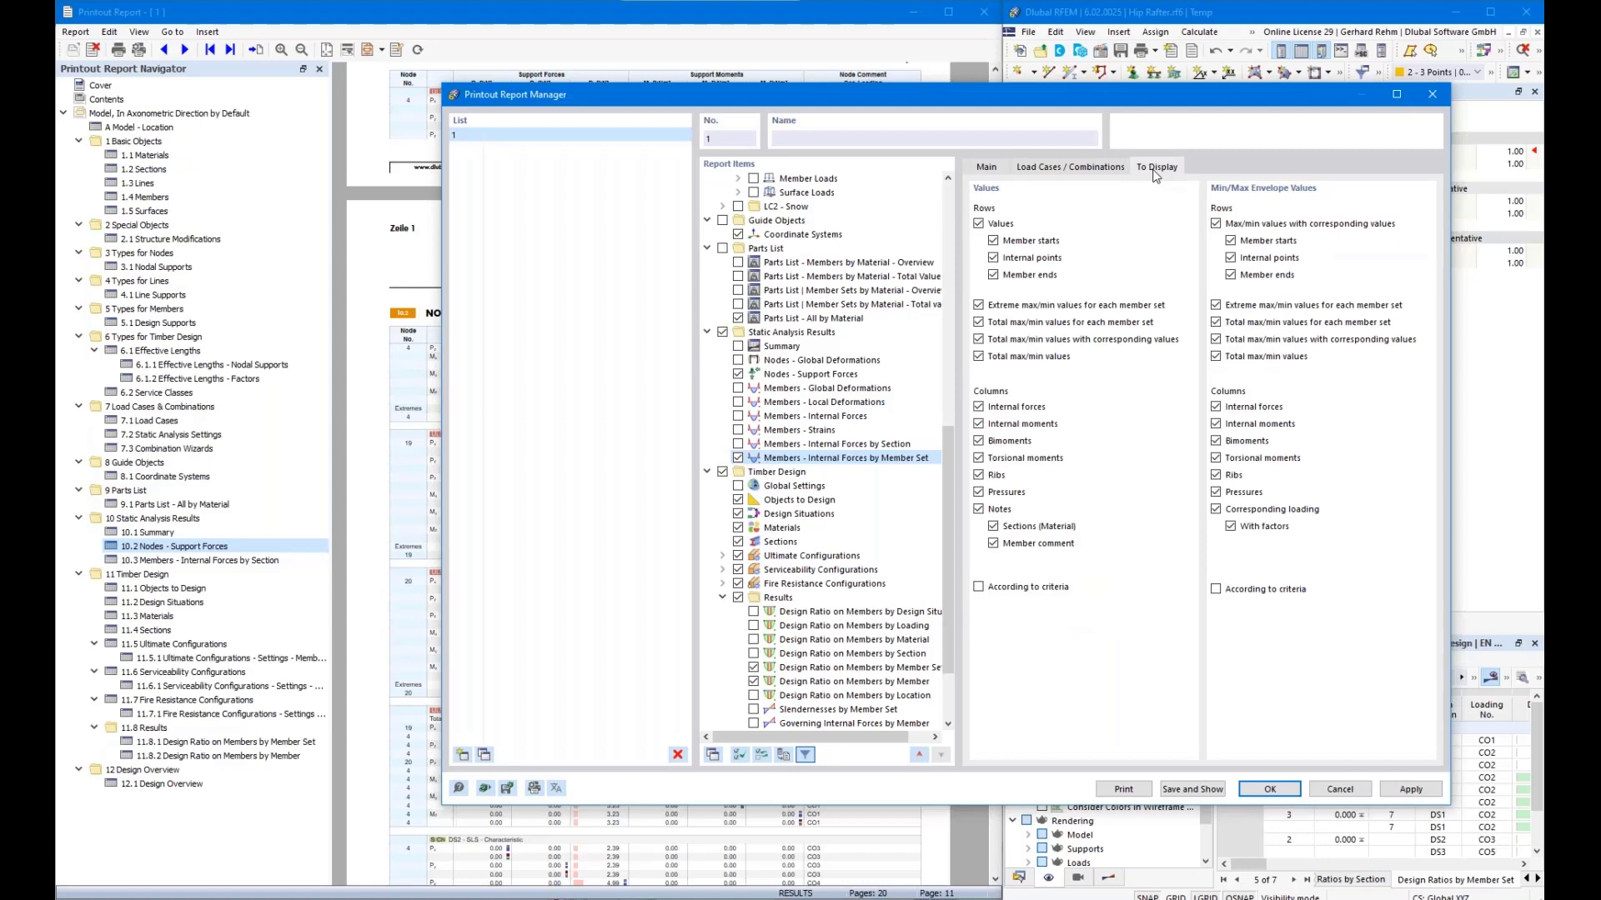
pyautogui.click(1215, 224)
pyautogui.click(1215, 322)
pyautogui.click(1215, 340)
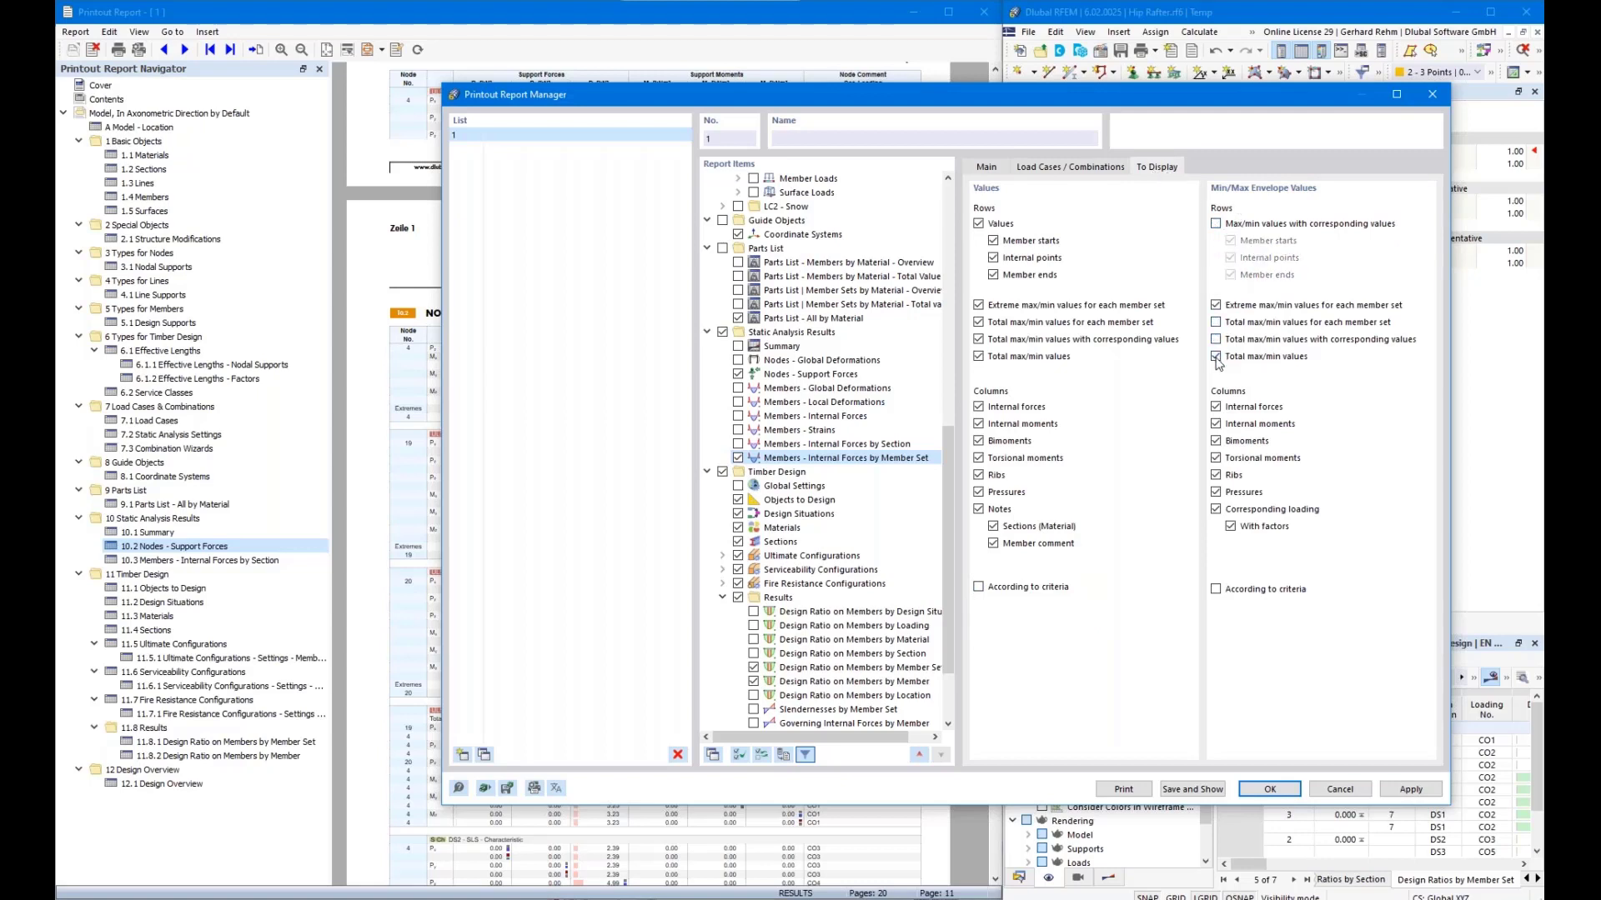
pyautogui.click(1215, 357)
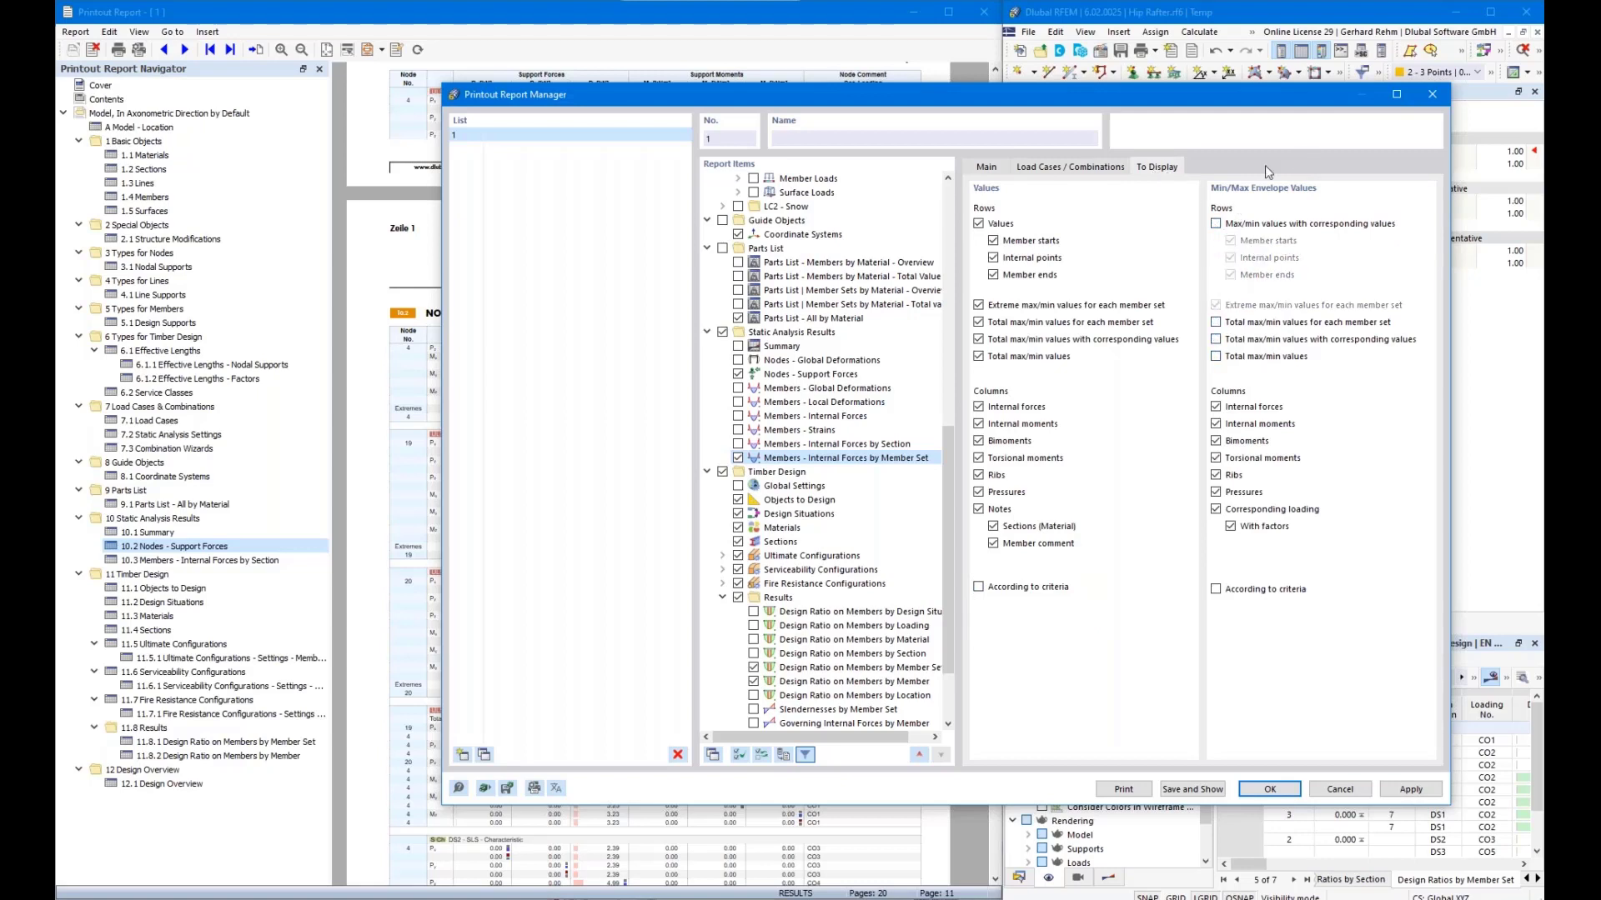
pyautogui.click(1064, 171)
pyautogui.click(989, 169)
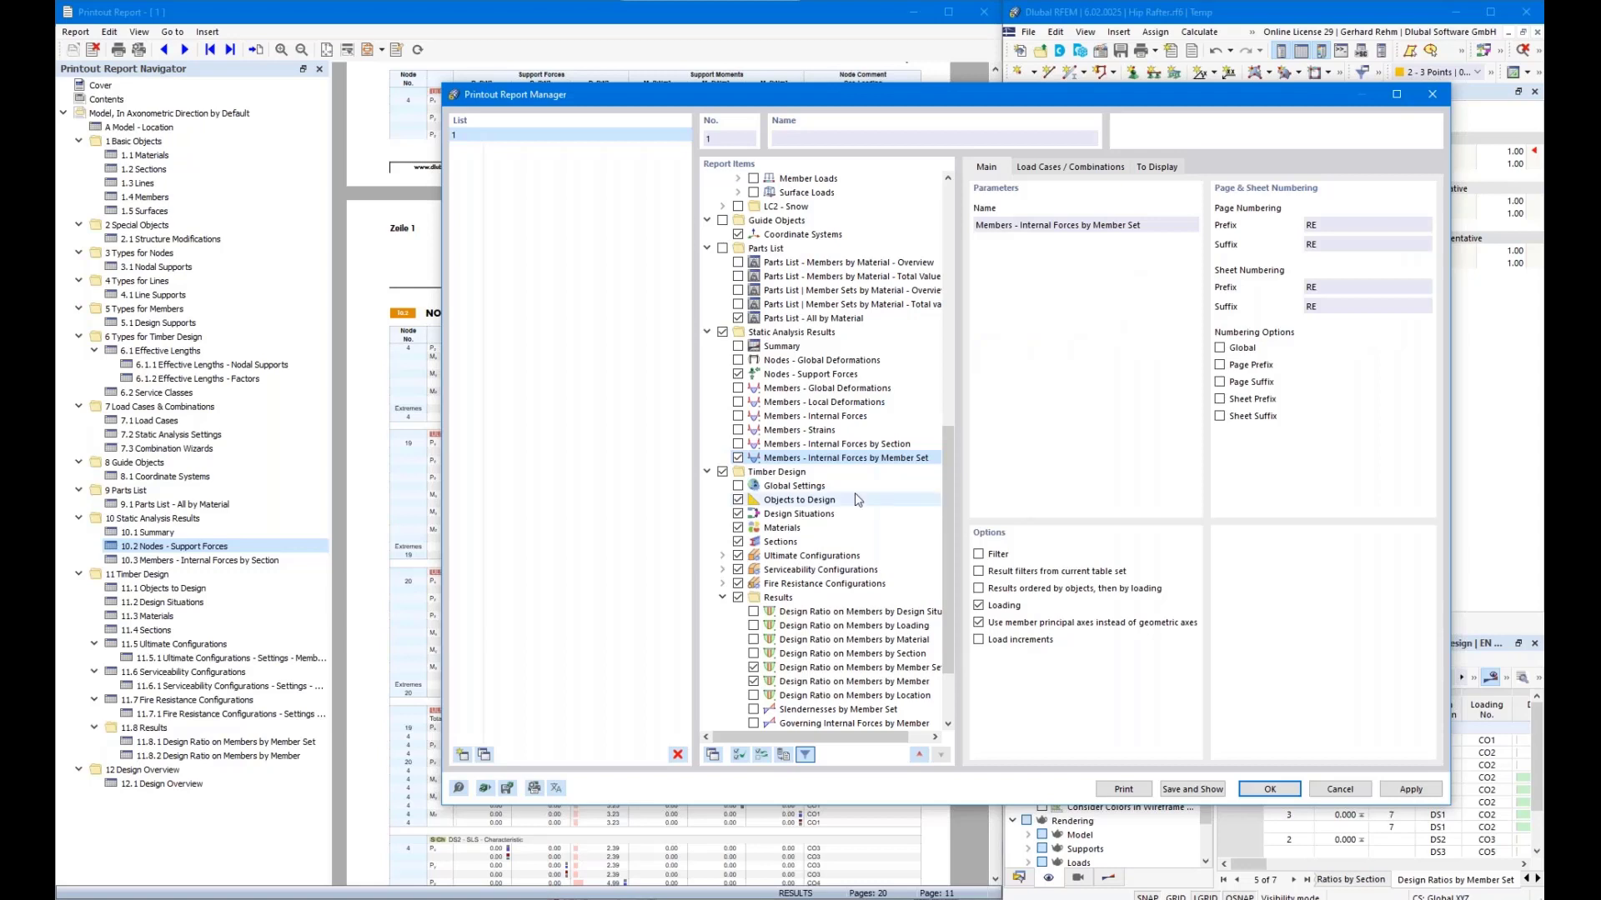
# Check the timber design chapters in the report and exclude the Ultimate Configurations and Fire Resistance Configurations.
pyautogui.scroll(-2, 853, 492)
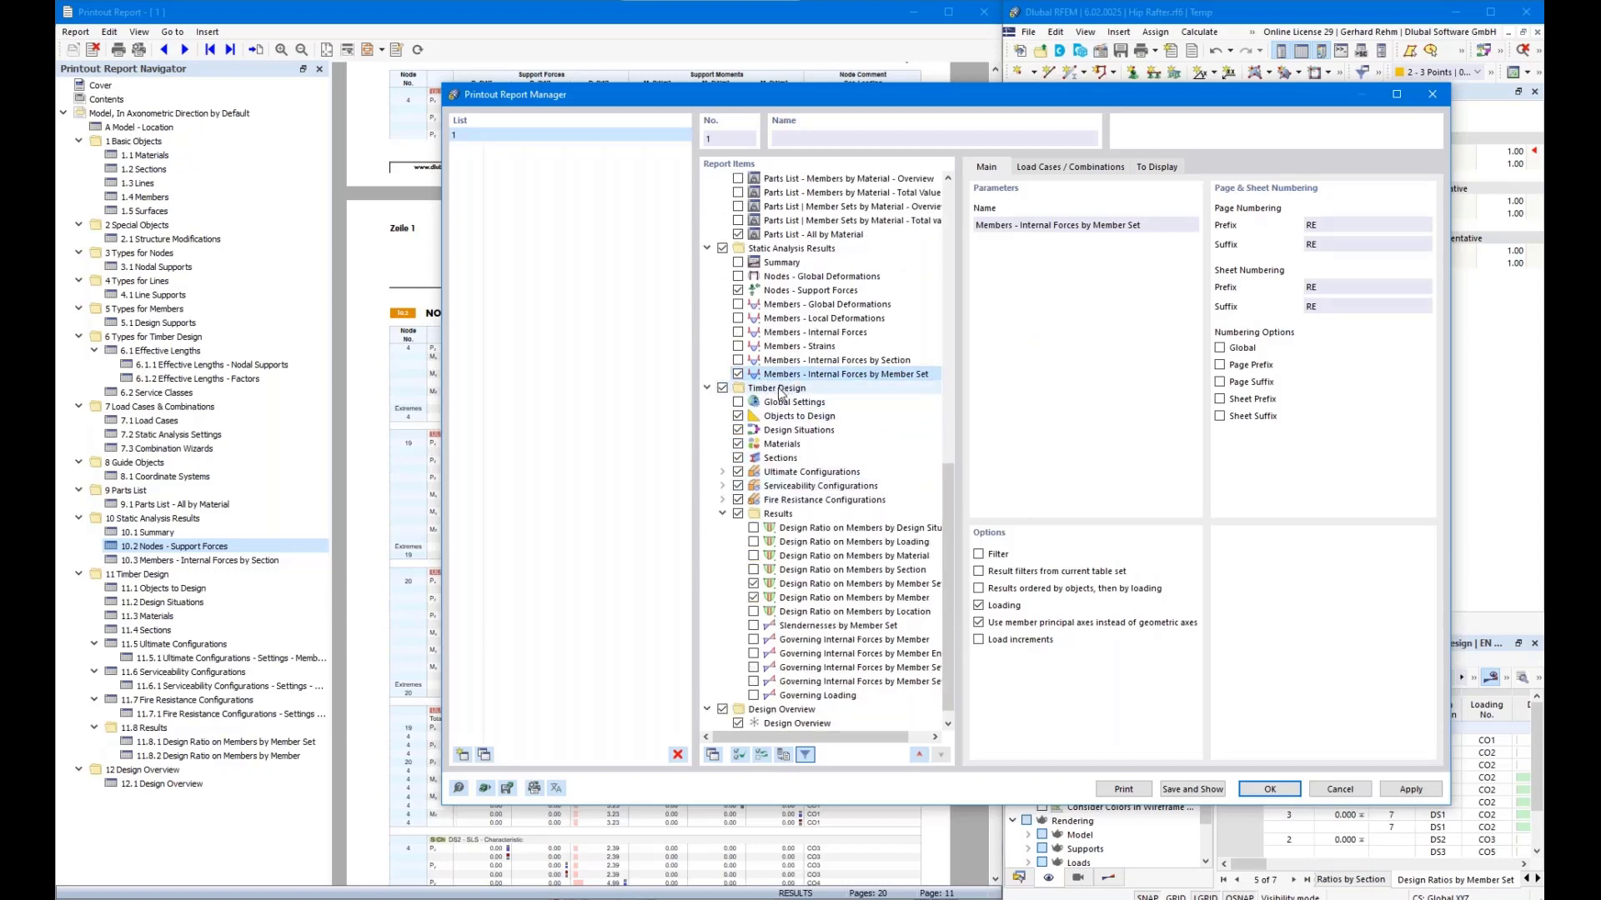
pyautogui.moveTo(734, 94); pyautogui.dragTo(1293, 125)
pyautogui.click(163, 588)
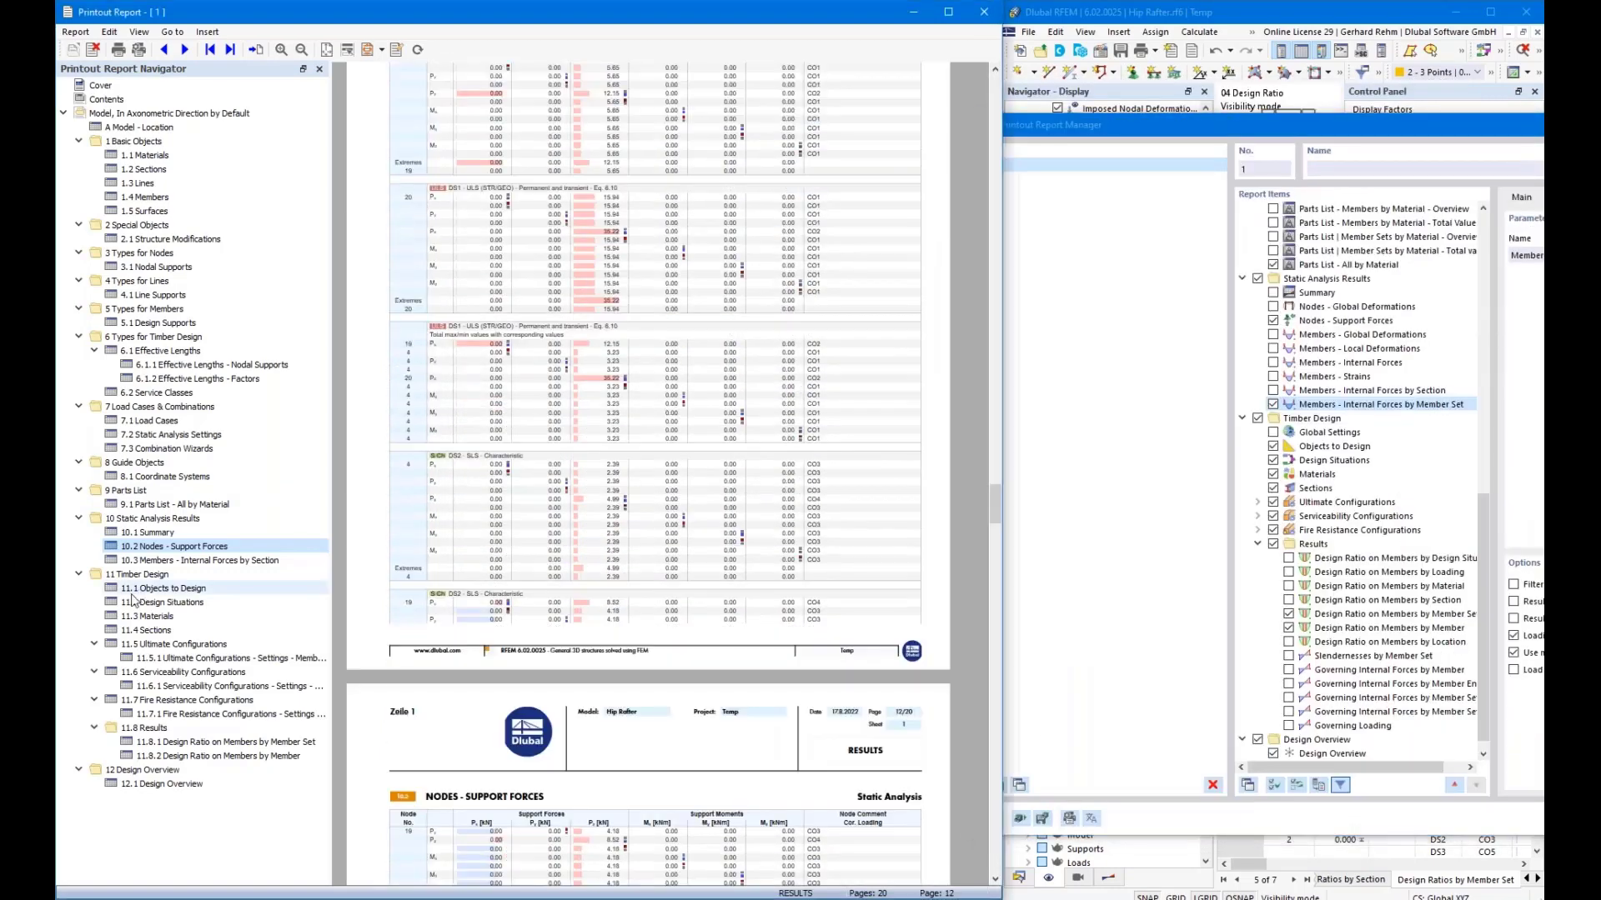
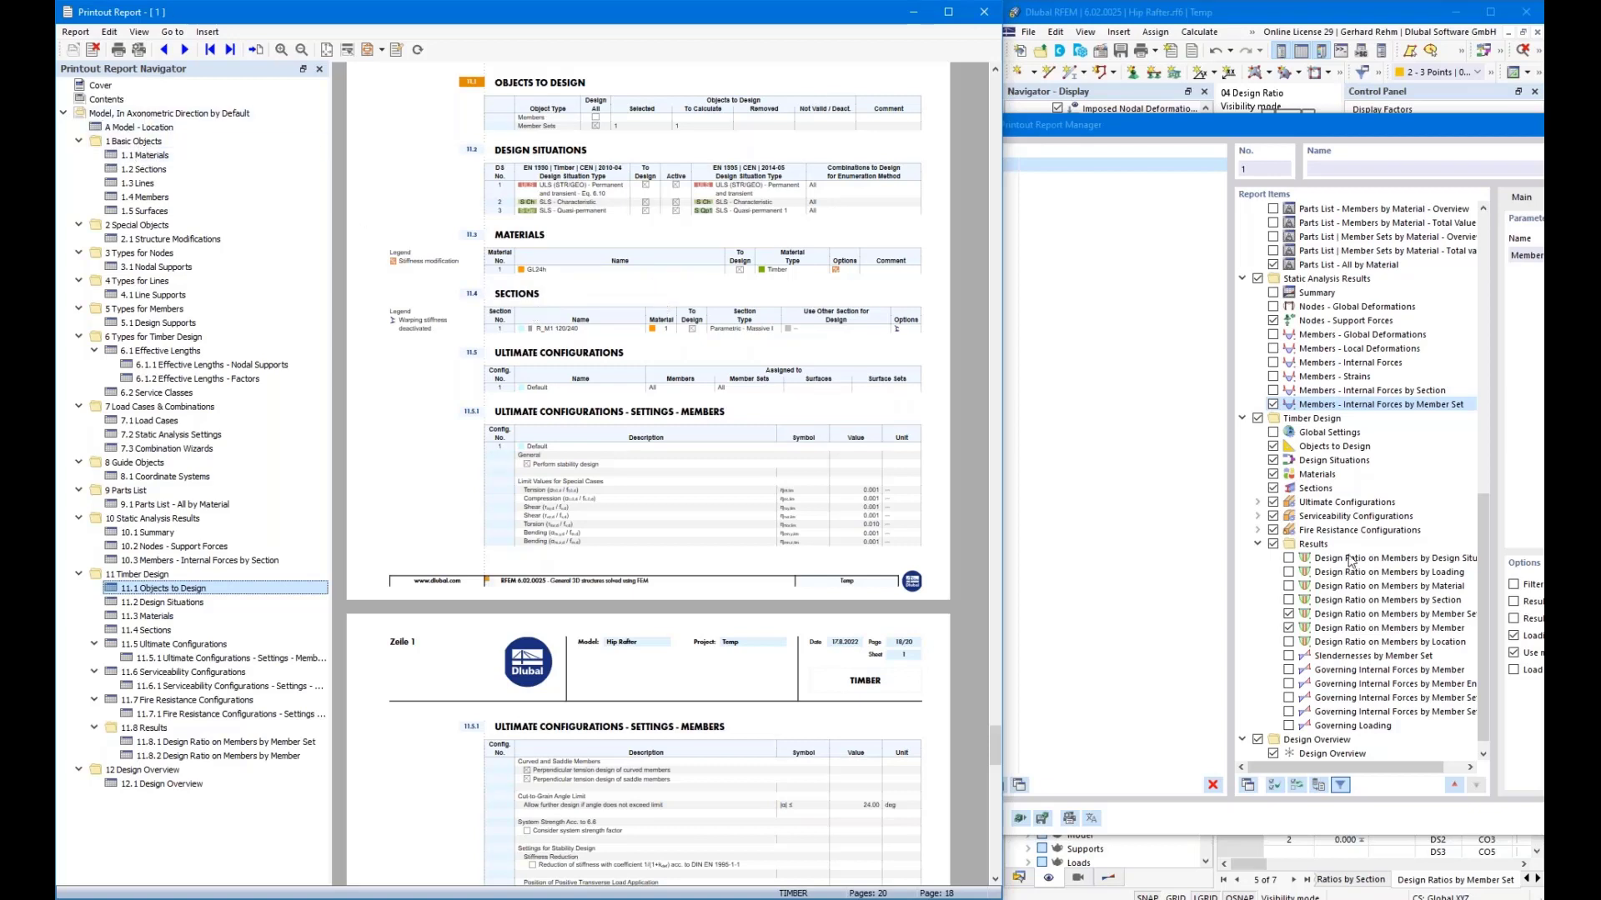
pyautogui.scroll(-3, 638, 313)
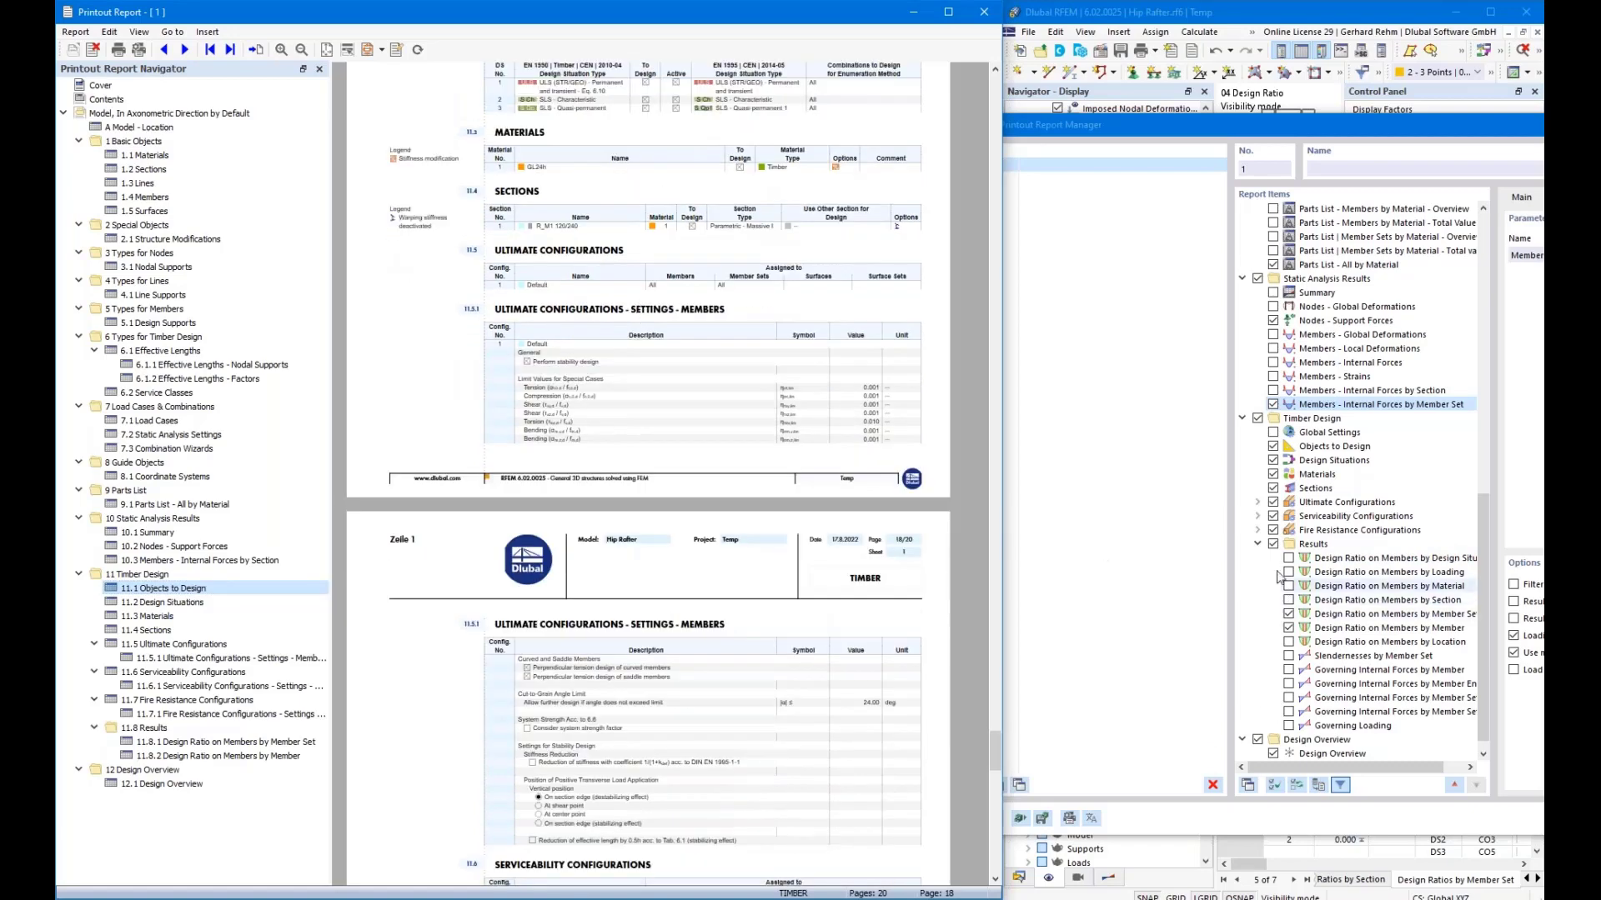
pyautogui.click(1273, 502)
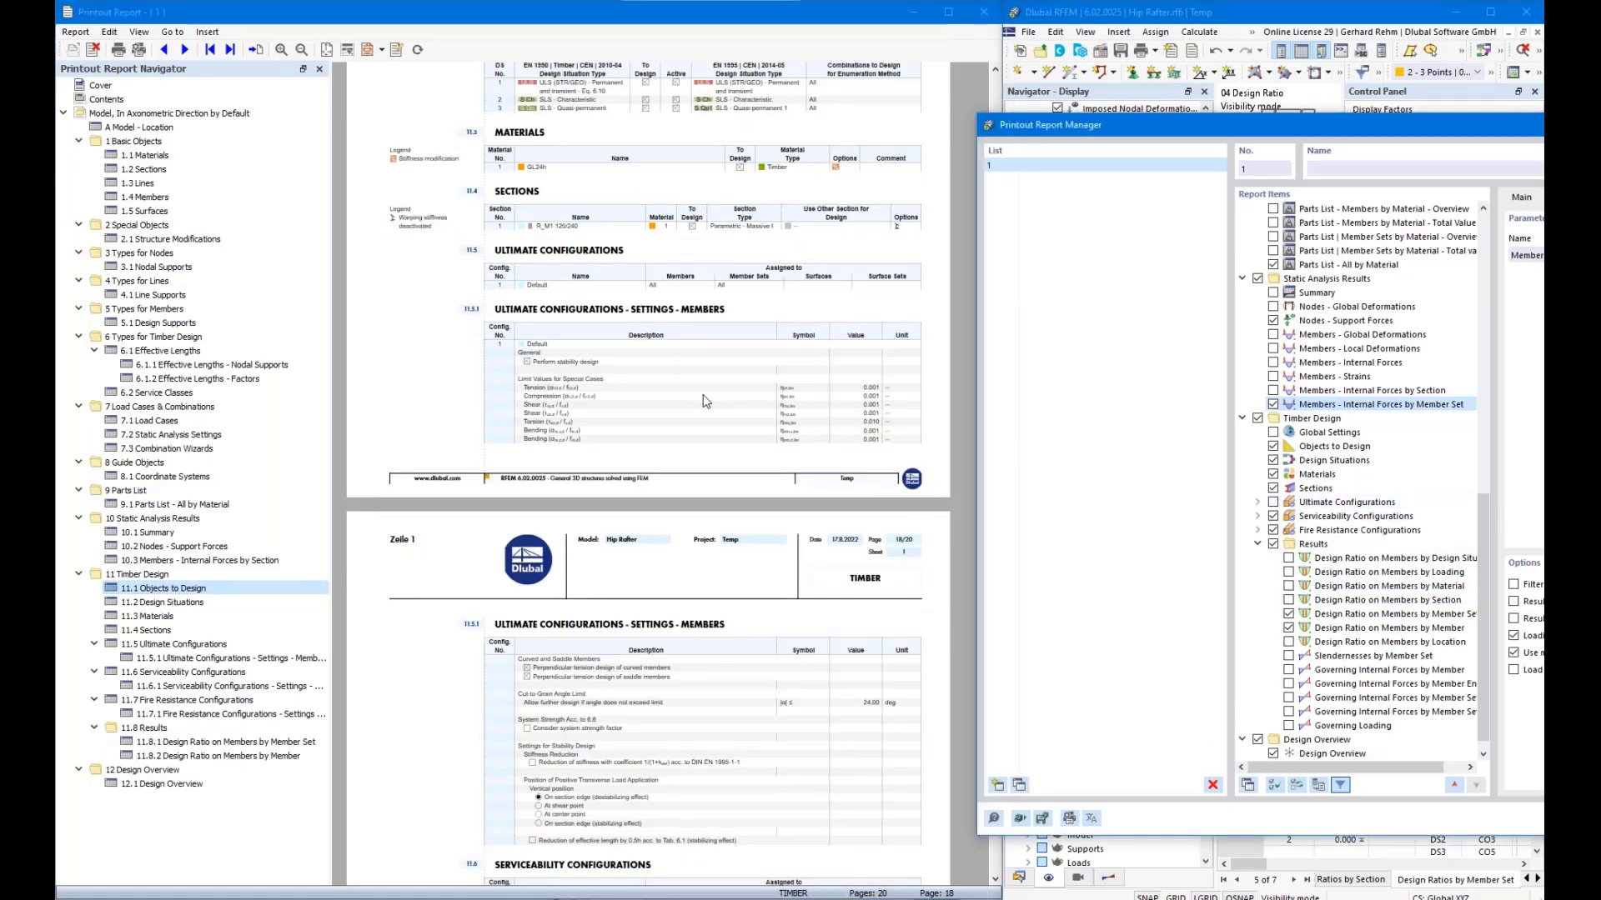
pyautogui.scroll(-15, 703, 401)
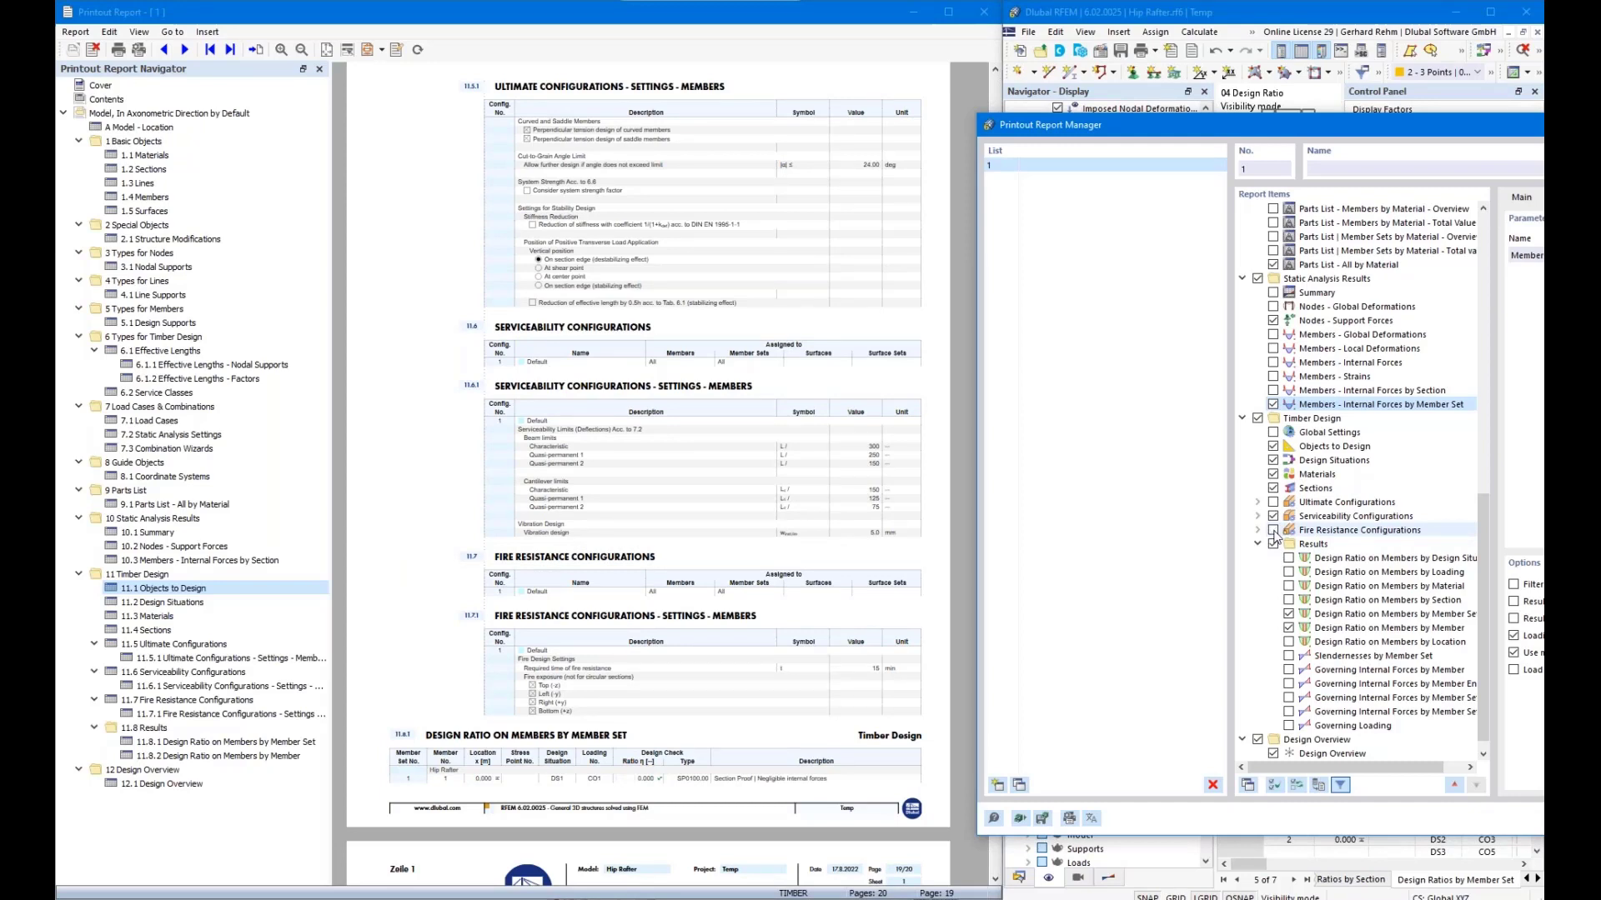
# Exclude Design Ratio on Members by Member and apply a design check ratio filter of 0.01 to the results by member set.
pyautogui.scroll(-1, 1407, 634)
pyautogui.scroll(-8, 480, 296)
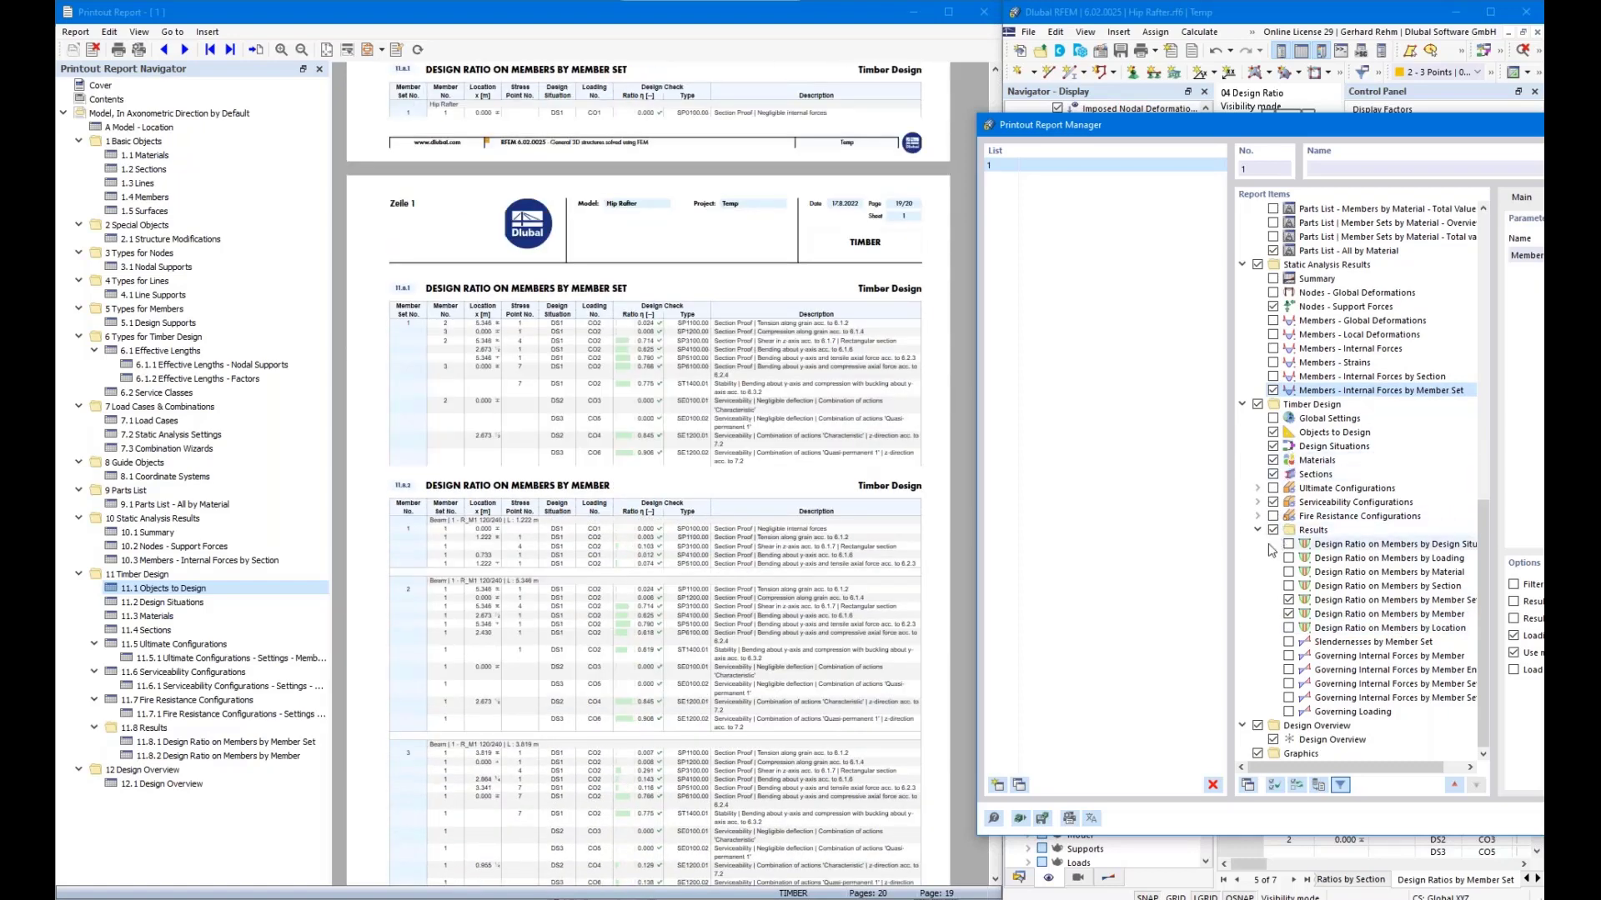
pyautogui.click(1315, 602)
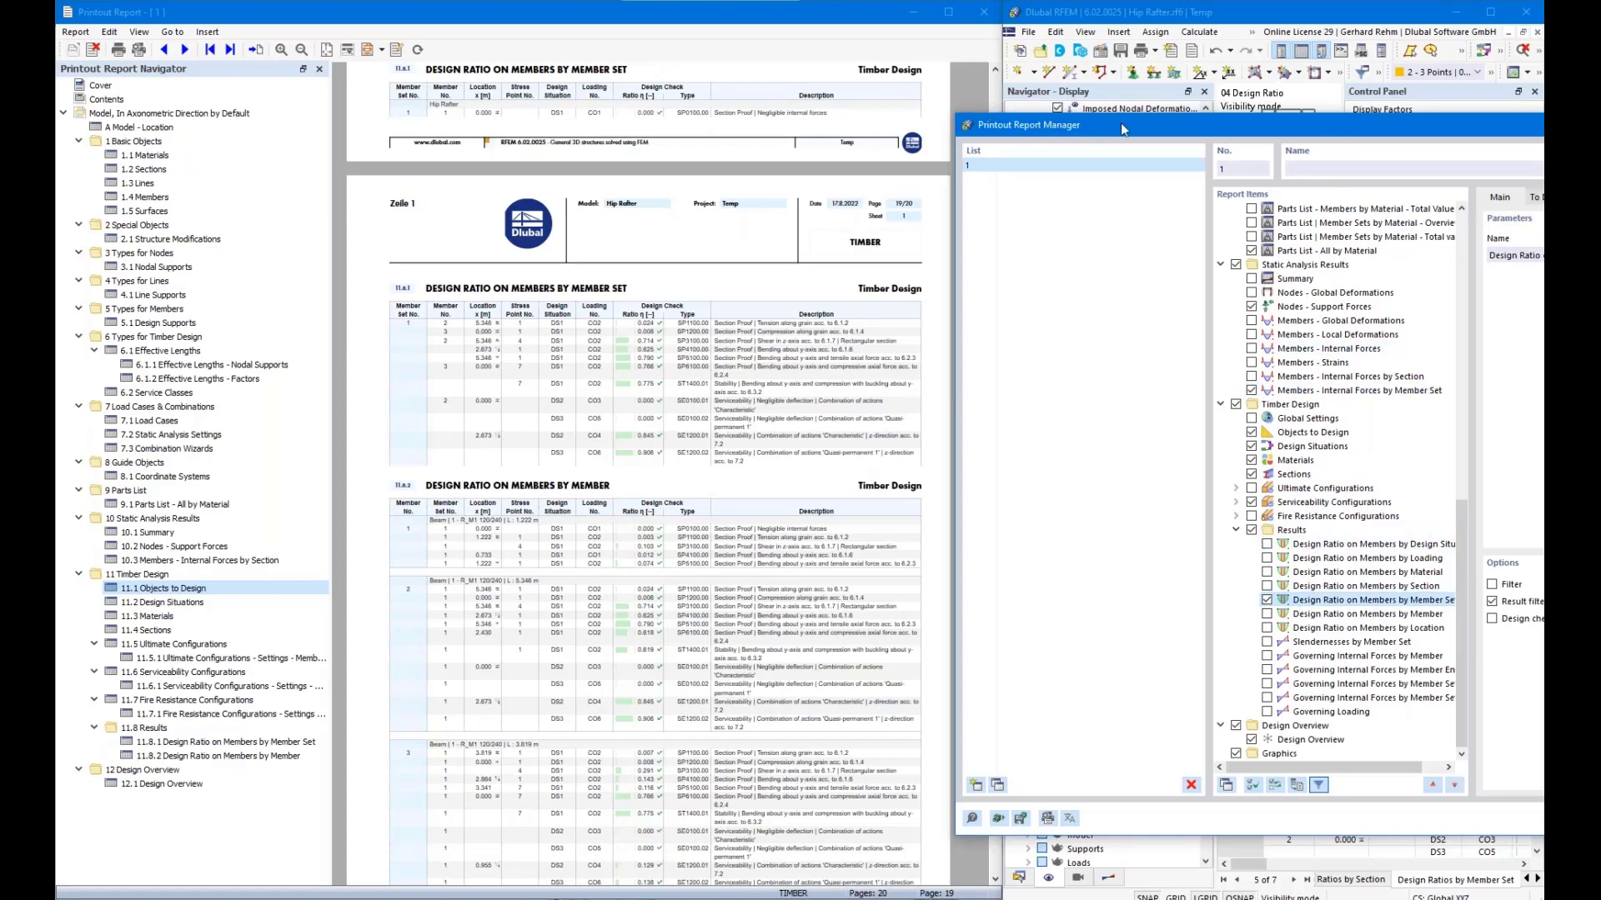
pyautogui.moveTo(1121, 124); pyautogui.dragTo(572, 131)
pyautogui.click(967, 627)
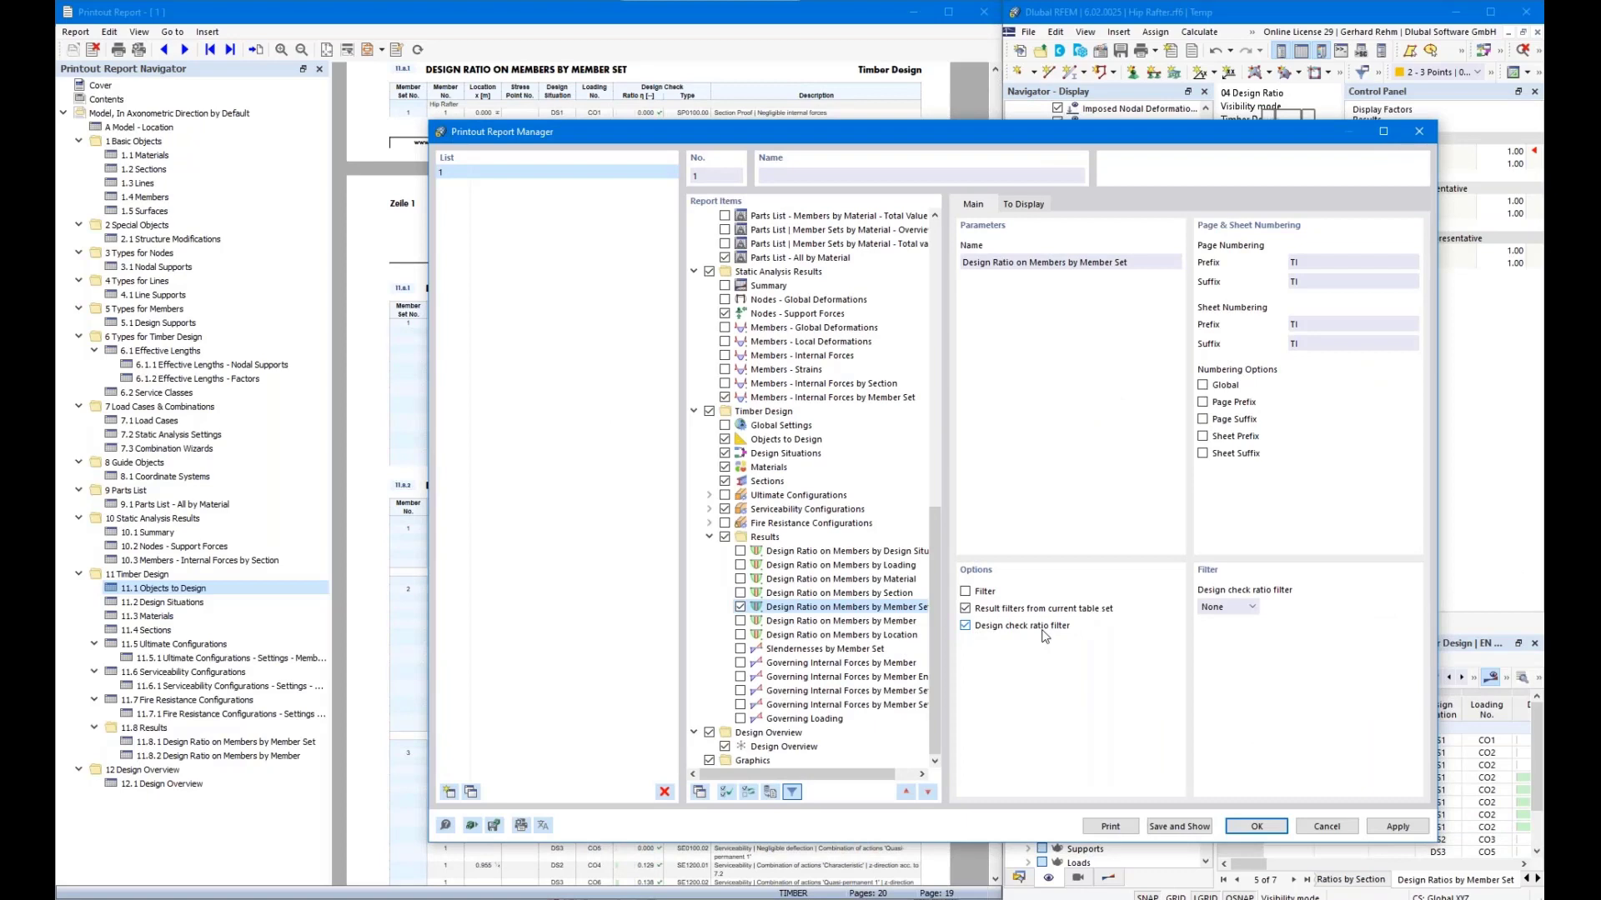
pyautogui.click(1227, 607)
pyautogui.click(1217, 636)
pyautogui.write('0')
pyautogui.write(',01')
pyautogui.press('Return')
# Hide the Member, Location, Stress Point, Design Situation and Design Check Type columns in the design ratios by member set.
pyautogui.click(1020, 204)
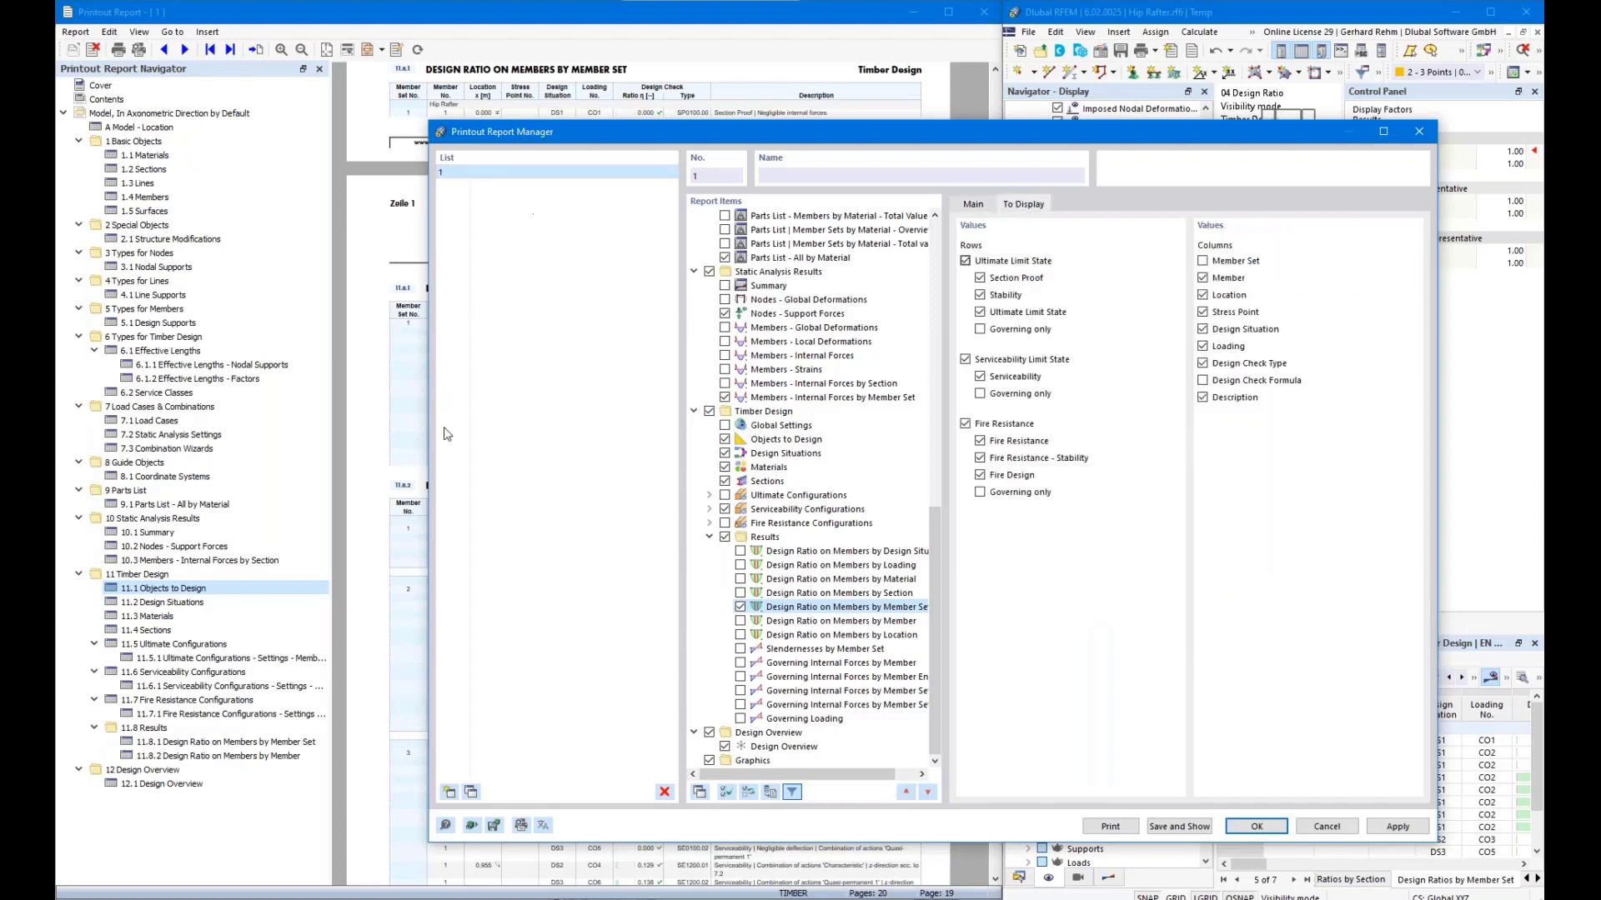
pyautogui.click(398, 461)
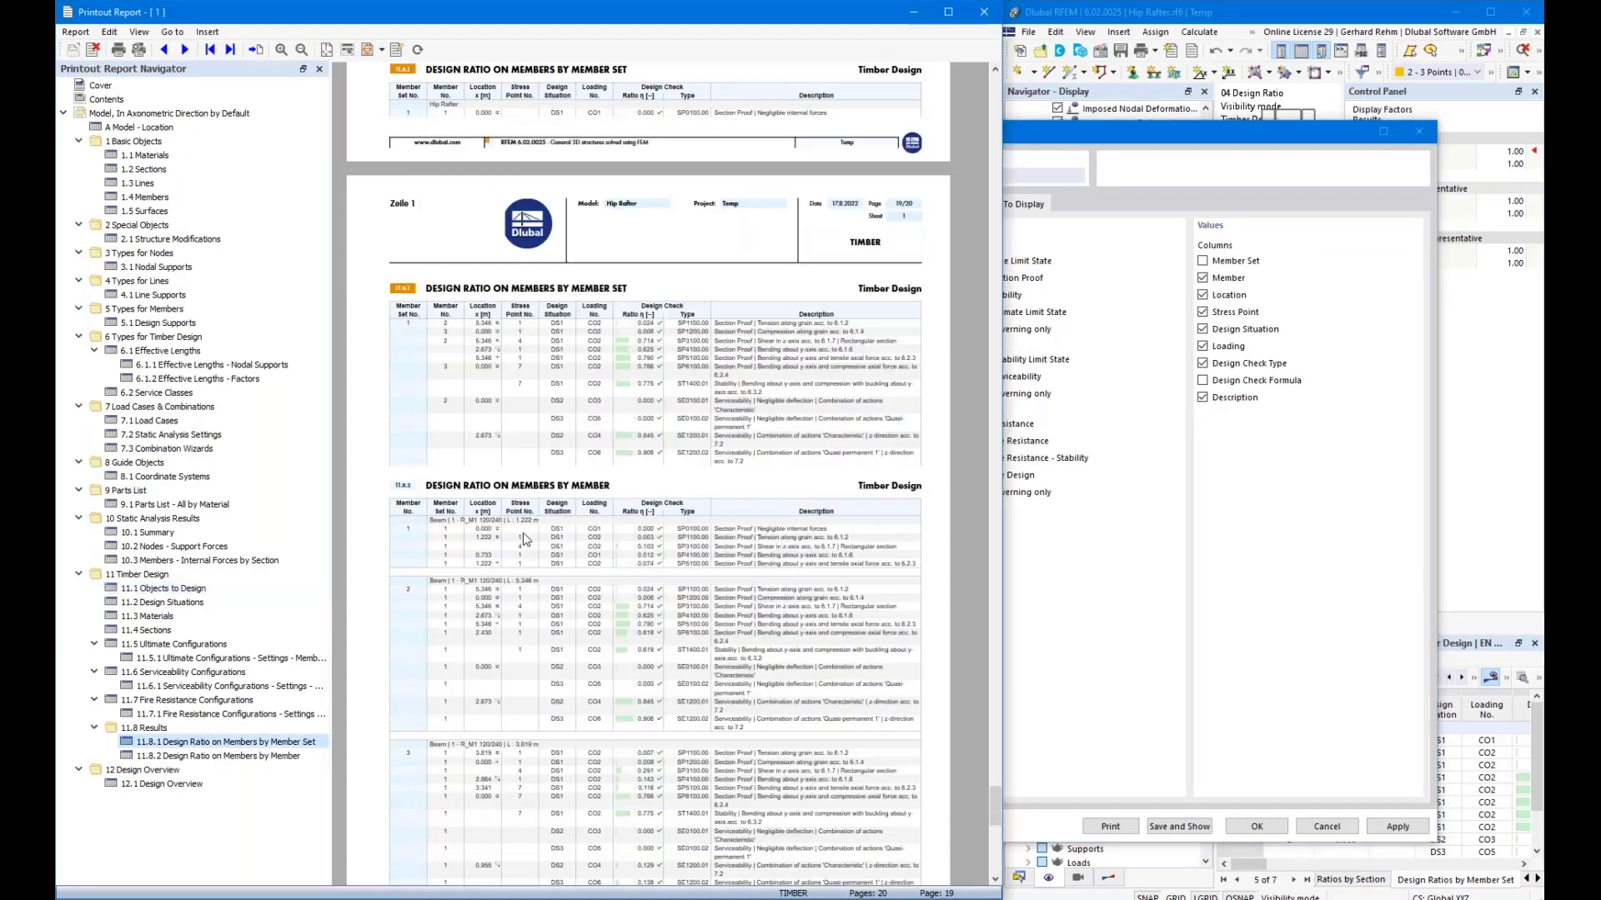
pyautogui.click(1202, 277)
pyautogui.click(1202, 296)
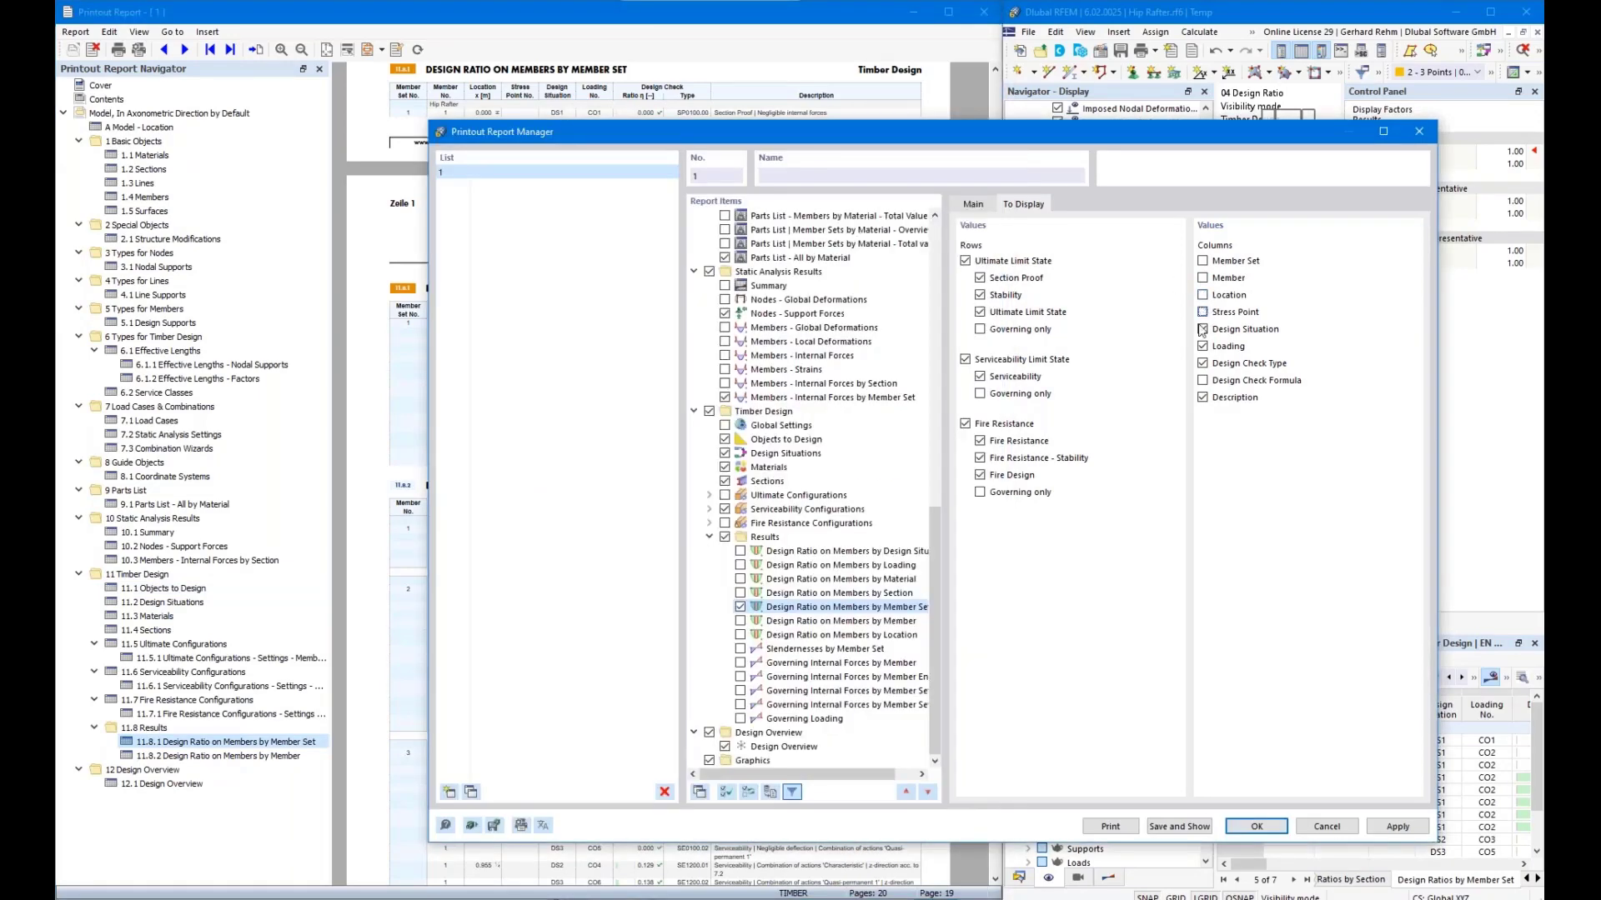
pyautogui.click(1202, 312)
pyautogui.click(1203, 330)
pyautogui.click(1203, 364)
# Exclude the Design Overview chapter, and save and show the printout report.
pyautogui.click(710, 734)
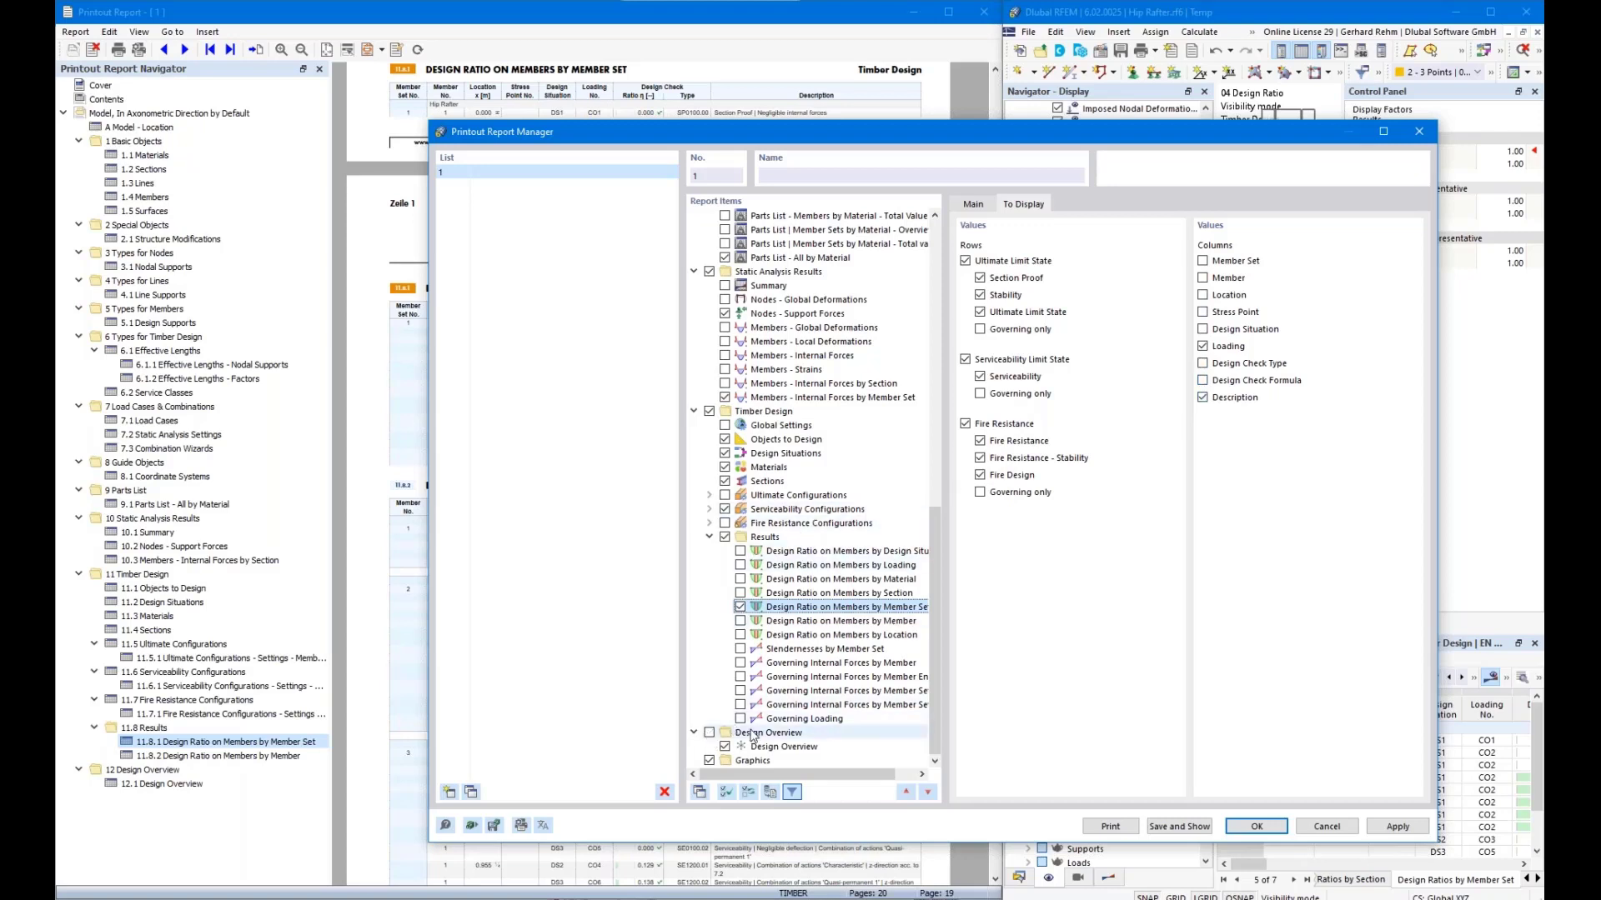
pyautogui.click(1165, 829)
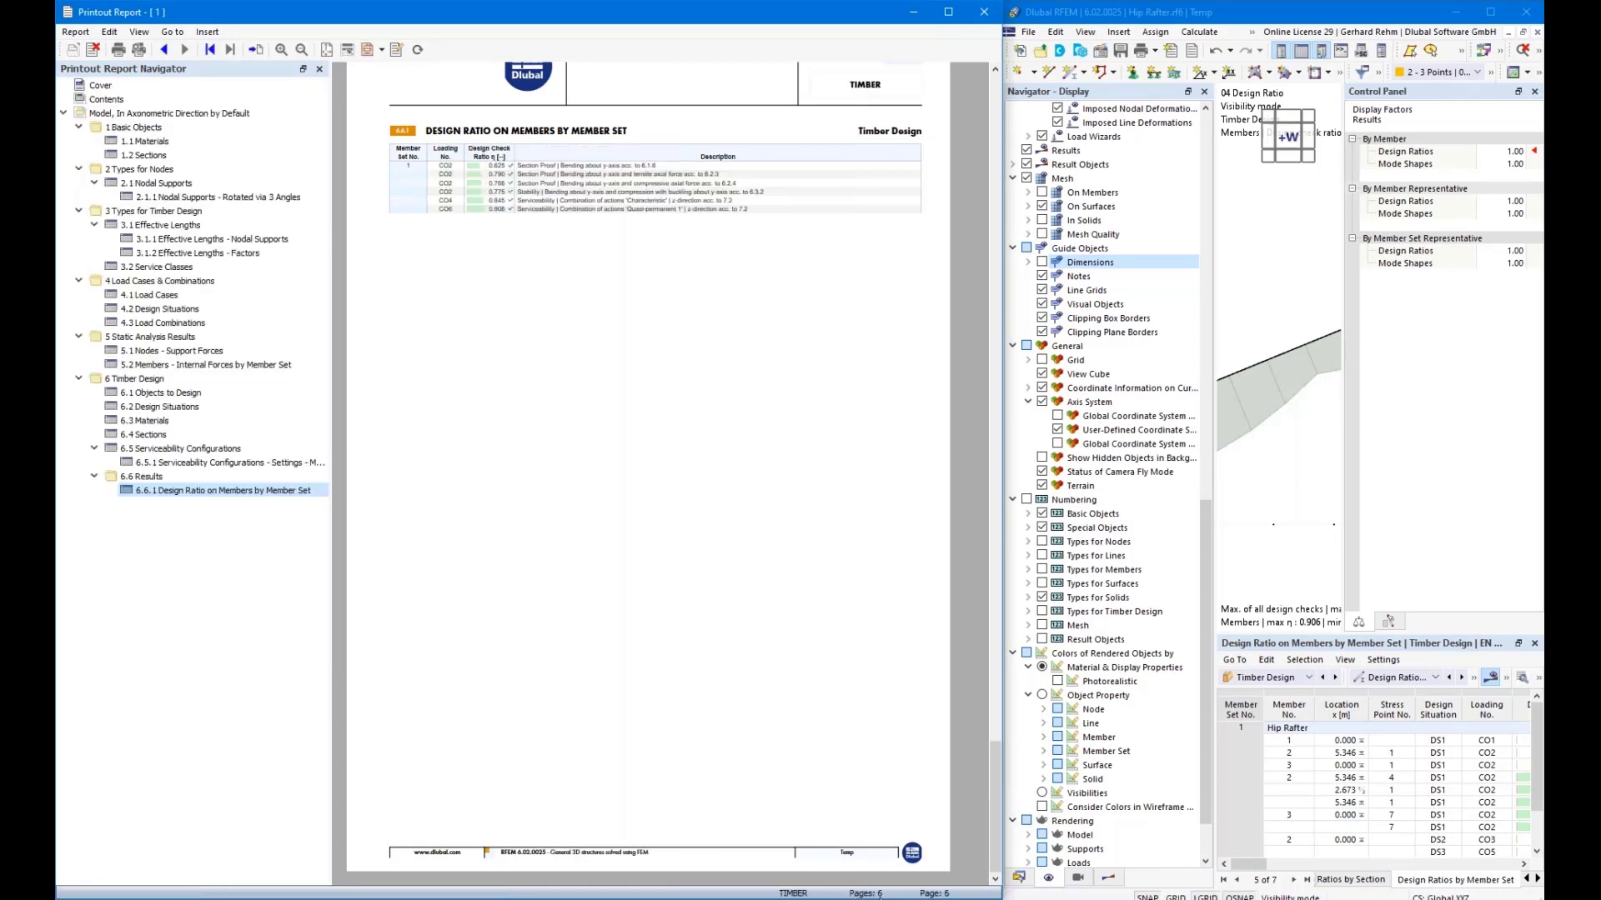
# Review the regenerated report from the design ratio table back to the cover graphic and the table of contents.
pyautogui.scroll(5, 677, 596)
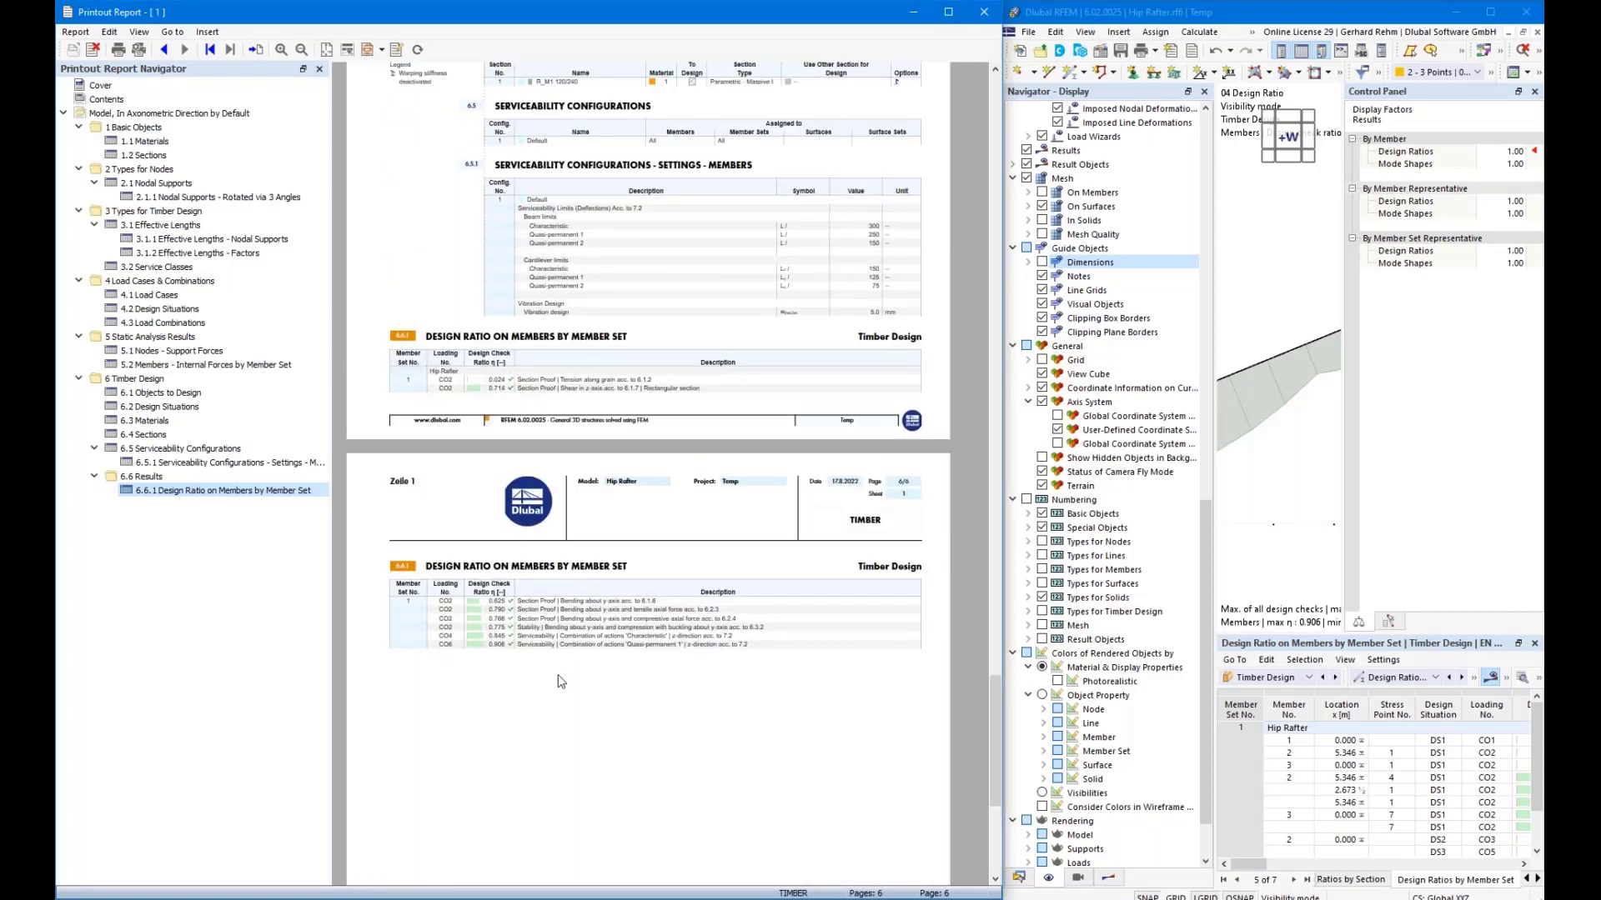
pyautogui.scroll(3, 569, 671)
pyautogui.scroll(6, 570, 677)
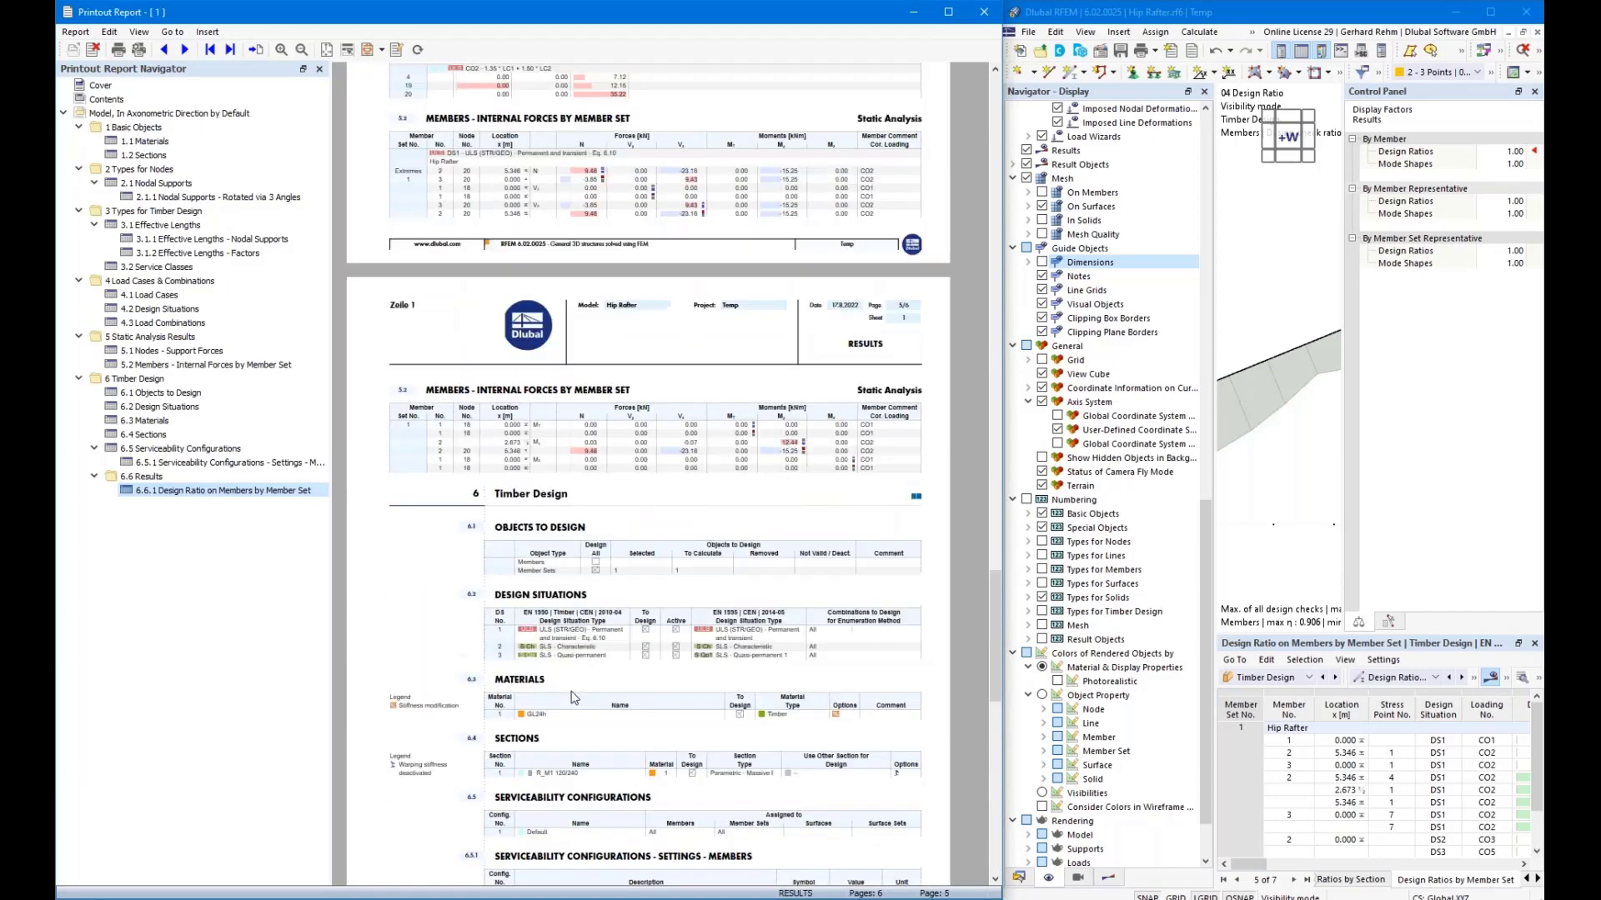
pyautogui.scroll(4, 672, 419)
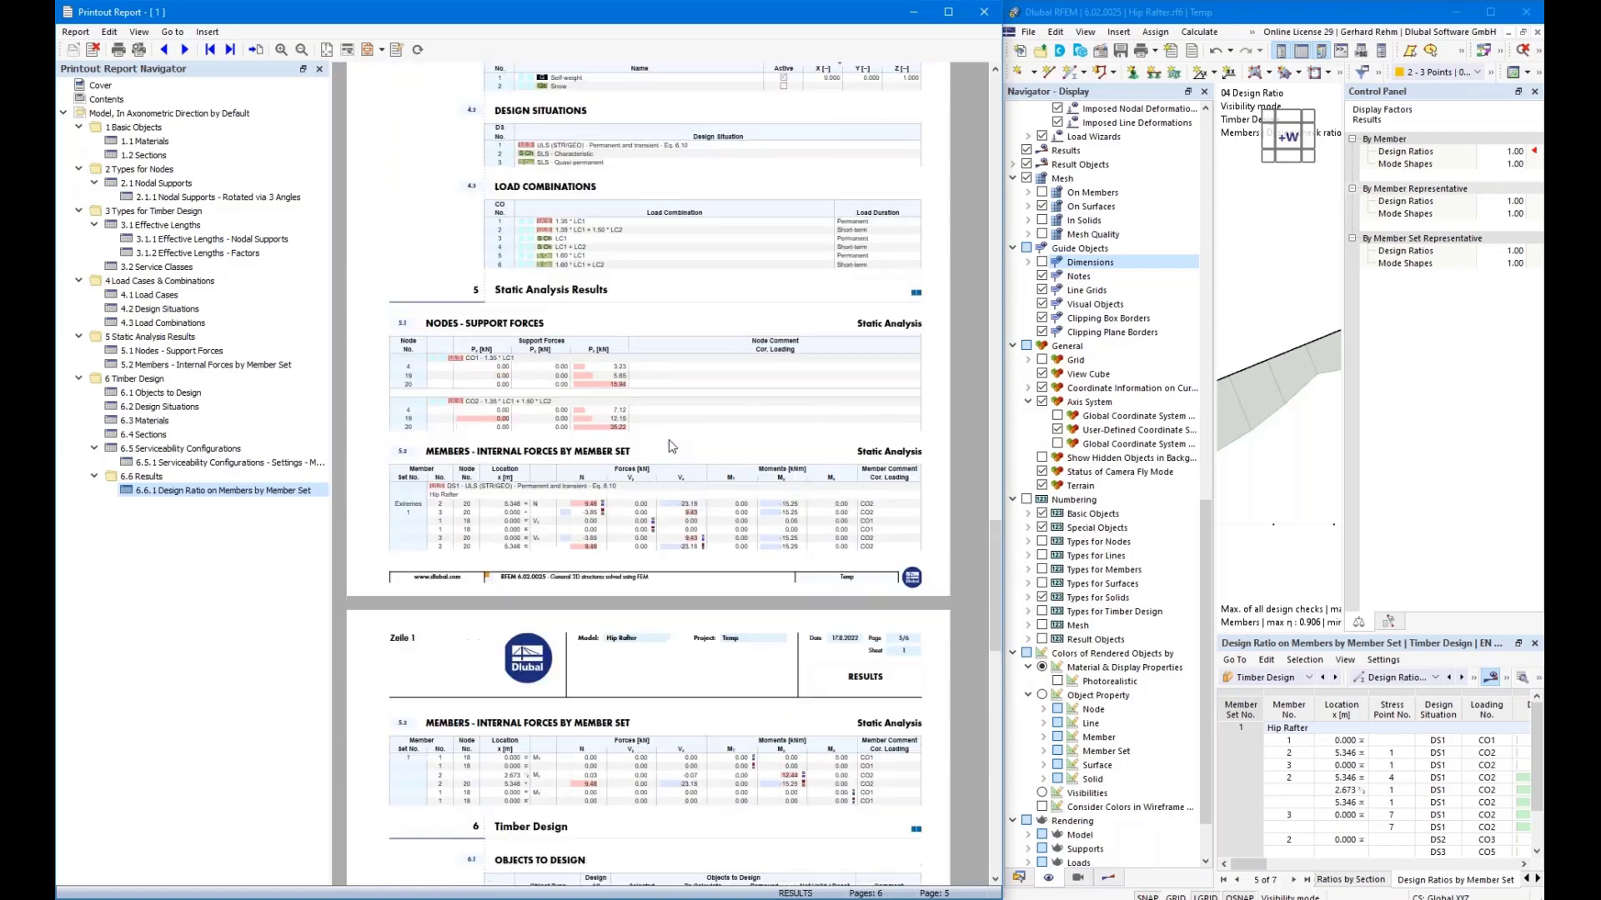
pyautogui.scroll(6, 667, 500)
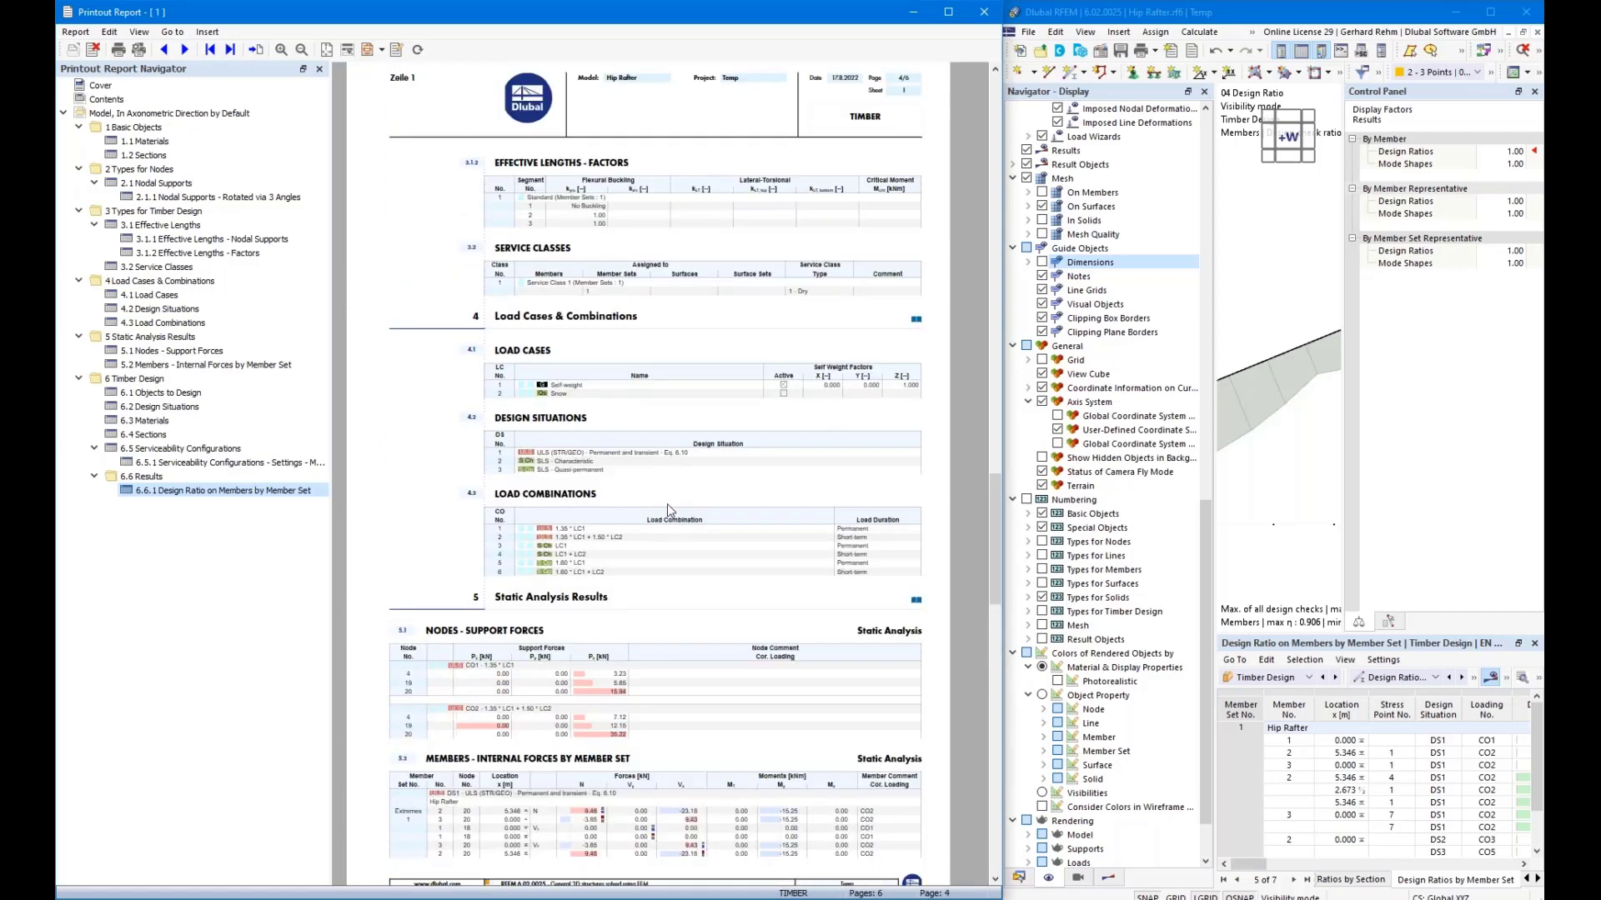
pyautogui.moveTo(993, 504); pyautogui.dragTo(982, 164)
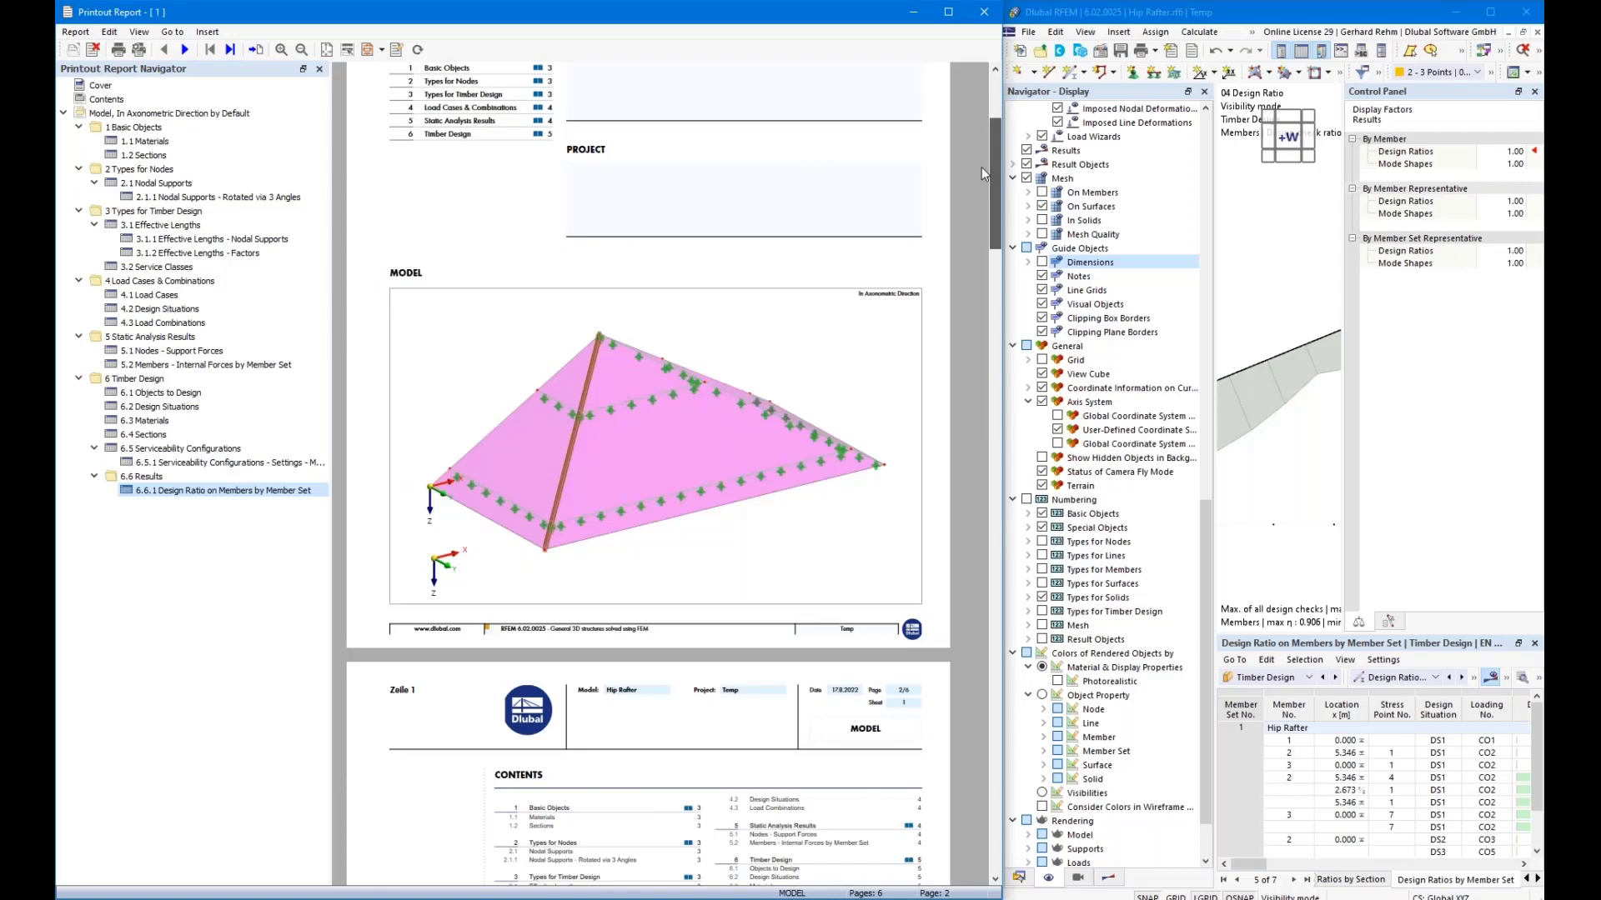
pyautogui.scroll(-1, 982, 166)
pyautogui.scroll(-3, 986, 198)
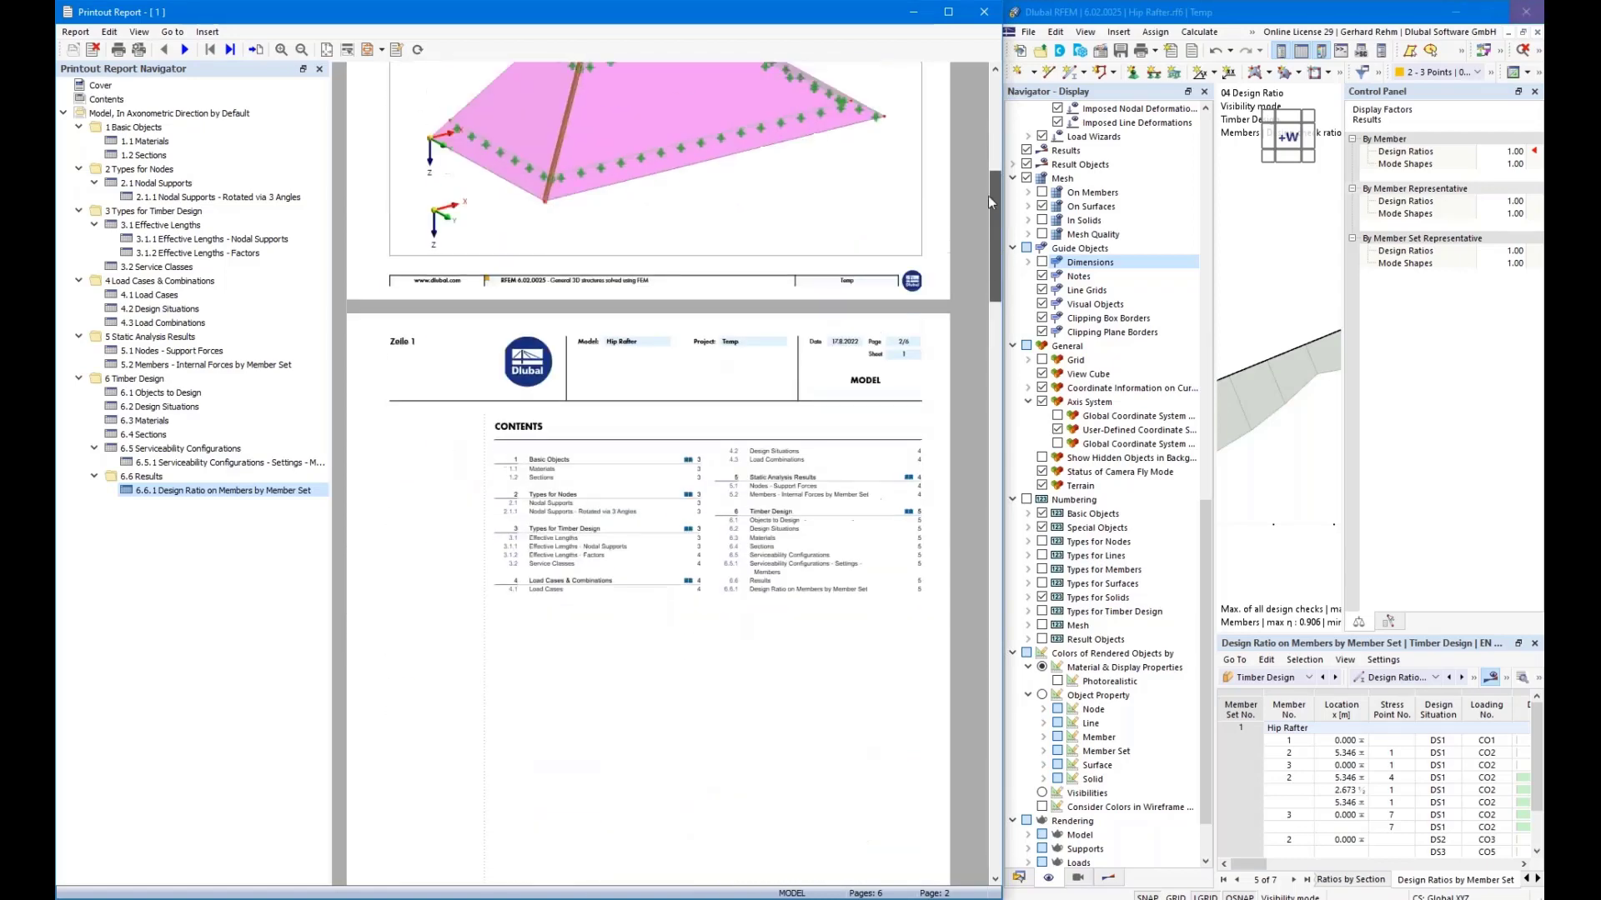
pyautogui.scroll(4, 987, 168)
pyautogui.moveTo(987, 169); pyautogui.dragTo(987, 146)
pyautogui.scroll(-5, 514, 341)
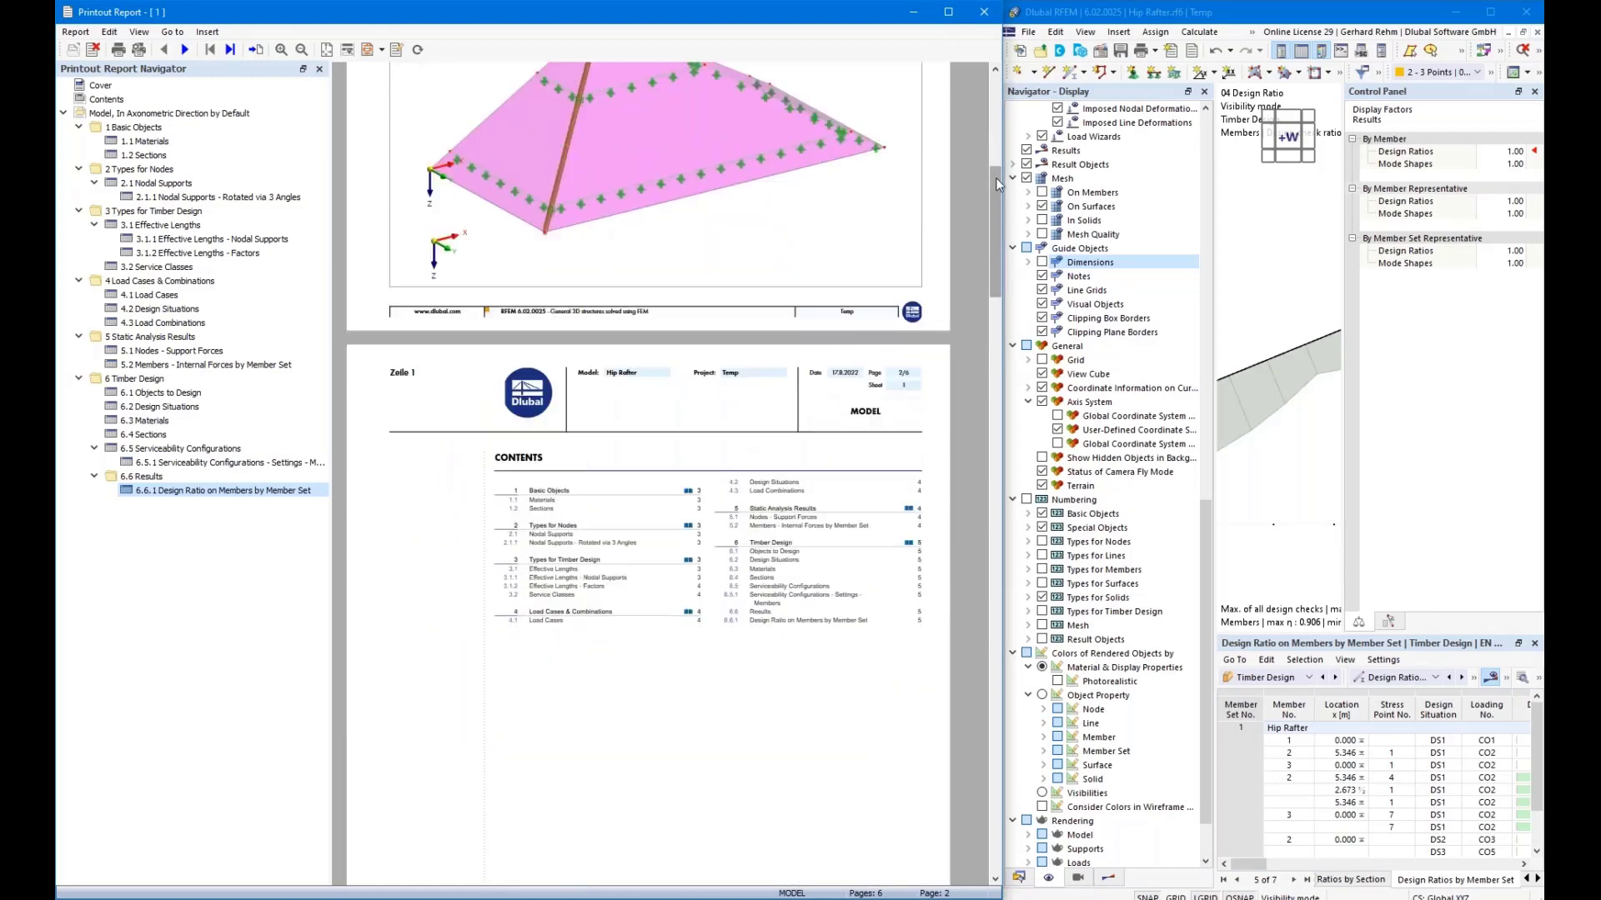
pyautogui.moveTo(996, 178); pyautogui.dragTo(985, 233)
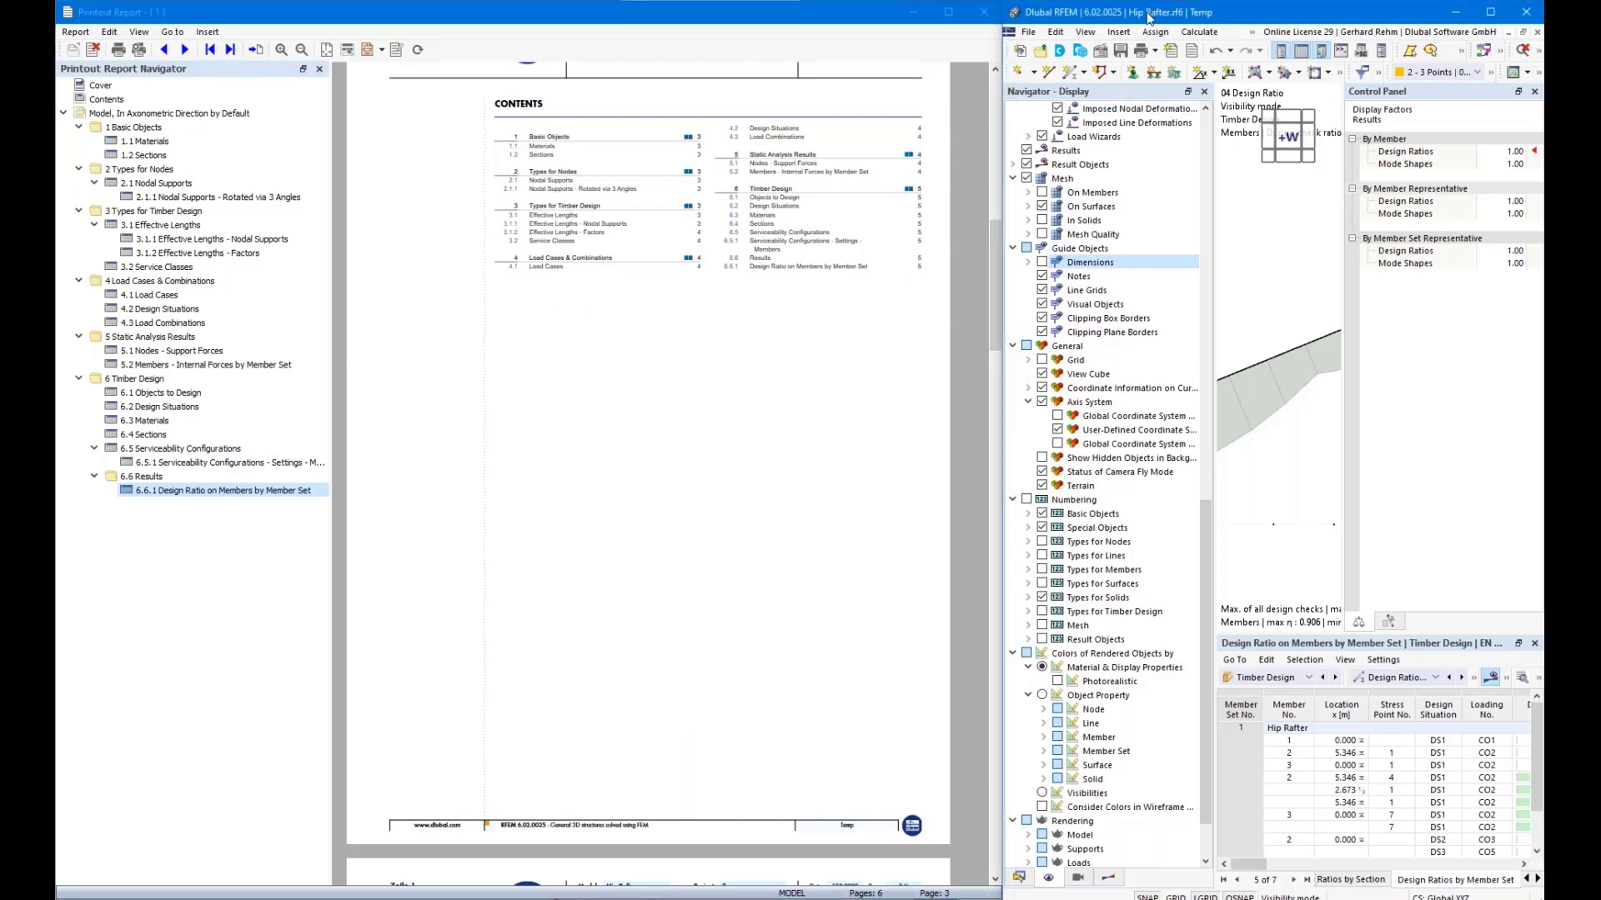
# Switch to the RFEM model window, maximize it and show the saved view 01 Geometry.
pyautogui.moveTo(1149, 15); pyautogui.dragTo(1342, 2)
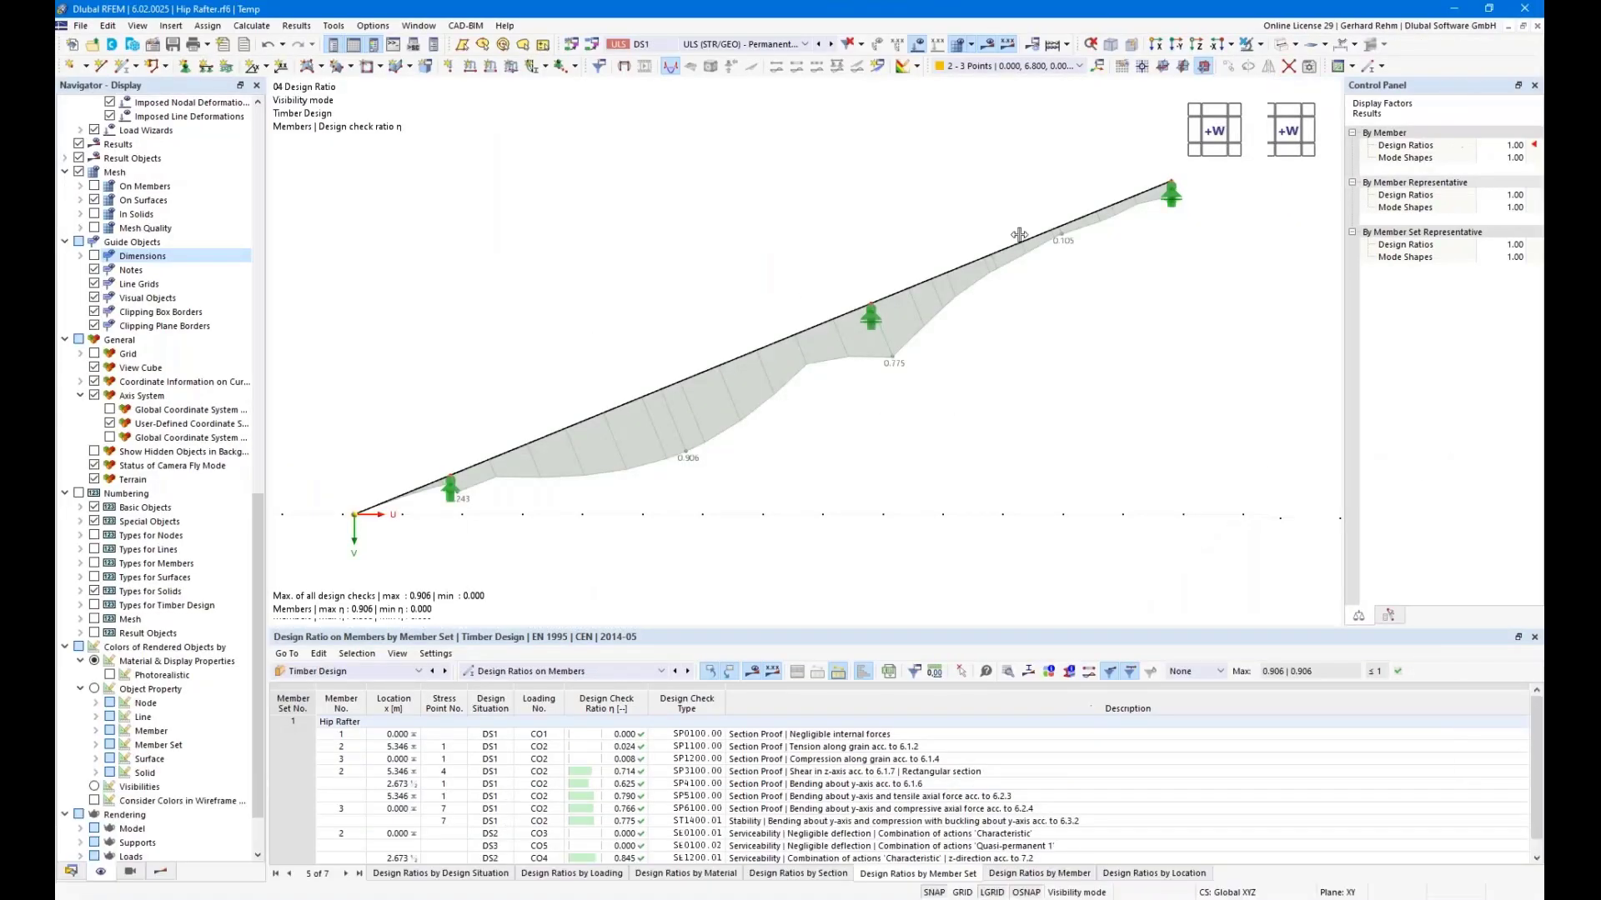
pyautogui.click(132, 872)
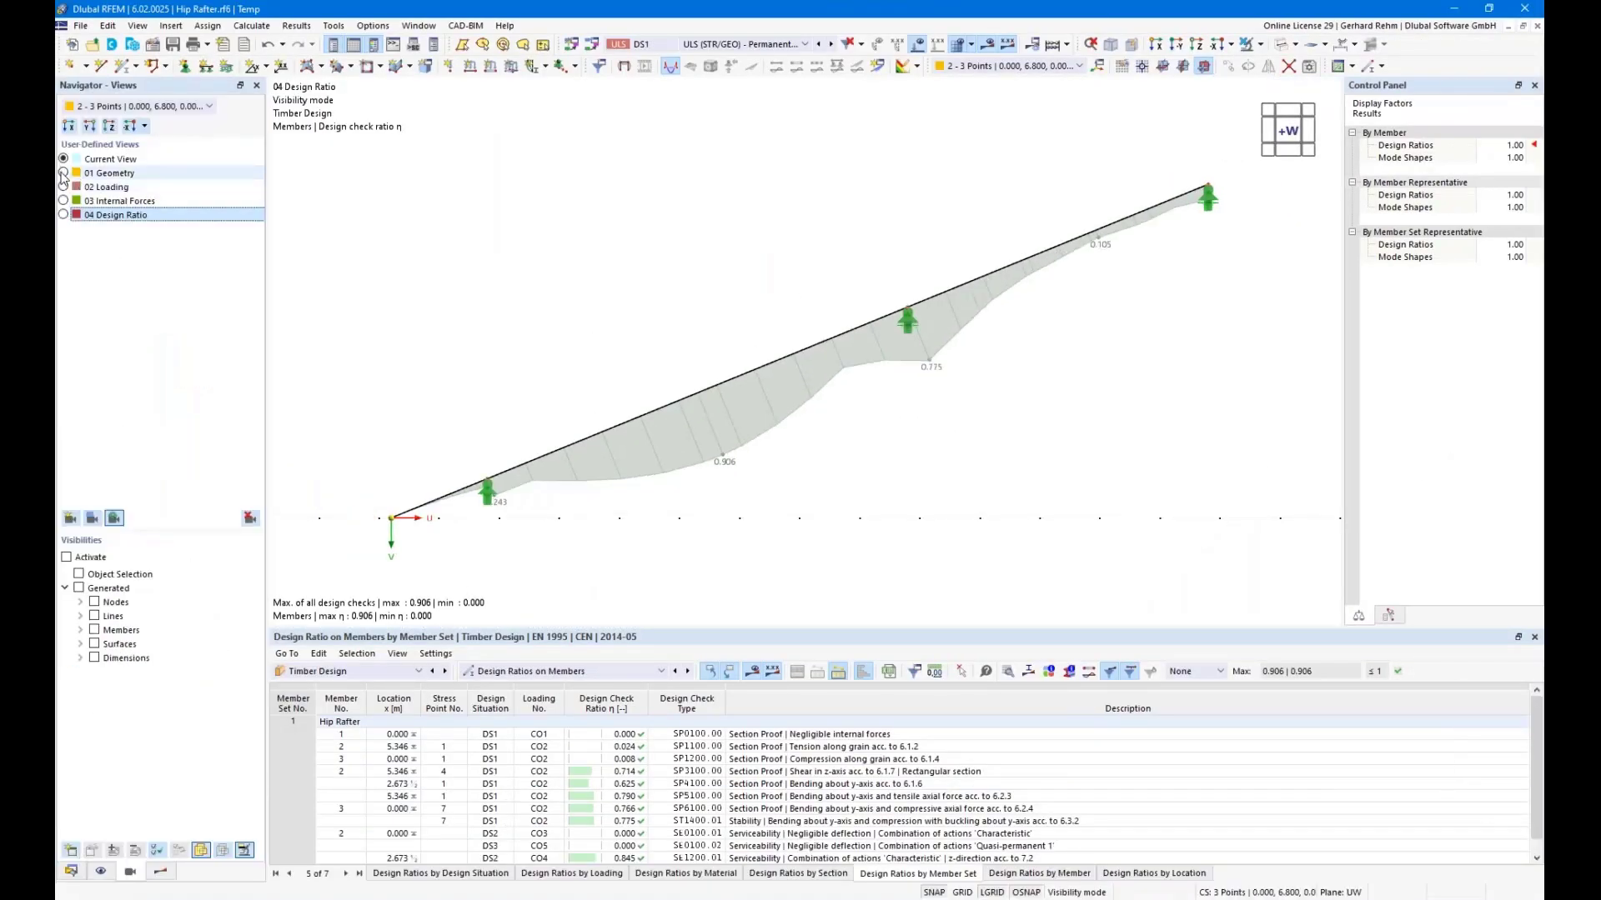
pyautogui.click(63, 174)
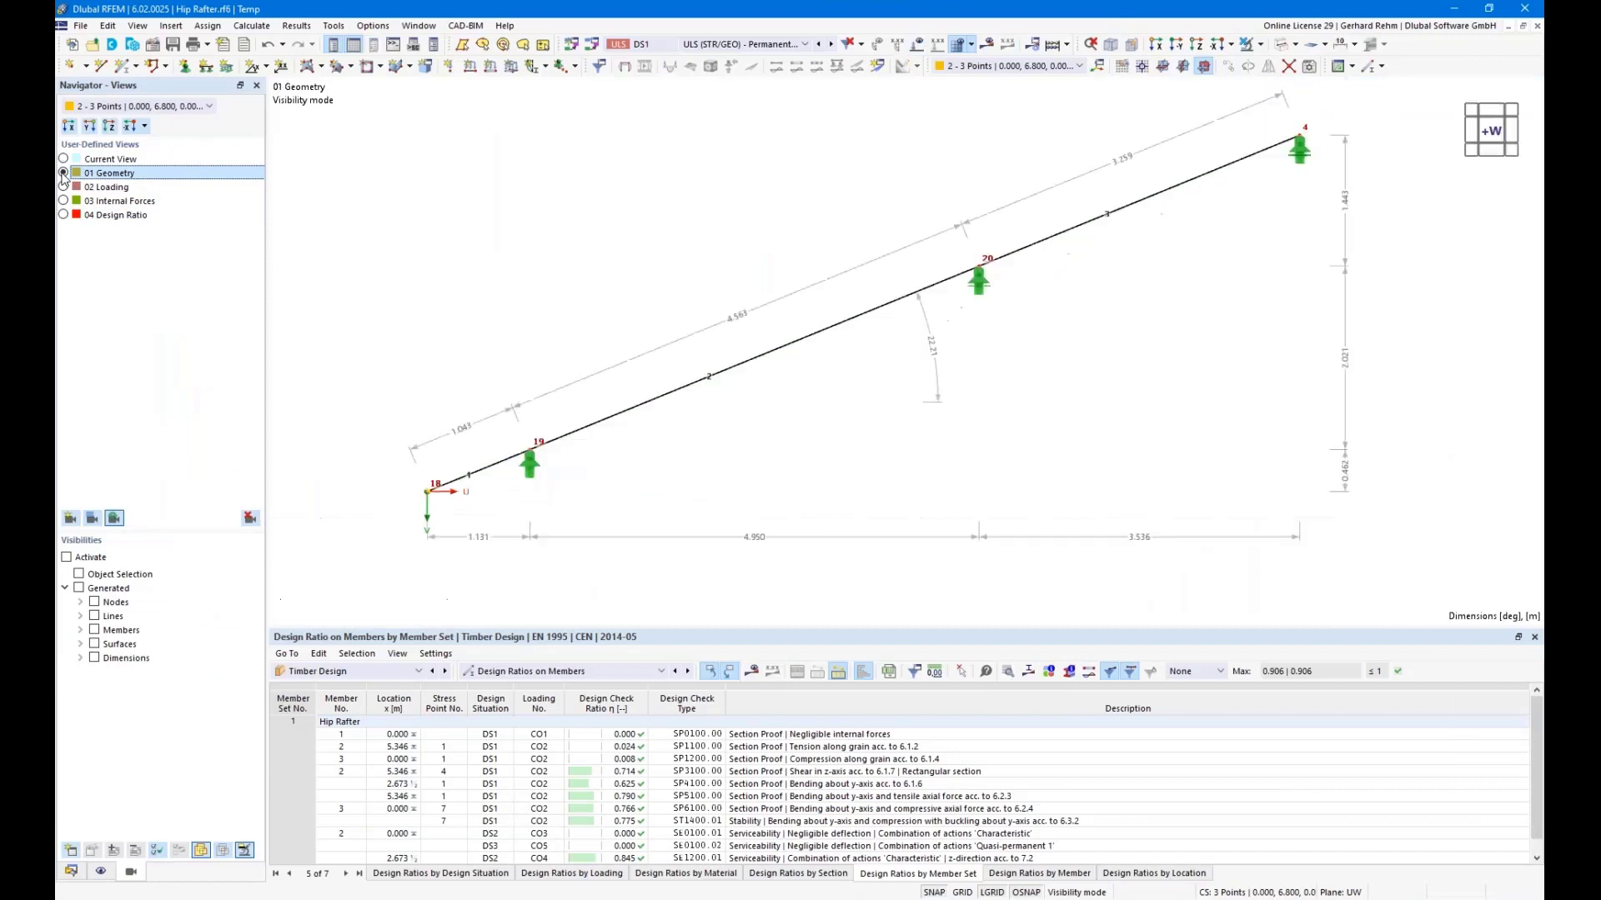
# Start a graphic printout of the geometry view to the printout report and give the picture the custom name Geometry.
pyautogui.click(206, 44)
pyautogui.click(221, 83)
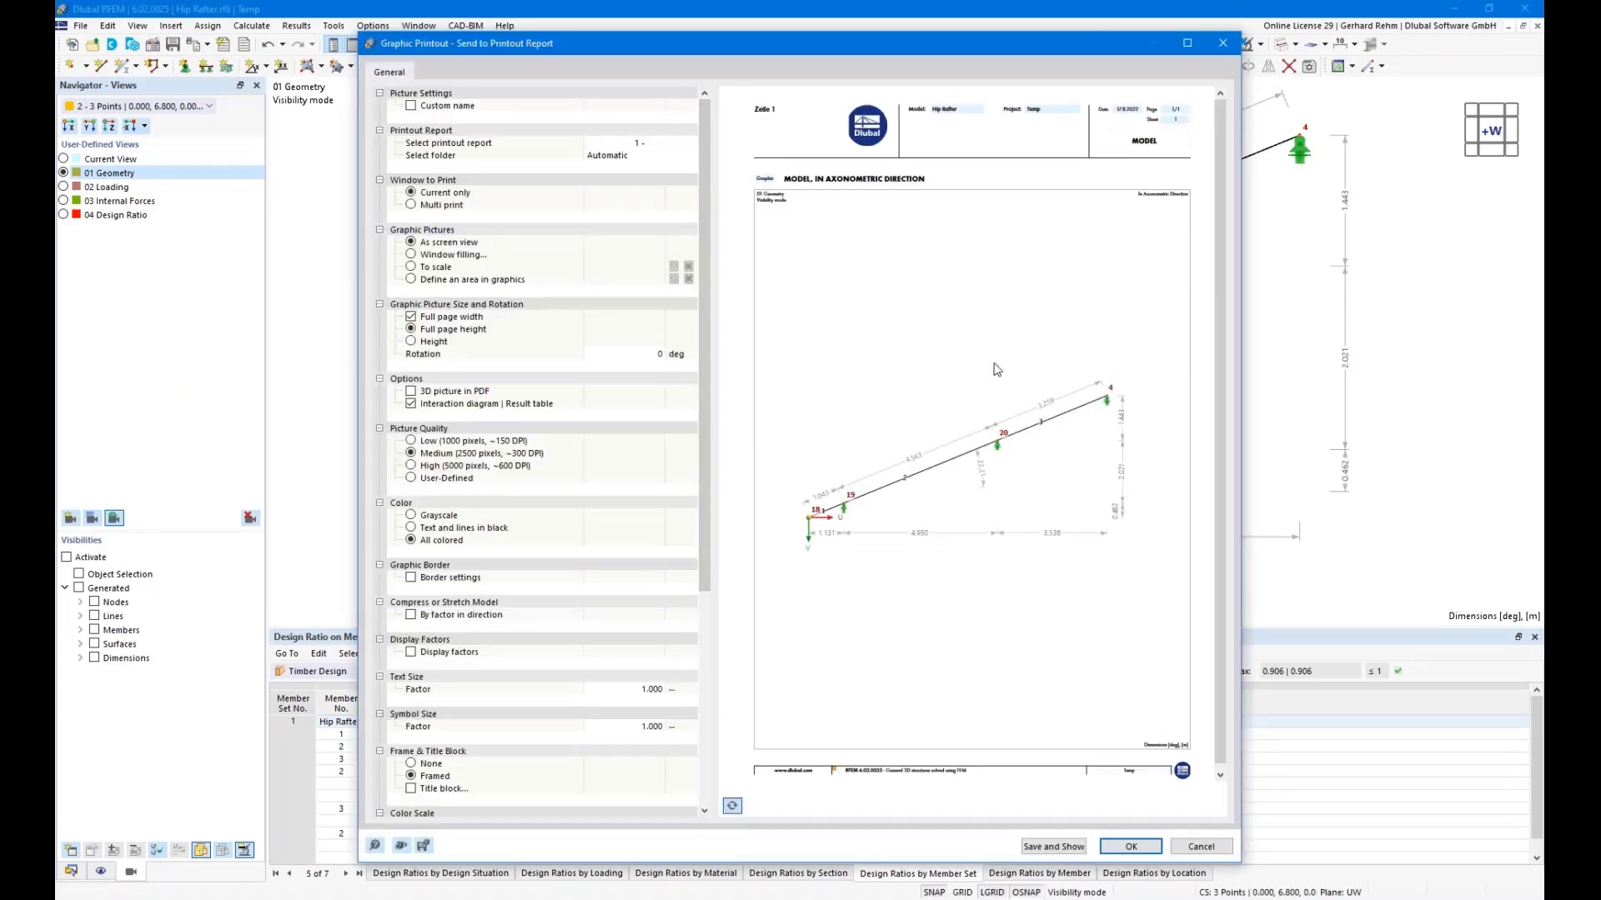
pyautogui.click(733, 810)
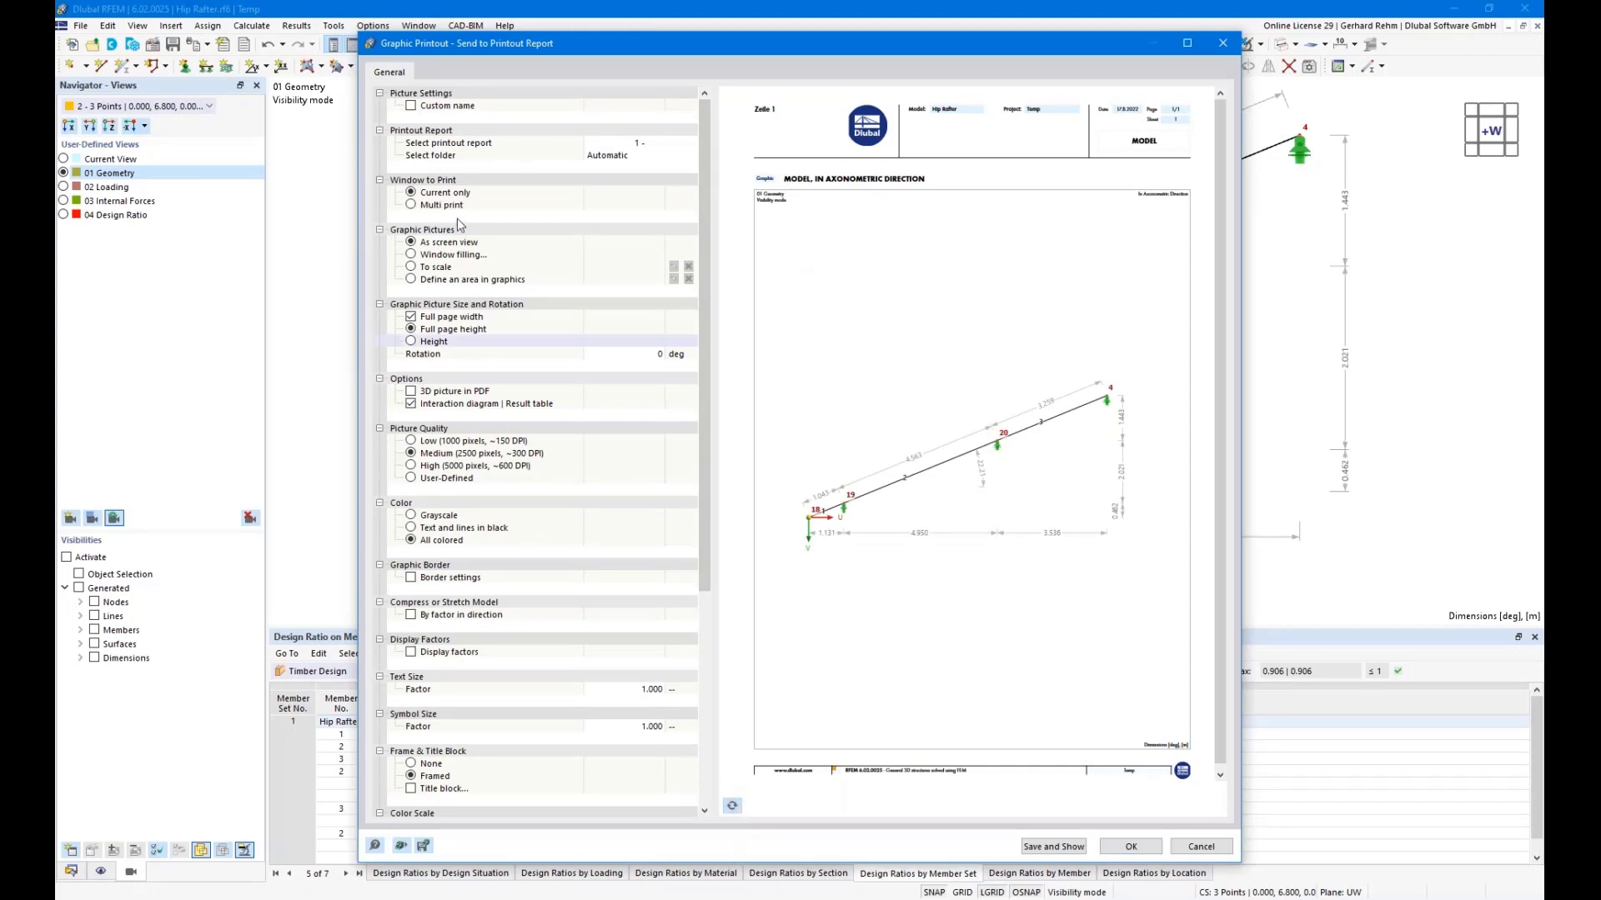
pyautogui.click(410, 106)
pyautogui.click(621, 105)
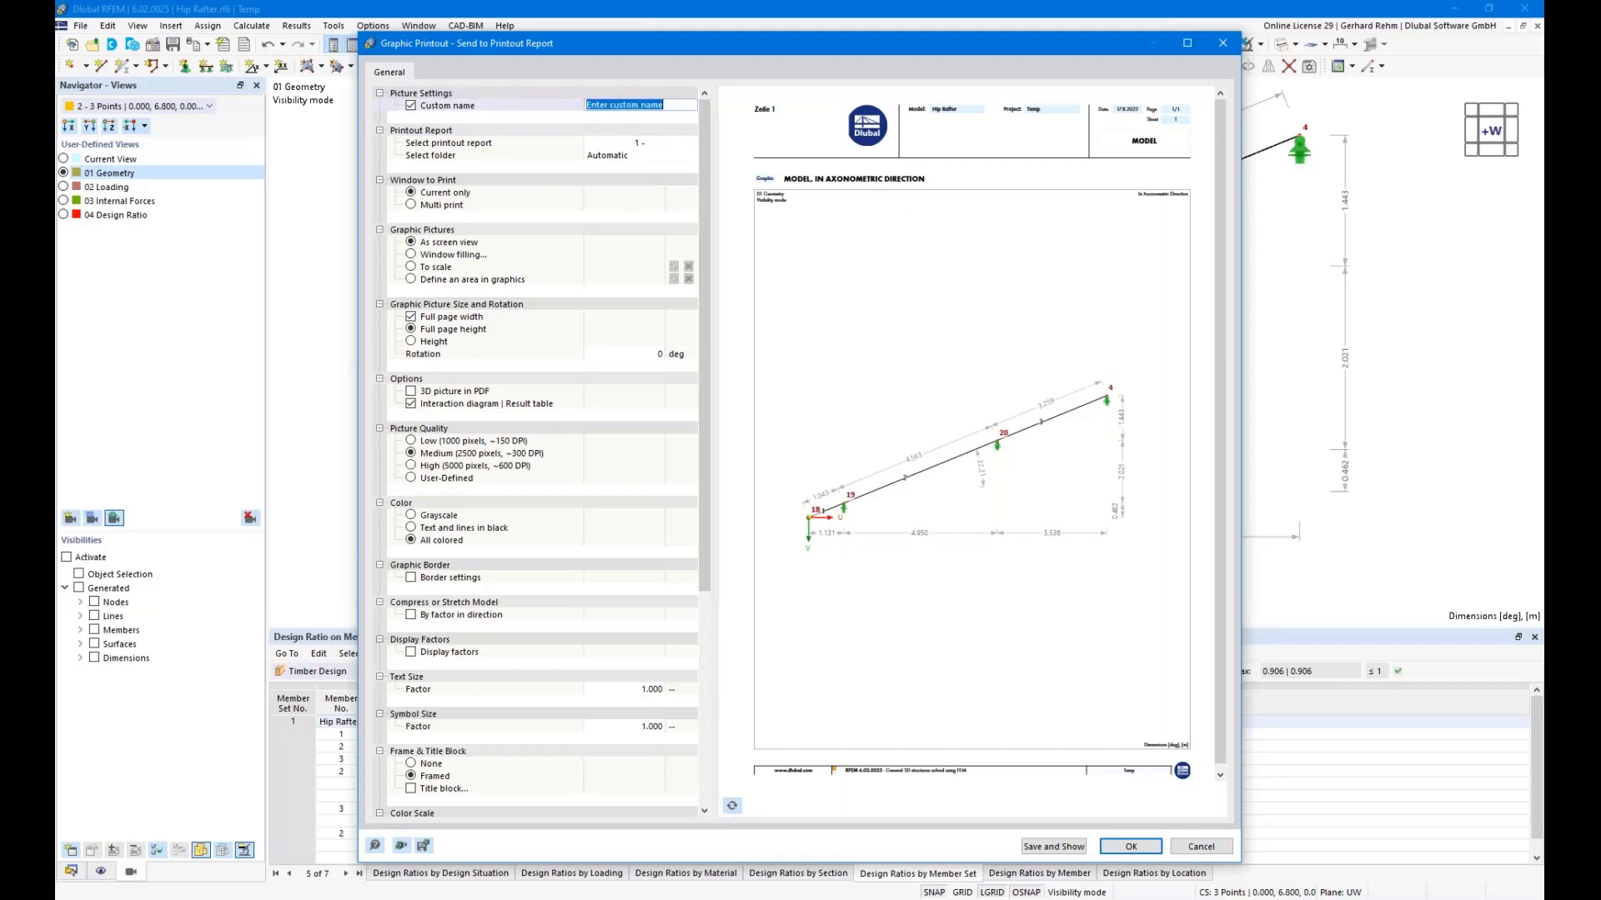
pyautogui.write('Geometry')
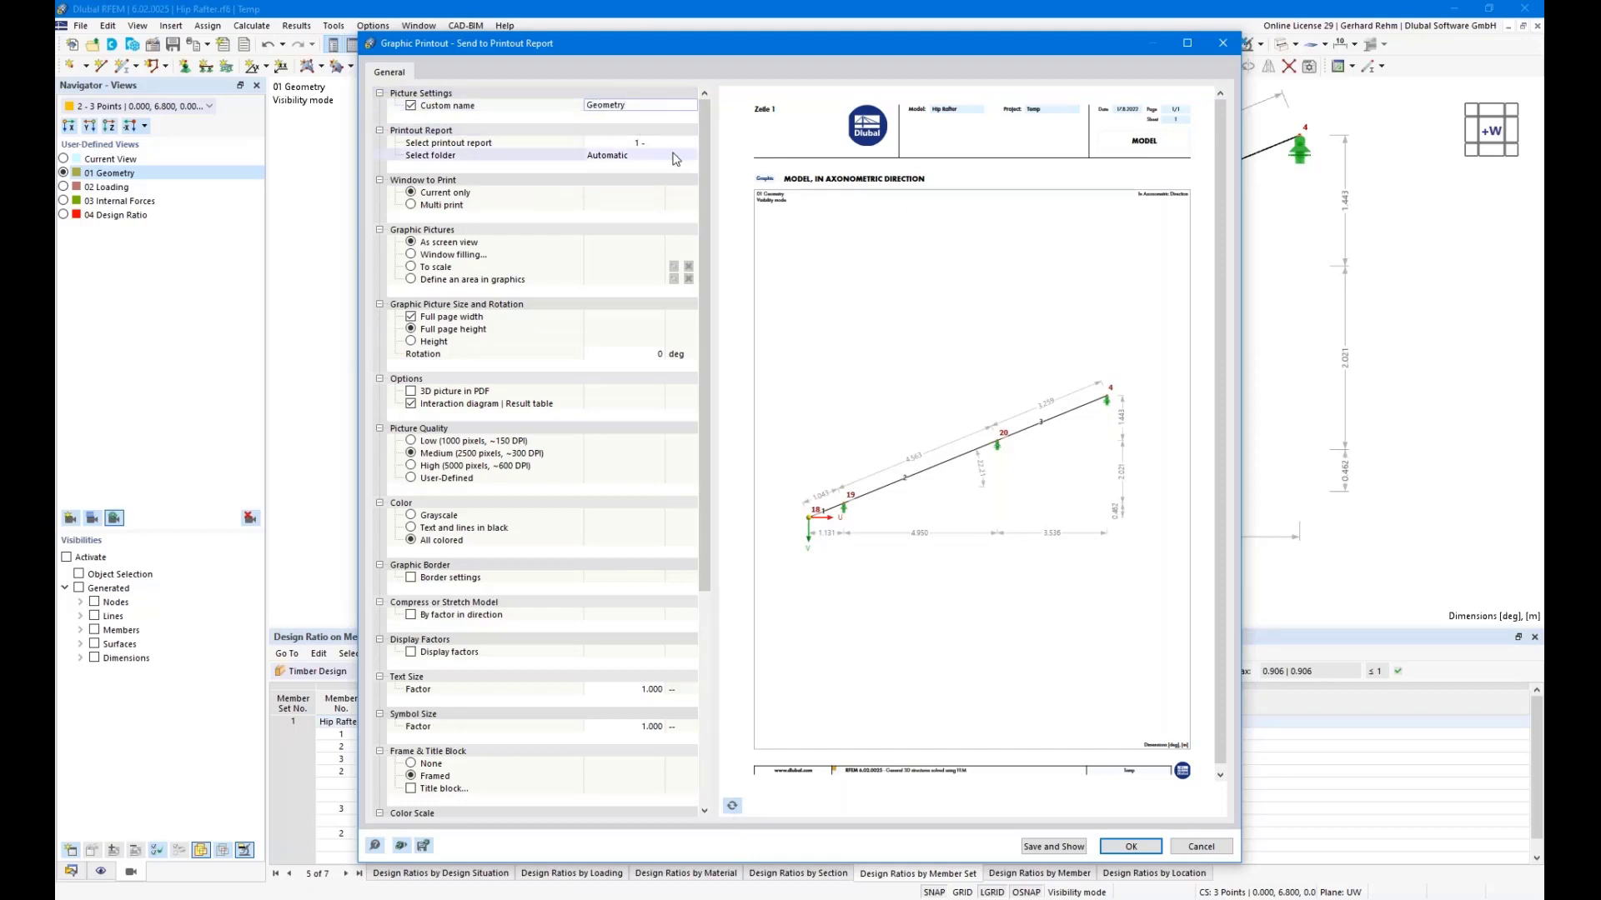
# Set the geometry picture to window filling with a height ratio of 33 %, refresh the preview and add it to the report.
pyautogui.click(411, 254)
pyautogui.click(411, 341)
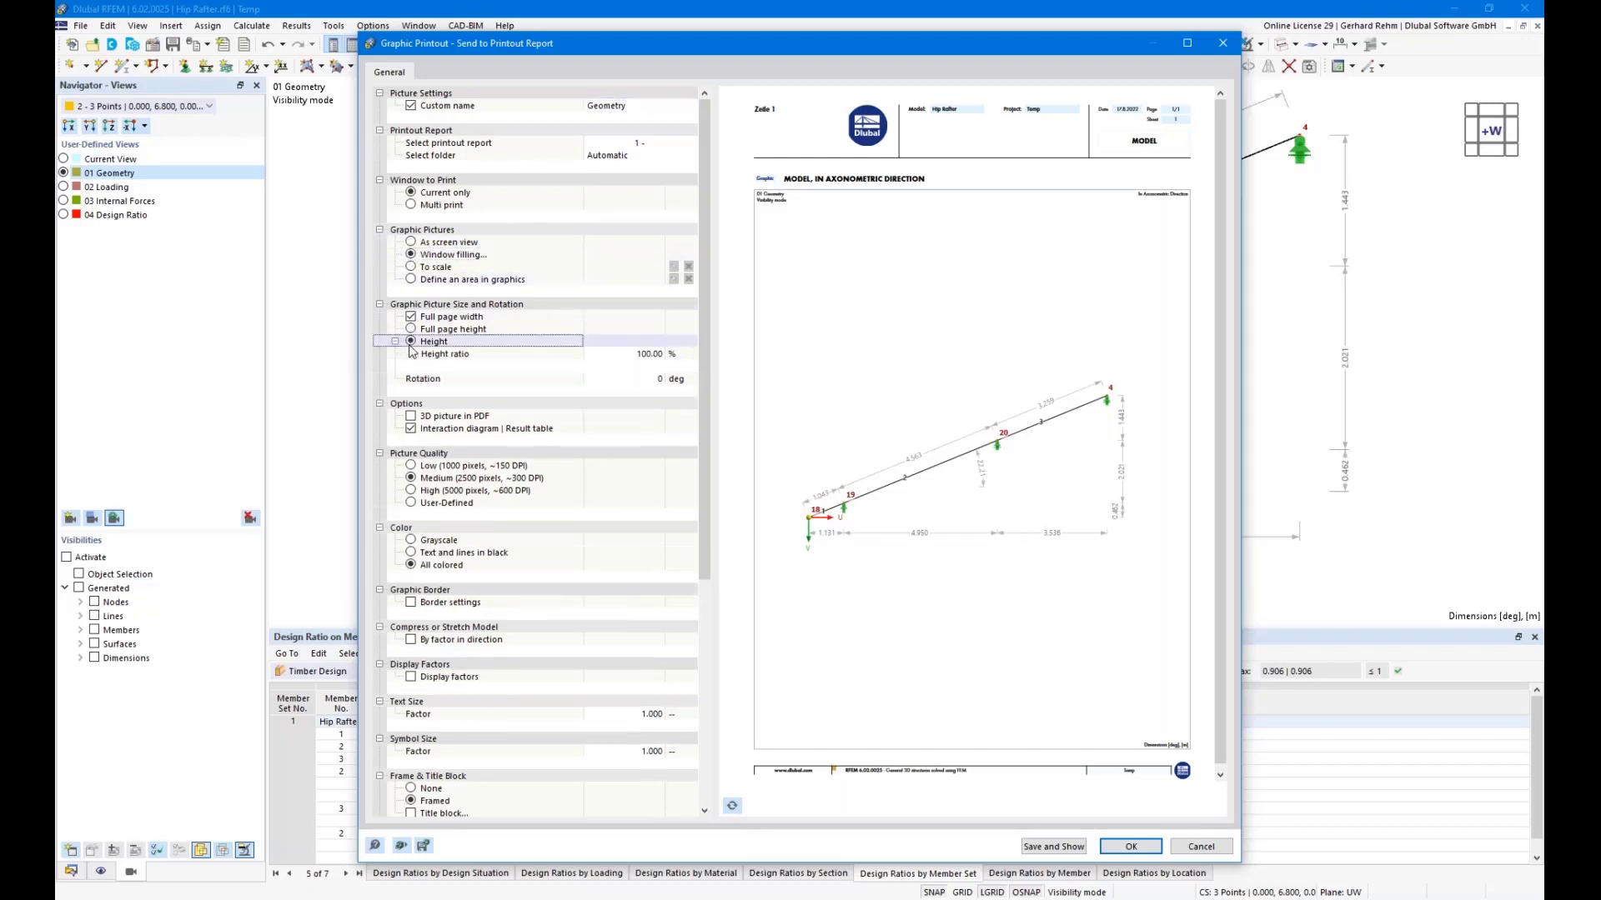
pyautogui.click(642, 353)
pyautogui.write('33')
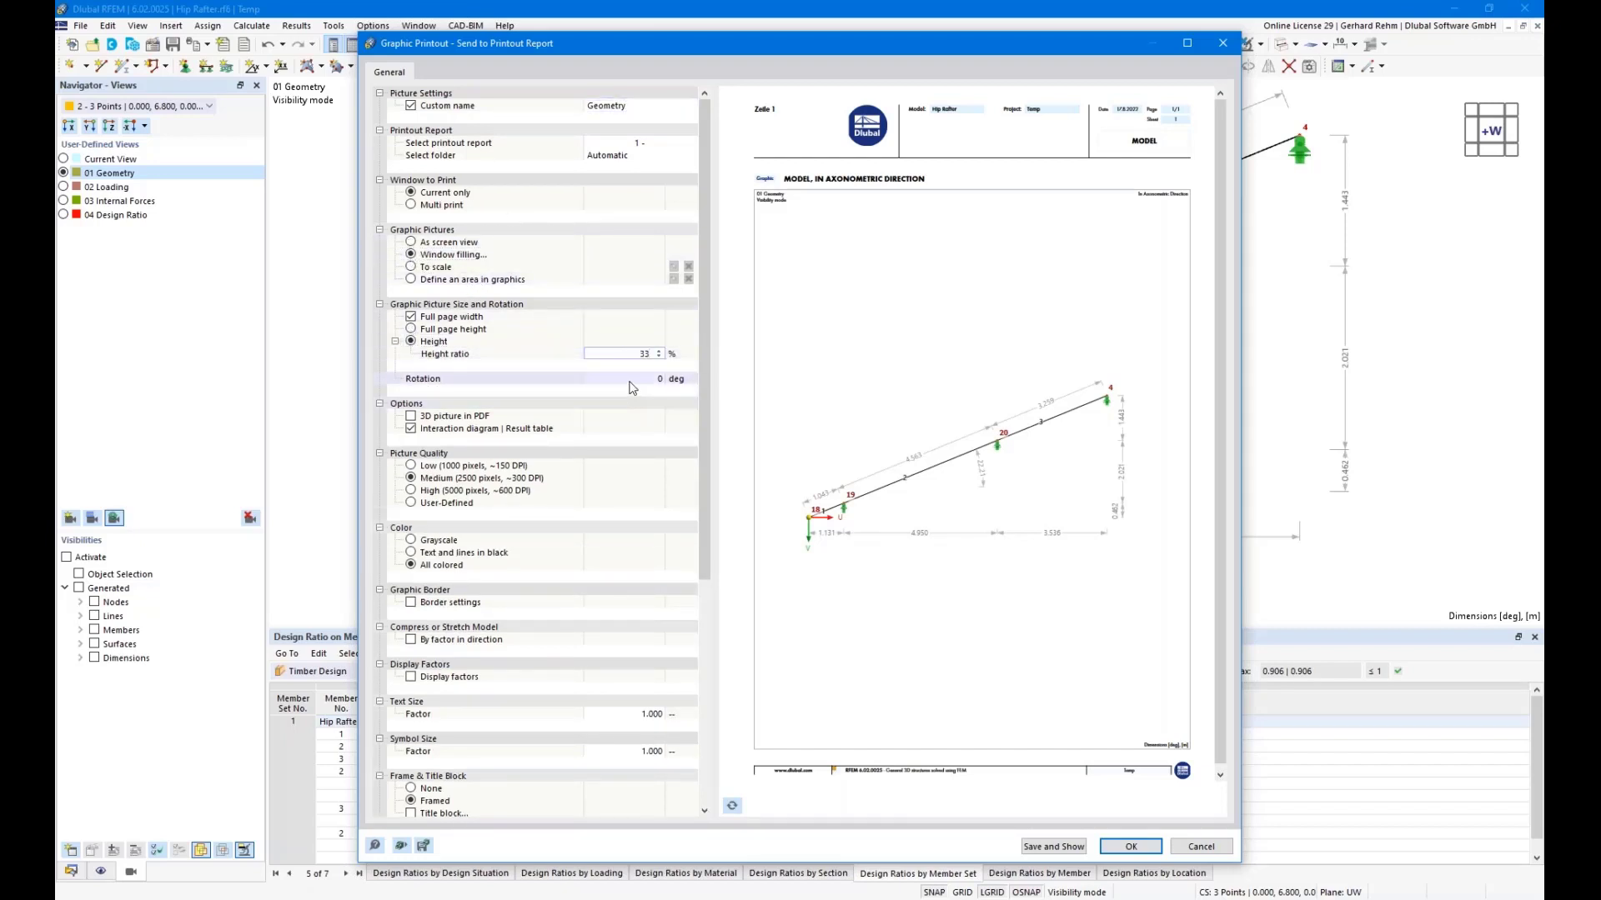
pyautogui.click(733, 807)
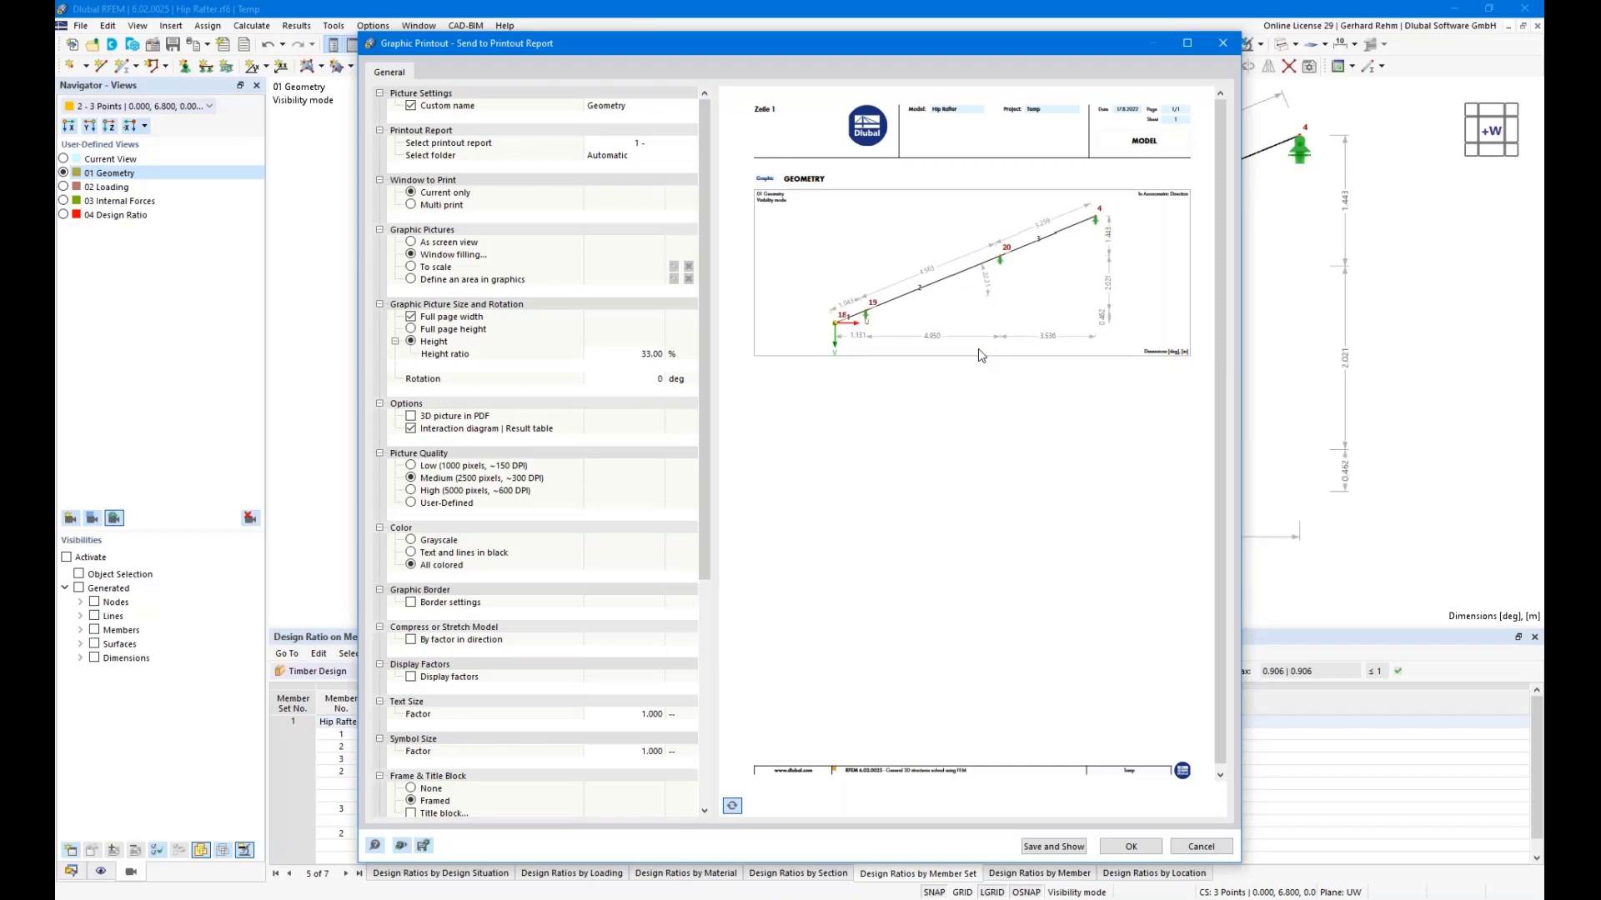
pyautogui.click(1114, 847)
# Show the saved view 02 Loading and send its LC1 graphic to the report under the name Loads LC1.
pyautogui.click(64, 188)
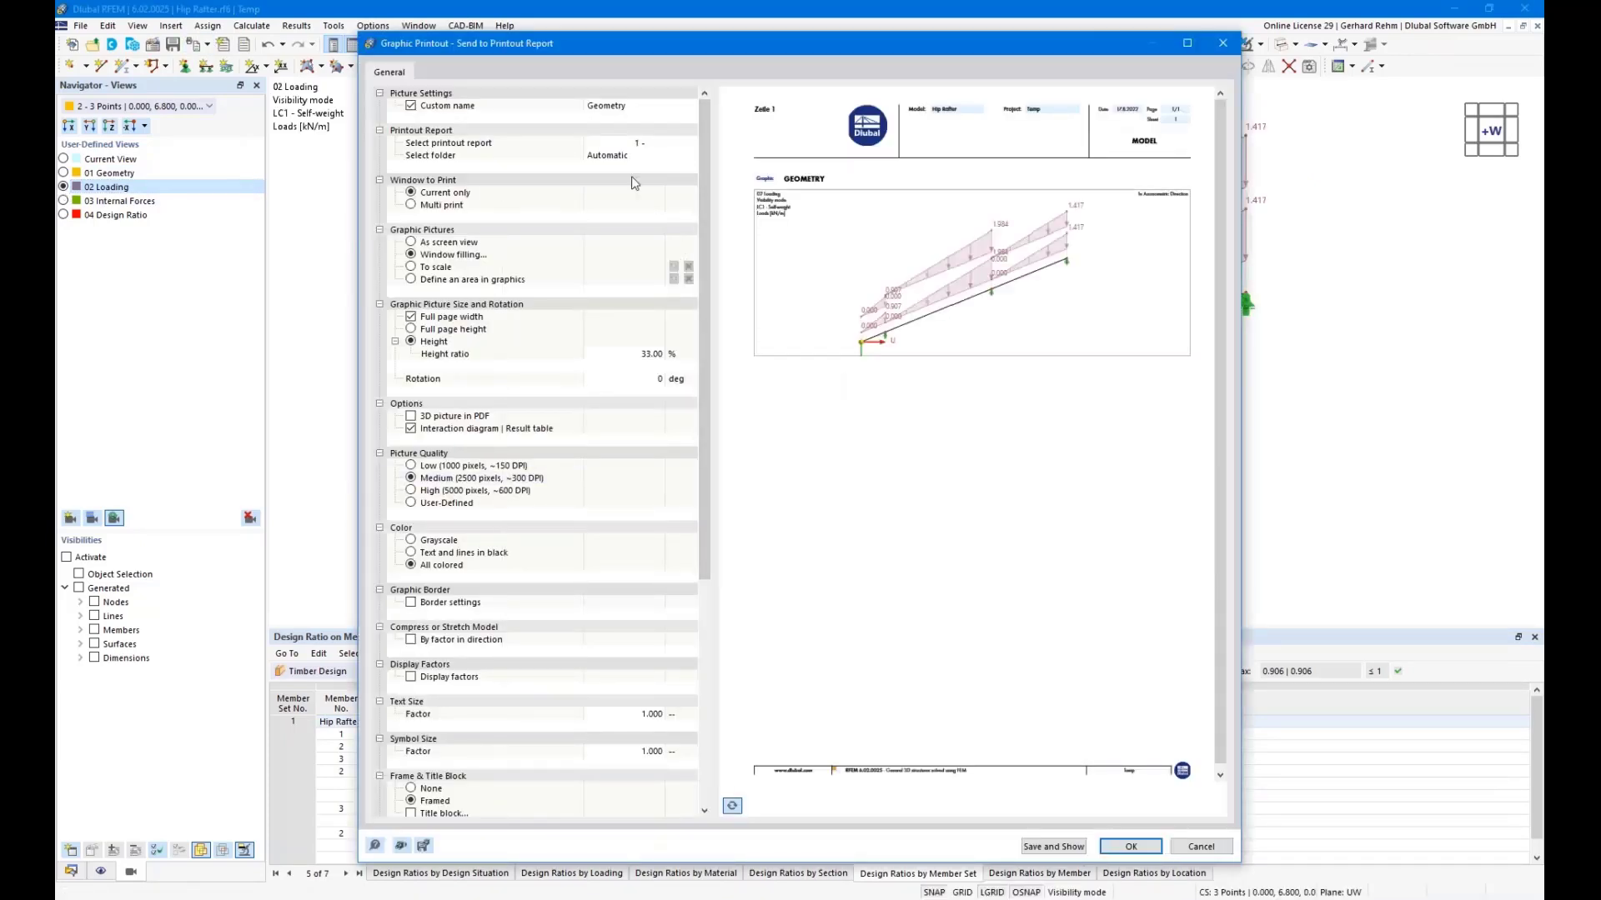
pyautogui.click(621, 106)
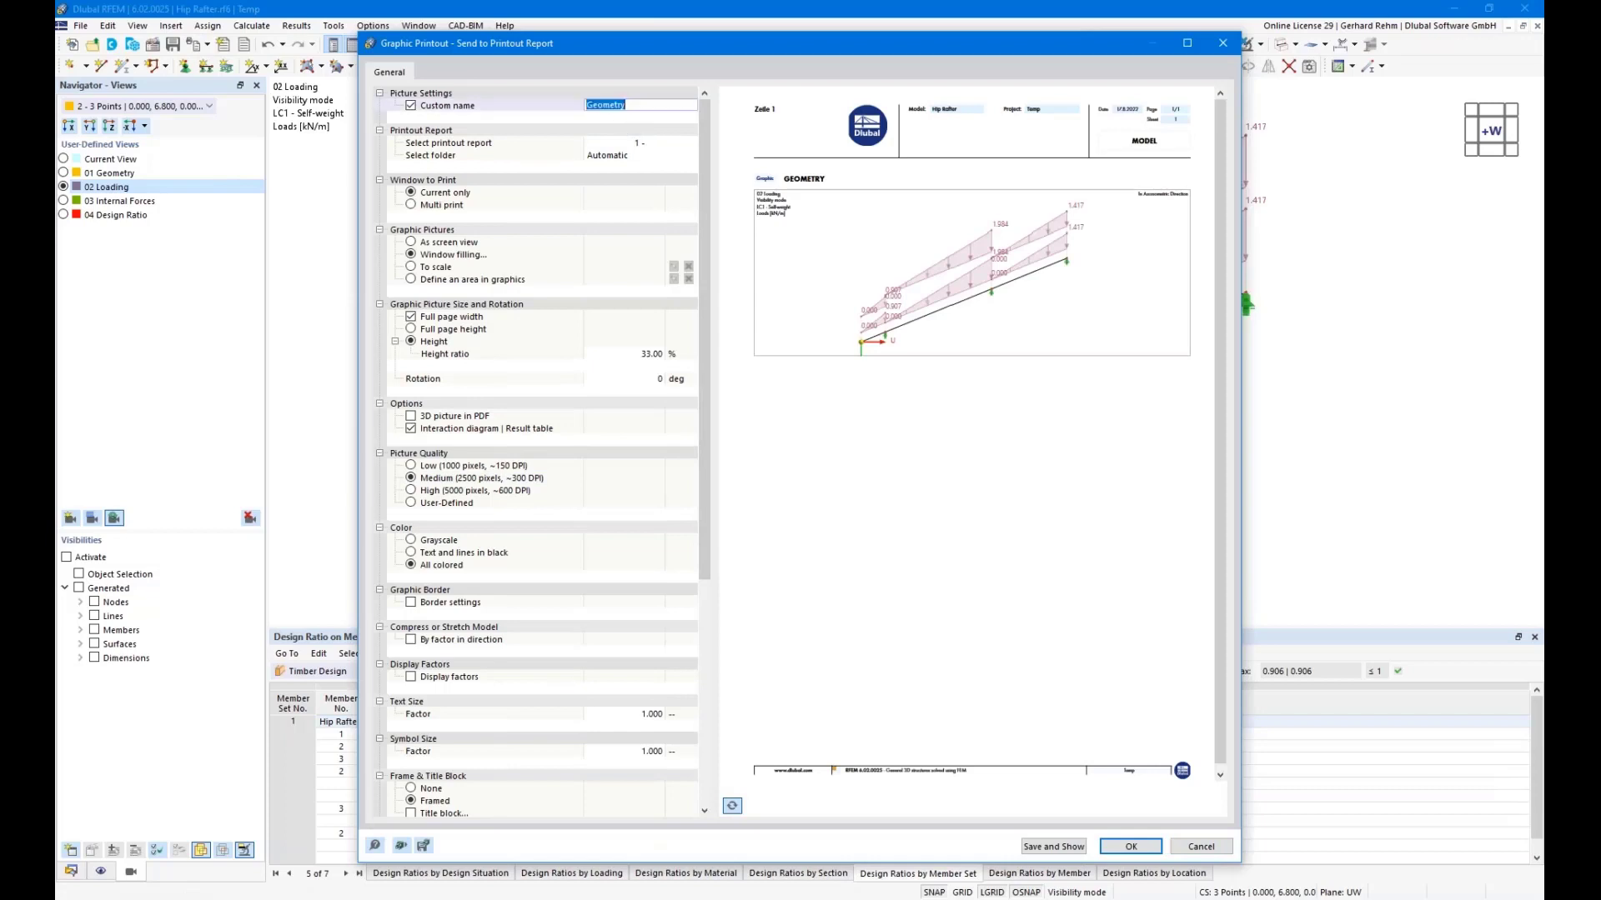
pyautogui.write('Loads LC1')
pyautogui.press('Return')
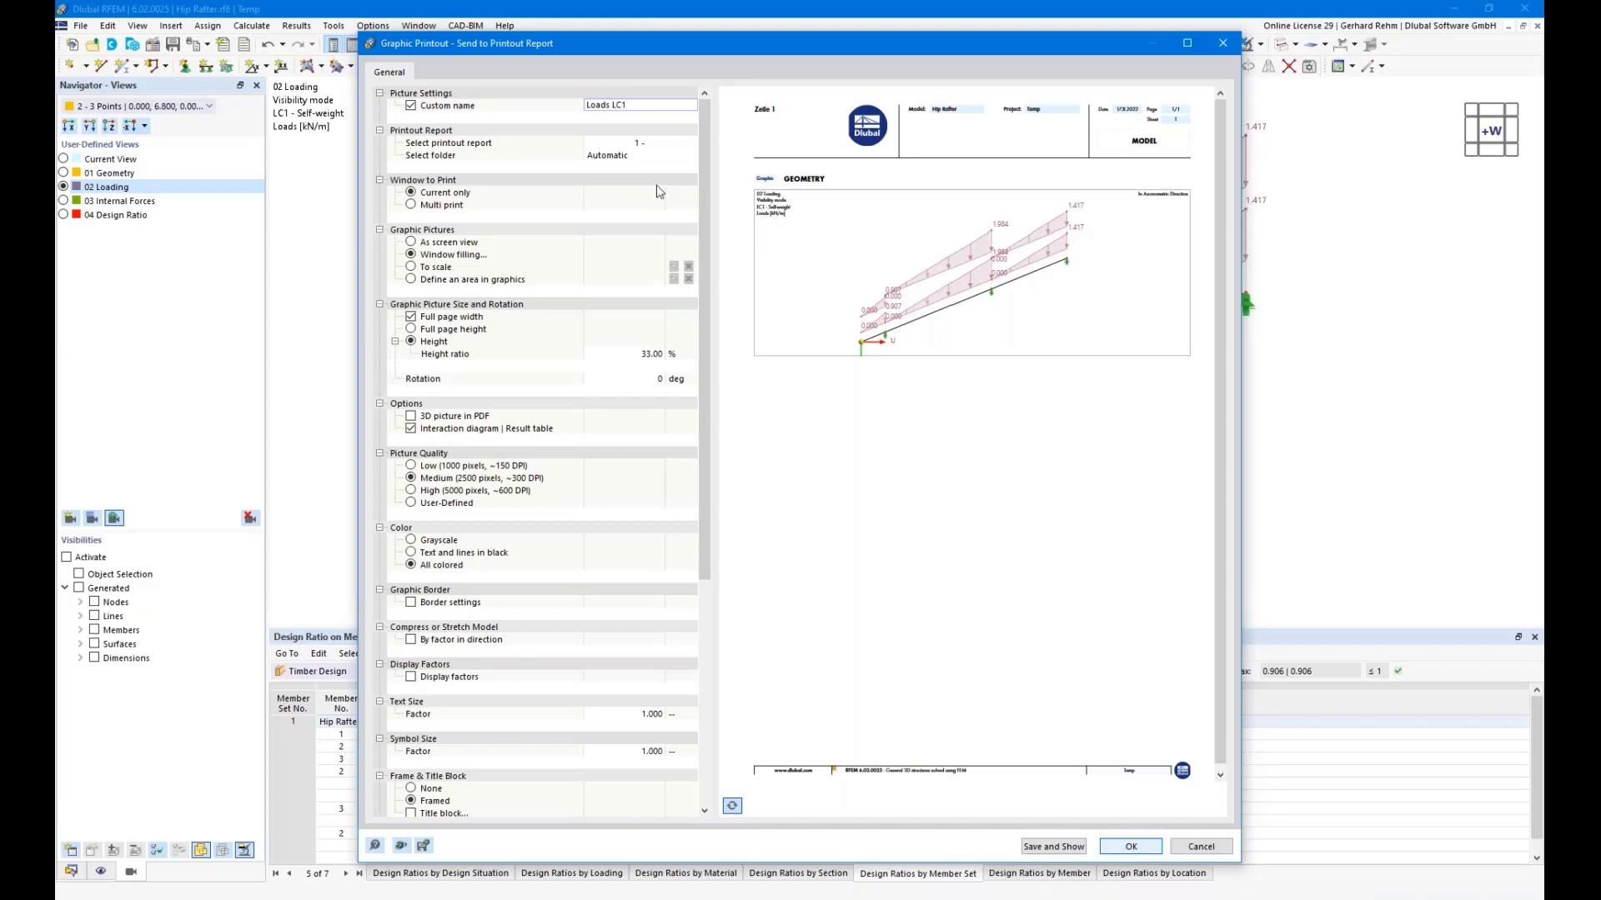
pyautogui.press('Return')
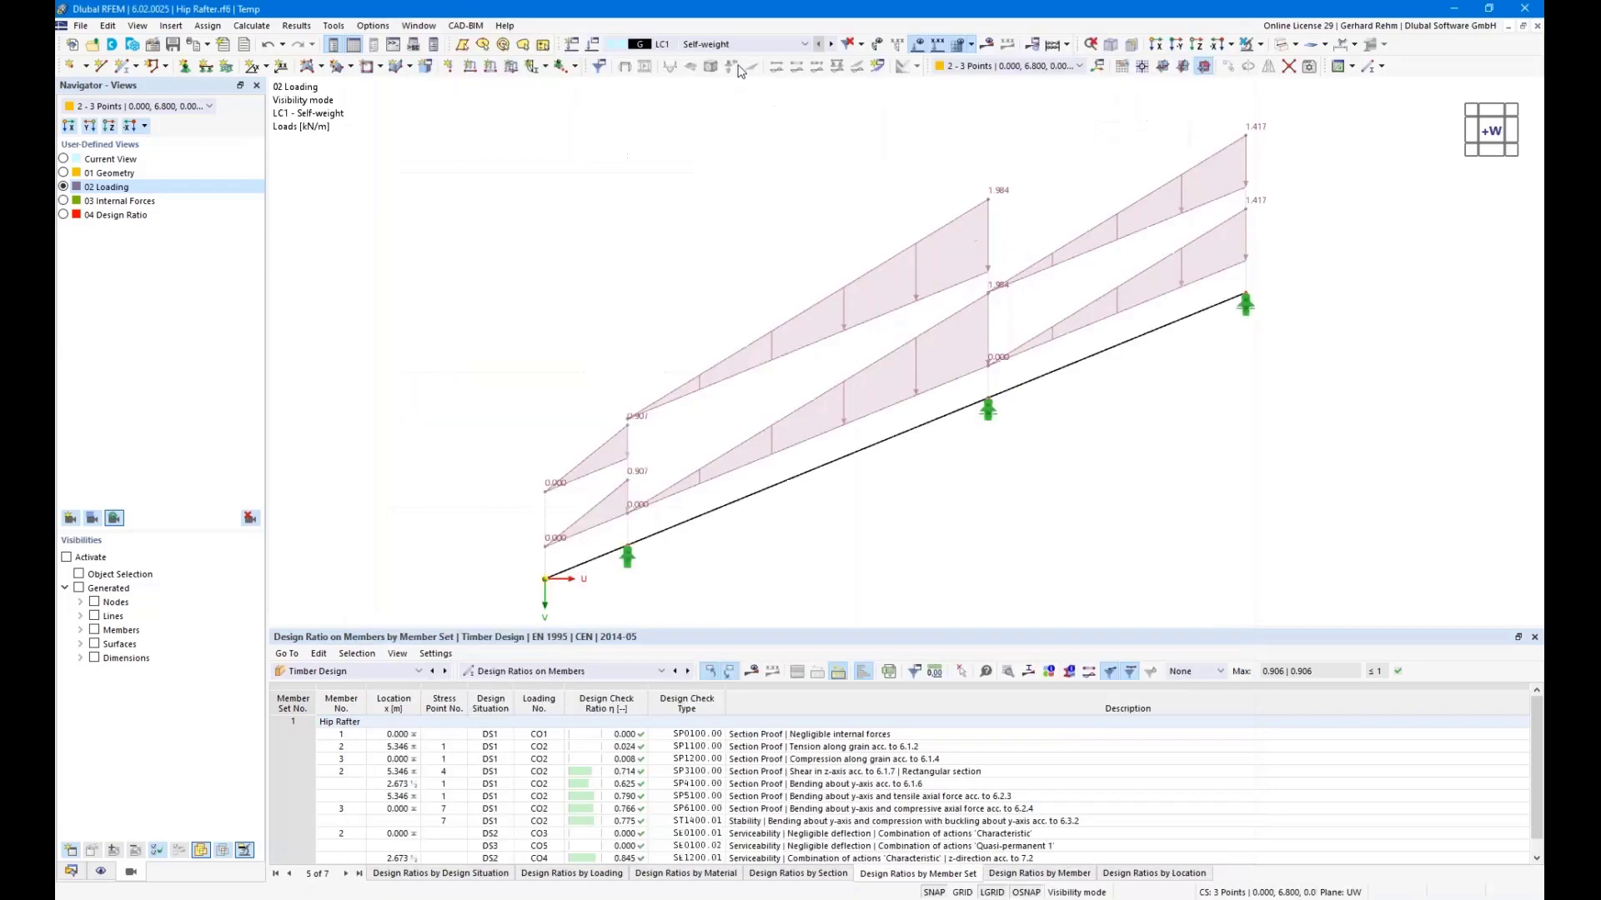
# Switch to load case LC2 and send its load graphic to the report under the name Loads LC2.
pyautogui.click(830, 44)
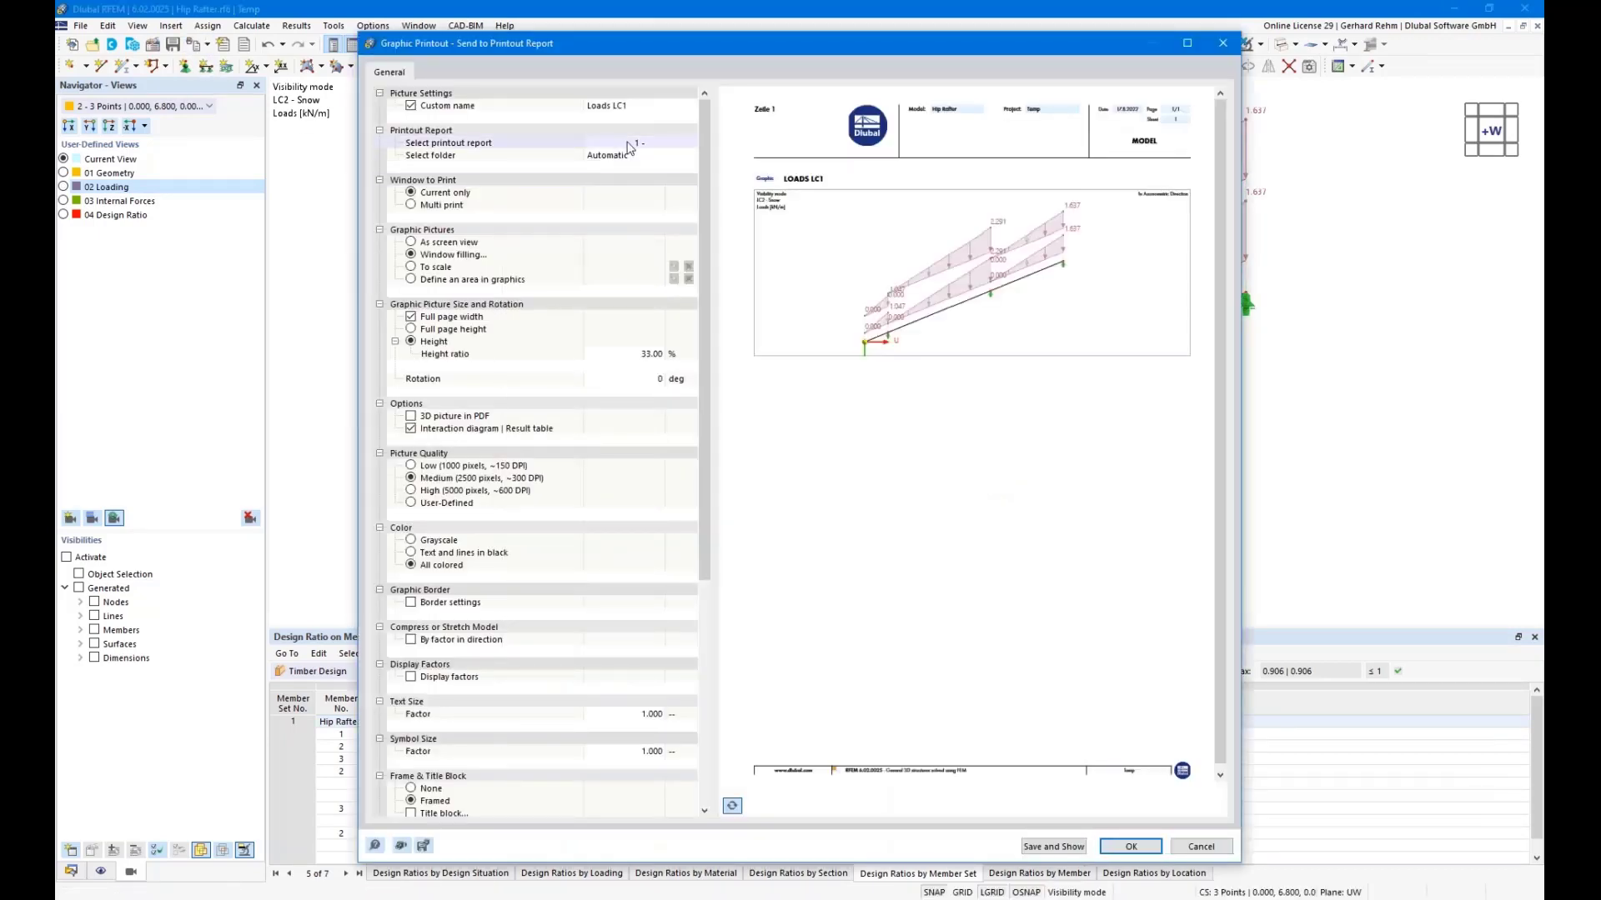
pyautogui.click(639, 106)
pyautogui.press('BackSpace')
pyautogui.write('2')
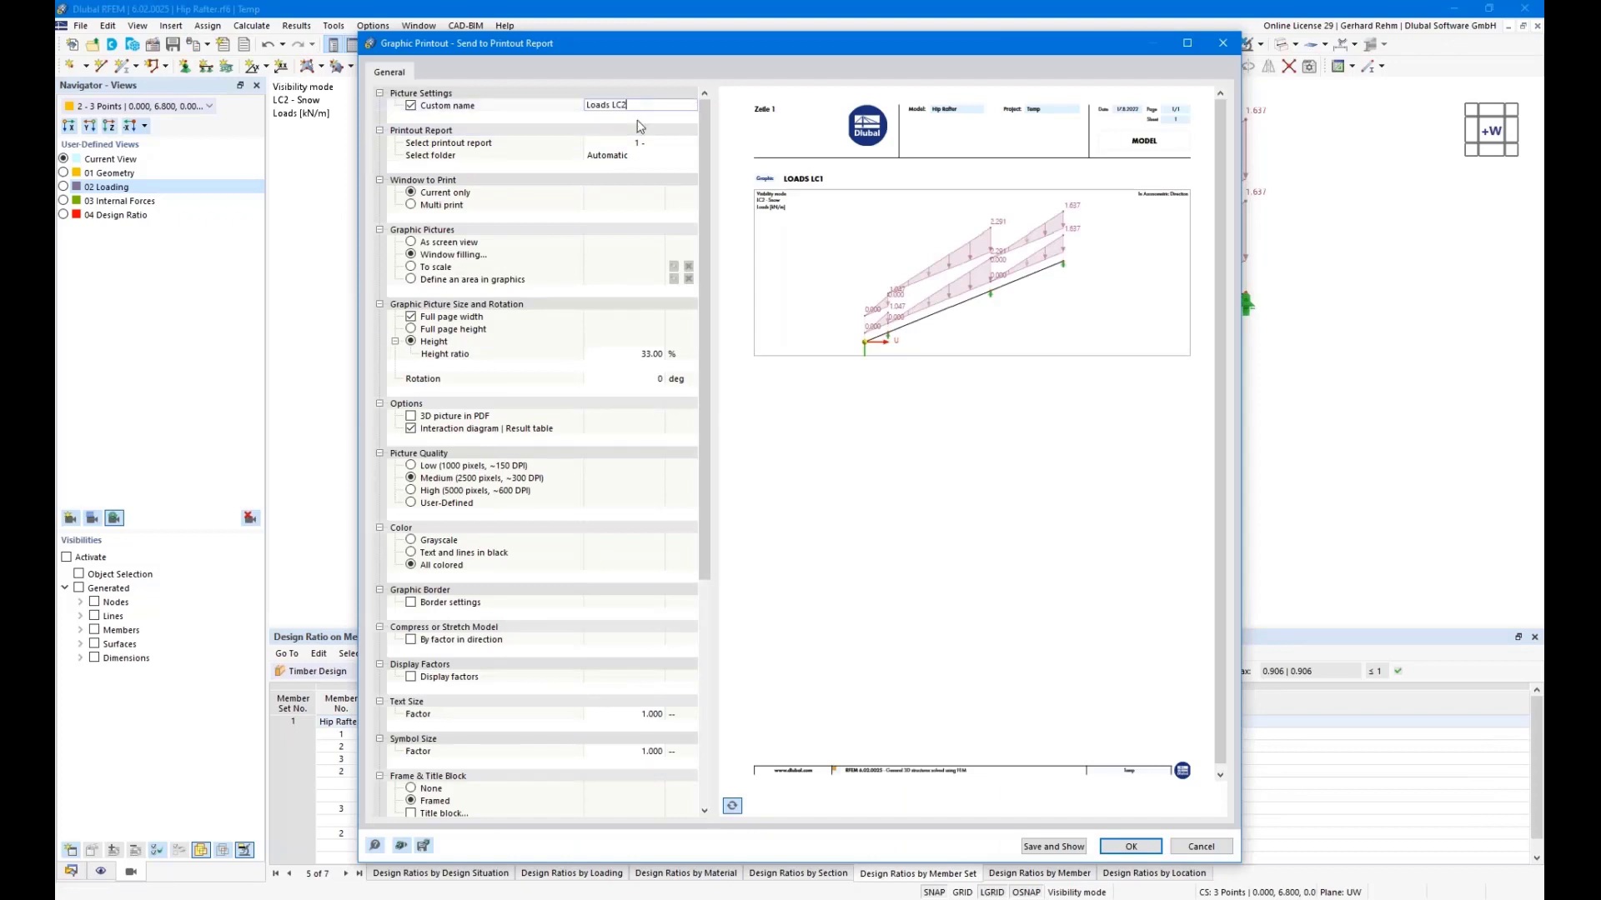
pyautogui.click(1127, 847)
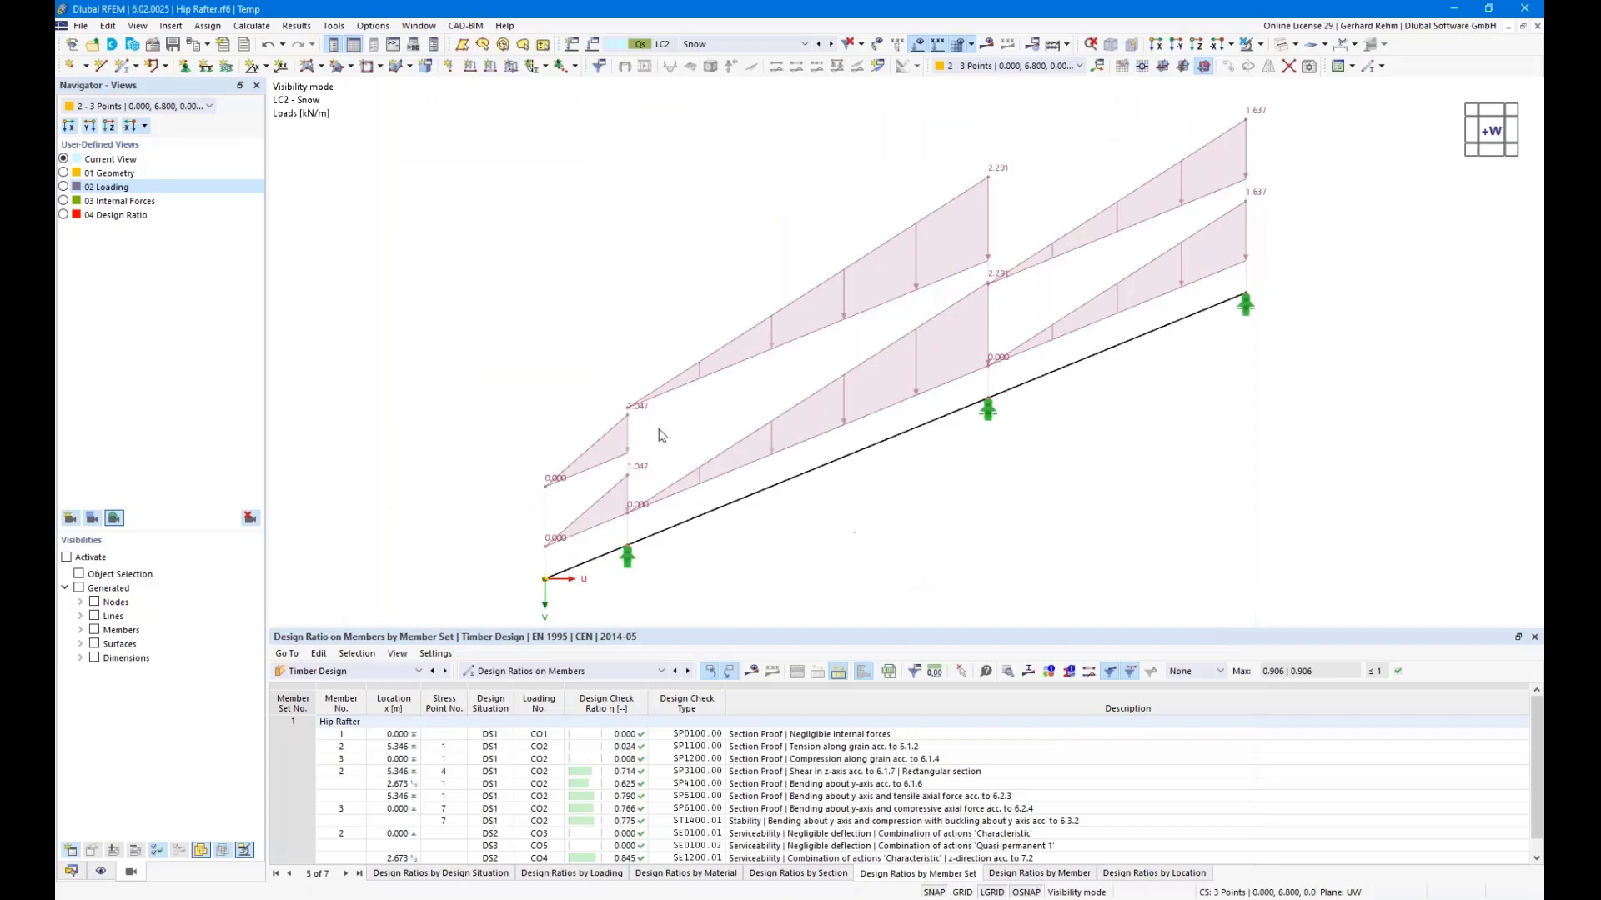
# Show the saved view 03 Internal Forces and display the axial forces N on the members.
pyautogui.press('Down')
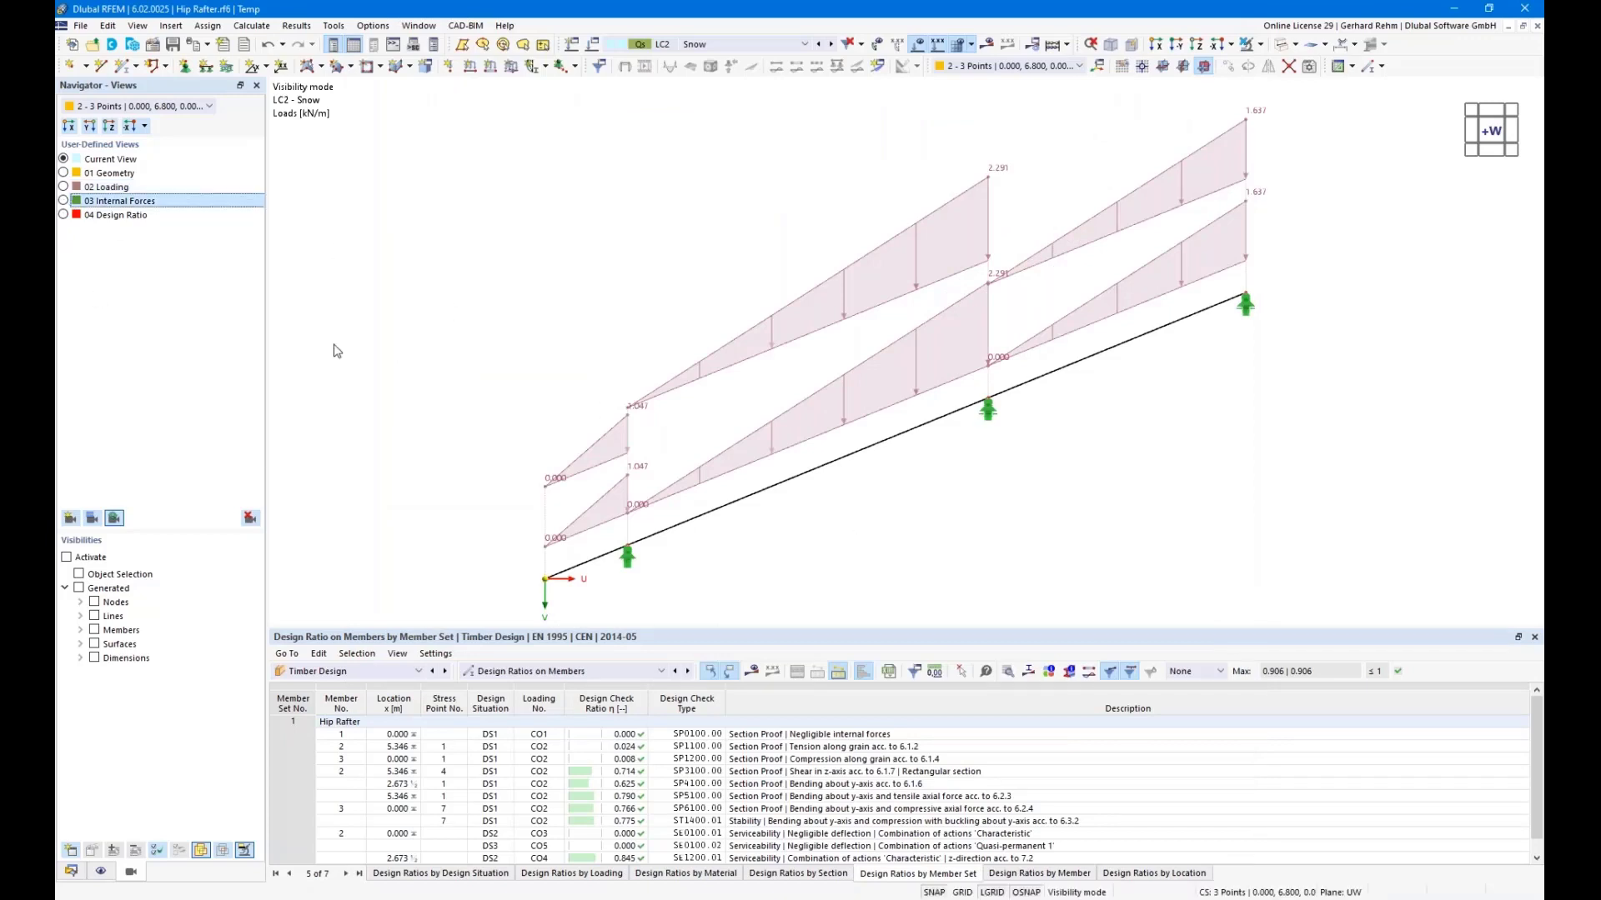
pyautogui.press('space')
pyautogui.click(164, 872)
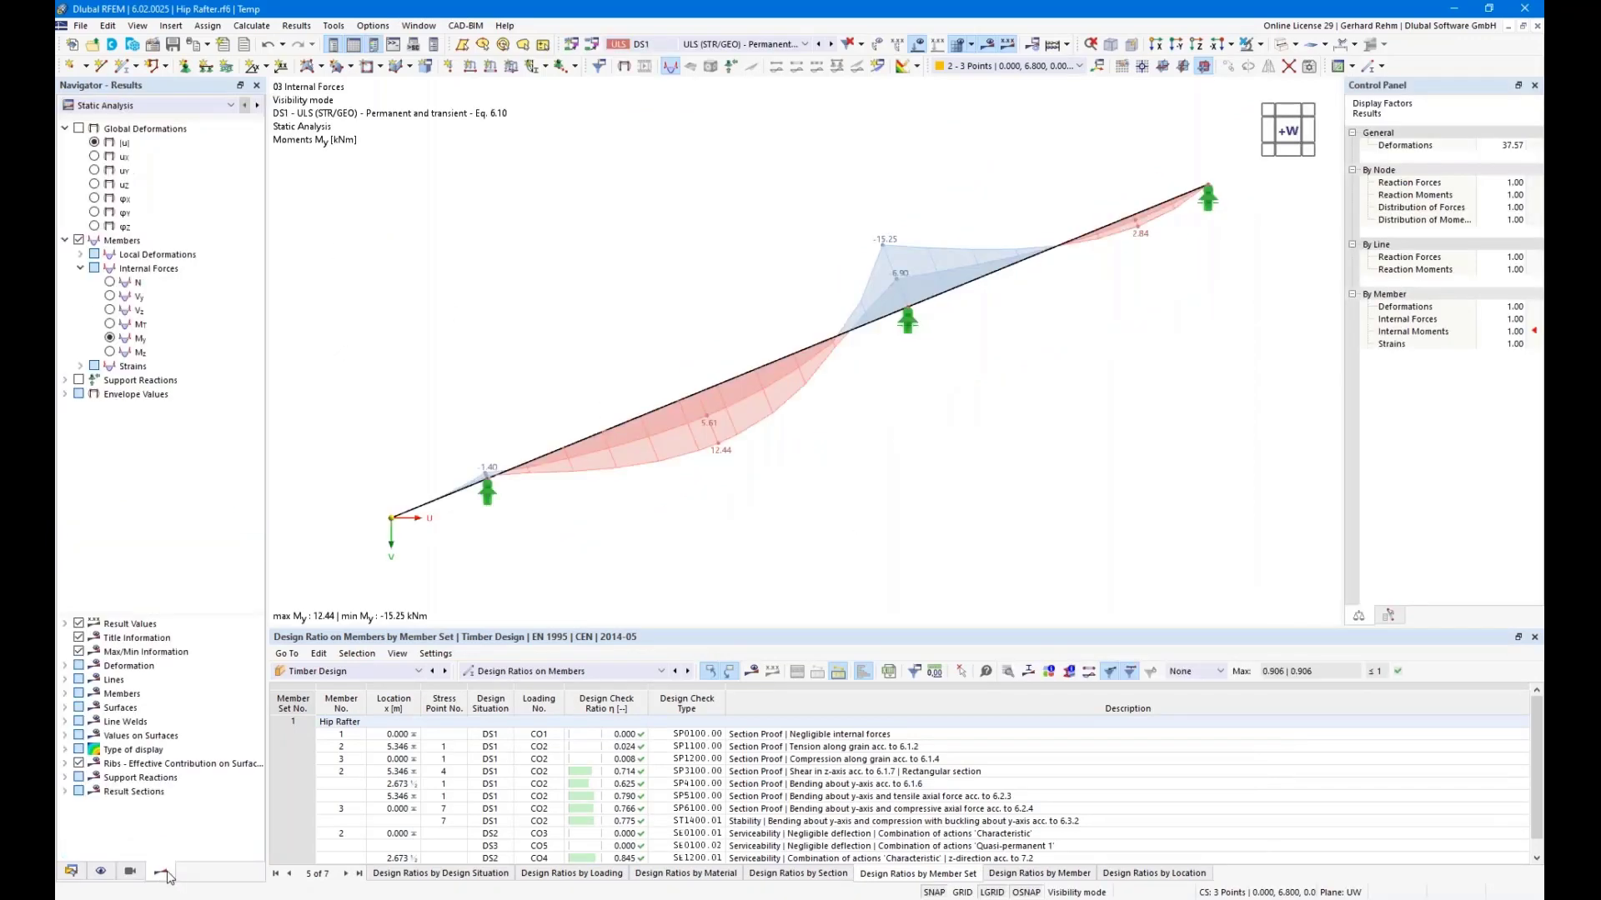
pyautogui.click(109, 283)
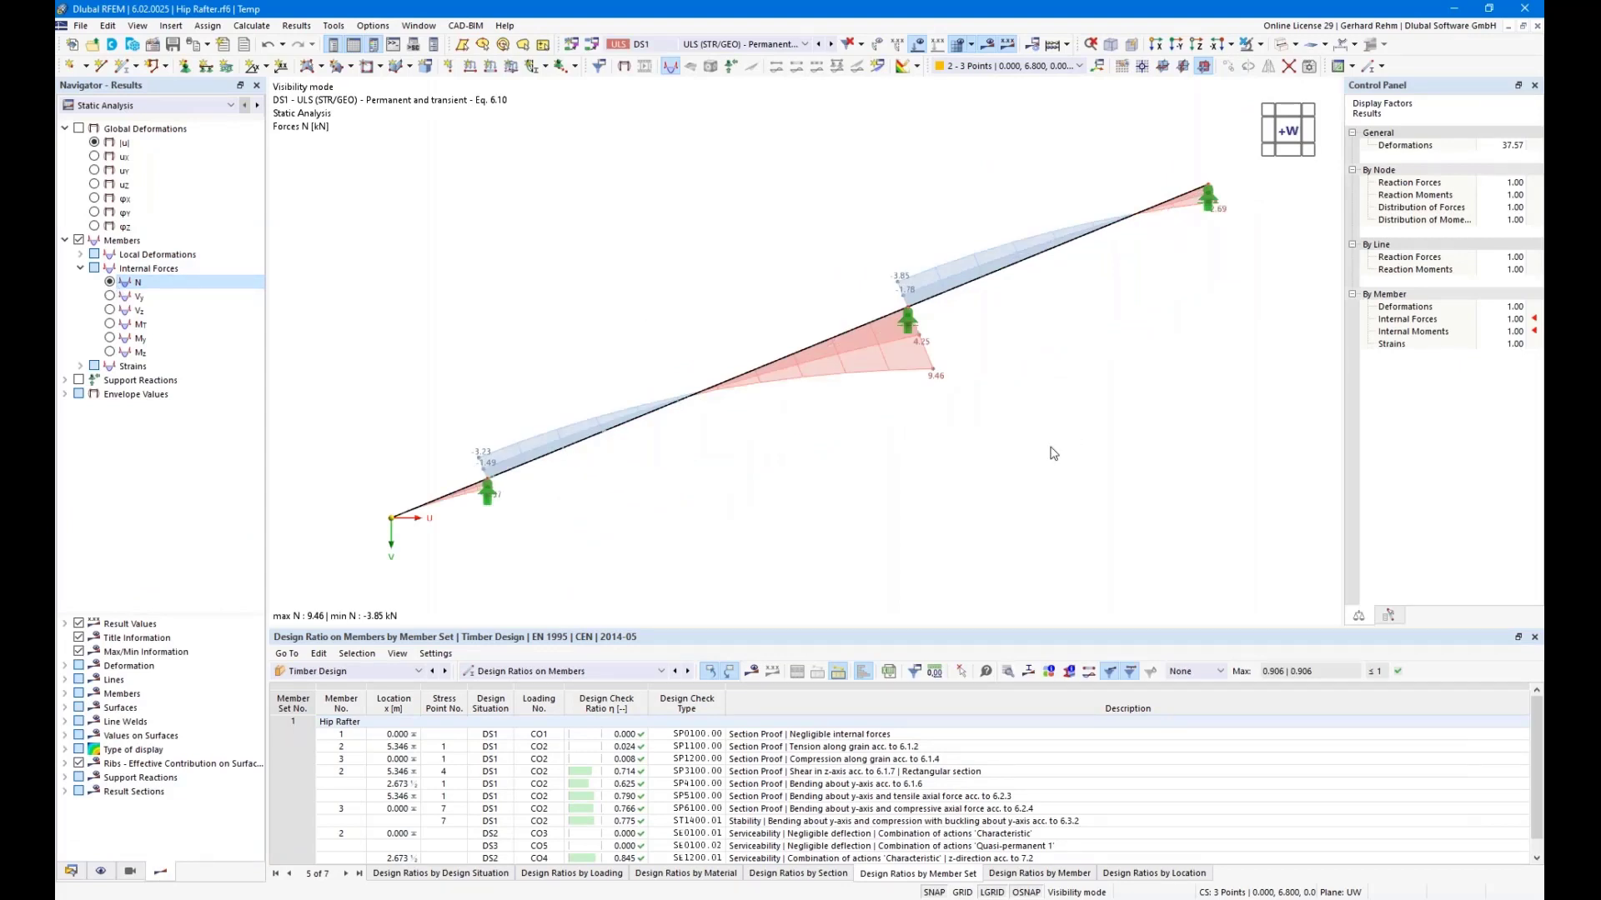
pyautogui.scroll(-2, 950, 450)
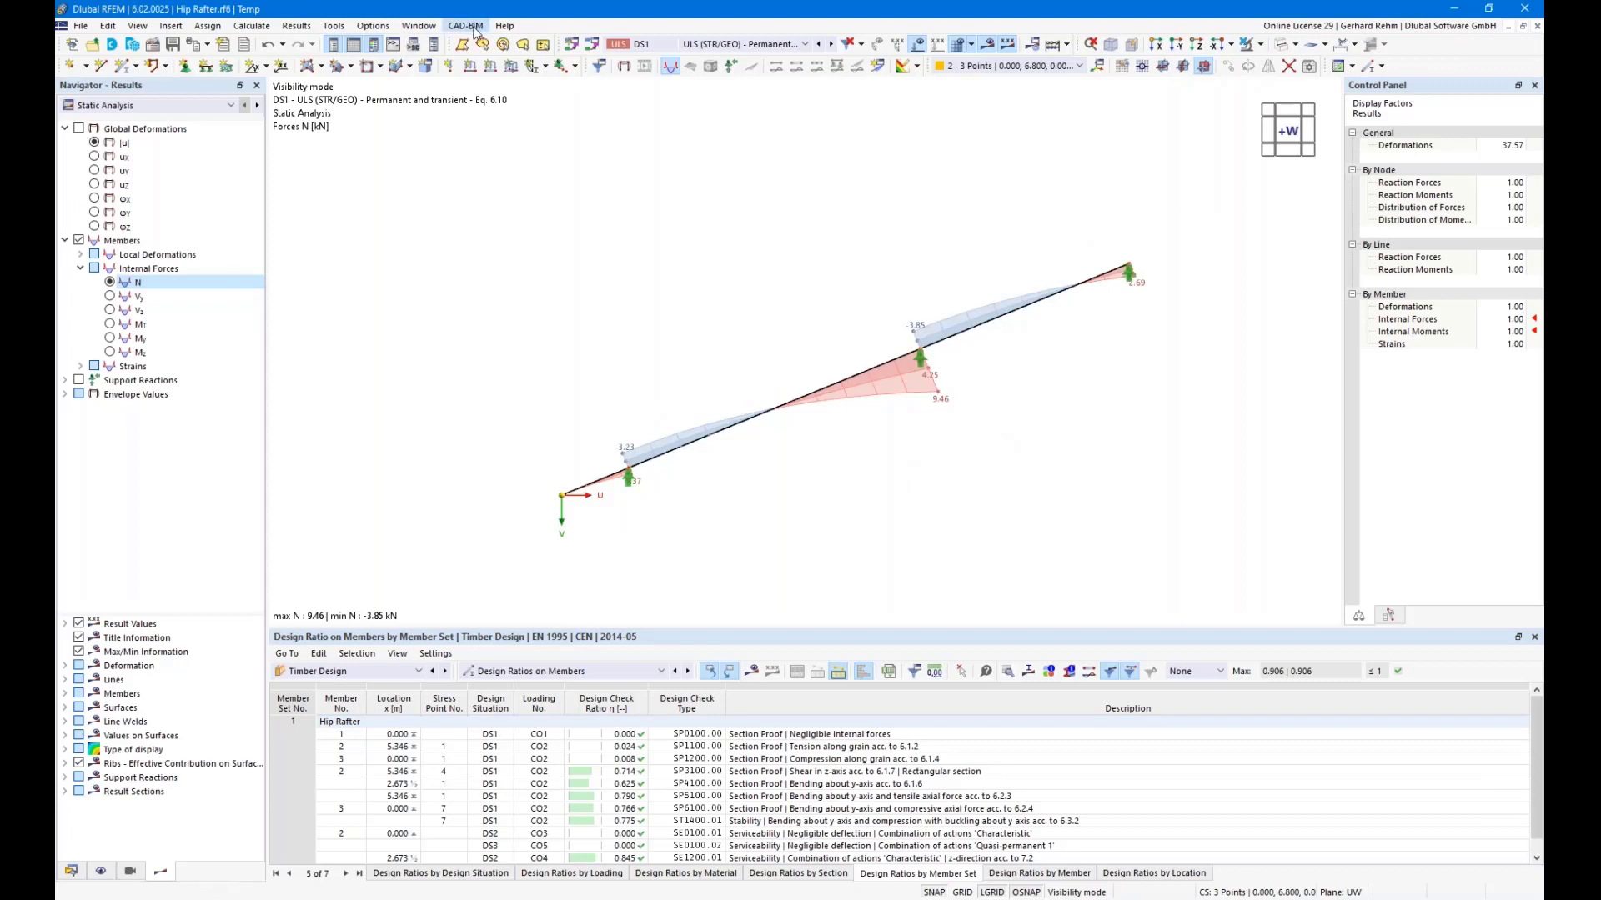
# Open two additional model windows and arrange all three with Tile Vertically.
pyautogui.click(420, 26)
pyautogui.click(426, 45)
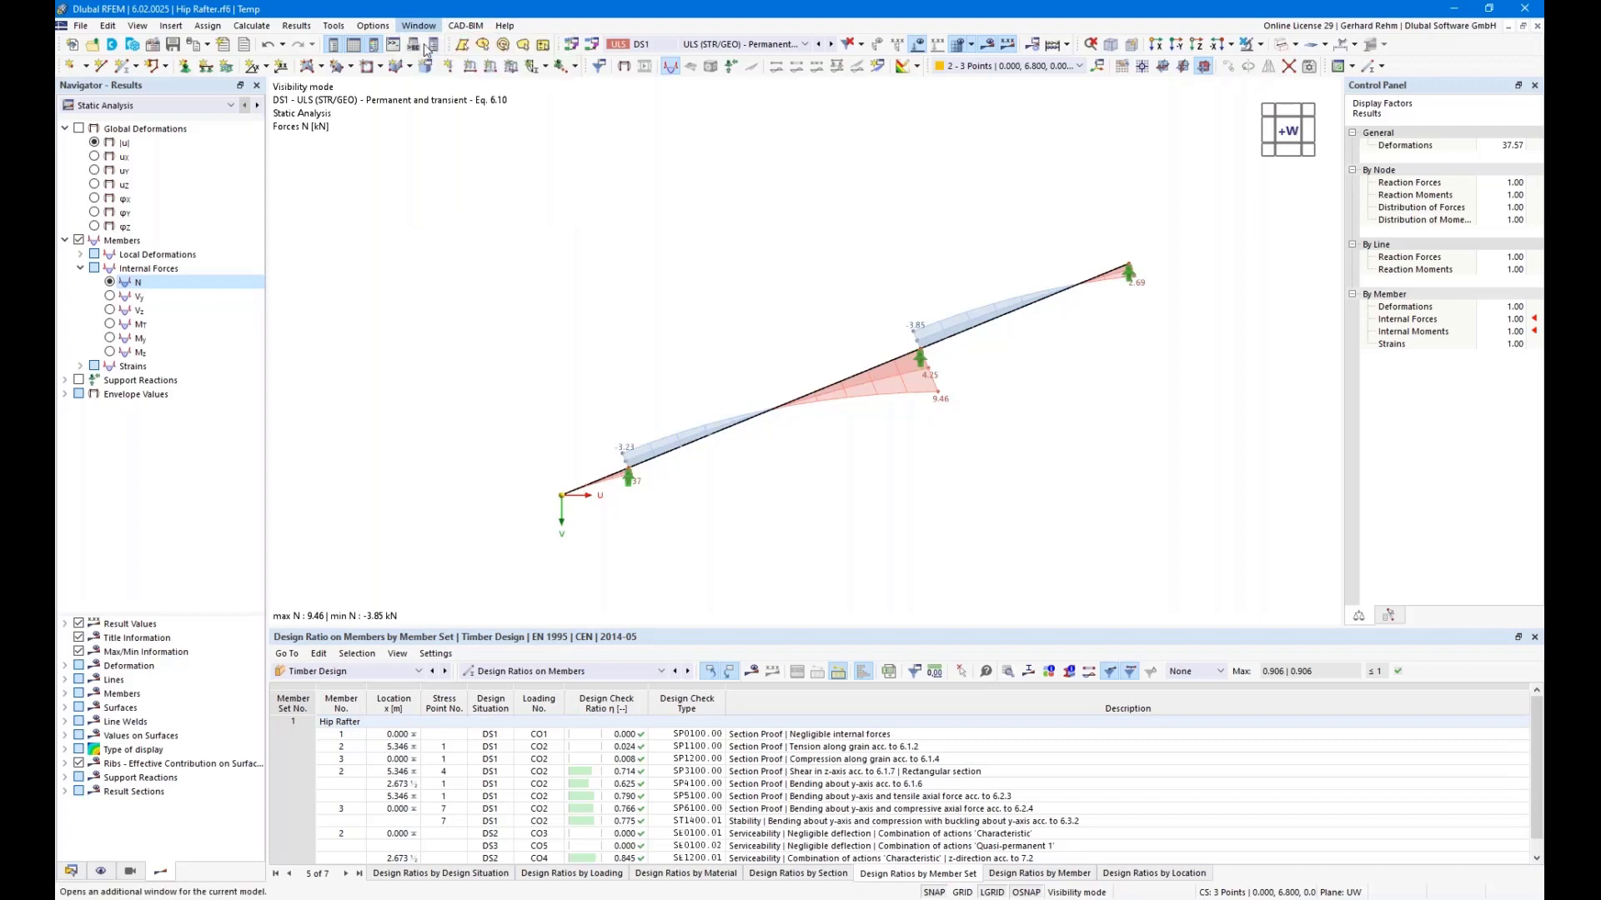
pyautogui.click(419, 27)
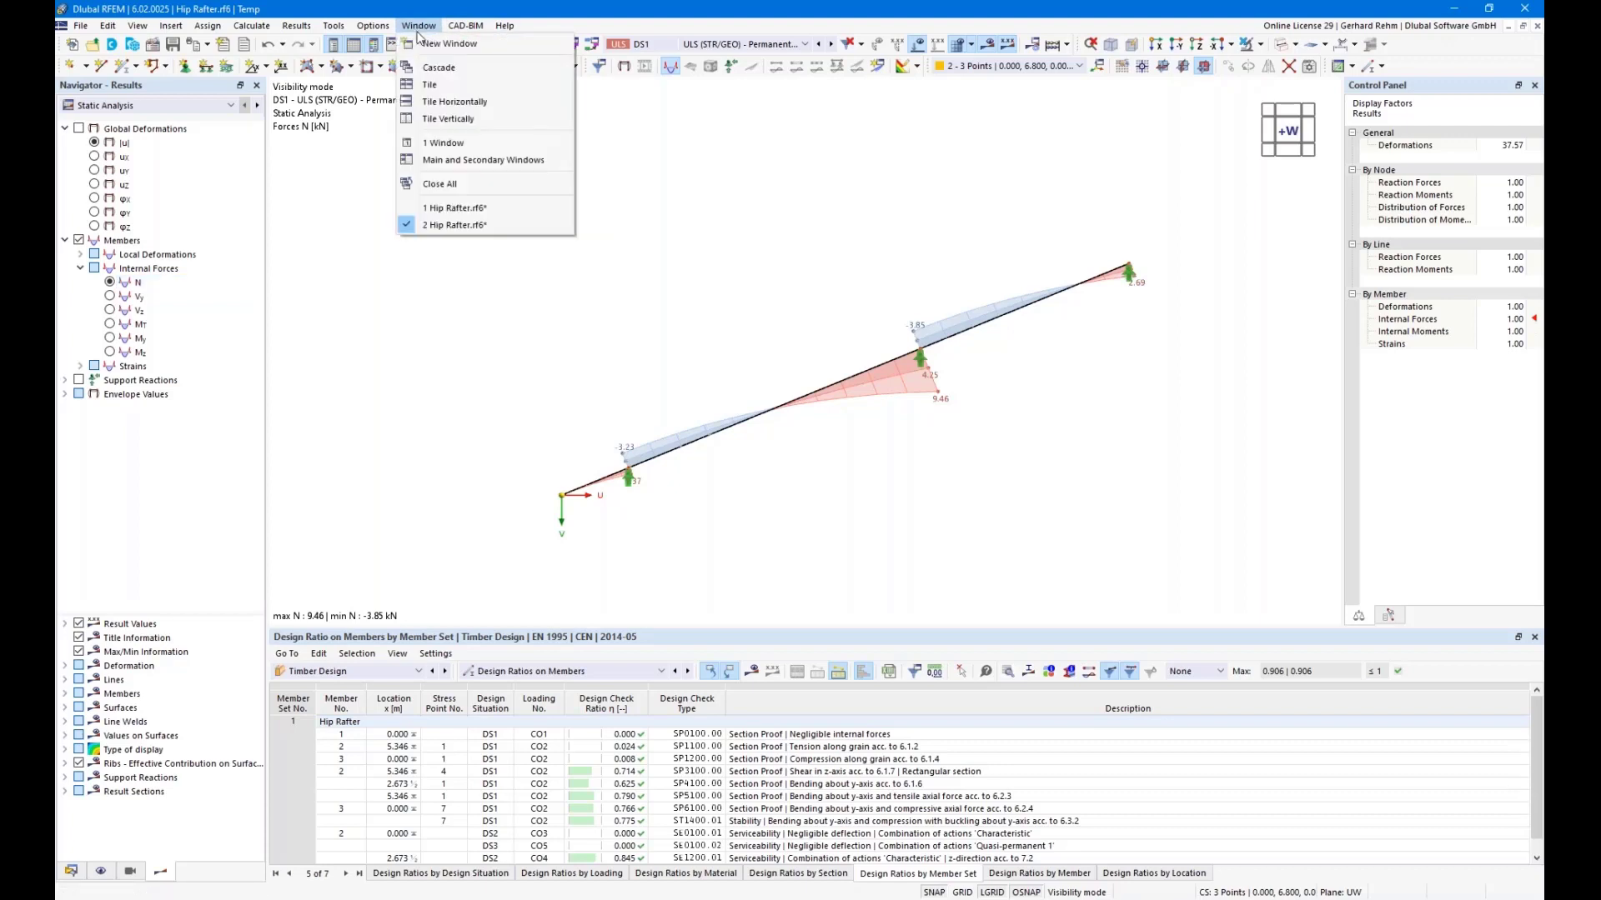
pyautogui.click(421, 27)
pyautogui.click(420, 28)
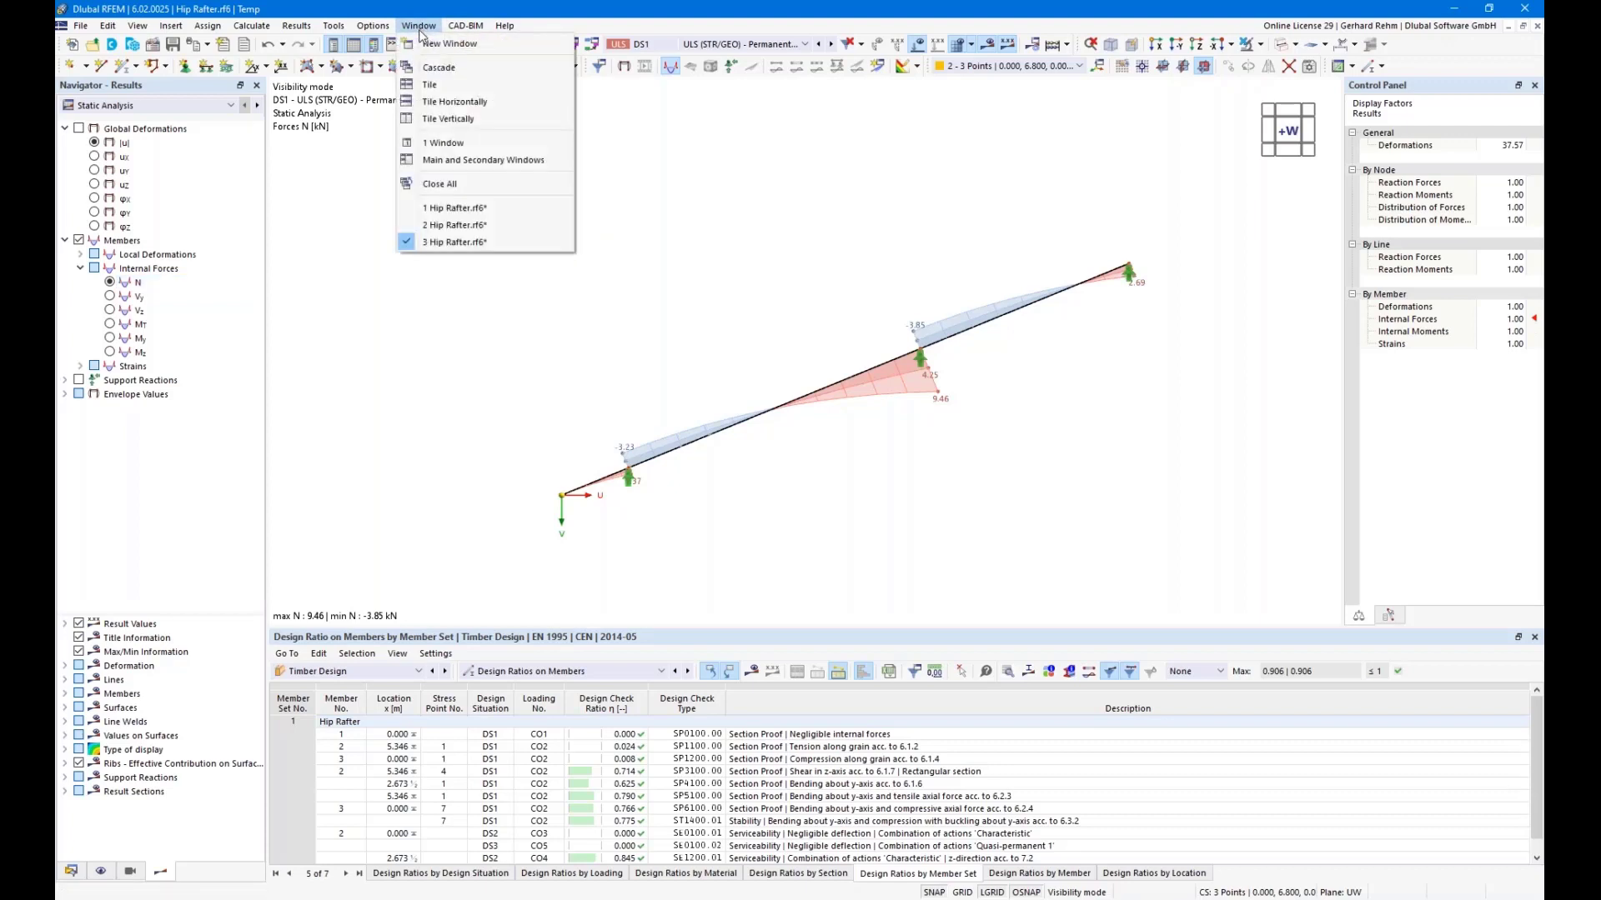
pyautogui.click(455, 118)
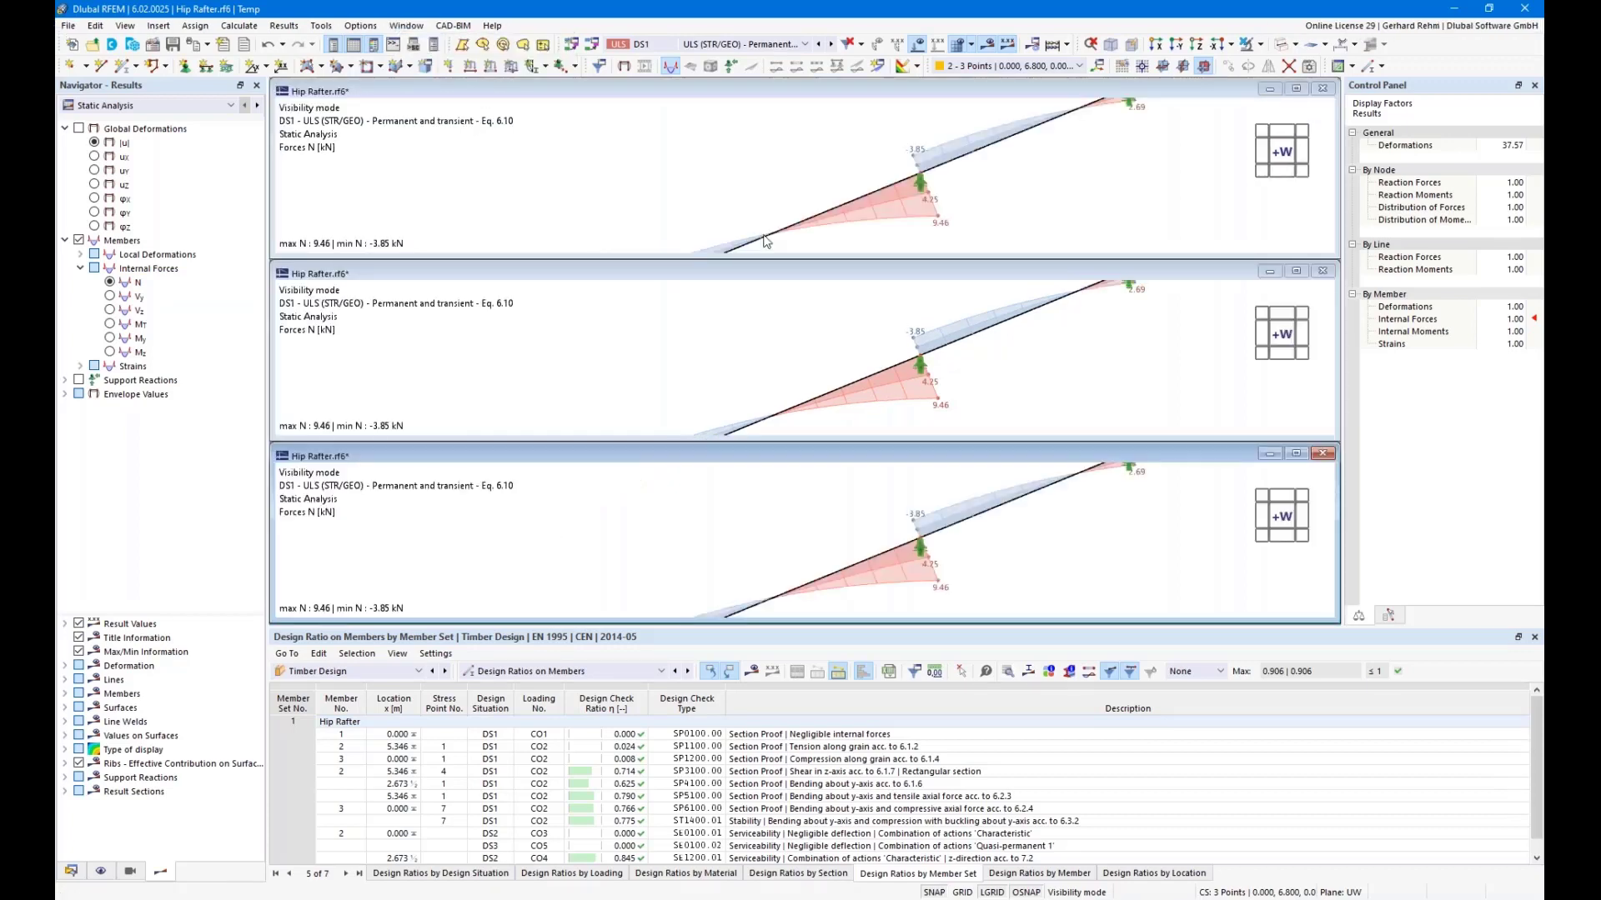
# Keep axial forces N in the first window, and display shear forces Vz in the second and moments My in the third.
pyautogui.click(829, 184)
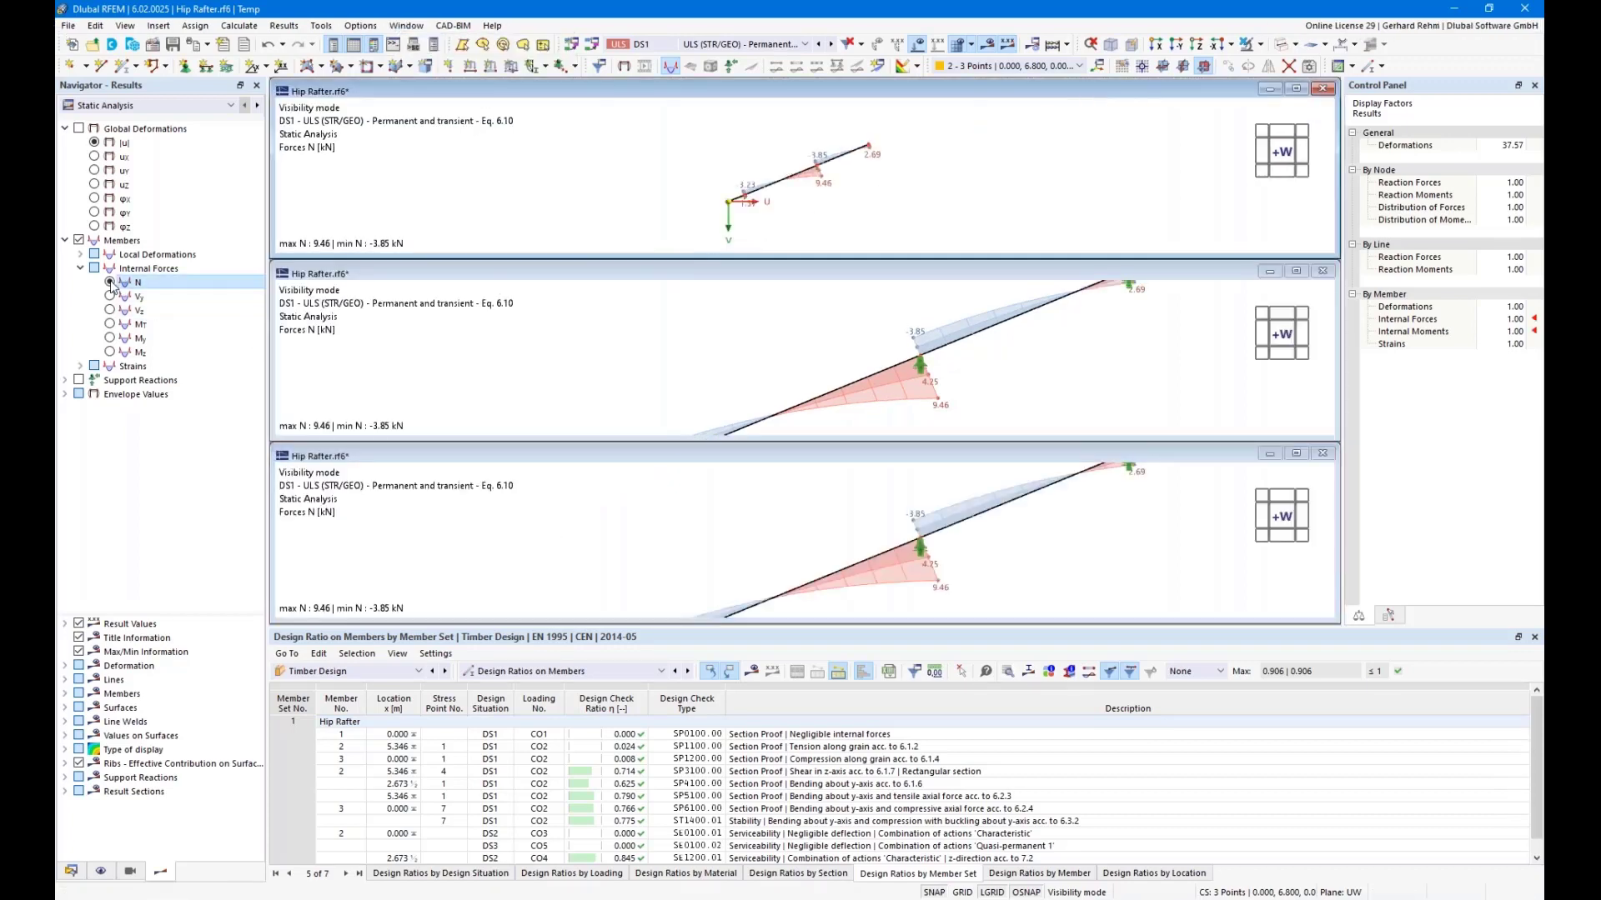
pyautogui.click(790, 348)
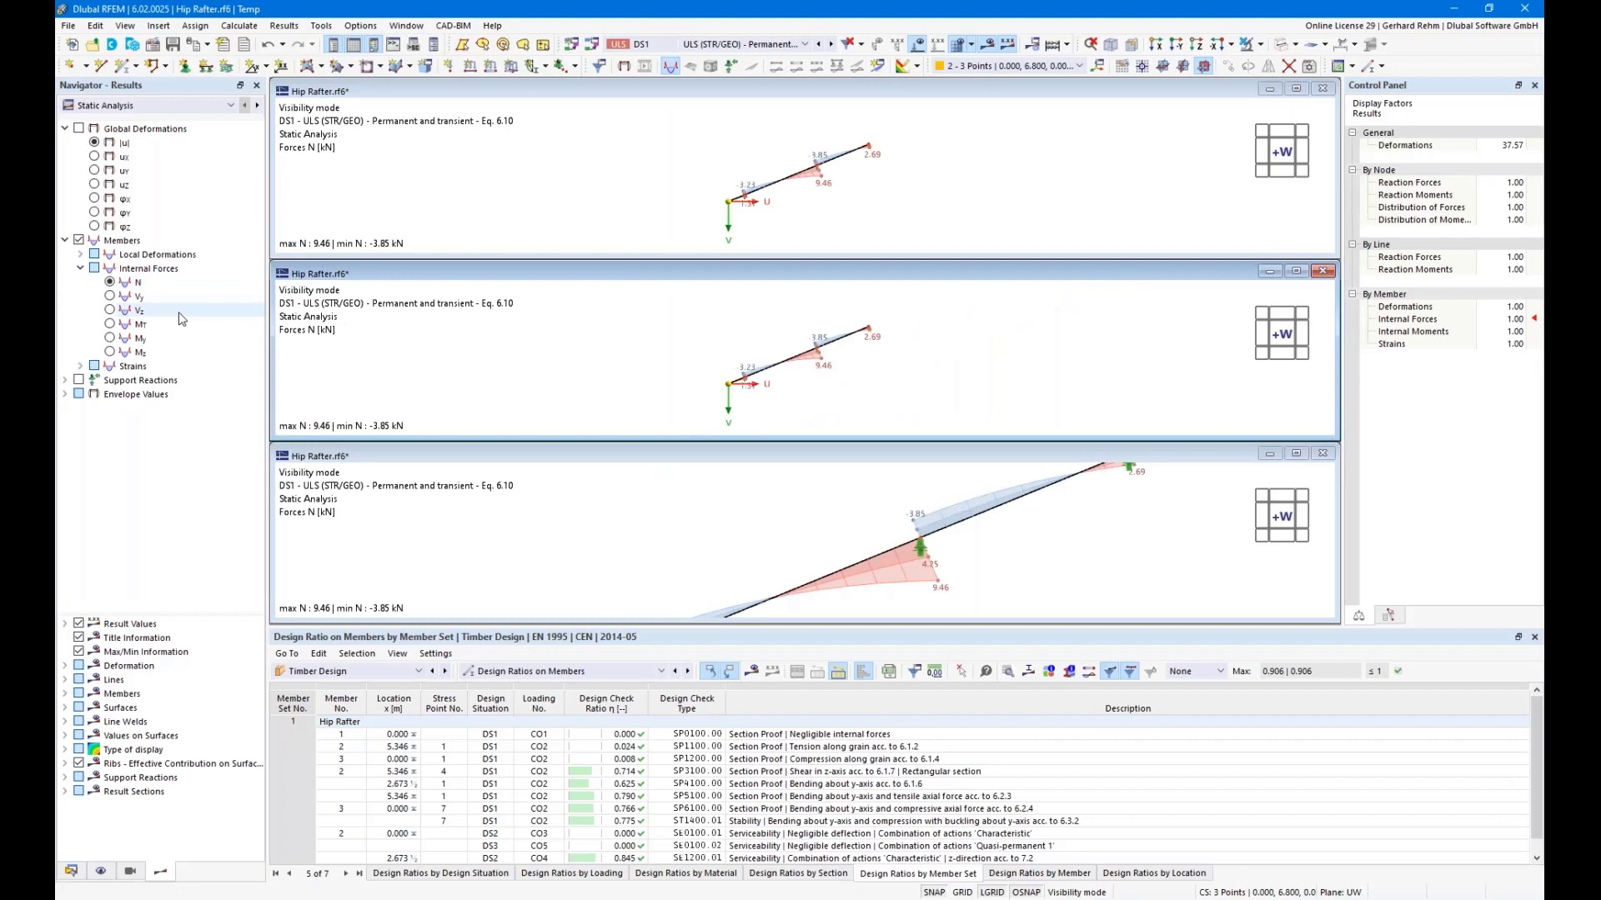
pyautogui.click(111, 310)
pyautogui.click(736, 538)
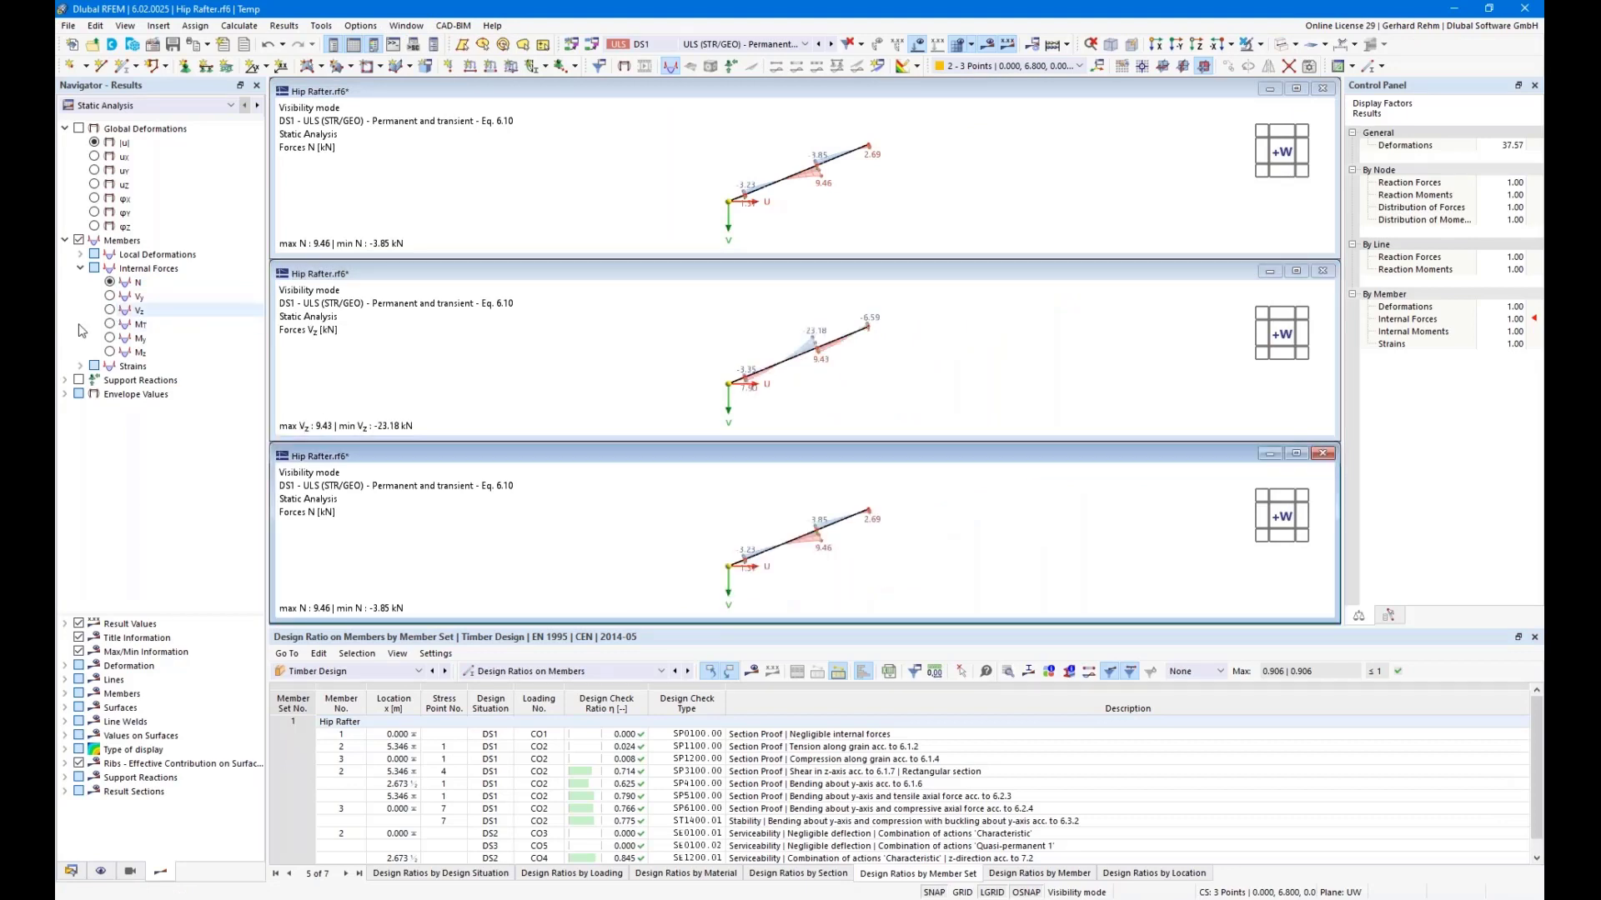
pyautogui.click(111, 337)
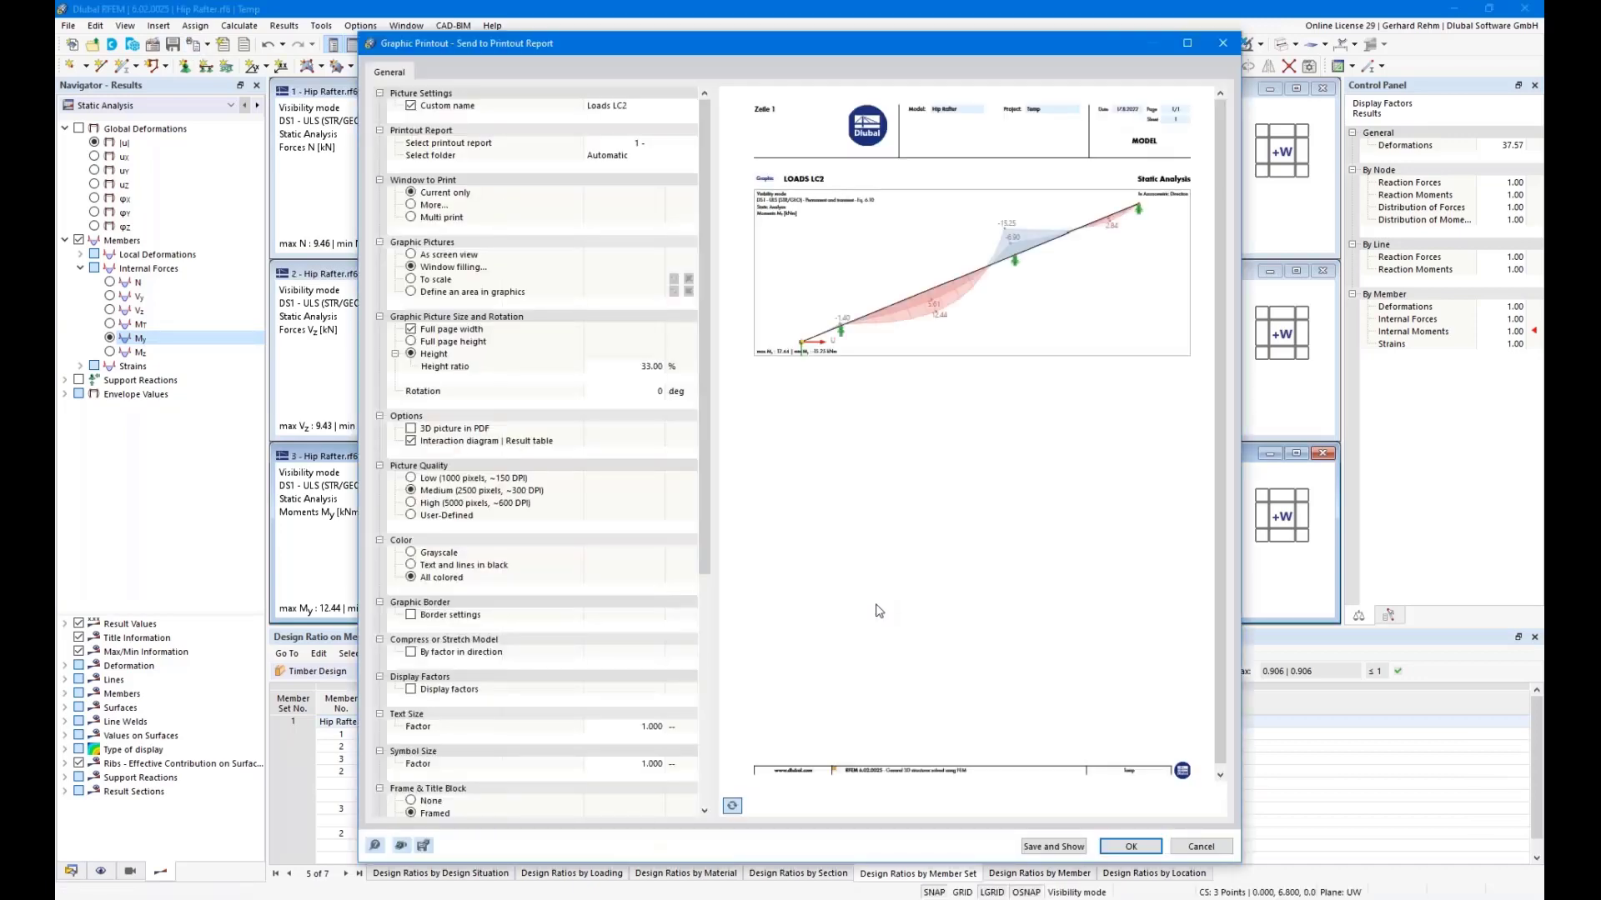
# Send all three internal force windows to the report as one graphic with a height ratio of 70 %.
pyautogui.click(413, 208)
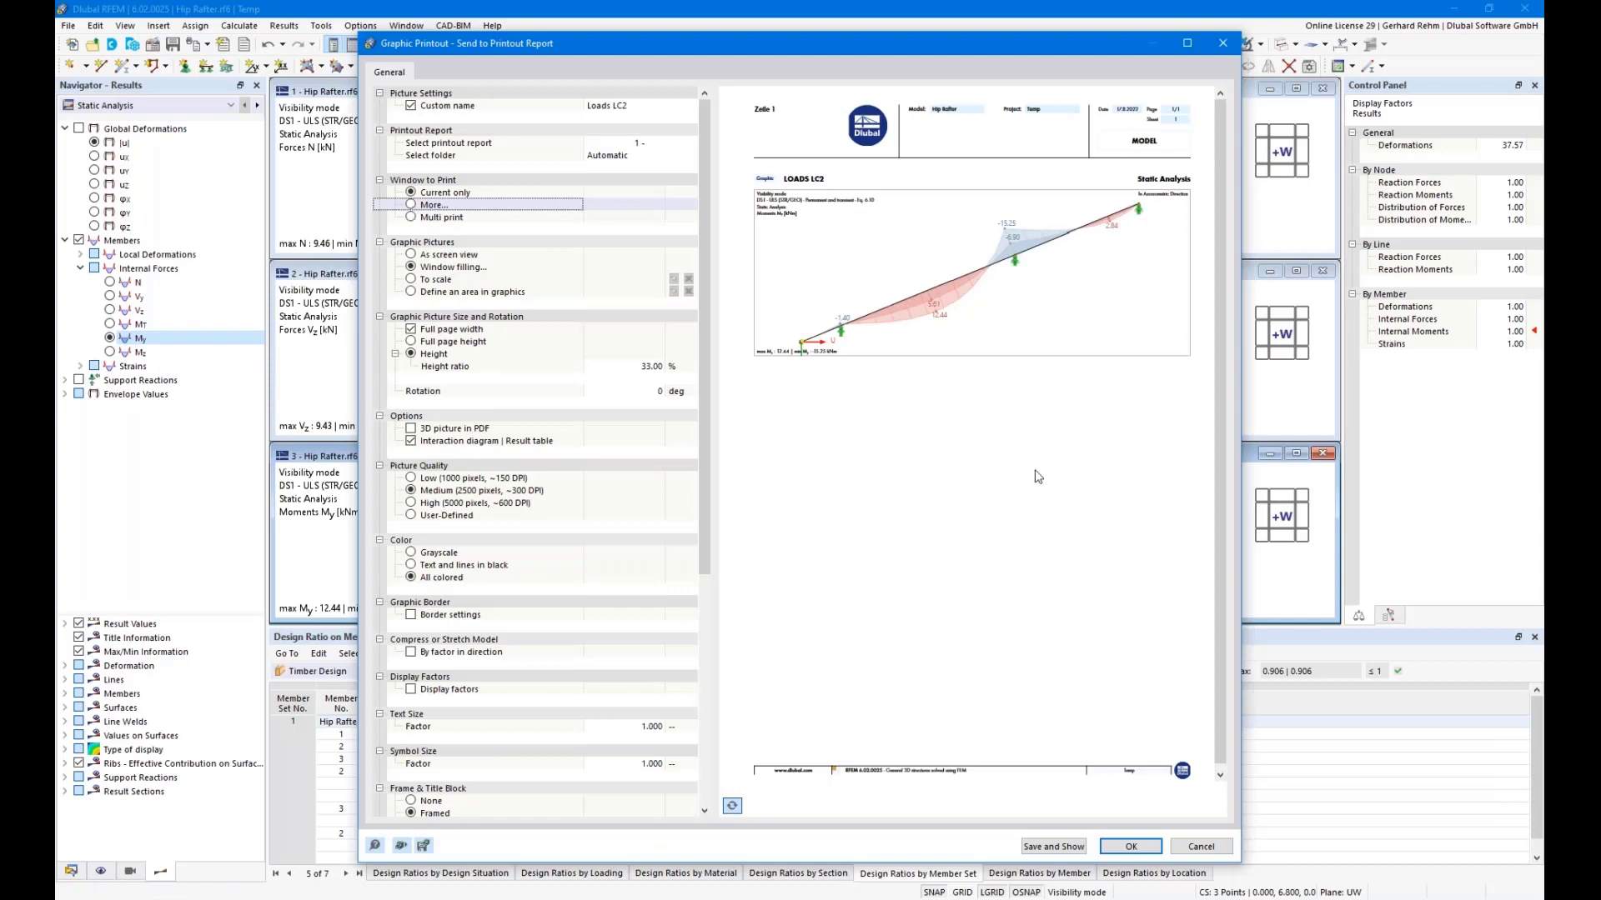
pyautogui.click(627, 354)
pyautogui.write('70')
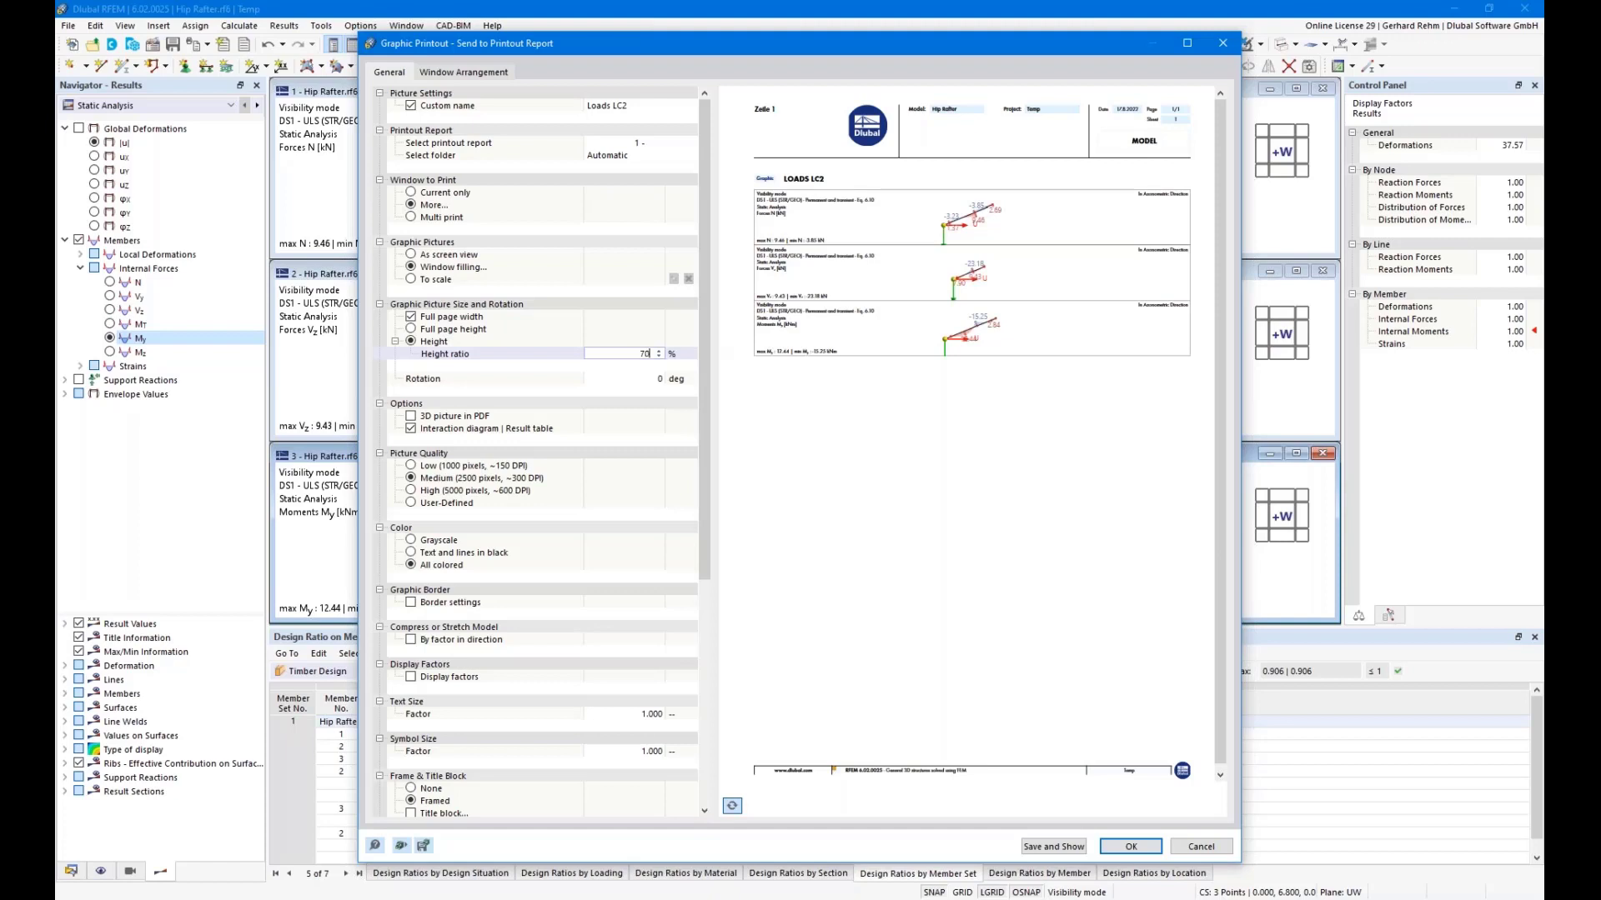
pyautogui.click(956, 603)
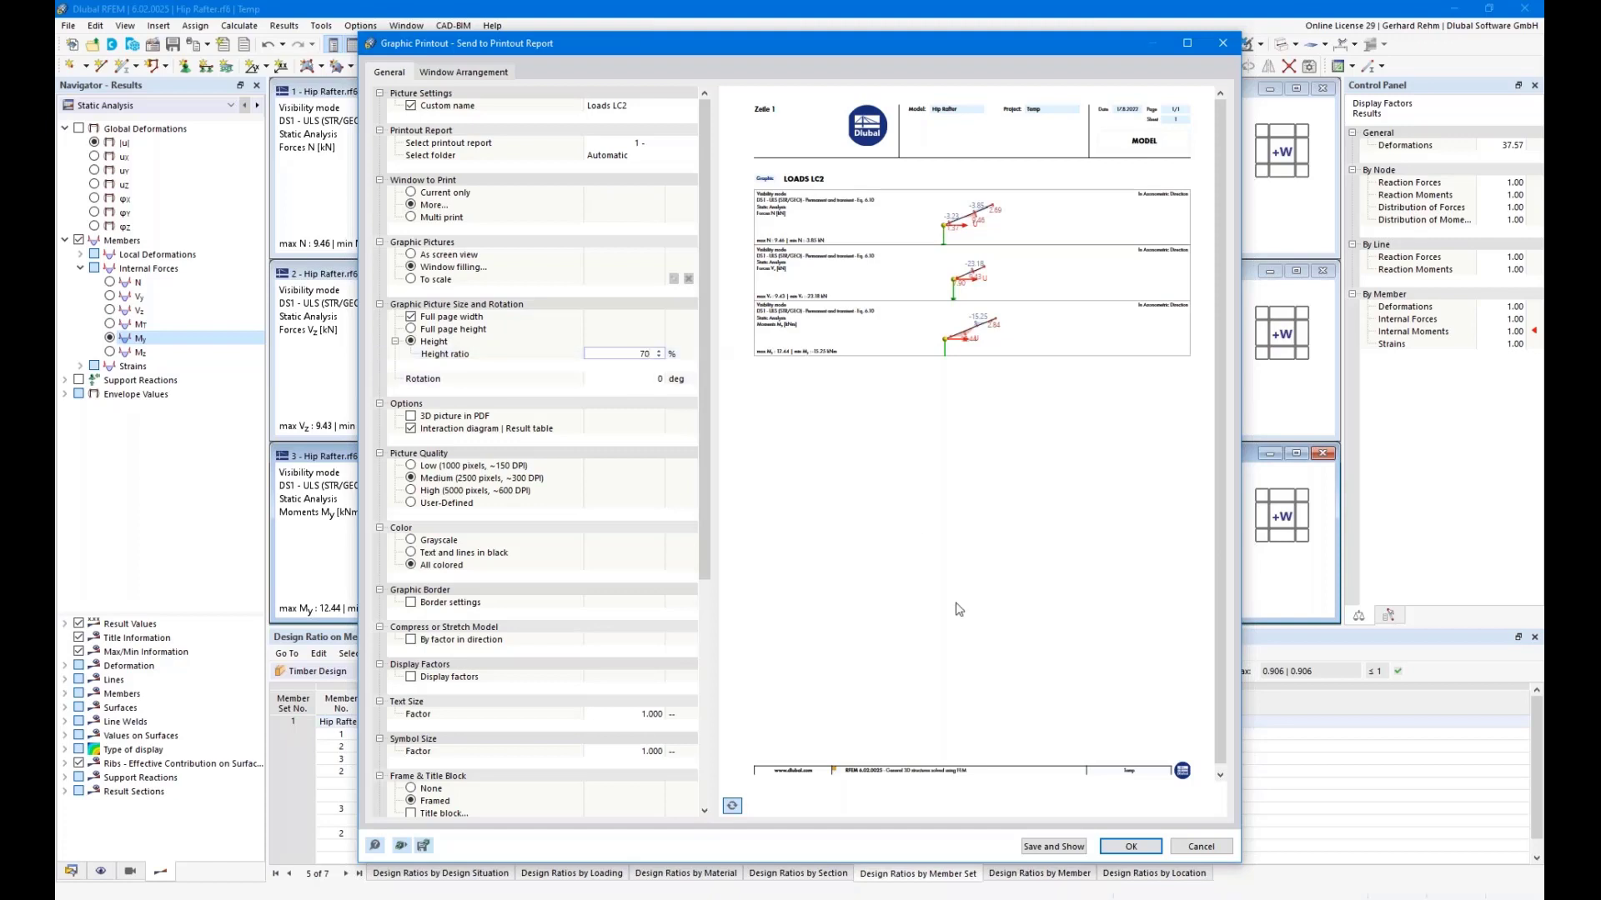
pyautogui.click(1130, 846)
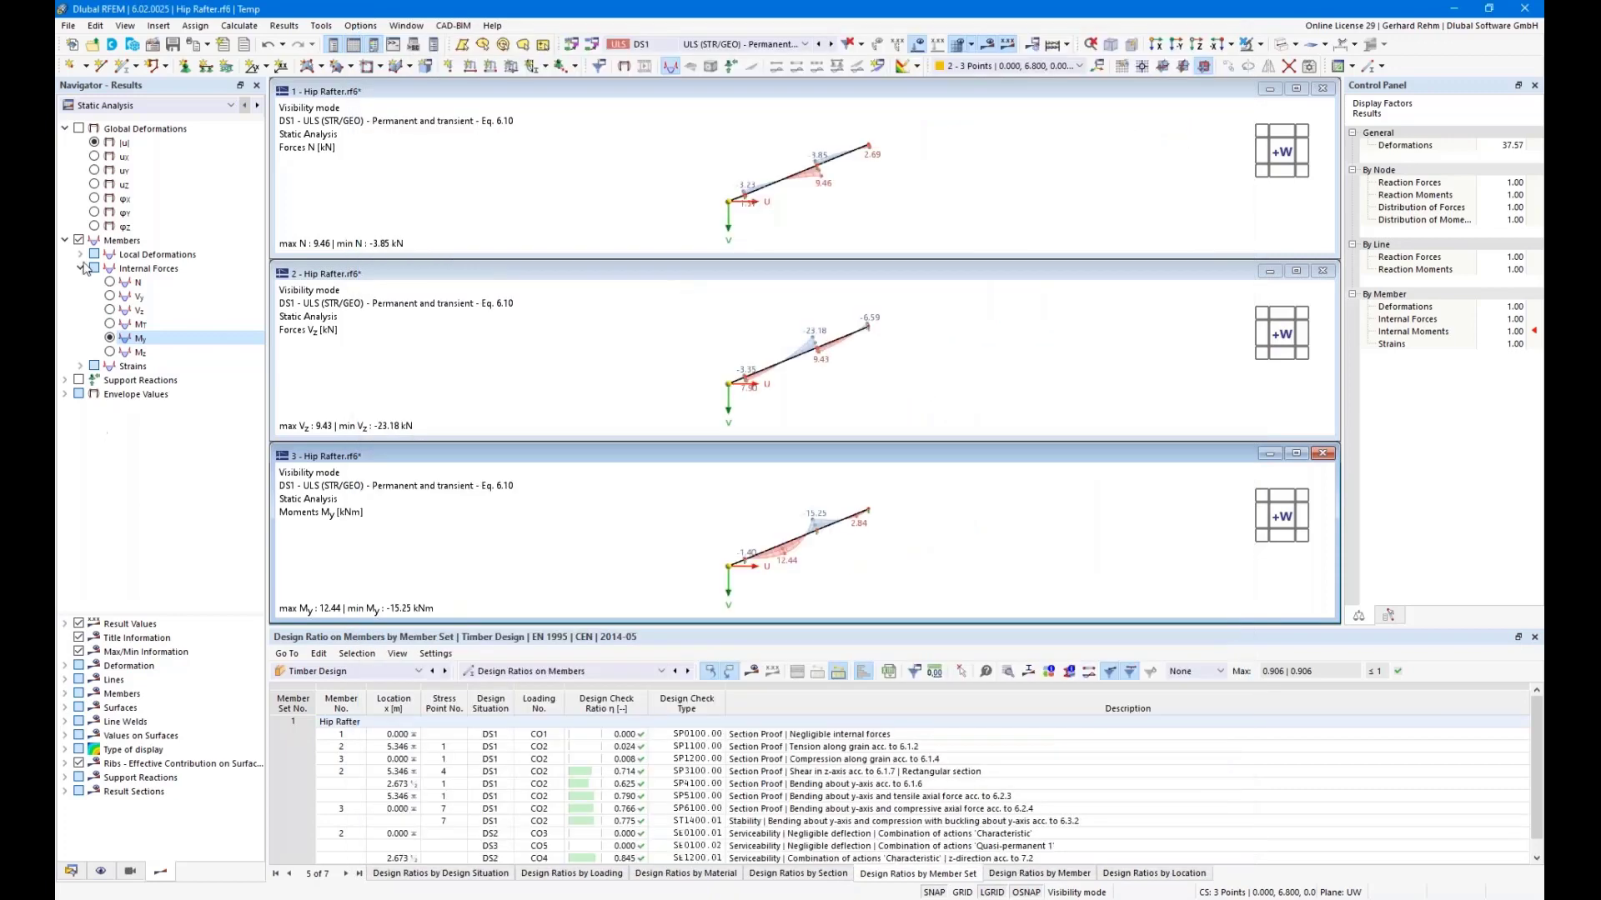
# Show the saved view 04 Design Ratio in the third window, close the other two windows and maximize the remaining one.
pyautogui.click(130, 871)
pyautogui.click(63, 216)
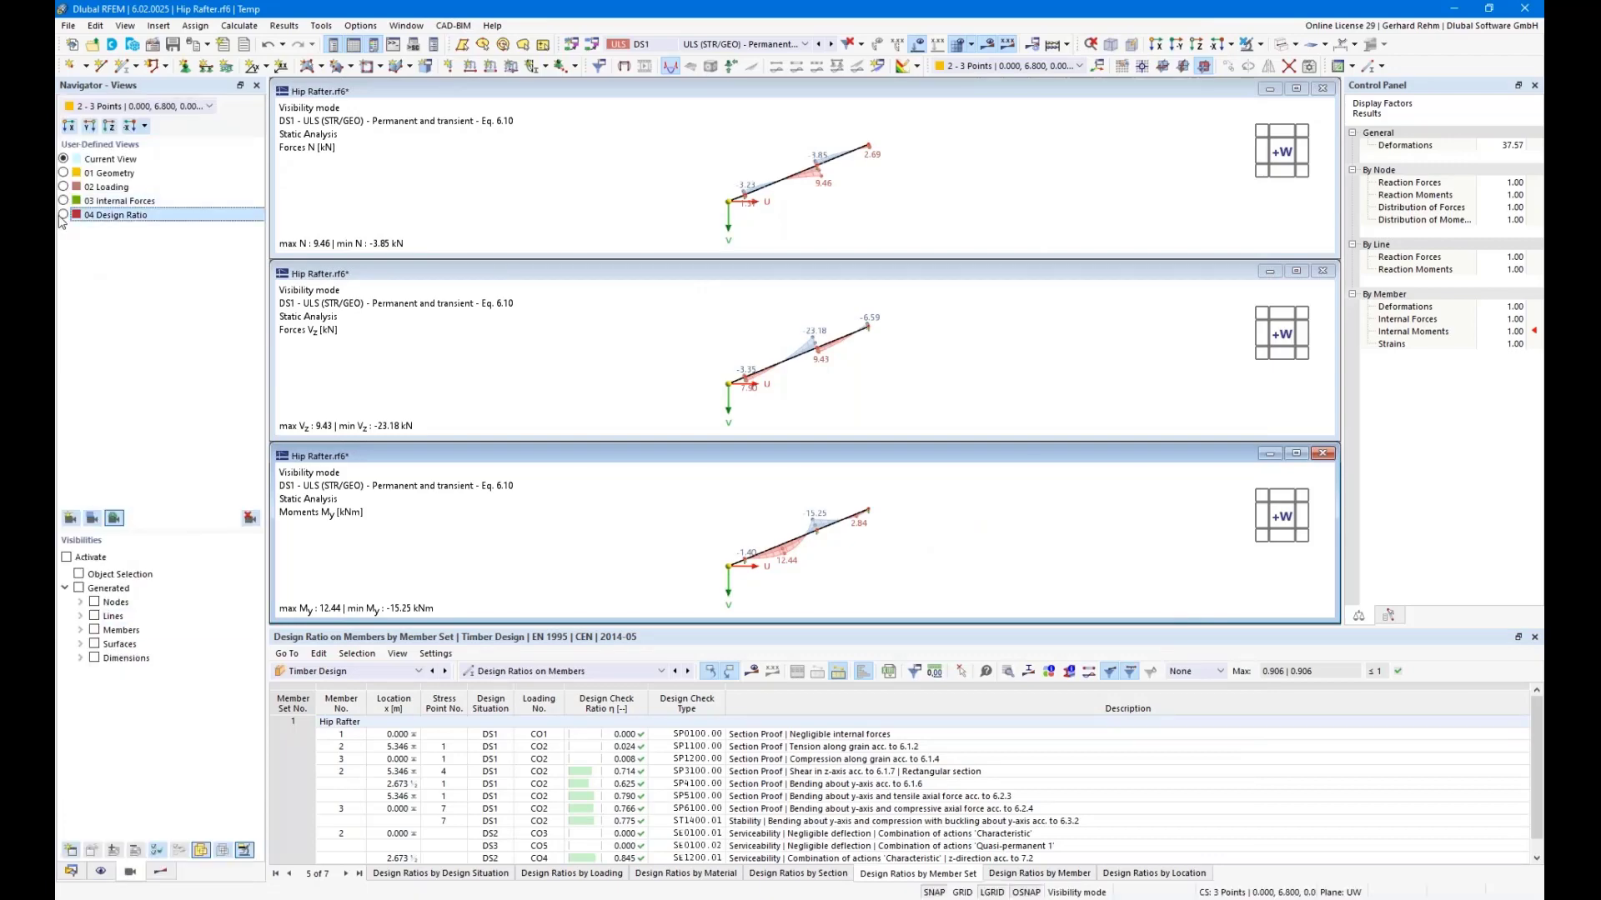
pyautogui.click(1323, 271)
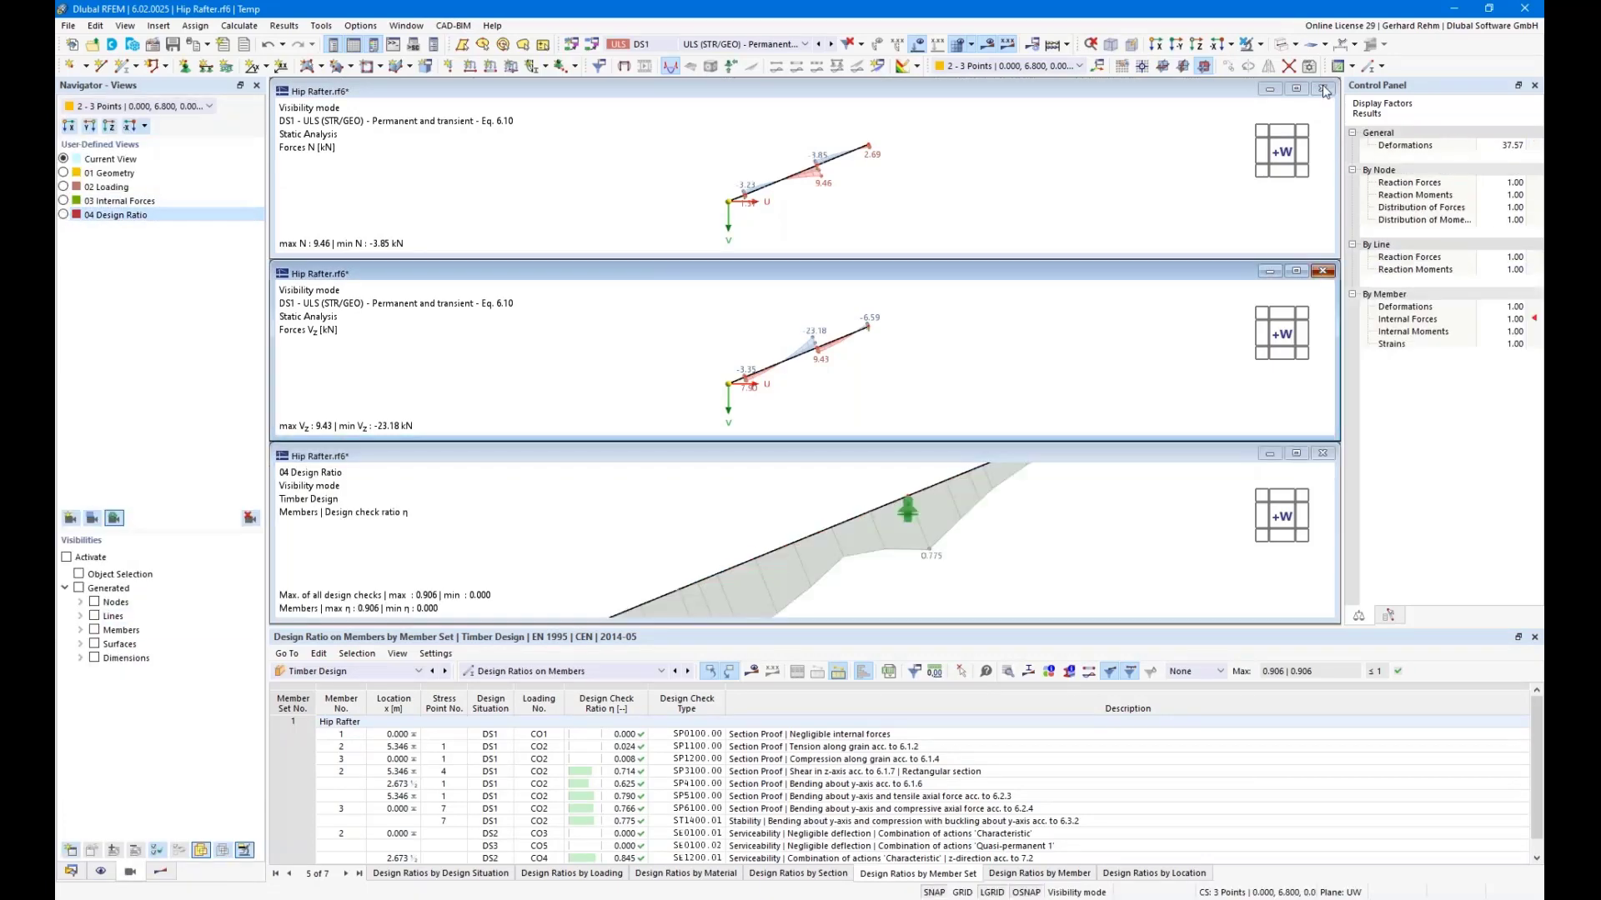
pyautogui.click(1323, 88)
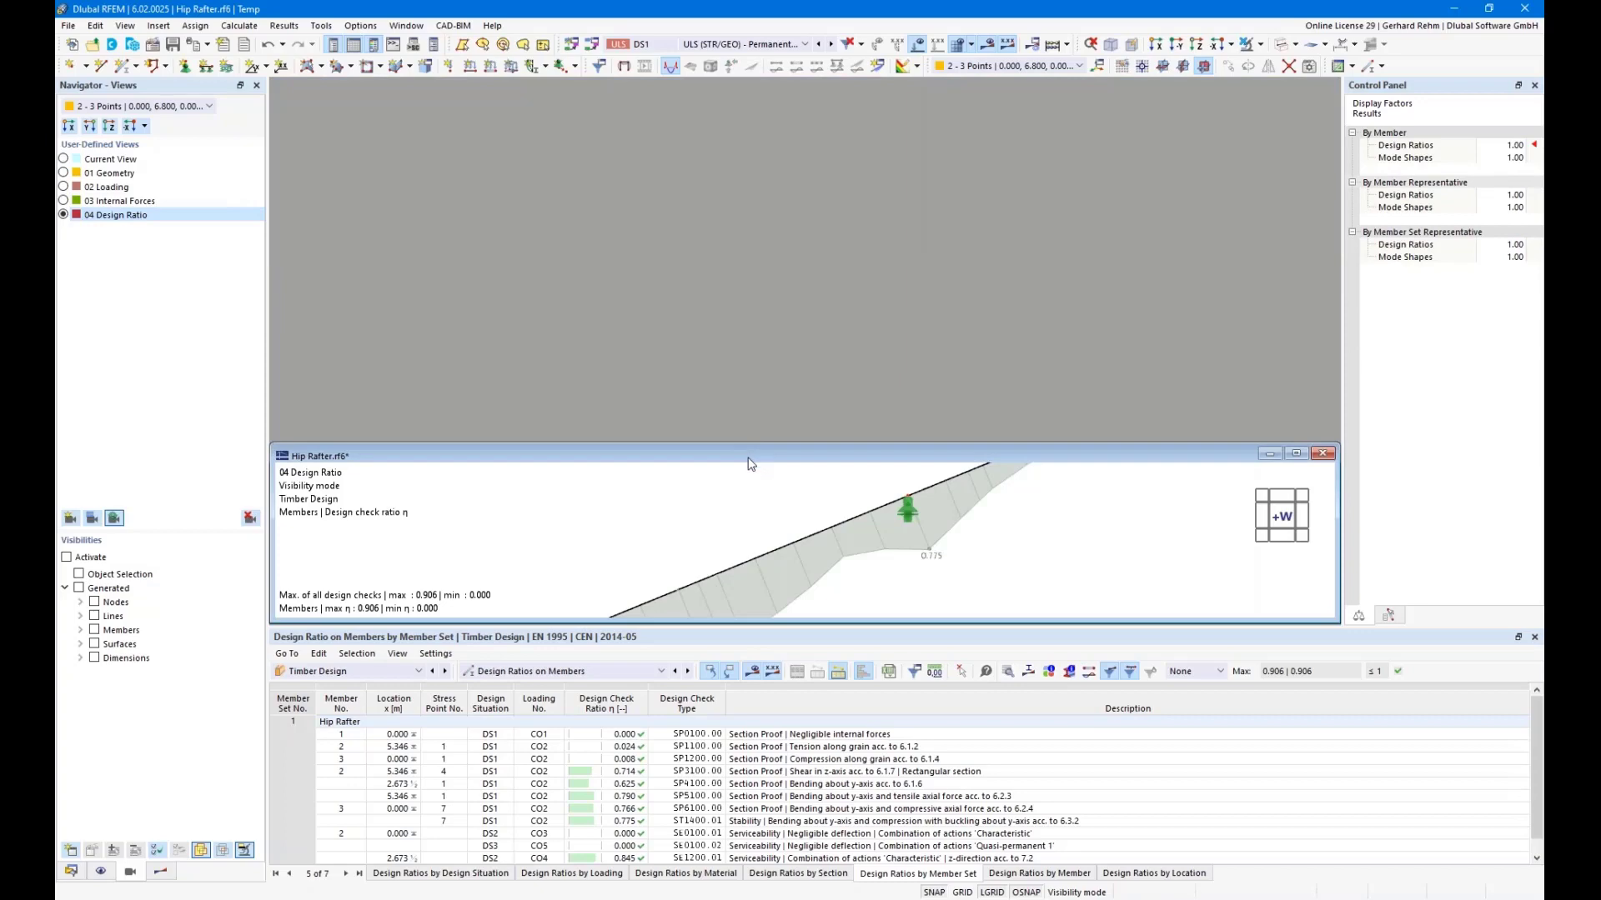
pyautogui.doubleClick(747, 464)
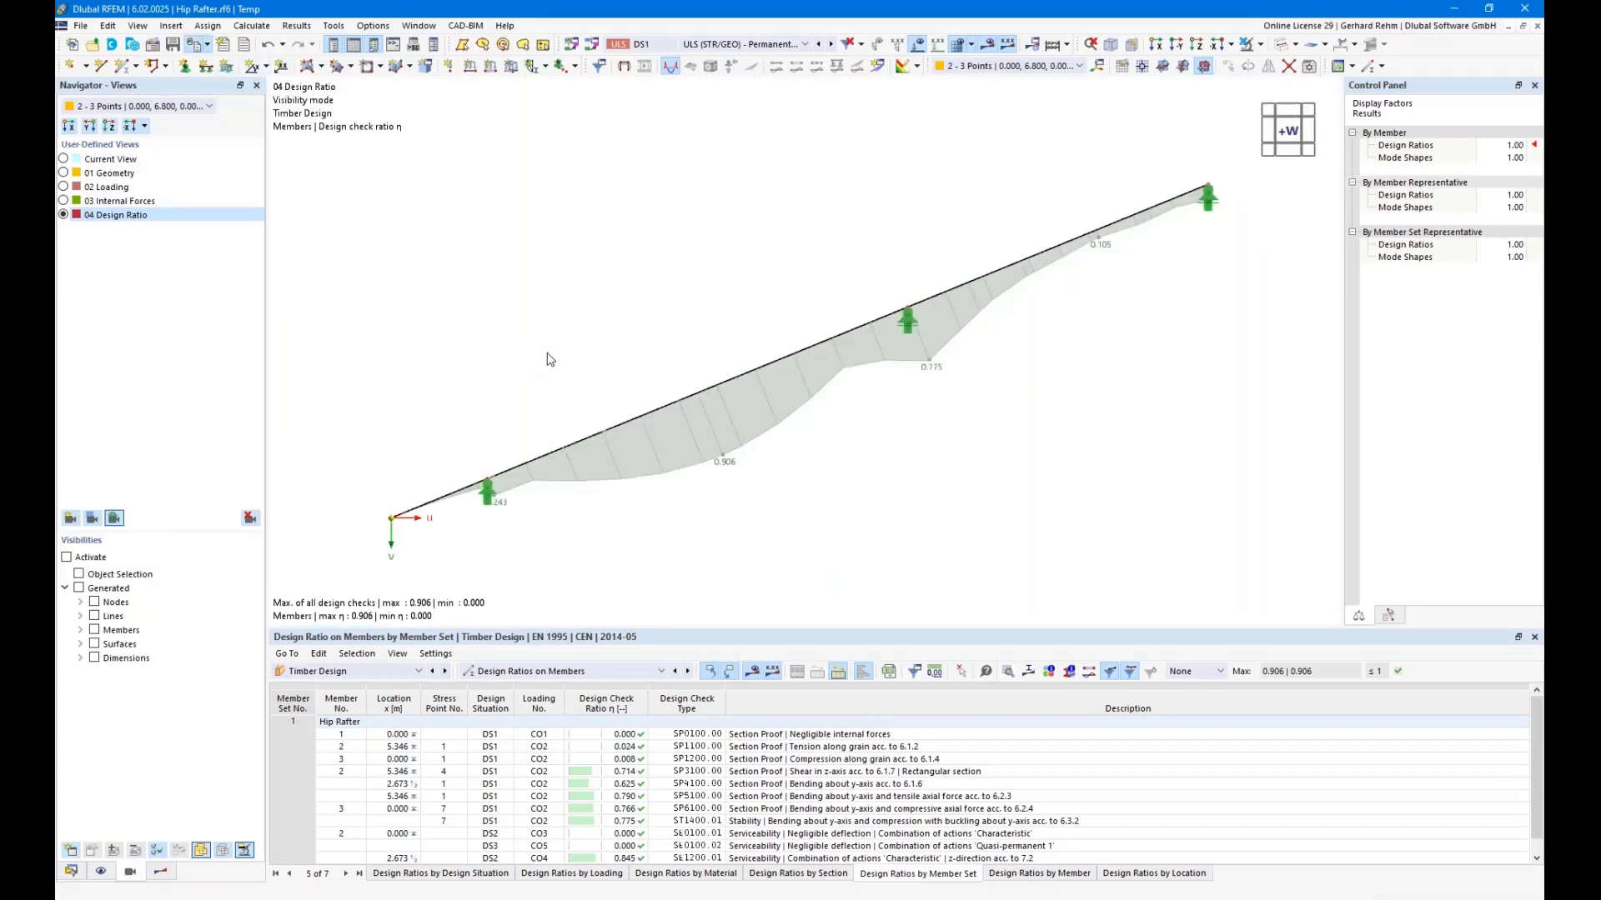
# Send the current design ratio graphic to the printout report with a height ratio of 33 %.
pyautogui.hotkey('ctrl', 'p')
pyautogui.click(634, 354)
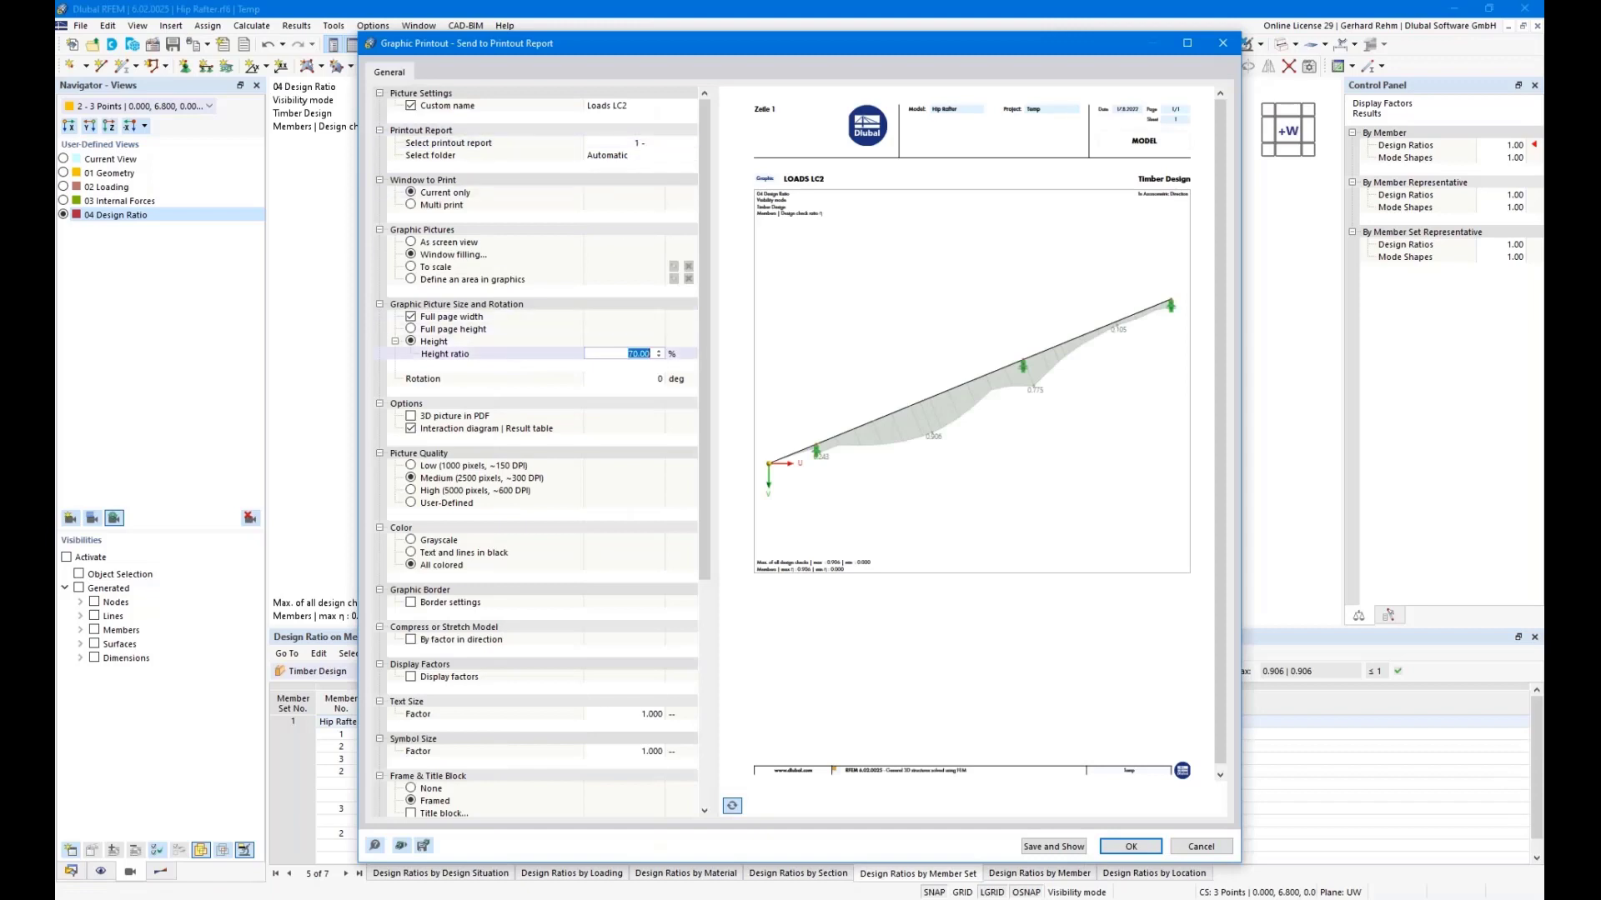
pyautogui.write('33')
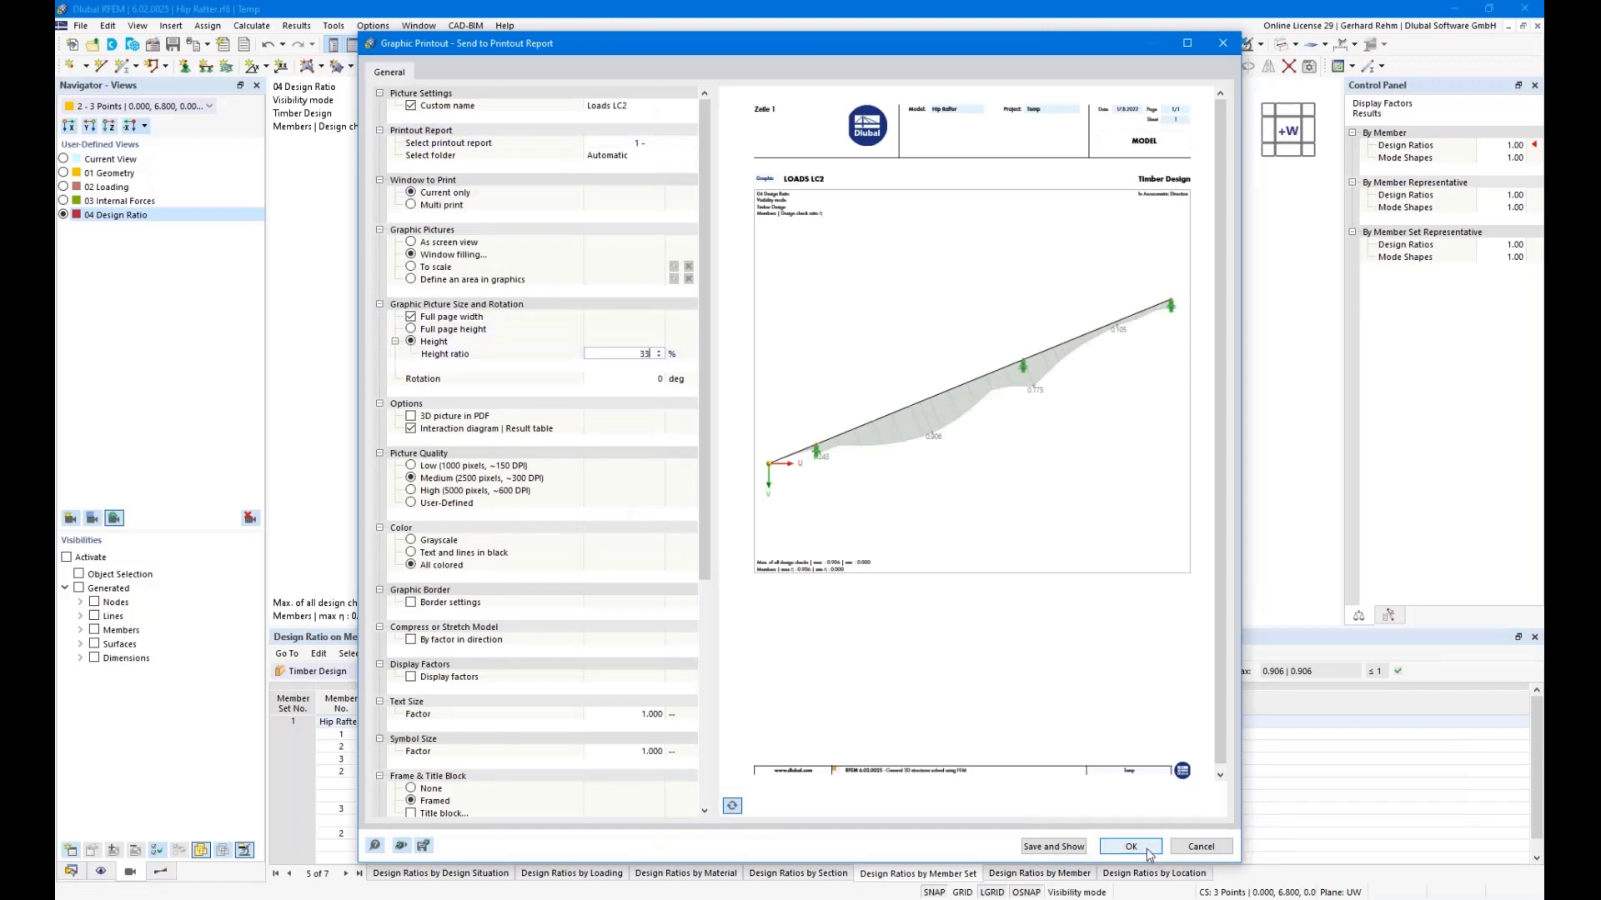
pyautogui.press('Return')
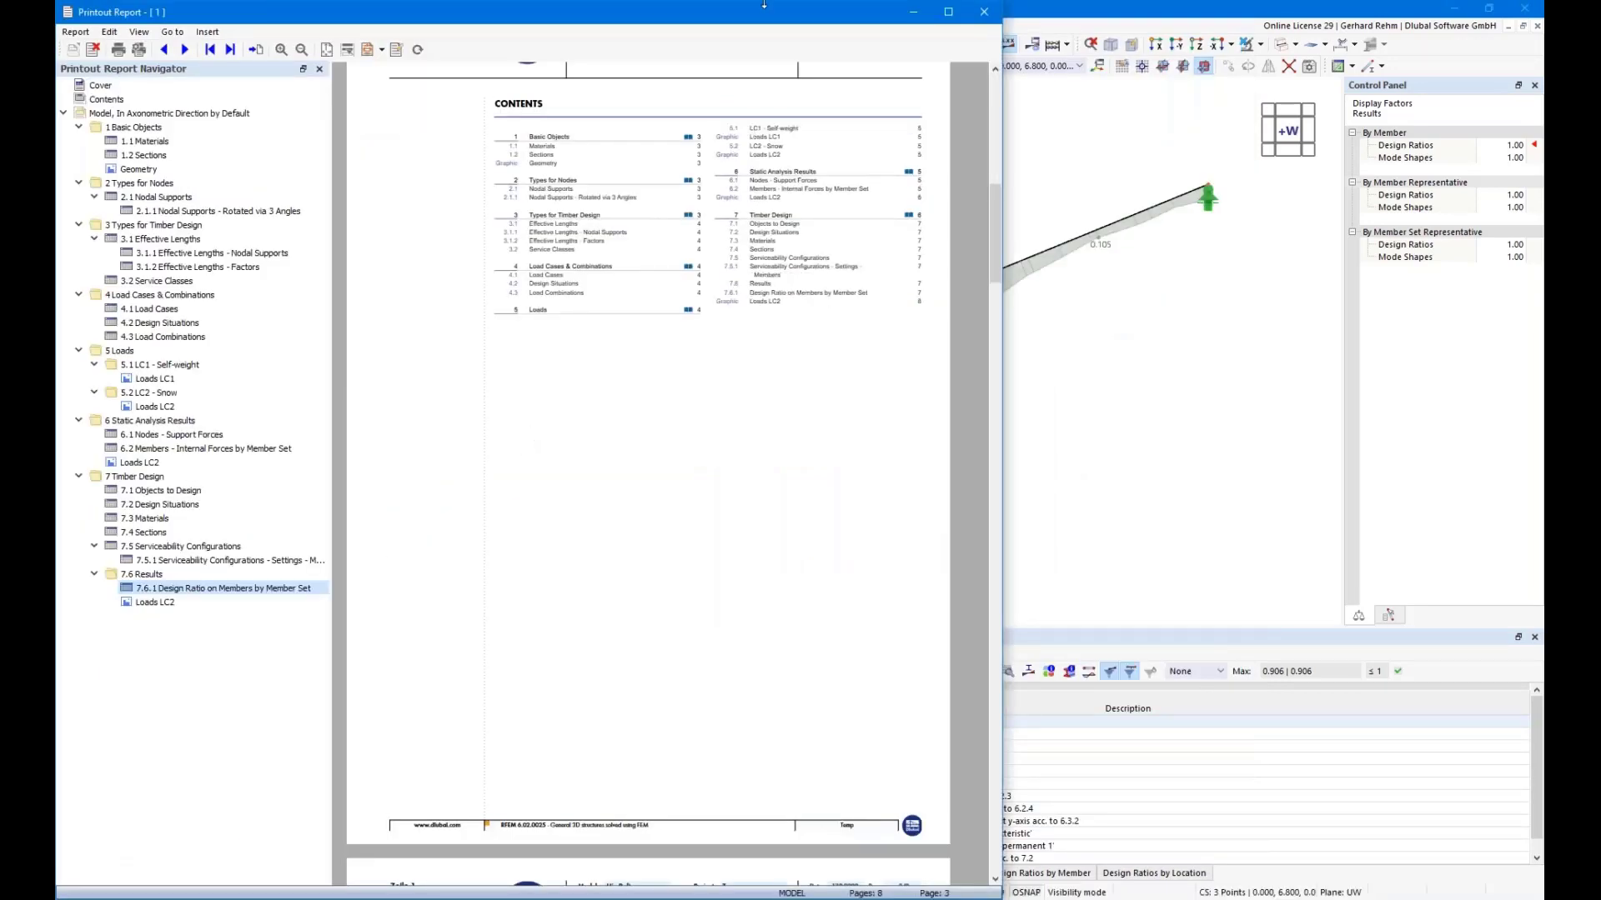
# Examine the load, internal force and design ratio graphics and the remaining pages of the maximized report, and check its report item selection.
pyautogui.click(948, 11)
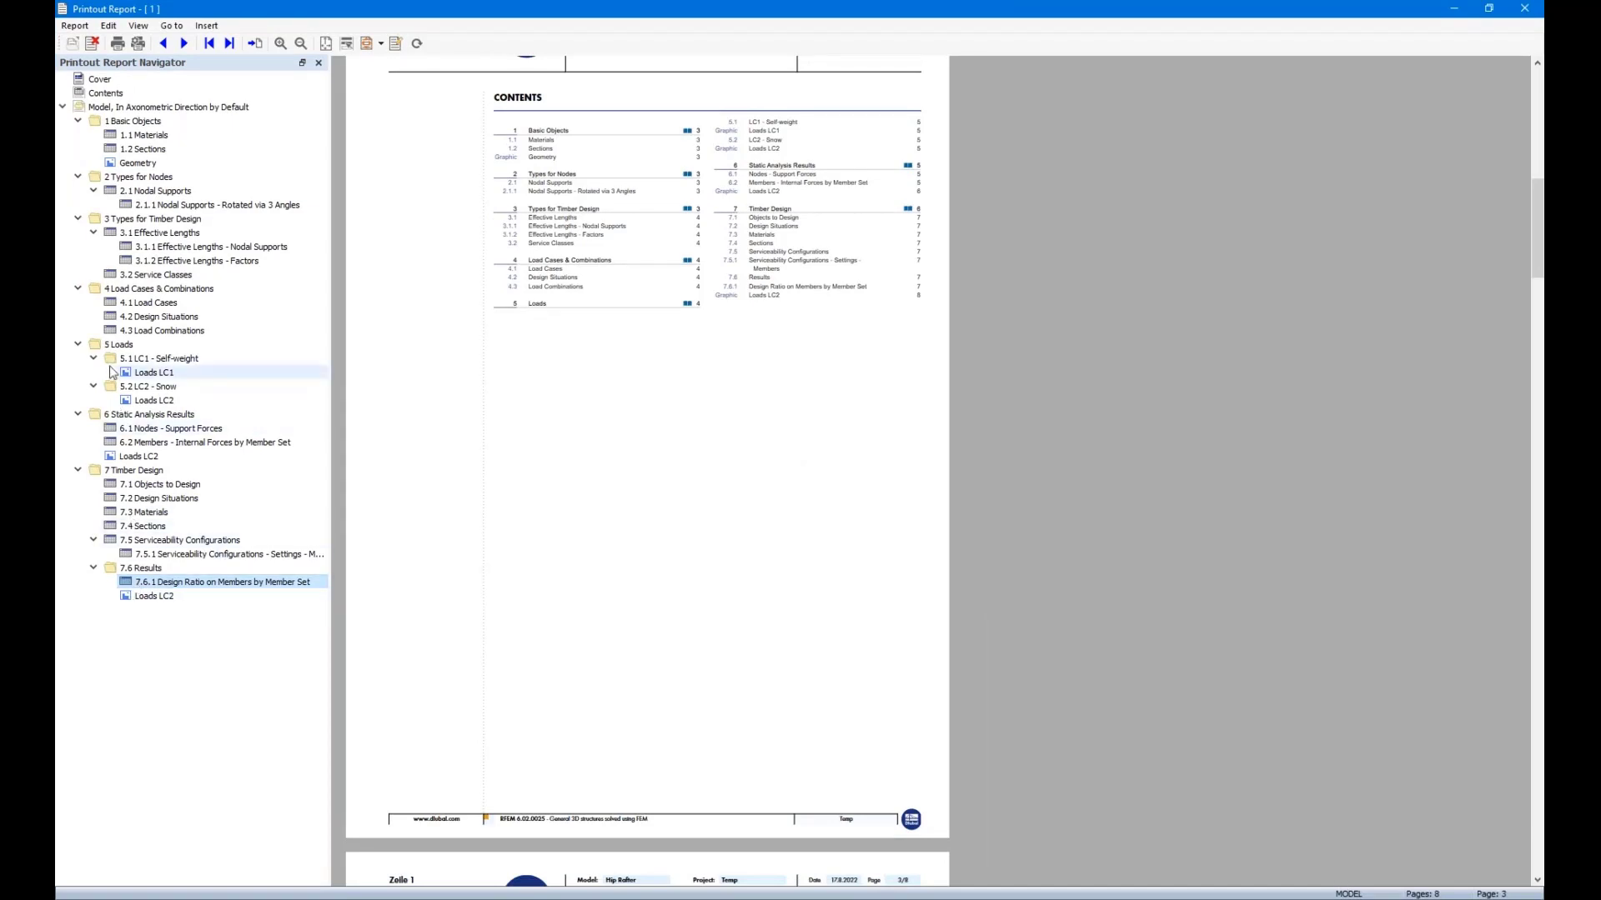
pyautogui.click(142, 375)
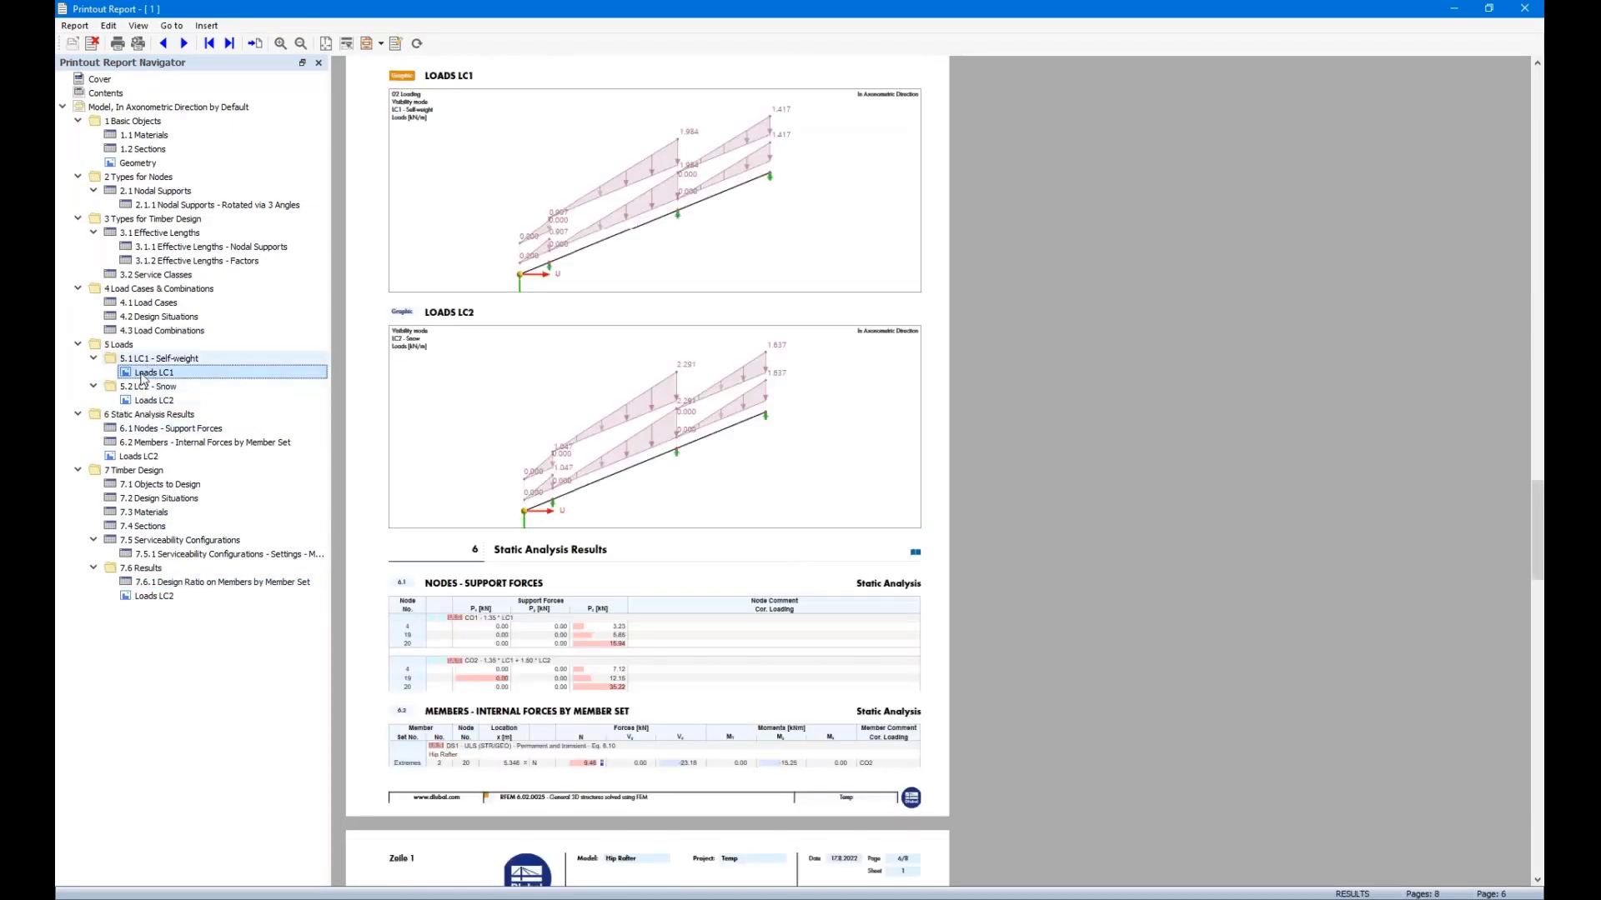
pyautogui.click(139, 457)
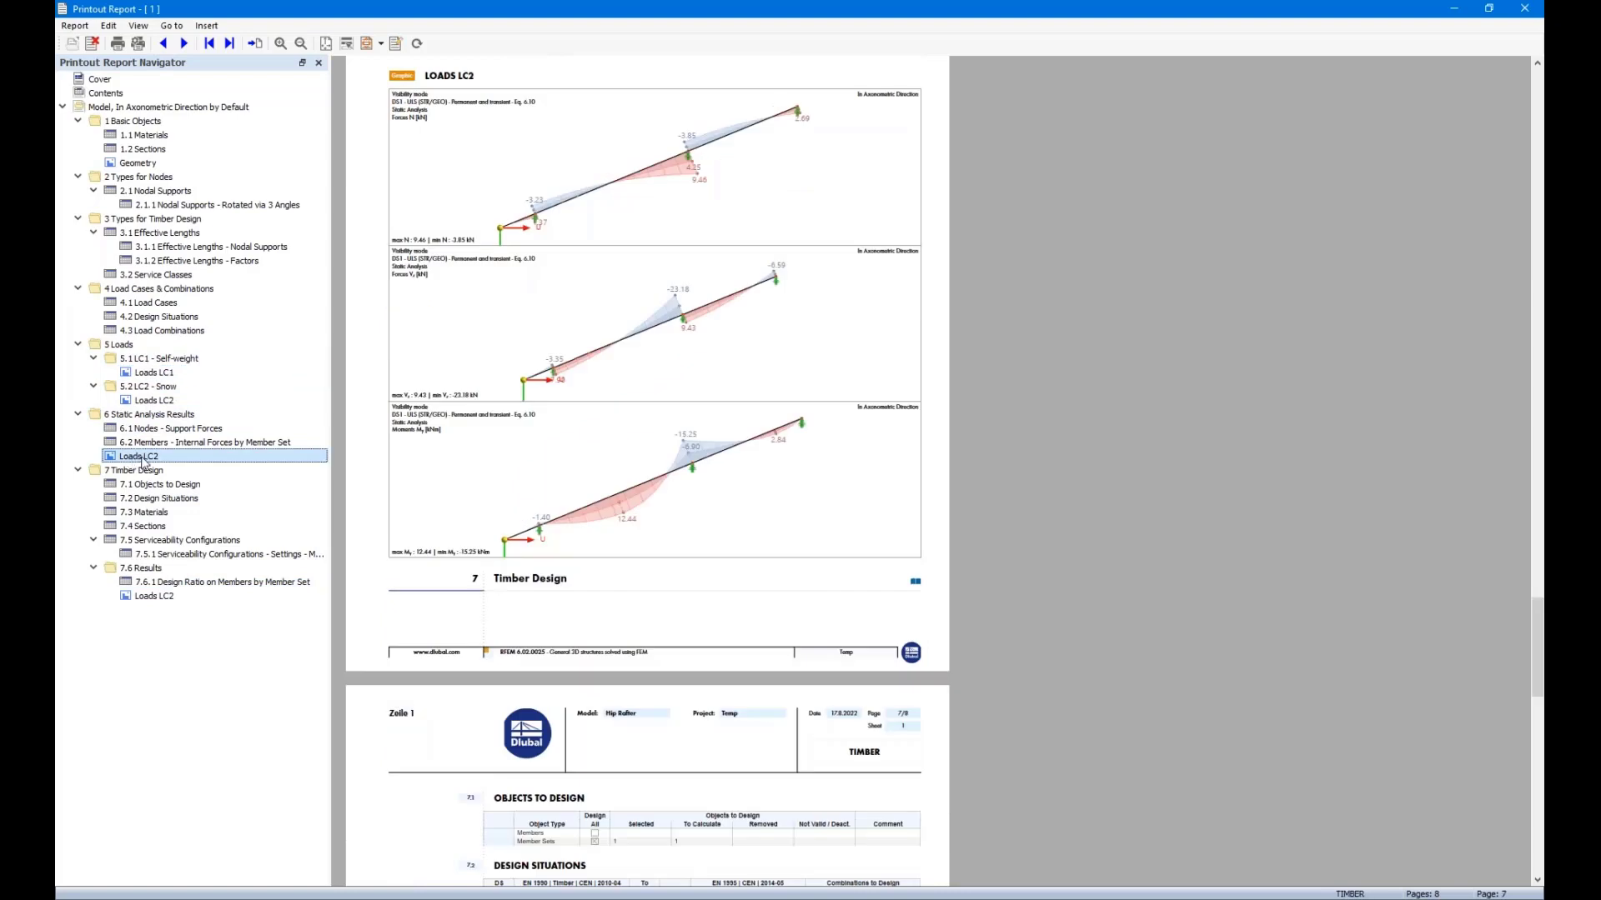
pyautogui.click(155, 598)
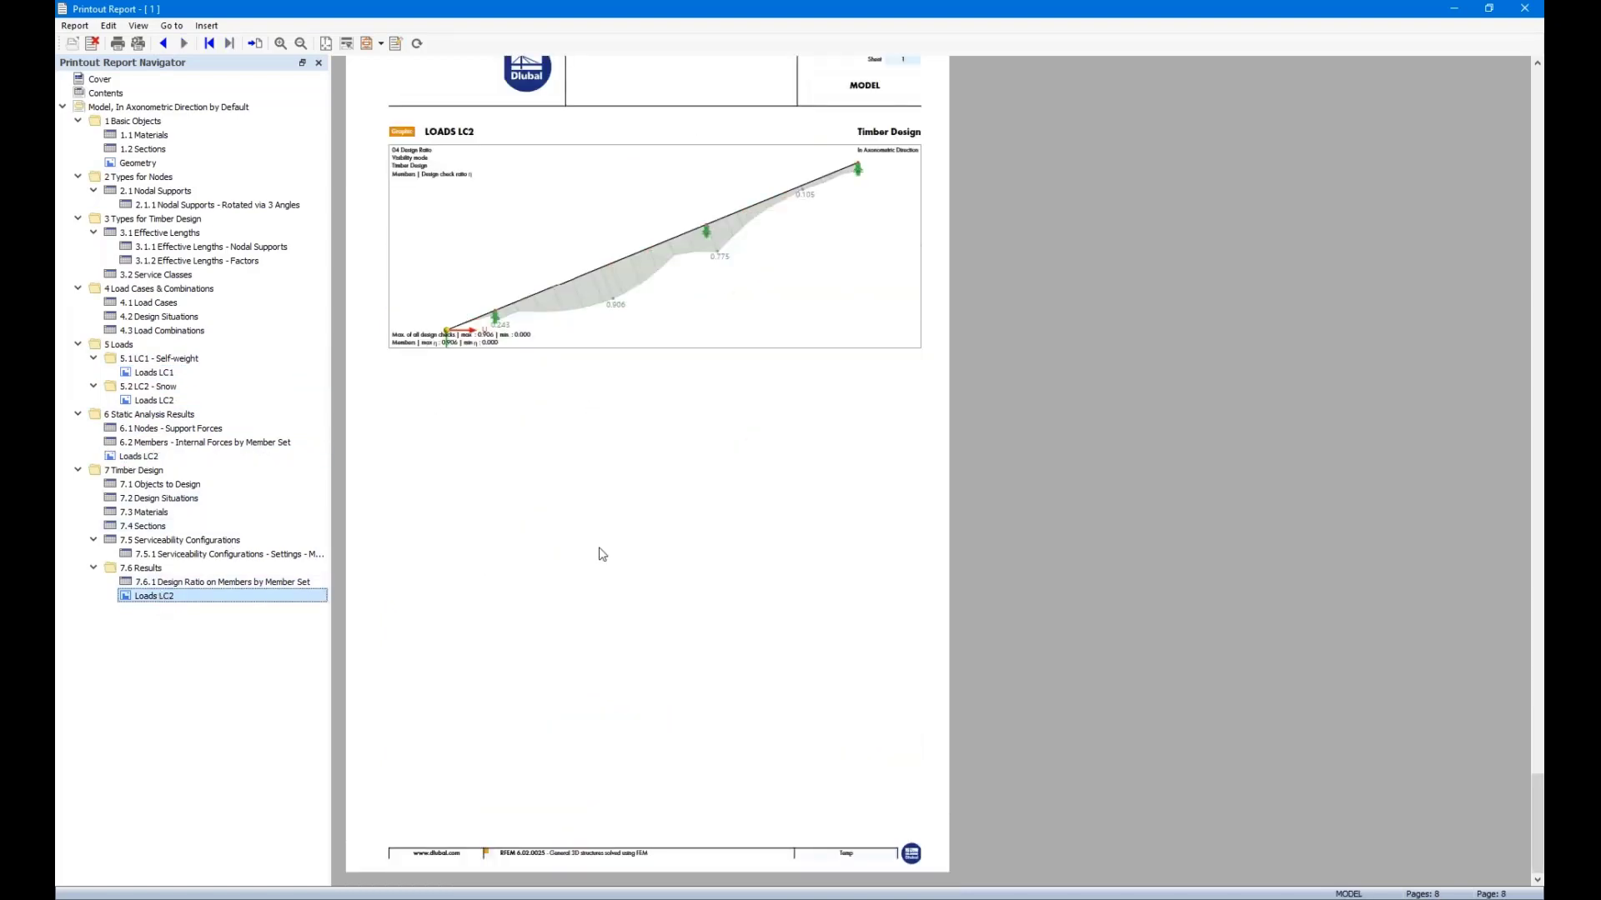
pyautogui.scroll(3, 602, 554)
pyautogui.scroll(-3, 602, 554)
pyautogui.scroll(10, 870, 587)
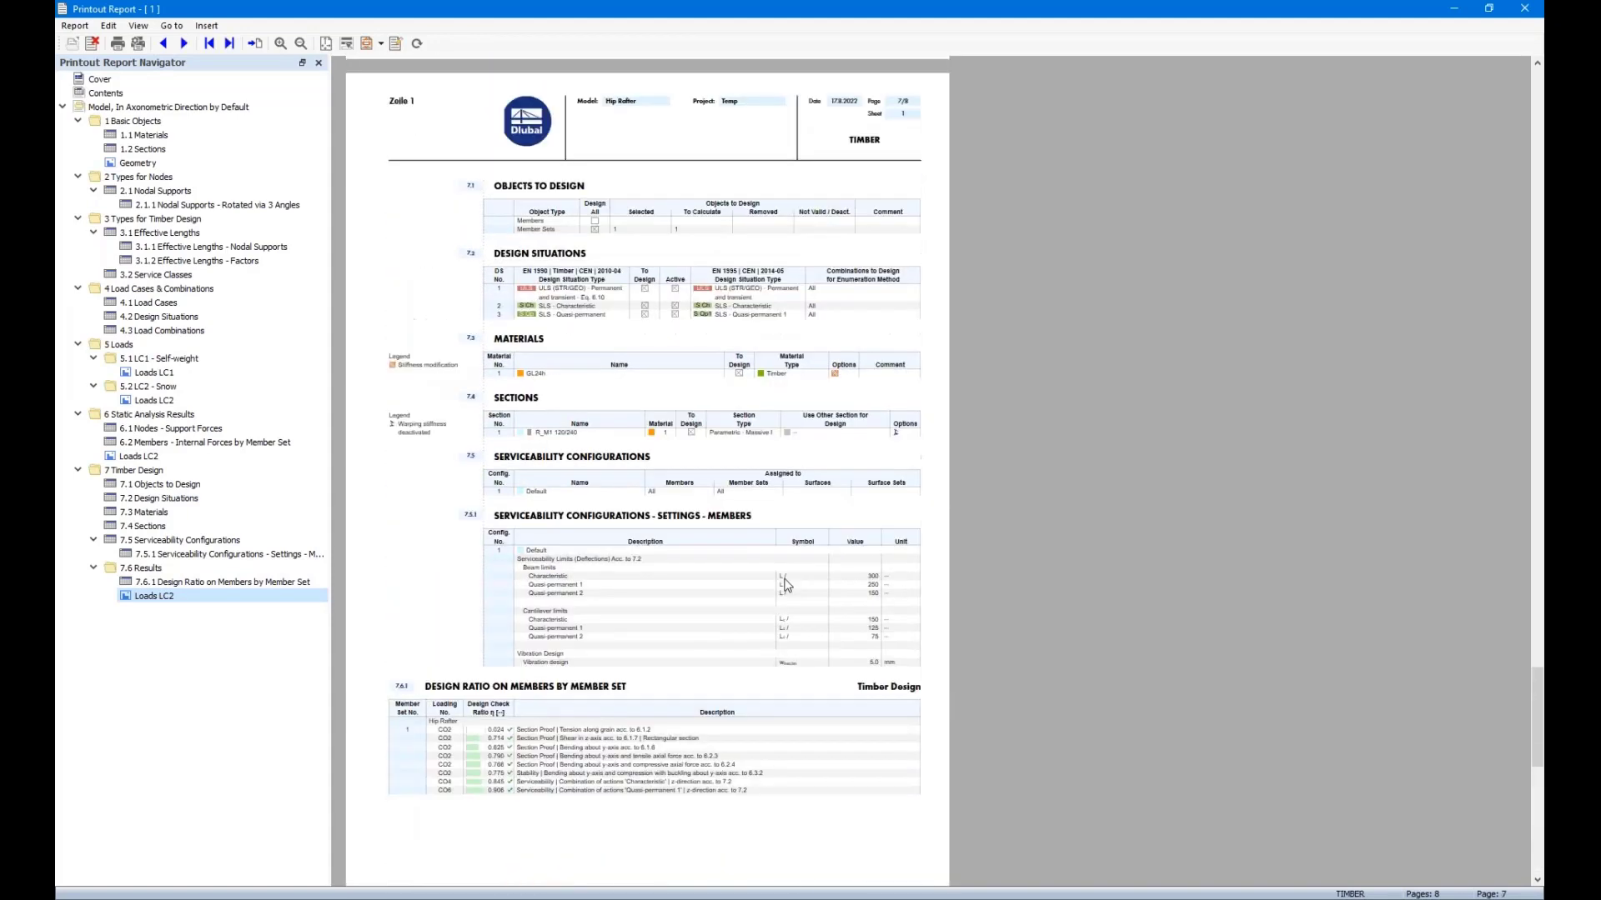
pyautogui.scroll(15, 785, 584)
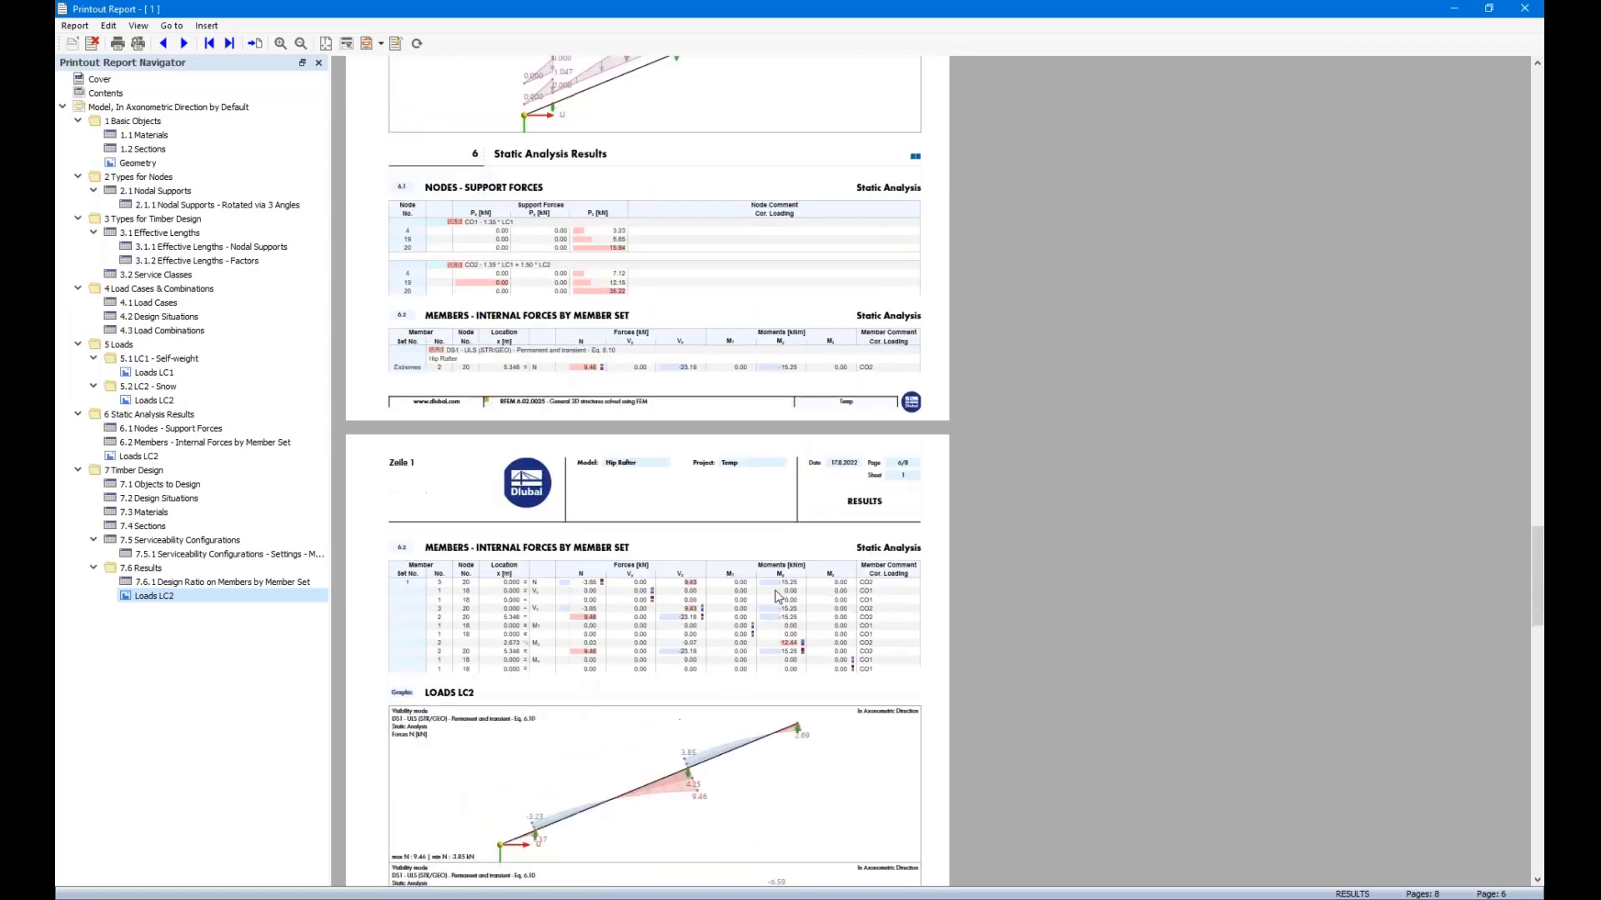
pyautogui.scroll(10, 775, 595)
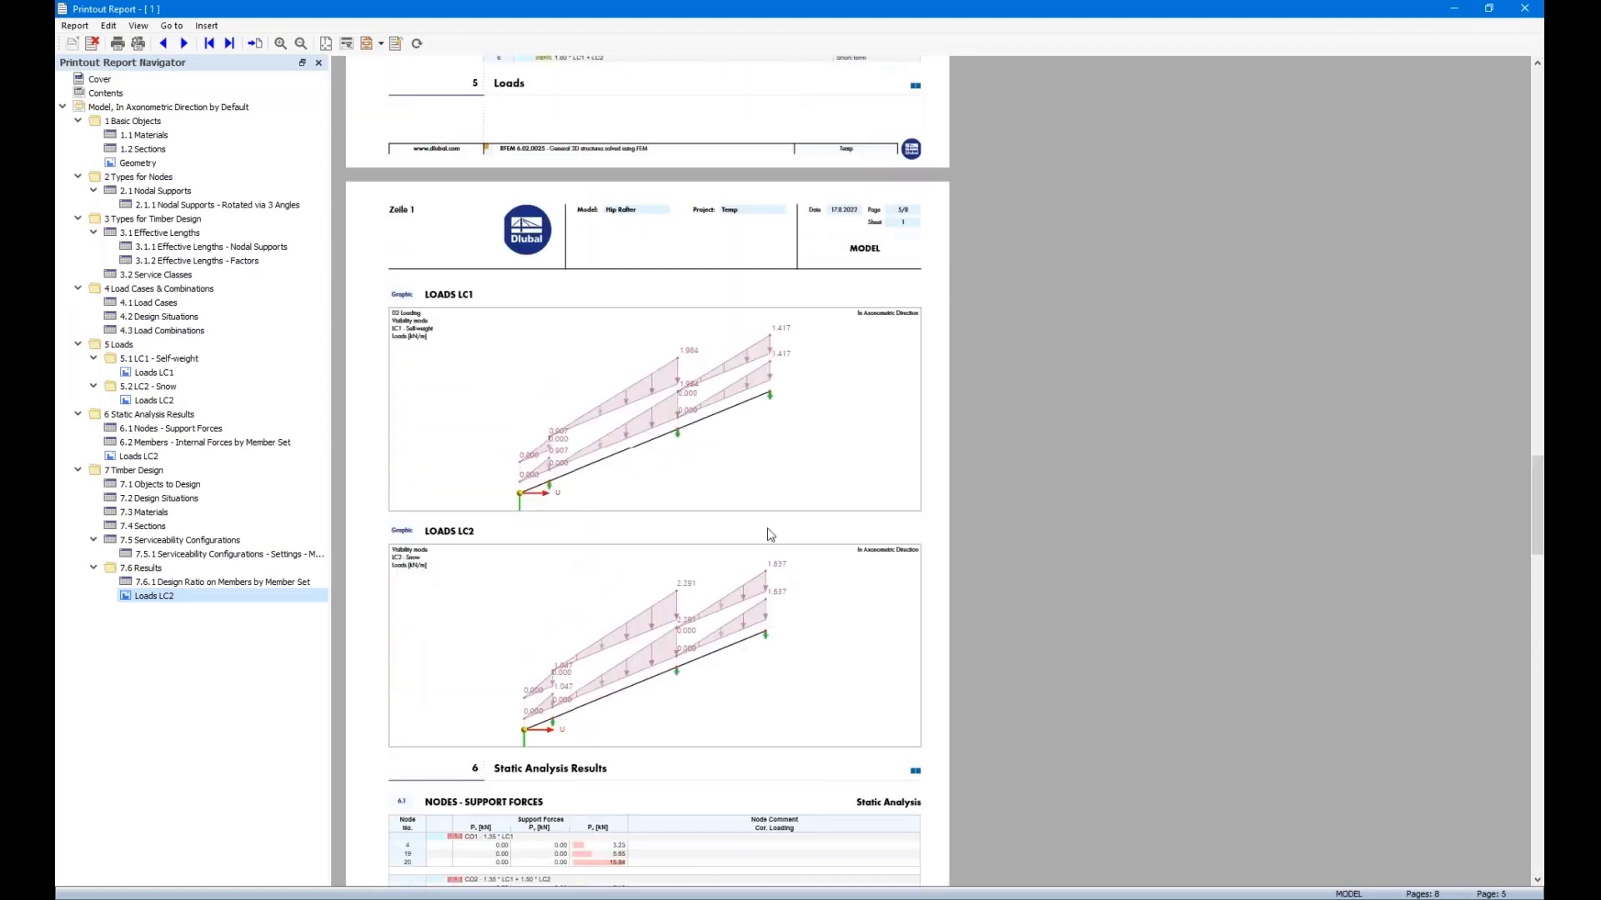
pyautogui.scroll(10, 767, 534)
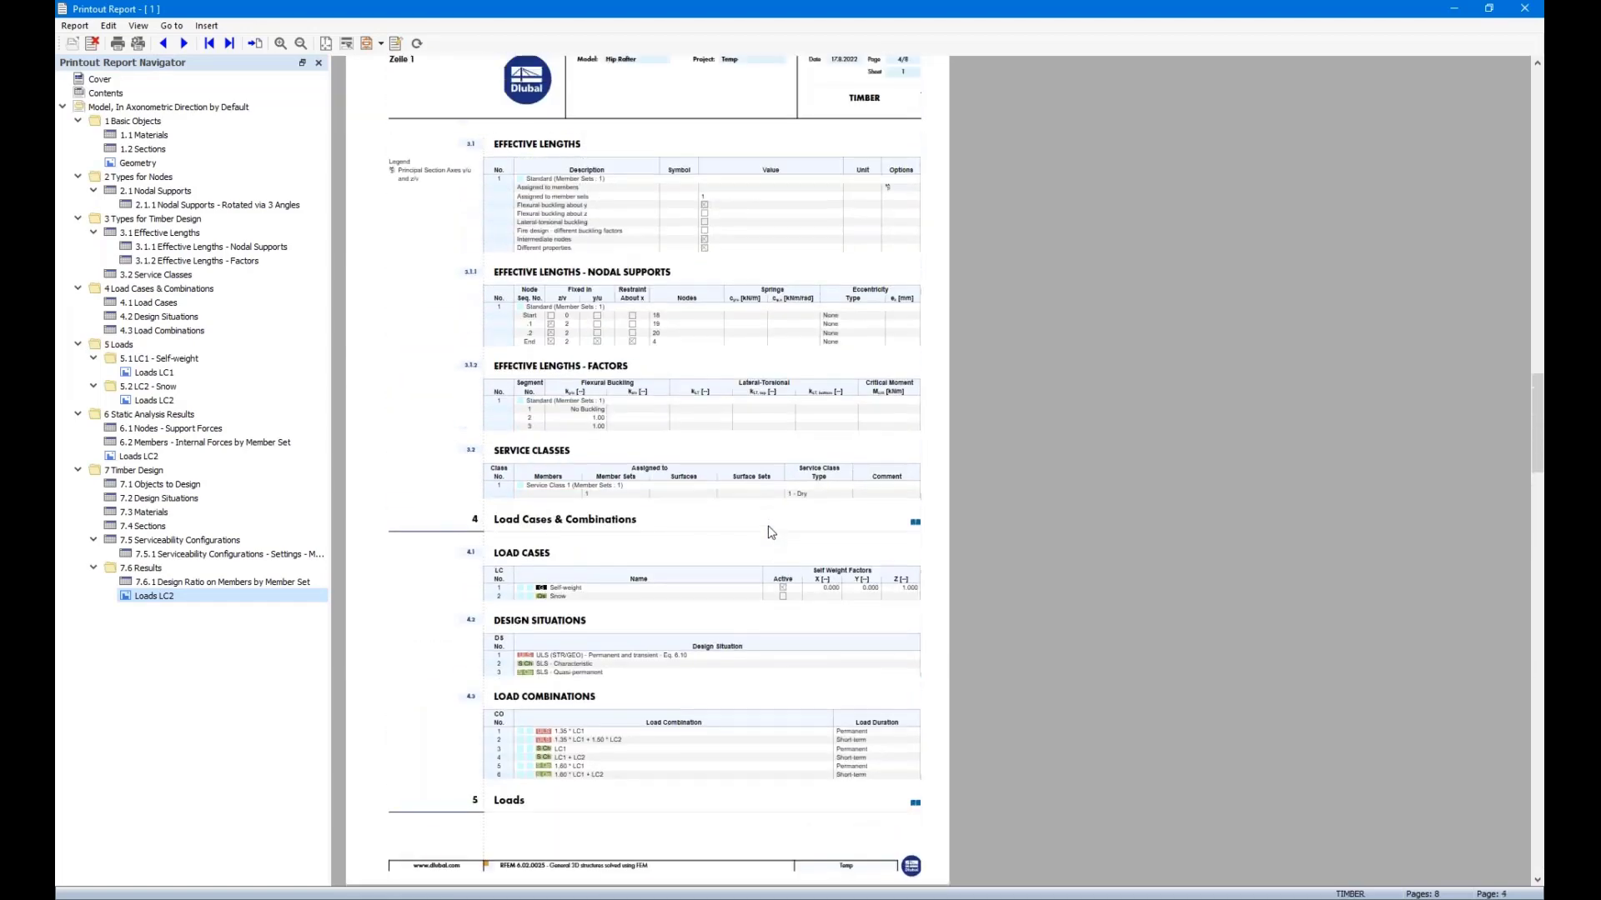
pyautogui.scroll(10, 771, 534)
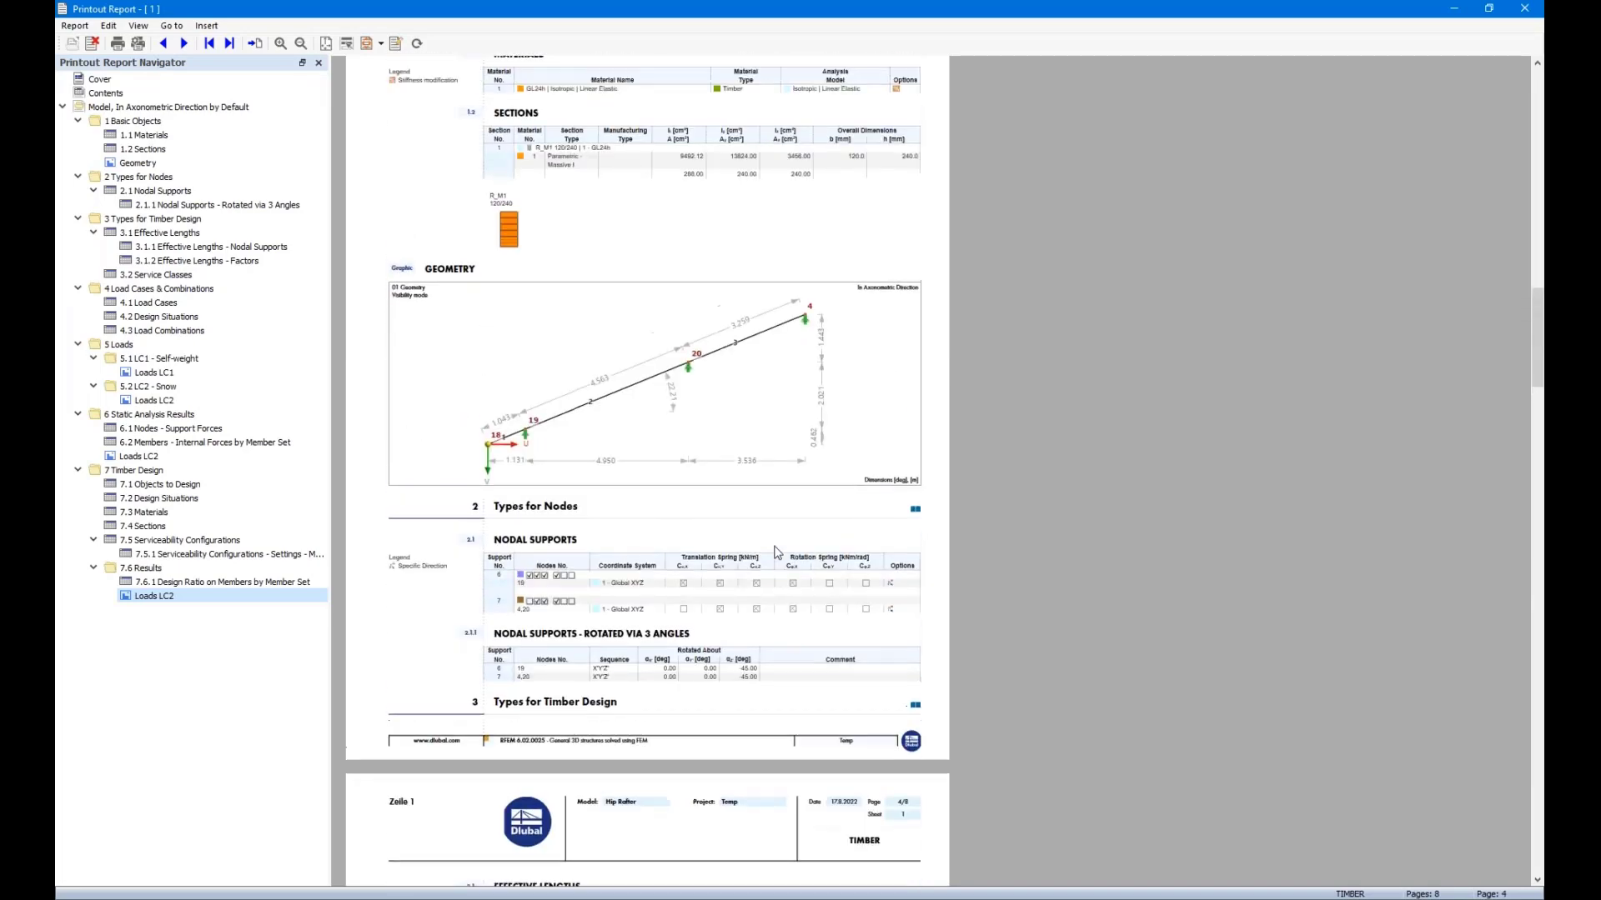
pyautogui.scroll(20, 775, 551)
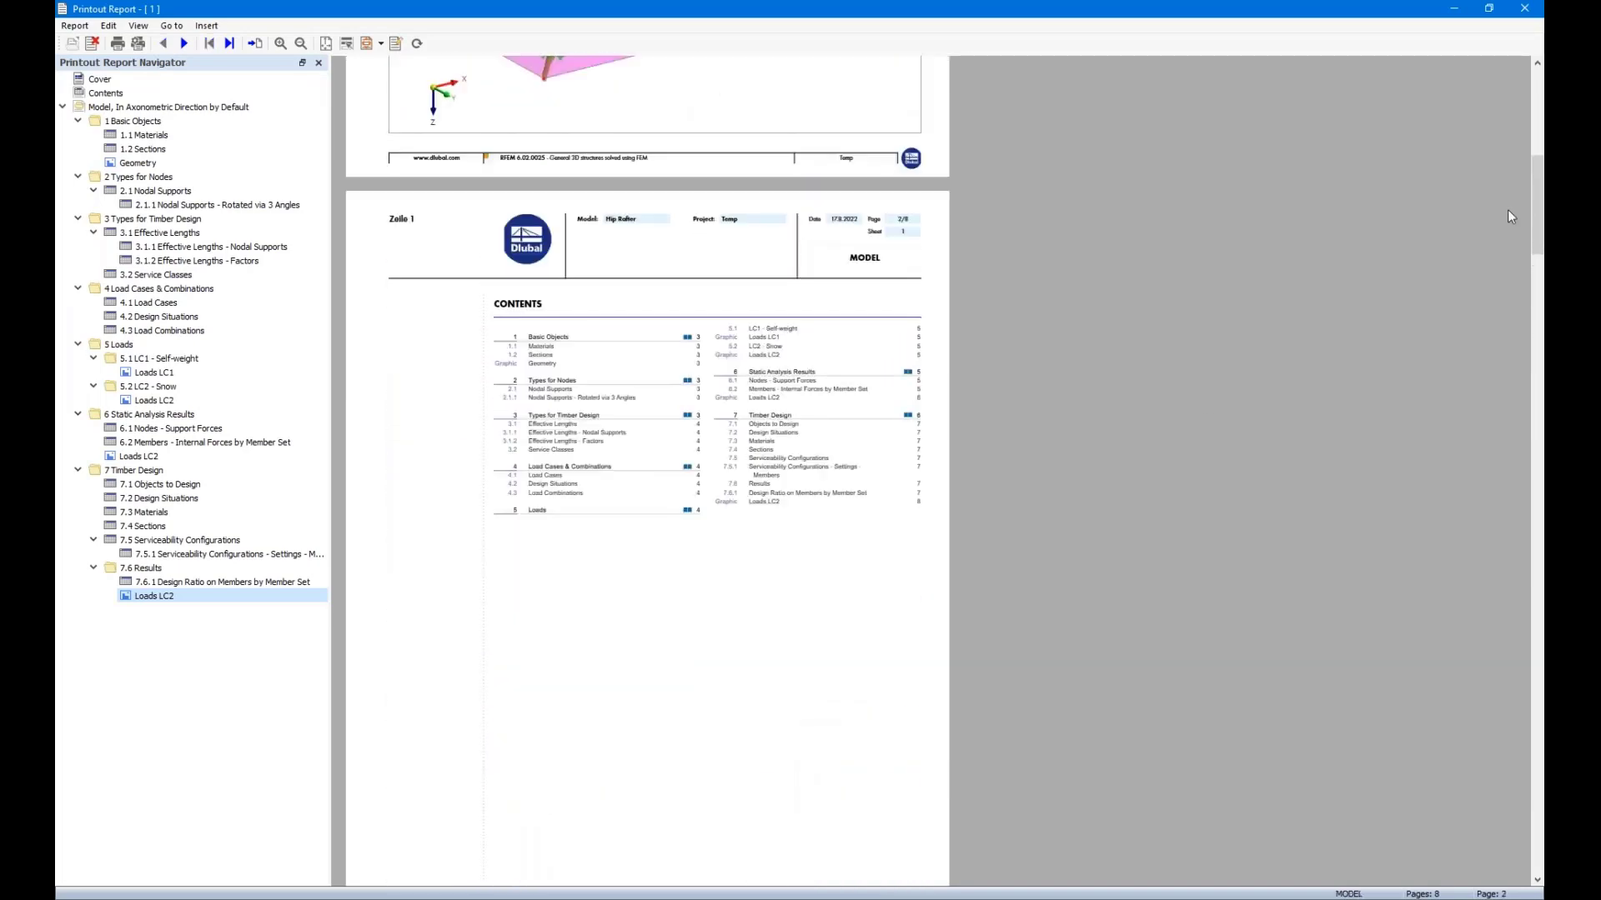
pyautogui.moveTo(1538, 261); pyautogui.dragTo(1538, 606)
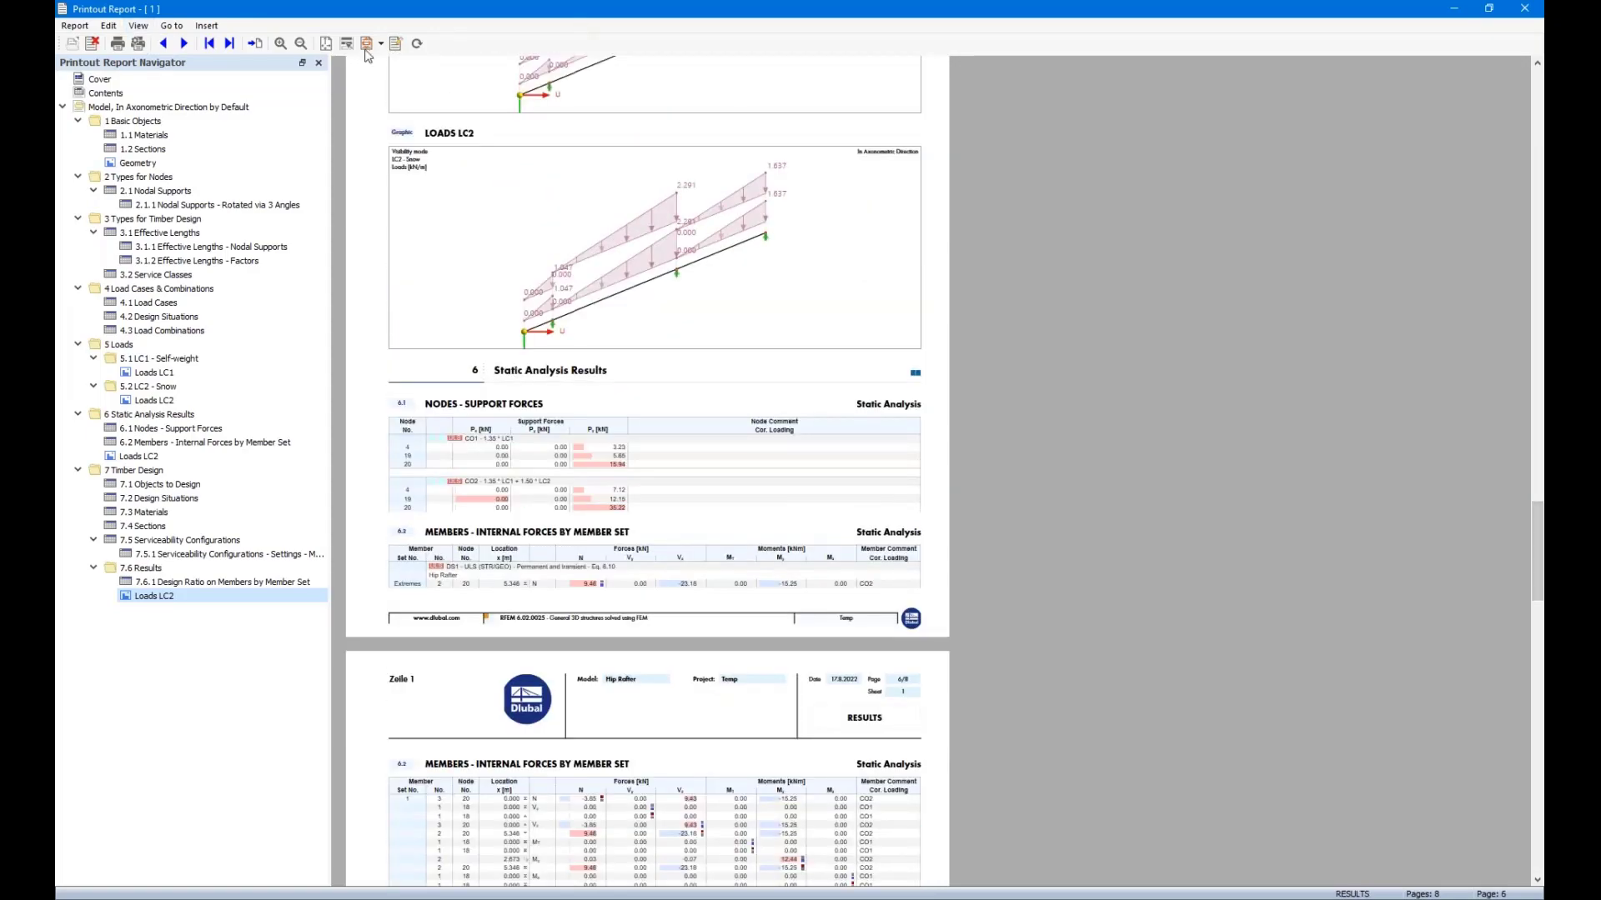
pyautogui.click(396, 44)
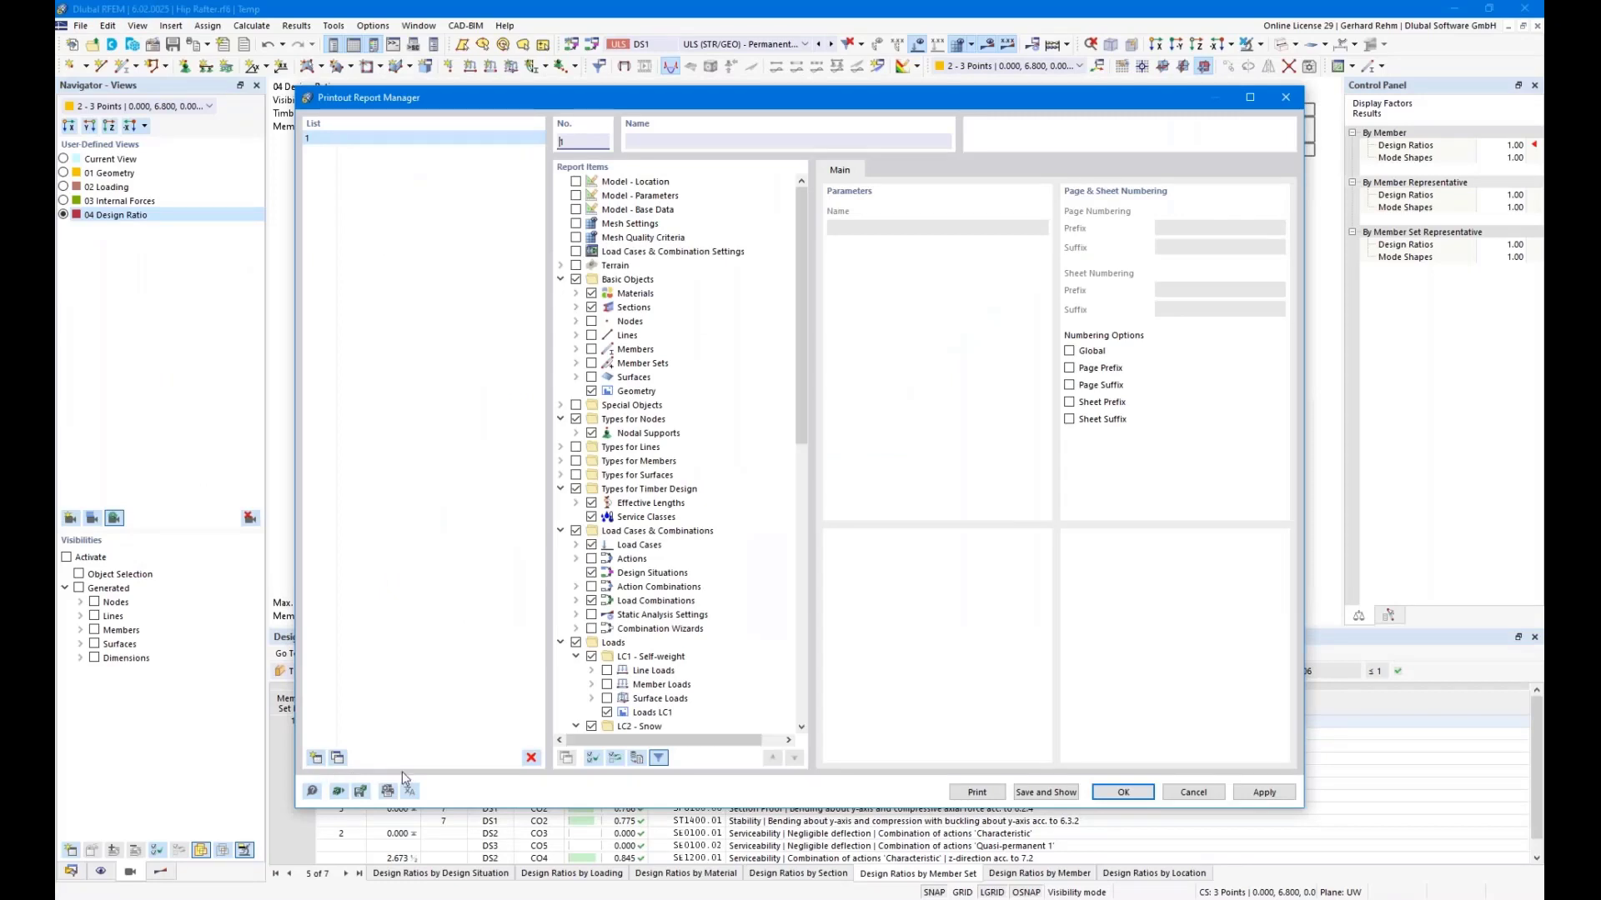
pyautogui.click(1193, 792)
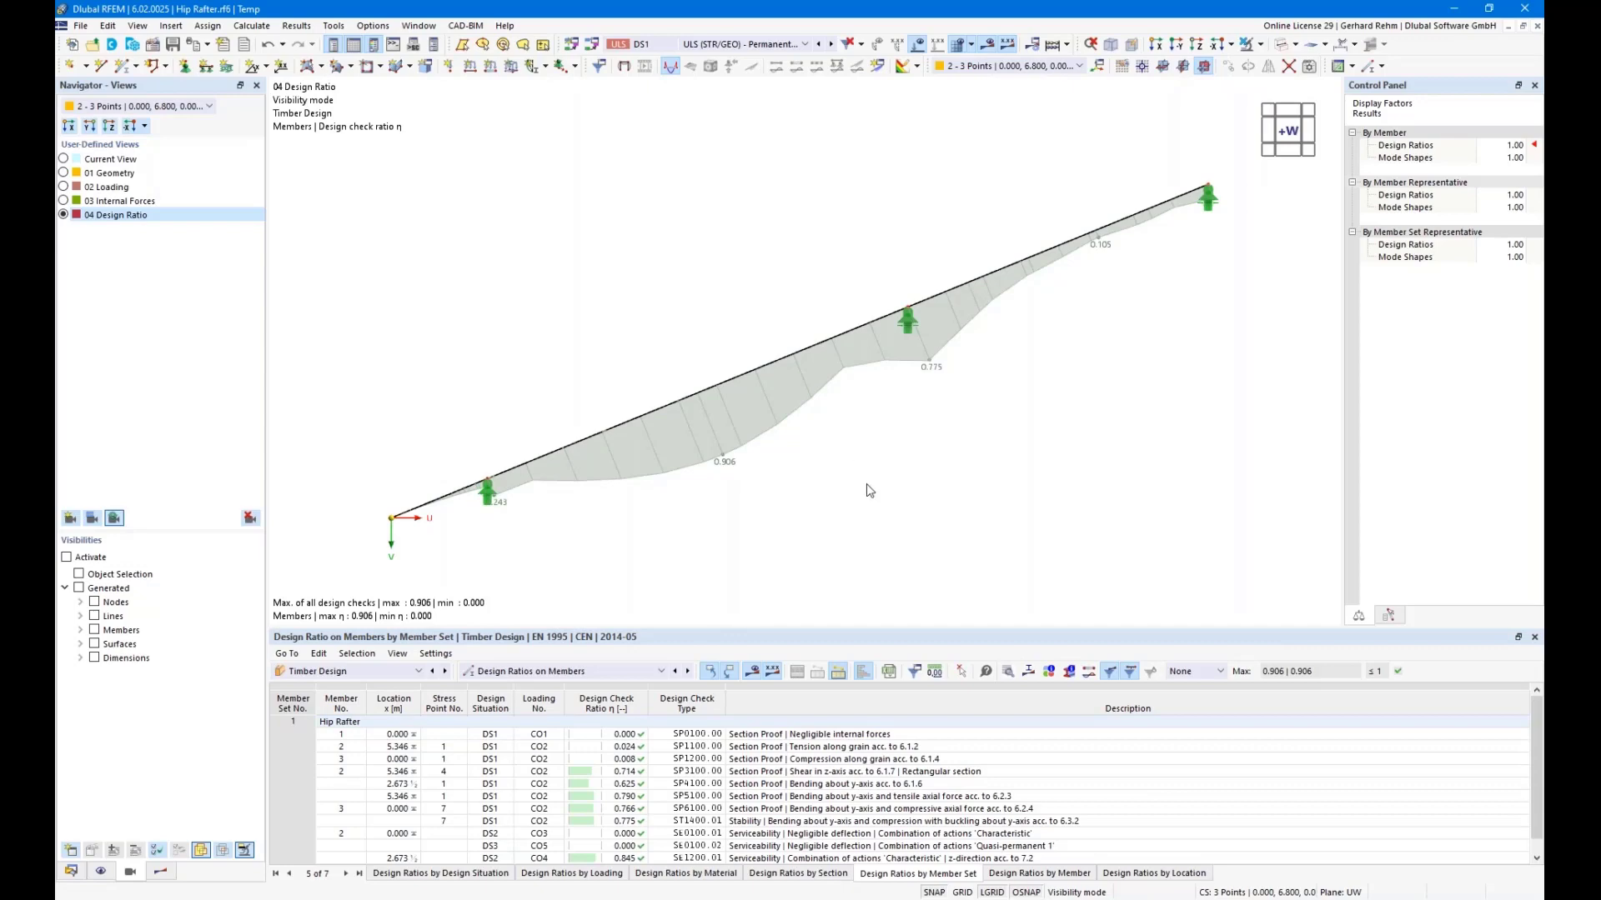
pyautogui.hotkey('alt', 'Tab')
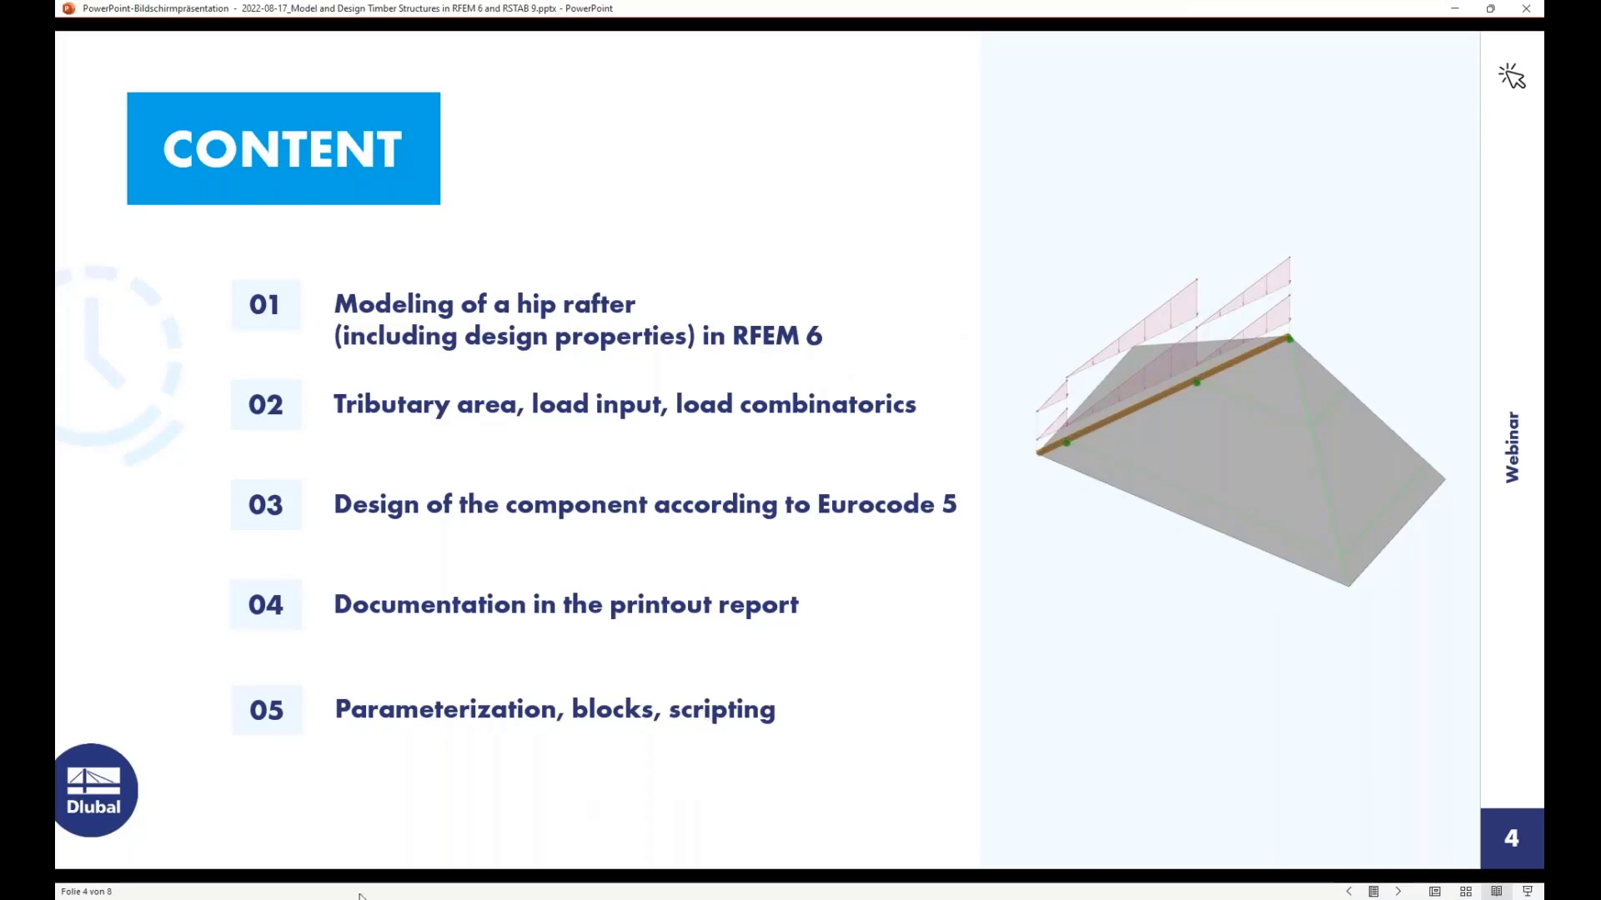
pyautogui.hotkey('alt', 'Tab')
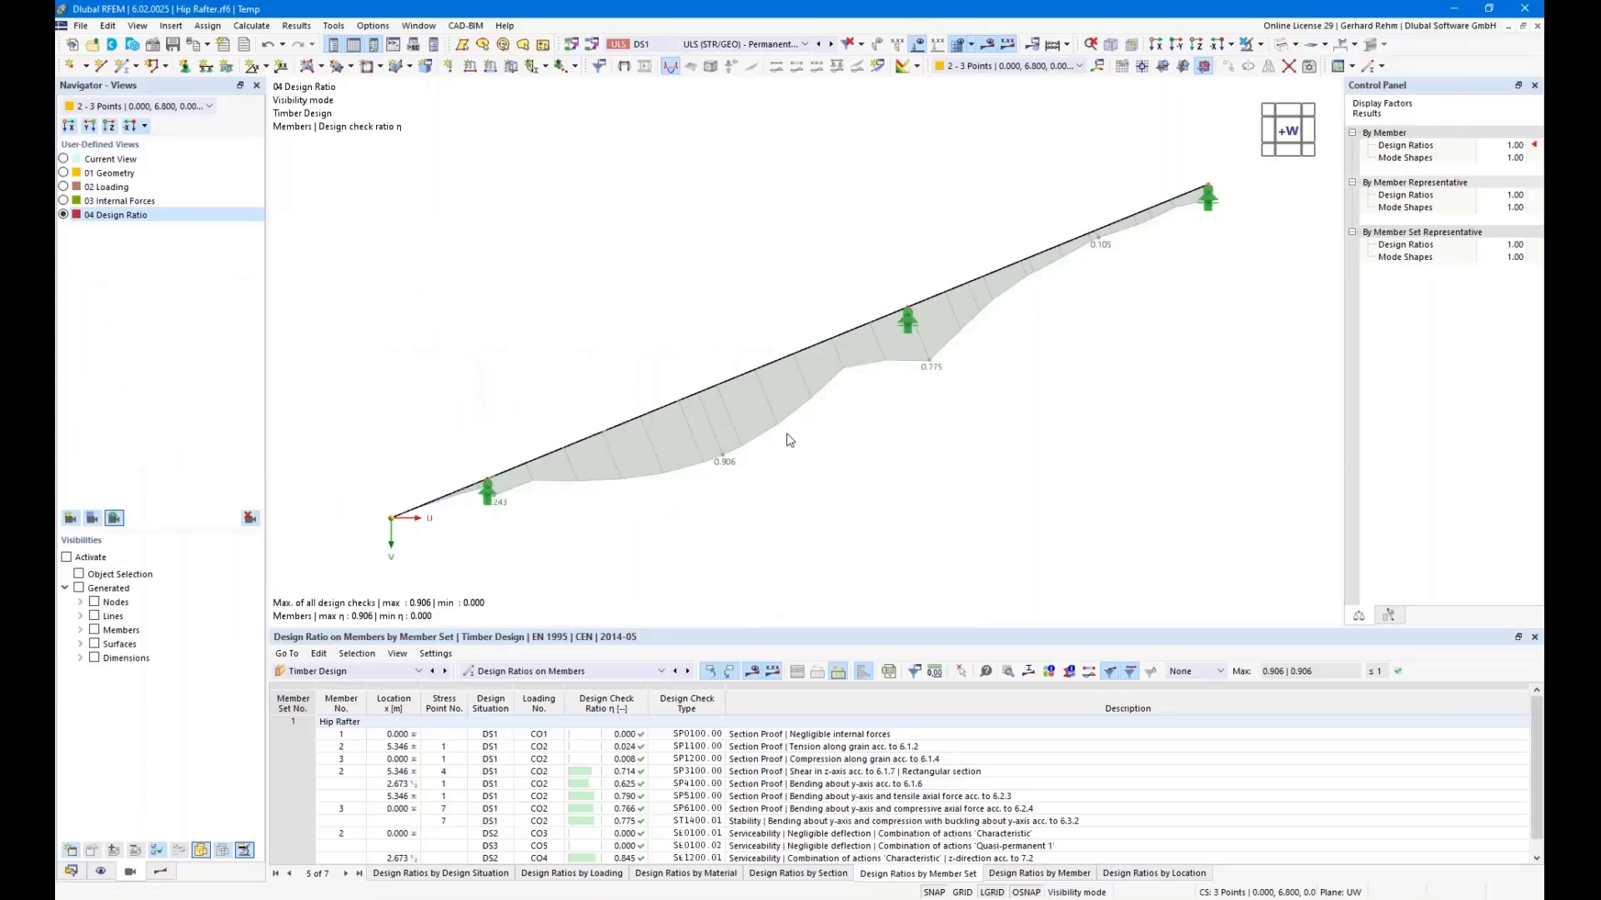
pyautogui.click(955, 286)
pyautogui.click(435, 500)
pyautogui.click(510, 481)
pyautogui.scroll(-2, 652, 498)
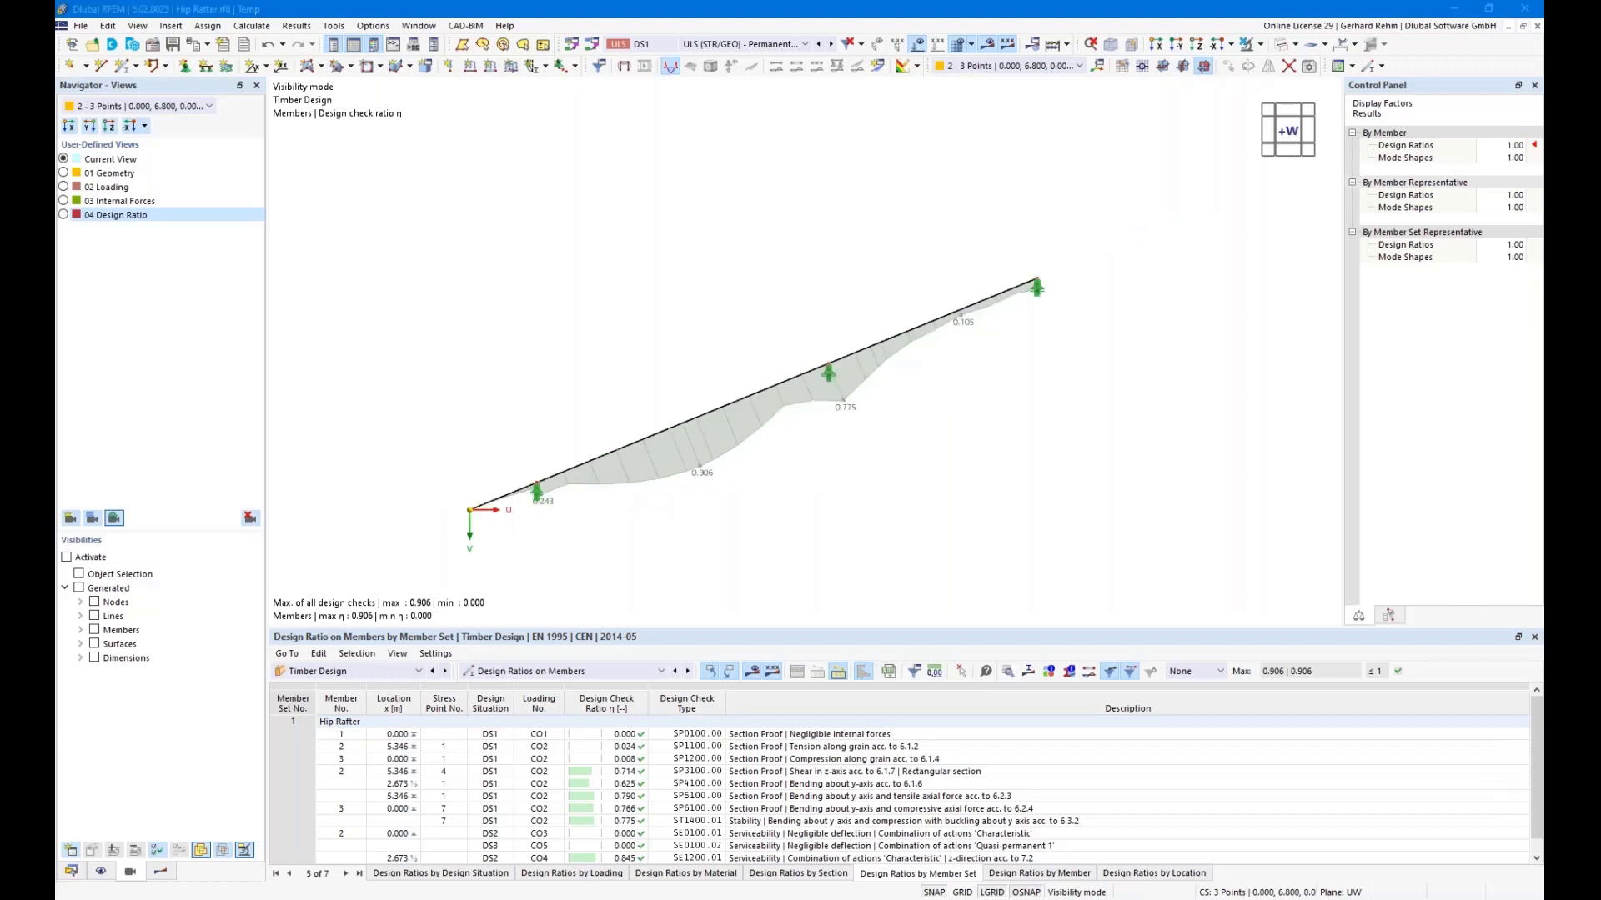
# Bring the window with the Parameters.rf6 model onto this screen, maximize it and tilt the hip roof to a steeper view.
pyautogui.moveTo(1543, 50); pyautogui.dragTo(798, 100)
pyautogui.doubleClick(798, 100)
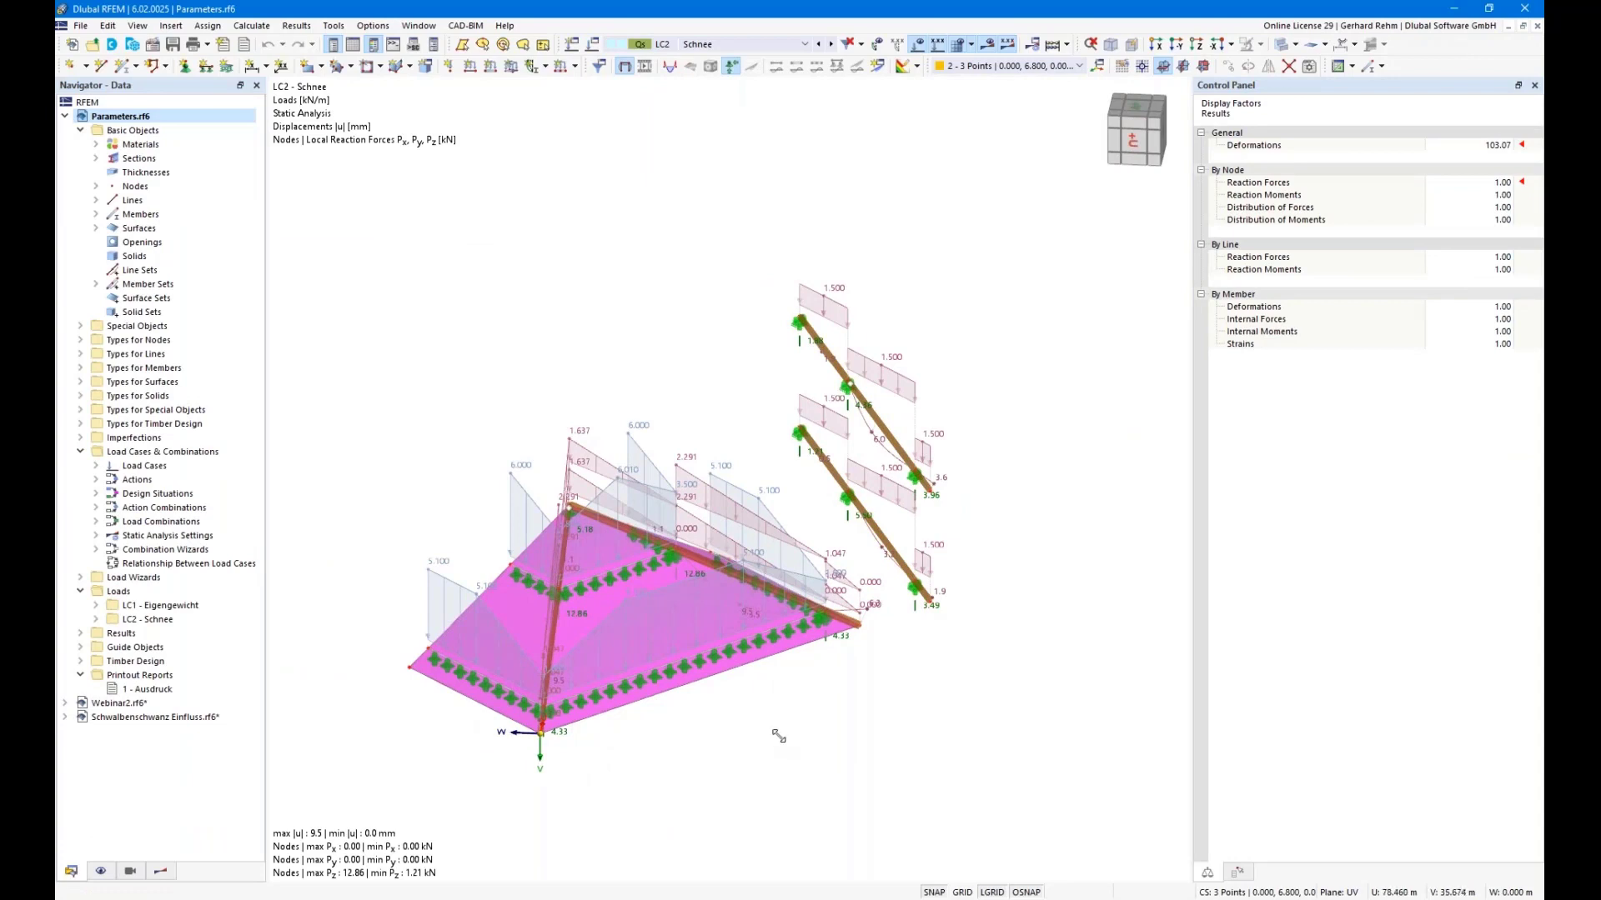
pyautogui.moveTo(371, 594); pyautogui.dragTo(421, 457, button='middle')
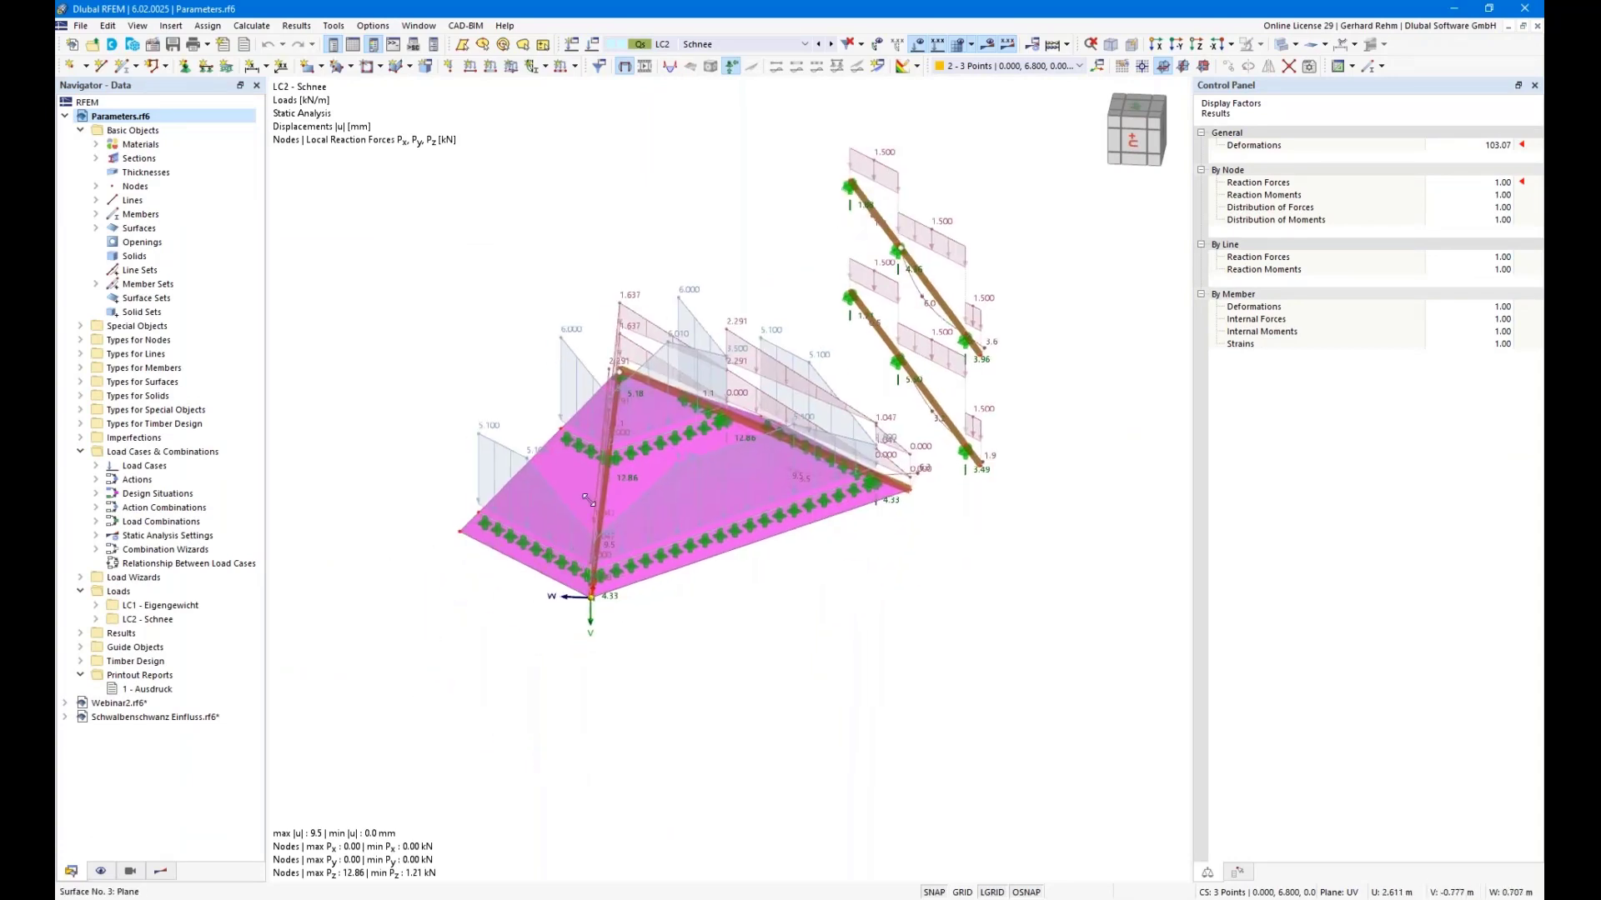
pyautogui.moveTo(781, 651); pyautogui.dragTo(652, 378, button='right')
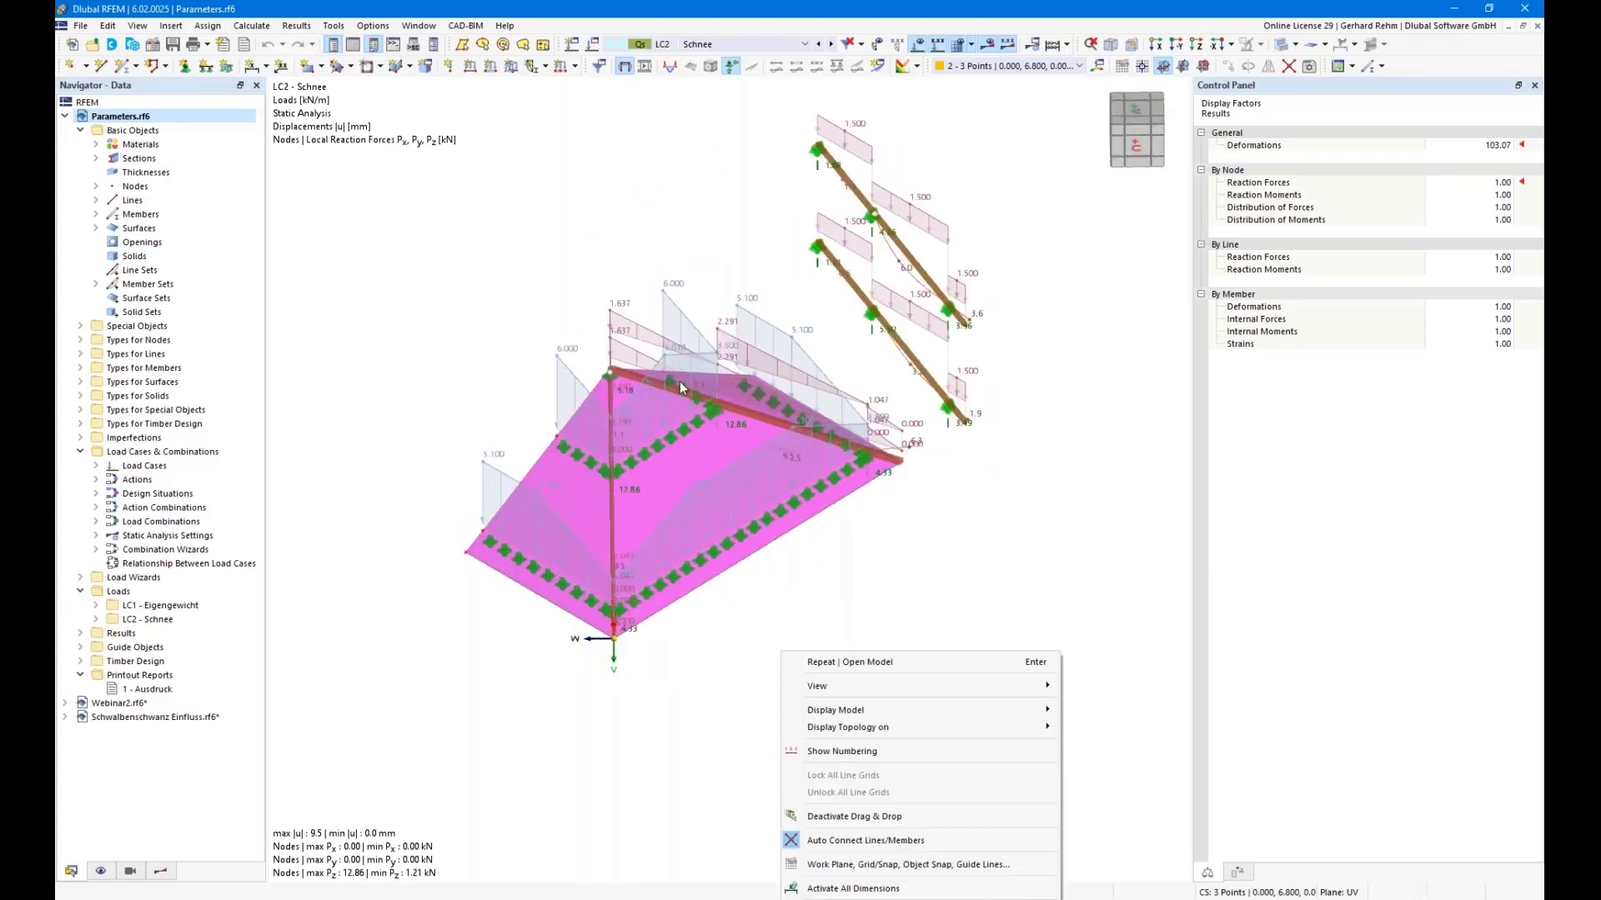
pyautogui.click(651, 230)
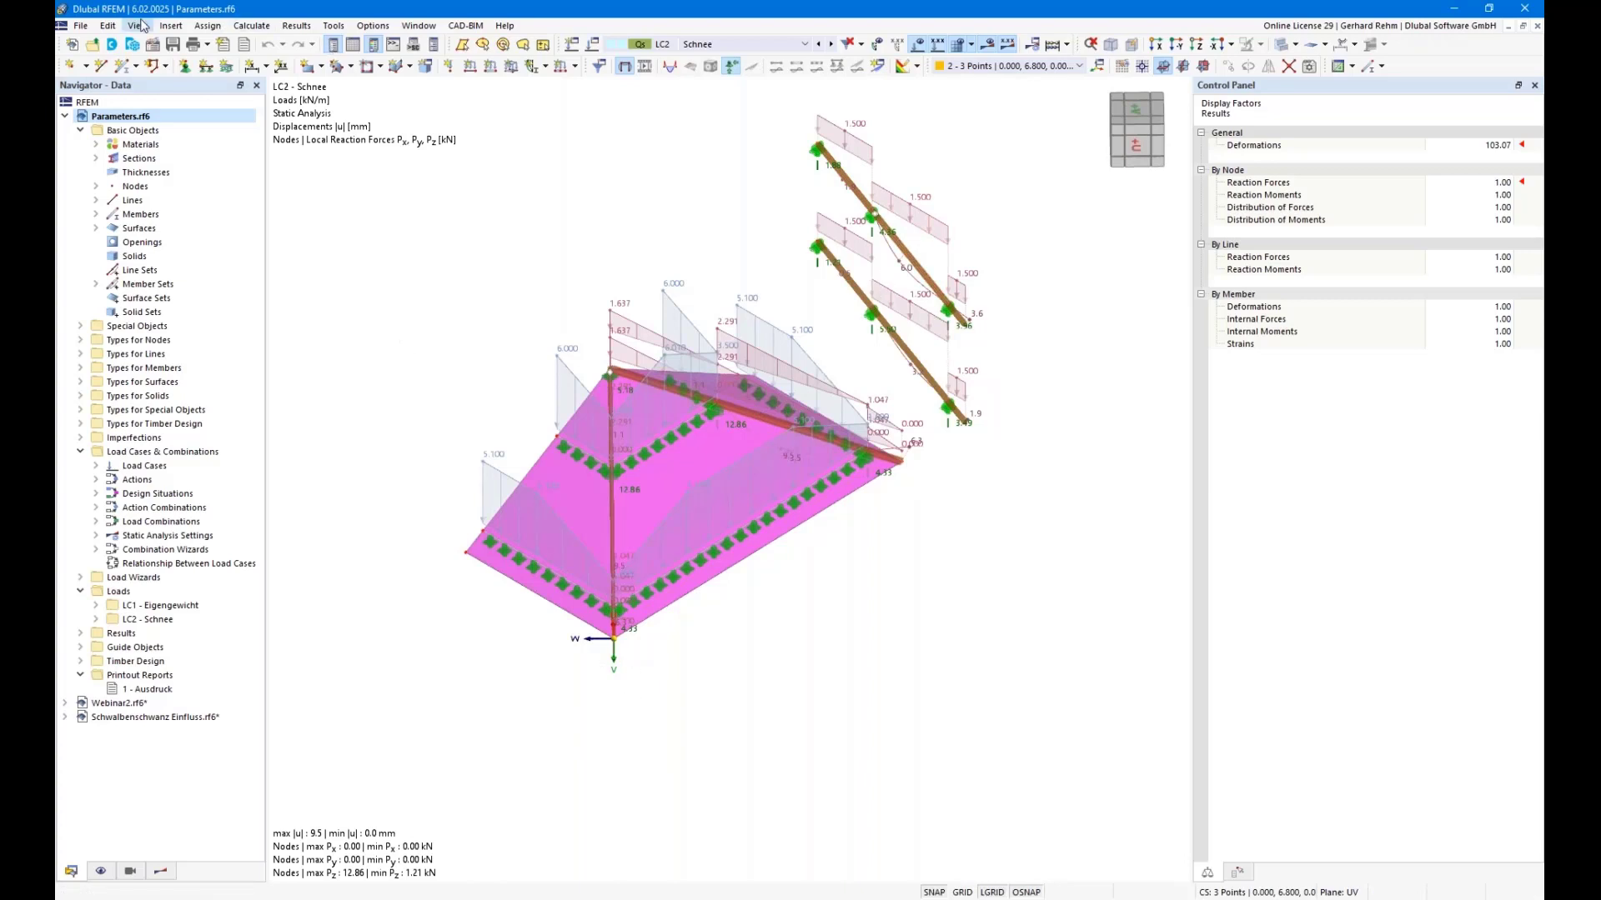
# Review the list of global parameters defined for the Parameters.rf6 model.
pyautogui.click(107, 25)
pyautogui.click(126, 673)
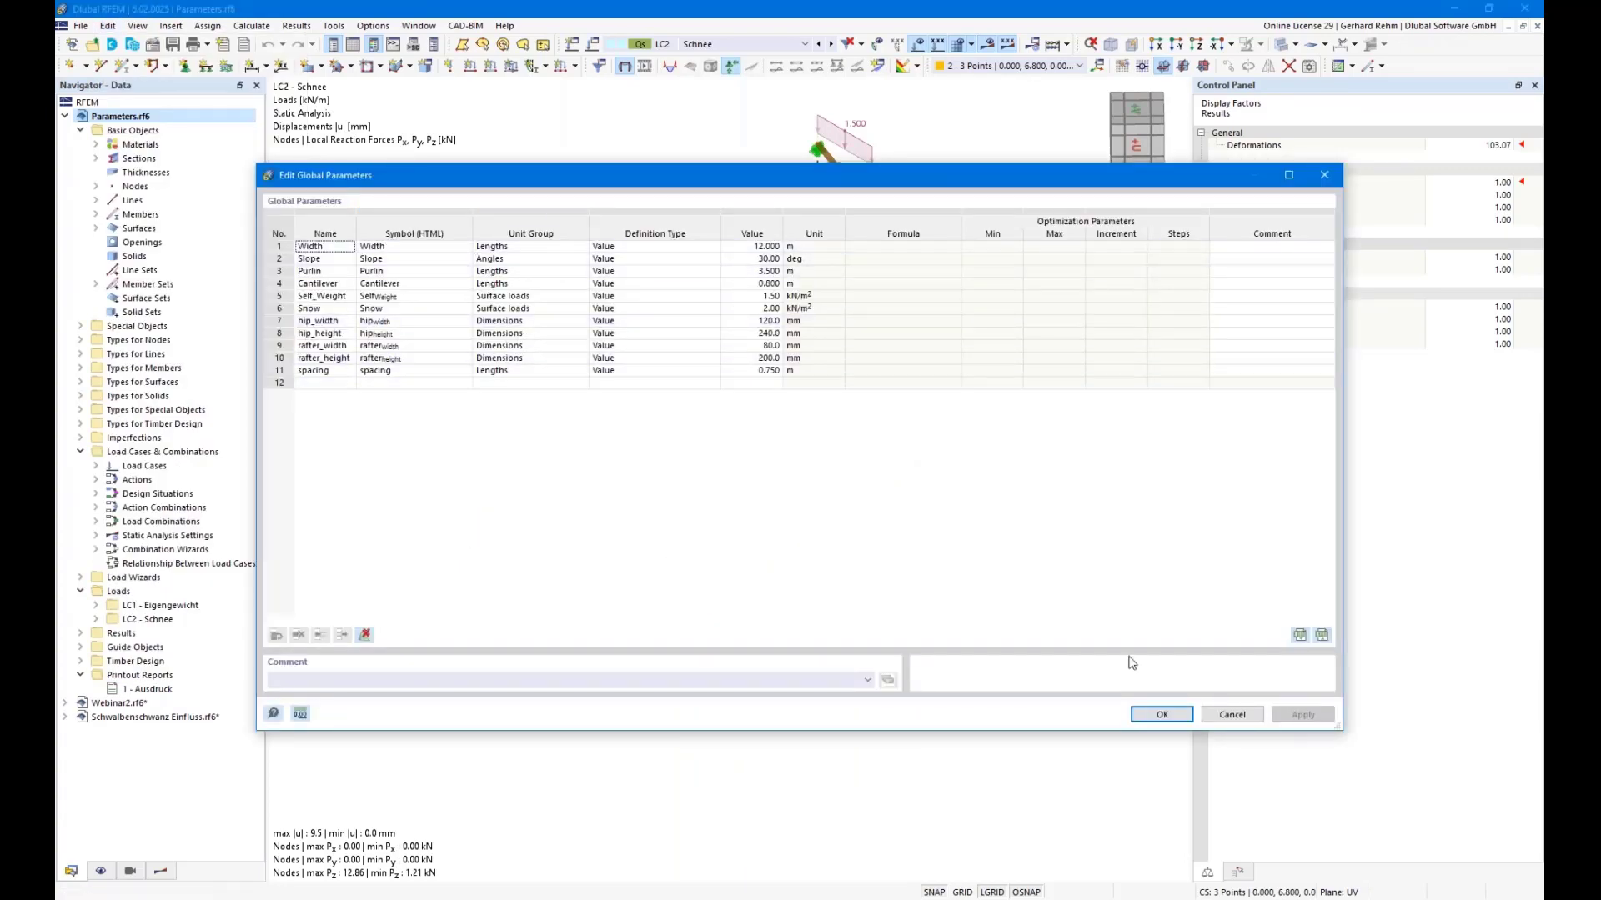
pyautogui.click(1231, 715)
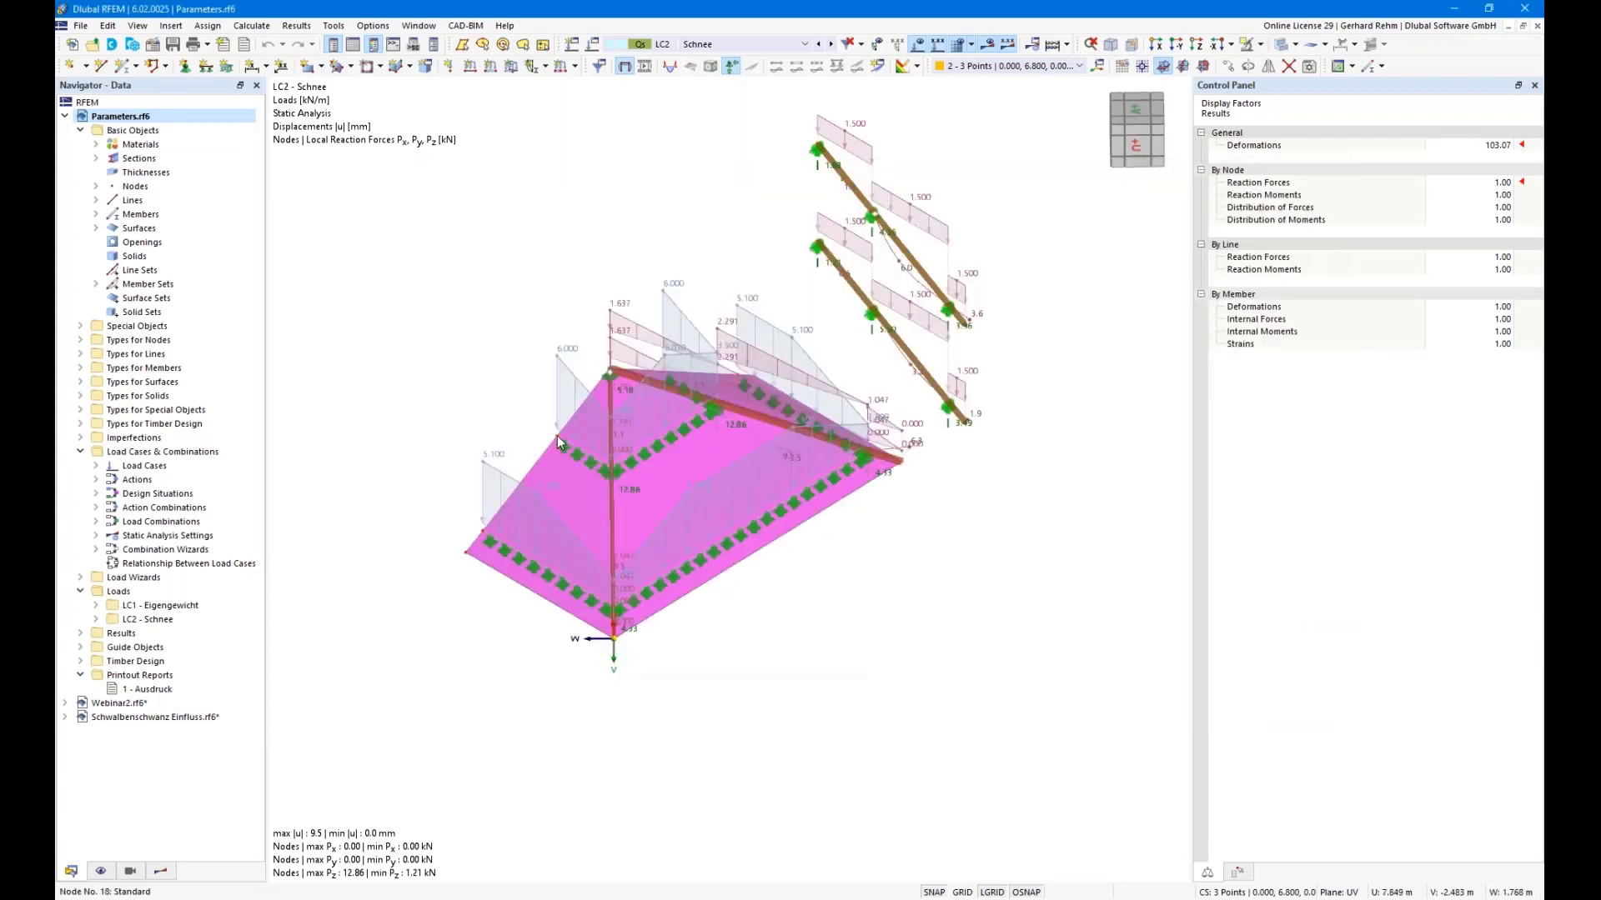
# Inspect the formula behind the X coordinate of node 18 on the hip roof's edge.
pyautogui.doubleClick(556, 435)
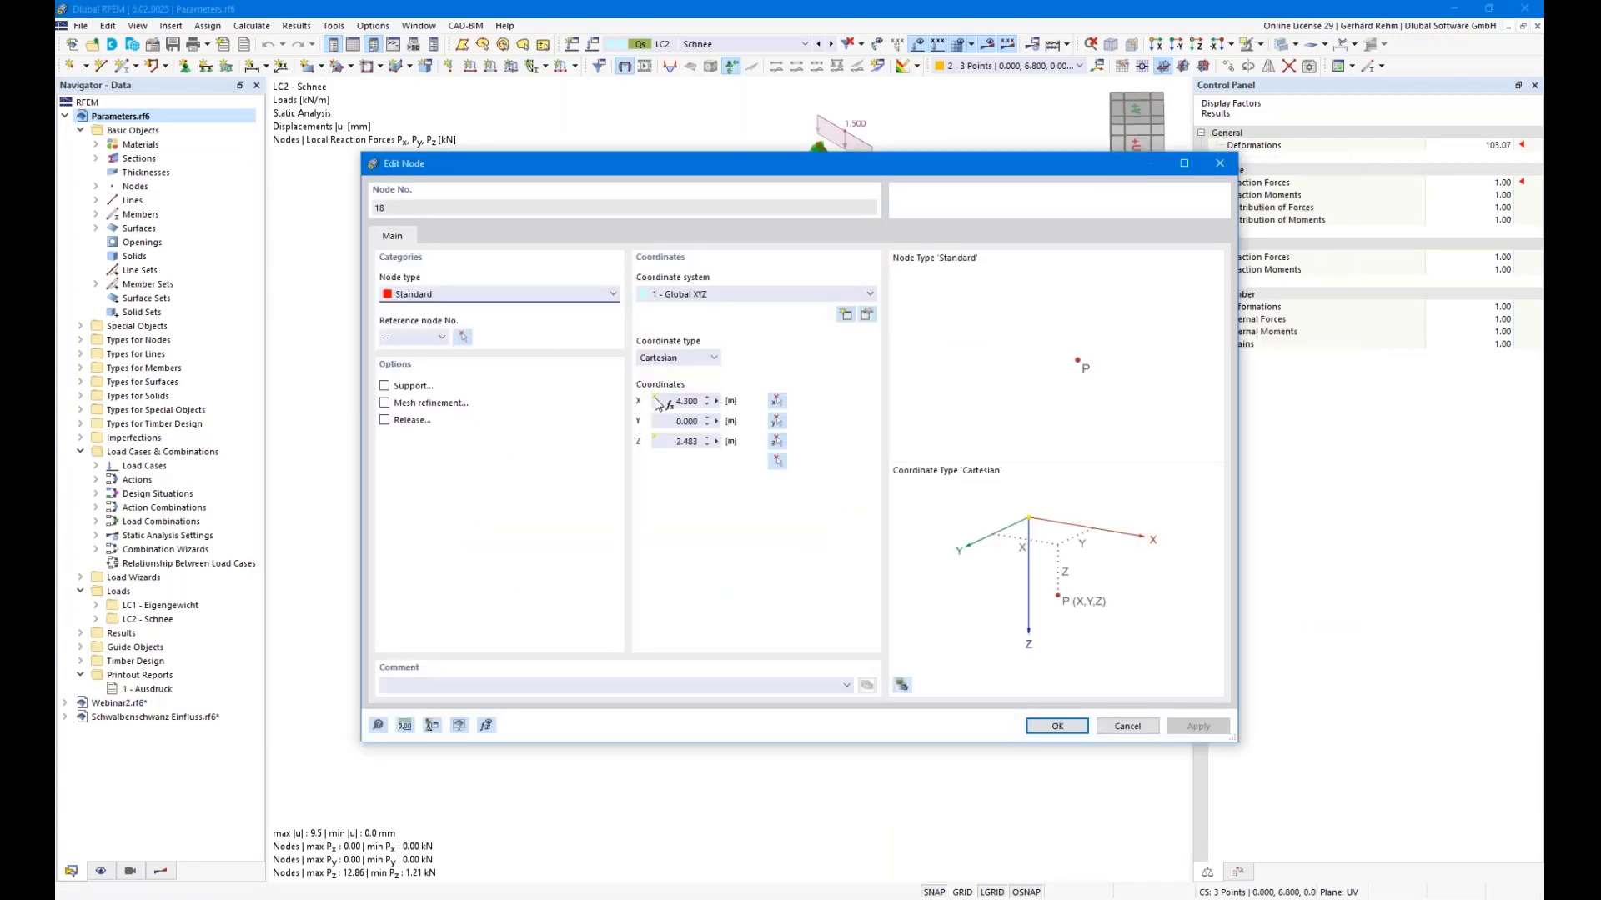
pyautogui.moveTo(657, 404)
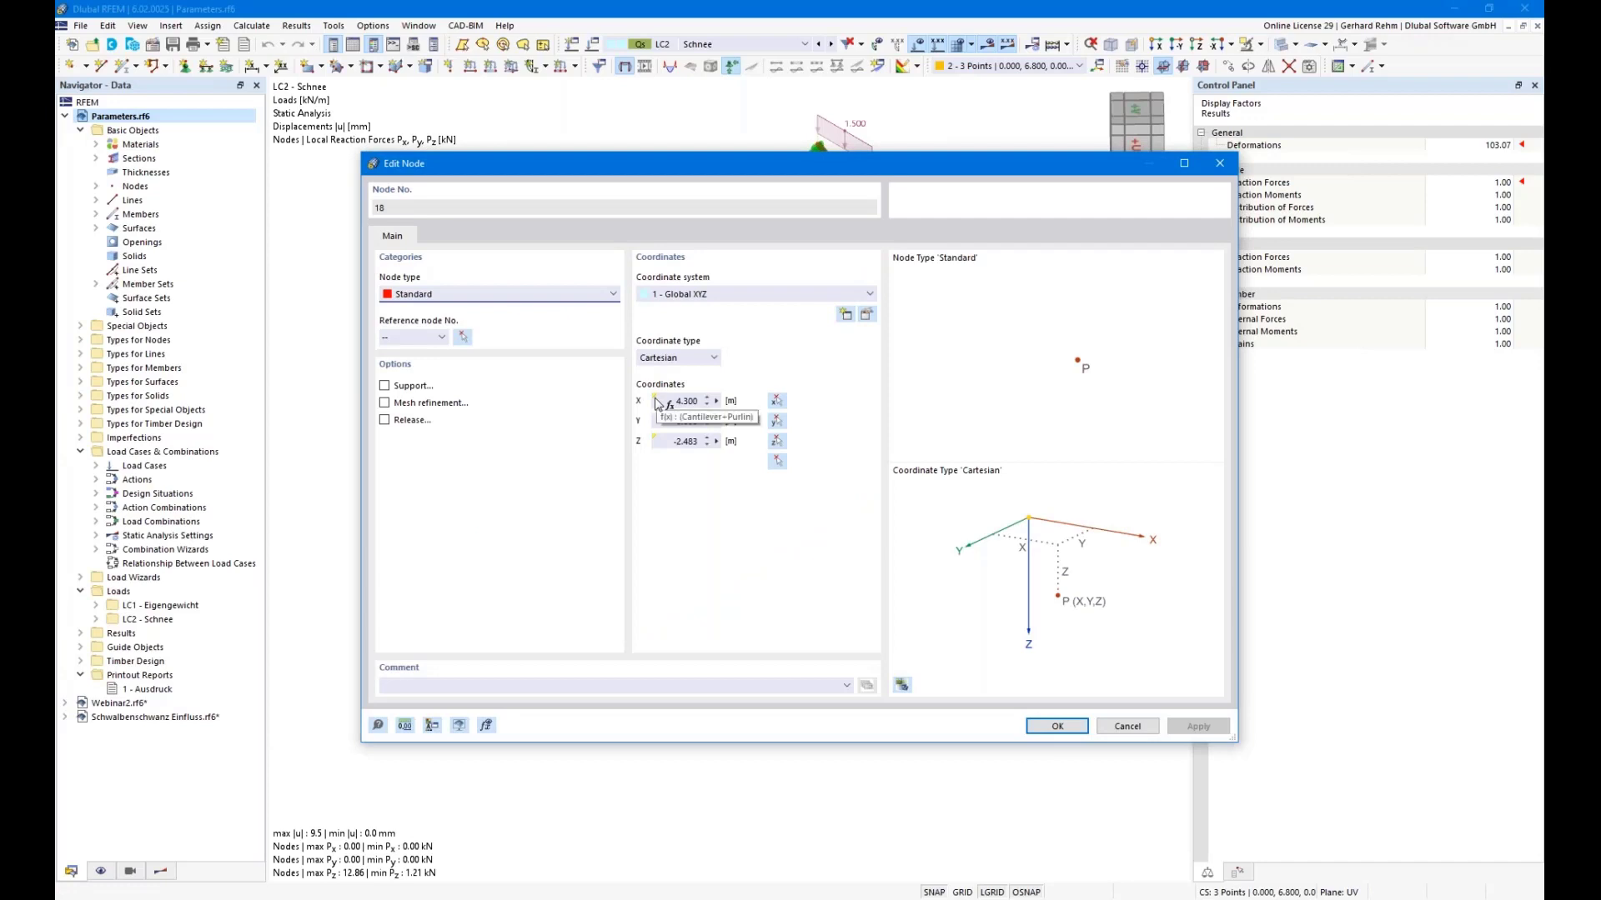
pyautogui.click(714, 402)
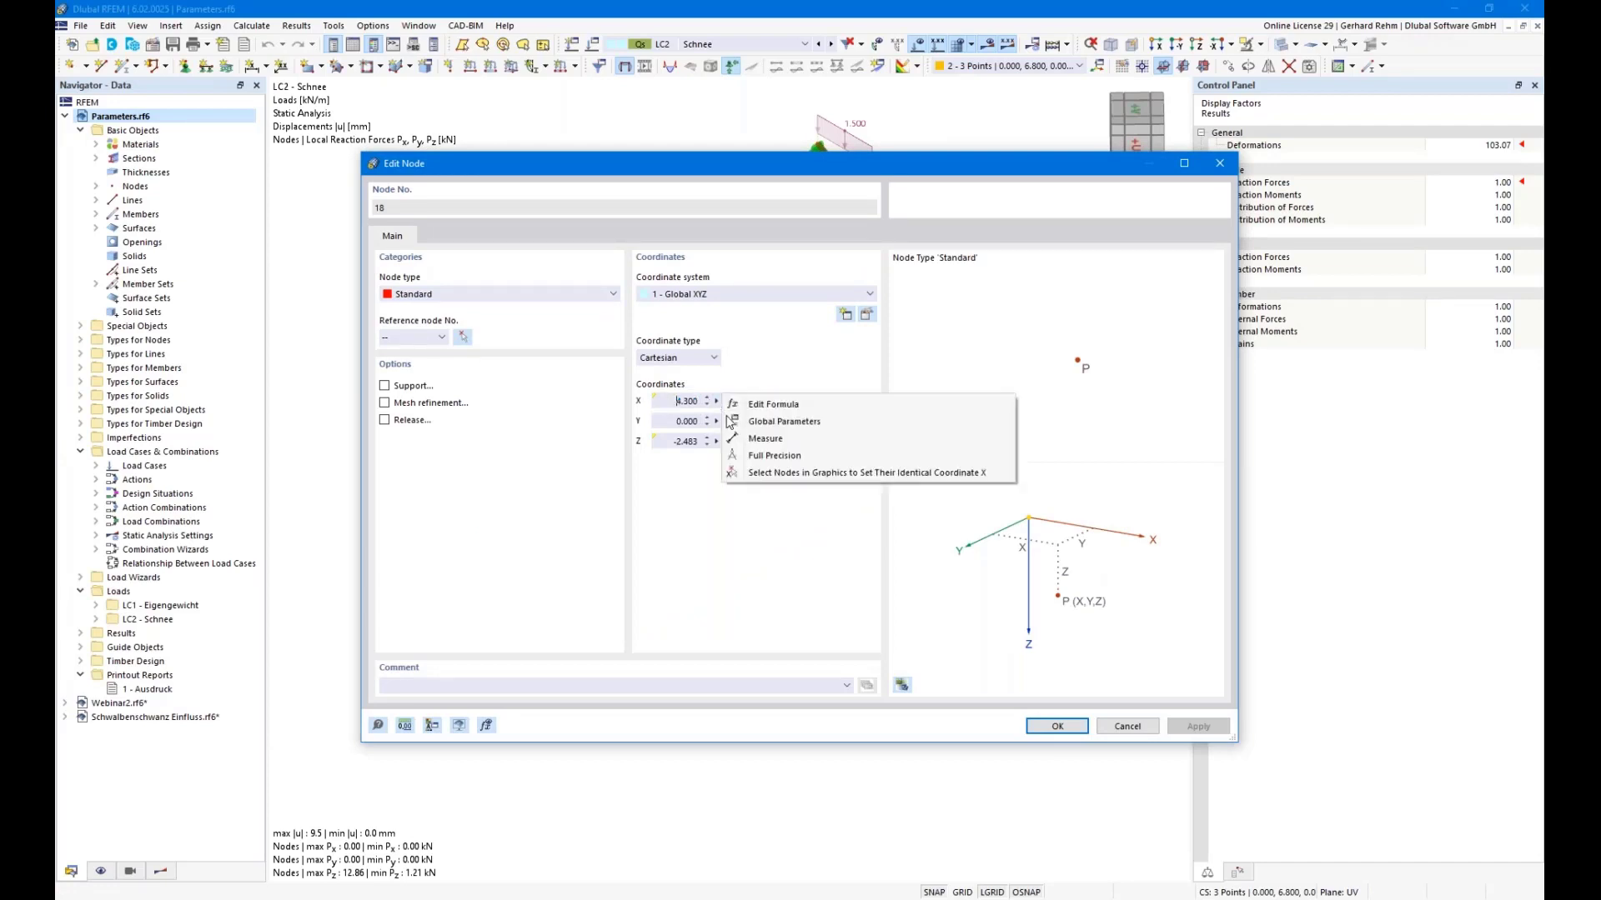
pyautogui.click(784, 407)
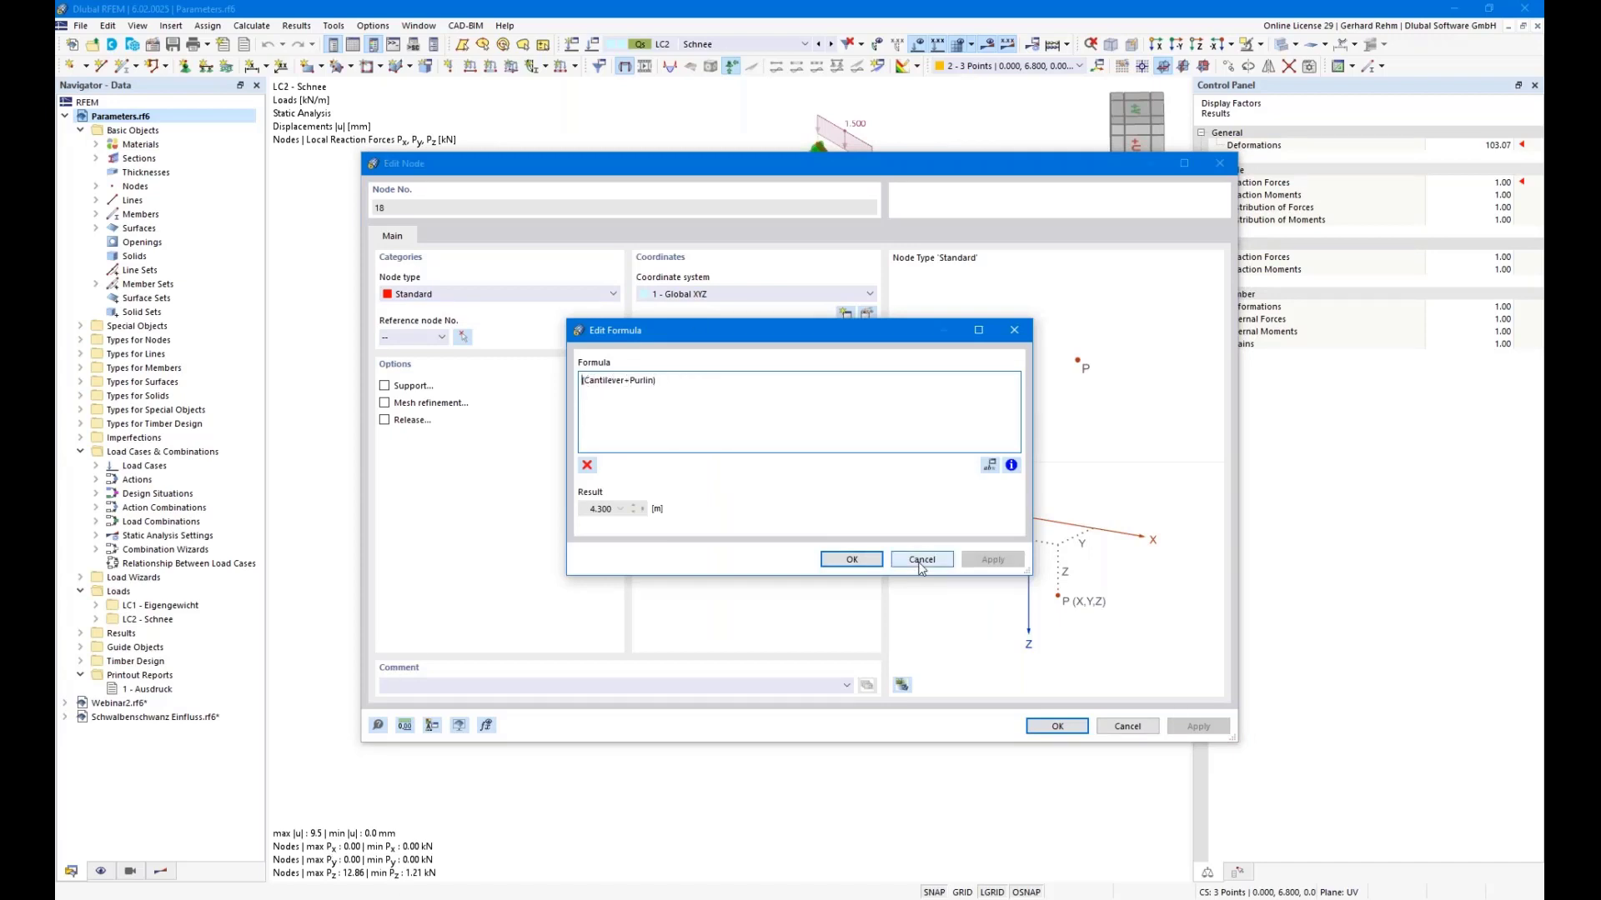
pyautogui.moveTo(633, 510); pyautogui.dragTo(586, 510)
pyautogui.click(851, 559)
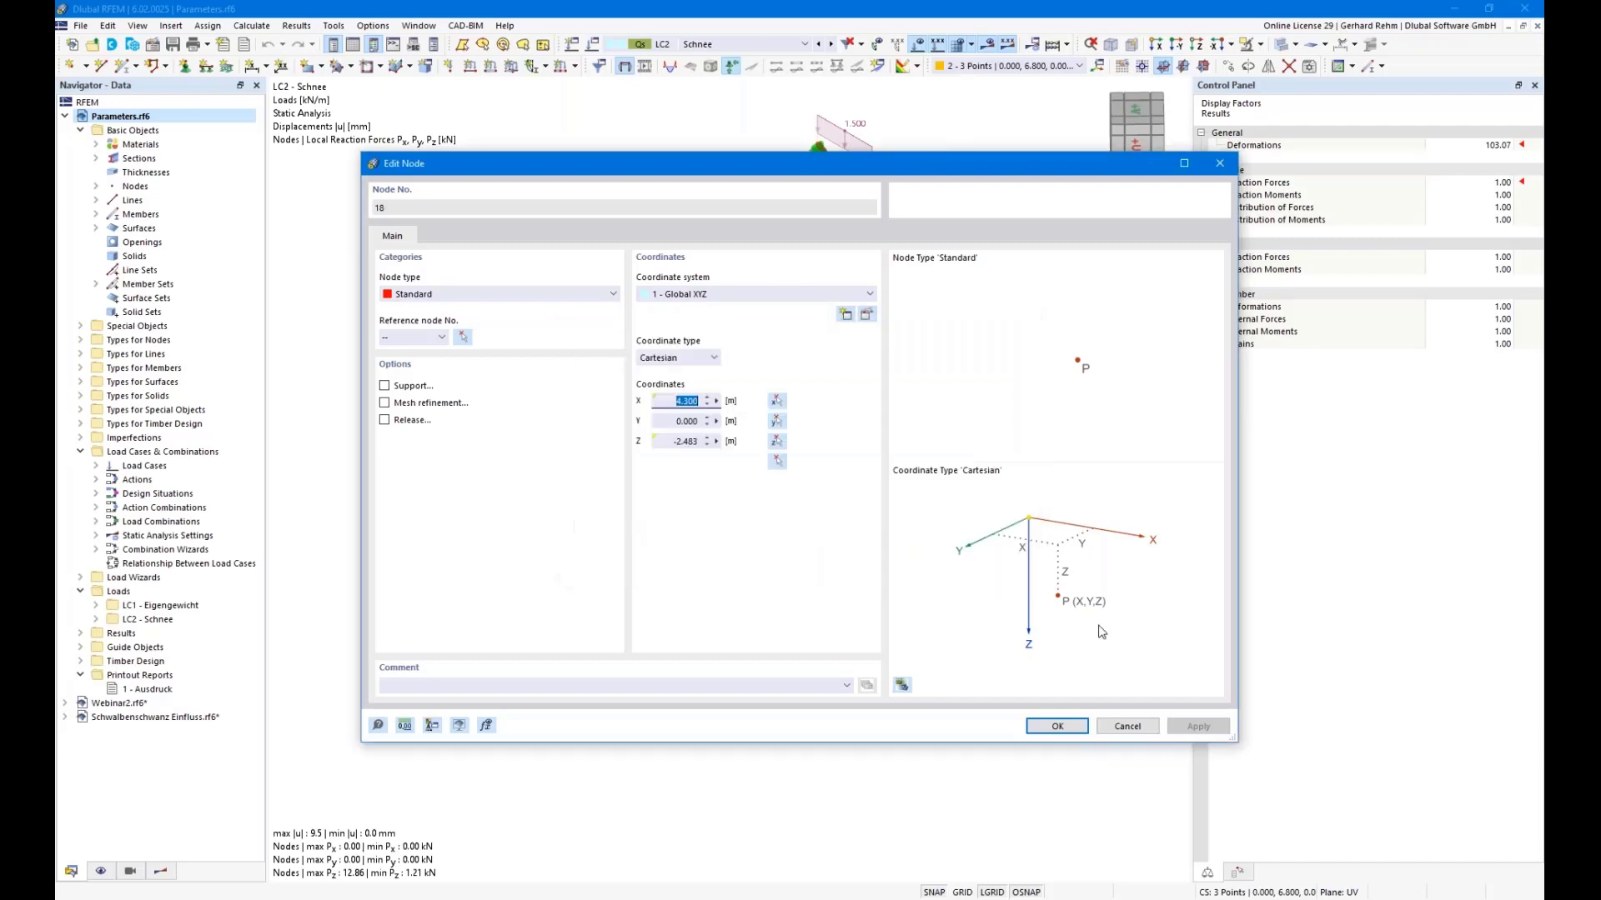
# Look up the Cantilever value in the global parameters from the node's X coordinate and leave the node's settings without editing.
pyautogui.click(717, 402)
pyautogui.click(842, 421)
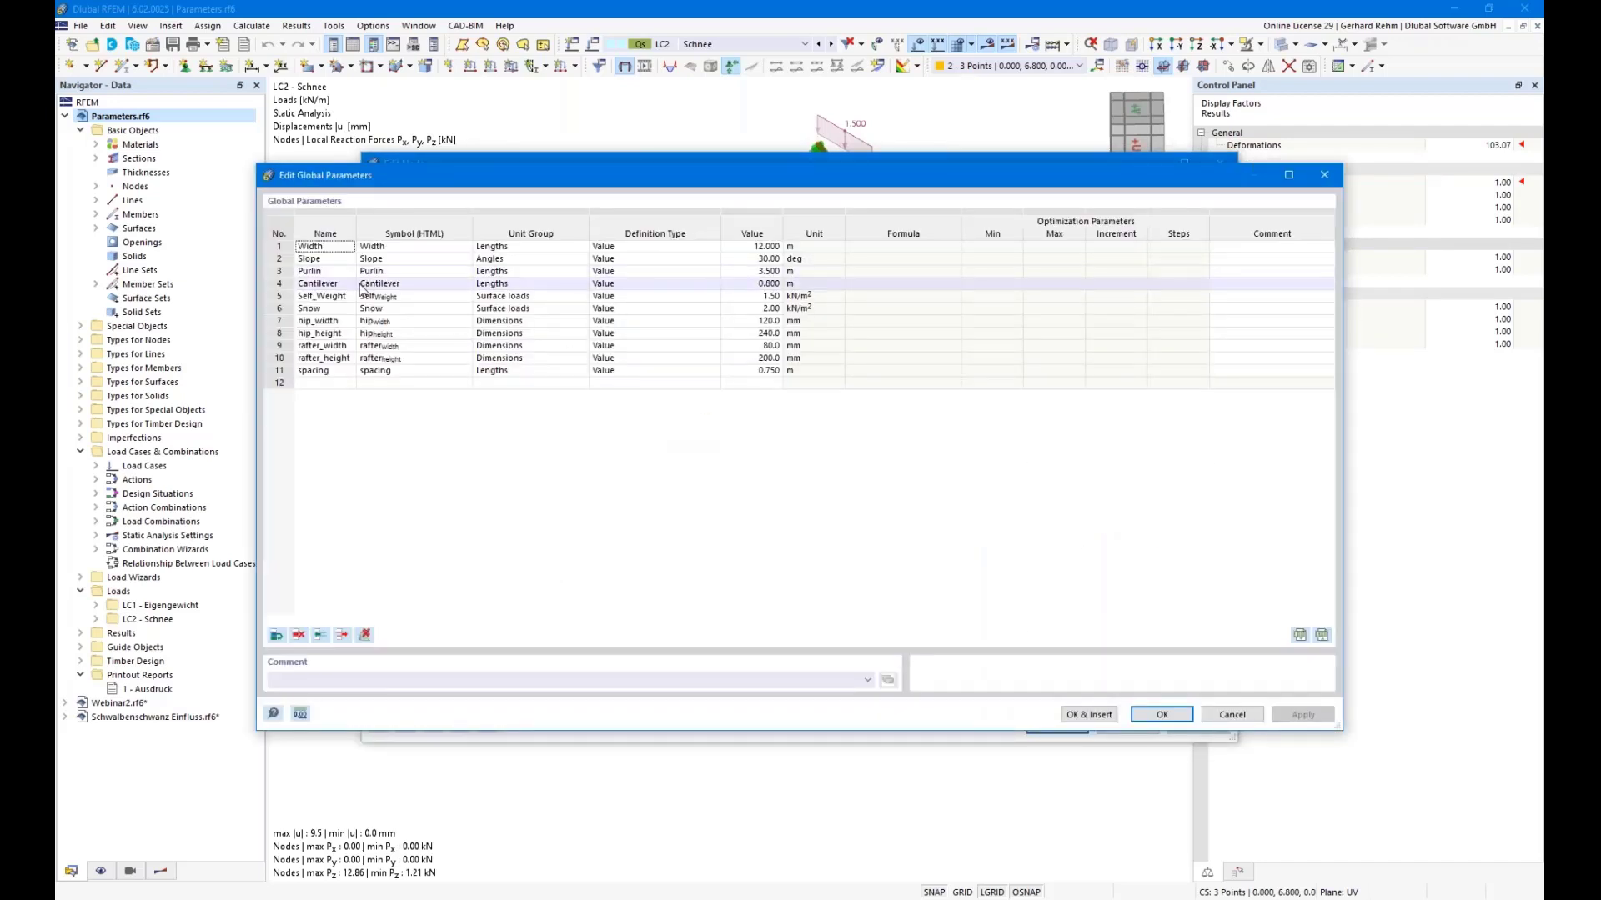
pyautogui.doubleClick(754, 283)
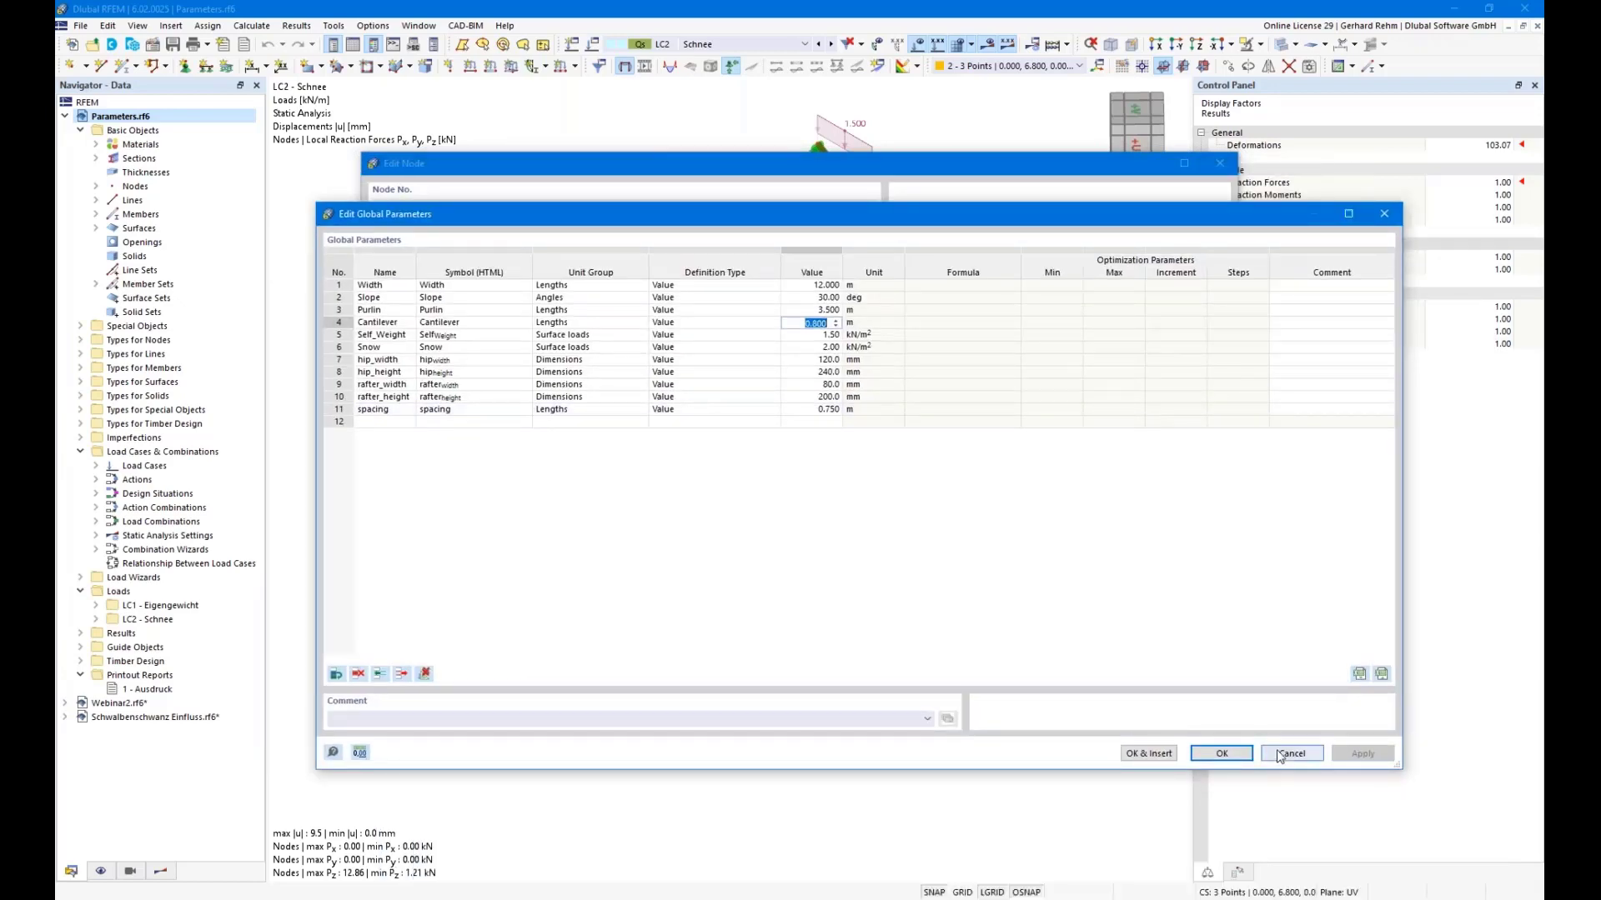
pyautogui.click(1280, 754)
pyautogui.click(1218, 164)
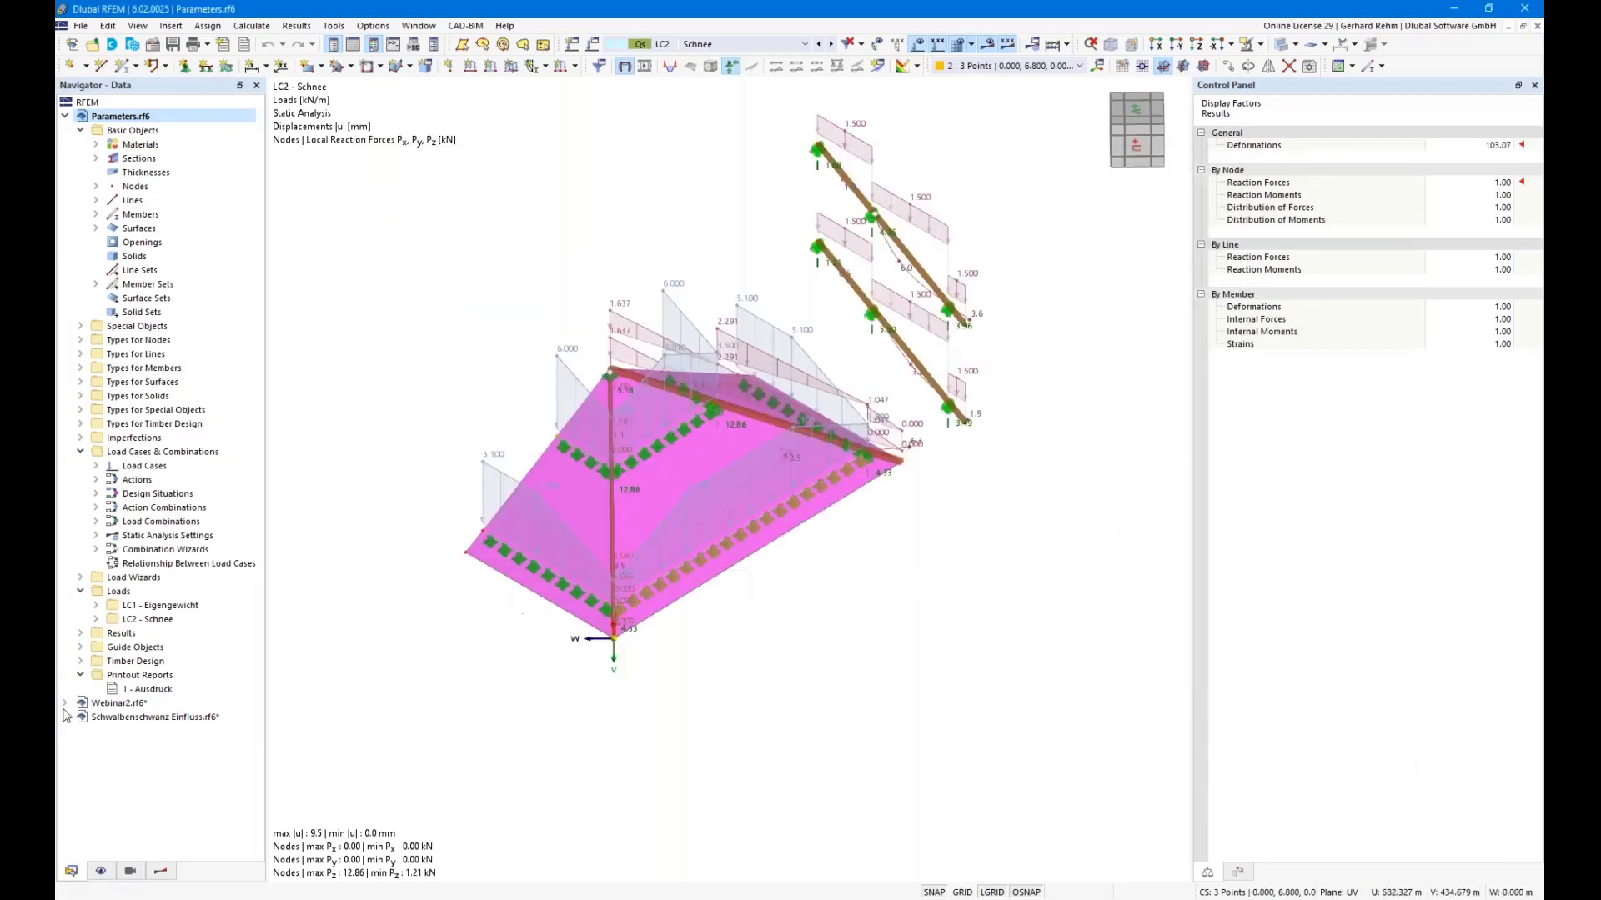
# Open the printout report of the Parameters.rf6 model and go to the graphic Geometrie Gratsparren und Sparren.
pyautogui.click(125, 691)
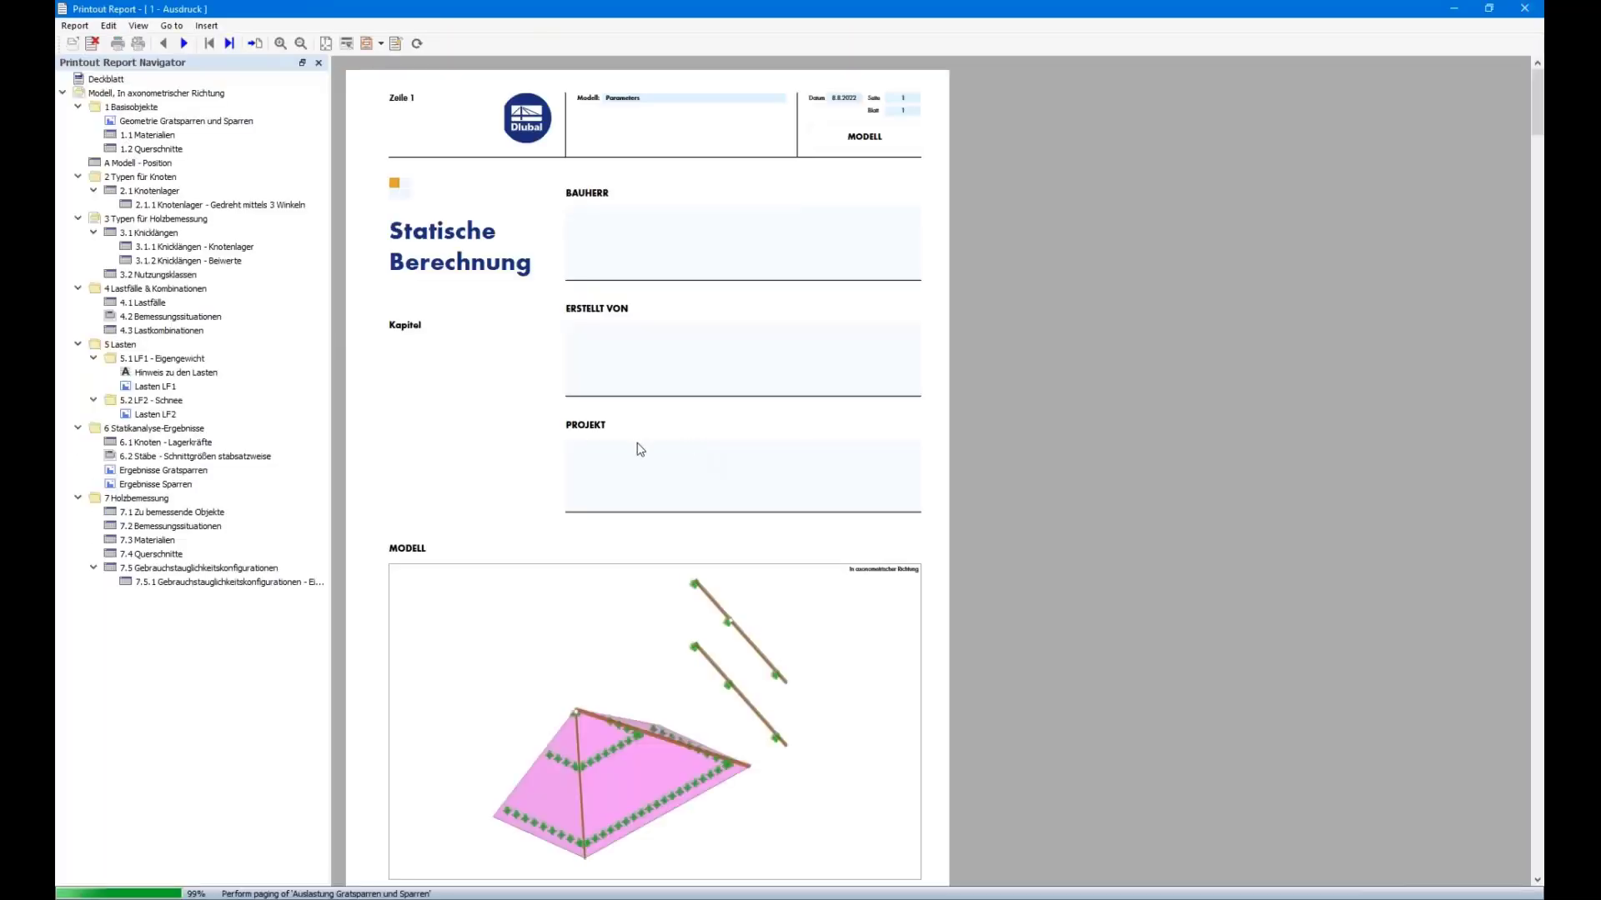
pyautogui.scroll(-1, 587, 586)
pyautogui.scroll(-1, 567, 590)
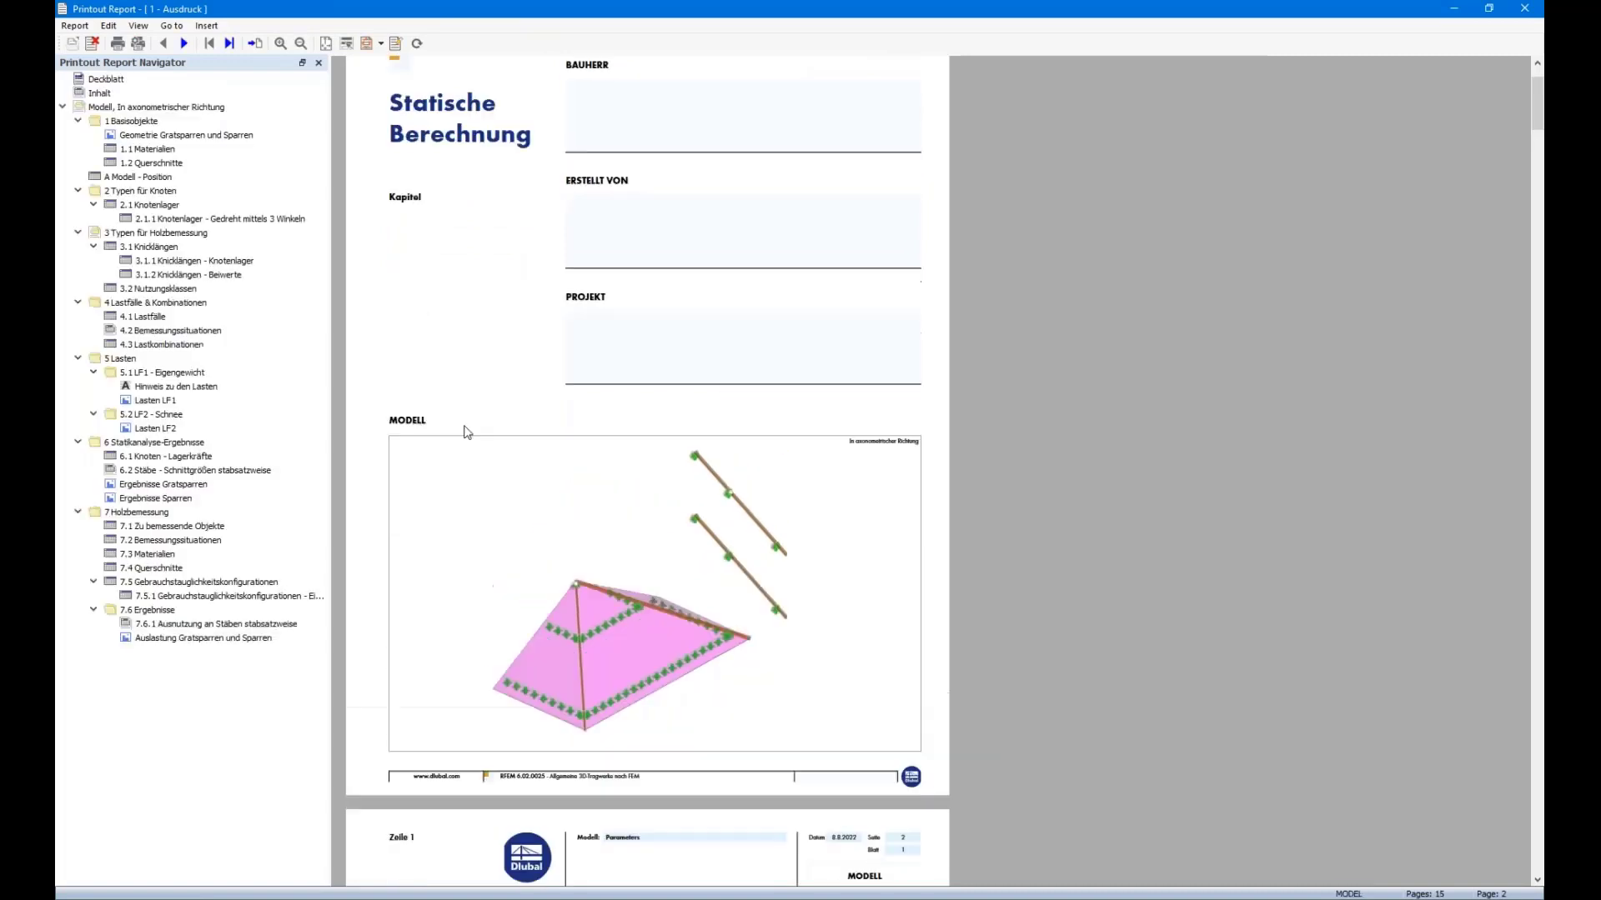
pyautogui.click(182, 136)
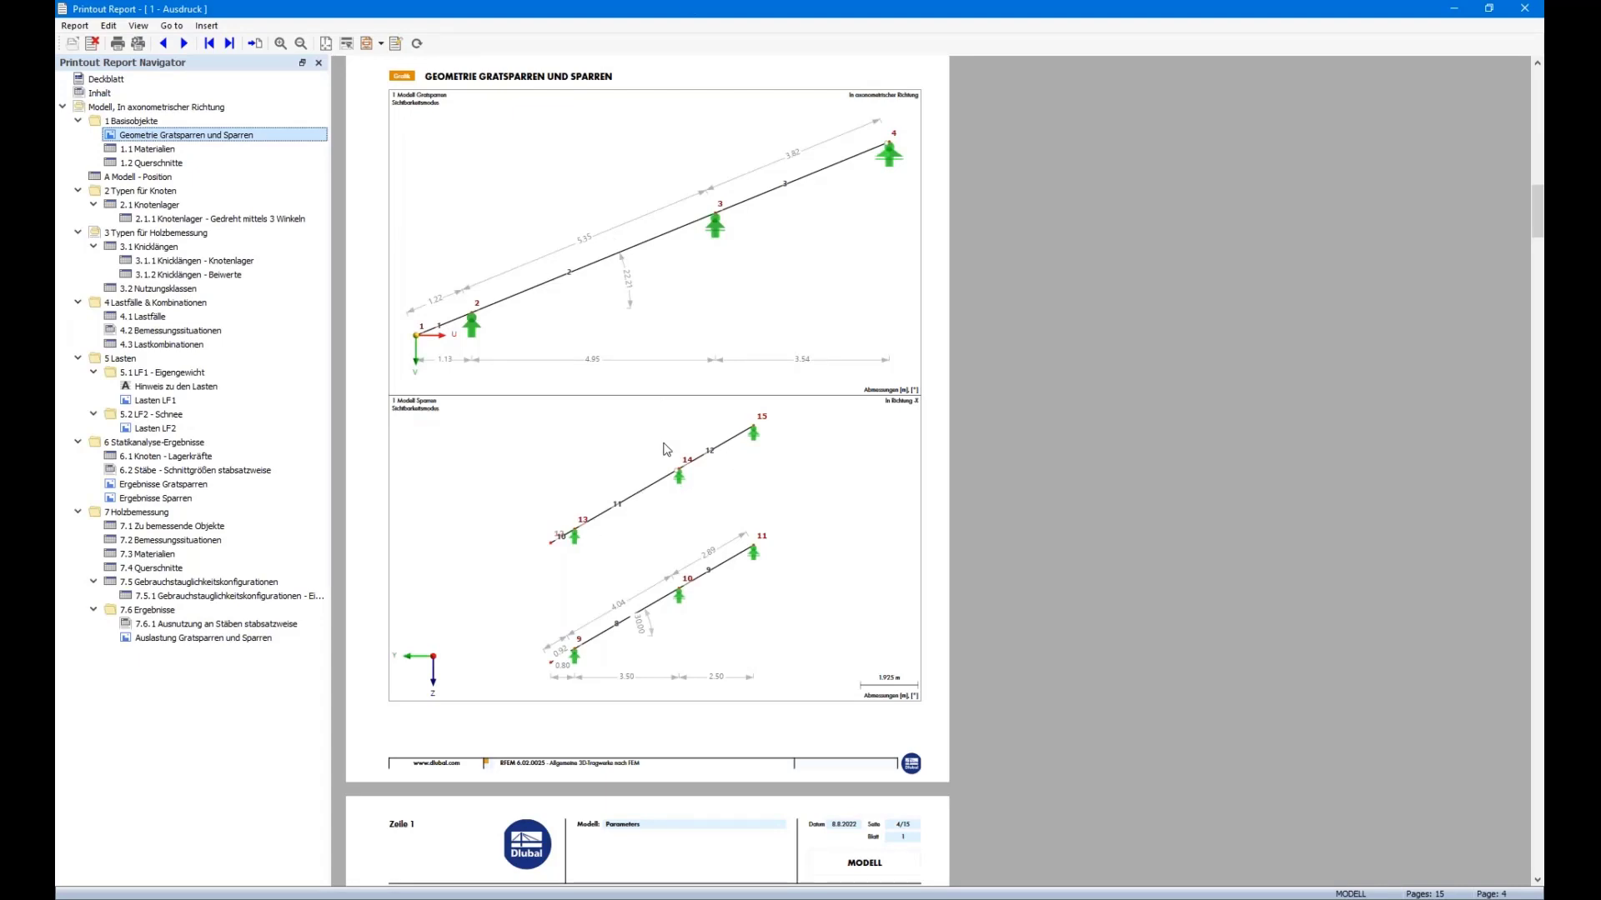
# Dock the printout report on one half of the screen beside the RFEM model and hide the report's navigator.
pyautogui.press('super+Left')
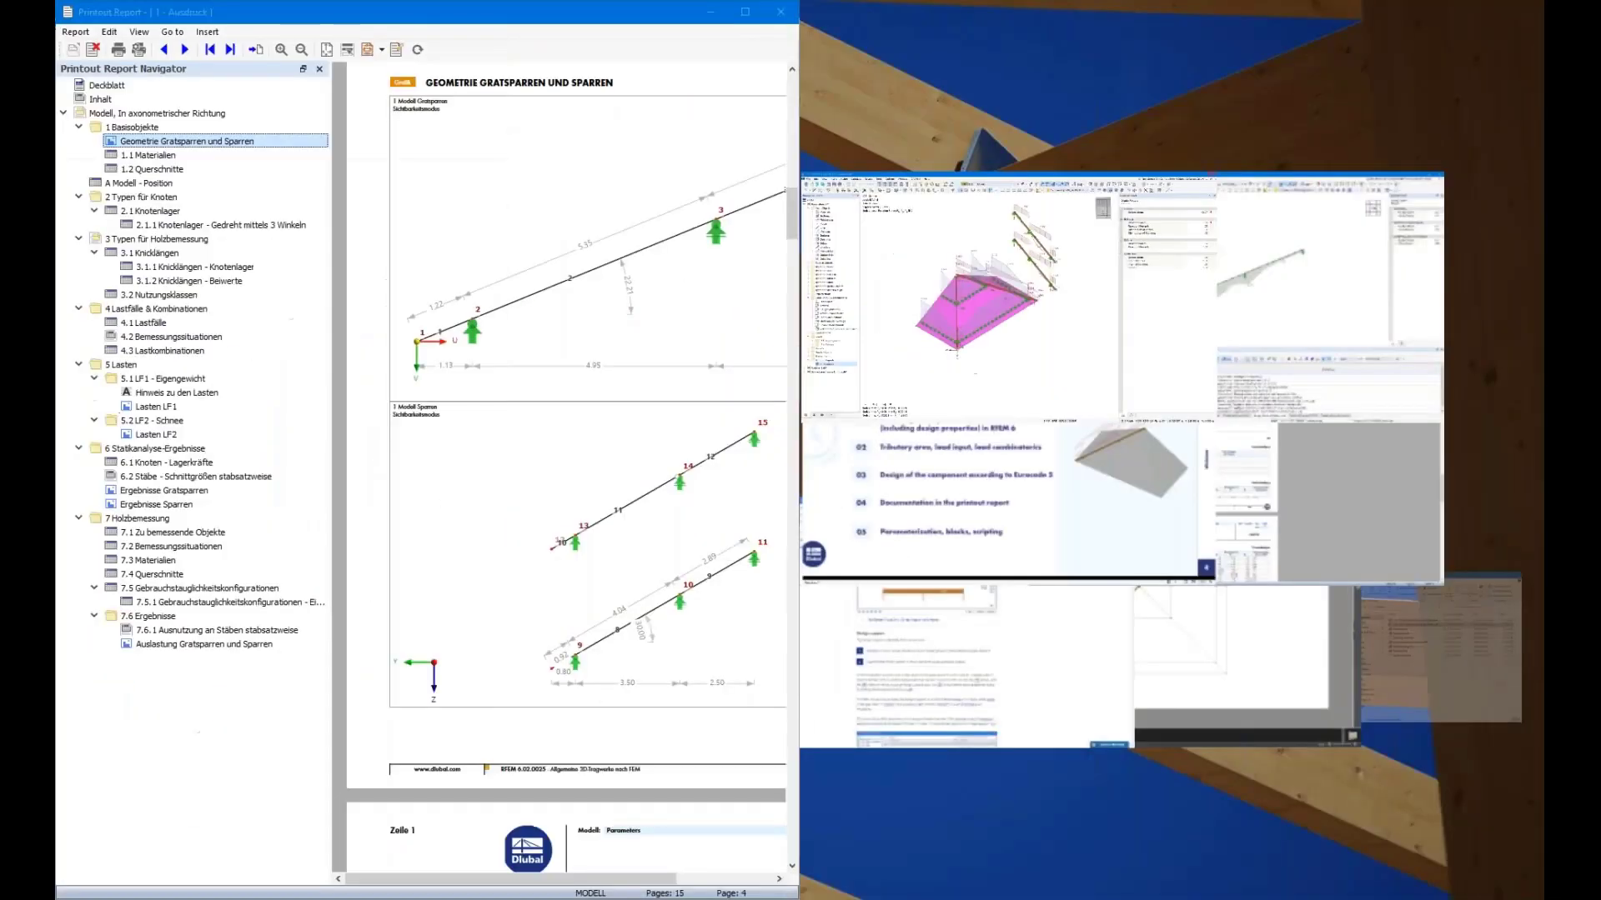
pyautogui.click(1028, 250)
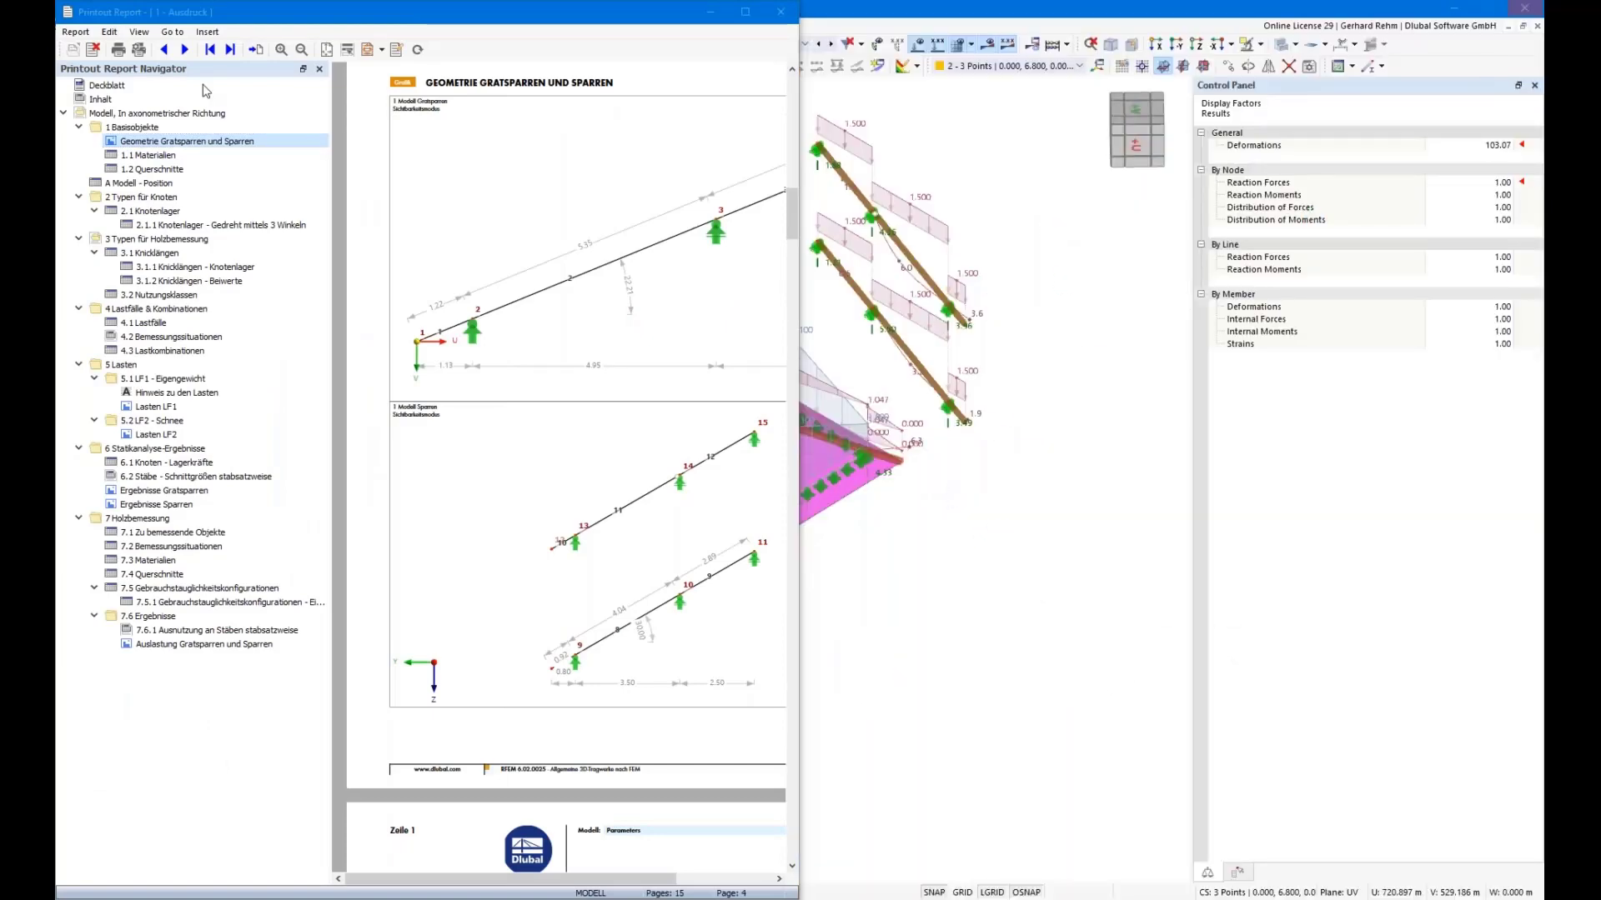
pyautogui.click(320, 69)
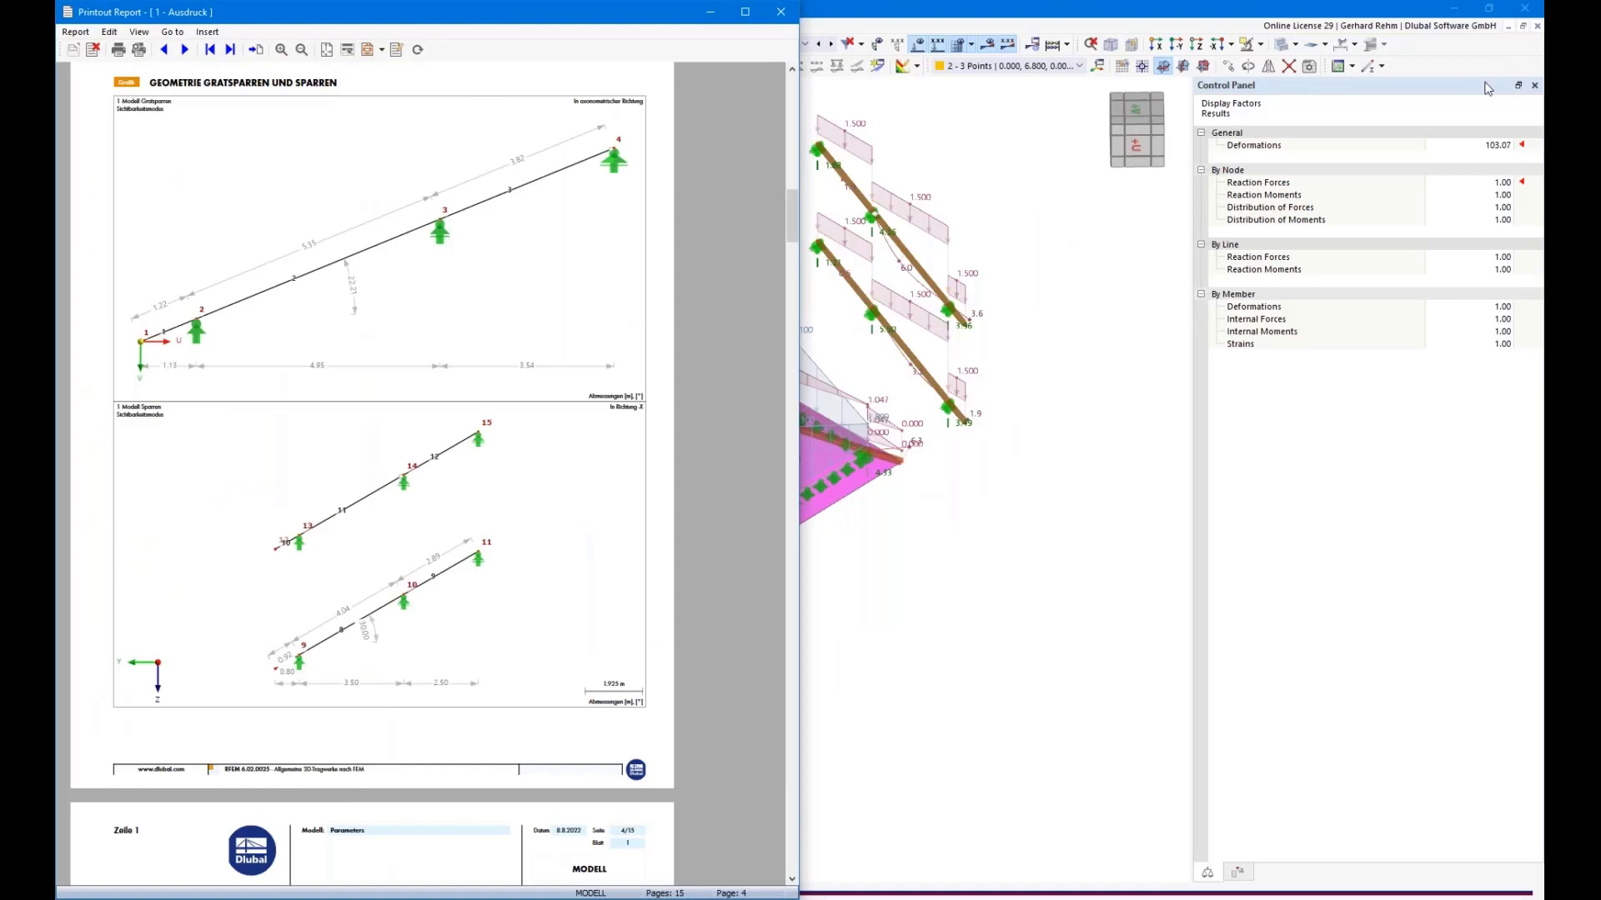
# Dock the Parameters.rf6 window on the free screen half beside the report, with the Control Panel and Data navigator hidden.
pyautogui.click(1535, 87)
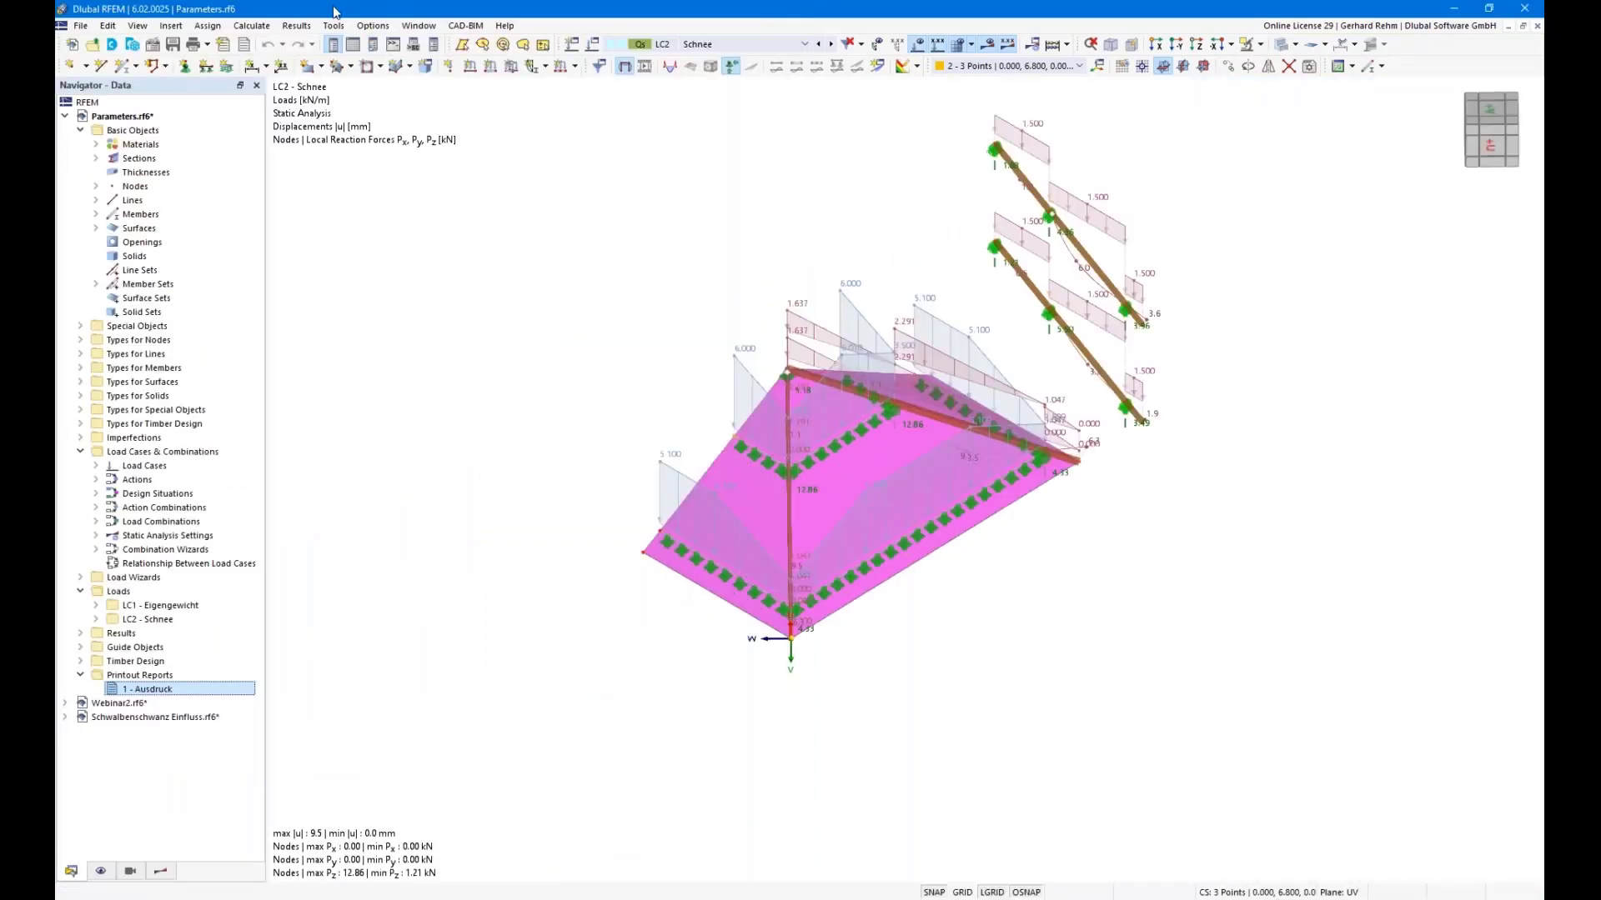
pyautogui.moveTo(333, 12); pyautogui.dragTo(1417, 127)
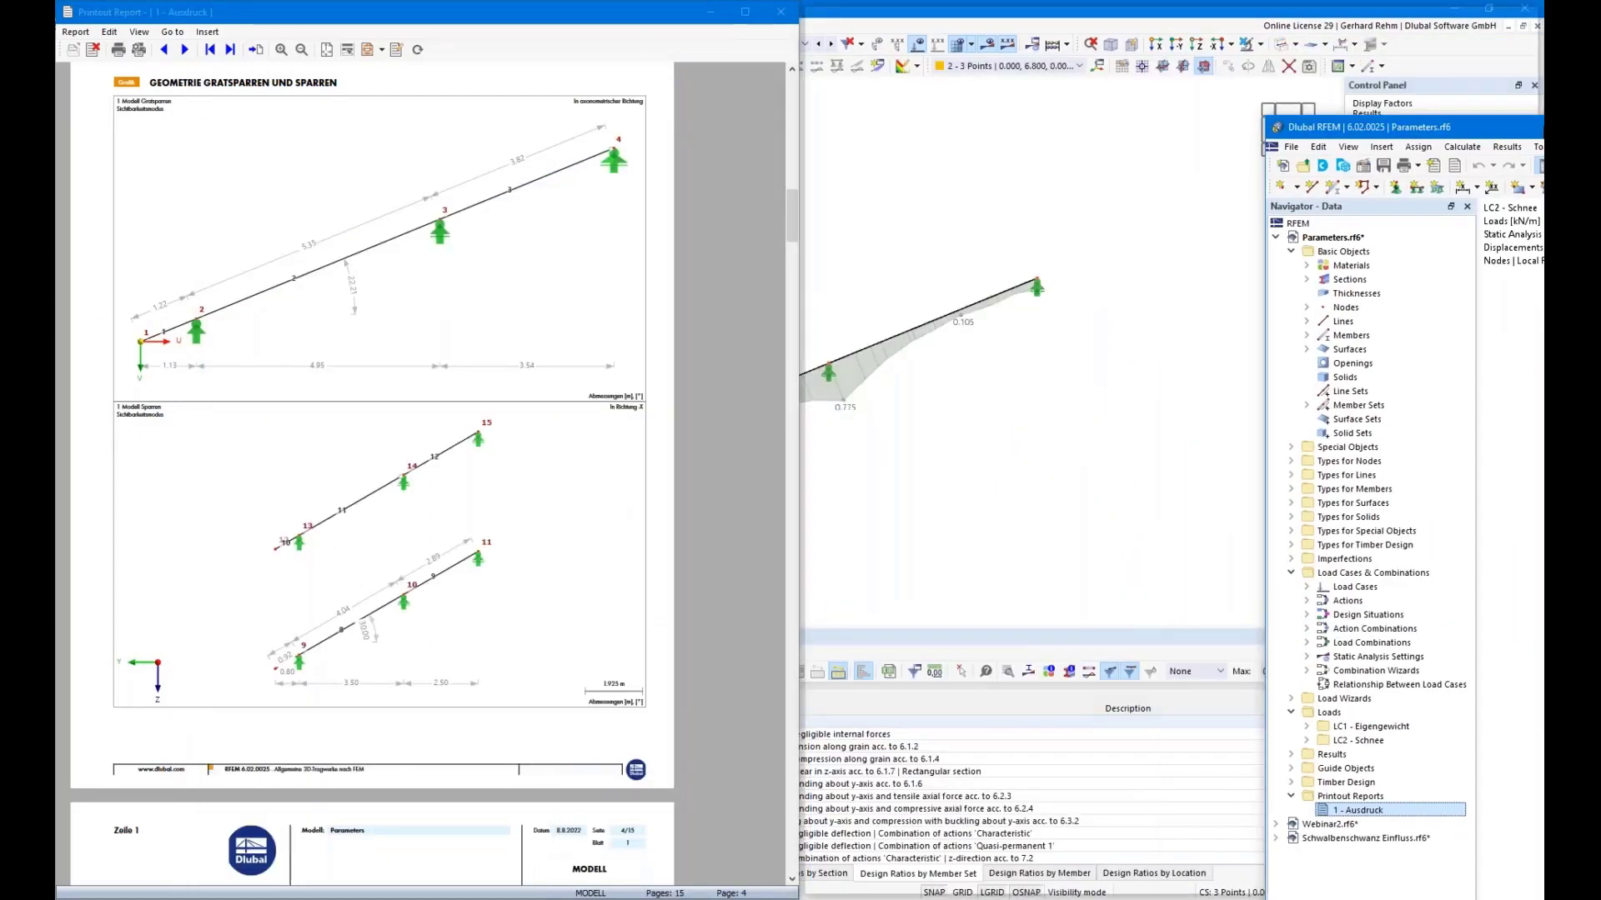
pyautogui.moveTo(1534, 130); pyautogui.dragTo(1542, 130)
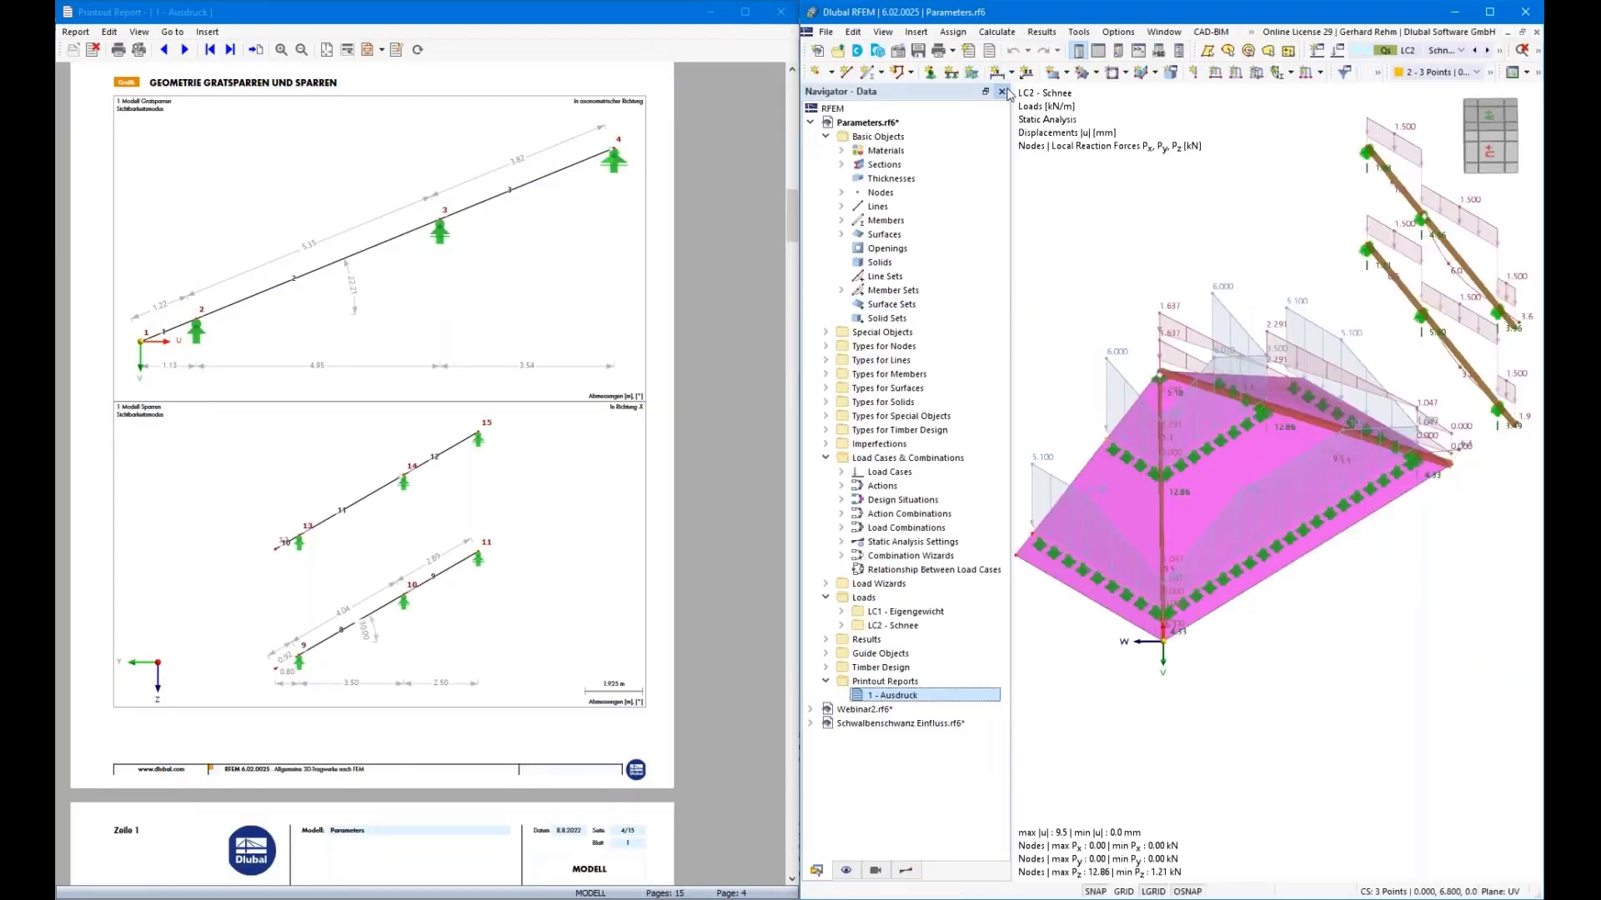
pyautogui.click(1001, 92)
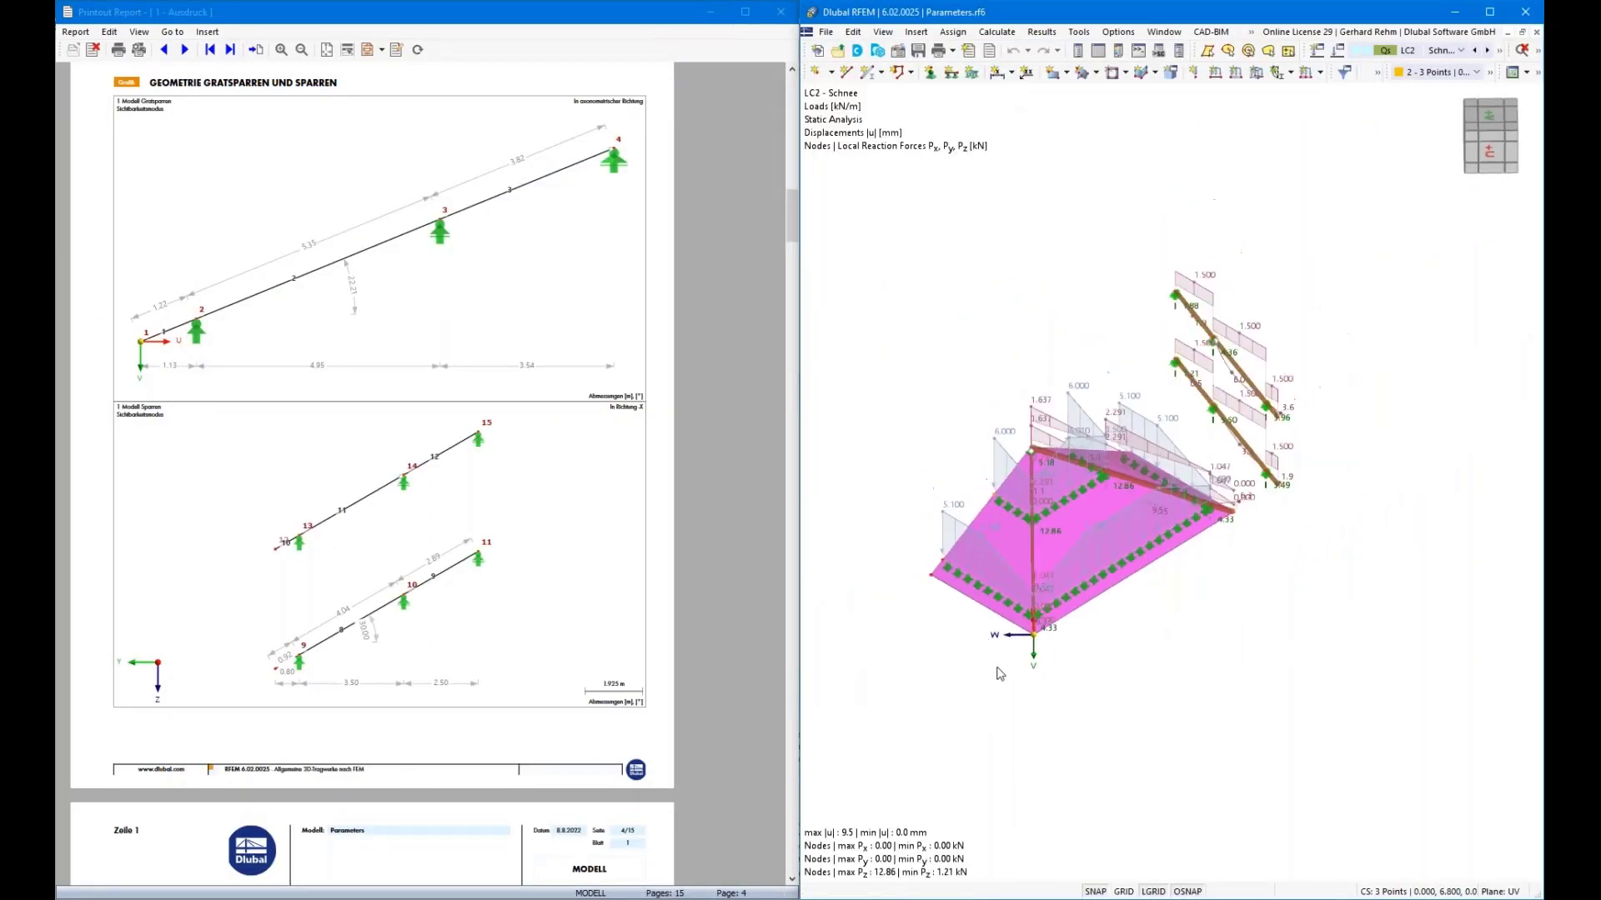
pyautogui.moveTo(1167, 685); pyautogui.dragTo(1264, 650, button='middle')
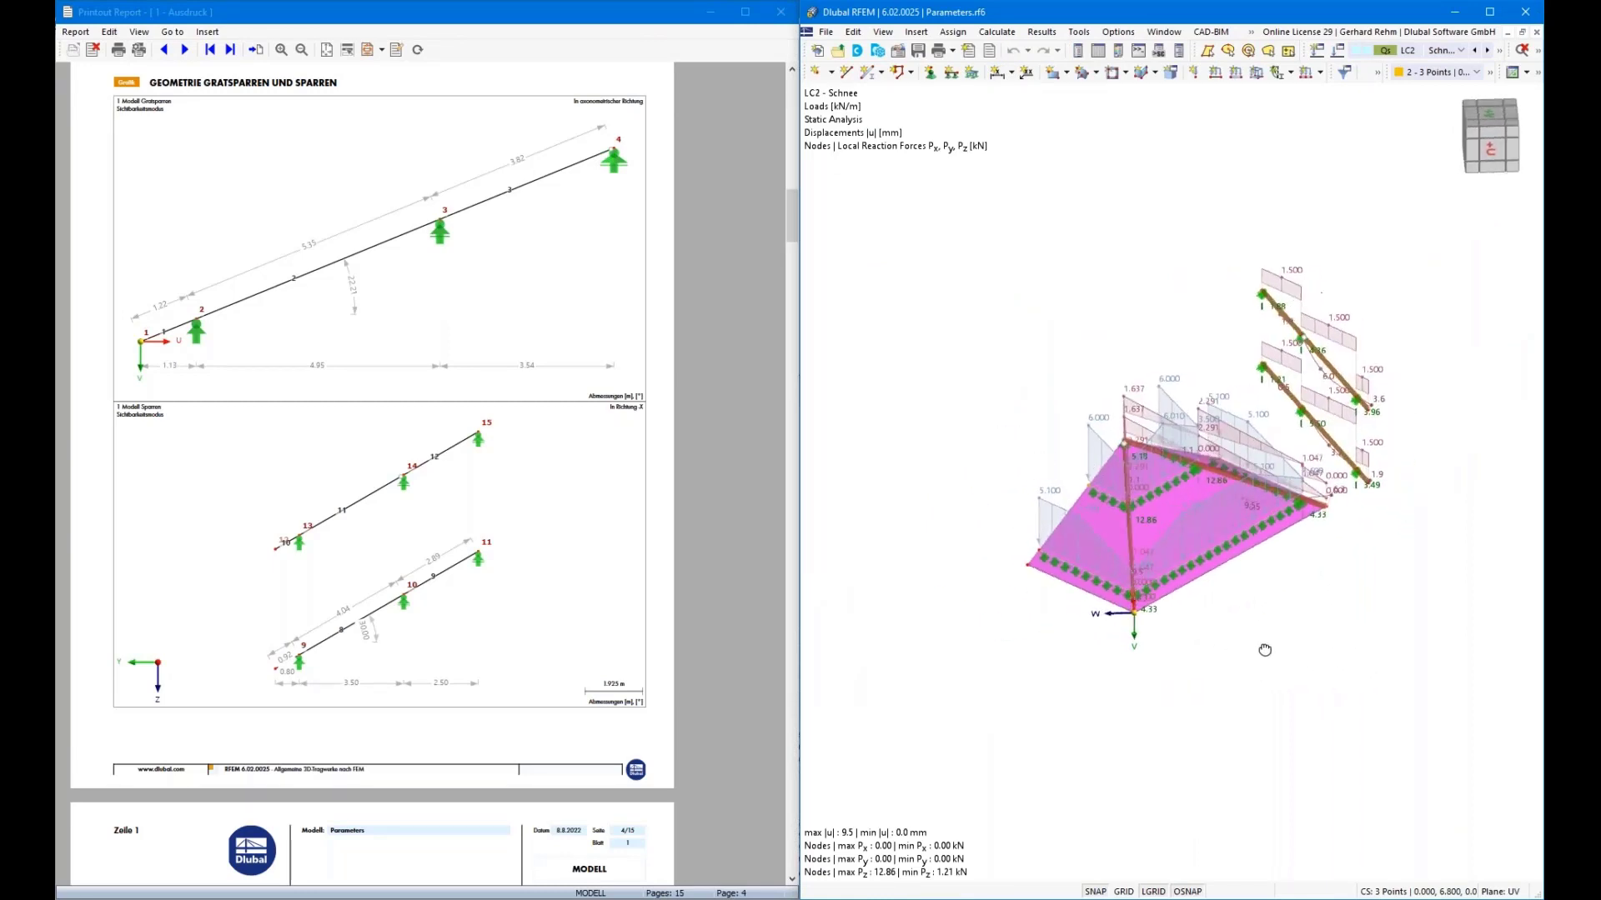
# In the global parameters, set Width to 8 m and Slope to 45 degrees.
pyautogui.click(853, 32)
pyautogui.click(909, 682)
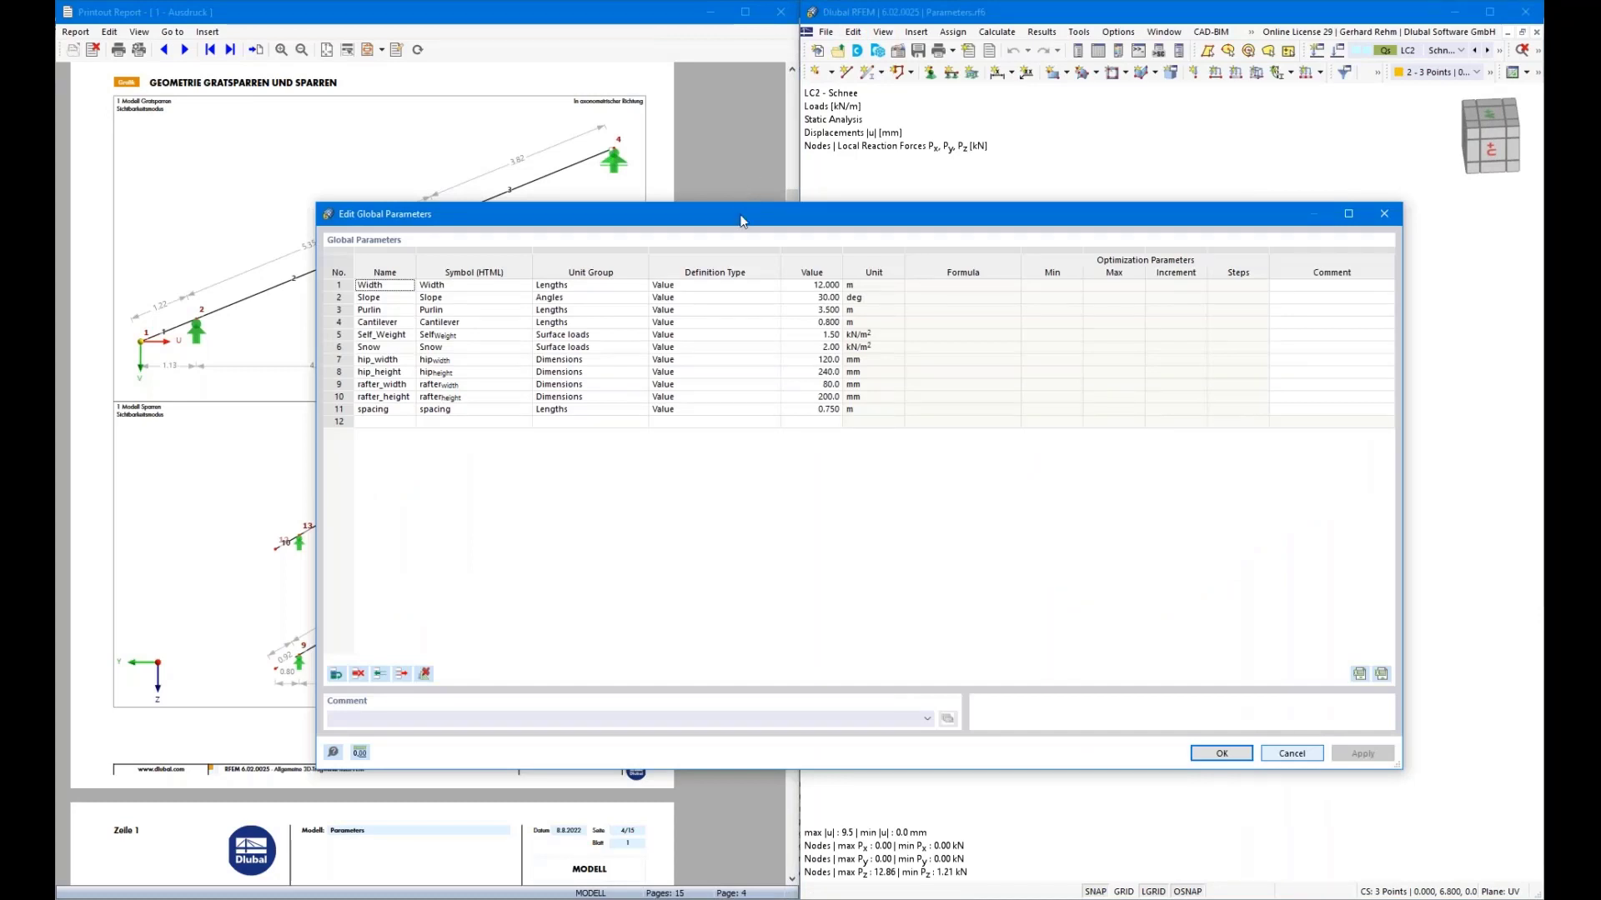
pyautogui.moveTo(741, 221); pyautogui.dragTo(1203, 651)
pyautogui.click(1249, 448)
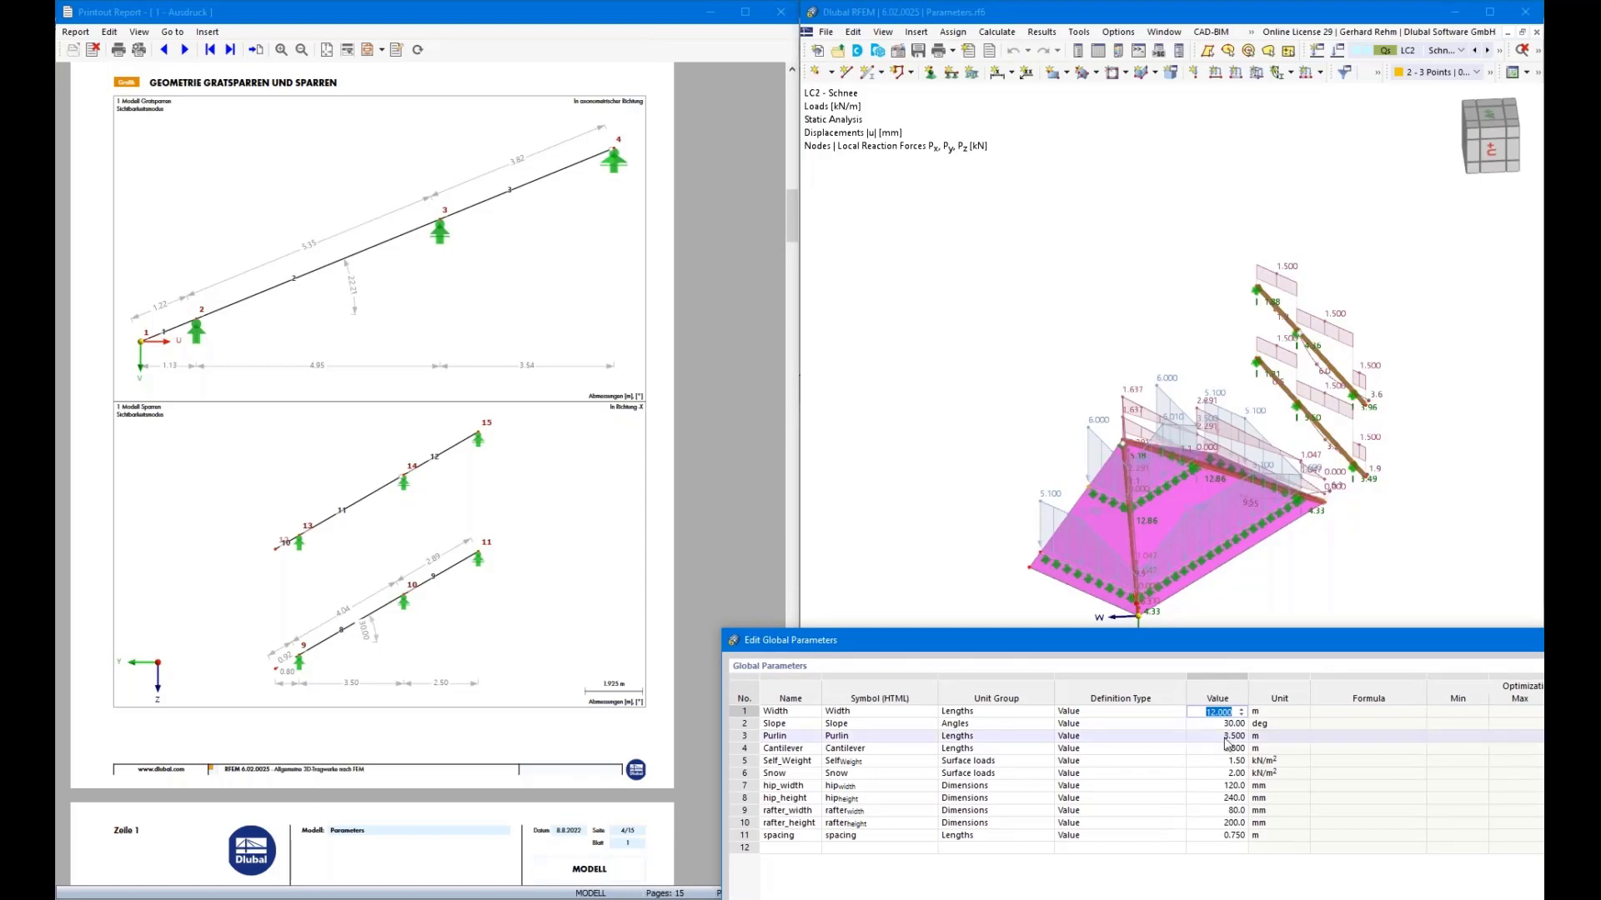
pyautogui.write('8')
pyautogui.press('Return')
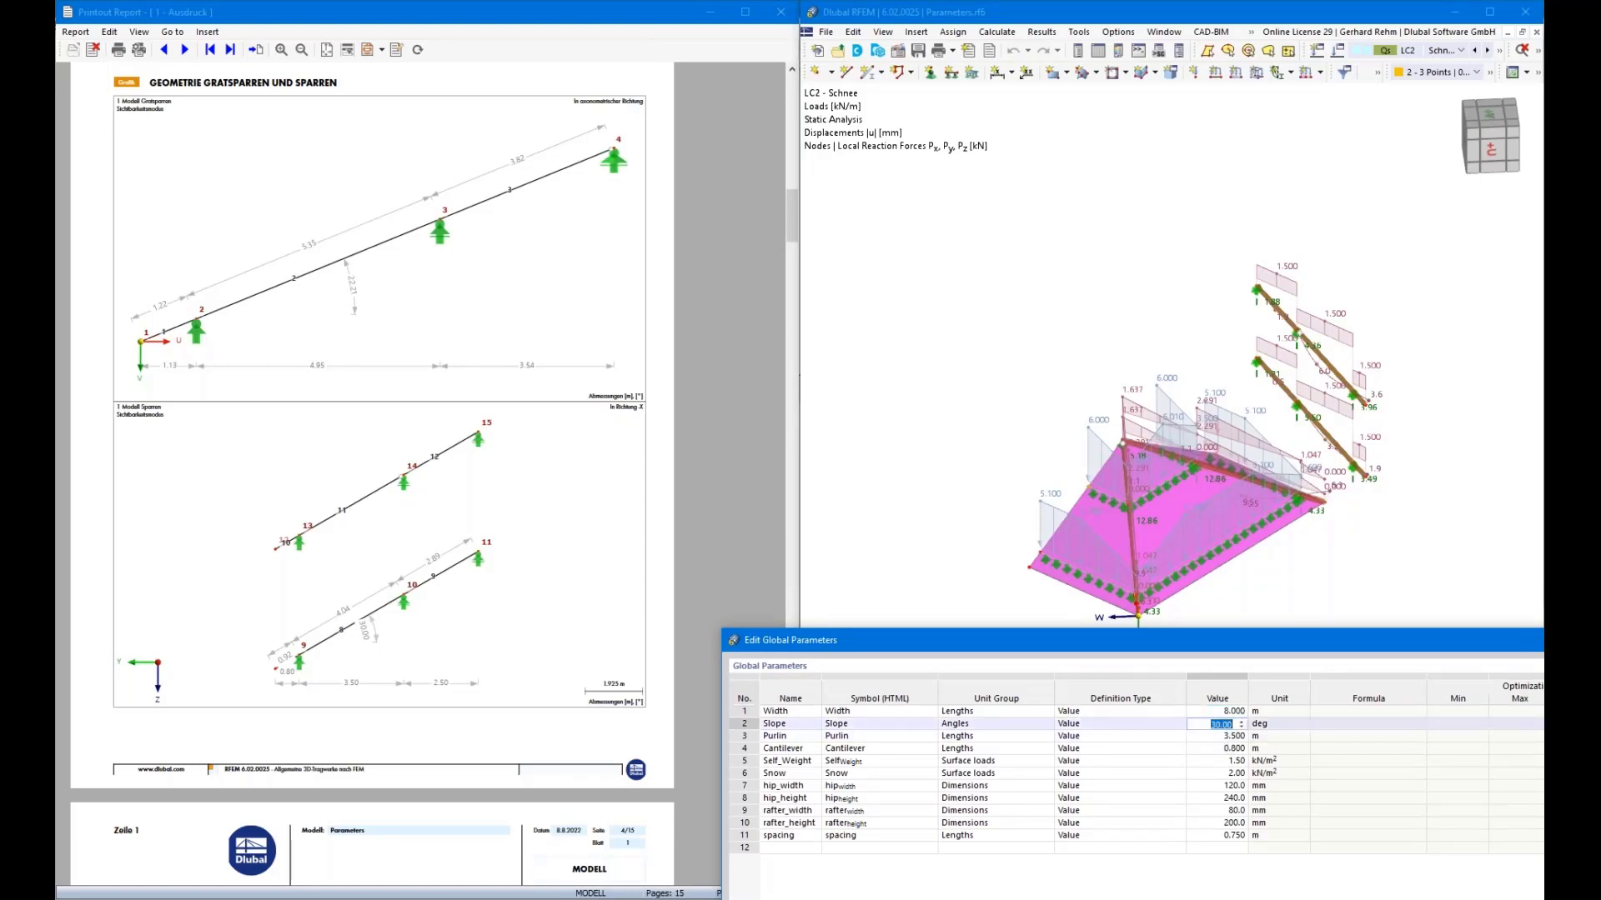
pyautogui.write('45')
pyautogui.press('Return')
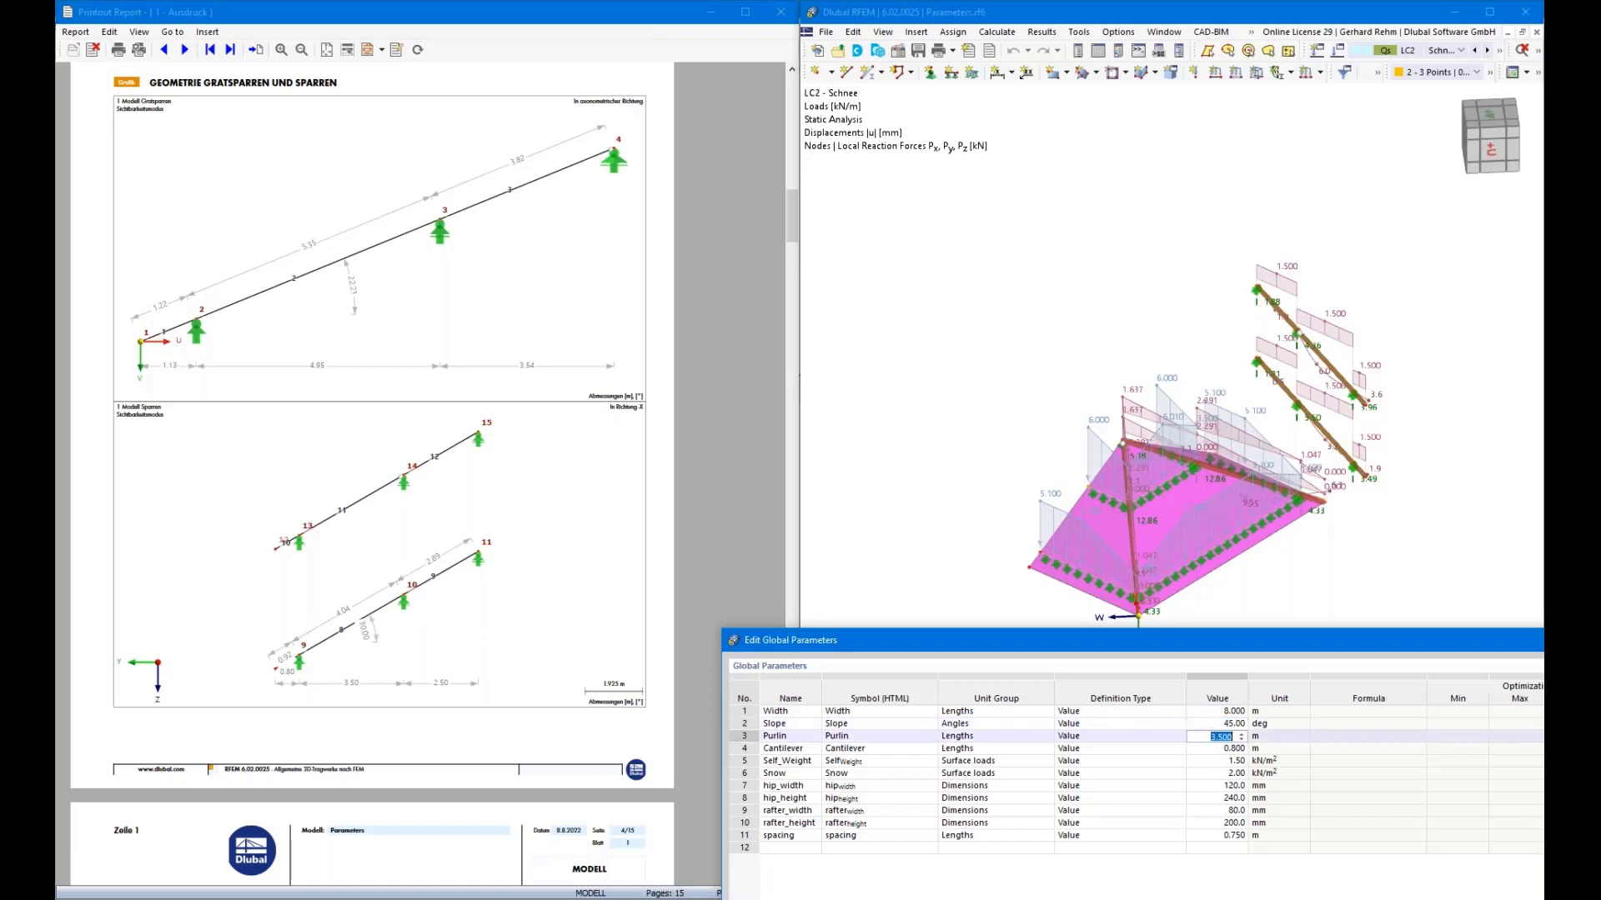
# Set the Purlin parameter to 2.5 m and Cantilever to 2 m, and apply the changed global parameters.
pyautogui.write('2.5')
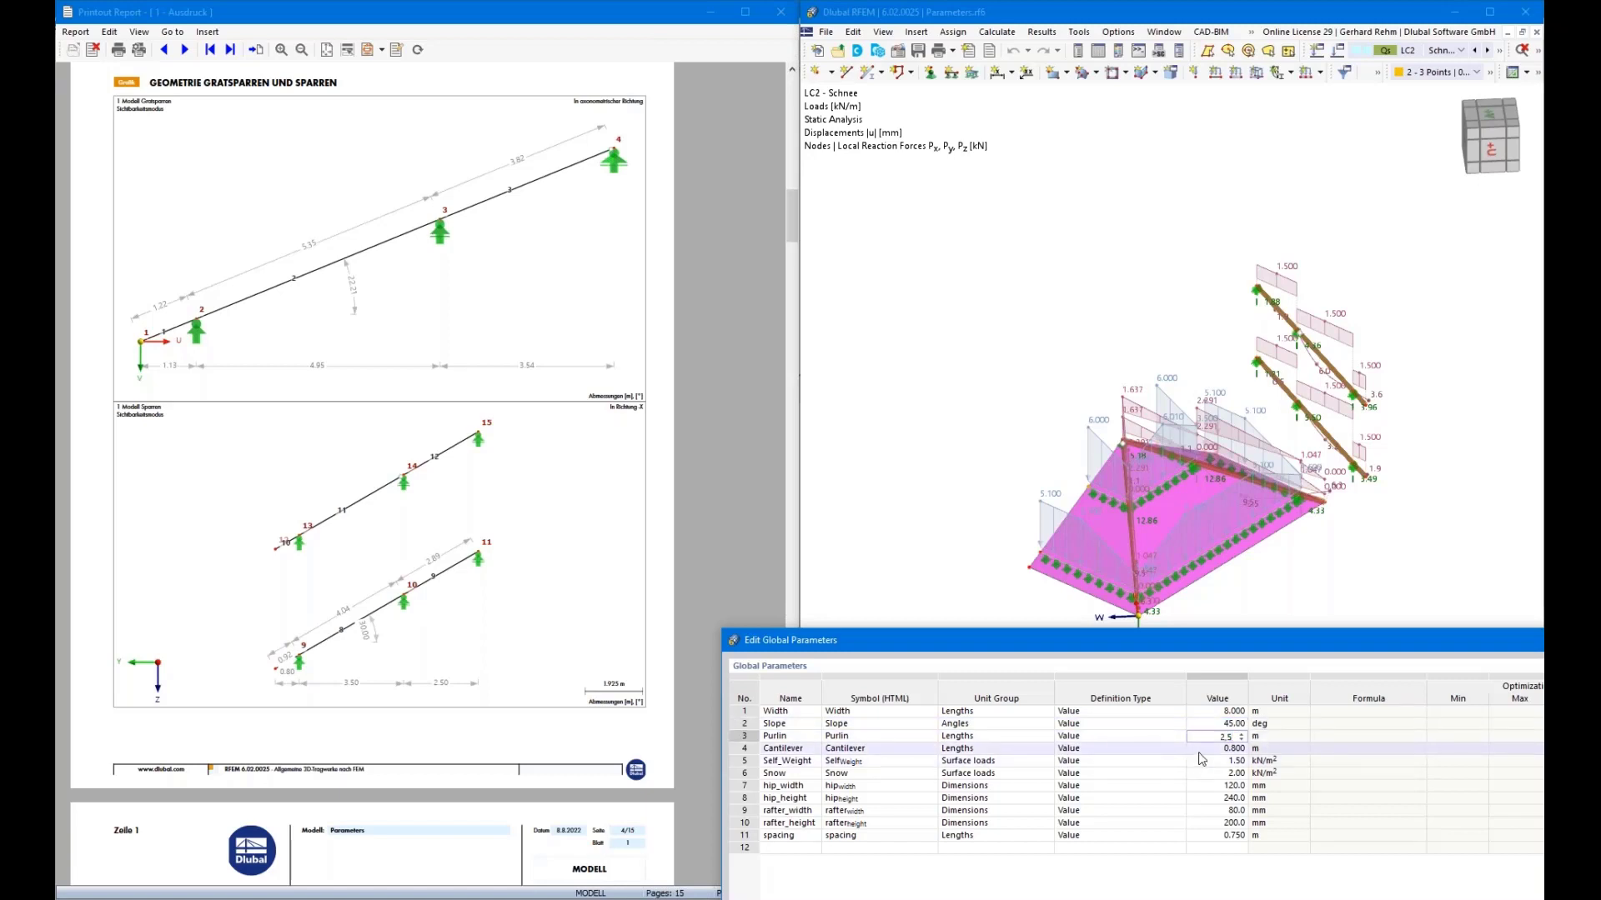
pyautogui.press('Return')
pyautogui.write('2')
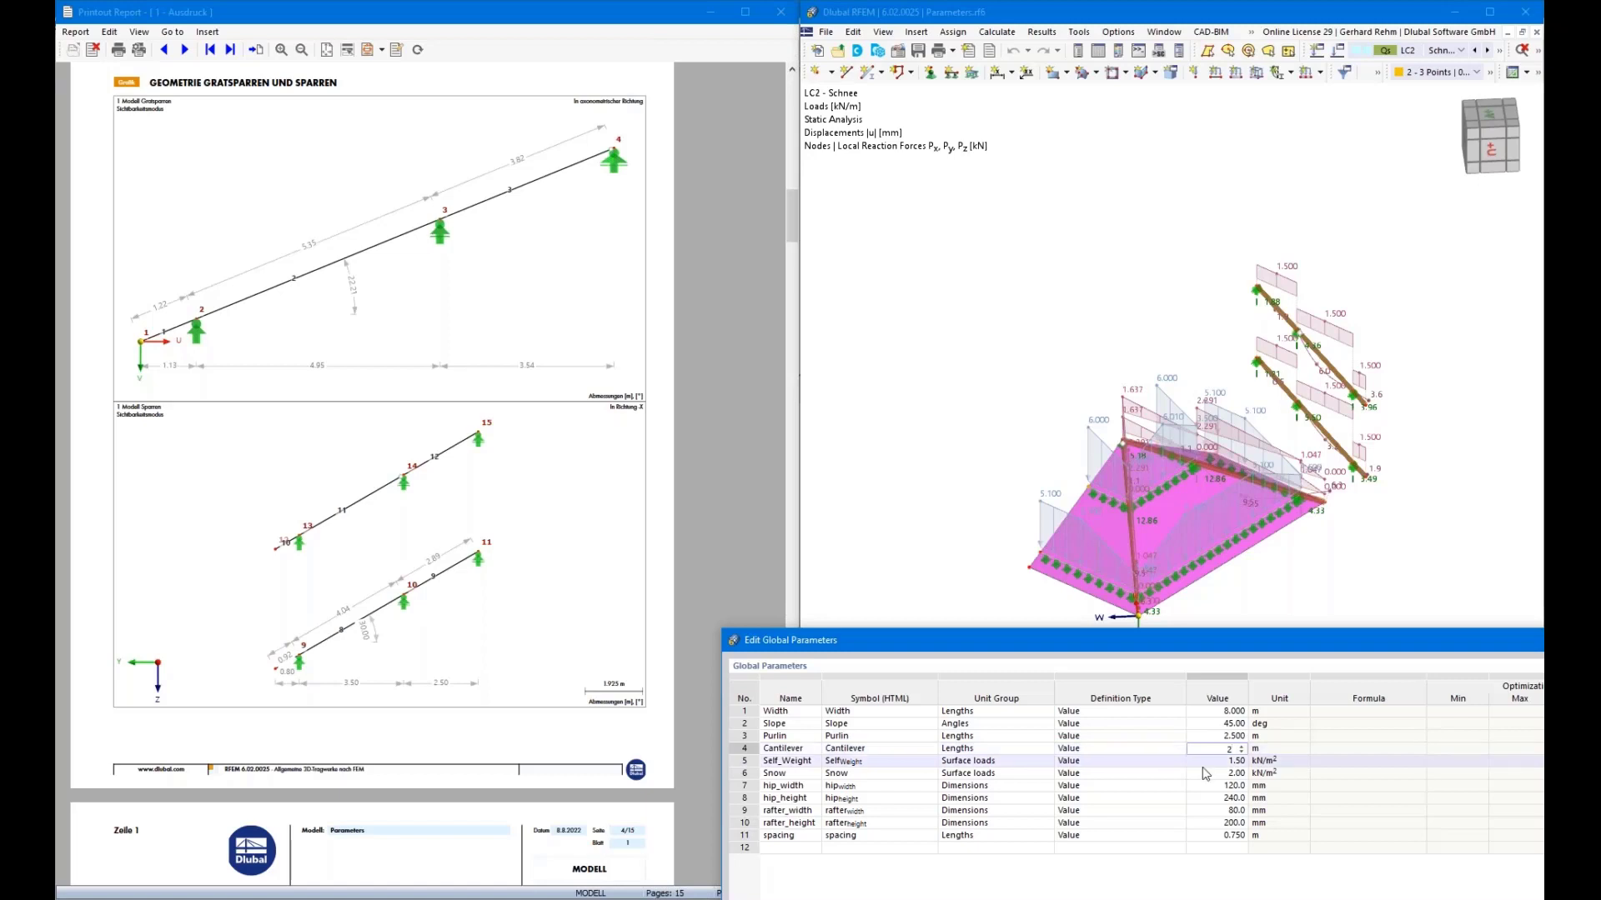
pyautogui.press('Return')
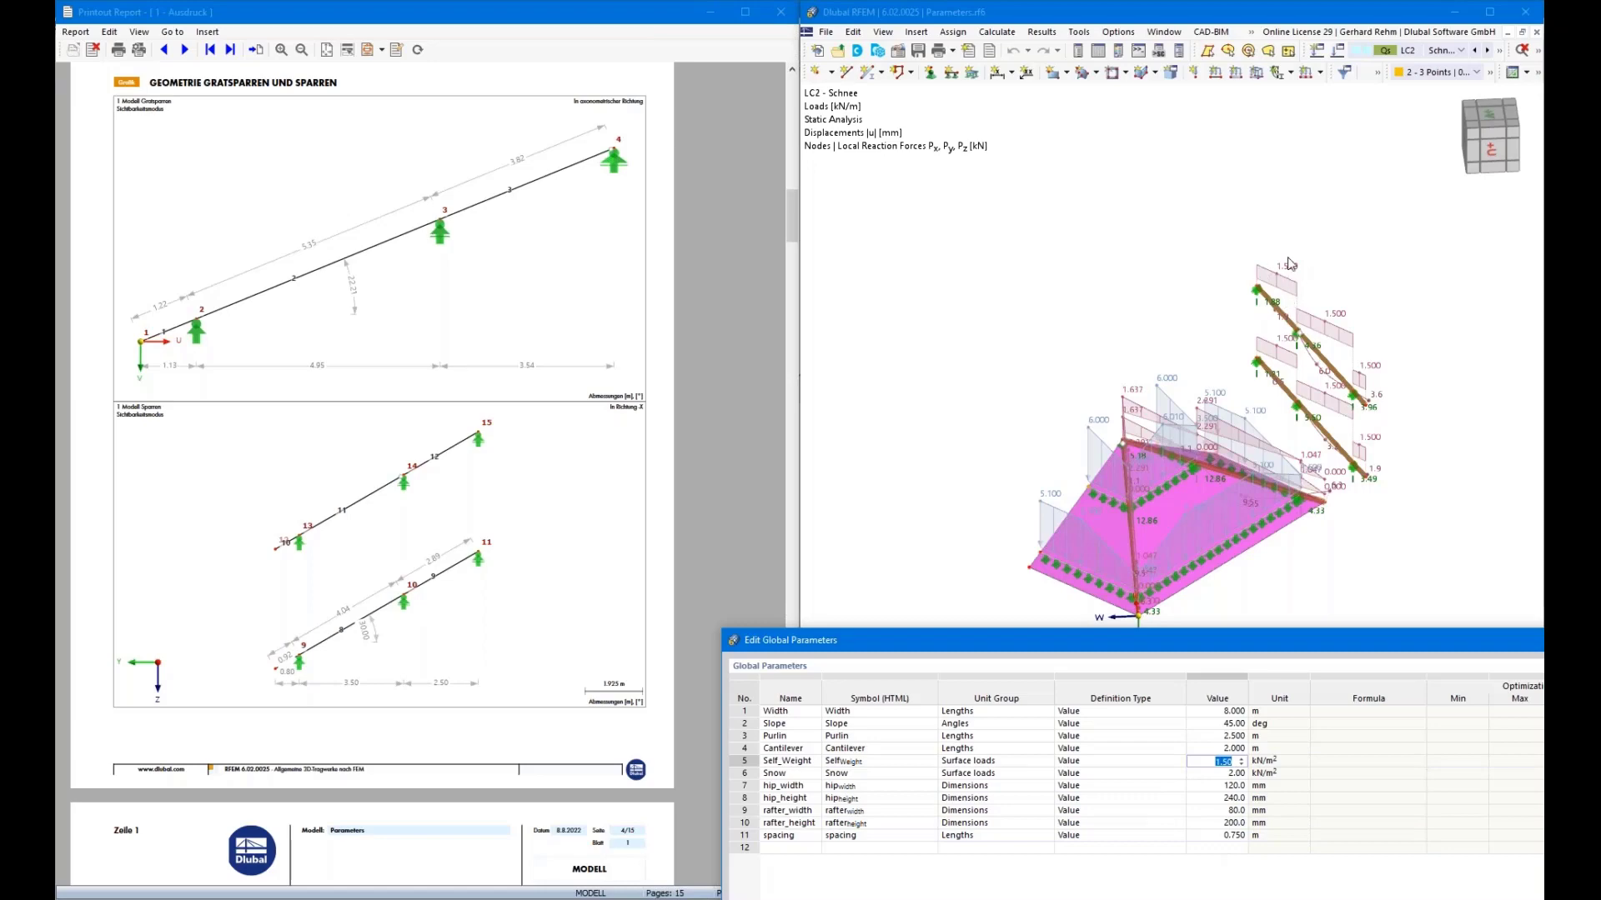
pyautogui.moveTo(1231, 642); pyautogui.dragTo(1223, 255)
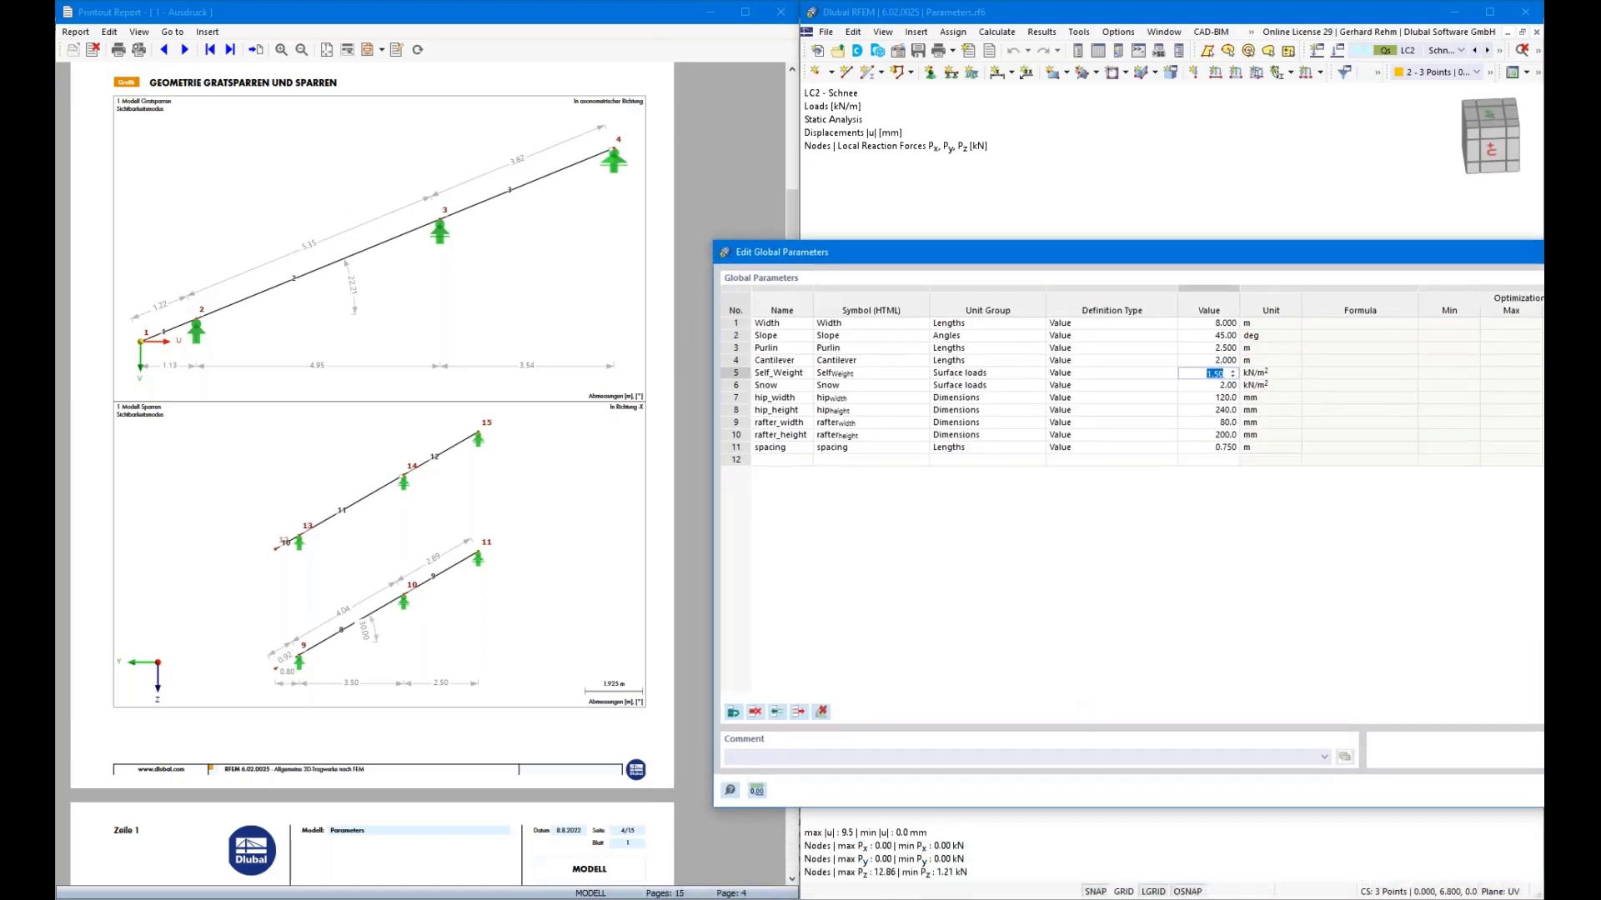
pyautogui.click(1228, 501)
pyautogui.click(1227, 527)
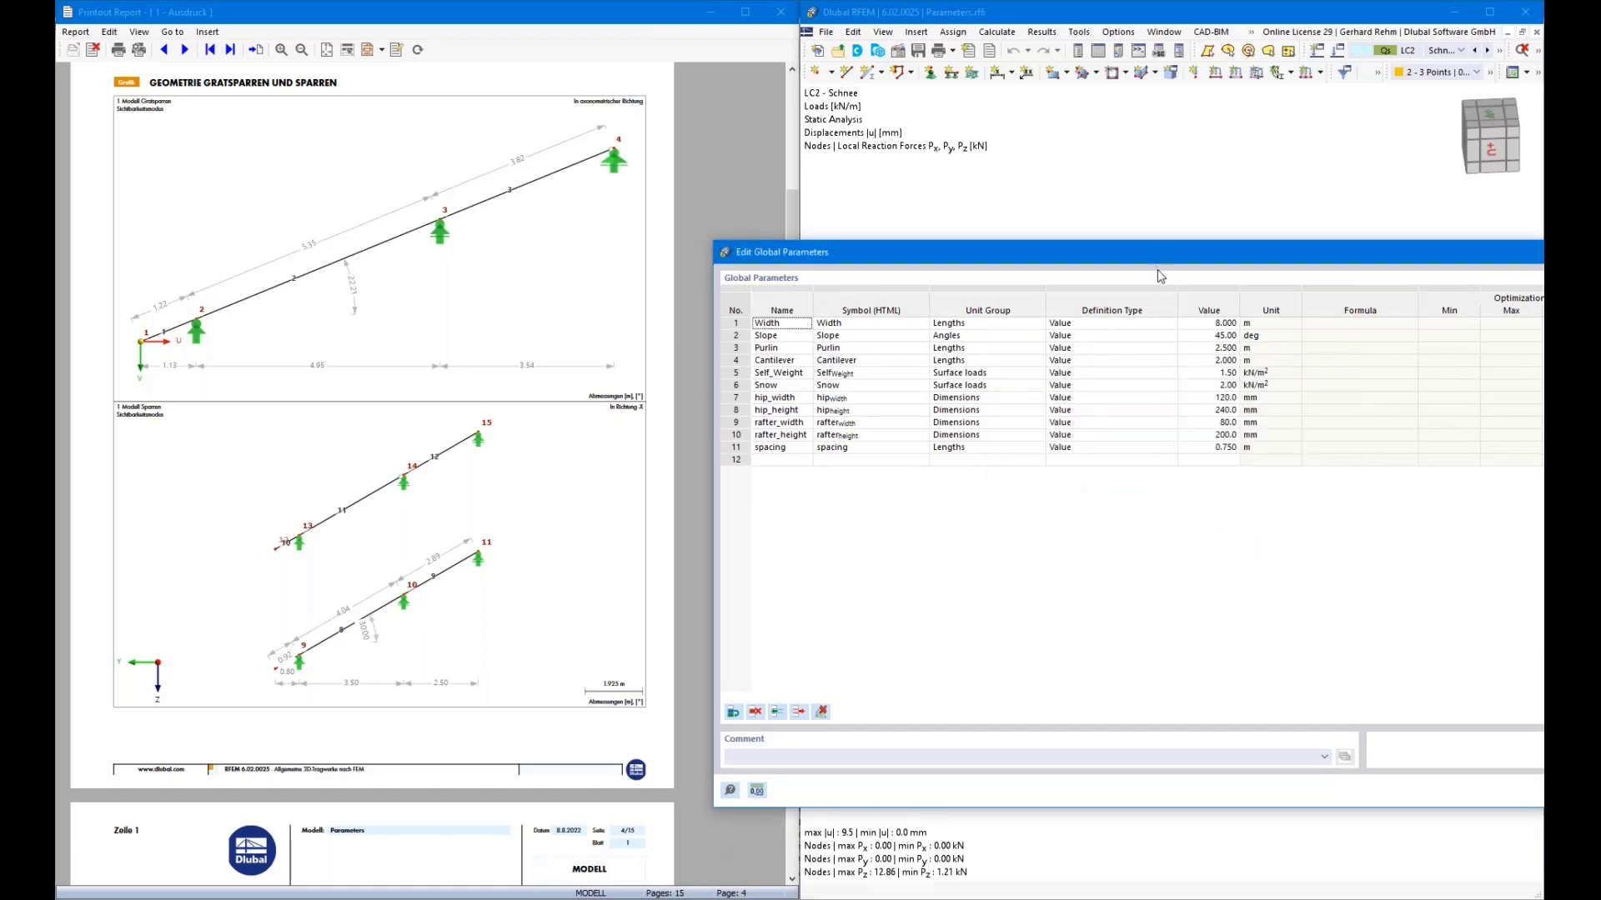
pyautogui.press('Return')
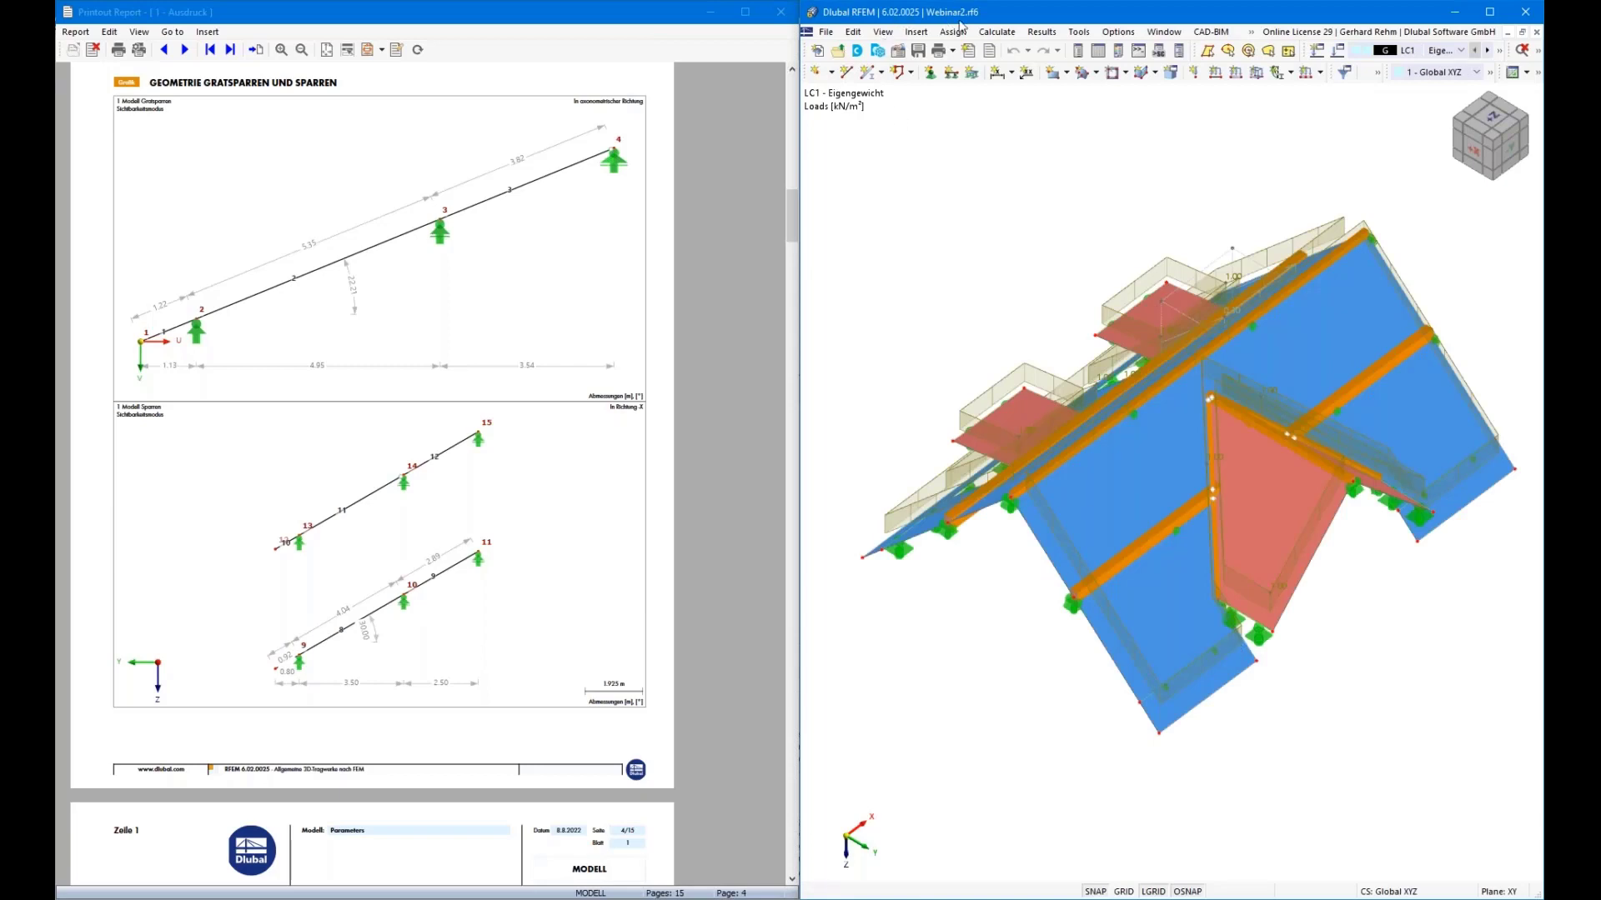
# Show the Data navigator again, make Parameters.rf6 the active model and turn the view to show the hip roof more from the side.
pyautogui.click(1079, 53)
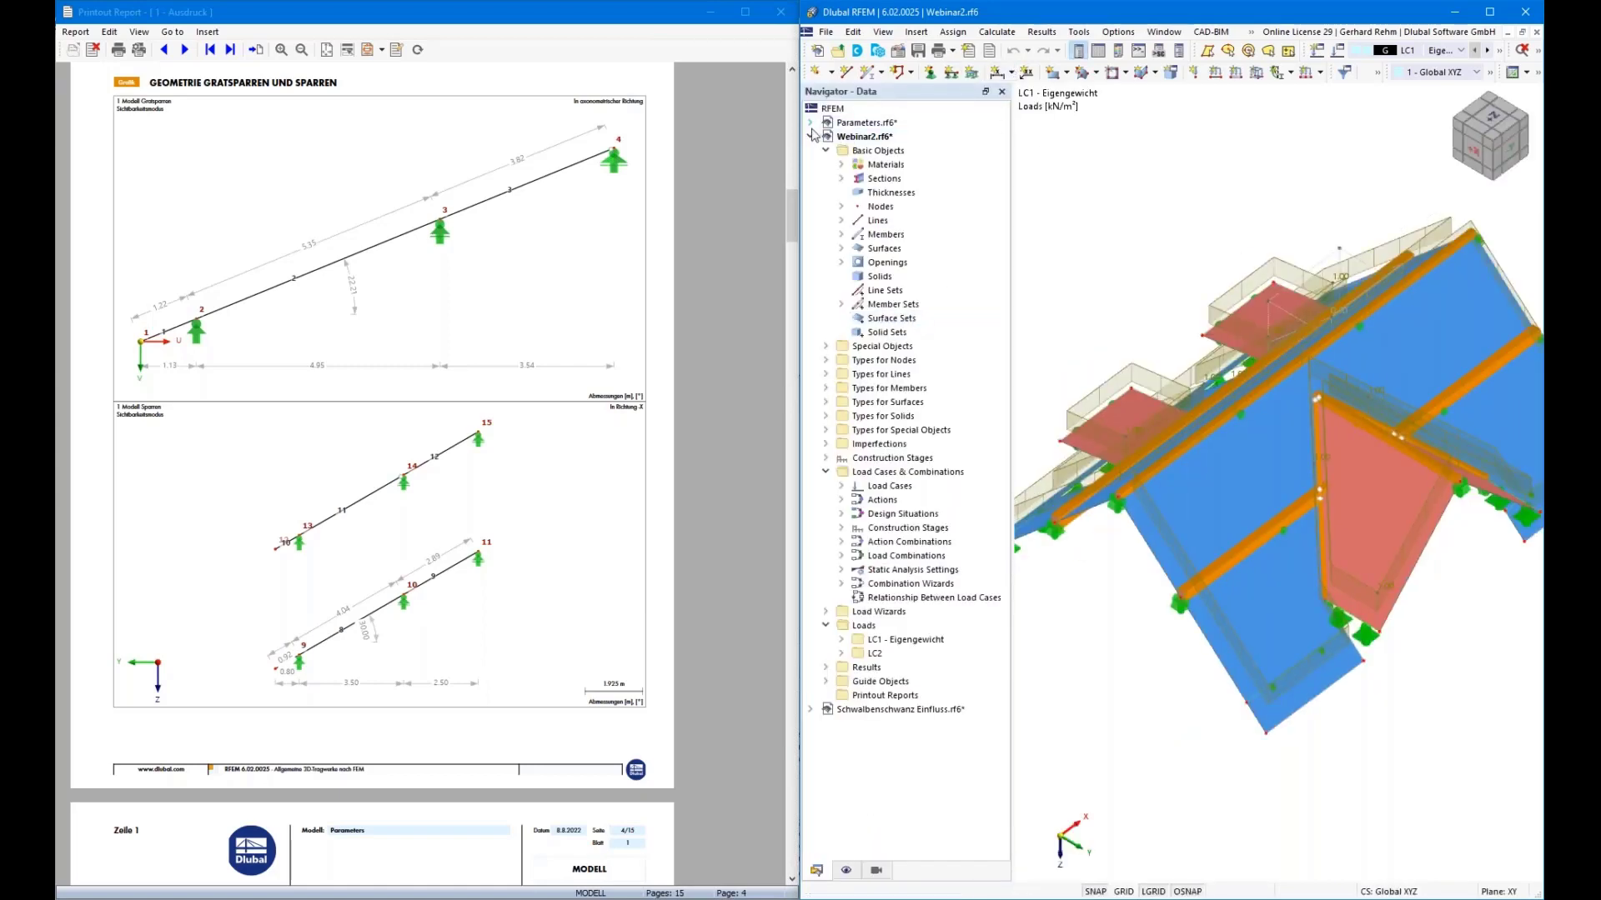
pyautogui.click(814, 135)
pyautogui.click(867, 122)
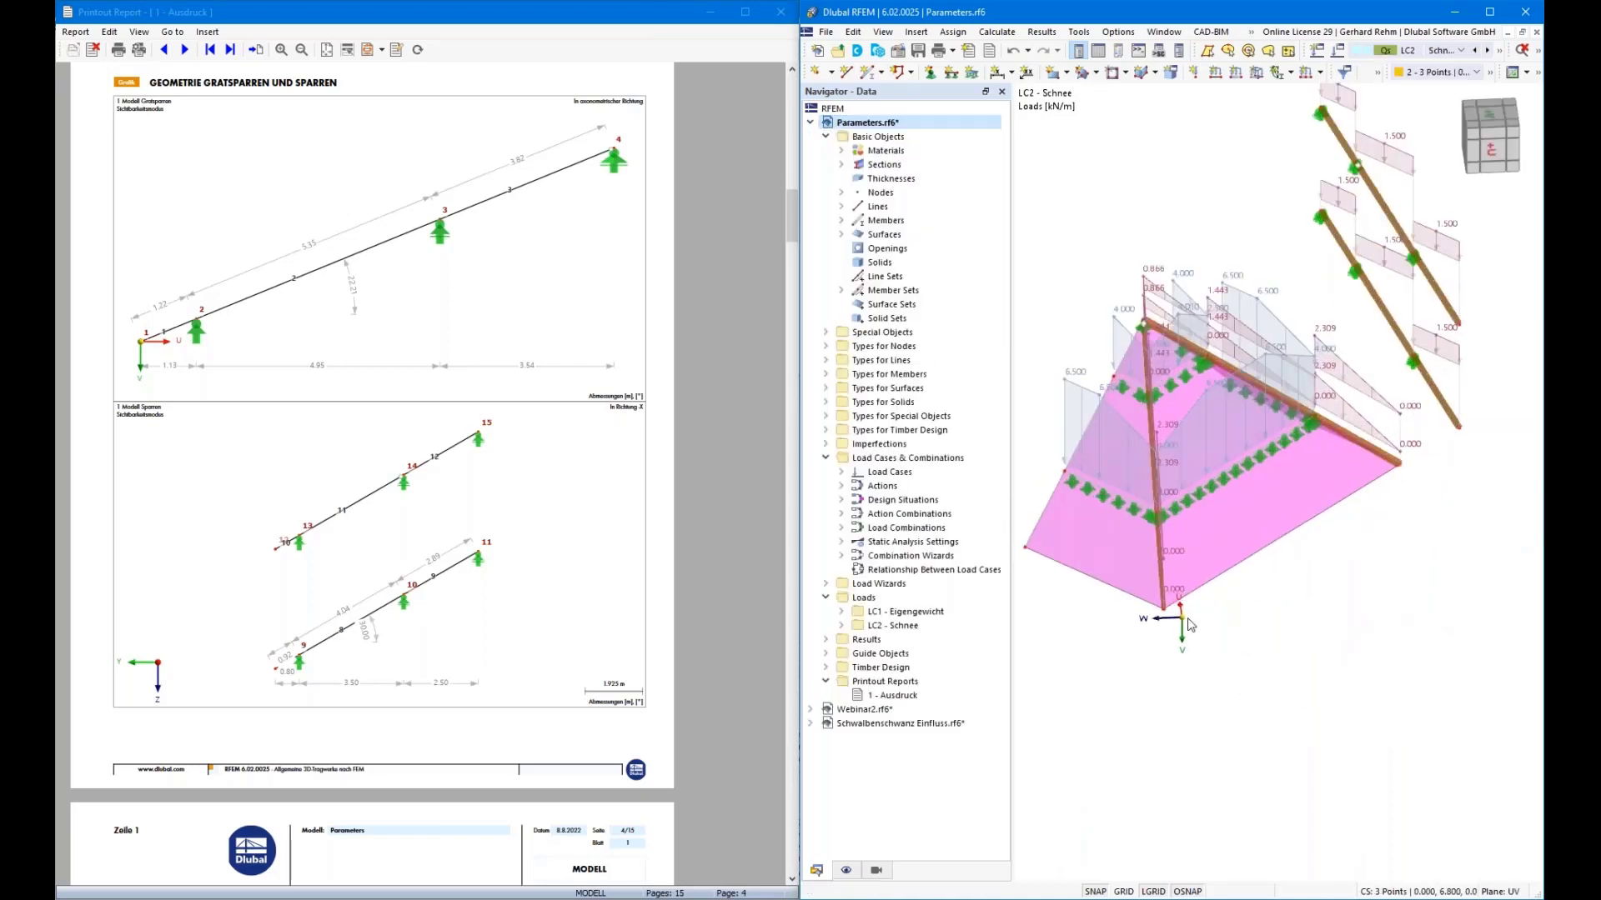
pyautogui.keyDown('ctrl'); pyautogui.moveTo(1321, 628); pyautogui.dragTo(1232, 732, button='middle'); pyautogui.keyUp('ctrl')
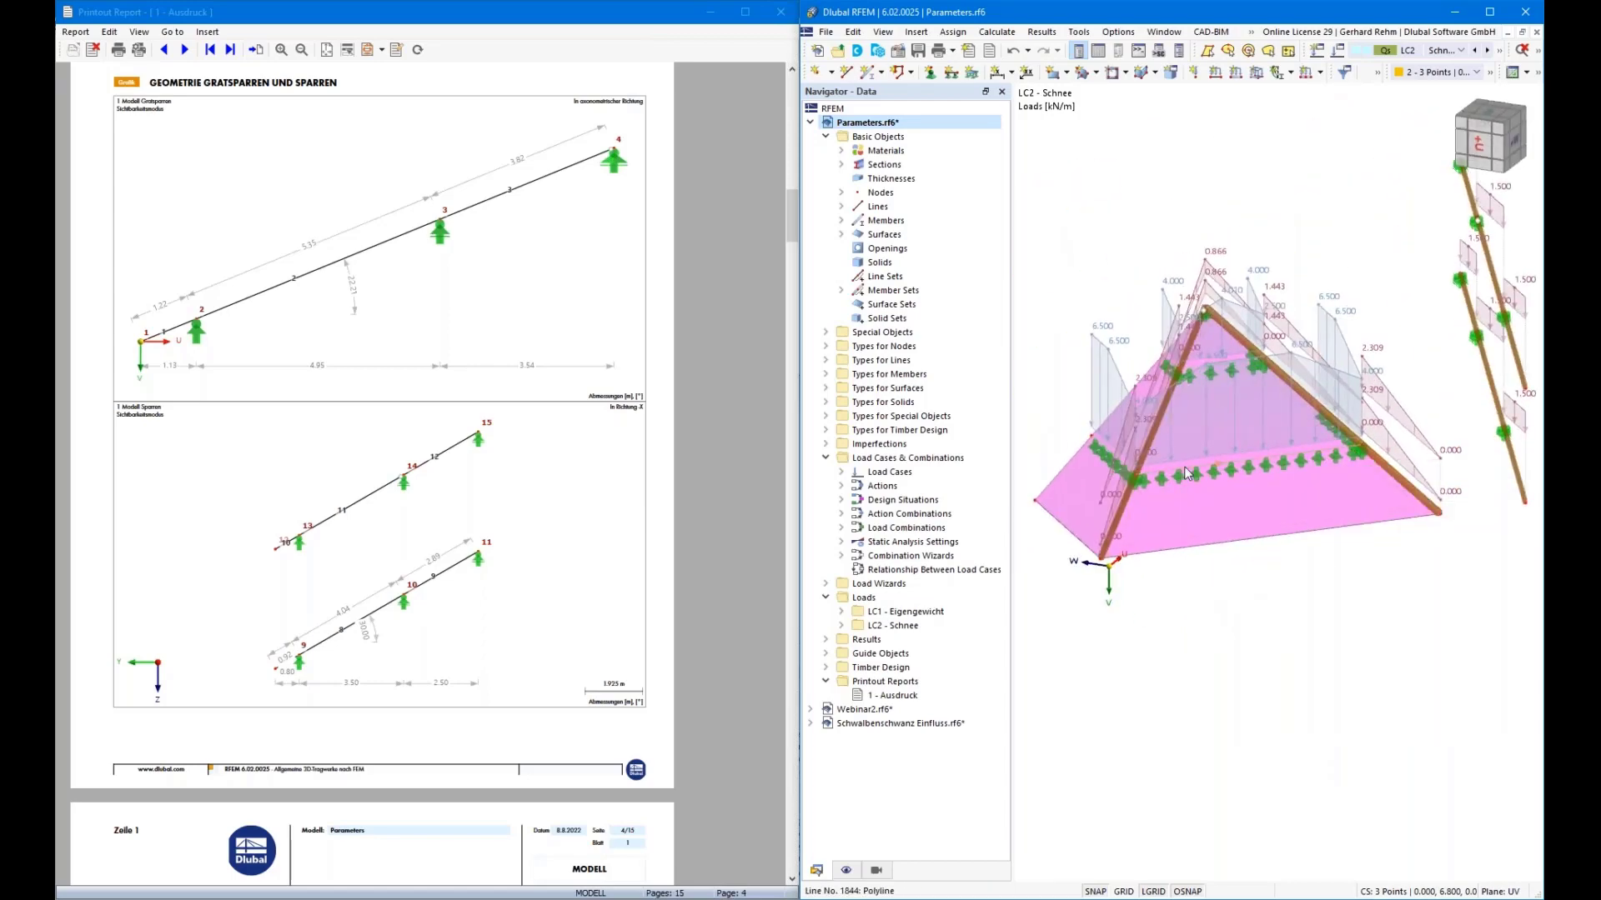
pyautogui.scroll(-2, 1252, 673)
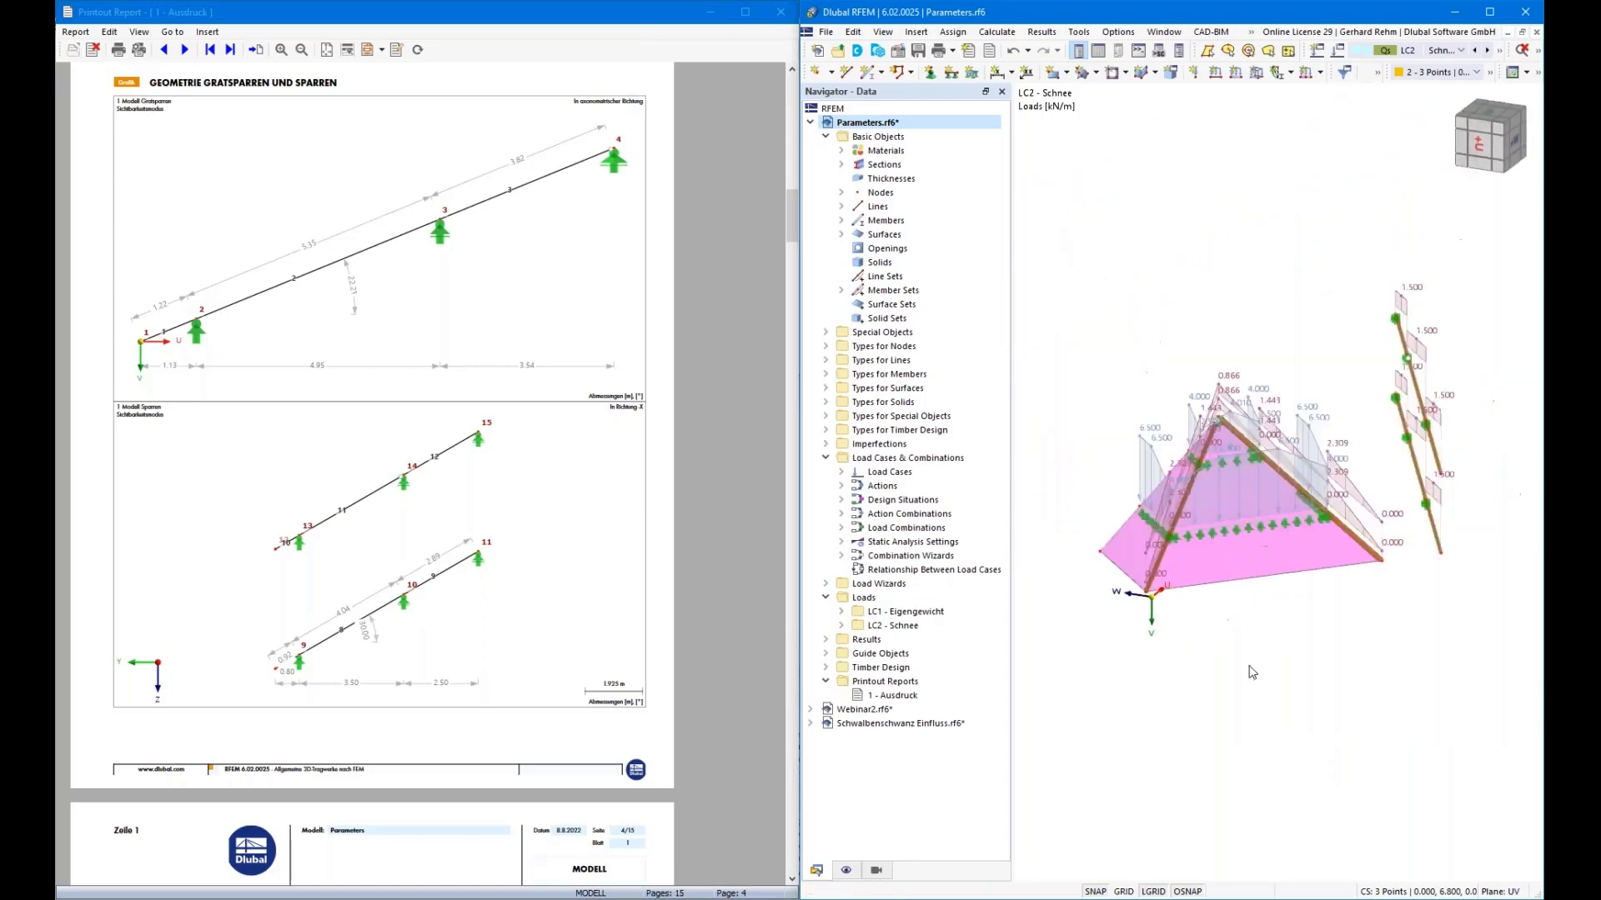
# Update the printout report to the changed roof geometry and close the report.
pyautogui.click(417, 51)
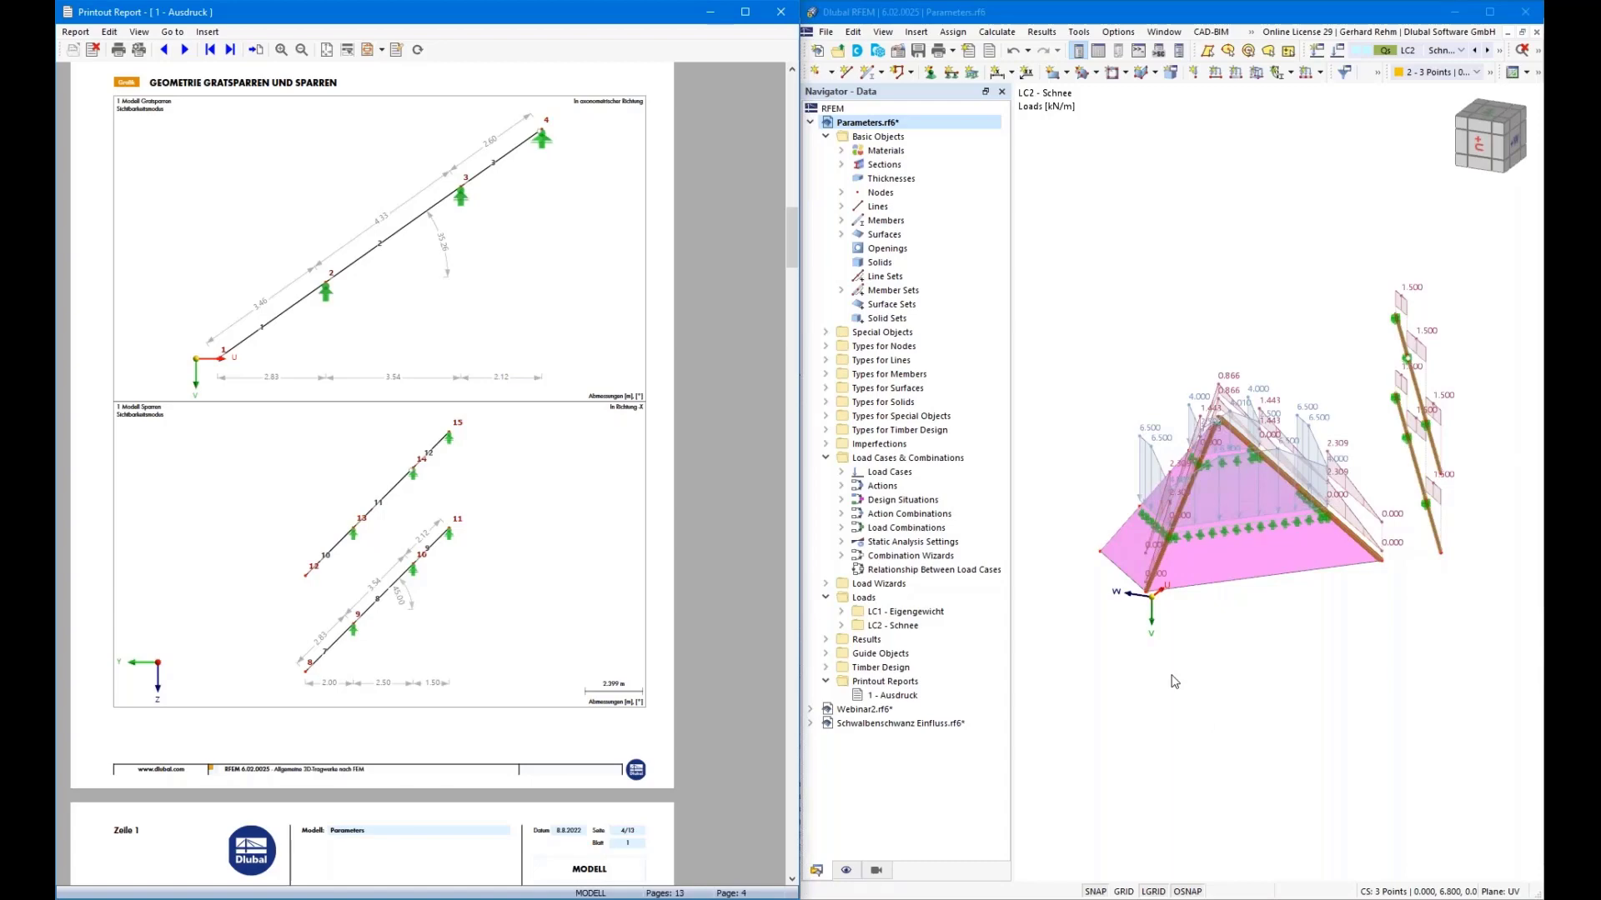
pyautogui.click(780, 12)
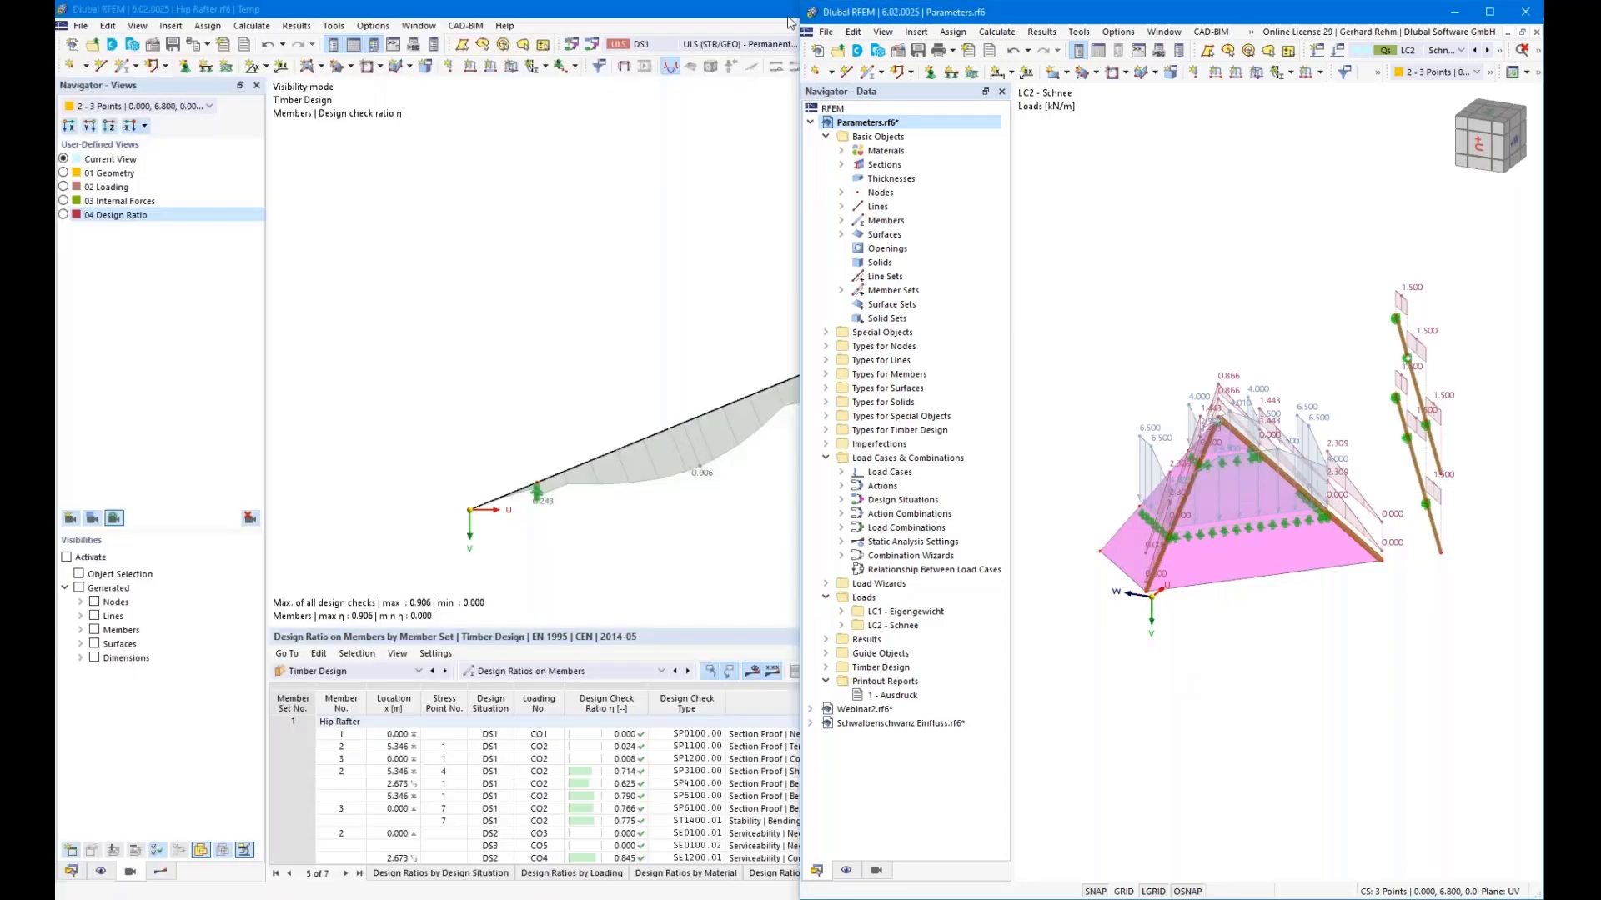
# Maximize the Parameters.rf6 window and enlarge the view of the hip roof and rafters.
pyautogui.moveTo(1070, 15); pyautogui.dragTo(621, 136)
pyautogui.doubleClick(874, 134)
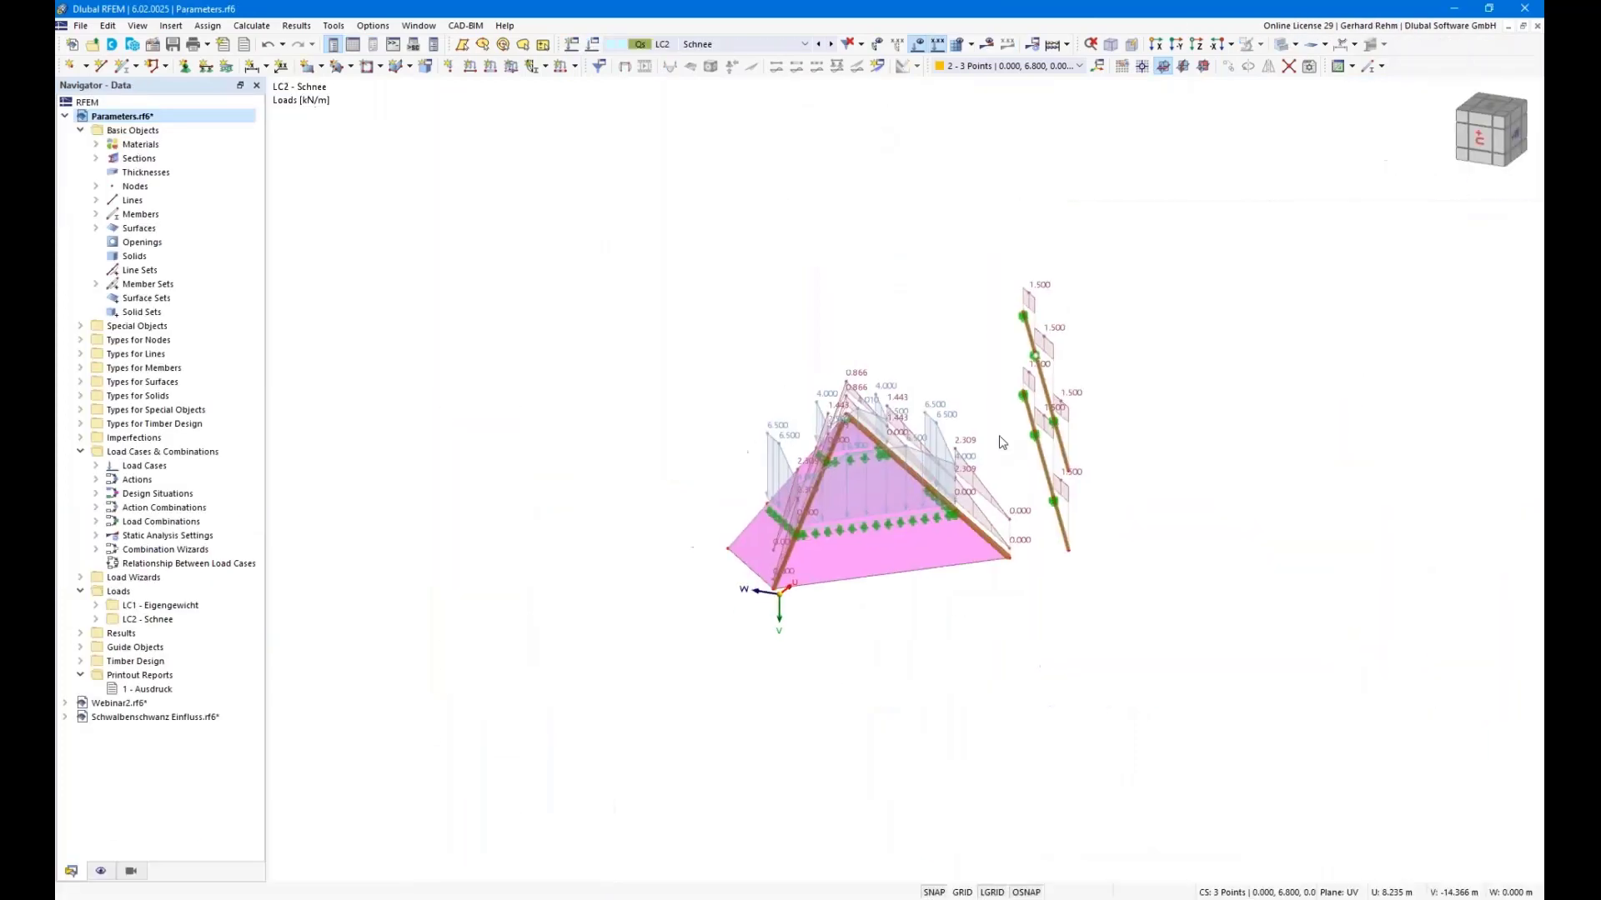
pyautogui.scroll(2, 1036, 660)
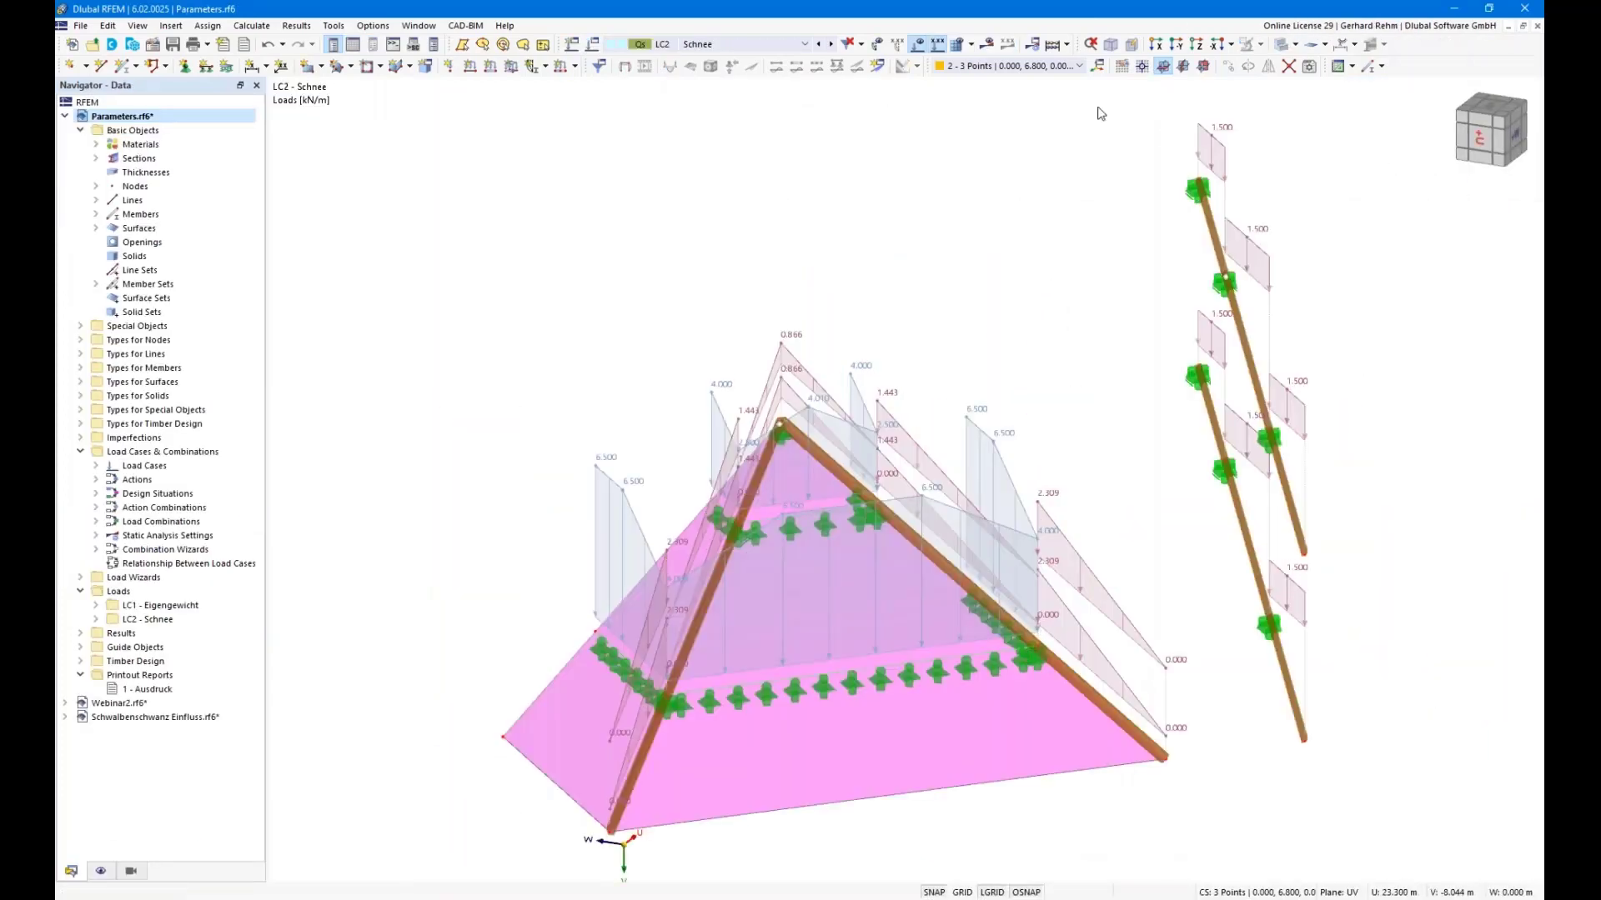
pyautogui.scroll(-1, 643, 315)
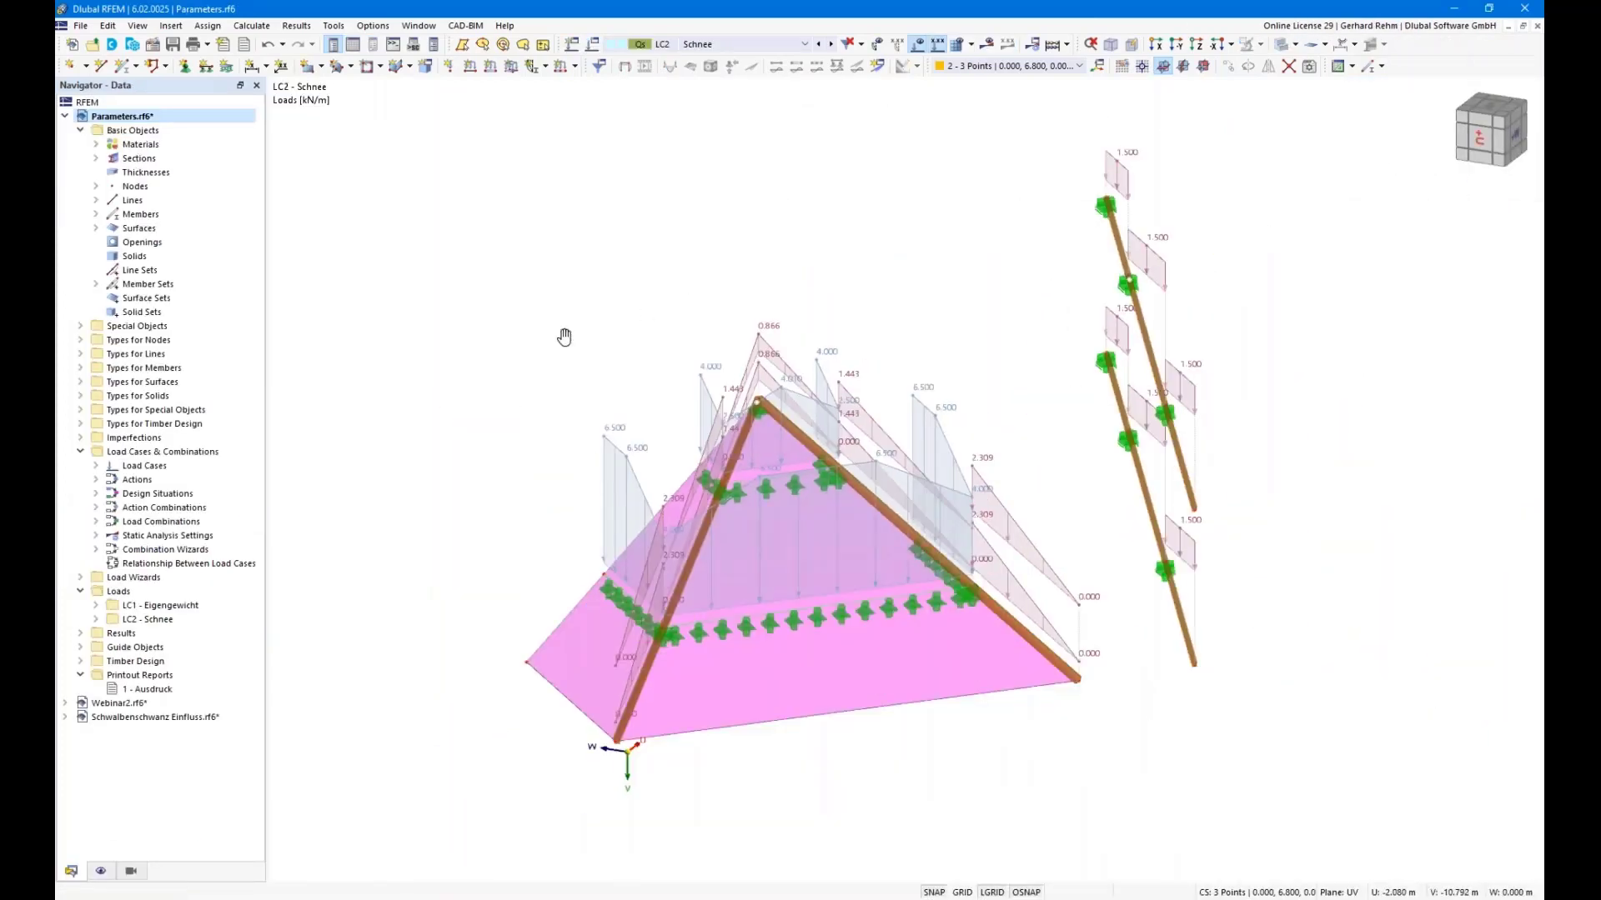
pyautogui.moveTo(561, 333); pyautogui.dragTo(479, 267, button='middle')
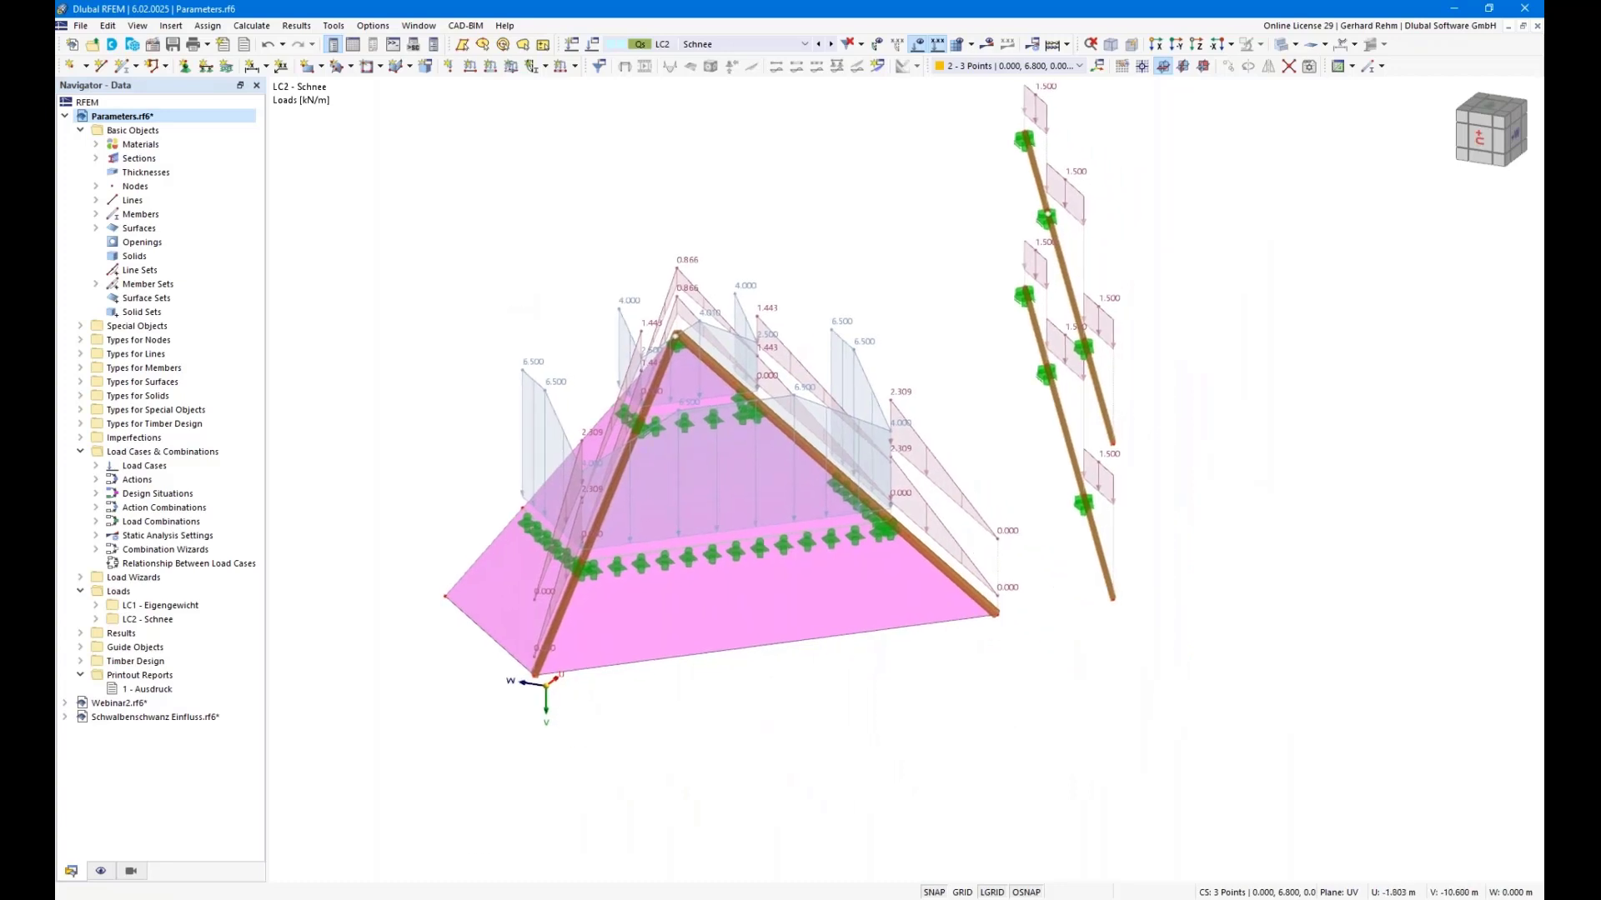
# Show the Script Manager with the user and Dlubal scripts and make its panel narrower.
pyautogui.click(415, 46)
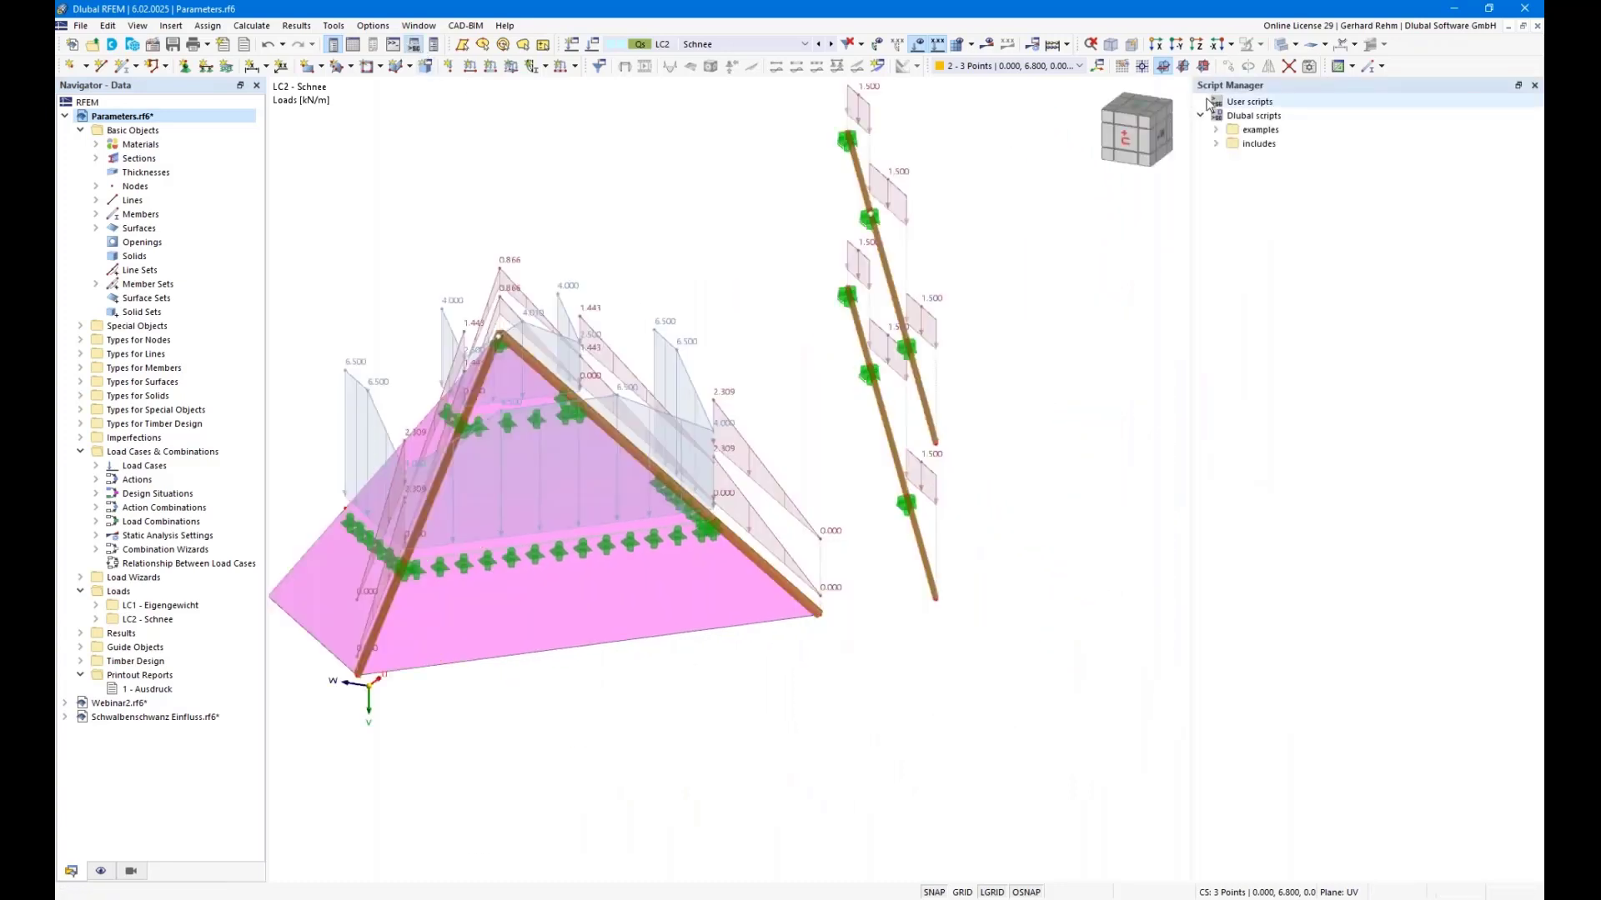
pyautogui.moveTo(1192, 123); pyautogui.dragTo(1294, 124)
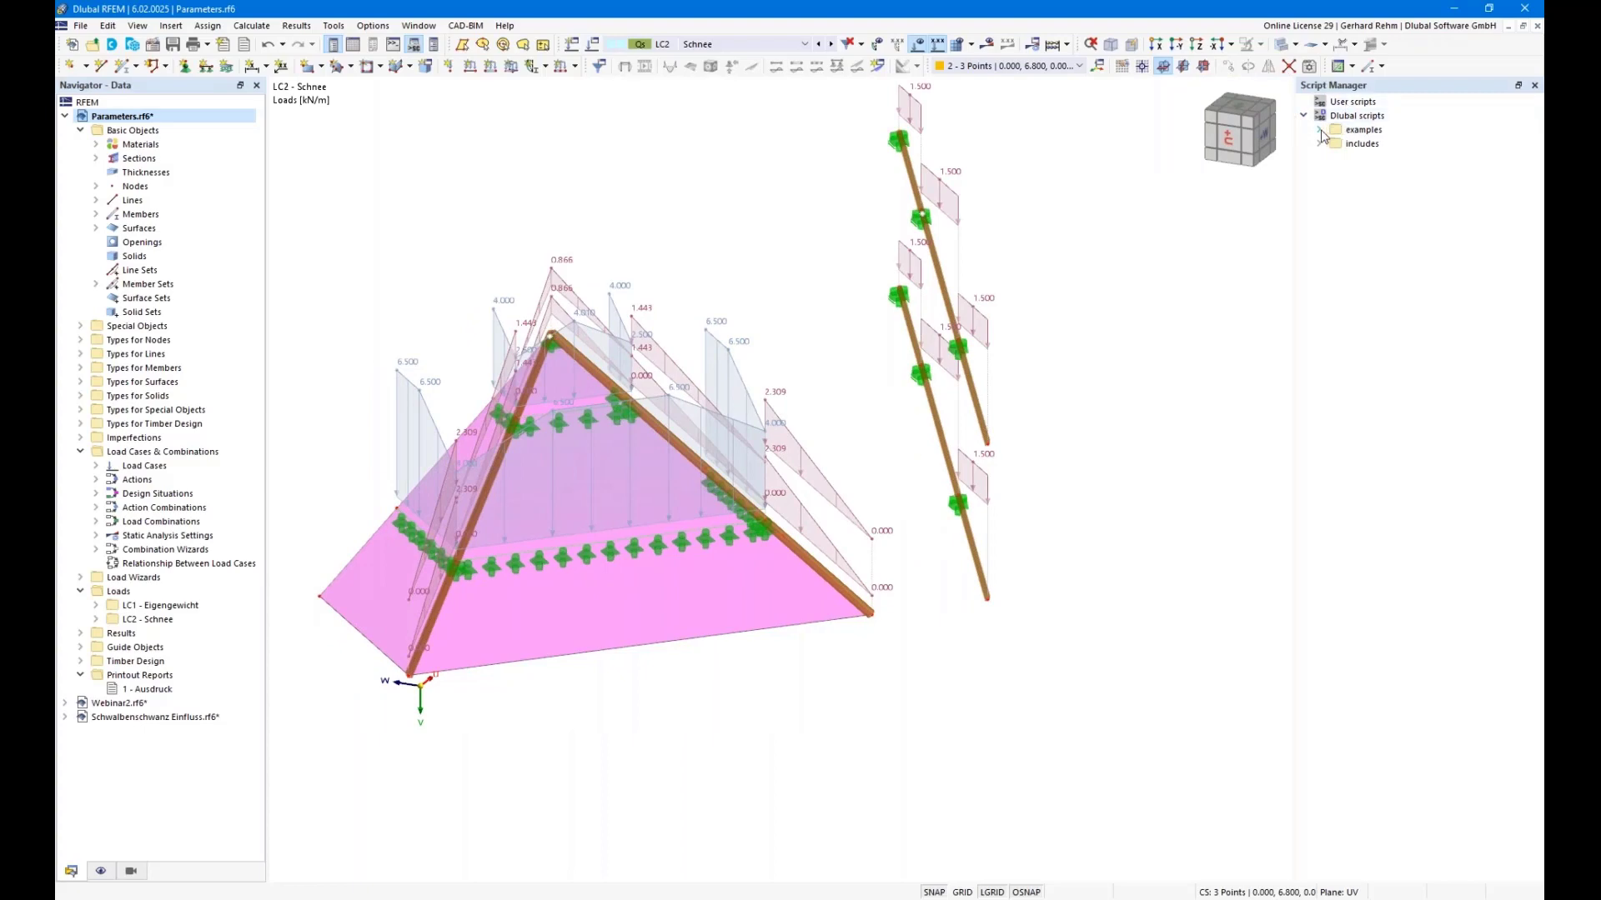
# Switch to the web browser and bring up the Dlubal webinars page.
pyautogui.click(433, 899)
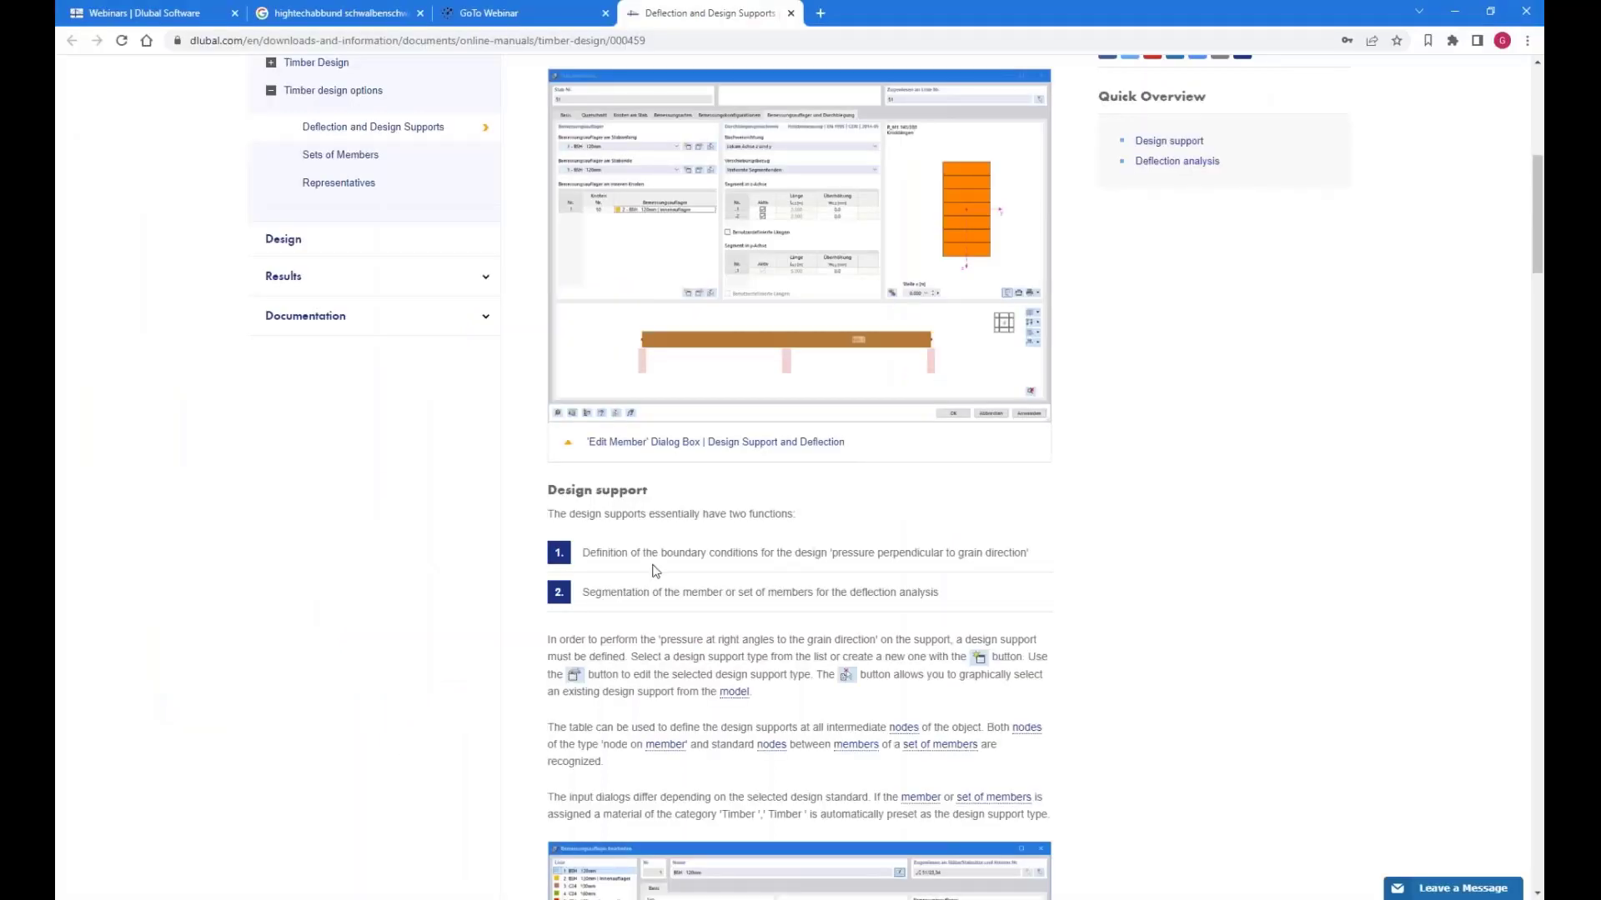
pyautogui.click(193, 14)
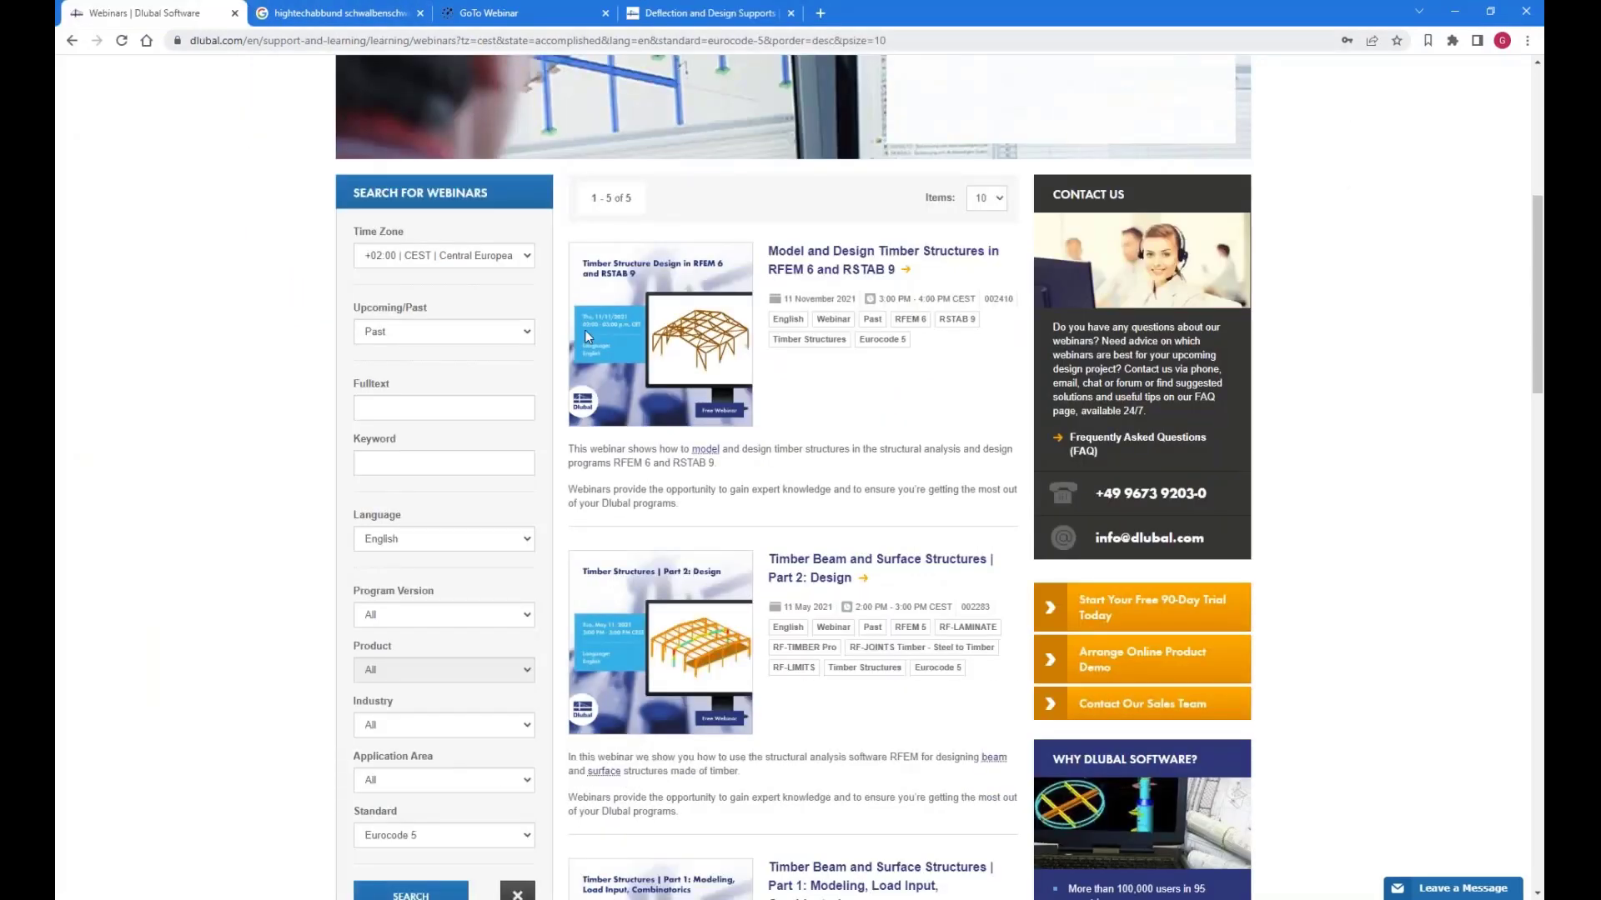
# Look over the past English Eurocode 5 webinars and the search filters on the Dlubal webinars page.
pyautogui.scroll(-2, 401, 675)
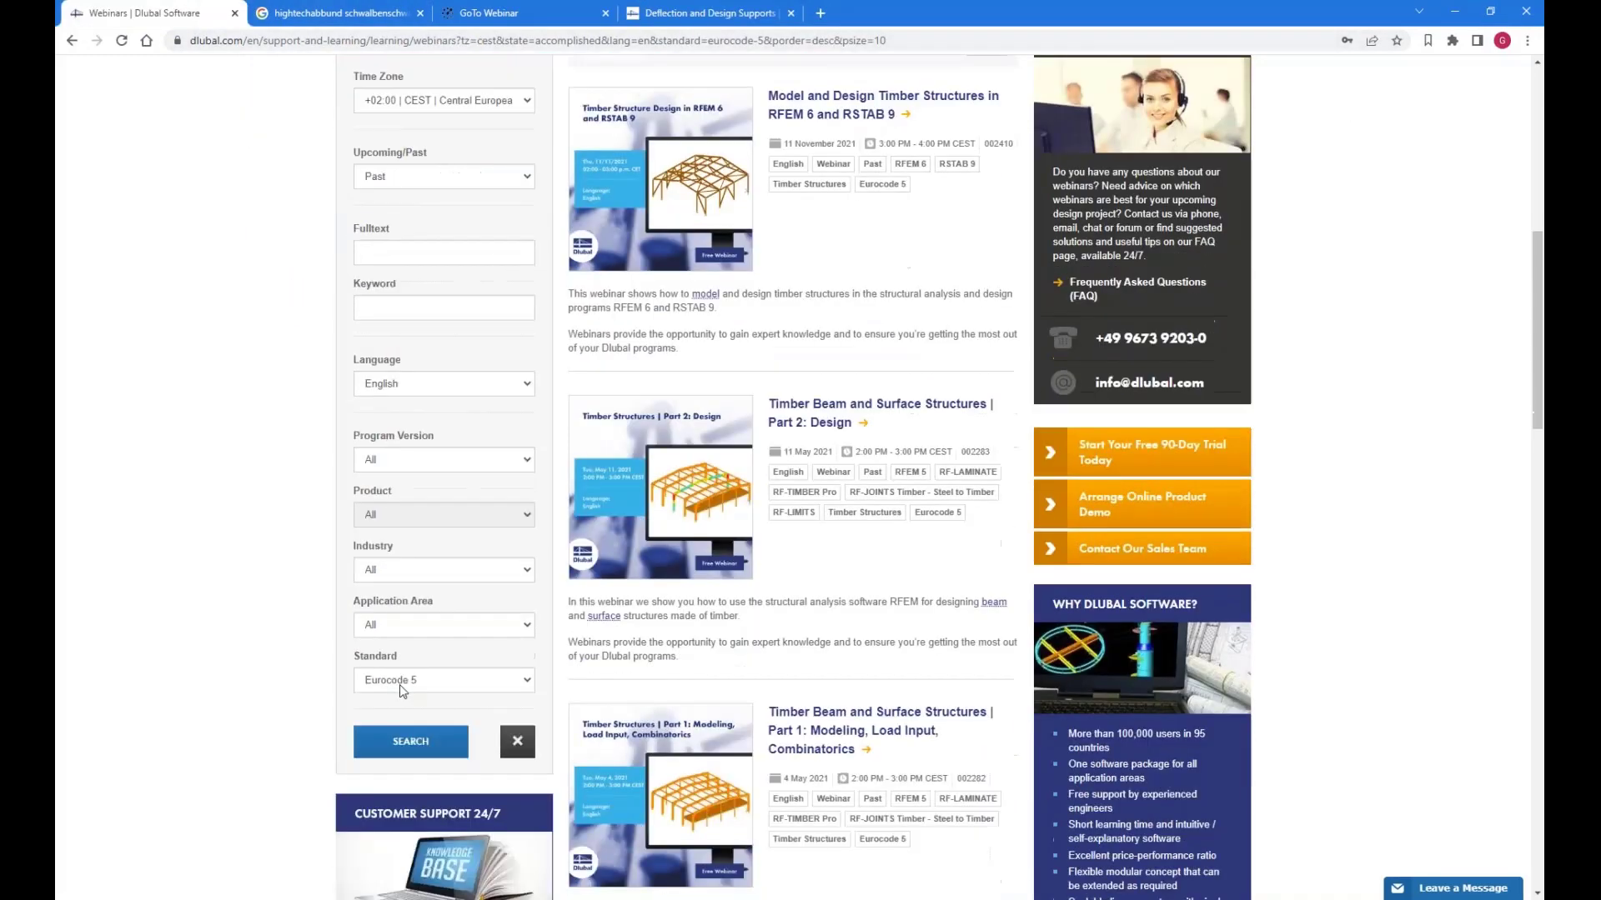
pyautogui.scroll(2, 667, 379)
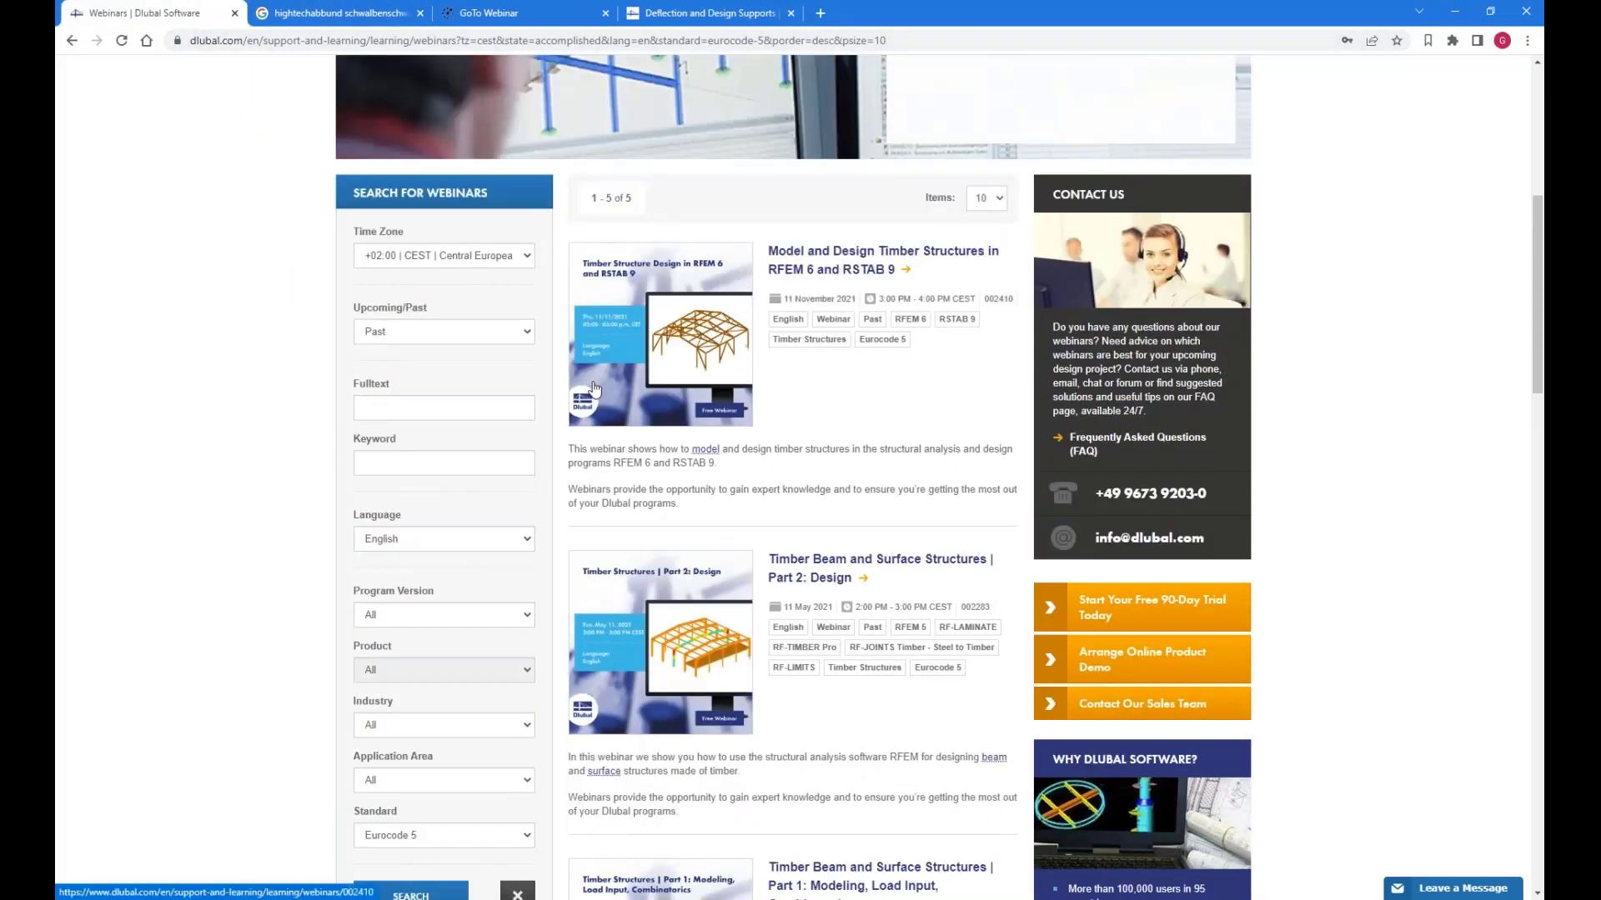
pyautogui.scroll(6, 617, 421)
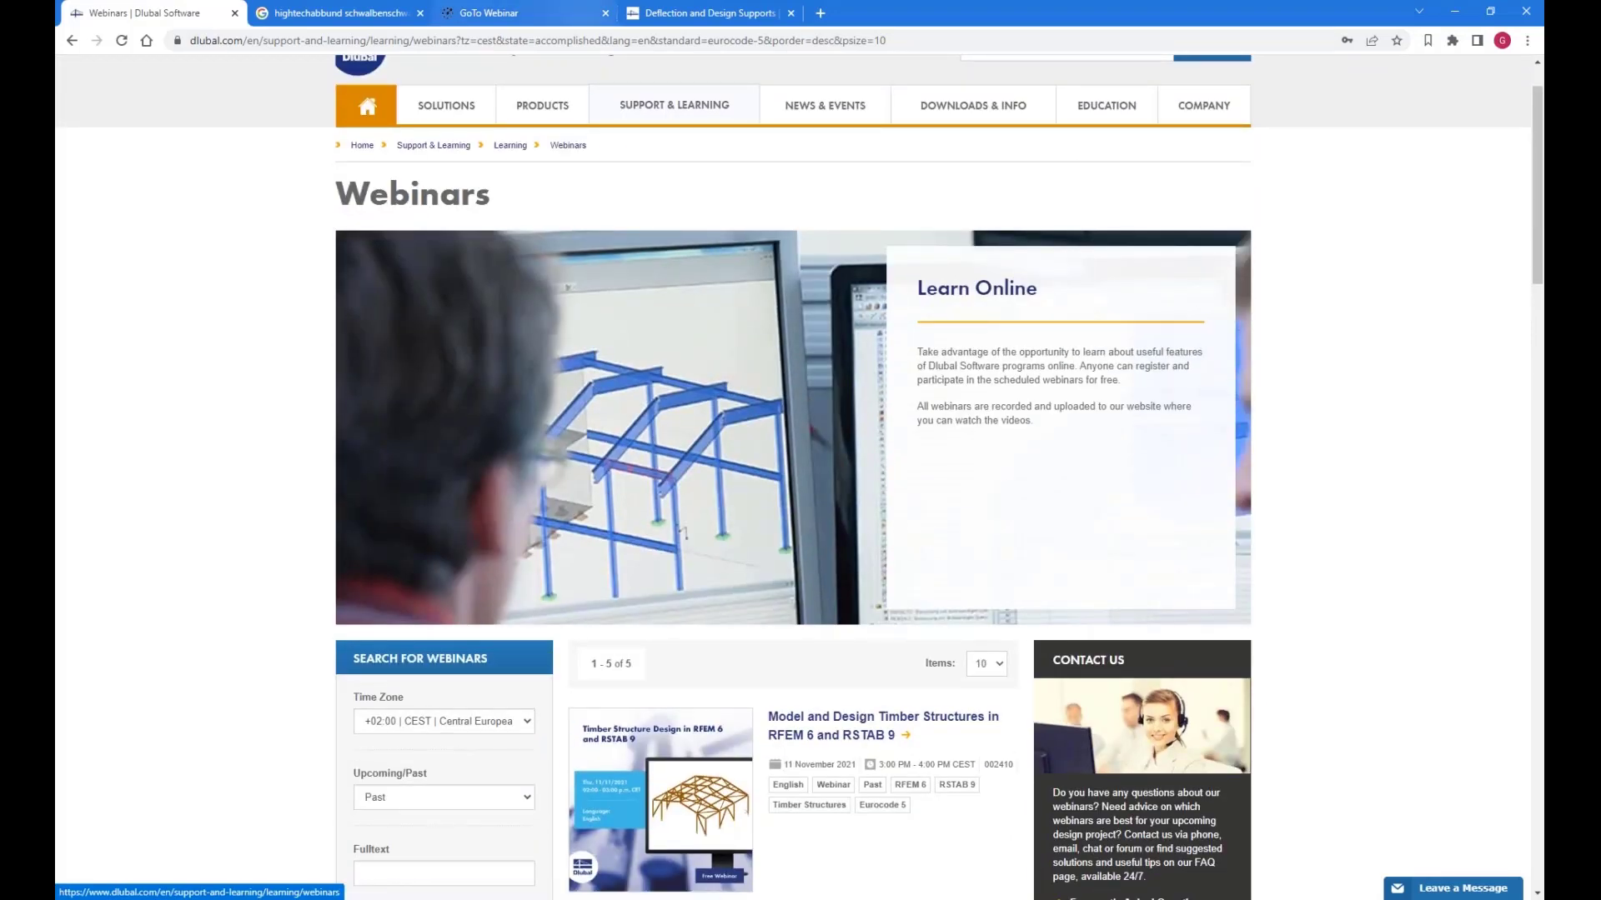
# Switch back to the Parameters.rf6 model in RFEM and list the example scripts among the Dlubal scripts.
pyautogui.click(375, 899)
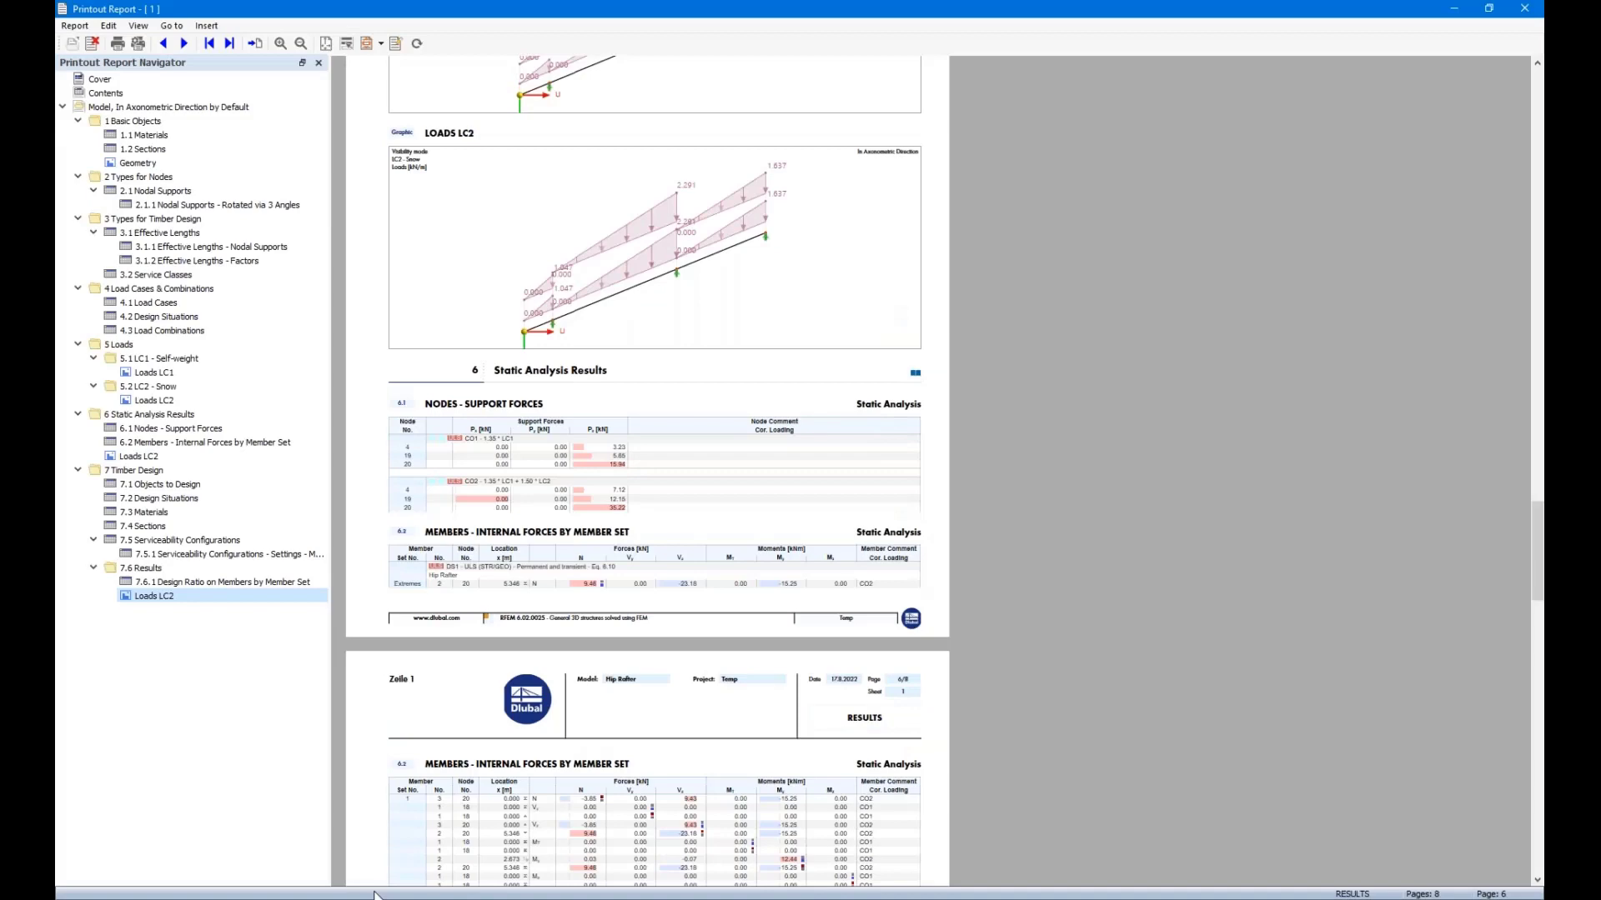
pyautogui.moveTo(375, 896)
pyautogui.click(259, 805)
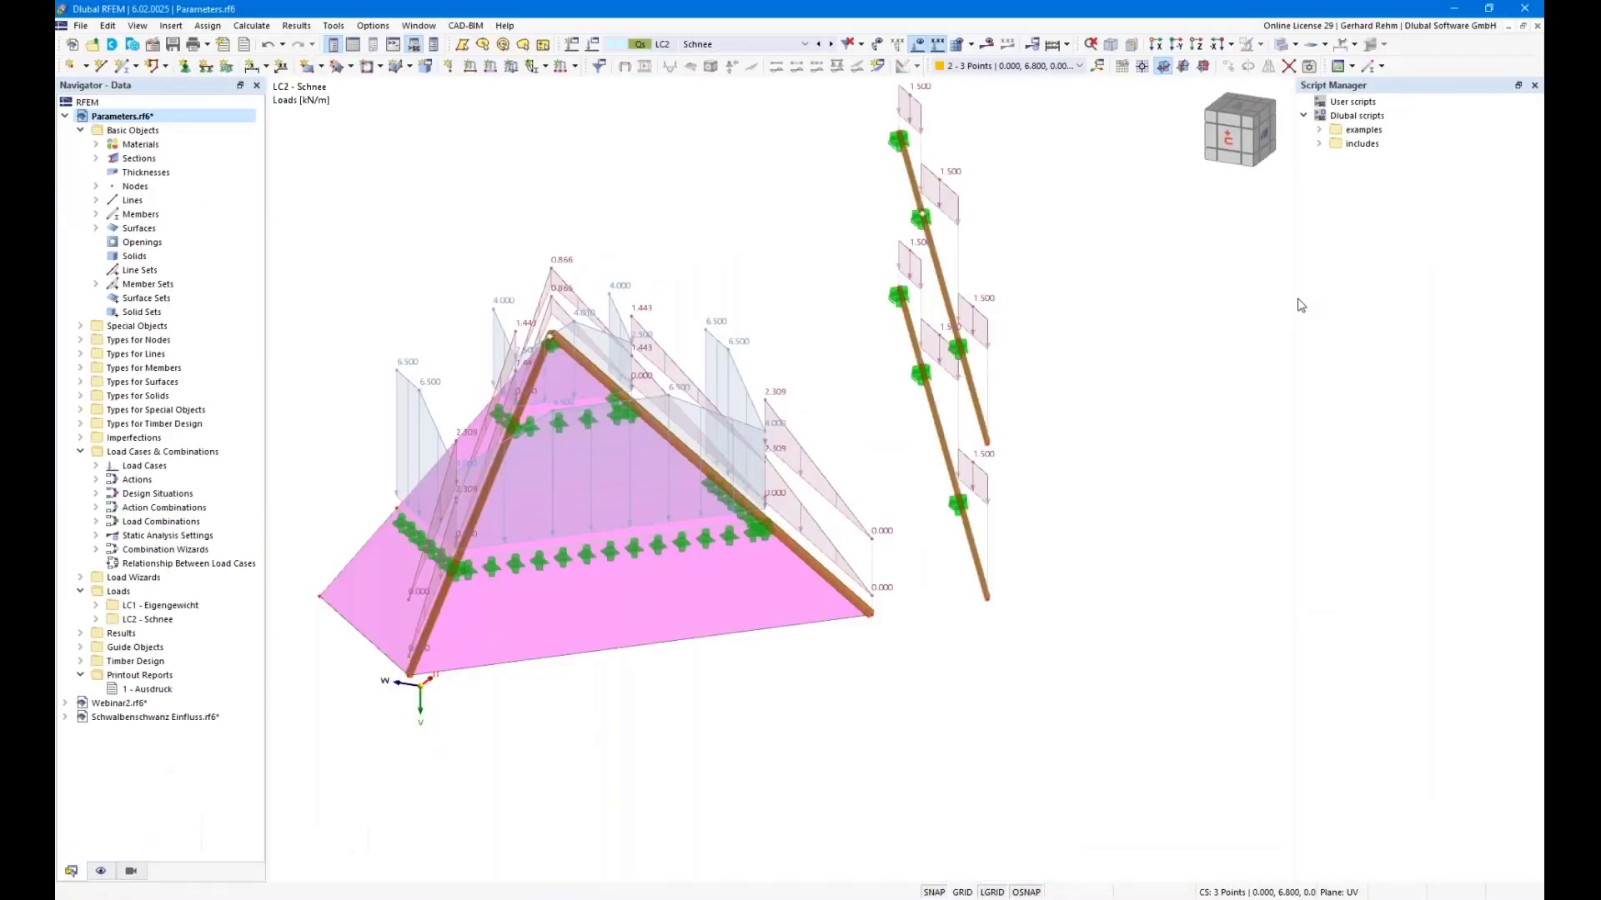
pyautogui.click(1319, 131)
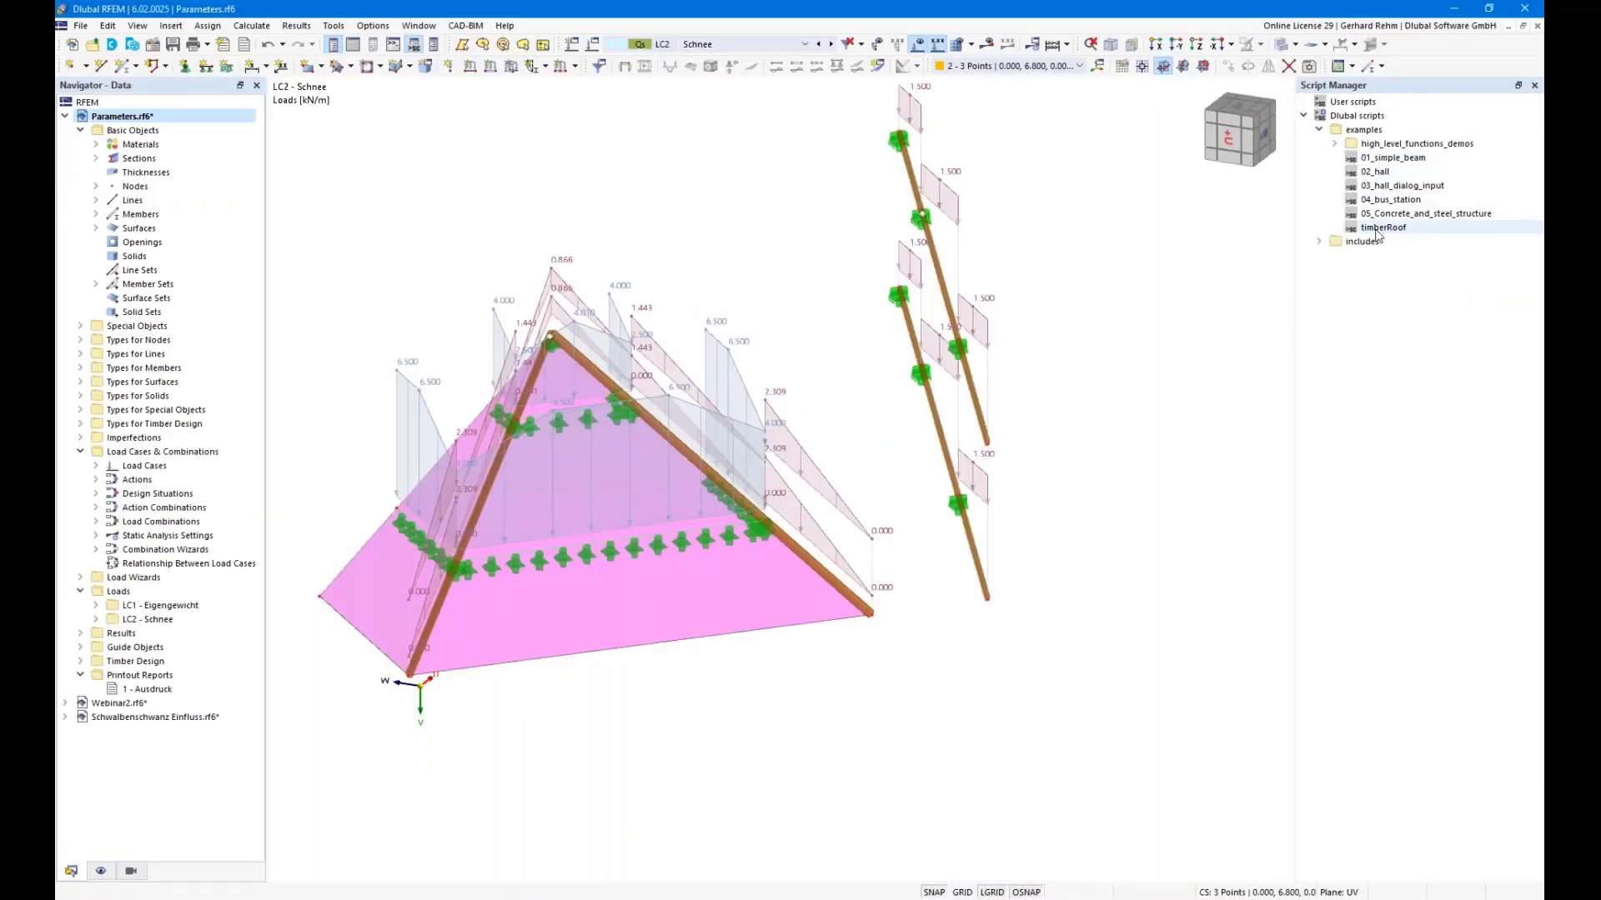
# Delete everything from the Parameters.rf6 model.
pyautogui.rightClick(108, 123)
pyautogui.click(178, 182)
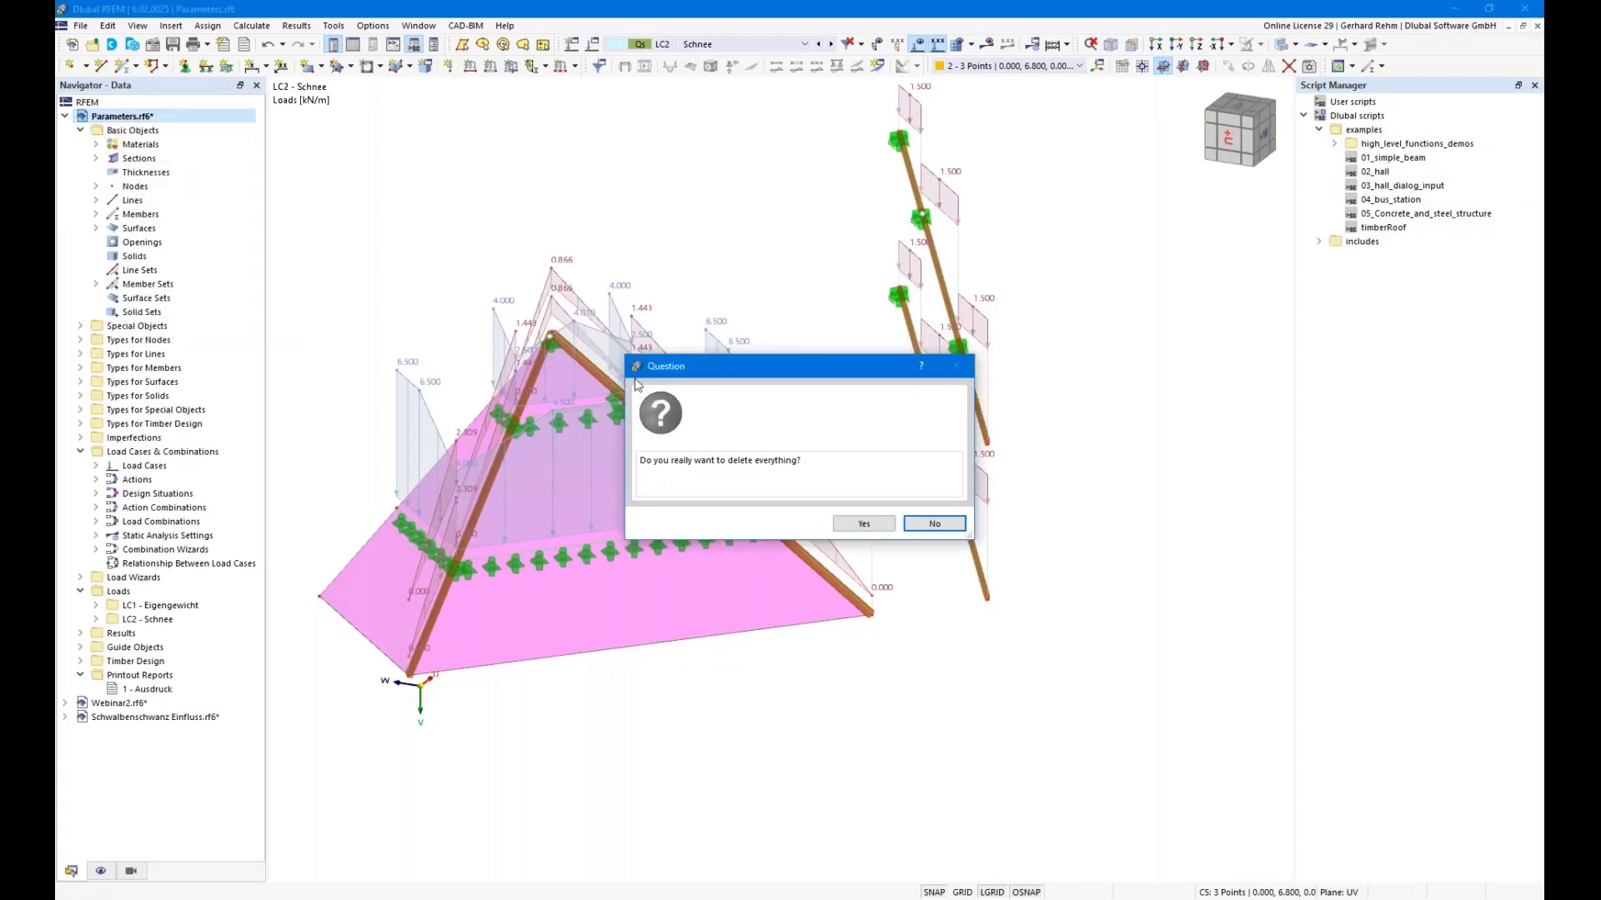
pyautogui.click(862, 524)
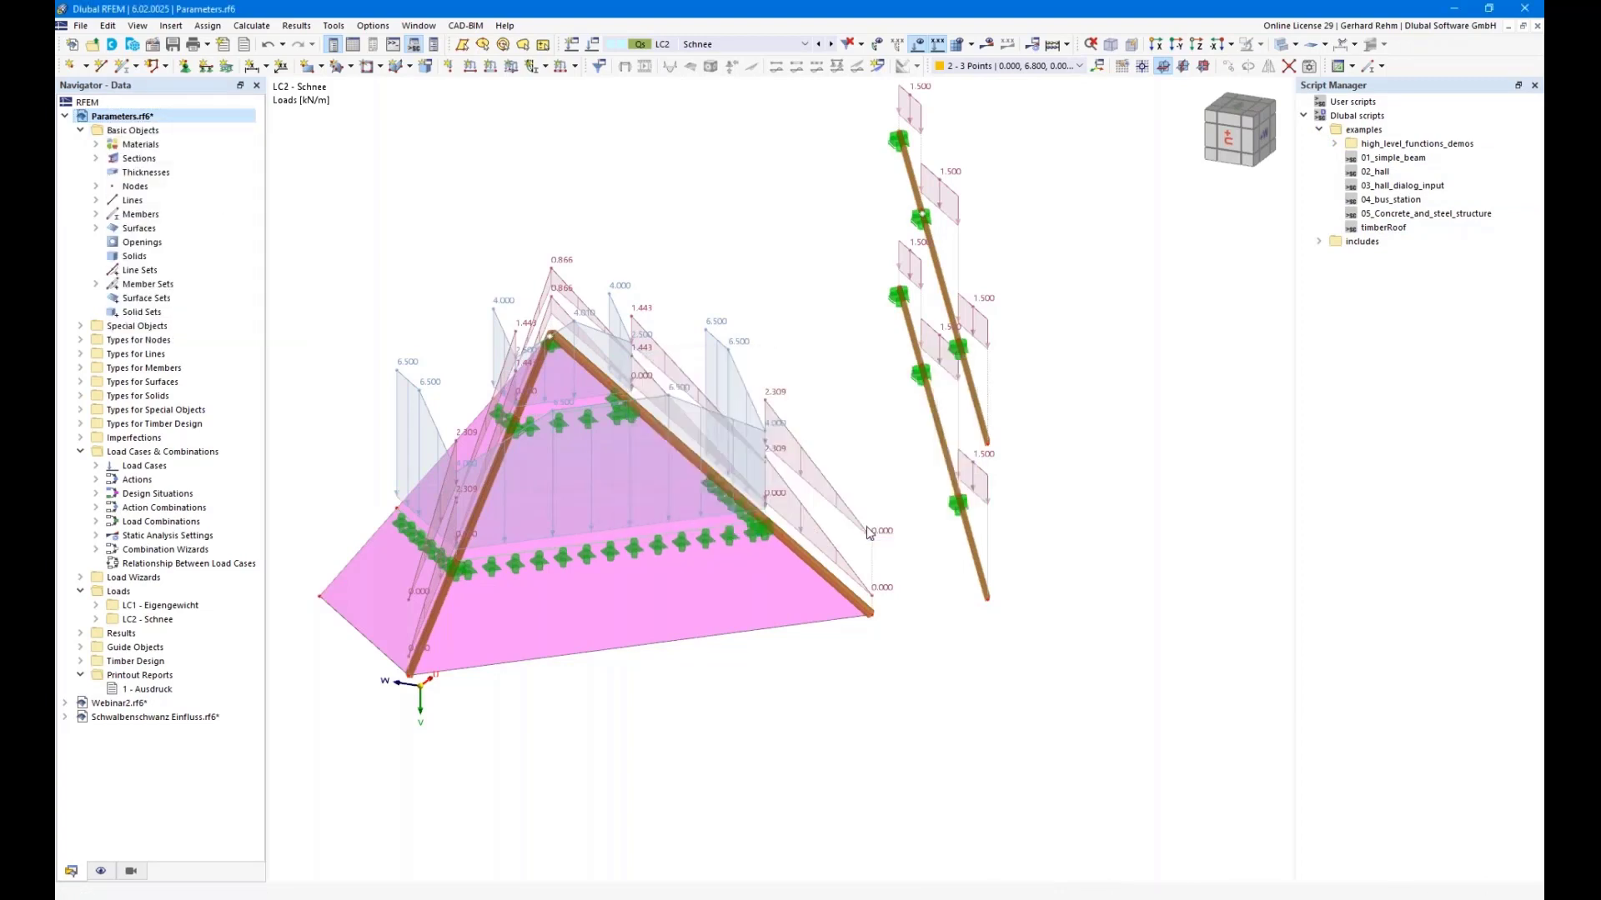
# Generate a roof with the timberRoof script using width 8 and angle 45, and hide the load display.
pyautogui.doubleClick(1356, 230)
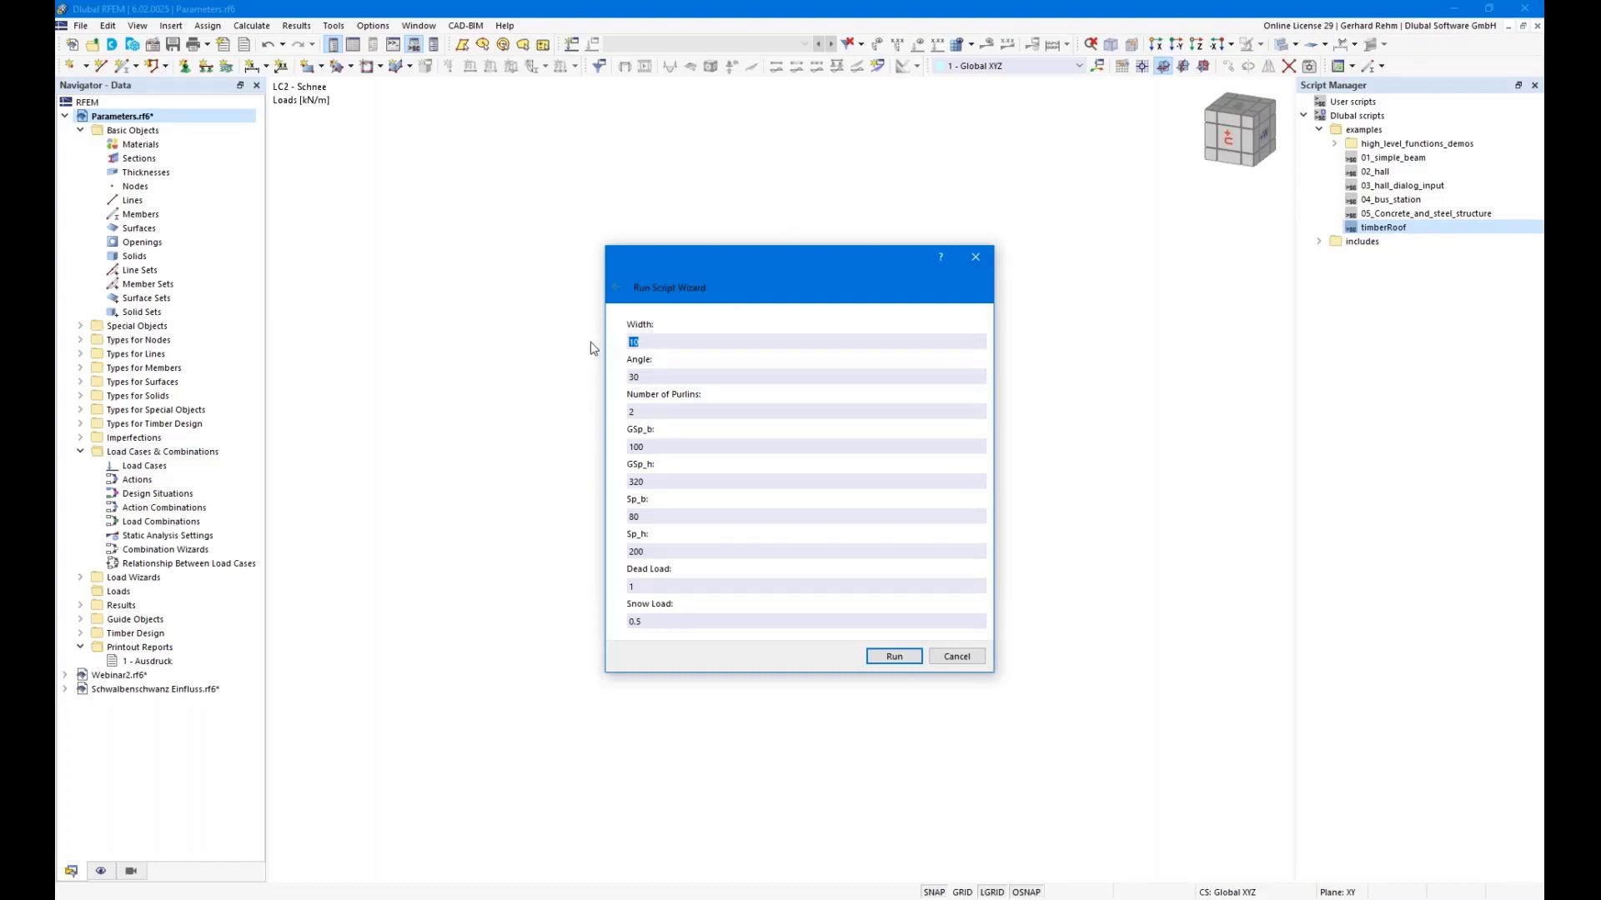
pyautogui.write('8')
pyautogui.press('Tab')
pyautogui.write('45')
pyautogui.press('Tab')
pyautogui.click(893, 656)
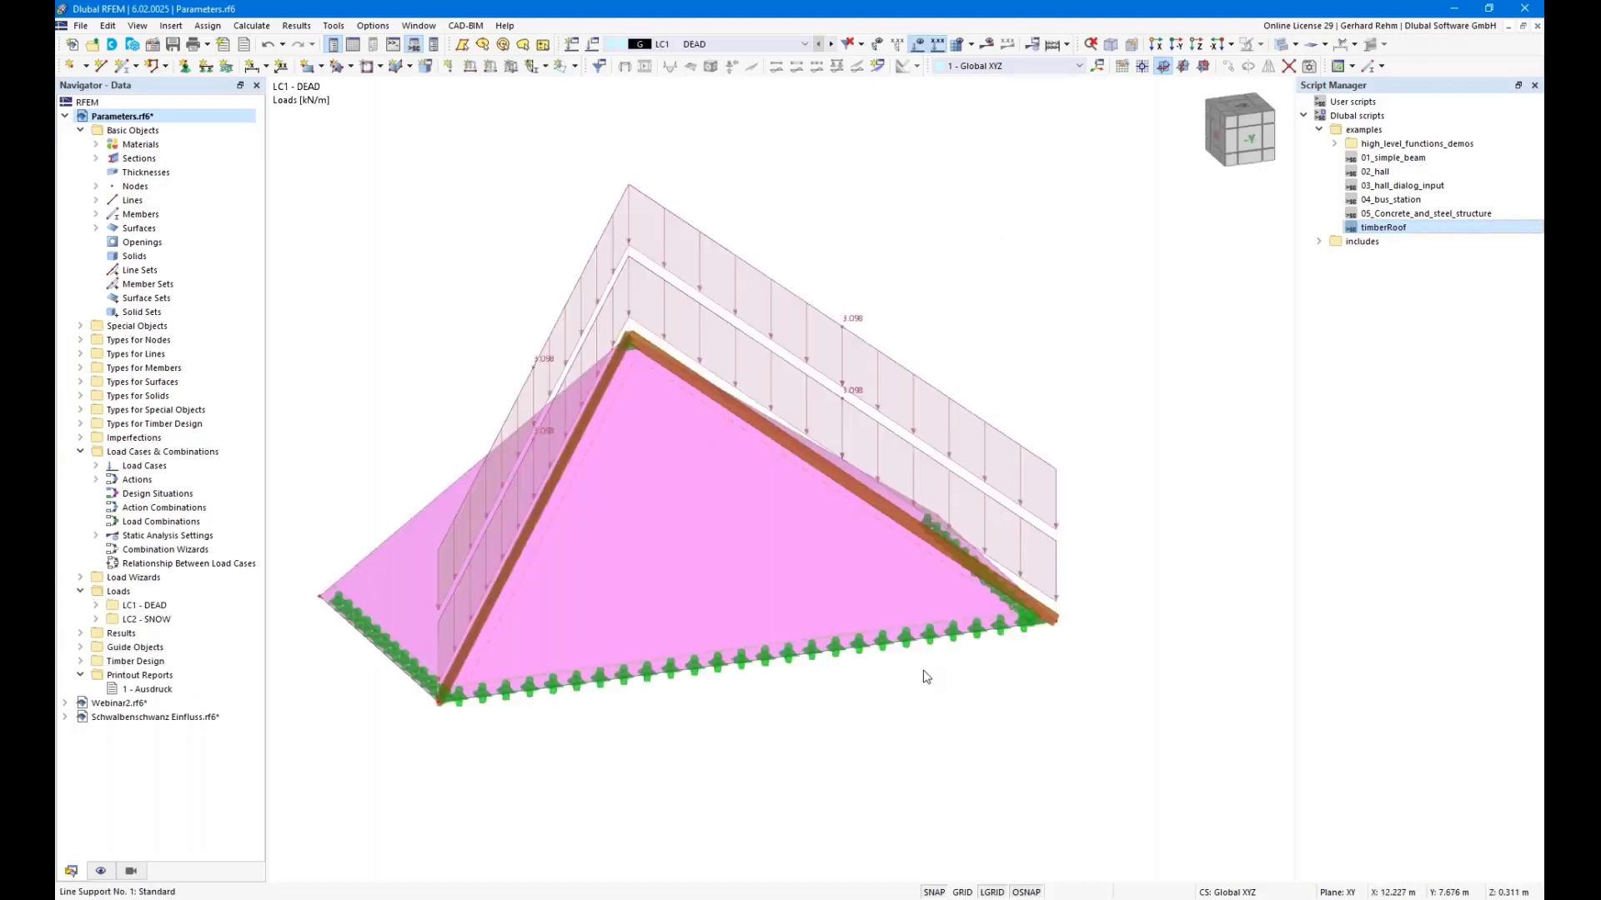
pyautogui.click(917, 44)
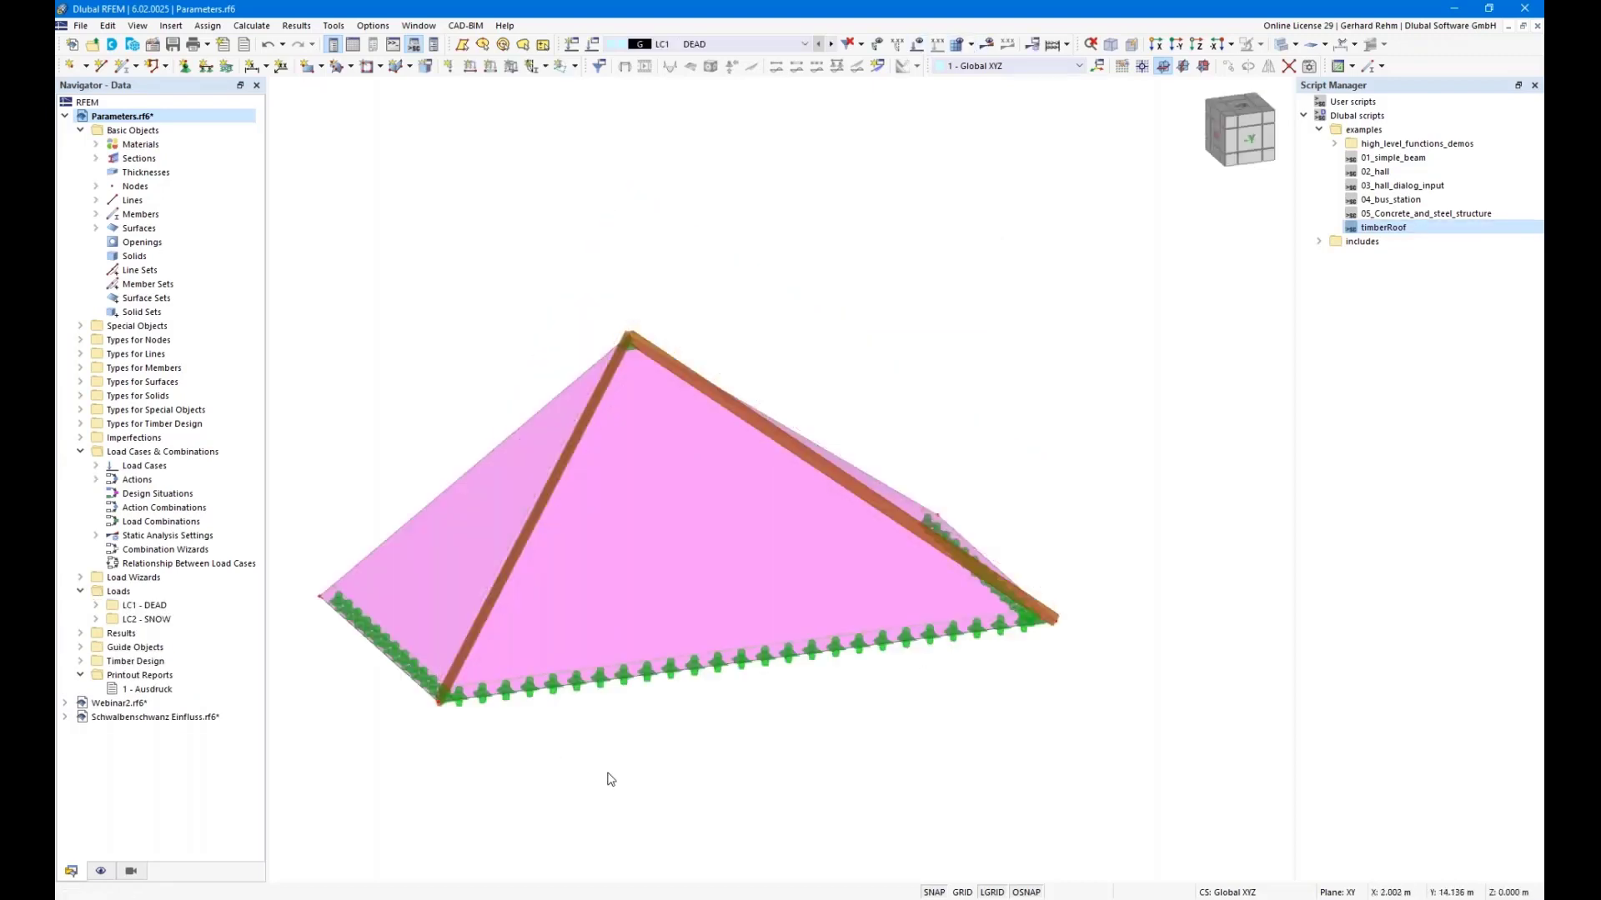
pyautogui.keyDown('ctrl'); pyautogui.moveTo(689, 761); pyautogui.dragTo(792, 750, button='middle'); pyautogui.keyUp('ctrl')
# Clear the Parameters.rf6 model again and generate the roof with the timberRoof script's default values.
pyautogui.rightClick(129, 117)
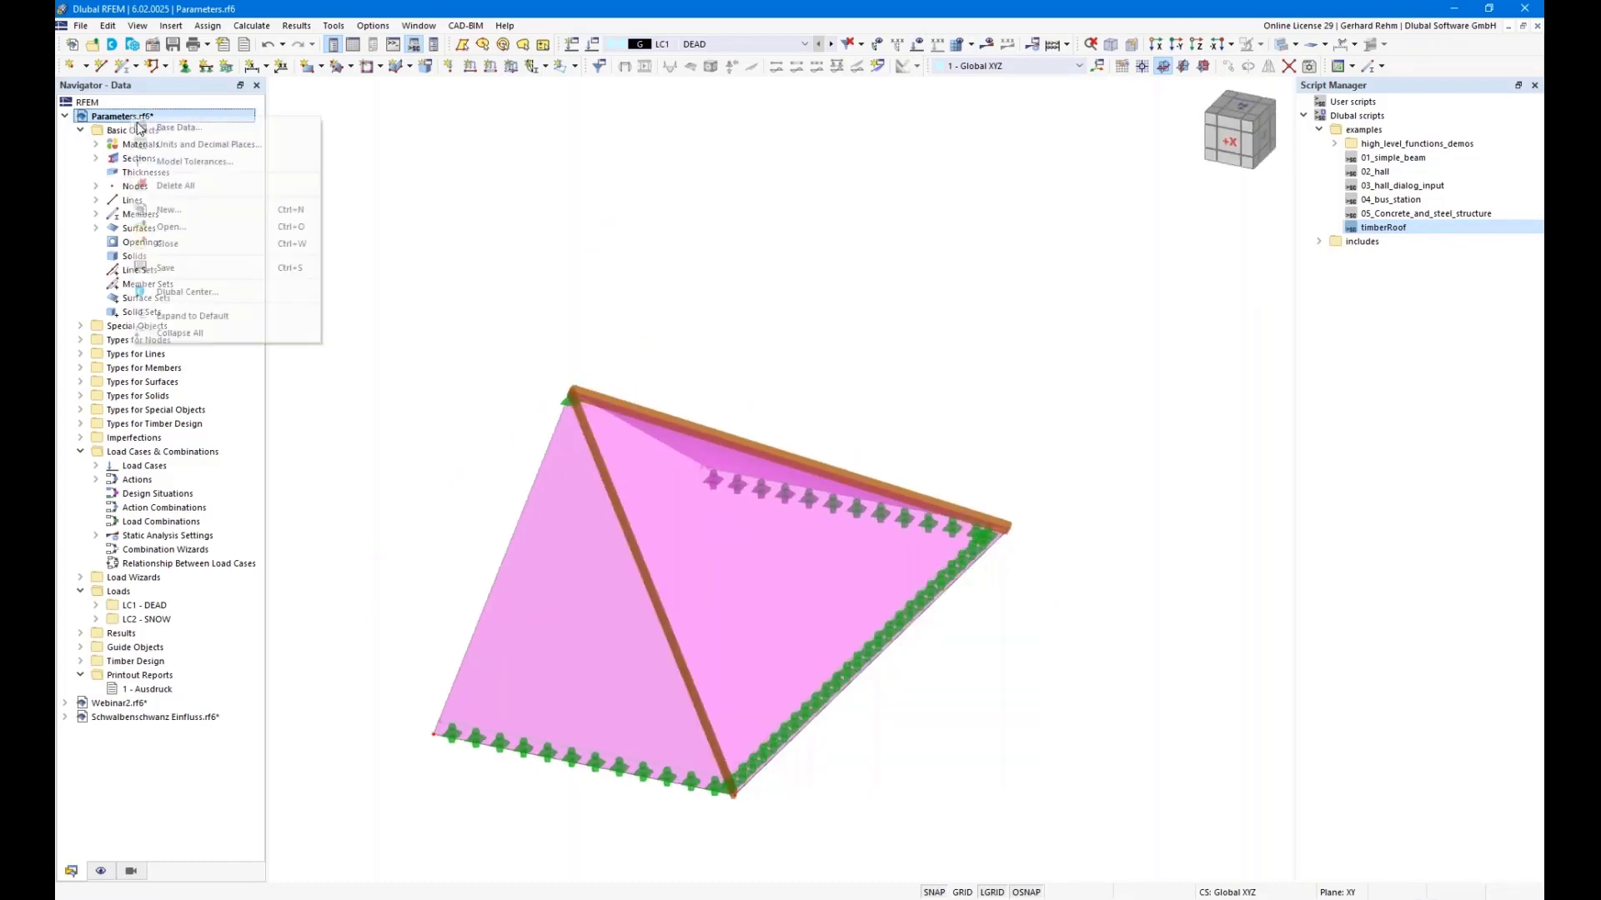
pyautogui.click(161, 186)
pyautogui.click(865, 529)
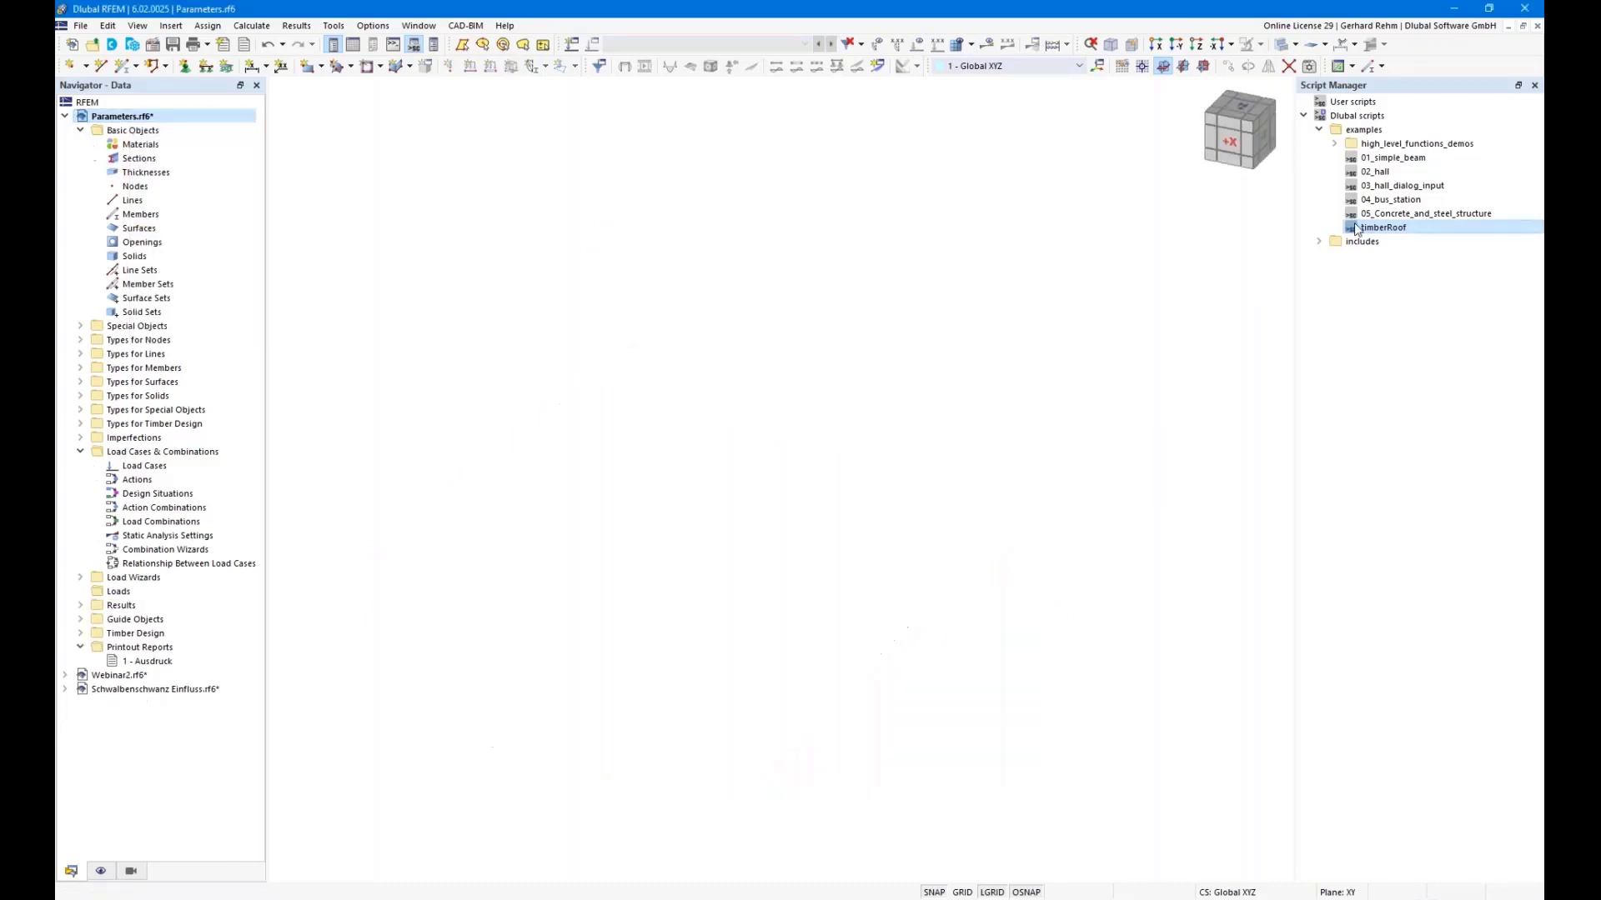
pyautogui.doubleClick(1365, 228)
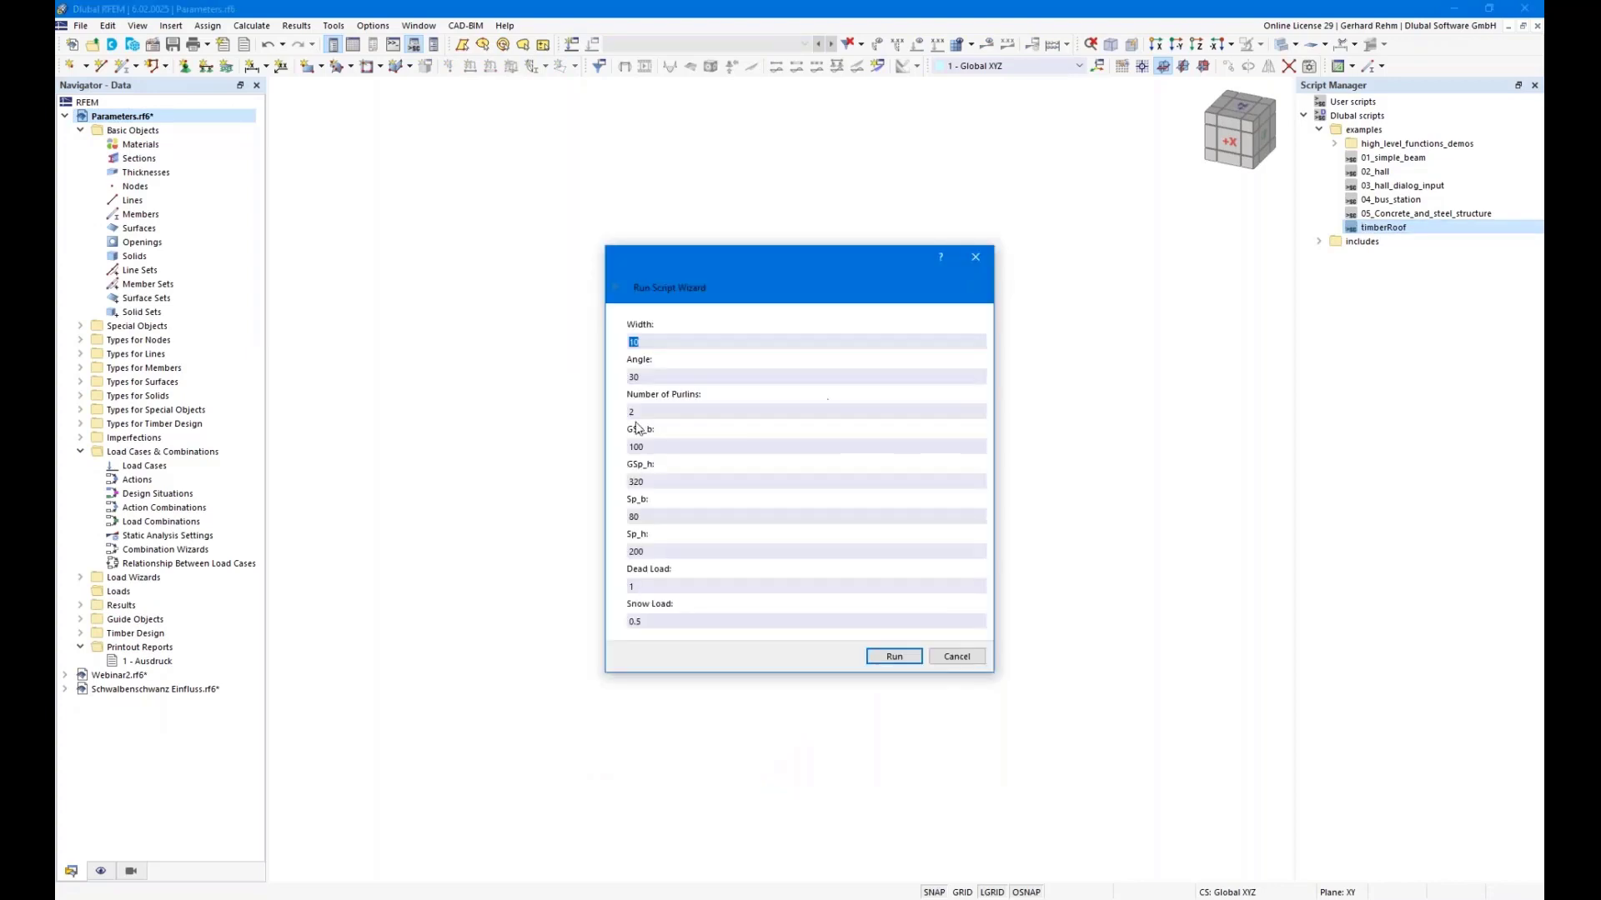
pyautogui.click(894, 656)
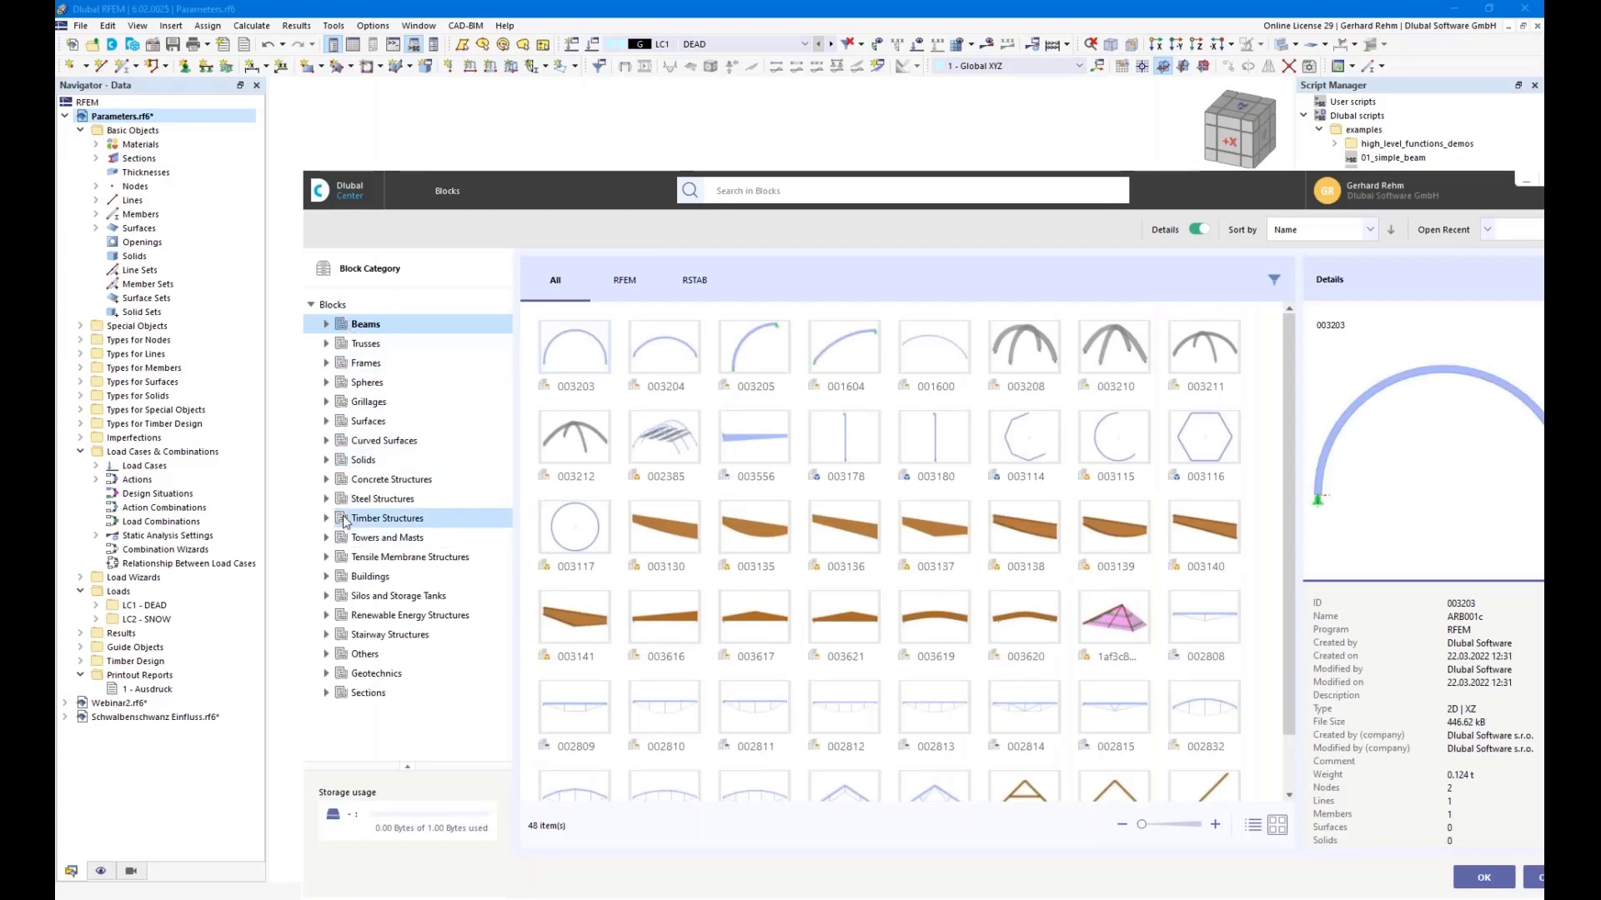
# Close the Dlubal Center block library without inserting a block and inspect the generated roof from the front.
pyautogui.click(1538, 882)
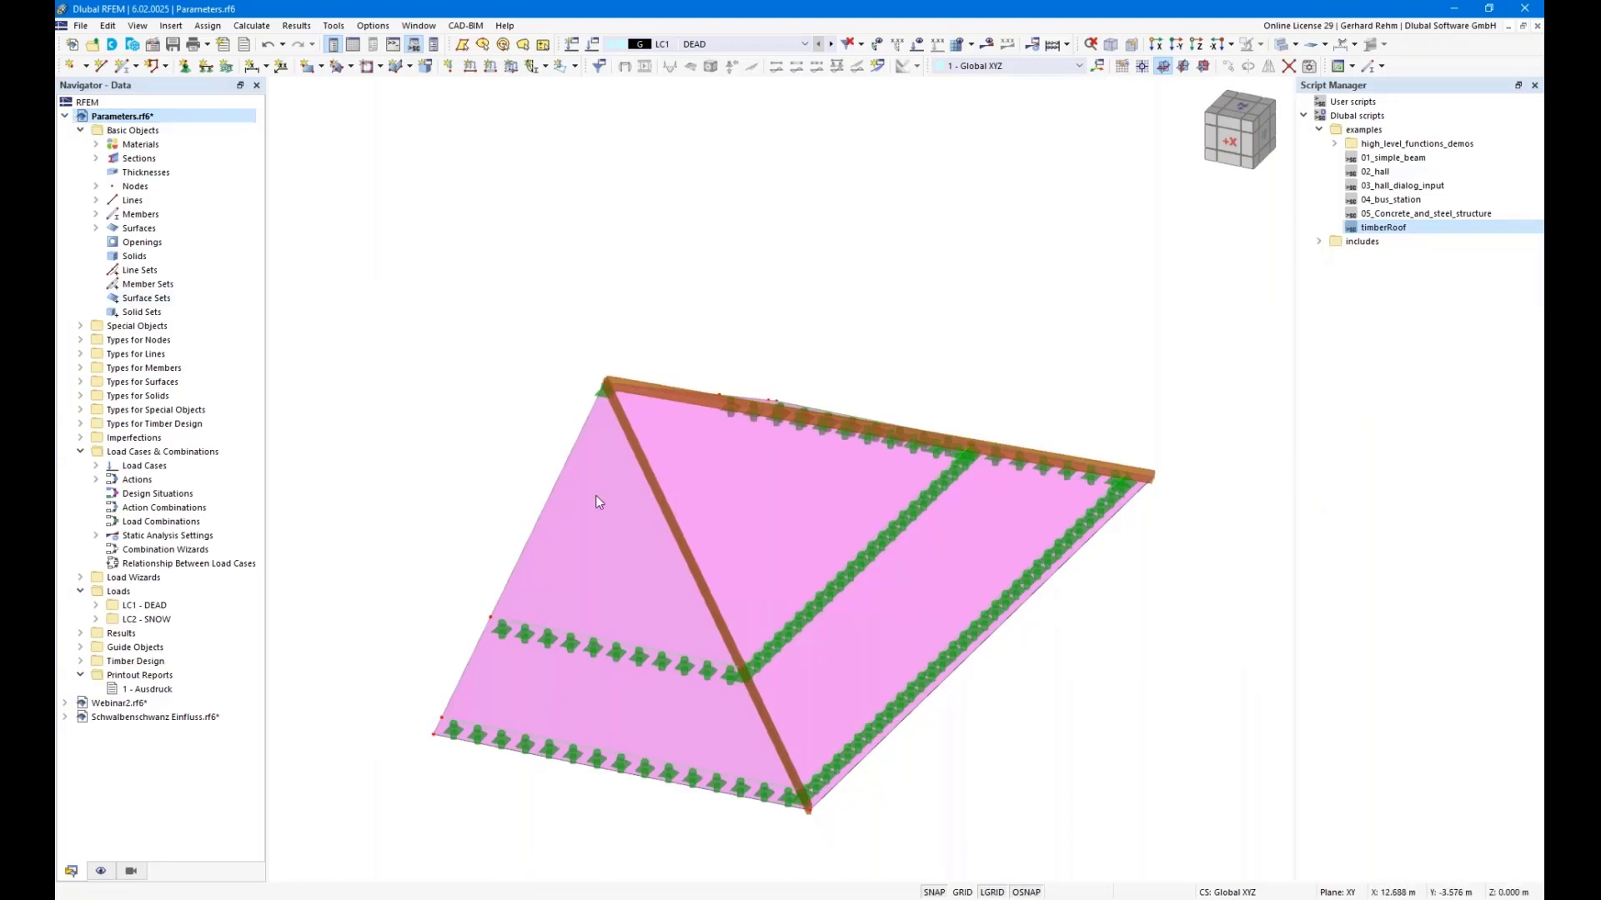
pyautogui.keyDown('ctrl'); pyautogui.moveTo(1022, 680); pyautogui.dragTo(863, 646, button='middle'); pyautogui.keyUp('ctrl')
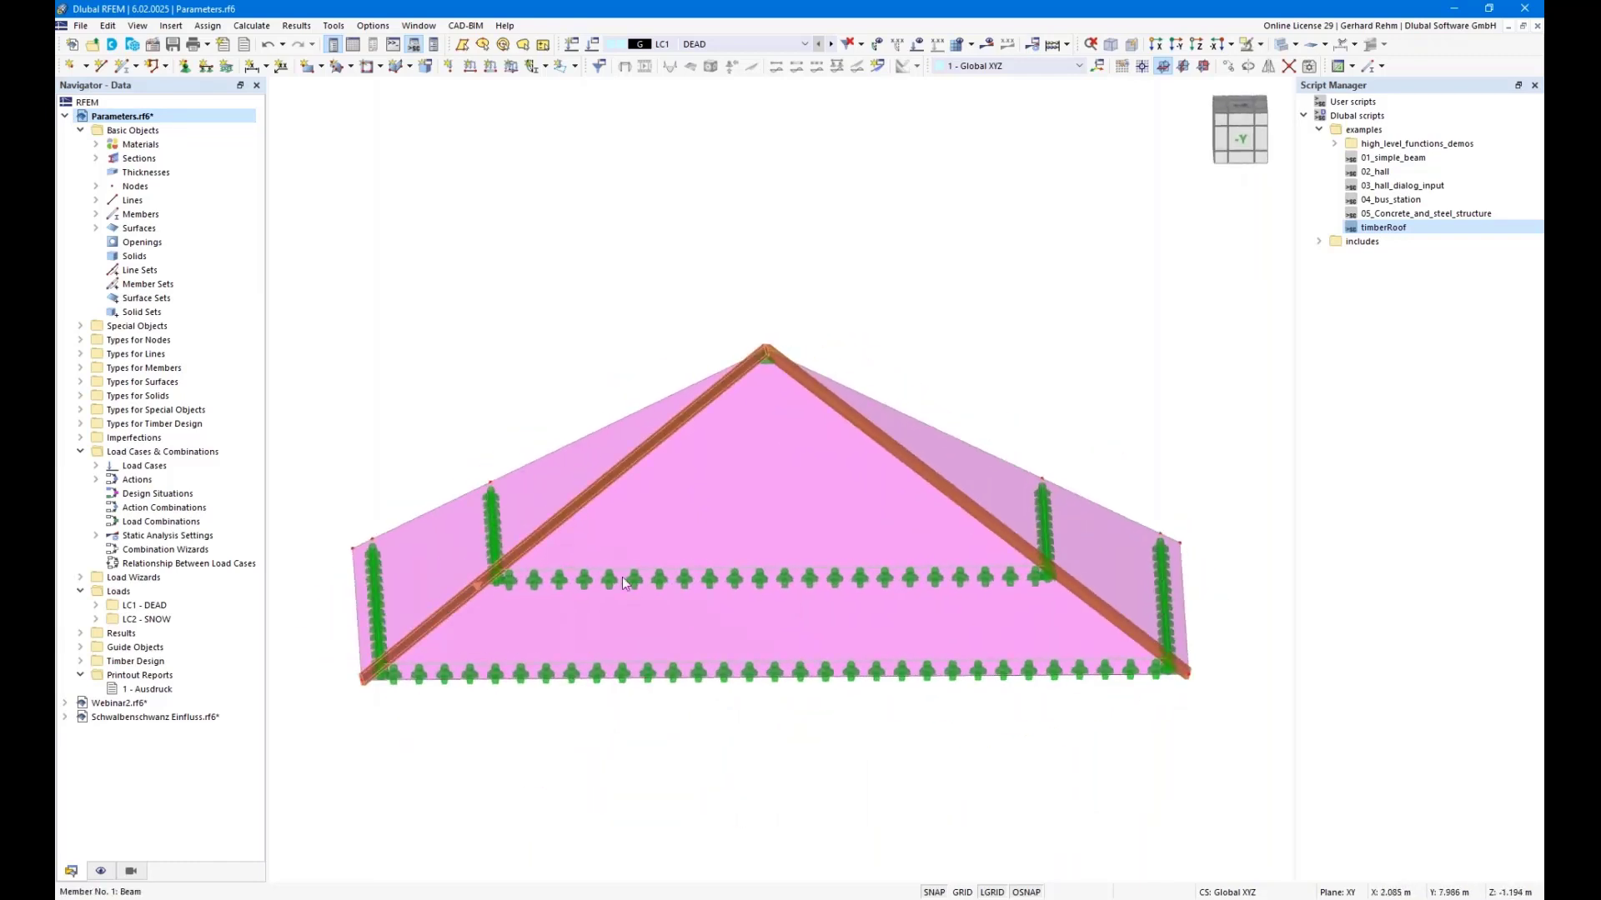
pyautogui.doubleClick(1155, 595)
pyautogui.click(1077, 758)
# Switch to the Hip Rafter.rf6 model and view the rafter with its design ratios in 3D.
pyautogui.click(341, 897)
pyautogui.click(410, 840)
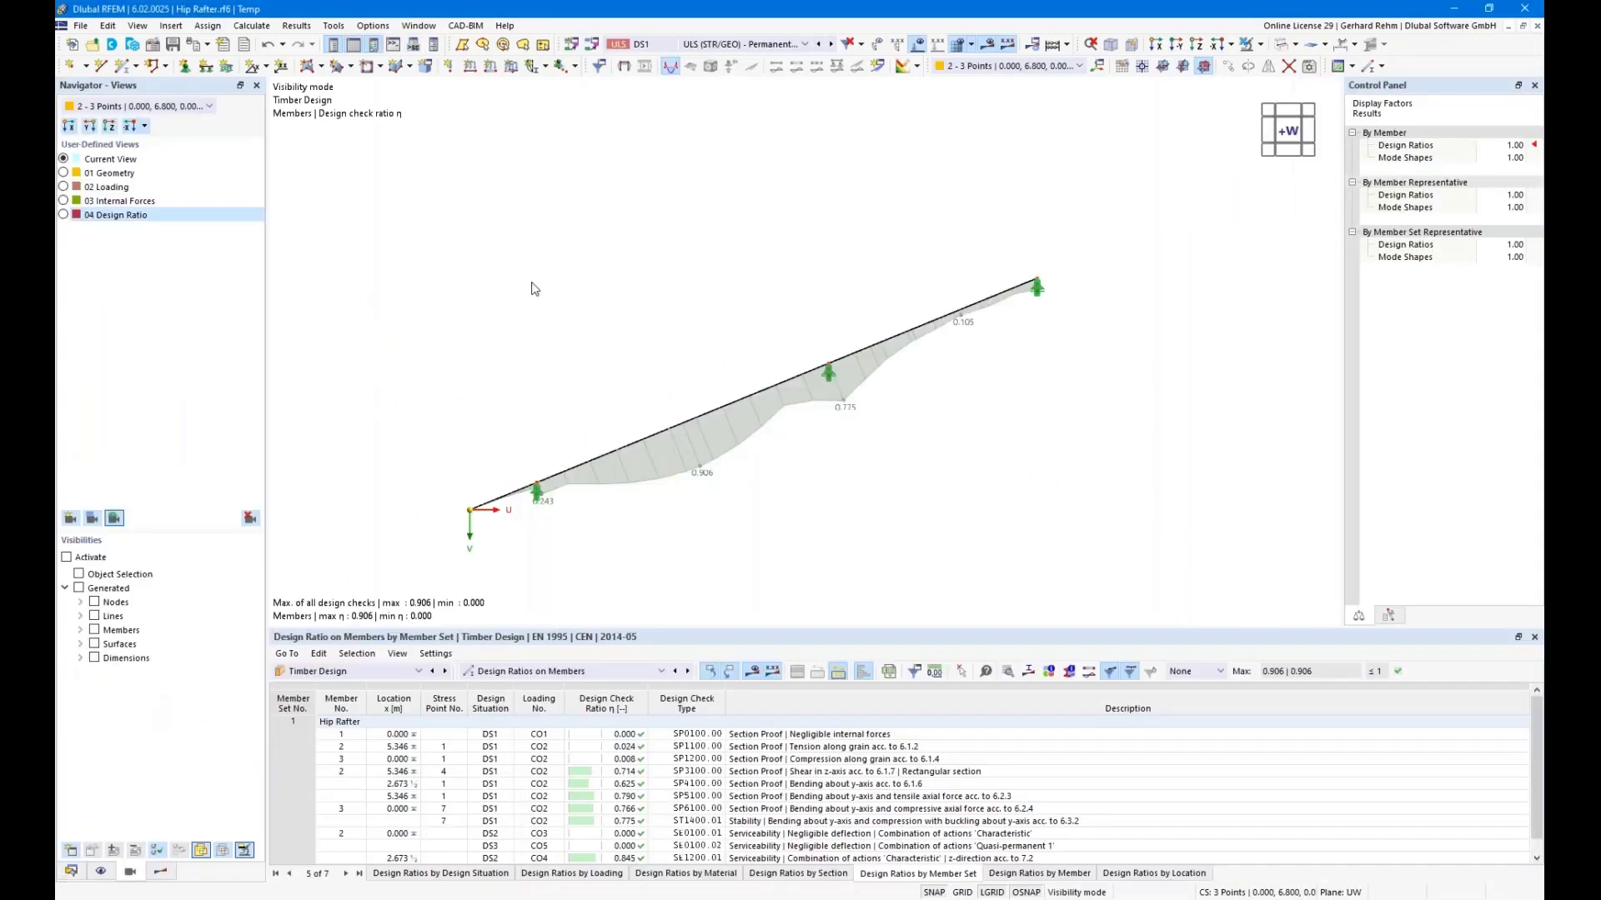
pyautogui.keyDown('ctrl'); pyautogui.moveTo(584, 295); pyautogui.dragTo(600, 233, button='middle'); pyautogui.keyUp('ctrl')
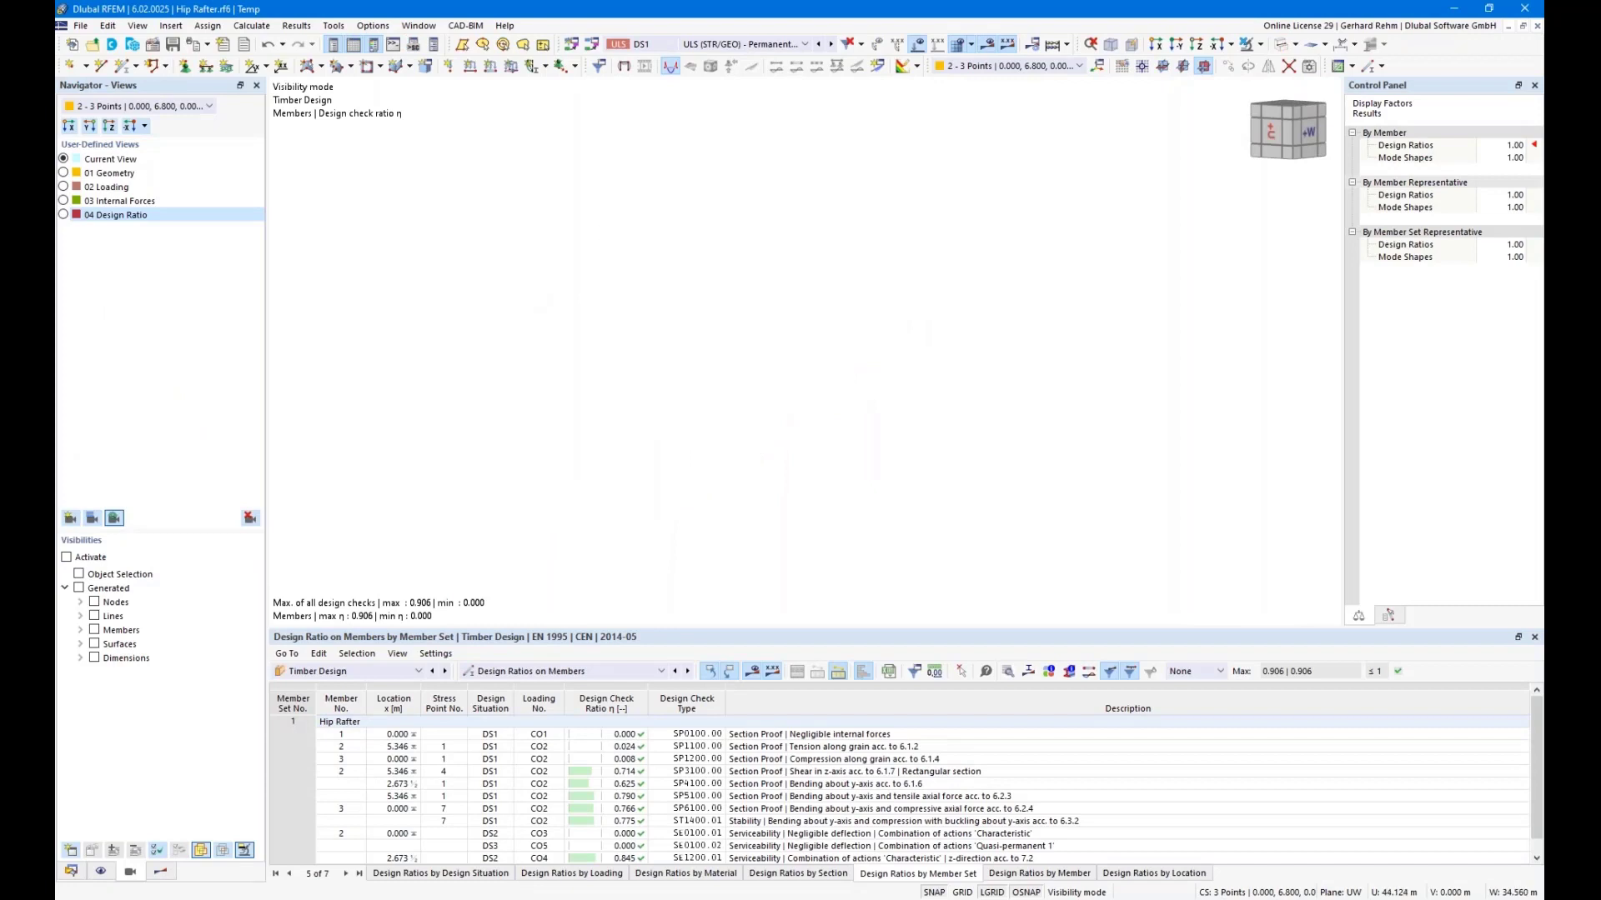
pyautogui.moveTo(867, 477); pyautogui.dragTo(1003, 398, button='middle')
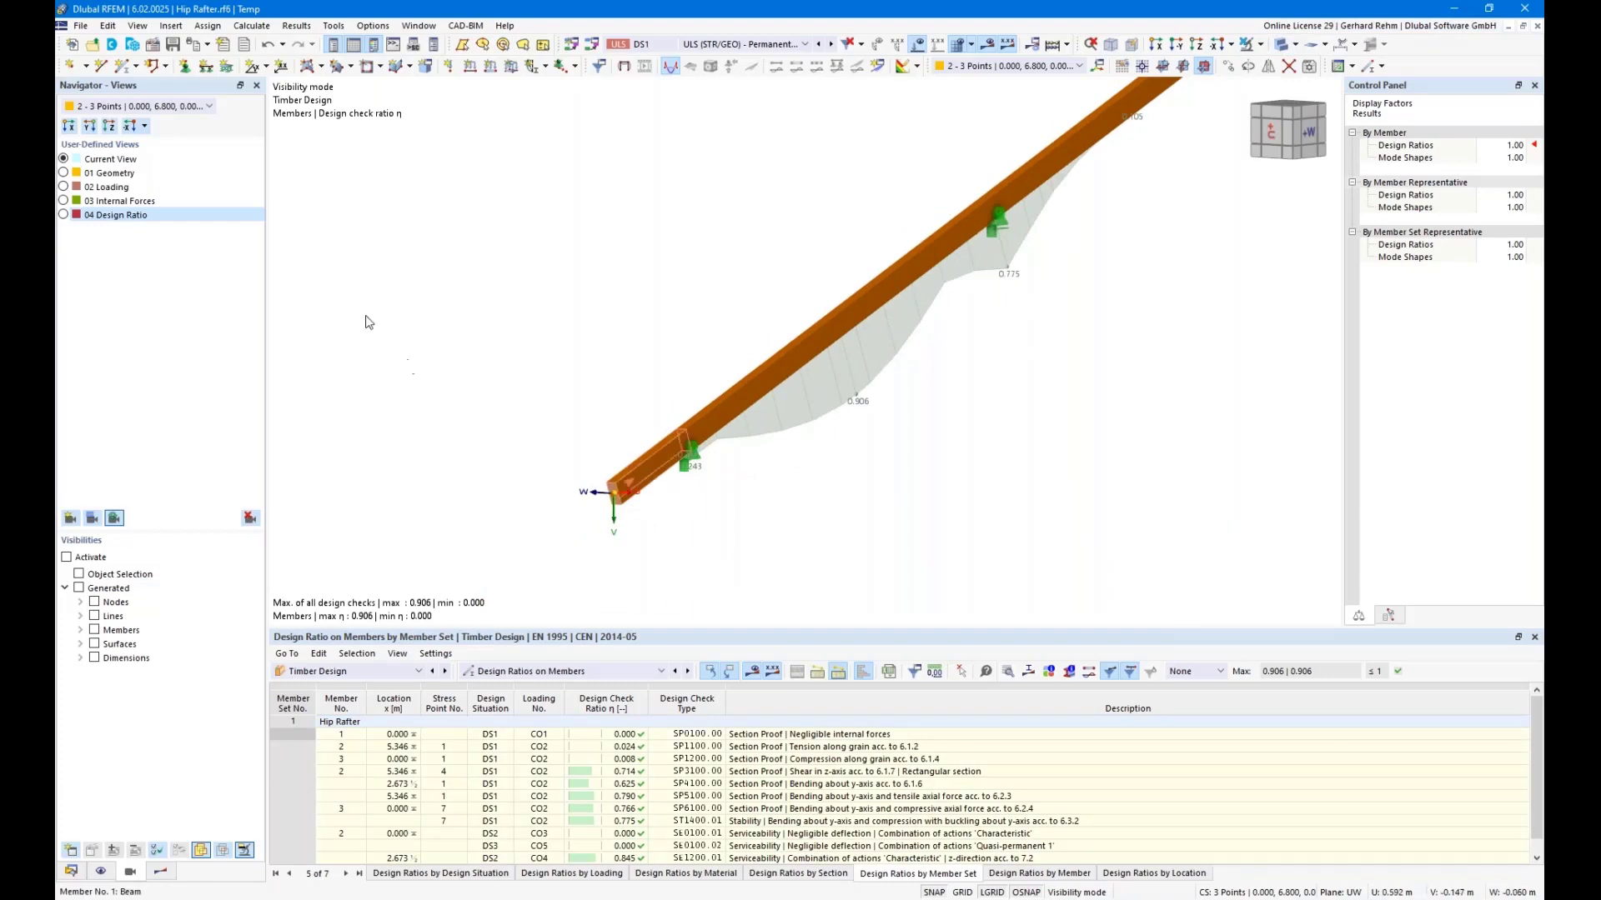
# Try the pointed parametric sections RPOI_M1 and RPO_M1 1000/500/100 for the hip rafter's members.
pyautogui.click(411, 207)
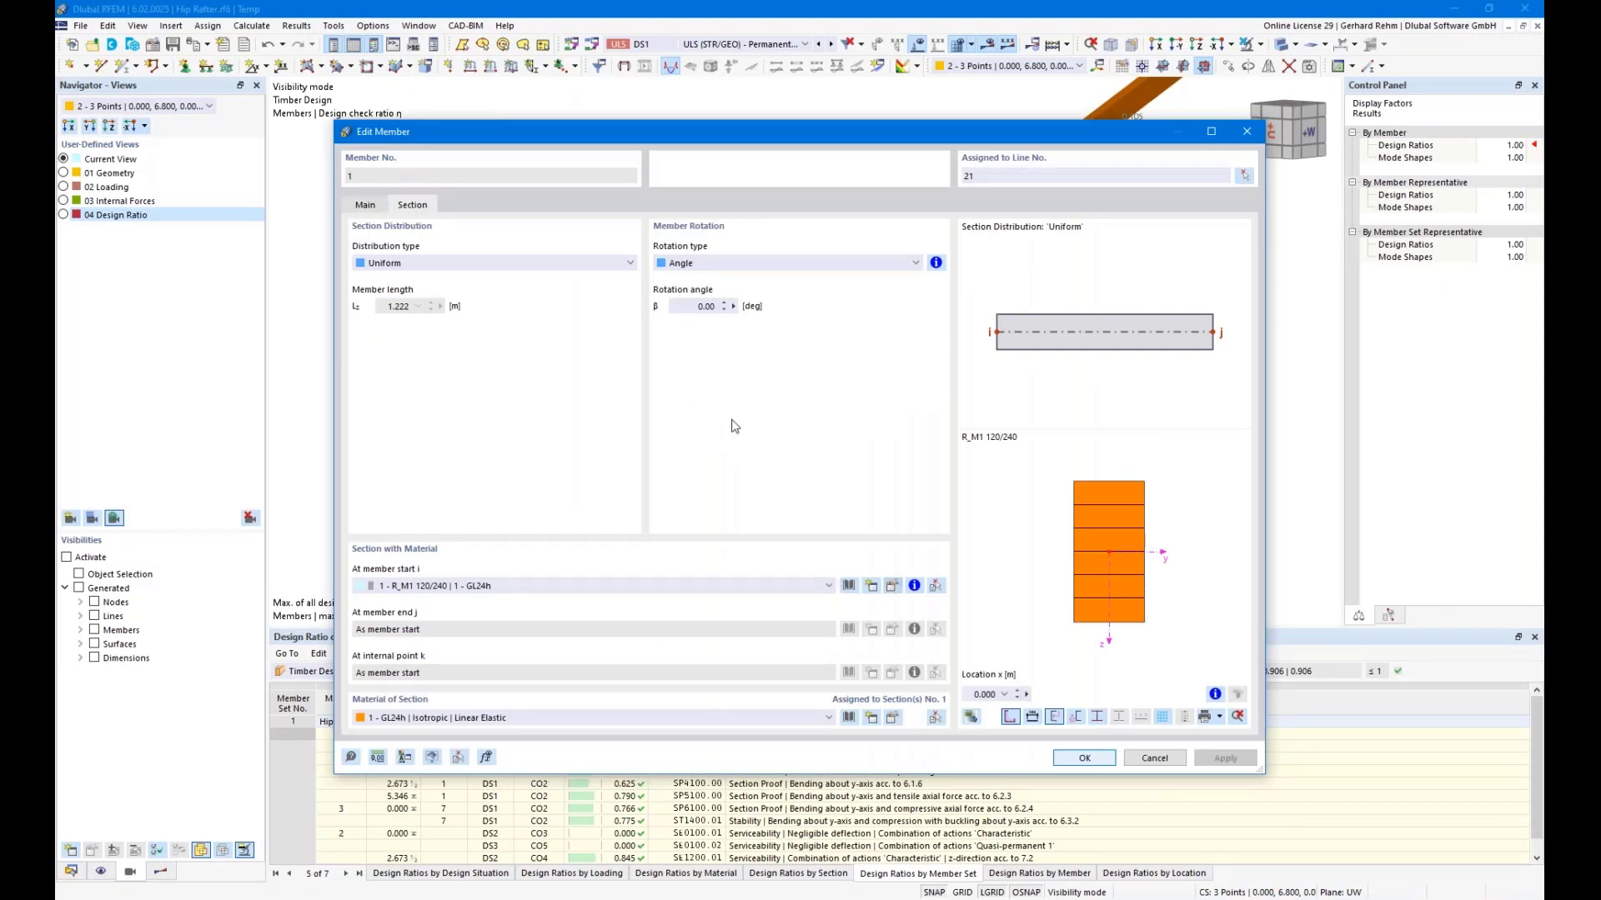
pyautogui.click(892, 586)
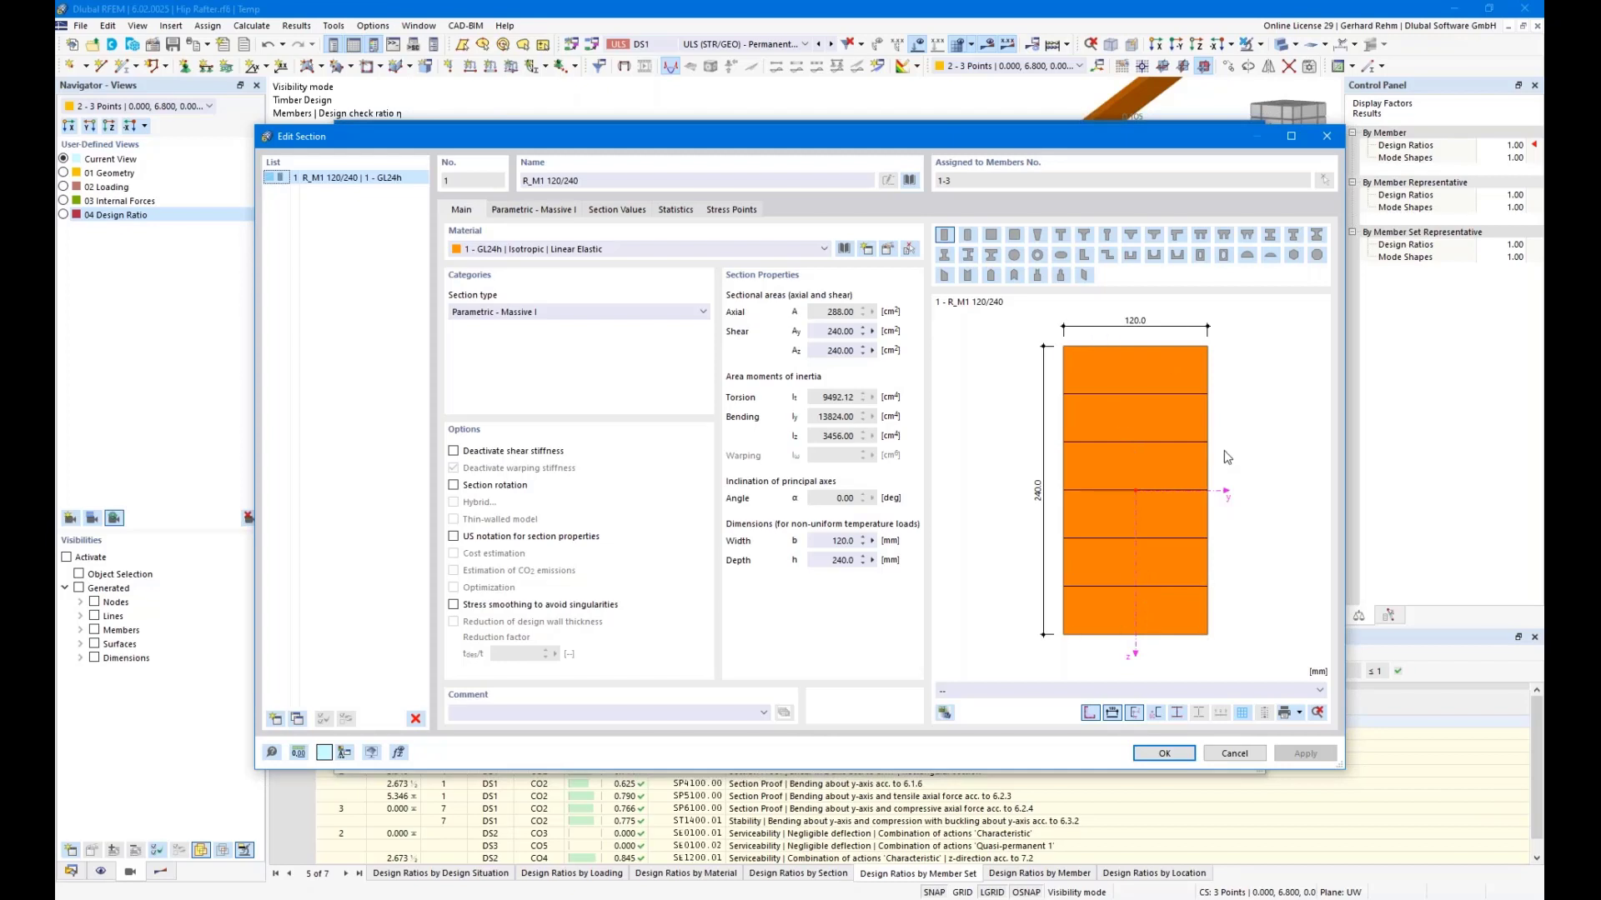
pyautogui.click(989, 276)
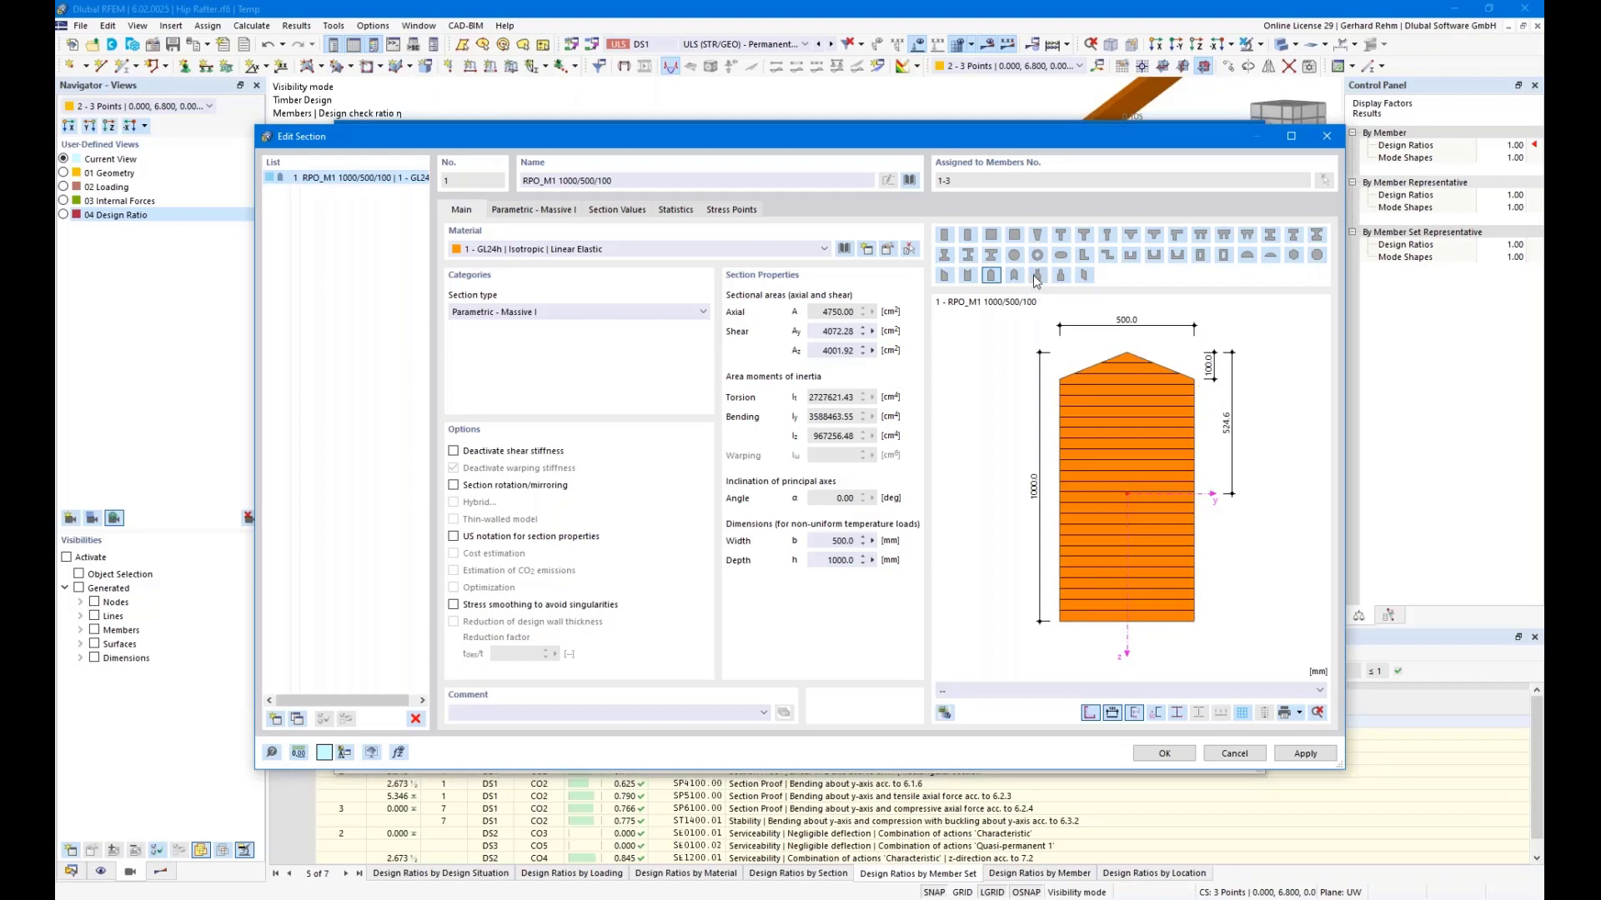
pyautogui.click(968, 277)
pyautogui.click(1016, 276)
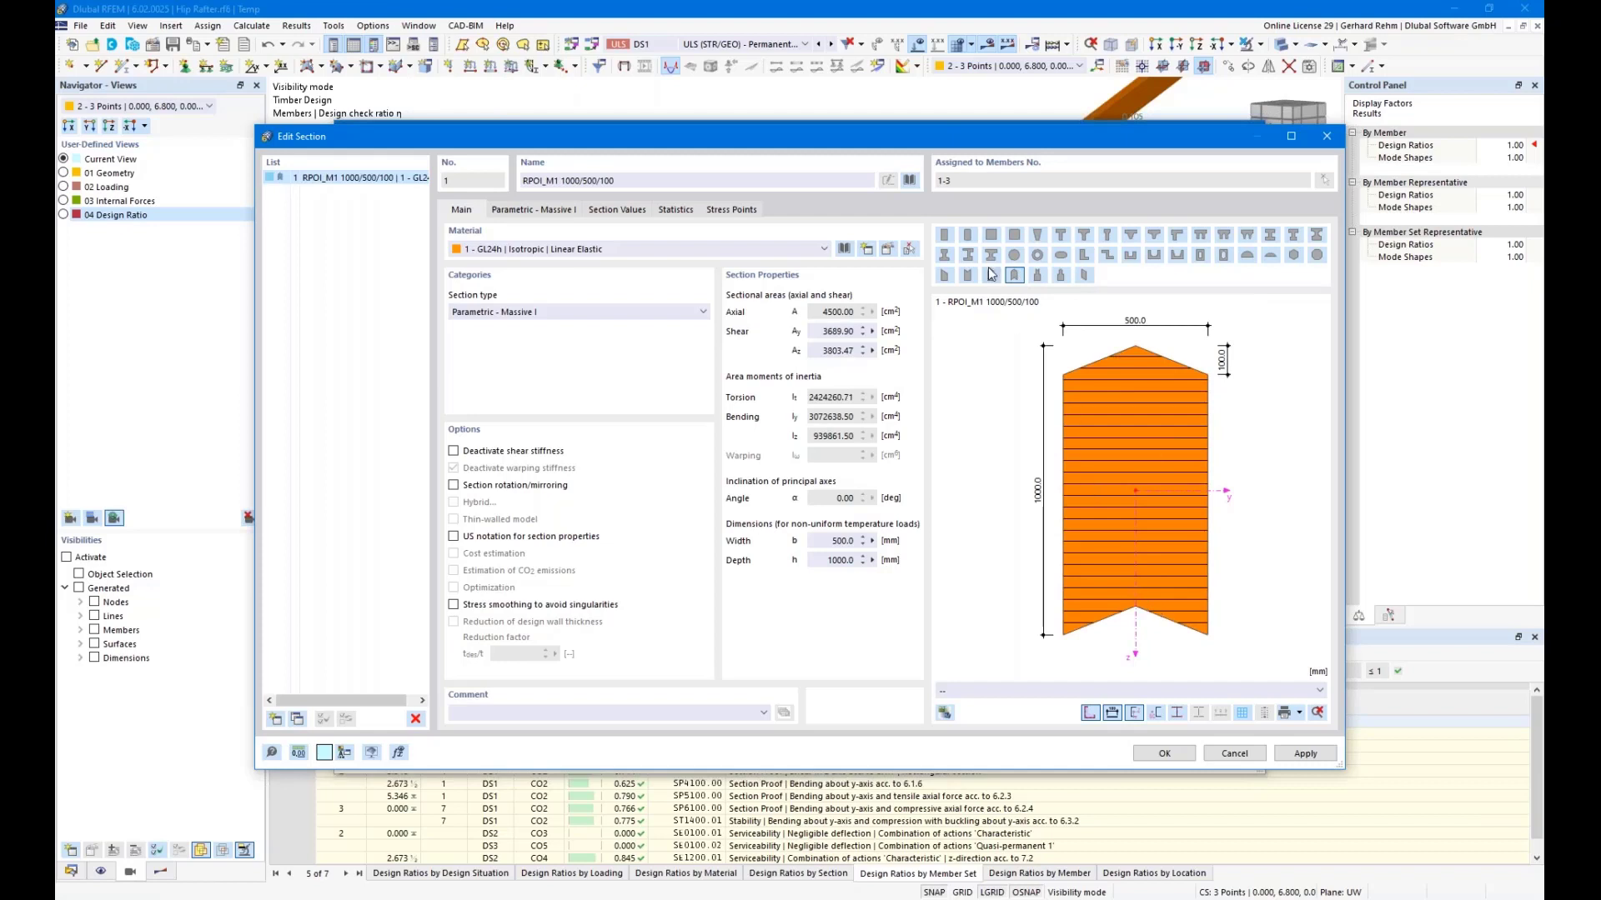
pyautogui.click(992, 277)
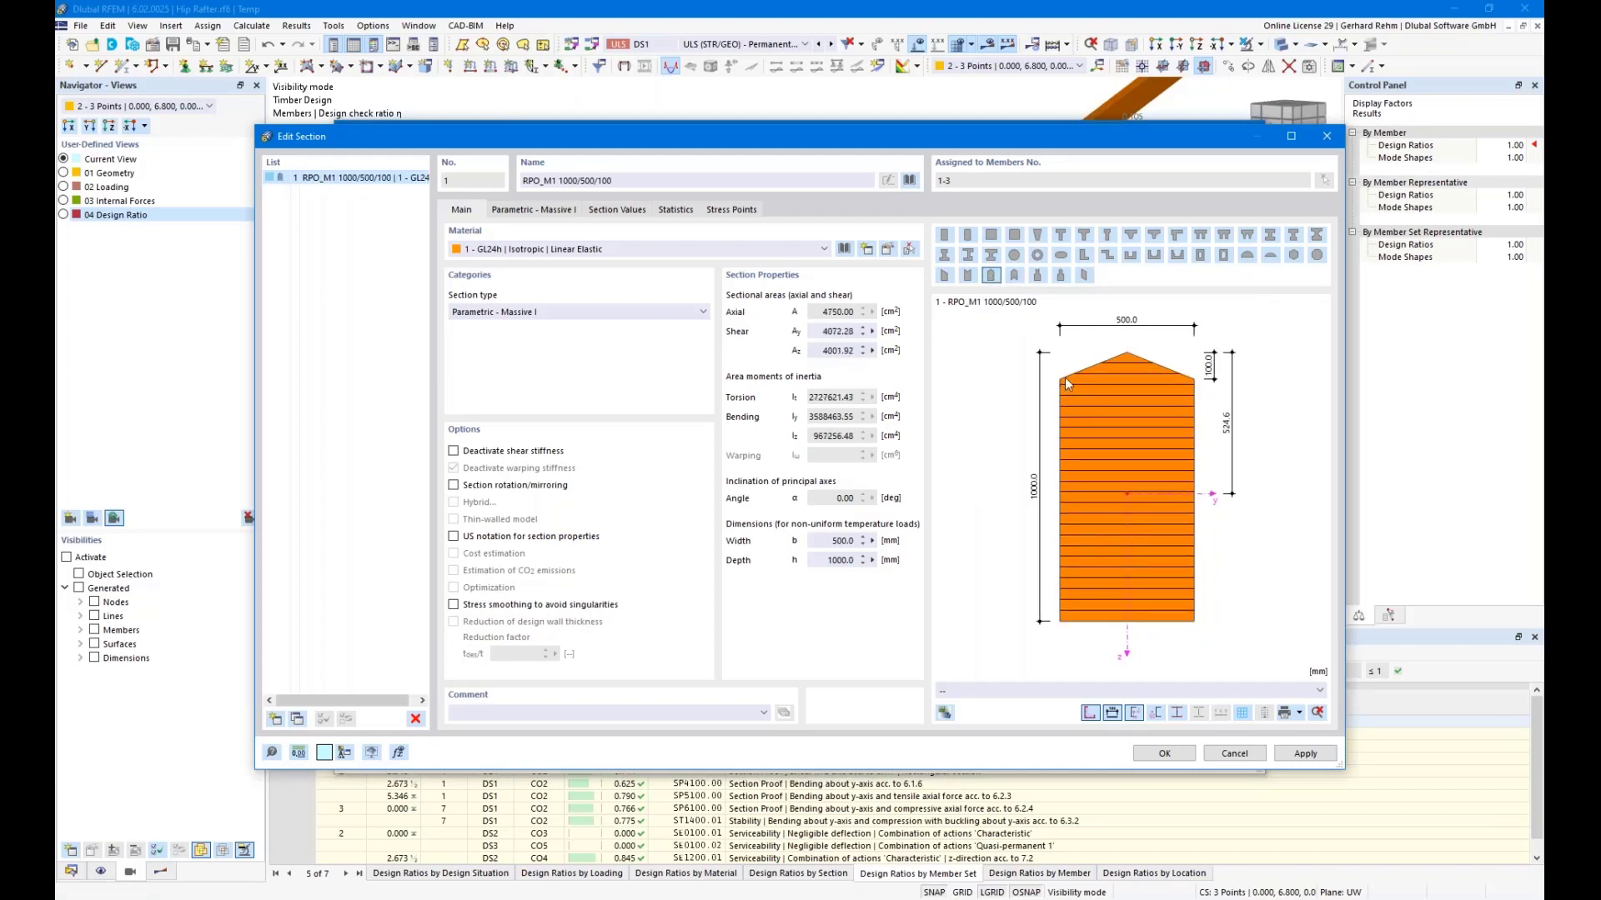
# Switch to the web browser and examine the dovetail joint pictures in the hightechabbund schwalbenschwanz image search.
pyautogui.click(157, 897)
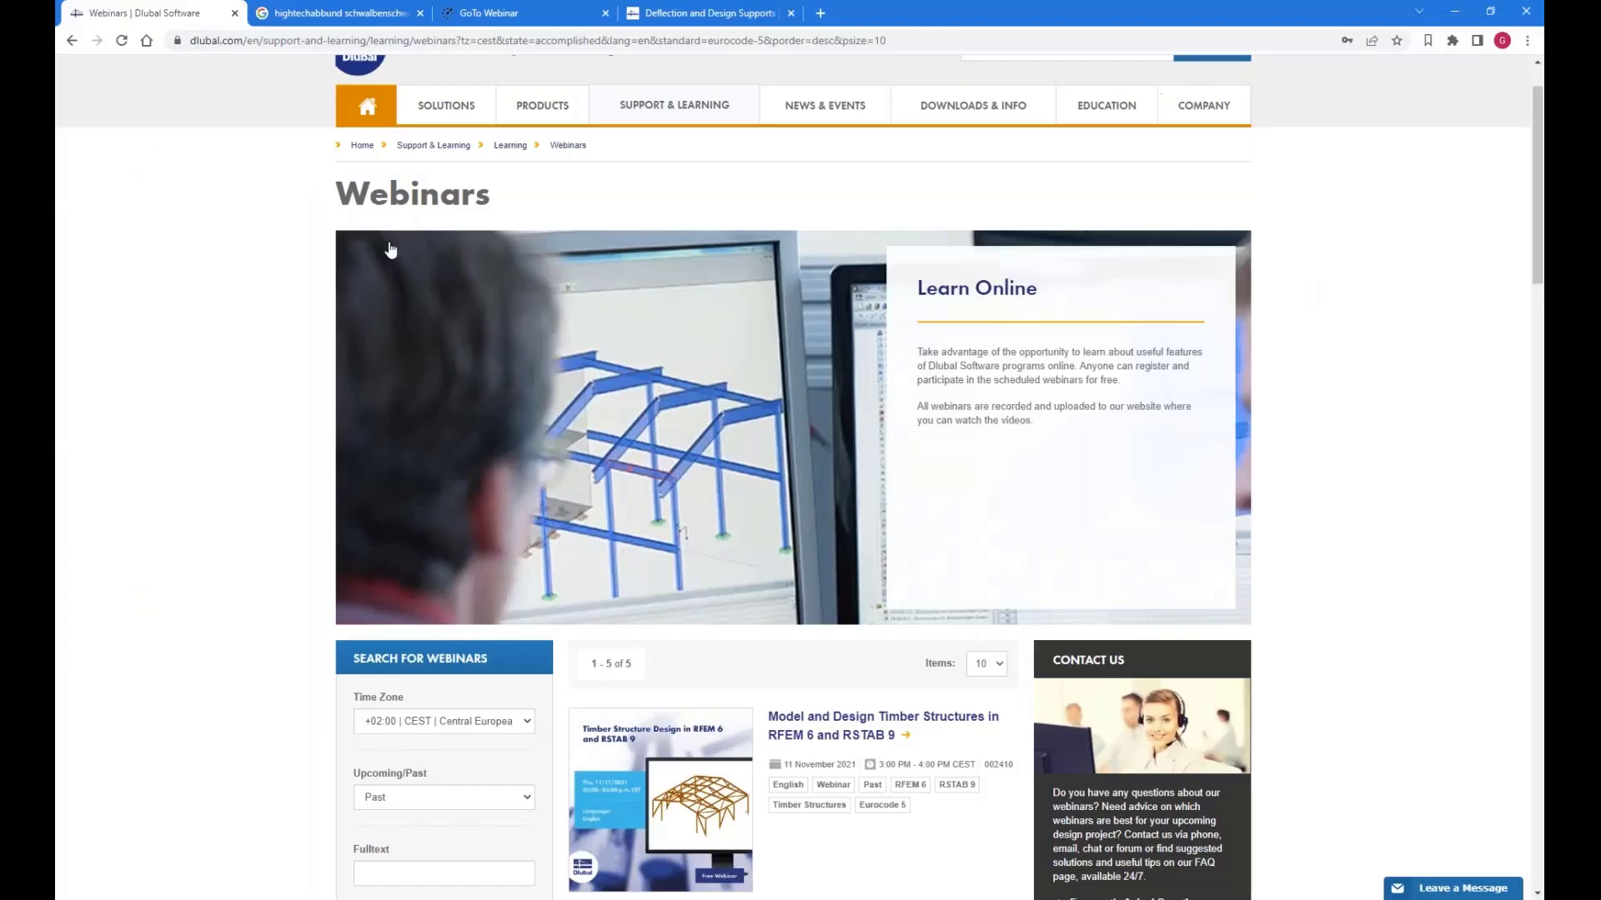
pyautogui.click(738, 12)
pyautogui.click(340, 13)
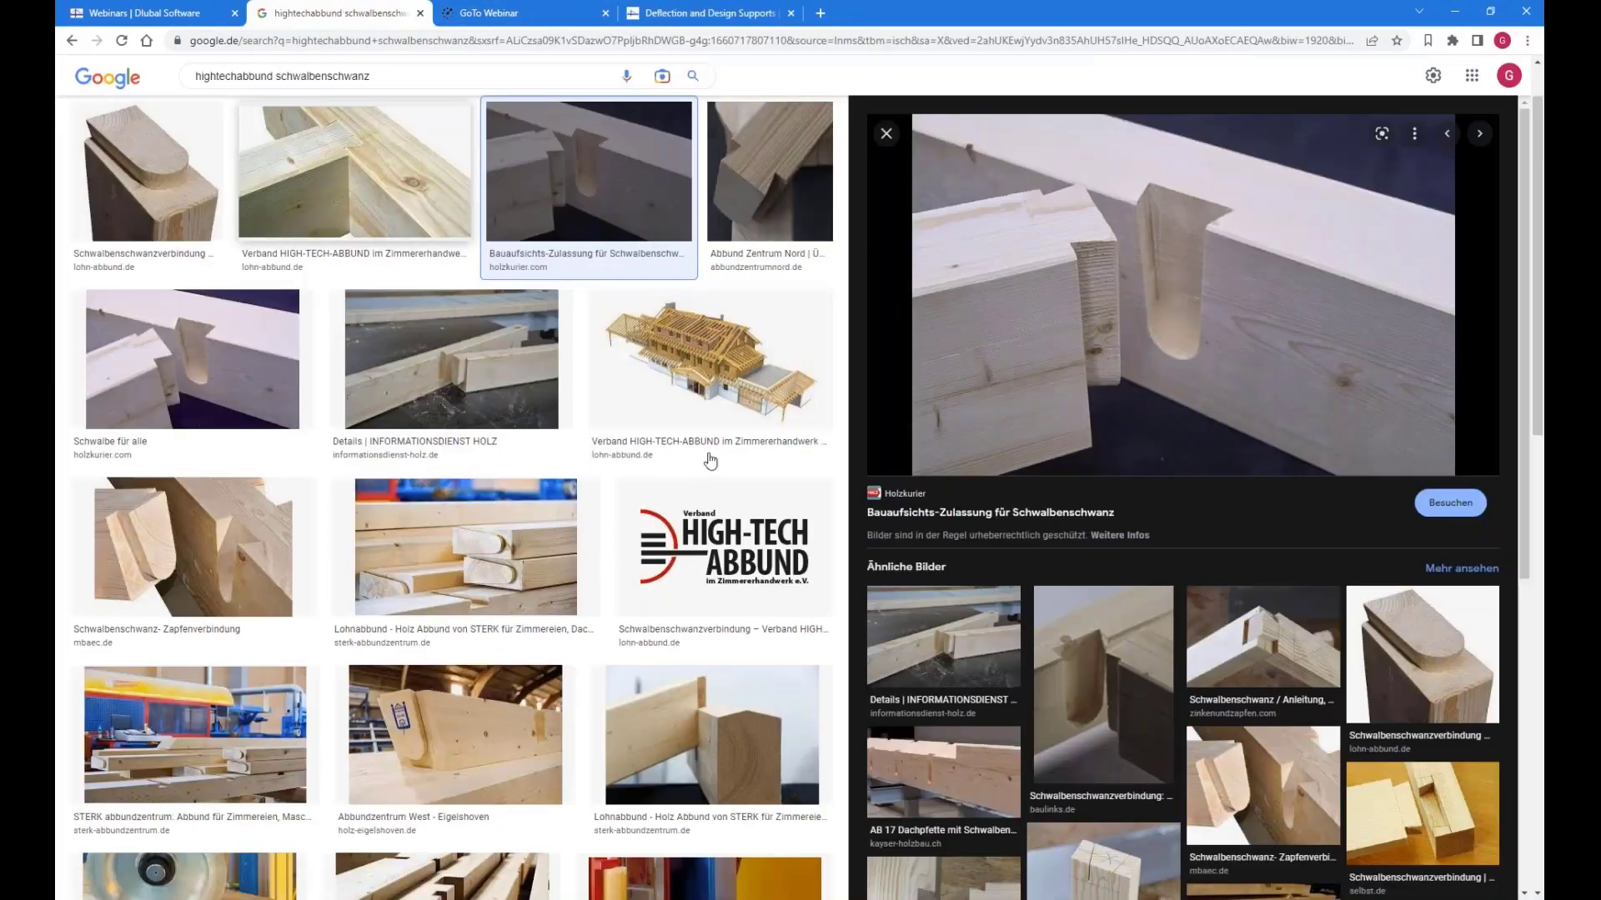
pyautogui.scroll(1, 1098, 608)
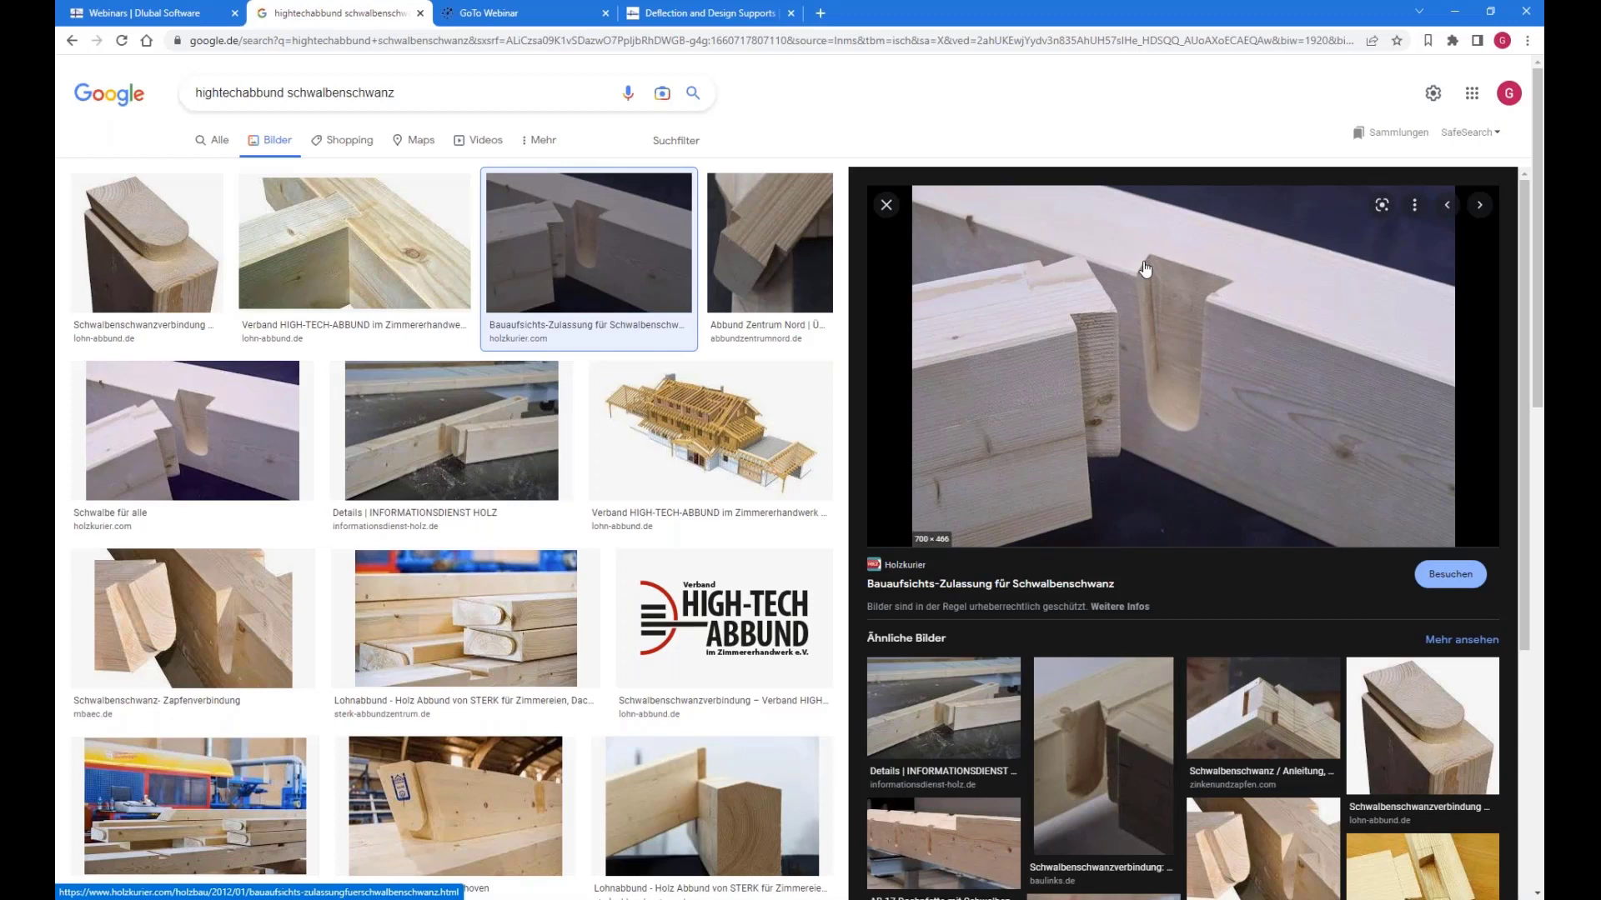
# Return to the Hip Rafter model in RFEM and discard the section and member edits.
pyautogui.moveTo(328, 887)
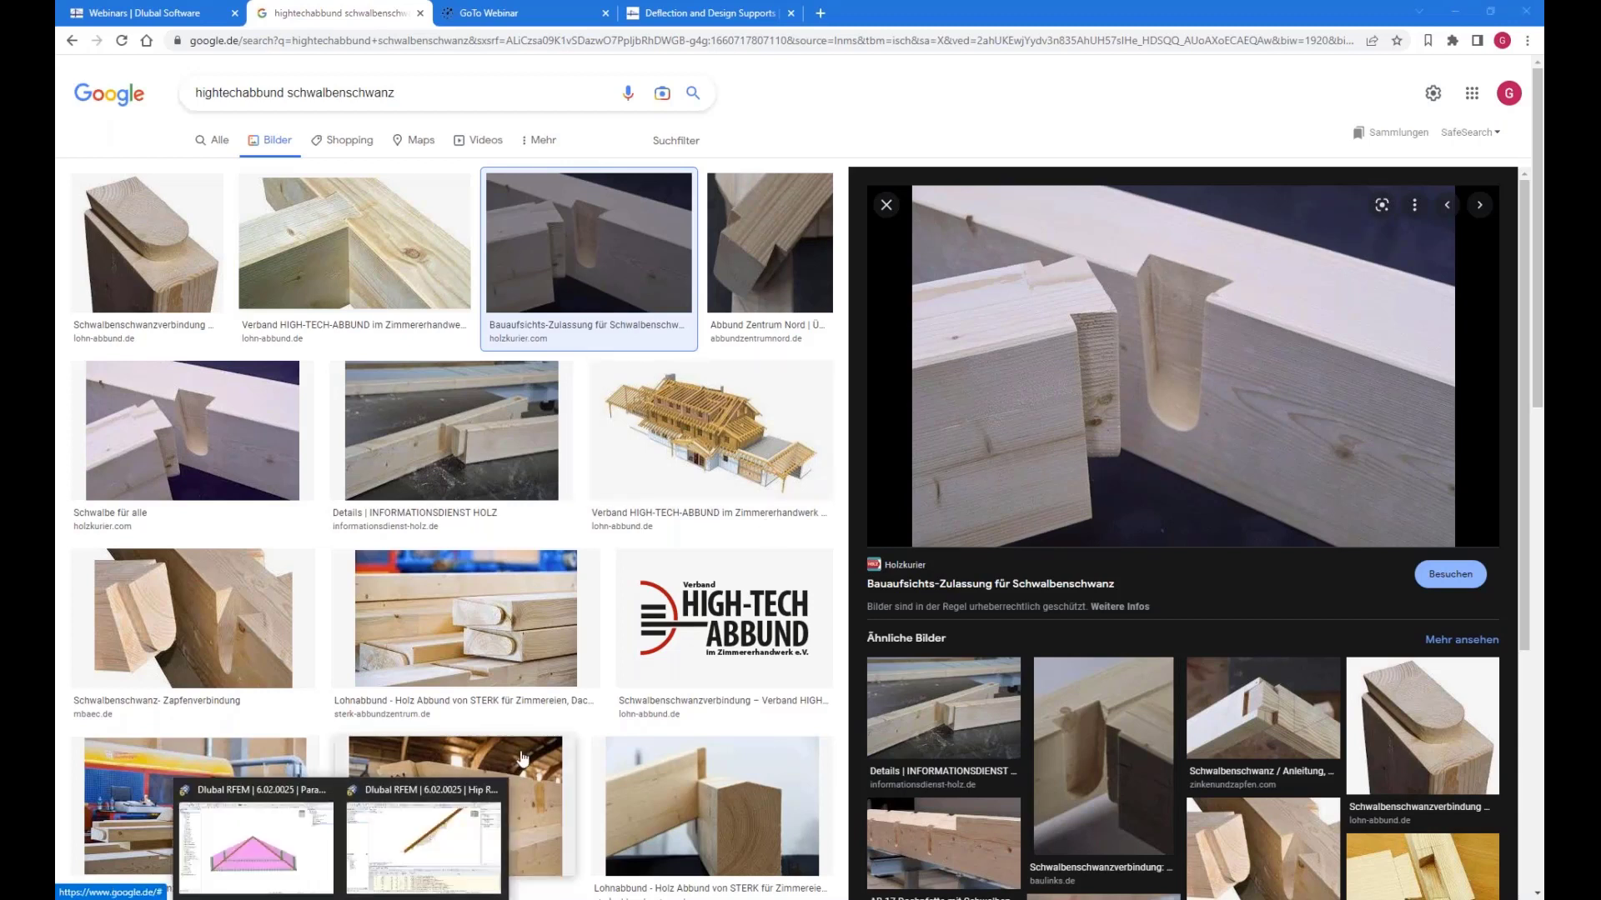
pyautogui.click(392, 858)
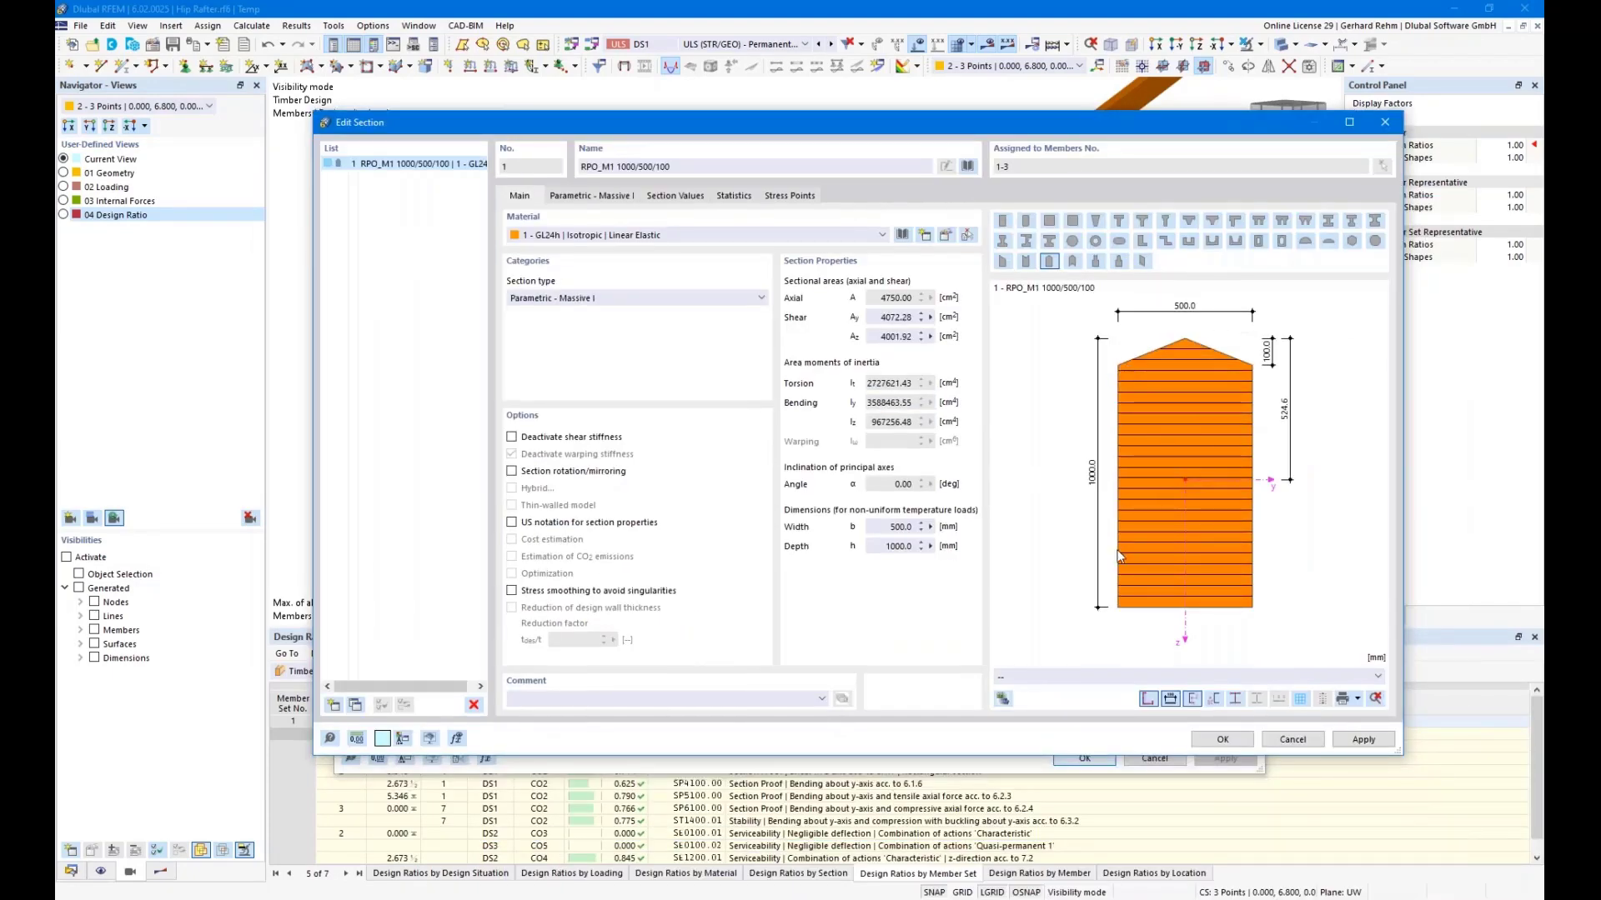
pyautogui.click(1299, 742)
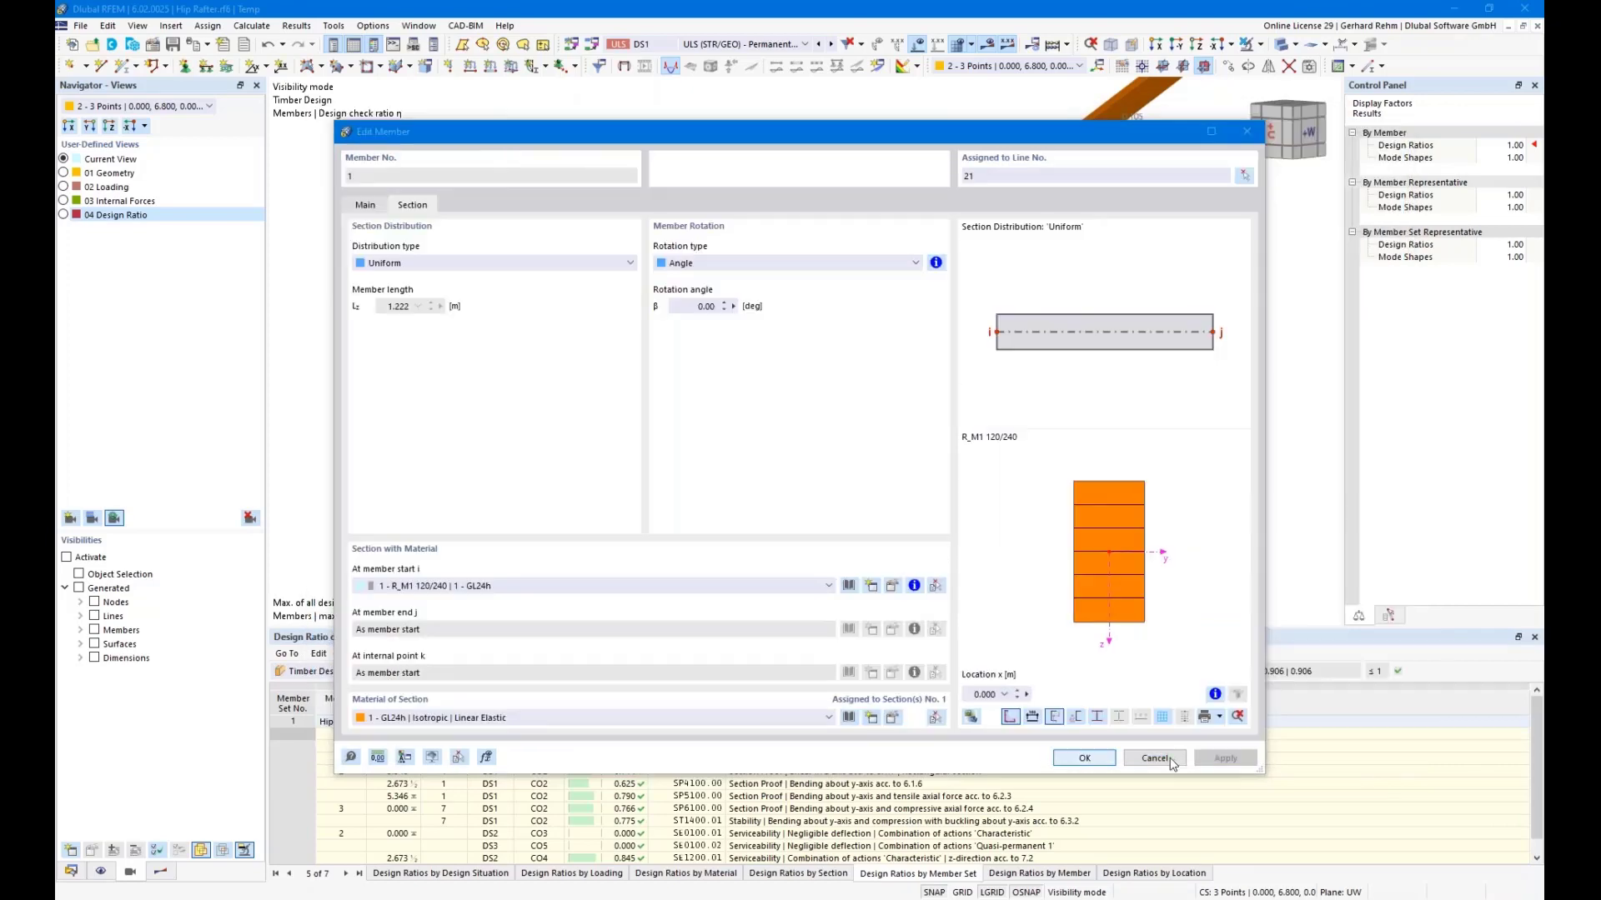
pyautogui.click(1177, 762)
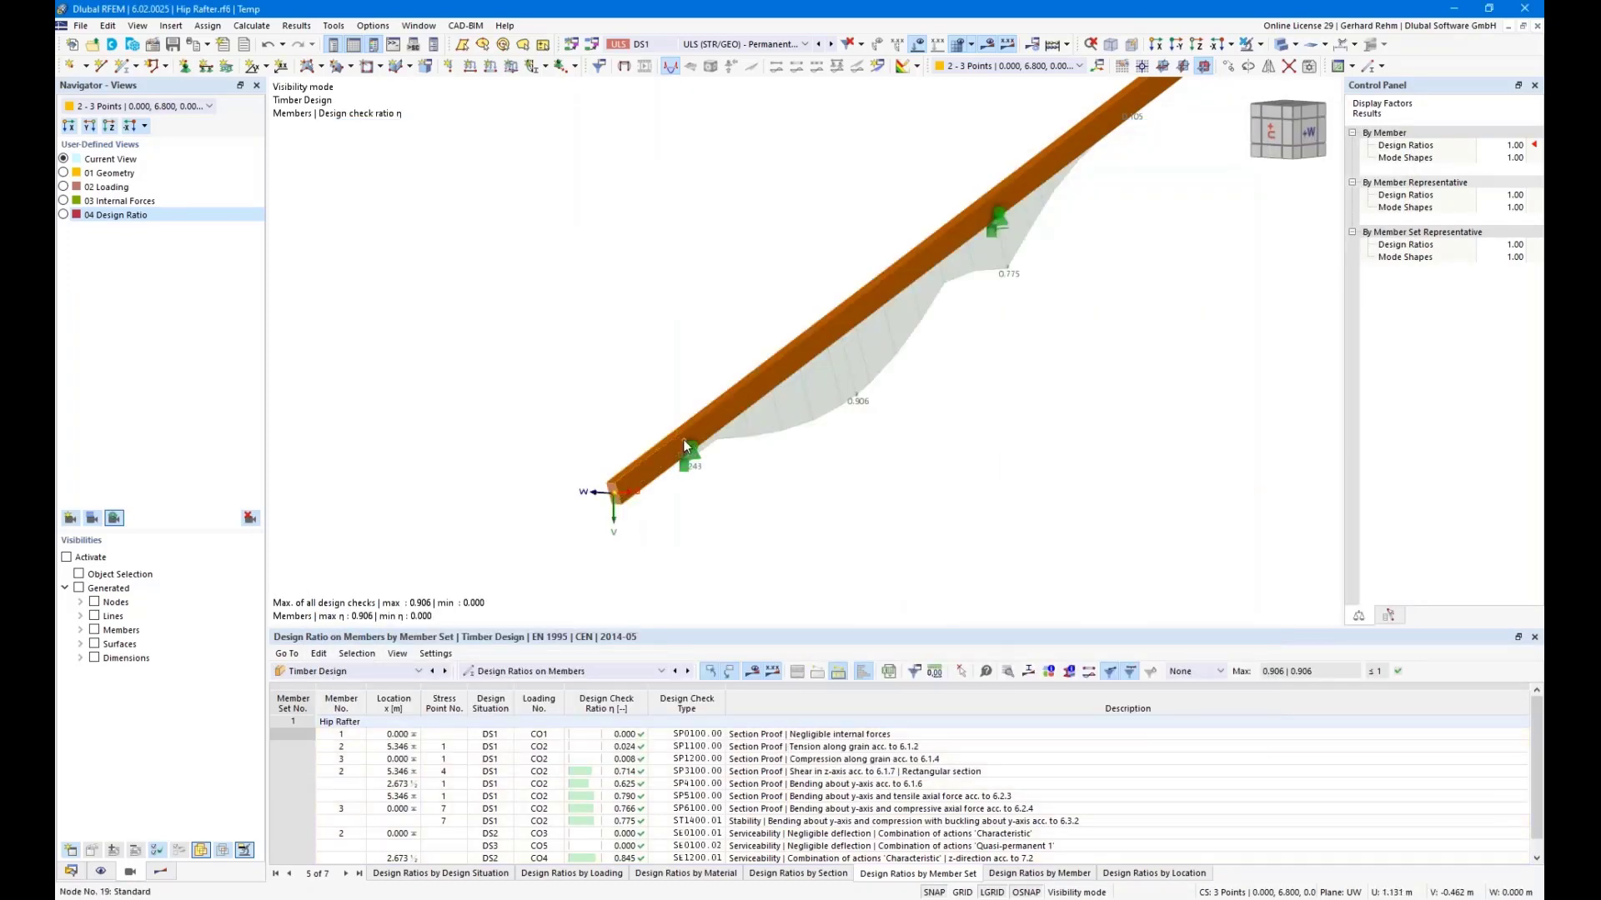
# Edit the section of the hip rafter's lowest member and choose the massive rectangle with outward peak, RPO_M1, from the section library.
pyautogui.scroll(2, 684, 445)
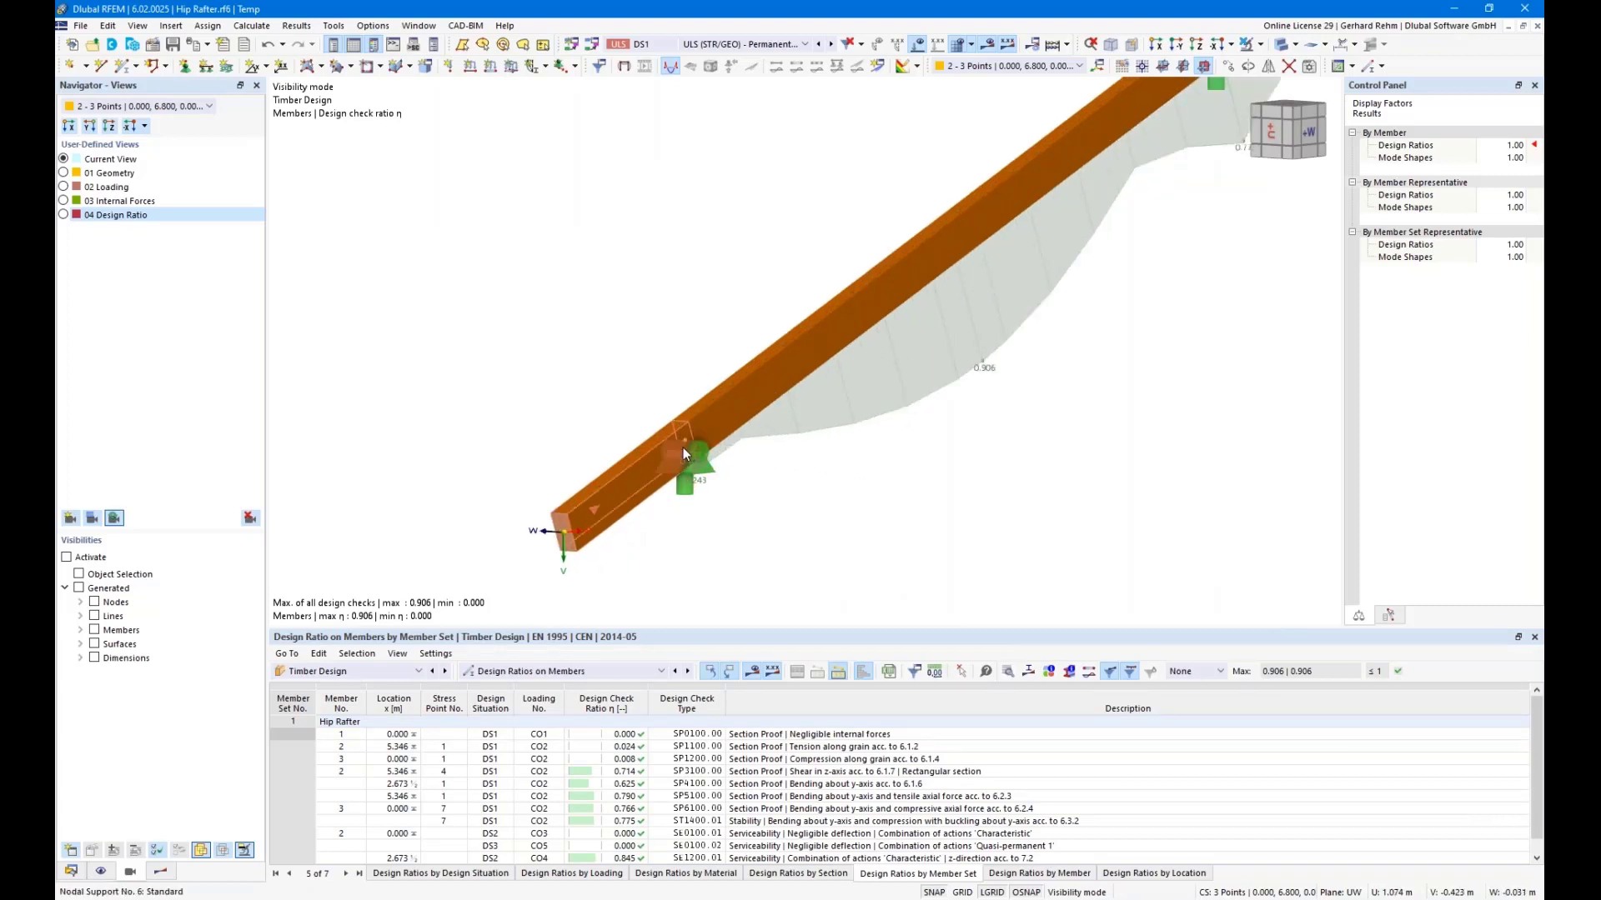
pyautogui.scroll(-4, 839, 454)
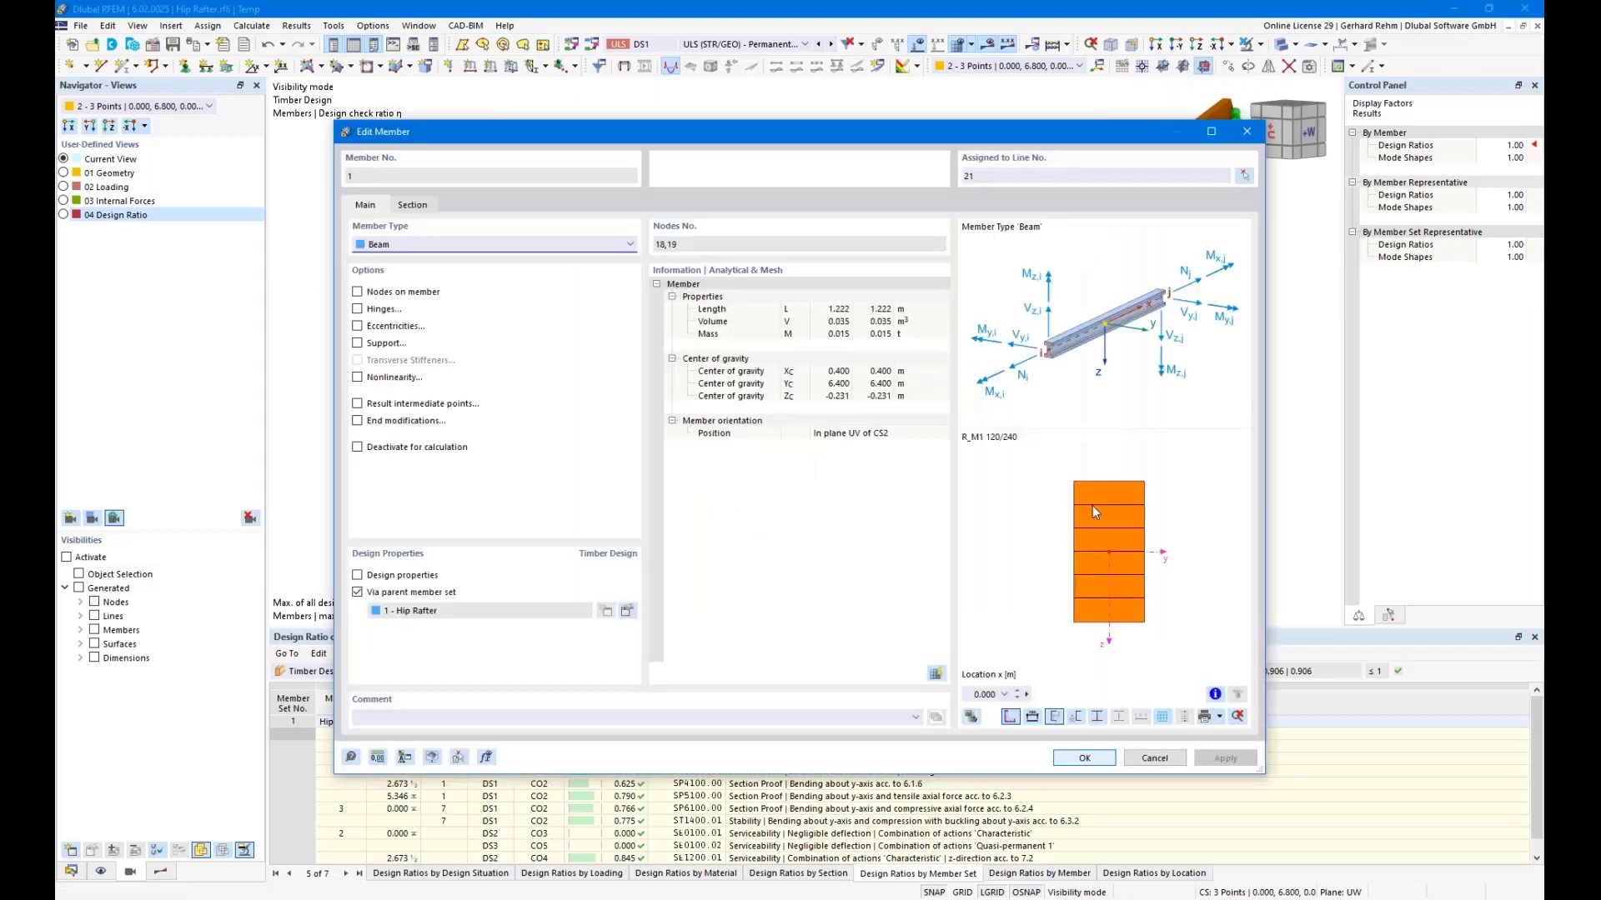
pyautogui.click(413, 204)
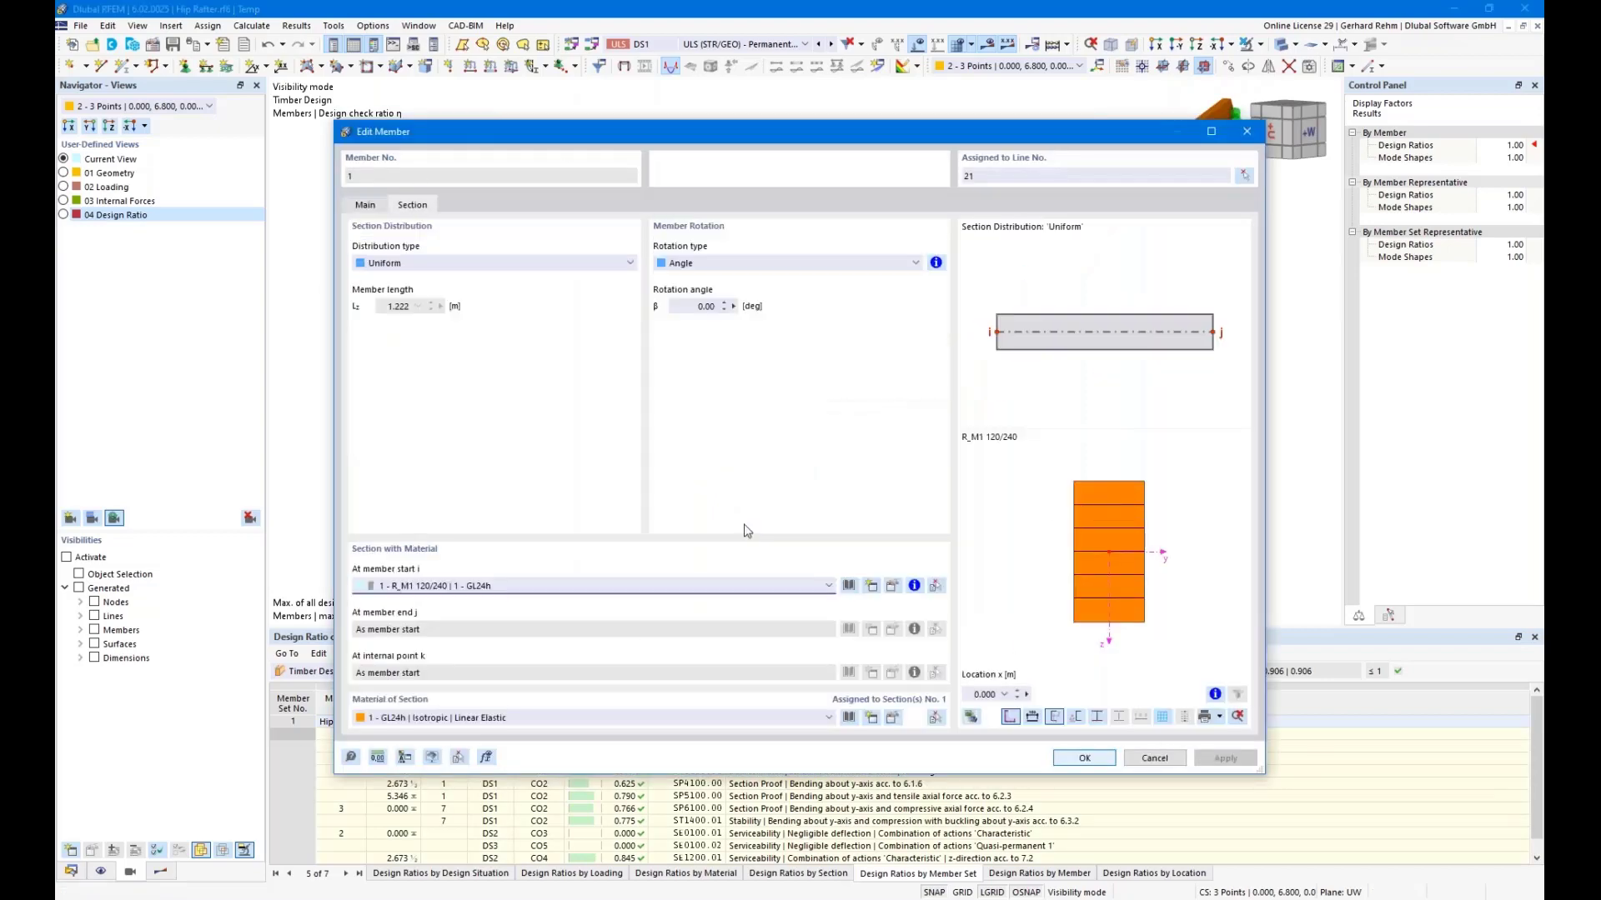
pyautogui.click(848, 585)
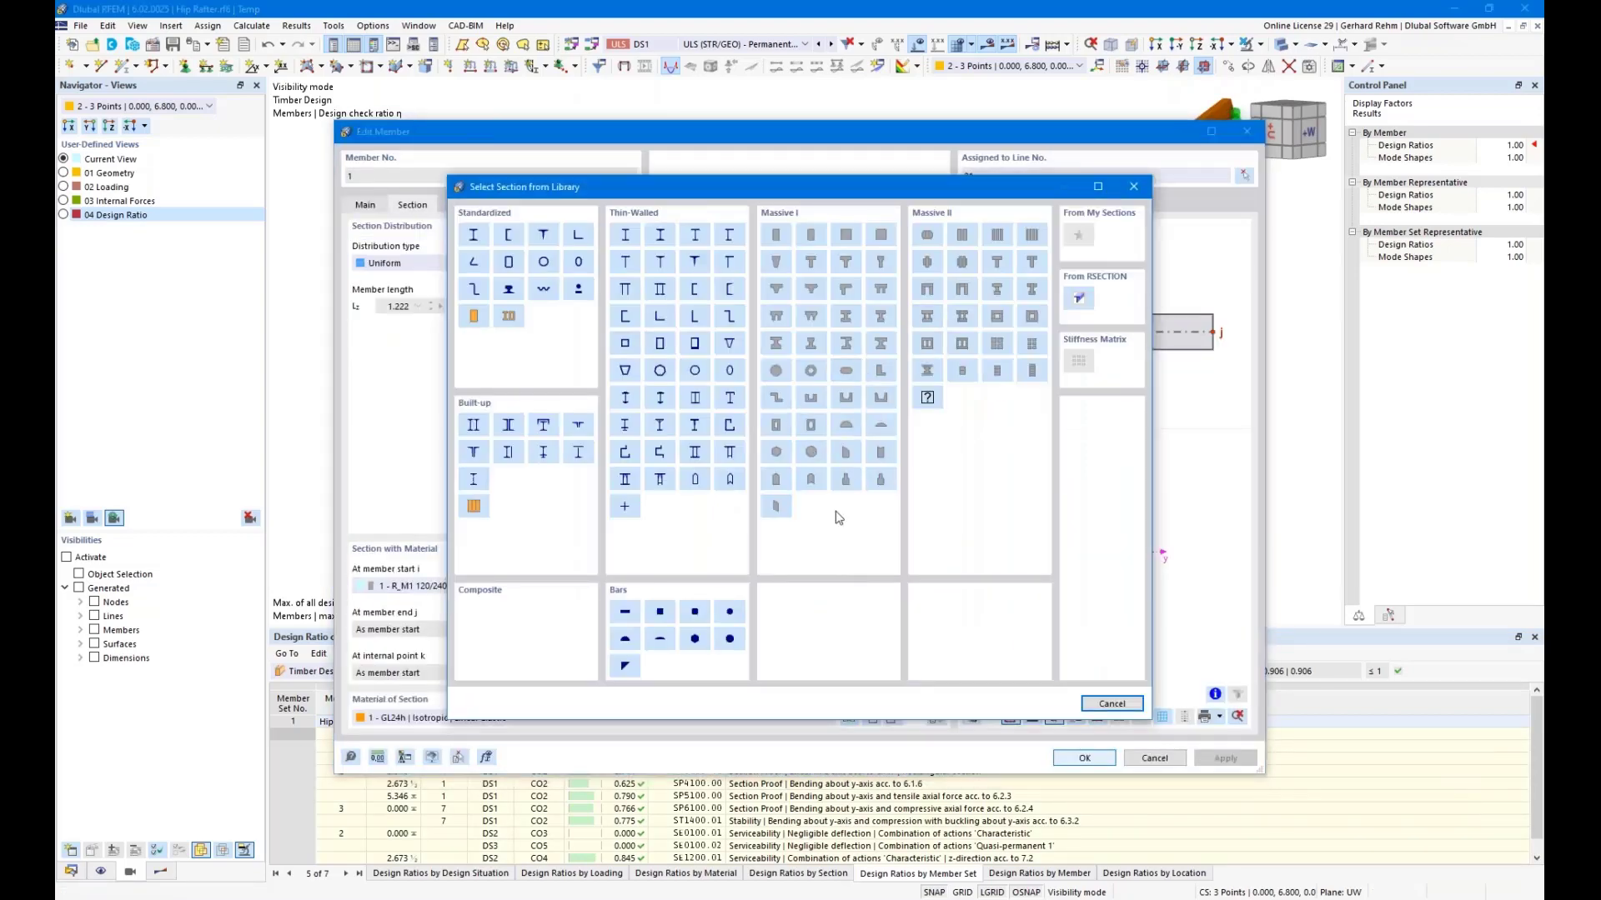
pyautogui.press('Escape')
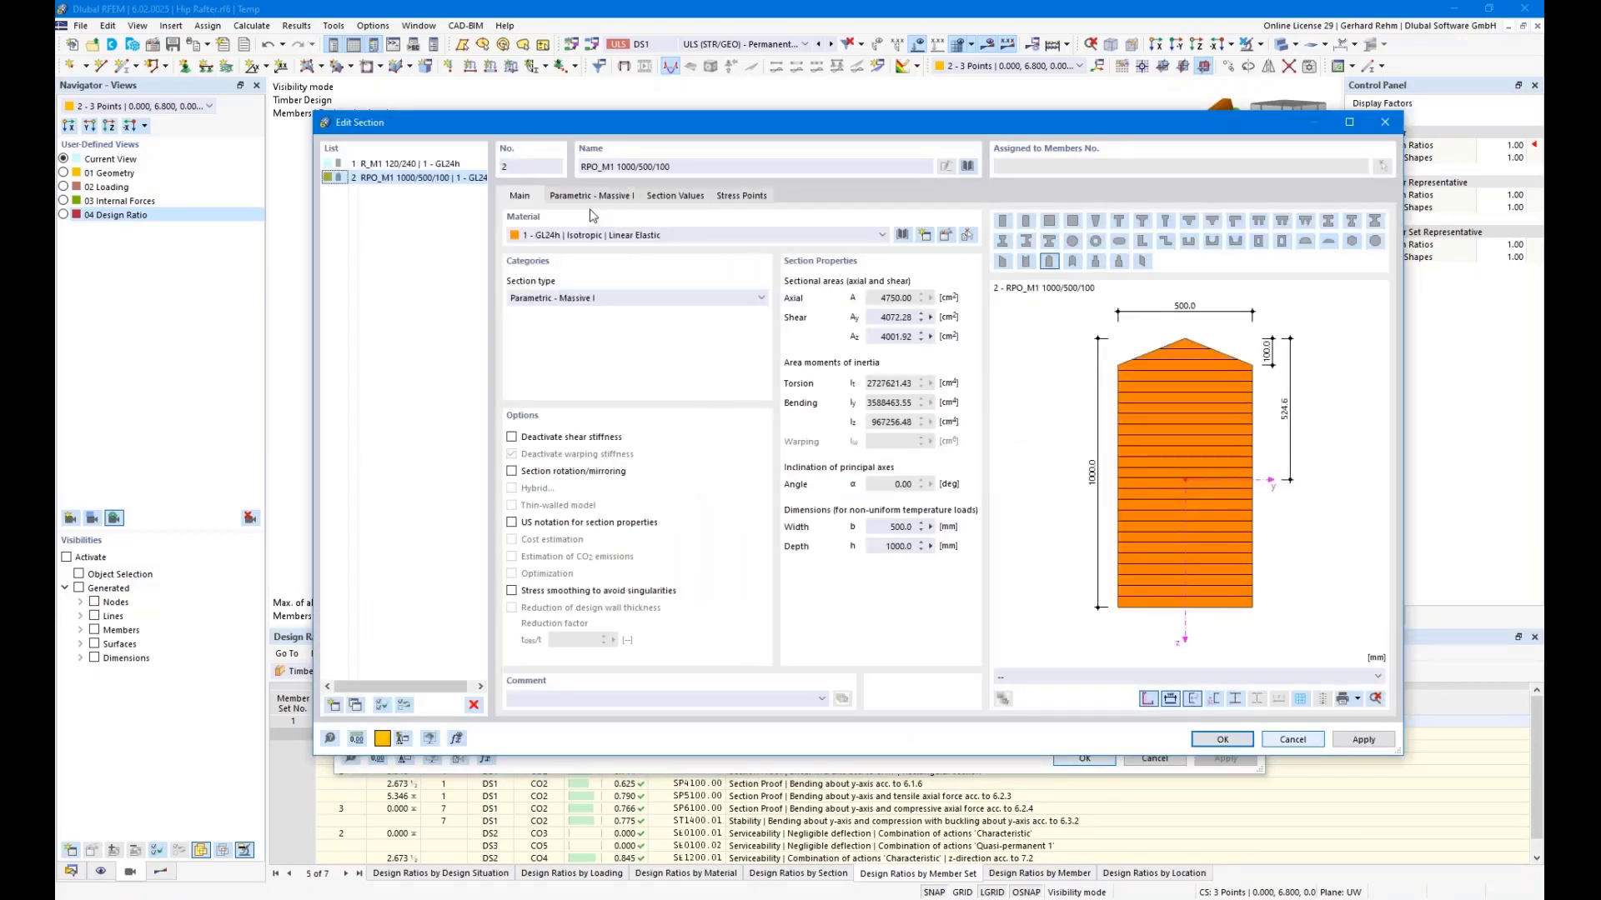
# Set the peaked section's dimensions to h 280 mm, b 120 mm and peak height 35 mm.
pyautogui.click(592, 196)
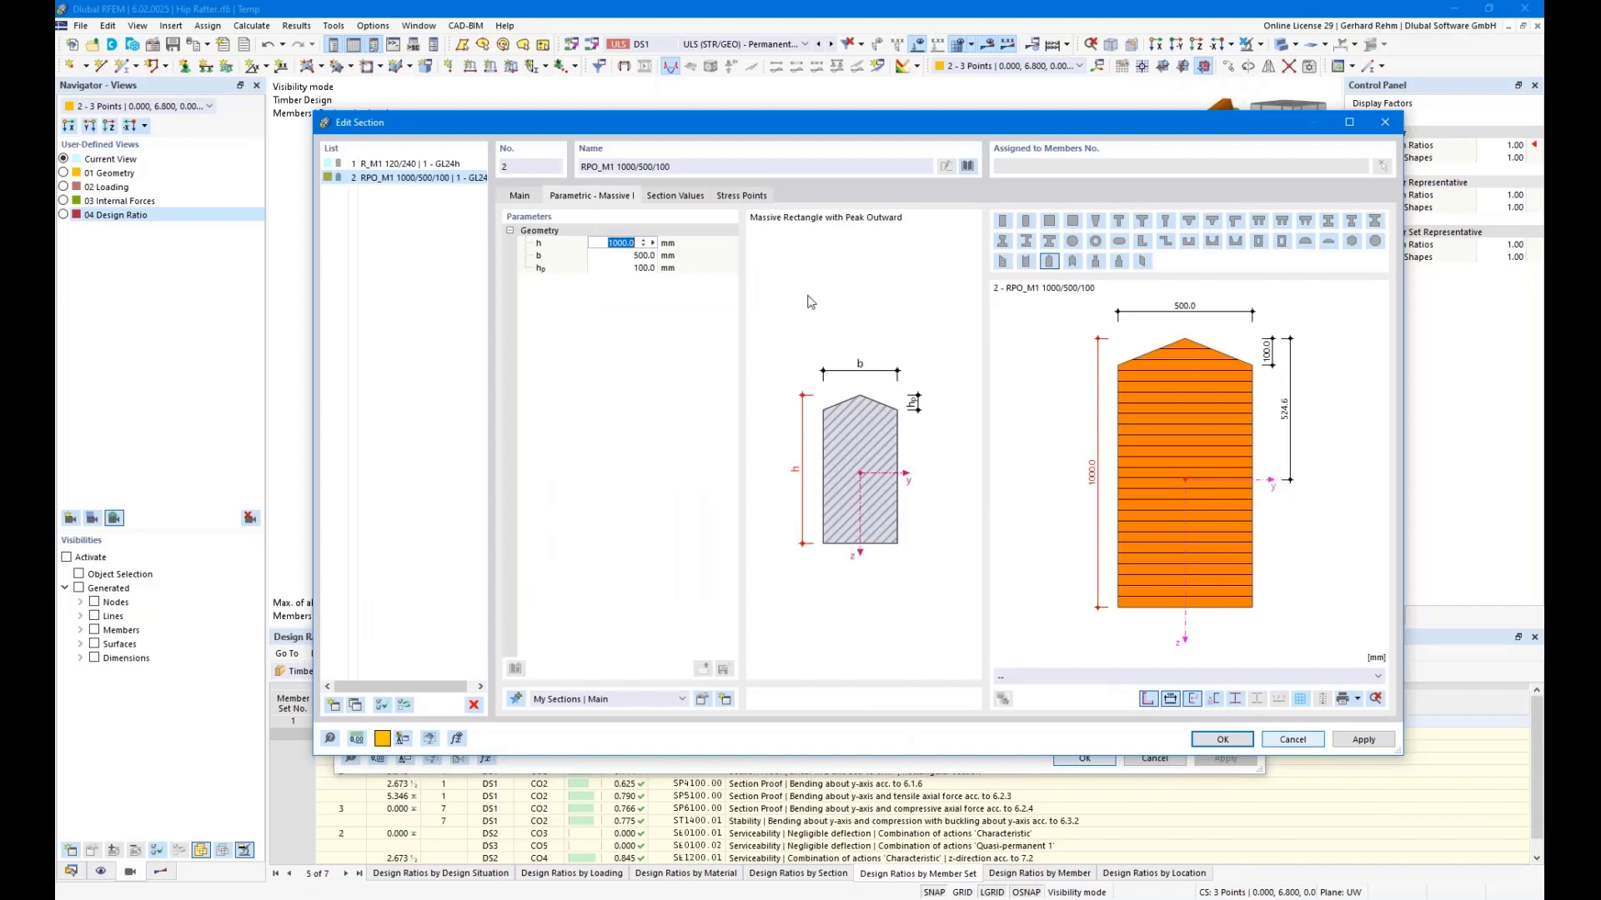
pyautogui.write('24')
pyautogui.write('0')
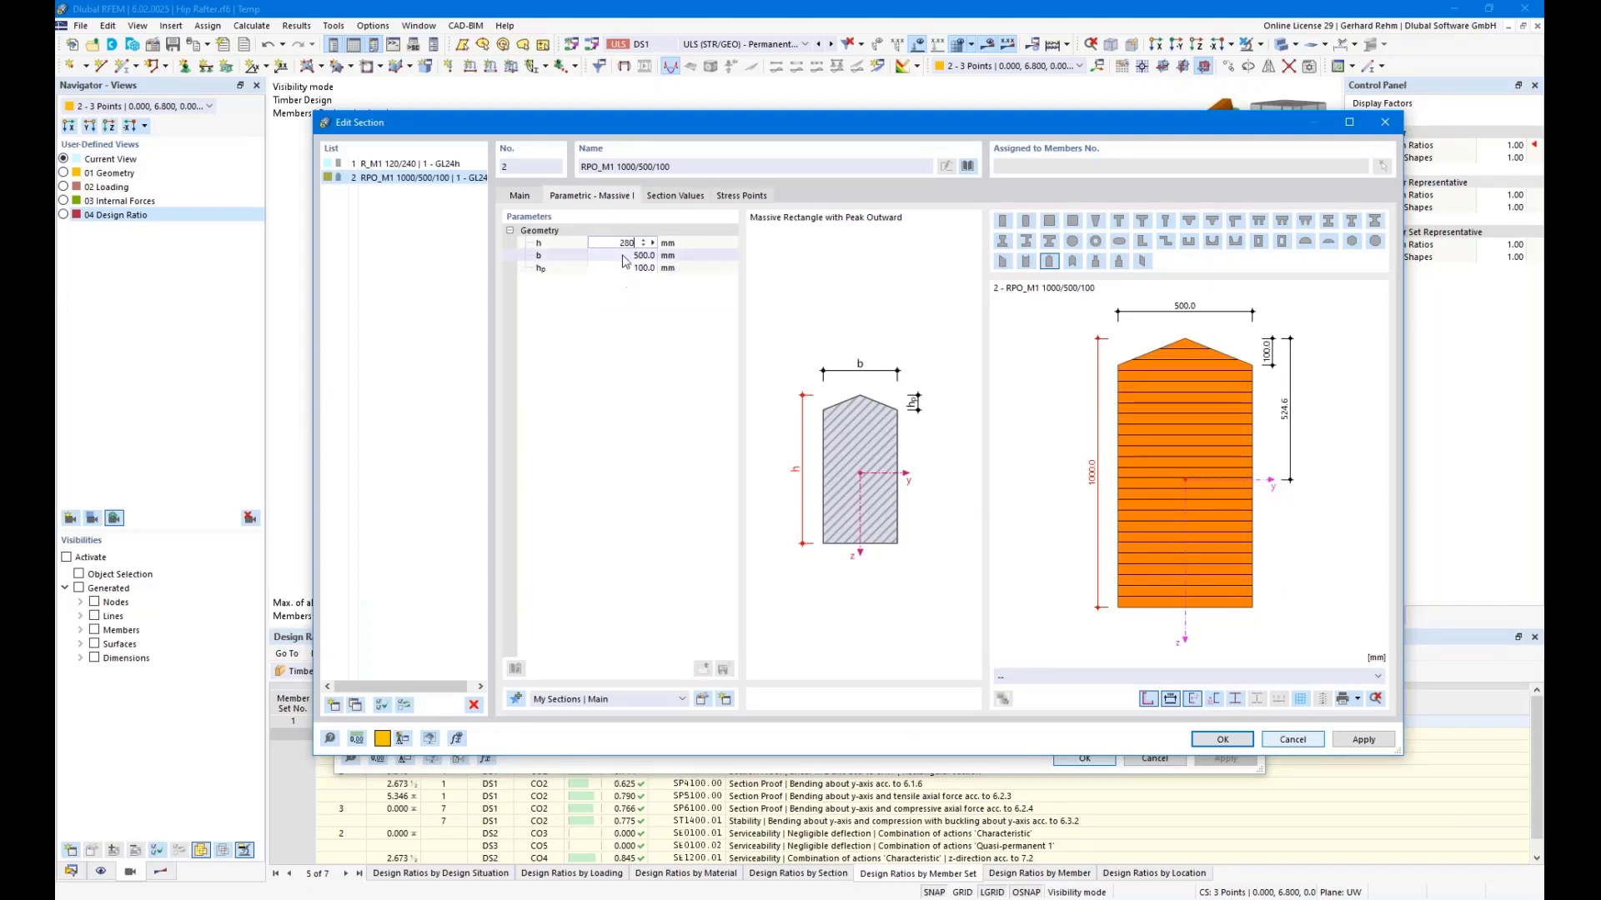
pyautogui.click(621, 257)
pyautogui.write('120')
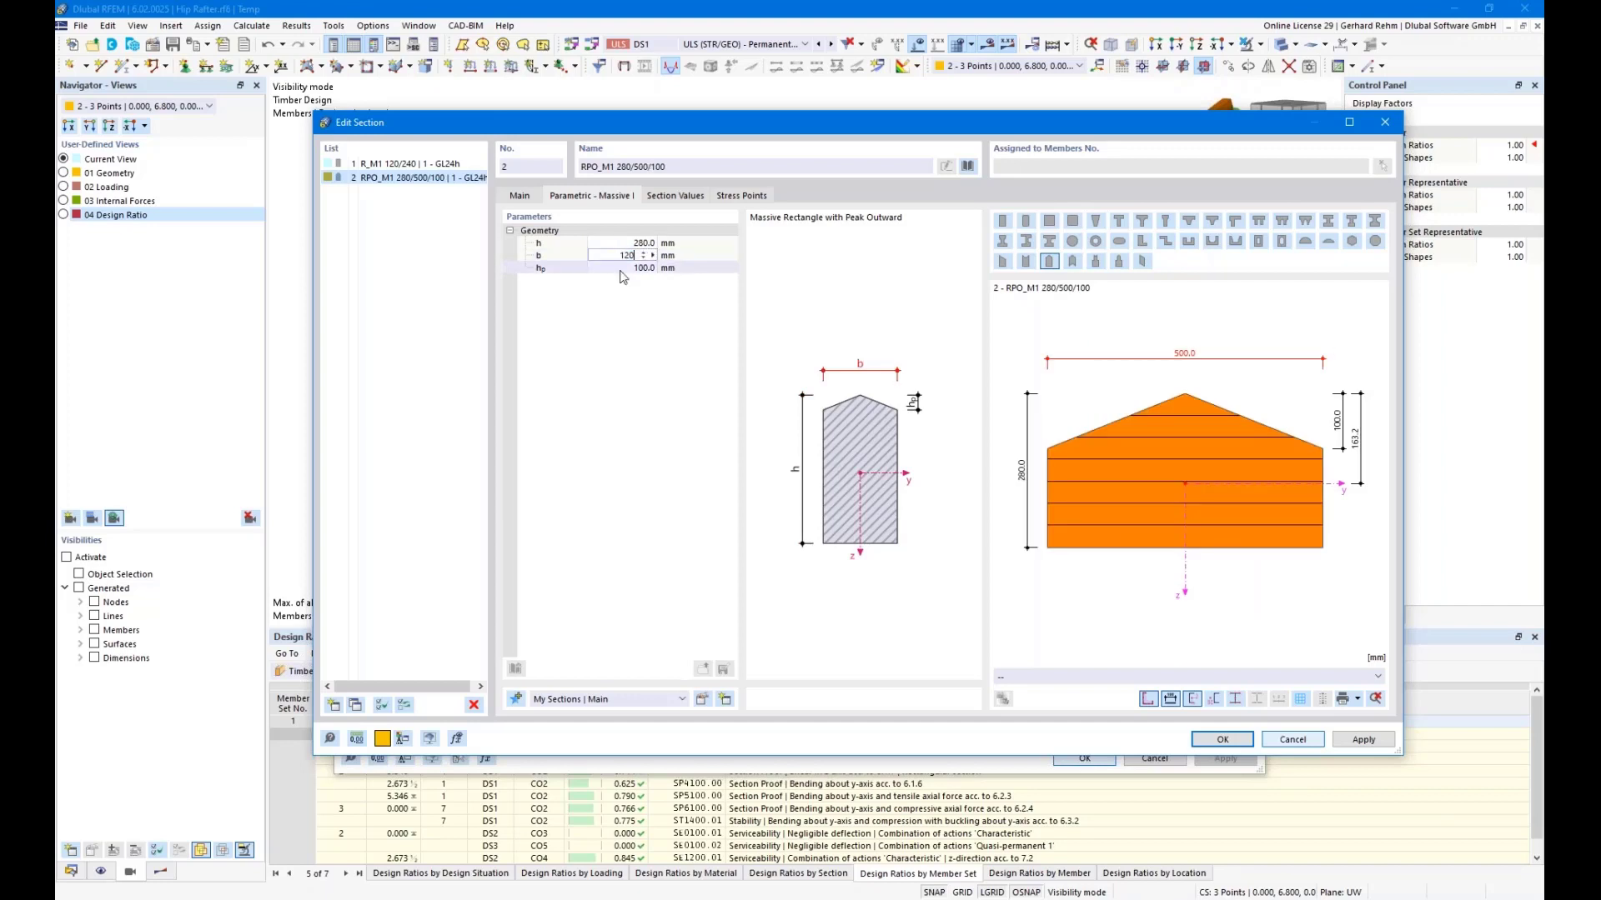
pyautogui.click(621, 268)
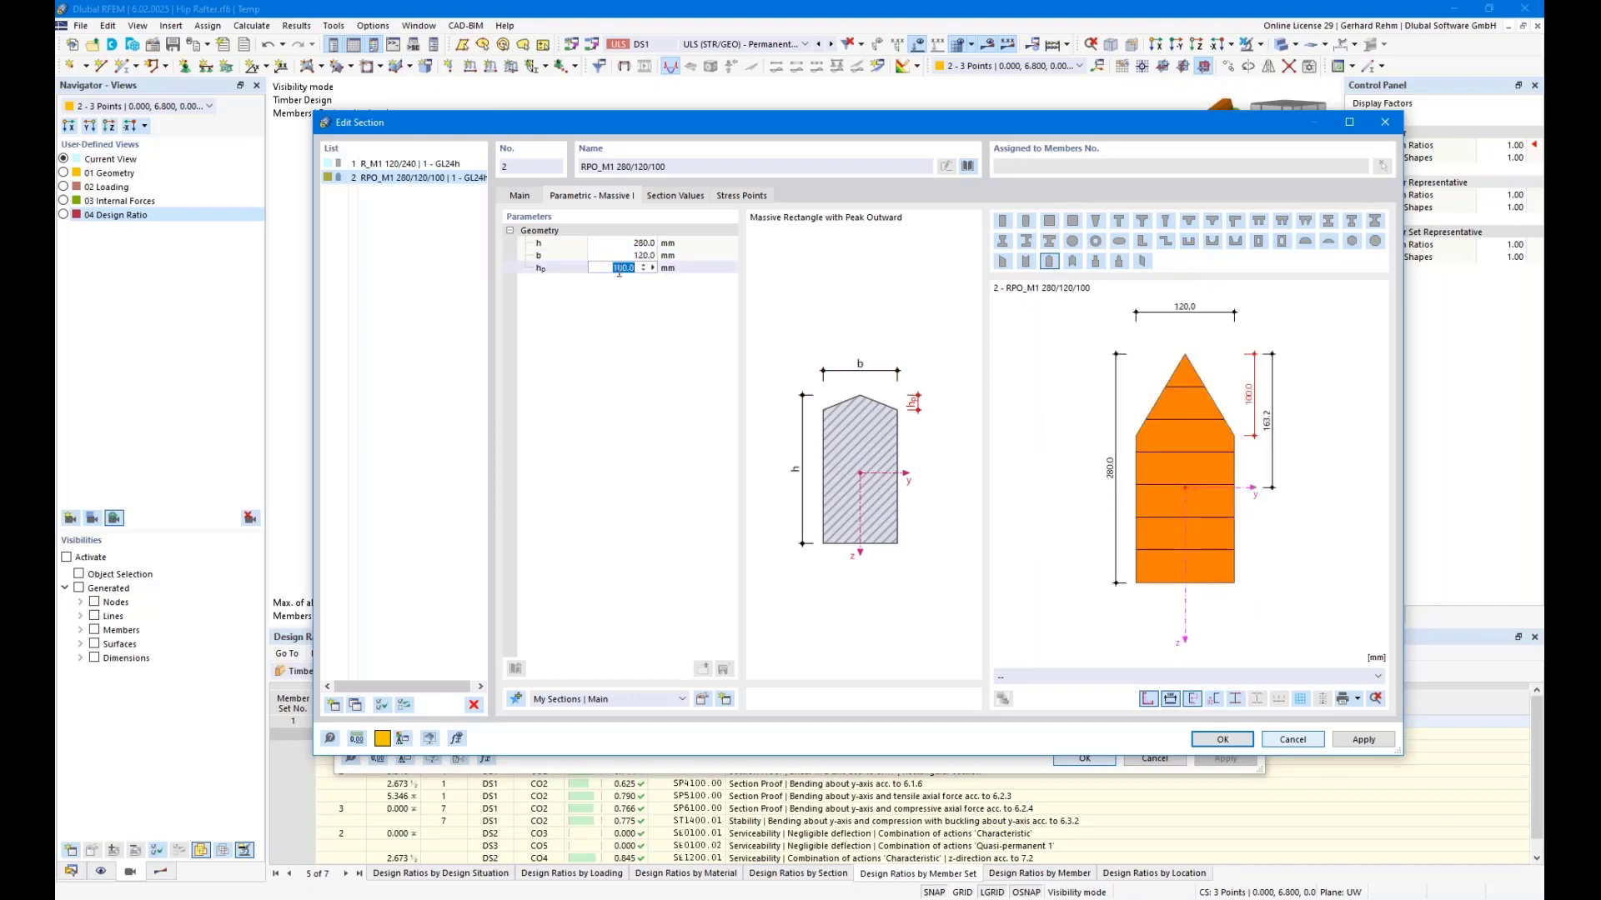
pyautogui.write('35')
pyautogui.press('Return')
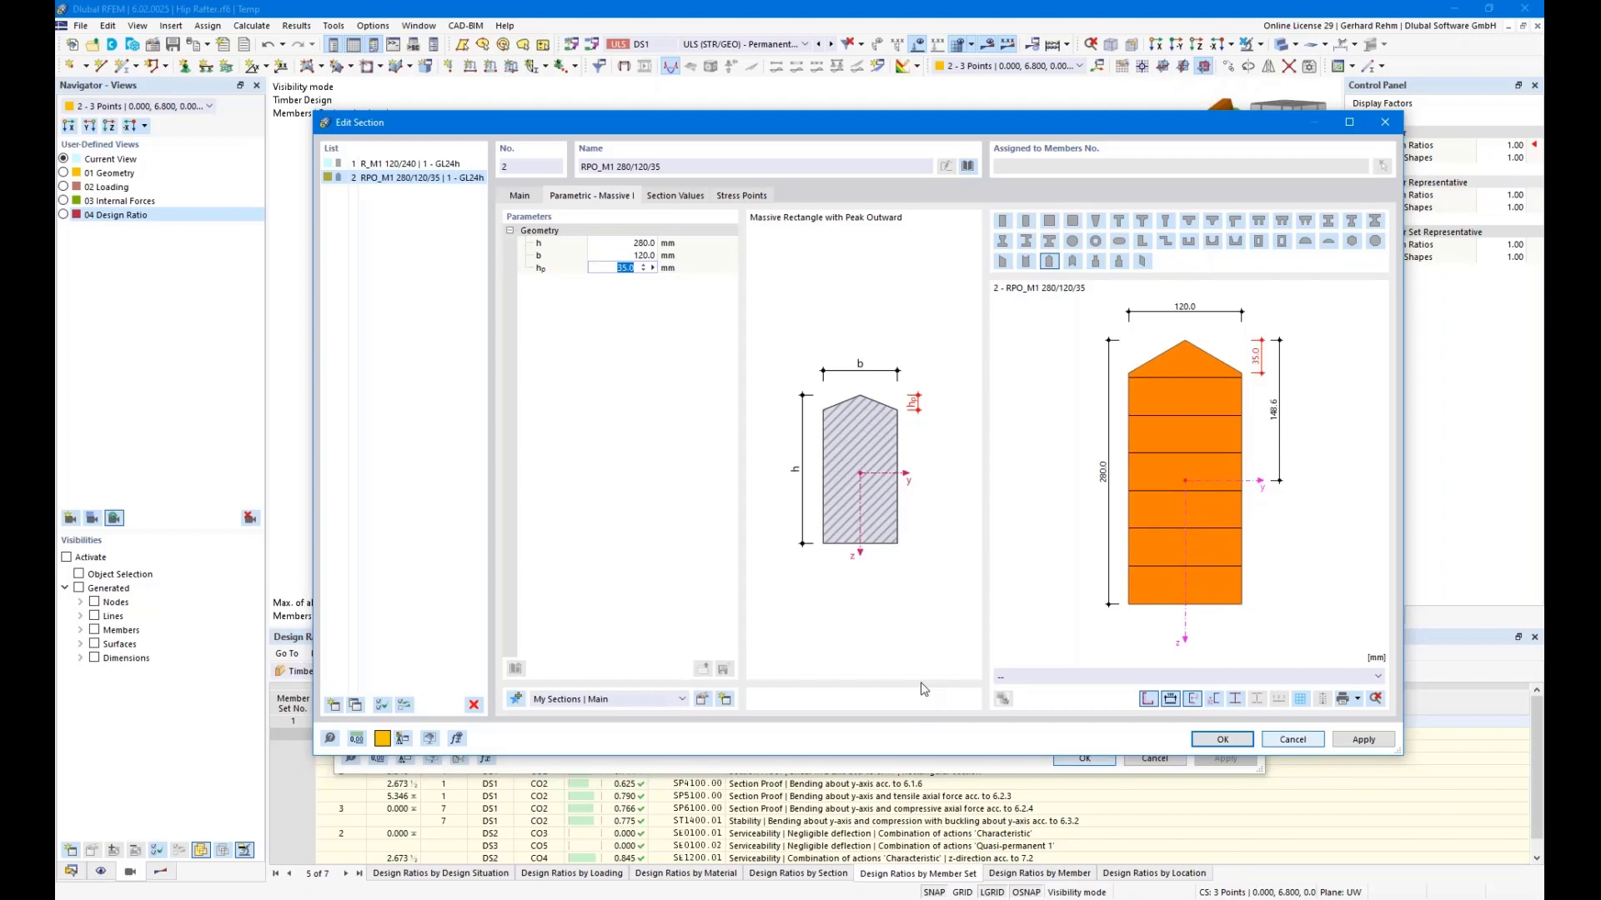
# Assign the RPO_M1 280/120/35 section to member 1 and inspect the rafter's lower end in the model.
pyautogui.click(1230, 742)
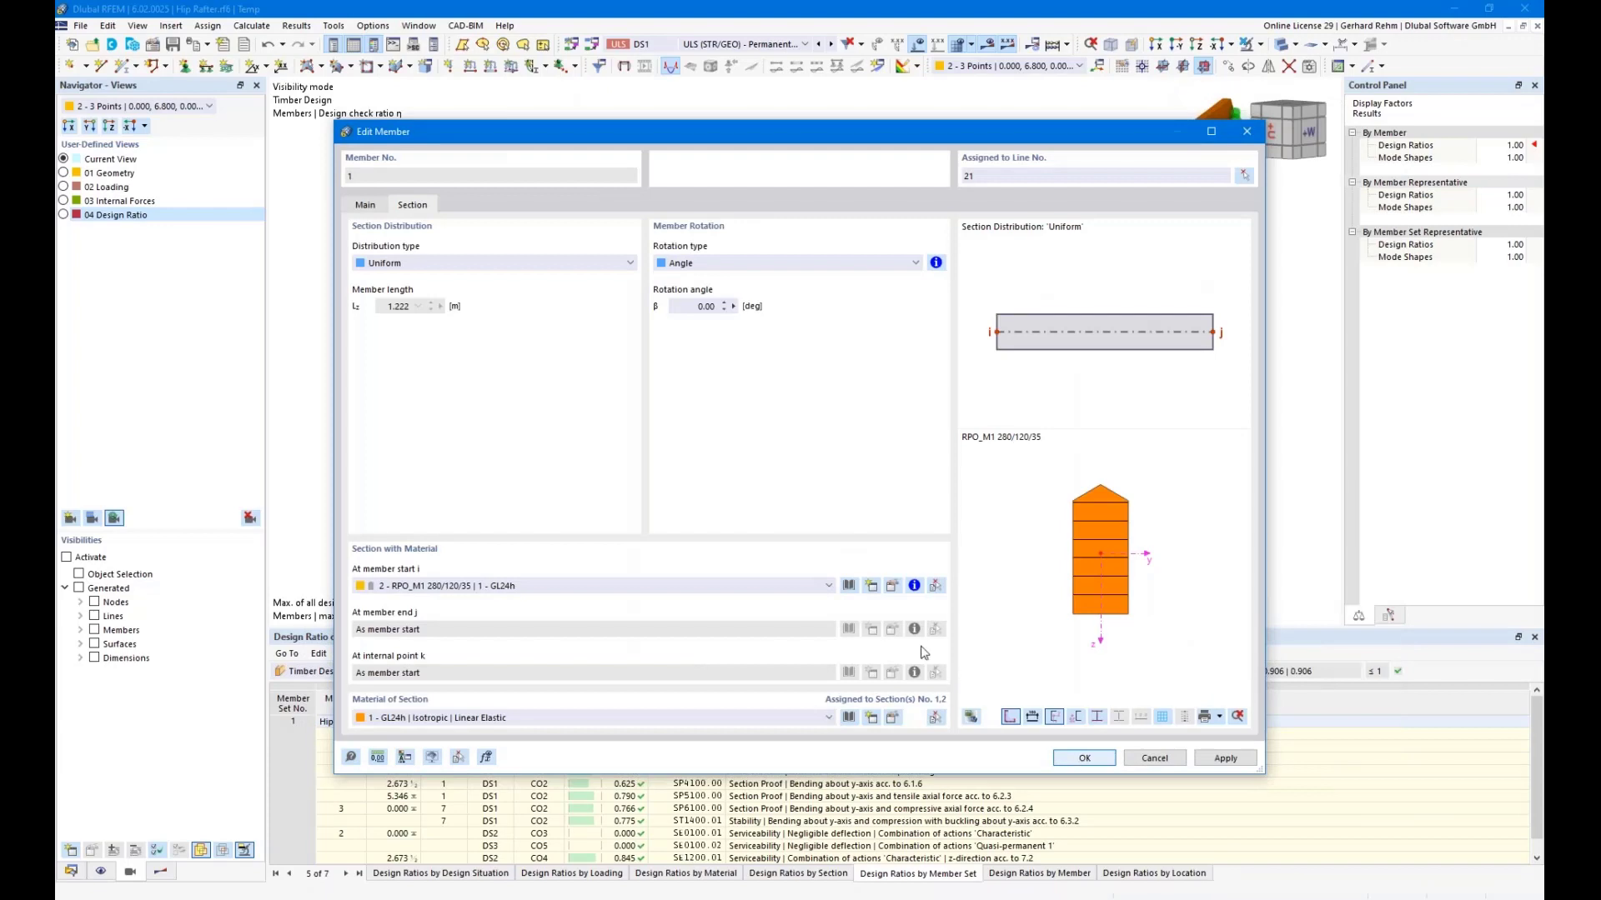
pyautogui.scroll(2, 830, 493)
pyautogui.scroll(3, 830, 493)
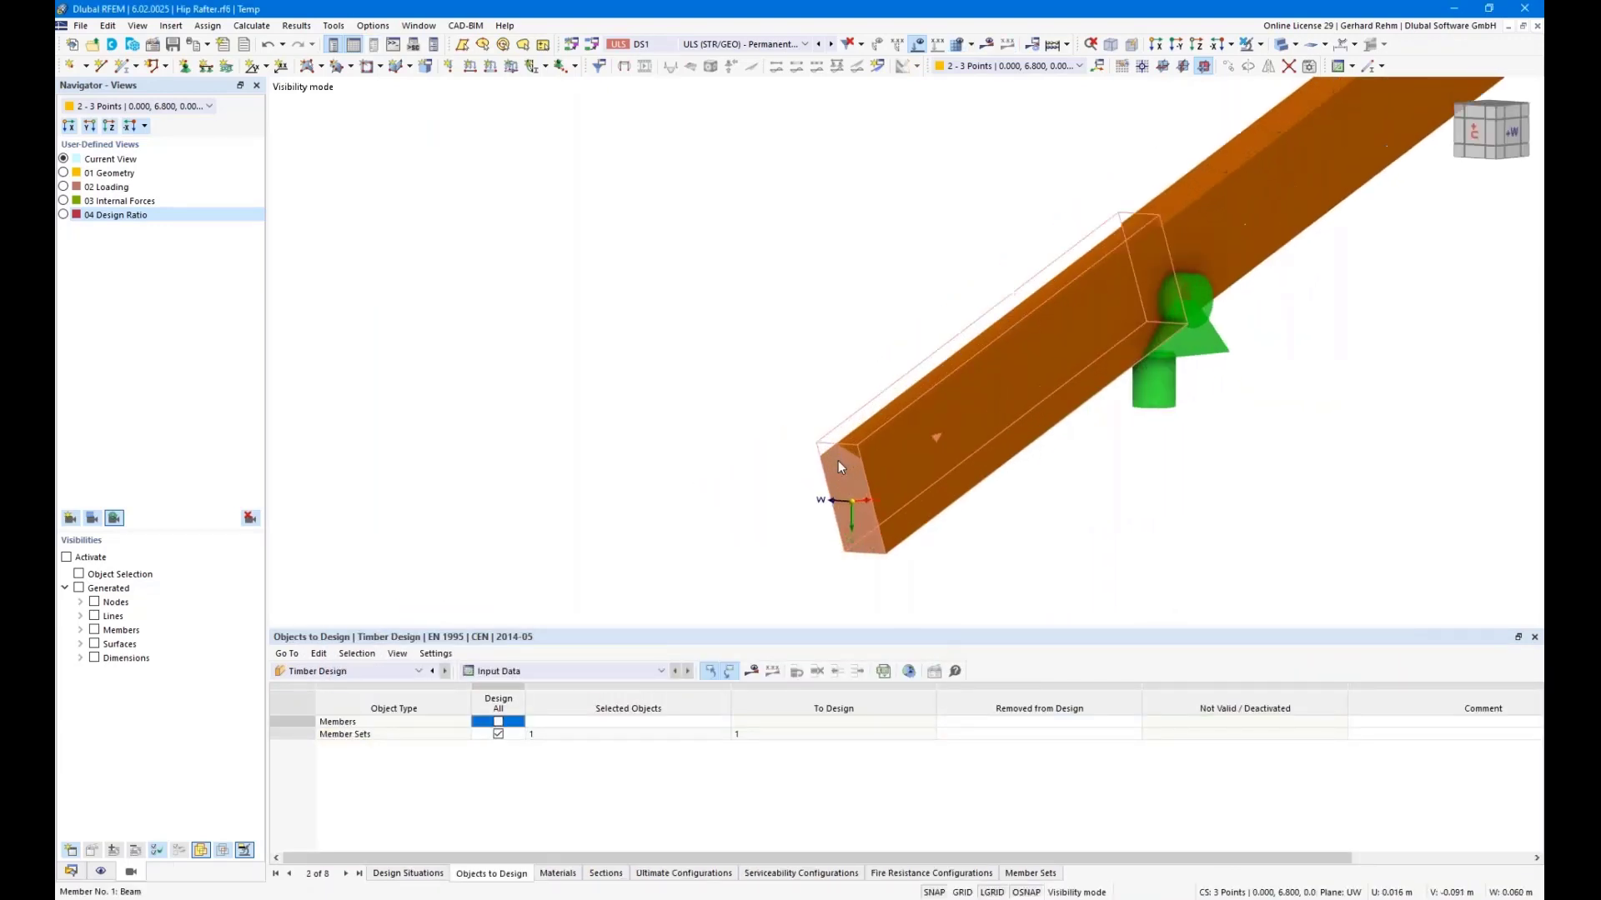
pyautogui.scroll(-2, 838, 461)
pyautogui.scroll(-1, 849, 457)
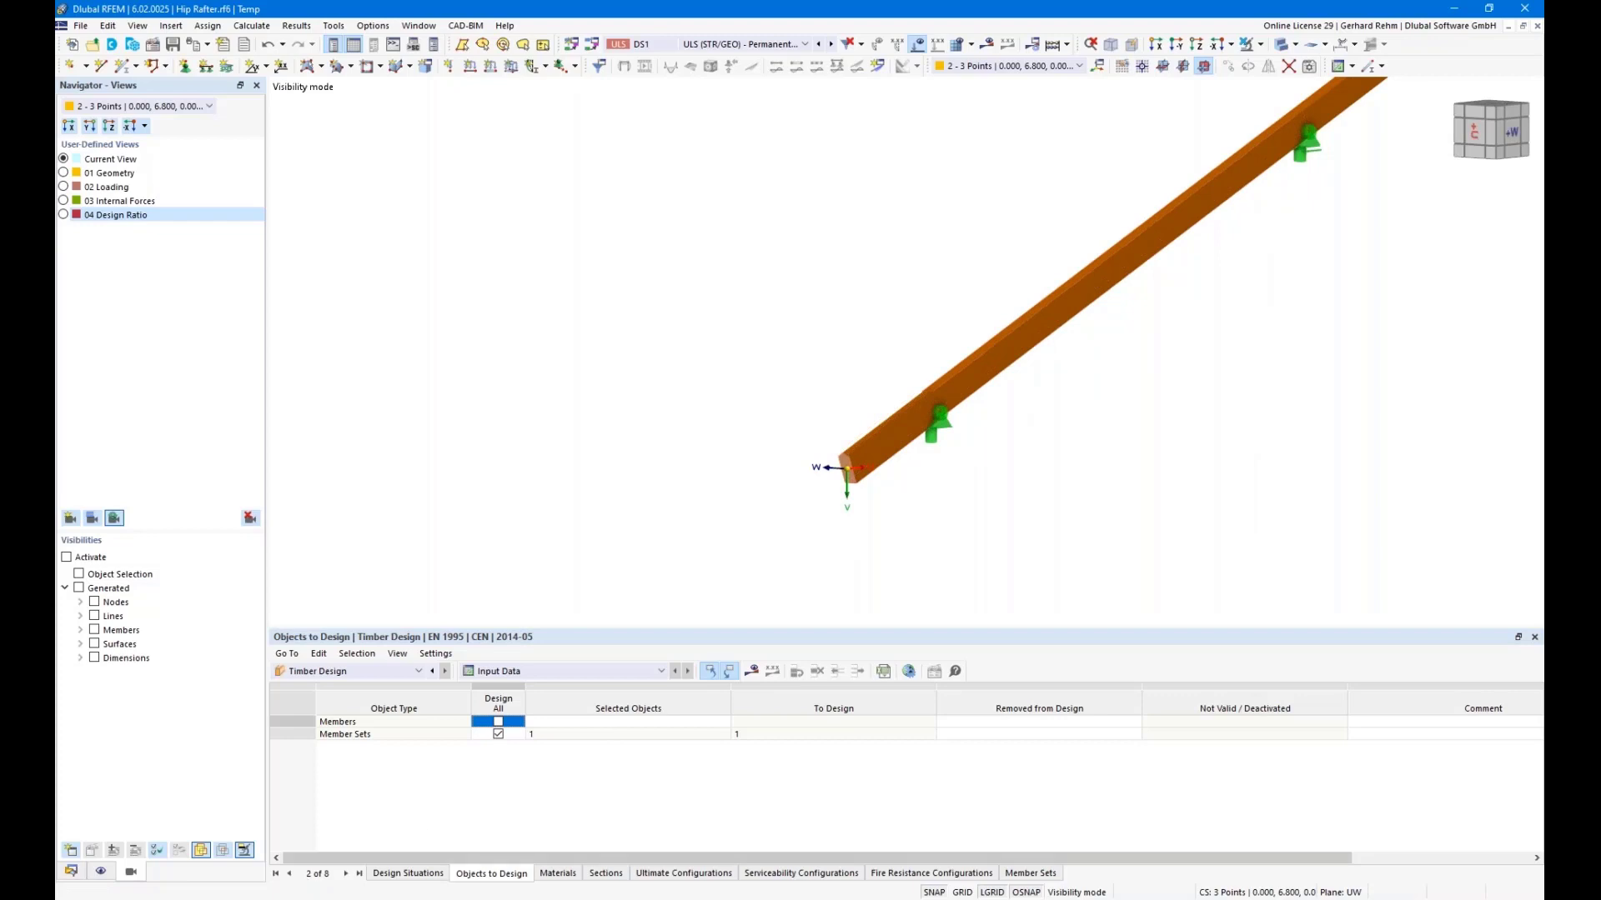
# Switch to the other RFEM window and activate the Schwalbenschwanz Einfluss.rf6 model.
pyautogui.click(293, 834)
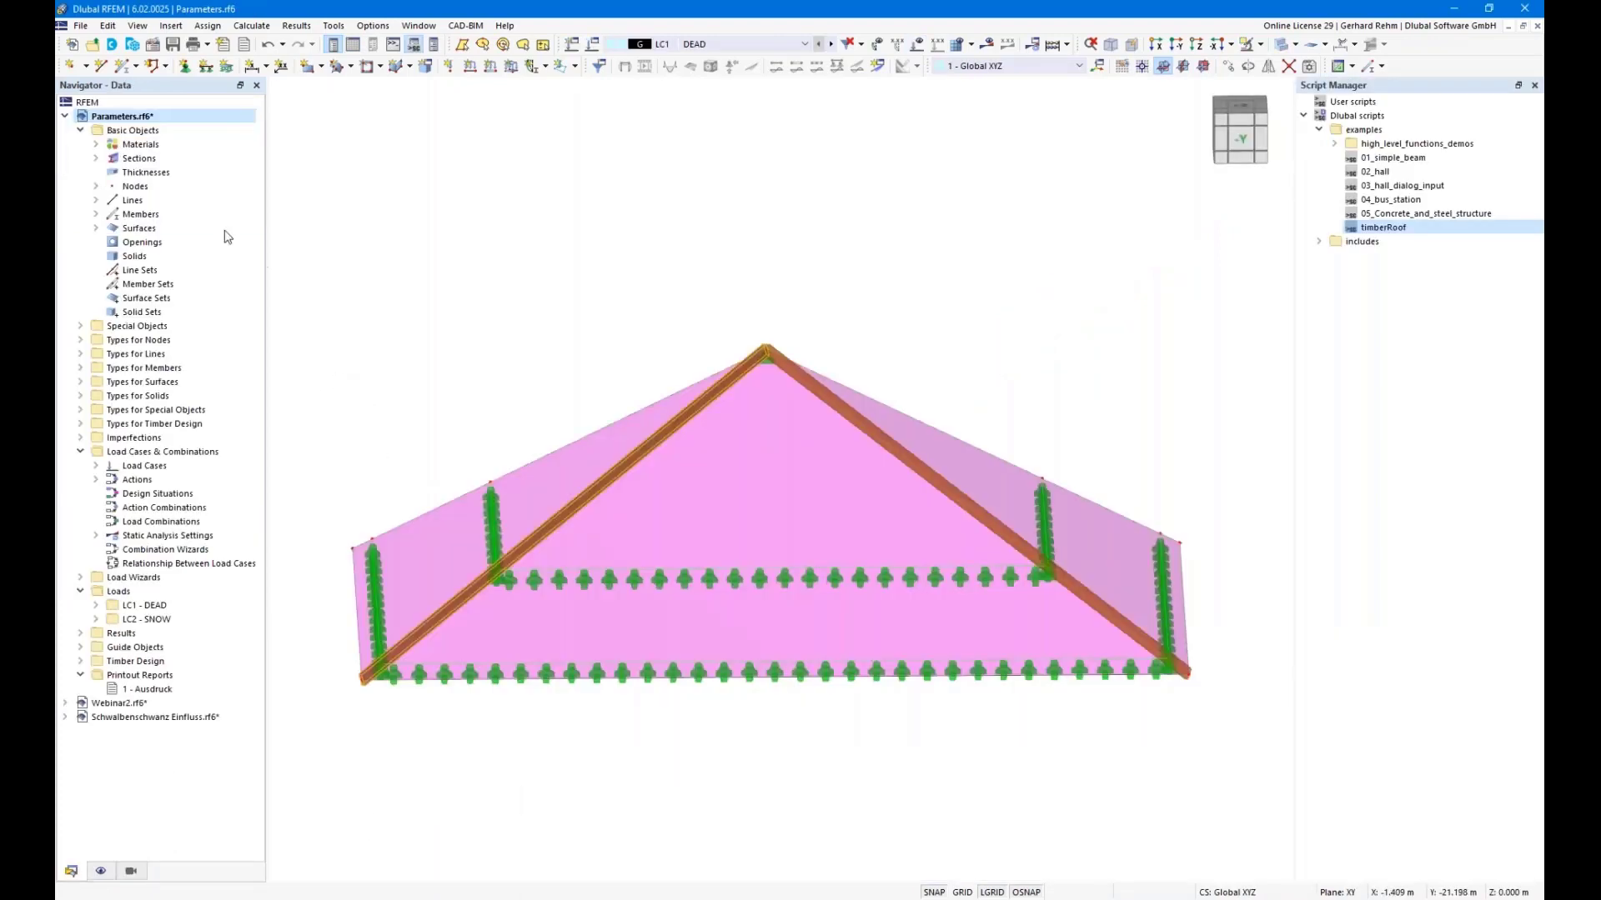
pyautogui.click(65, 115)
pyautogui.click(65, 144)
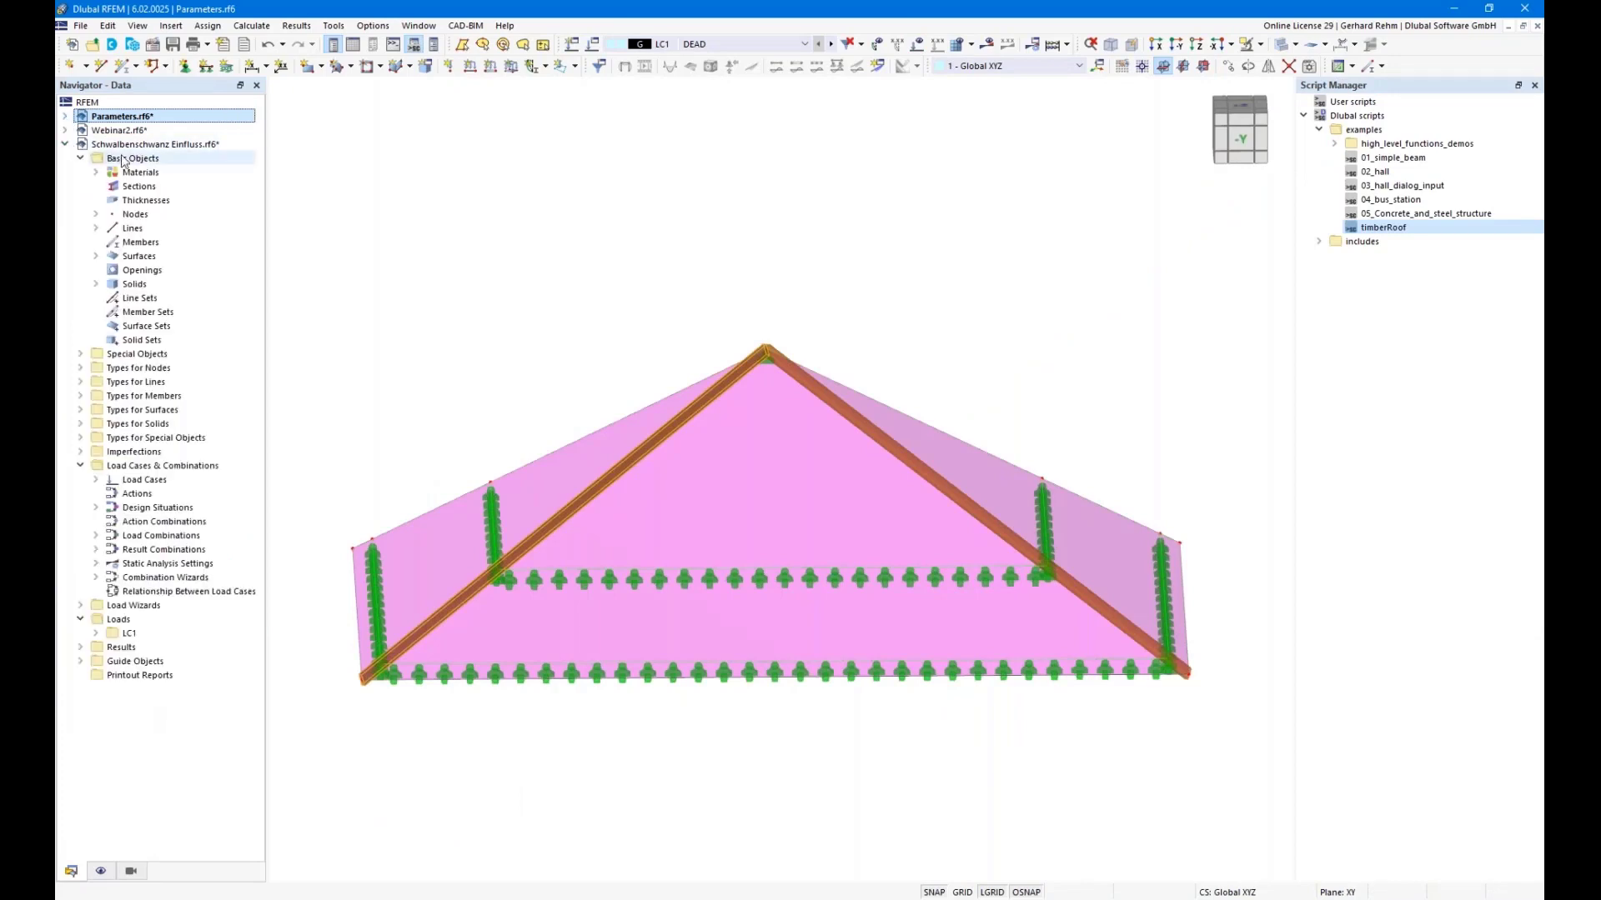
pyautogui.click(125, 144)
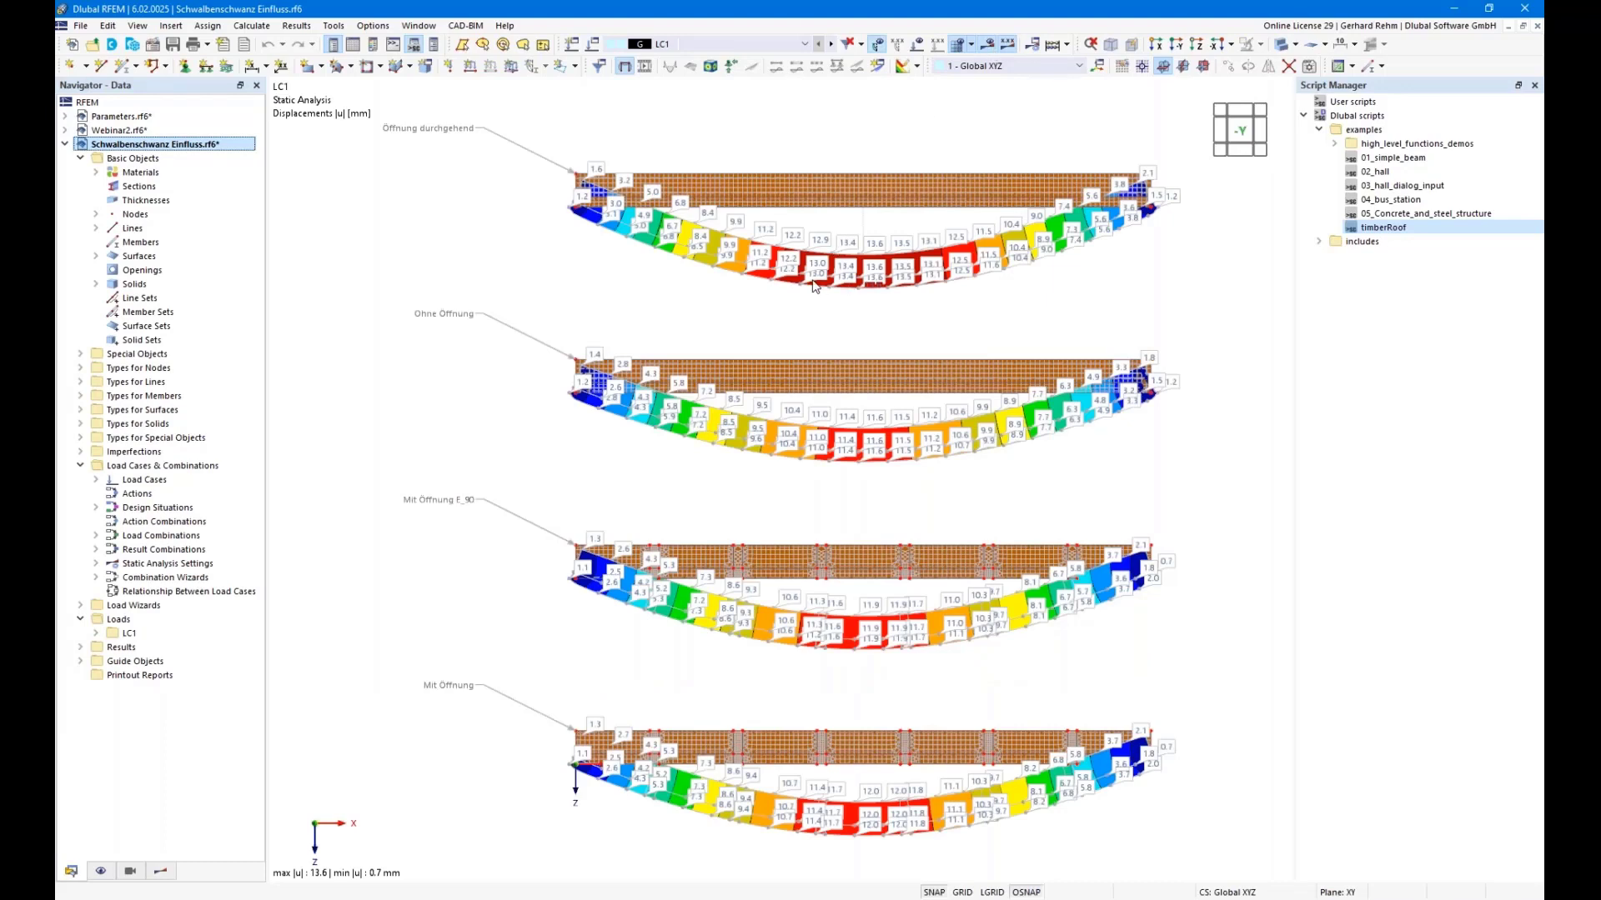
pyautogui.hotkey('ctrl', 's')
pyautogui.hotkey('ctrl', 'u')
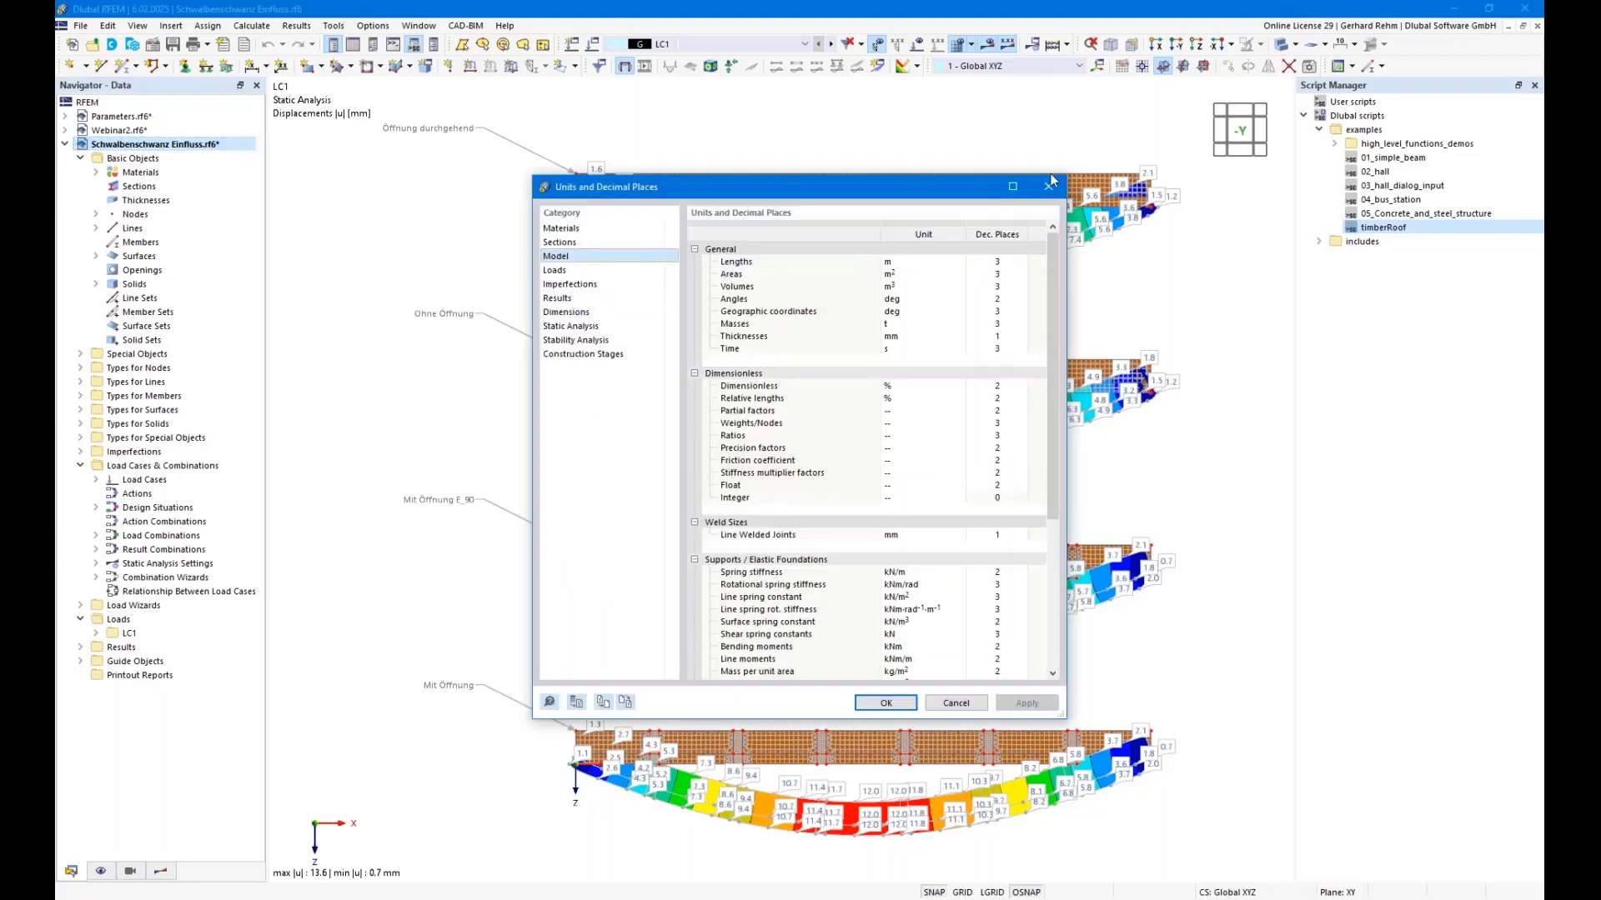
pyautogui.click(1049, 187)
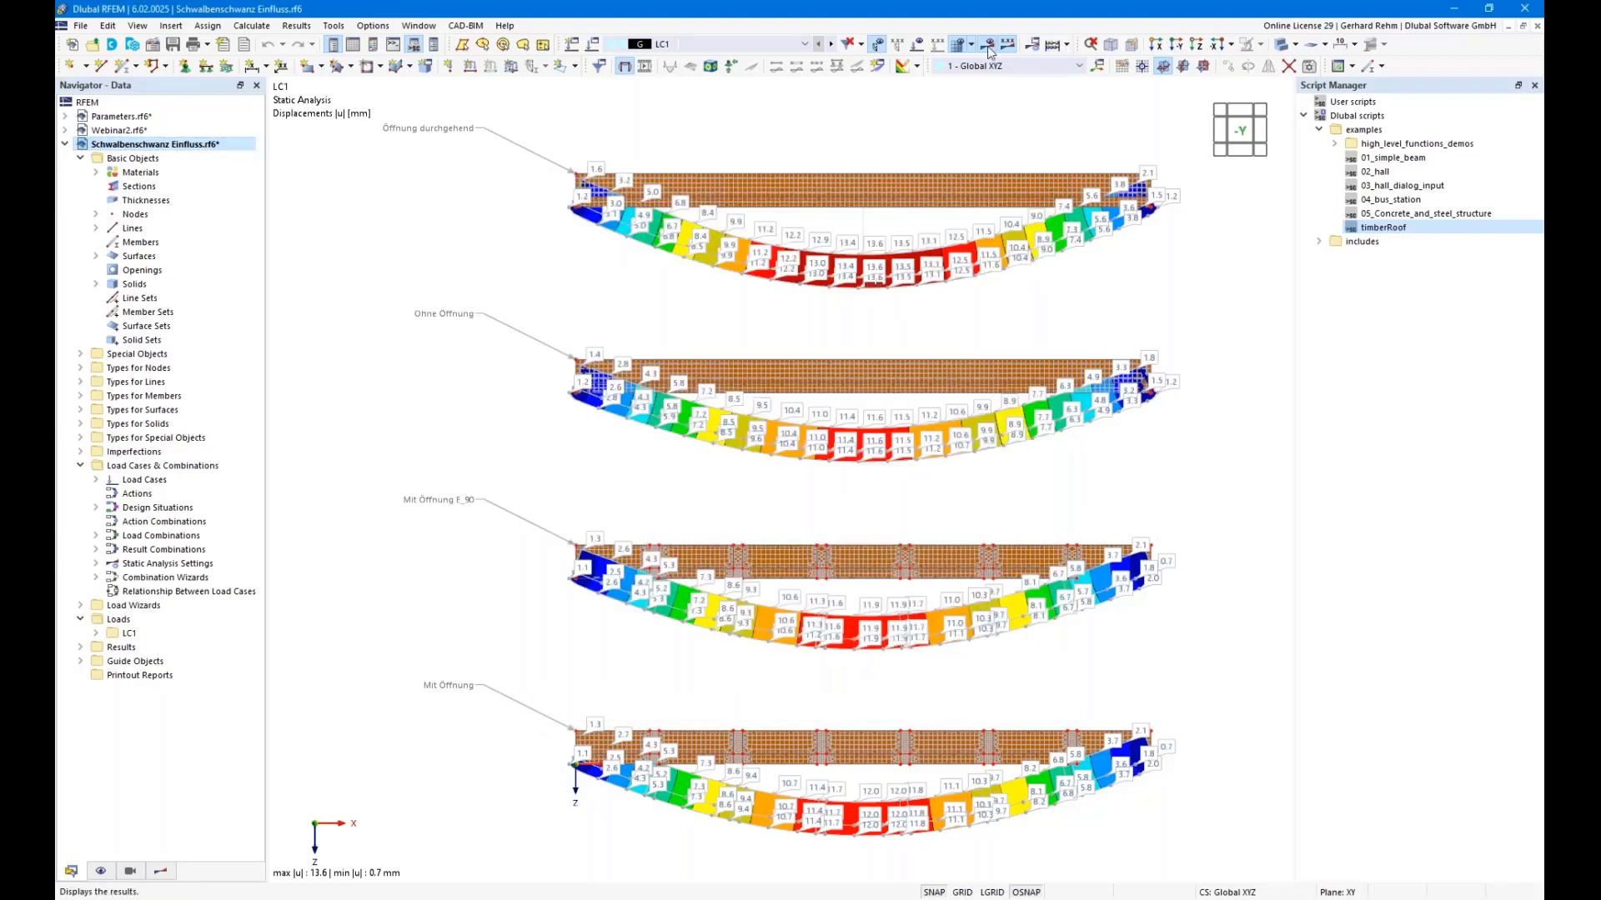
# Hide the displacement results and compare the beams' cross-sections in the X-direction view, from Öffnung durchgehend down to Ohne Öffnung.
pyautogui.click(624, 66)
pyautogui.scroll(-1, 541, 287)
pyautogui.keyDown('ctrl'); pyautogui.moveTo(534, 272); pyautogui.dragTo(799, 286, button='middle'); pyautogui.keyUp('ctrl')
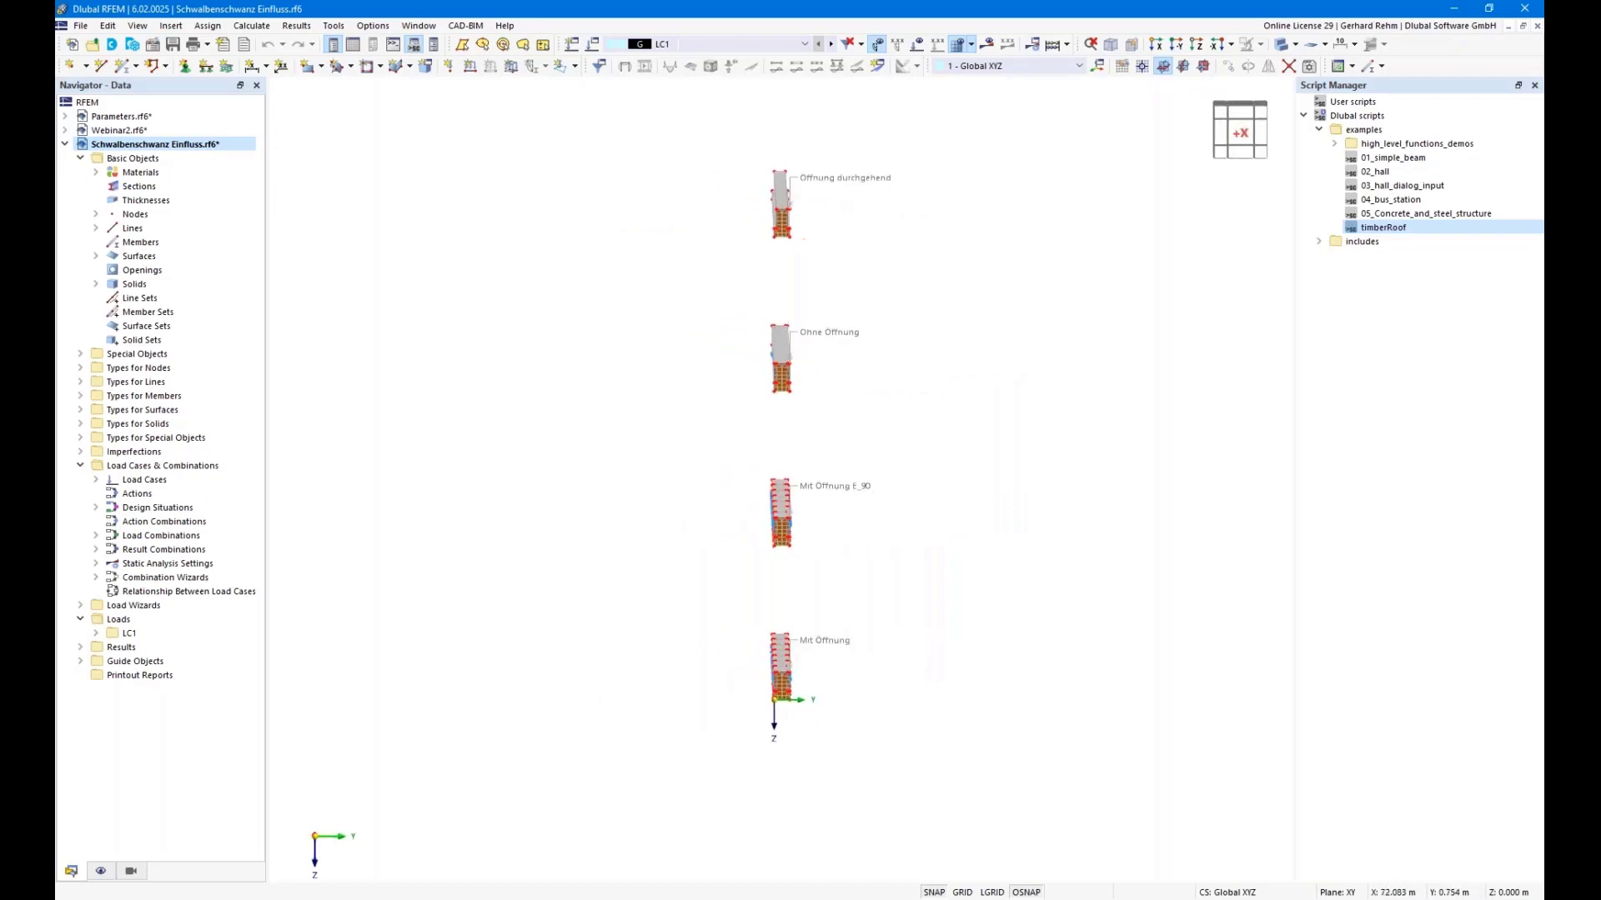
pyautogui.click(1156, 43)
pyautogui.scroll(3, 719, 190)
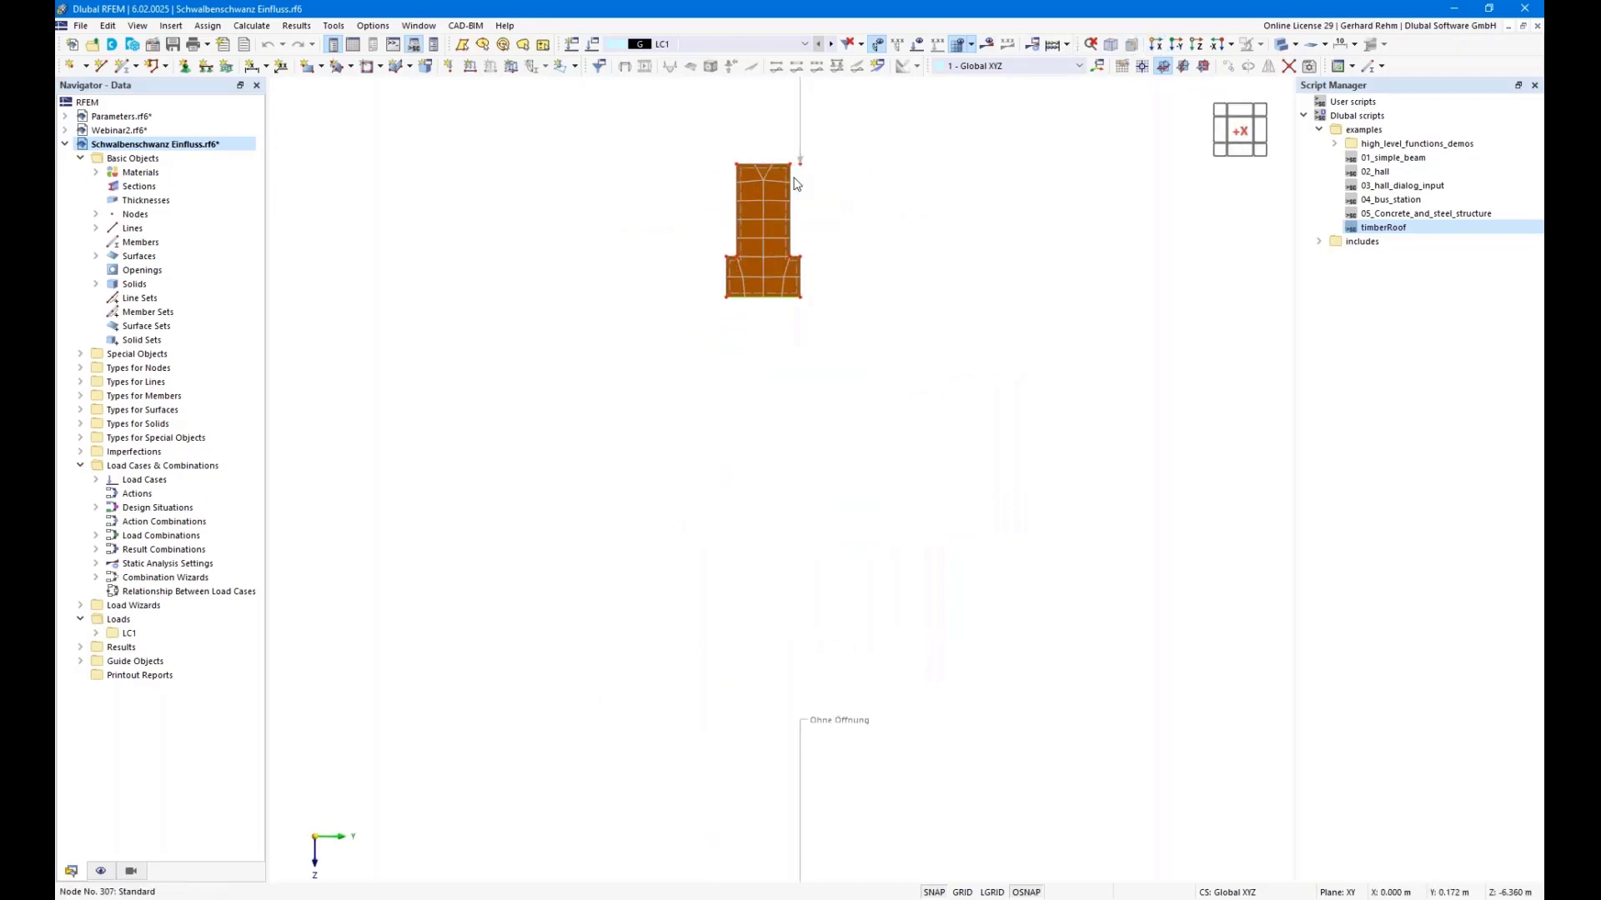
pyautogui.moveTo(883, 308); pyautogui.dragTo(769, 356, button='middle')
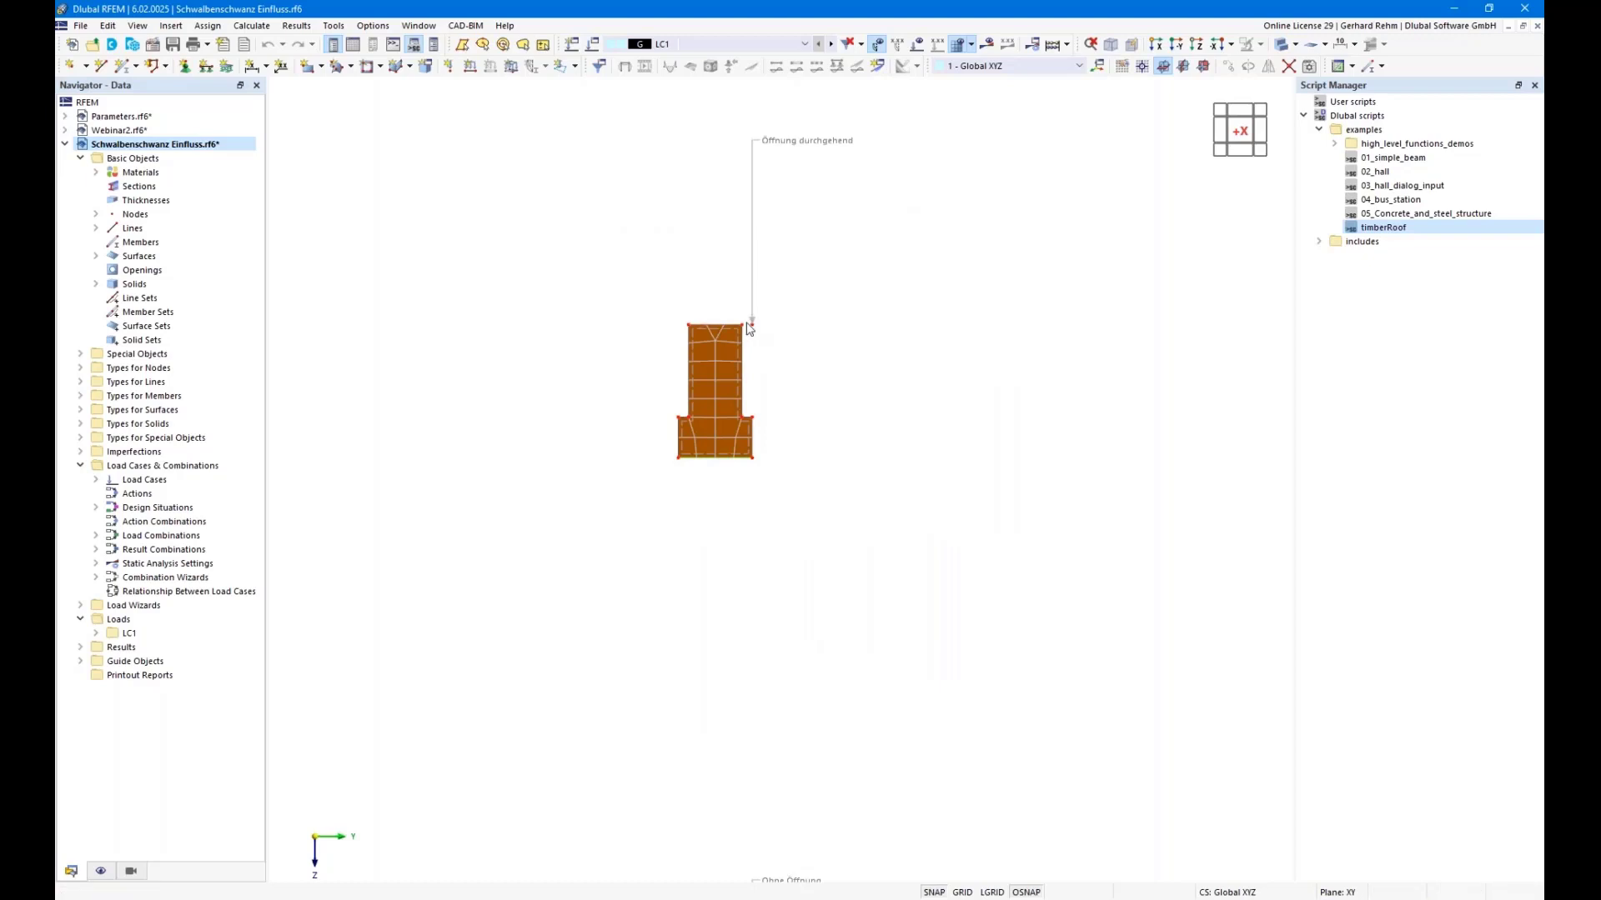
pyautogui.moveTo(831, 464); pyautogui.dragTo(826, 280, button='middle')
pyautogui.scroll(-3, 832, 280)
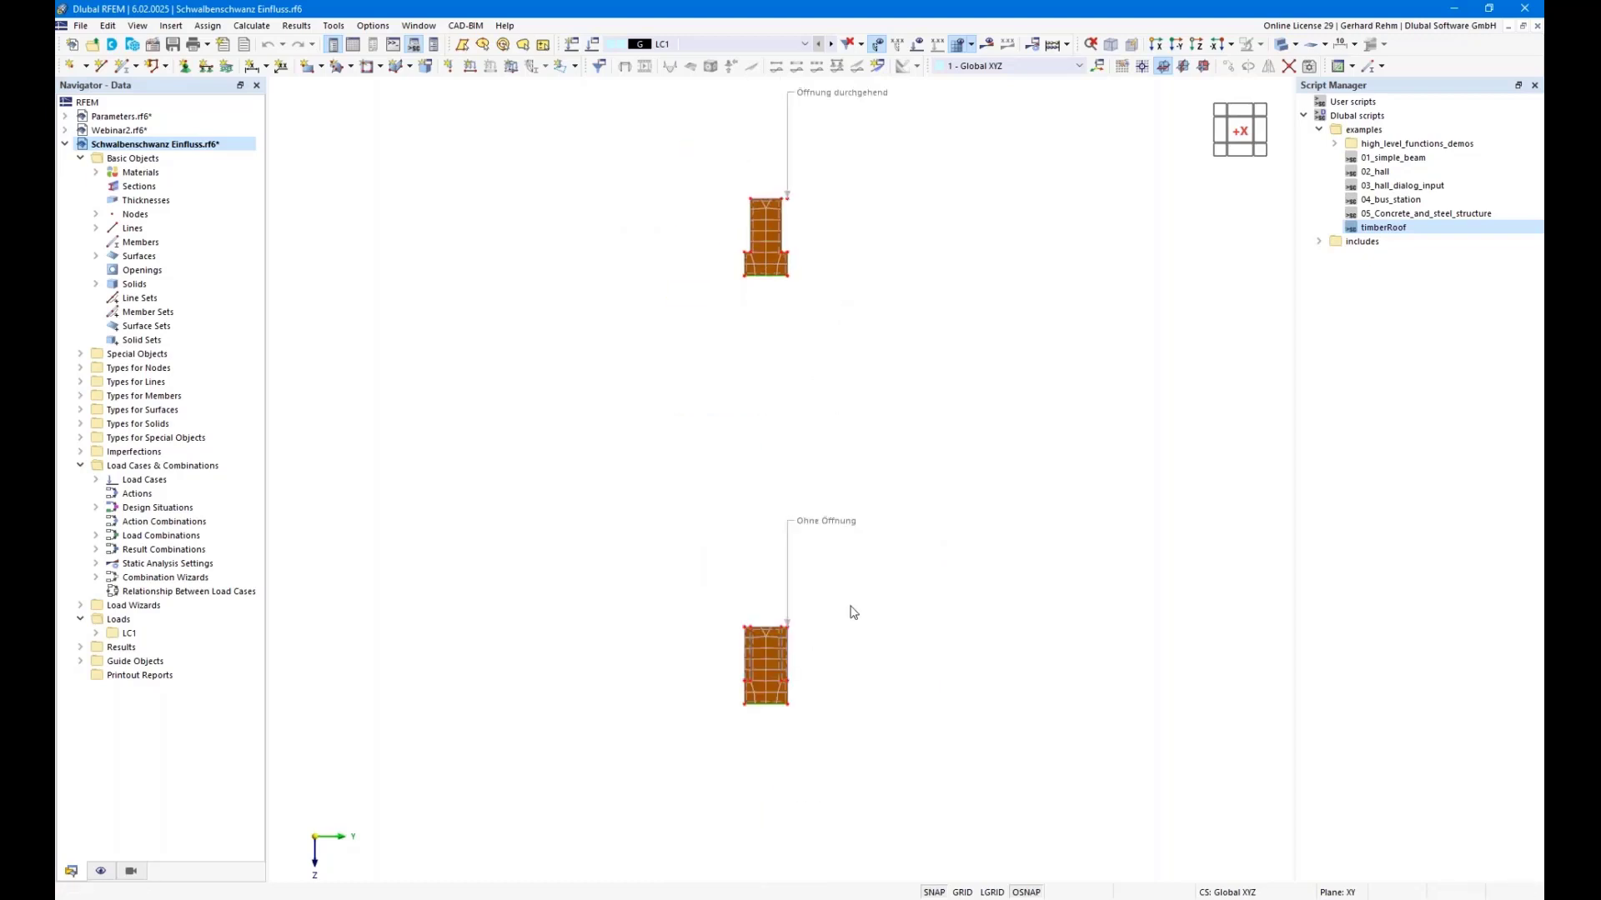
pyautogui.moveTo(851, 609); pyautogui.dragTo(845, 492, button='middle')
pyautogui.moveTo(900, 615); pyautogui.dragTo(882, 489, button='middle')
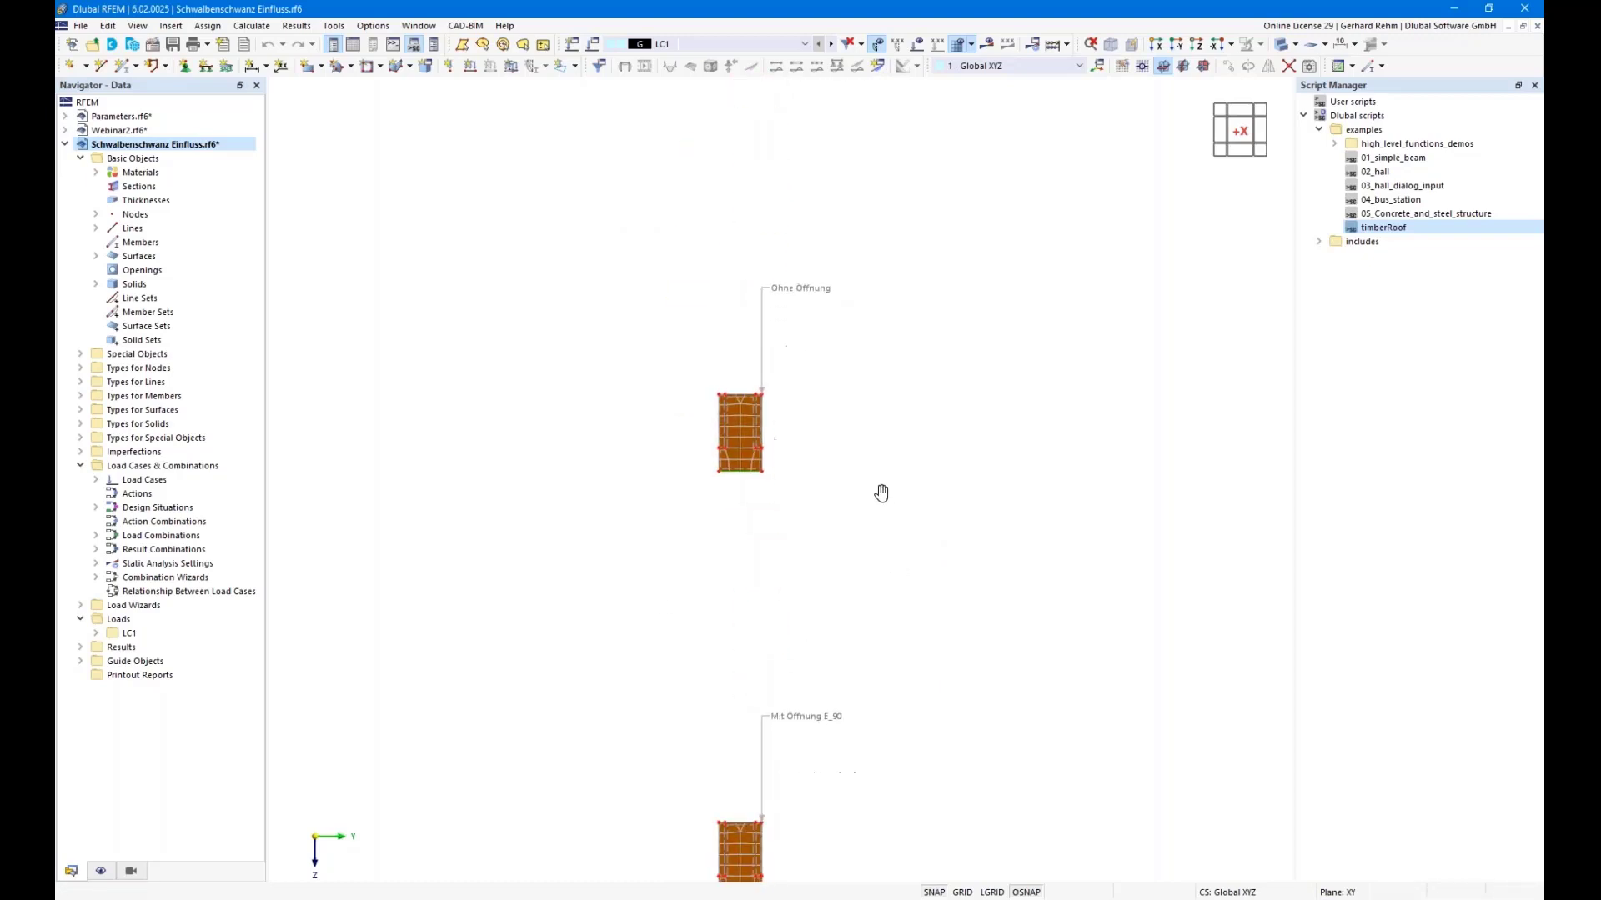
# Inspect the infill solids and their GL24h material stiffness in the Mit Öffnung E_90 beam, and the open notches in the Mit Öffnung beam.
pyautogui.scroll(-1, 883, 492)
pyautogui.keyDown('ctrl'); pyautogui.moveTo(940, 623); pyautogui.dragTo(794, 572, button='middle'); pyautogui.keyUp('ctrl')
pyautogui.scroll(5, 634, 547)
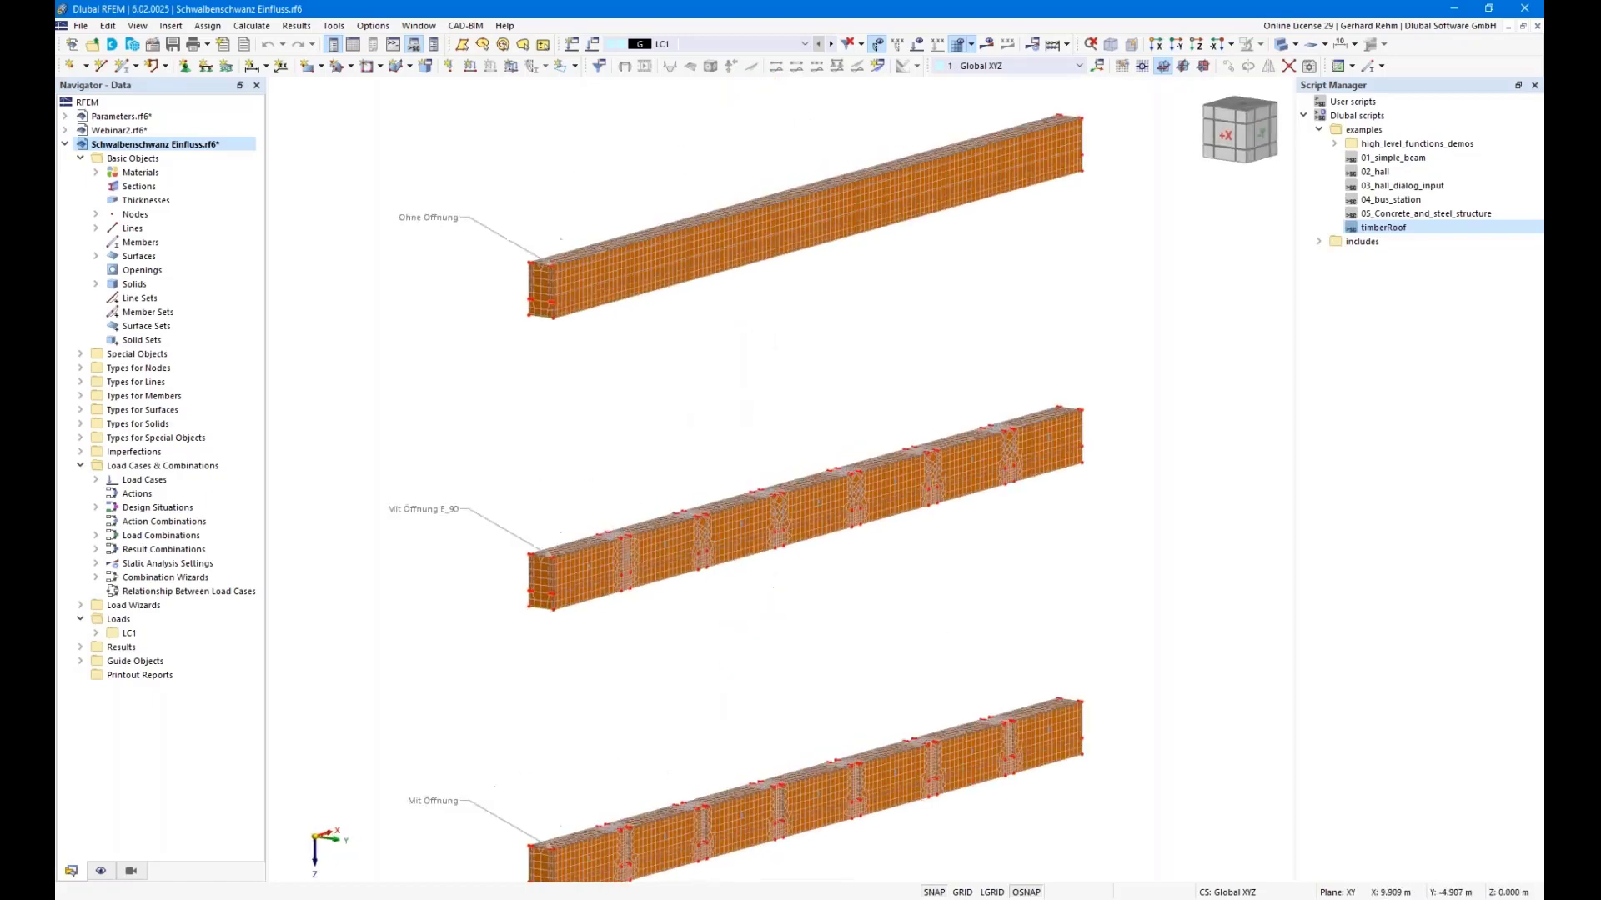
pyautogui.scroll(3, 607, 548)
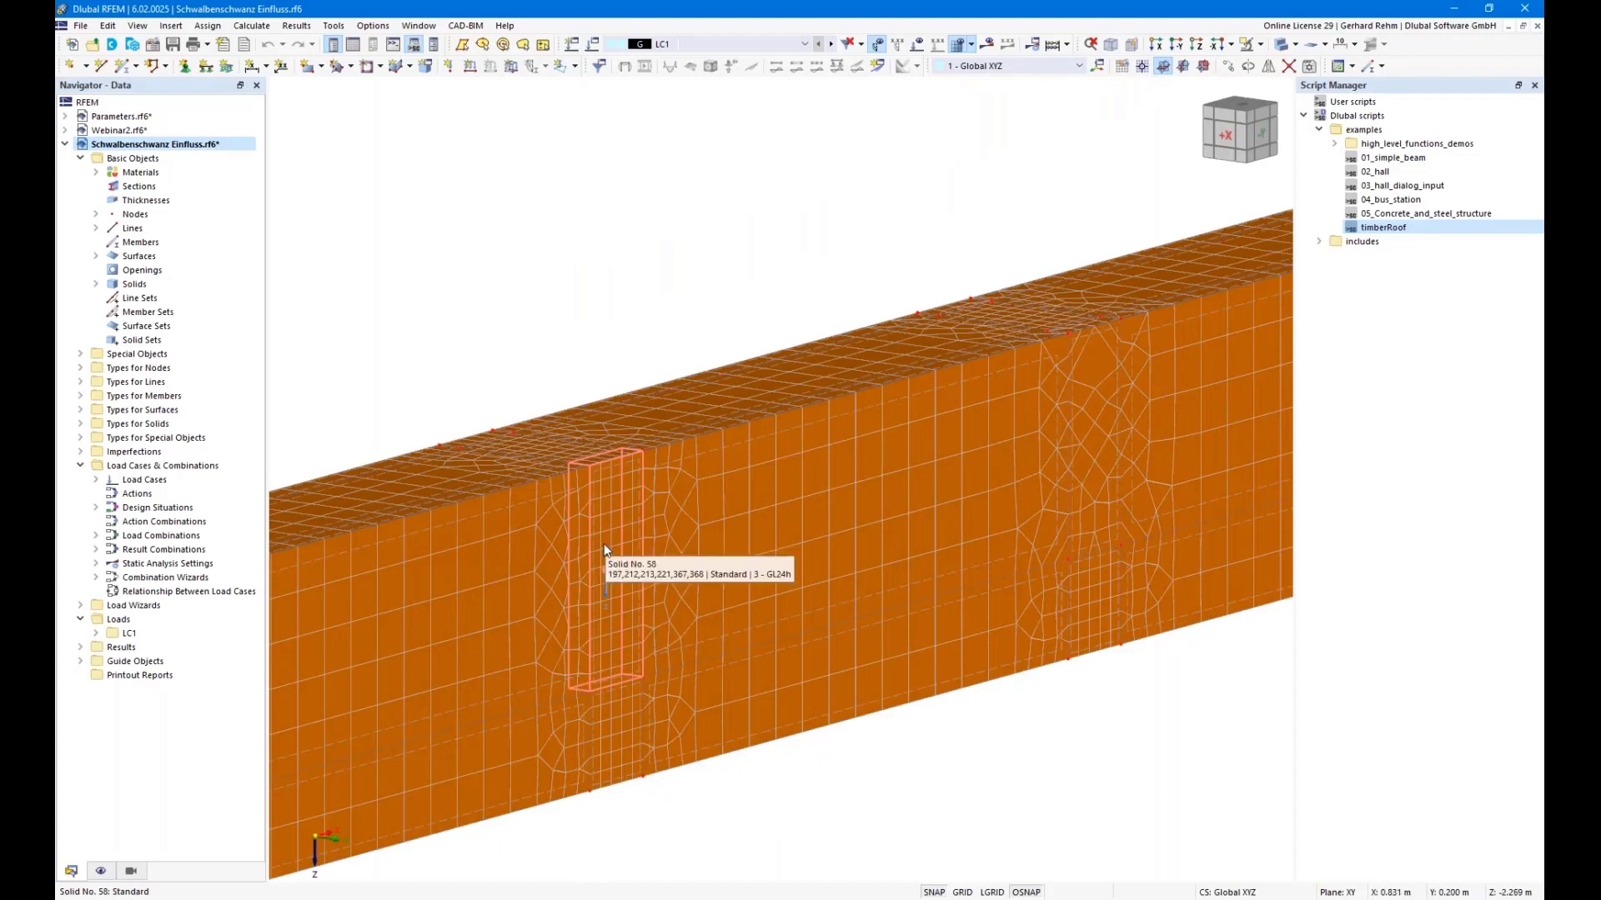
pyautogui.click(354, 49)
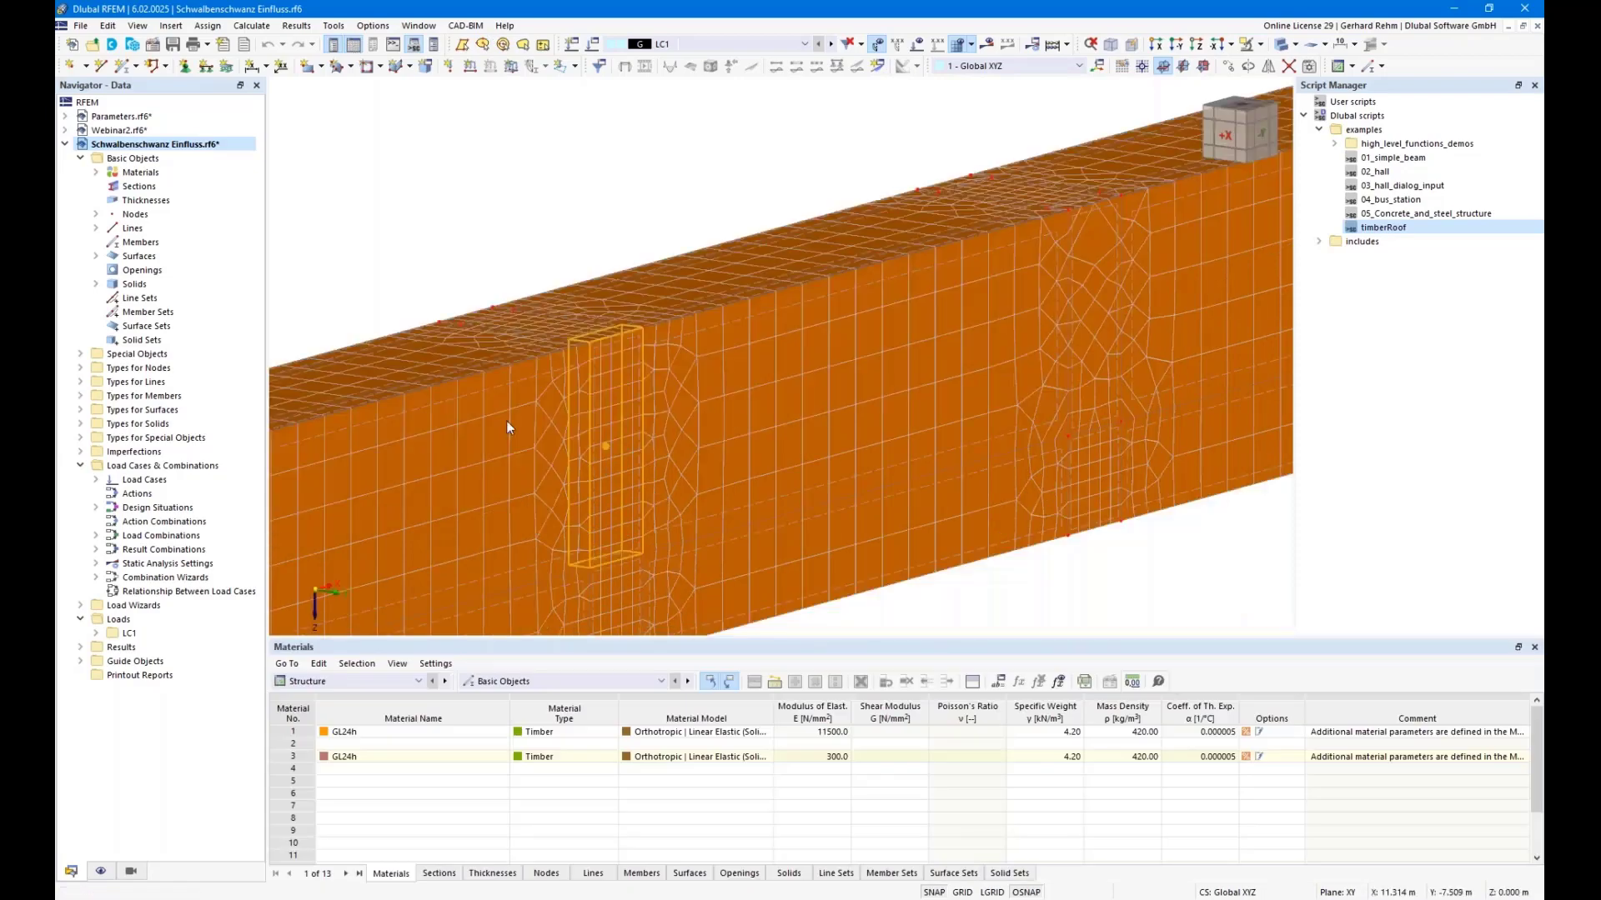
pyautogui.click(785, 760)
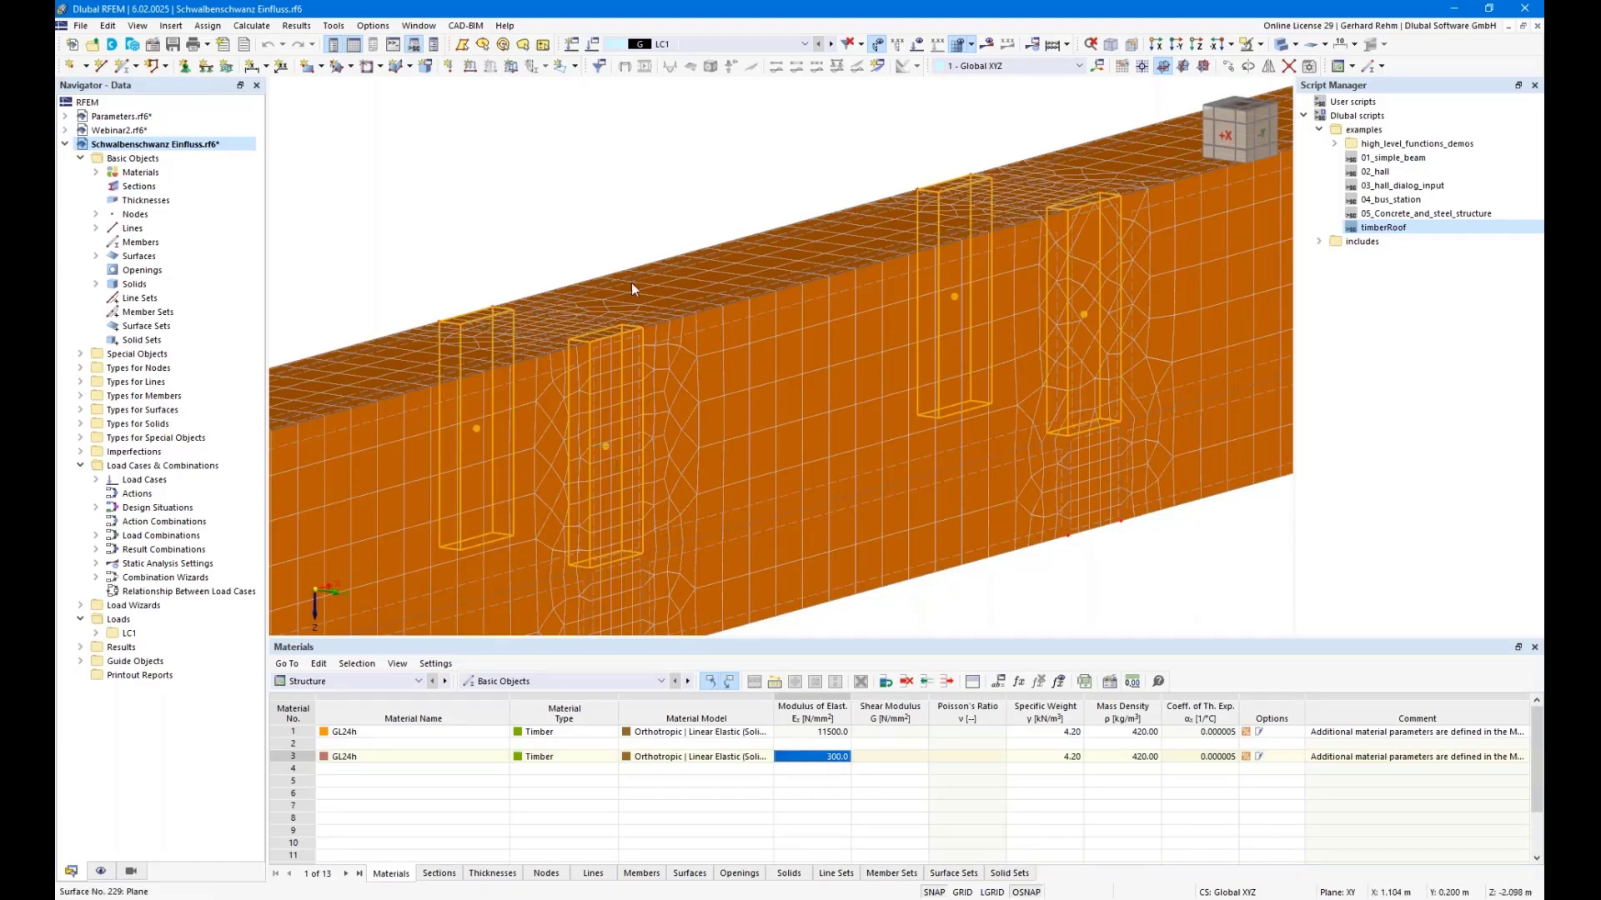
pyautogui.scroll(-5, 612, 222)
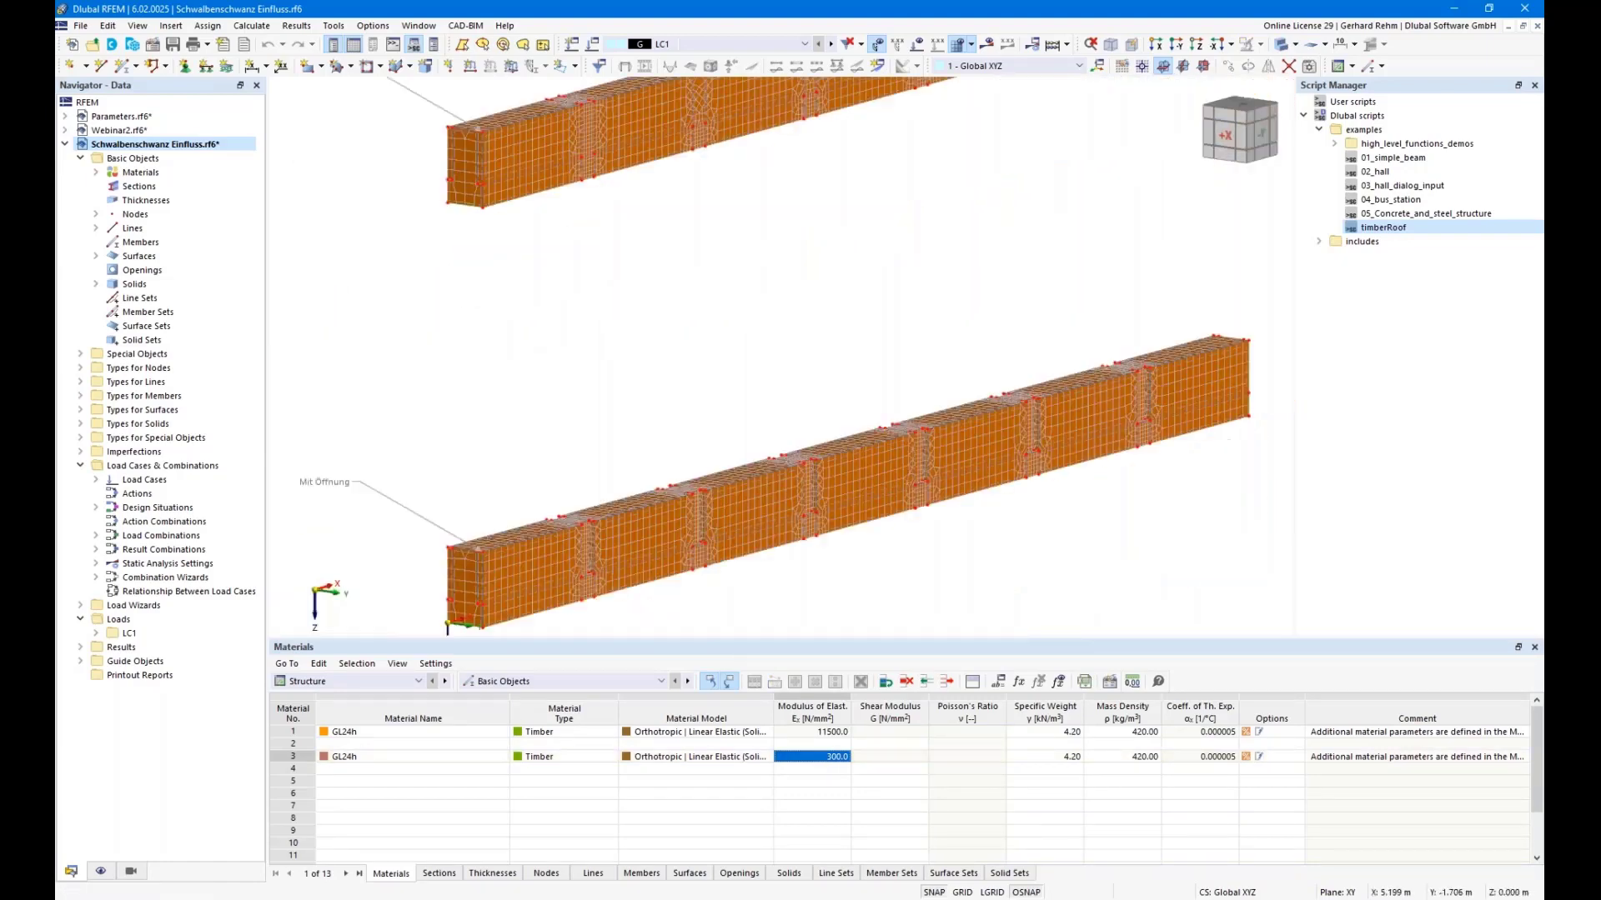
pyautogui.scroll(5, 773, 354)
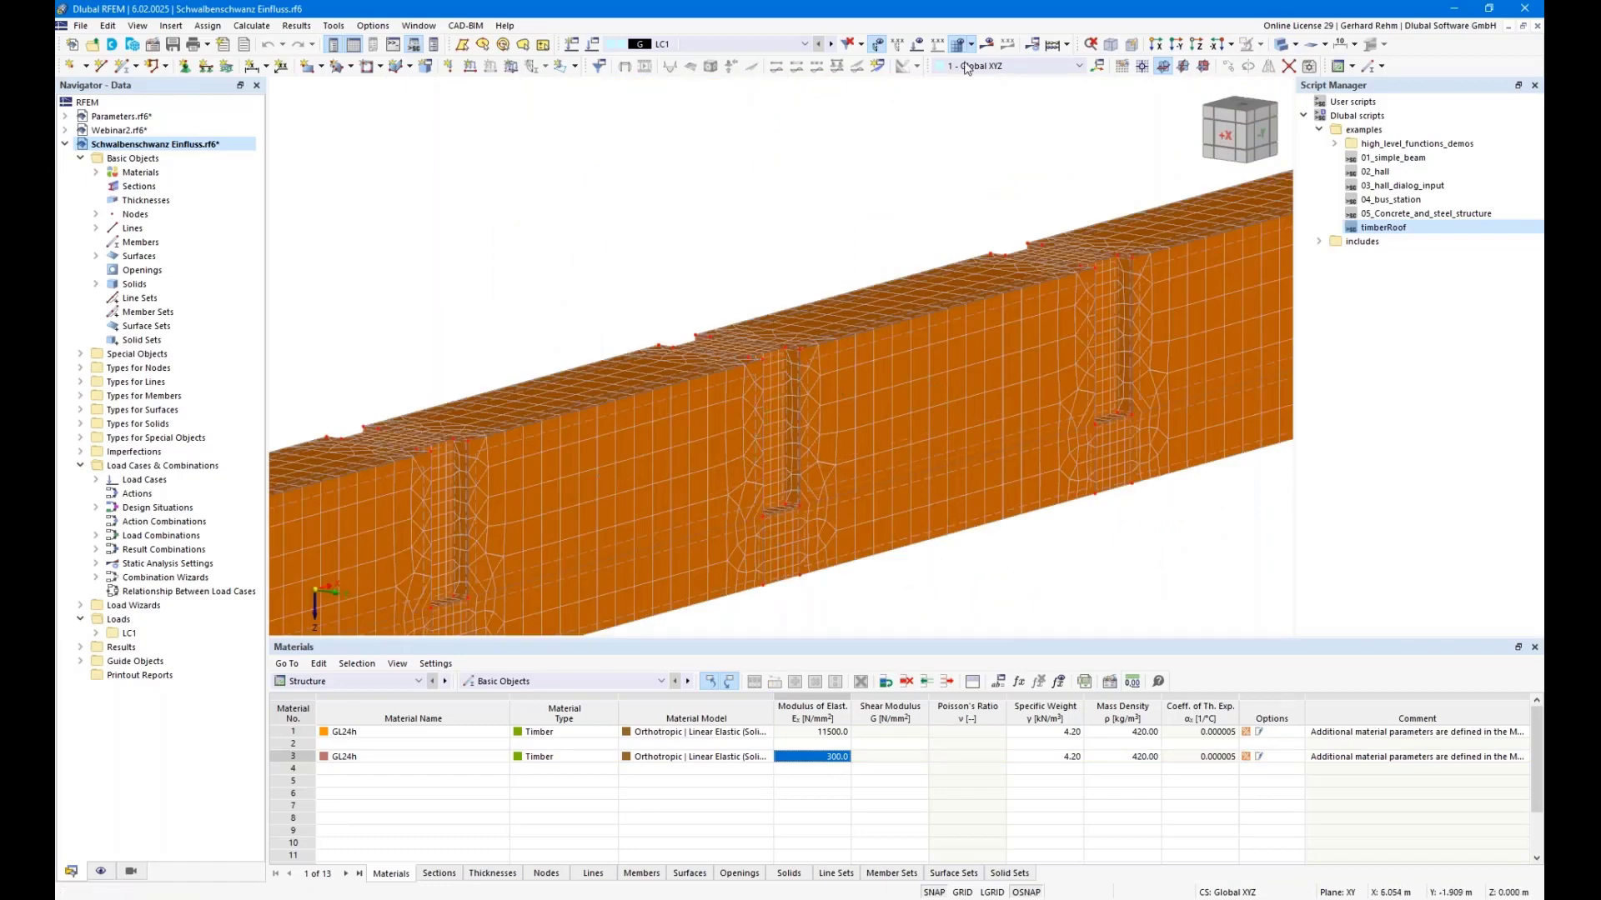
# Display the LC1 displacements in the -Y view and compare the deformations of the four beams.
pyautogui.click(1190, 48)
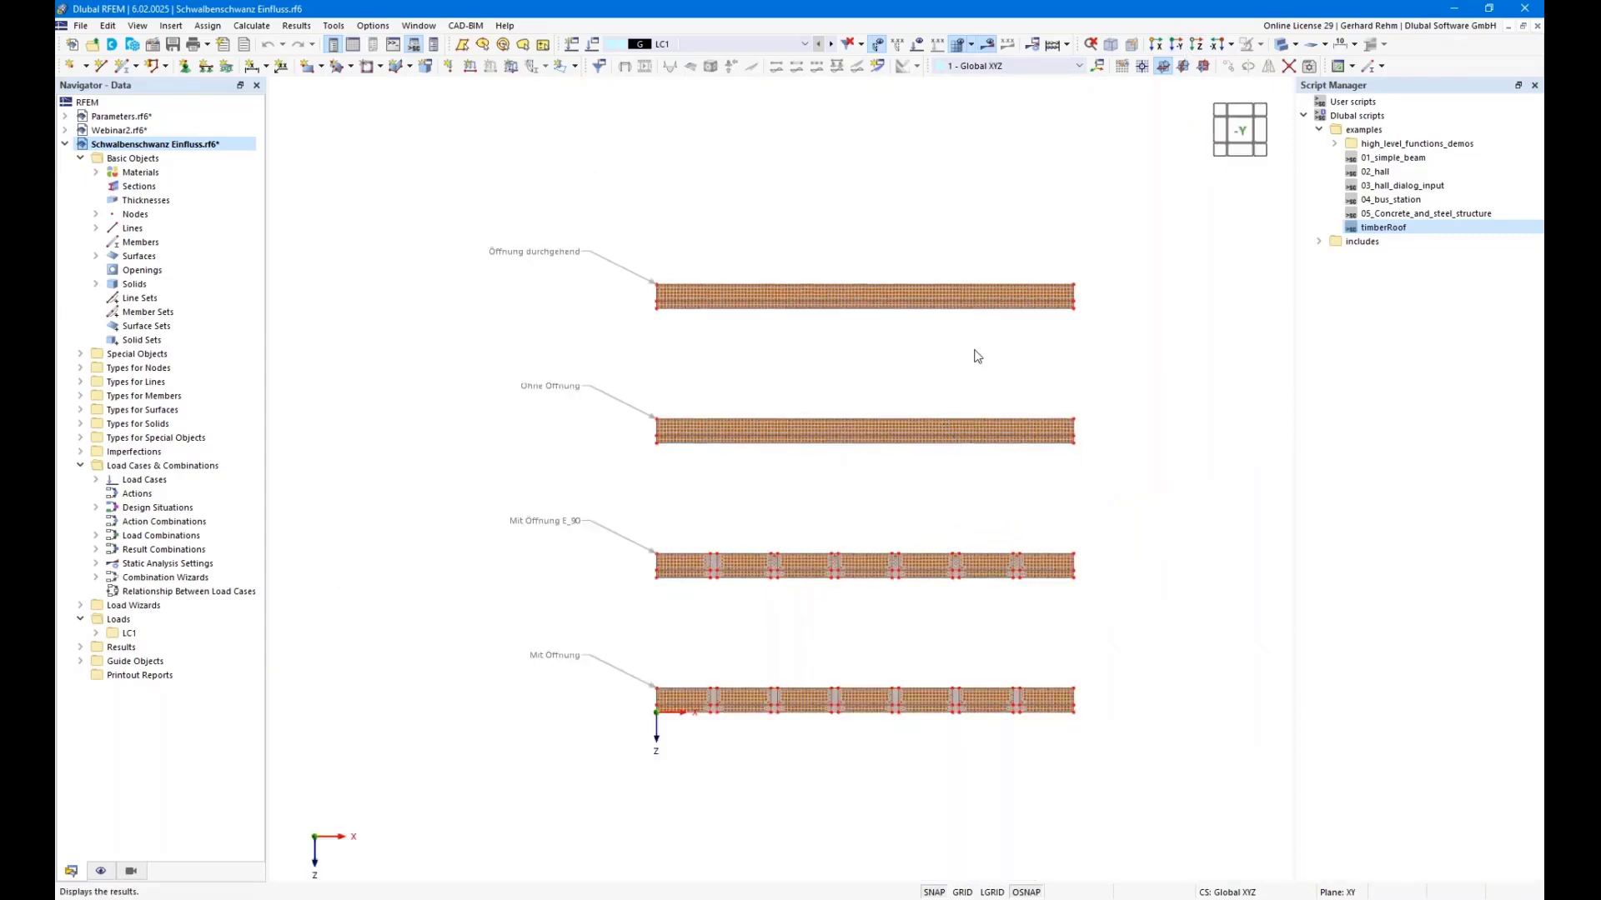
pyautogui.click(987, 43)
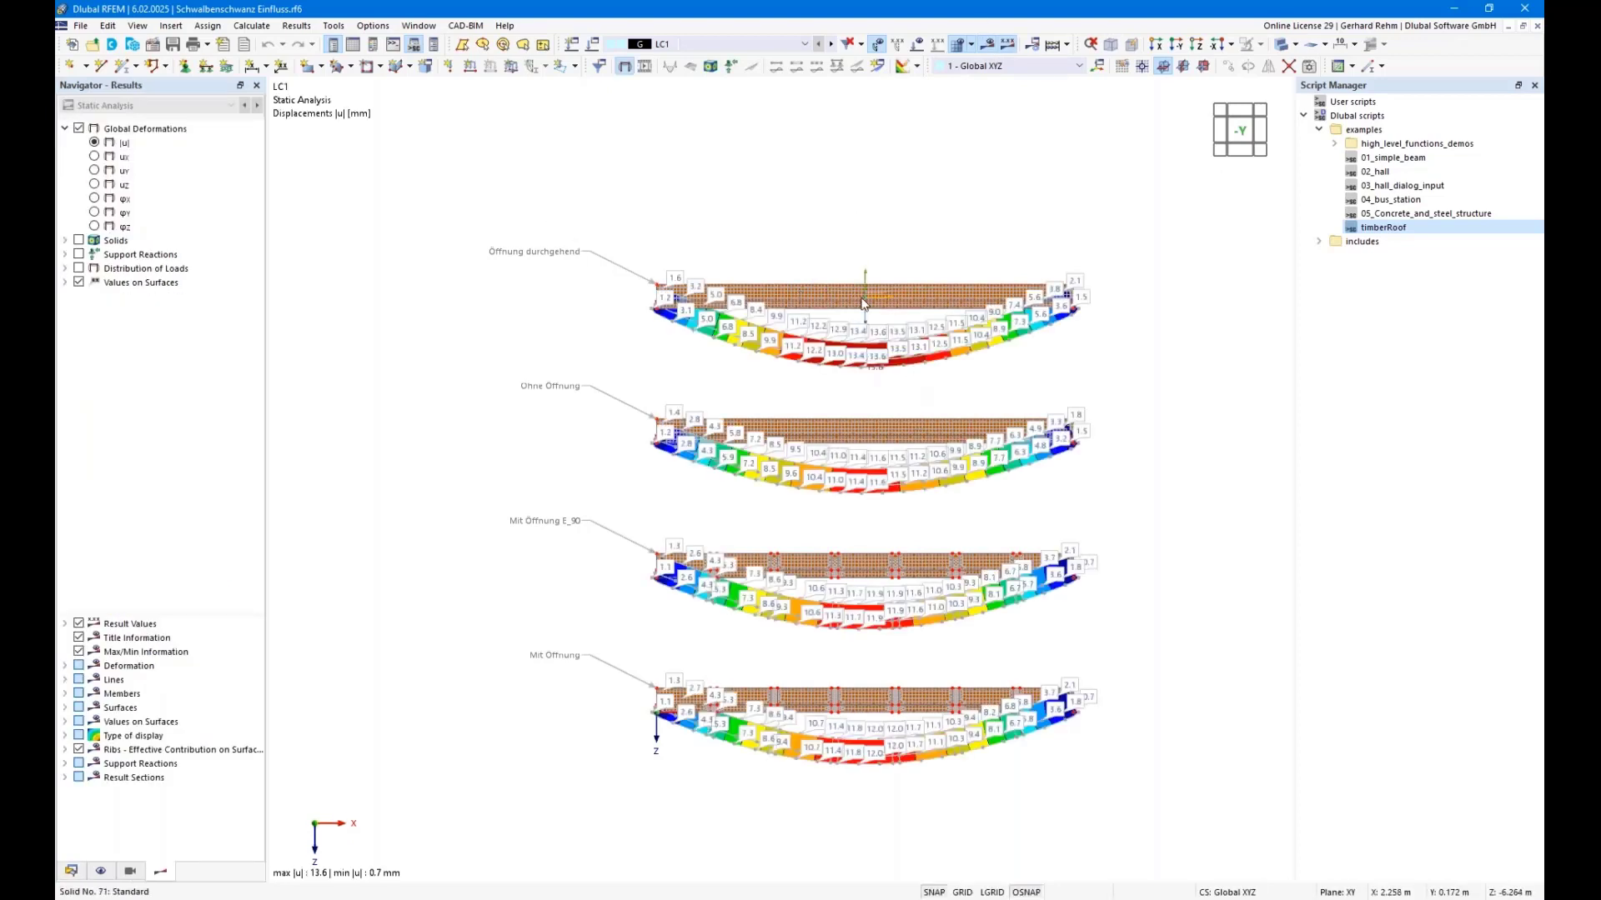
pyautogui.scroll(2, 863, 316)
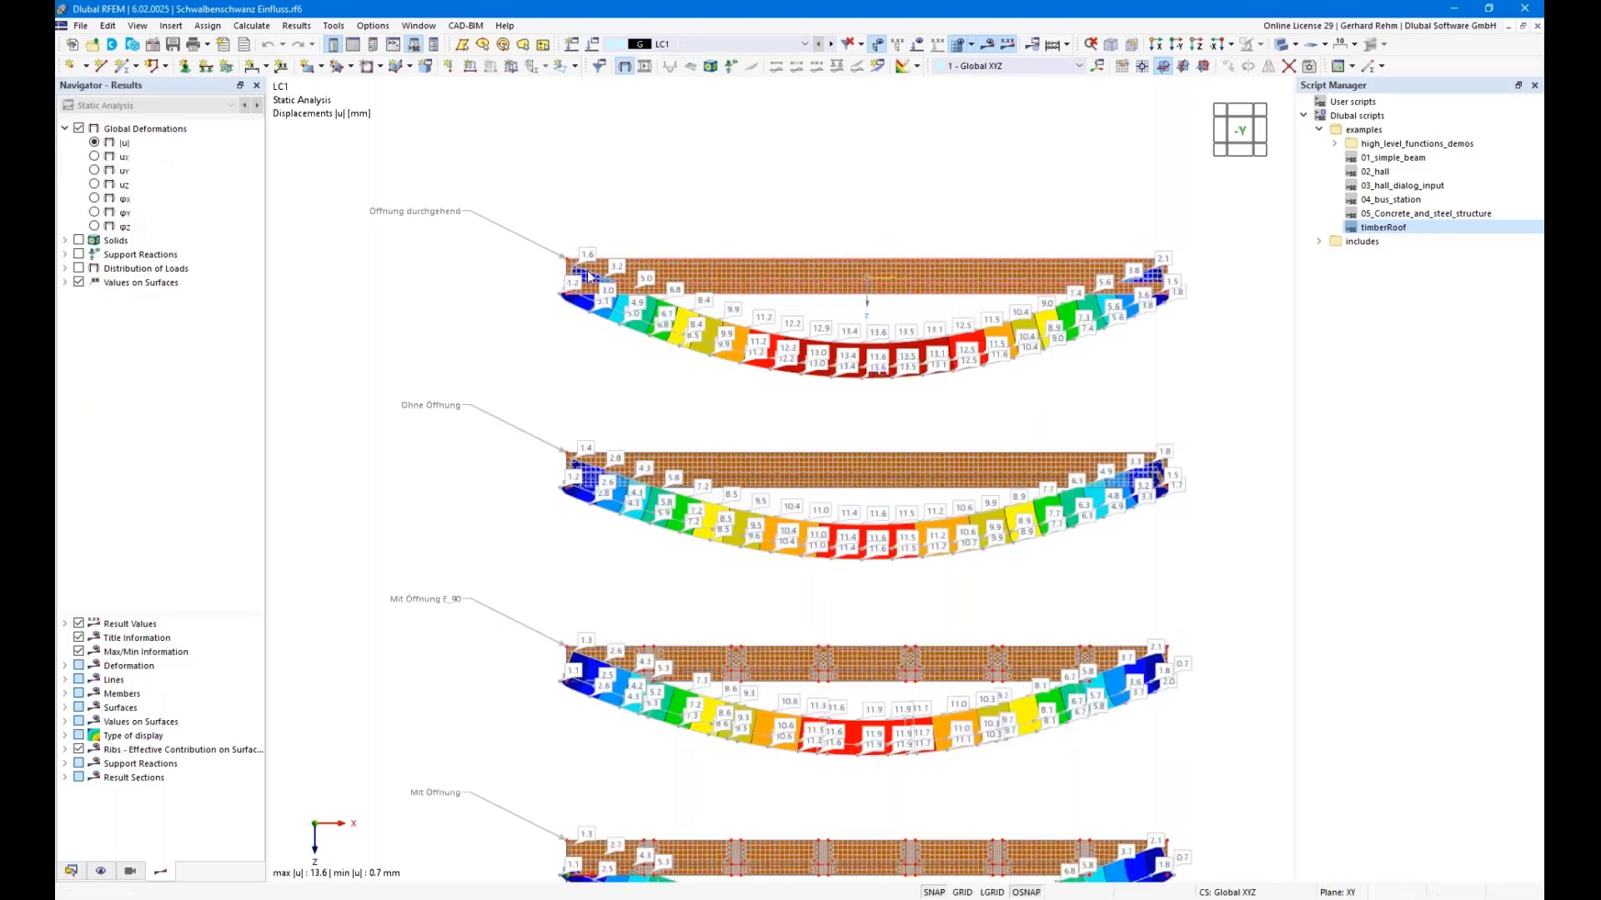
pyautogui.moveTo(885, 335); pyautogui.dragTo(848, 215, button='middle')
pyautogui.scroll(-1, 848, 215)
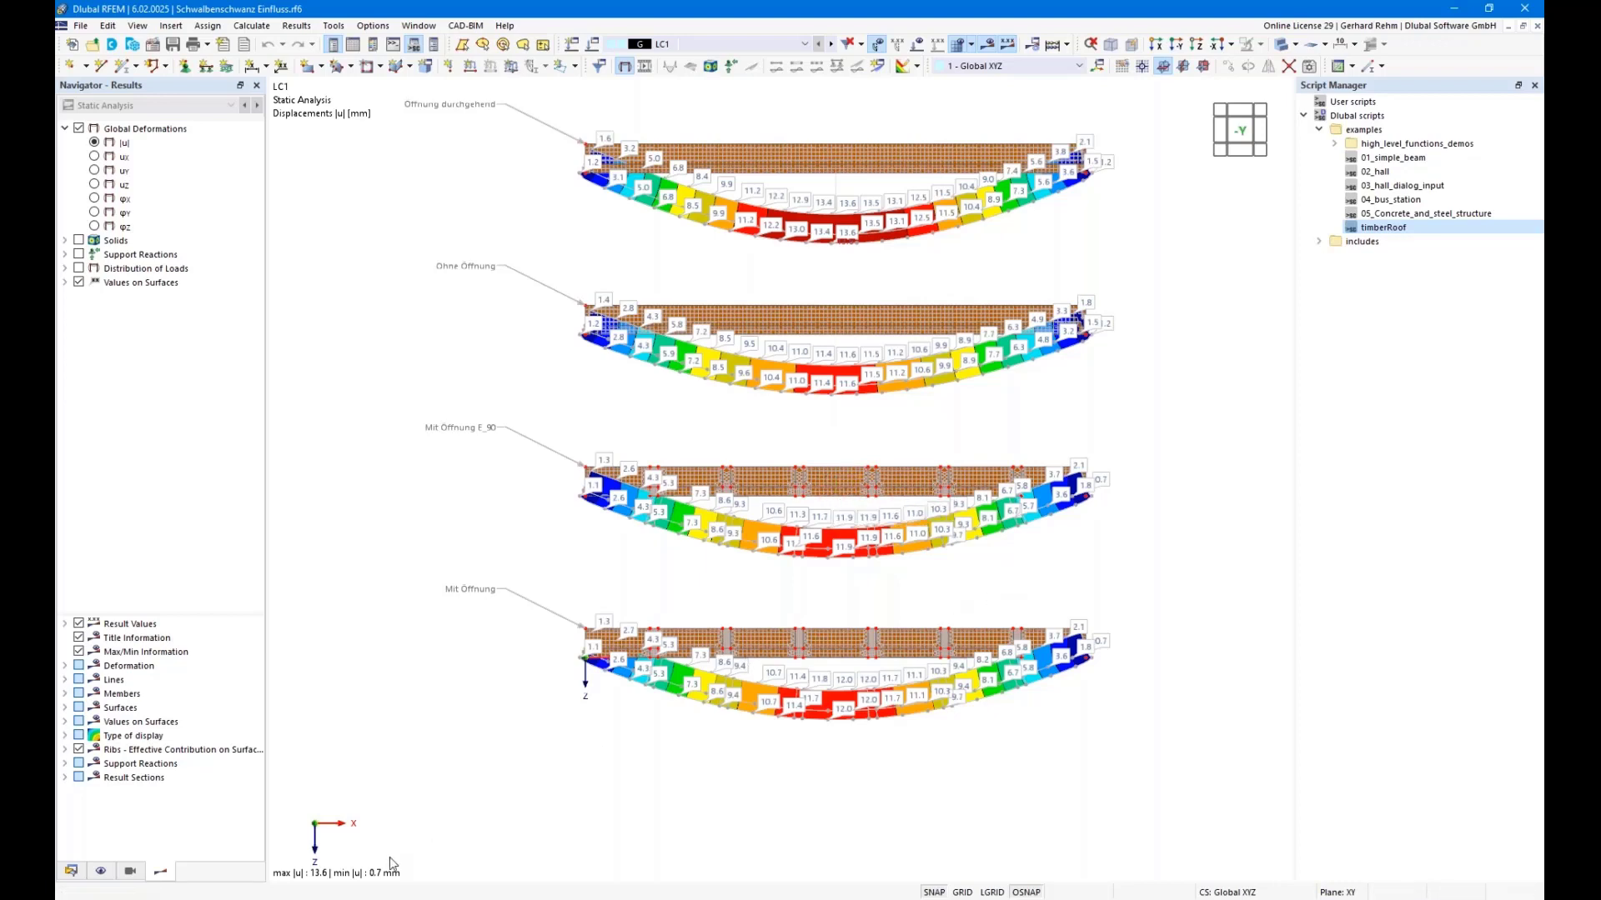
# Switch back to the RFEM window with the Hip Rafter model.
pyautogui.moveTo(361, 895)
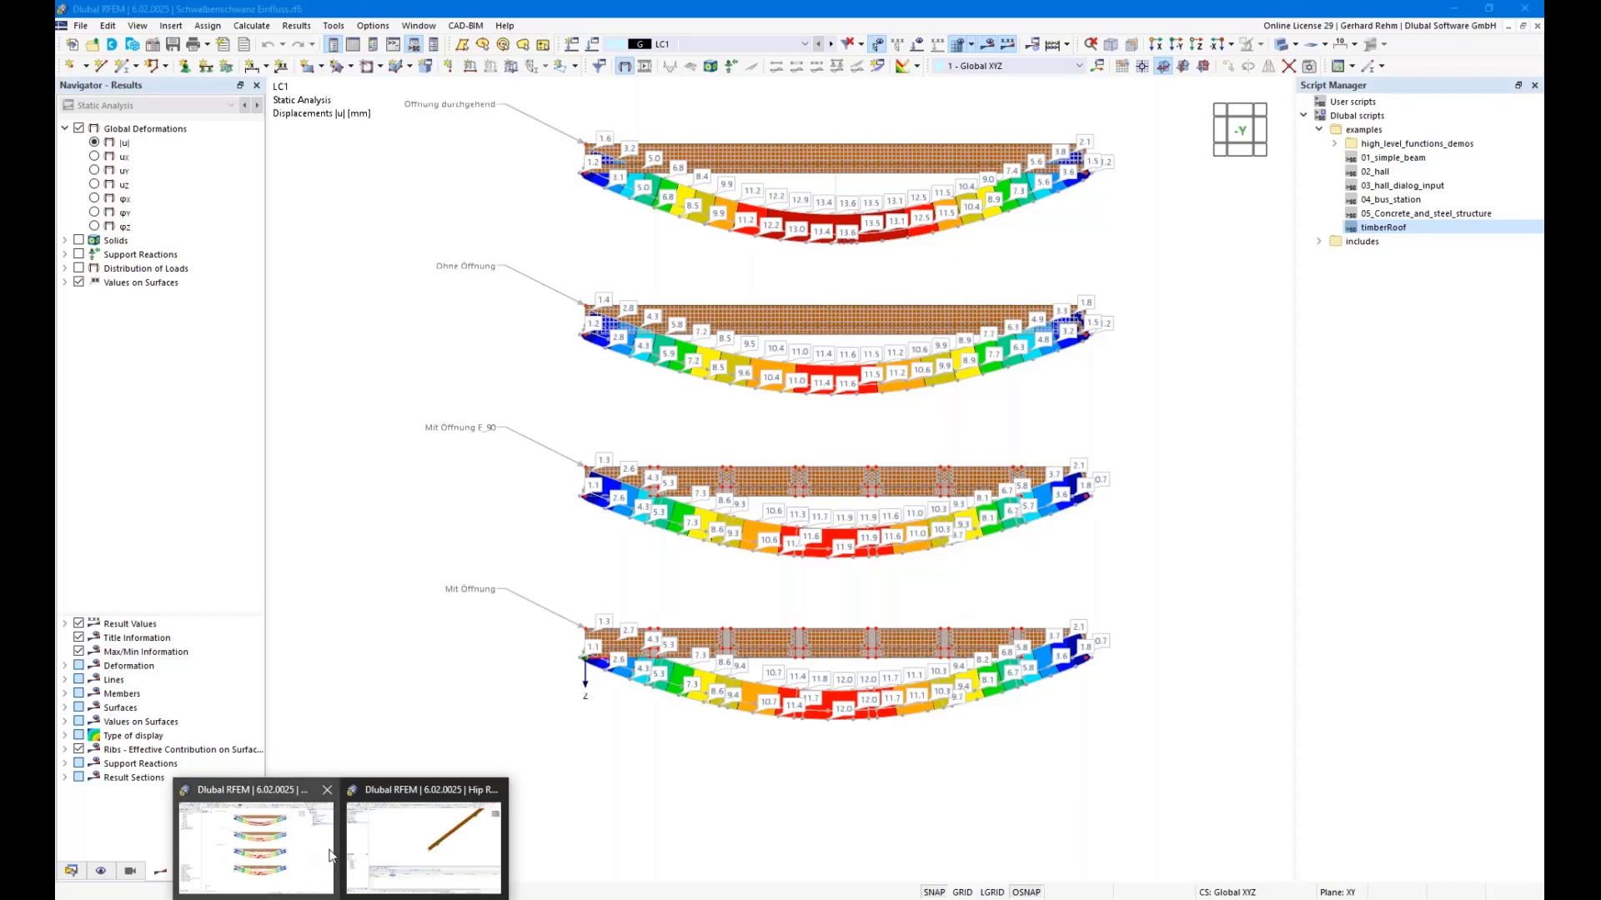
pyautogui.click(418, 842)
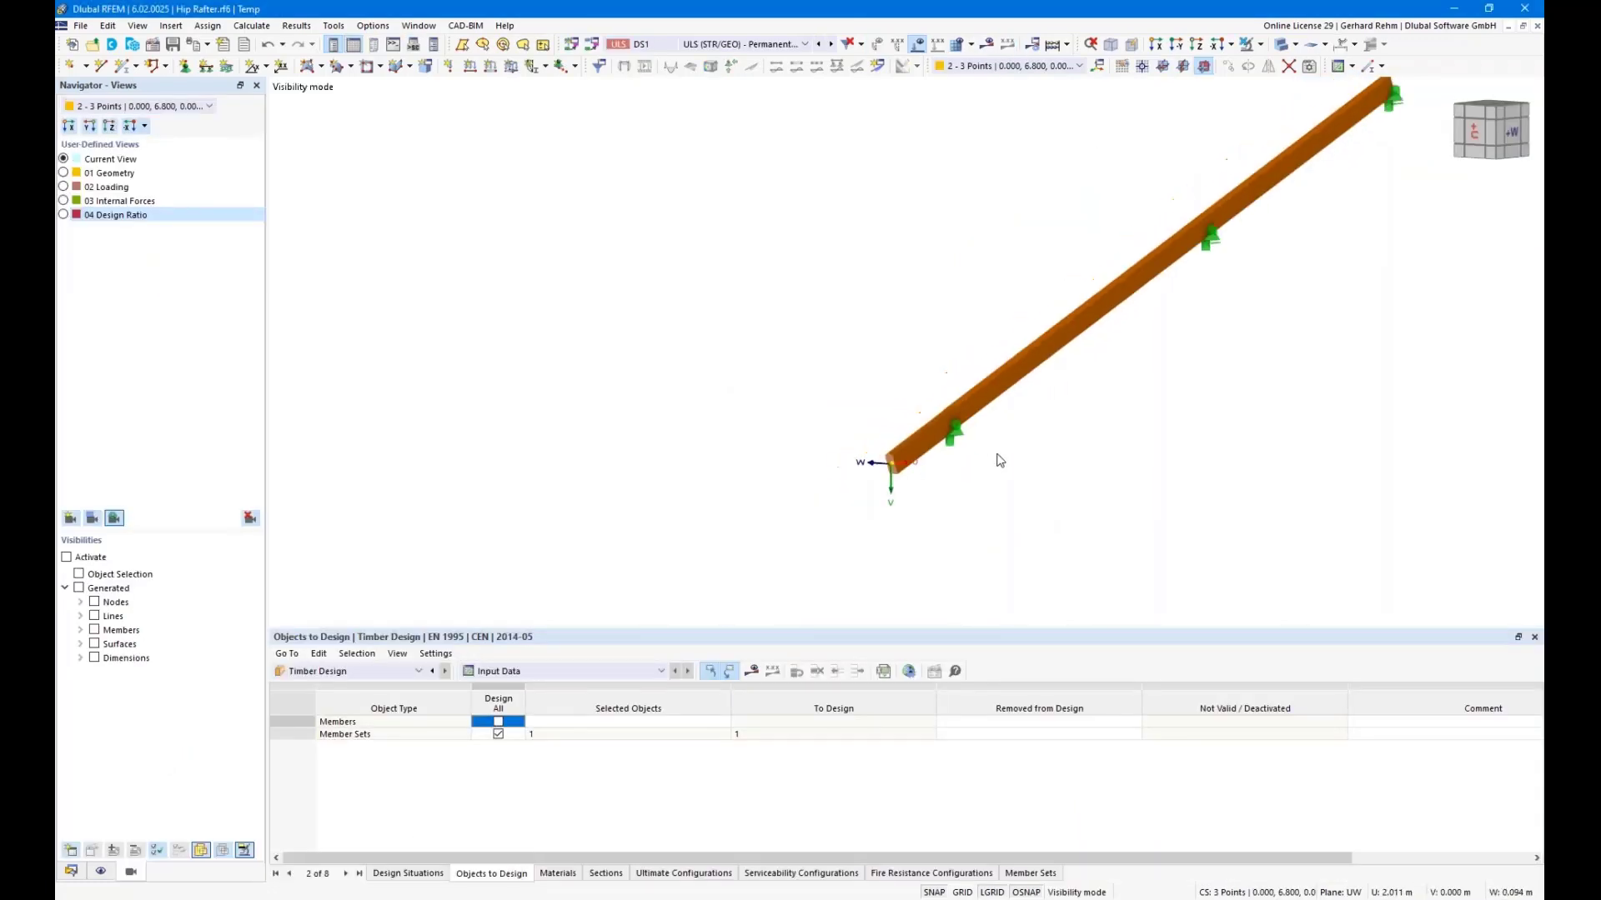
# Start choosing a substitute design section for RPO_M1 280/120/35 in Timber Design, and briefly check the dovetail joint photos in the browser.
pyautogui.moveTo(1000, 460); pyautogui.dragTo(901, 526, button='middle')
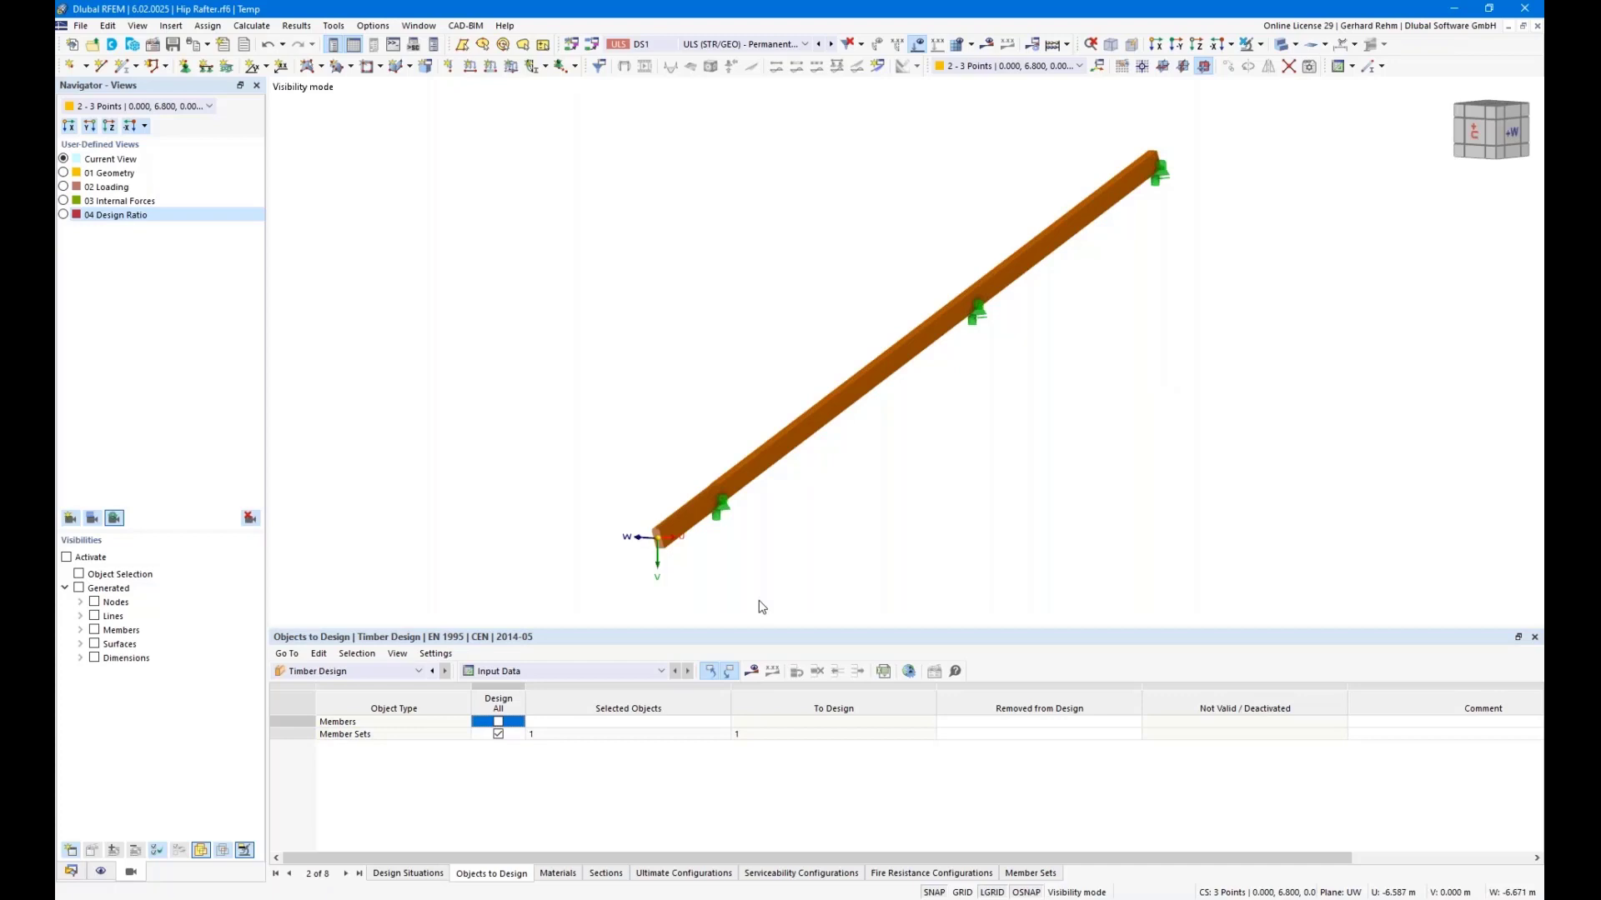
pyautogui.click(605, 874)
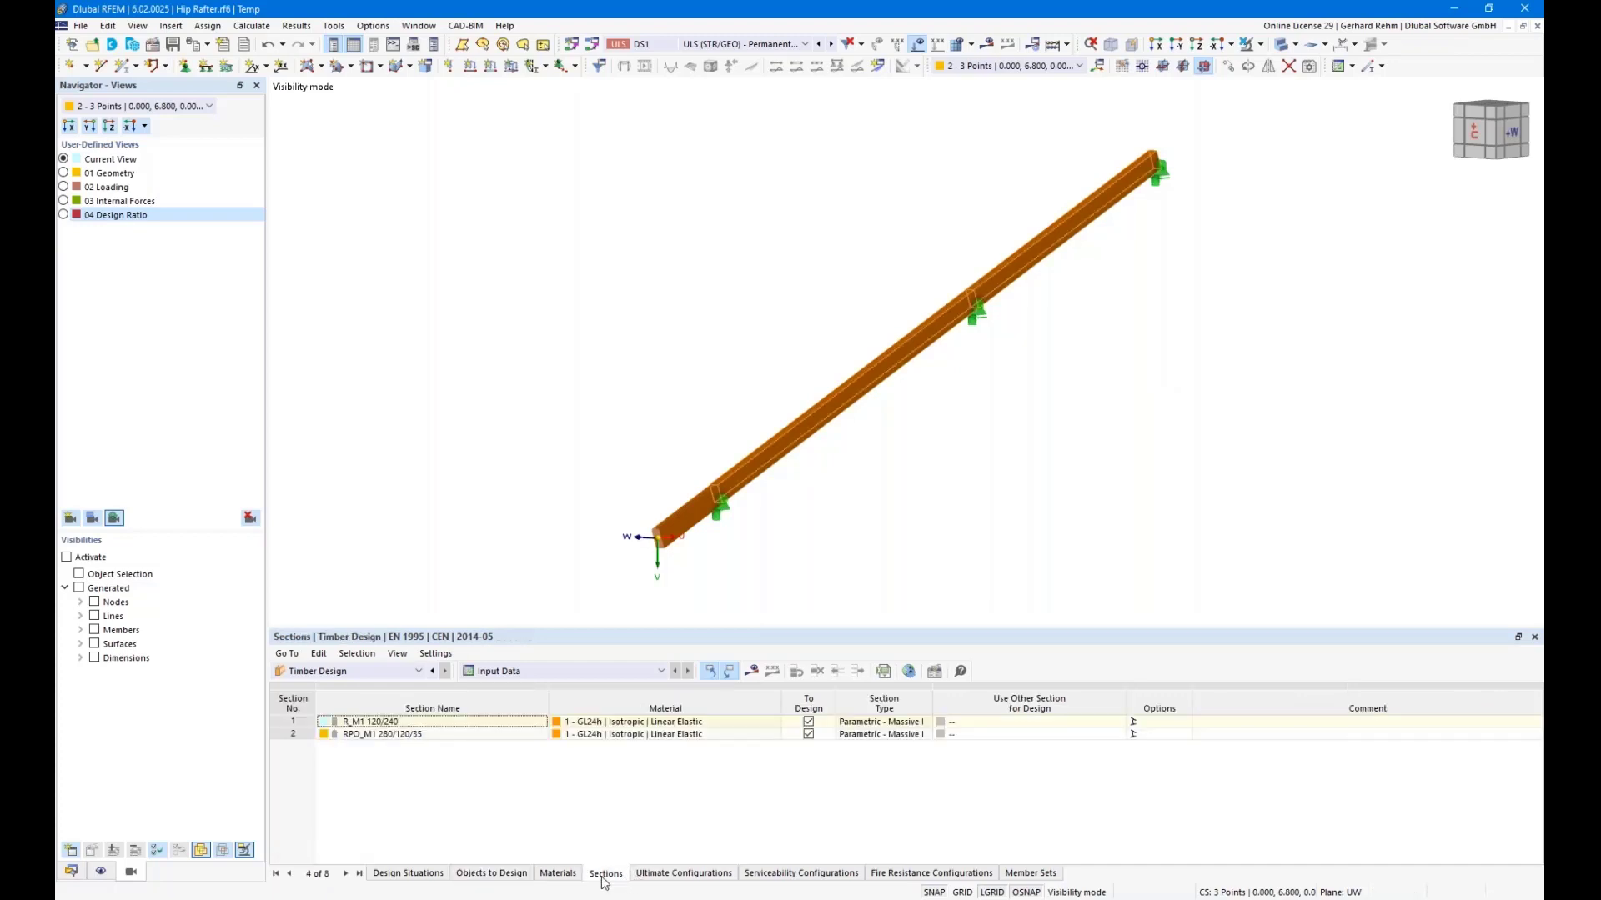
pyautogui.click(1066, 733)
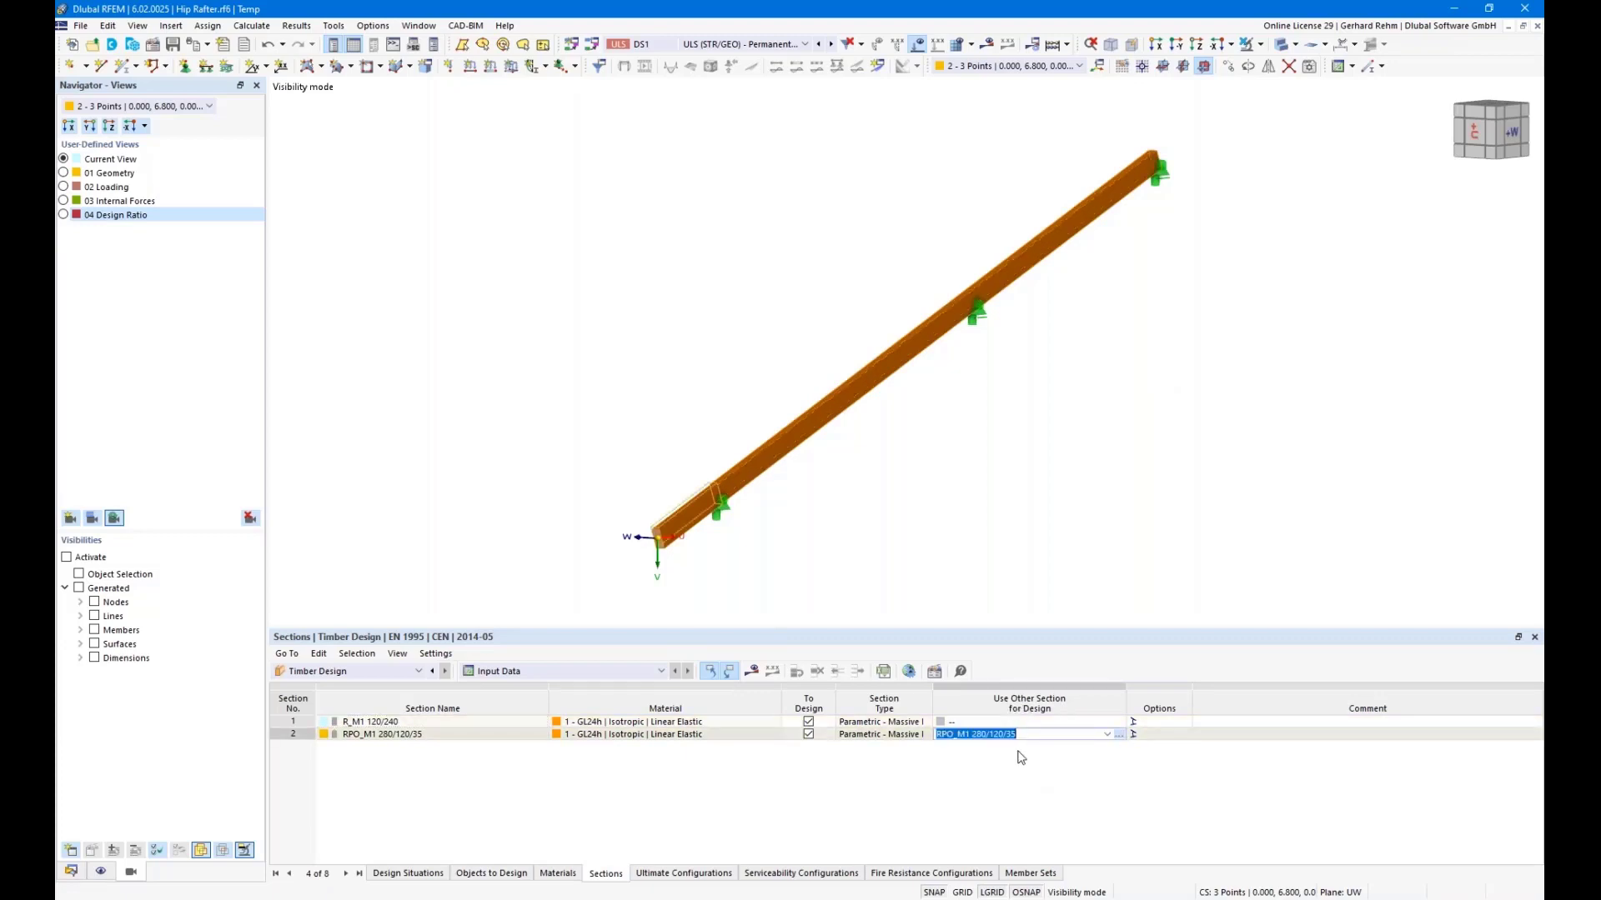
pyautogui.click(1119, 735)
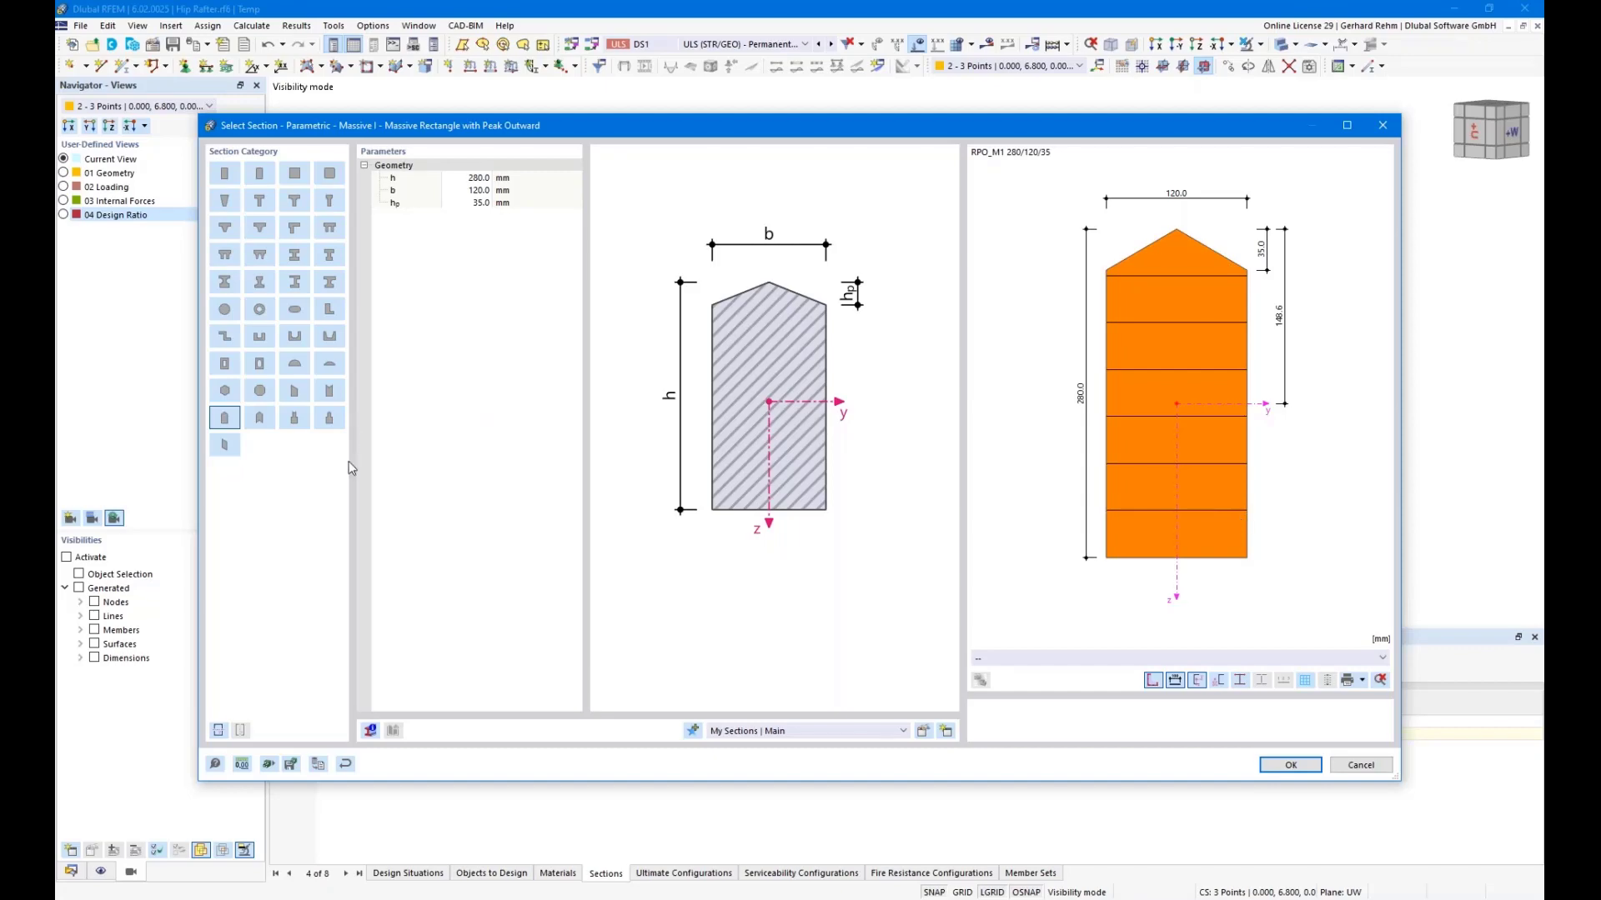
pyautogui.click(314, 898)
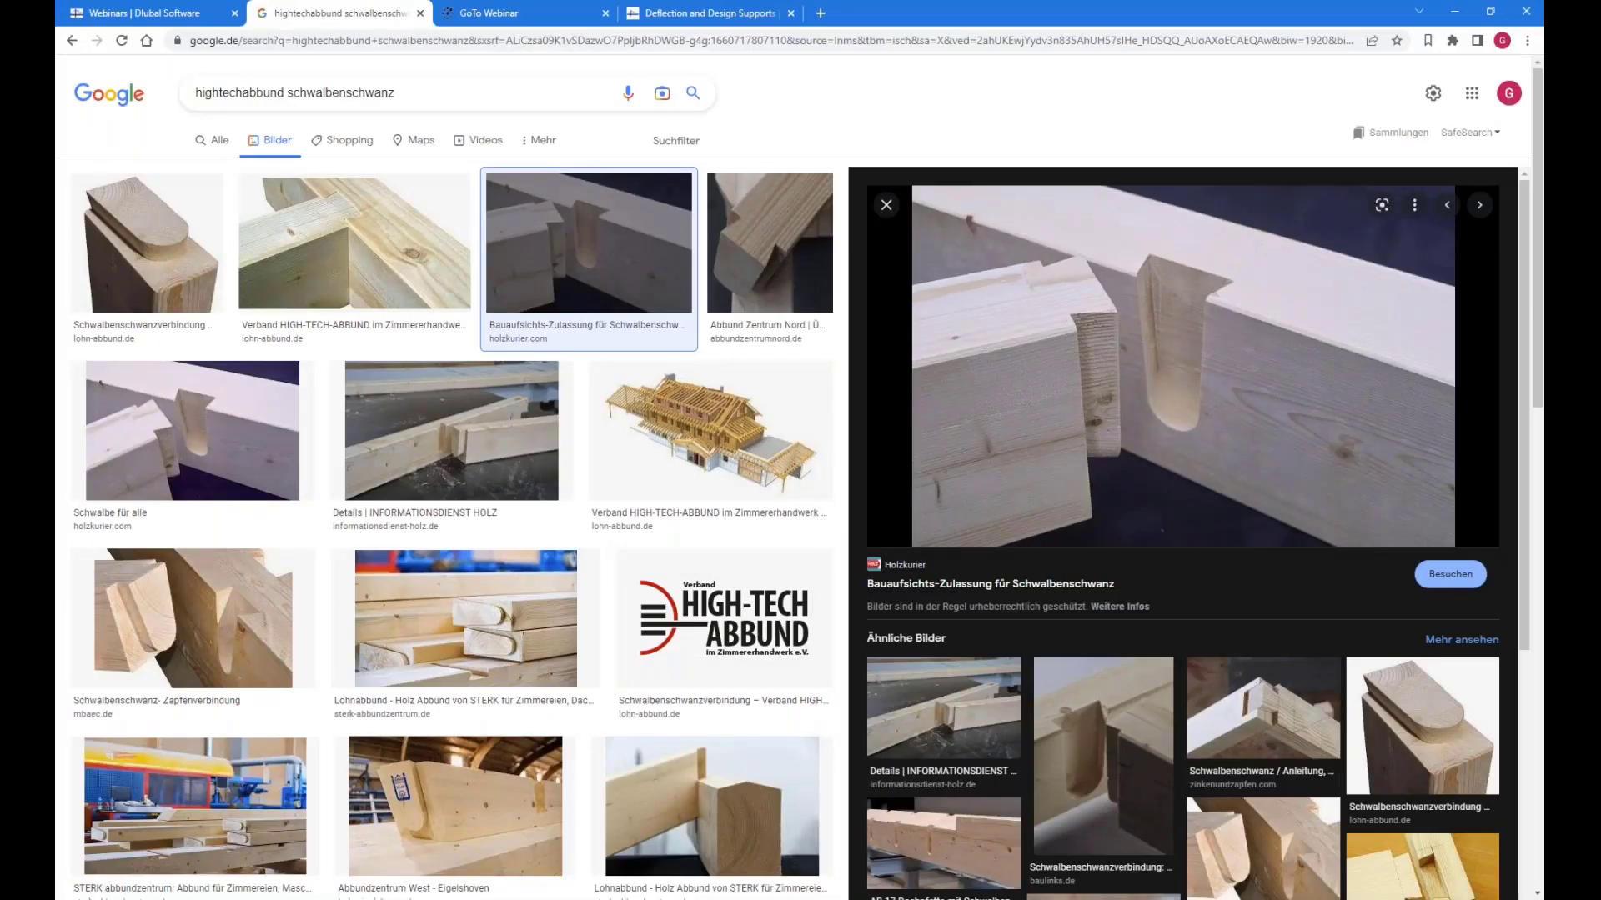
pyautogui.moveTo(317, 892)
pyautogui.click(421, 825)
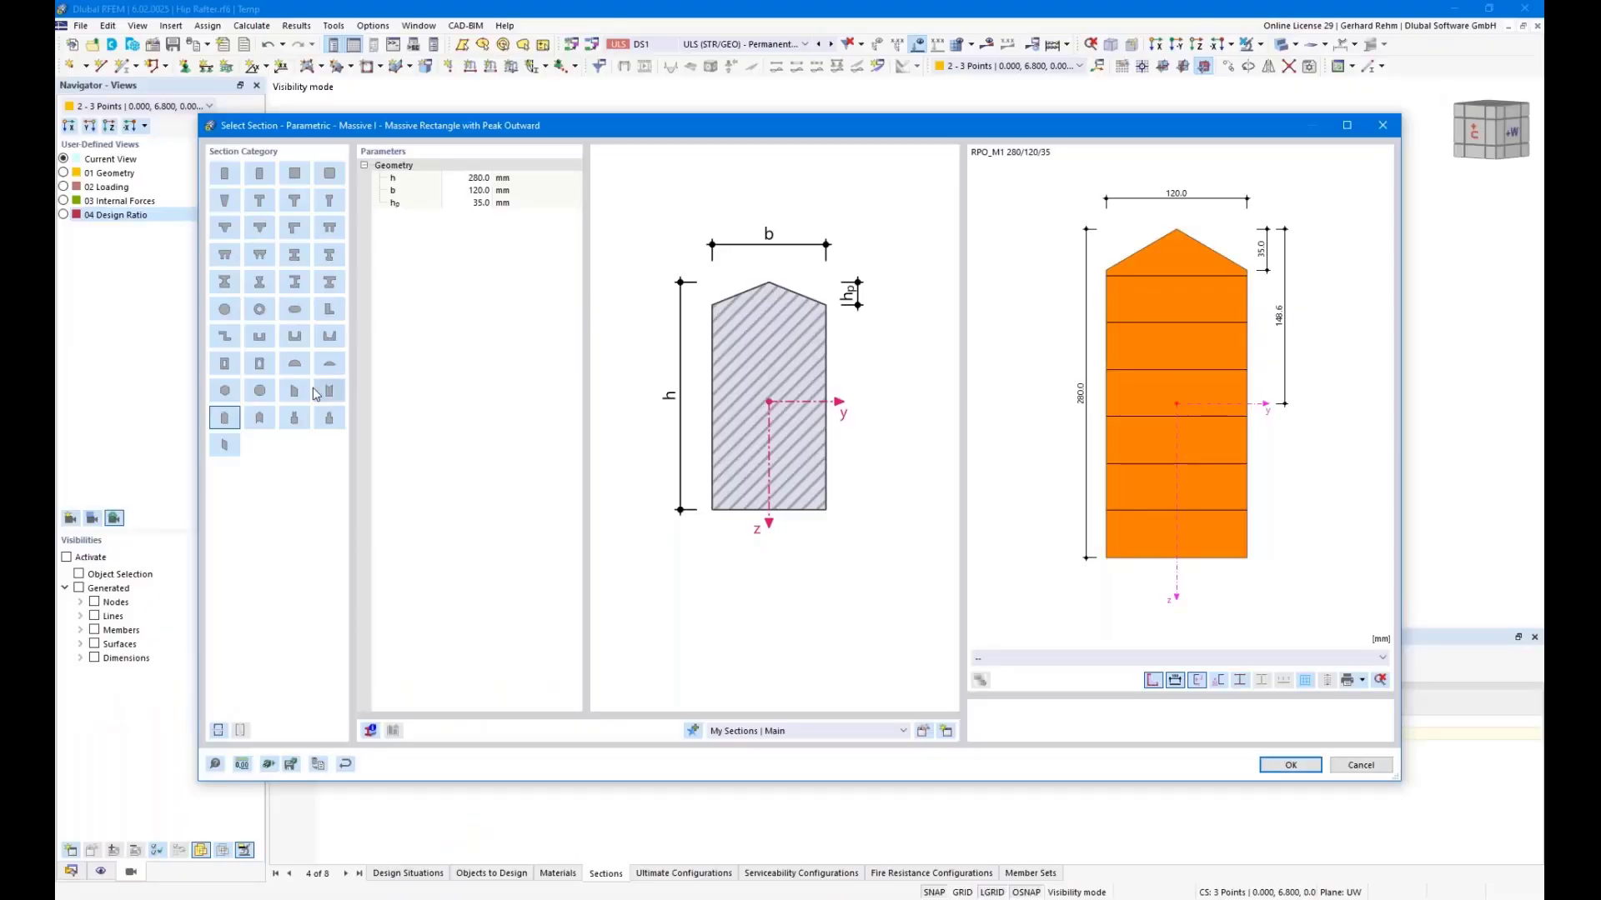
# Choose the Massive T-Section with Peak Outward shape and set its height h to 280 mm and width b to 120 mm.
pyautogui.click(329, 417)
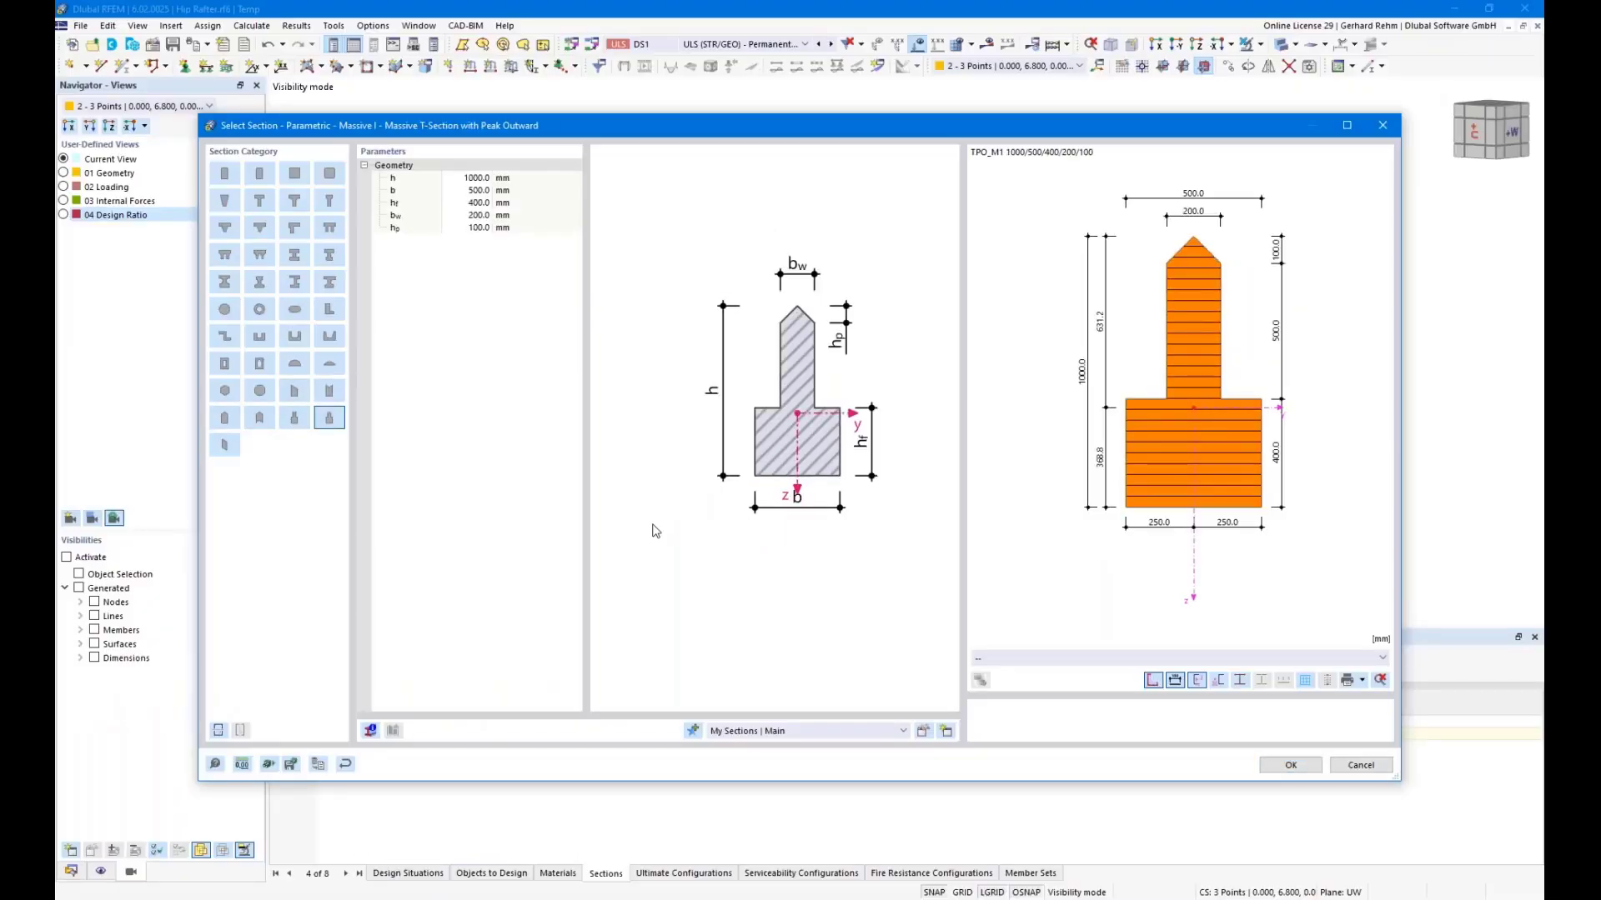
pyautogui.click(454, 178)
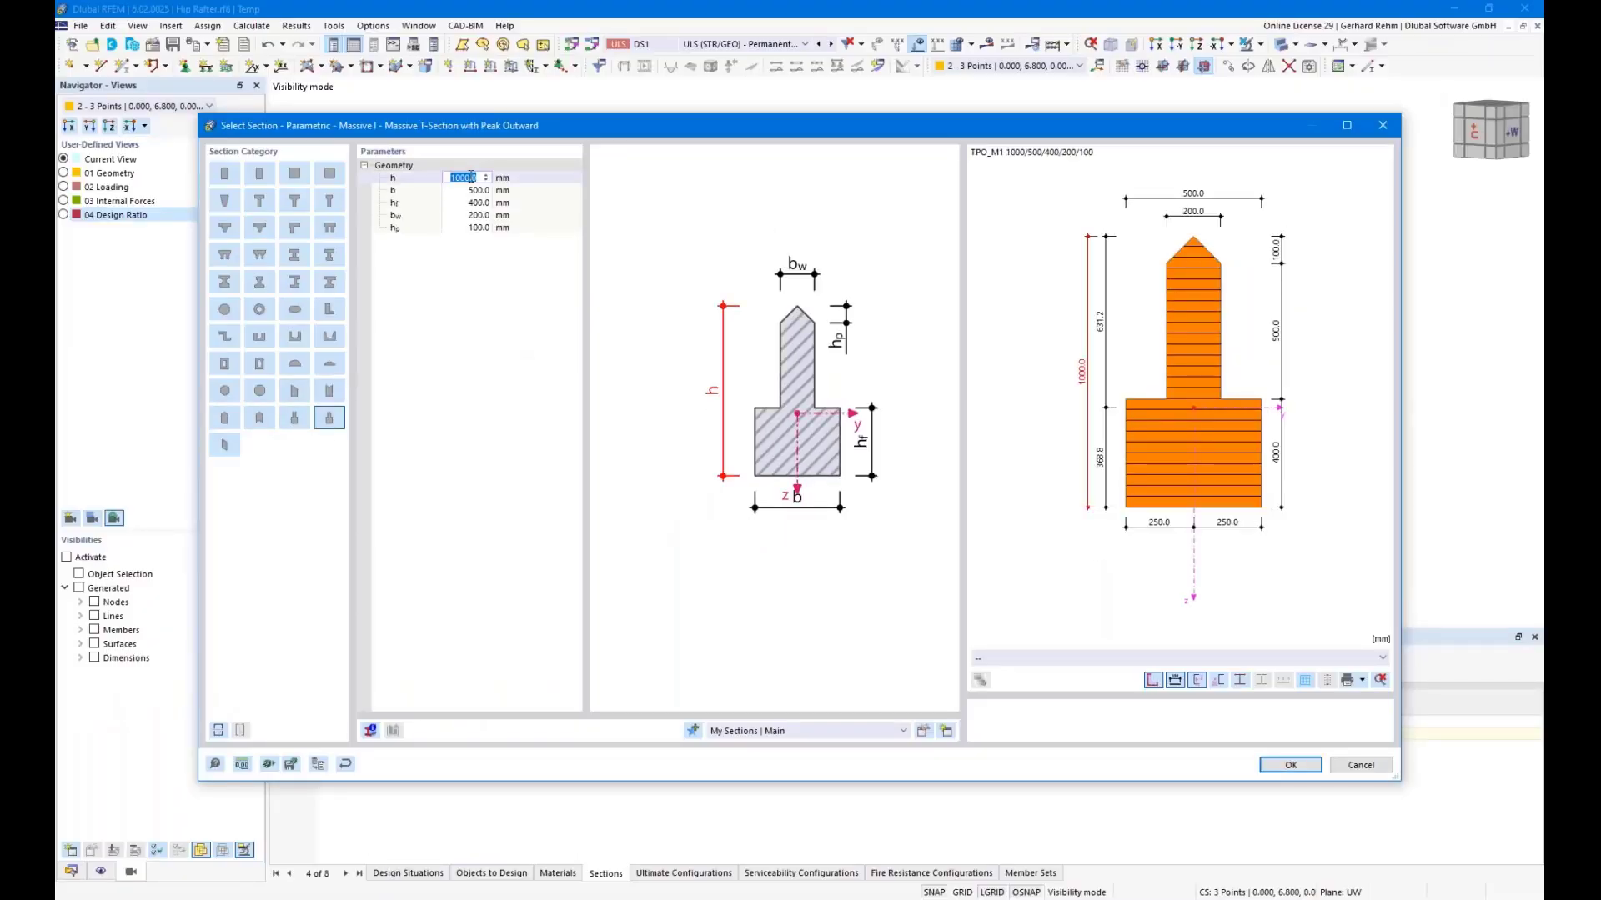
pyautogui.write('280')
pyautogui.press('Tab')
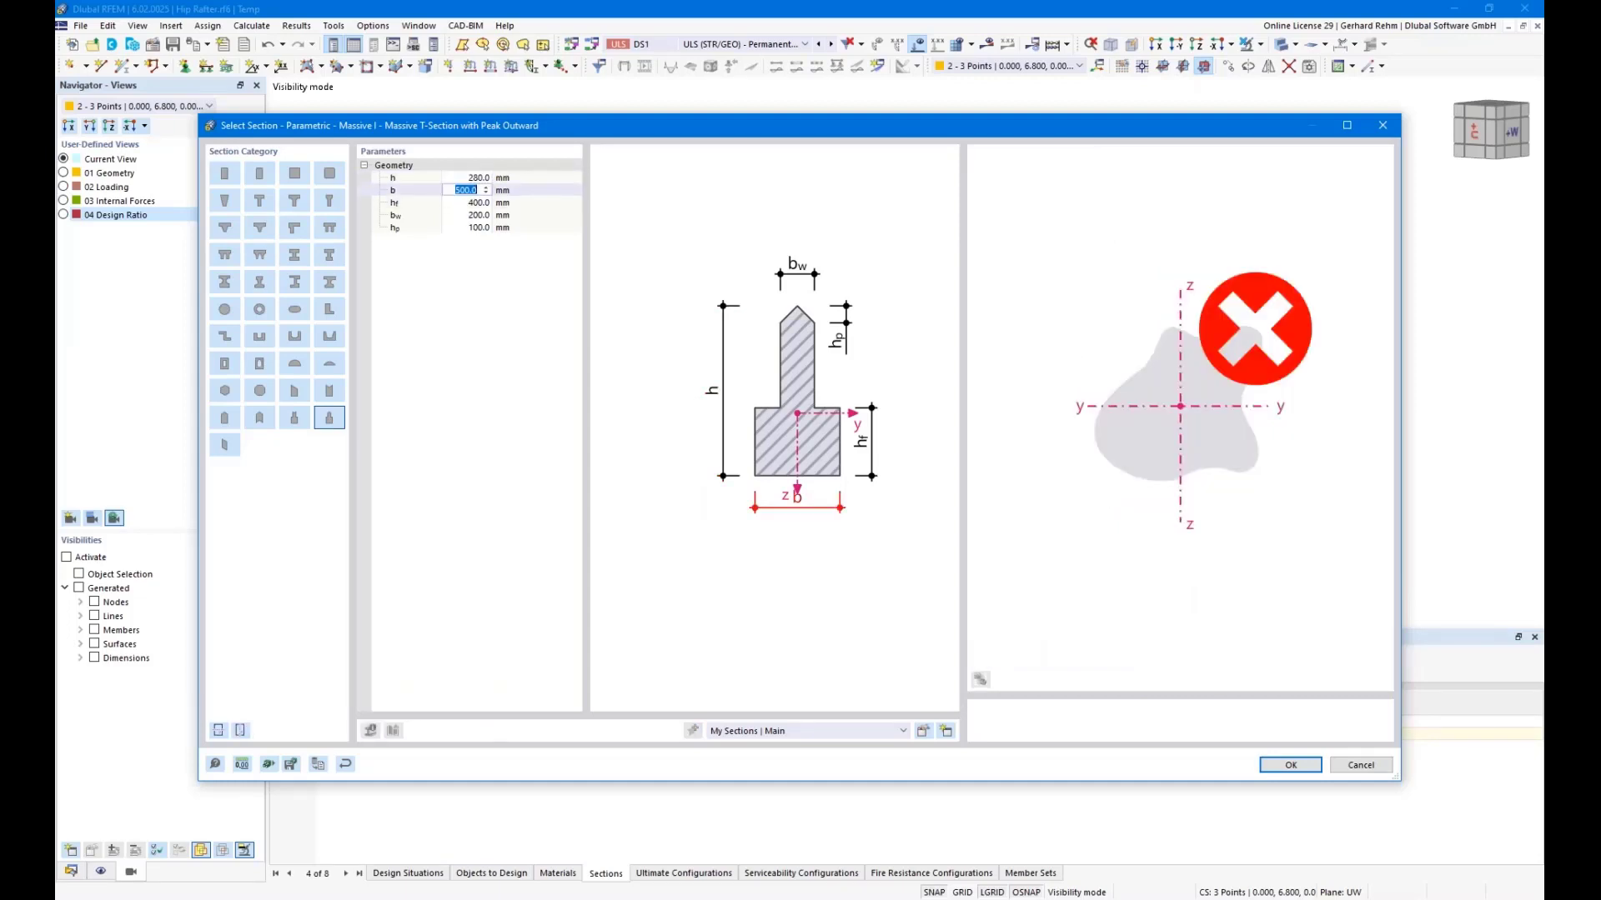
pyautogui.write('120')
pyautogui.press('Tab')
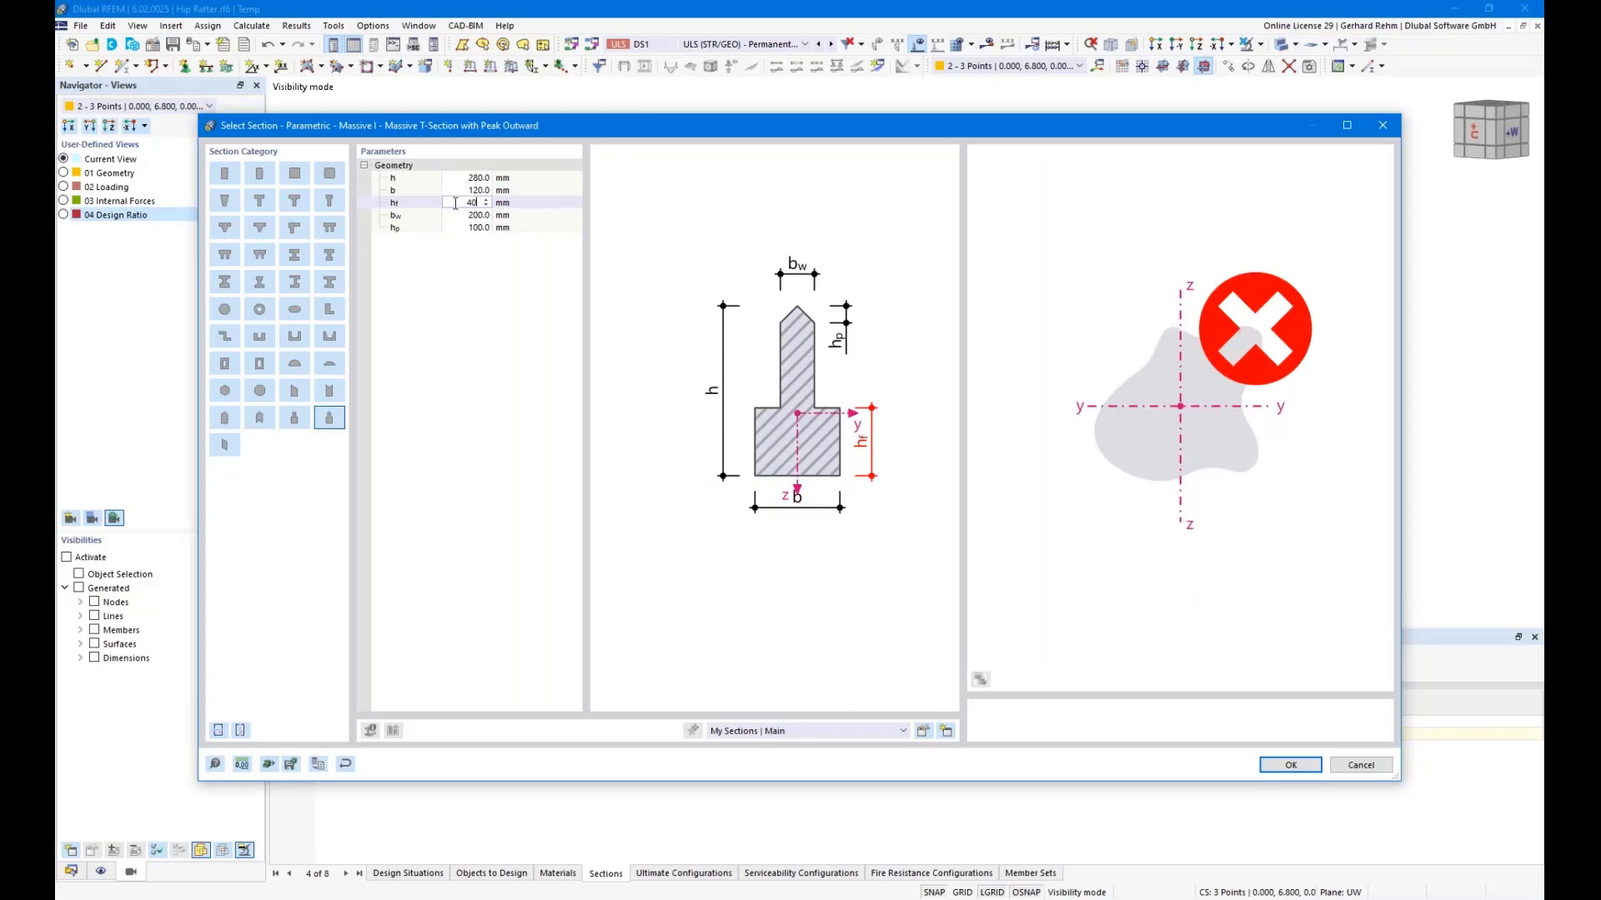
# Set the T-section's hf to 40 mm, bw to 70 mm and peak height hp to 16 mm, and apply it as design section.
pyautogui.press('Tab')
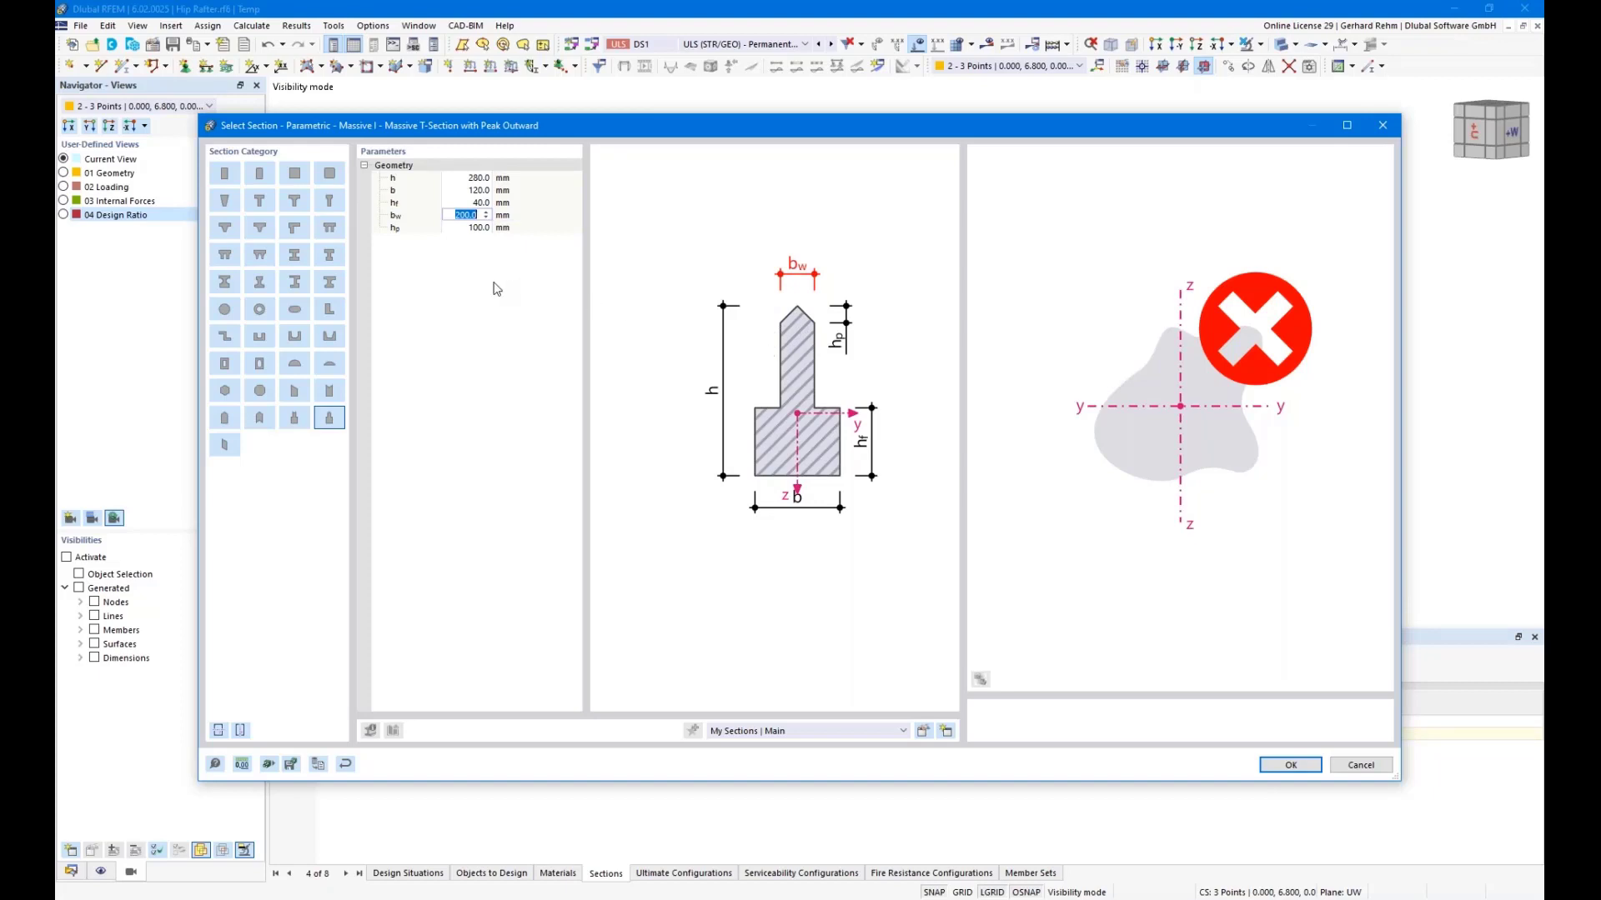
pyautogui.write('70')
pyautogui.press('Tab')
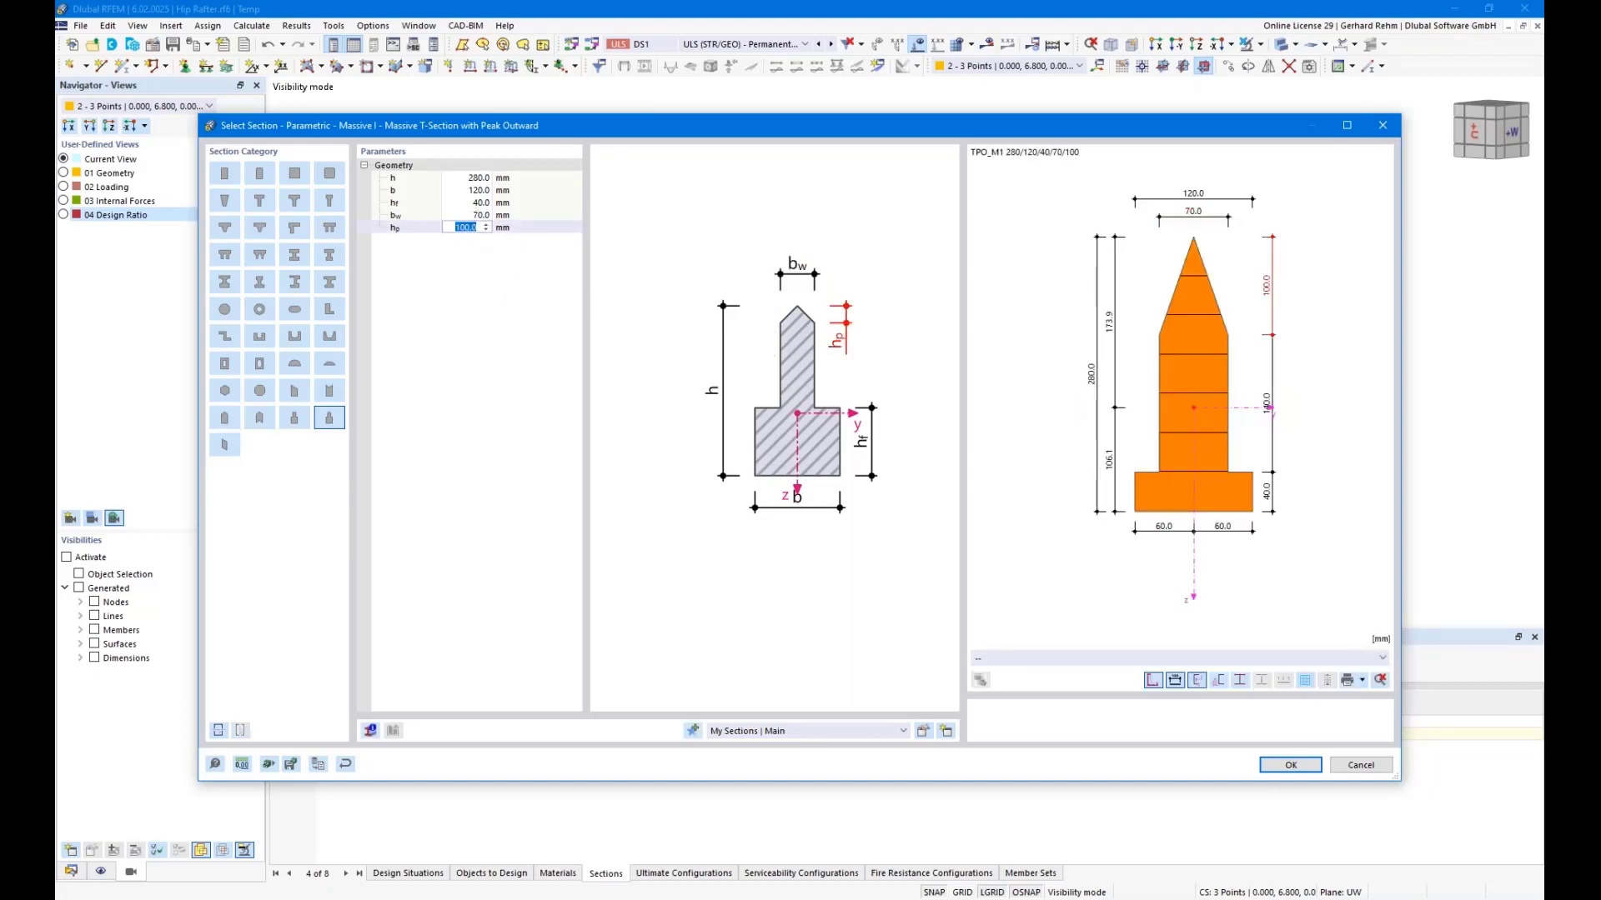
pyautogui.write('16')
pyautogui.hotkey('shift', 'Tab')
pyautogui.hotkey('shift', 'Tab')
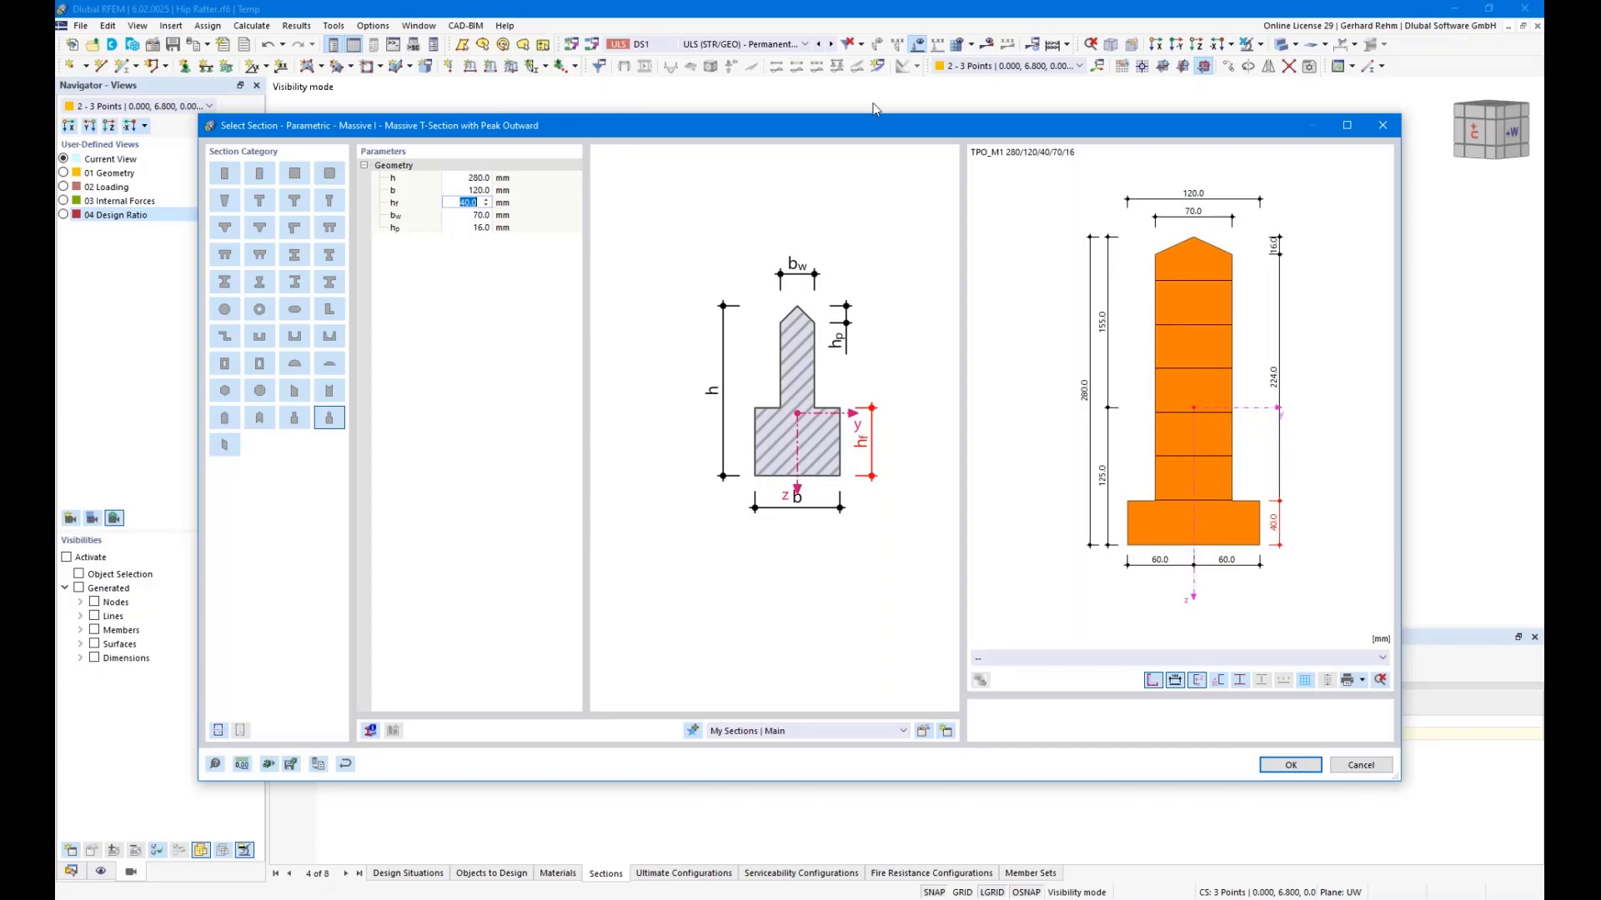
pyautogui.moveTo(877, 136); pyautogui.dragTo(830, 125)
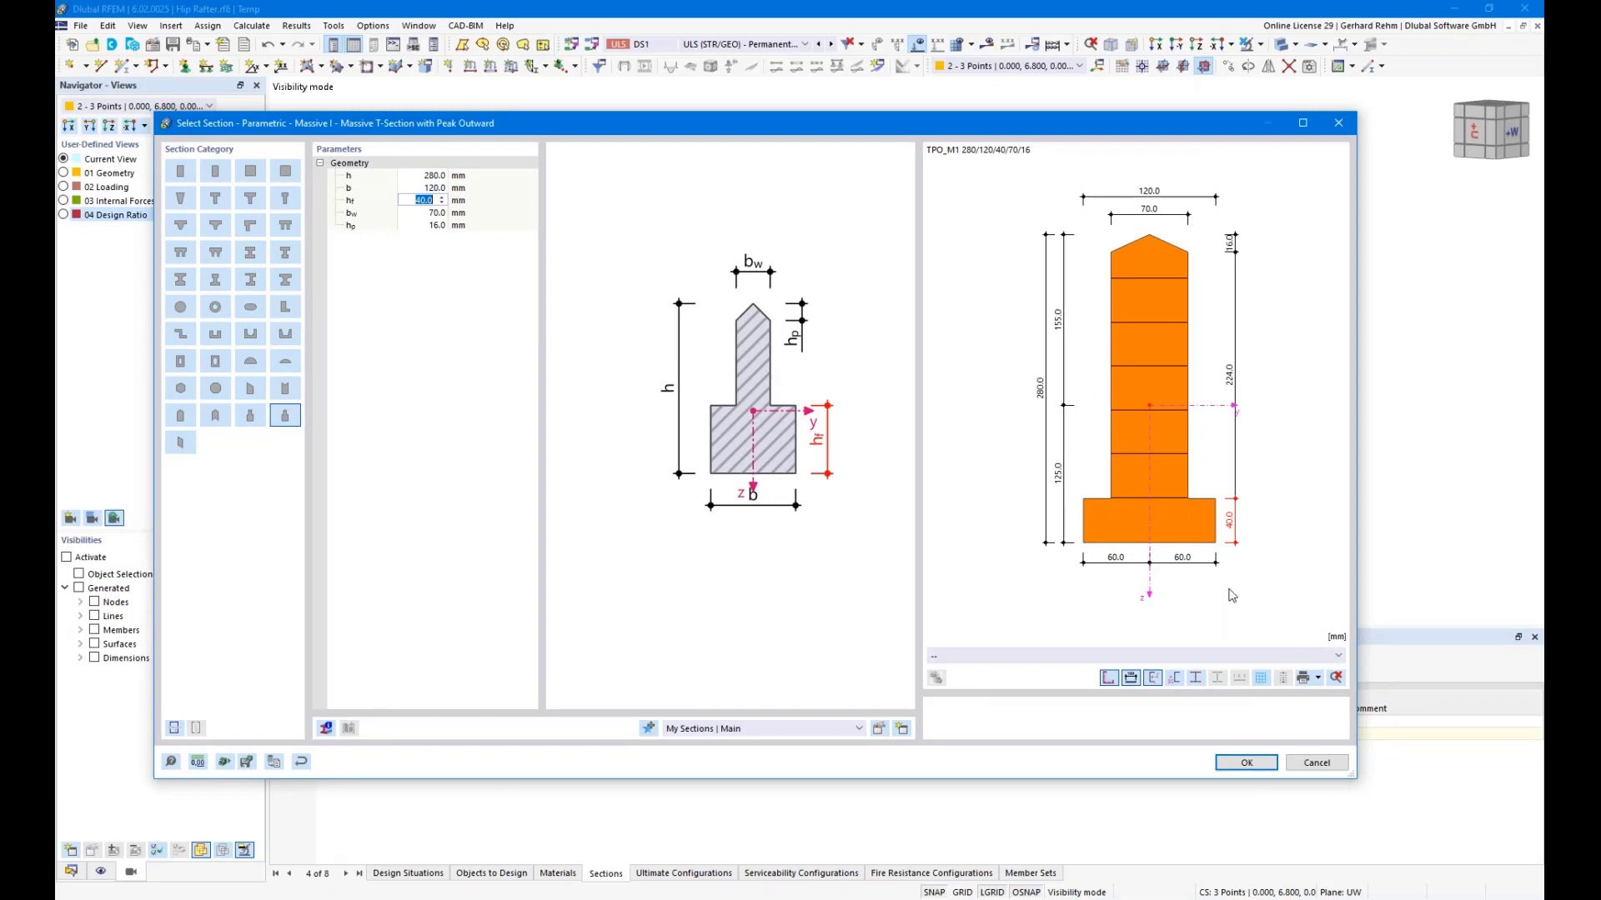
pyautogui.click(1241, 768)
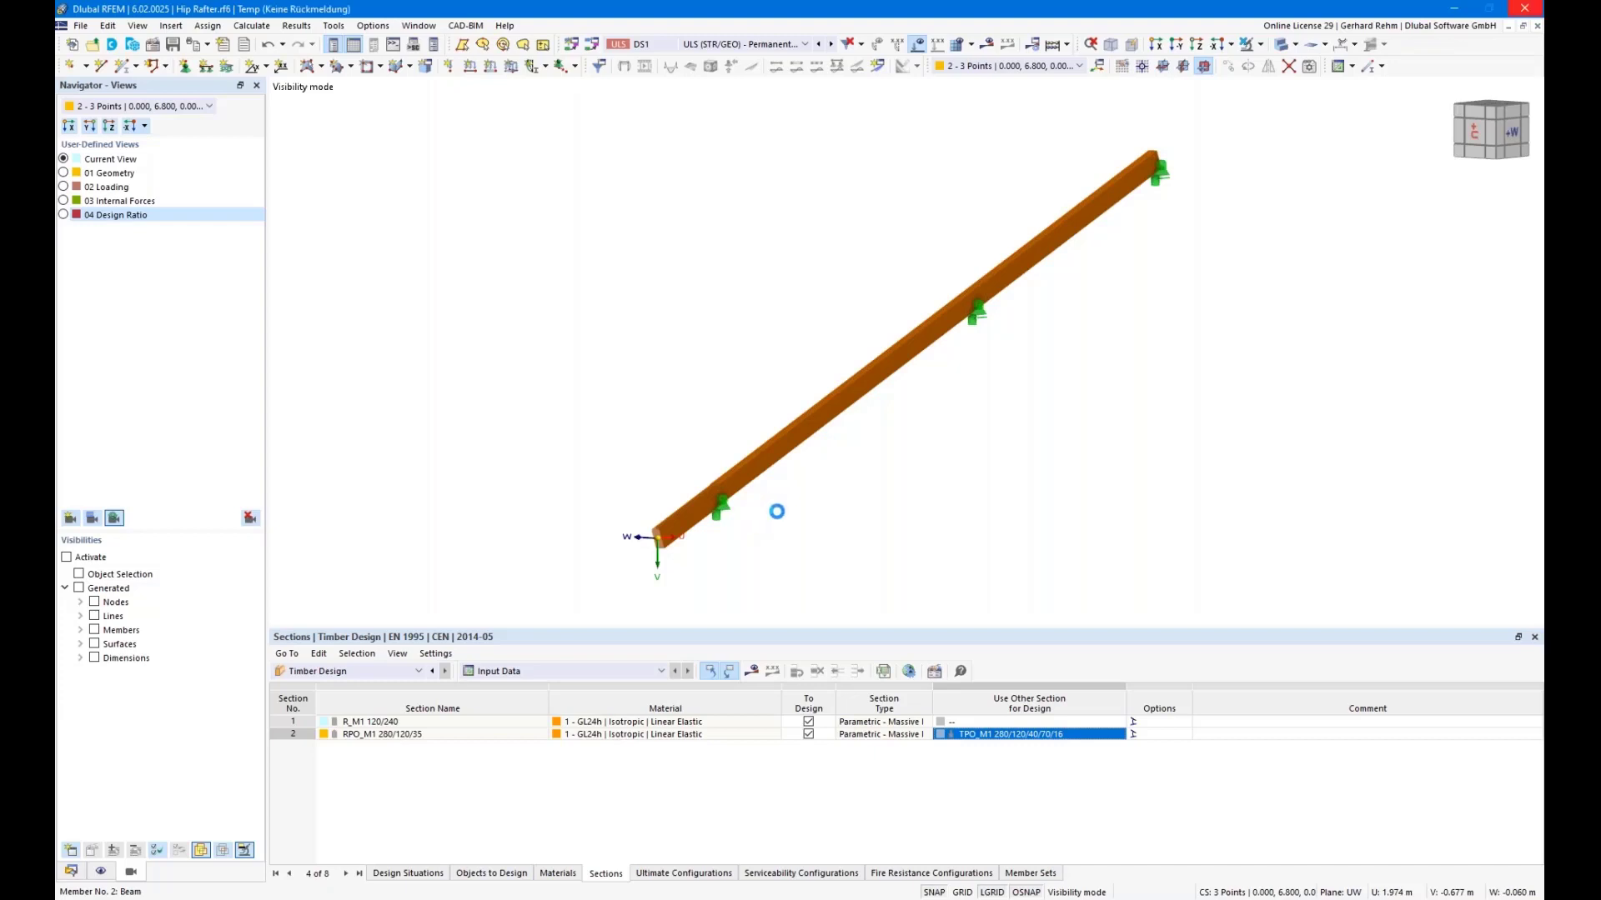
pyautogui.doubleClick(672, 529)
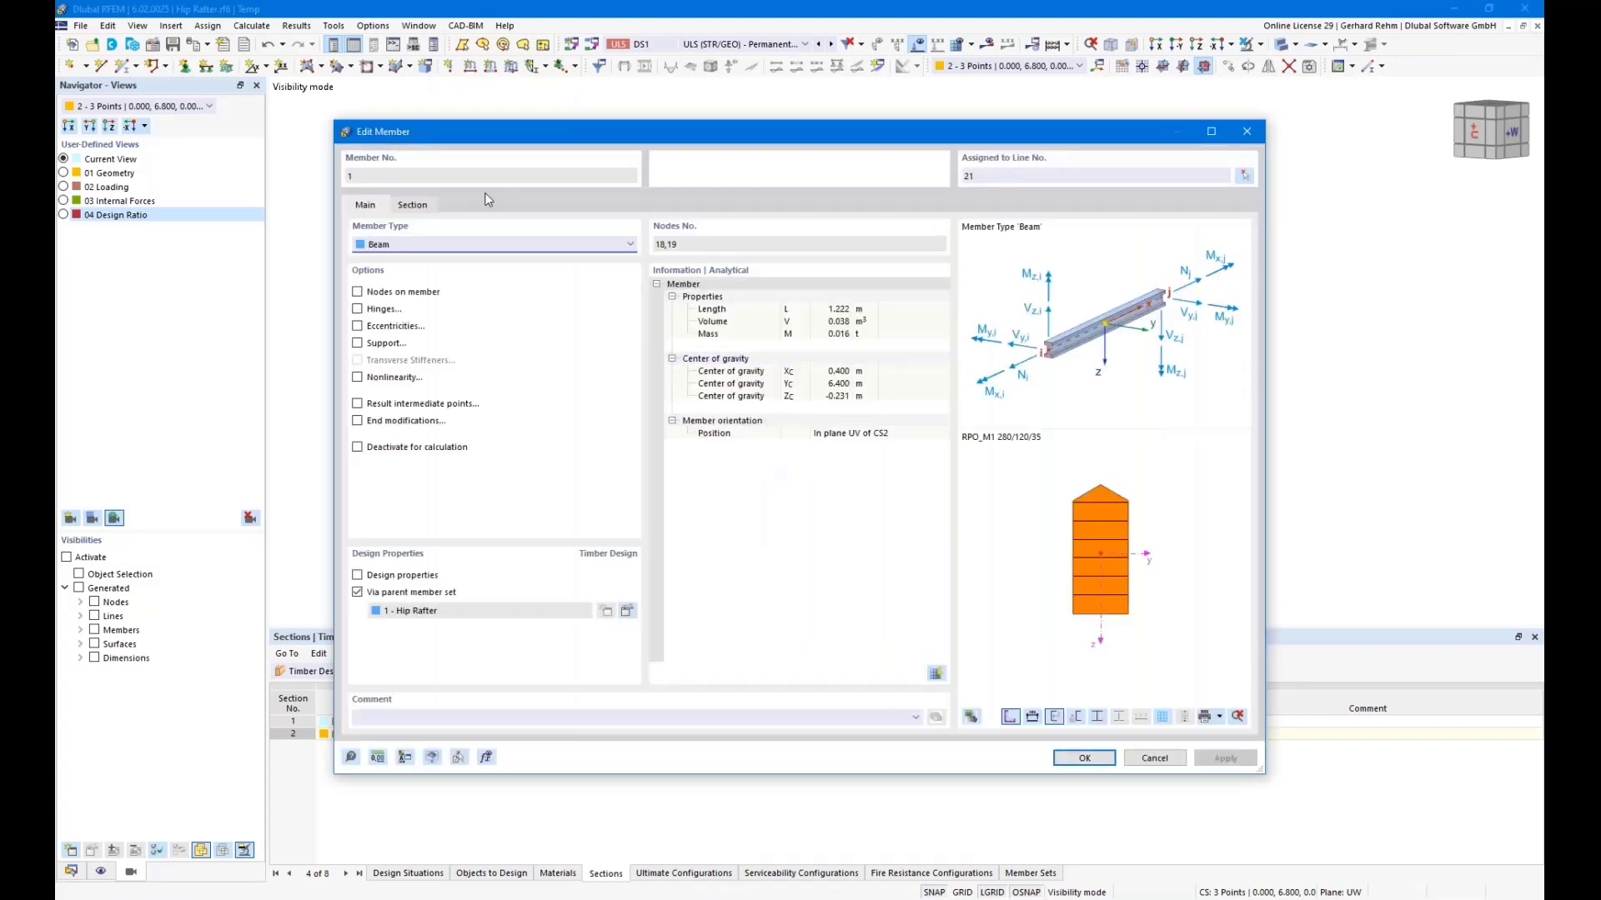
pyautogui.click(411, 206)
pyautogui.click(376, 207)
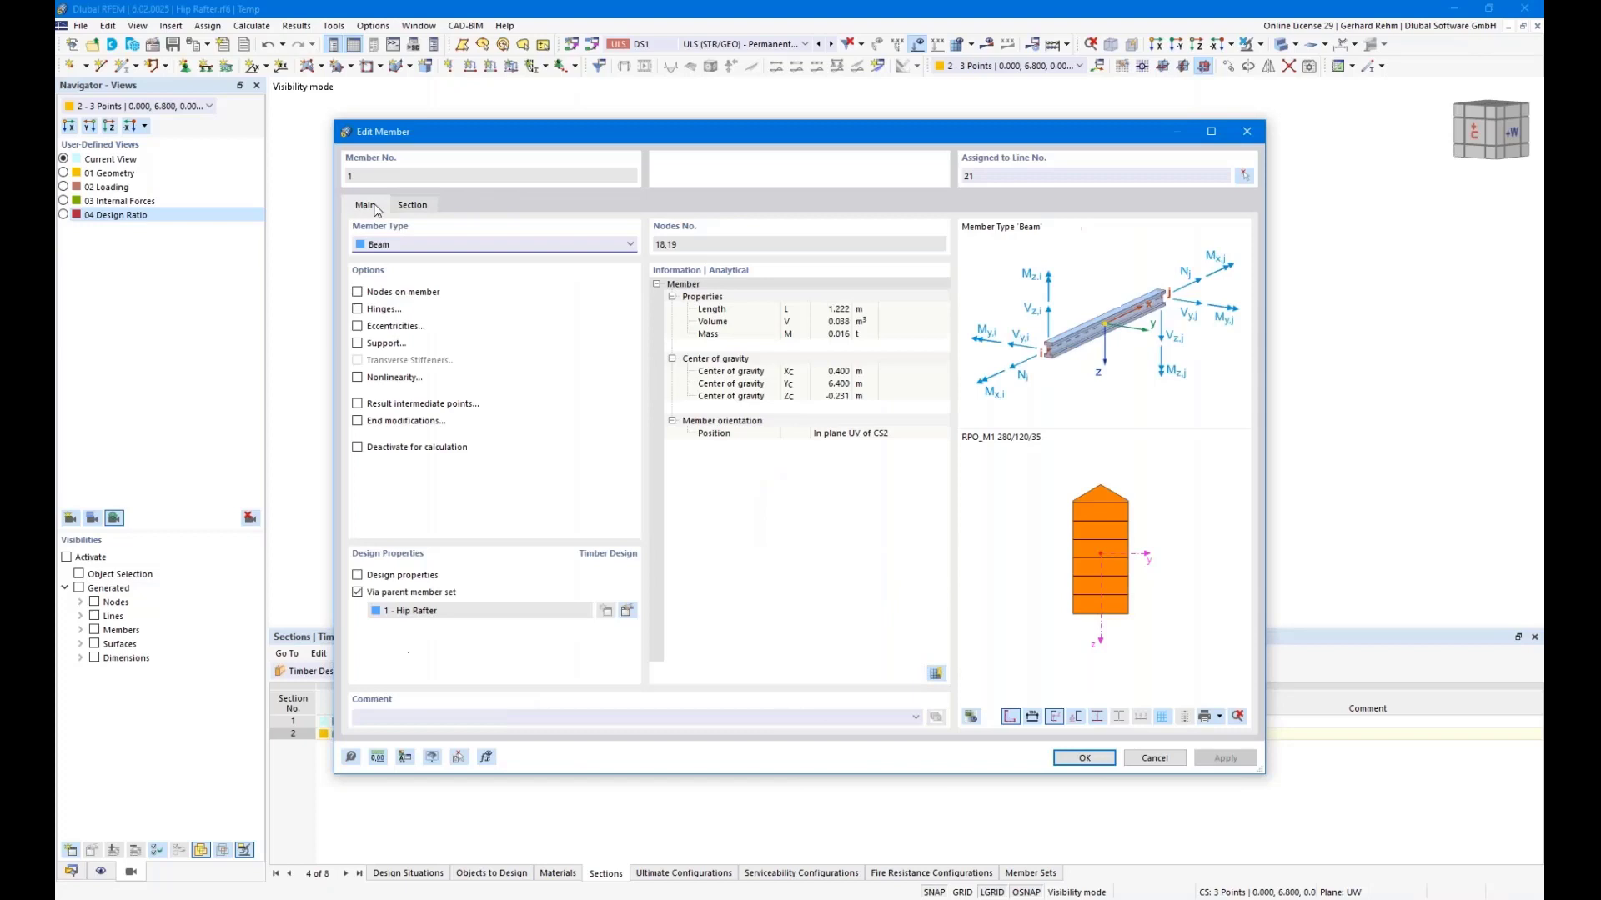
pyautogui.click(1169, 755)
# Examine the Start Notch parameters of a new local section reduction for the Hip Rafter member set, without saving anything.
pyautogui.click(71, 871)
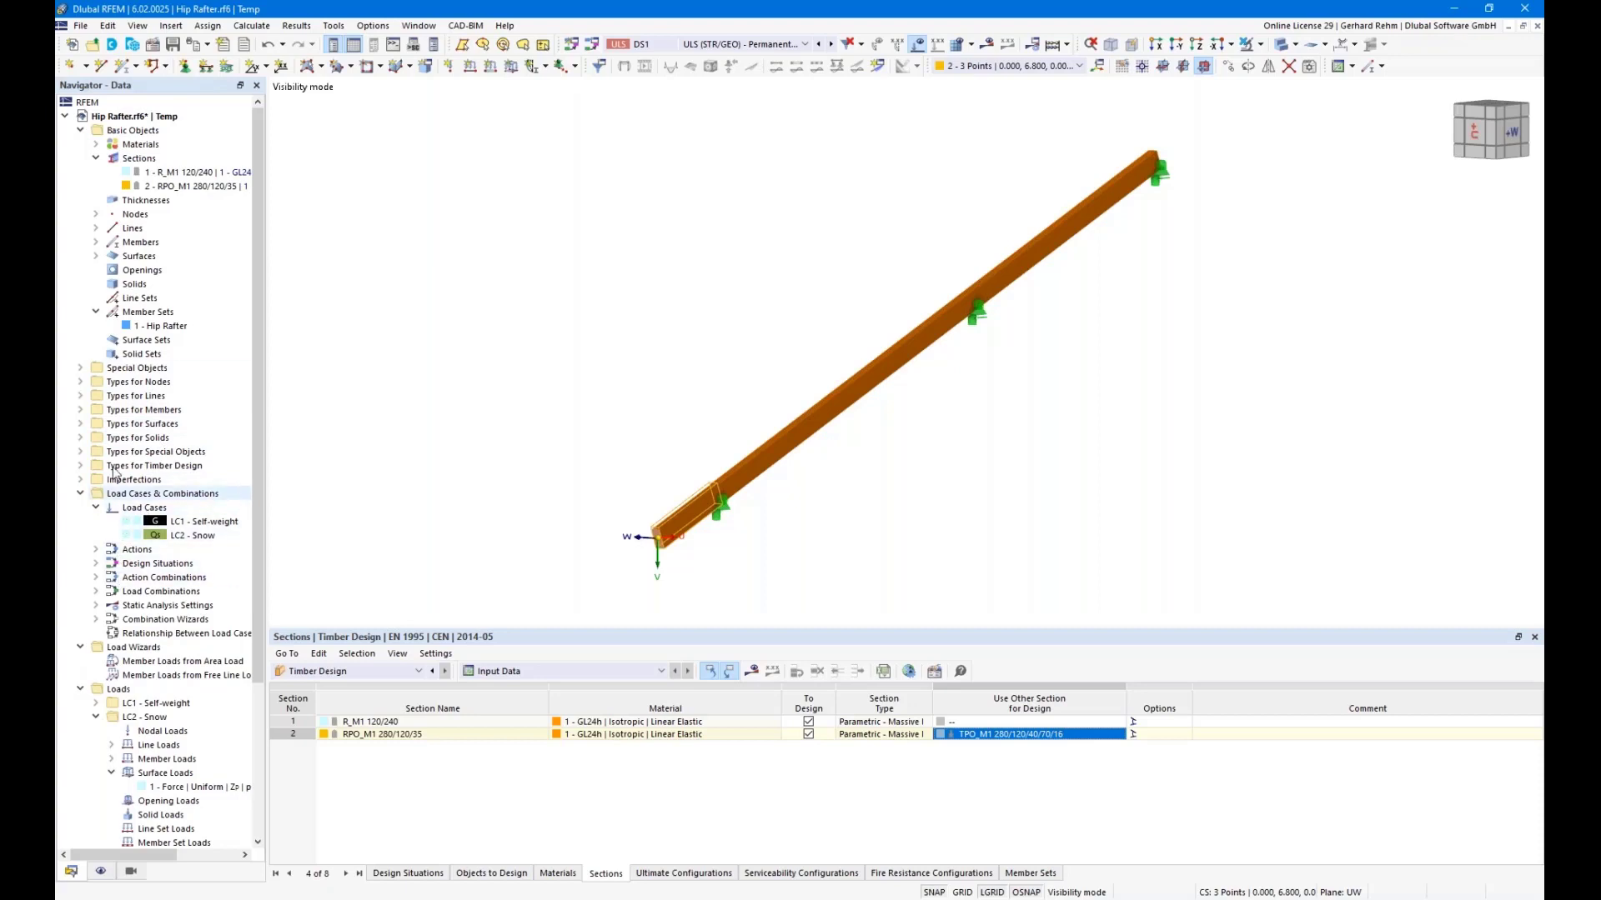
pyautogui.click(143, 328)
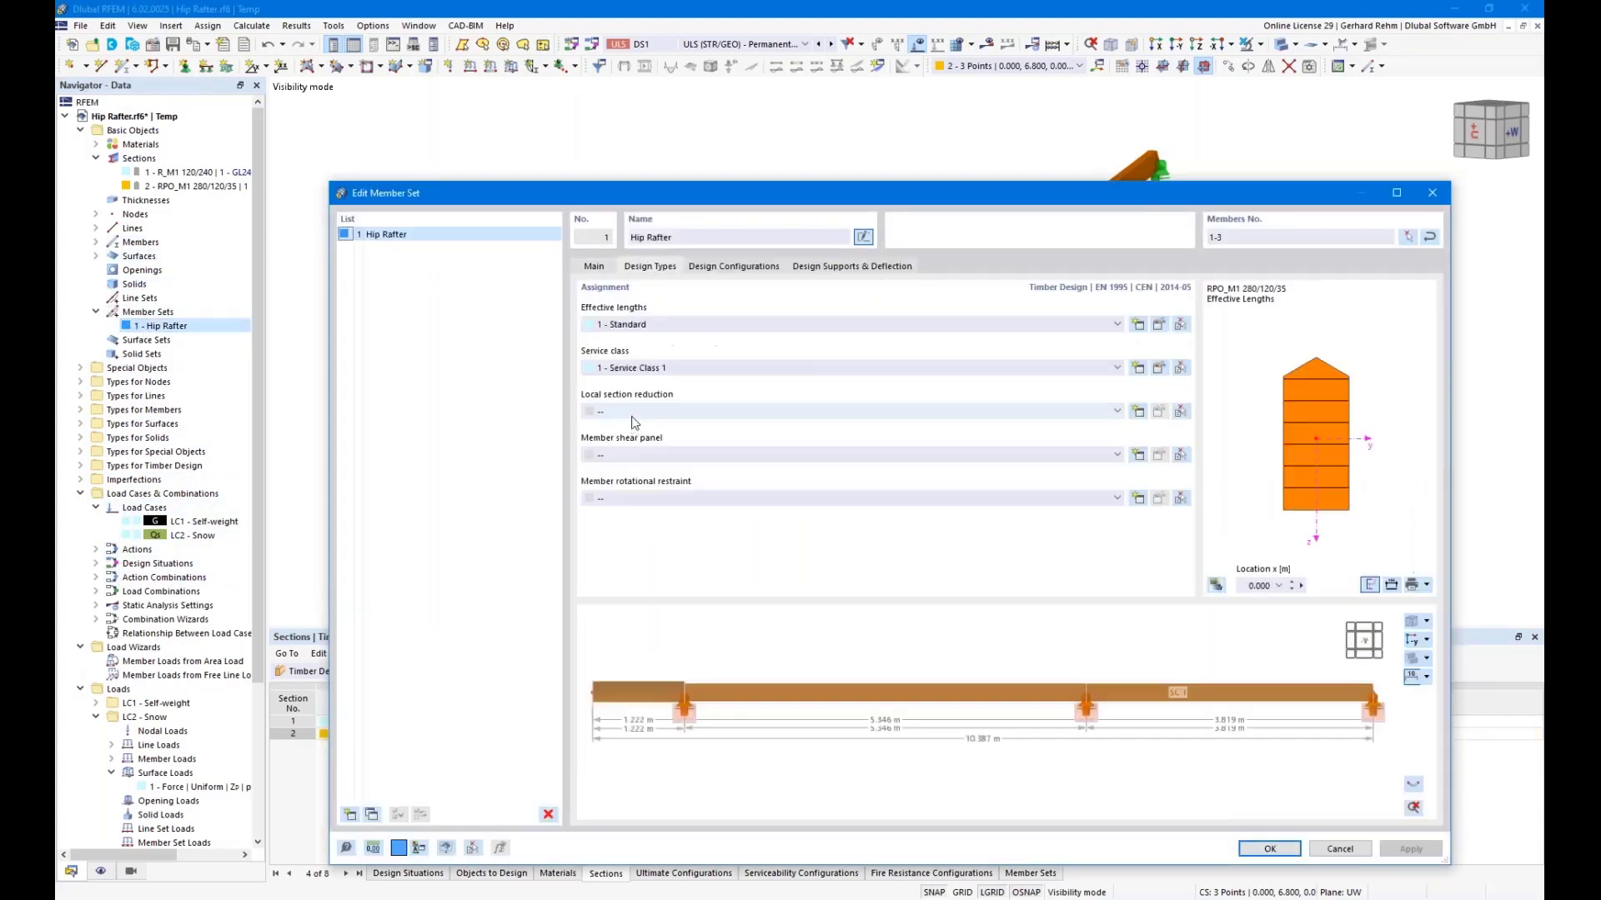
pyautogui.click(1142, 413)
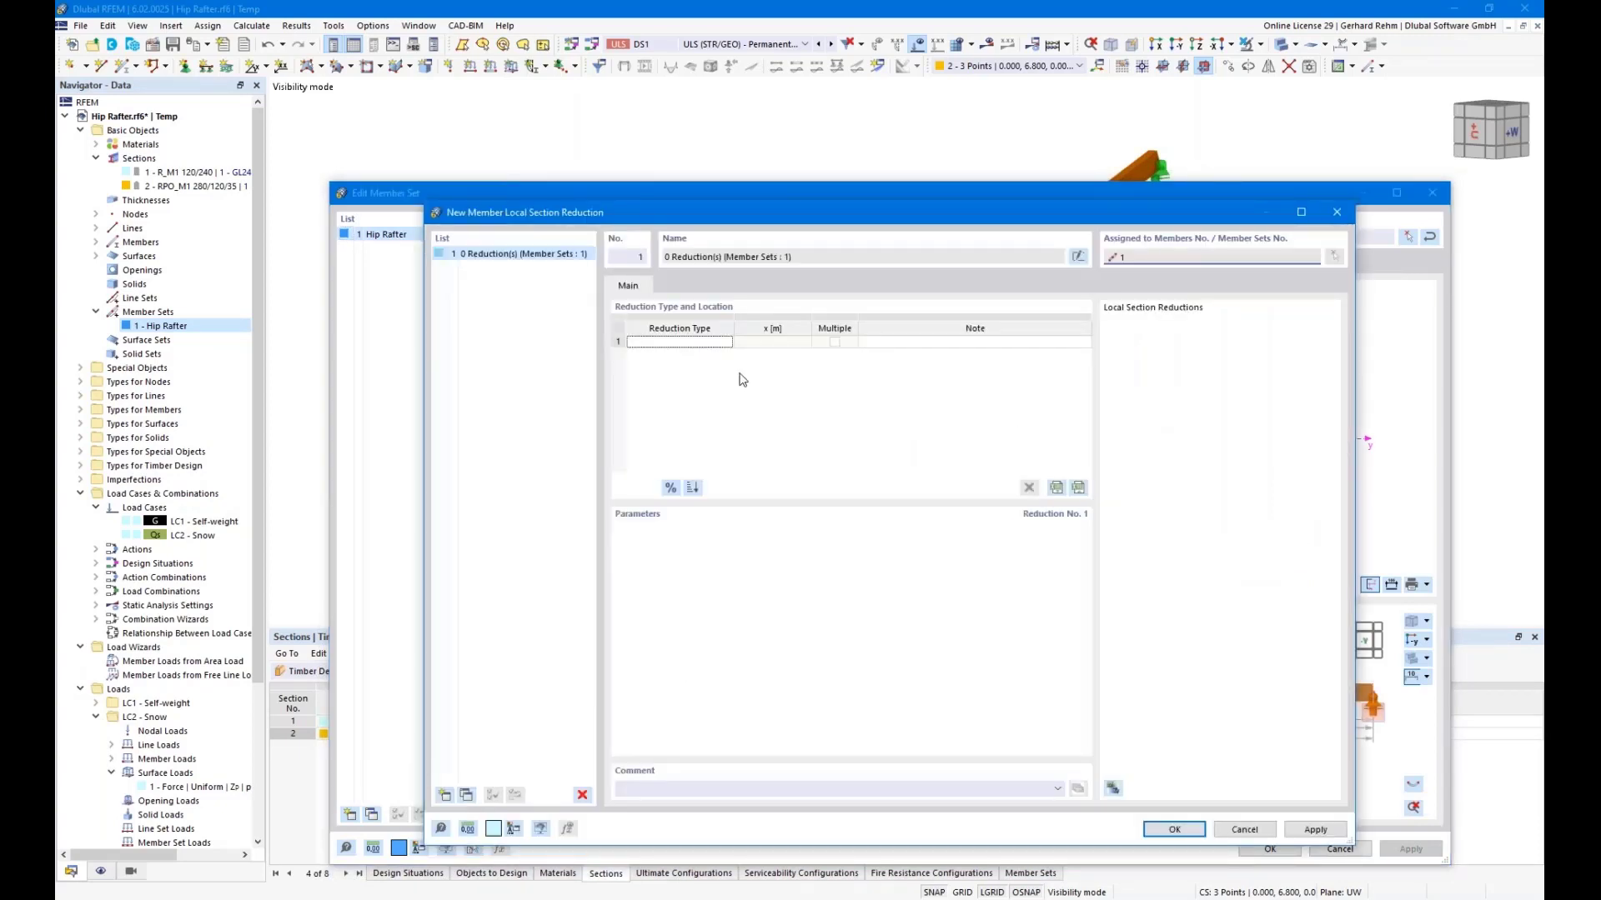
pyautogui.click(699, 342)
pyautogui.click(726, 342)
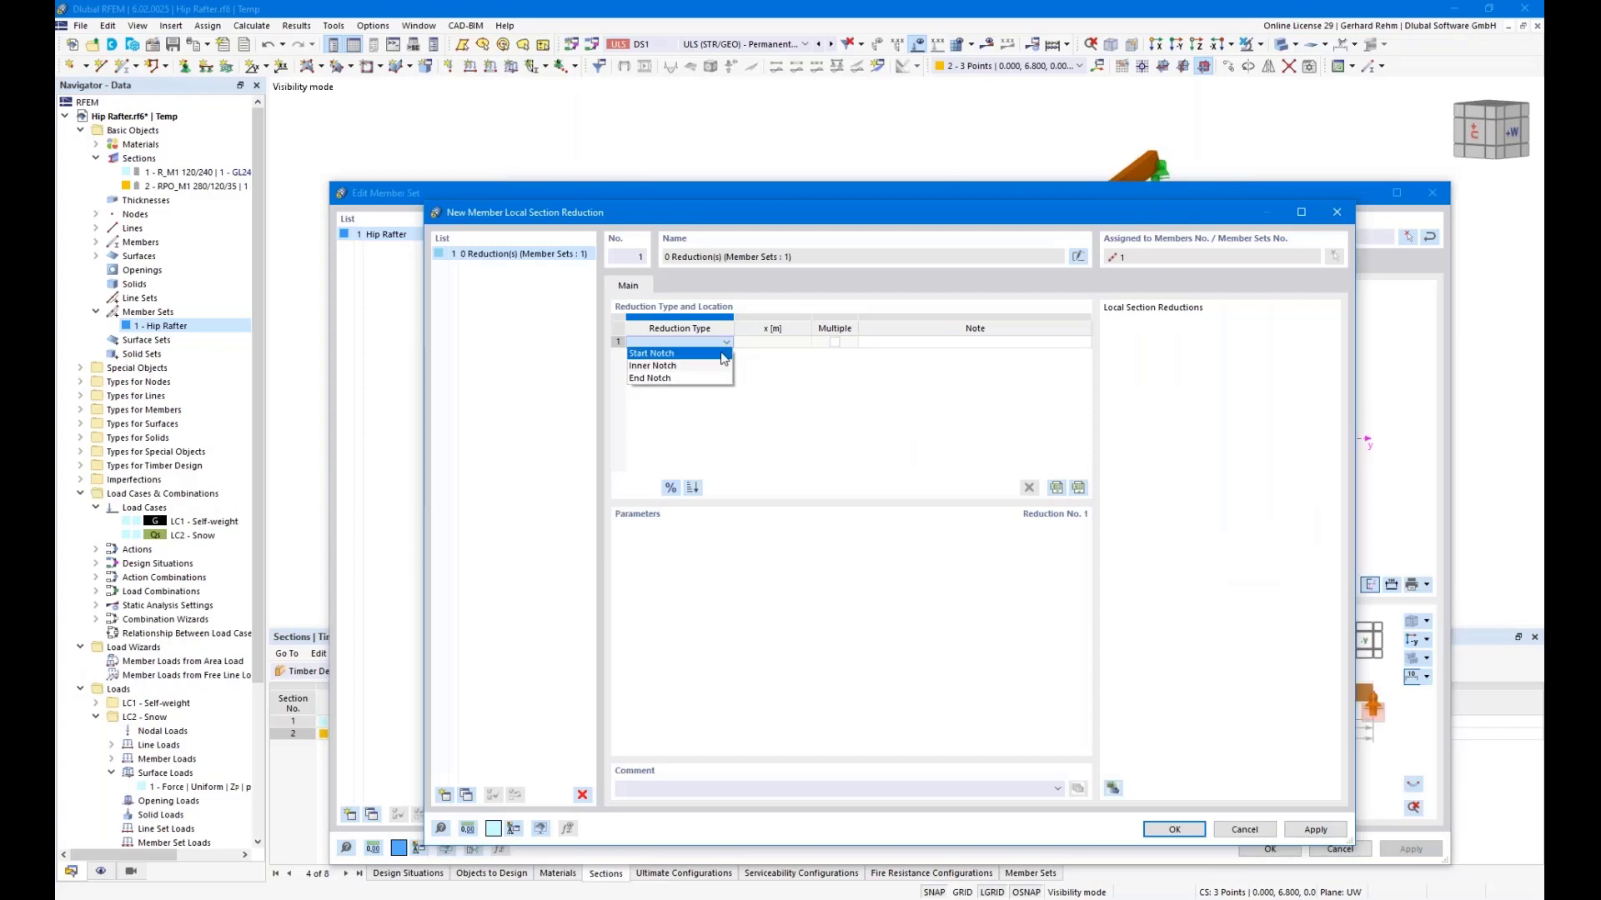
pyautogui.click(722, 353)
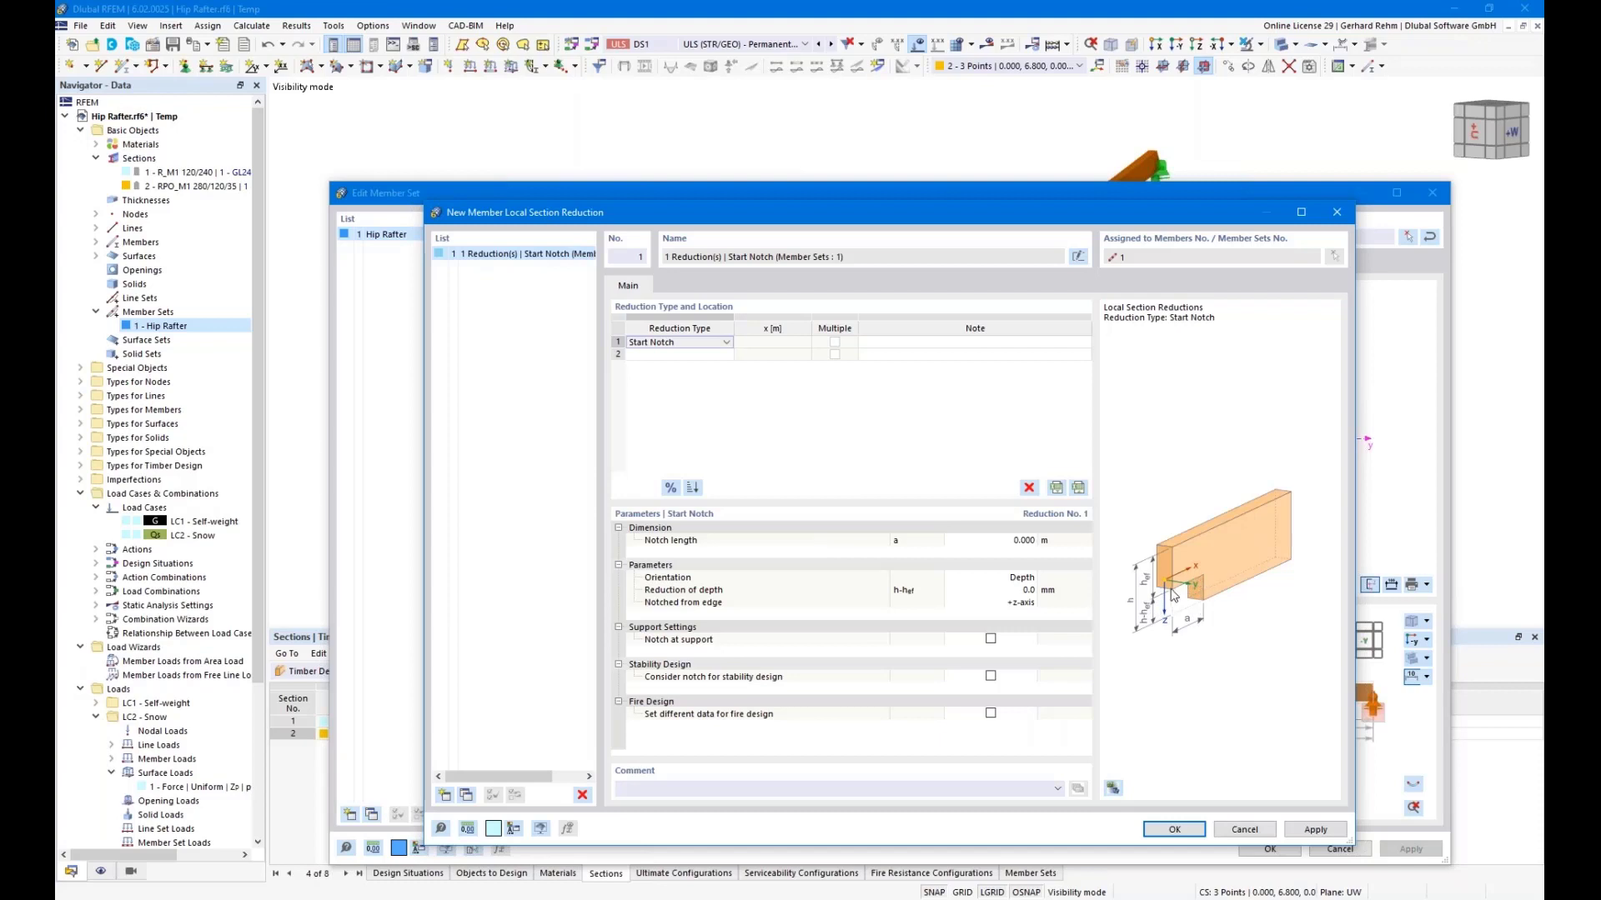
pyautogui.click(1250, 829)
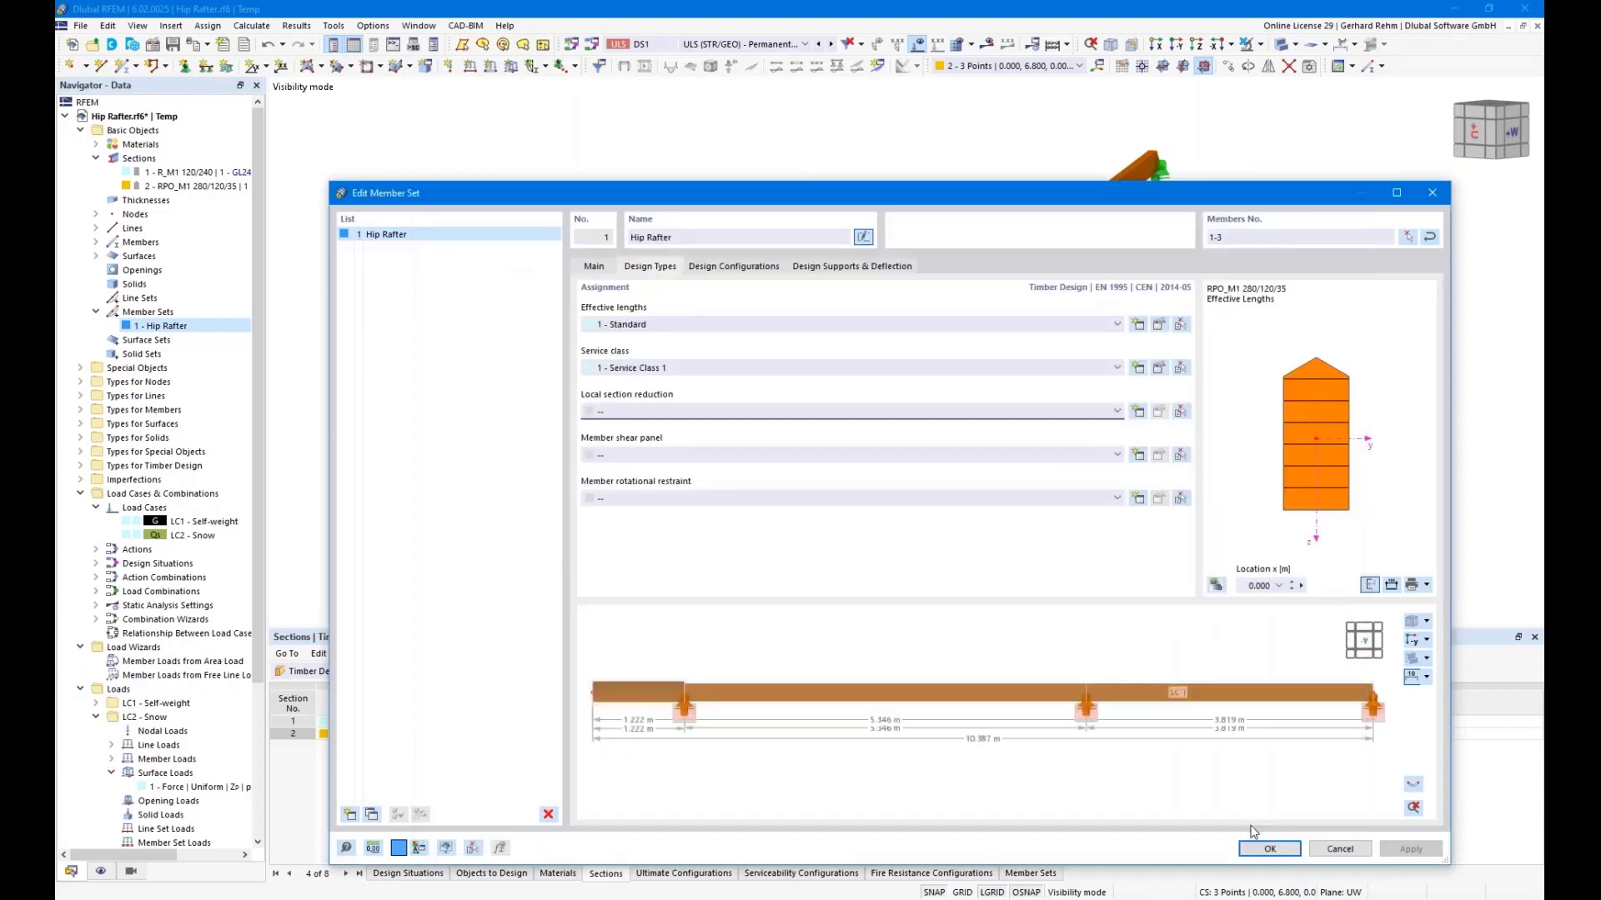
pyautogui.click(1339, 849)
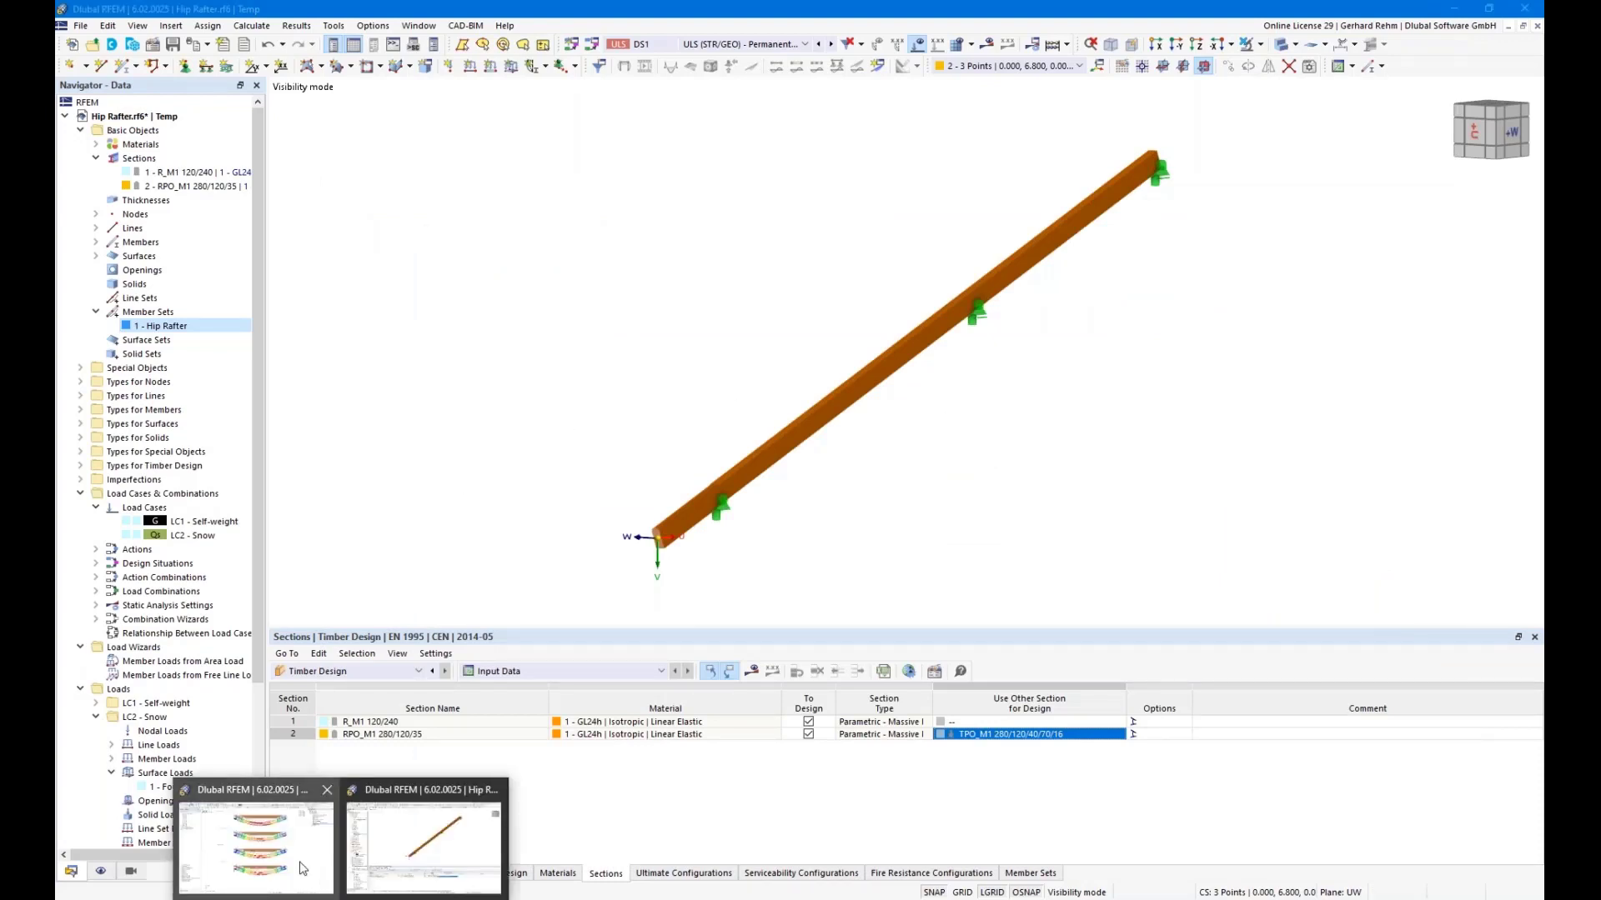
# Switch to the RFEM window with the dovetail influence model and activate the Webinar2.rf6 model, closing its base data.
pyautogui.click(302, 869)
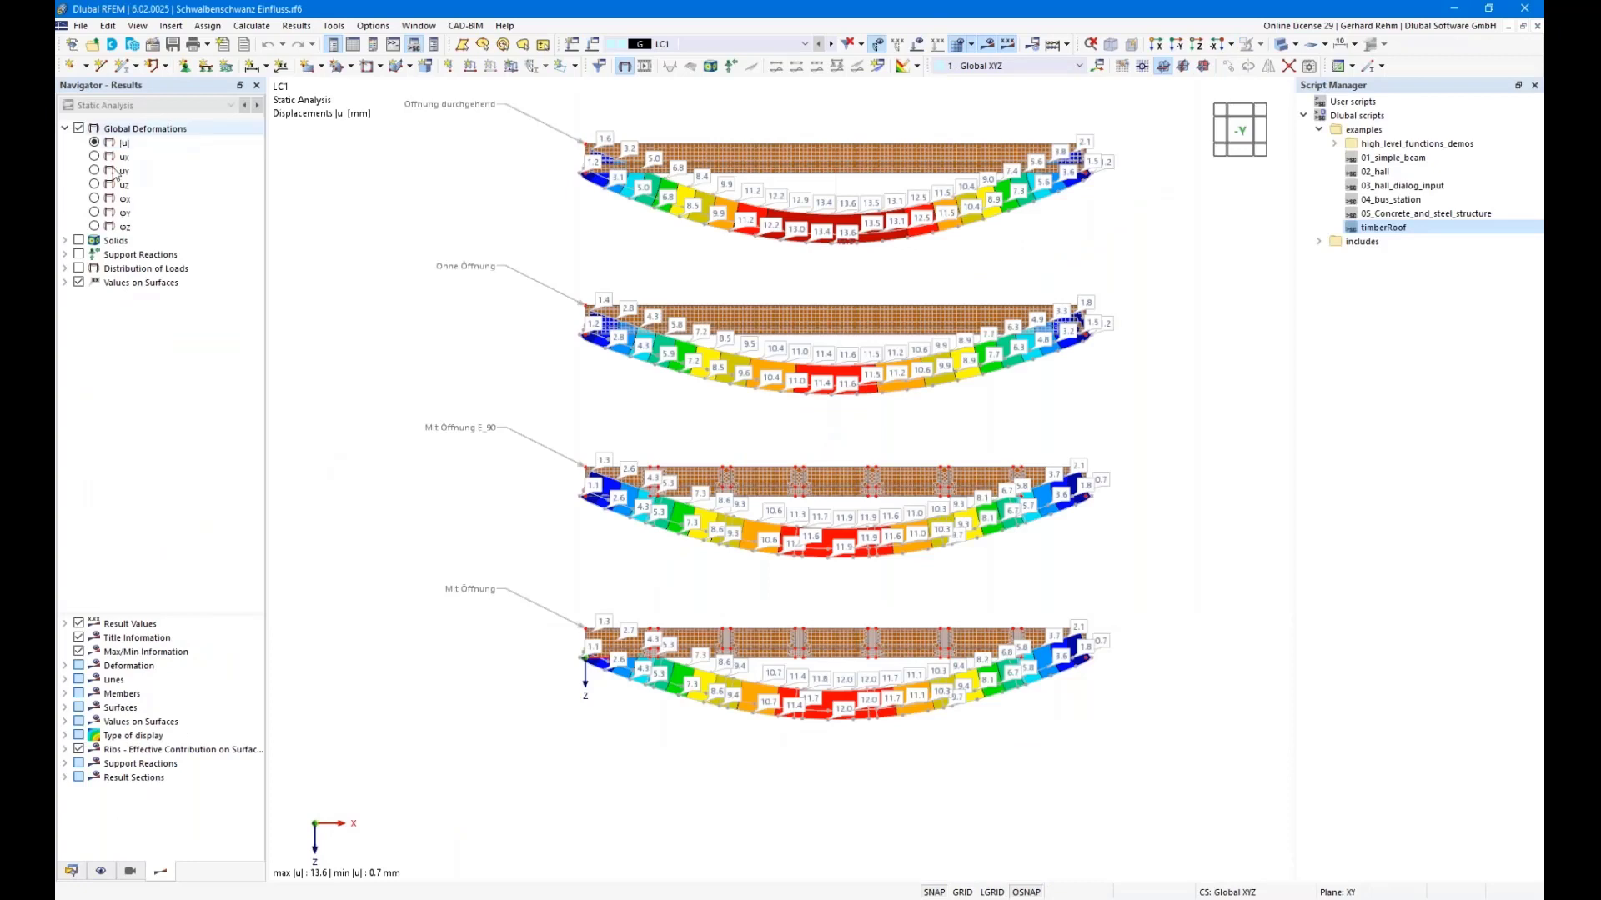
pyautogui.click(71, 871)
pyautogui.click(65, 145)
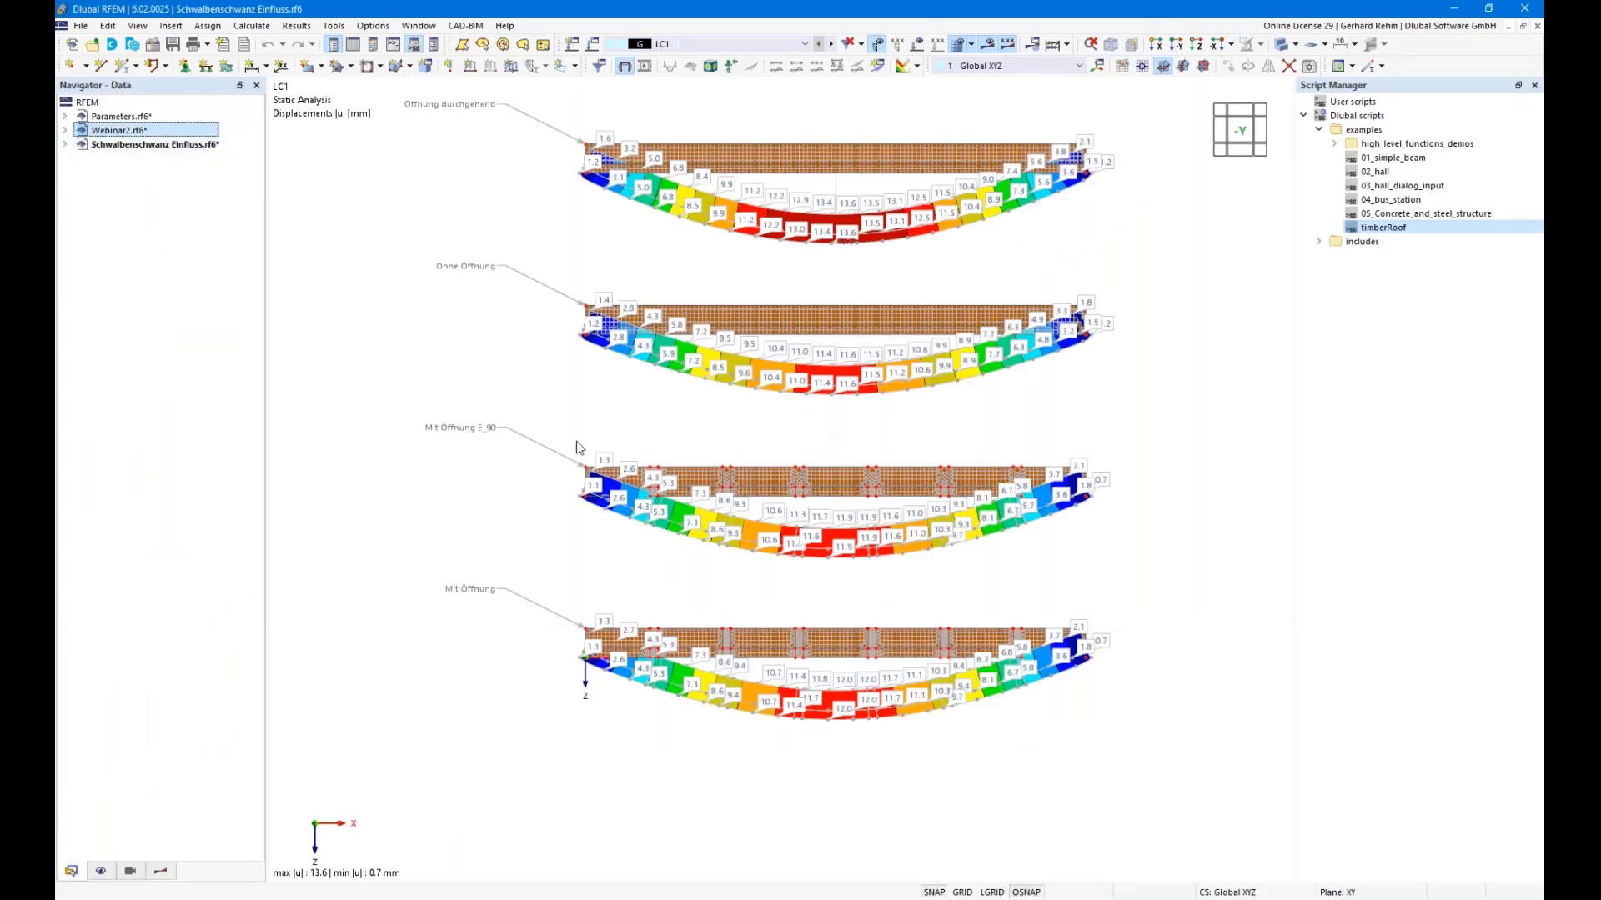
pyautogui.click(65, 130)
pyautogui.click(109, 131)
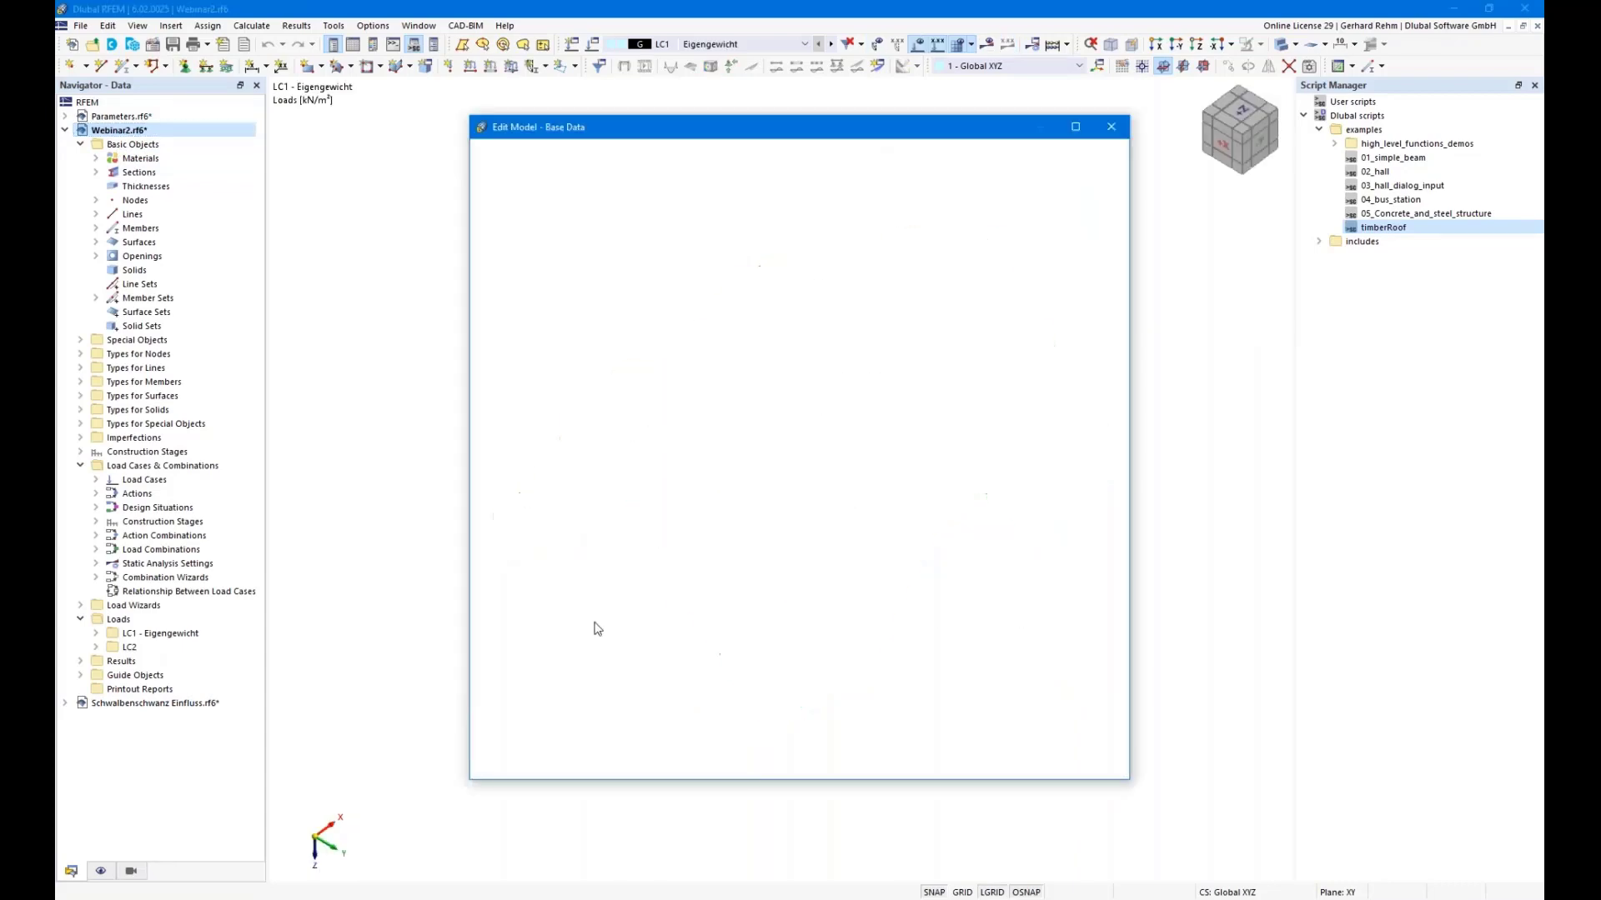
pyautogui.click(1044, 769)
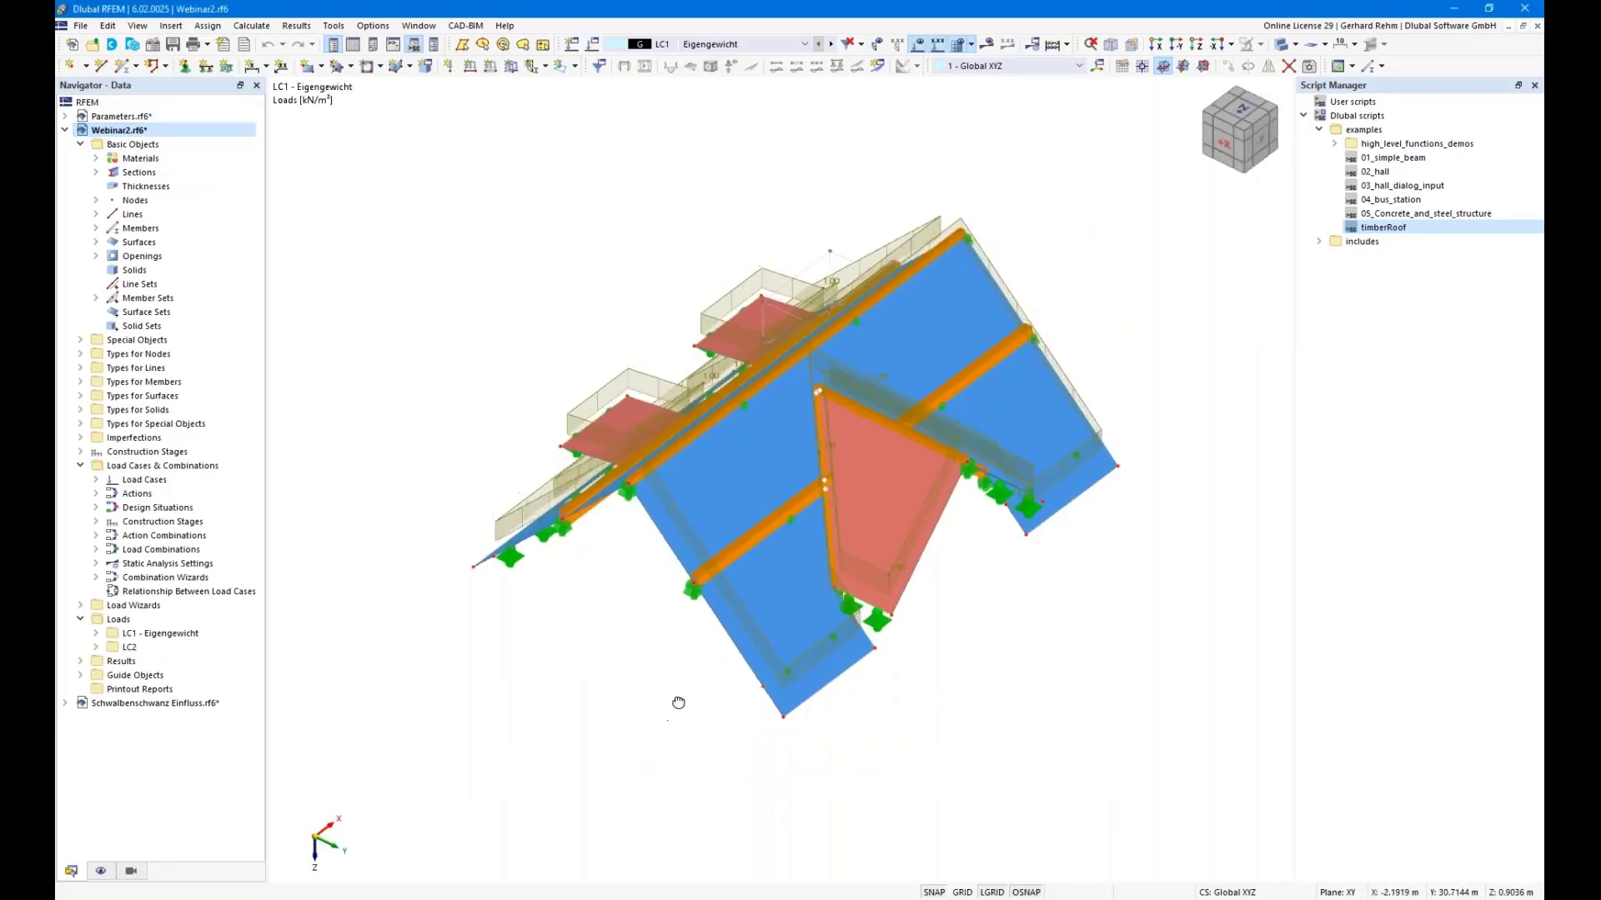
# Hide the LC1 Eigengewicht loads on the Webinar2 roof model.
pyautogui.moveTo(760, 619); pyautogui.dragTo(703, 673, button='right')
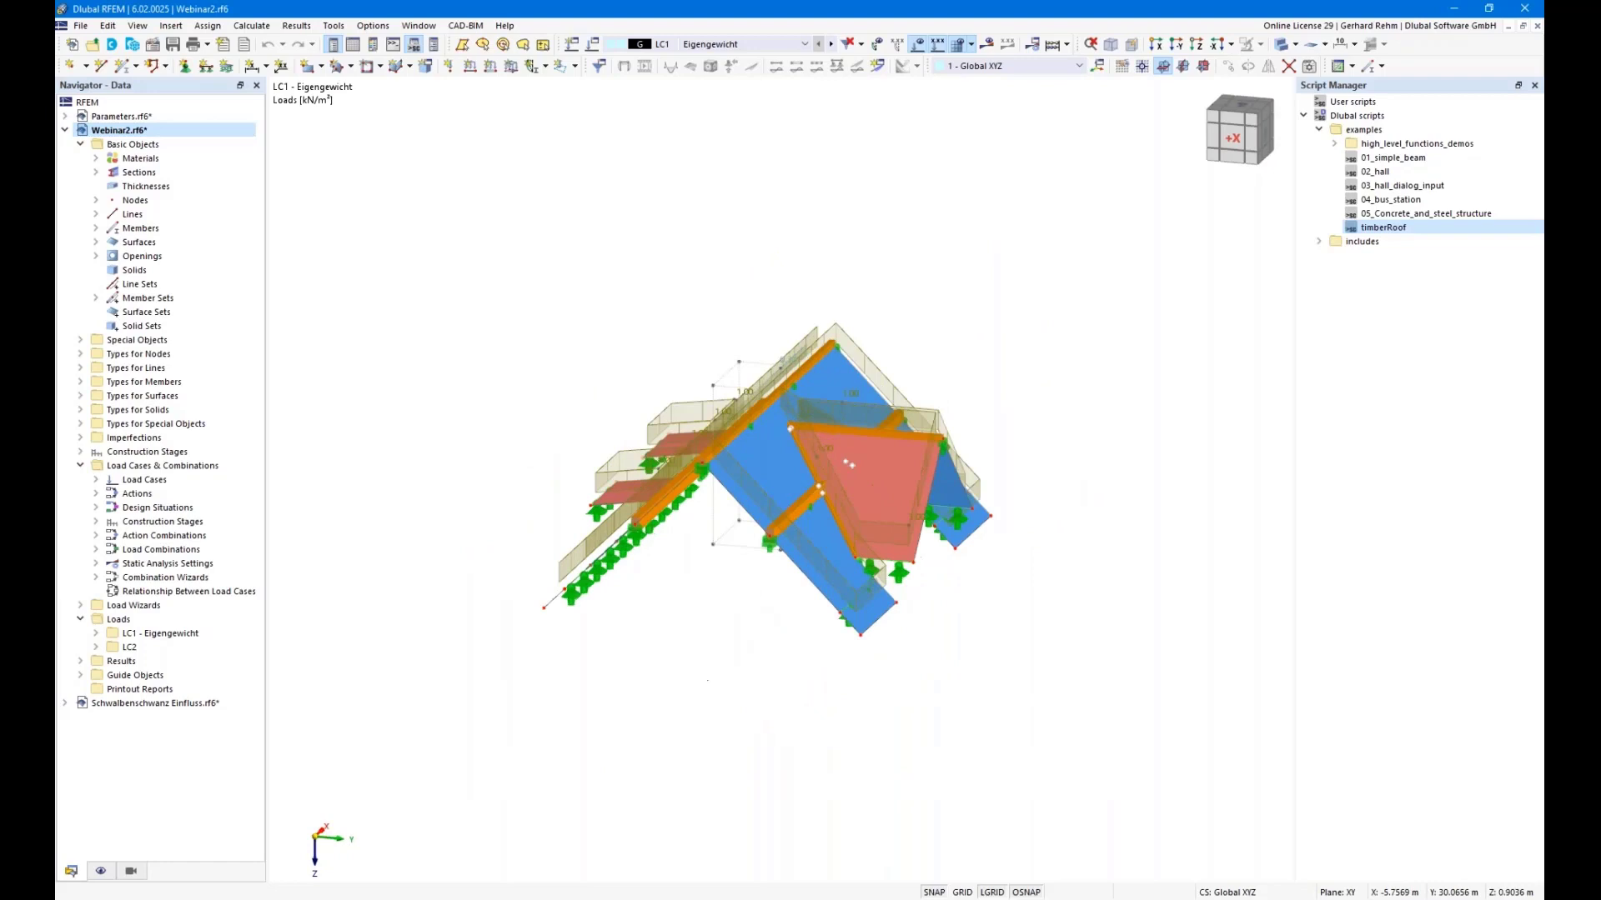
pyautogui.click(917, 45)
pyautogui.moveTo(1274, 395); pyautogui.dragTo(1177, 527, button='right')
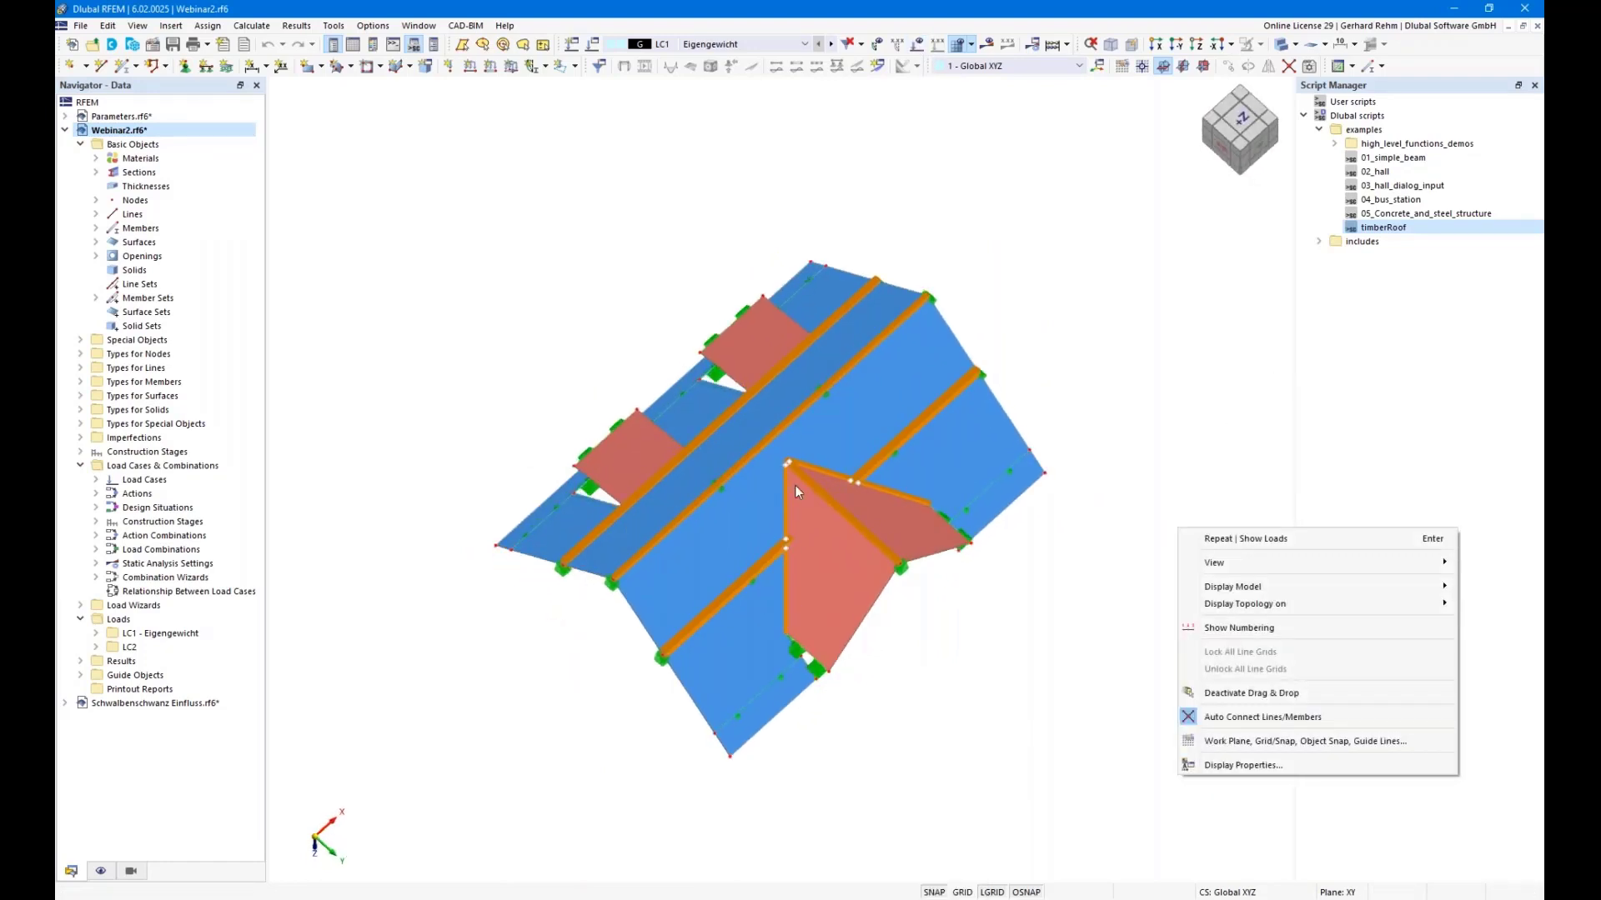
pyautogui.click(946, 658)
pyautogui.rightClick(946, 657)
pyautogui.click(859, 704)
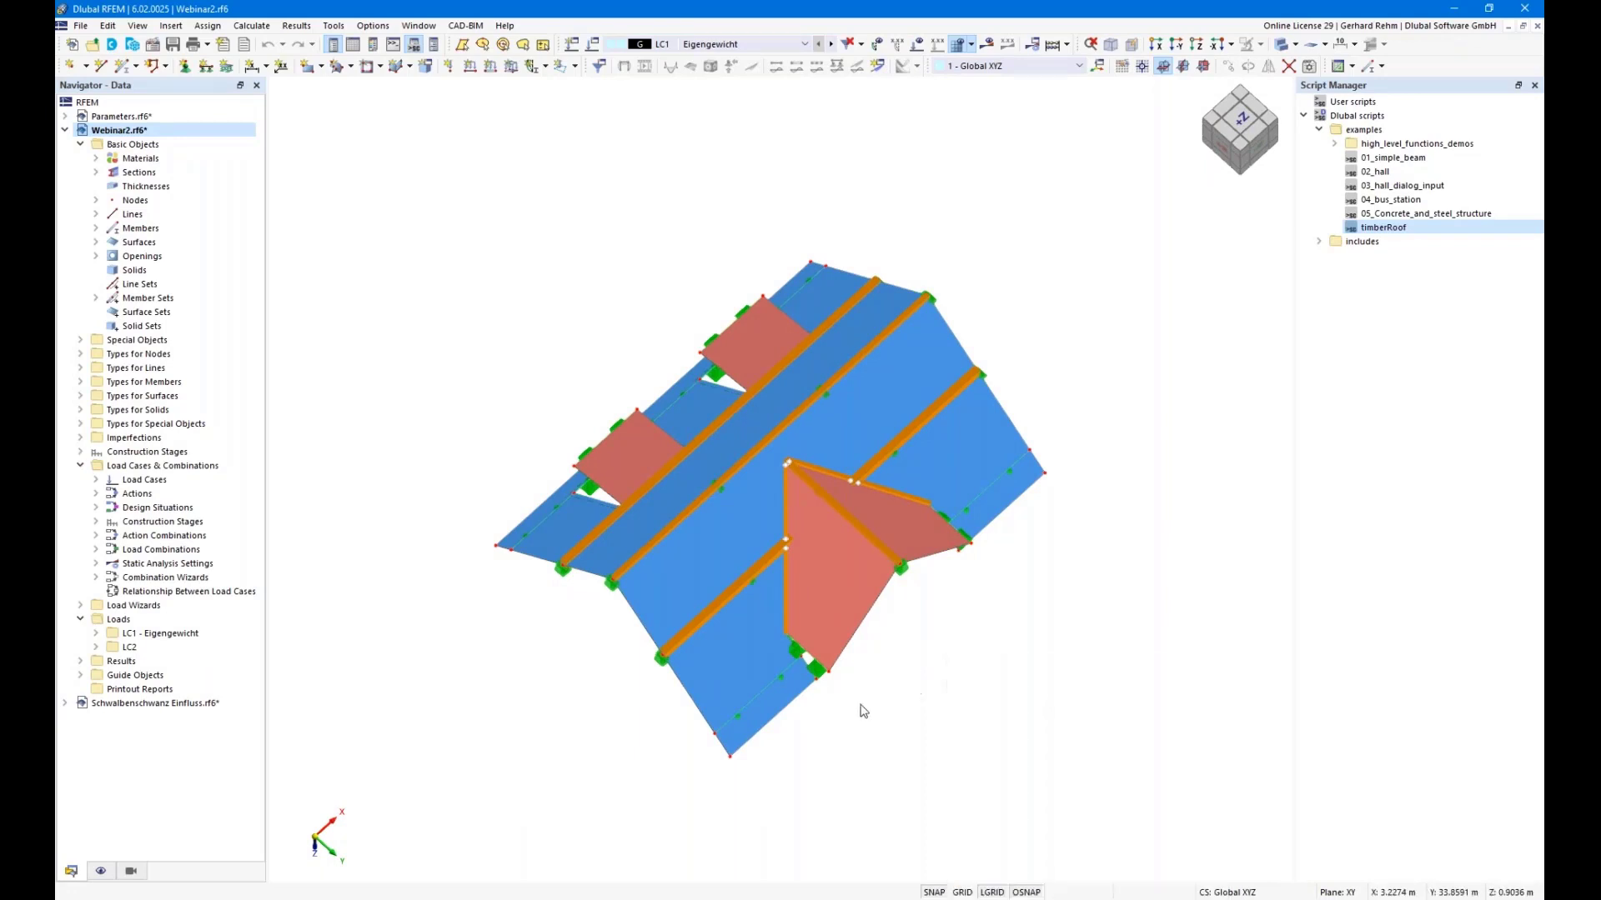
# Examine the Webinar2 roof and its gabled dormer obliquely, from above and from the front.
pyautogui.moveTo(891, 741); pyautogui.dragTo(856, 687, button='right')
pyautogui.click(722, 730)
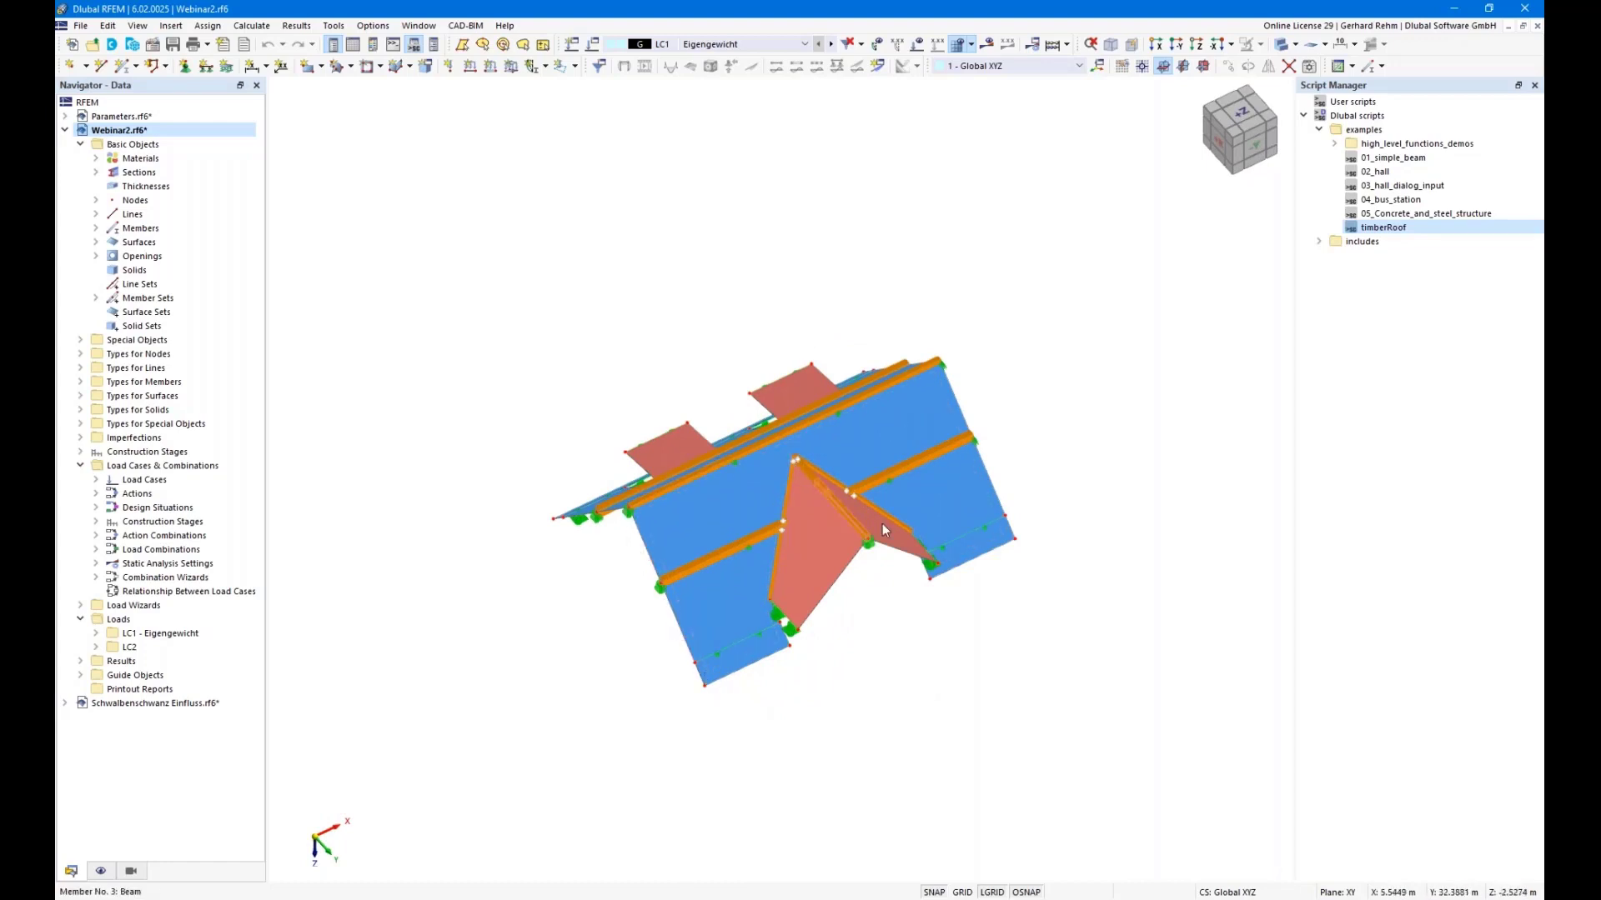
pyautogui.keyDown('ctrl'); pyautogui.moveTo(975, 615); pyautogui.dragTo(883, 764, button='middle'); pyautogui.keyUp('ctrl')
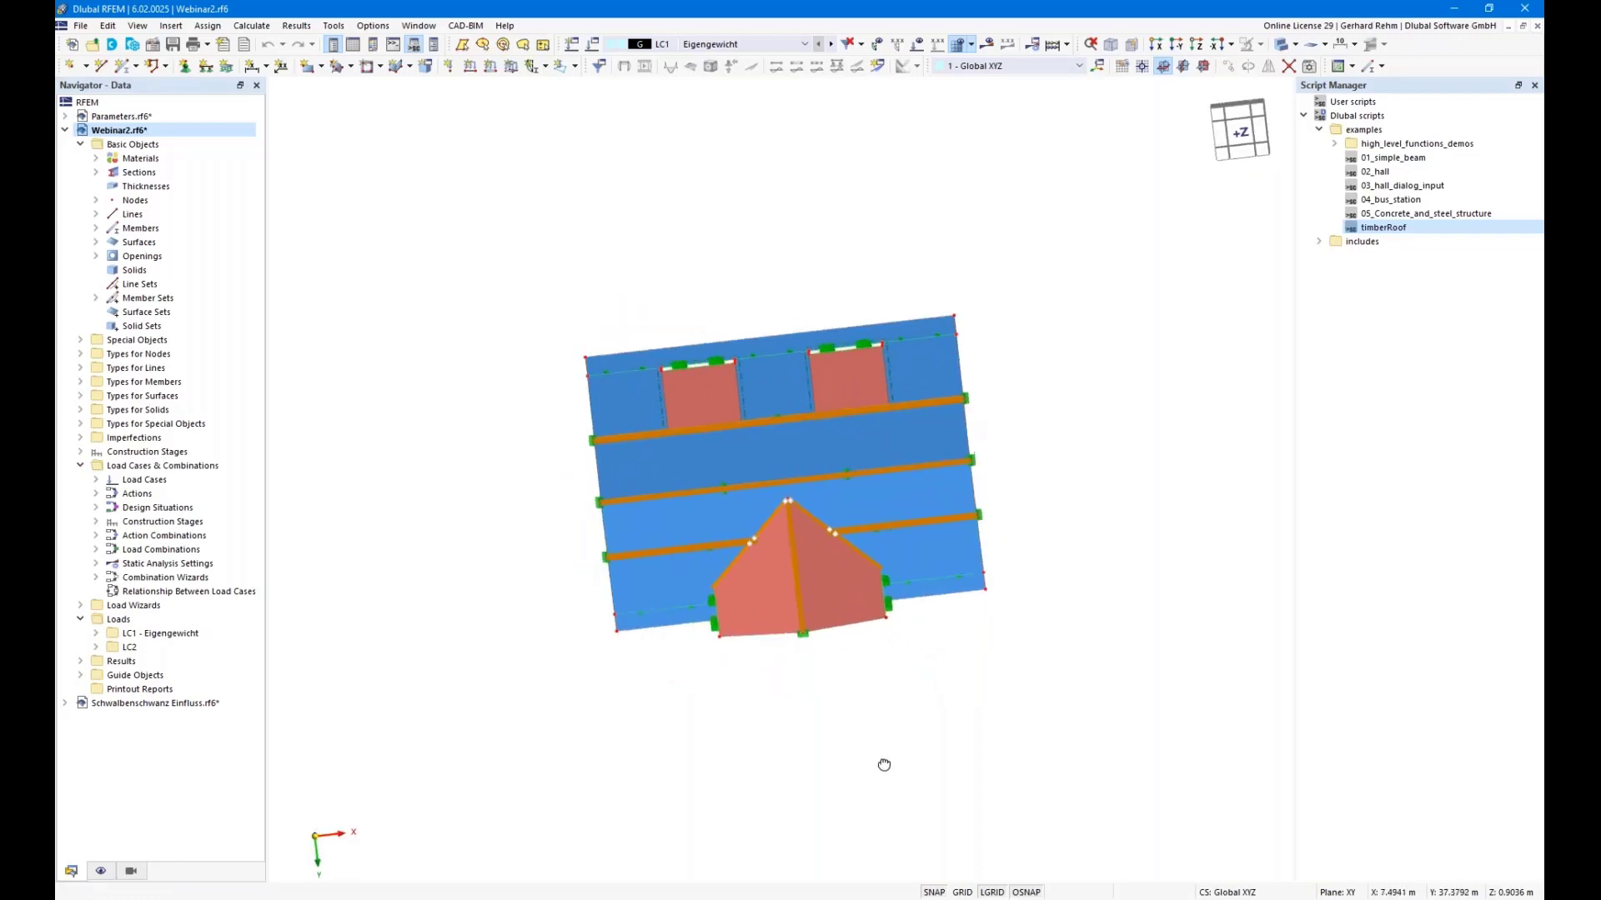
pyautogui.rightClick(884, 765)
pyautogui.press('Escape')
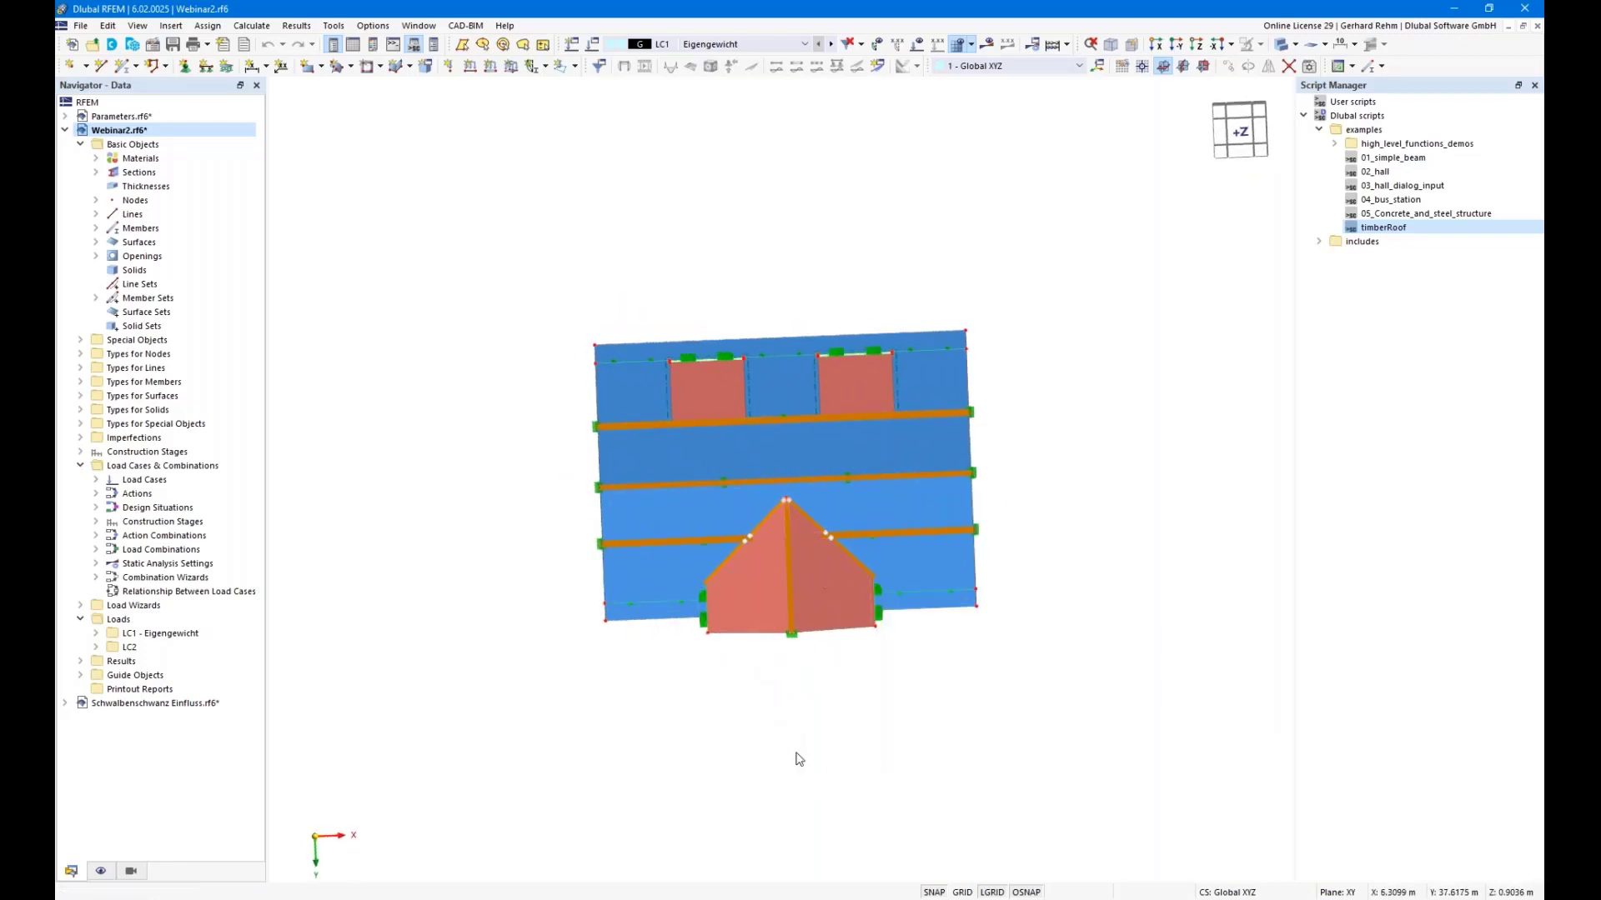
pyautogui.keyDown('ctrl'); pyautogui.moveTo(791, 621); pyautogui.dragTo(791, 411, button='middle'); pyautogui.keyUp('ctrl')
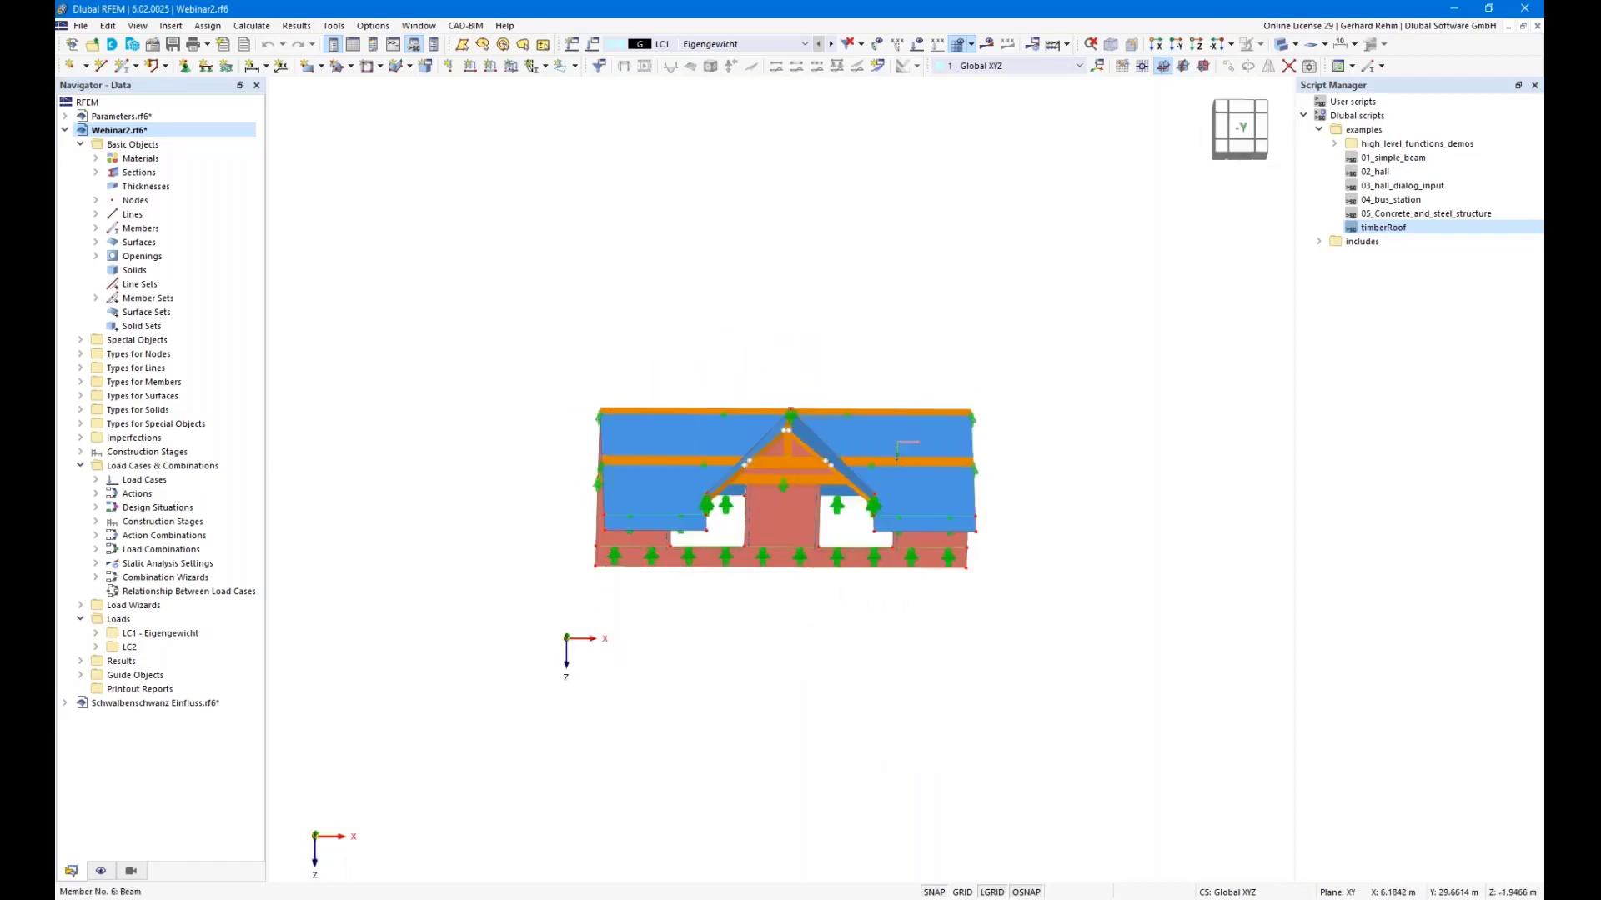
# Display the LC1 Eigengewicht loads on the Webinar2 roof model again.
pyautogui.keyDown('ctrl'); pyautogui.moveTo(897, 450); pyautogui.dragTo(787, 463, button='middle'); pyautogui.keyUp('ctrl')
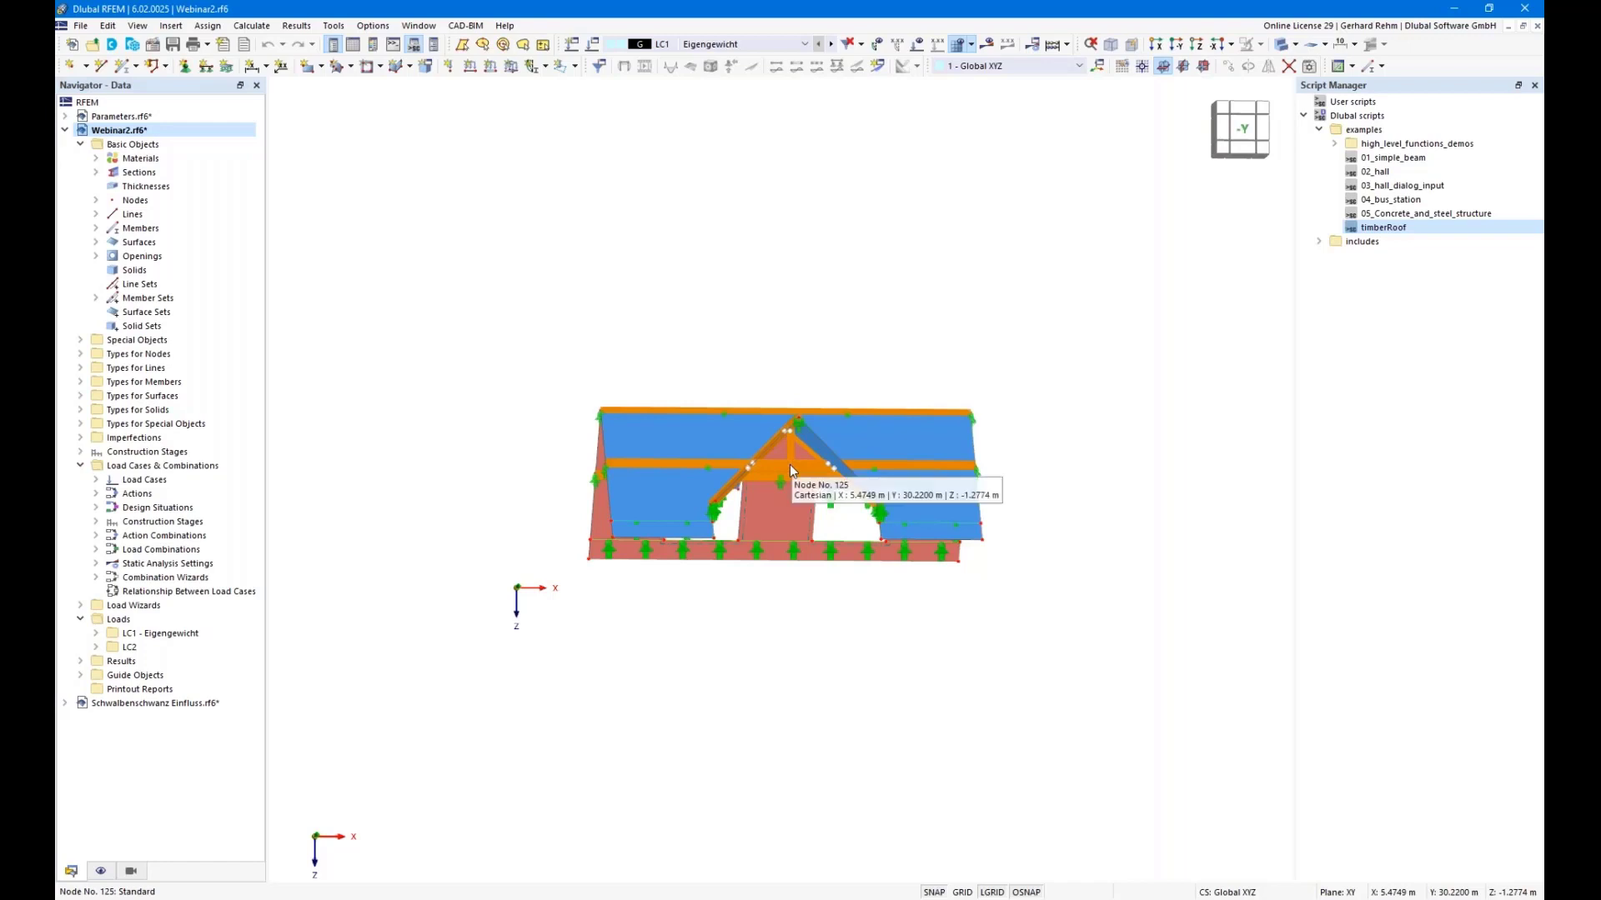
pyautogui.keyDown('ctrl'); pyautogui.moveTo(1029, 386); pyautogui.dragTo(1127, 472, button='middle'); pyautogui.keyUp('ctrl')
pyautogui.rightClick(1129, 472)
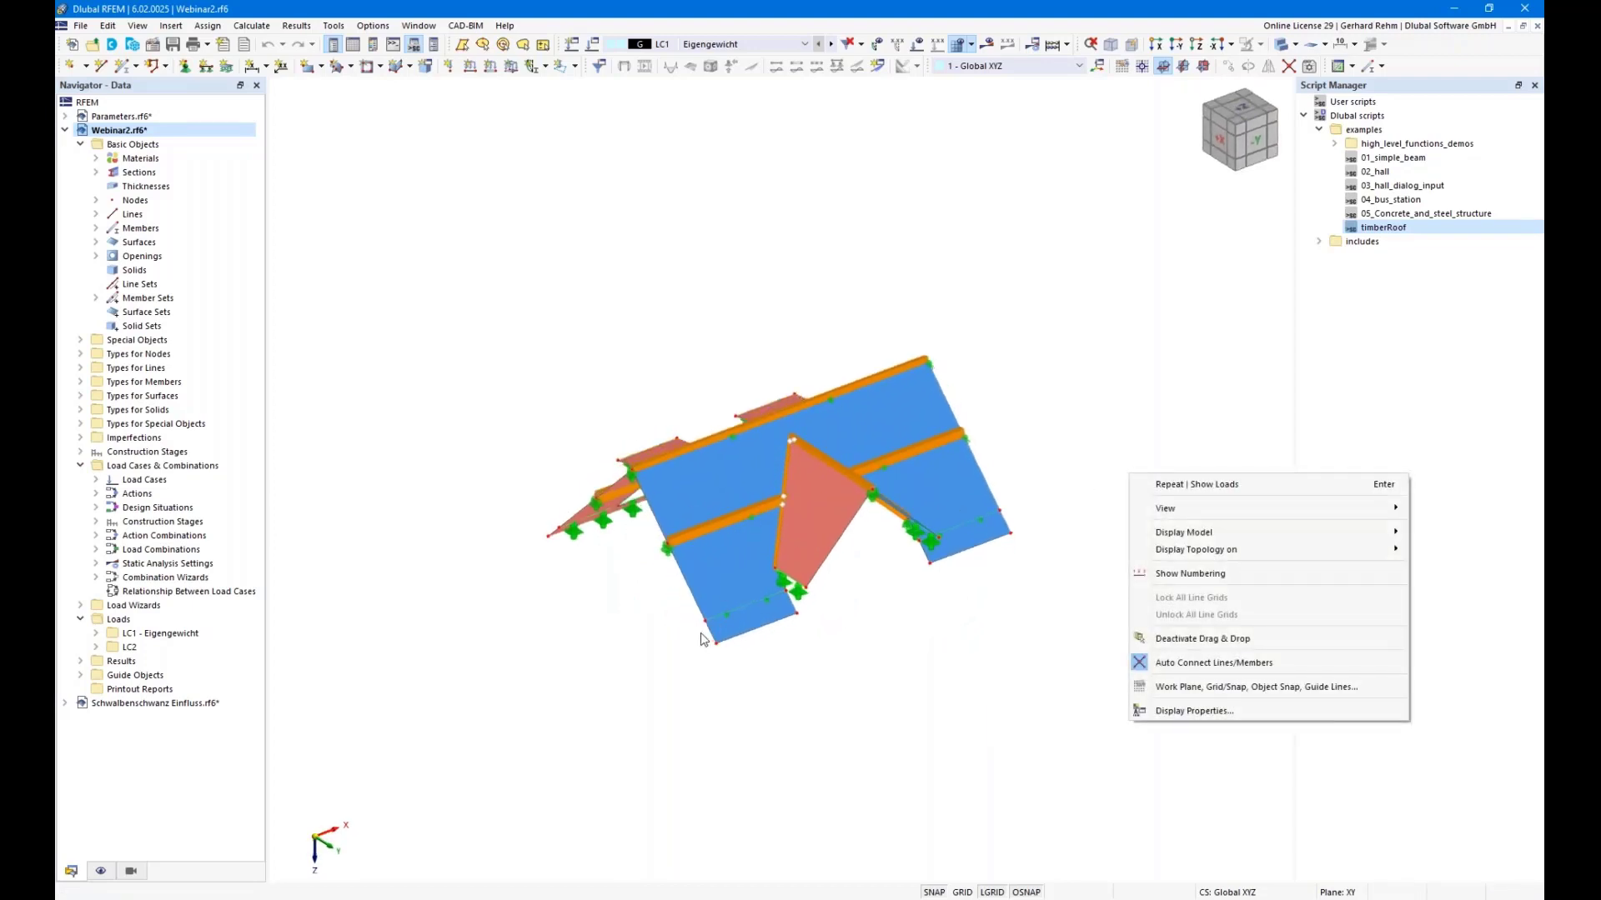
pyautogui.click(848, 755)
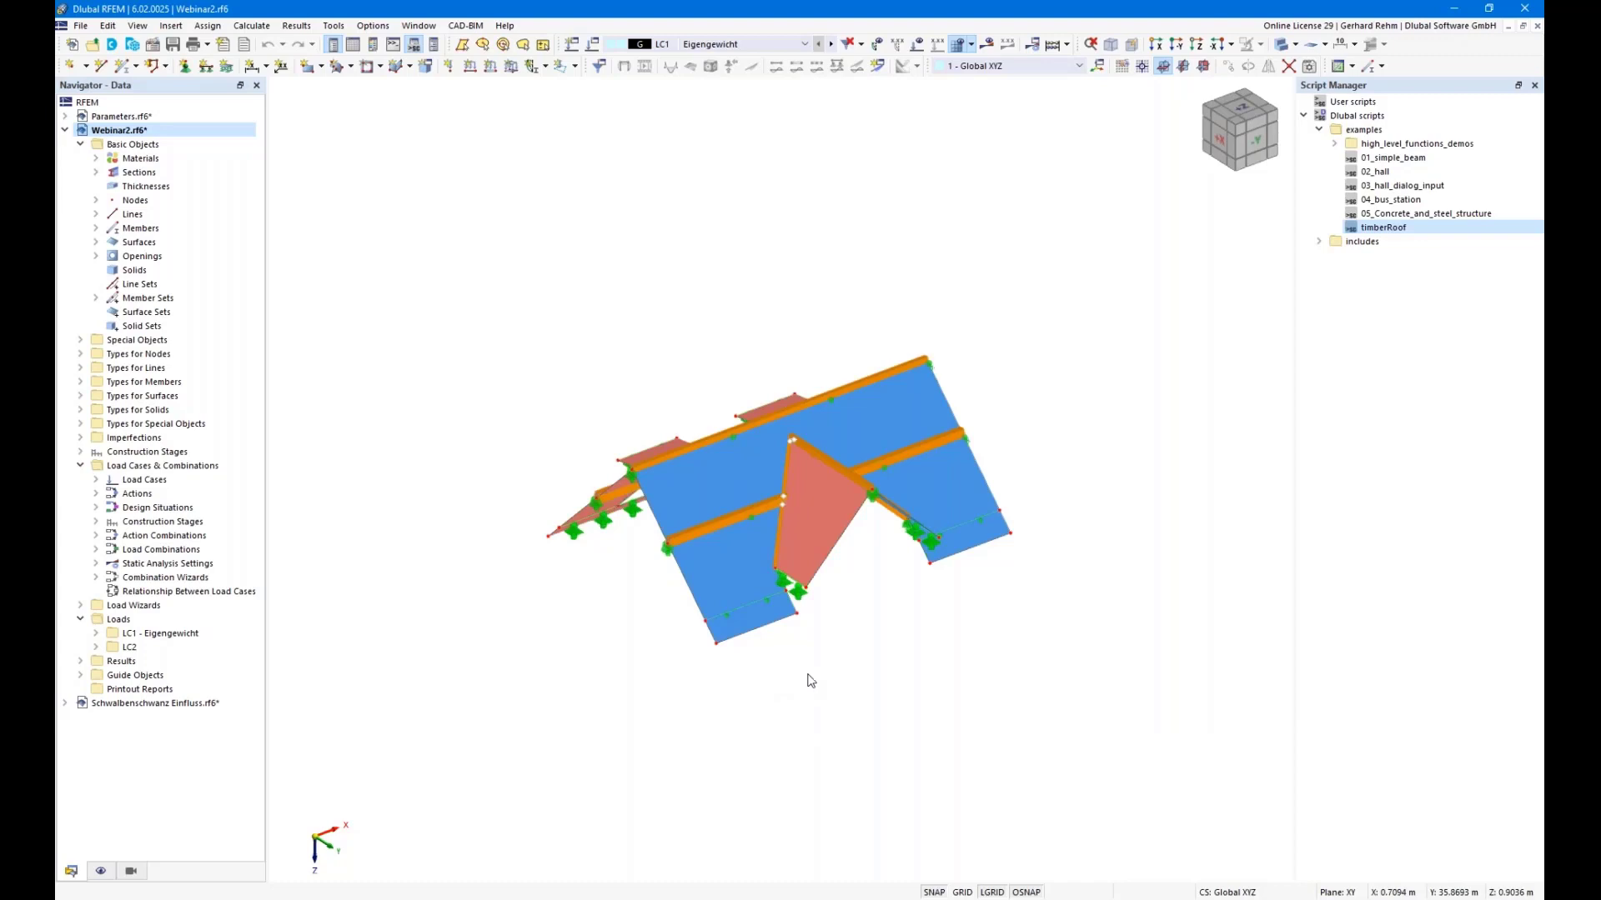
pyautogui.keyDown('ctrl'); pyautogui.moveTo(564, 633); pyautogui.dragTo(601, 659, button='middle'); pyautogui.keyUp('ctrl')
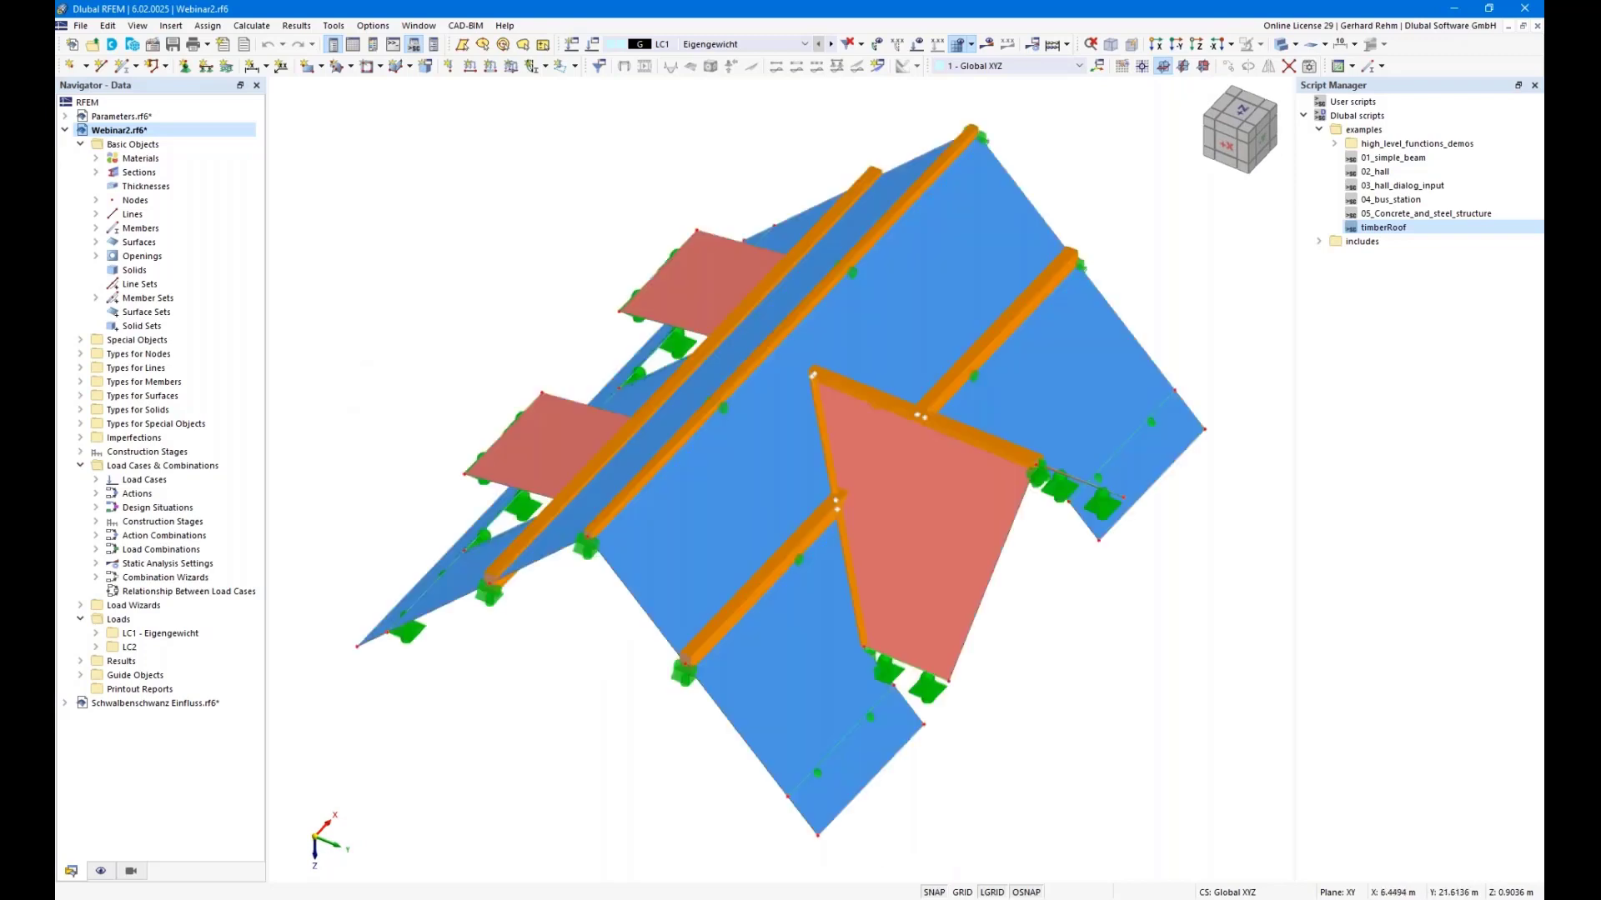
pyautogui.click(916, 45)
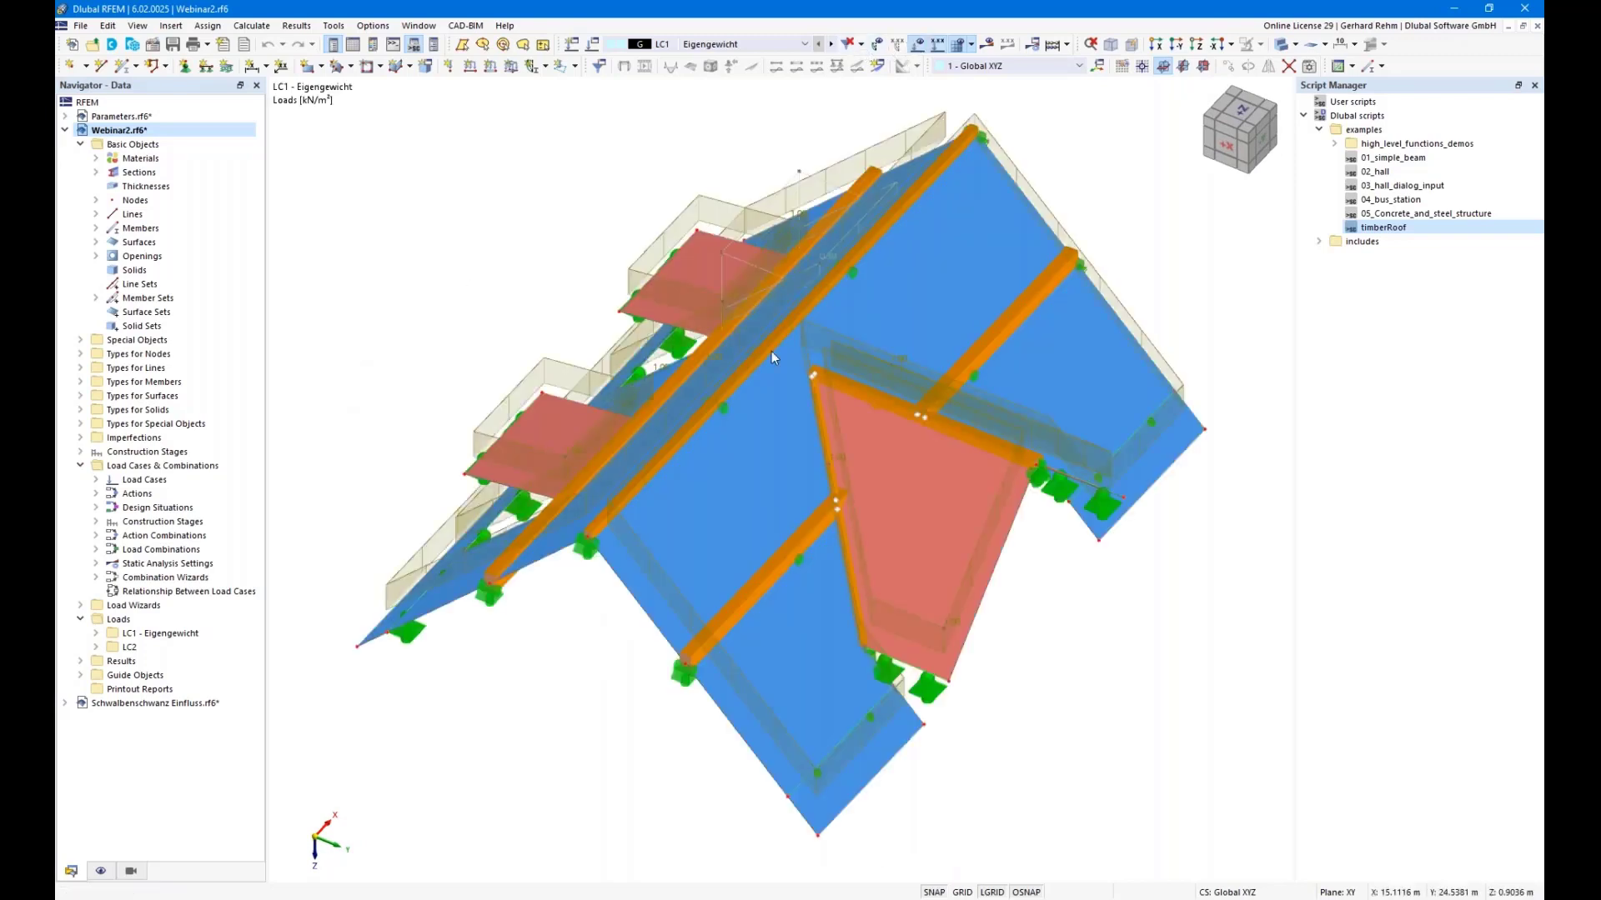
# Switch the LC1 area loads on the roof to the generated line loads in kN/m and clear the selection.
pyautogui.keyDown('ctrl'); pyautogui.moveTo(772, 351); pyautogui.dragTo(711, 650, button='middle'); pyautogui.keyUp('ctrl')
pyautogui.scroll(5, 690, 358)
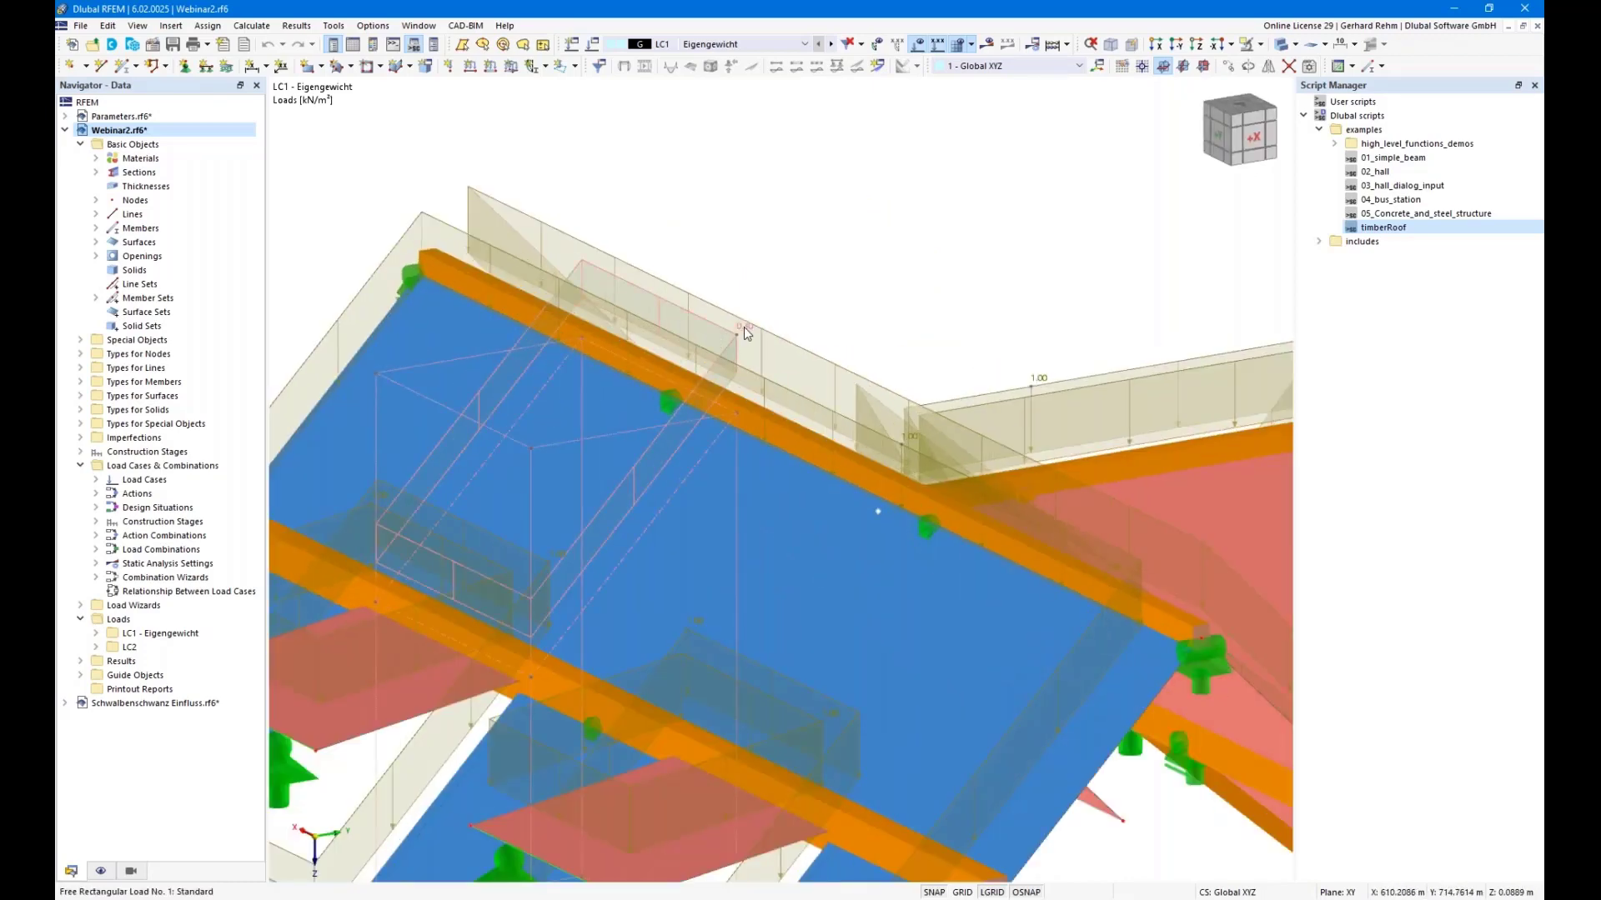
pyautogui.scroll(-5, 744, 327)
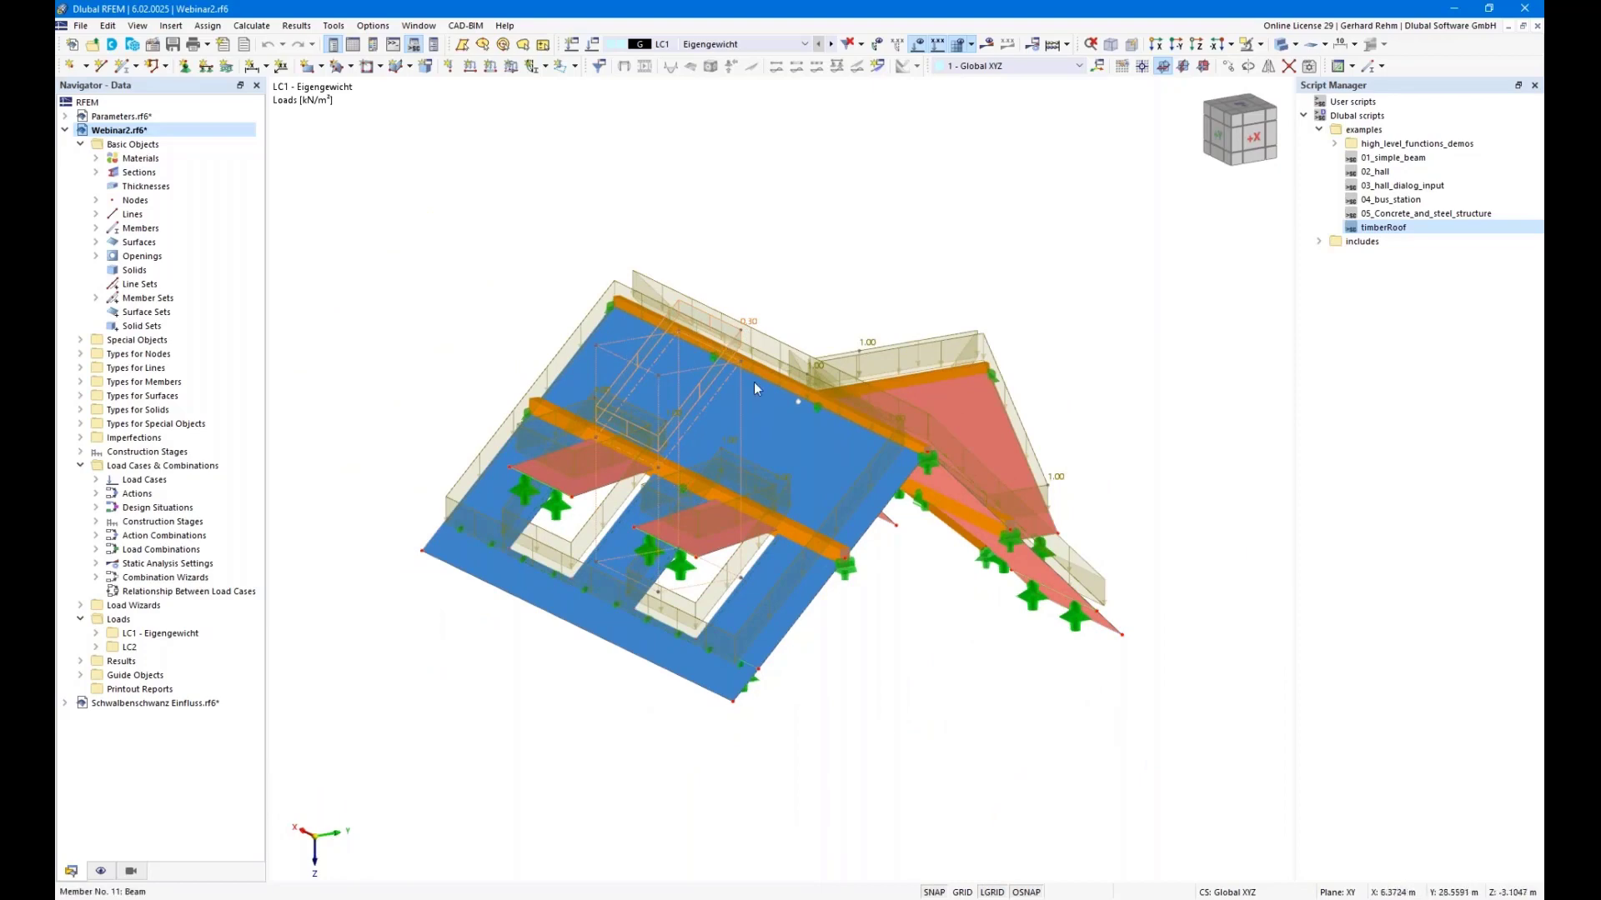
pyautogui.keyDown('ctrl'); pyautogui.moveTo(819, 626); pyautogui.dragTo(705, 543, button='middle'); pyautogui.keyUp('ctrl')
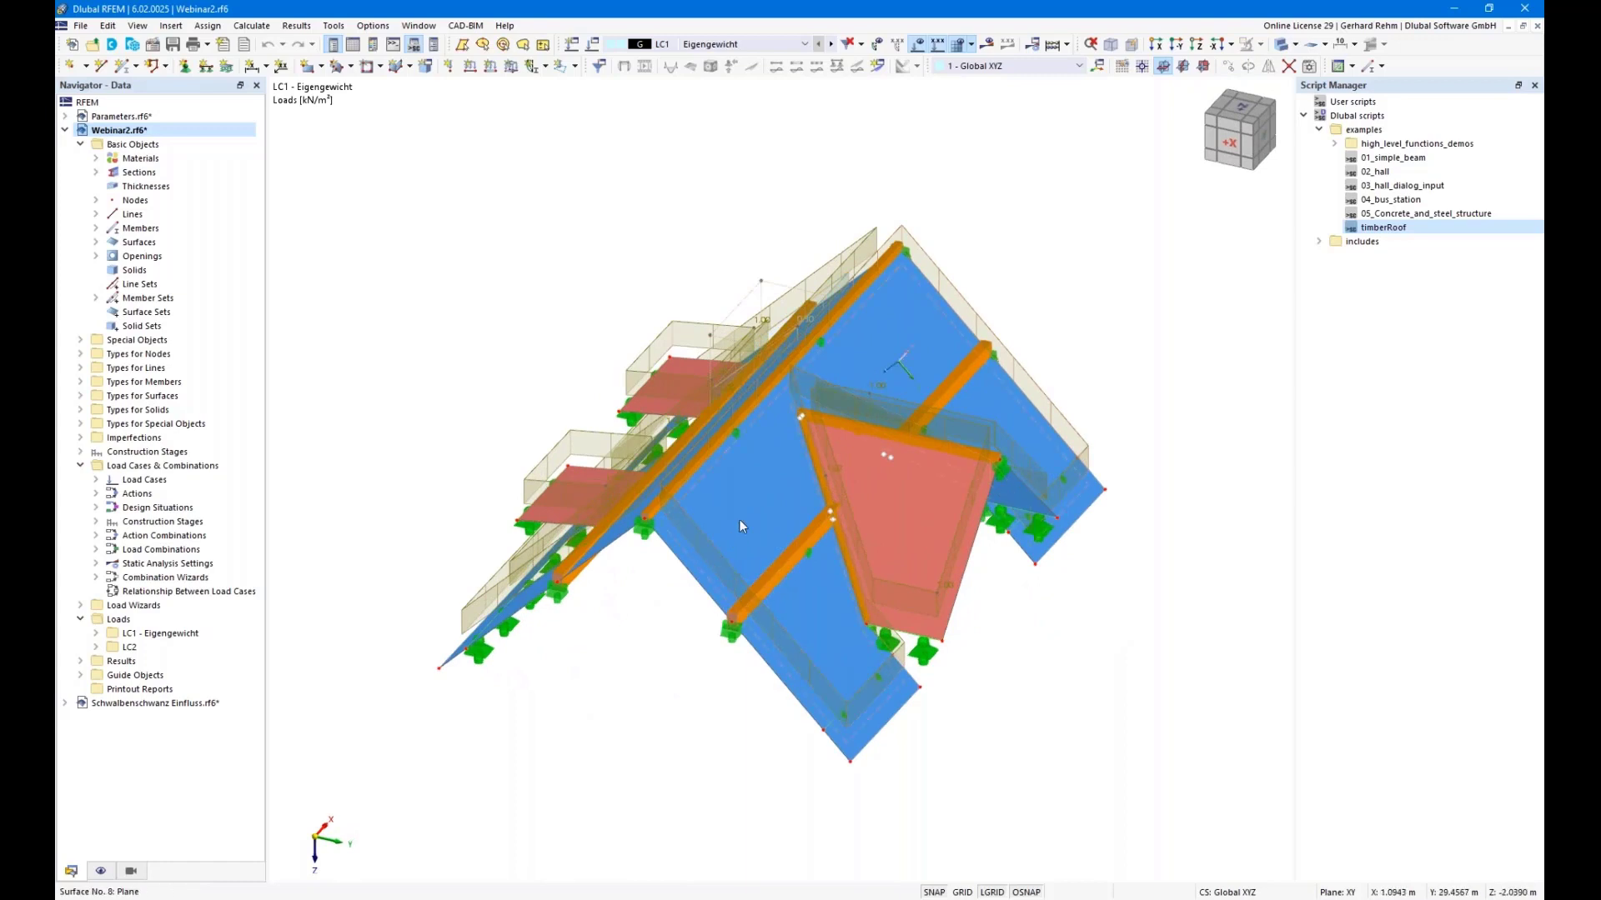
pyautogui.rightClick(739, 519)
pyautogui.click(834, 210)
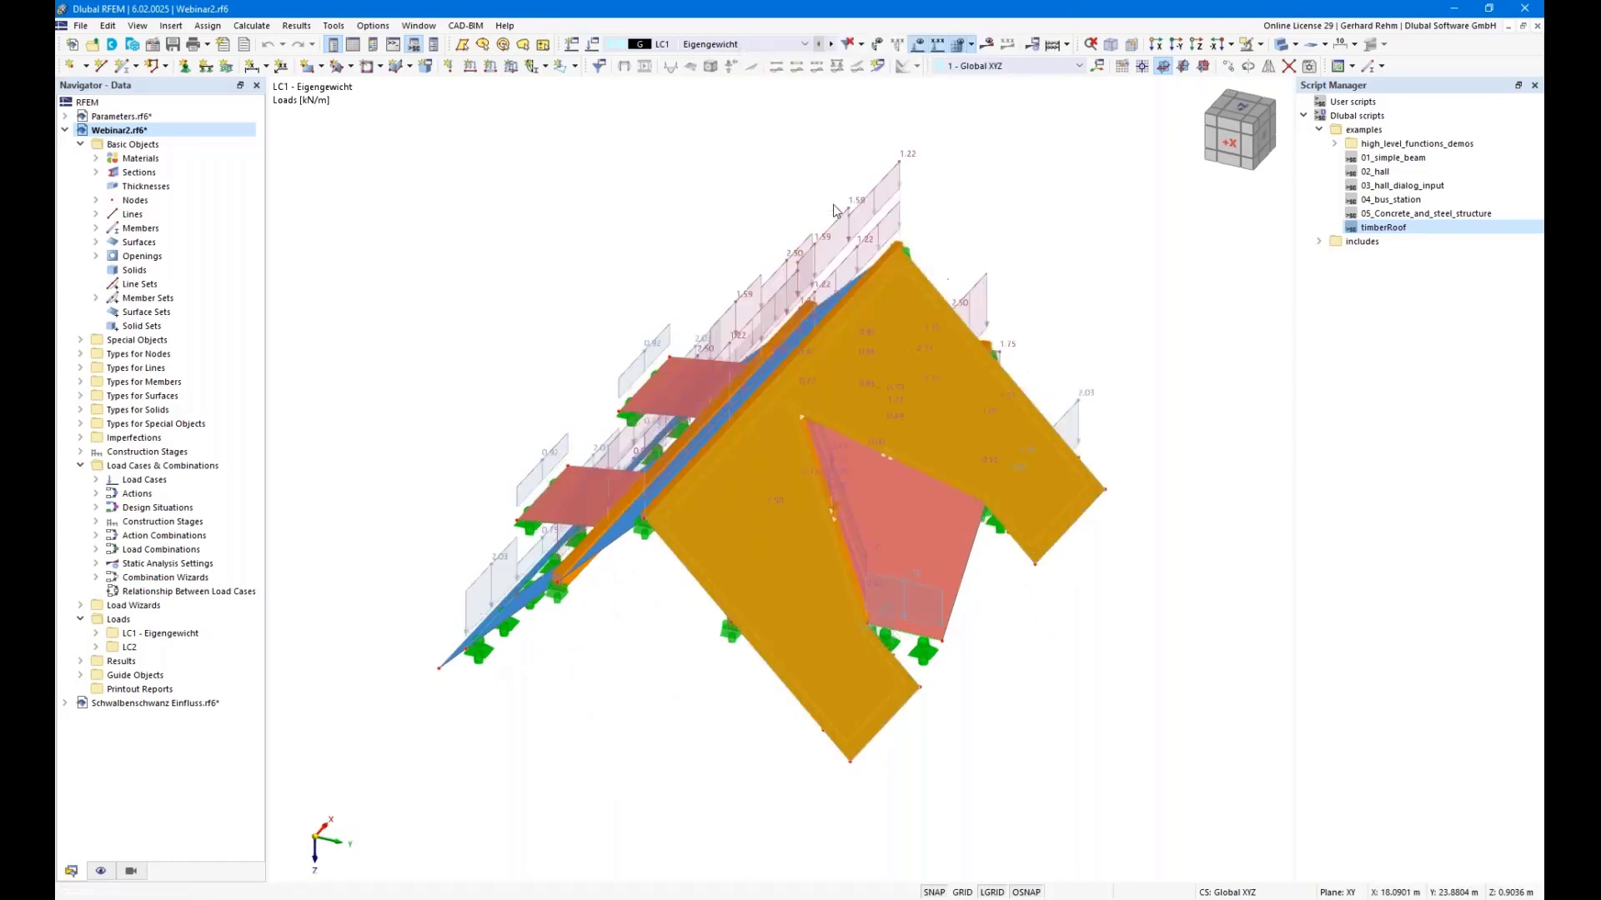
pyautogui.click(601, 677)
# Activate the generated visibilities for members so that the roof surfaces are hidden.
pyautogui.click(108, 873)
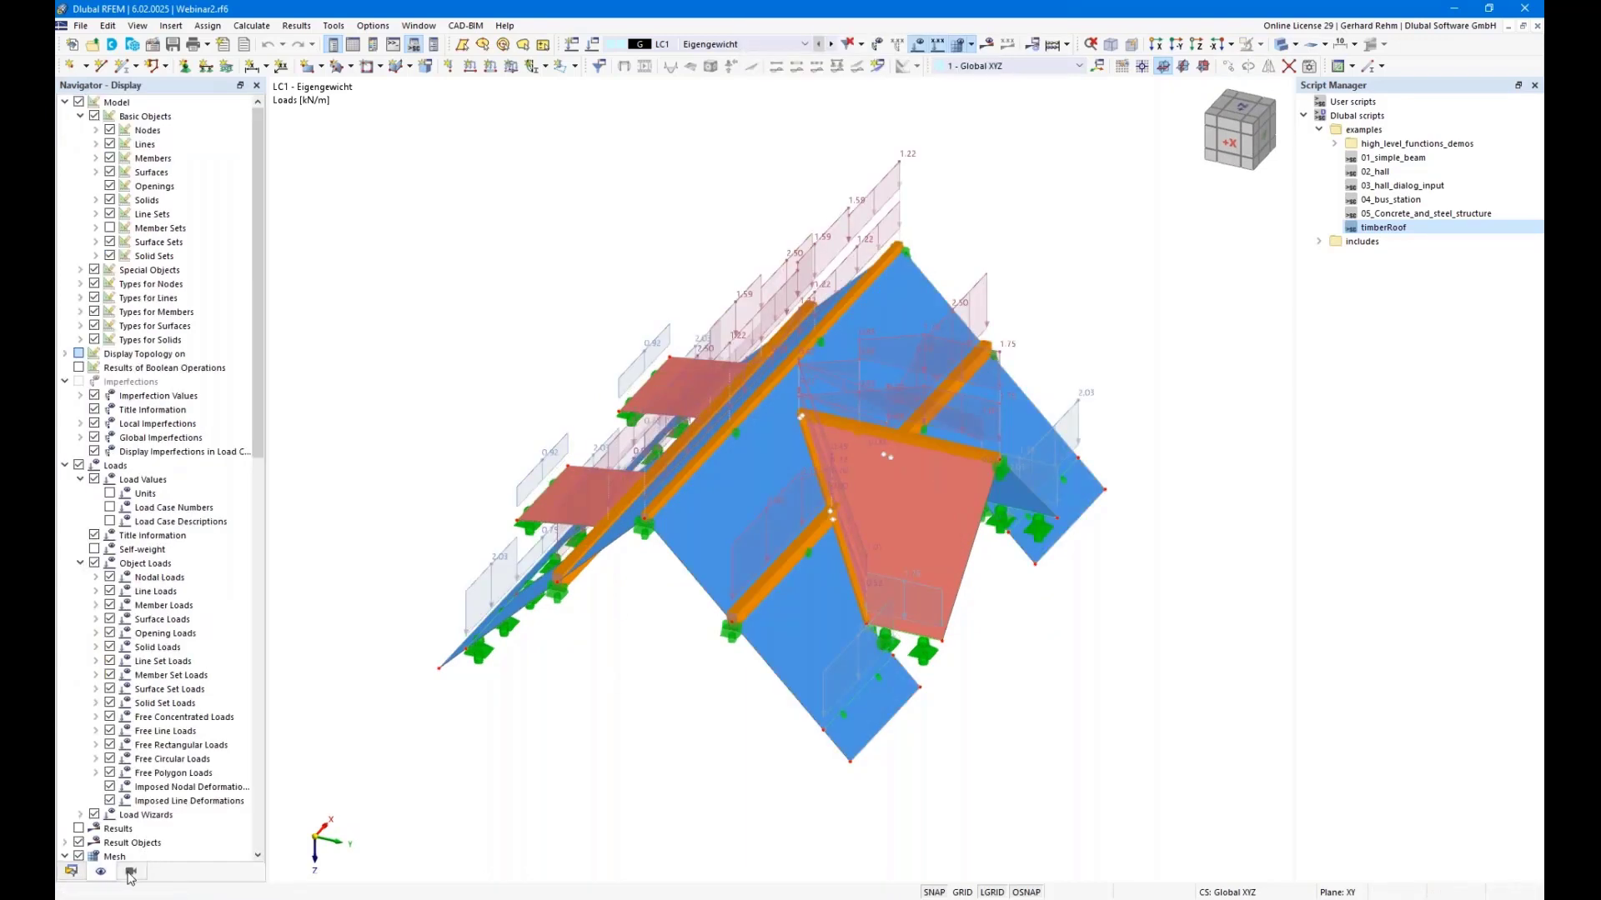
pyautogui.click(131, 873)
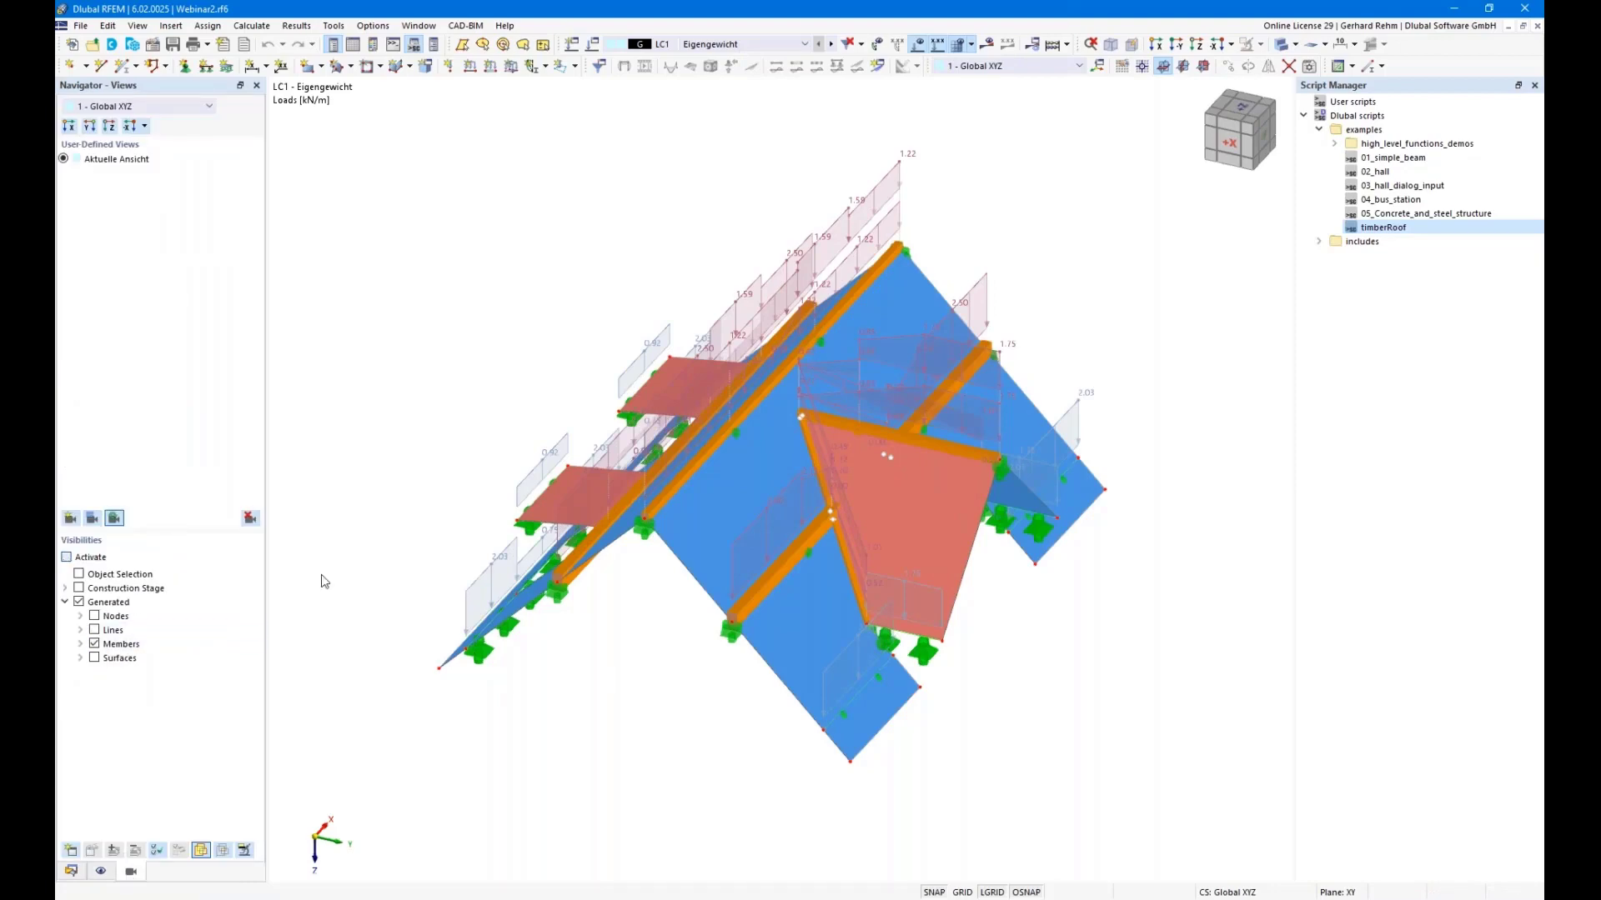
pyautogui.keyDown('ctrl'); pyautogui.moveTo(1172, 458); pyautogui.dragTo(1164, 372, button='middle'); pyautogui.keyUp('ctrl')
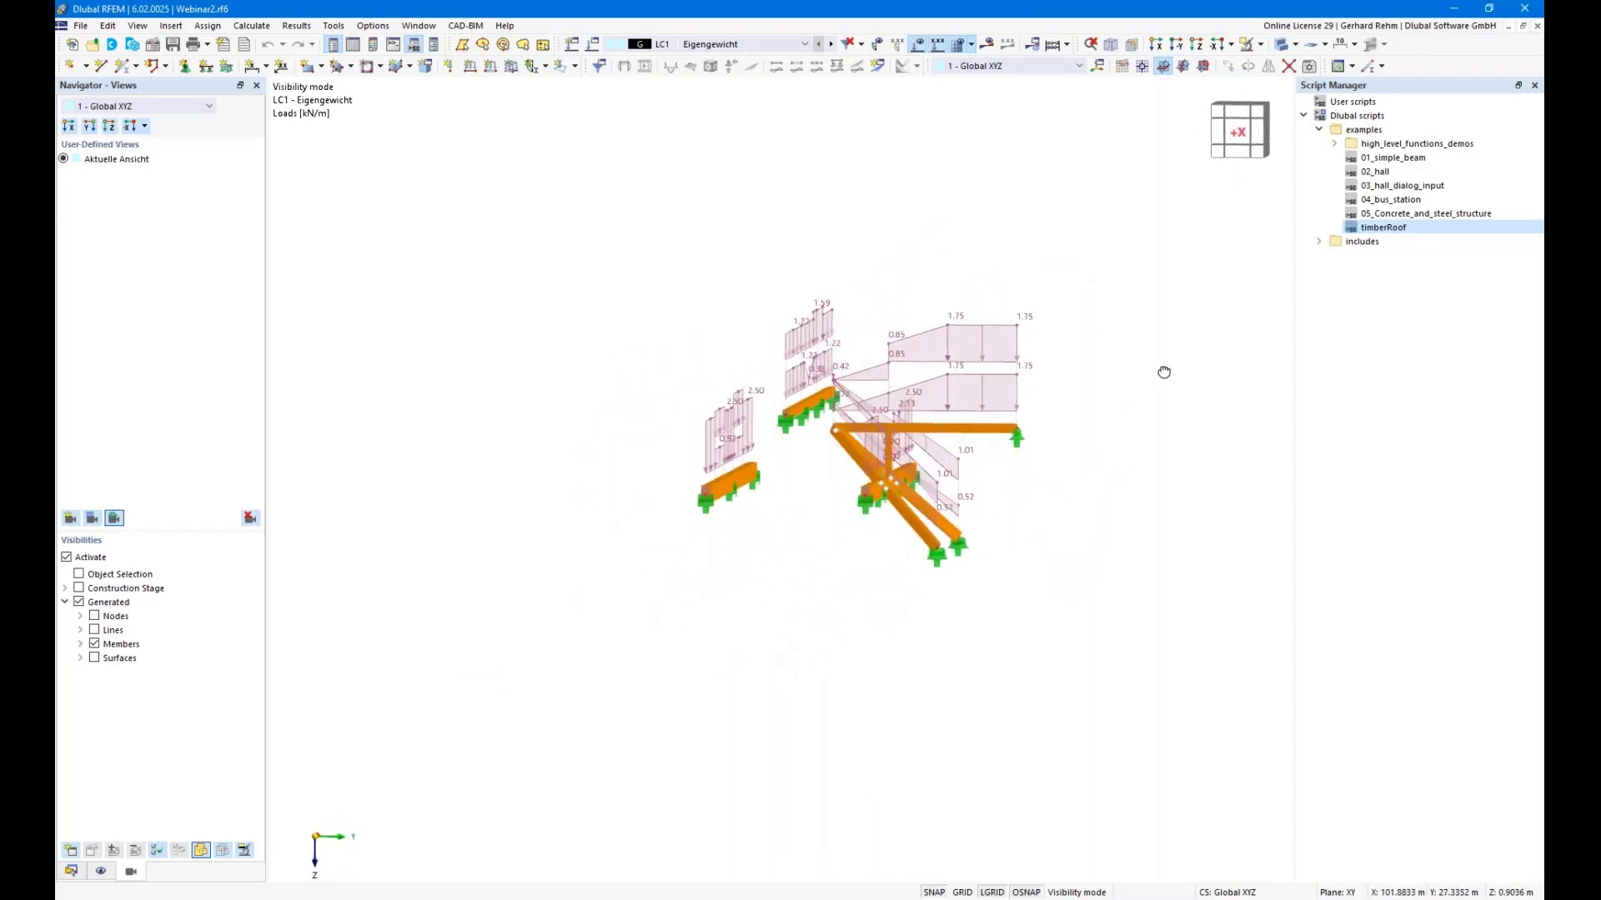
# Examine the isolated purlins and dormer rafters with their line loads, close up and from oblique directions.
pyautogui.scroll(3, 827, 419)
pyautogui.scroll(2, 827, 420)
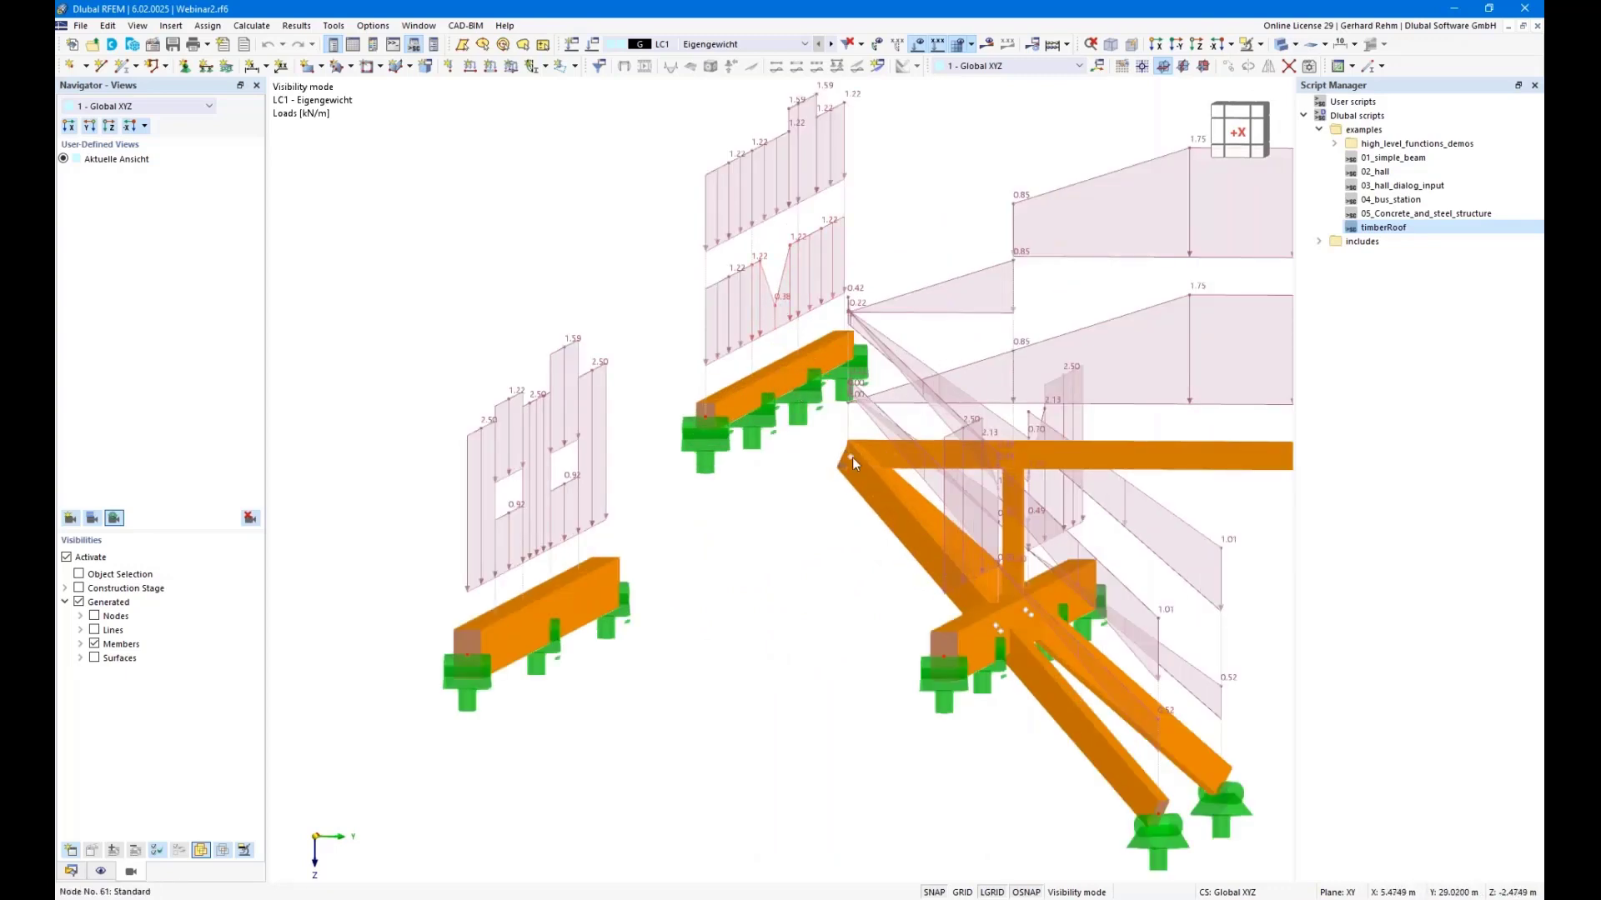
pyautogui.scroll(-3, 786, 542)
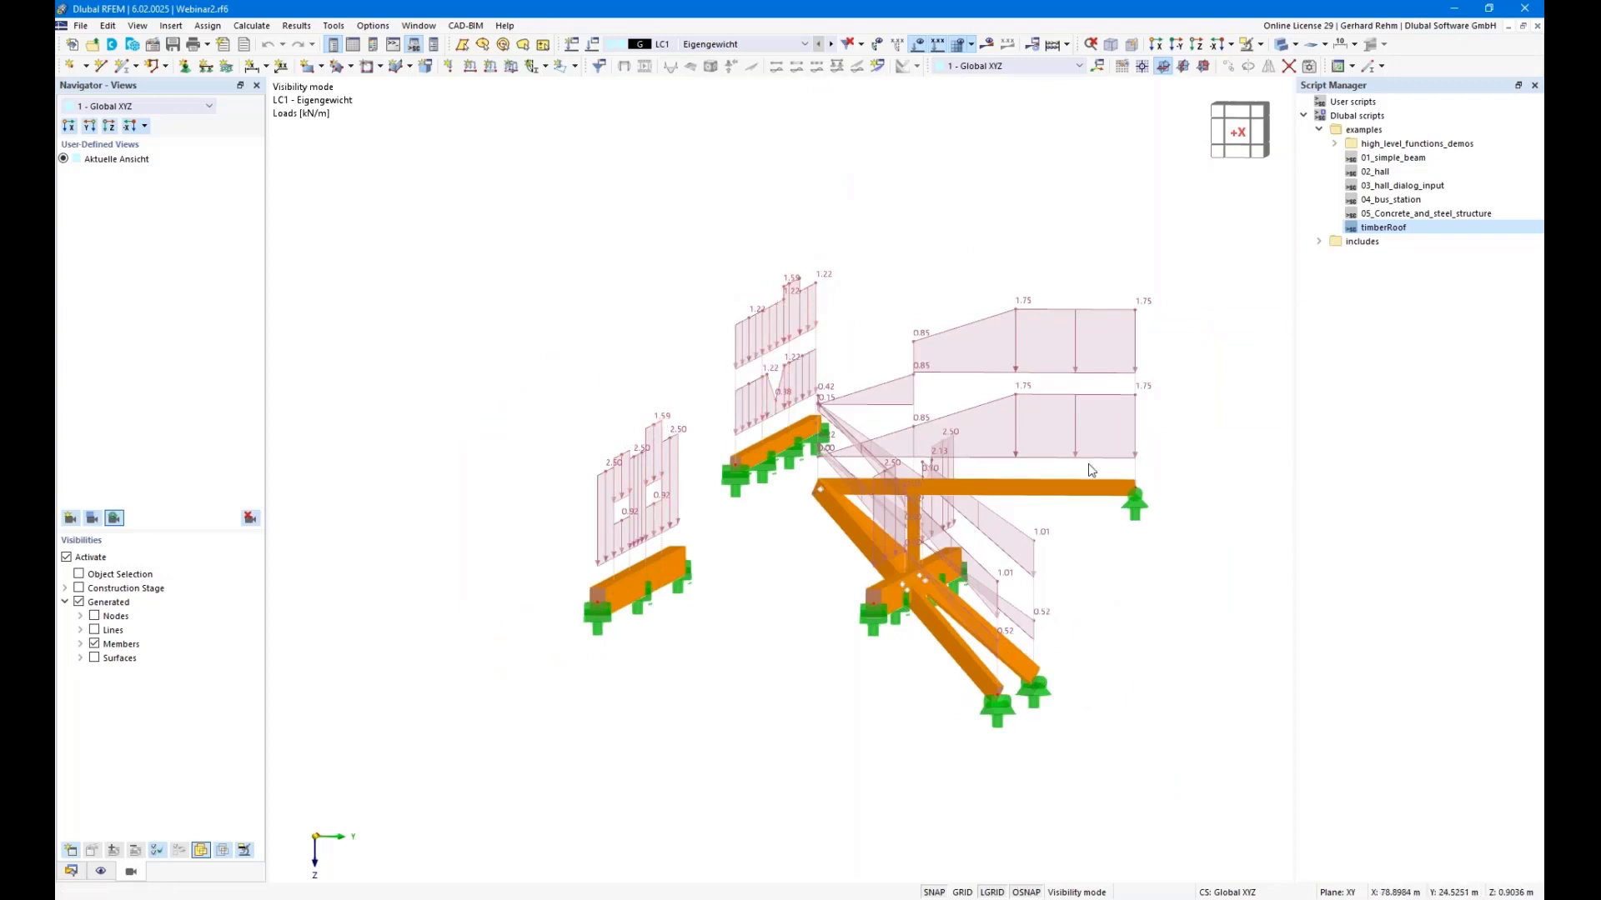
pyautogui.scroll(-2, 1105, 469)
pyautogui.keyDown('ctrl'); pyautogui.moveTo(1109, 468); pyautogui.dragTo(957, 661, button='middle'); pyautogui.keyUp('ctrl')
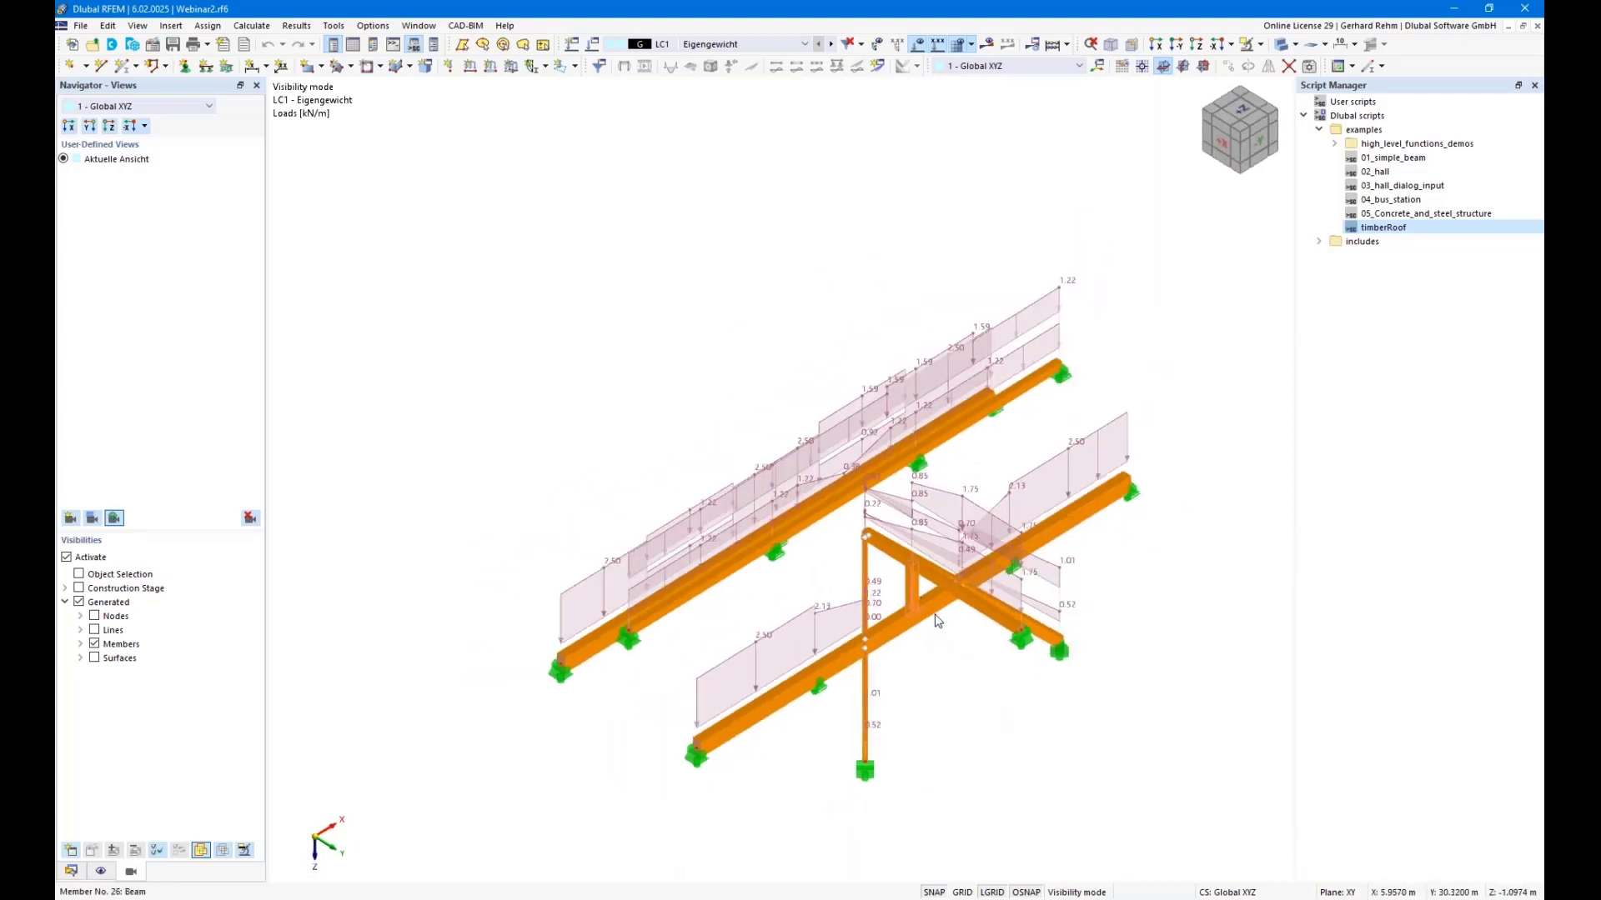
pyautogui.keyDown('ctrl'); pyautogui.moveTo(957, 702); pyautogui.dragTo(905, 648, button='middle'); pyautogui.keyUp('ctrl')
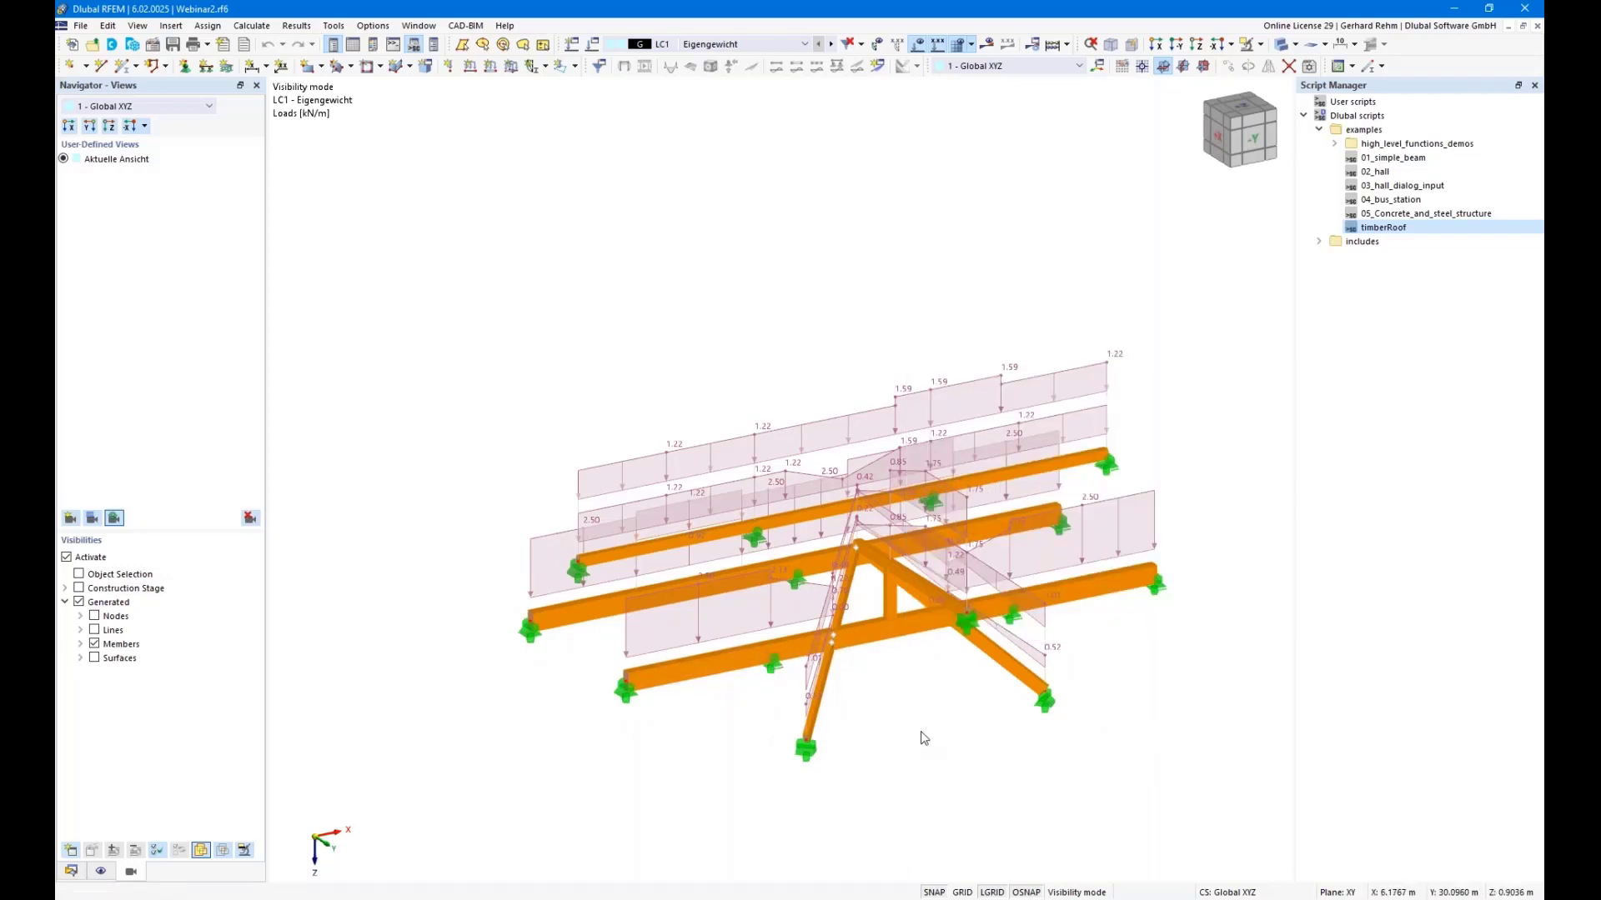
pyautogui.keyDown('ctrl'); pyautogui.moveTo(922, 736); pyautogui.dragTo(961, 707, button='middle'); pyautogui.keyUp('ctrl')
pyautogui.keyDown('ctrl'); pyautogui.moveTo(961, 707); pyautogui.dragTo(901, 751, button='right'); pyautogui.keyUp('ctrl')
pyautogui.click(909, 692)
pyautogui.scroll(-1, 911, 684)
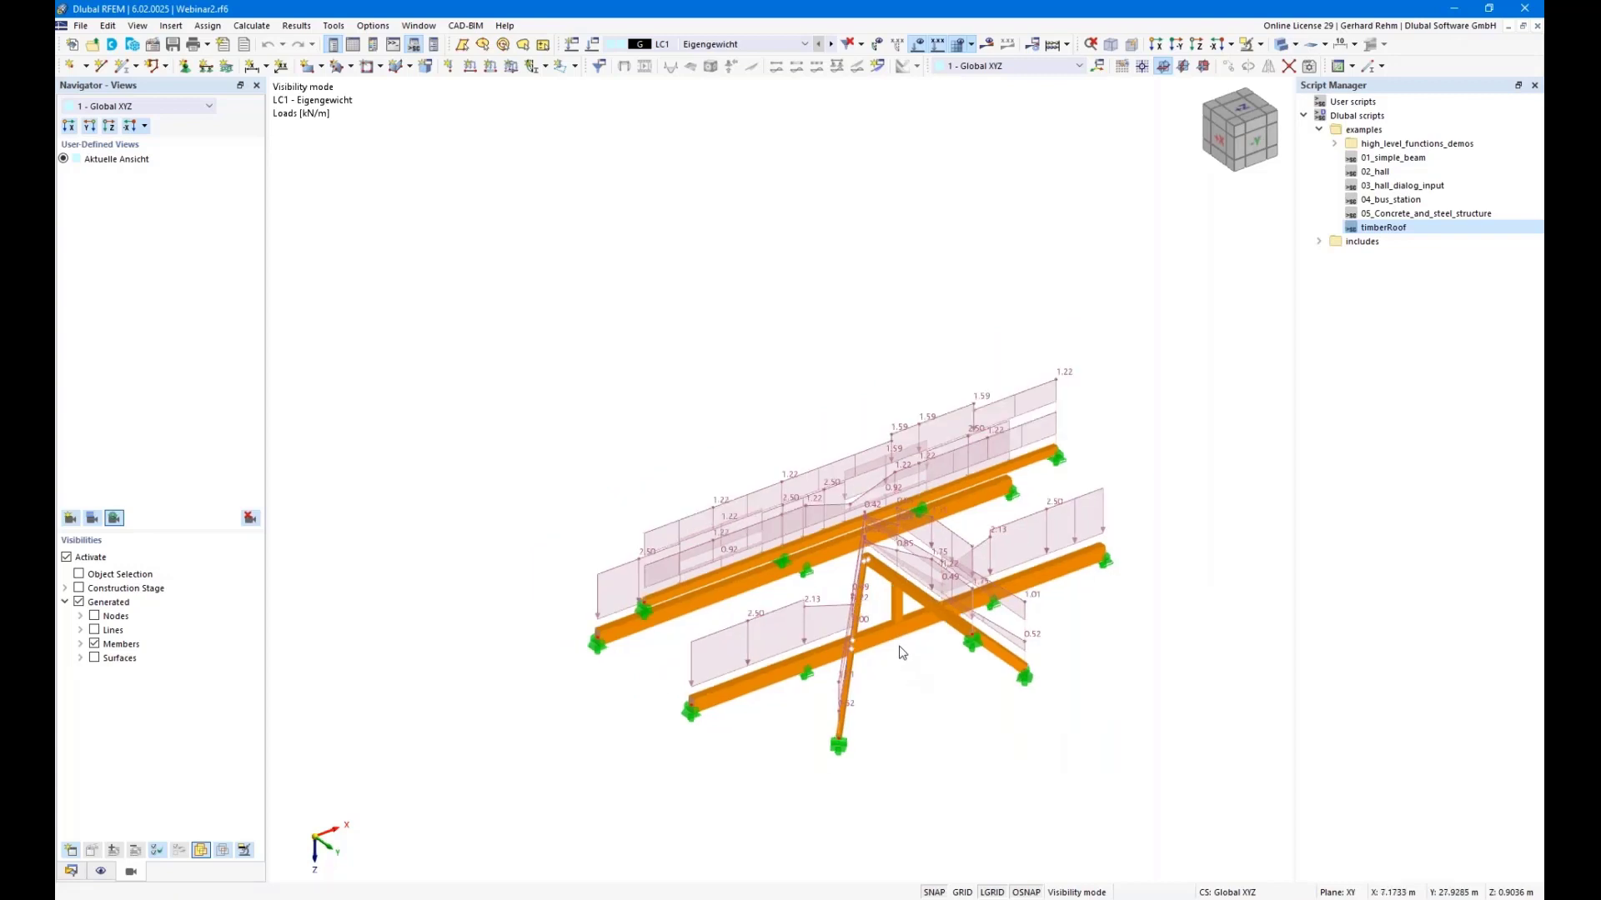
pyautogui.keyDown('ctrl'); pyautogui.moveTo(911, 684); pyautogui.dragTo(973, 672, button='middle'); pyautogui.keyUp('ctrl')
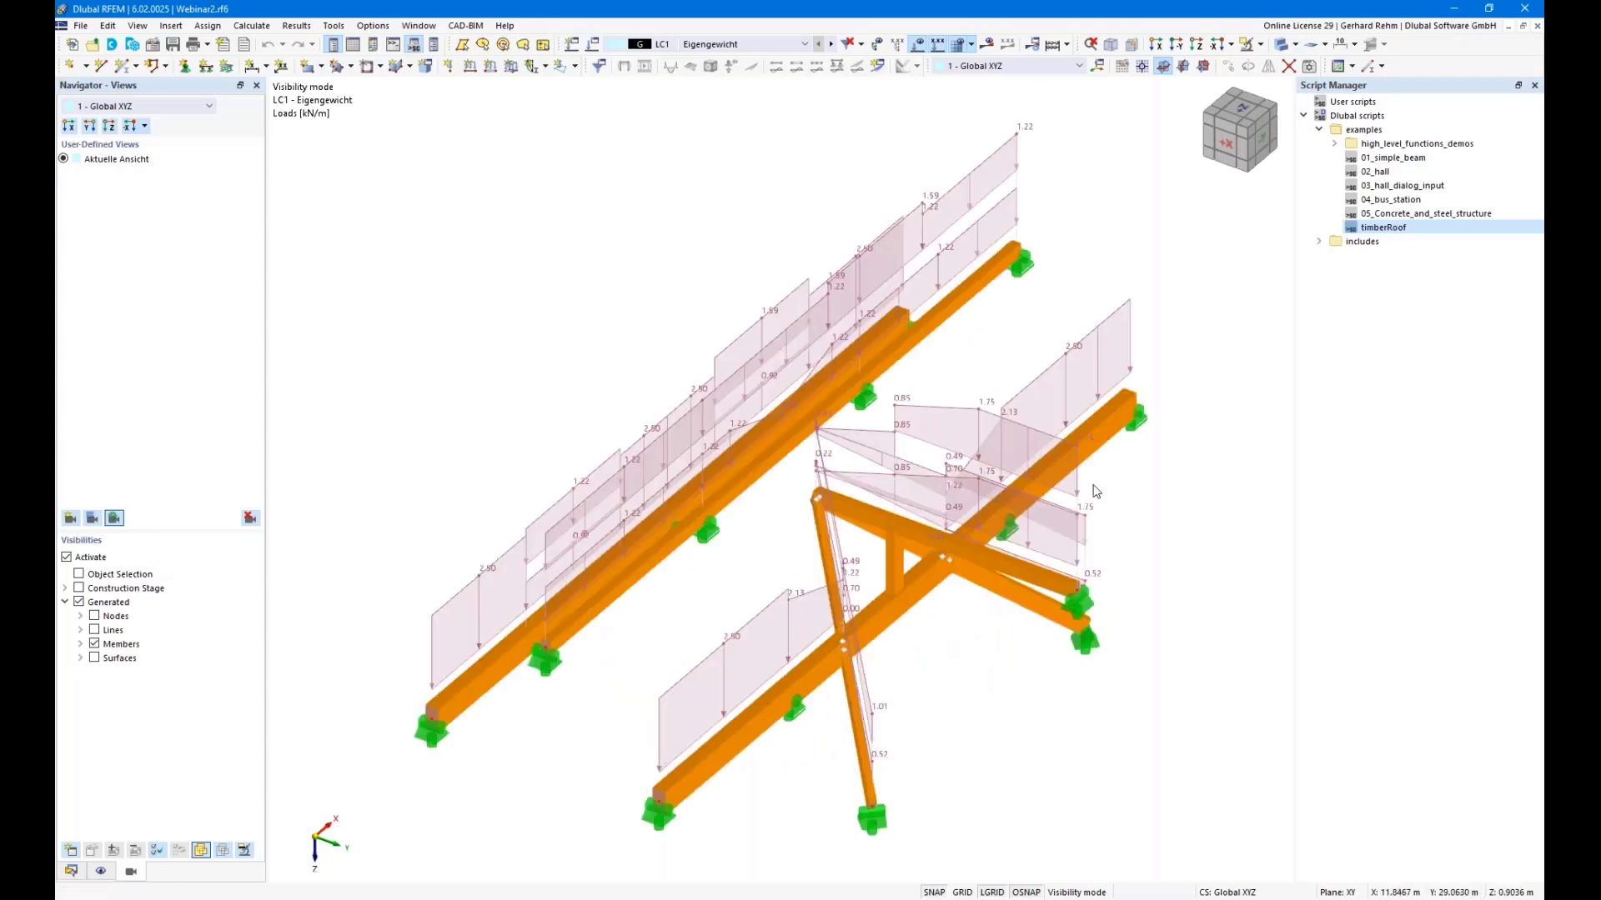
# Examine the isolated dormer framing and its member loads in side view along the X-axis and obliquely.
pyautogui.scroll(-3, 1095, 487)
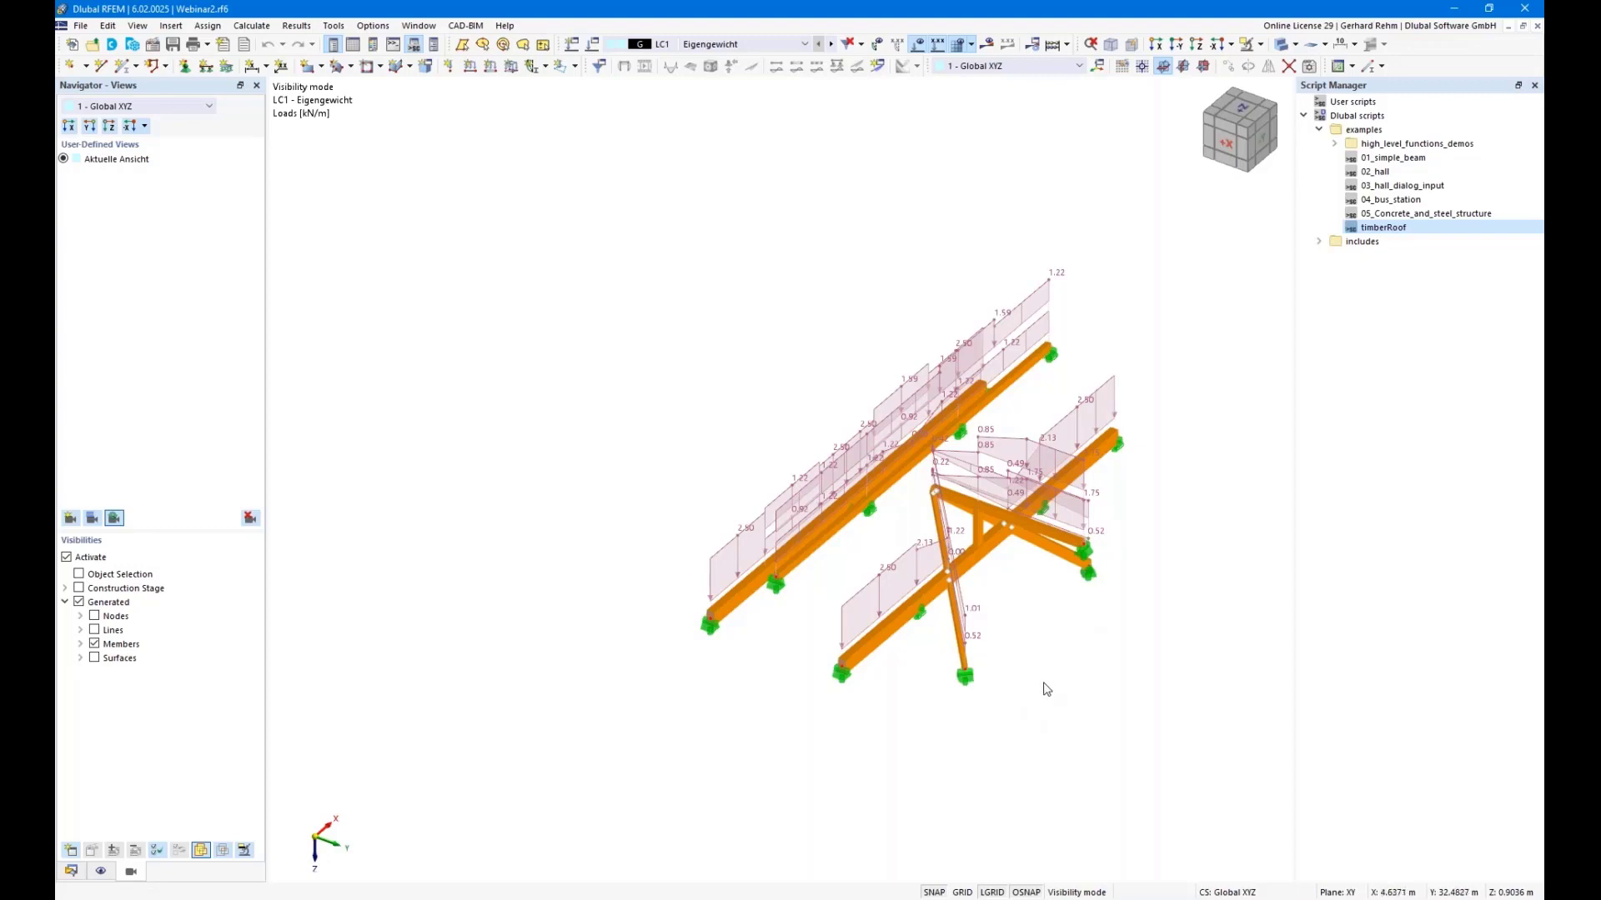
pyautogui.moveTo(1087, 683); pyautogui.dragTo(1179, 561, button='middle')
pyautogui.rightClick(1178, 581)
pyautogui.click(1149, 587)
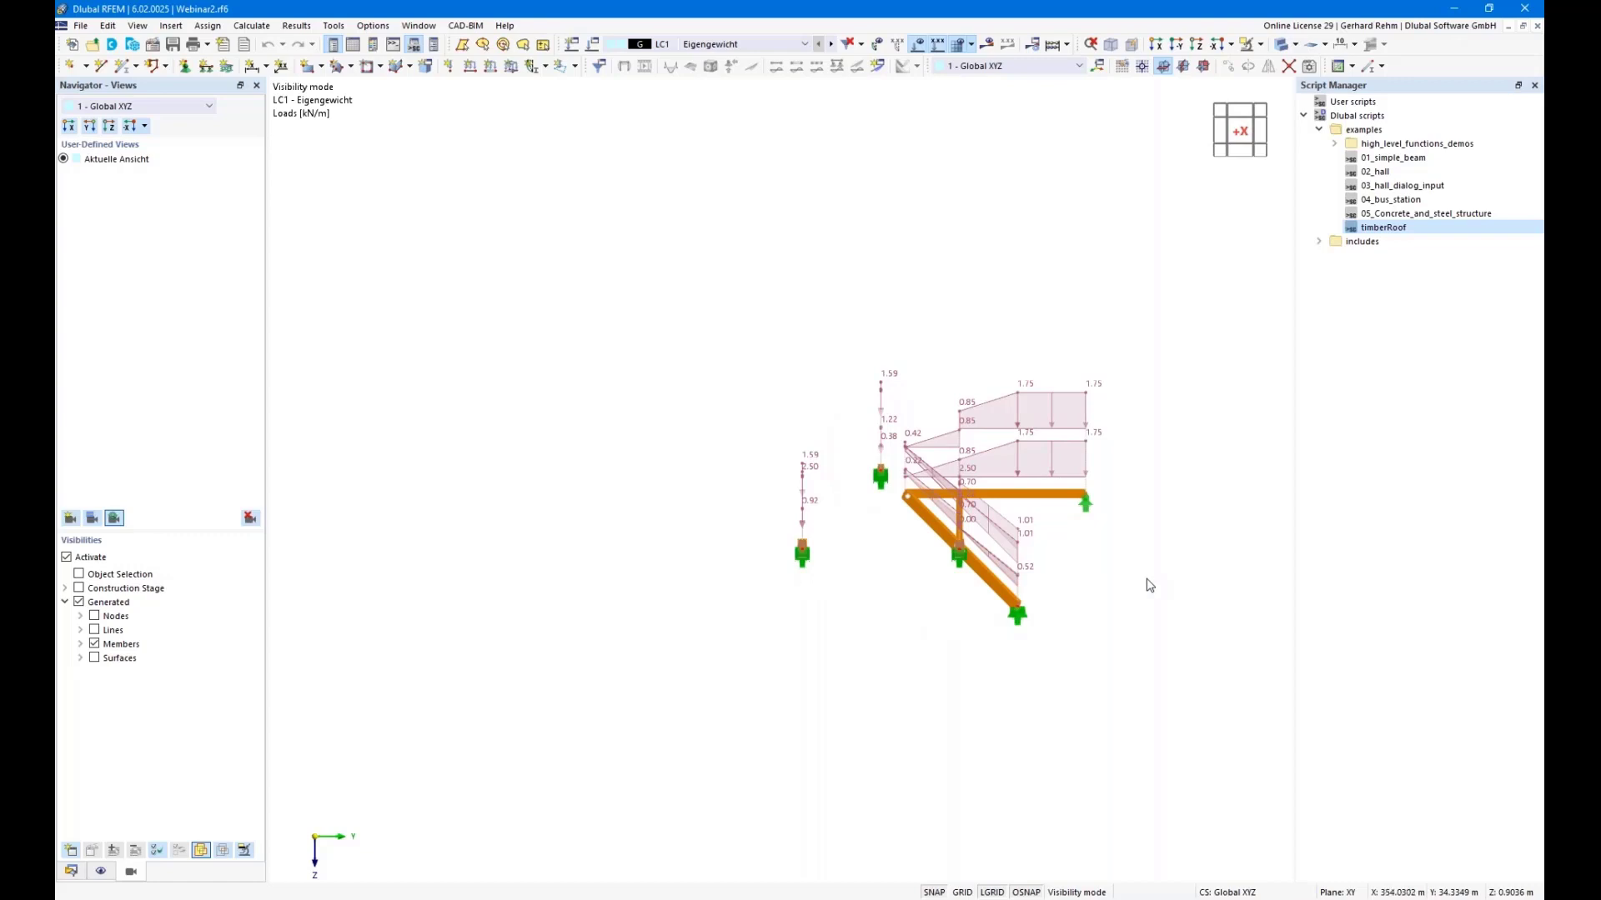
pyautogui.moveTo(1122, 570); pyautogui.dragTo(984, 680, button='middle')
pyautogui.rightClick(984, 679)
pyautogui.click(938, 751)
pyautogui.scroll(-1, 940, 755)
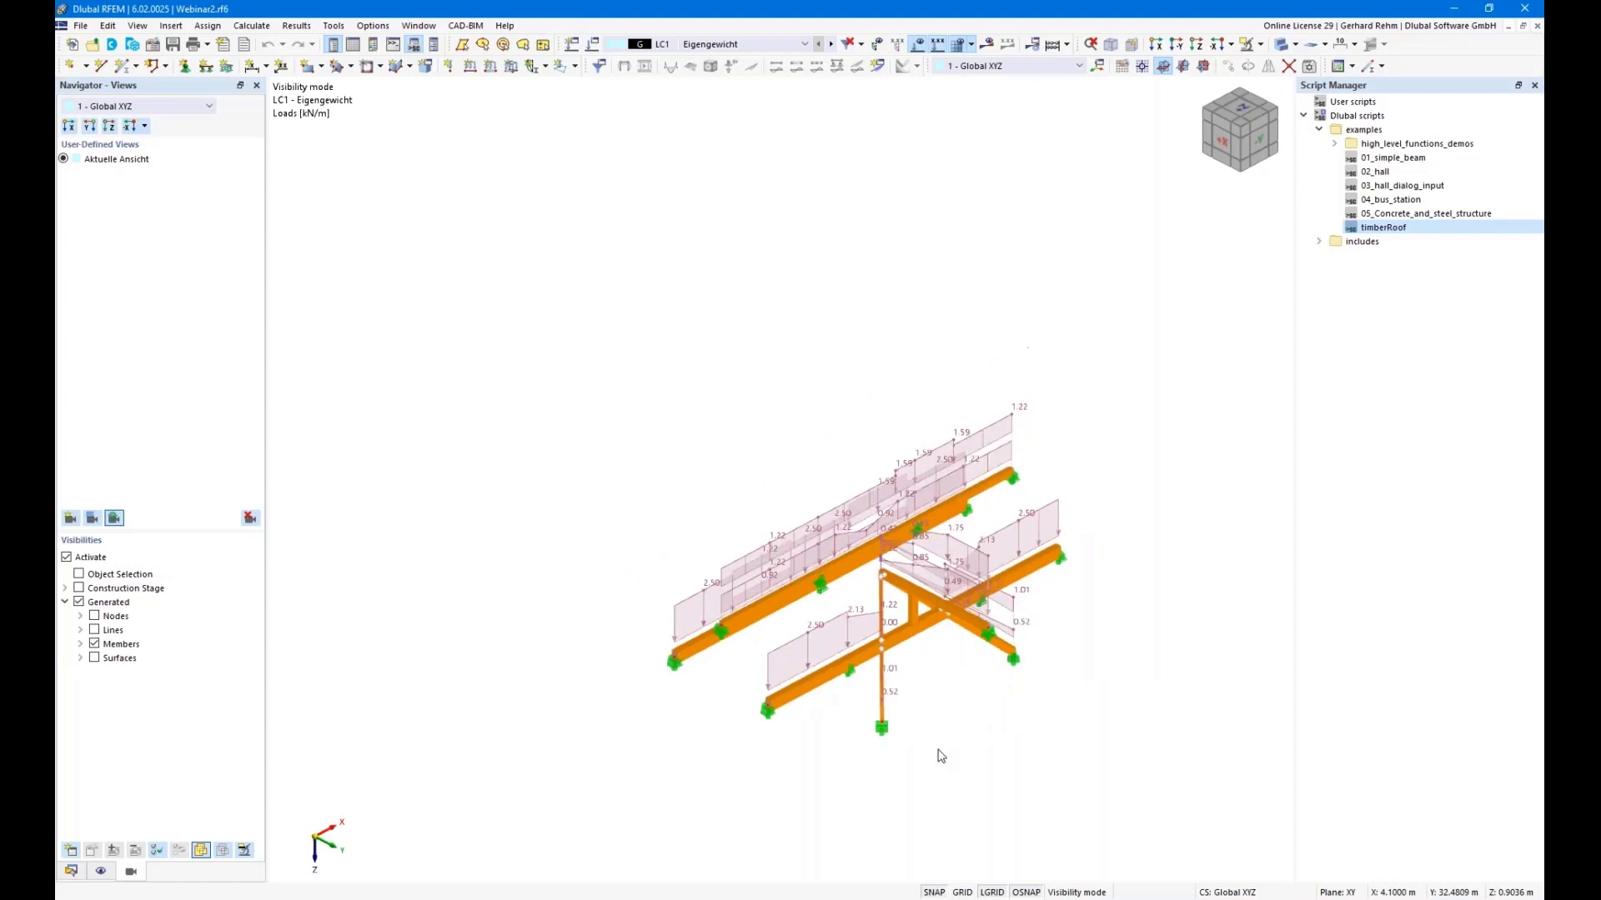
pyautogui.moveTo(943, 733); pyautogui.dragTo(822, 571, button='middle')
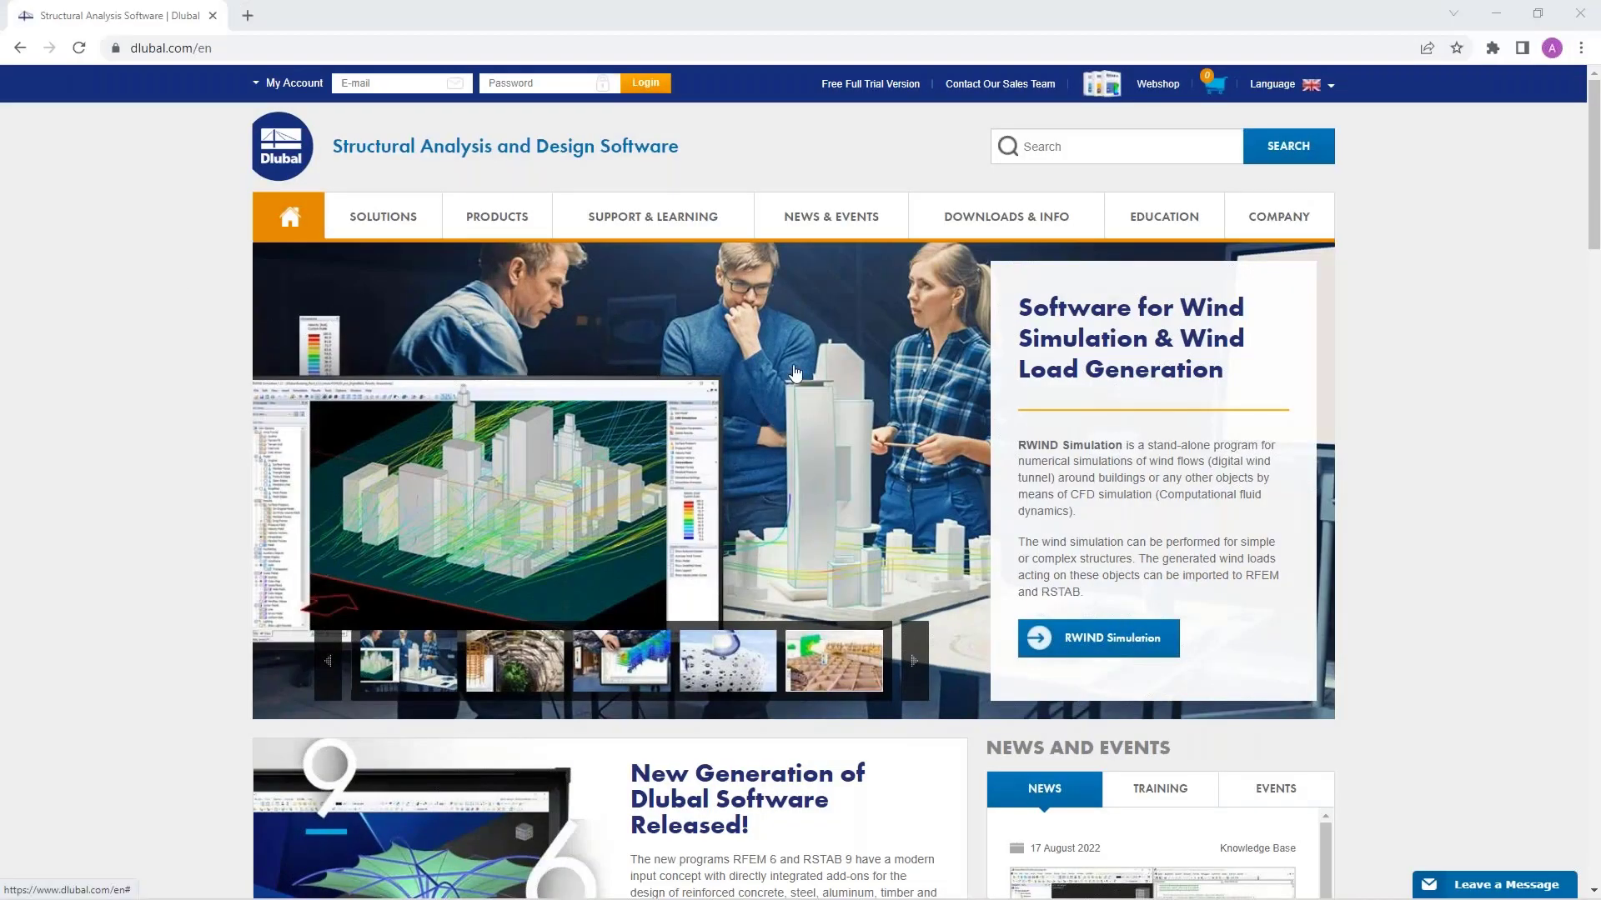
# On the Dlubal website in the browser, open the Webinars overview and browse its first page of entries.
pyautogui.moveTo(821, 219)
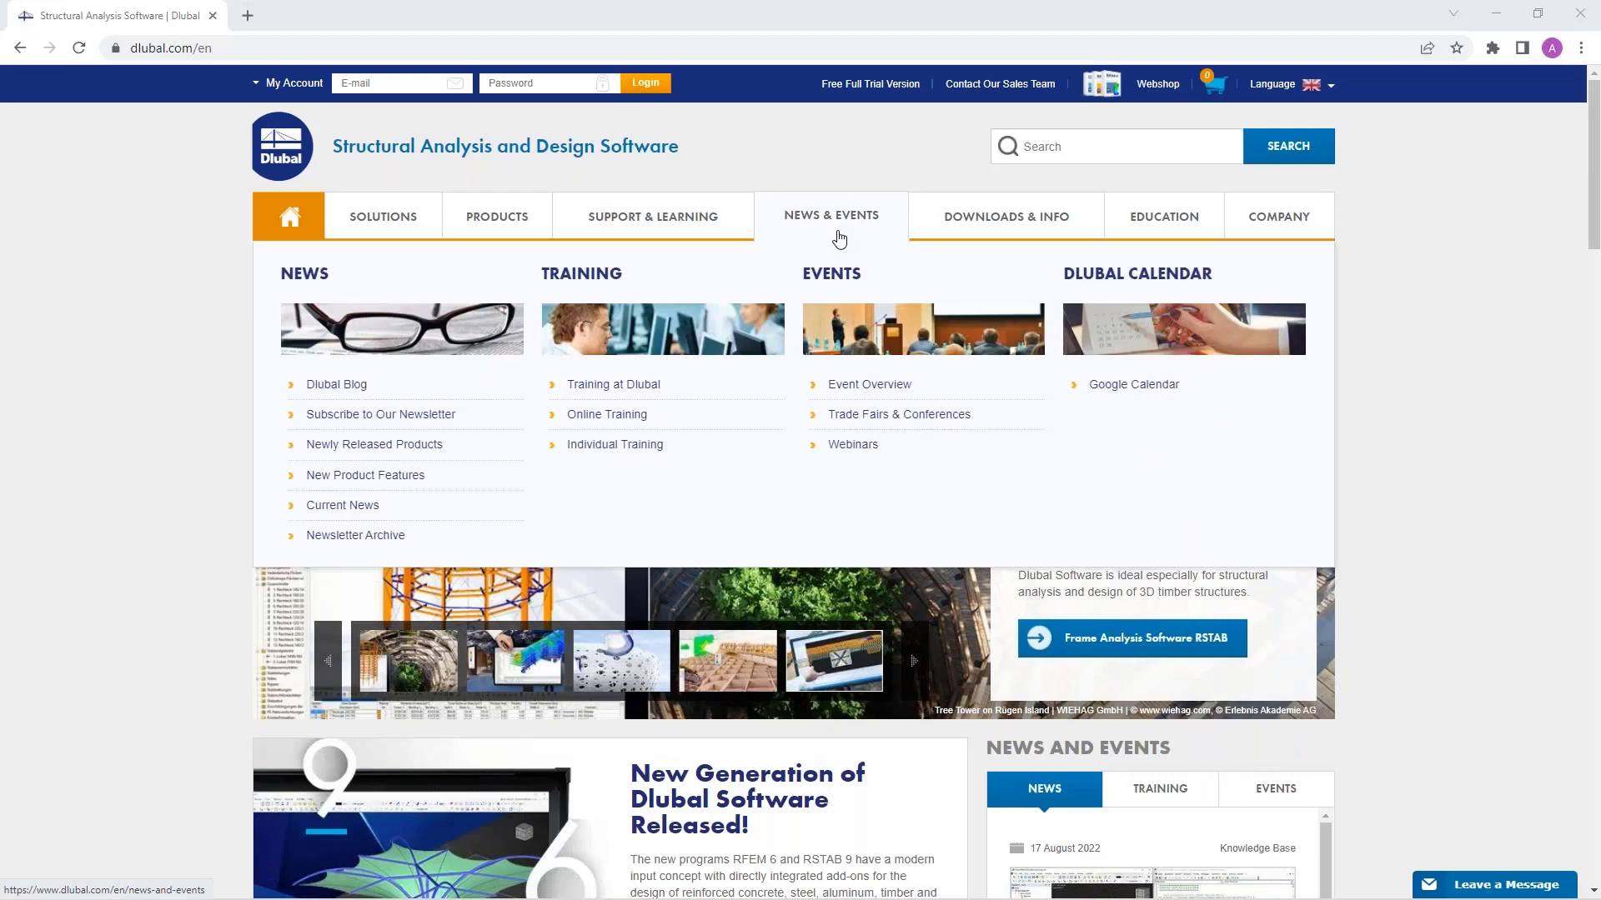
pyautogui.click(862, 448)
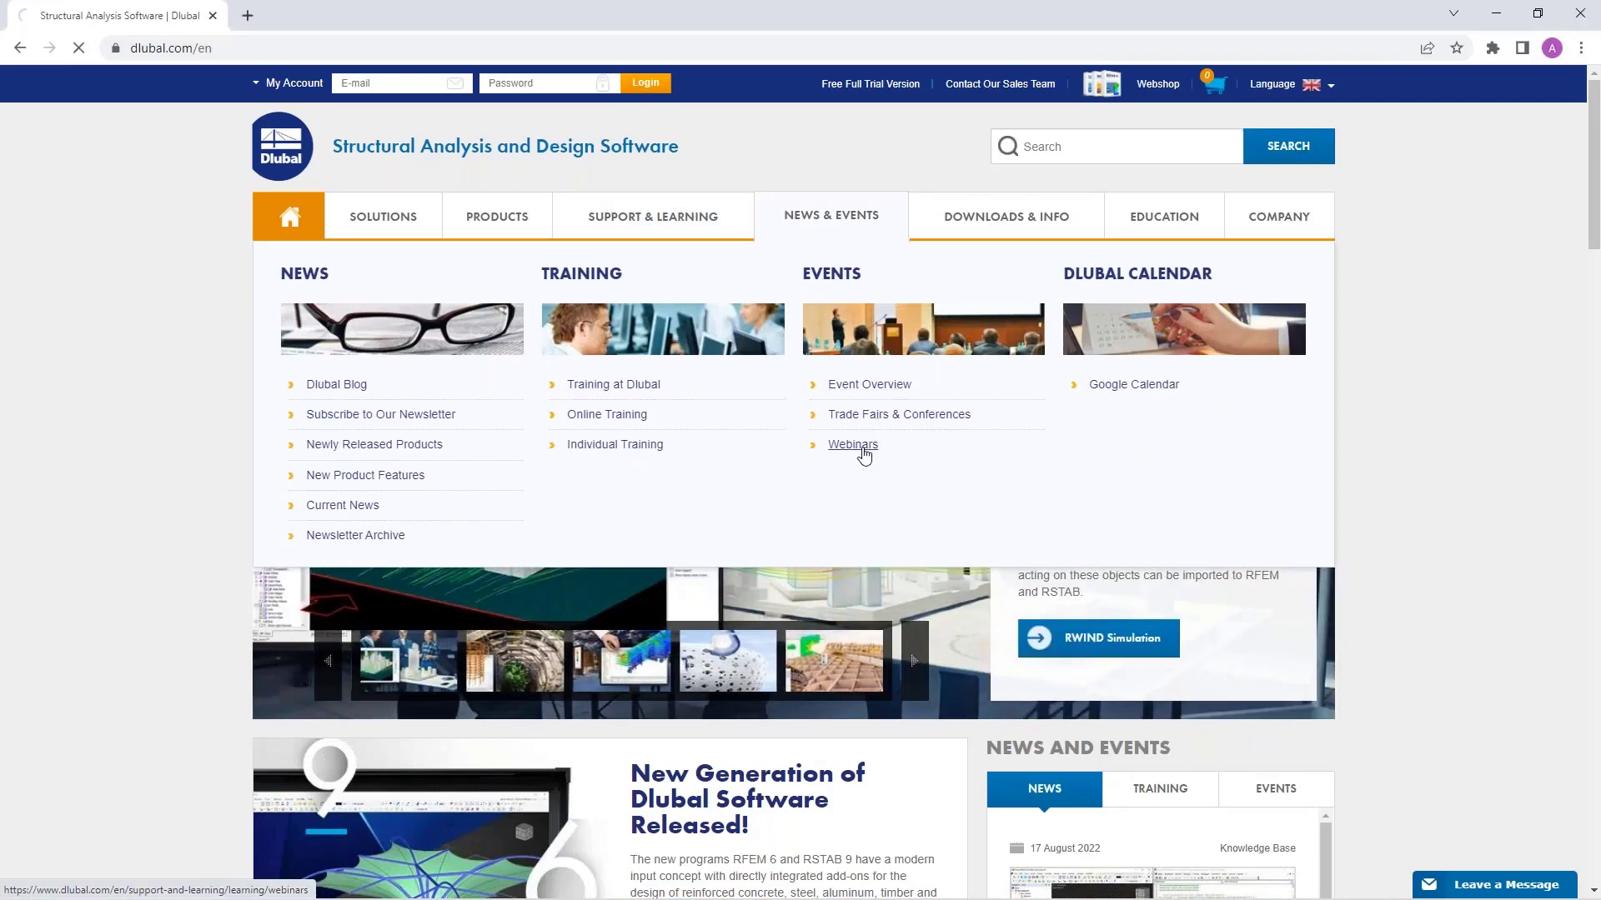
pyautogui.scroll(-6, 864, 454)
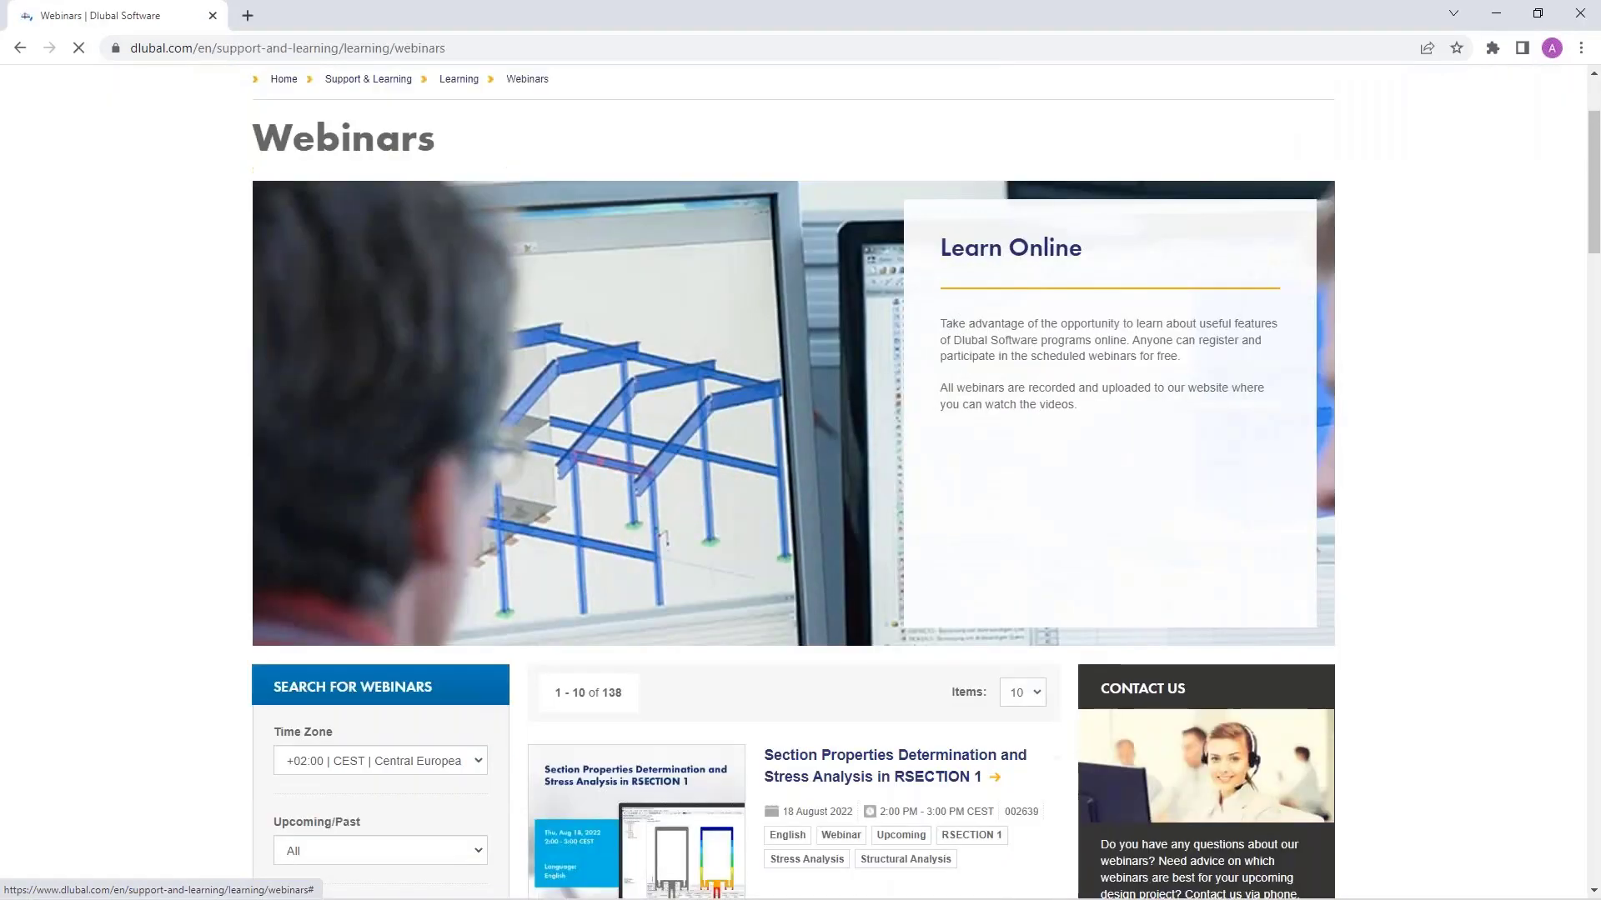
pyautogui.scroll(-20, 863, 454)
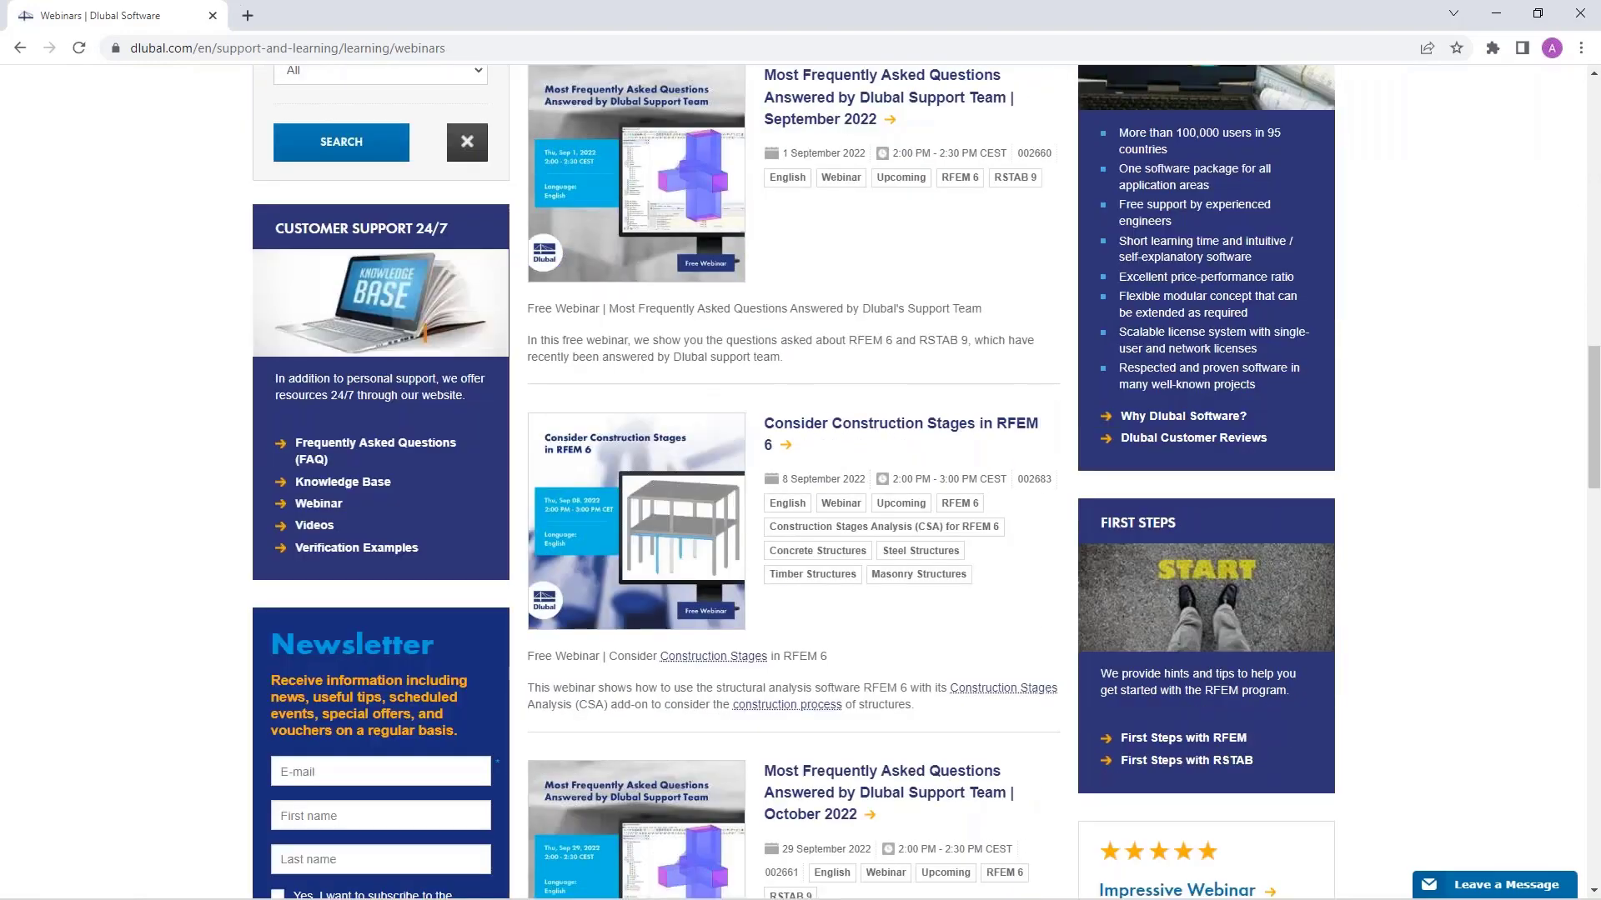
# Browse the second page of the webinar list down to its end.
pyautogui.scroll(-12, 936, 565)
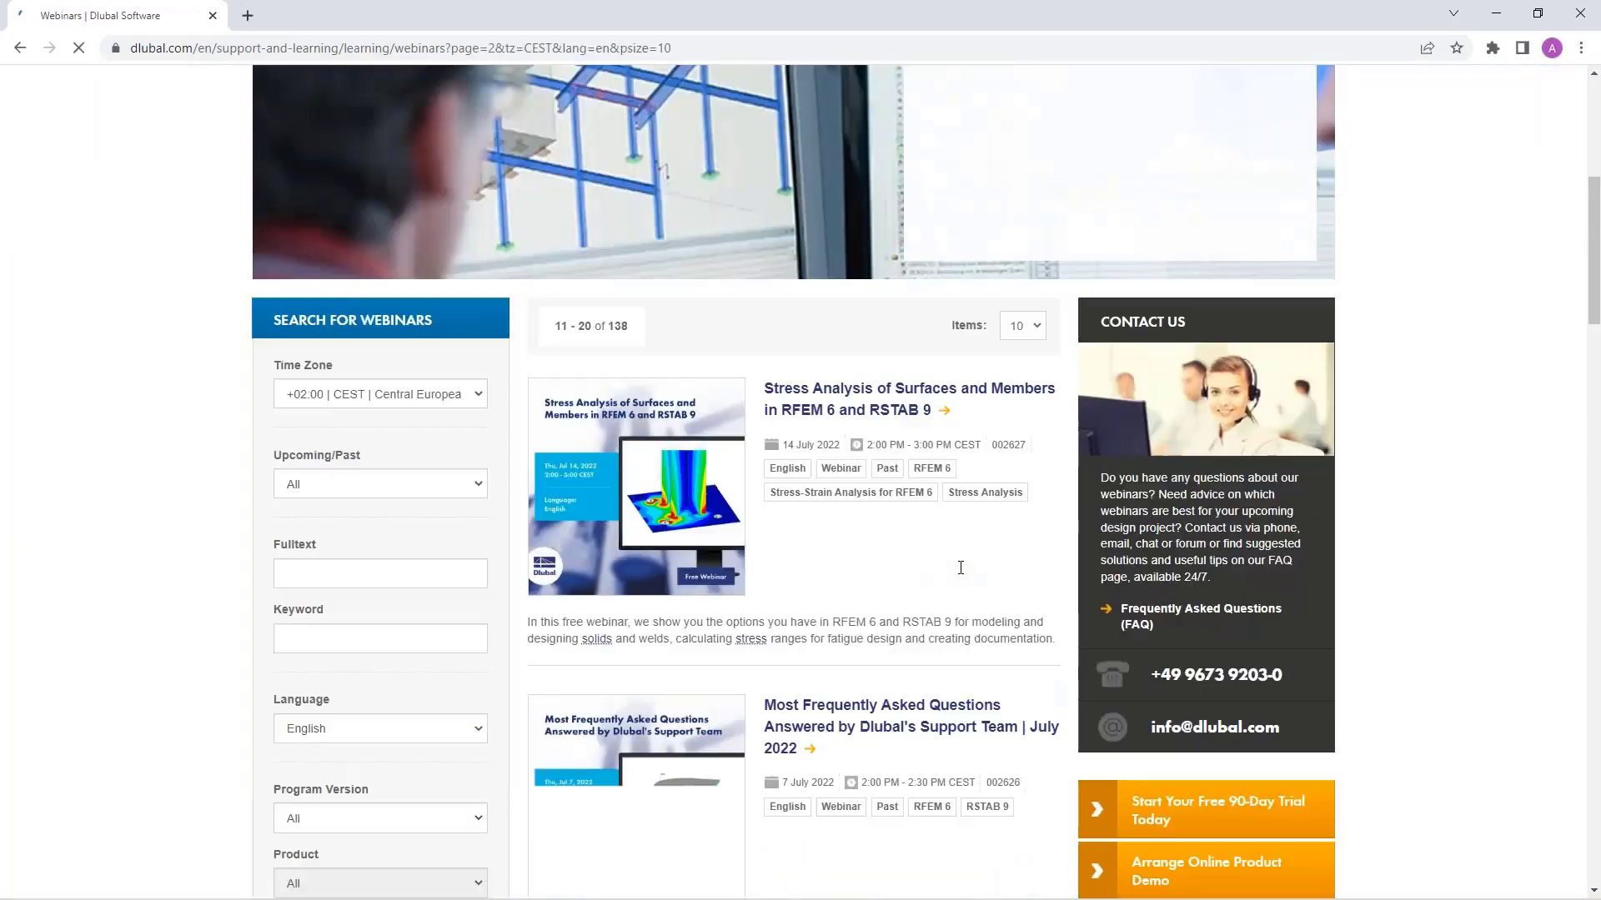
pyautogui.scroll(-5, 959, 574)
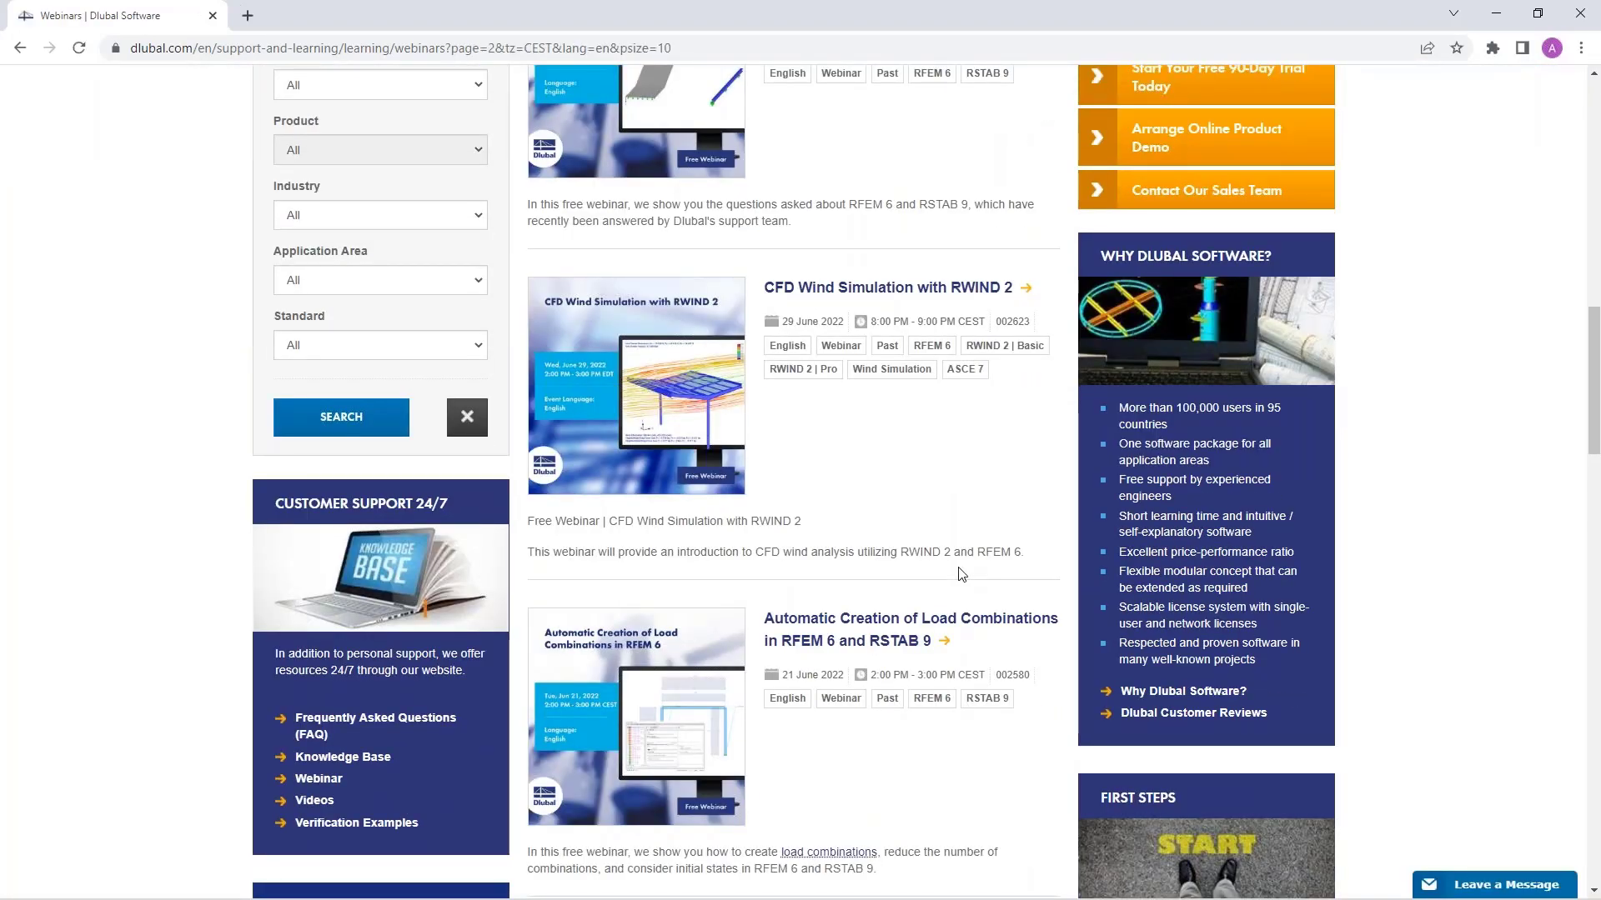
pyautogui.scroll(8, 959, 574)
pyautogui.scroll(-20, 959, 574)
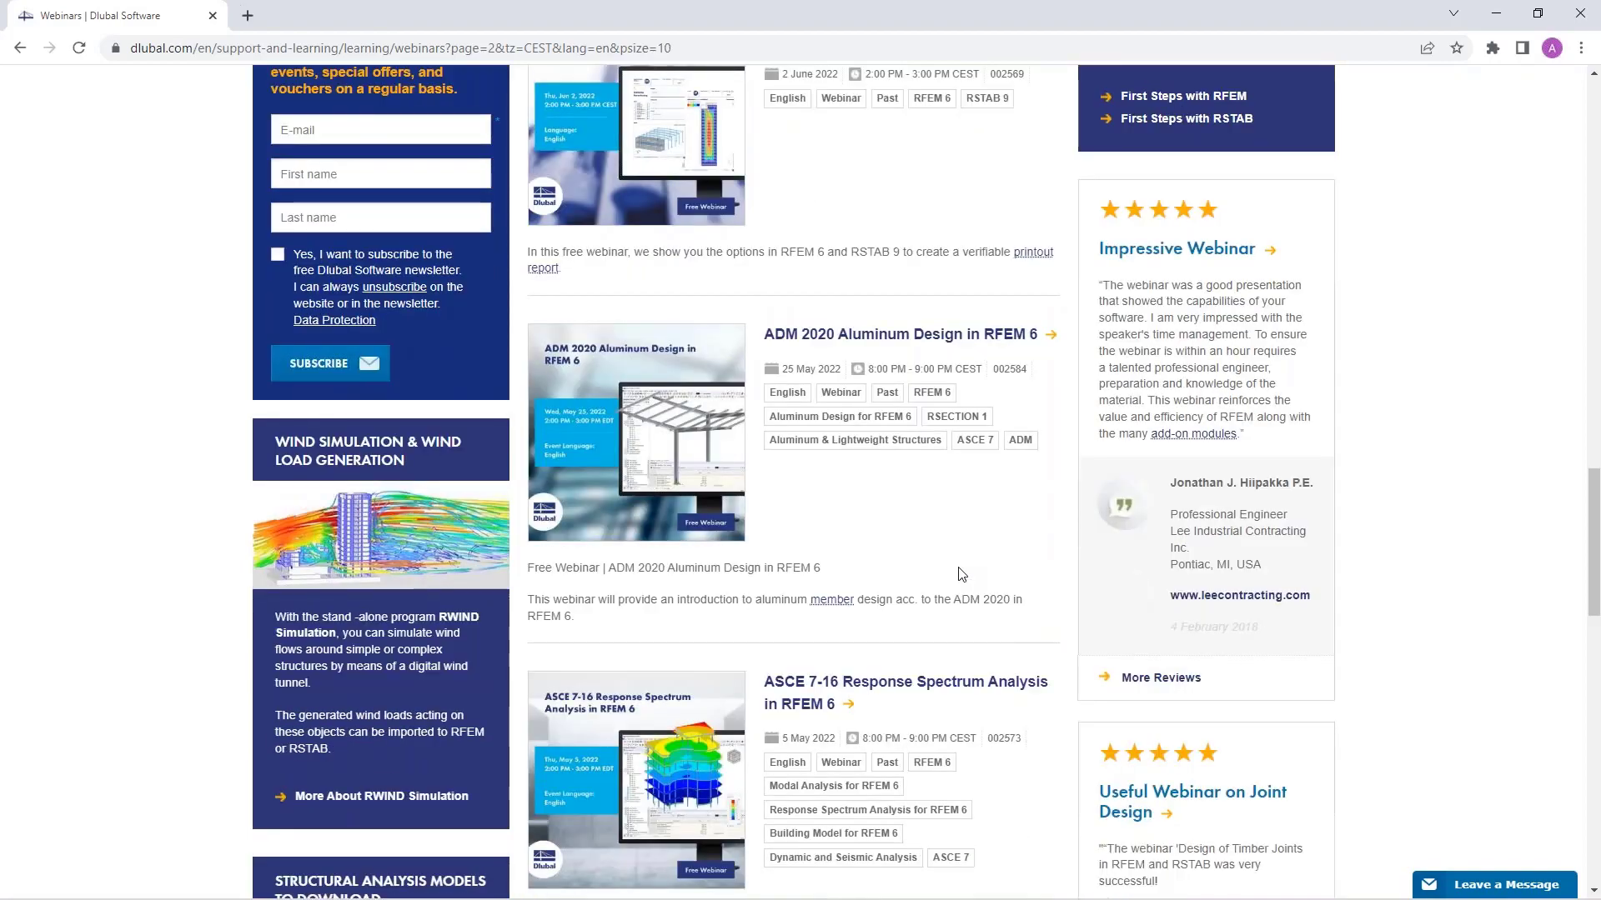
pyautogui.scroll(-10, 961, 573)
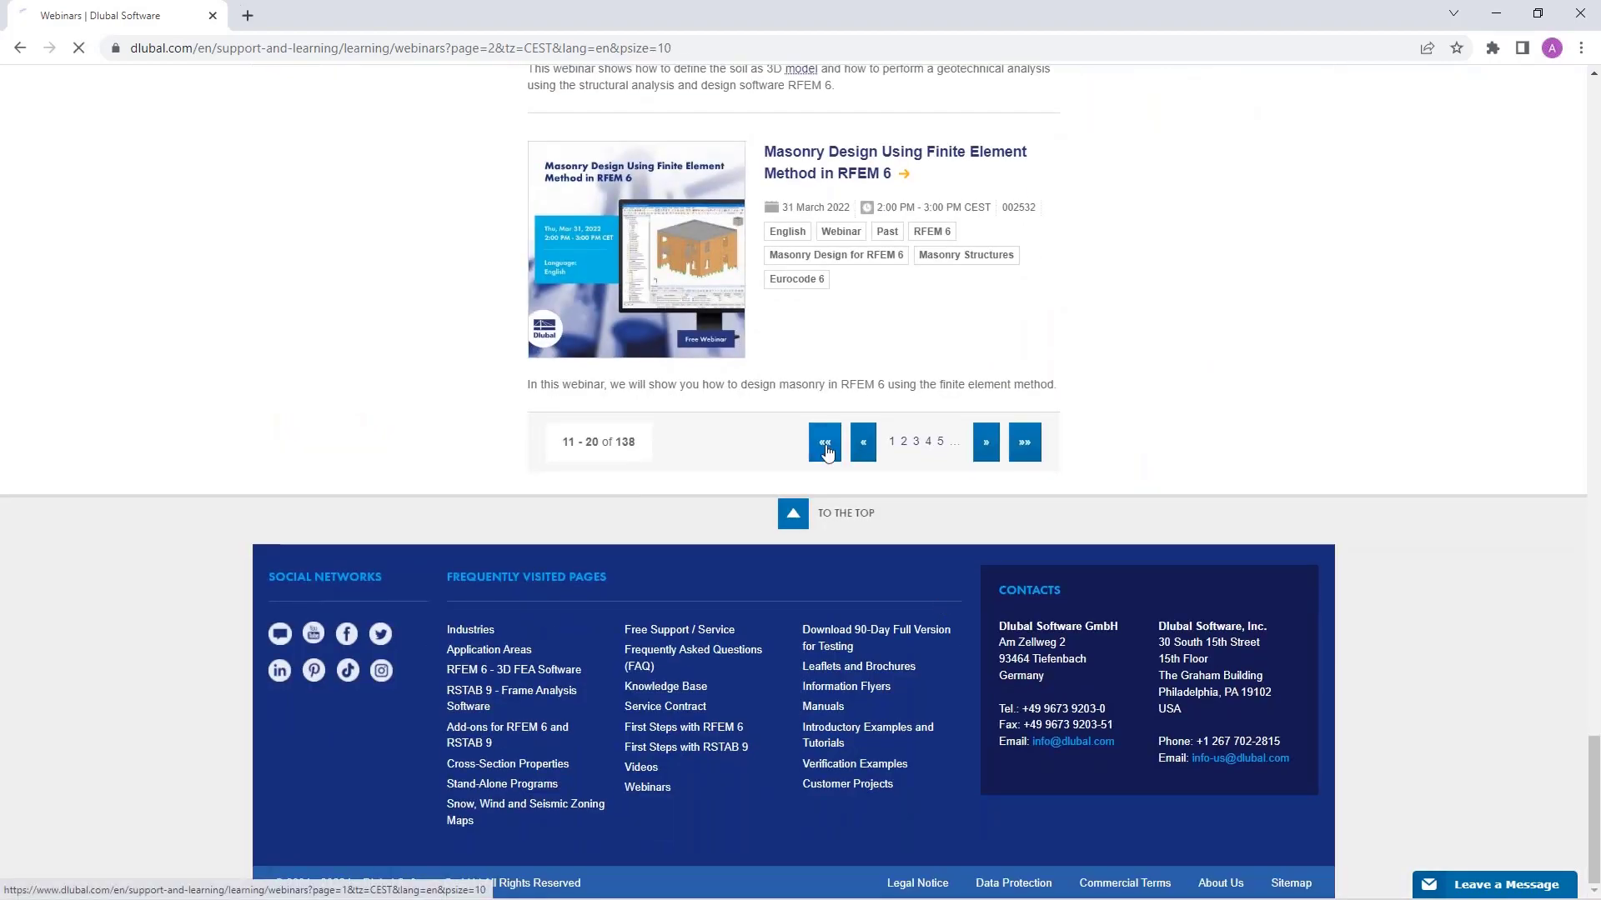
# Return to the first page of the webinar list and open "Model and Design Timber Structures in RFEM 6 and RSTAB 9".
pyautogui.click(825, 450)
pyautogui.scroll(-10, 826, 450)
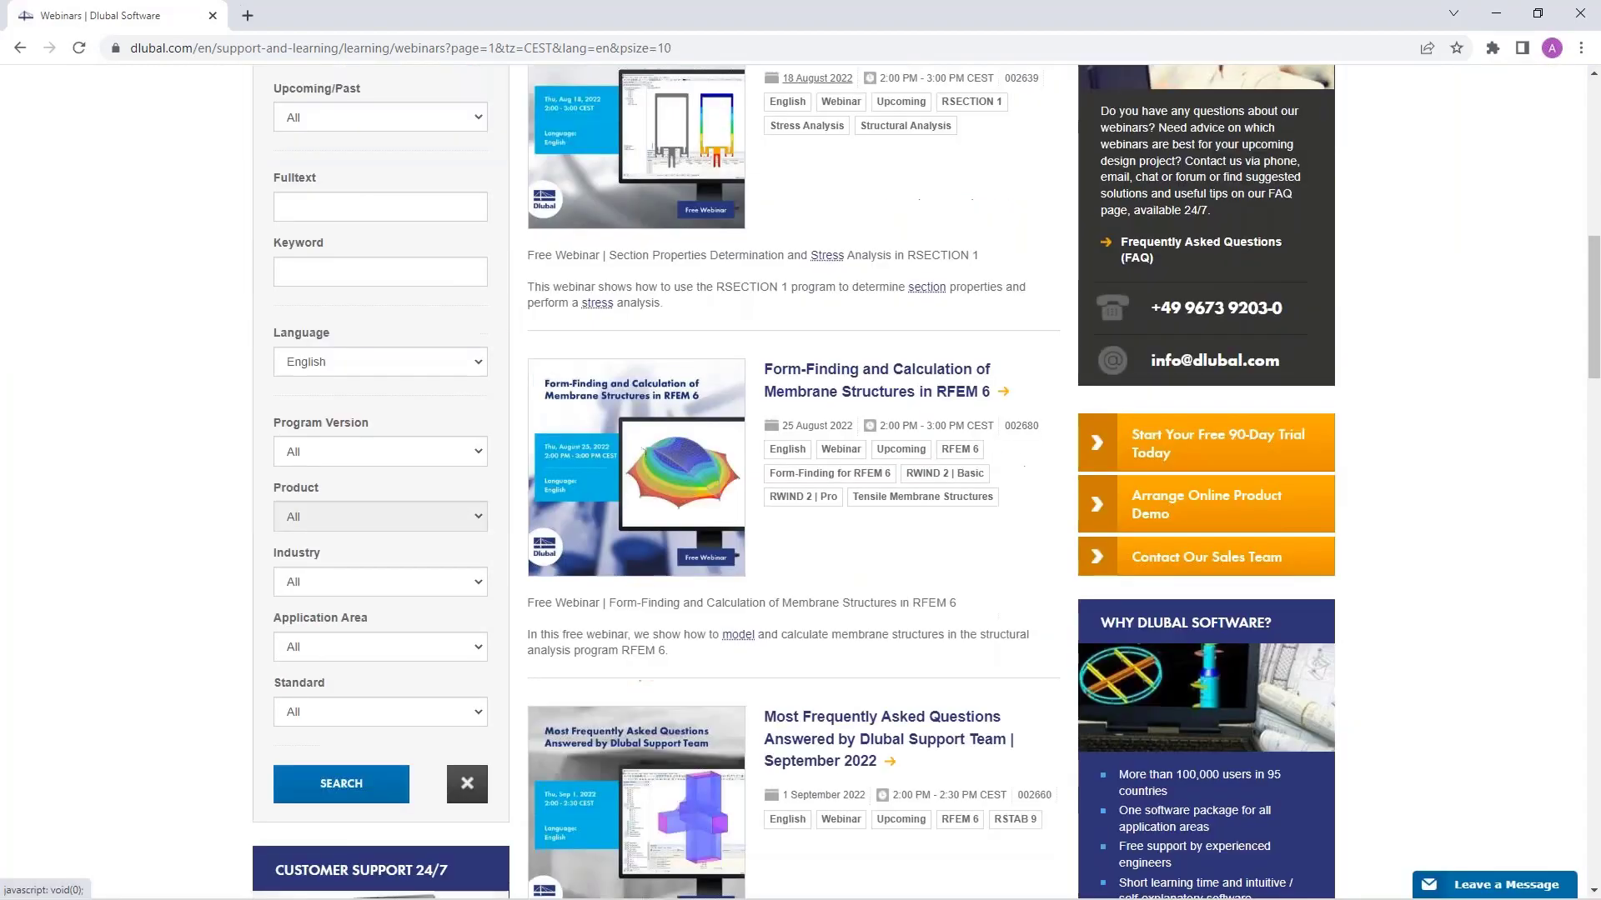
pyautogui.scroll(-18, 801, 500)
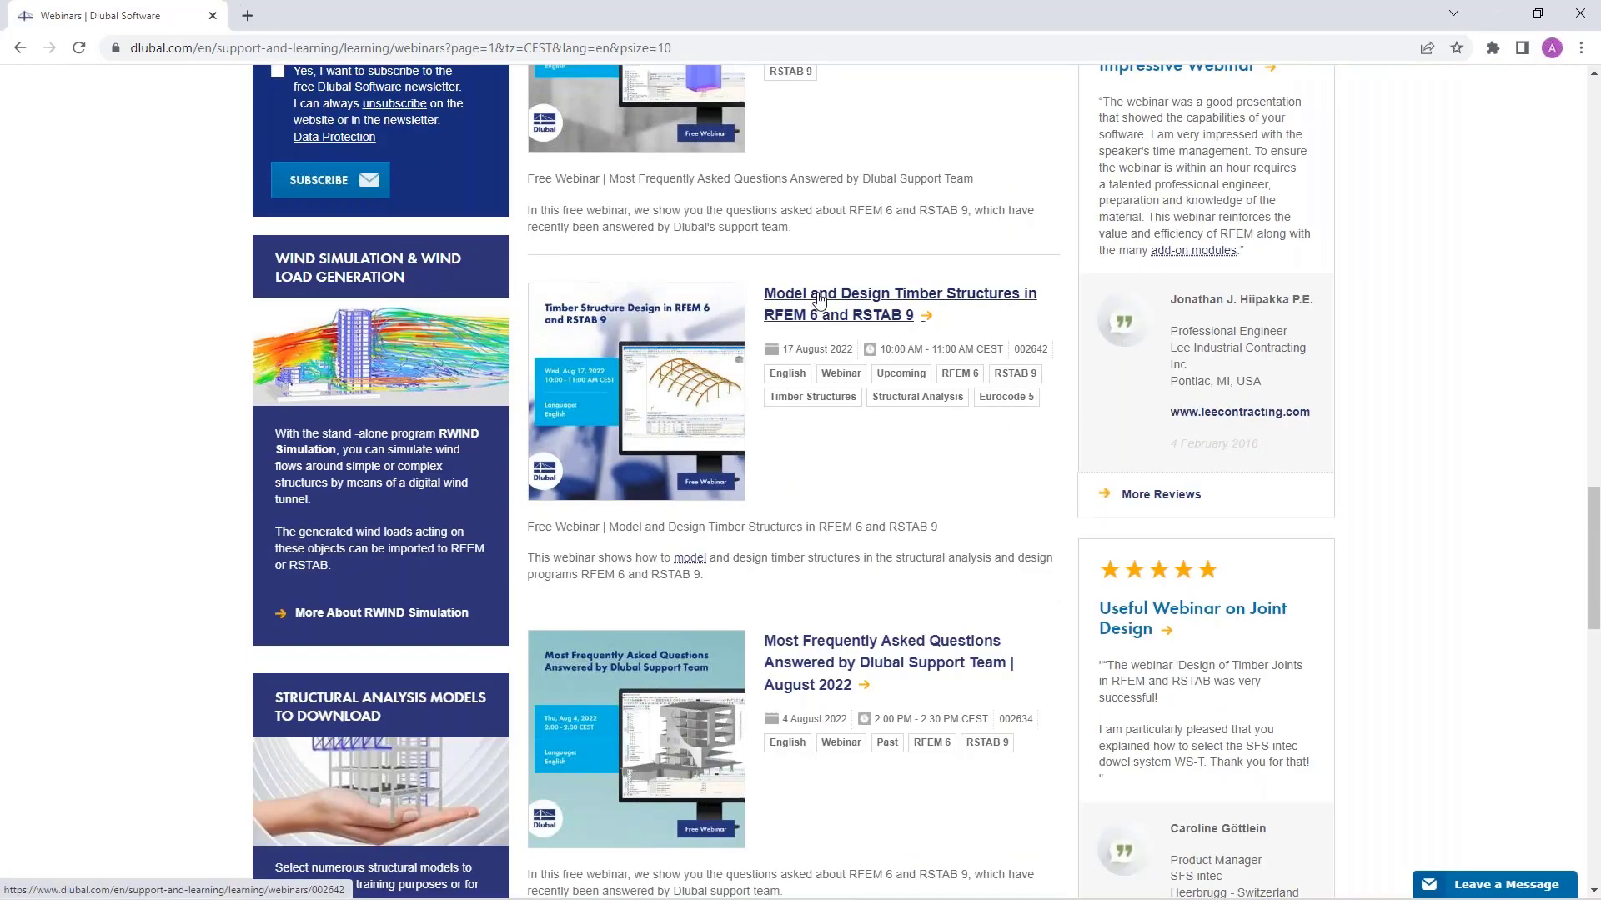
pyautogui.click(818, 300)
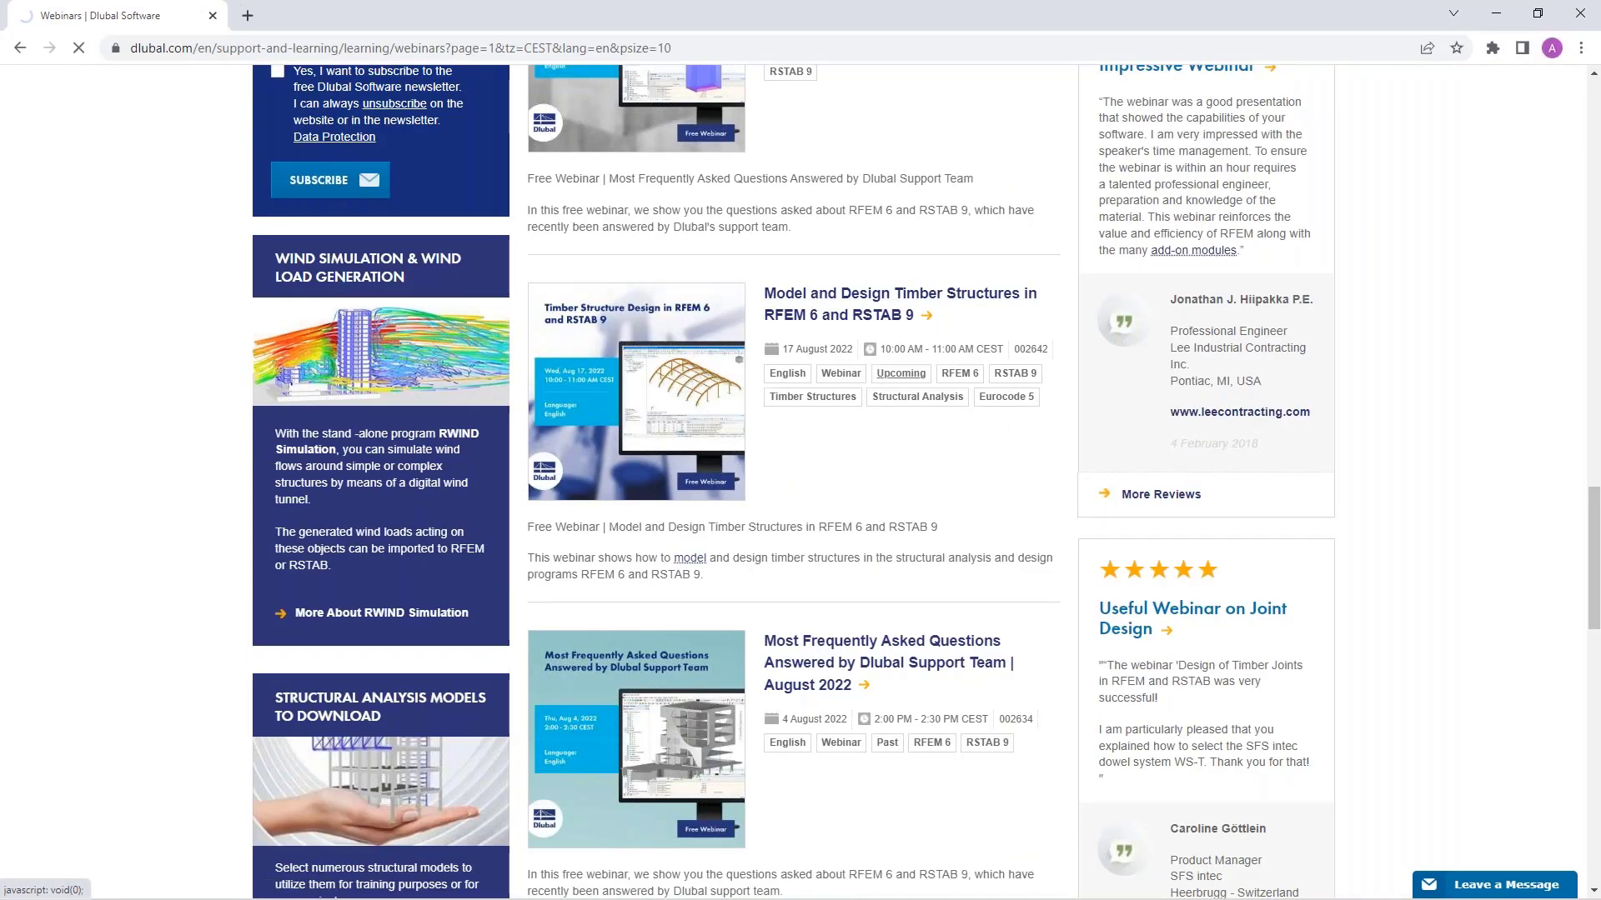
# Review the webinar page's content, schedule, downloads, recommended events and Models to Download, then return to its beginning.
pyautogui.scroll(-8, 816, 534)
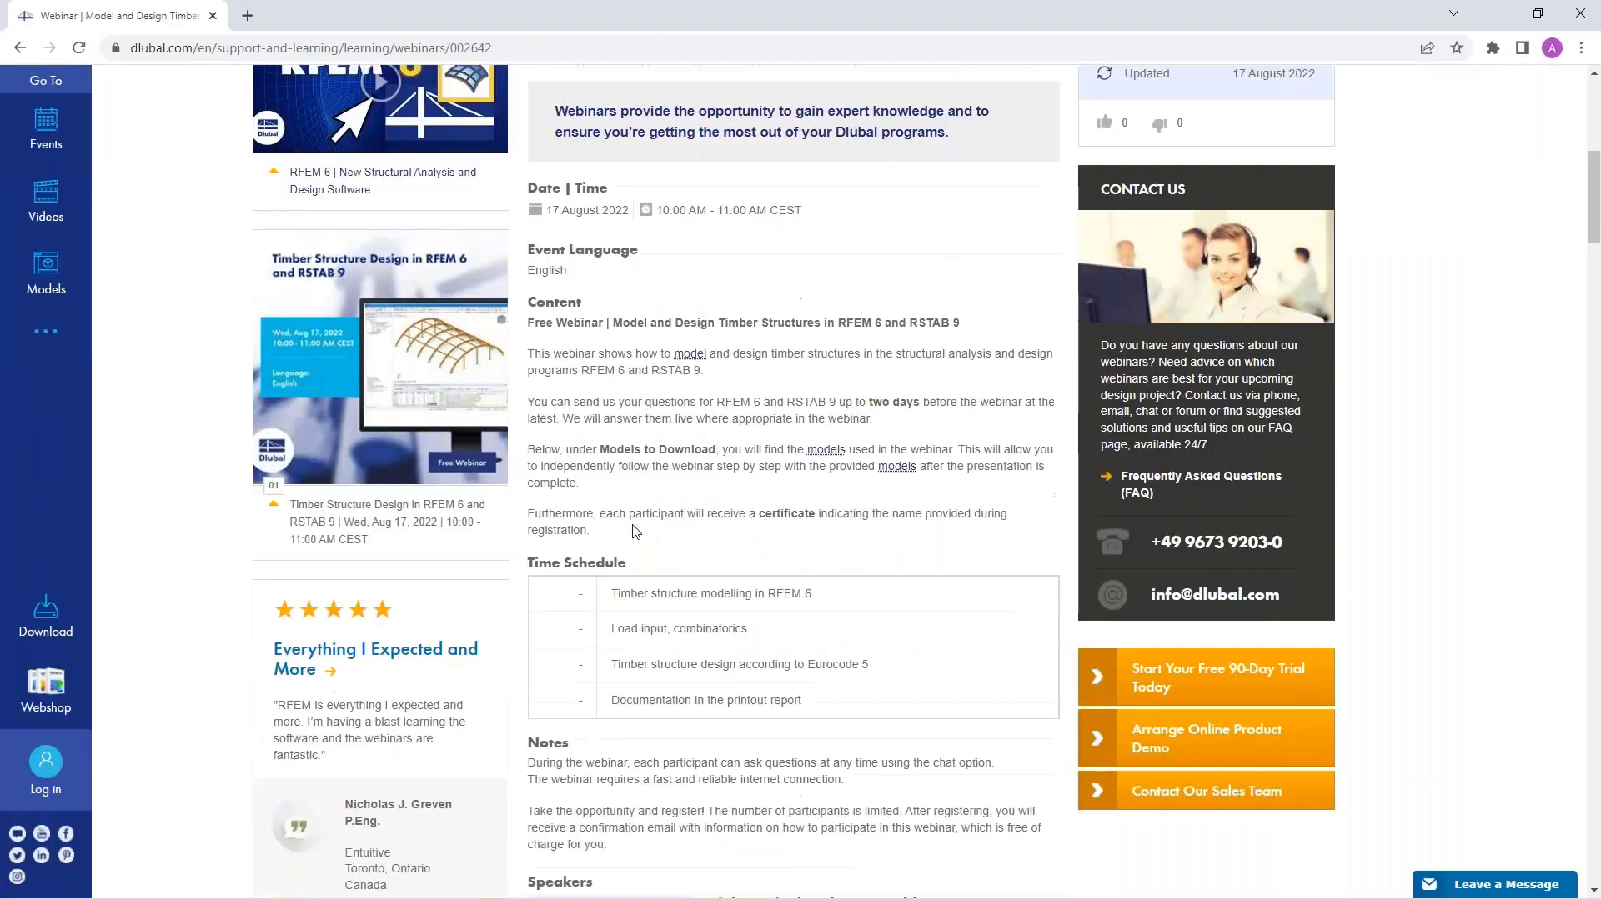
pyautogui.scroll(-10, 635, 532)
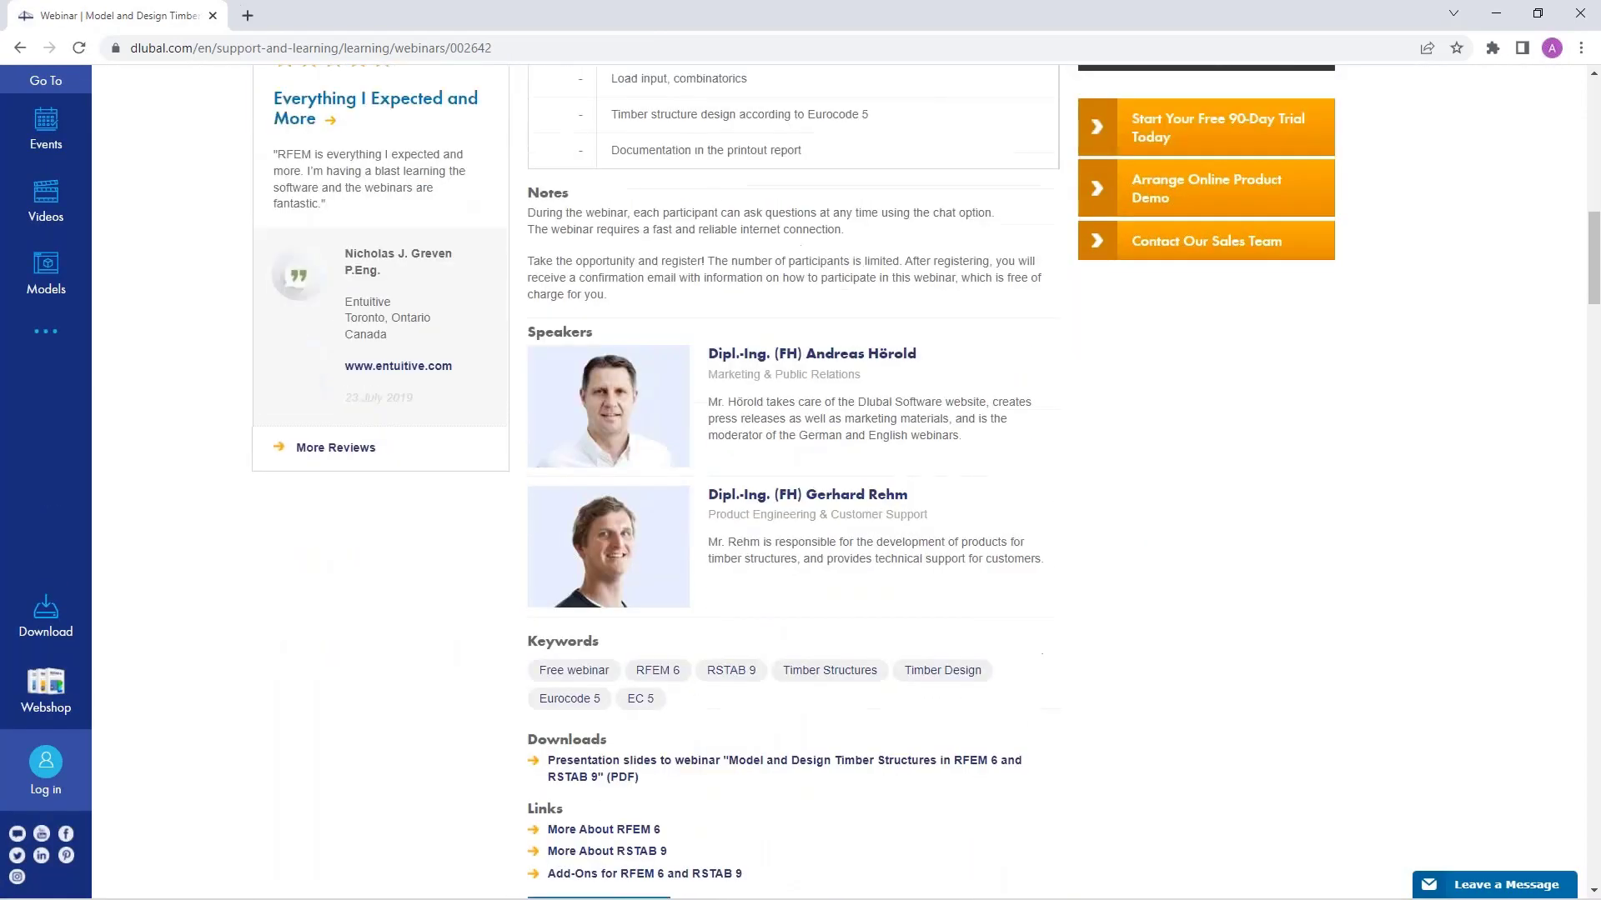
pyautogui.scroll(-17, 800, 483)
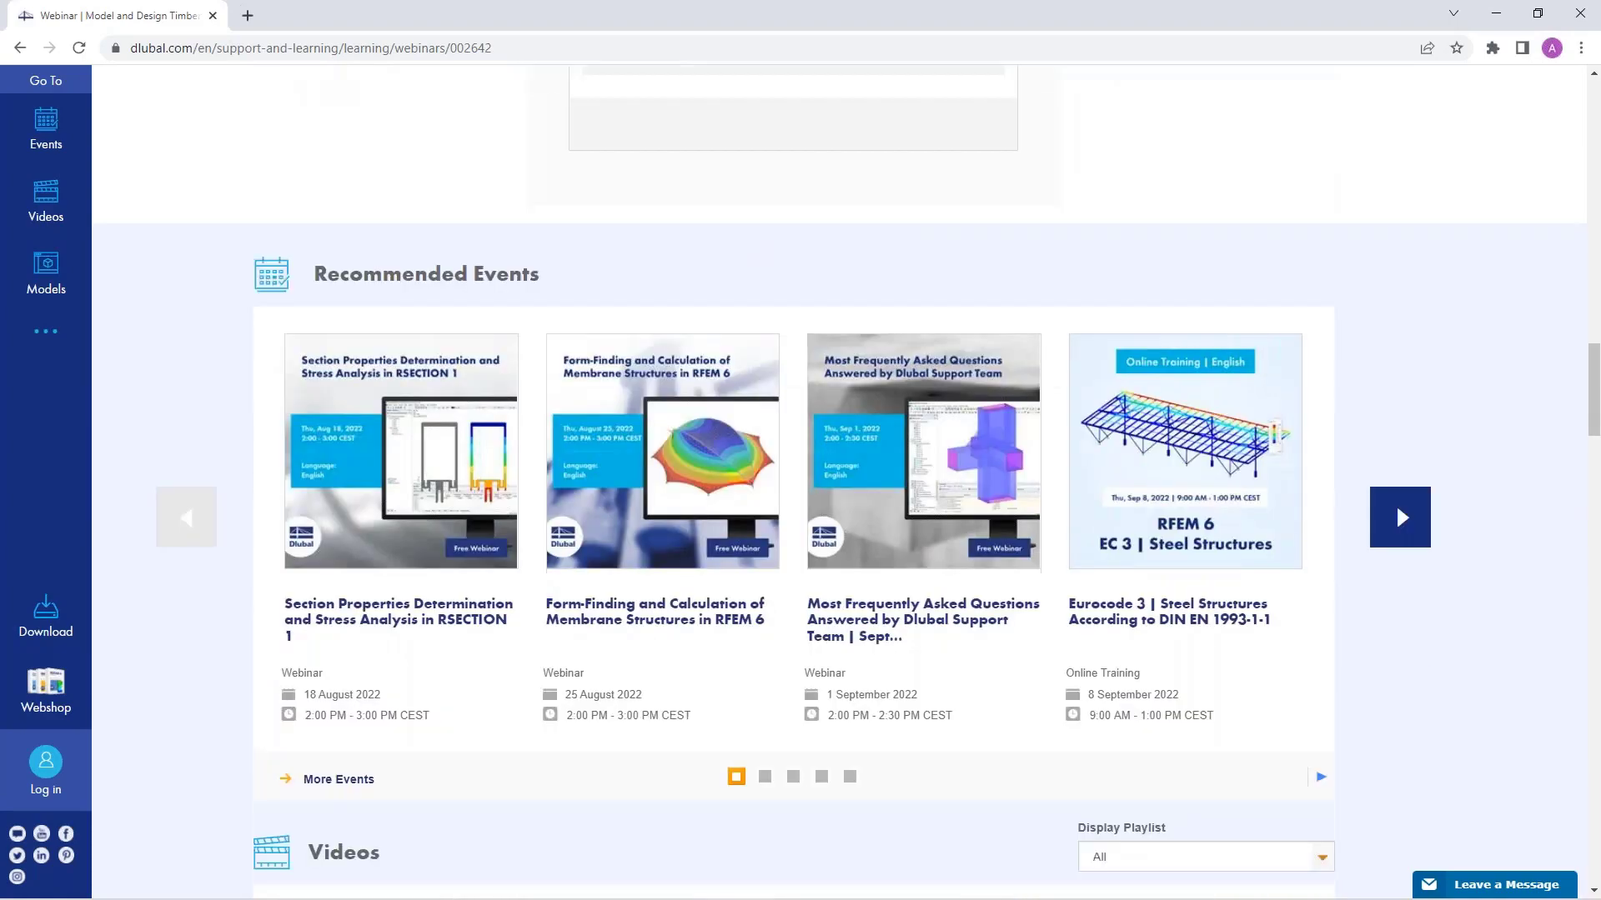
pyautogui.scroll(-4, 298, 525)
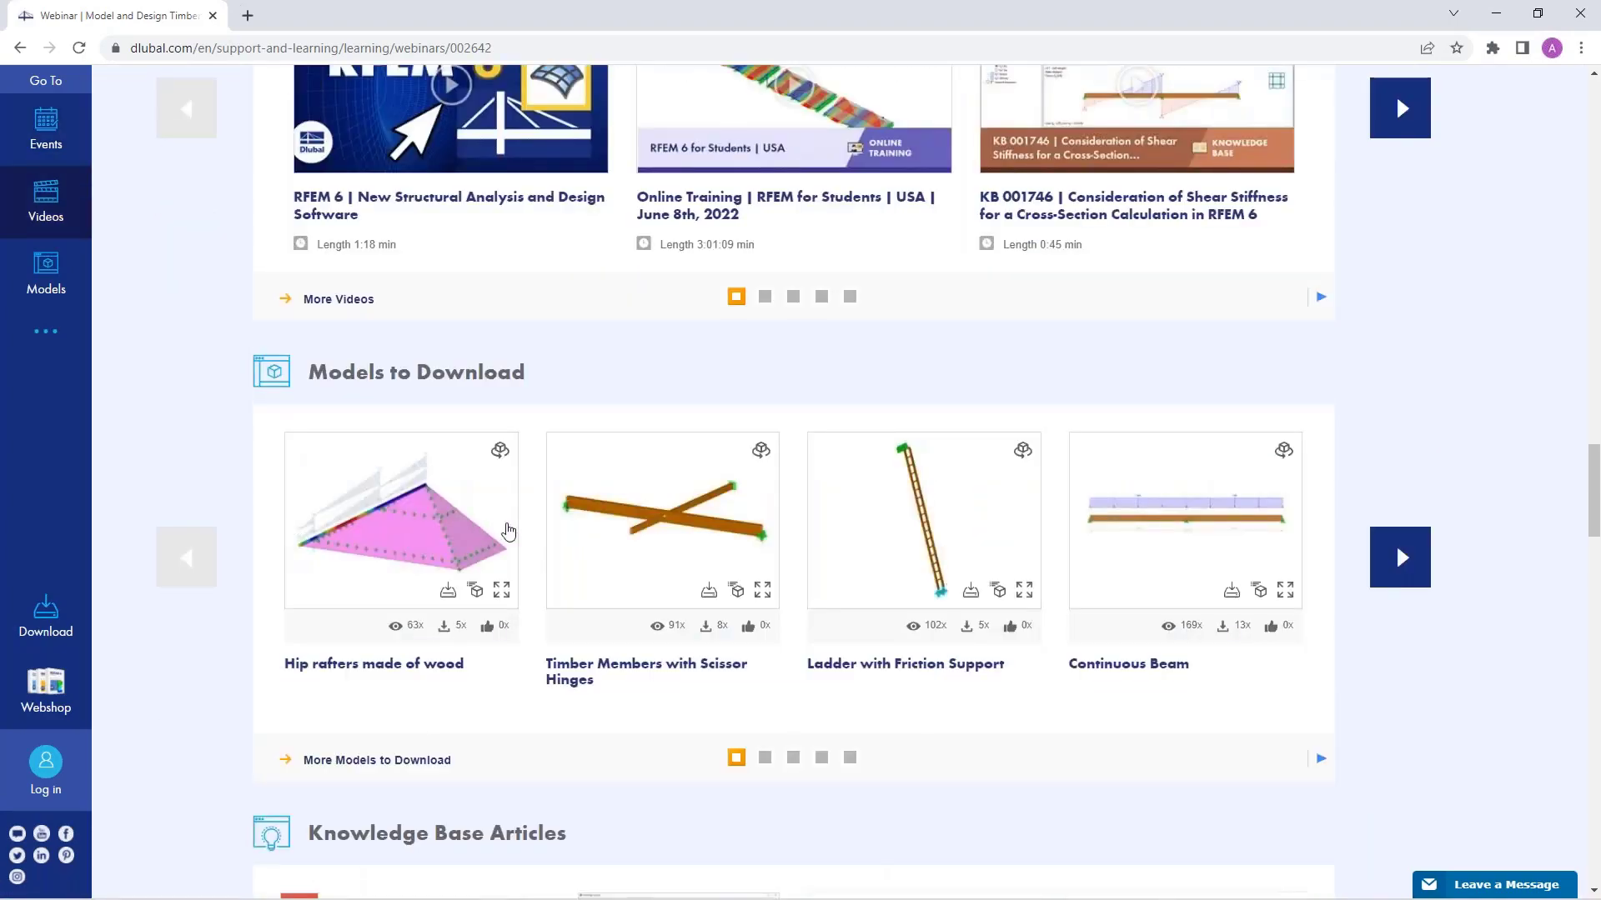
pyautogui.scroll(1, 586, 515)
pyautogui.scroll(20, 586, 513)
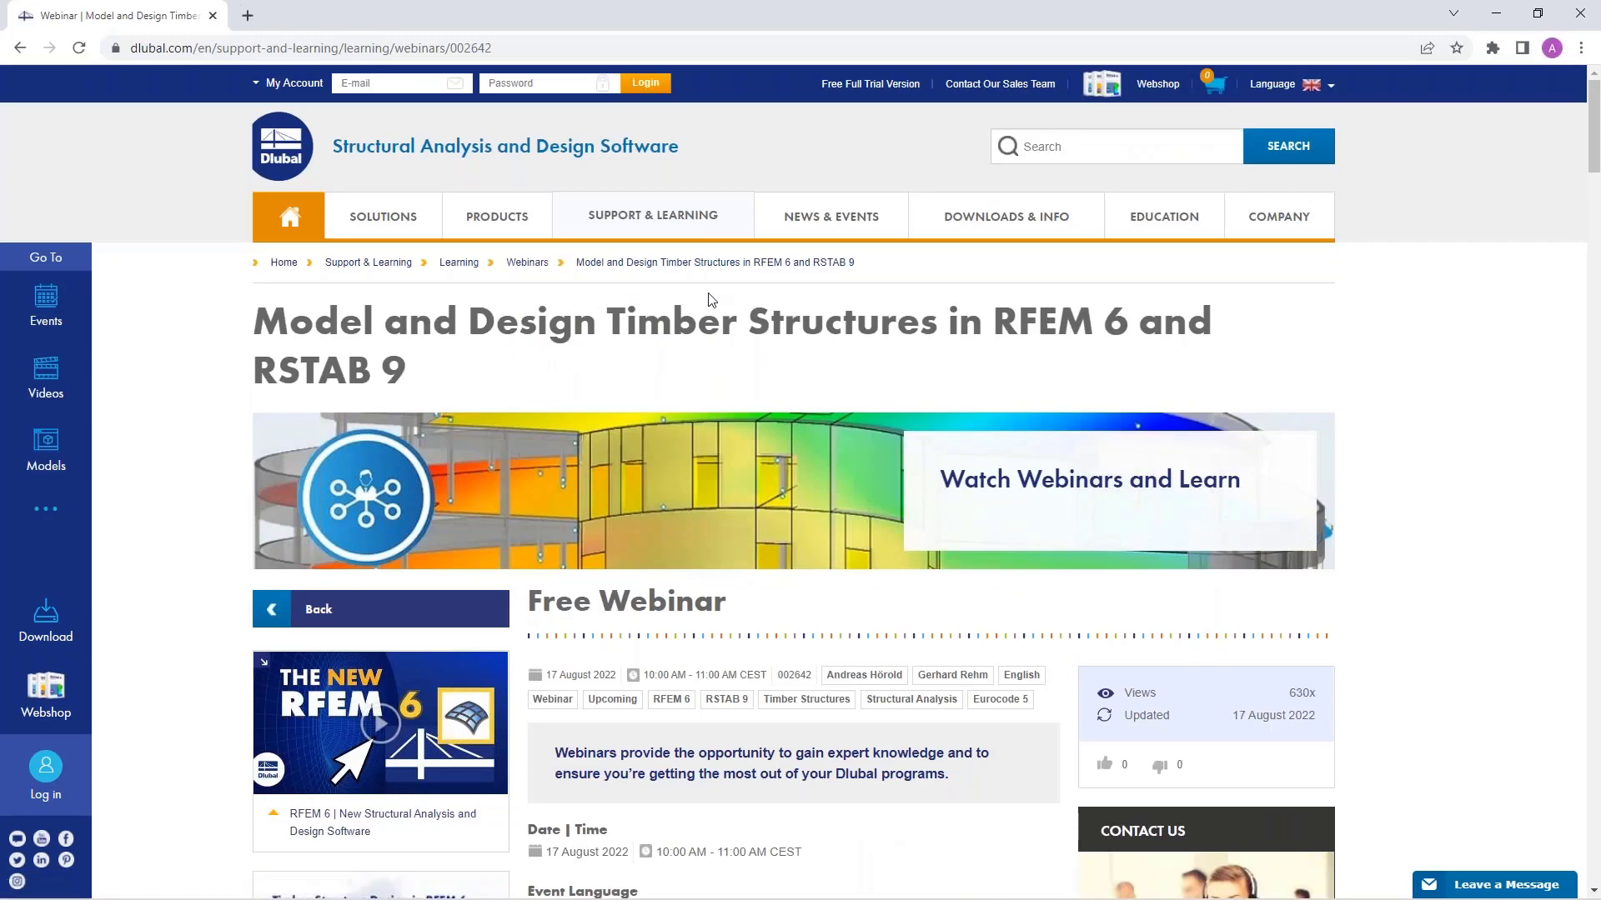
# Open the Free Full Trial Version page and look over the trial downloads for RFEM 6, RSTAB 9, RSECTION 1 and RWIND 2.
pyautogui.click(861, 85)
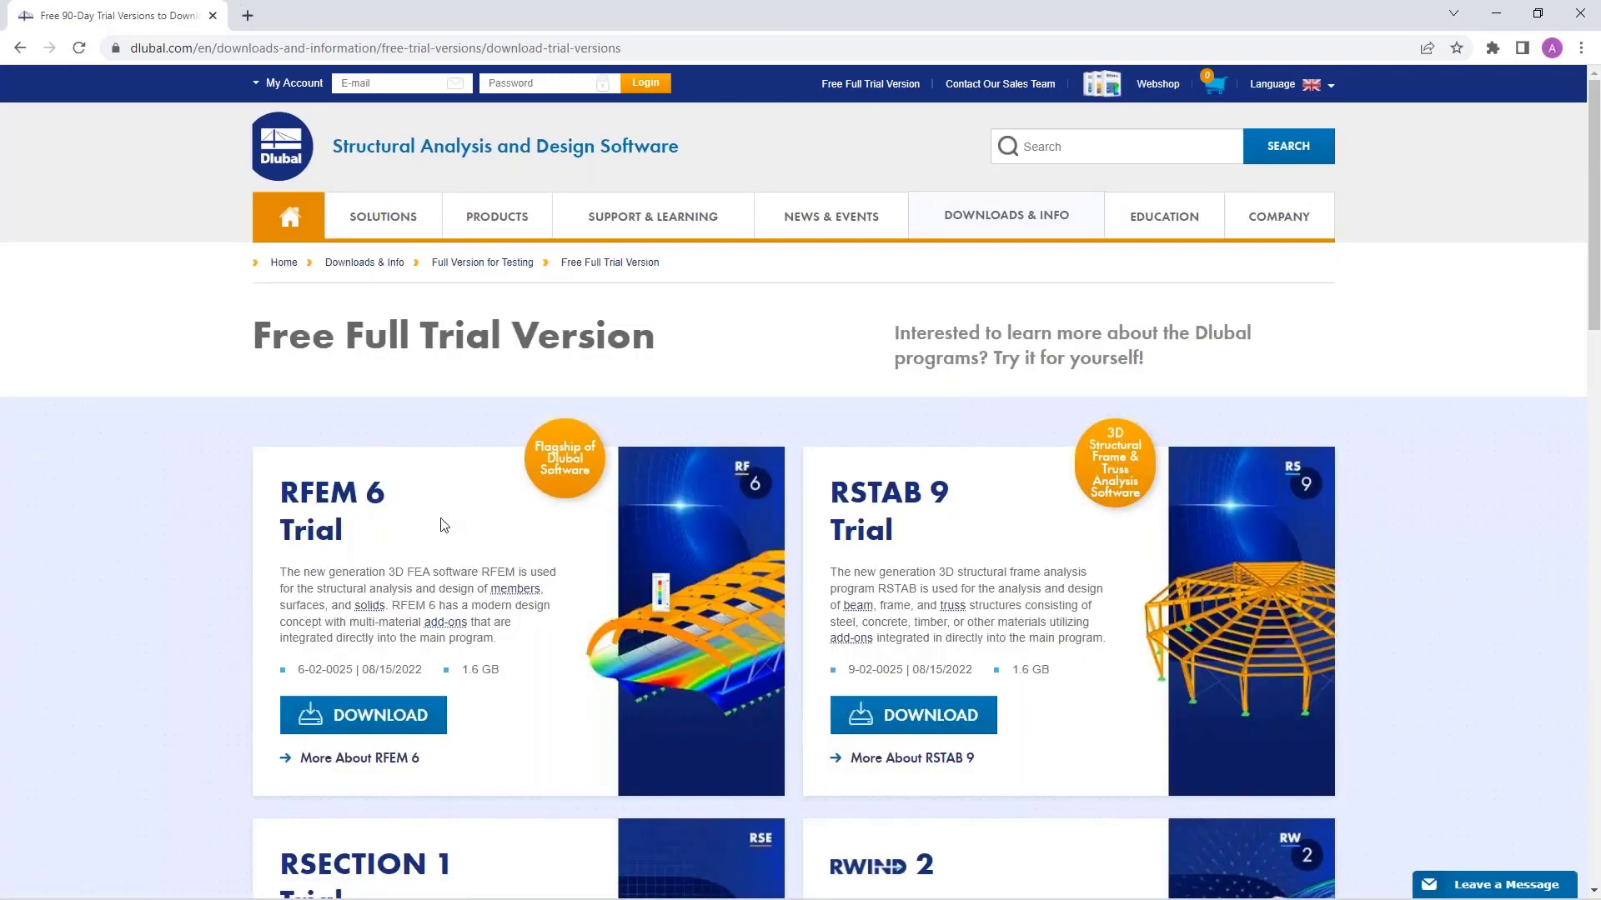
pyautogui.scroll(-3, 433, 531)
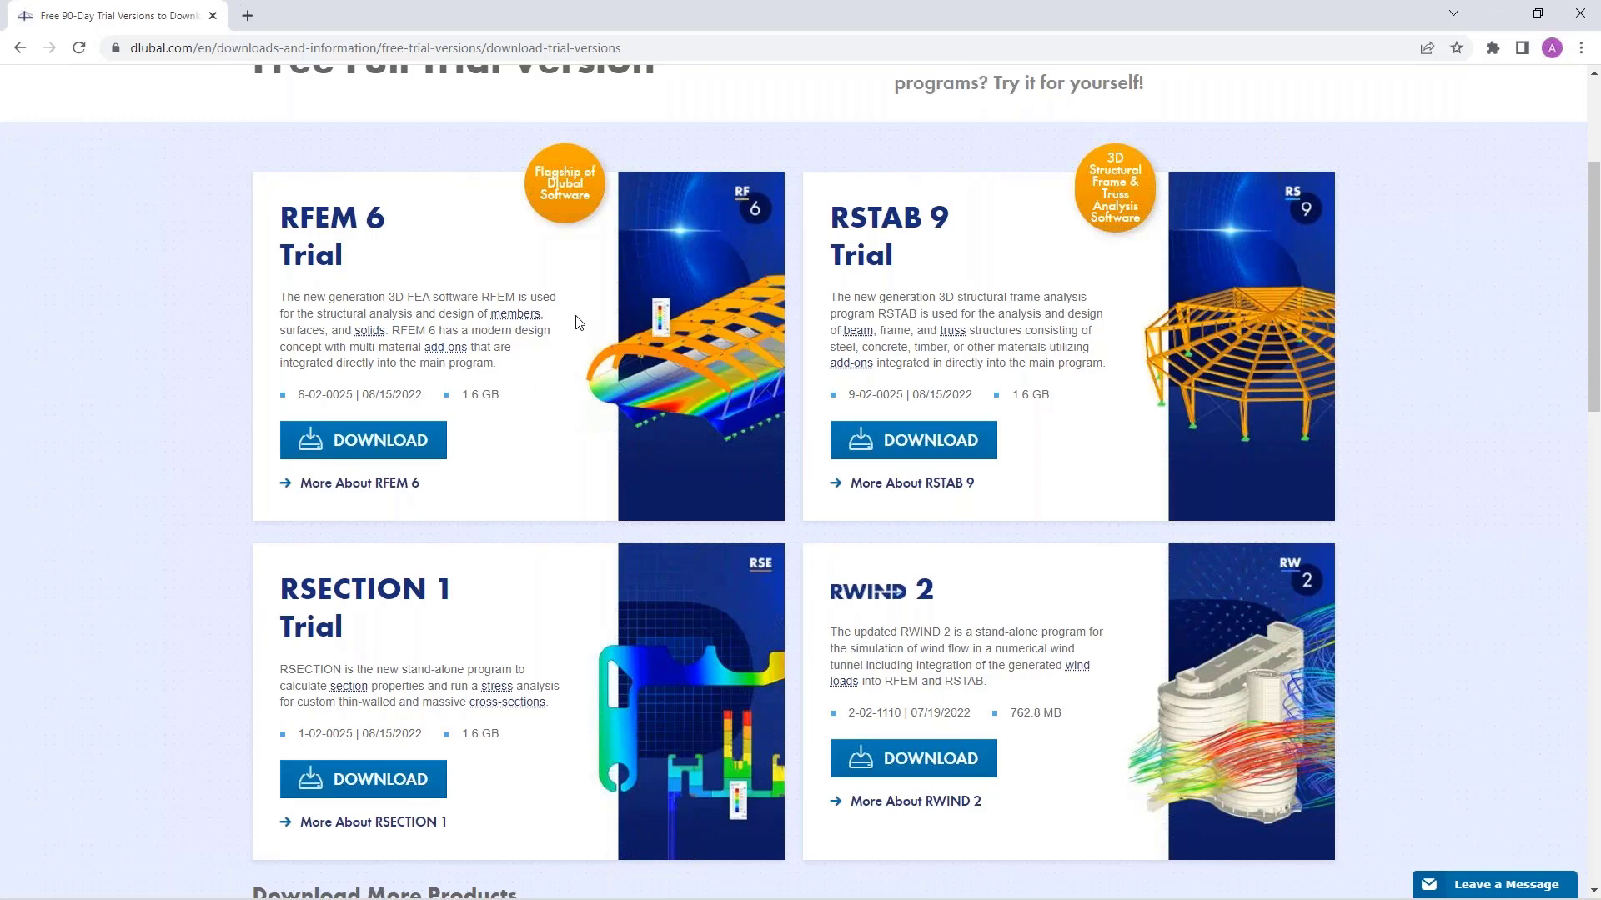
pyautogui.scroll(3, 581, 331)
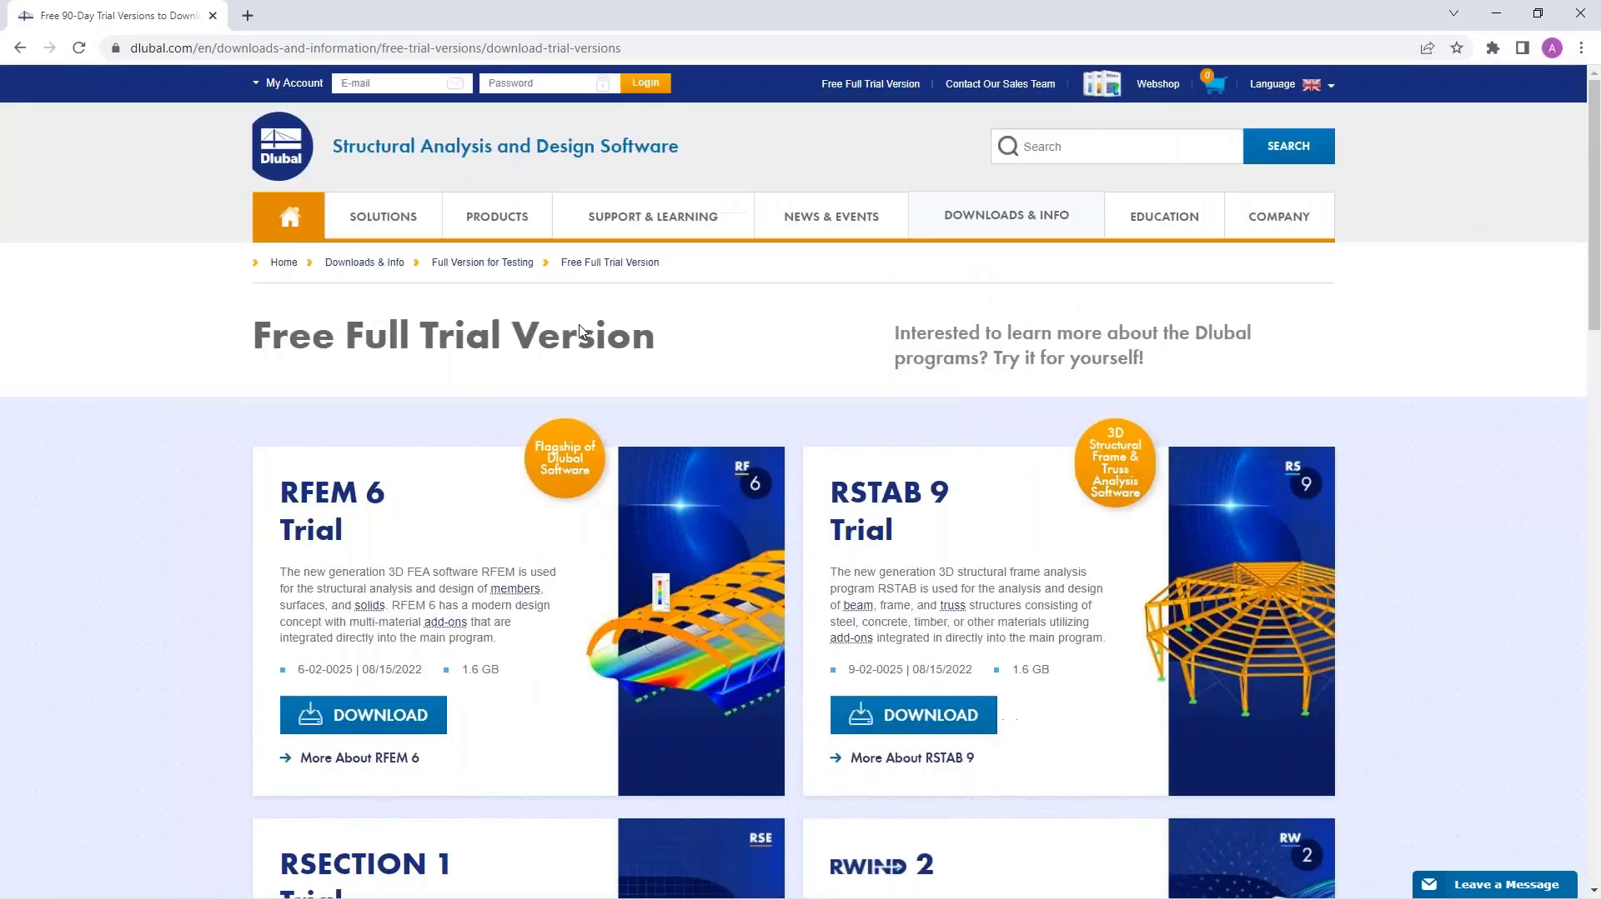